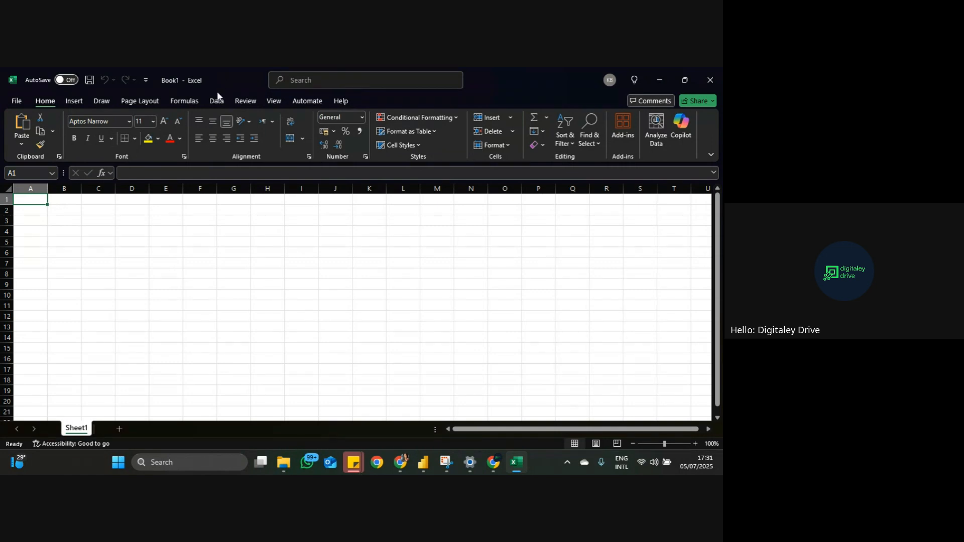
# Step: Import data from the Excel workbook "Furniture dataset" in the Downloads folder
pyautogui.click(220, 104)
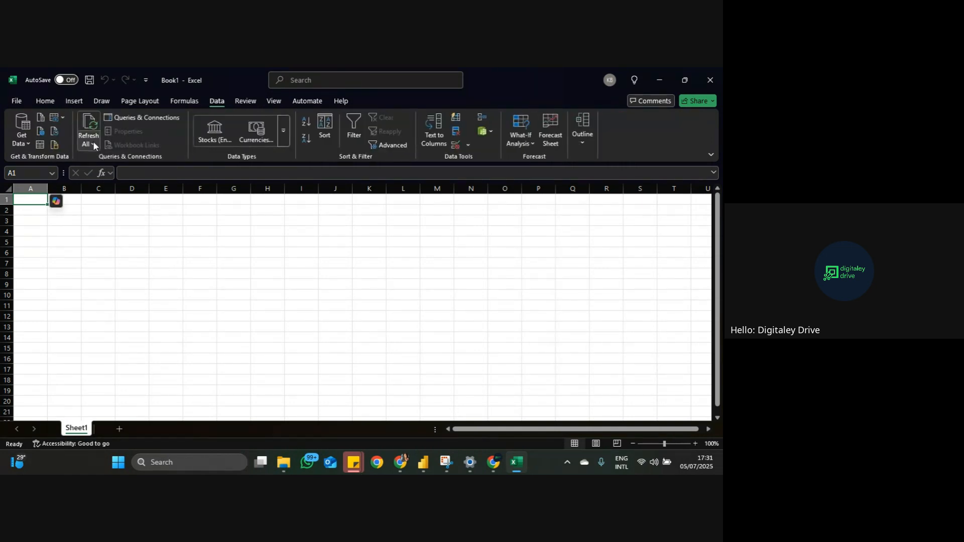
pyautogui.click(28, 145)
pyautogui.moveTo(80, 174)
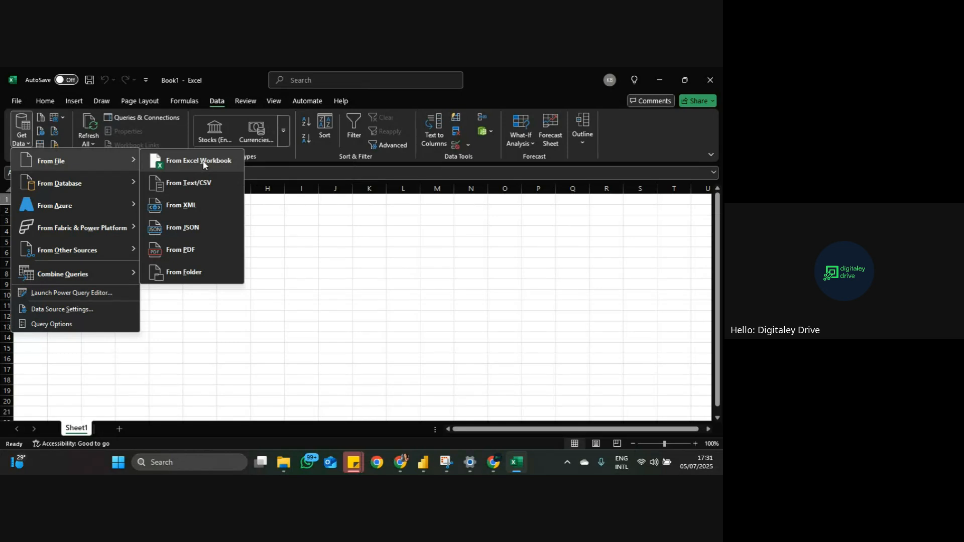
pyautogui.click(203, 162)
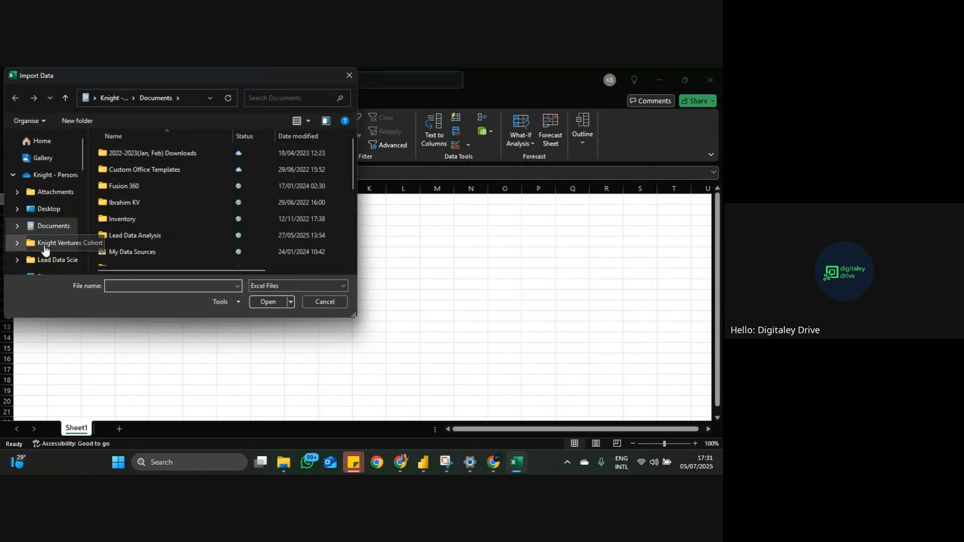
pyautogui.scroll(-5, 50, 256)
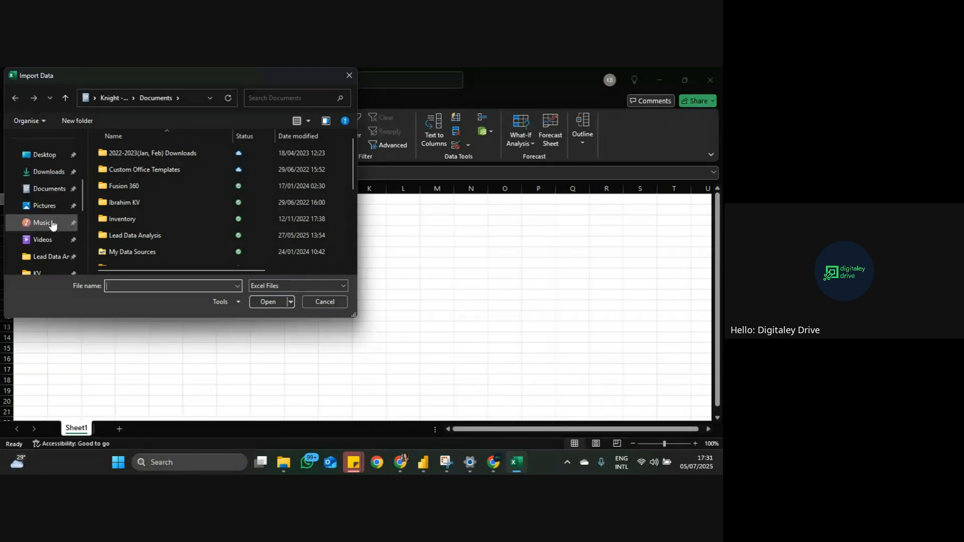
pyautogui.click(60, 174)
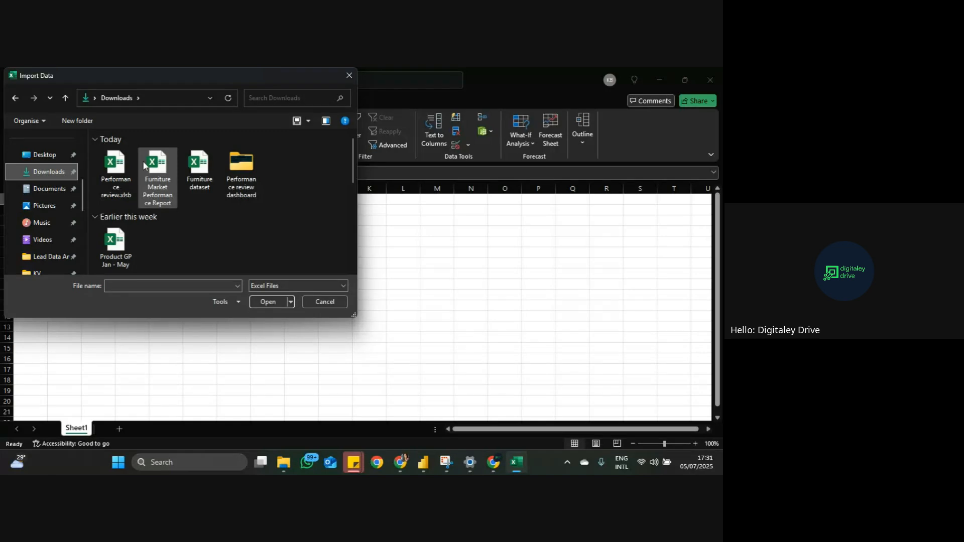
pyautogui.click(205, 172)
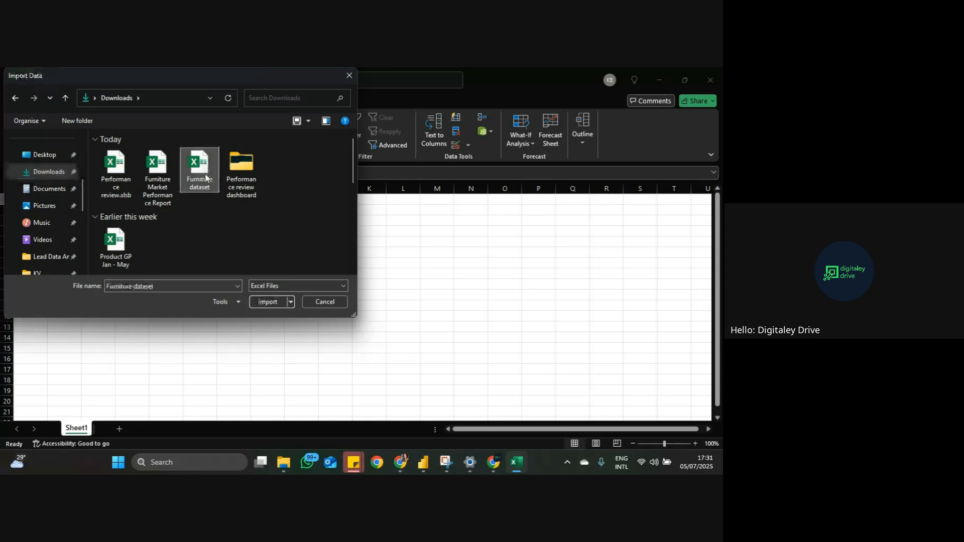
pyautogui.doubleClick(206, 176)
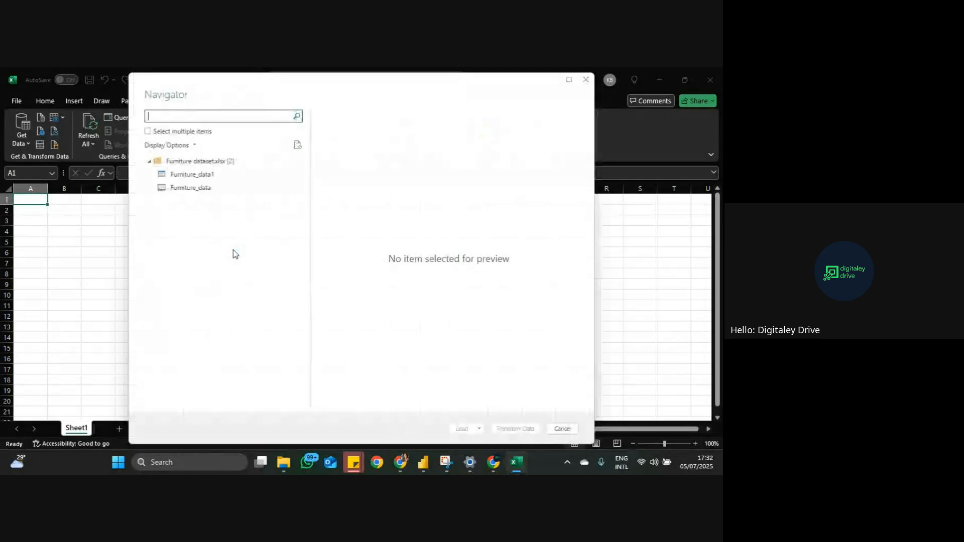
# Step: Enable selecting multiple items, tick the Furniture_data sheet, check its preview and open it for transformation in Power Query
pyautogui.click(148, 131)
pyautogui.click(161, 188)
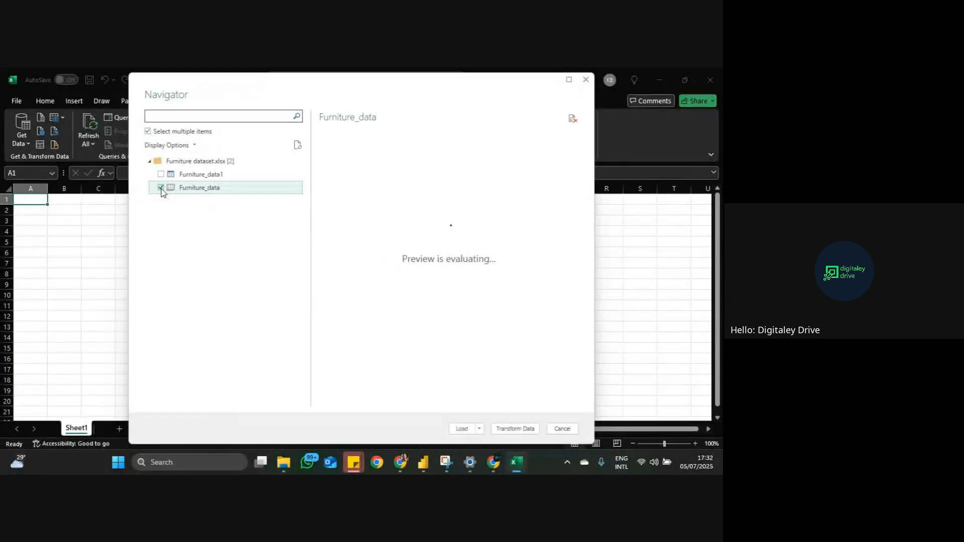
pyautogui.hscroll(10, 415, 217)
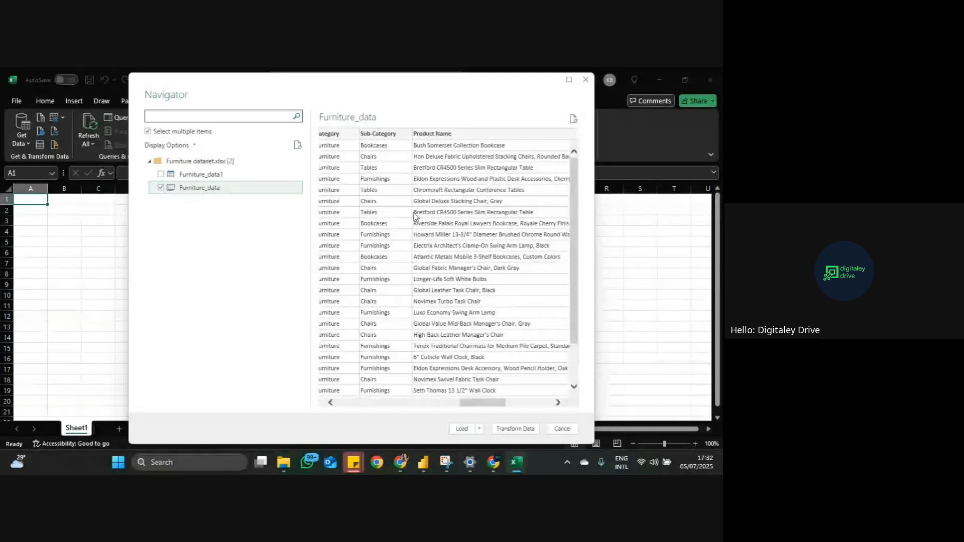
pyautogui.hscroll(5, 415, 217)
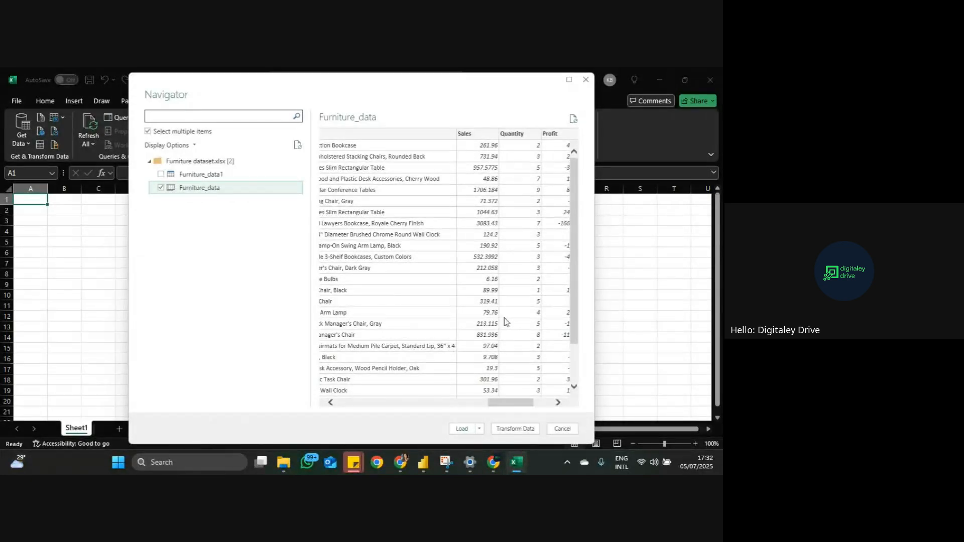
pyautogui.click(525, 430)
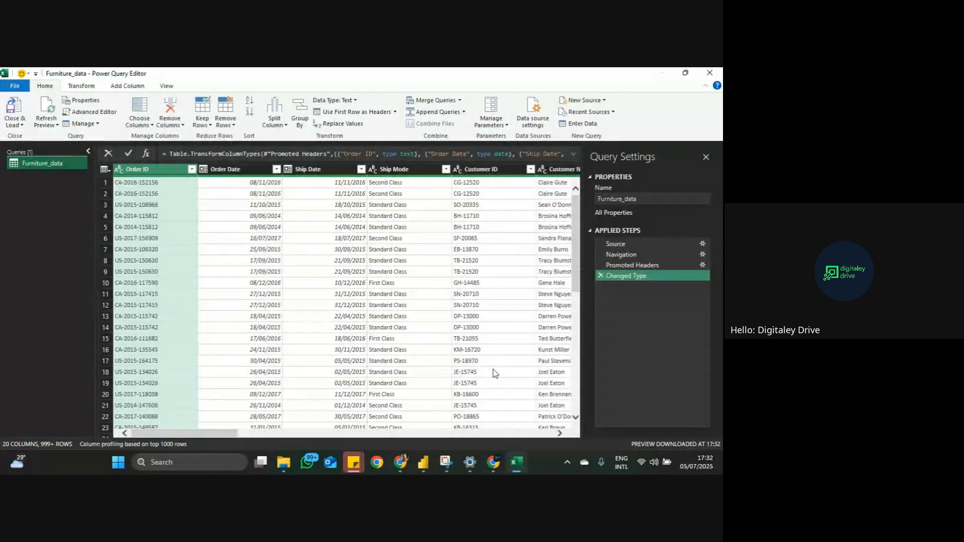
# Step: Review the query's columns and change the Sales column's data type to Currency as a separate new step
pyautogui.hscroll(3, 362, 349)
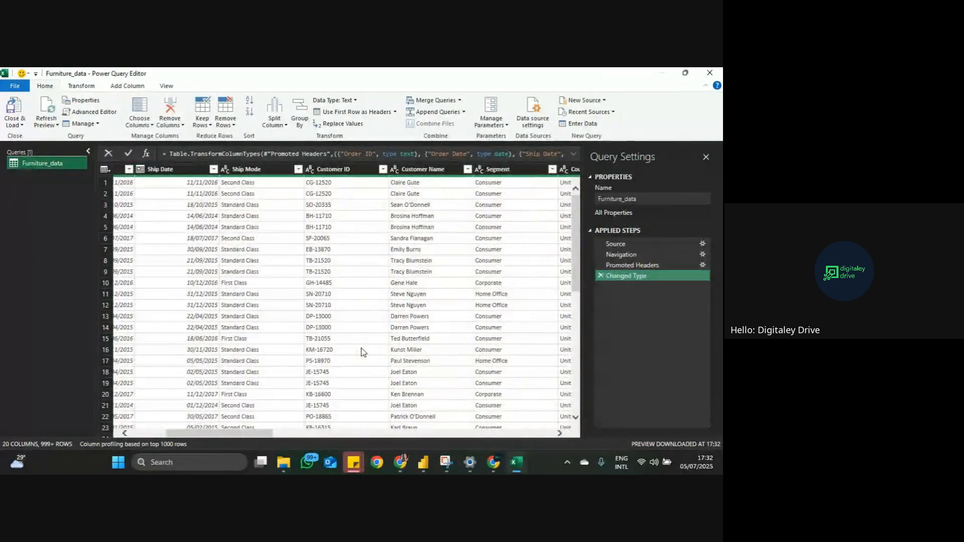
pyautogui.hscroll(-3, 362, 350)
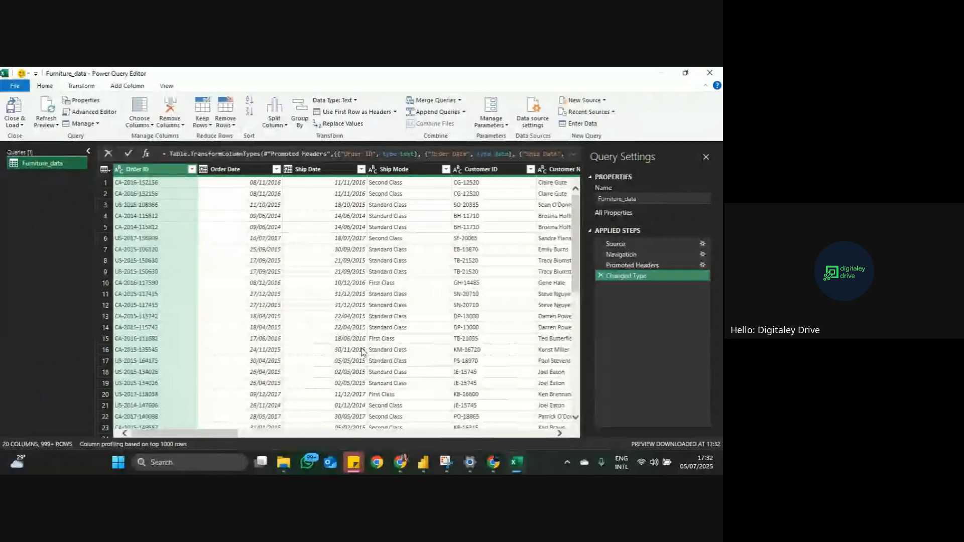
pyautogui.hscroll(3, 362, 350)
pyautogui.hscroll(5, 362, 350)
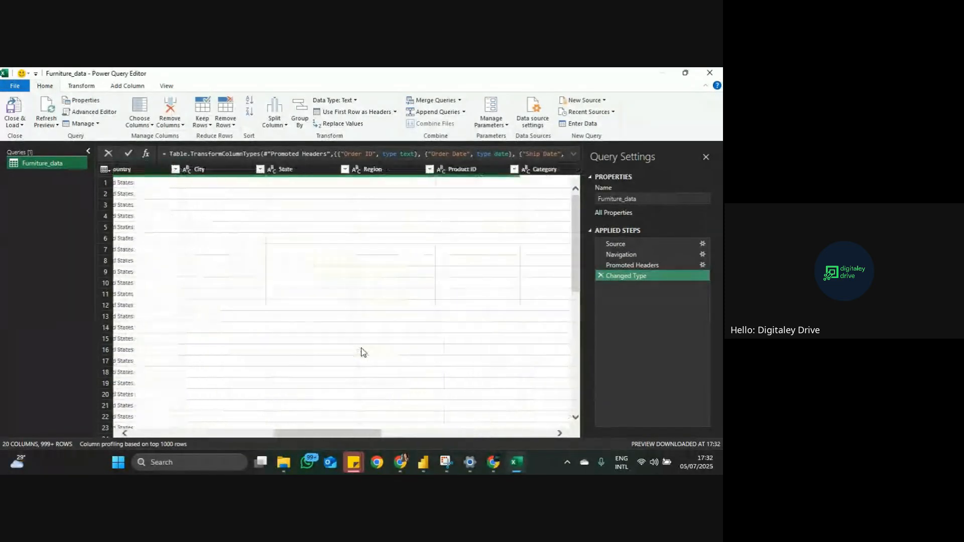
pyautogui.hscroll(6, 363, 350)
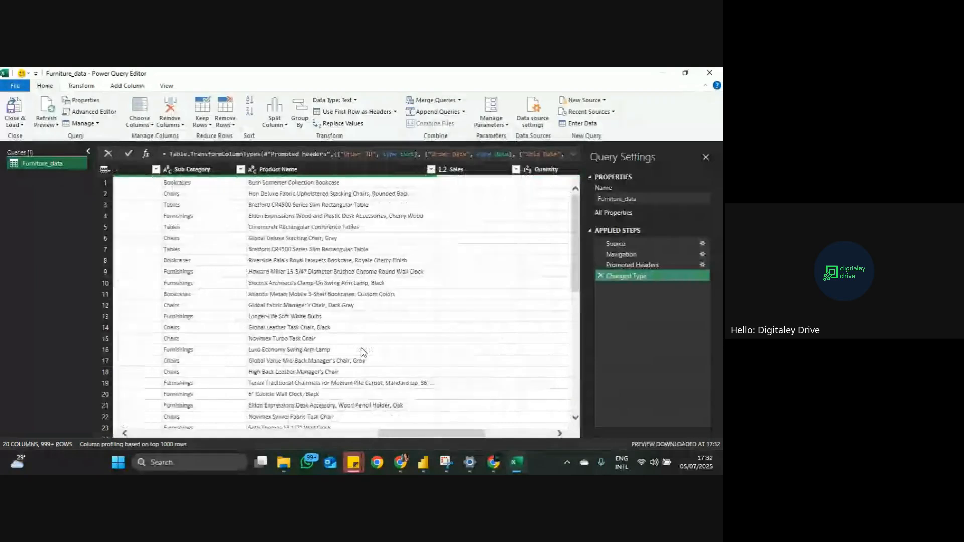
pyautogui.hscroll(2, 362, 350)
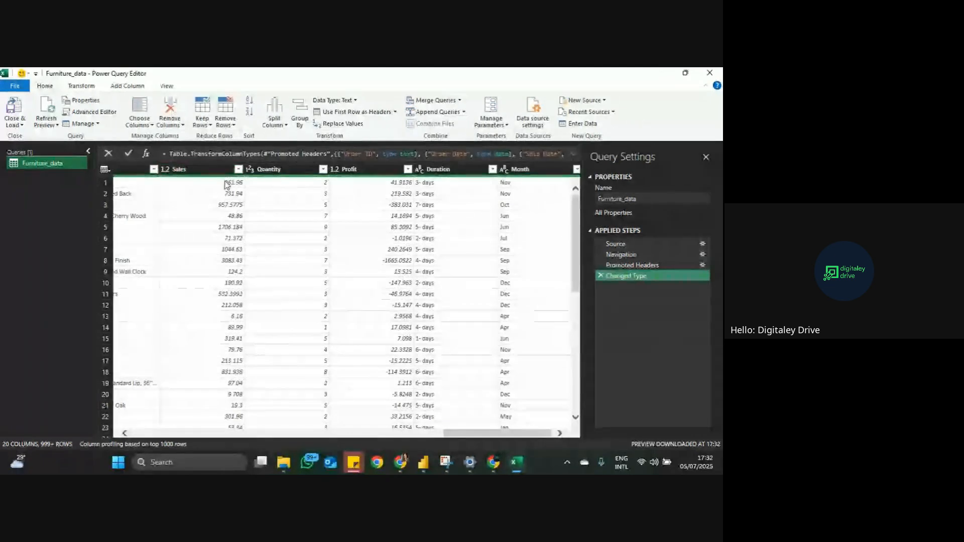
pyautogui.hscroll(-2, 236, 173)
pyautogui.click(256, 171)
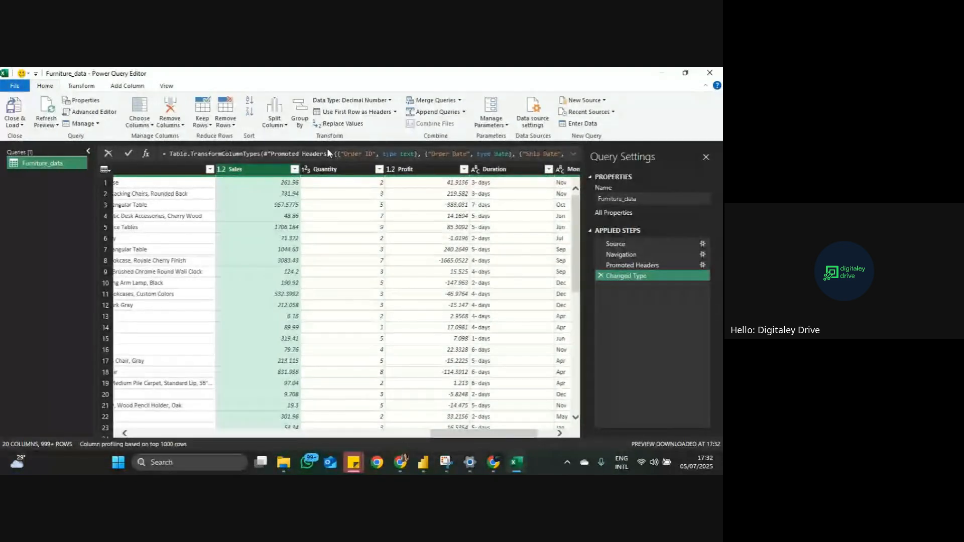
pyautogui.click(220, 171)
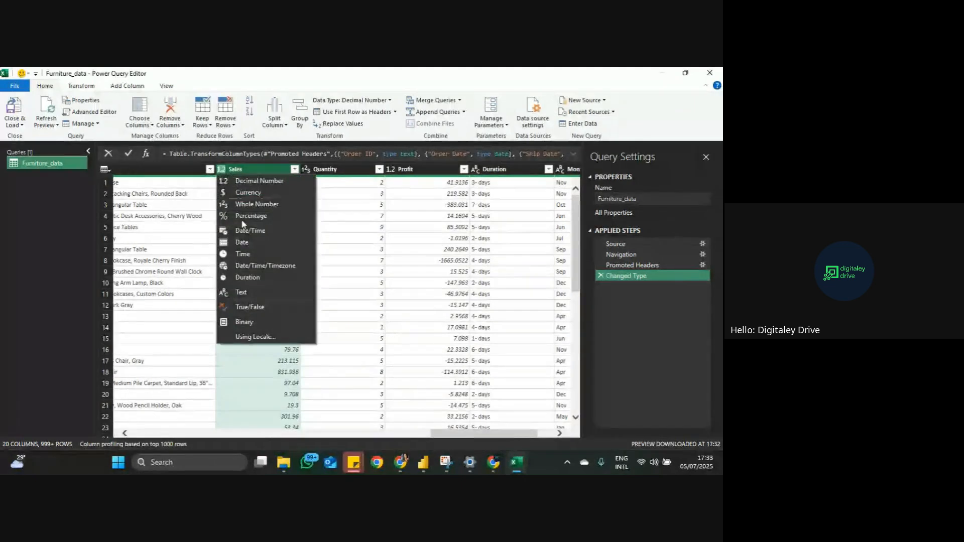
pyautogui.click(272, 192)
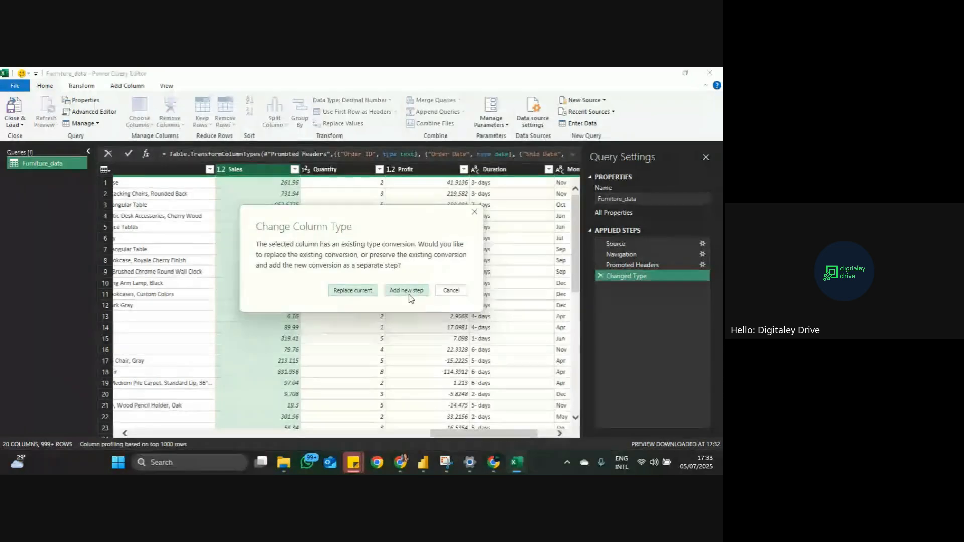
pyautogui.click(409, 294)
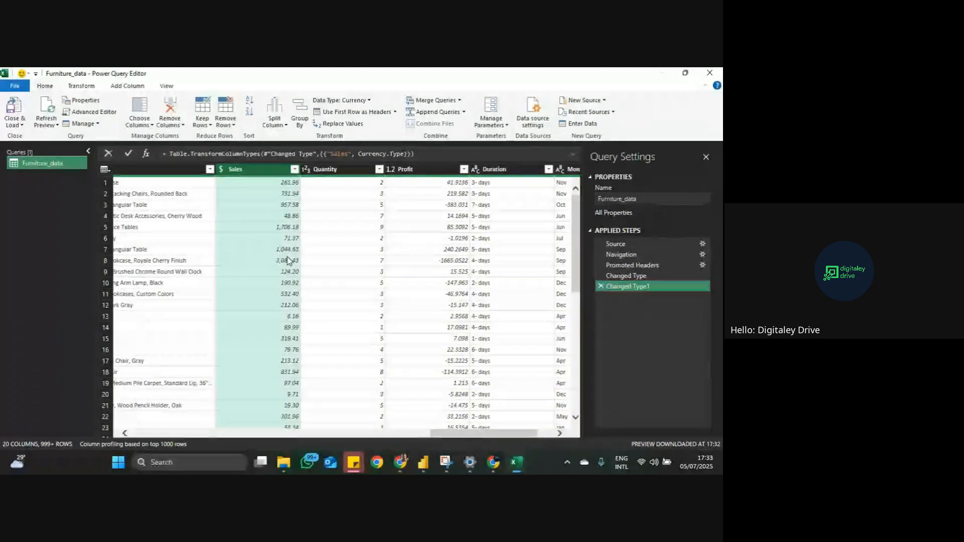
pyautogui.click(310, 171)
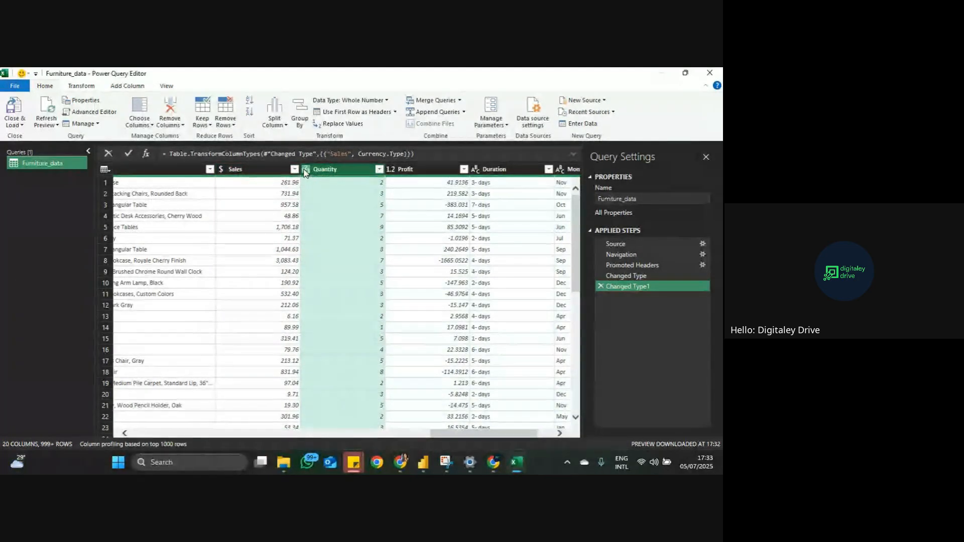
pyautogui.click(306, 169)
pyautogui.moveTo(489, 460)
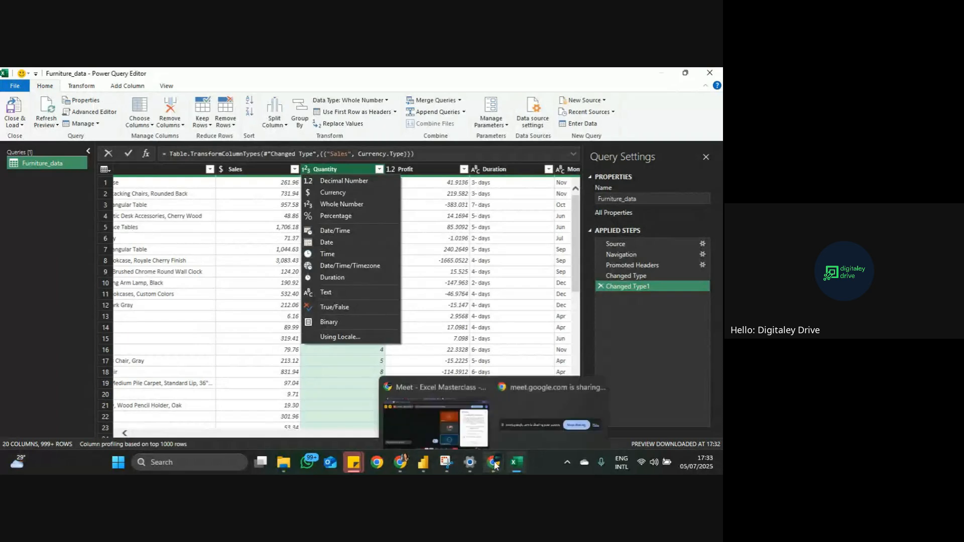
pyautogui.click(430, 420)
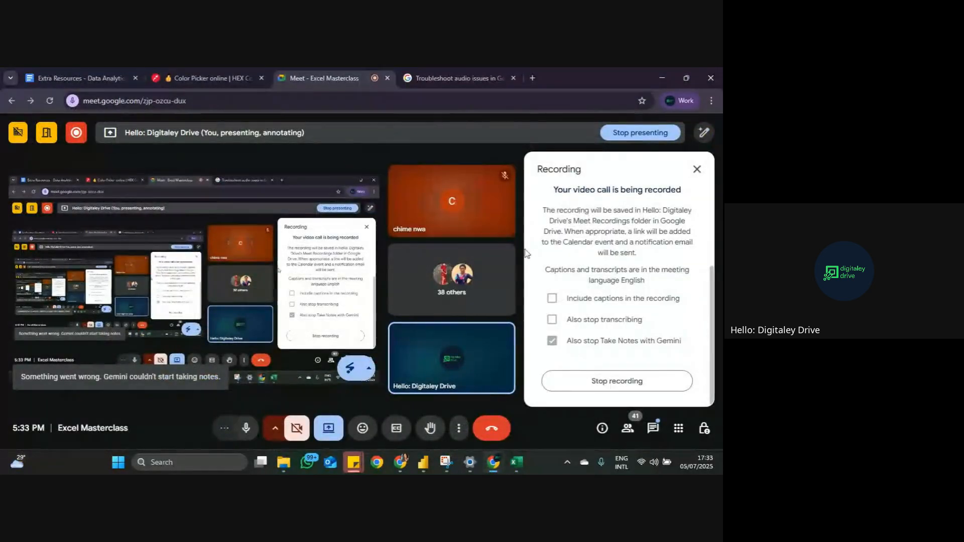
pyautogui.moveTo(516, 461)
pyautogui.click(513, 438)
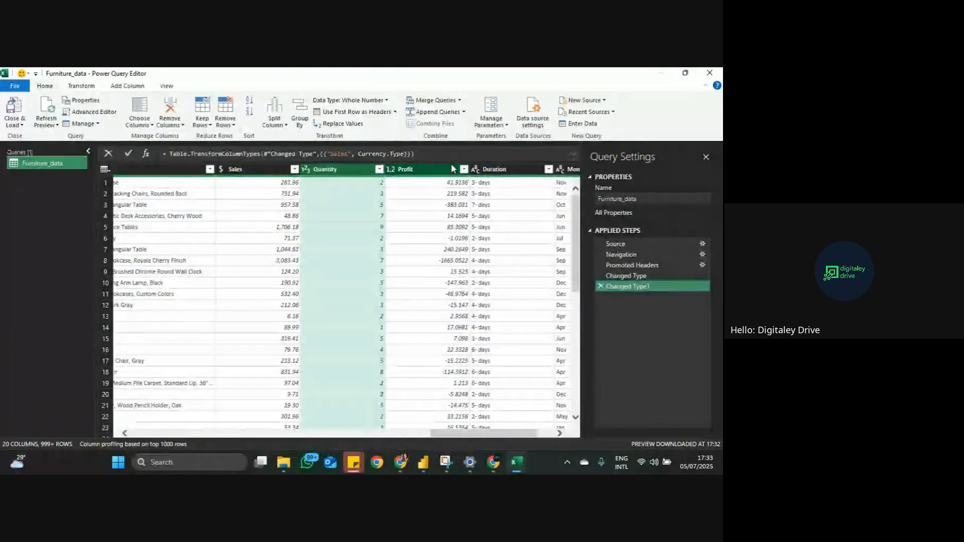
# Step: Change the Profit column's data type to Currency and compare the data before and after the currency conversion step
pyautogui.click(390, 170)
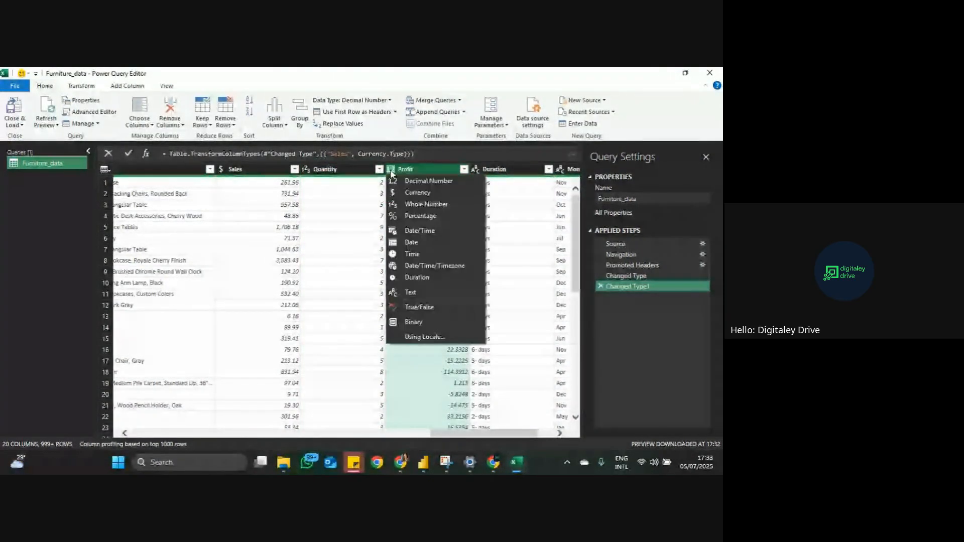
pyautogui.click(414, 192)
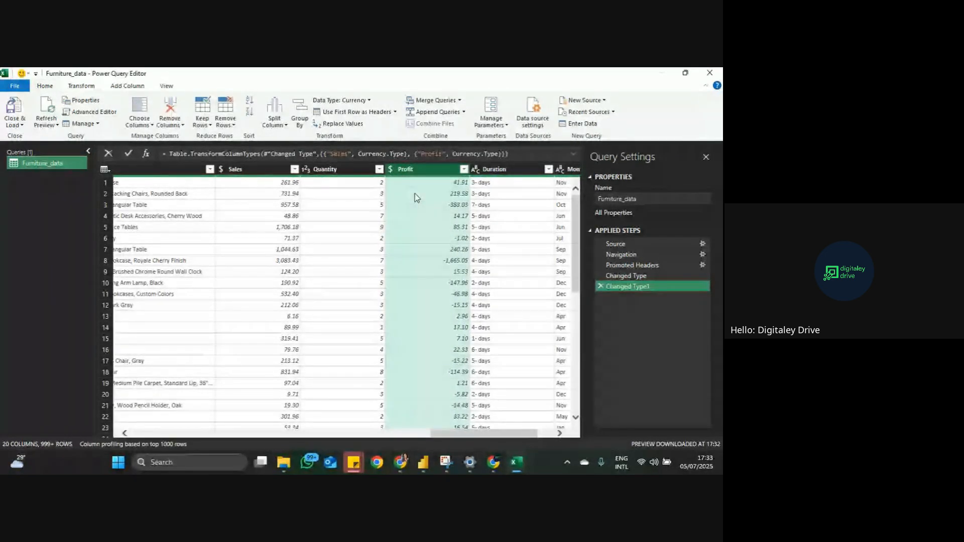
pyautogui.click(648, 277)
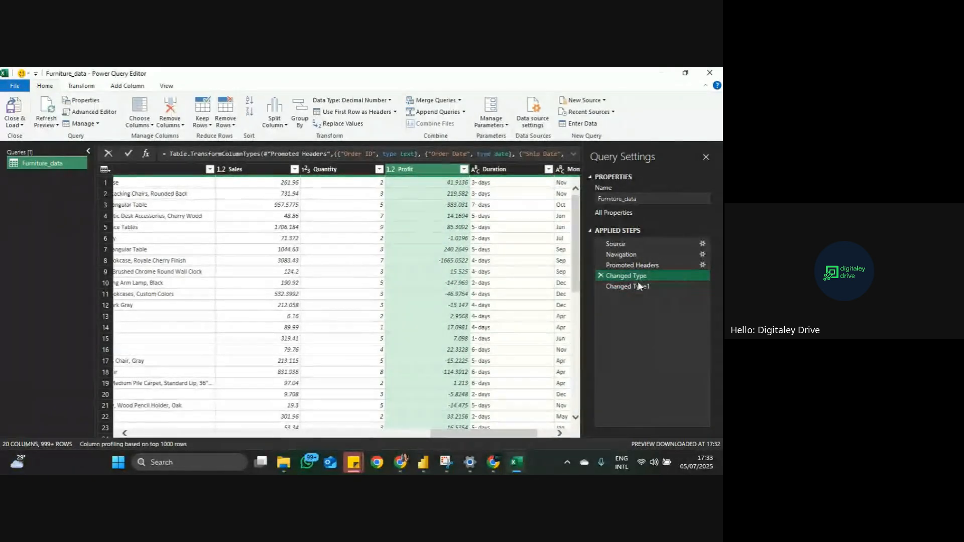
pyautogui.click(639, 287)
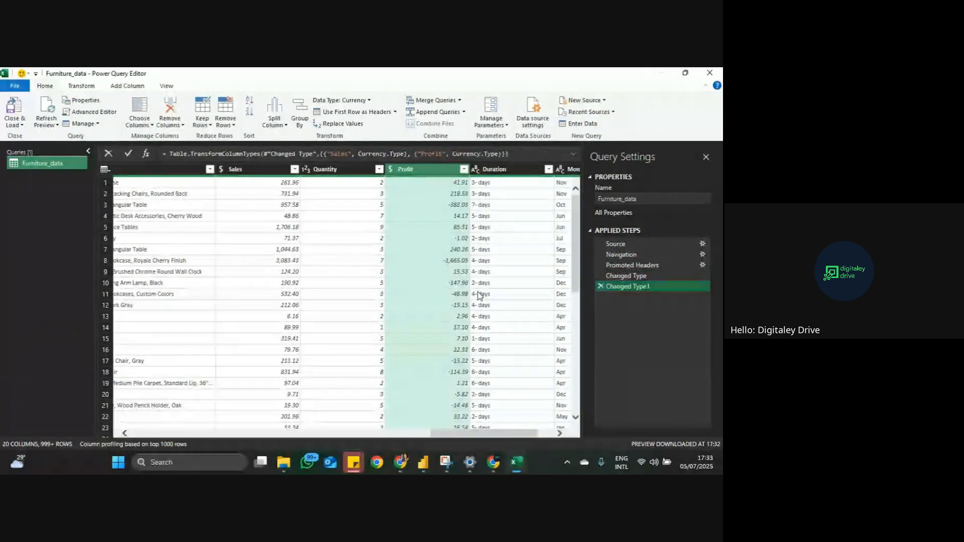
pyautogui.moveTo(626, 276); pyautogui.dragTo(629, 279)
pyautogui.click(629, 279)
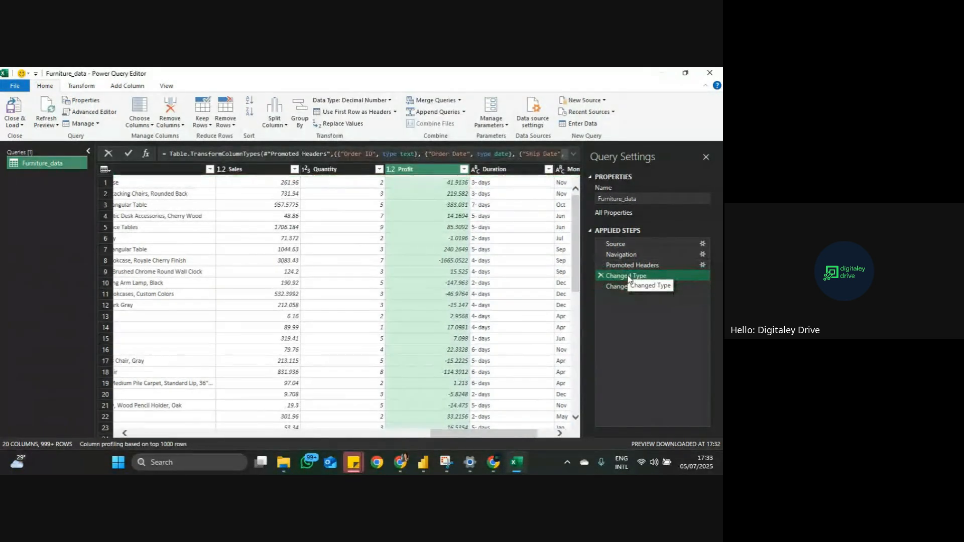
pyautogui.click(639, 289)
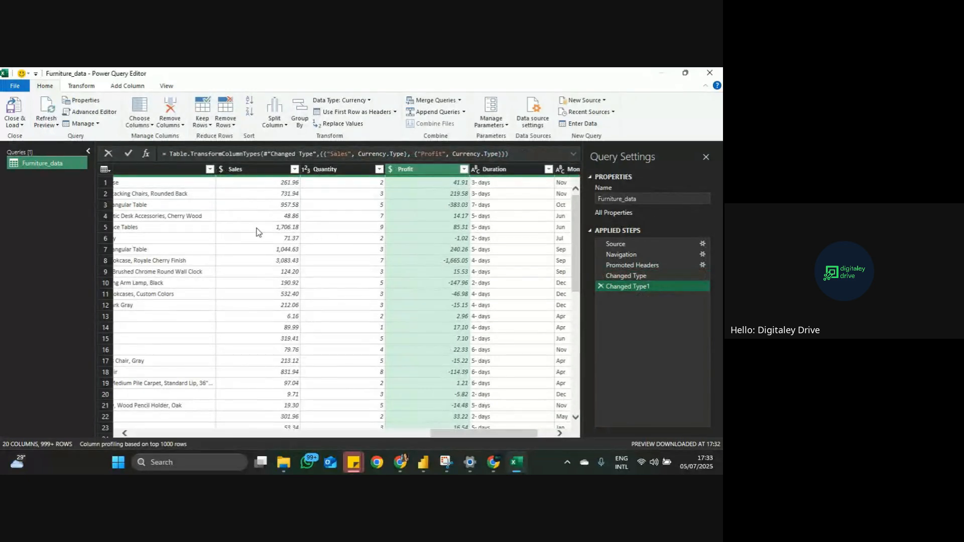
# Step: Remove the Duration column from the Furniture_data query
pyautogui.hscroll(2, 258, 232)
pyautogui.hscroll(-1, 278, 243)
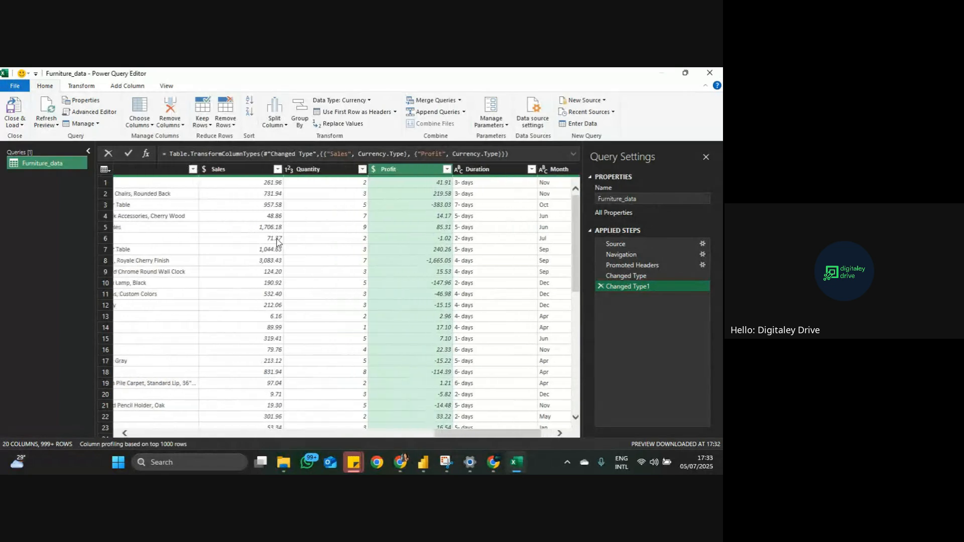
pyautogui.hscroll(1, 276, 243)
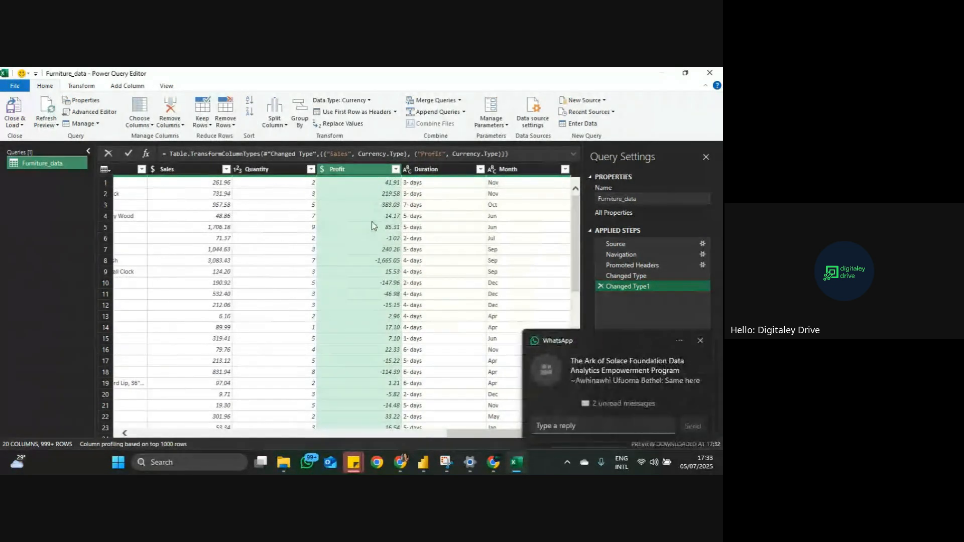
pyautogui.rightClick(441, 174)
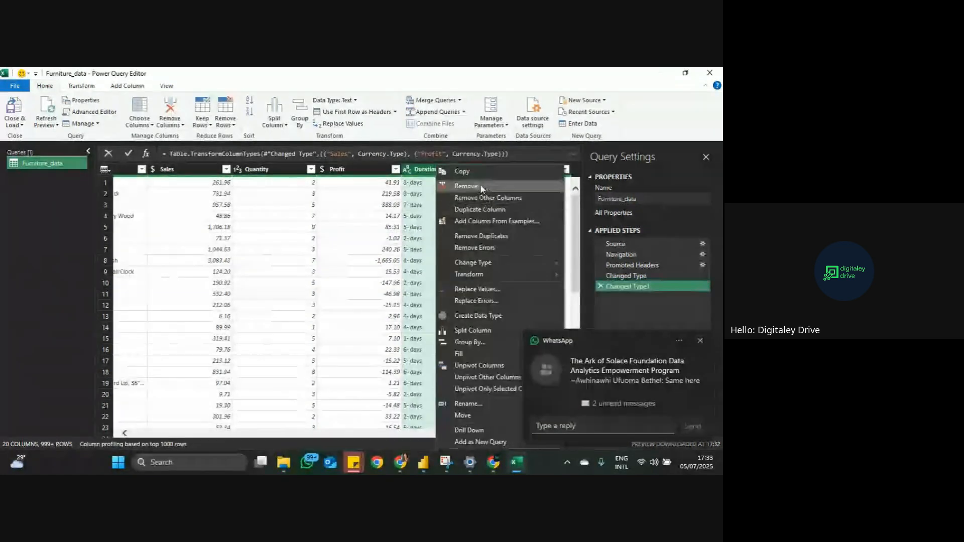
pyautogui.click(480, 185)
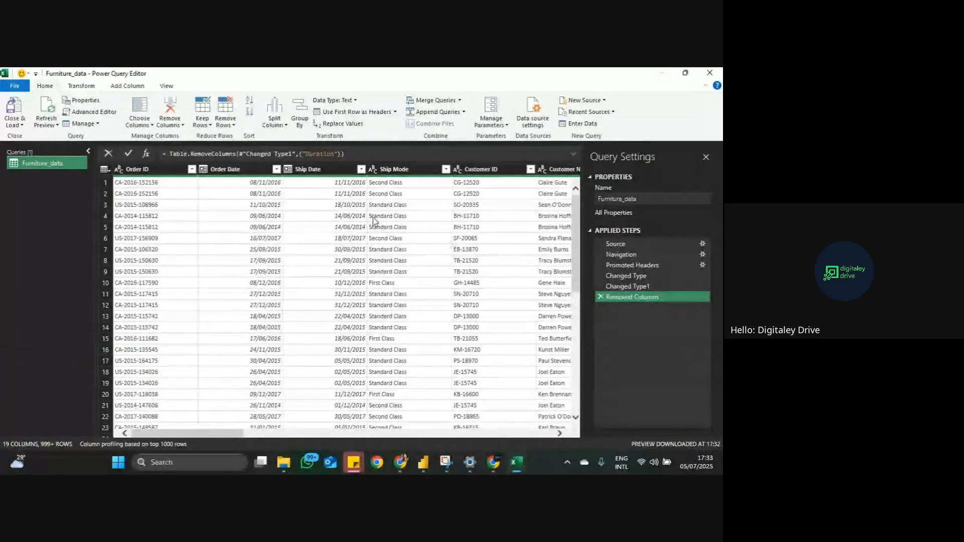
# Step: Check the Order Date and Ship Date columns, and review the remaining Furniture_data columns through Month before loading
pyautogui.click(252, 173)
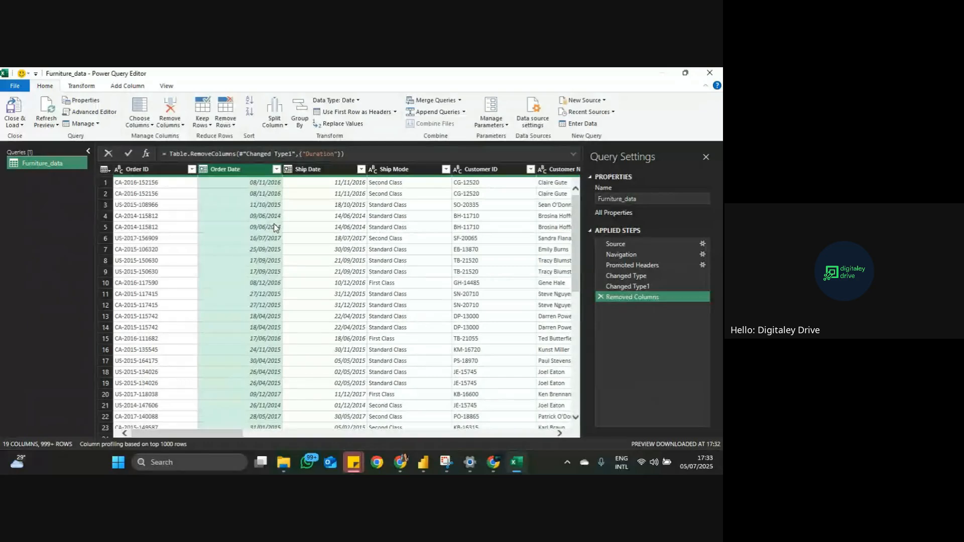
pyautogui.click(328, 173)
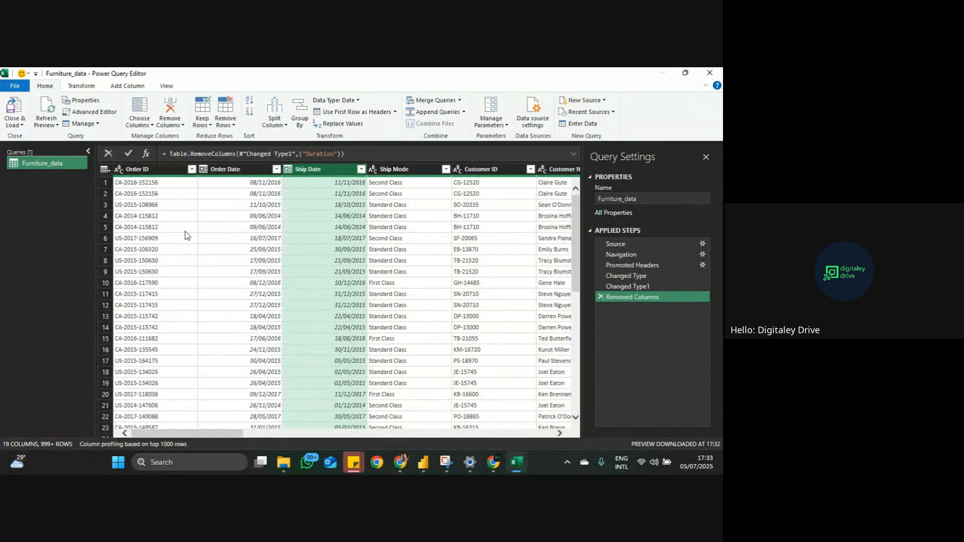
pyautogui.hscroll(5, 186, 236)
pyautogui.hscroll(-5, 186, 236)
pyautogui.hscroll(5, 390, 233)
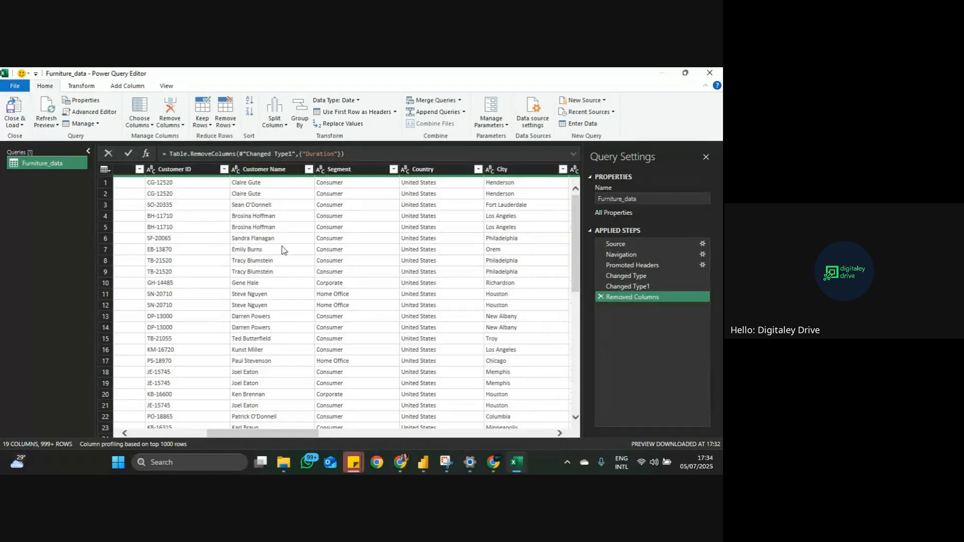
pyautogui.hscroll(5, 379, 202)
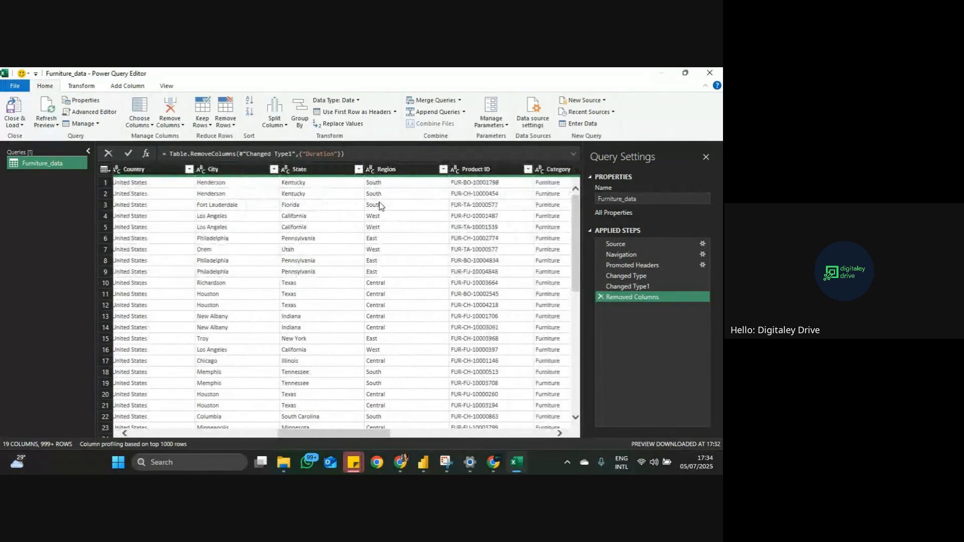
pyautogui.hscroll(5, 379, 202)
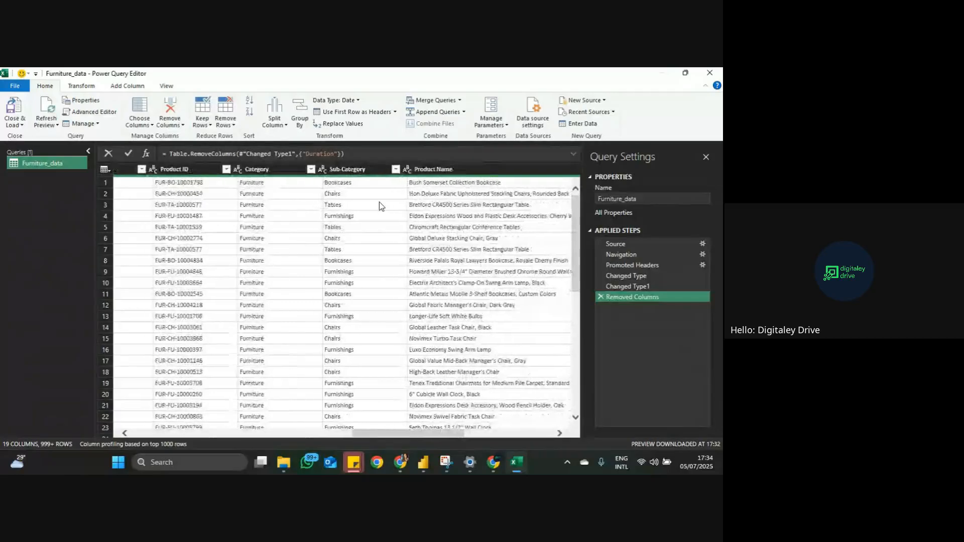
pyautogui.hscroll(5, 379, 202)
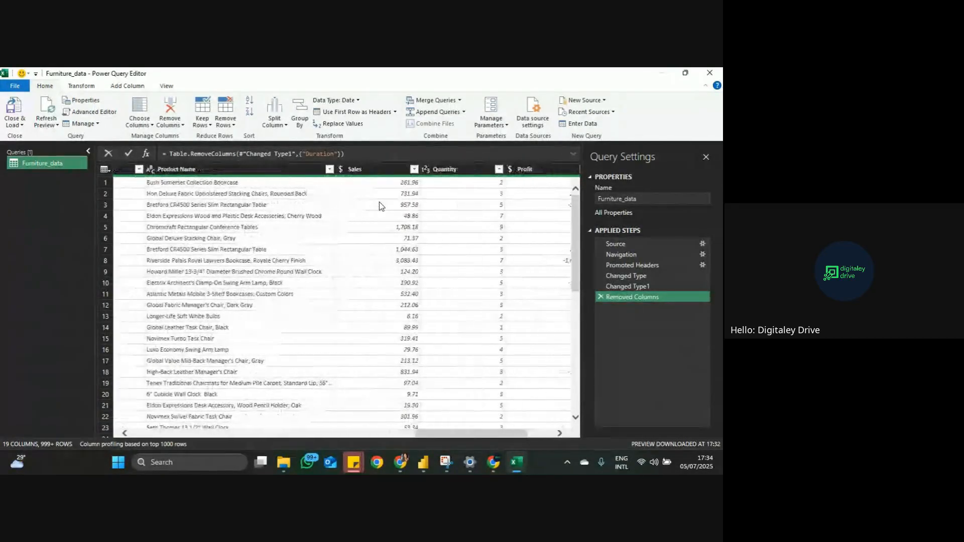
pyautogui.hscroll(3, 379, 202)
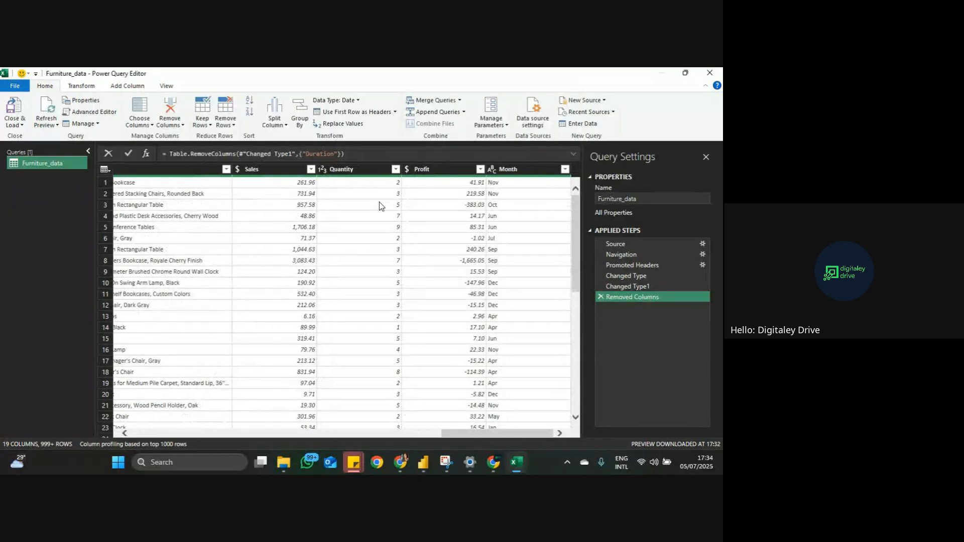
pyautogui.hscroll(-12, 379, 202)
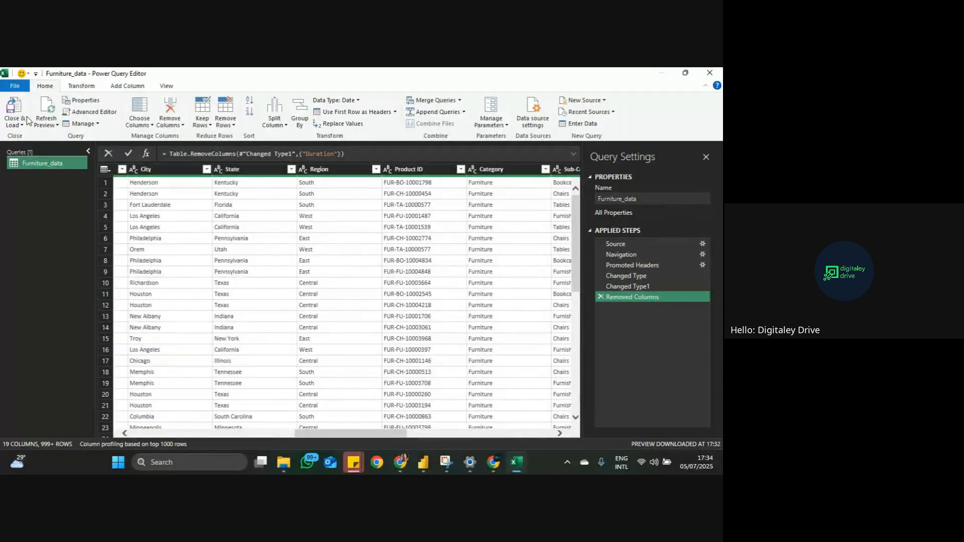
# Step: Close Power Query and load the Furniture_data query into the workbook, and add a blank worksheet
pyautogui.click(17, 125)
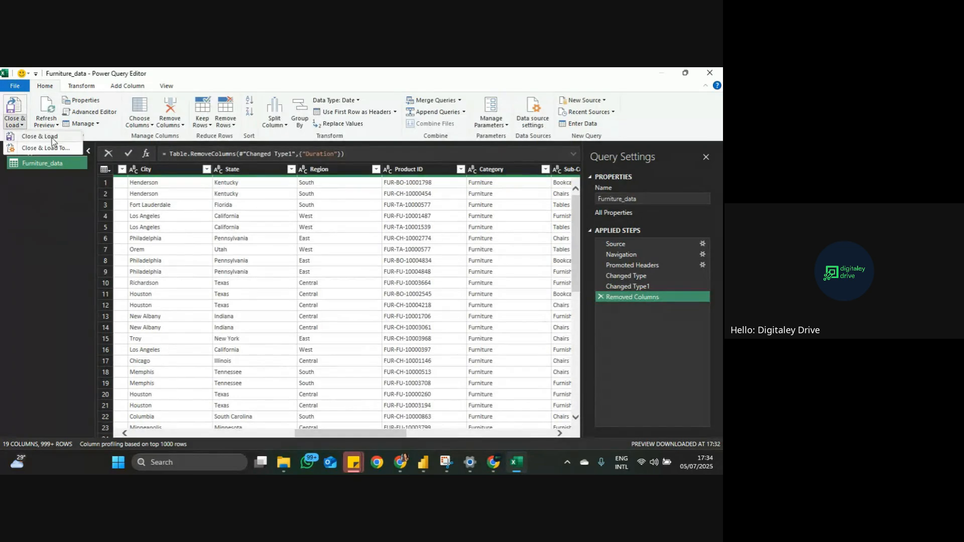
pyautogui.click(52, 137)
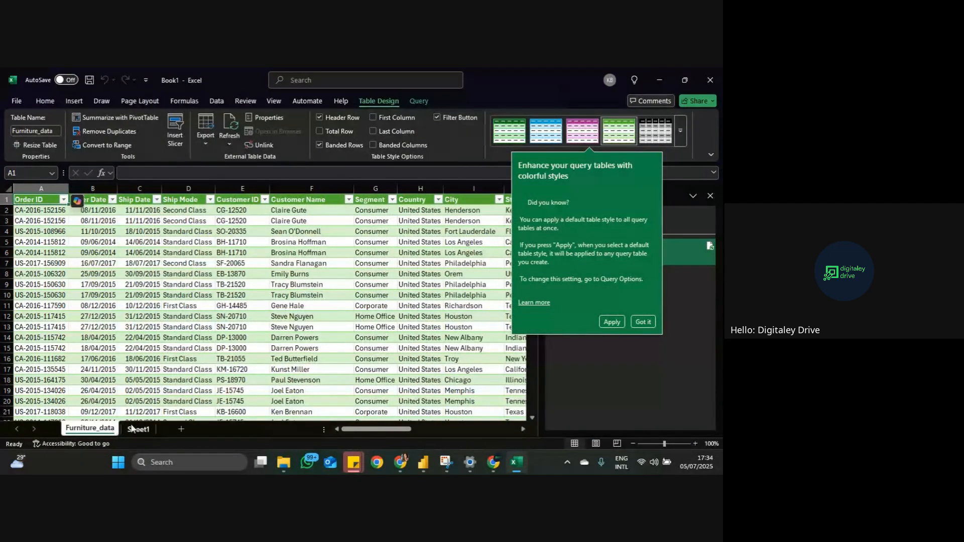
pyautogui.click(178, 430)
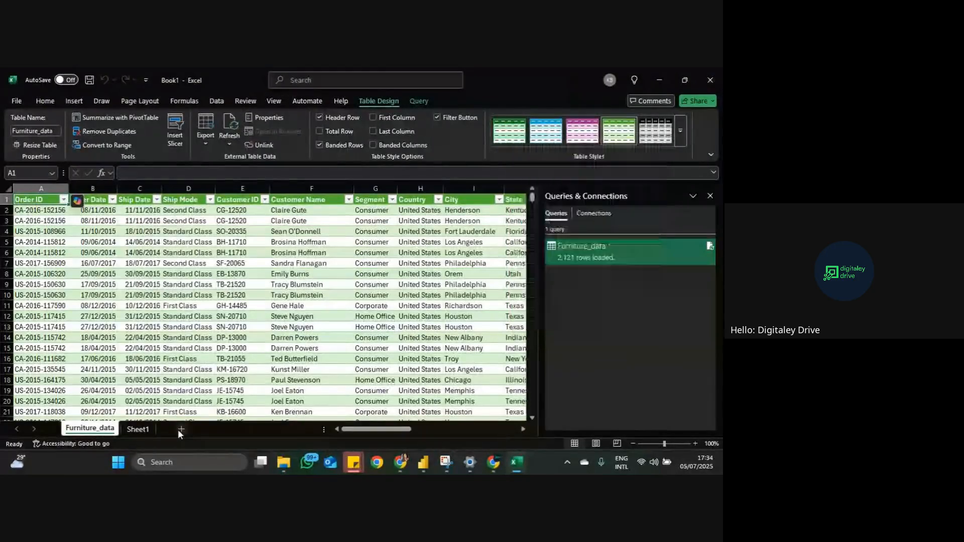
# Step: Return to the Furniture_data sheet, close the query list and insert a PivotTable from the Furniture_data table on a new worksheet
pyautogui.click(98, 429)
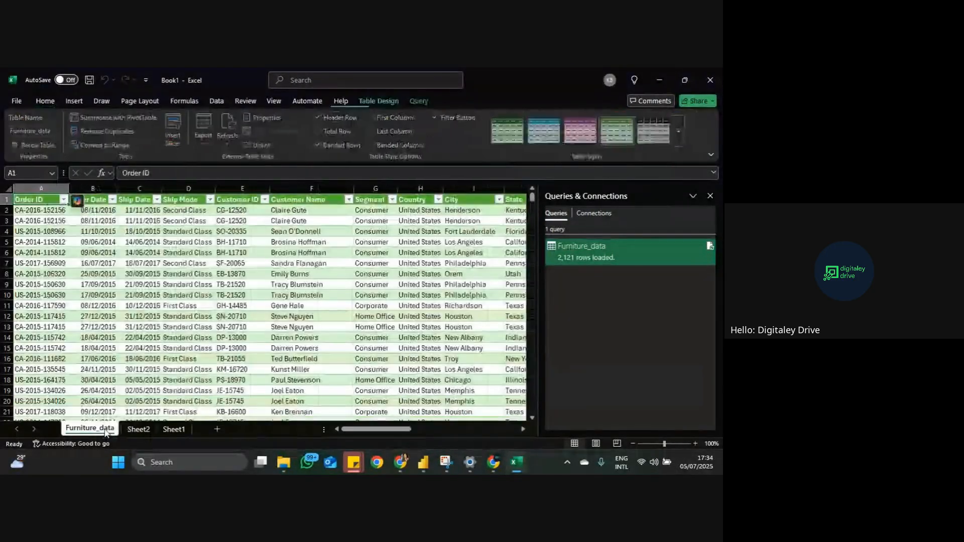
pyautogui.click(710, 196)
pyautogui.click(250, 305)
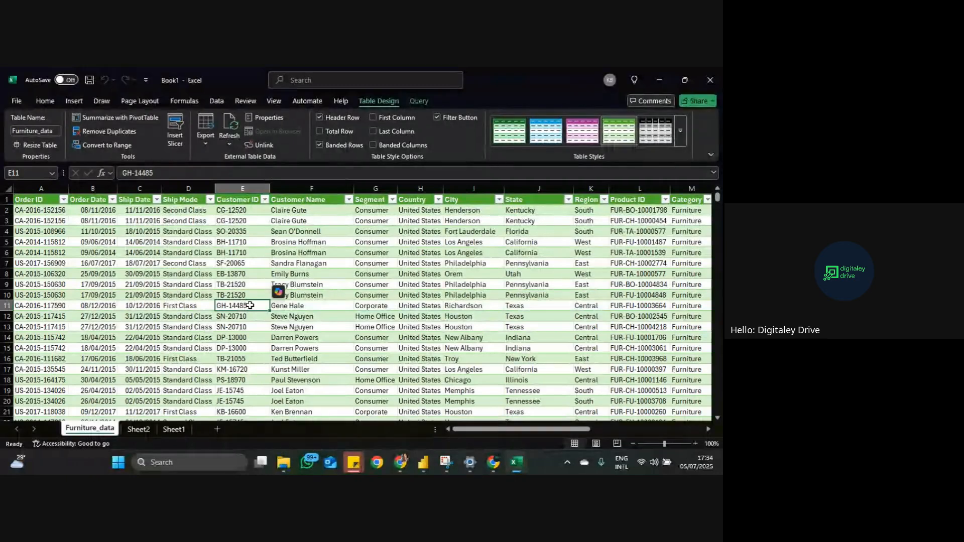
pyautogui.click(186, 264)
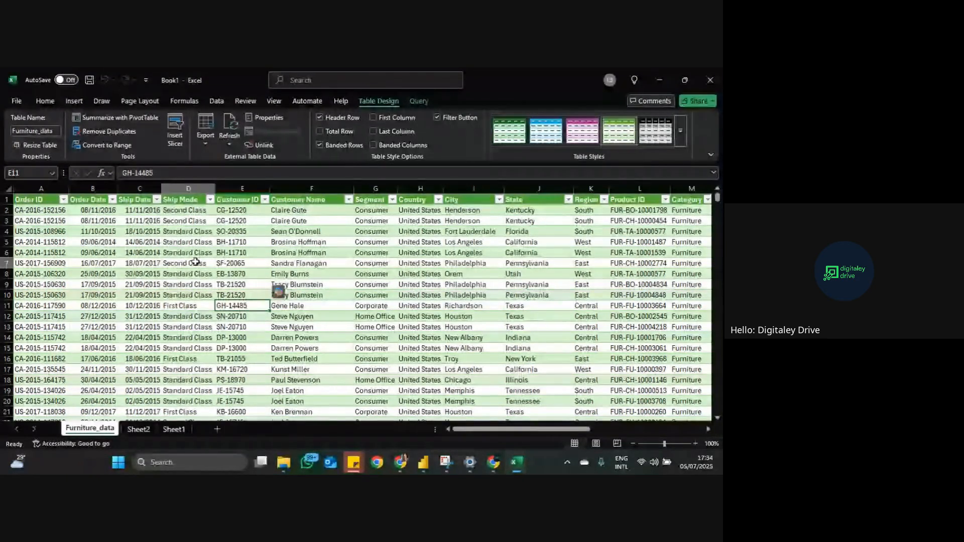
pyautogui.click(79, 101)
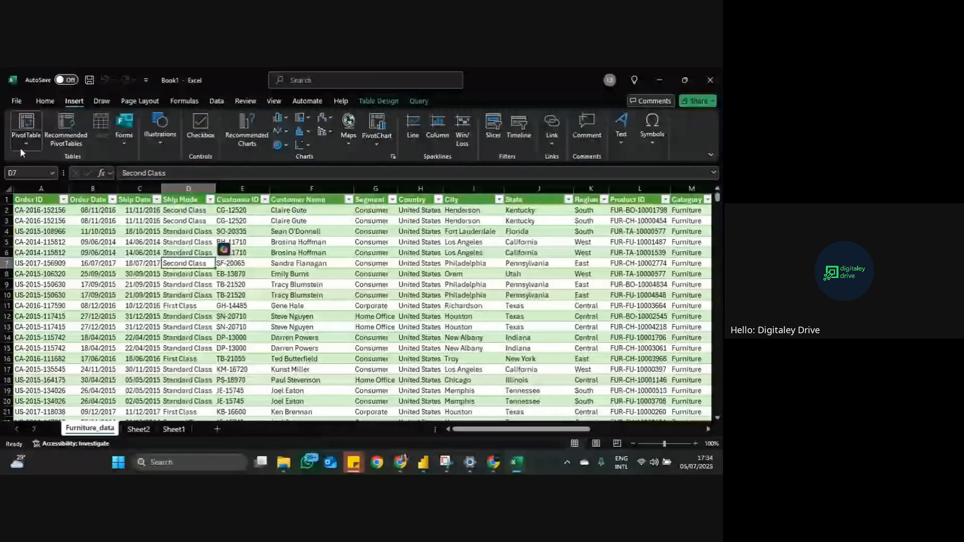
pyautogui.click(20, 147)
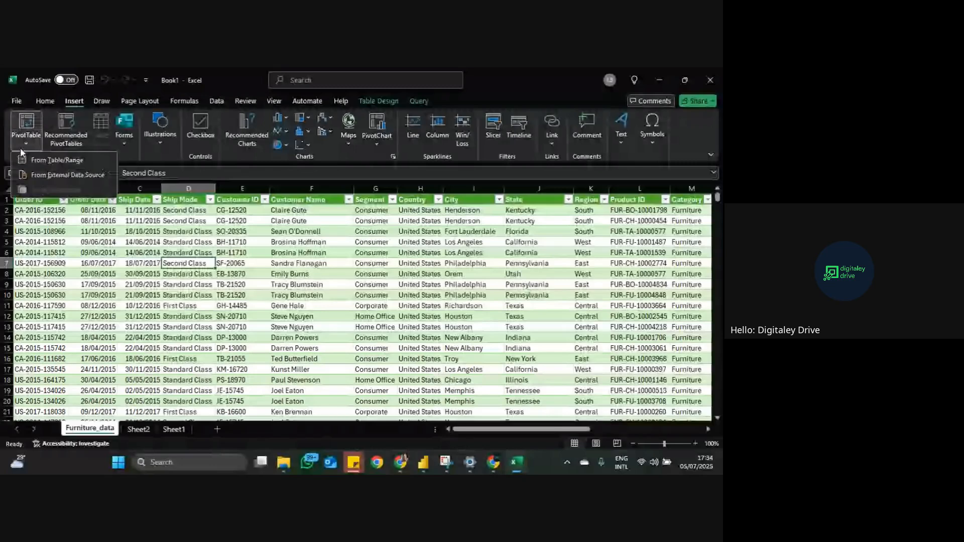
pyautogui.click(70, 159)
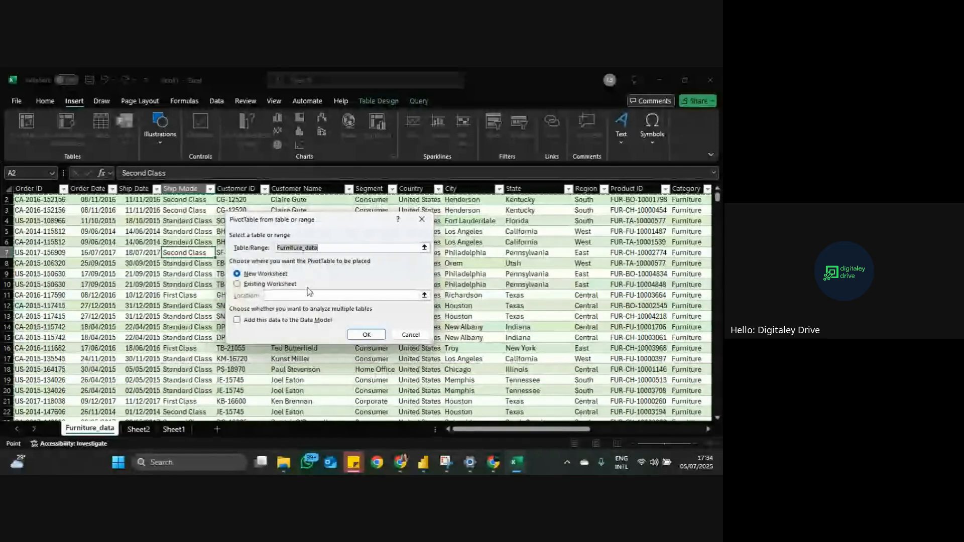
pyautogui.click(365, 335)
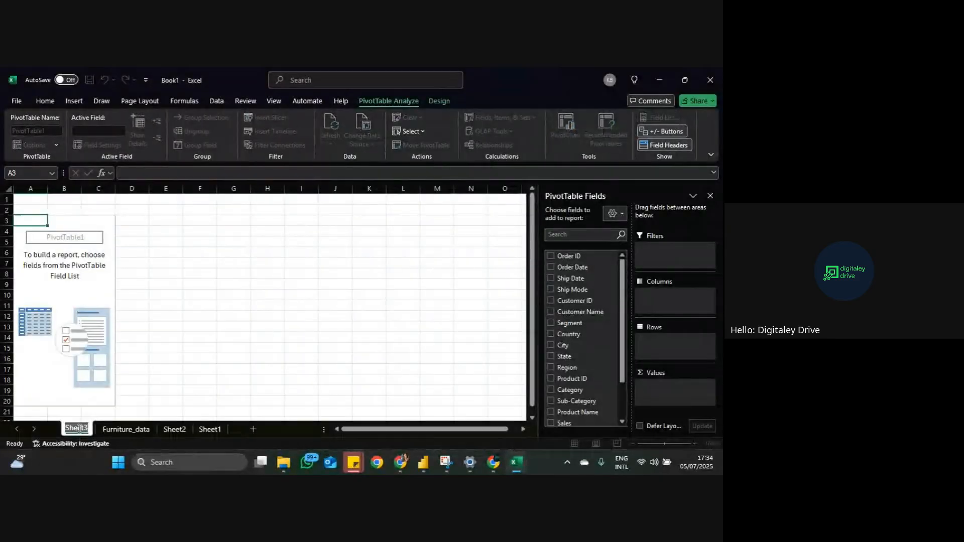
# Step: Rename the new PivotTable worksheet as Pivot Table
pyautogui.doubleClick(77, 429)
pyautogui.write('Pivo')
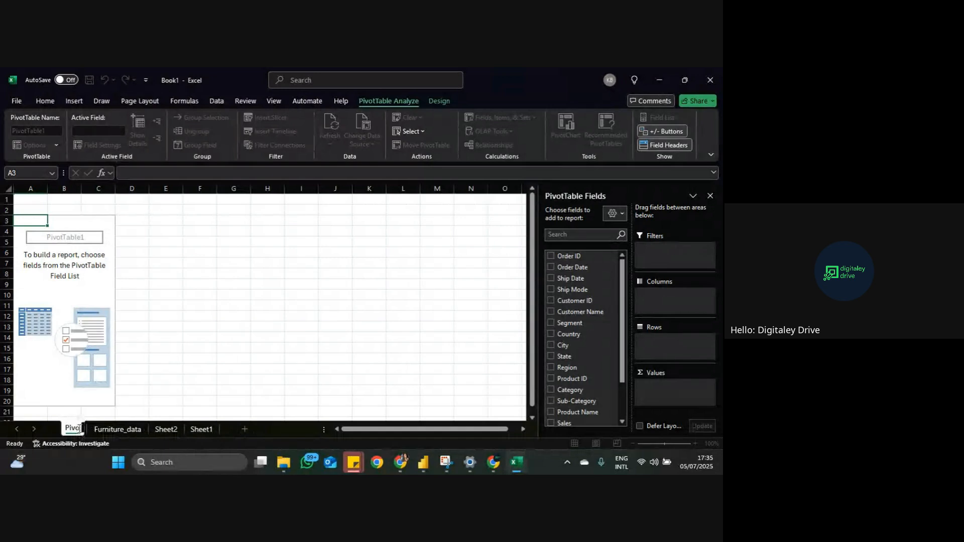
pyautogui.write('t Table')
pyautogui.press('Return')
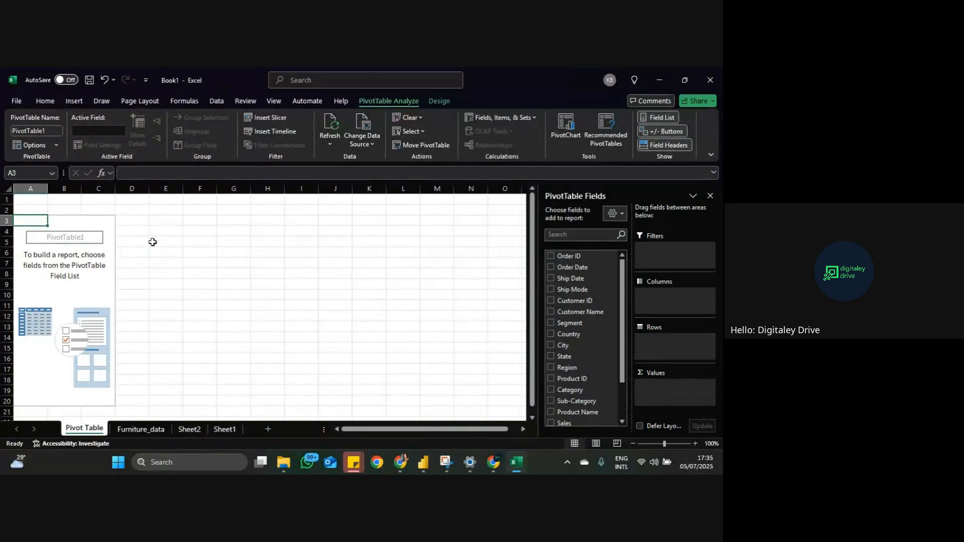
# Step: Switch to the Google Meet call, dismiss its recording information and return to the Excel workbook
pyautogui.click(496, 468)
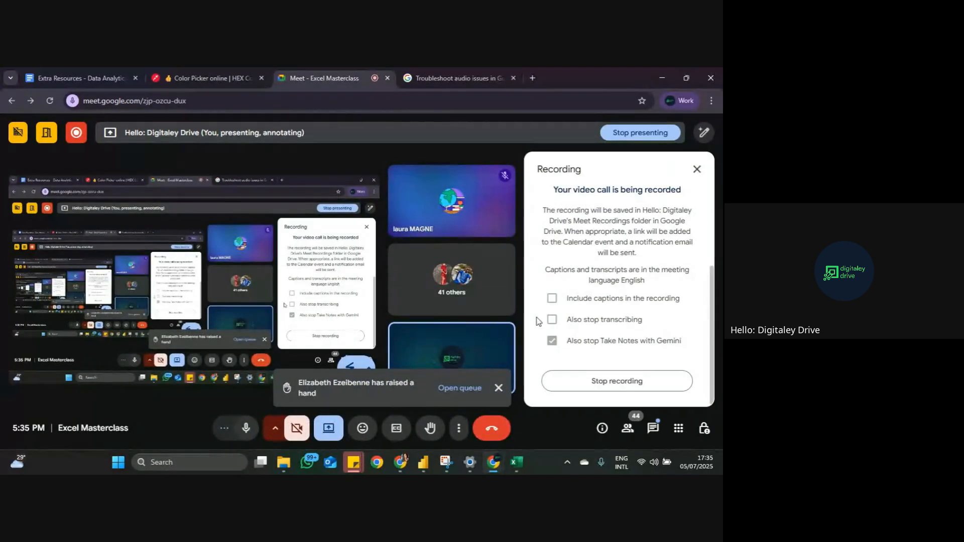
pyautogui.click(697, 169)
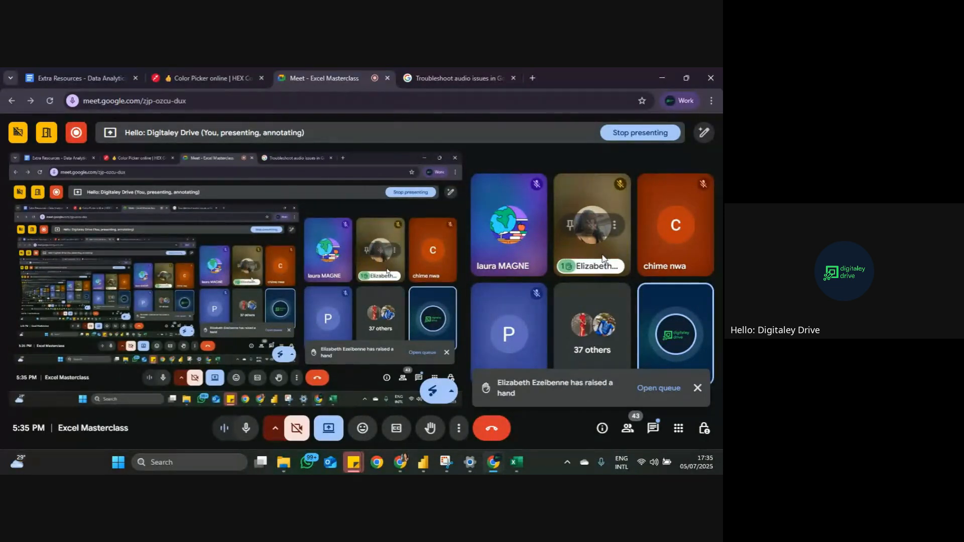
pyautogui.click(520, 465)
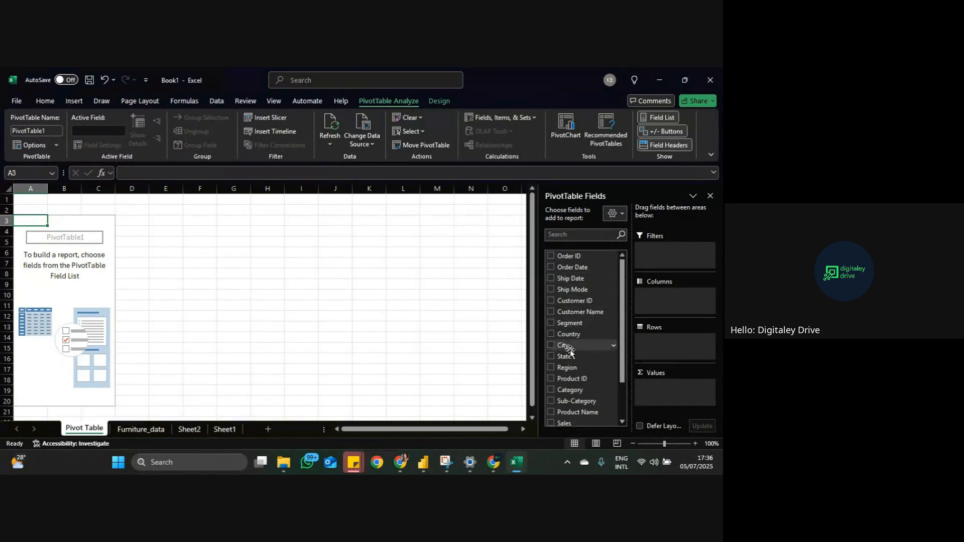
# Step: Add the Sales, Quantity and Profit fields as summed values in the PivotTable
pyautogui.scroll(-1, 571, 351)
pyautogui.scroll(-1, 570, 352)
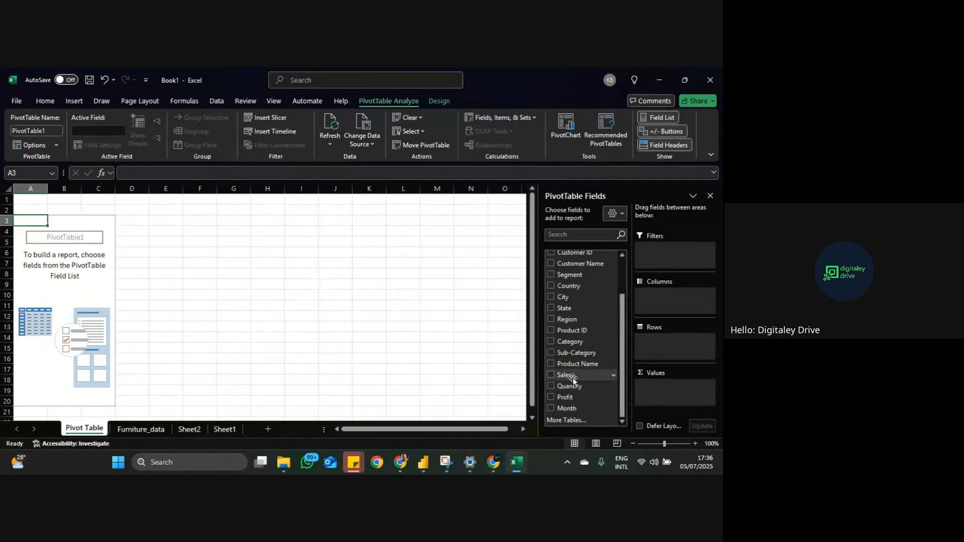
pyautogui.moveTo(572, 380); pyautogui.dragTo(658, 389)
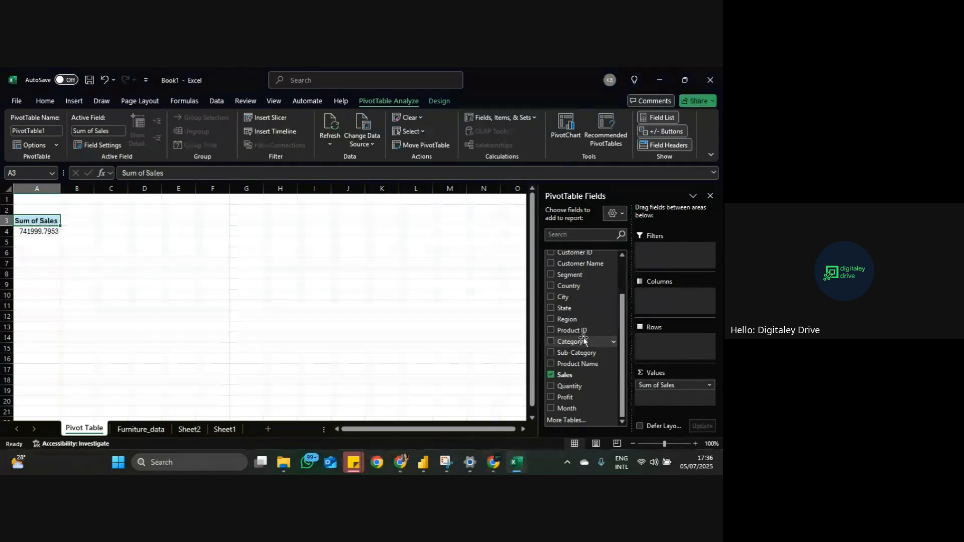
pyautogui.moveTo(577, 384); pyautogui.dragTo(650, 398)
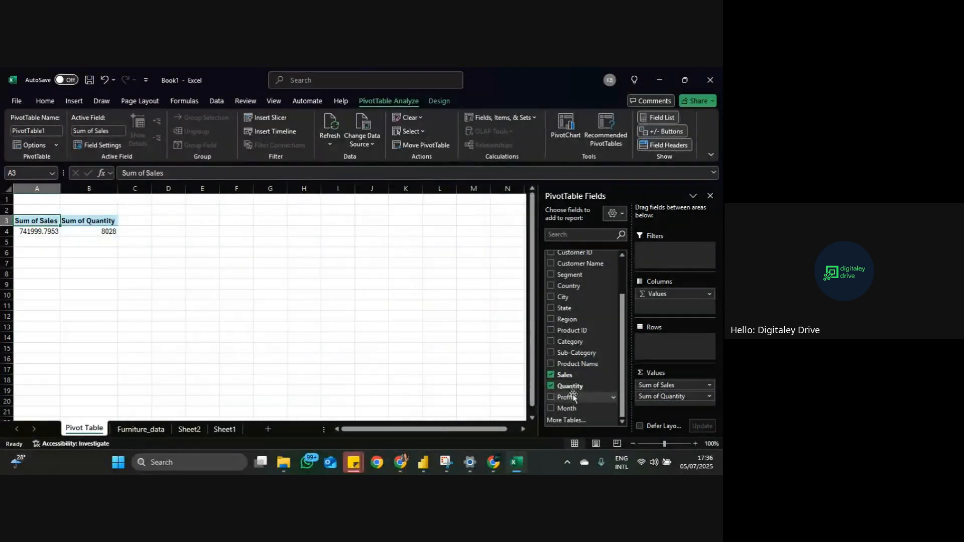
pyautogui.moveTo(651, 411); pyautogui.dragTo(662, 404)
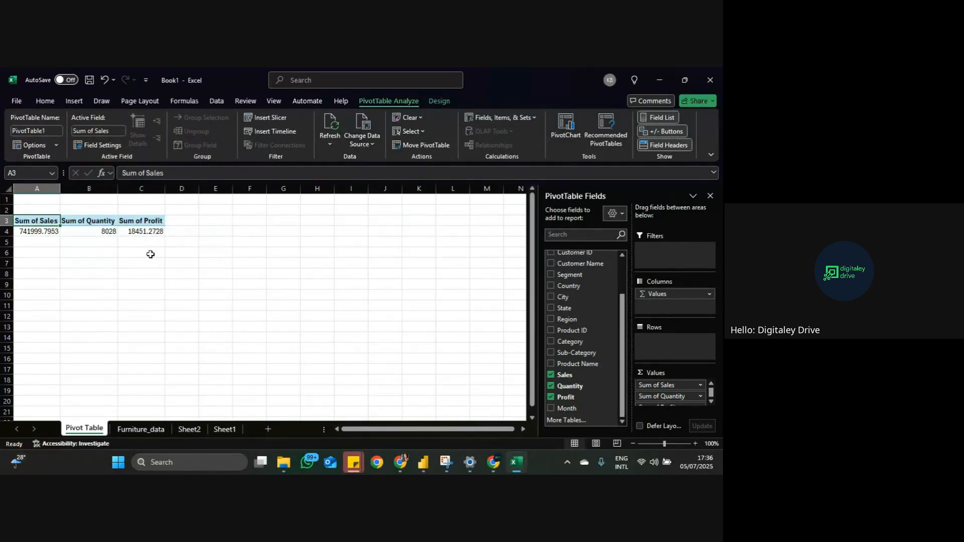
# Step: Copy the whole PivotTable in range A3:C4
pyautogui.click(55, 230)
pyautogui.moveTo(50, 220); pyautogui.dragTo(142, 236)
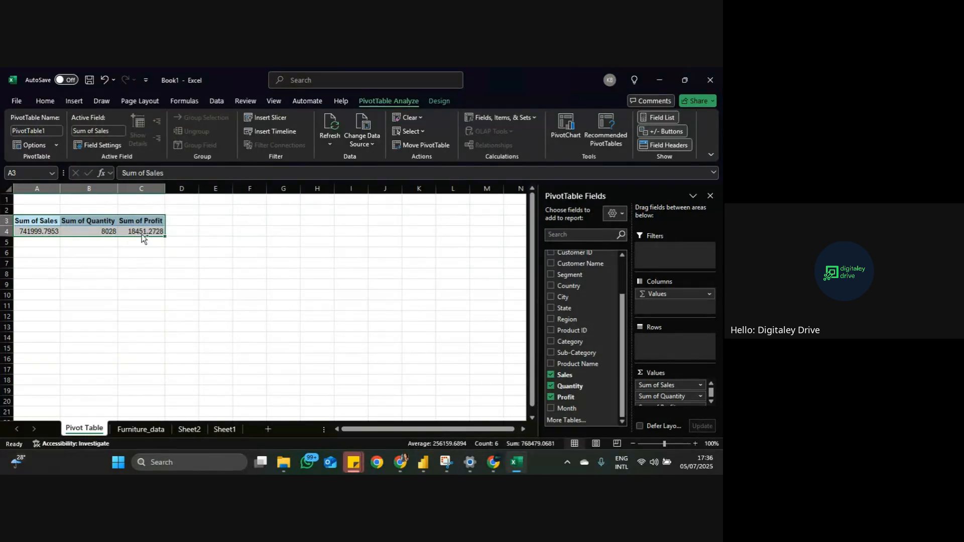
pyautogui.hotkey('ctrl', 'c')
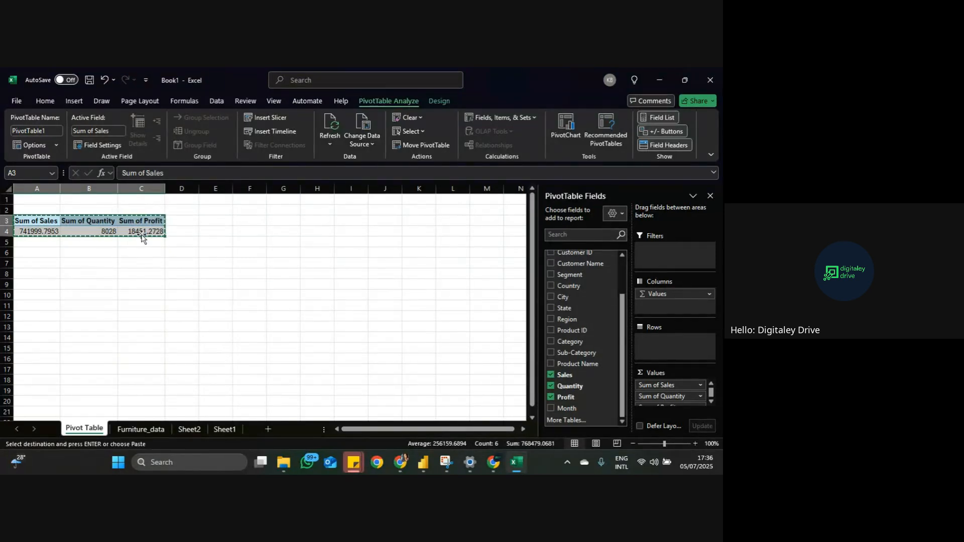
pyautogui.click(51, 265)
pyautogui.hotkey('ctrl', 'v')
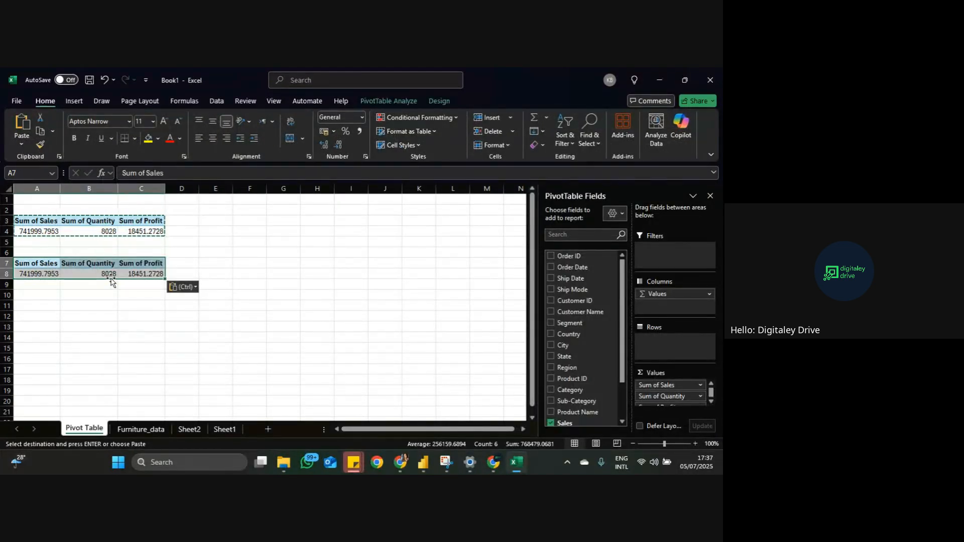
pyautogui.hotkey('ctrl', 'z')
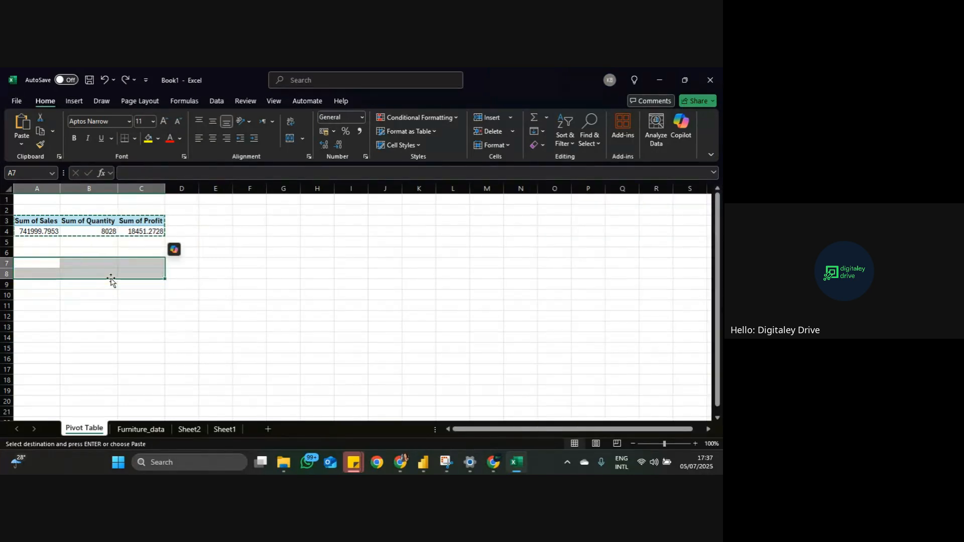
# Step: Paste the copied PivotTable at cell B7 and widen column D to make room for the profit value
pyautogui.click(97, 260)
pyautogui.hotkey('ctrl', 'v')
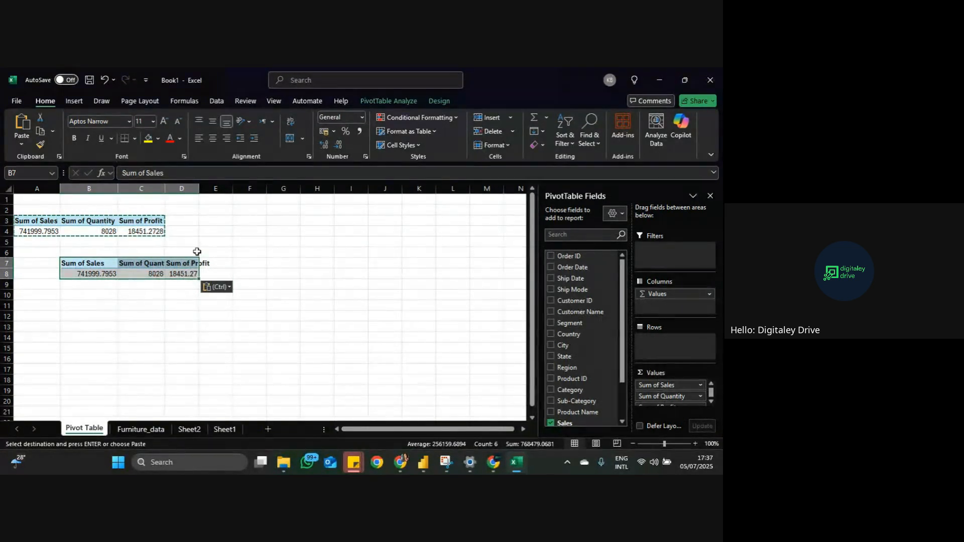
pyautogui.moveTo(198, 189); pyautogui.dragTo(205, 189)
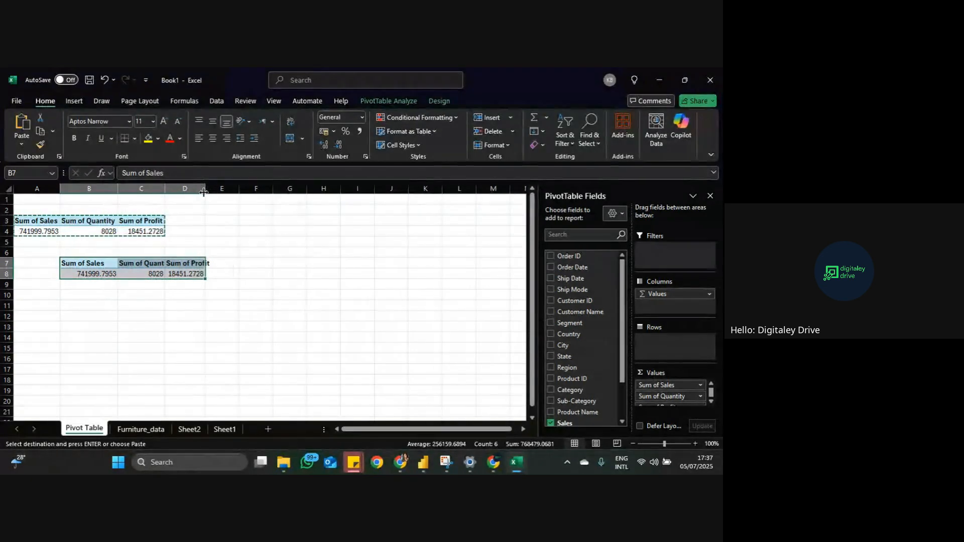
pyautogui.click(150, 231)
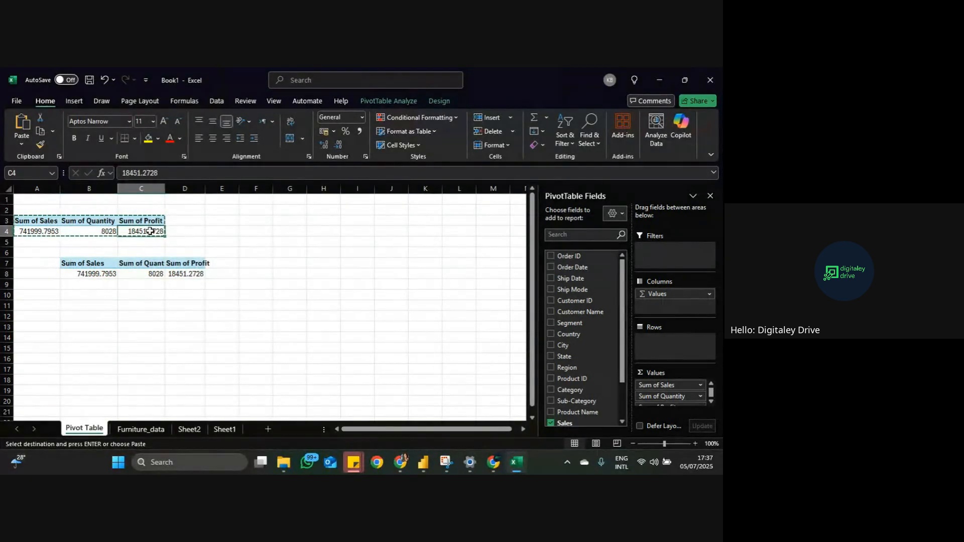
pyautogui.click(222, 229)
pyautogui.click(147, 230)
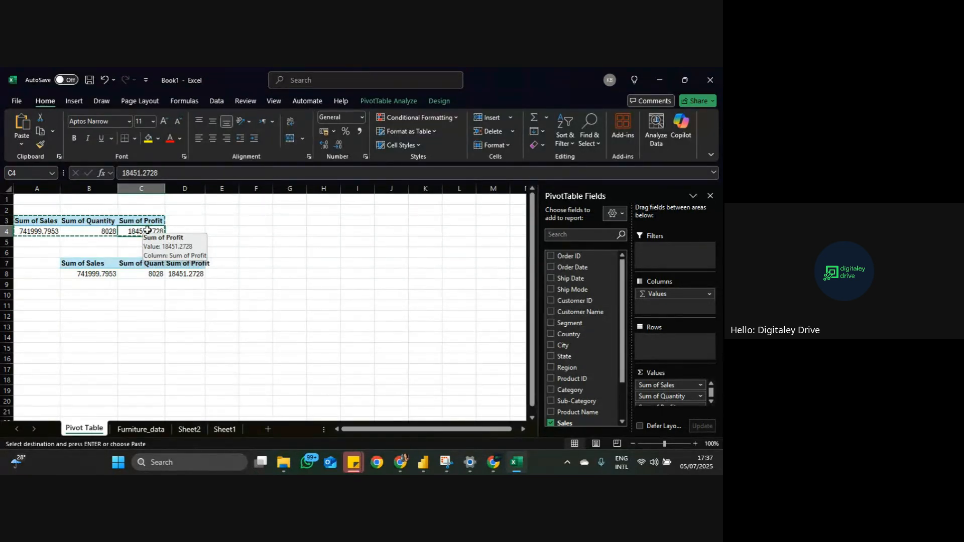
# Step: Break the copied PivotTable down by year, adding Order Date to the rows and keeping only the Years (Order Date) level
pyautogui.click(149, 274)
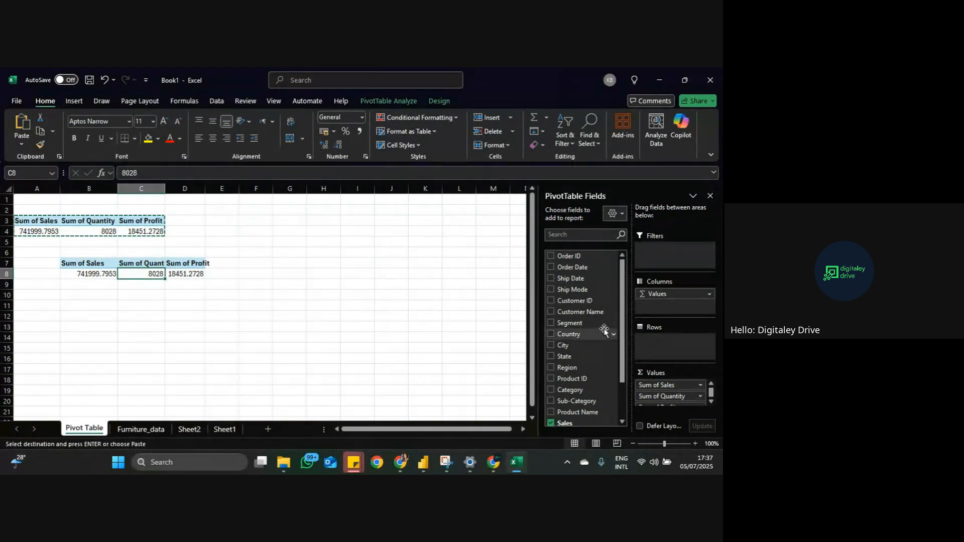
pyautogui.click(185, 276)
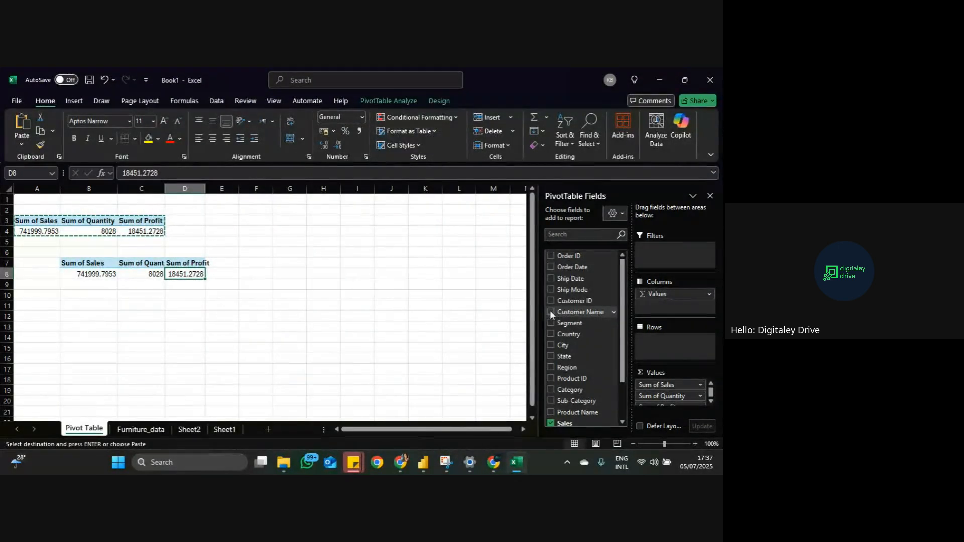
pyautogui.scroll(-2, 590, 341)
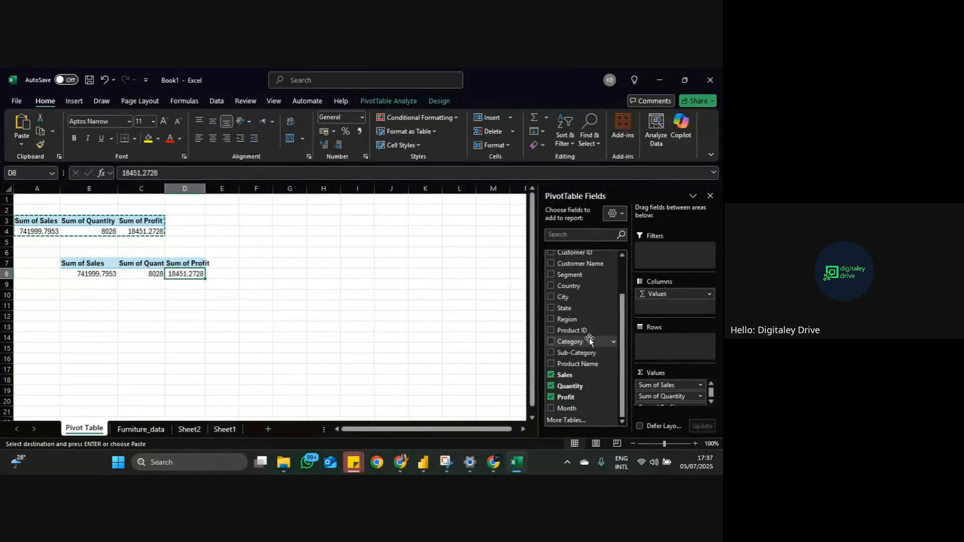
pyautogui.scroll(2, 589, 341)
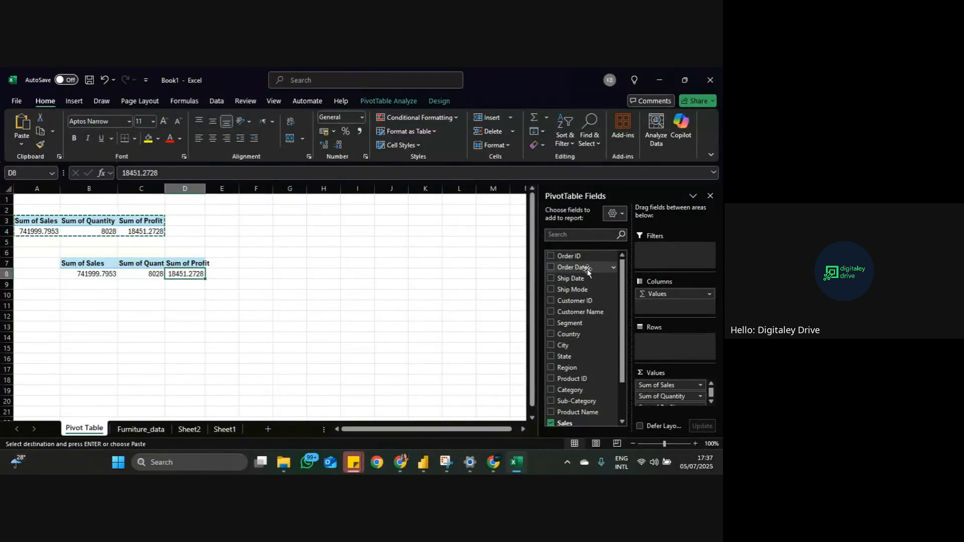
pyautogui.moveTo(588, 271); pyautogui.dragTo(667, 346)
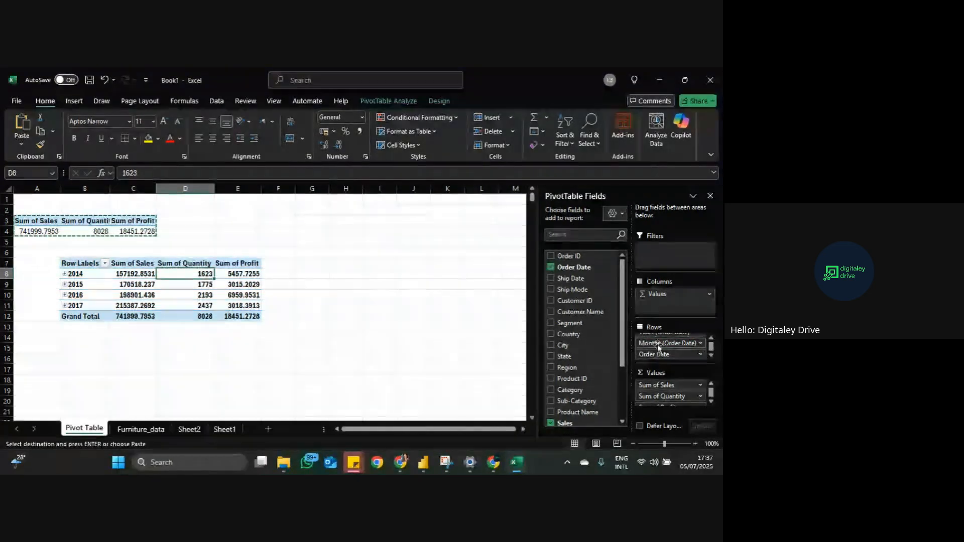
pyautogui.moveTo(660, 345); pyautogui.dragTo(576, 341)
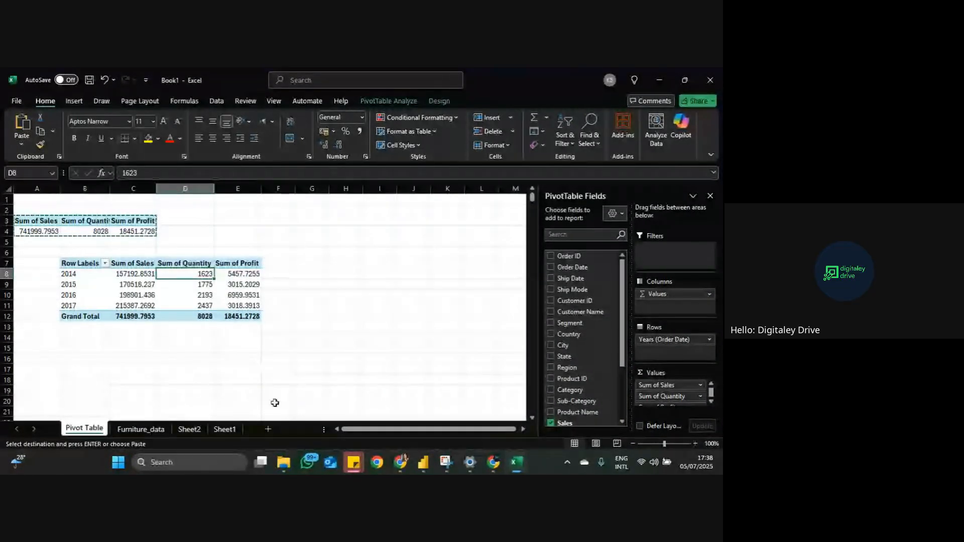
# Step: Check the Google Meet call and return to the yearly PivotTable in the Excel workbook
pyautogui.moveTo(494, 462)
pyautogui.click(463, 411)
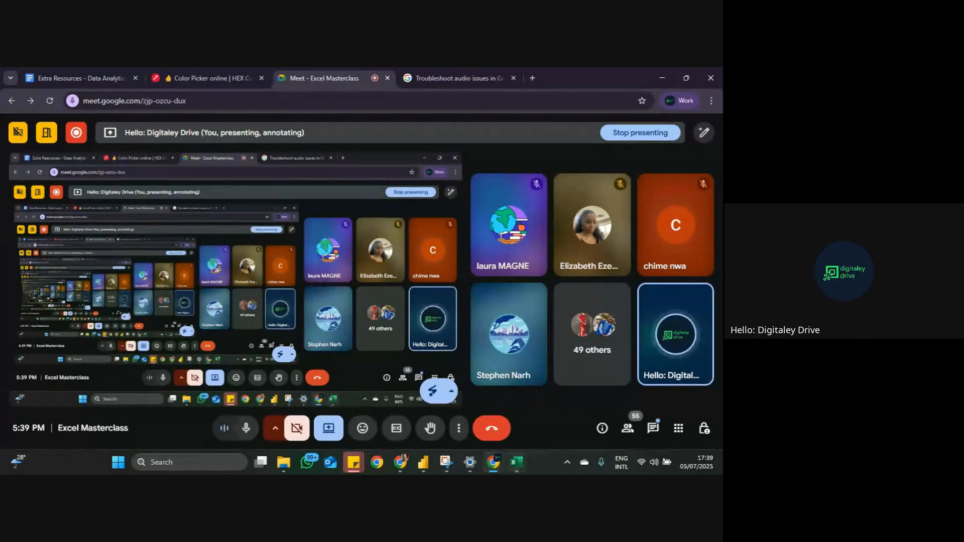
pyautogui.click(516, 462)
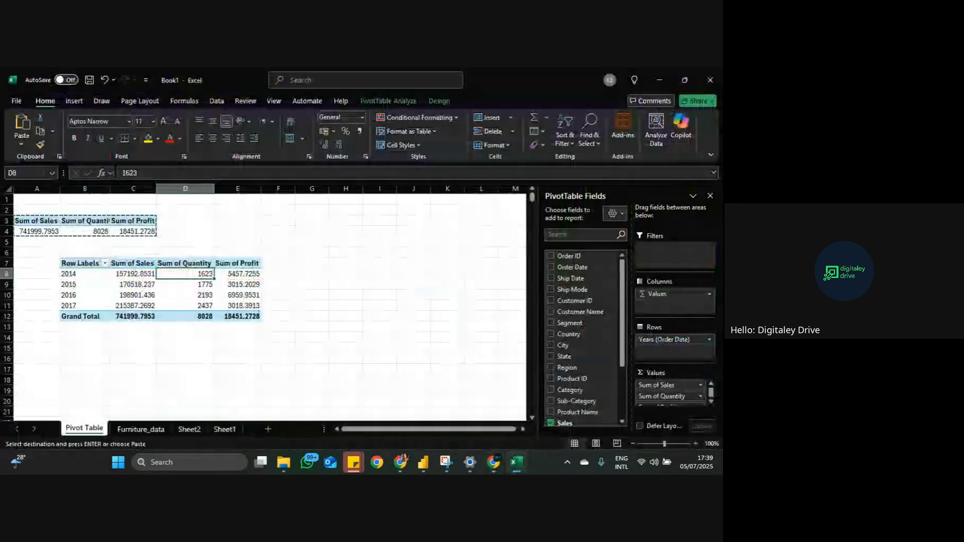
pyautogui.click(195, 294)
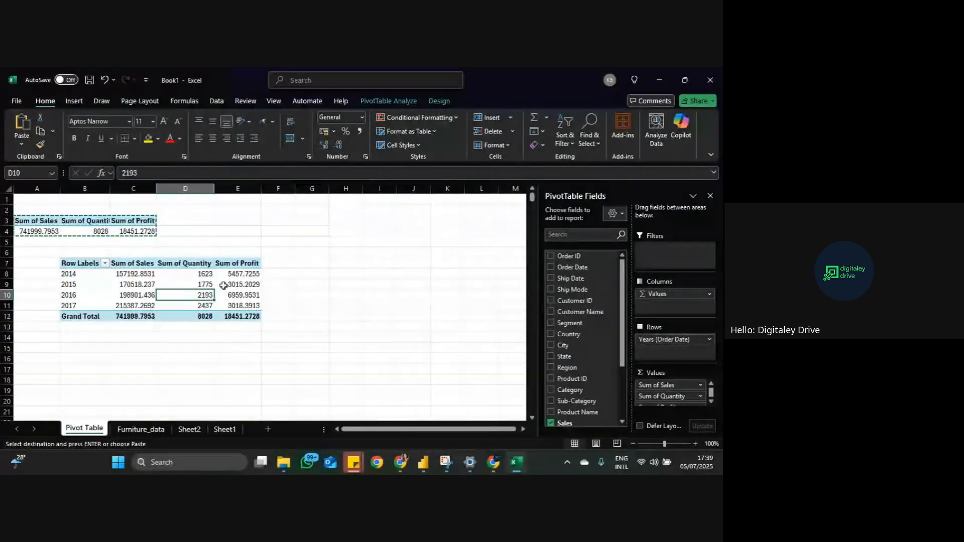
pyautogui.click(278, 275)
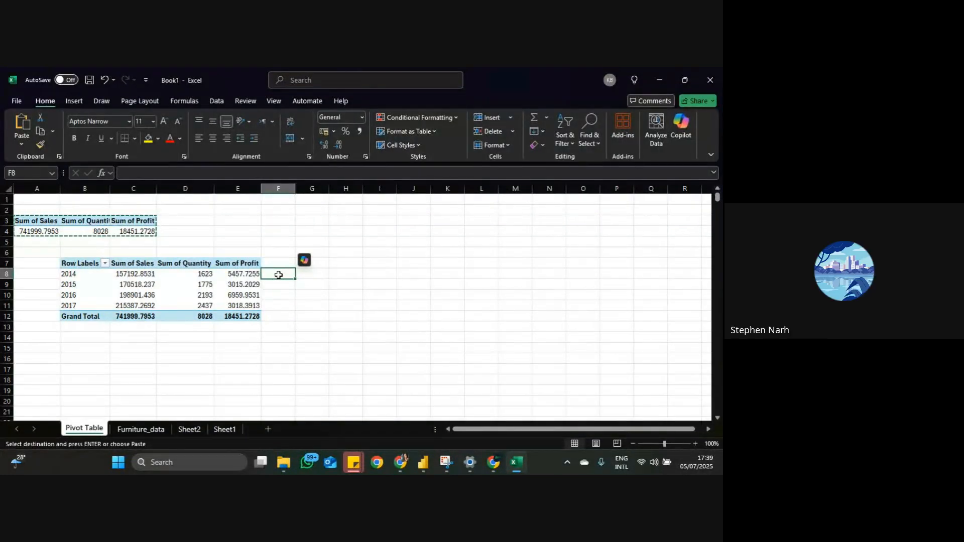
# Step: Review the Furniture_data table along with the data import and PivotTable insertion commands, ending on the Pivot Table sheet
pyautogui.click(156, 430)
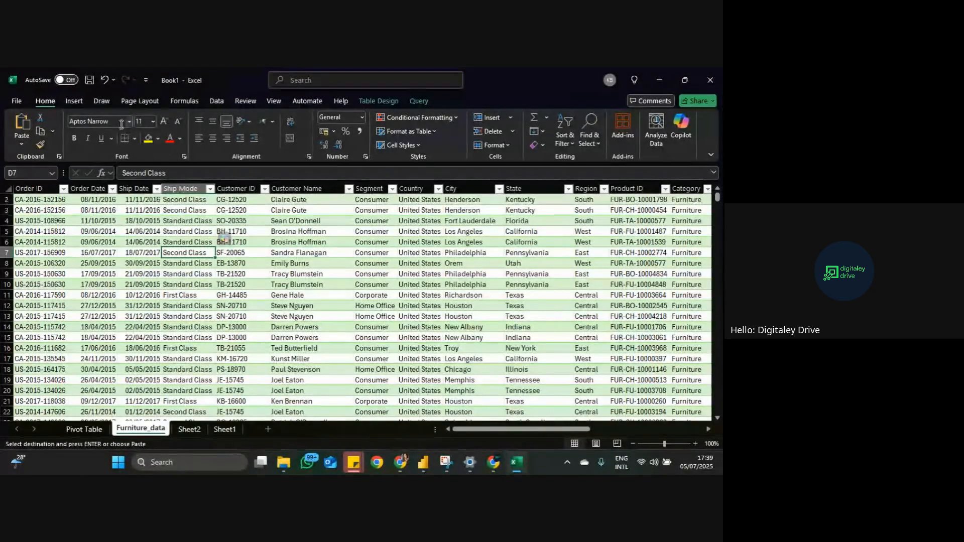
pyautogui.click(216, 100)
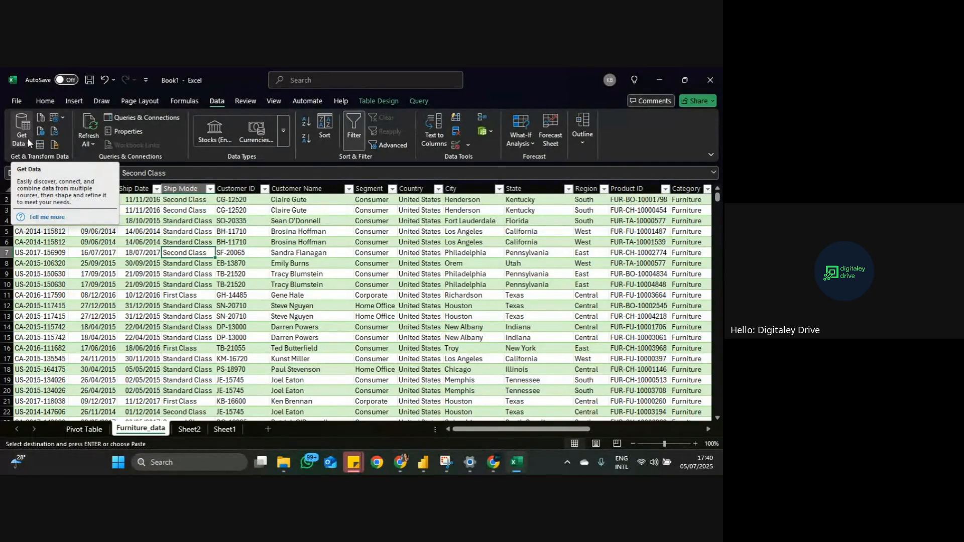
pyautogui.click(85, 430)
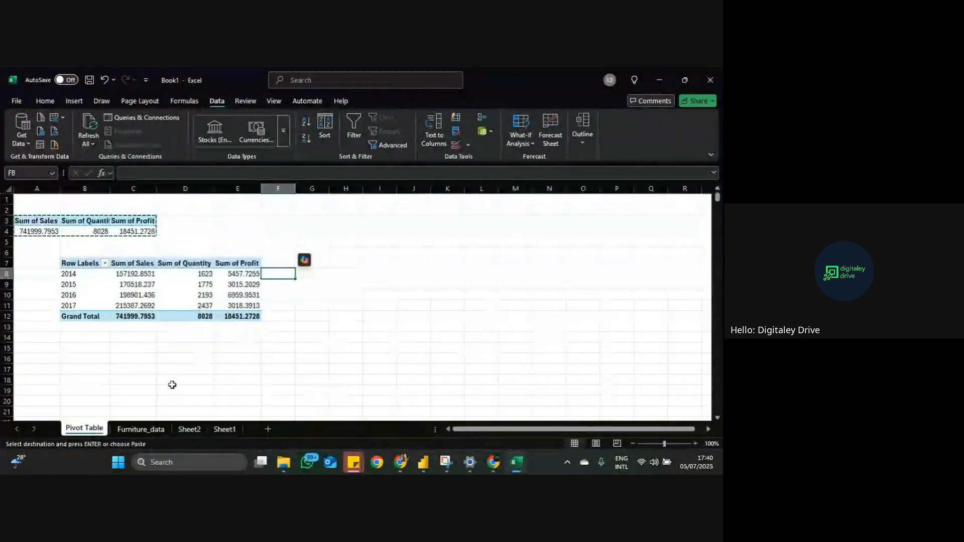
pyautogui.click(148, 431)
pyautogui.click(310, 251)
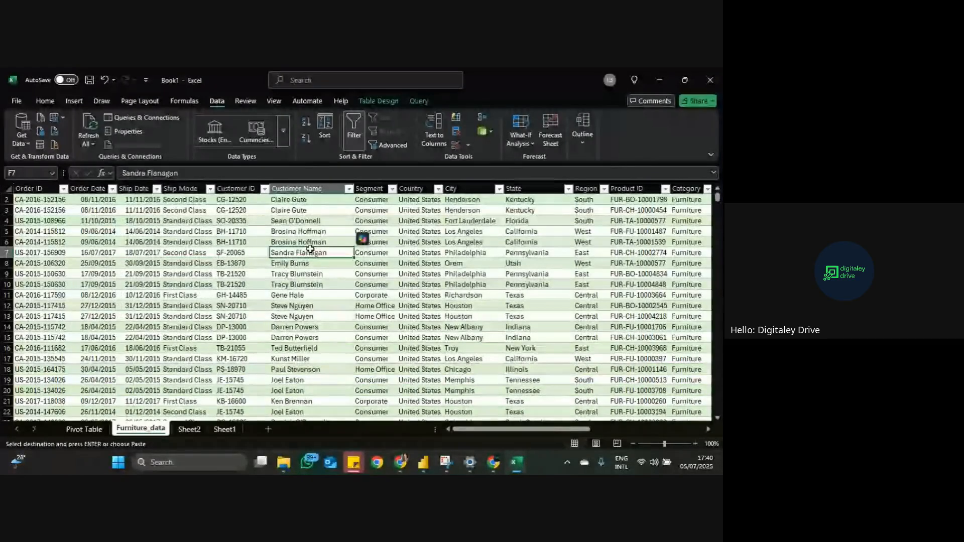
pyautogui.click(311, 272)
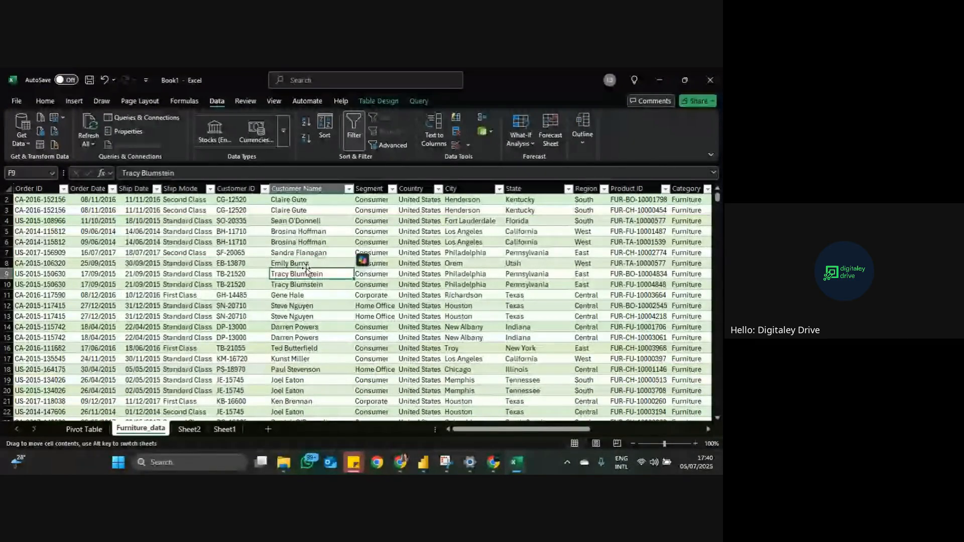
pyautogui.click(316, 263)
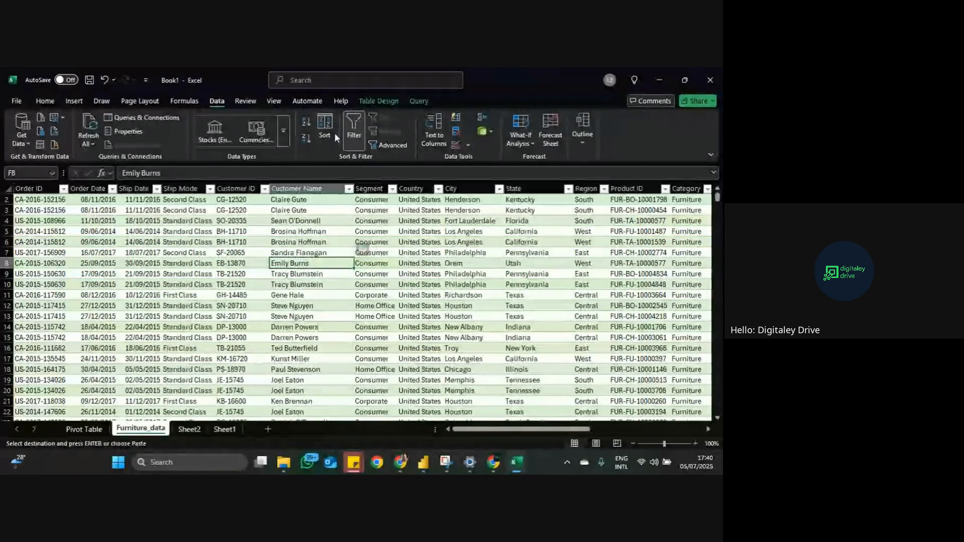
pyautogui.click(75, 101)
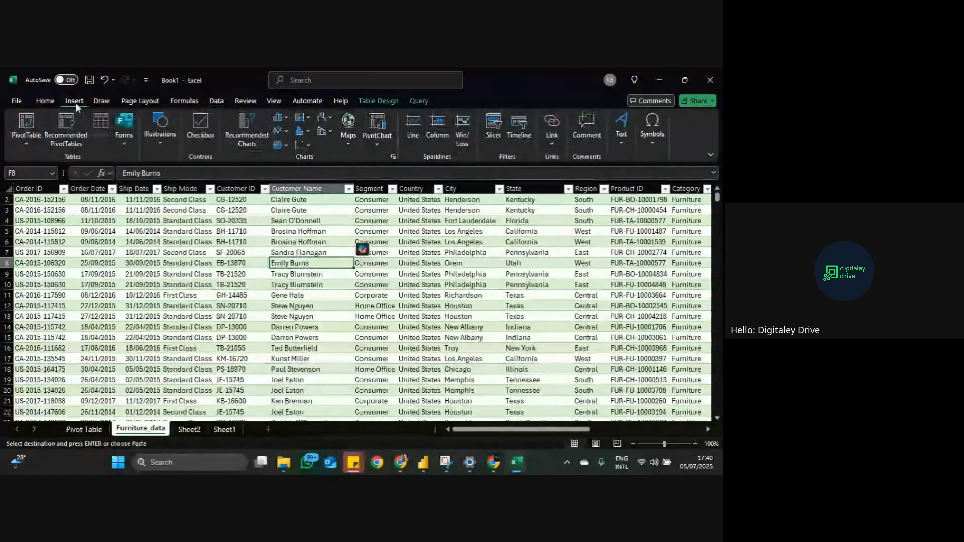
pyautogui.click(86, 430)
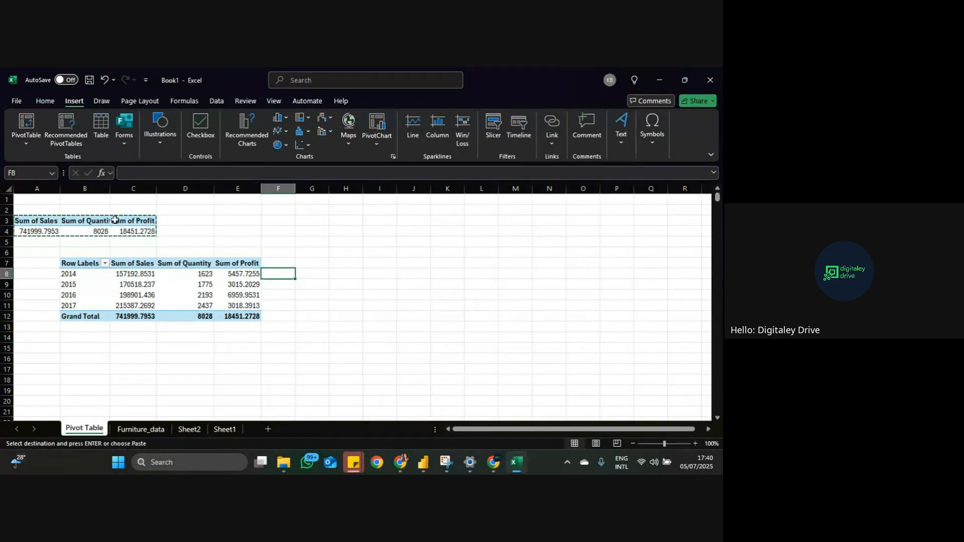
# Step: Try pasting a copy of the totals PivotTable from A3:C4 at cell B16, and undo the paste
pyautogui.click(54, 217)
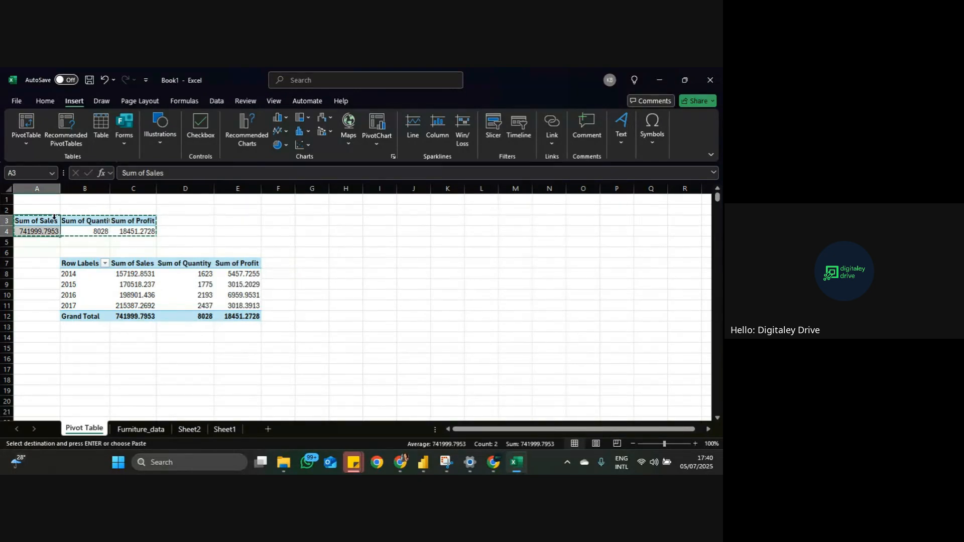
pyautogui.moveTo(85, 223); pyautogui.dragTo(112, 231)
pyautogui.hotkey('ctrl', 'c')
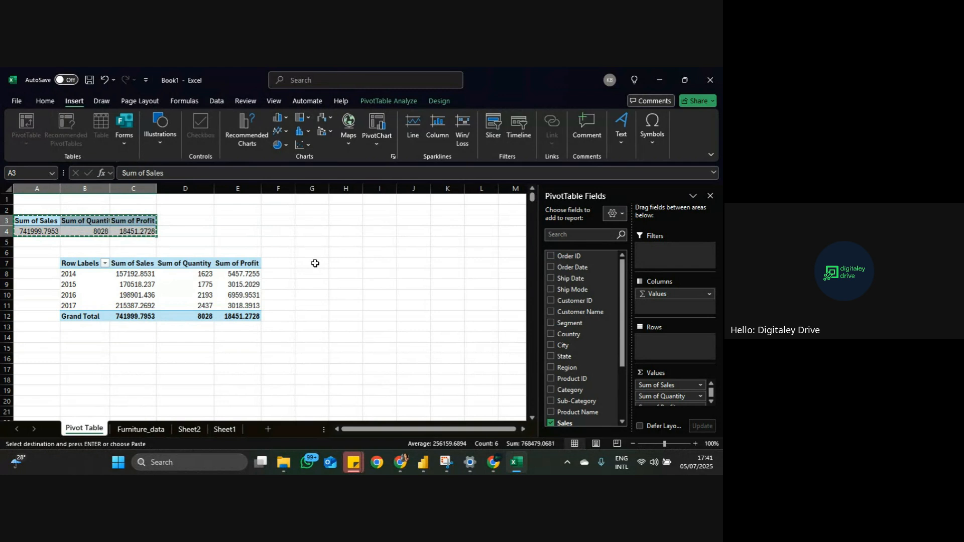
pyautogui.scroll(-1, 315, 263)
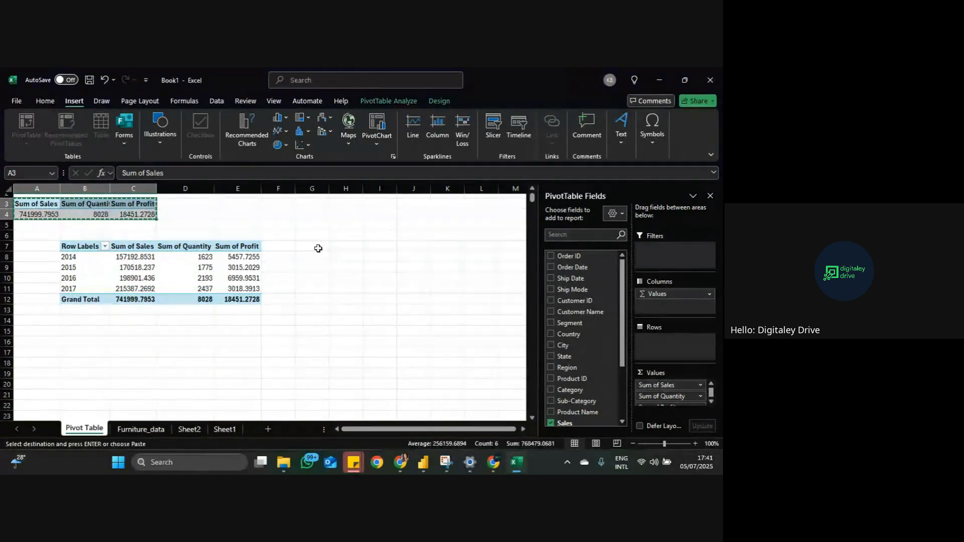
pyautogui.click(77, 340)
pyautogui.hotkey('ctrl', 'v')
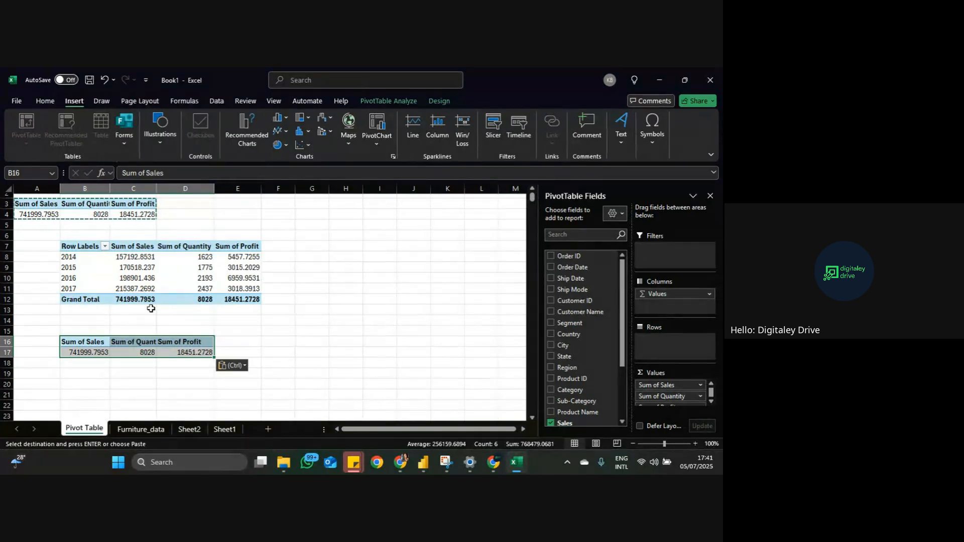
pyautogui.hotkey('ctrl', 'z')
pyautogui.click(151, 362)
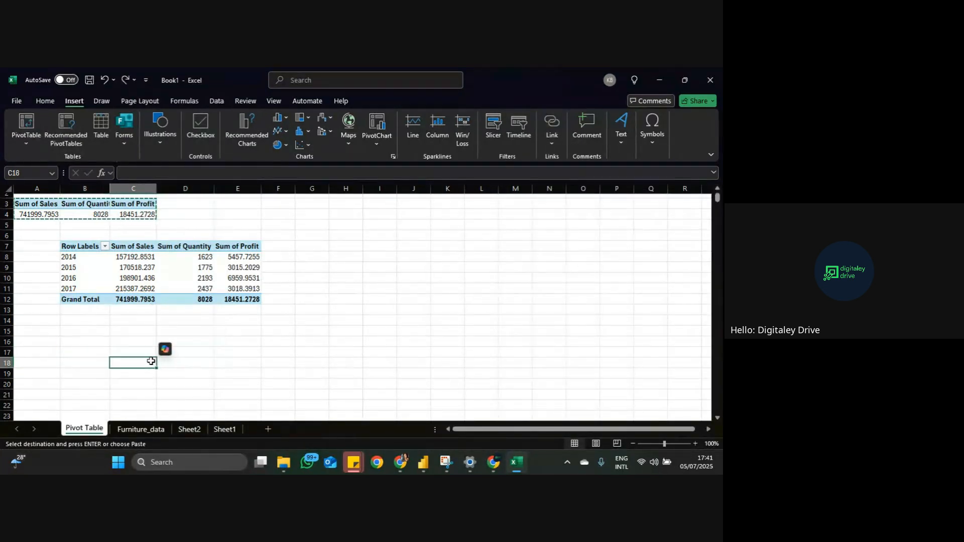
# Step: Enter the row labels SALES, PROFIT and QUANTITY in cells B16 to B18 below the yearly PivotTable
pyautogui.click(89, 340)
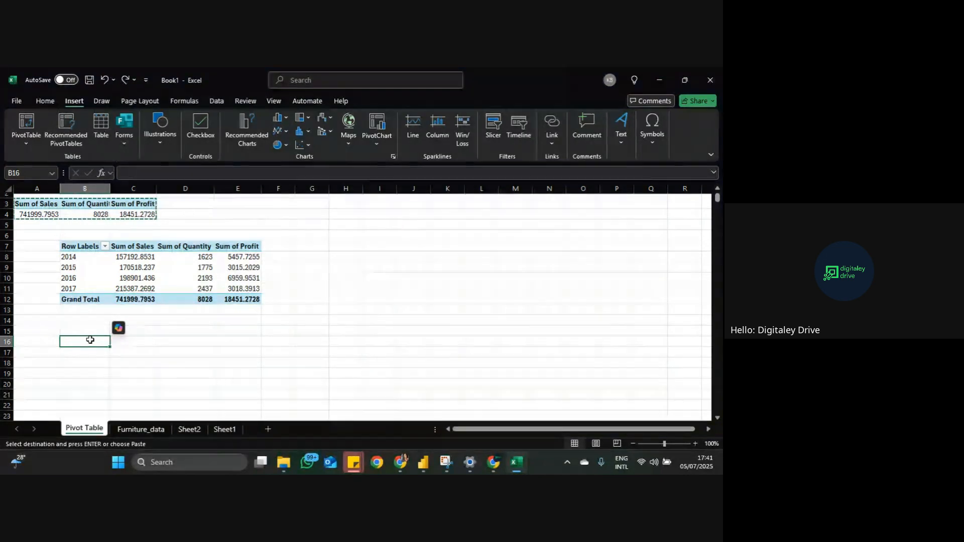
pyautogui.write('SALE')
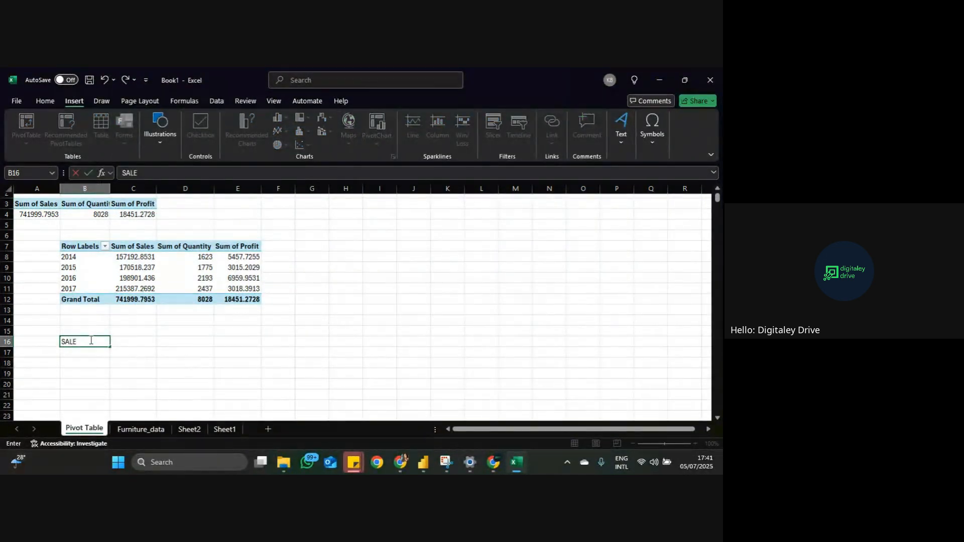
pyautogui.write('S')
pyautogui.press('Return')
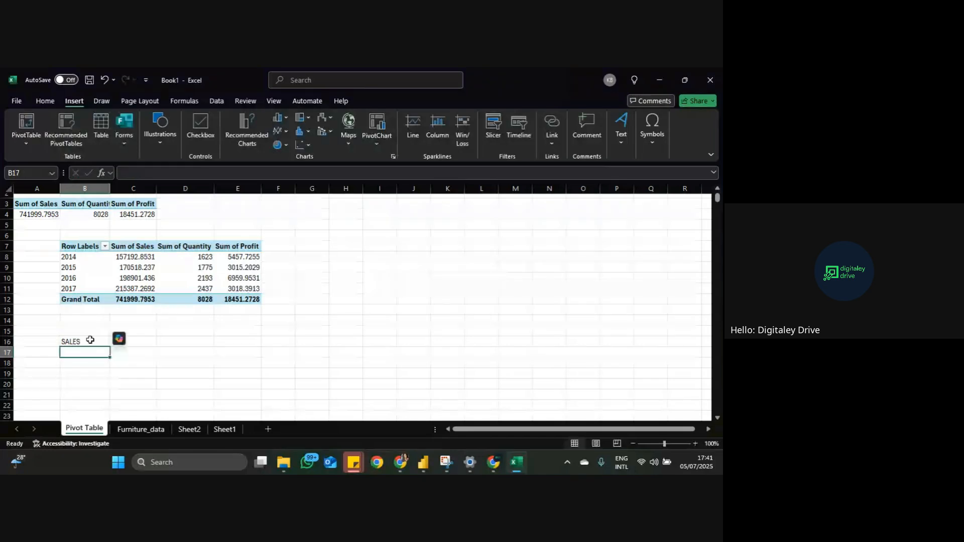
pyautogui.write('PR')
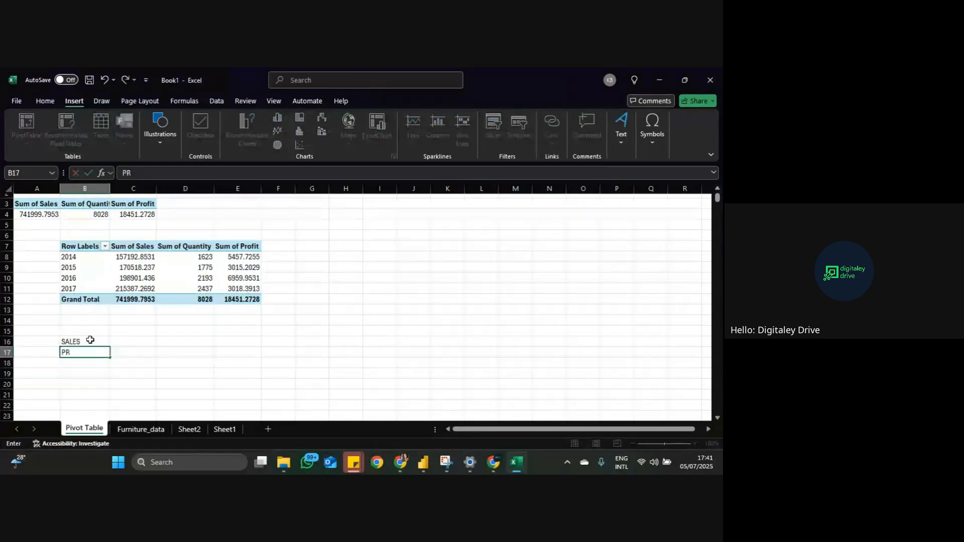
pyautogui.write('OFIT')
pyautogui.press('Return')
pyautogui.write('QUANTITY')
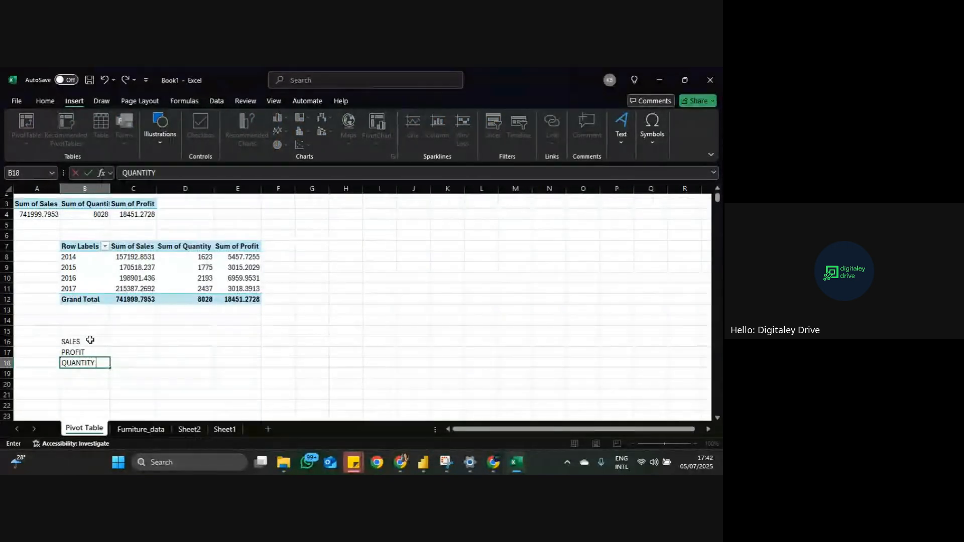
# Step: Enter the column headings CY, PY and YOY in cells C15 to E15 above the label rows
pyautogui.click(126, 332)
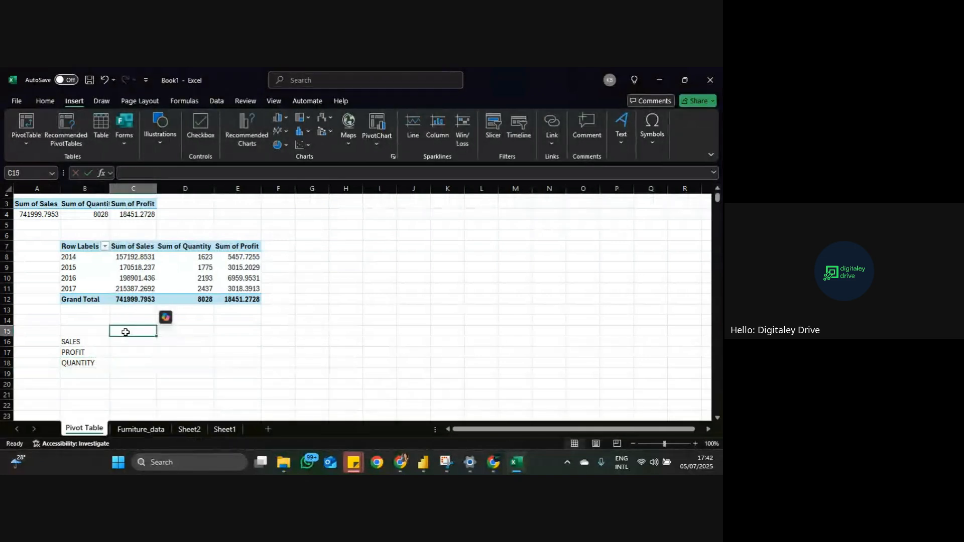
pyautogui.write('C')
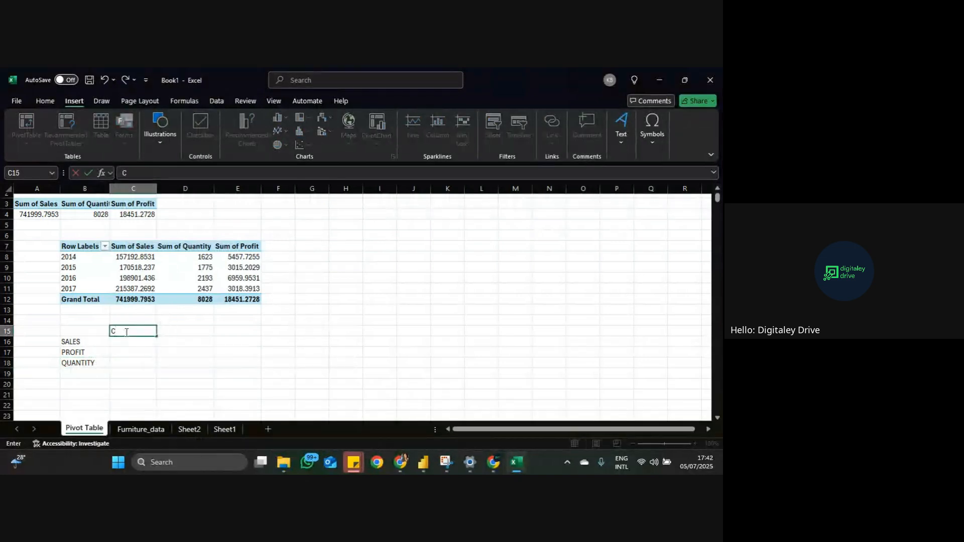
pyautogui.write('Y')
pyautogui.click(183, 332)
pyautogui.write('PY')
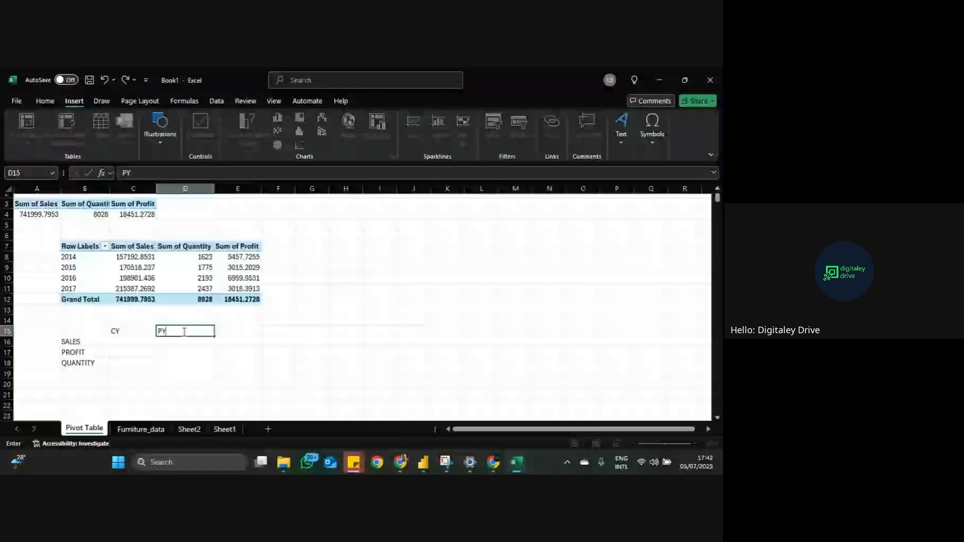
pyautogui.click(224, 332)
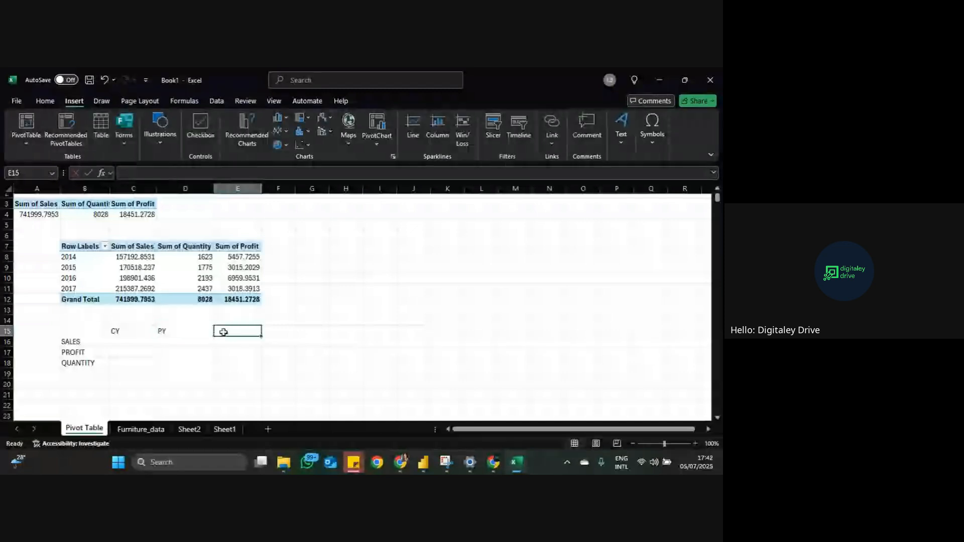
pyautogui.write('YOY')
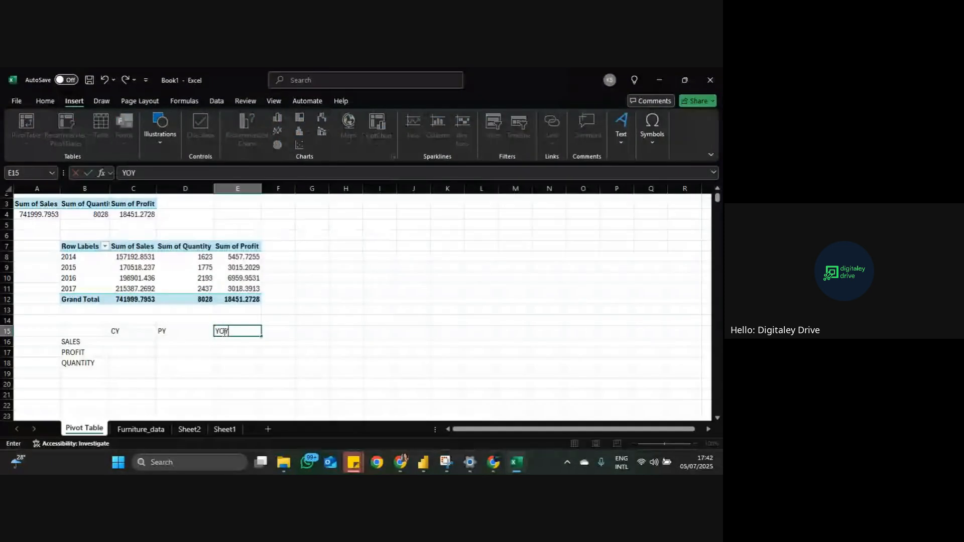
# Step: Complete the E15 heading as YOY% and link CY cells C16 to C18 to the PivotTable's 2017 sales, profit and quantity
pyautogui.write('%')
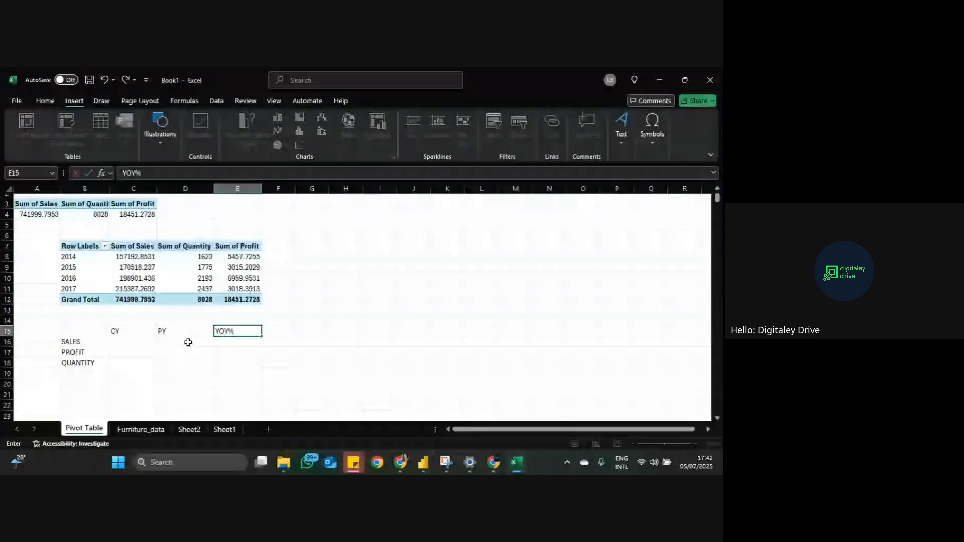
pyautogui.click(138, 343)
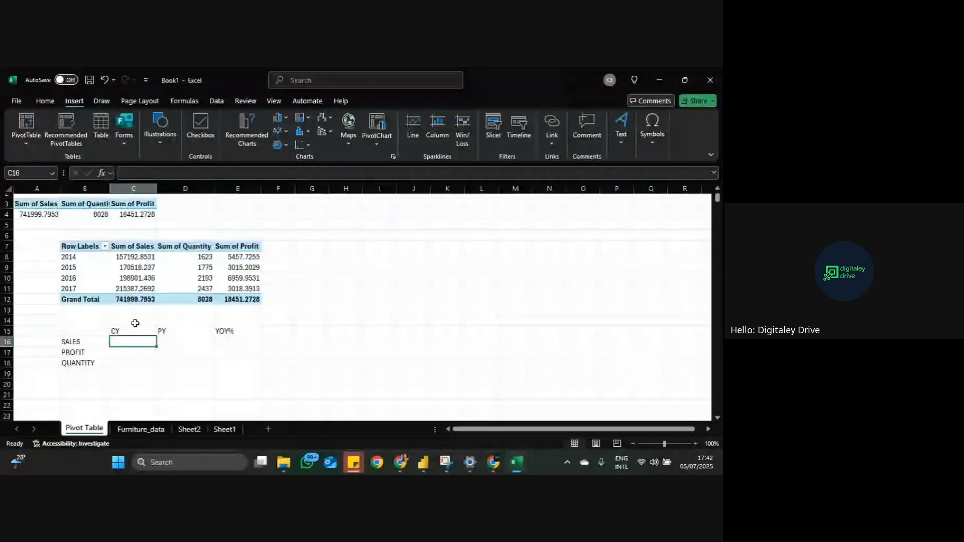
pyautogui.write('=')
pyautogui.click(136, 289)
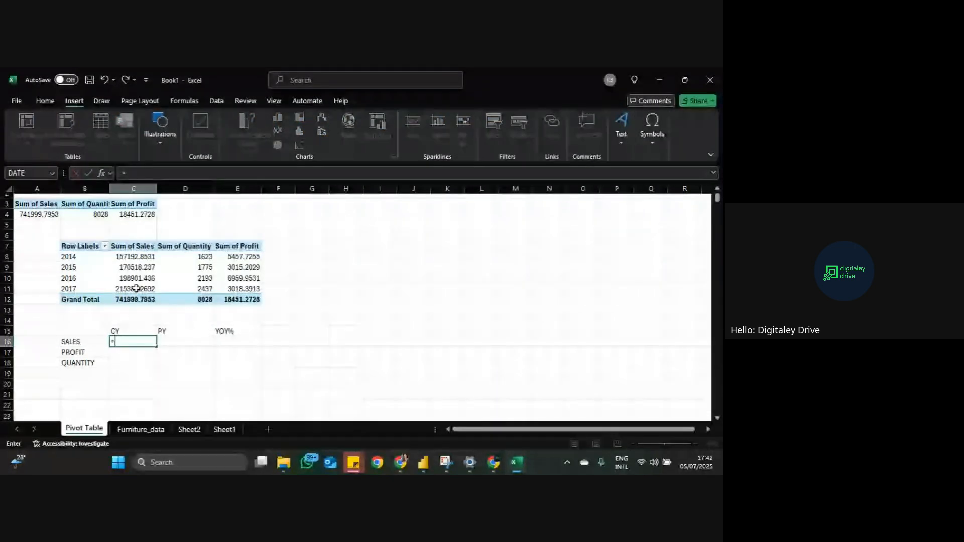
pyautogui.press('Return')
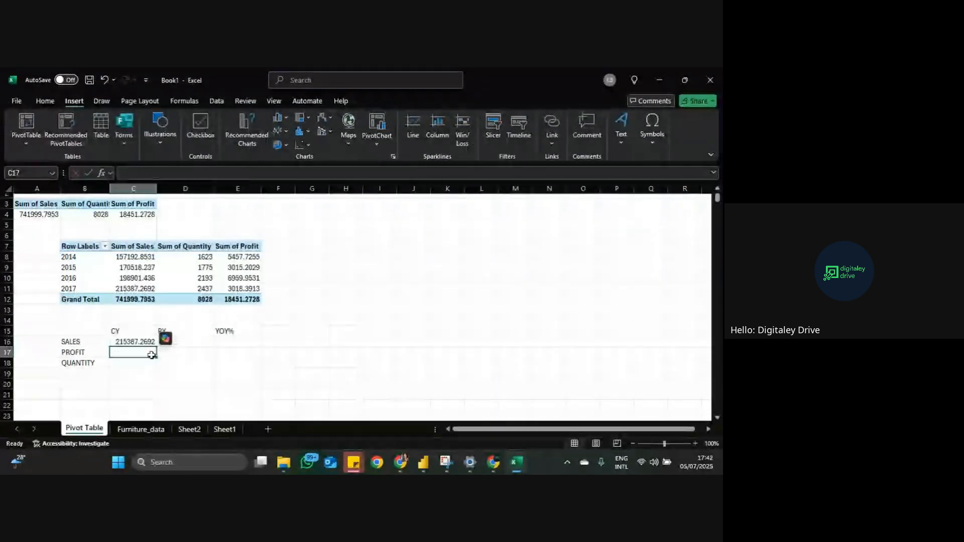
pyautogui.write('=')
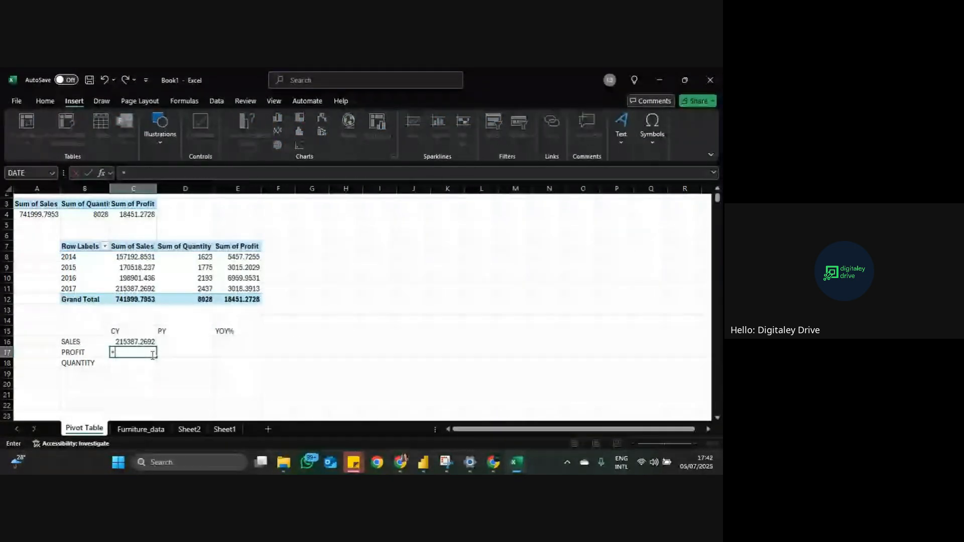
pyautogui.click(236, 288)
pyautogui.press('Return')
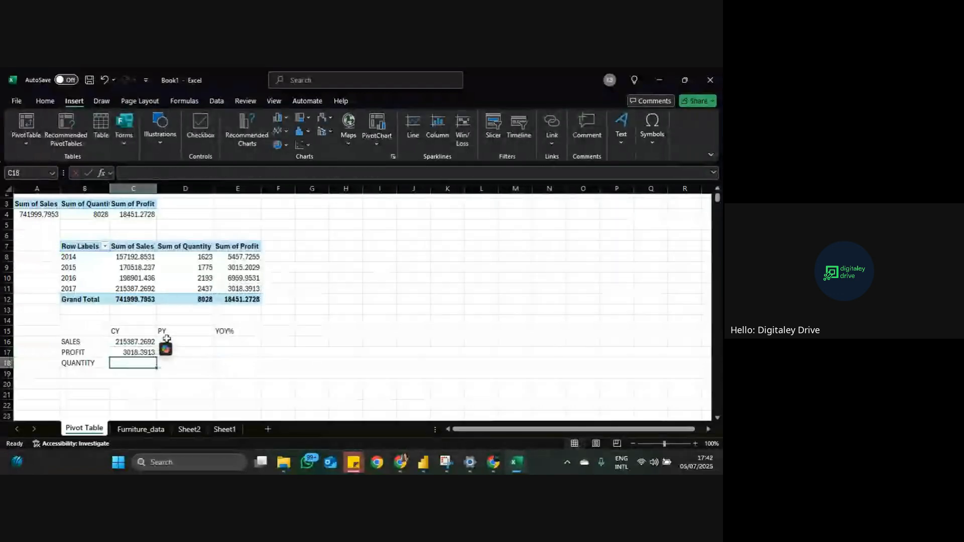
pyautogui.write('=')
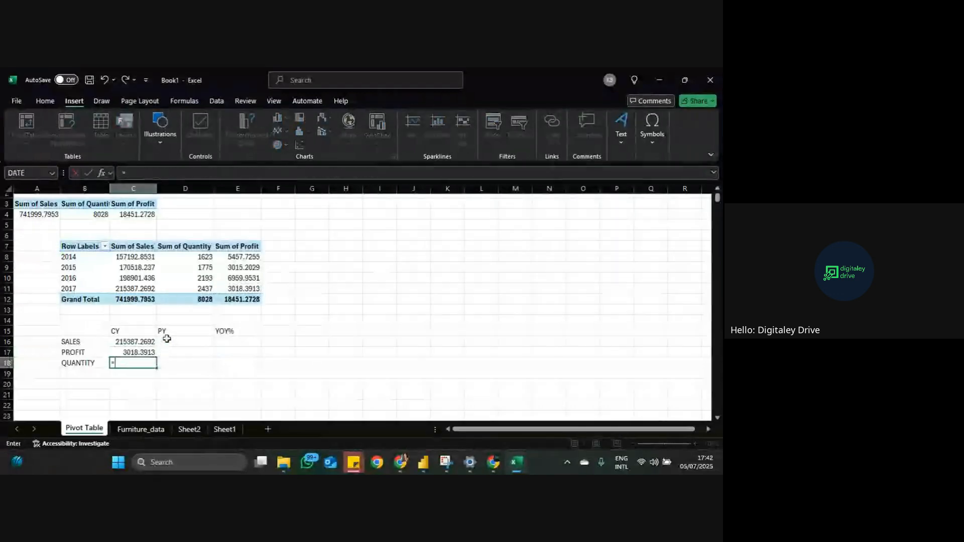
pyautogui.click(200, 289)
pyautogui.press('Return')
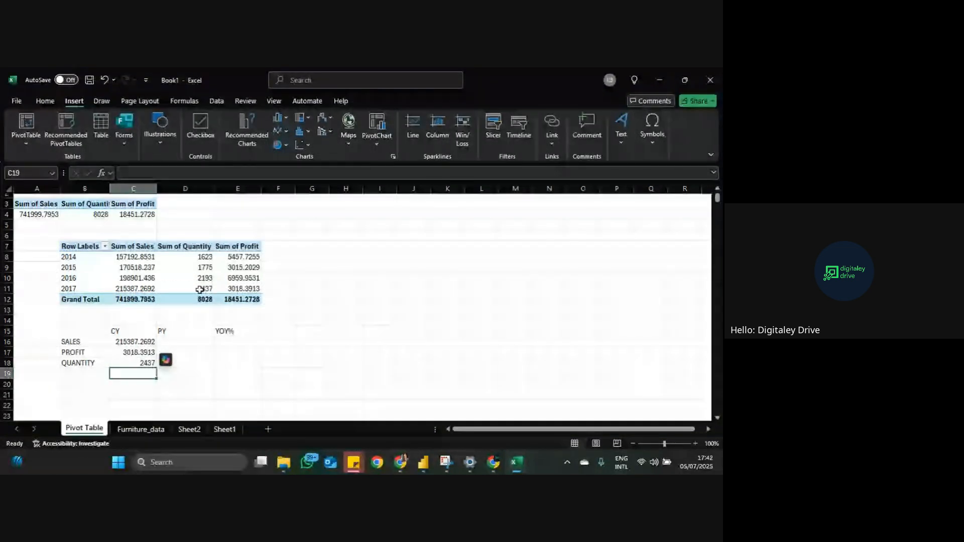
# Step: Link PY cells D16 to D18 to the yearly PivotTable's 2016 sales, profit and quantity
pyautogui.click(190, 341)
pyautogui.write('=')
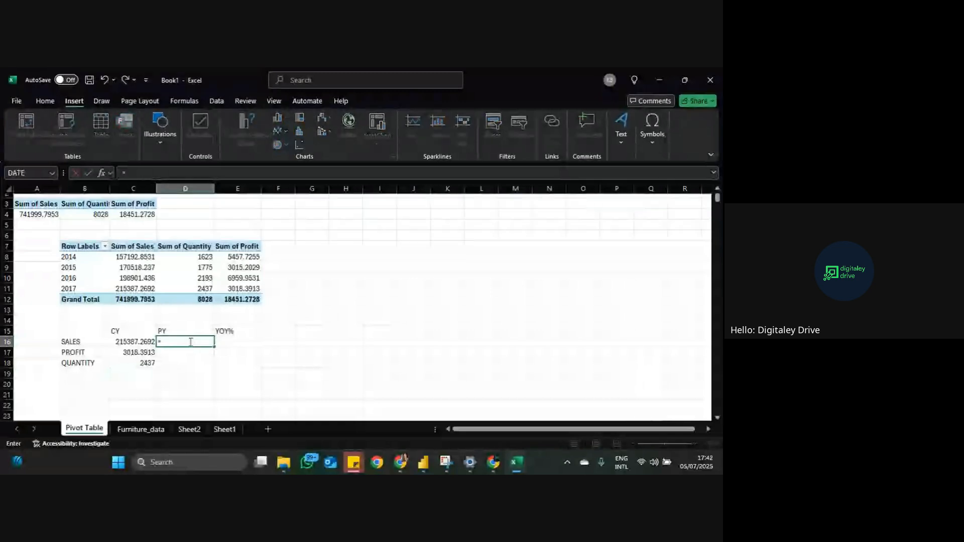
pyautogui.click(143, 278)
pyautogui.press('Return')
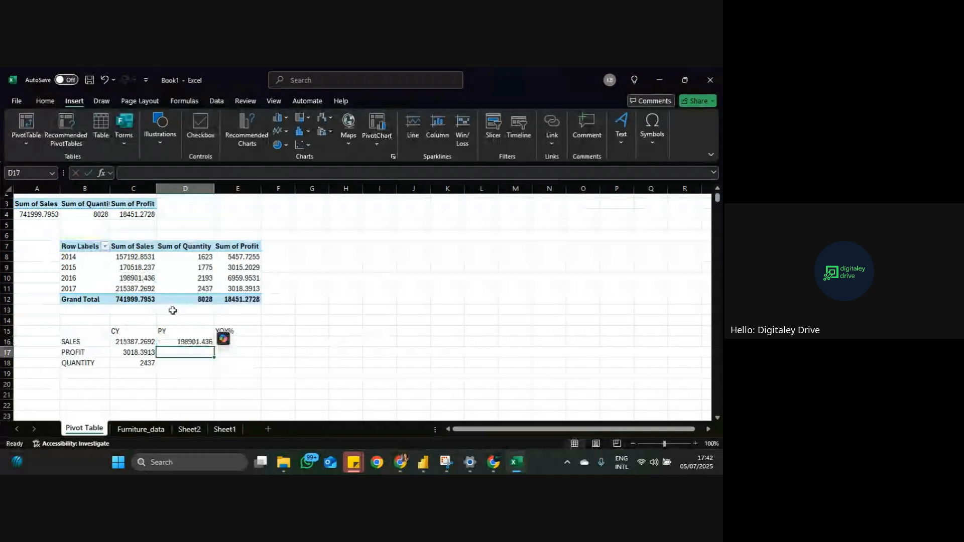
pyautogui.write('=')
pyautogui.click(247, 280)
pyautogui.press('Return')
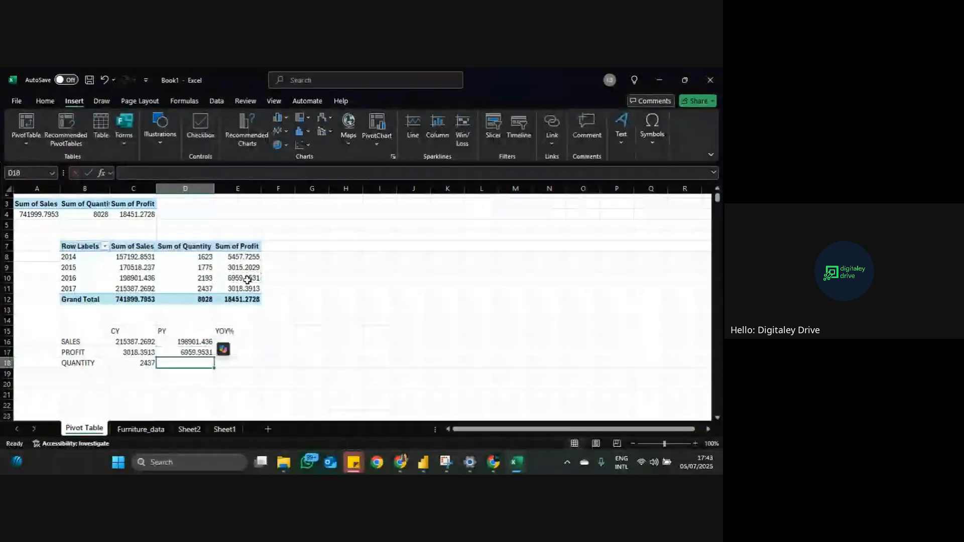
pyautogui.write('=')
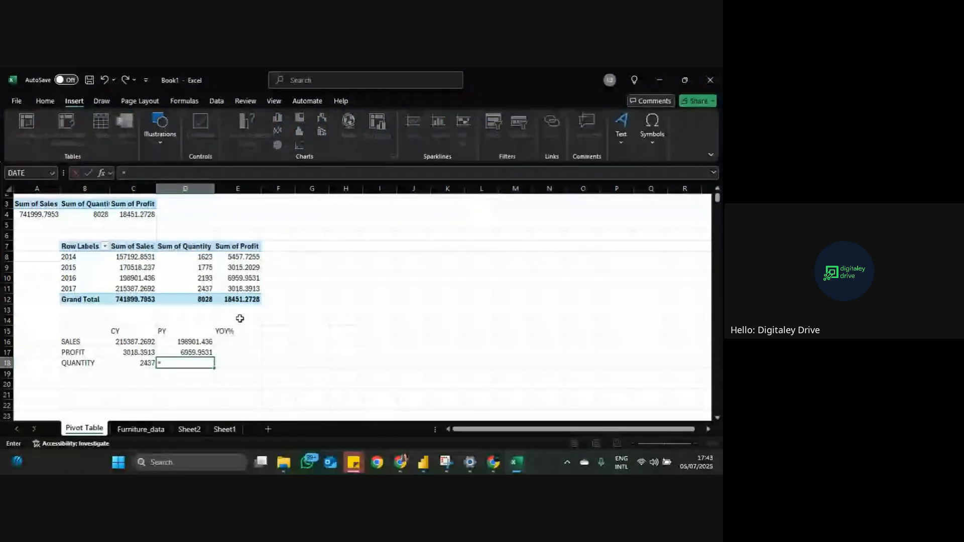
pyautogui.click(205, 277)
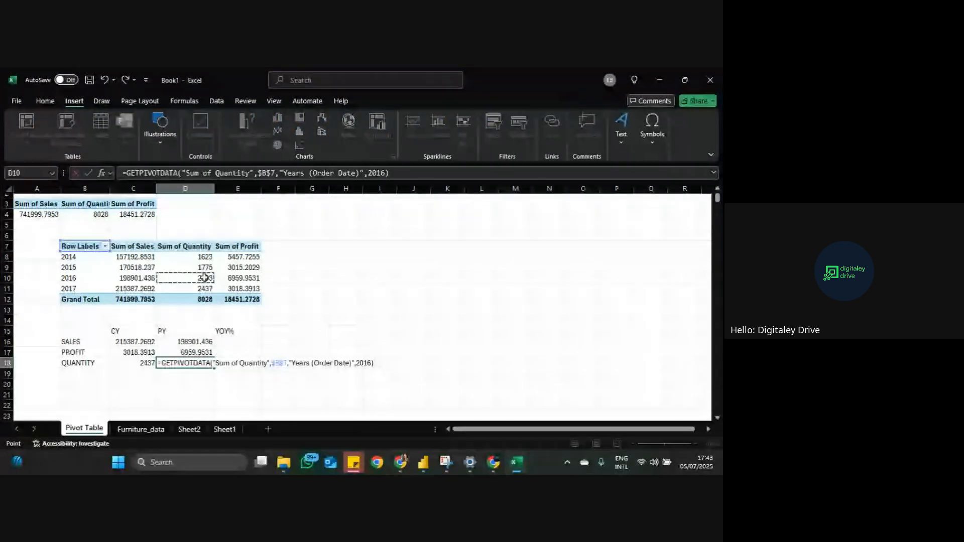
pyautogui.press('Return')
# Step: Calculate the year-over-year sales change in cell E16 with the formula =(C16-D16)/D16
pyautogui.click(239, 342)
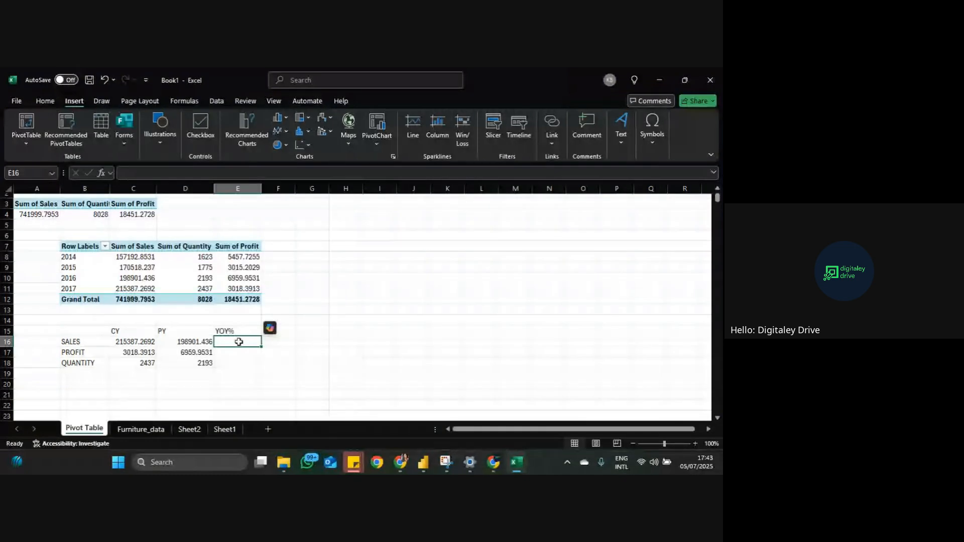
pyautogui.write('=')
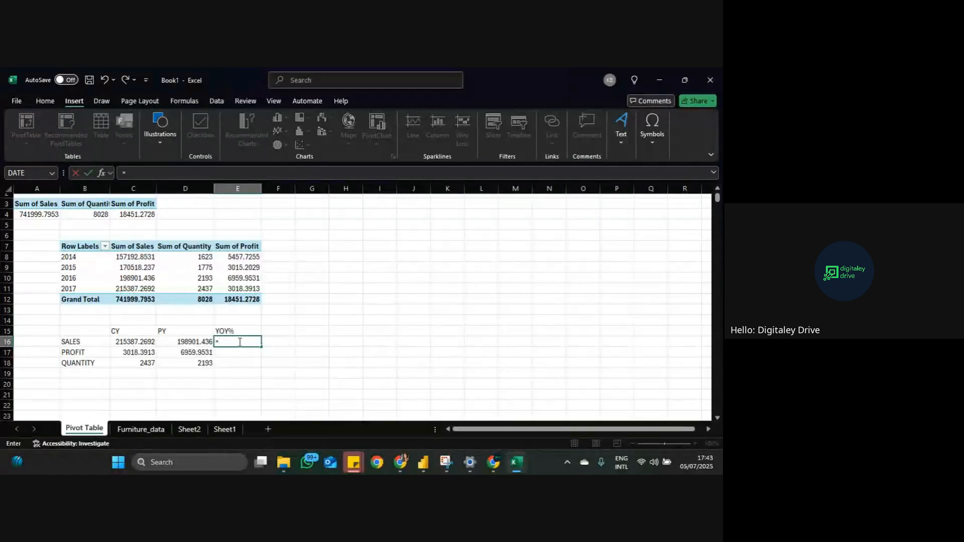
pyautogui.click(147, 341)
pyautogui.press('BackSpace')
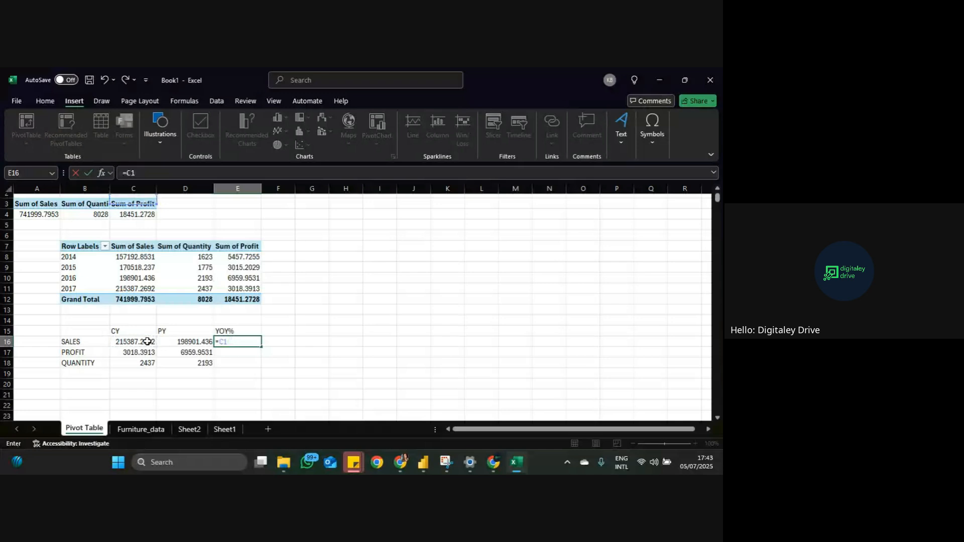
pyautogui.press('BackSpace')
pyautogui.press('BackSpace')
pyautogui.write('(')
pyautogui.click(147, 341)
pyautogui.write('-')
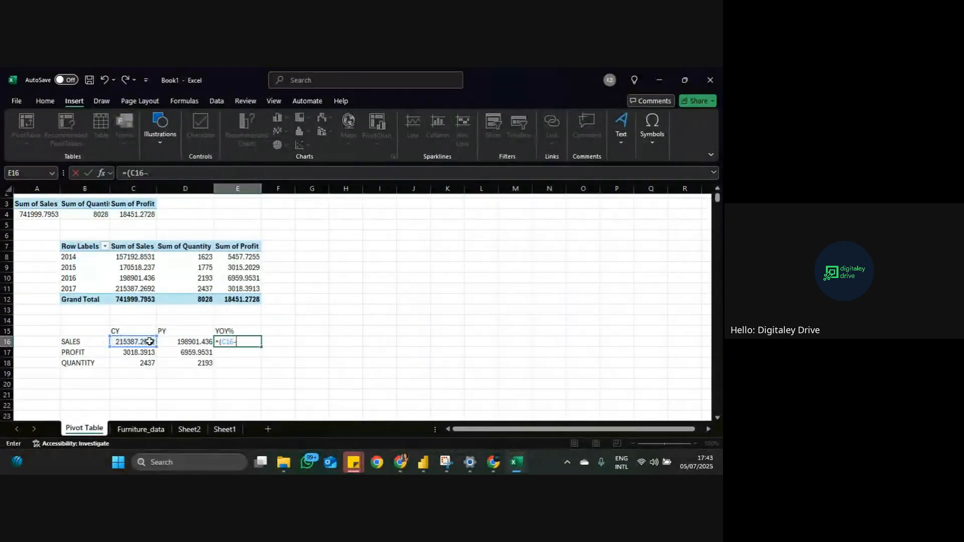
pyautogui.click(187, 342)
pyautogui.write(')')
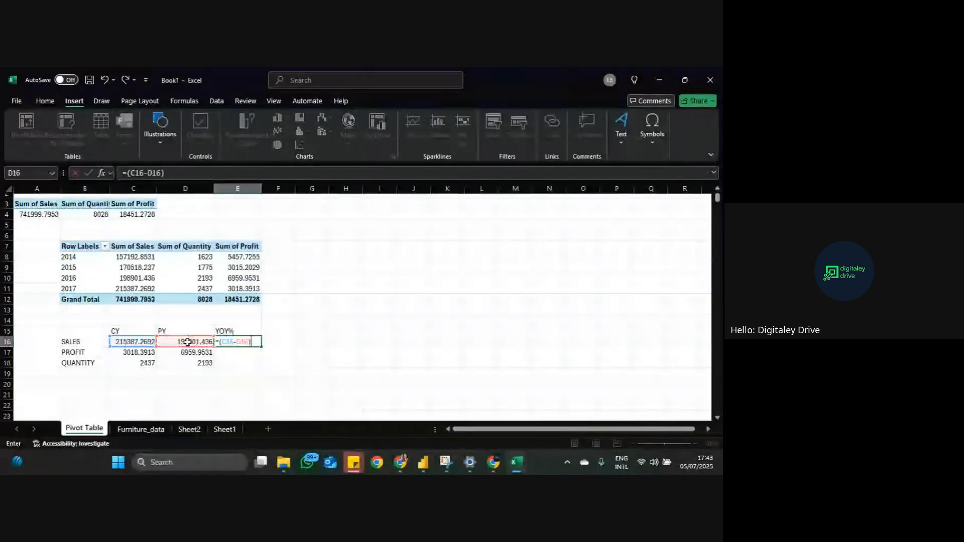
pyautogui.write('/')
pyautogui.click(191, 342)
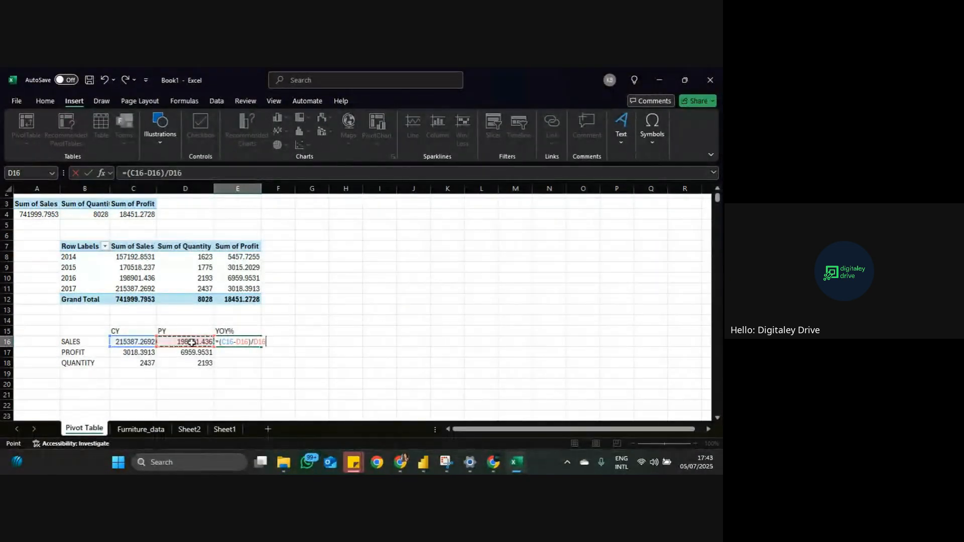
pyautogui.press('Return')
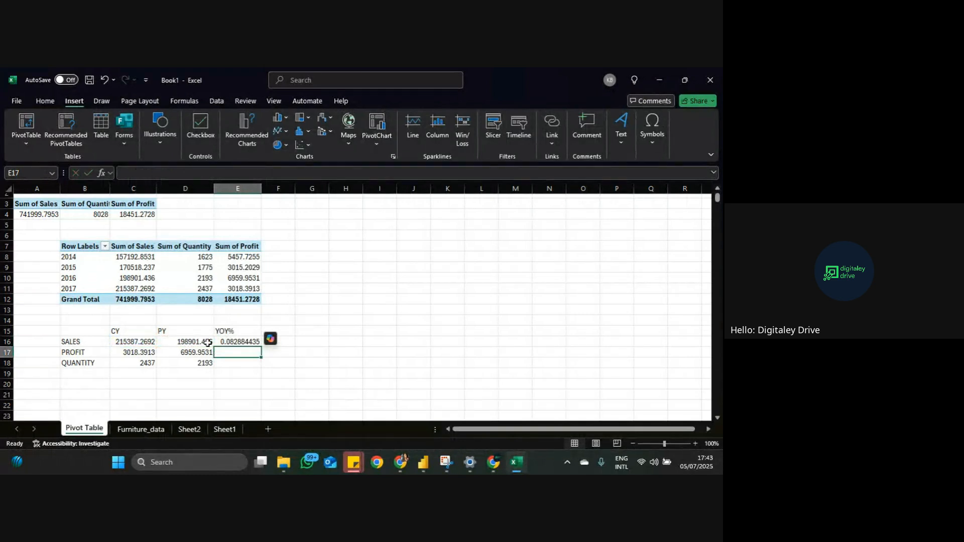
# Step: Fill the YOY% formula from E16 down to E18 and format the three cells as Percentage
pyautogui.click(234, 342)
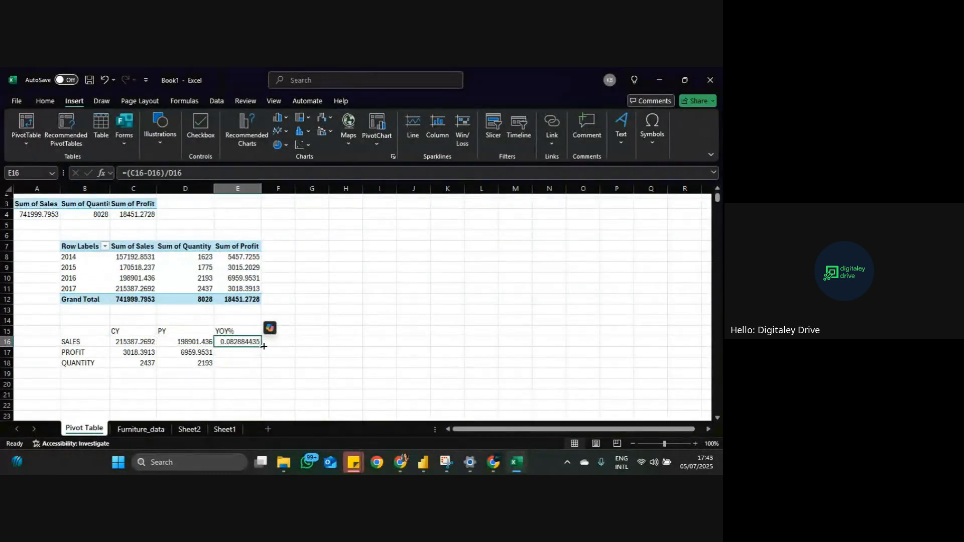
pyautogui.moveTo(263, 346); pyautogui.dragTo(260, 363)
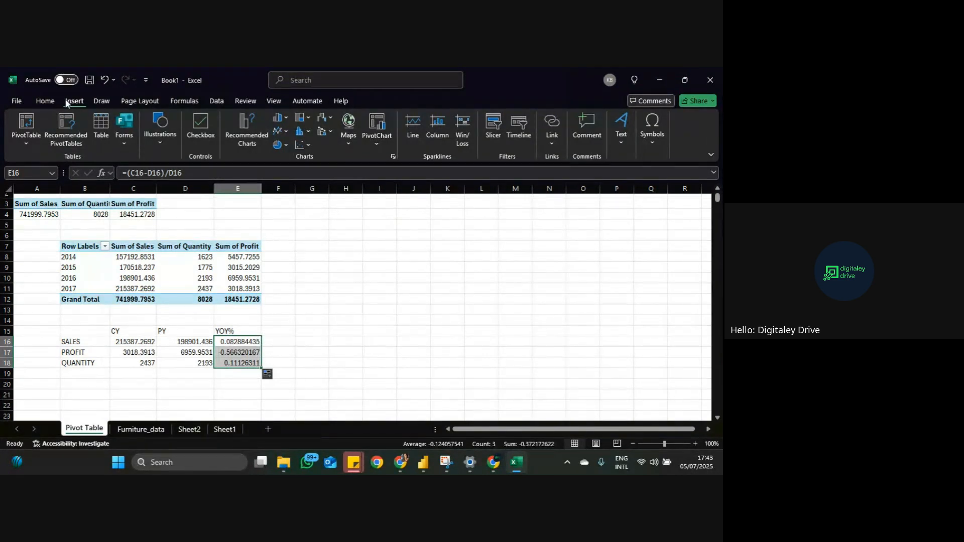
pyautogui.click(48, 102)
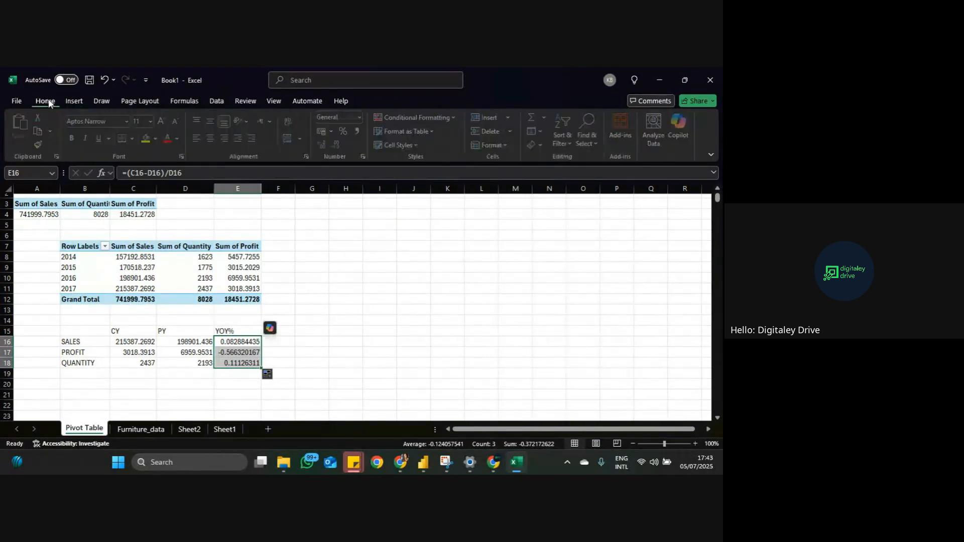
pyautogui.click(360, 117)
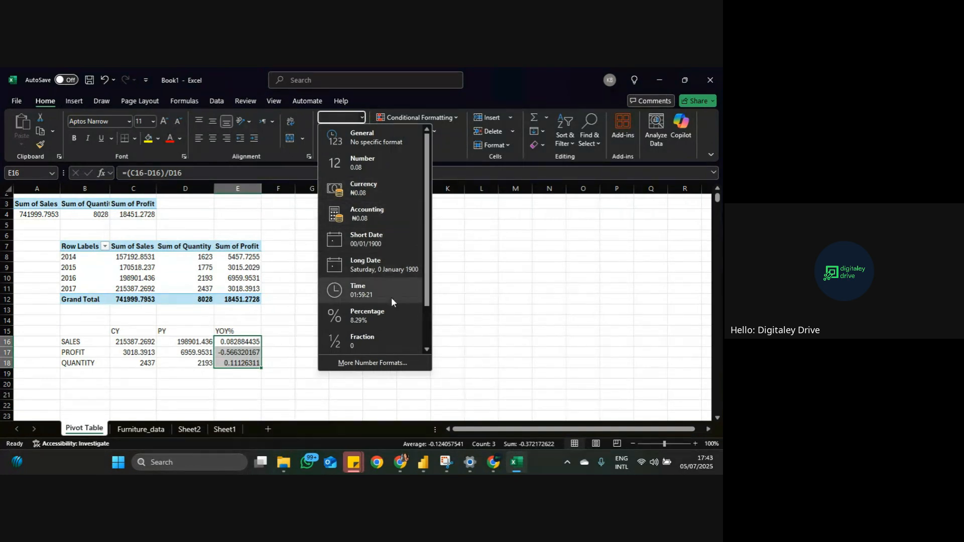
pyautogui.click(389, 313)
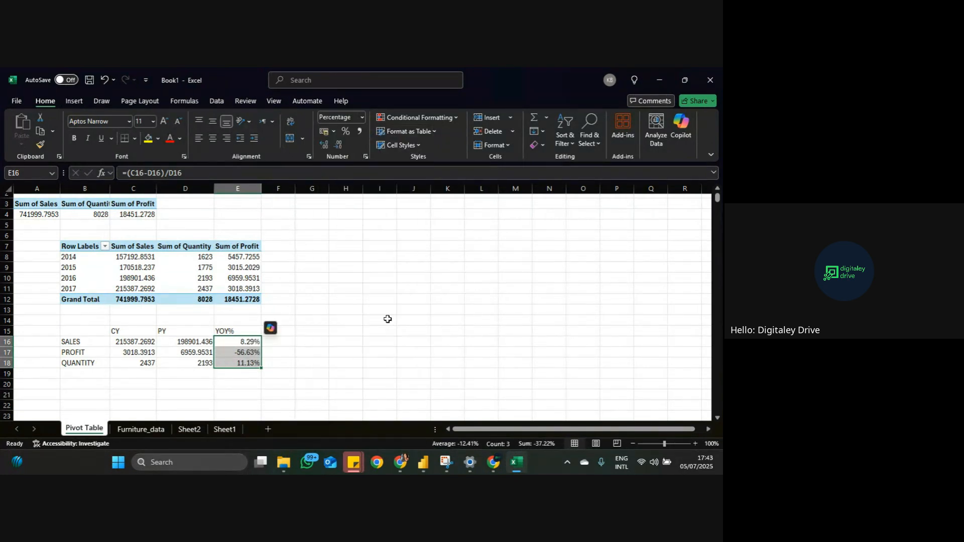
# Step: Examine the CY, PY and YOY% cells of the comparison table for sales, profit and quantity
pyautogui.click(275, 345)
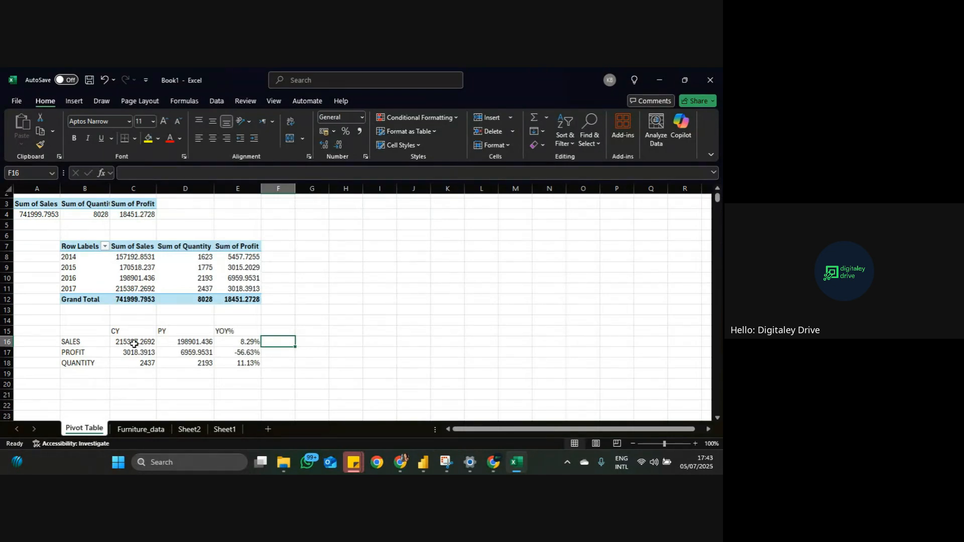
pyautogui.click(191, 342)
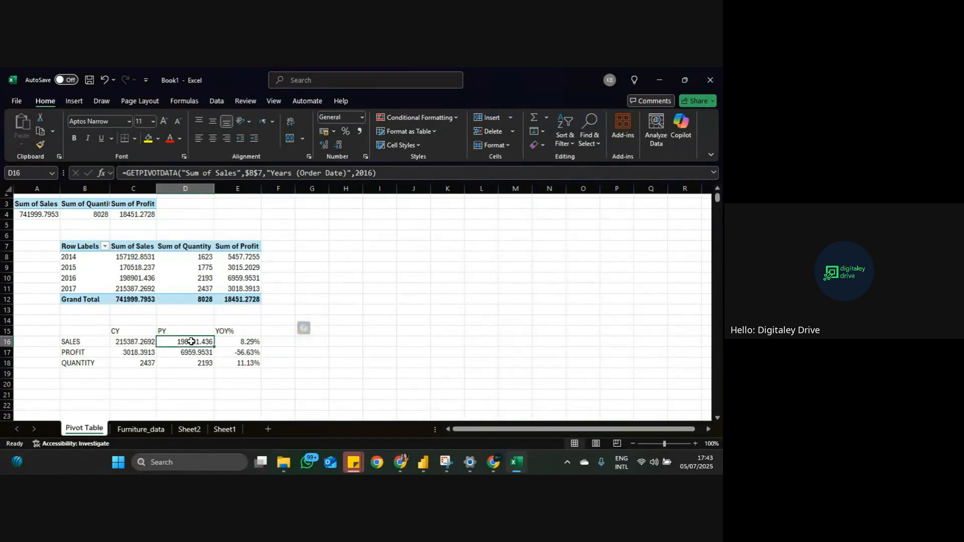
pyautogui.click(133, 341)
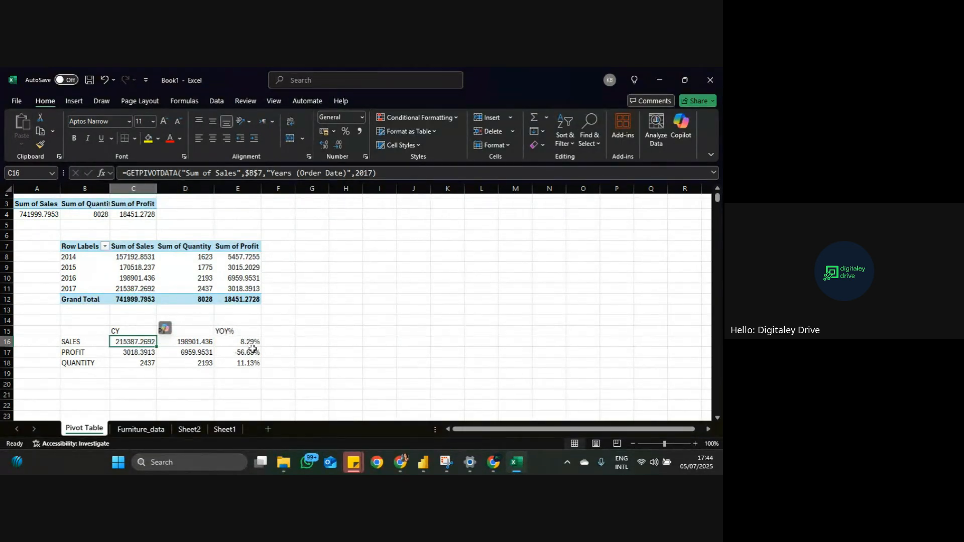
pyautogui.click(197, 353)
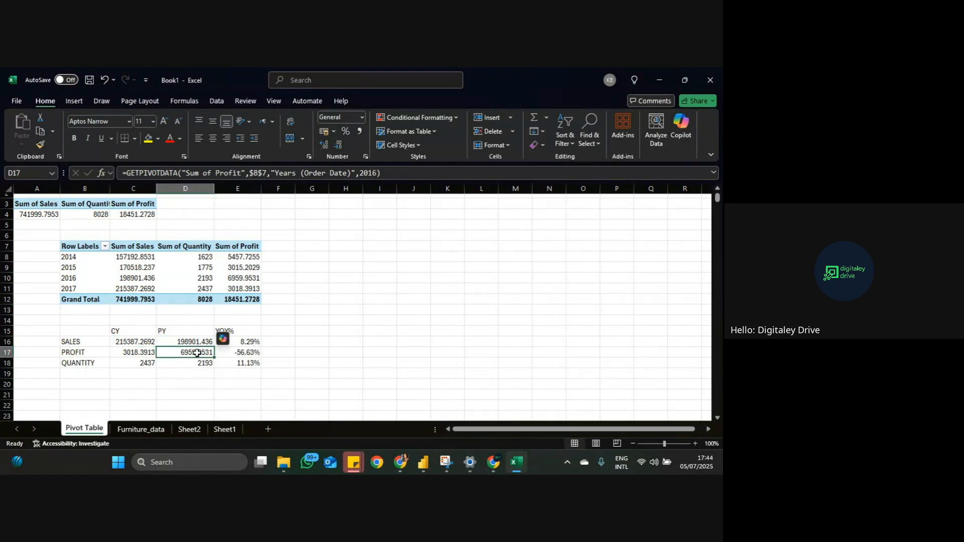
pyautogui.click(137, 354)
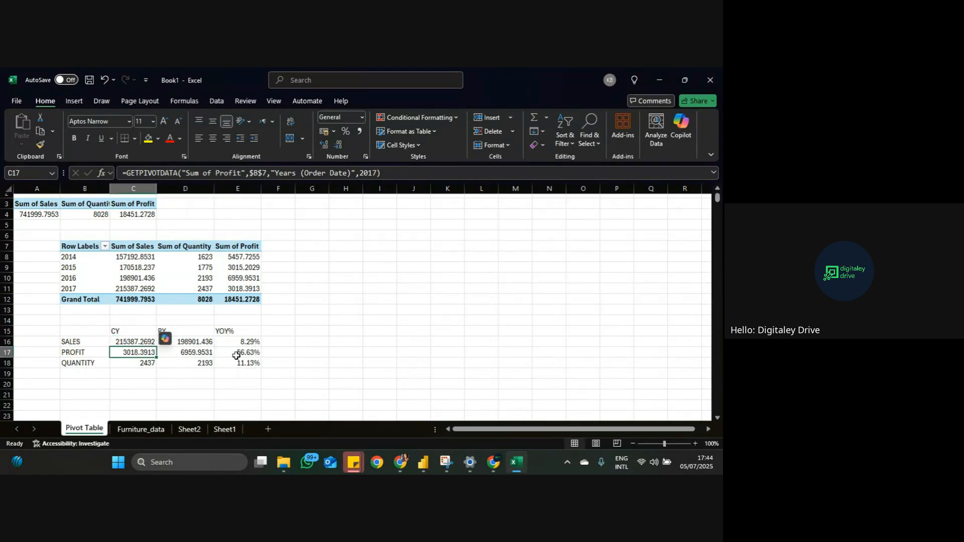
pyautogui.click(254, 353)
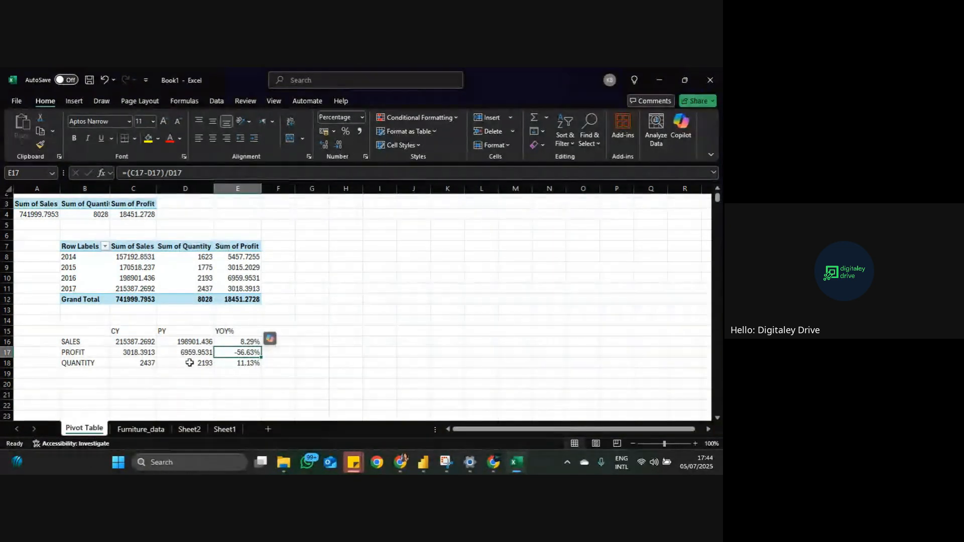
pyautogui.click(244, 362)
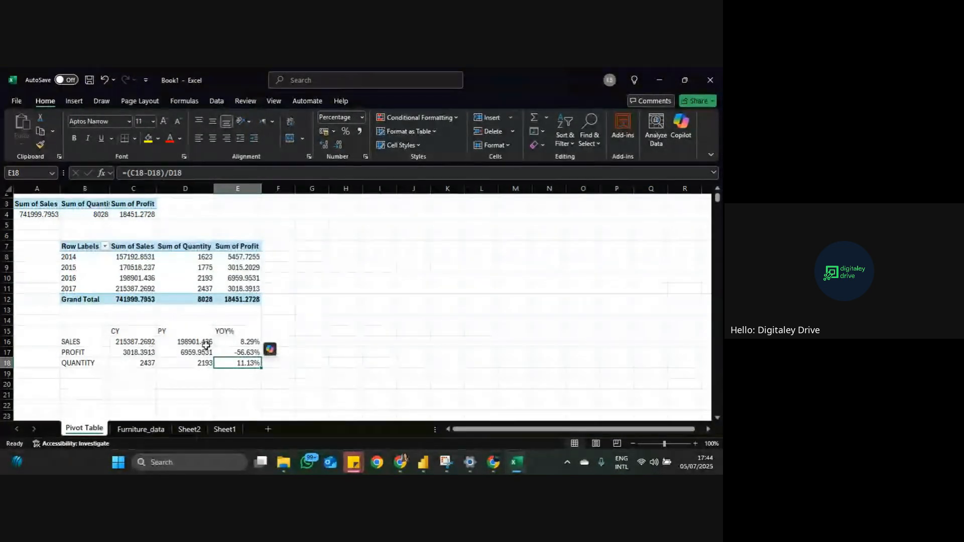
# Step: Start an IF formula in cell F16 that tests whether the sales YOY% is positive: =IF(E16>0,
pyautogui.click(285, 341)
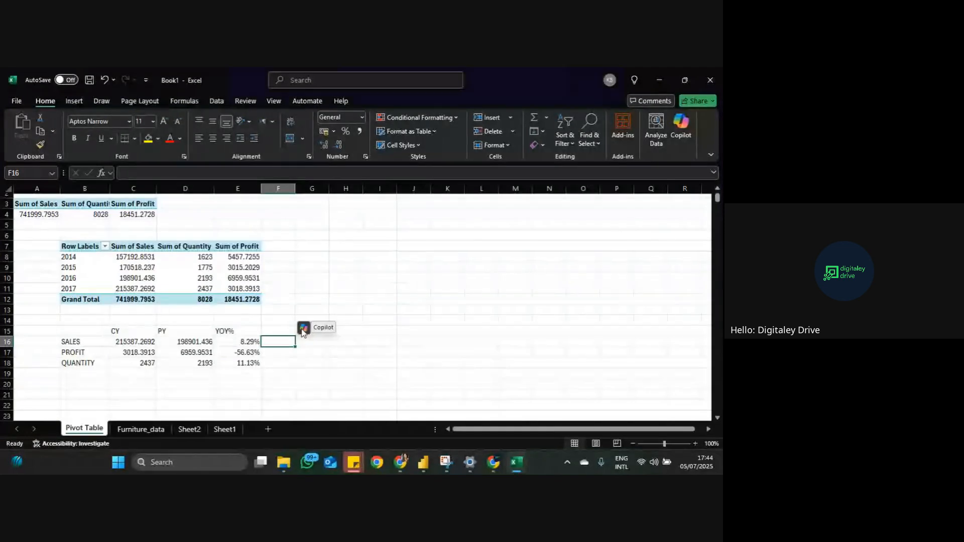
pyautogui.write('=')
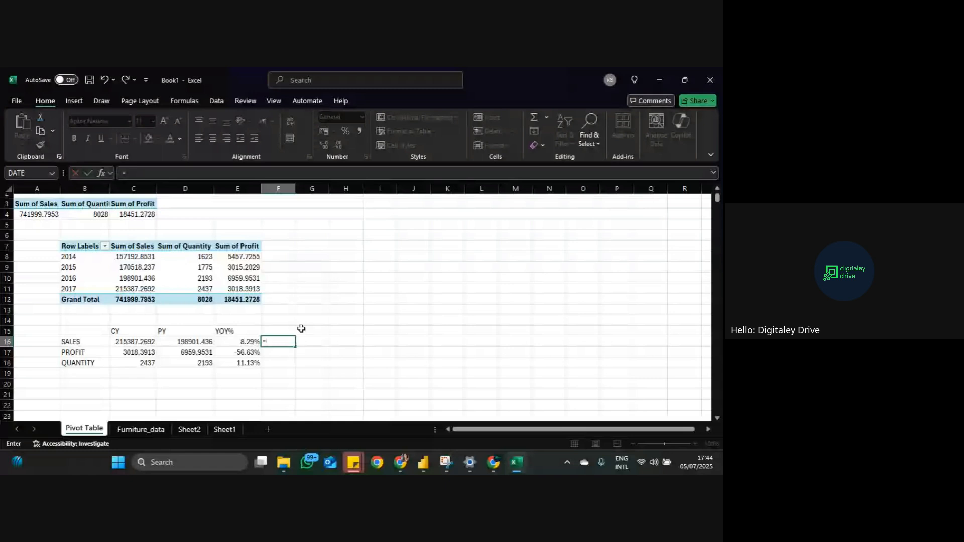
pyautogui.write('IF(')
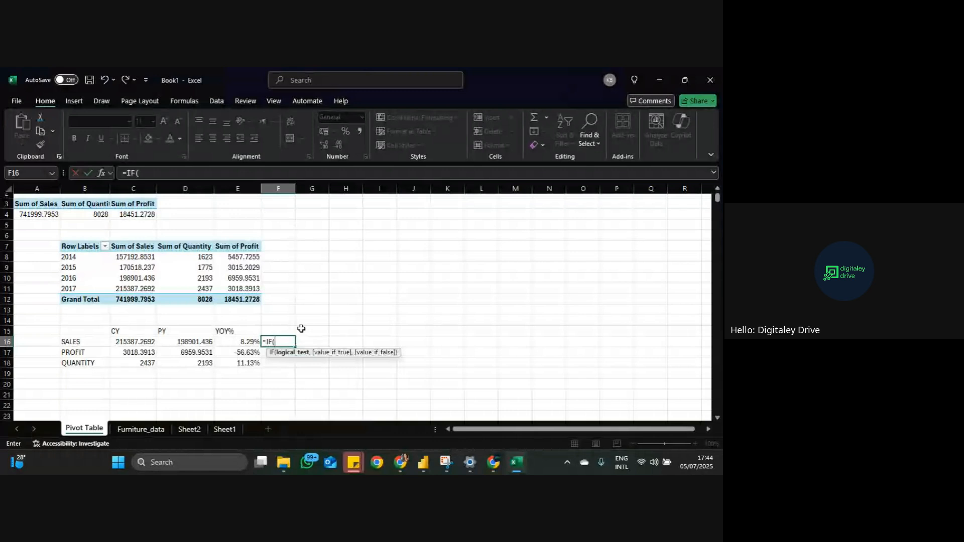
pyautogui.click(254, 342)
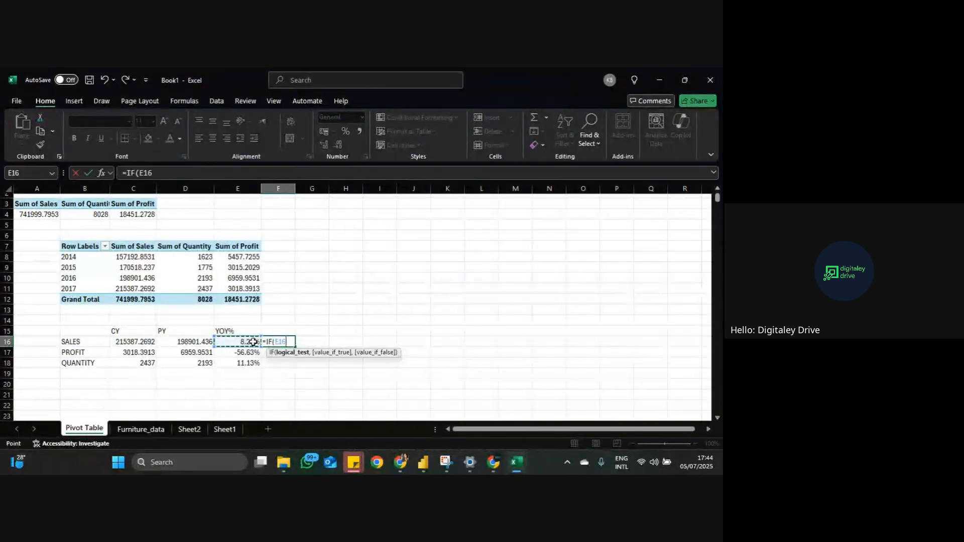
pyautogui.write('>0,')
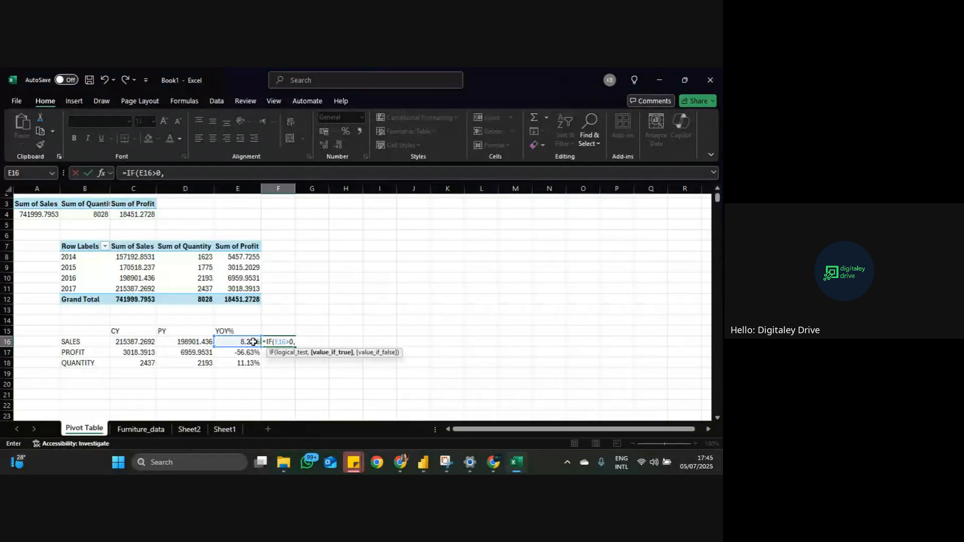
pyautogui.press('super')
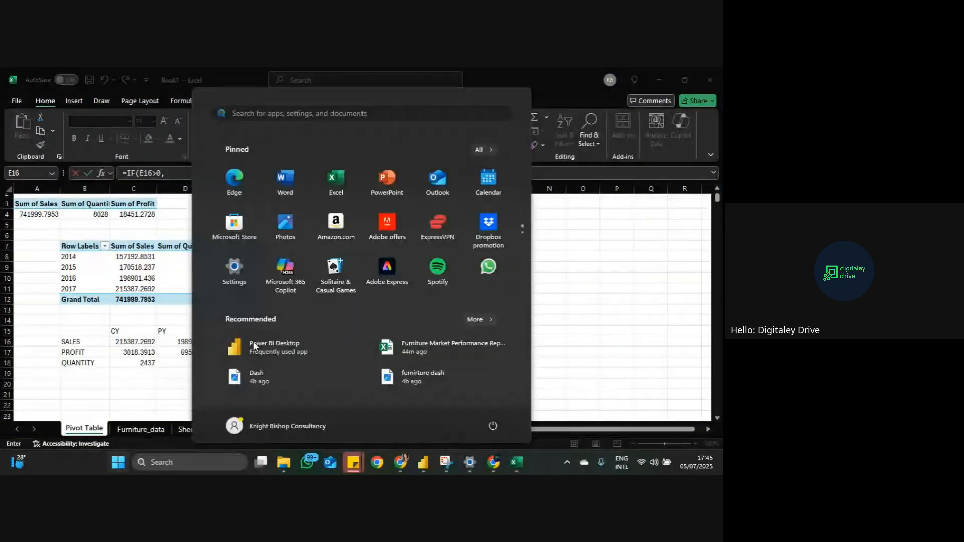
pyautogui.press('Escape')
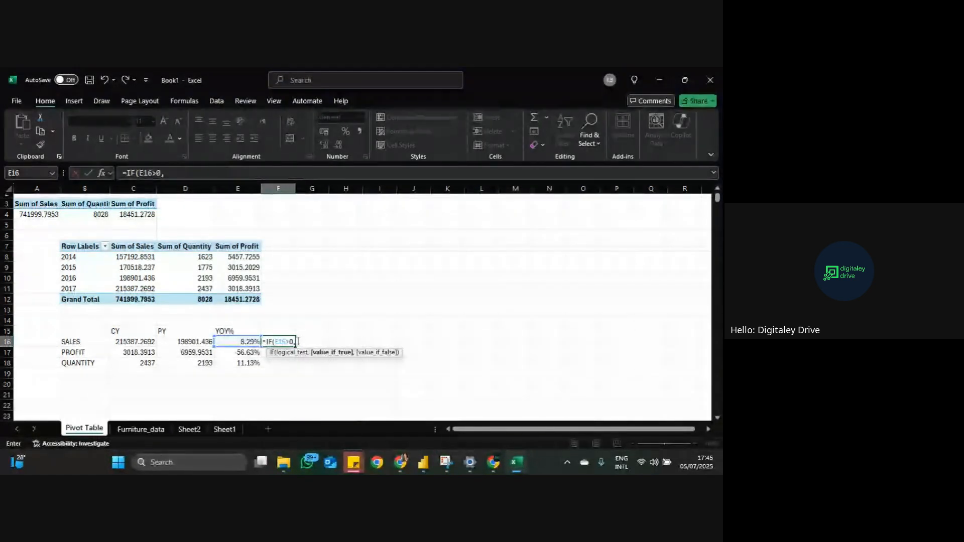
pyautogui.press('super+plus')
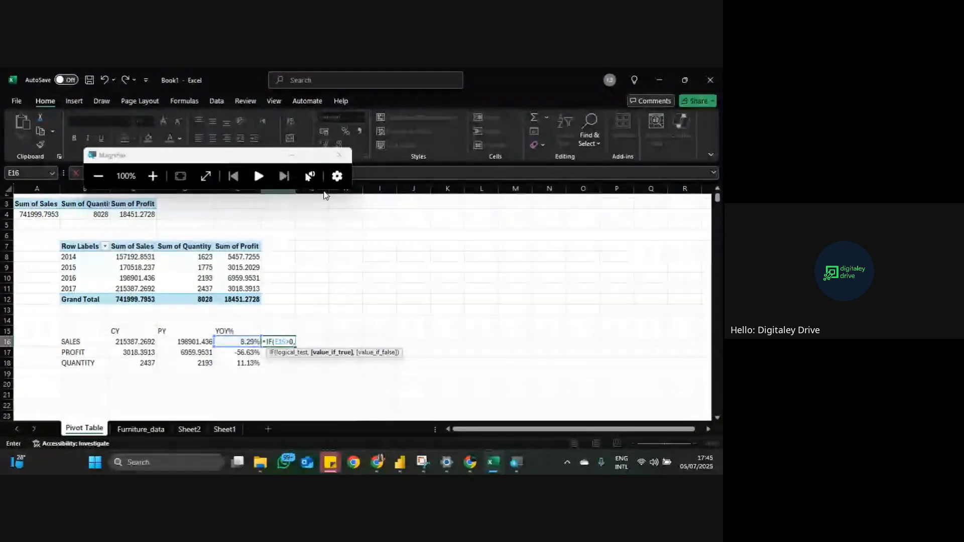
pyautogui.click(290, 157)
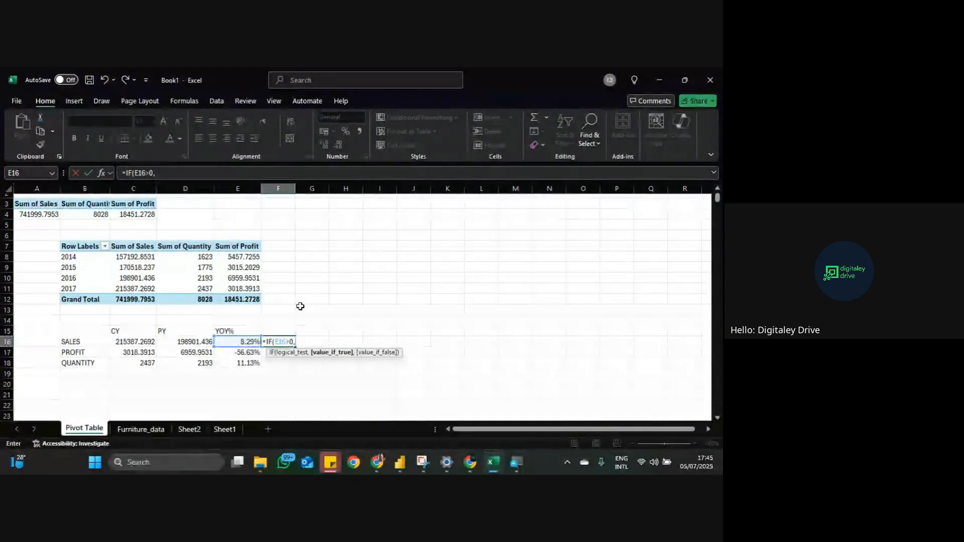
# Step: Try to insert an unquoted ▲ symbol as the true value of the IF formula in F16
pyautogui.click(303, 341)
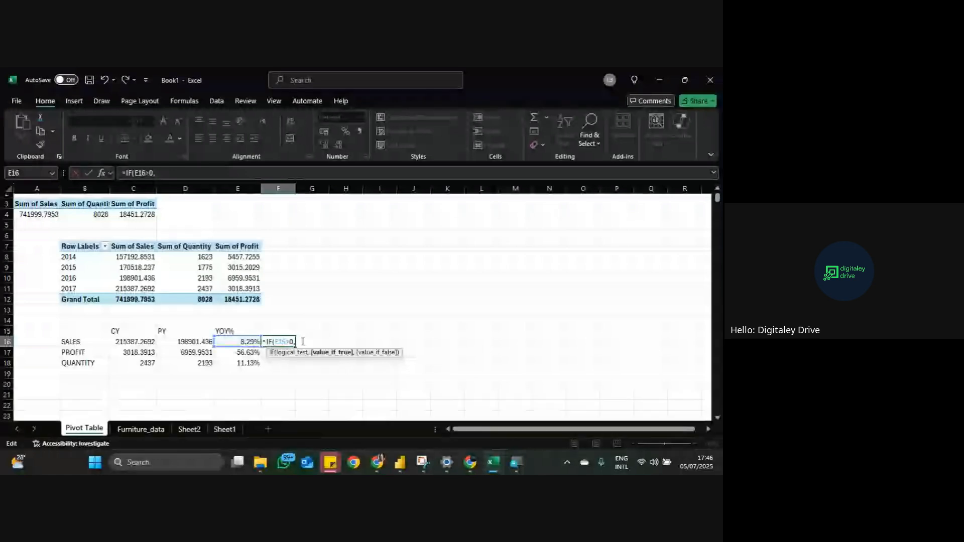
pyautogui.press('super+period')
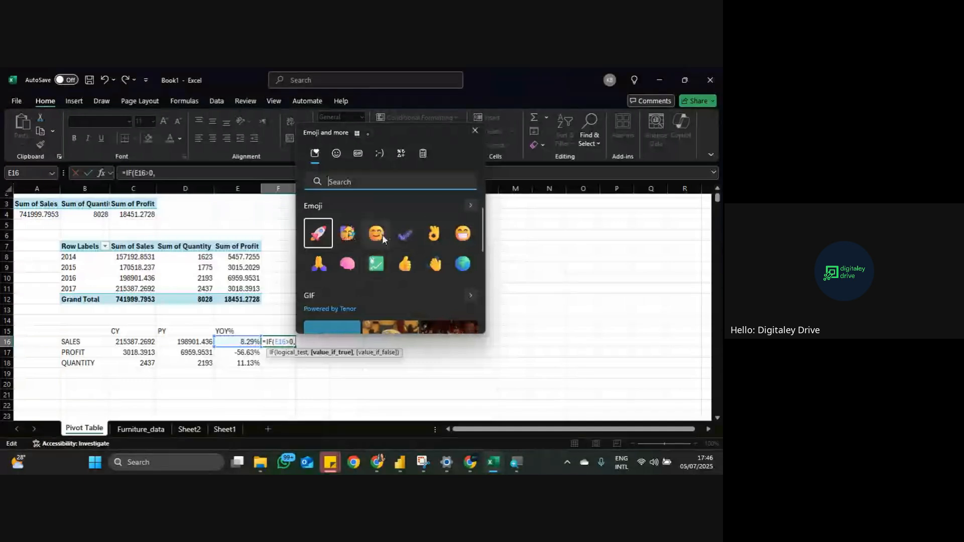
pyautogui.click(379, 153)
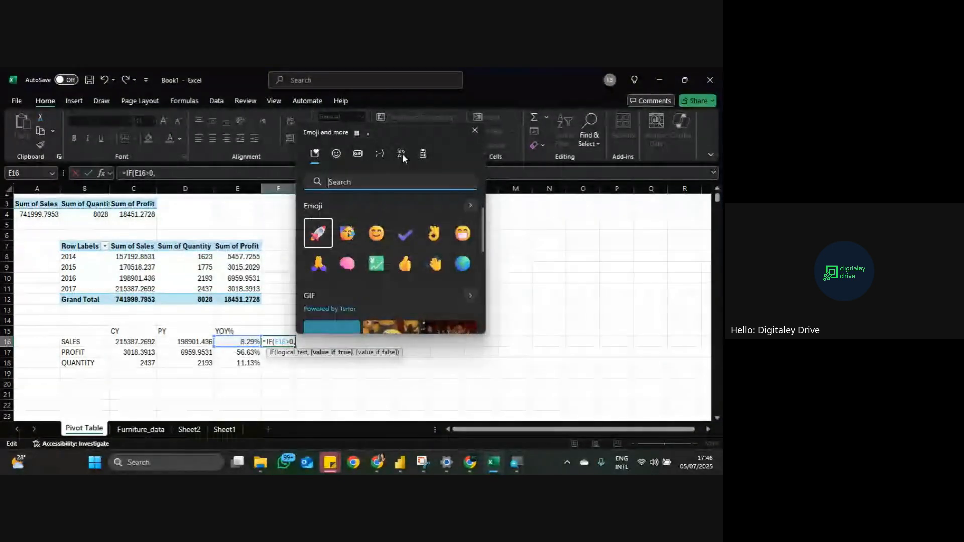
pyautogui.click(400, 152)
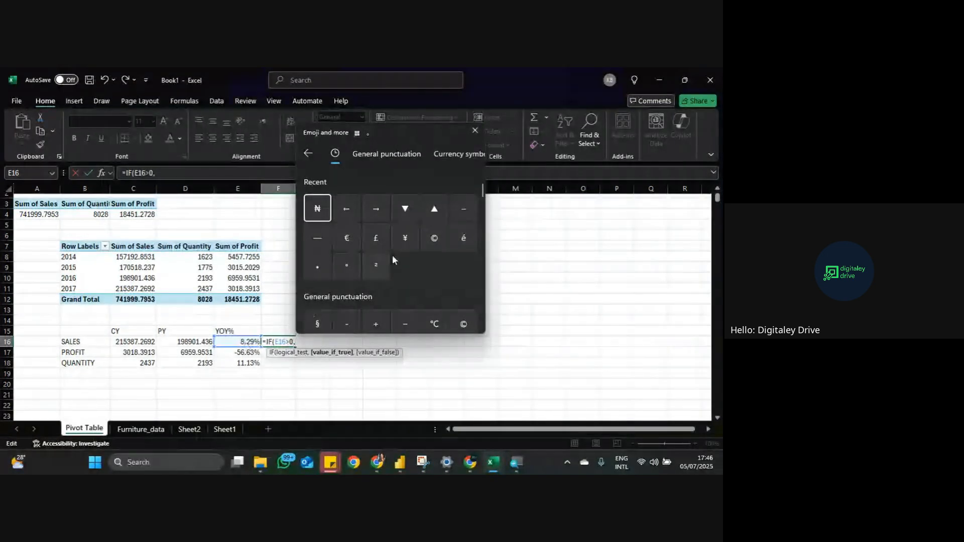
pyautogui.click(434, 210)
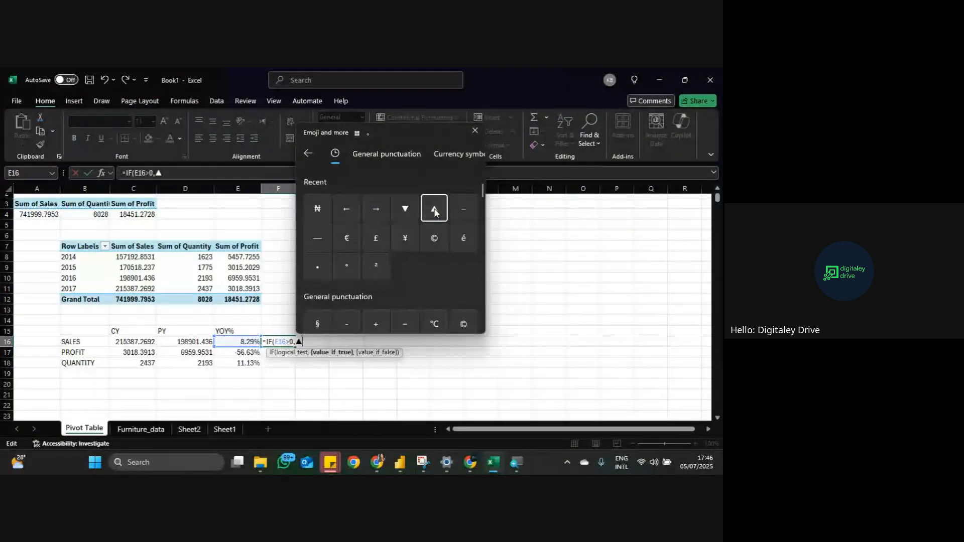
pyautogui.press('Escape')
pyautogui.press('BackSpace')
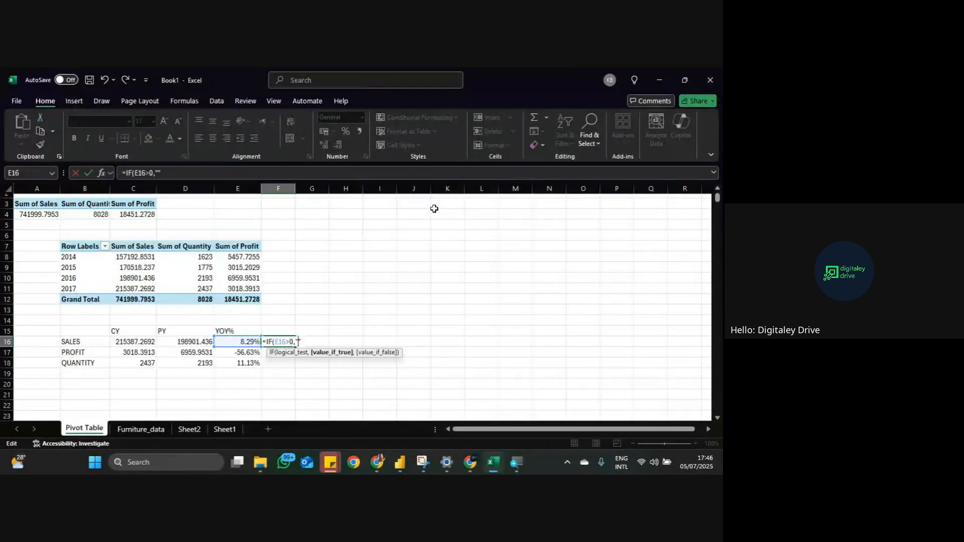
# Step: Complete the IF function in F16 with the quoted symbols "▲" as the true value and "▼" as the false value
pyautogui.press('super+period')
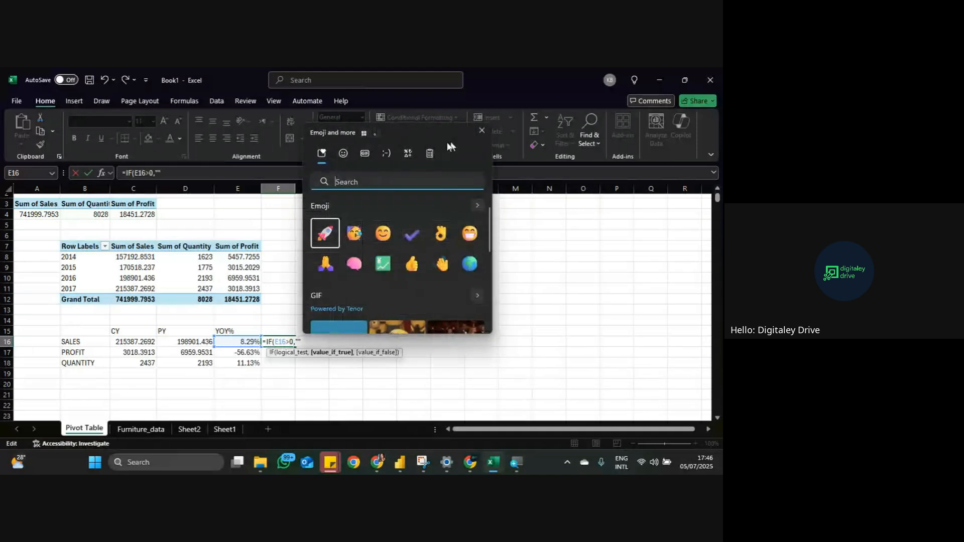
pyautogui.click(406, 152)
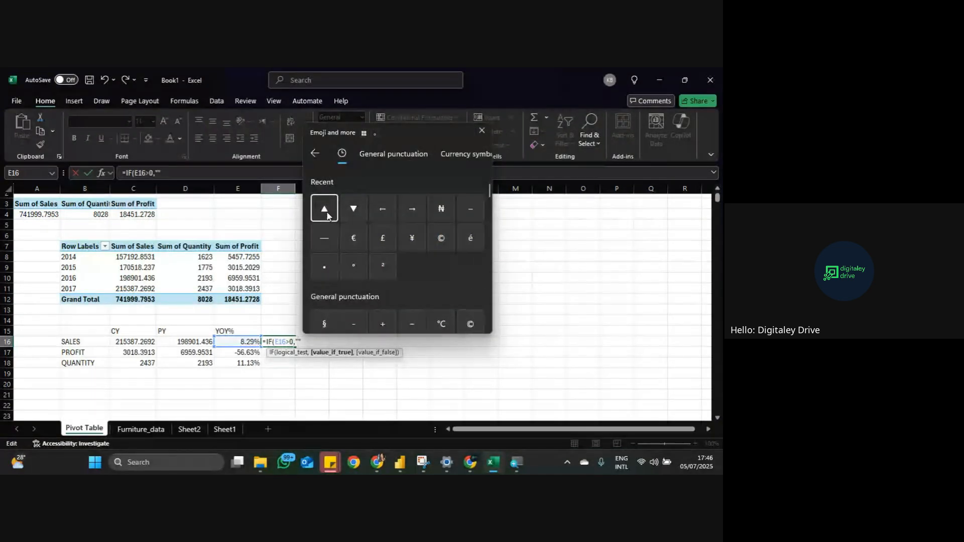
pyautogui.click(335, 213)
pyautogui.press('Right')
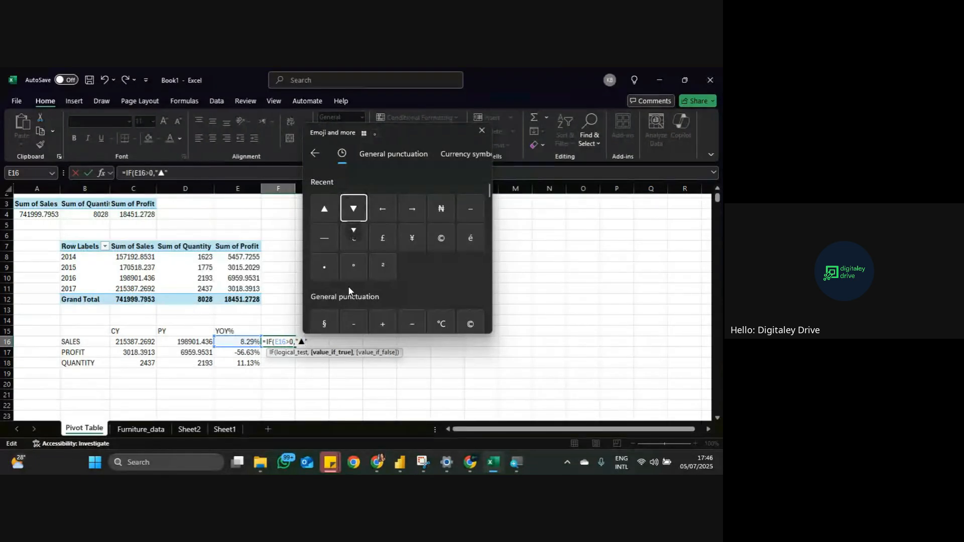
pyautogui.press('Right')
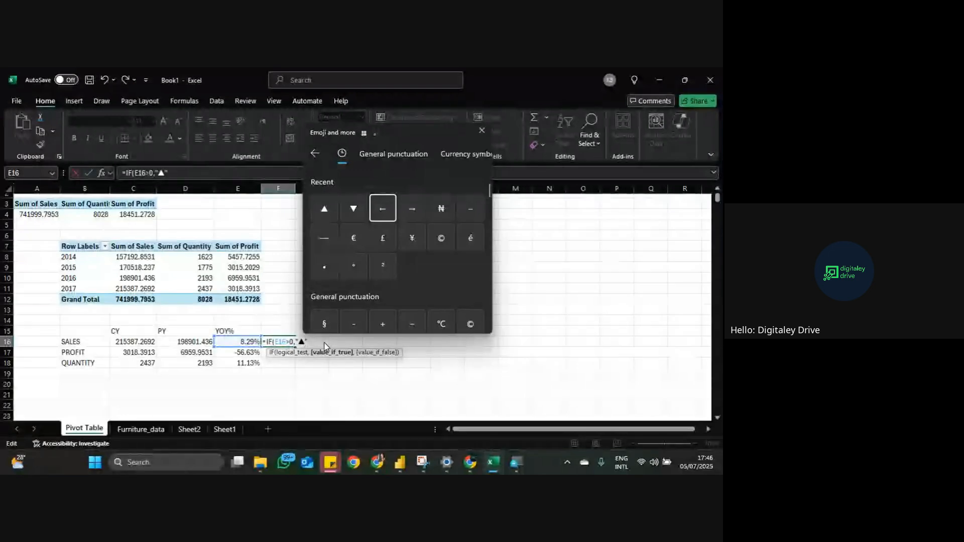
pyautogui.click(354, 208)
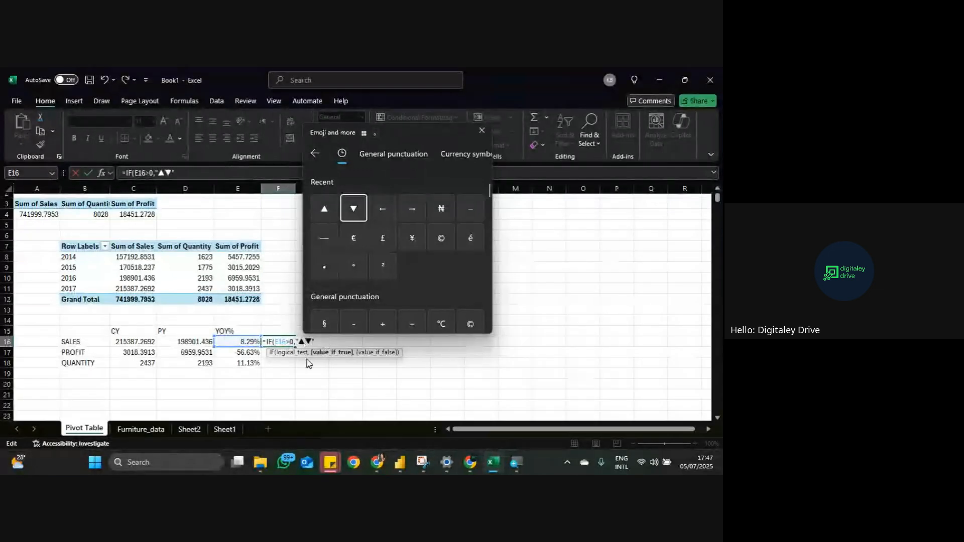
pyautogui.click(307, 342)
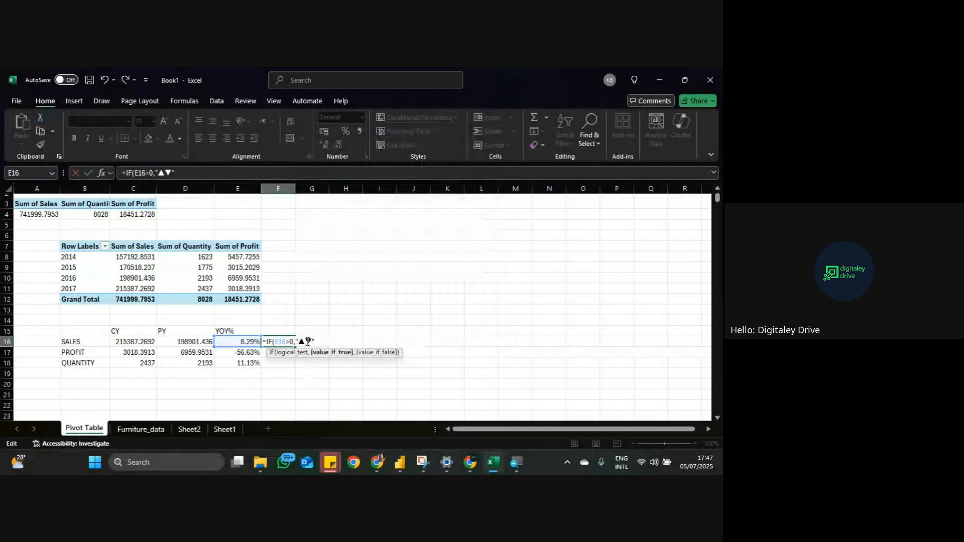
pyautogui.write('","')
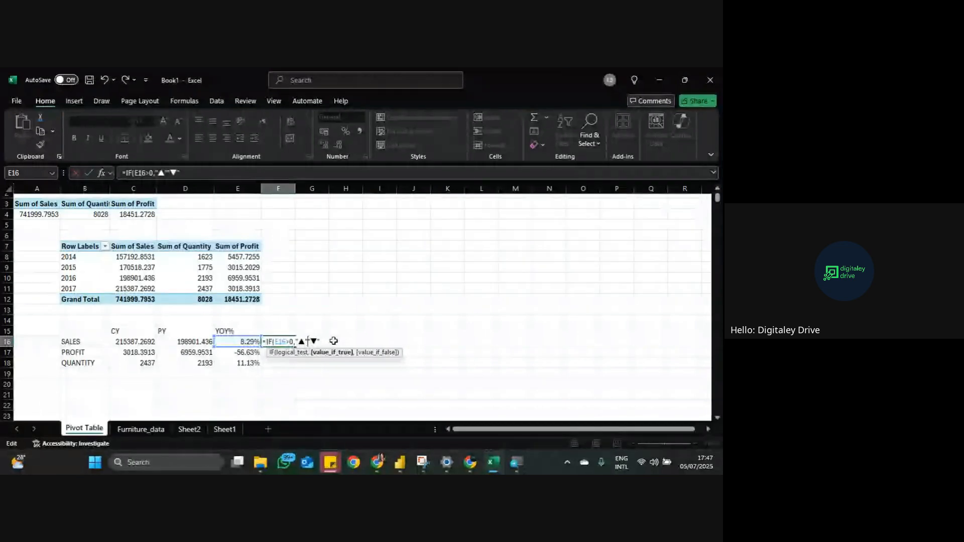
pyautogui.write(',')
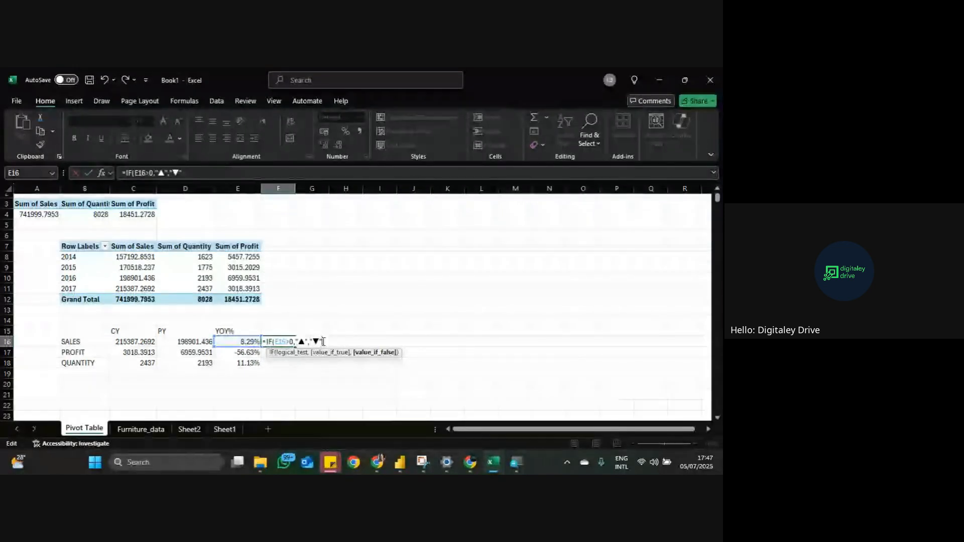
pyautogui.write(')')
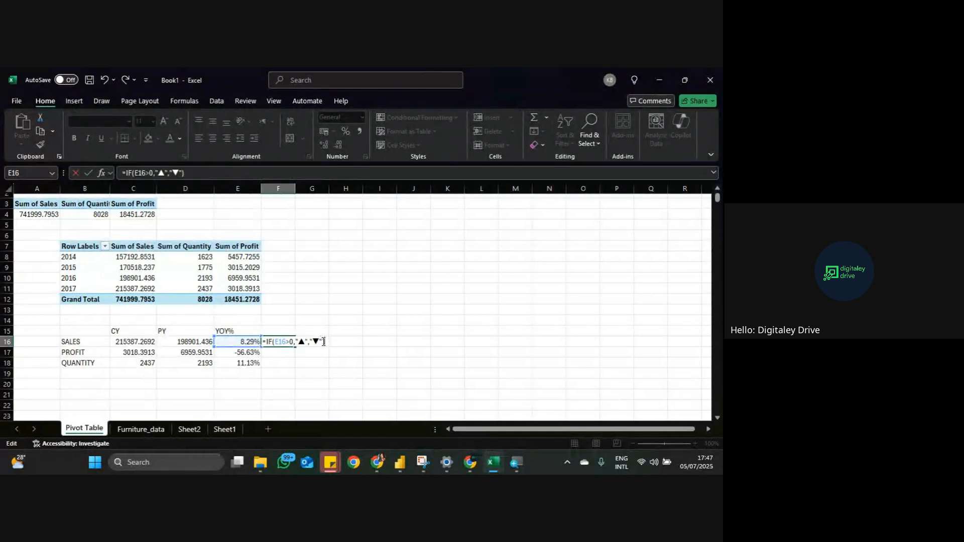
# Step: Append &TEXT(ABS( to the IF formula in F16
pyautogui.write('&TE')
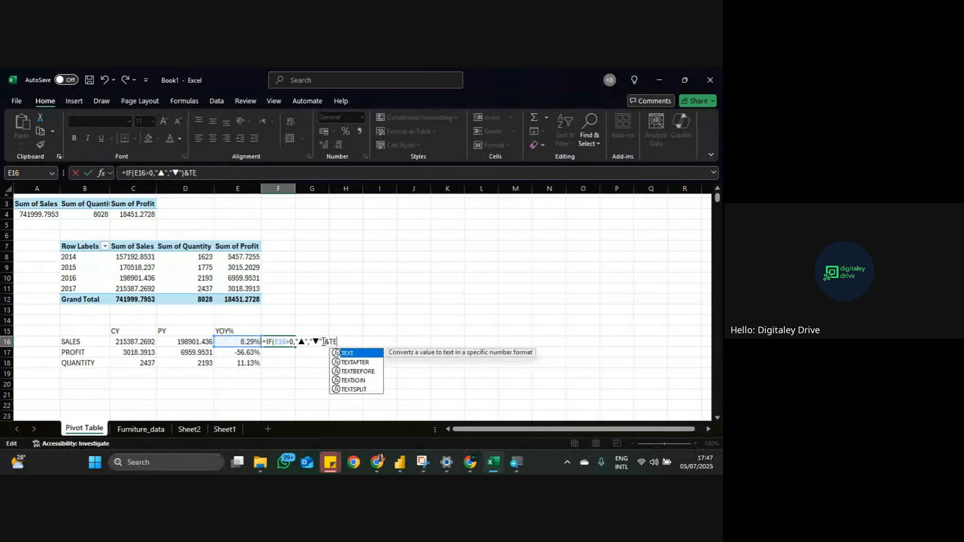
pyautogui.press('Tab')
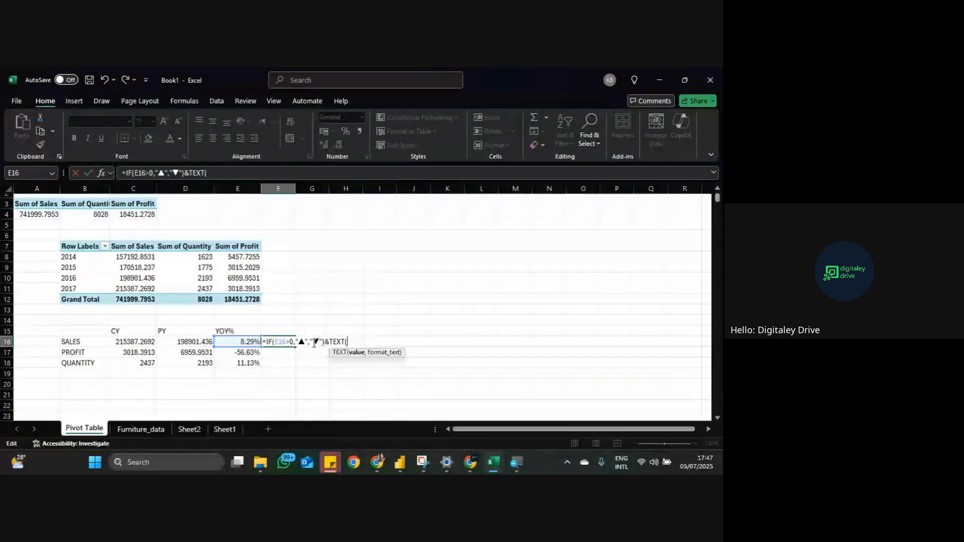
pyautogui.write('ABS')
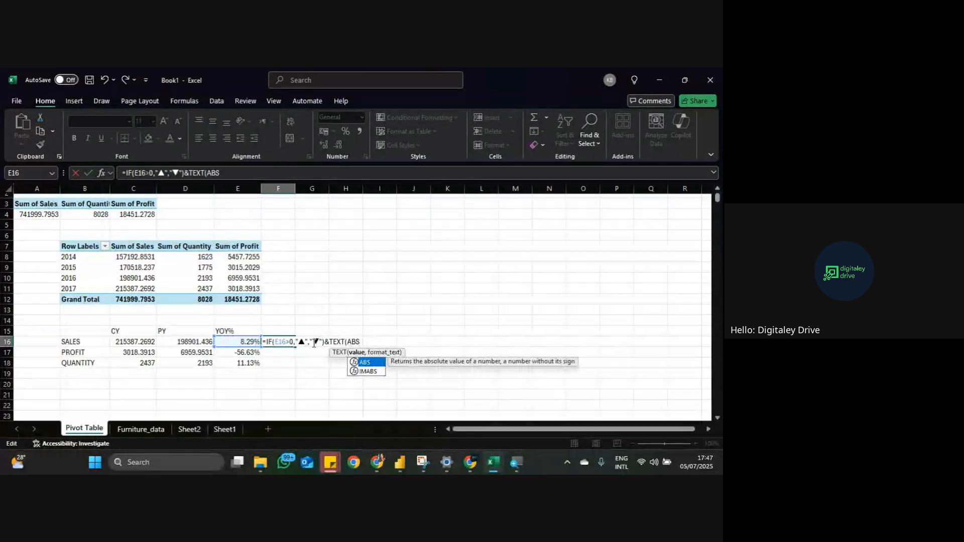
pyautogui.press('Tab')
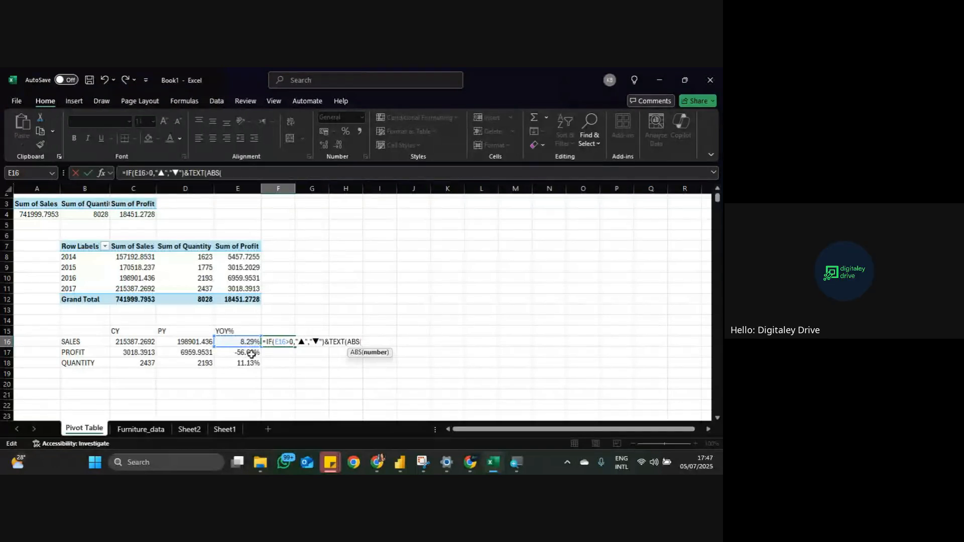
# Step: Switch to the Google Meet call, mute the speaking participant for everyone and return to the Excel workbook
pyautogui.click(470, 463)
pyautogui.click(452, 419)
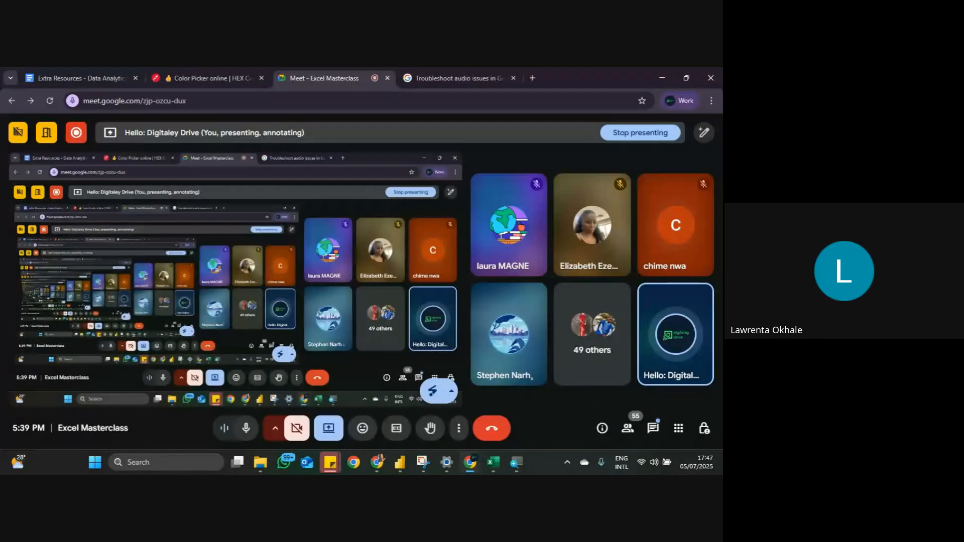
pyautogui.click(675, 227)
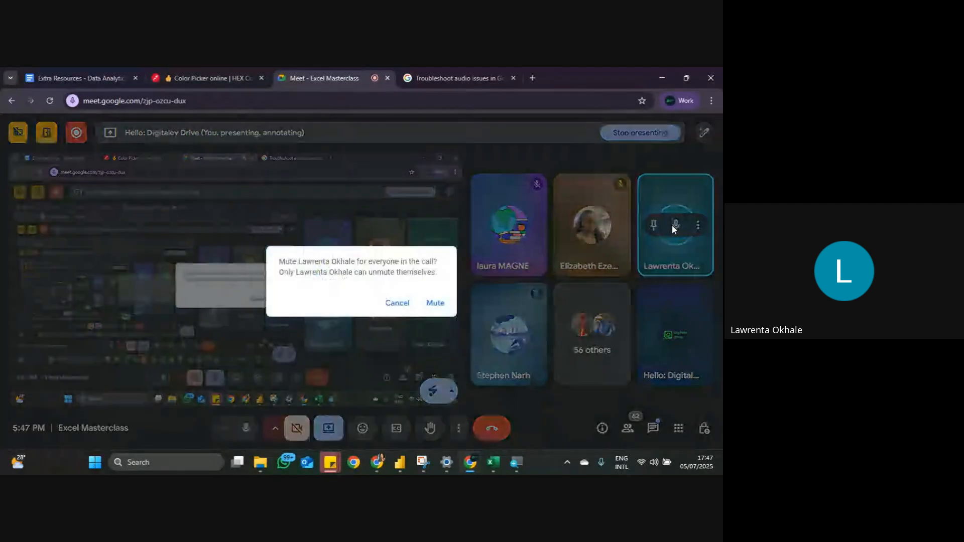
pyautogui.click(435, 302)
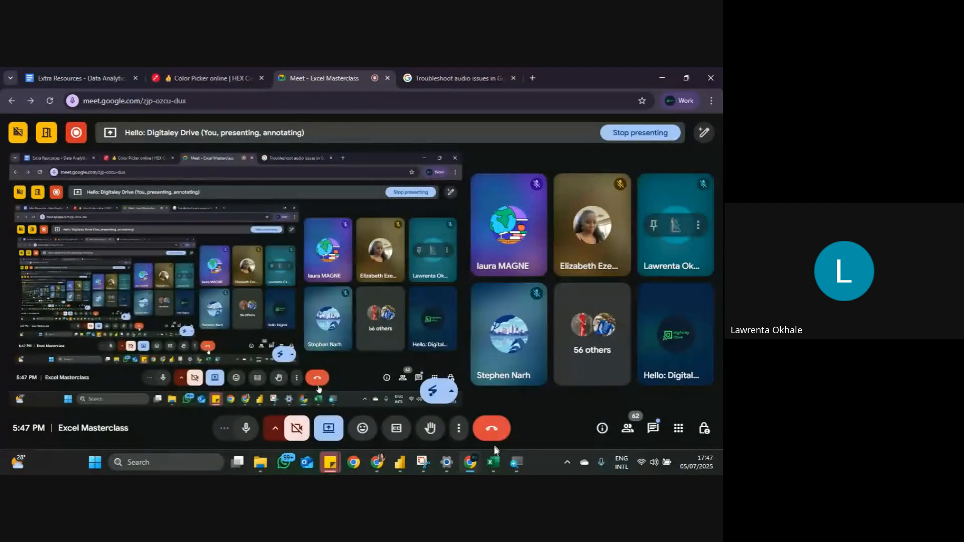
pyautogui.moveTo(493, 463)
pyautogui.click(505, 408)
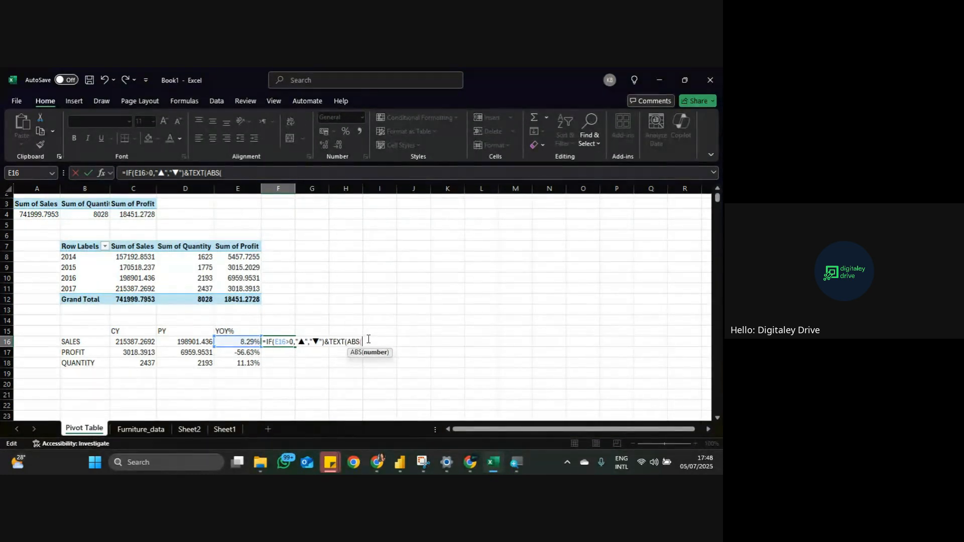
# Step: Complete the TEXT part of the F16 formula as TEXT(ABS(E16), "0%") and enter it
pyautogui.click(250, 341)
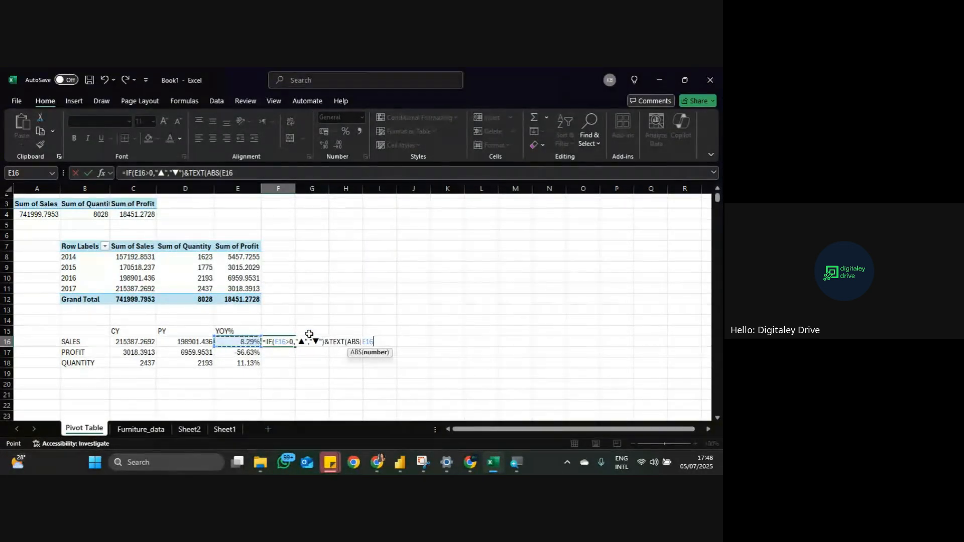
pyautogui.write(')')
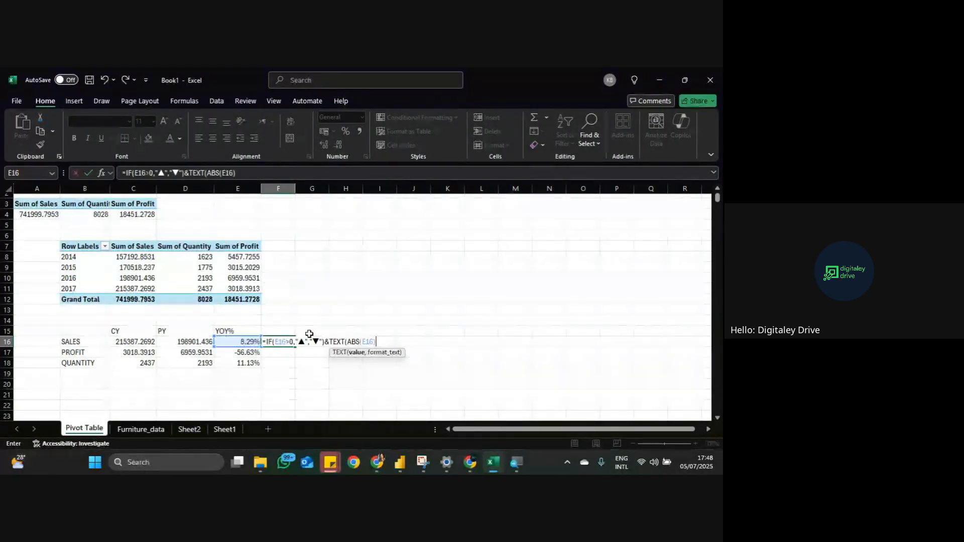
pyautogui.write(',')
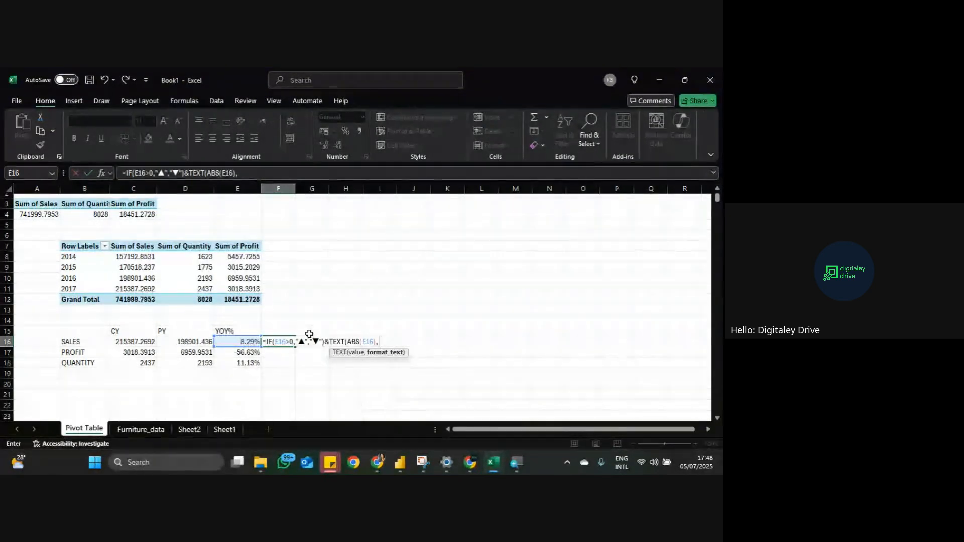
pyautogui.write(' "0')
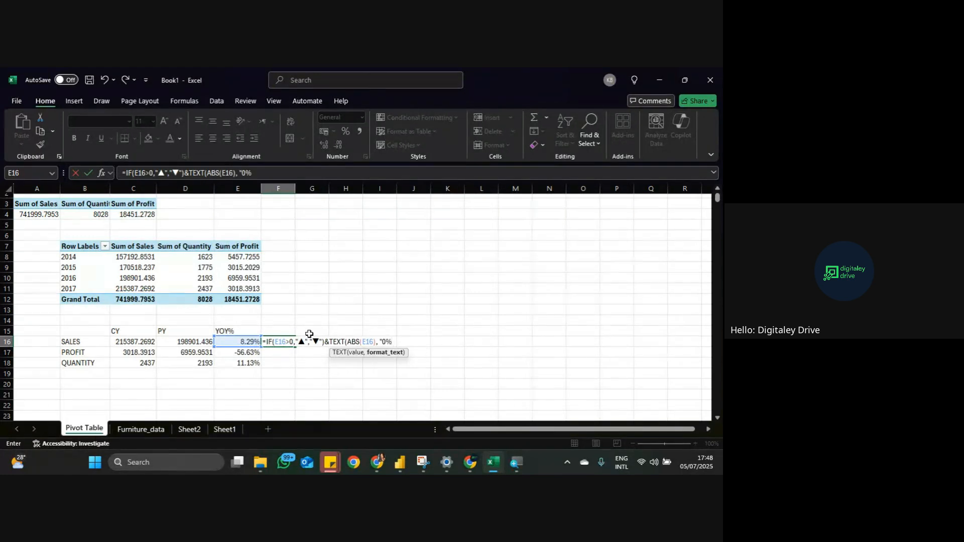
pyautogui.write('%")')
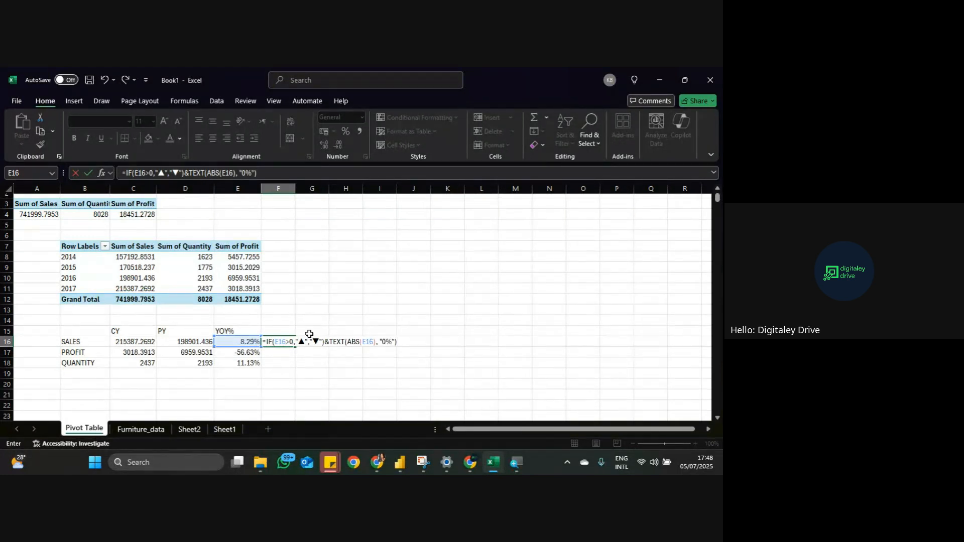
pyautogui.press('Return')
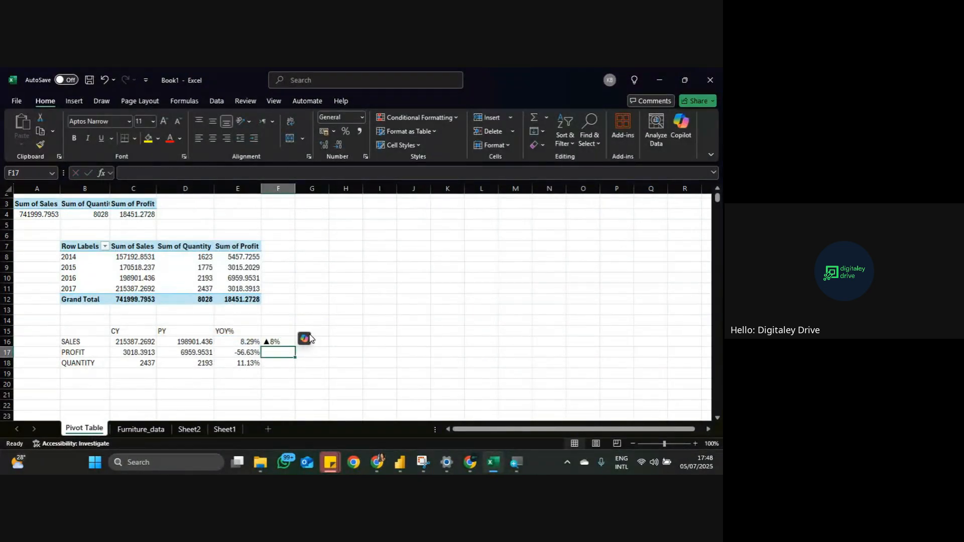
# Step: Append & "YoY" to the end of the formula in F16
pyautogui.doubleClick(283, 342)
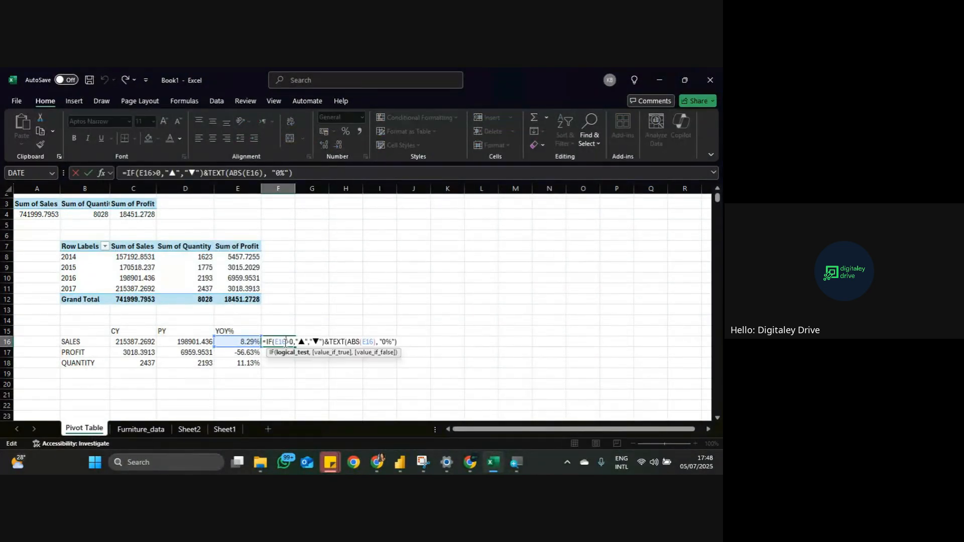
pyautogui.click(397, 343)
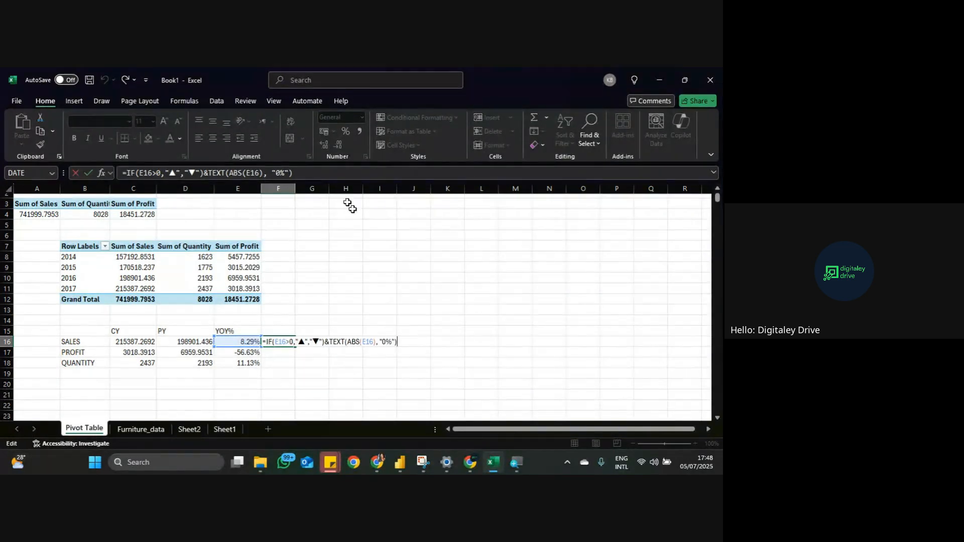
pyautogui.click(302, 173)
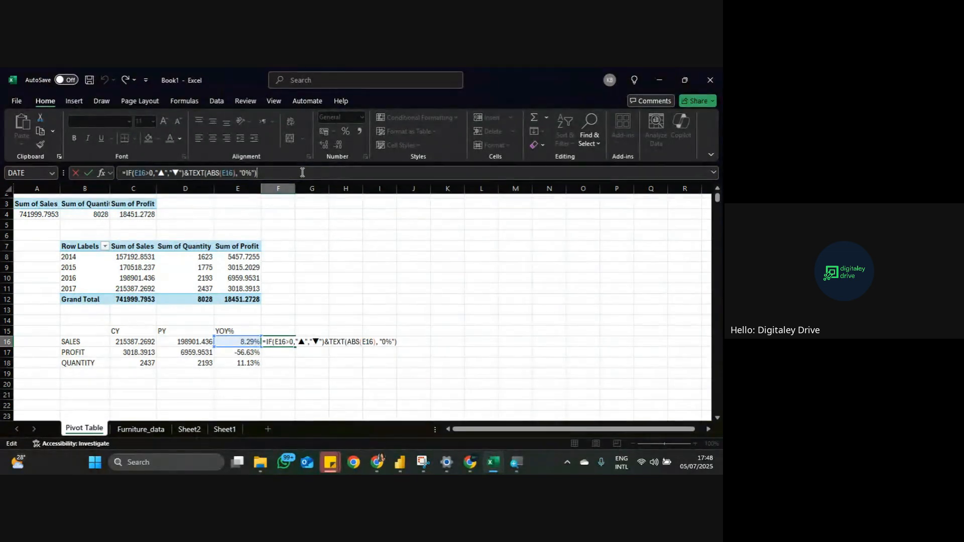
pyautogui.write('&')
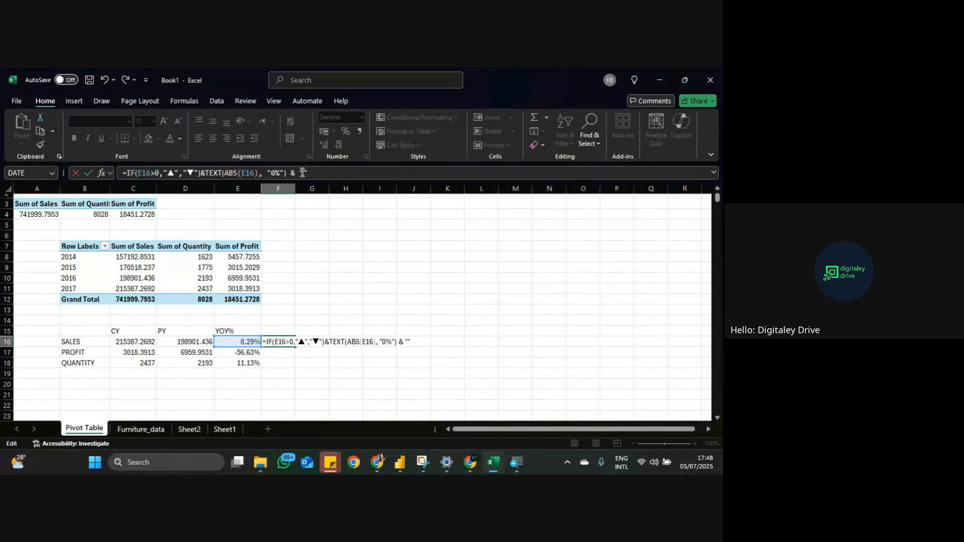
pyautogui.write('"YoY')
pyautogui.press('Return')
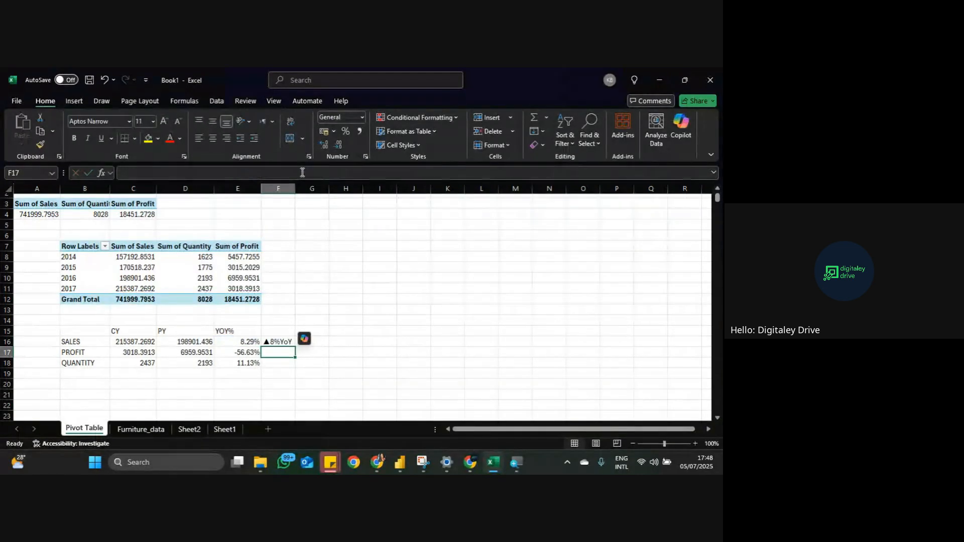
# Step: Fill the F16 formula down to F18 and widen column F to fit the text
pyautogui.click(282, 341)
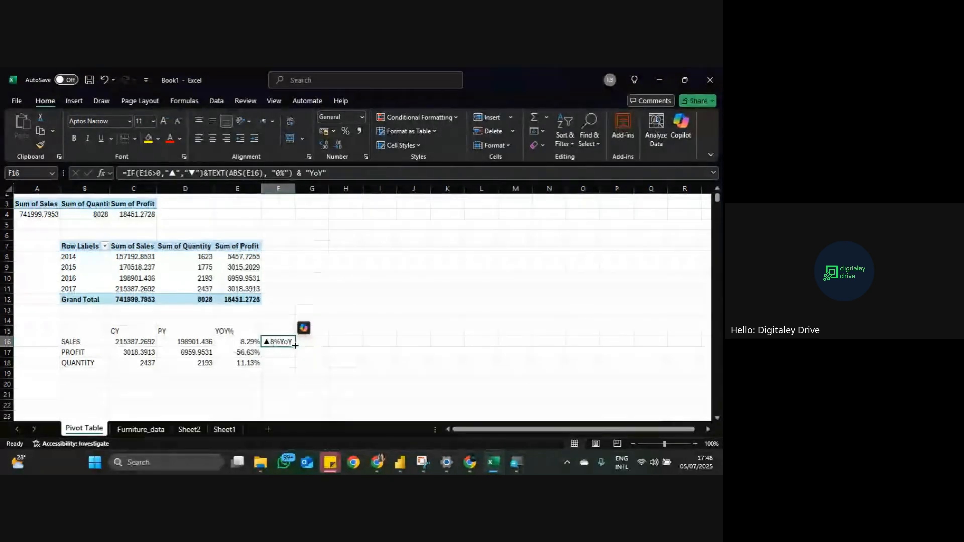
pyautogui.moveTo(297, 347); pyautogui.dragTo(292, 365)
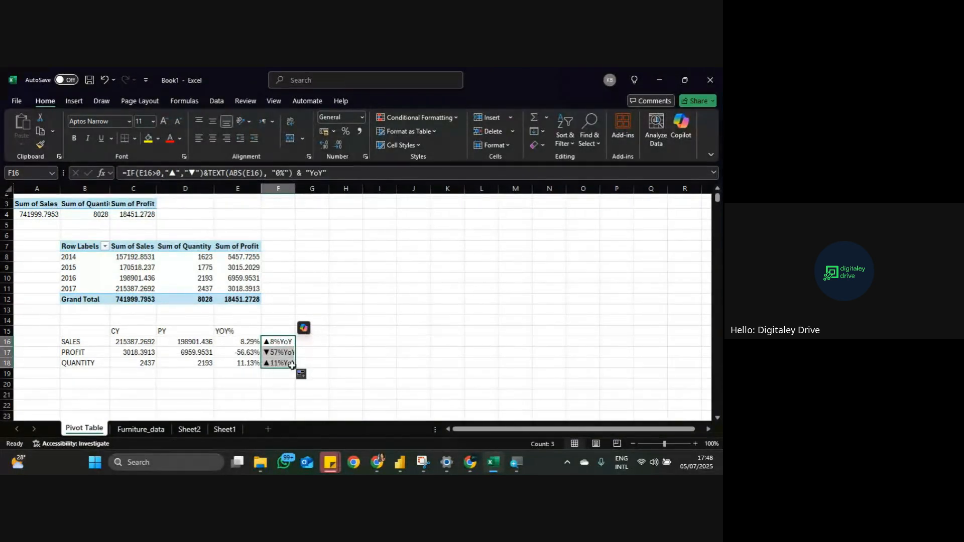
pyautogui.moveTo(295, 189); pyautogui.dragTo(328, 189)
pyautogui.click(283, 393)
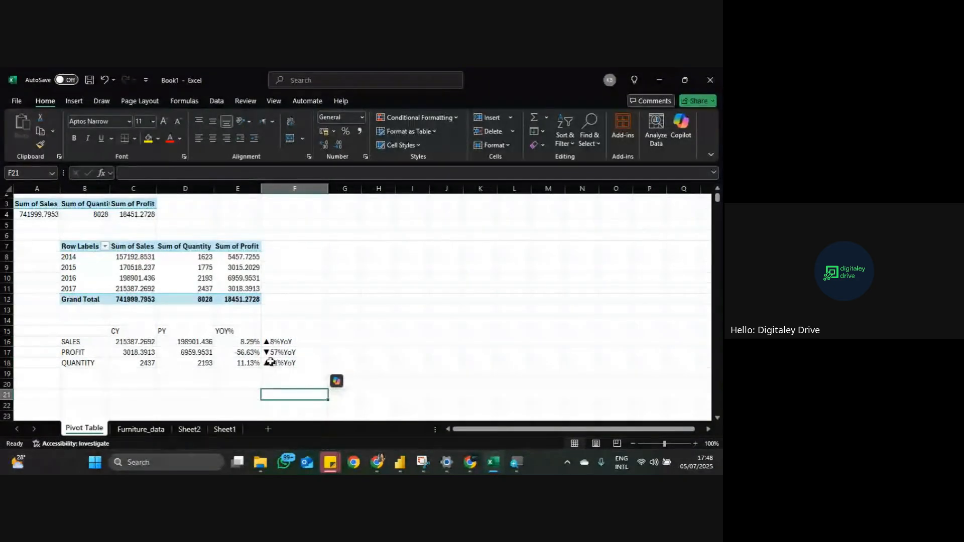
pyautogui.click(250, 352)
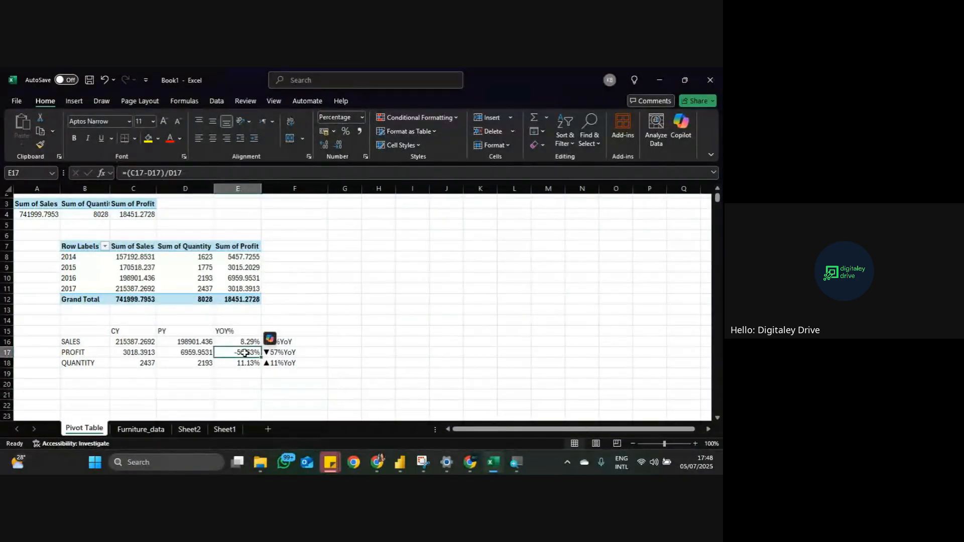
pyautogui.click(284, 353)
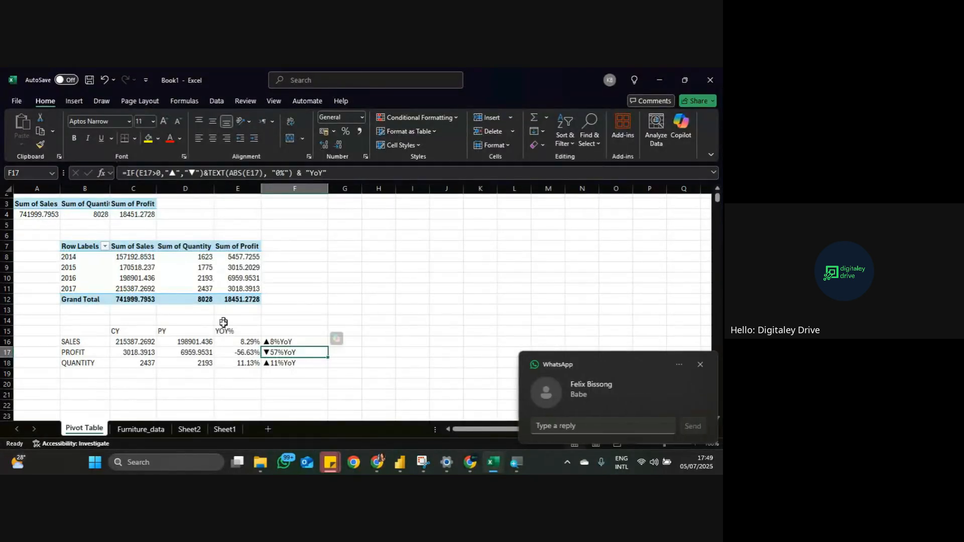
# Step: Dismiss the WhatsApp notification, switch to the Google Meet call and stop presenting the screen
pyautogui.click(701, 364)
pyautogui.moveTo(491, 472)
pyautogui.moveTo(447, 464)
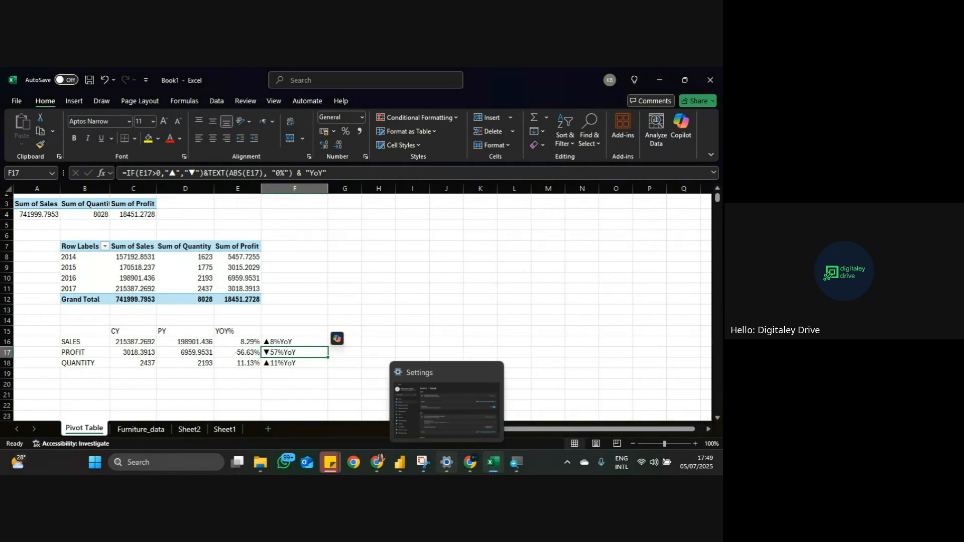
pyautogui.click(457, 438)
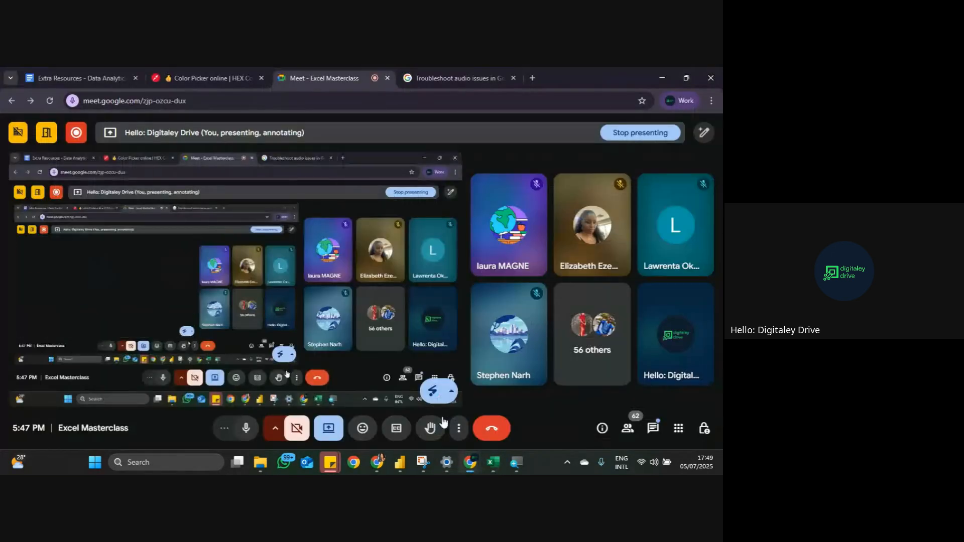
pyautogui.click(328, 429)
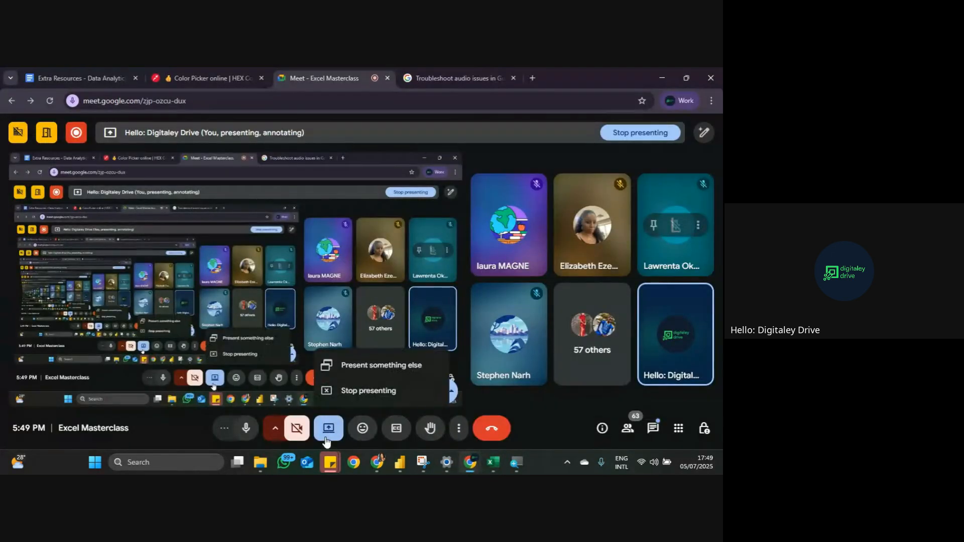
pyautogui.click(369, 391)
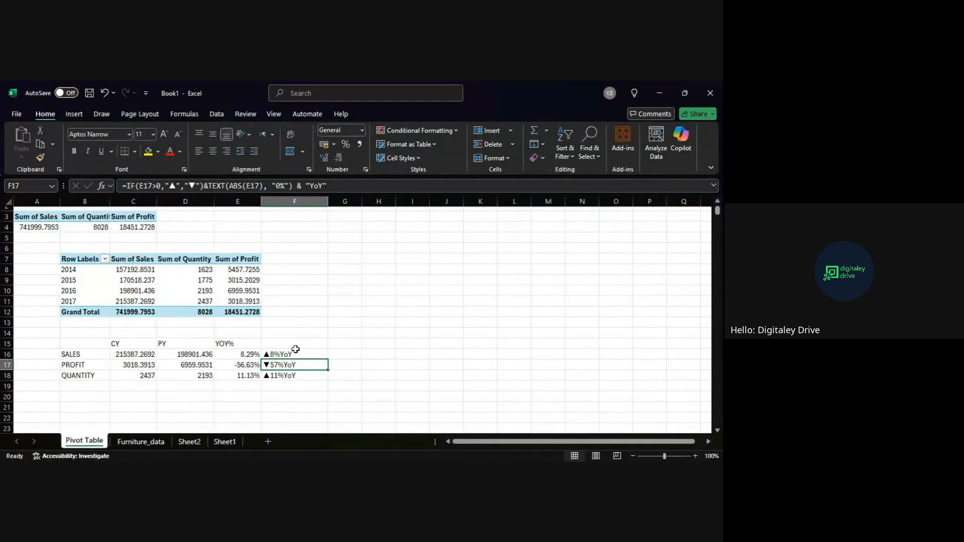
# Step: Copy the yearly PivotTable in B7:E12, paste it at I3 on the same sheet and widen column L
pyautogui.scroll(-2, 295, 351)
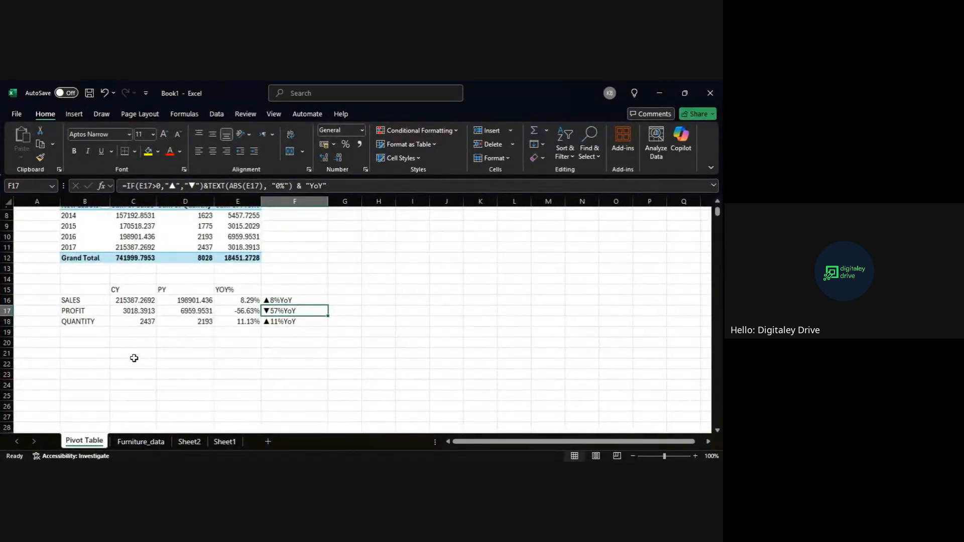
pyautogui.scroll(-1, 134, 359)
pyautogui.scroll(3, 133, 359)
pyautogui.hscroll(3, 134, 359)
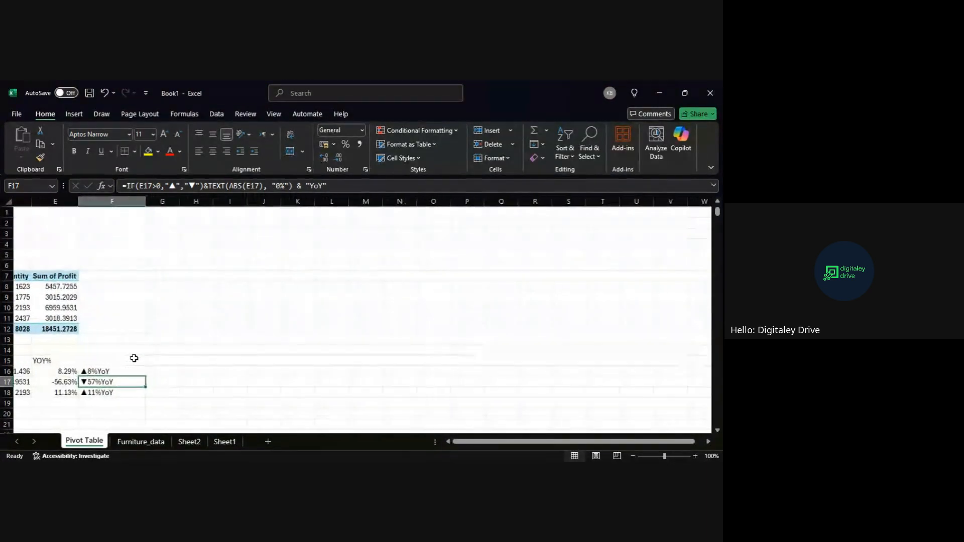
pyautogui.hscroll(-3, 133, 358)
pyautogui.moveTo(82, 277); pyautogui.dragTo(239, 332)
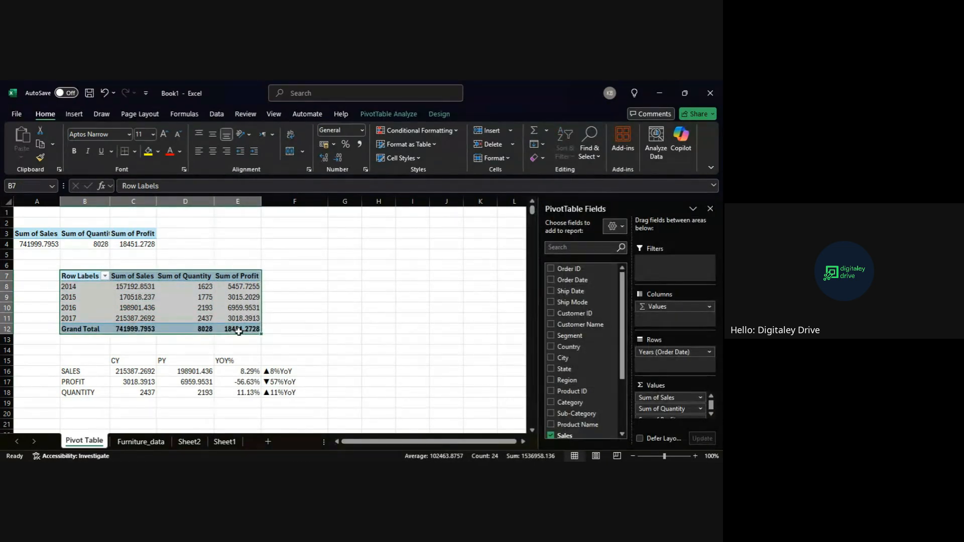
pyautogui.hotkey('ctrl', 'c')
pyautogui.hscroll(3, 280, 247)
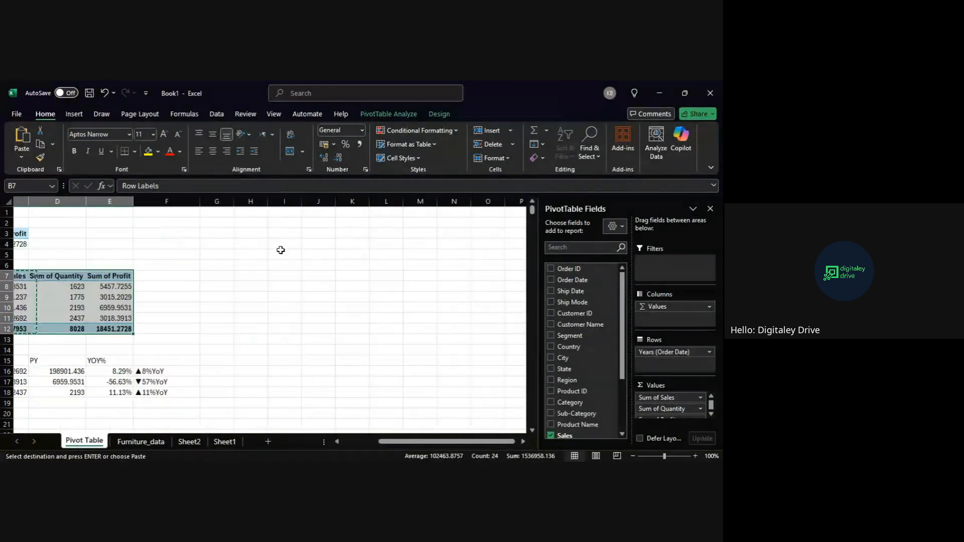
pyautogui.click(290, 234)
pyautogui.hotkey('ctrl', 'v')
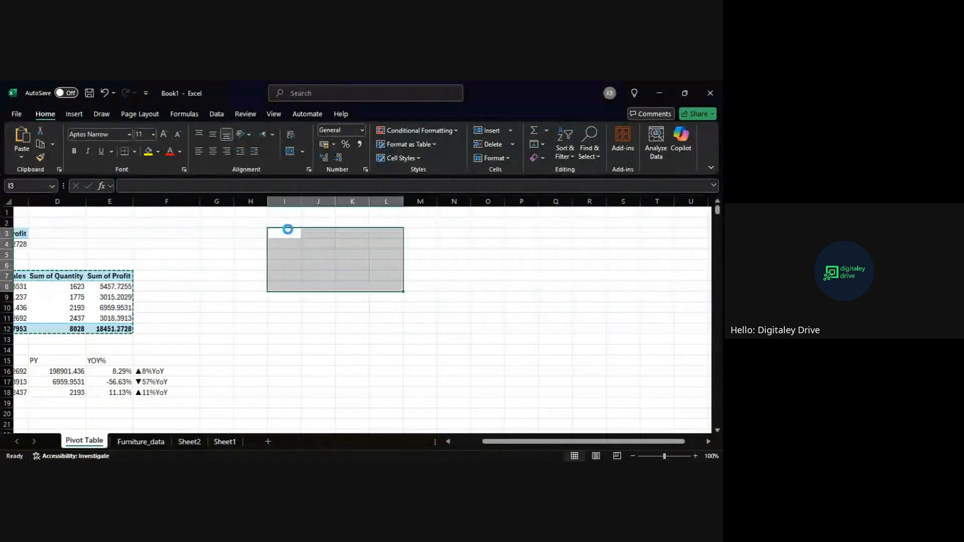
pyautogui.moveTo(406, 203); pyautogui.dragTo(438, 215)
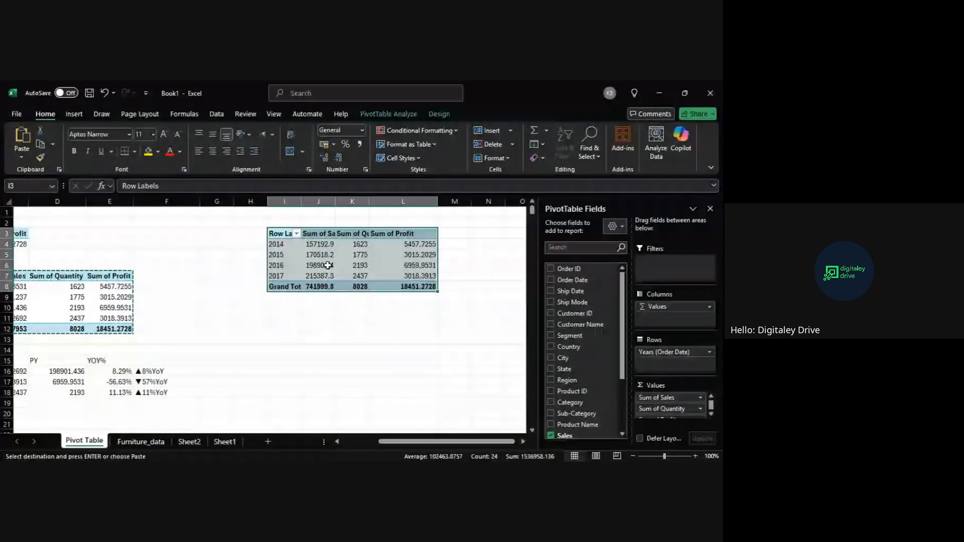
# Step: Enter the title MONTHLY SALES TREND in I2 above the copied PivotTable
pyautogui.click(291, 223)
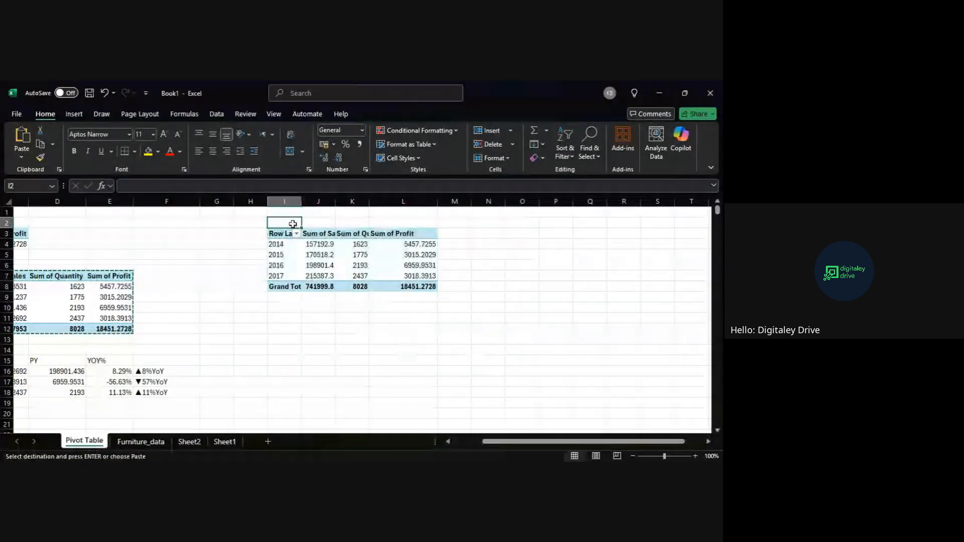
pyautogui.write('MO')
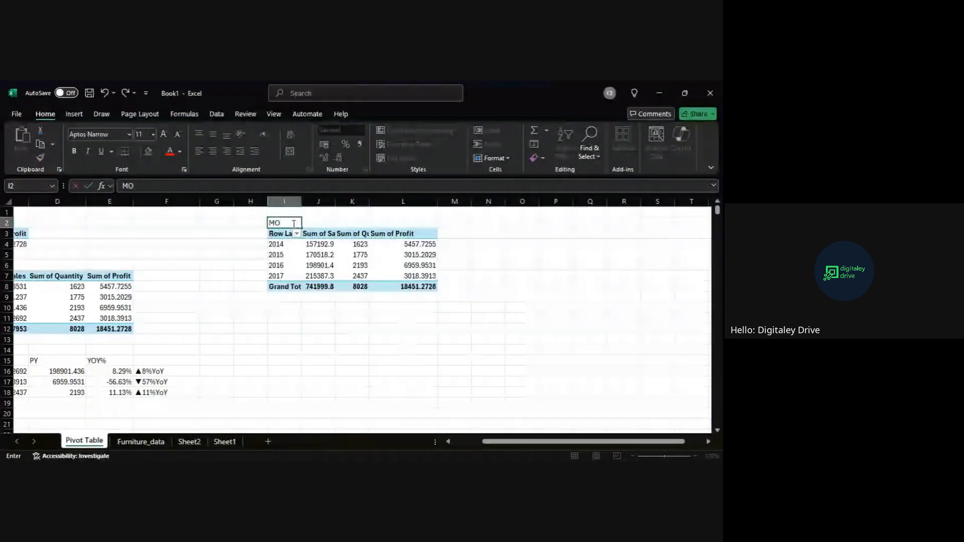
pyautogui.write('NTHLY')
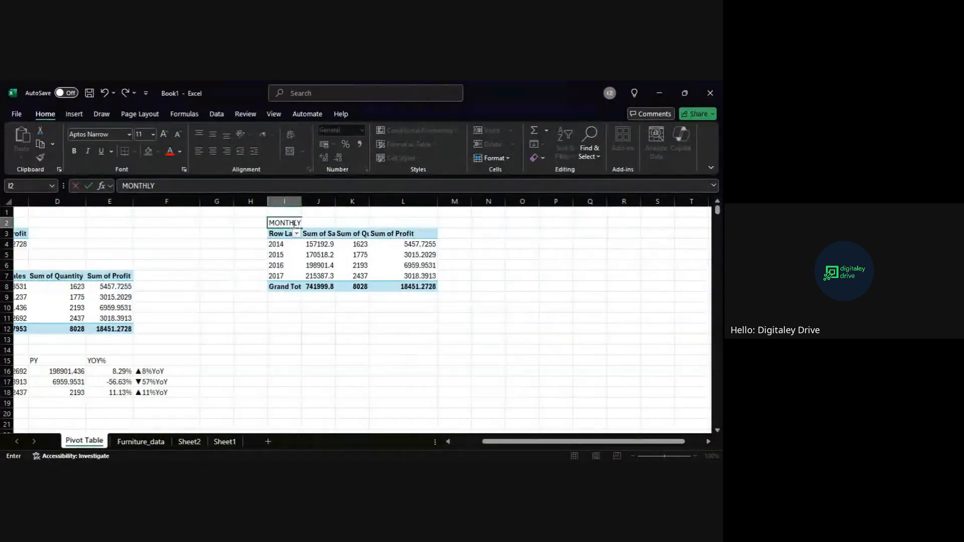
pyautogui.write(' SALES TREND')
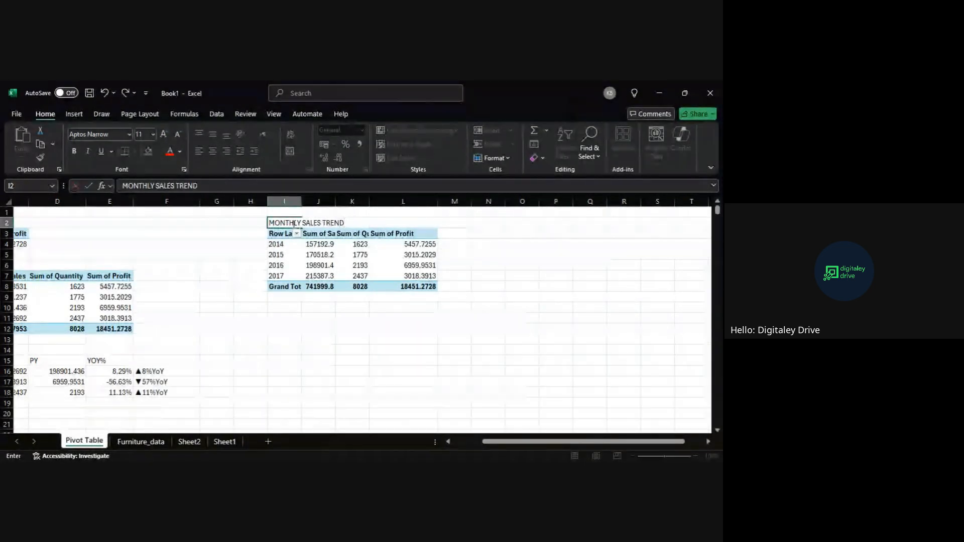
# Step: In the copied PivotTable, keep only Sum of Sales as the value and replace Years (Order Date) with Month in the rows
pyautogui.click(319, 265)
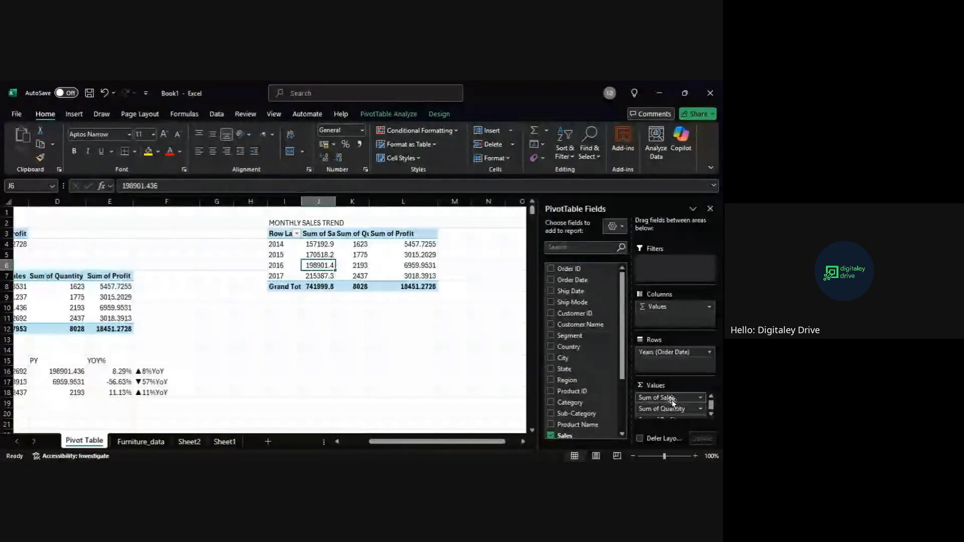
pyautogui.moveTo(673, 402); pyautogui.dragTo(559, 390)
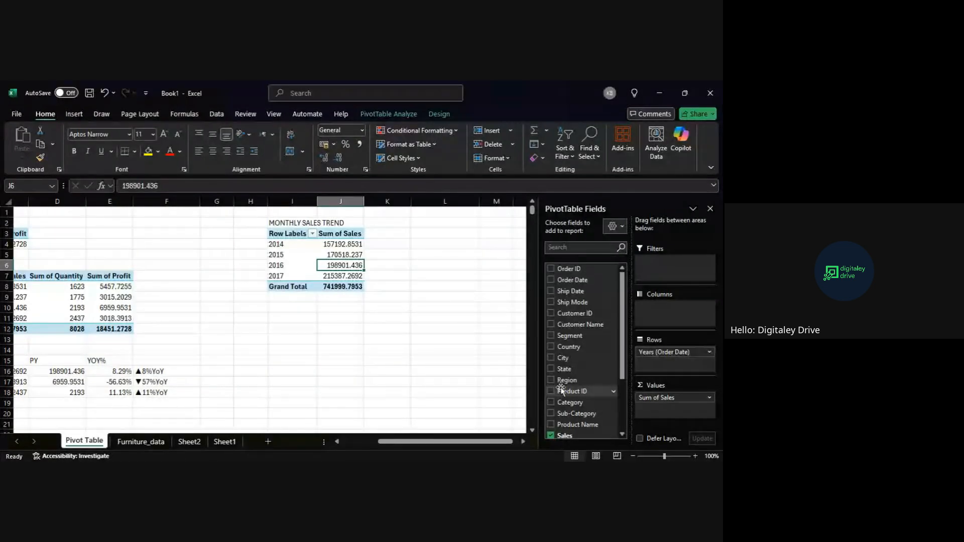
pyautogui.scroll(-3, 561, 391)
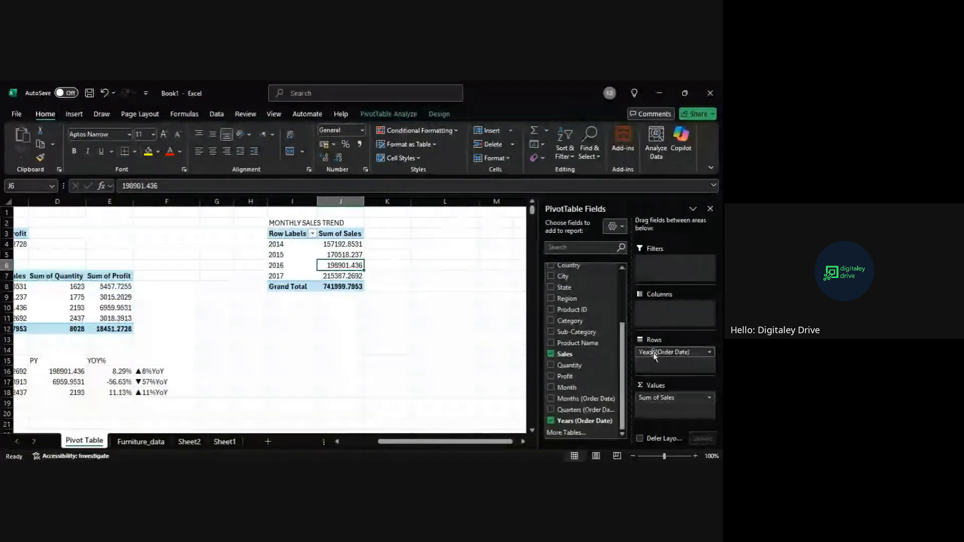
pyautogui.moveTo(655, 353); pyautogui.dragTo(607, 346)
pyautogui.moveTo(605, 387); pyautogui.dragTo(671, 357)
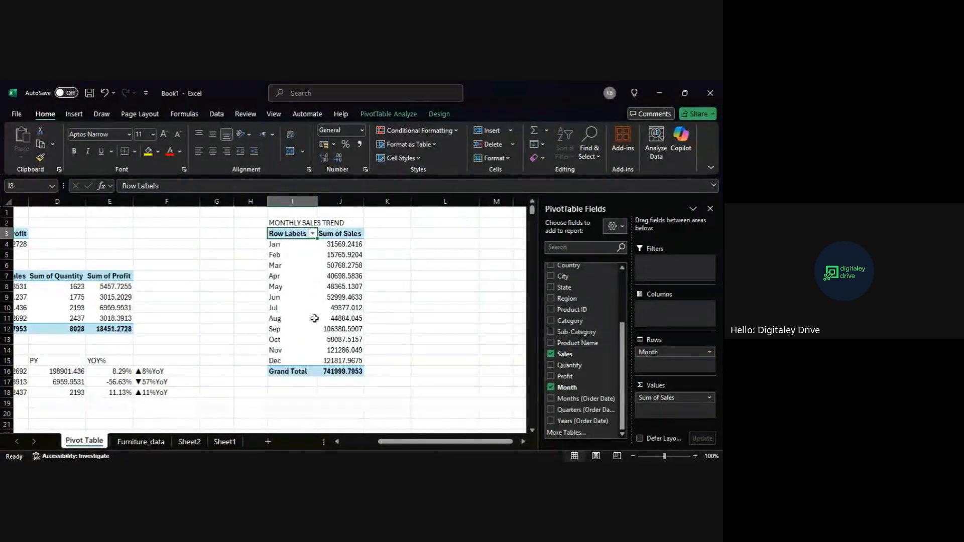
pyautogui.hscroll(-3, 332, 273)
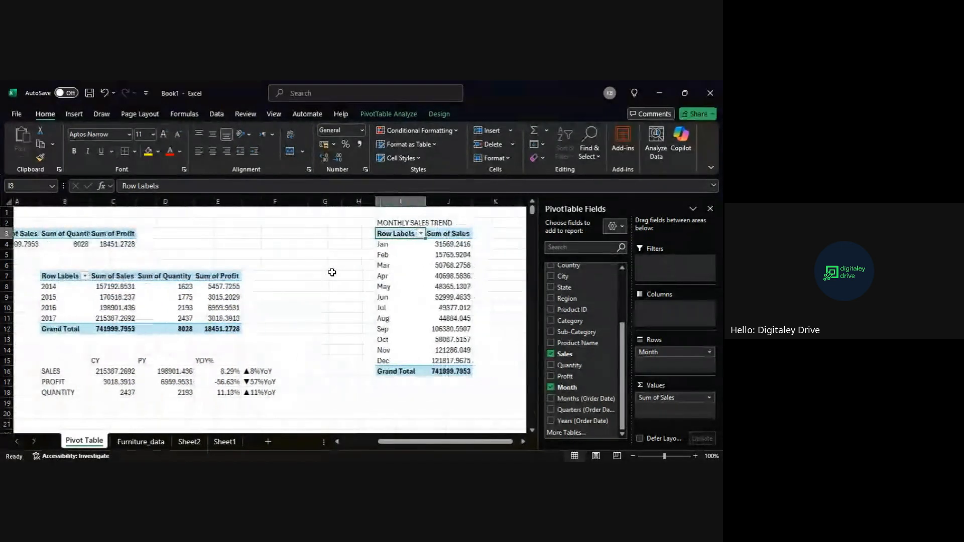
# Step: Copy the monthly sales PivotTable in I3:J16 and paste it at I20 on the same sheet
pyautogui.hscroll(2, 332, 273)
pyautogui.hscroll(1, 329, 275)
pyautogui.scroll(-3, 329, 275)
pyautogui.scroll(3, 228, 287)
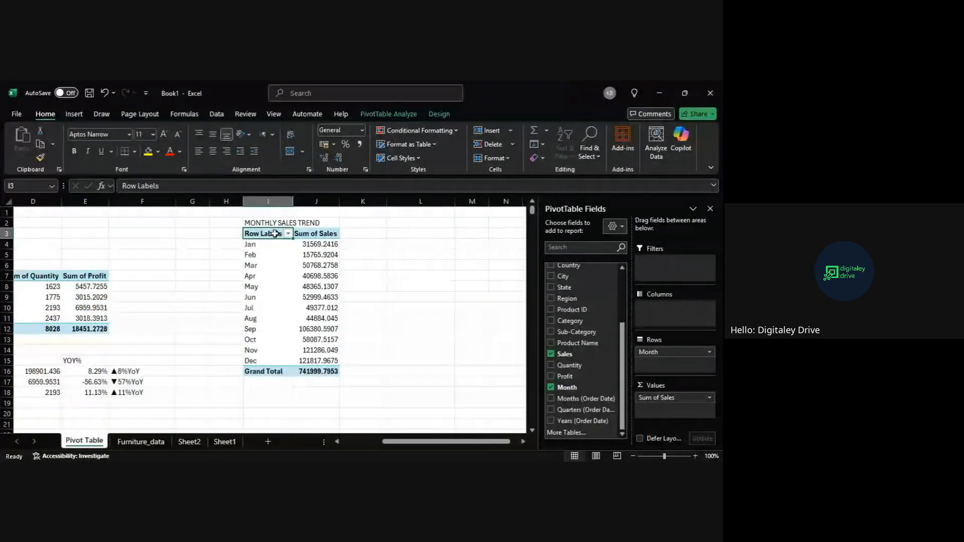
pyautogui.moveTo(279, 235); pyautogui.dragTo(317, 371)
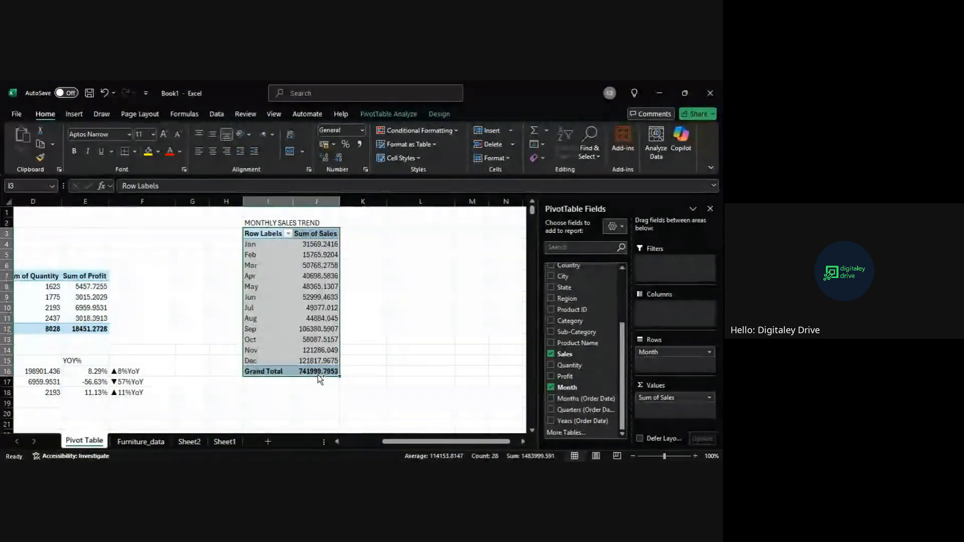
pyautogui.hotkey('ctrl', 'c')
pyautogui.scroll(-3, 318, 377)
pyautogui.click(277, 335)
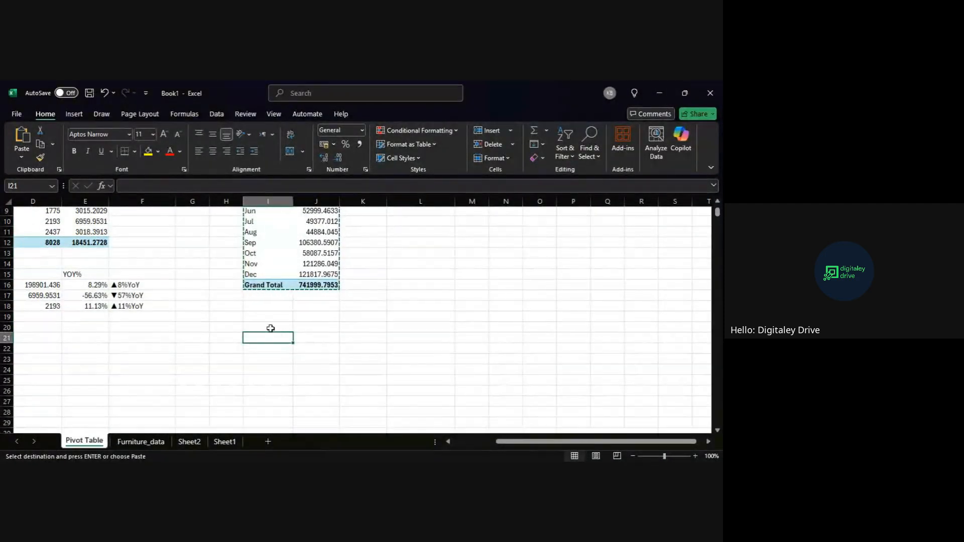
pyautogui.click(269, 327)
pyautogui.hotkey('ctrl', 'v')
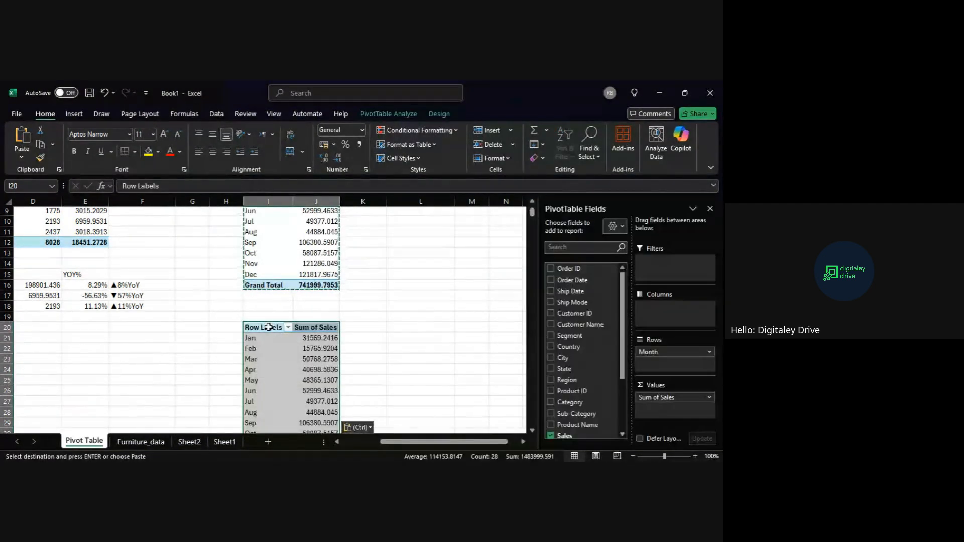
# Step: Copy the title from I2 to I19 and change it to MONTHLY PROFIT TREND
pyautogui.scroll(3, 268, 327)
pyautogui.click(273, 224)
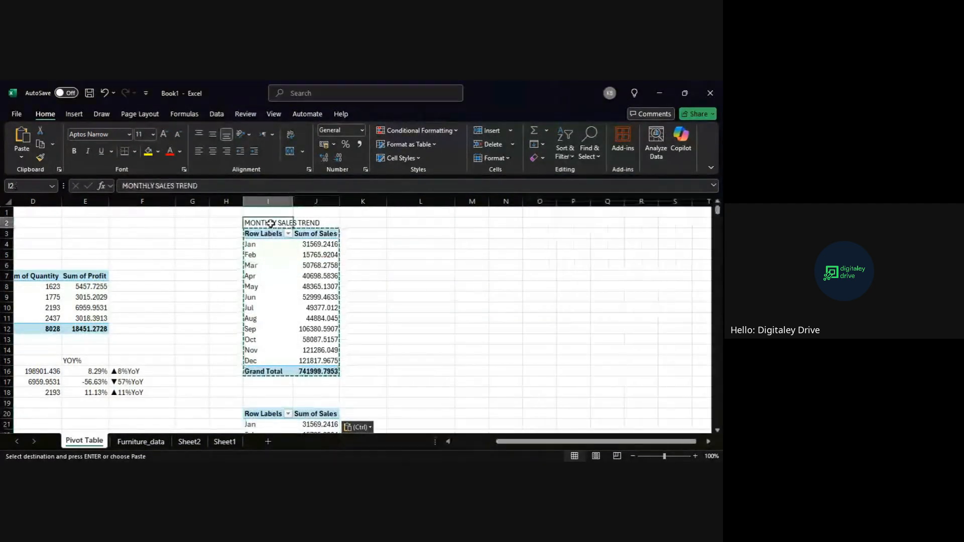
pyautogui.hotkey('ctrl', 'c')
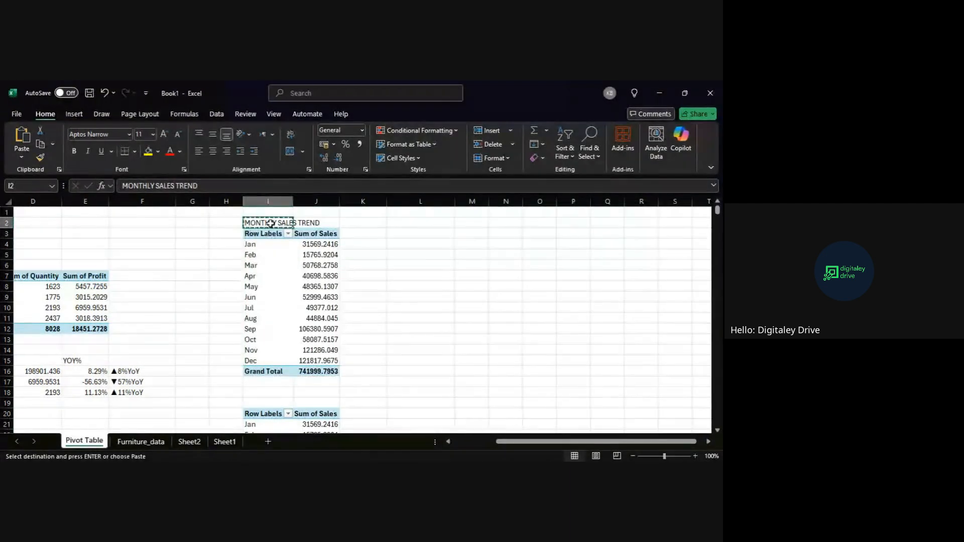
pyautogui.click(261, 403)
pyautogui.hotkey('ctrl', 'v')
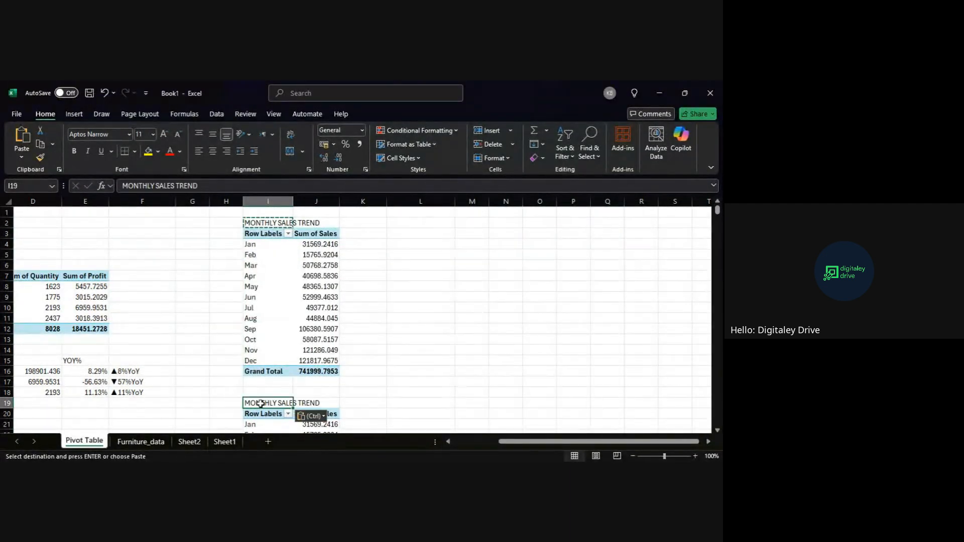
pyautogui.doubleClick(261, 404)
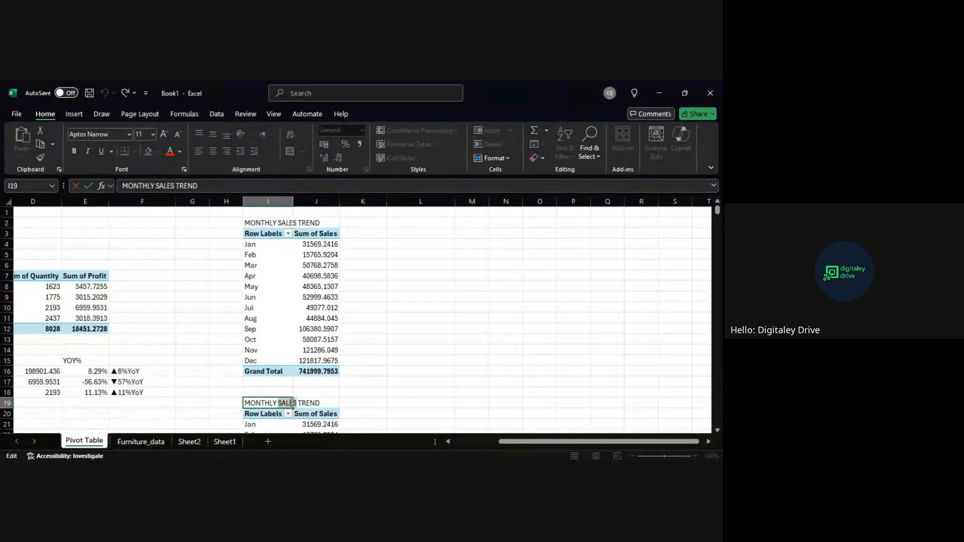
pyautogui.write('PROFIT')
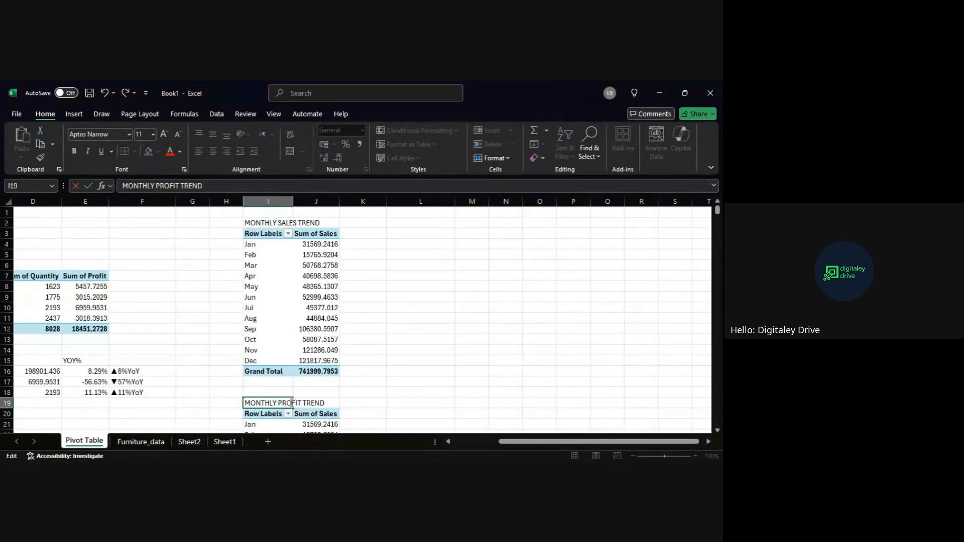
pyautogui.click(343, 375)
# Step: In the PivotTable under MONTHLY PROFIT TREND, replace Sum of Sales with Sum of Profit as the value
pyautogui.scroll(-4, 342, 374)
pyautogui.click(303, 359)
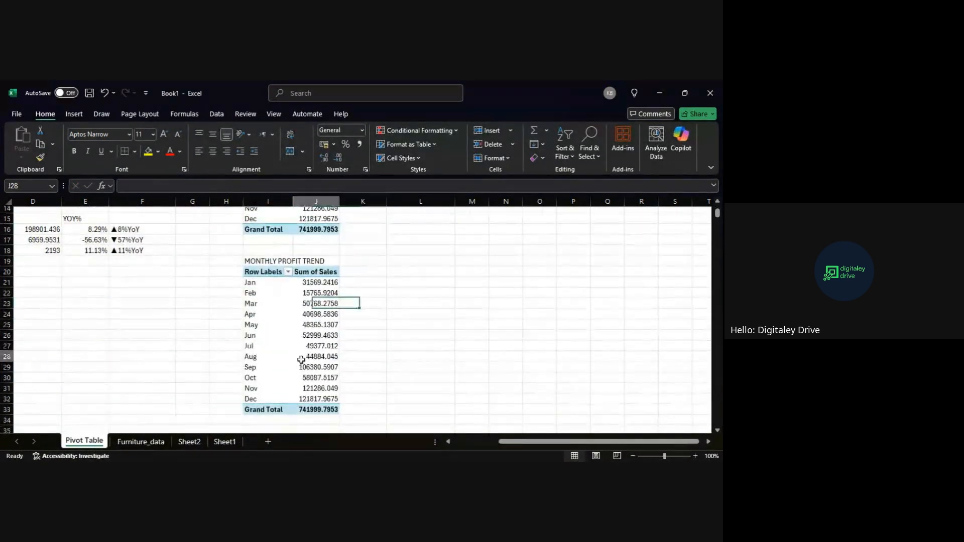
pyautogui.moveTo(663, 401)
pyautogui.mouseDown()
pyautogui.moveTo(603, 400)
pyautogui.moveTo(602, 386)
pyautogui.moveTo(662, 409)
pyautogui.mouseUp()
pyautogui.scroll(-3, 589, 411)
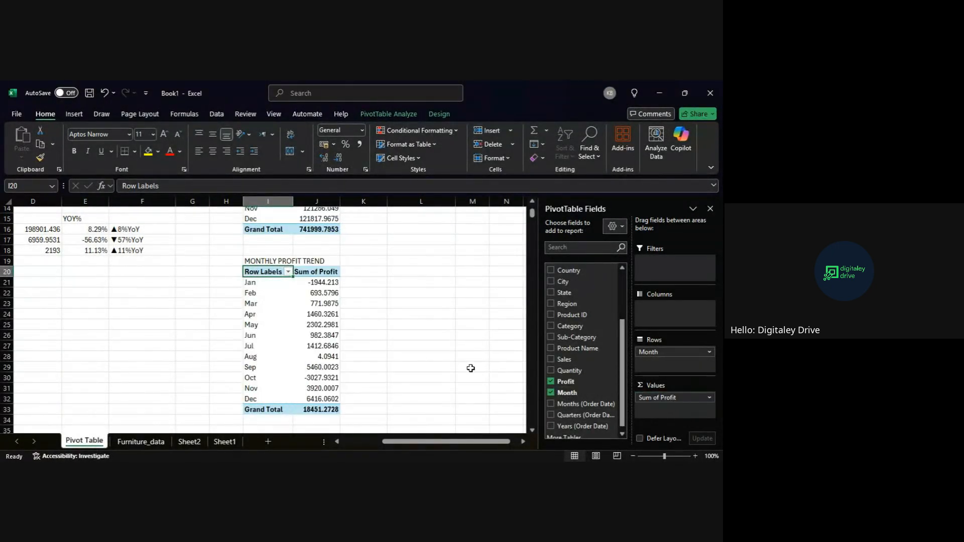
# Step: Copy the monthly sales PivotTable in I3:J16 and paste it at B25, below the YoY comparison
pyautogui.scroll(2, 353, 371)
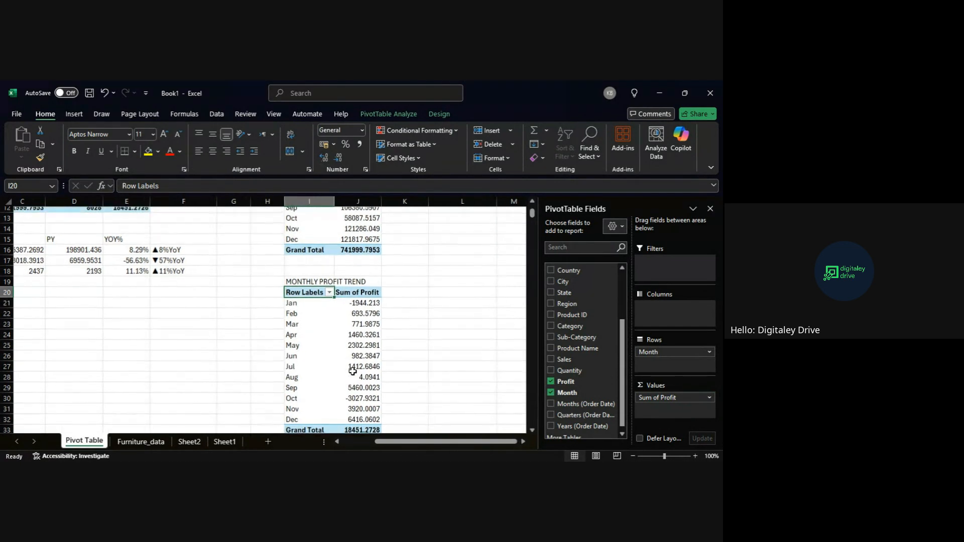
pyautogui.scroll(3, 352, 371)
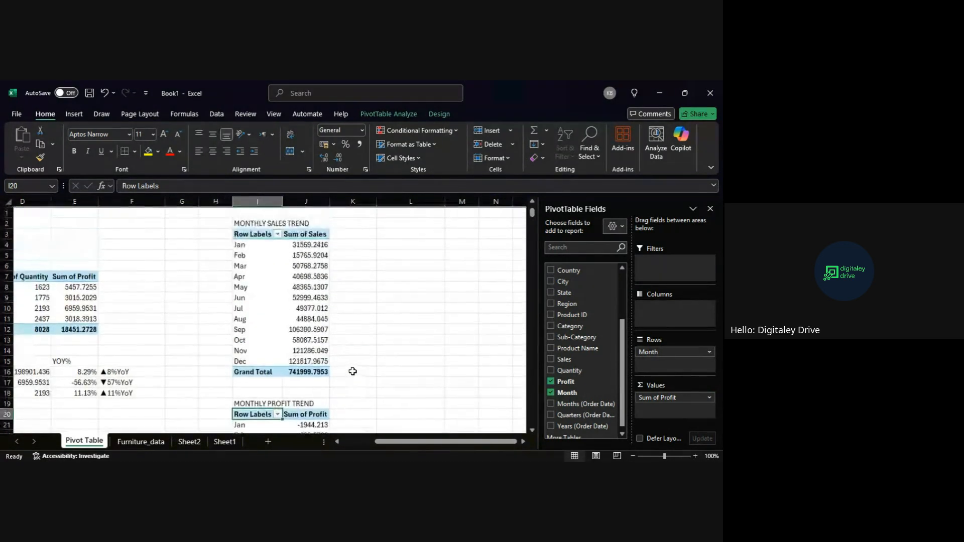
pyautogui.hscroll(2, 353, 371)
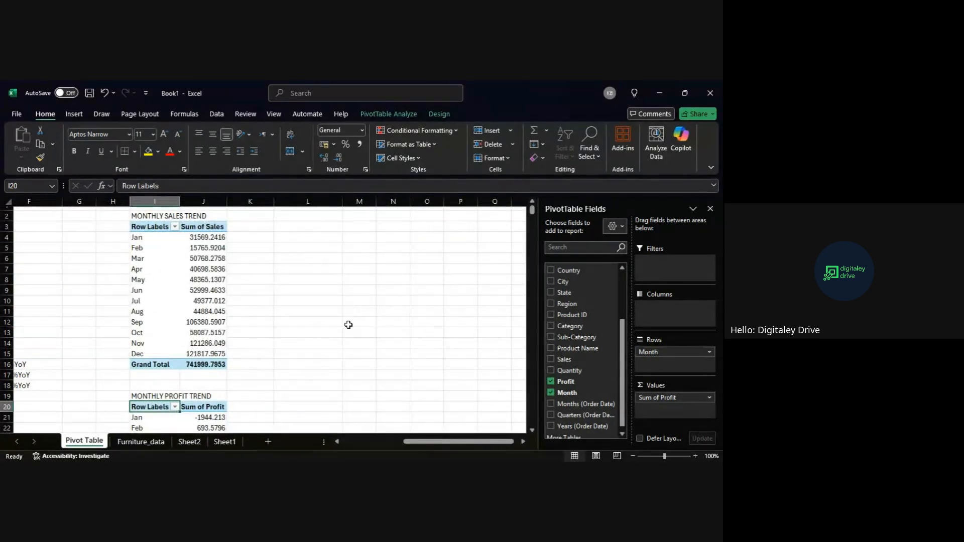
pyautogui.scroll(-1, 348, 325)
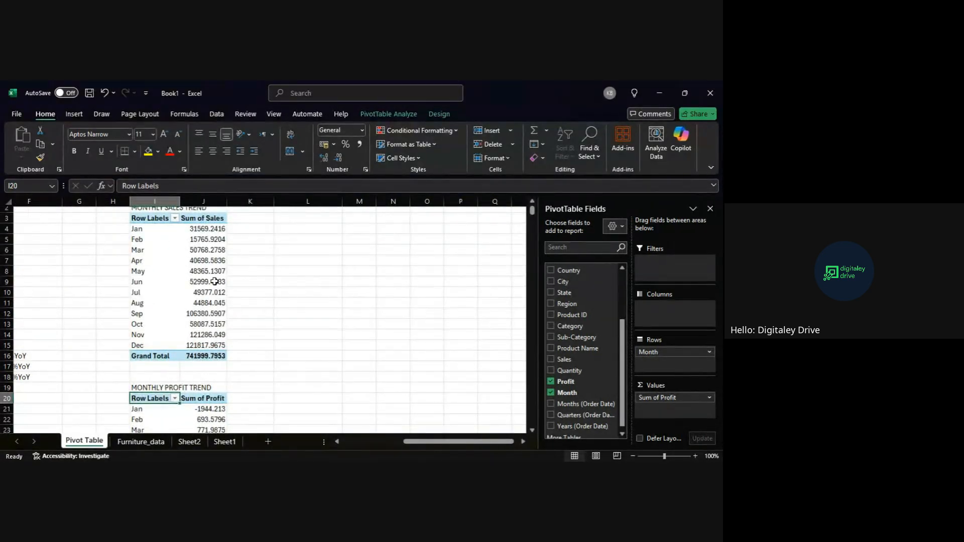
pyautogui.click(297, 219)
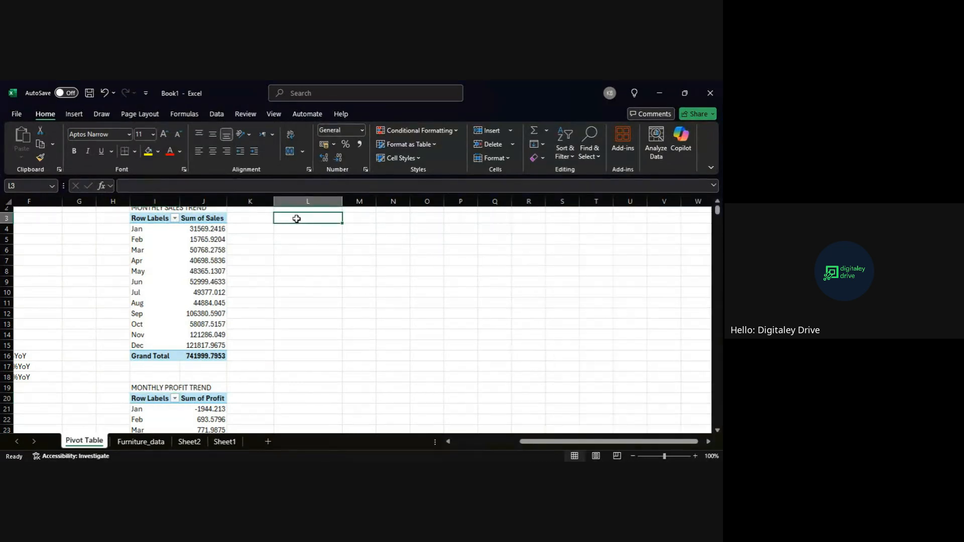
pyautogui.moveTo(136, 219); pyautogui.dragTo(210, 356)
pyautogui.hotkey('ctrl', 'c')
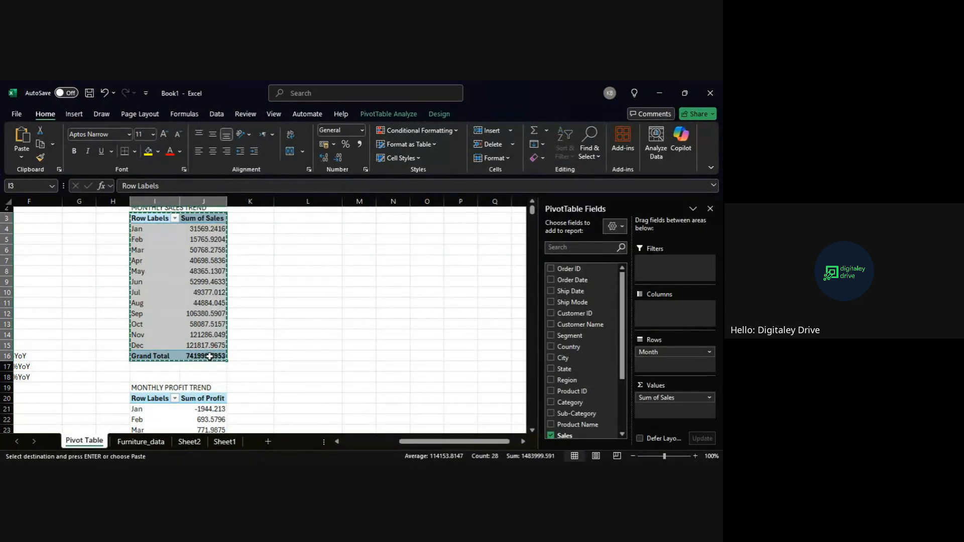
pyautogui.click(307, 219)
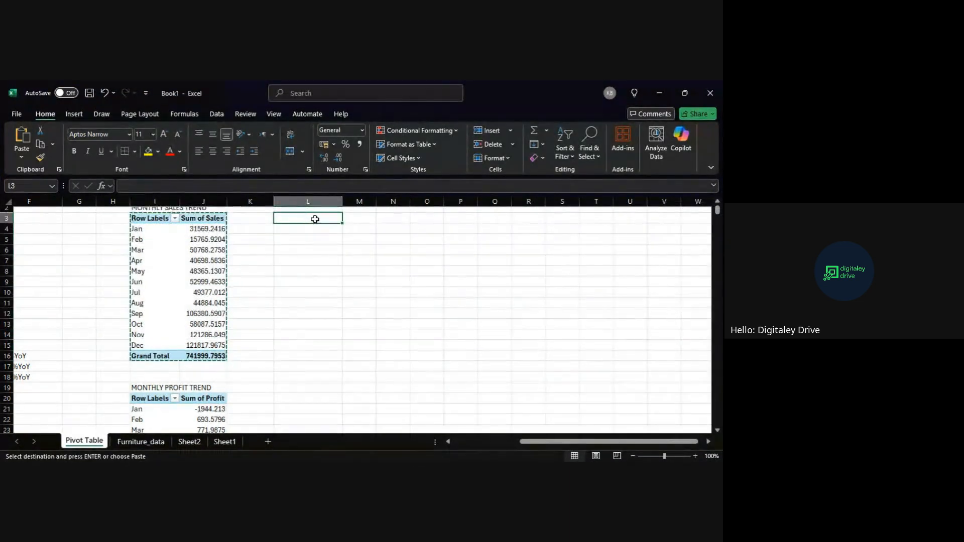
pyautogui.scroll(-2, 327, 275)
pyautogui.hscroll(-3, 327, 275)
pyautogui.scroll(-3, 327, 275)
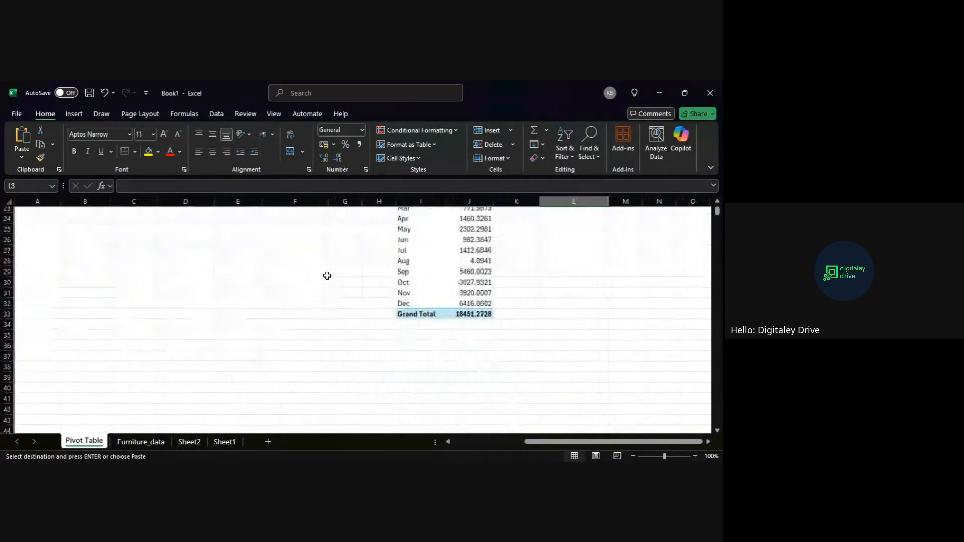
pyautogui.click(71, 340)
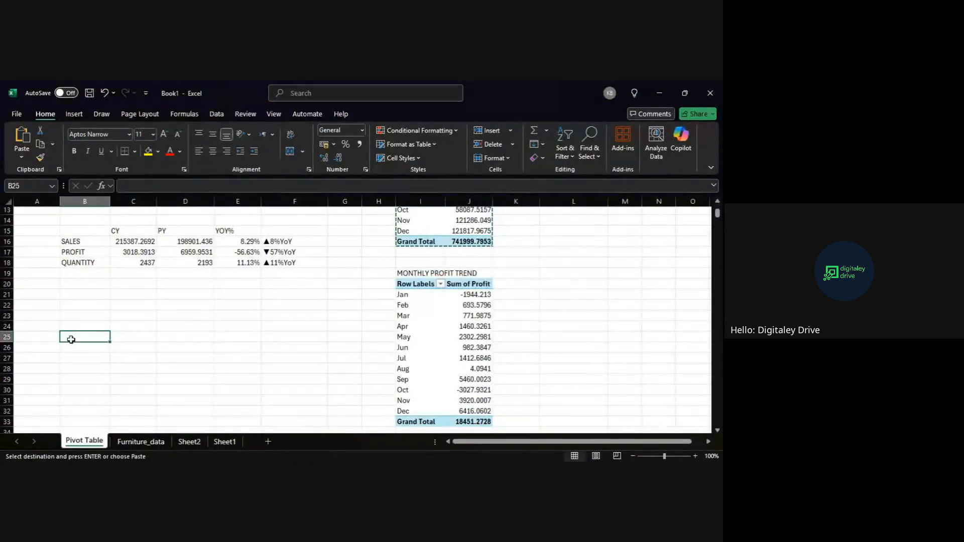
pyautogui.hotkey('ctrl', 'v')
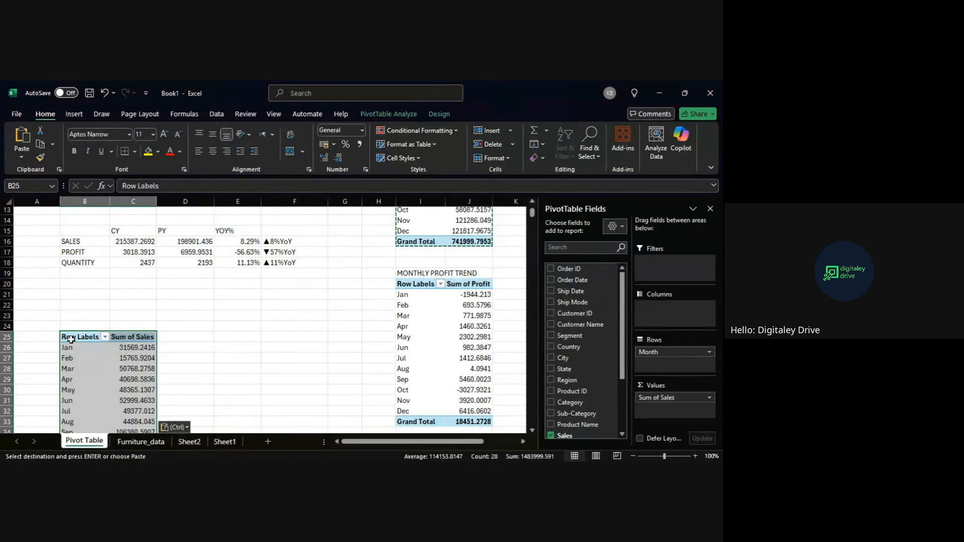
# Step: Enter the title HIGHEST SALES BY CATEGORY in B24 above the pasted PivotTable
pyautogui.click(130, 357)
pyautogui.scroll(-2, 128, 355)
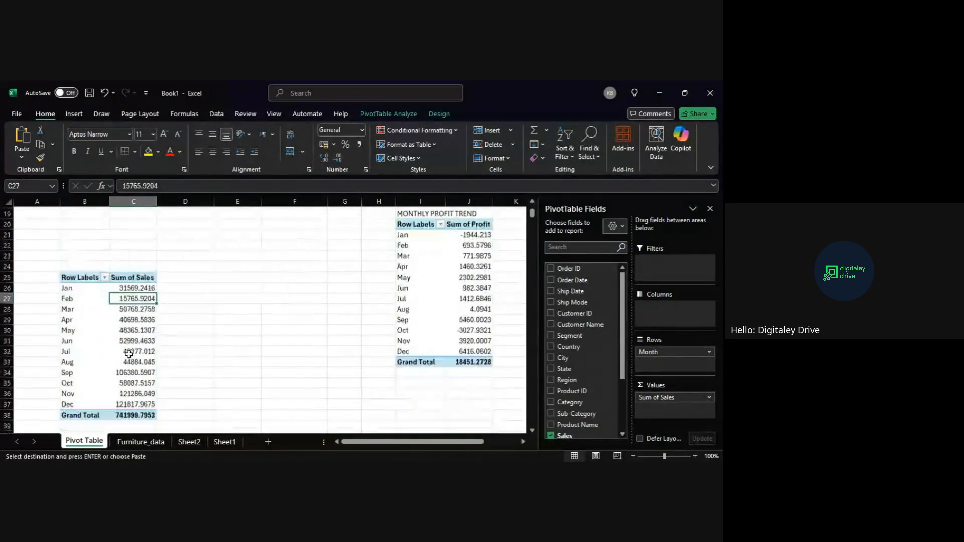
pyautogui.click(91, 262)
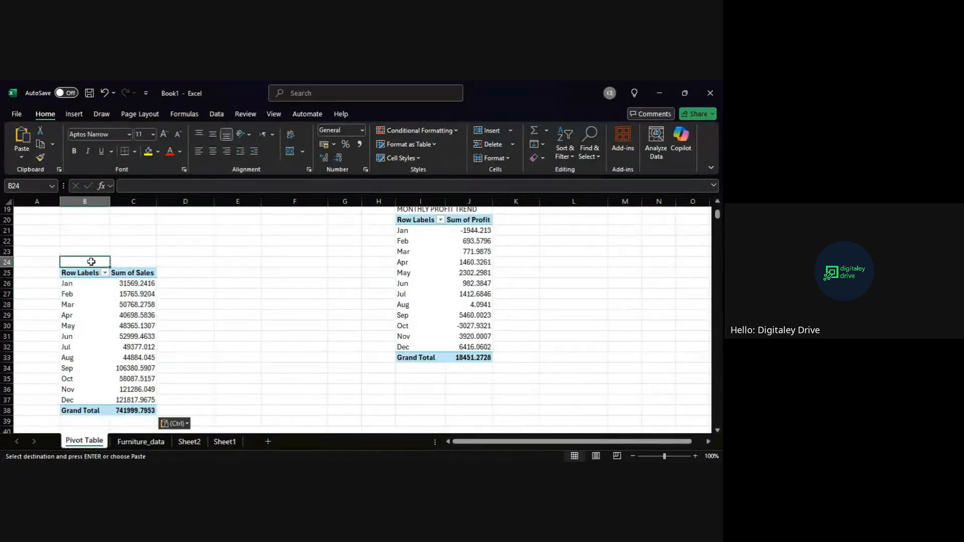
pyautogui.write('HIGHEST SALES BY CATEG')
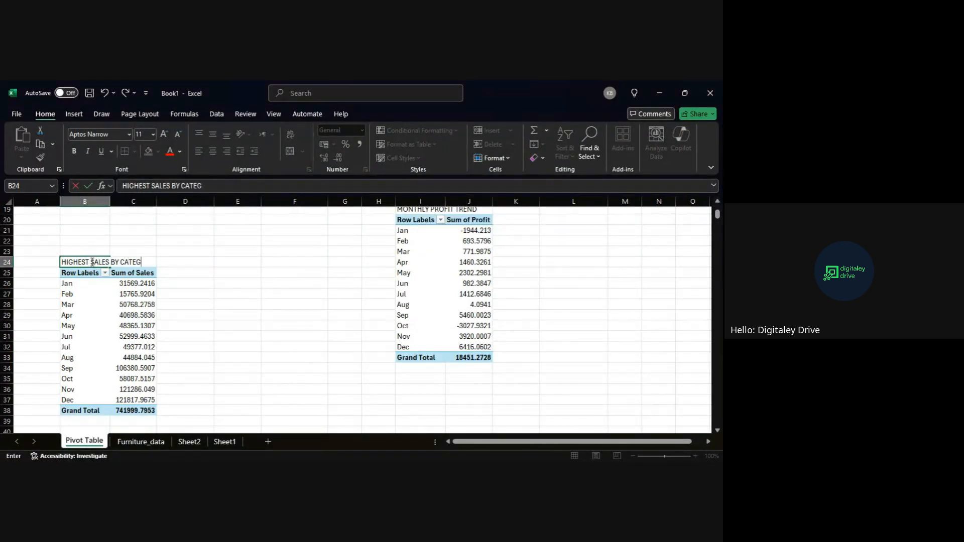
pyautogui.write('ORY')
pyautogui.click(101, 316)
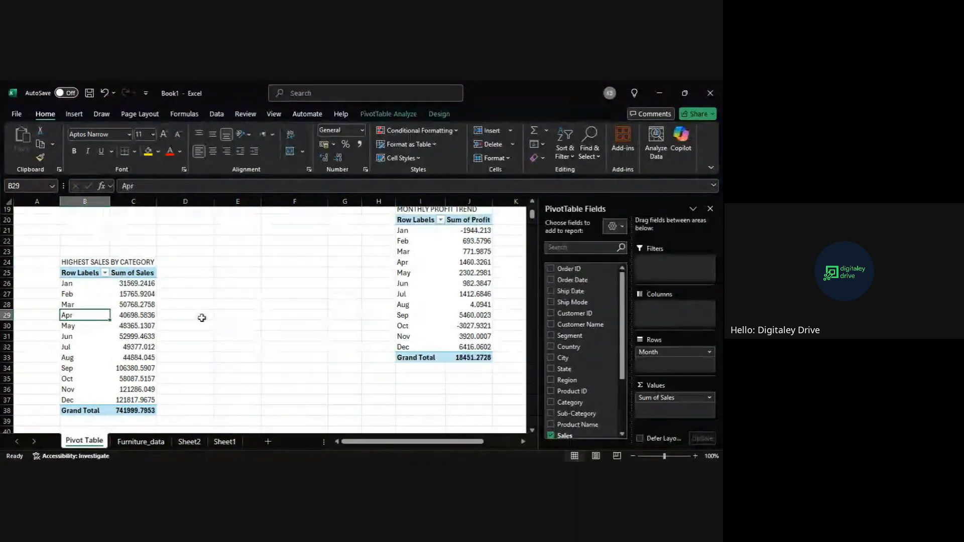
# Step: Replace Month with Category in the rows of the PivotTable at B25
pyautogui.scroll(-2, 597, 351)
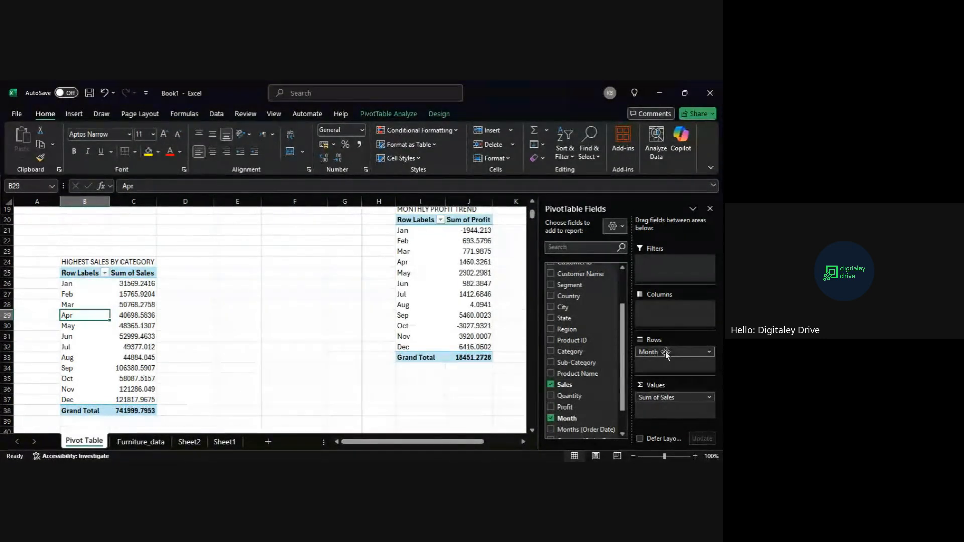
pyautogui.moveTo(666, 352); pyautogui.dragTo(575, 354)
pyautogui.click(573, 352)
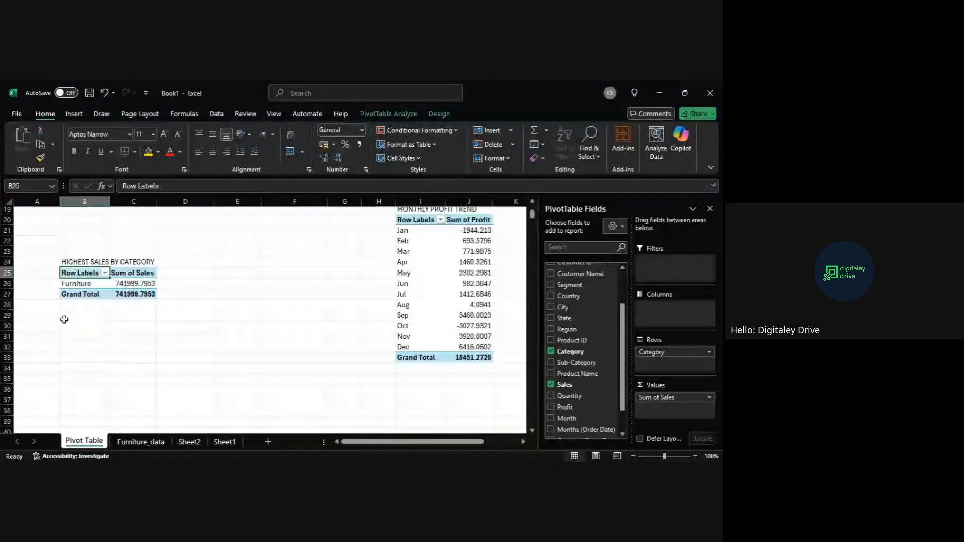
# Step: Check the category columns on the Furniture_data sheet, then replace Category with Sub-Category in the rows of the PivotTable at B25
pyautogui.click(141, 442)
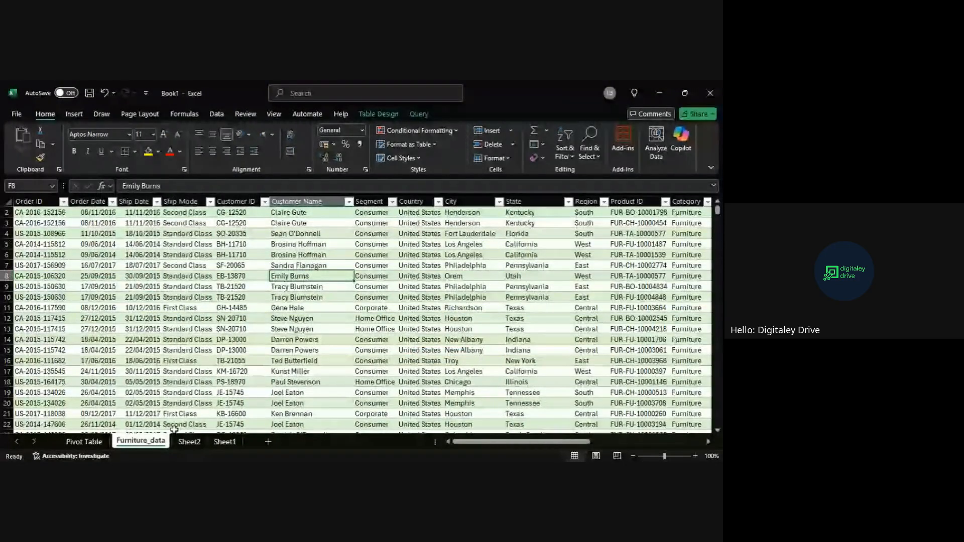
pyautogui.hscroll(5, 334, 287)
pyautogui.hscroll(1, 333, 287)
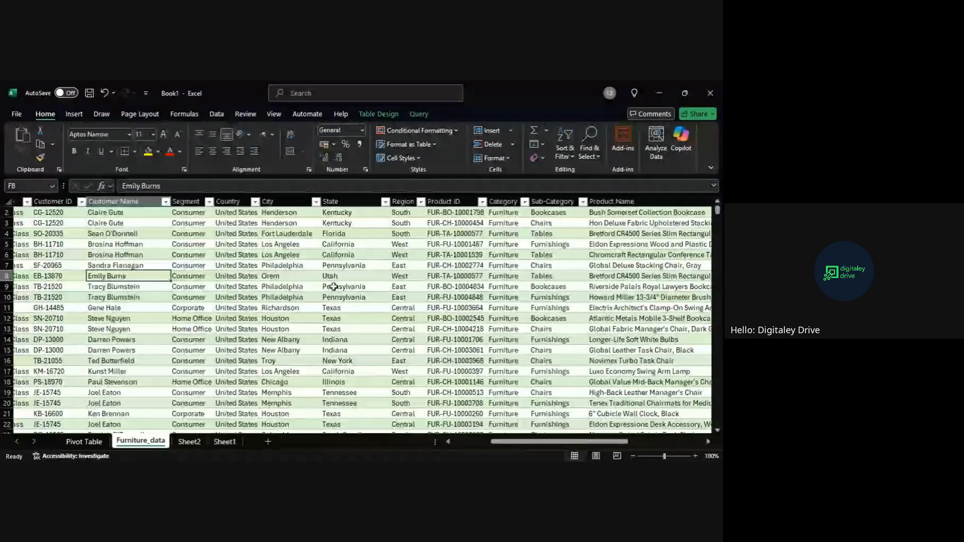
pyautogui.hscroll(-6, 334, 287)
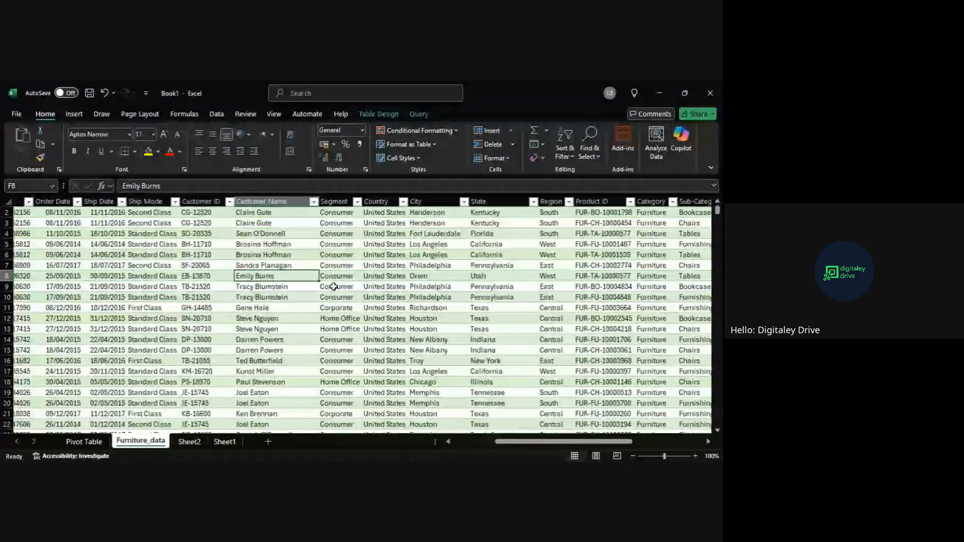
pyautogui.click(81, 441)
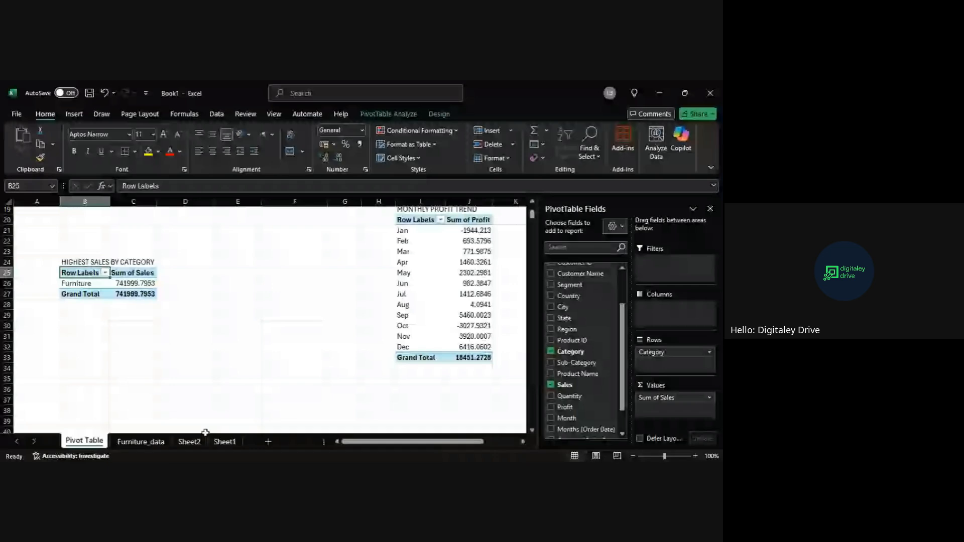
pyautogui.click(551, 352)
pyautogui.moveTo(575, 362); pyautogui.dragTo(656, 353)
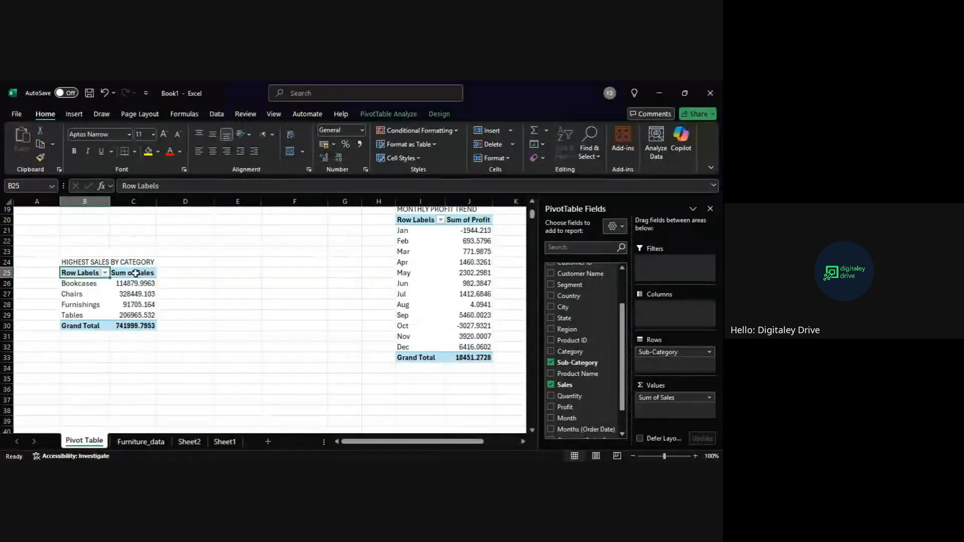
# Step: Copy the sub-category sales PivotTable in B25:C30 and paste it below at B34
pyautogui.scroll(2, 149, 308)
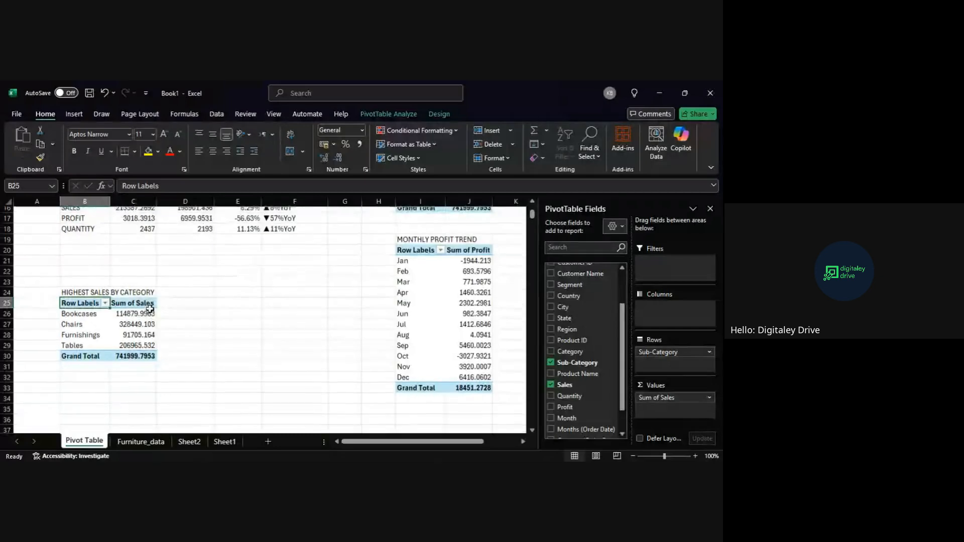
pyautogui.scroll(-1, 104, 323)
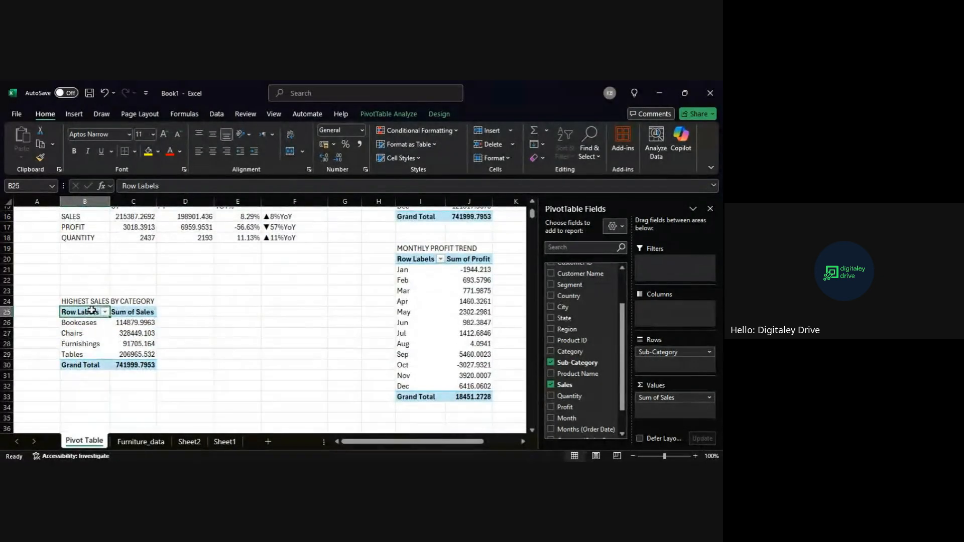
pyautogui.moveTo(83, 313); pyautogui.dragTo(152, 367)
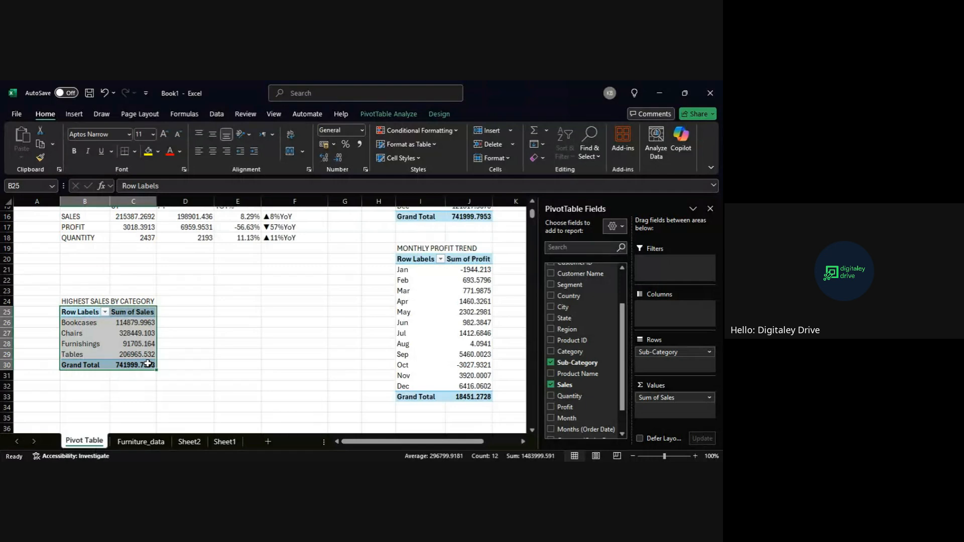
pyautogui.hotkey('ctrl', 'c')
pyautogui.scroll(-2, 100, 341)
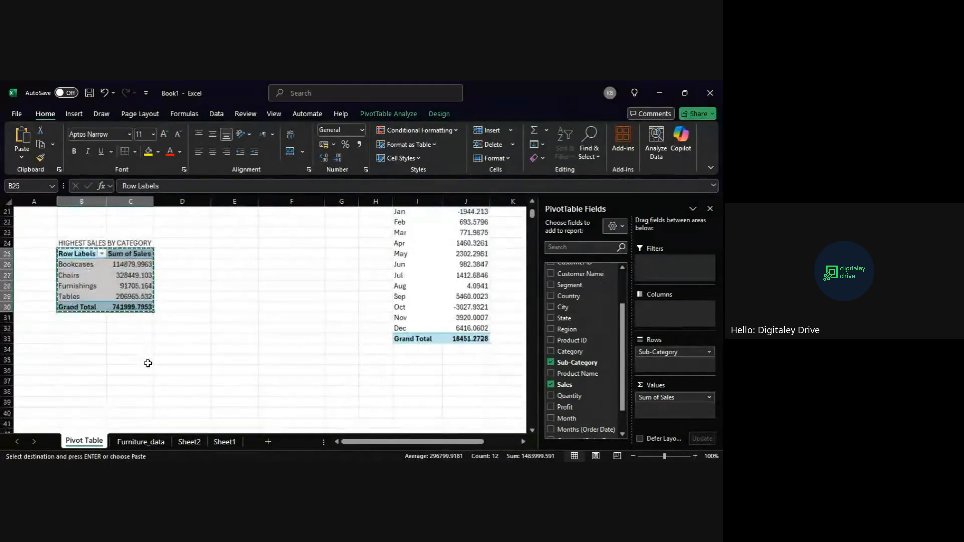
pyautogui.click(77, 329)
pyautogui.hotkey('ctrl', 'v')
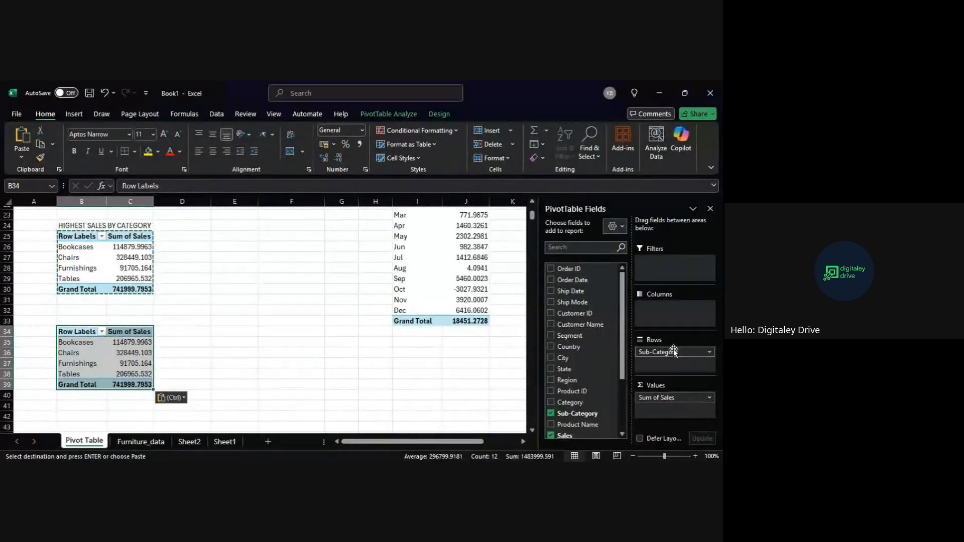
# Step: Replace Sub-Category with City in the rows of the PivotTable at B34
pyautogui.scroll(5, 108, 247)
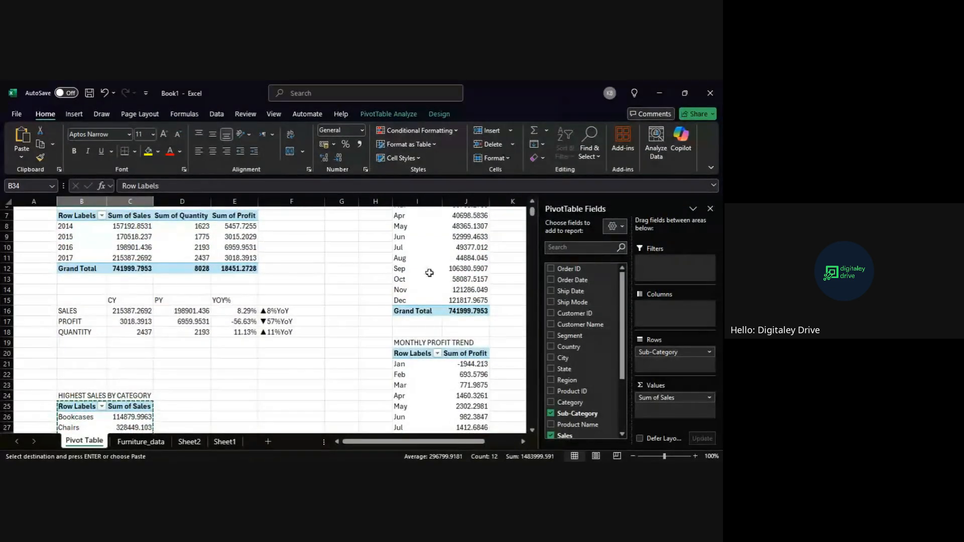
pyautogui.scroll(-4, 430, 272)
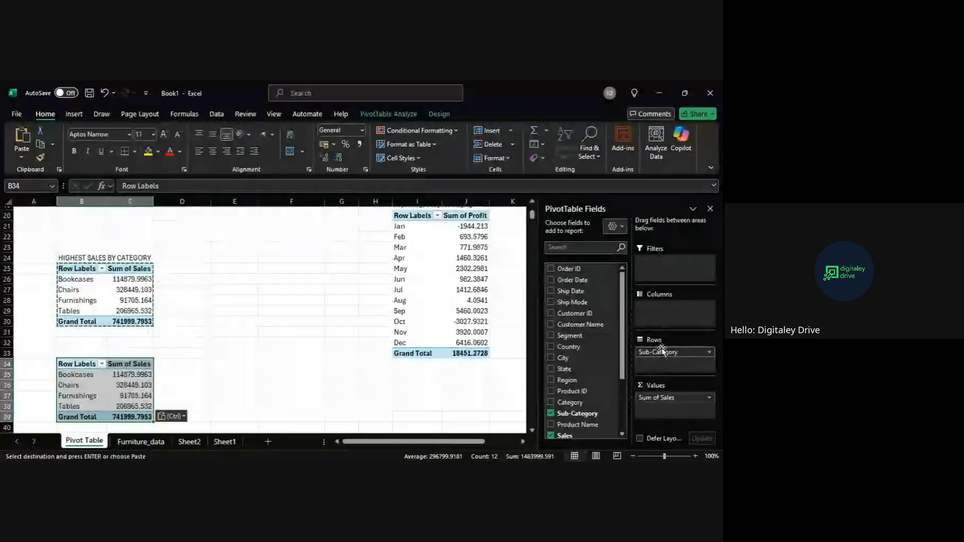
pyautogui.moveTo(659, 352); pyautogui.dragTo(639, 365)
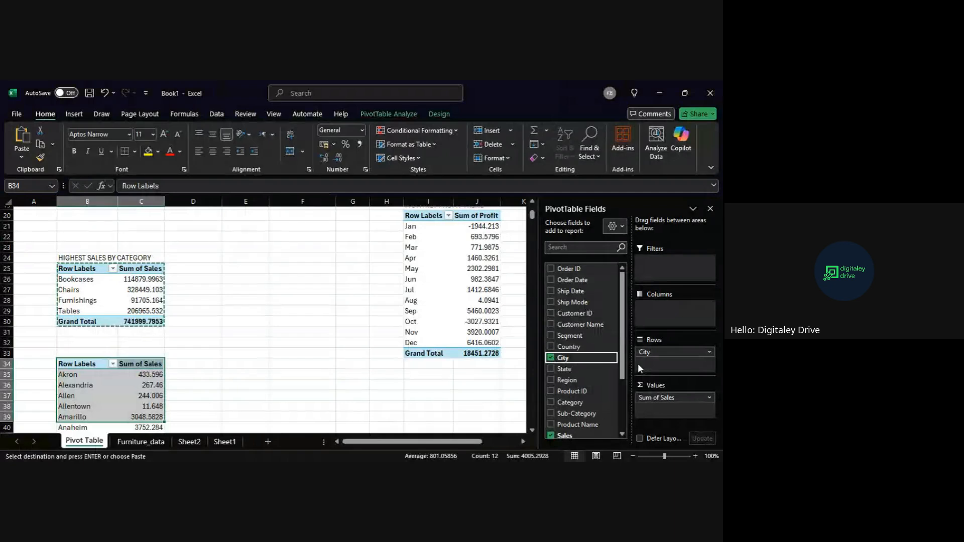
pyautogui.scroll(-8, 196, 381)
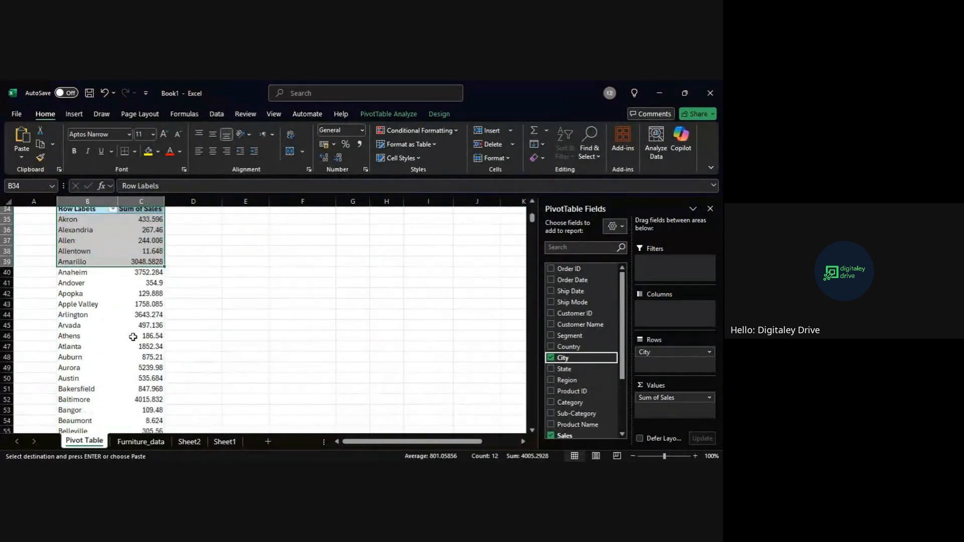
pyautogui.scroll(-2, 133, 337)
pyautogui.scroll(5, 133, 337)
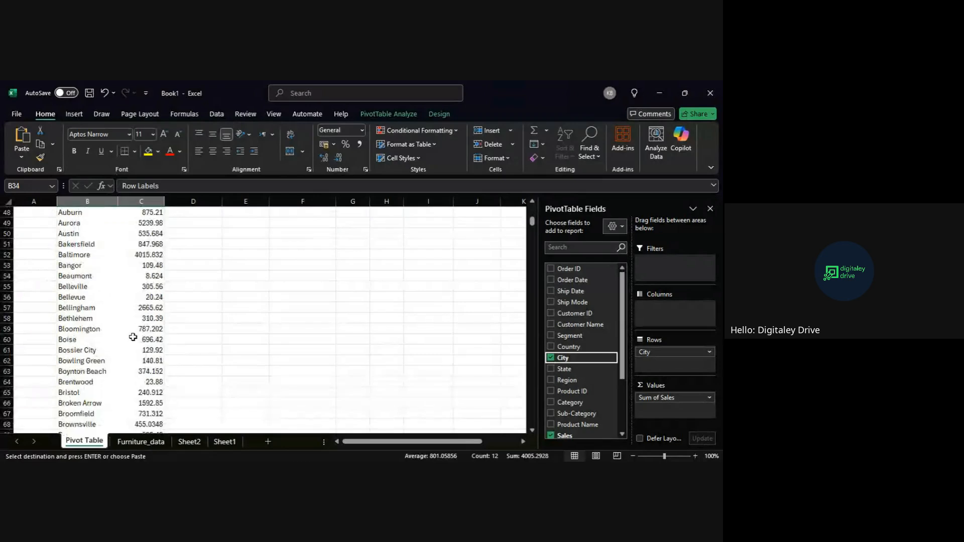
pyautogui.scroll(2, 132, 337)
# Step: Filter the city PivotTable at B34 to the top 10 cities by Sum of Sales
pyautogui.click(194, 319)
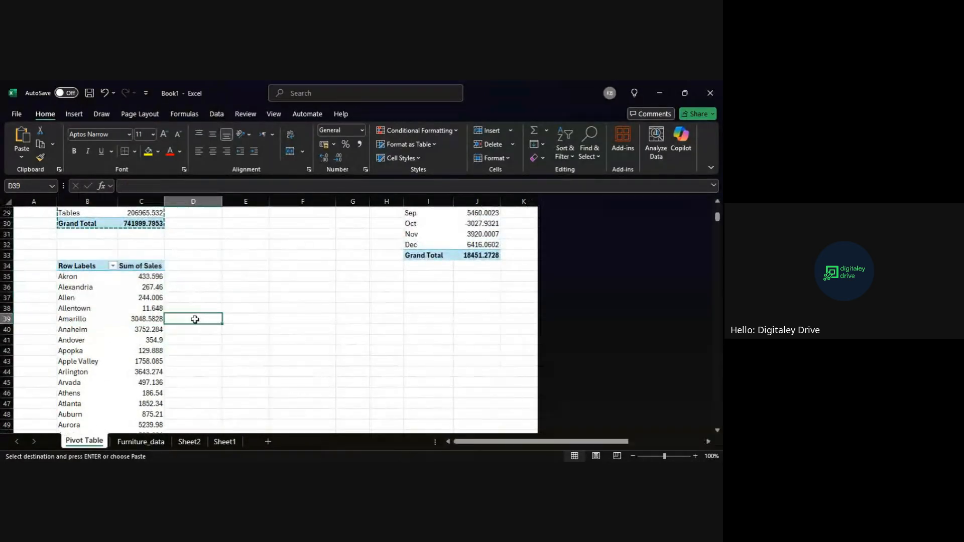
pyautogui.click(107, 310)
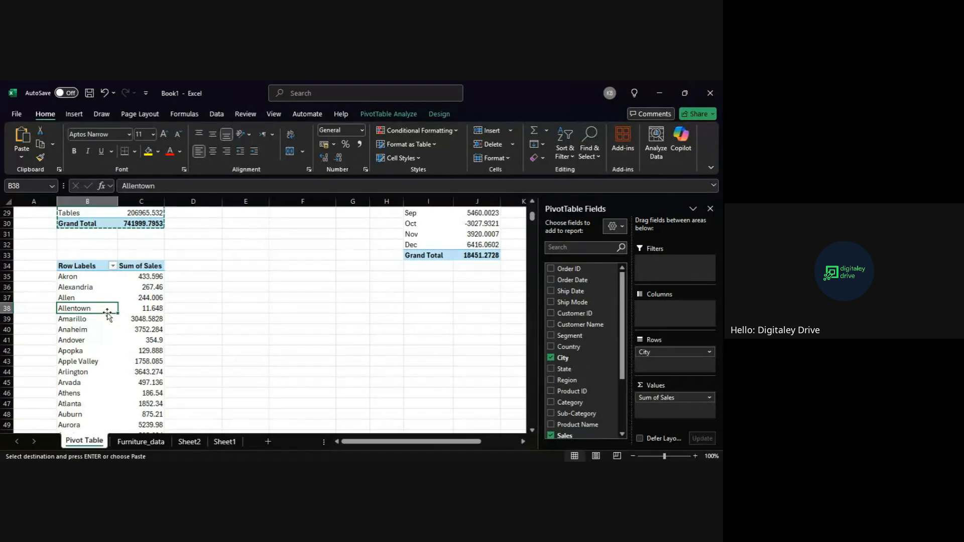
pyautogui.scroll(-1, 108, 313)
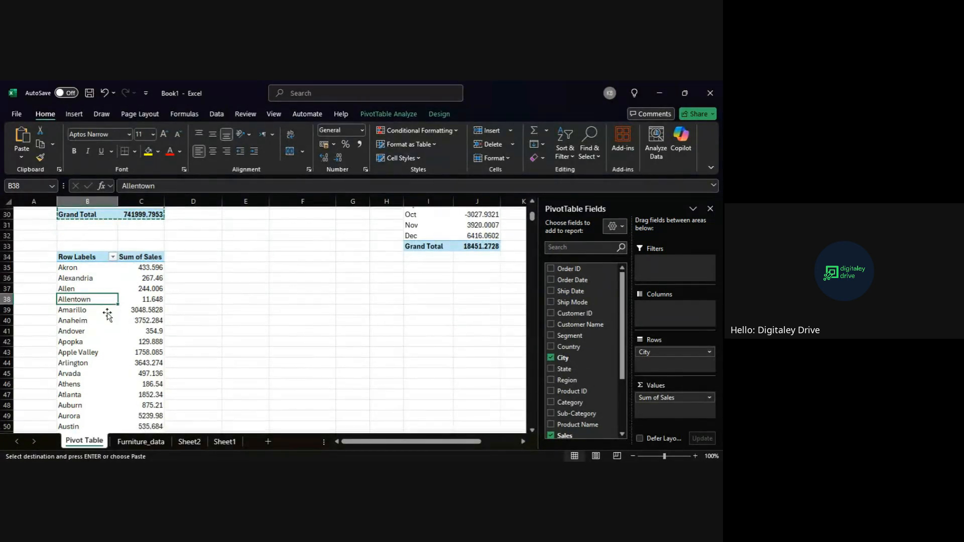
pyautogui.scroll(1, 107, 313)
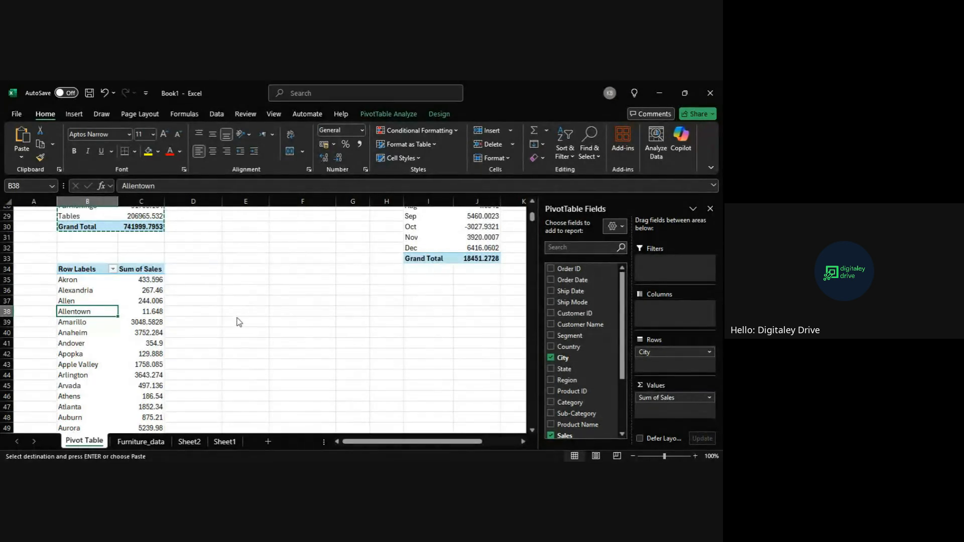
pyautogui.click(323, 453)
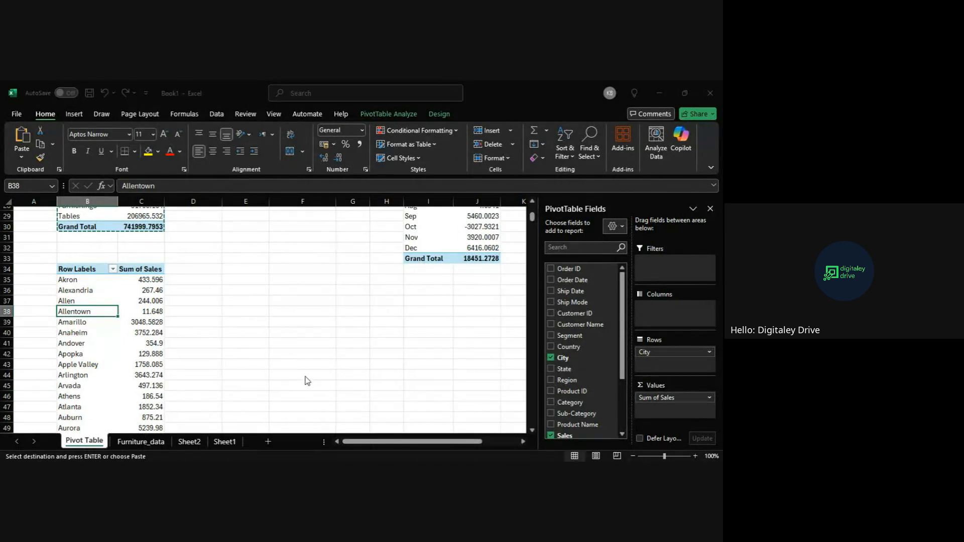
pyautogui.click(380, 296)
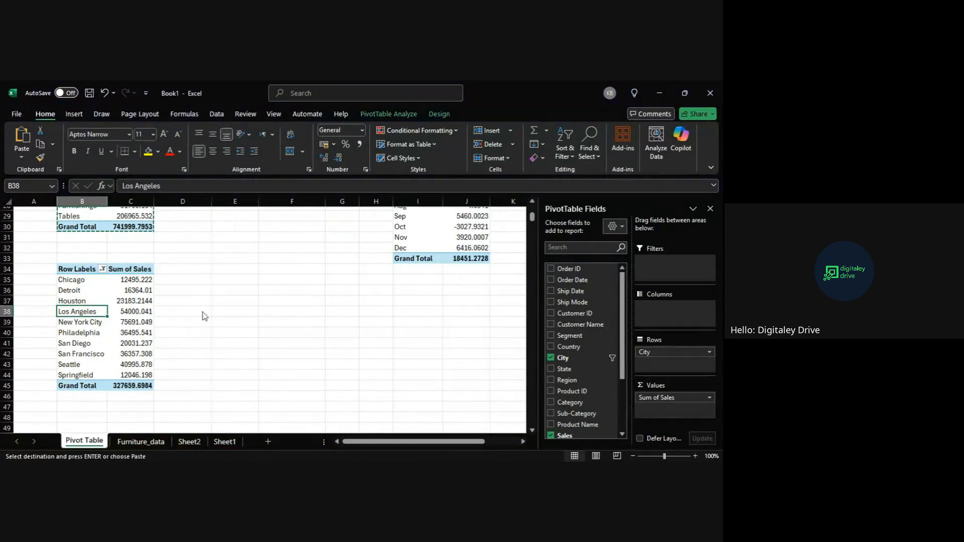
# Step: Change the top-values filter of the city PivotTable at B34 to the top 6 cities by Sum of Sales
pyautogui.click(318, 455)
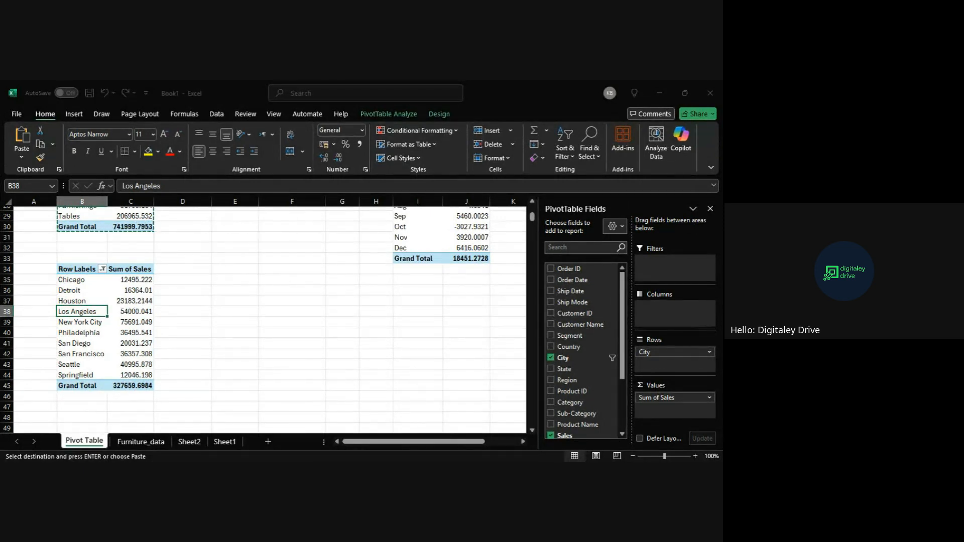
pyautogui.click(367, 299)
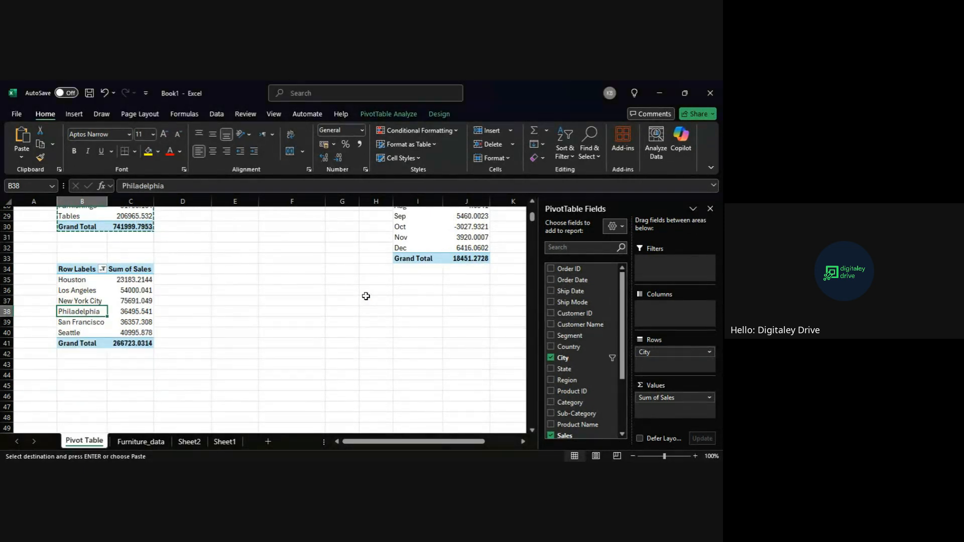
pyautogui.click(131, 291)
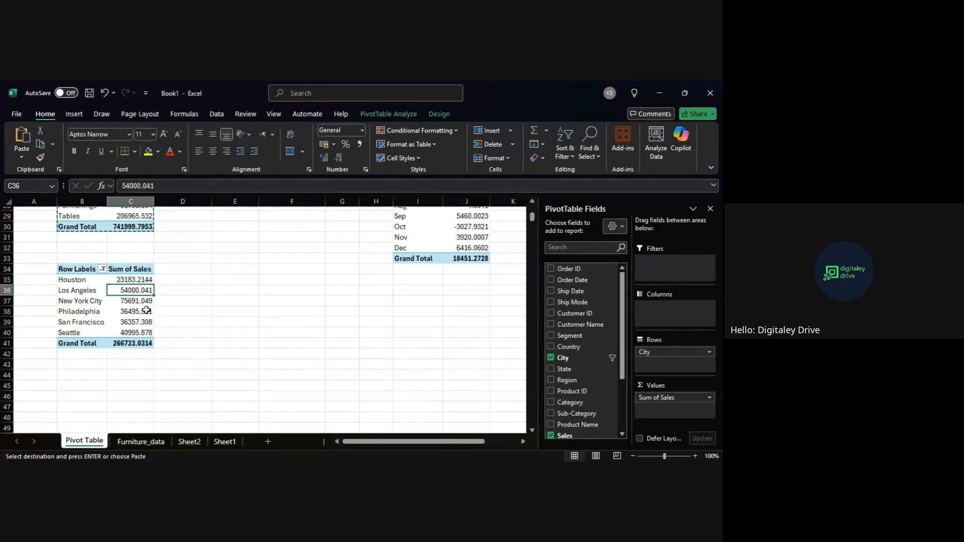
# Step: Look over the YoY comparison, the monthly profit trend and the sub-category and city sales PivotTables
pyautogui.scroll(4, 151, 319)
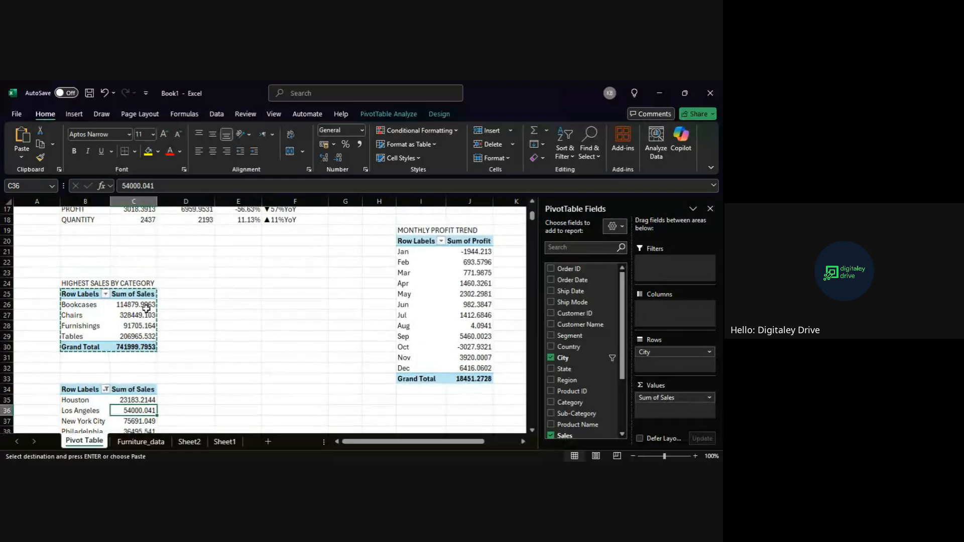
pyautogui.scroll(-1, 144, 308)
pyautogui.scroll(-1, 143, 307)
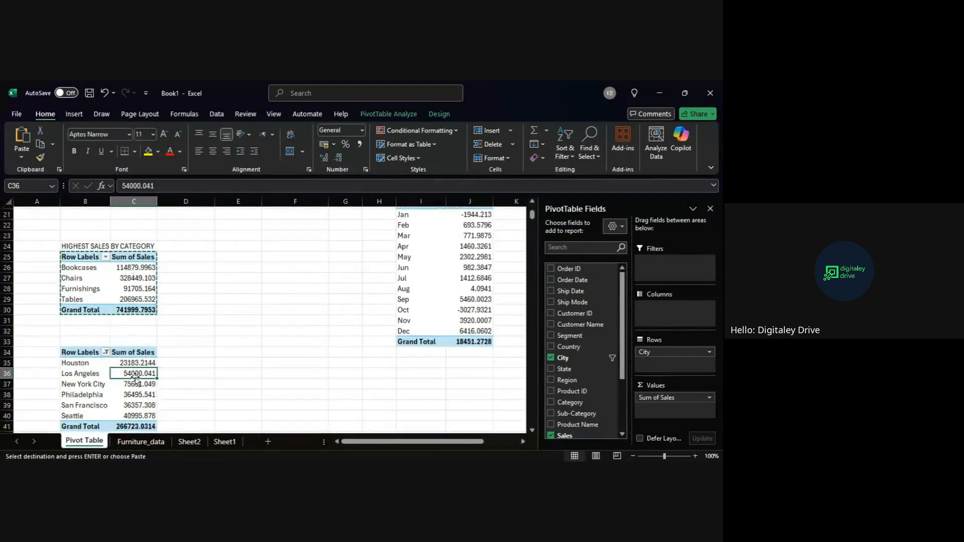
pyautogui.hscroll(1, 136, 379)
pyautogui.scroll(5, 232, 264)
pyautogui.scroll(-2, 232, 265)
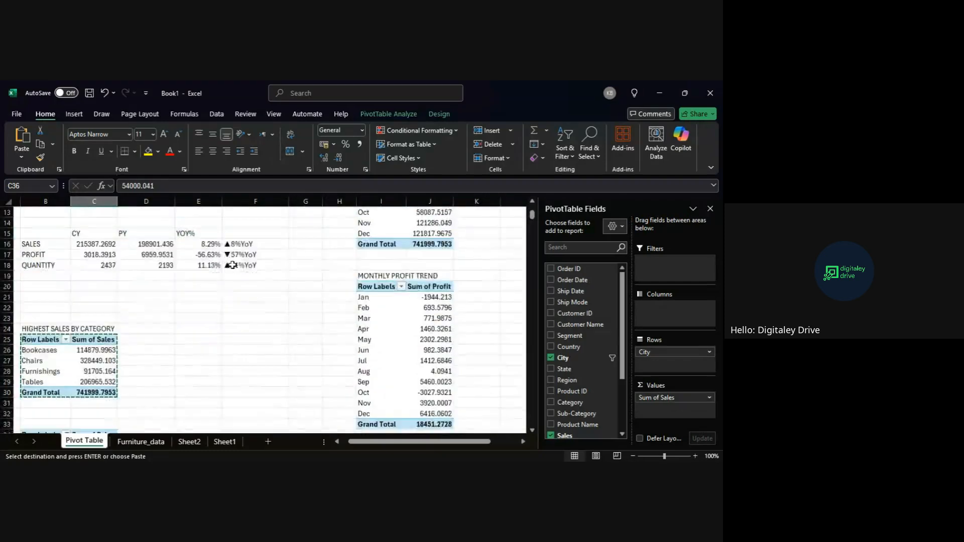
pyautogui.scroll(-4, 233, 265)
pyautogui.hscroll(-1, 233, 265)
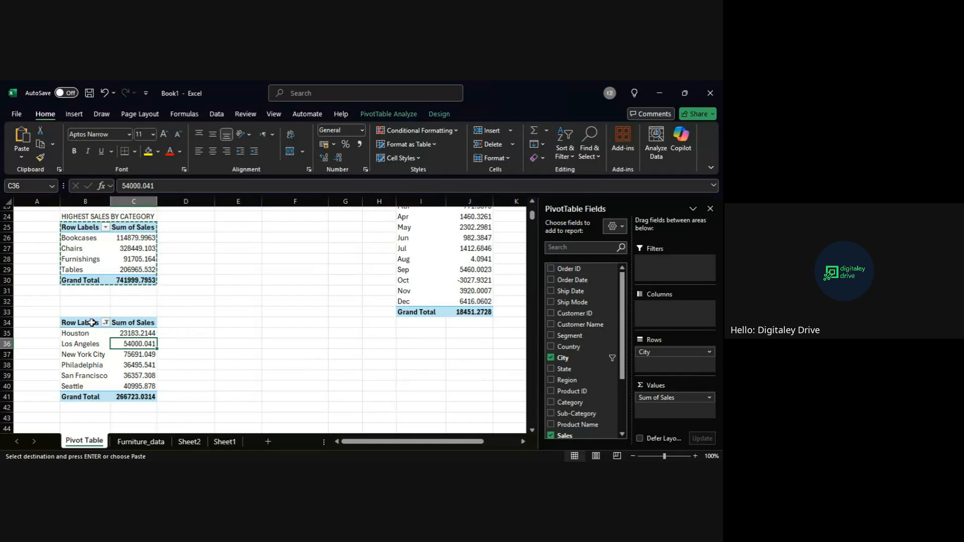
# Step: Copy the city sales PivotTable in B34:C42 and paste it at E38
pyautogui.moveTo(92, 323); pyautogui.dragTo(133, 405)
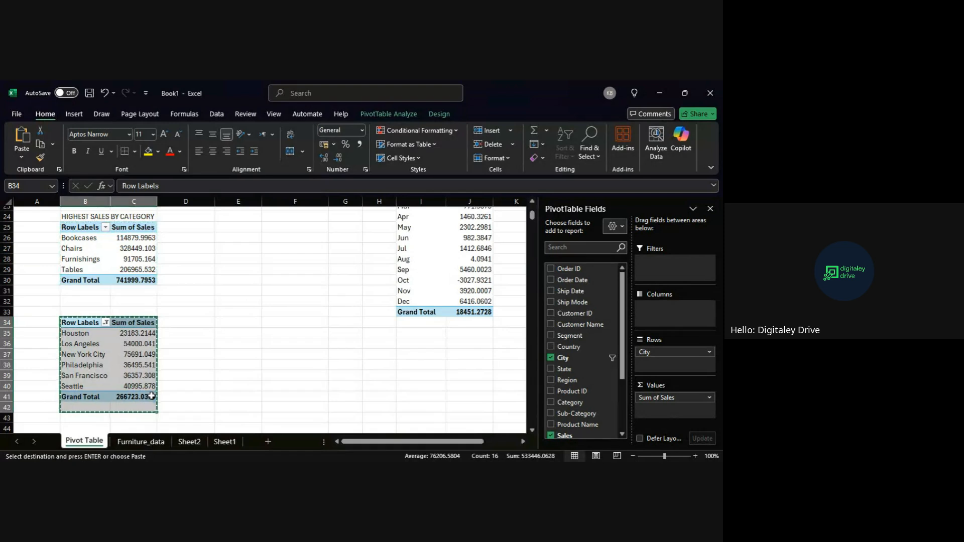
pyautogui.scroll(-2, 152, 396)
pyautogui.click(282, 303)
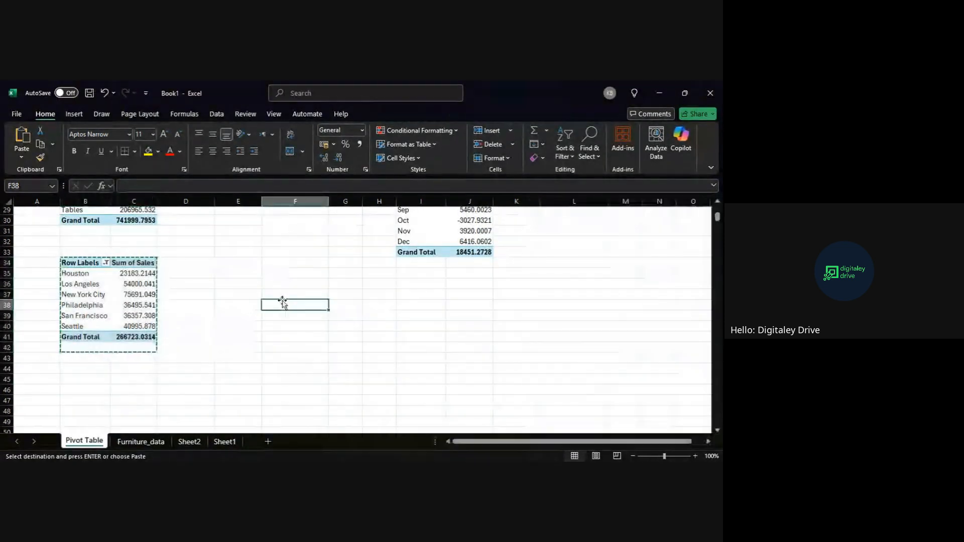
pyautogui.click(252, 304)
pyautogui.hotkey('ctrl', 'v')
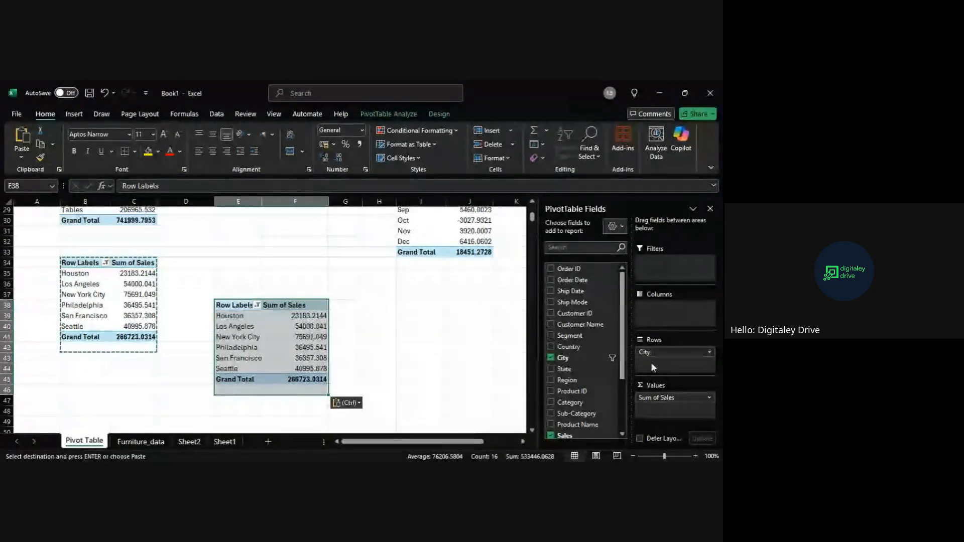
# Step: Remove City from the rows of the PivotTable at E38 and look through its remaining available fields
pyautogui.moveTo(652, 351); pyautogui.dragTo(605, 354)
pyautogui.scroll(-3, 578, 381)
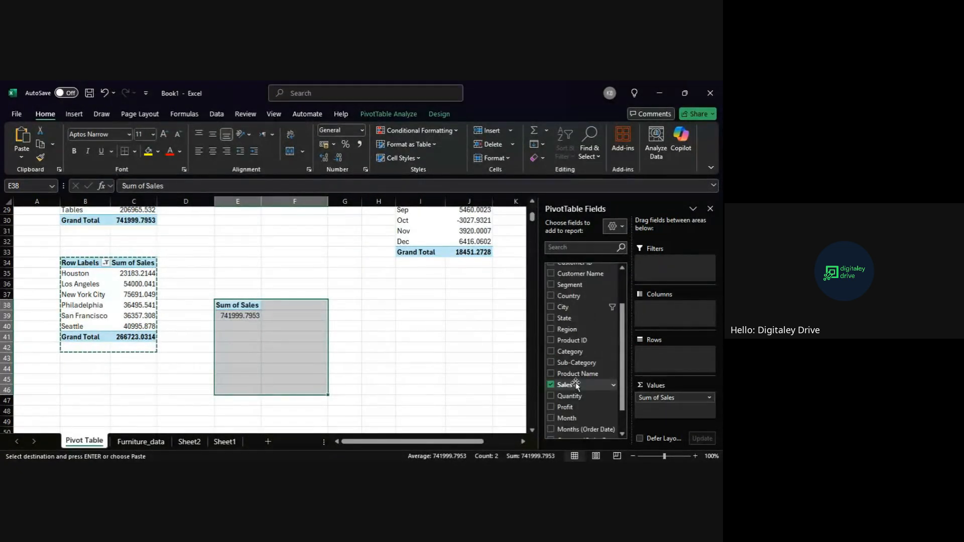
pyautogui.scroll(1, 581, 380)
pyautogui.scroll(1, 581, 379)
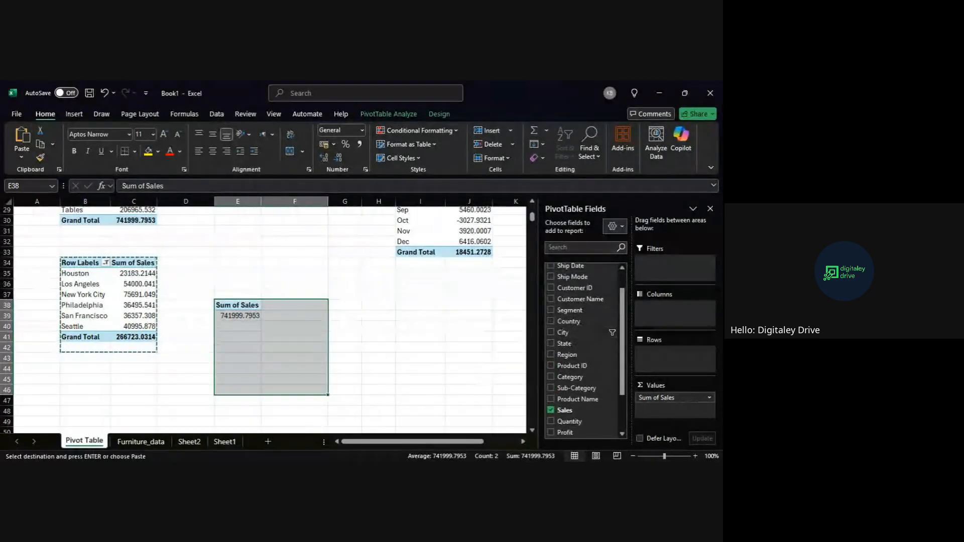
# Step: Check the column headers on the Furniture_data sheet for another field to summarise, and return to the Pivot Table sheet
pyautogui.click(143, 442)
pyautogui.hscroll(2, 388, 274)
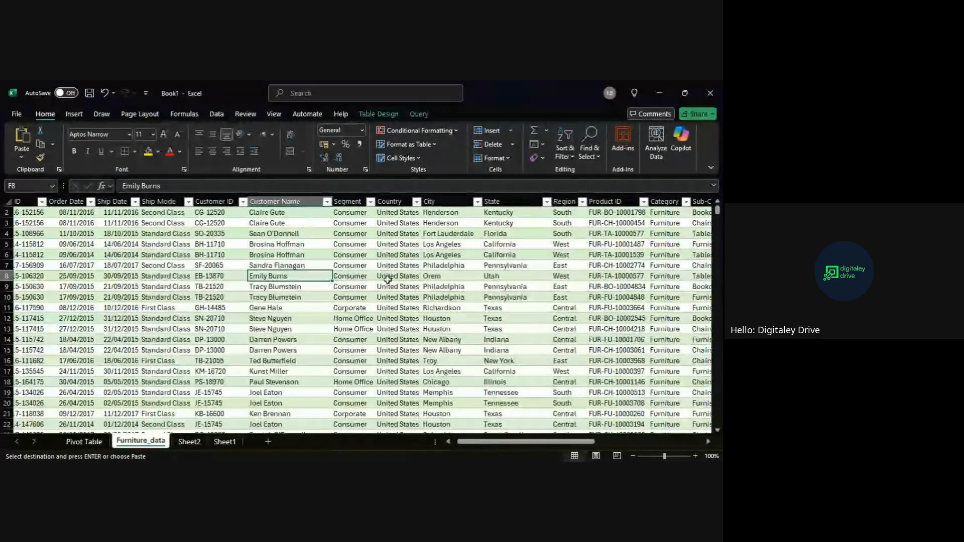
pyautogui.scroll(-1, 392, 301)
pyautogui.scroll(1, 394, 310)
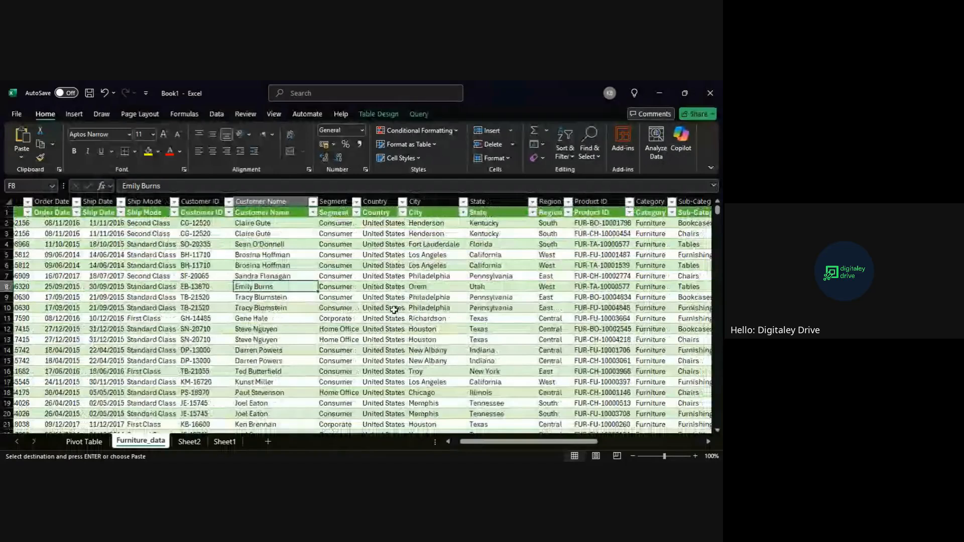
pyautogui.click(83, 442)
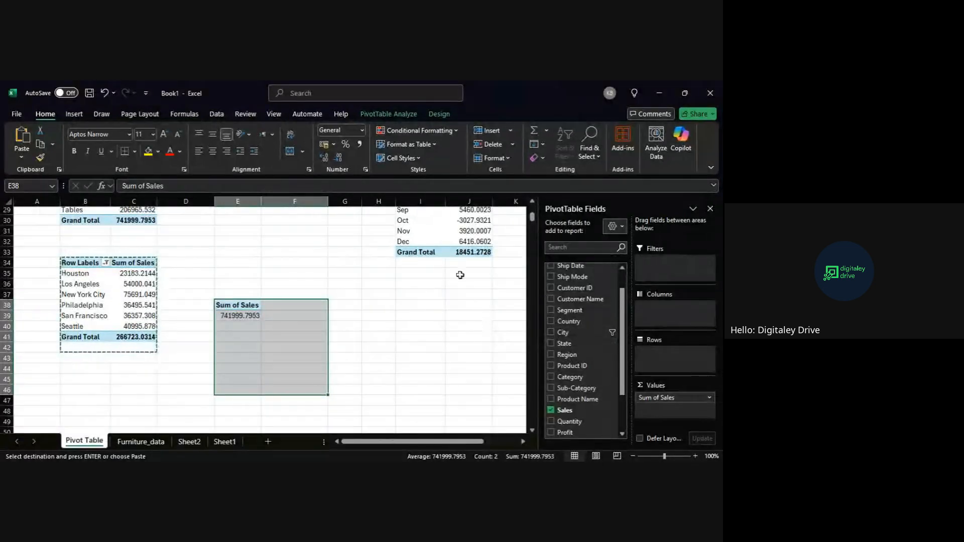
# Step: Review the existing yearly, YoY and monthly summaries, and select the sales value of the PivotTable at E39
pyautogui.scroll(1, 459, 276)
pyautogui.scroll(3, 459, 276)
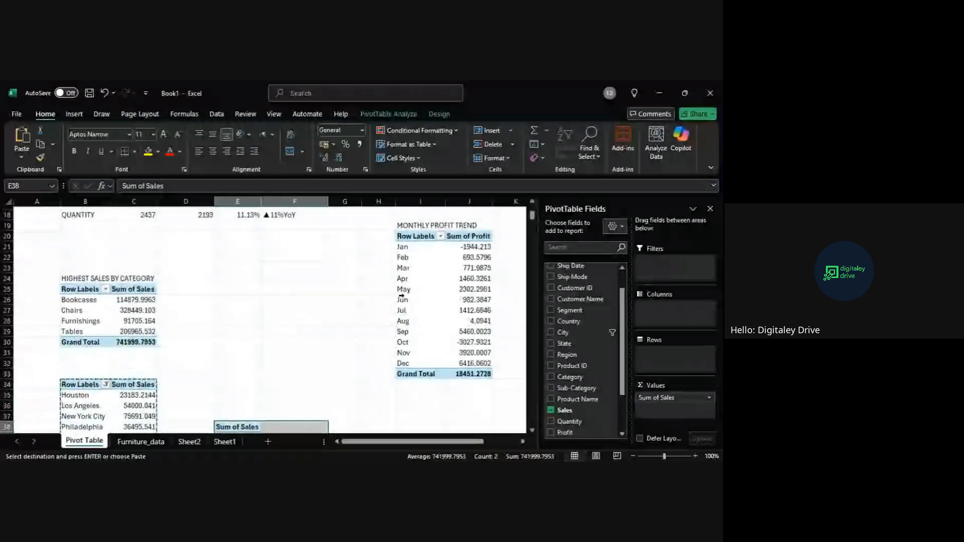
pyautogui.scroll(5, 401, 295)
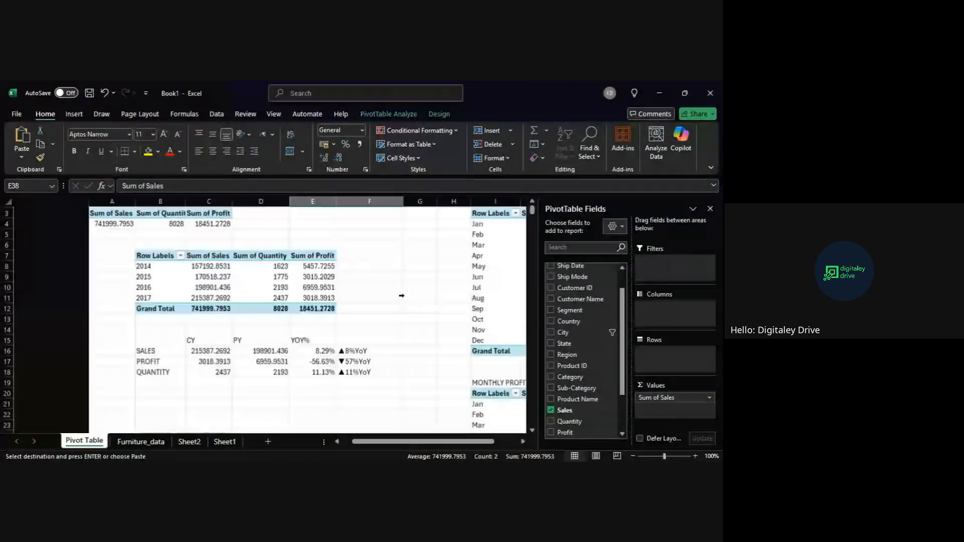
pyautogui.scroll(-3, 402, 297)
pyautogui.scroll(-4, 258, 365)
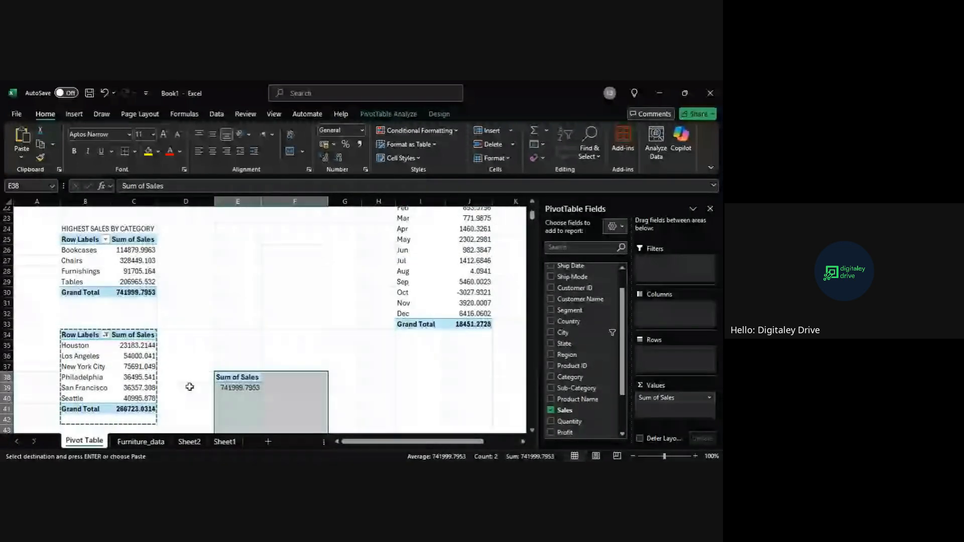
pyautogui.click(251, 388)
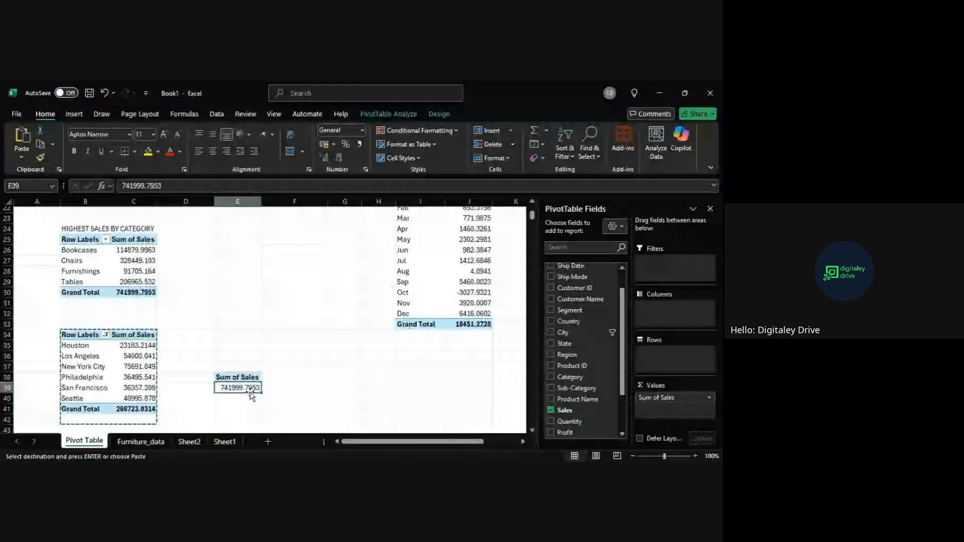
# Step: Add State to the rows of the PivotTable at E38 to break sales down by state
pyautogui.click(106, 358)
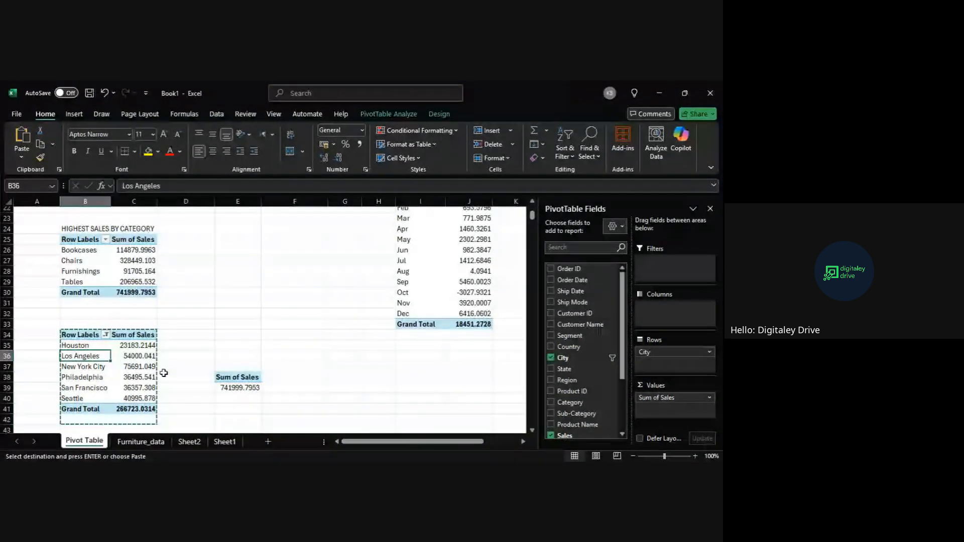
pyautogui.click(238, 388)
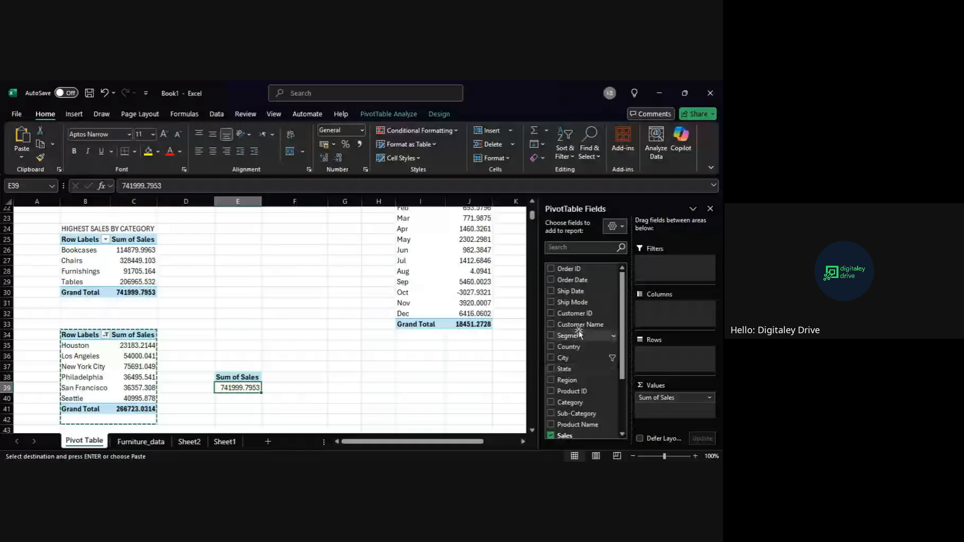
pyautogui.moveTo(576, 380); pyautogui.dragTo(656, 353)
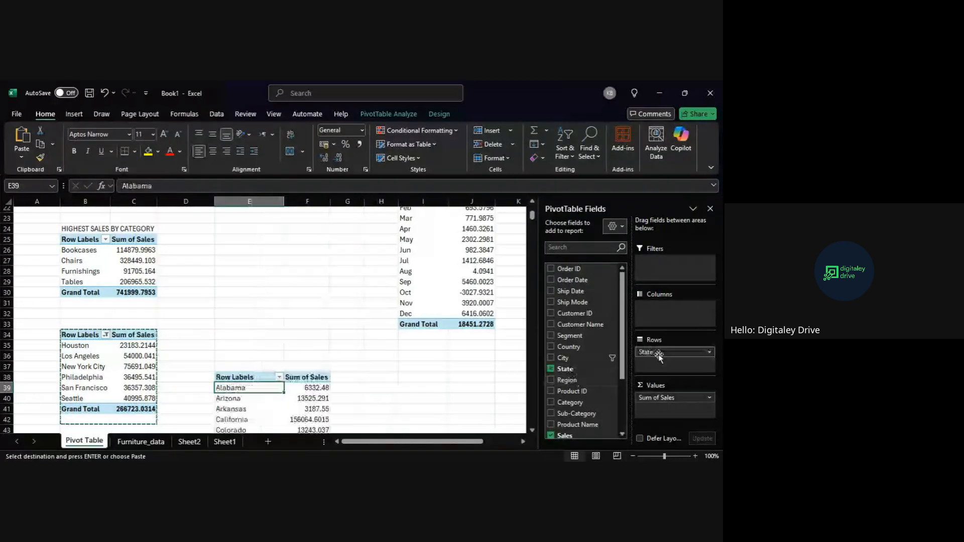
# Step: Look through the state sales list and compare it with the existing yearly, YoY, monthly, category and city summaries
pyautogui.scroll(-4, 367, 371)
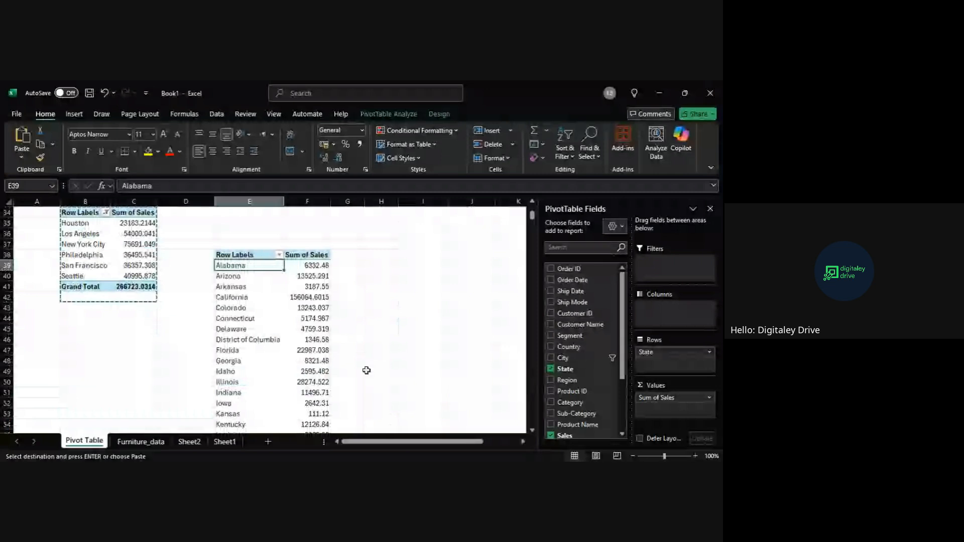
pyautogui.scroll(-20, 252, 361)
pyautogui.scroll(15, 251, 361)
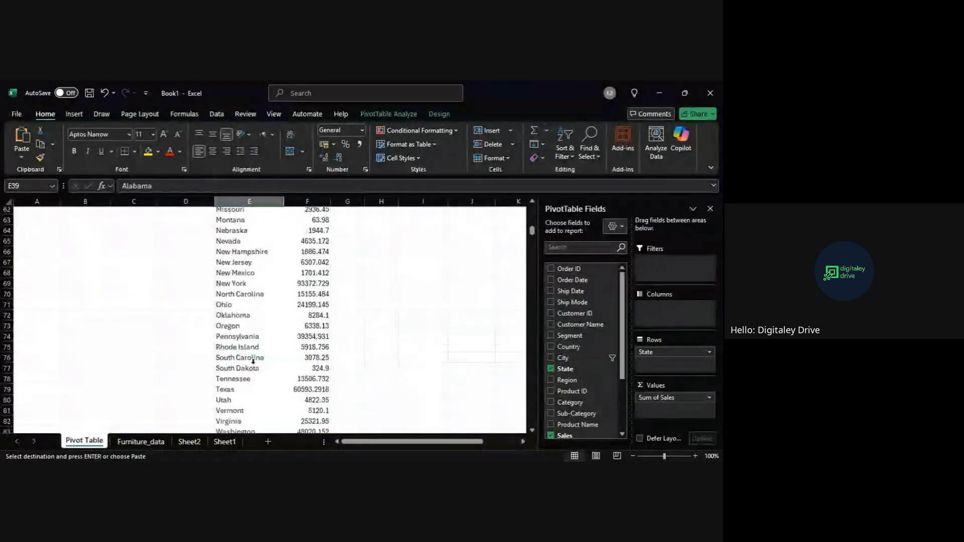
pyautogui.scroll(9, 253, 362)
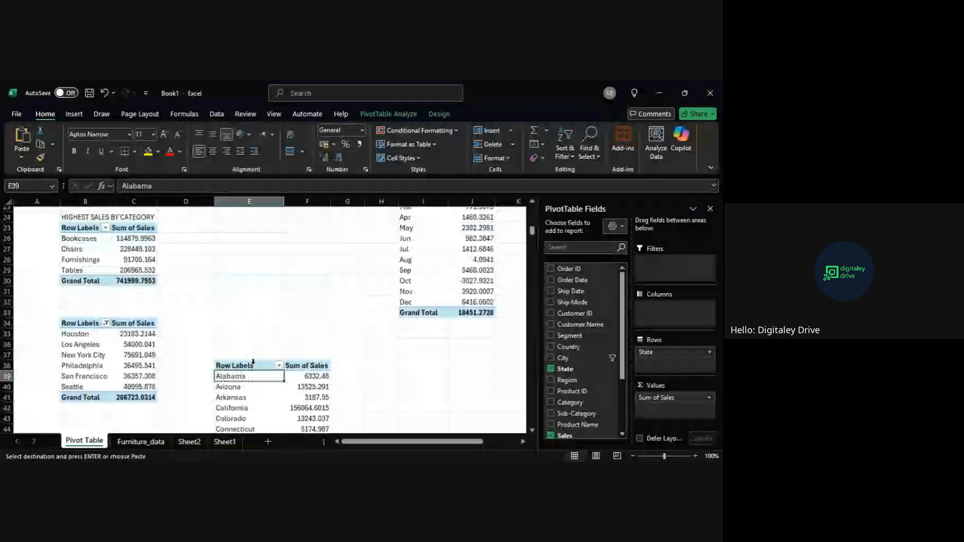
pyautogui.scroll(6, 253, 362)
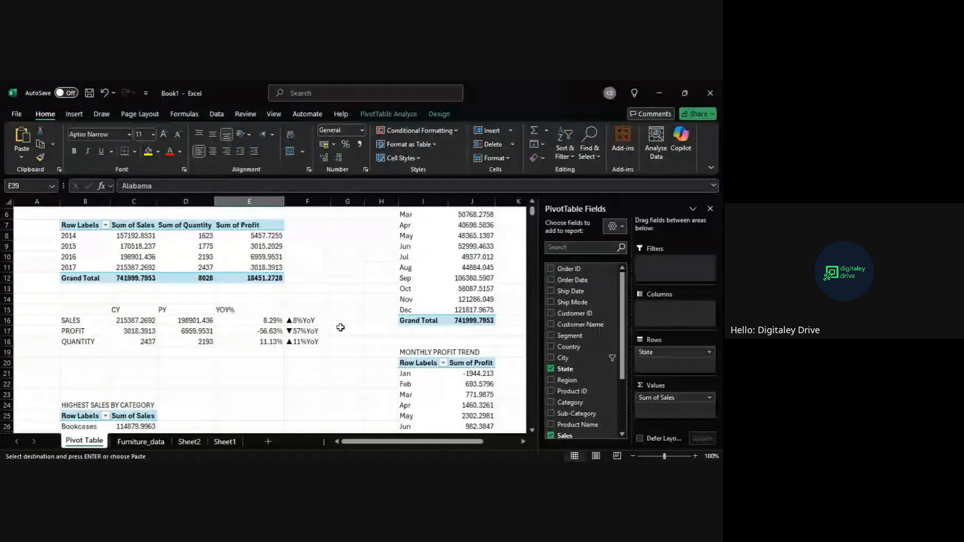
pyautogui.scroll(-7, 356, 328)
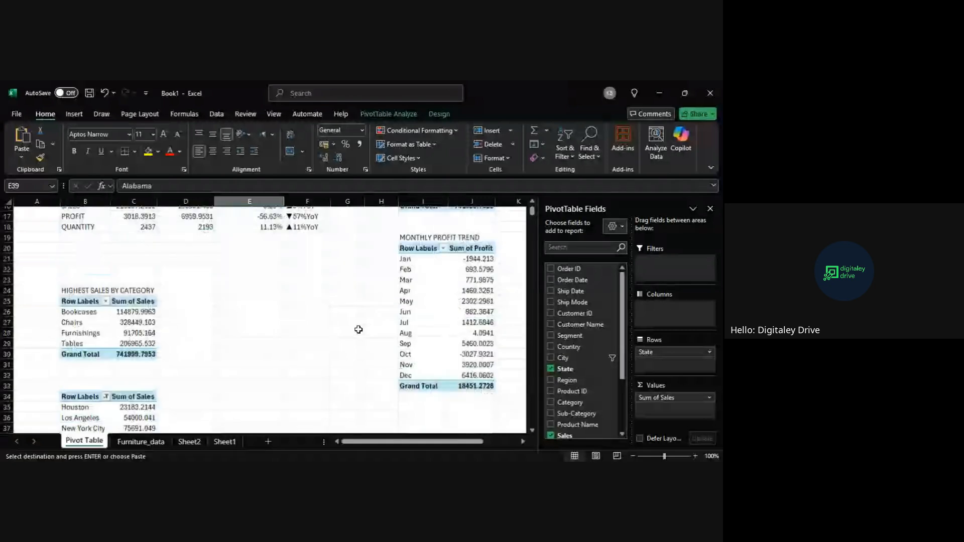
pyautogui.scroll(-2, 359, 330)
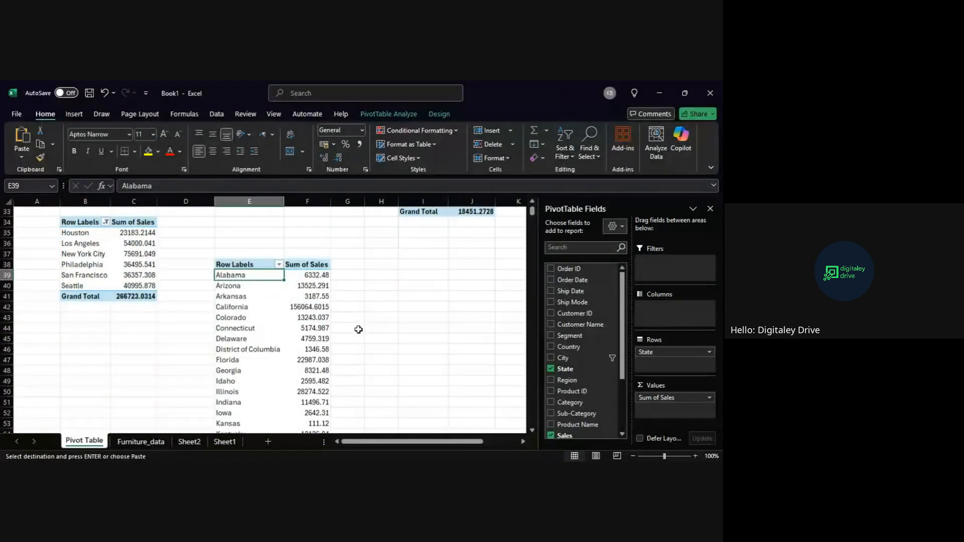
pyautogui.scroll(7, 358, 330)
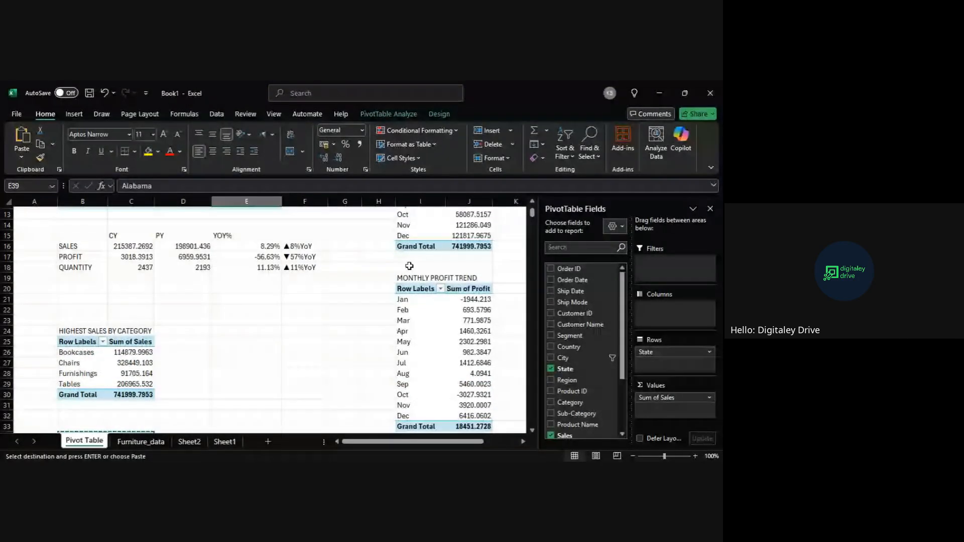
pyautogui.scroll(-7, 410, 266)
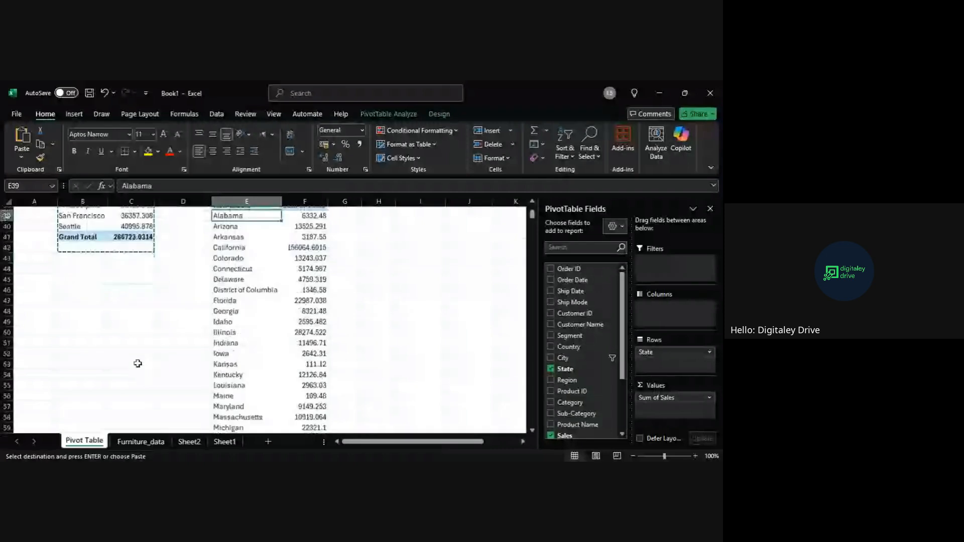
pyautogui.scroll(1, 241, 323)
pyautogui.scroll(-1, 241, 323)
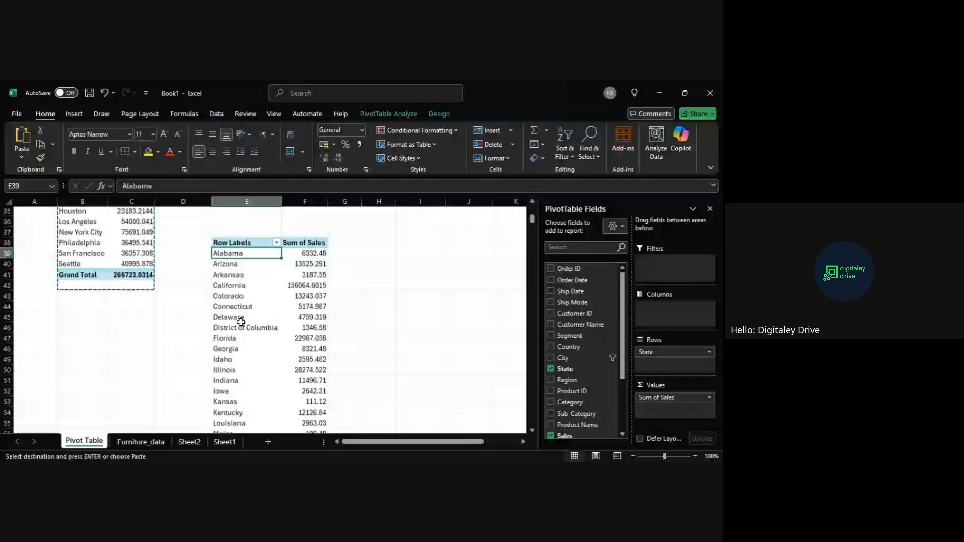
# Step: Paste the copied city PivotTable at B47 and rebuild it with Ship Mode as rows and the count of Ship Mode as values
pyautogui.scroll(-1, 241, 323)
pyautogui.click(83, 297)
pyautogui.hotkey('ctrl', 'v')
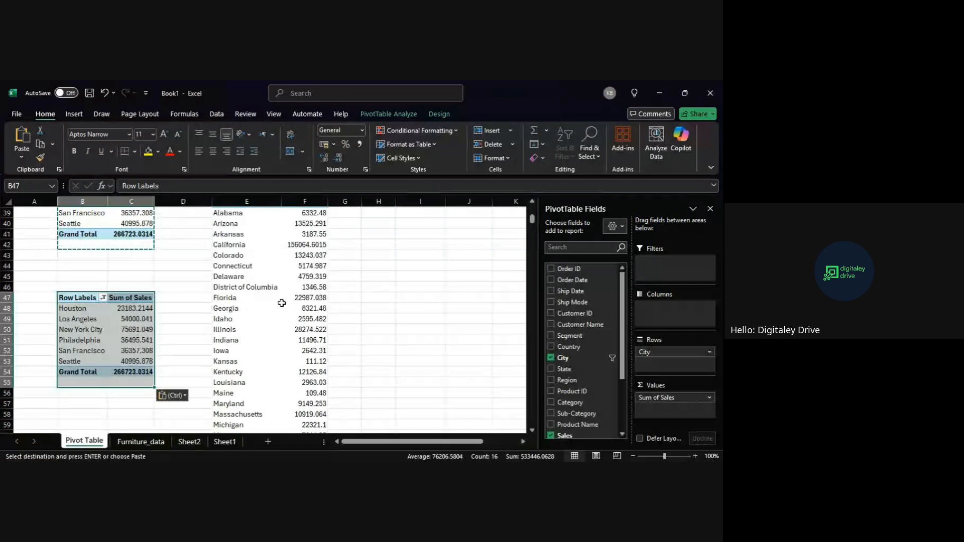
pyautogui.moveTo(653, 352)
pyautogui.mouseDown()
pyautogui.moveTo(595, 328)
pyautogui.moveTo(602, 314)
pyautogui.moveTo(669, 354)
pyautogui.mouseUp()
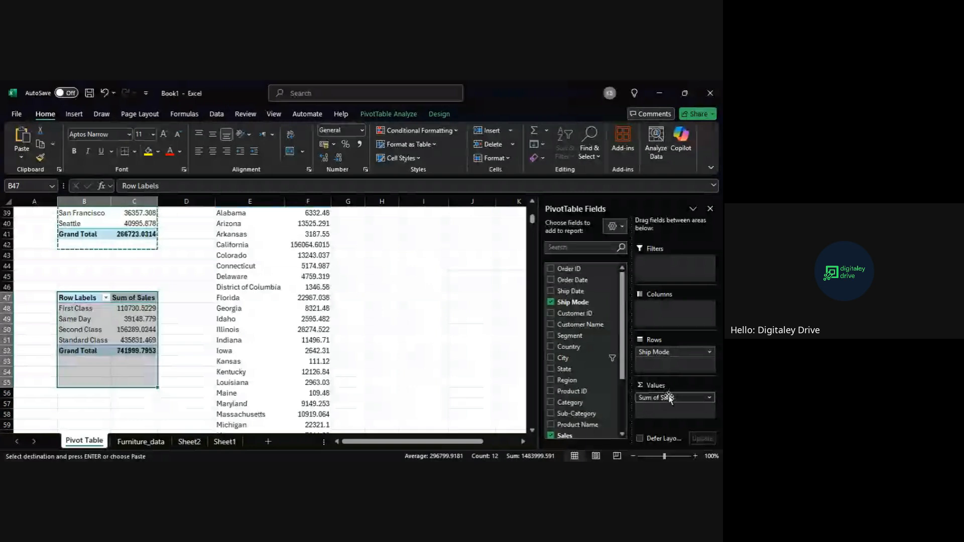
pyautogui.moveTo(669, 398)
pyautogui.mouseDown()
pyautogui.moveTo(605, 301)
pyautogui.moveTo(663, 397)
pyautogui.mouseUp()
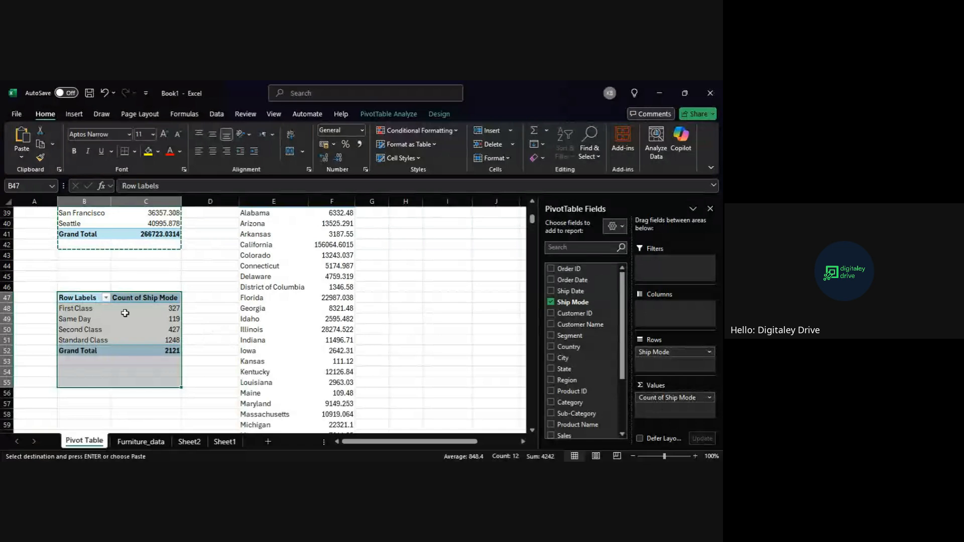
# Step: Go through the ship mode row labels in the PivotTable at B47
pyautogui.click(93, 309)
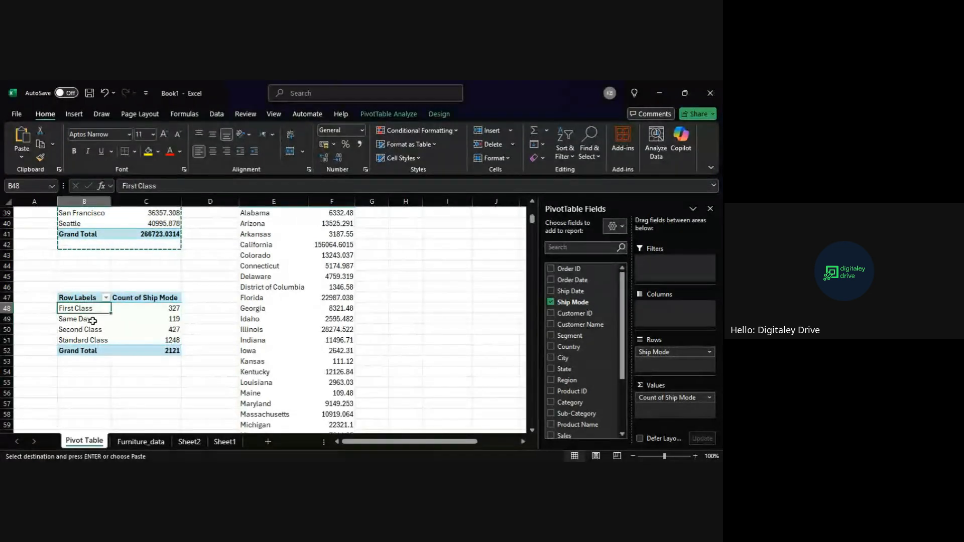
pyautogui.press('Down')
pyautogui.press('Down')
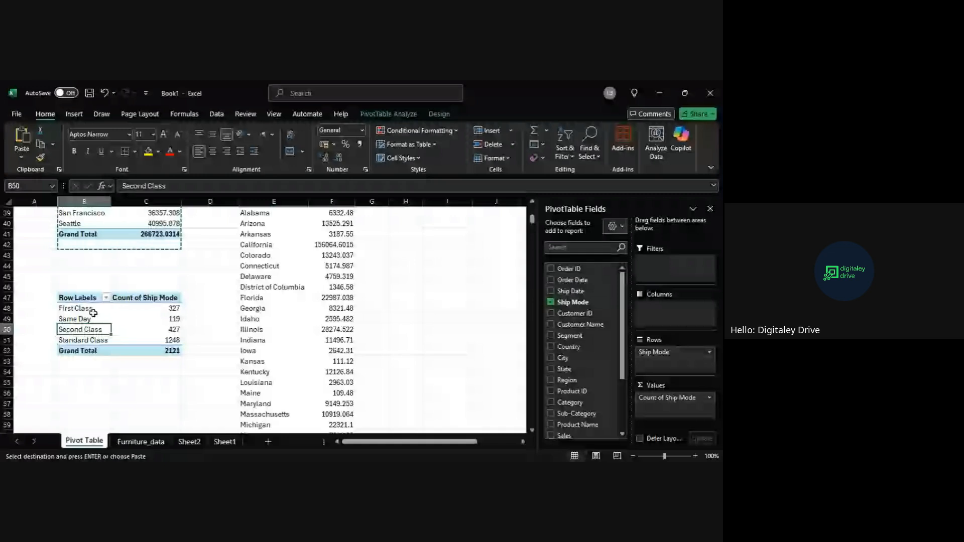
pyautogui.click(93, 319)
pyautogui.press('Down')
pyautogui.press('Down')
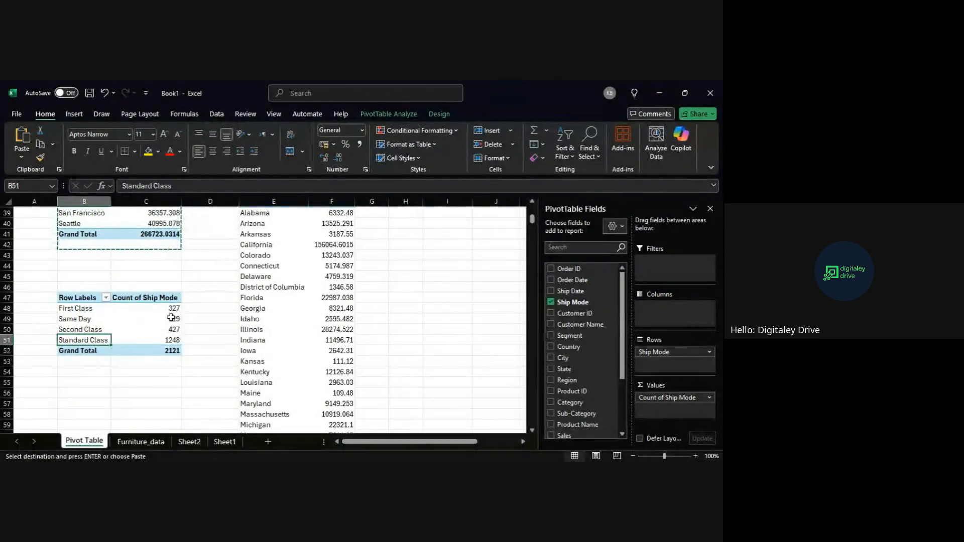
# Step: Show the Ship Mode counts as percentages of the total and format C48:C52 with no decimal places
pyautogui.click(177, 308)
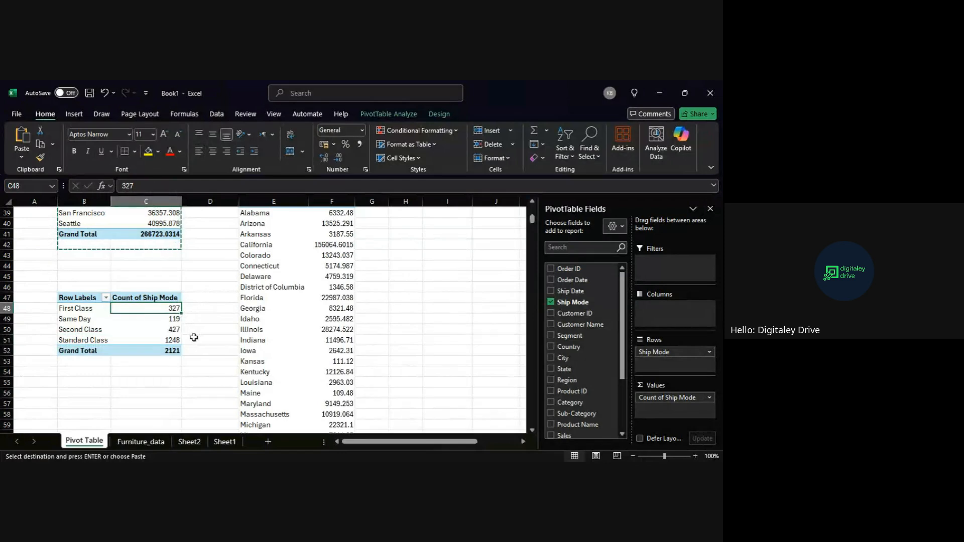
pyautogui.click(171, 340)
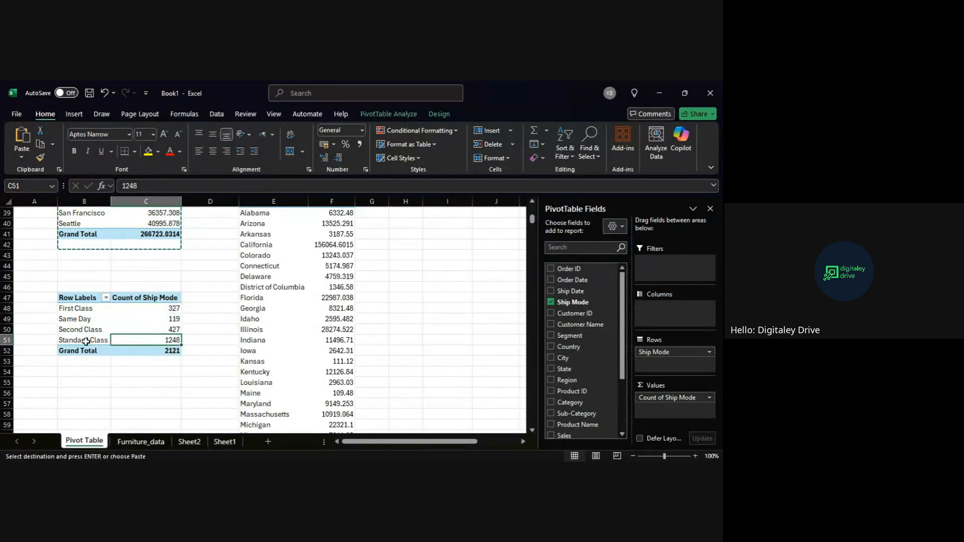
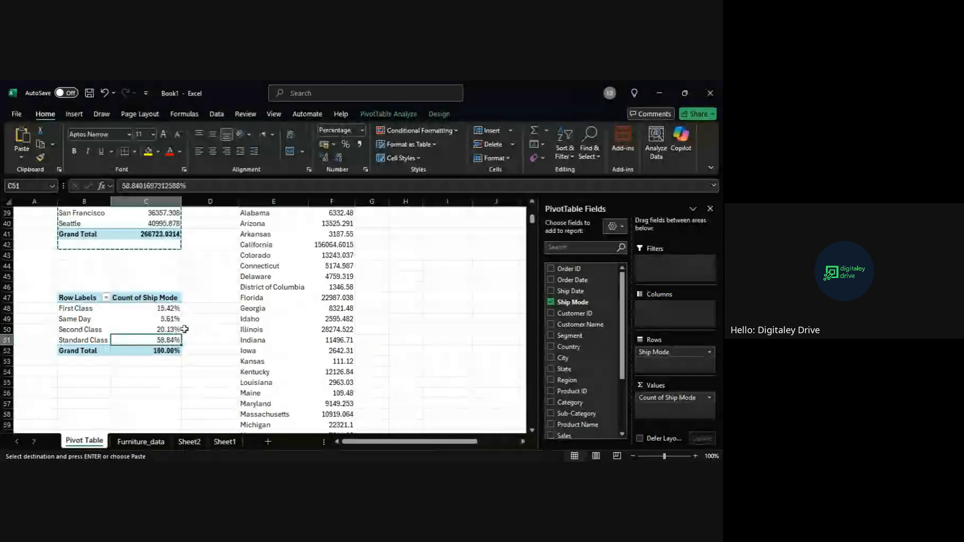
pyautogui.moveTo(161, 308); pyautogui.dragTo(169, 352)
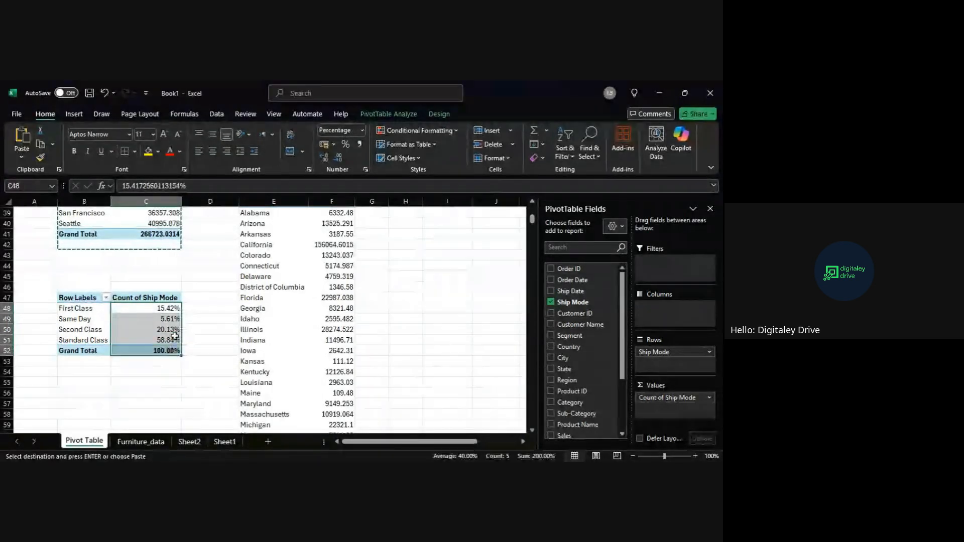
pyautogui.click(339, 159)
pyautogui.click(340, 159)
pyautogui.click(231, 296)
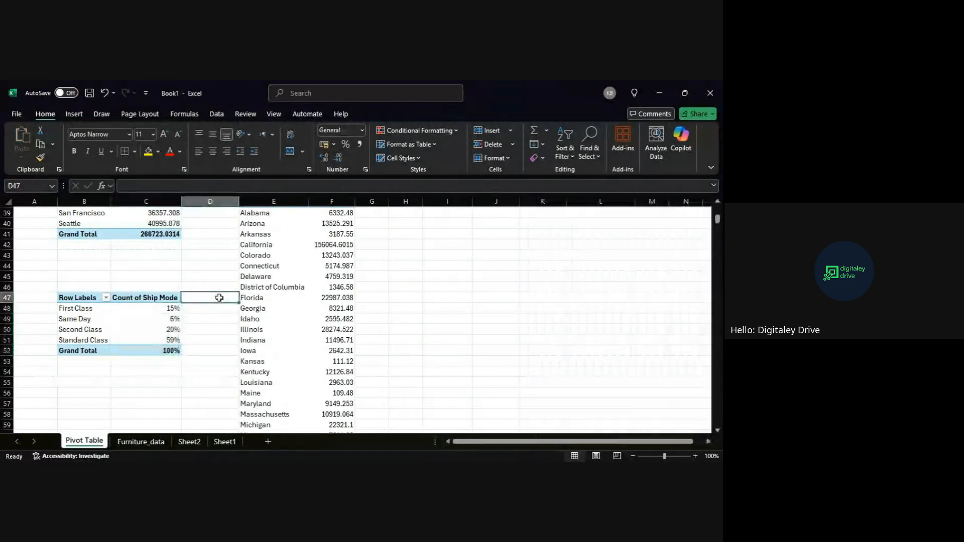
# Step: Enter the title TOP SELLING CITY in B33 above the city sales PivotTable
pyautogui.scroll(2, 296, 302)
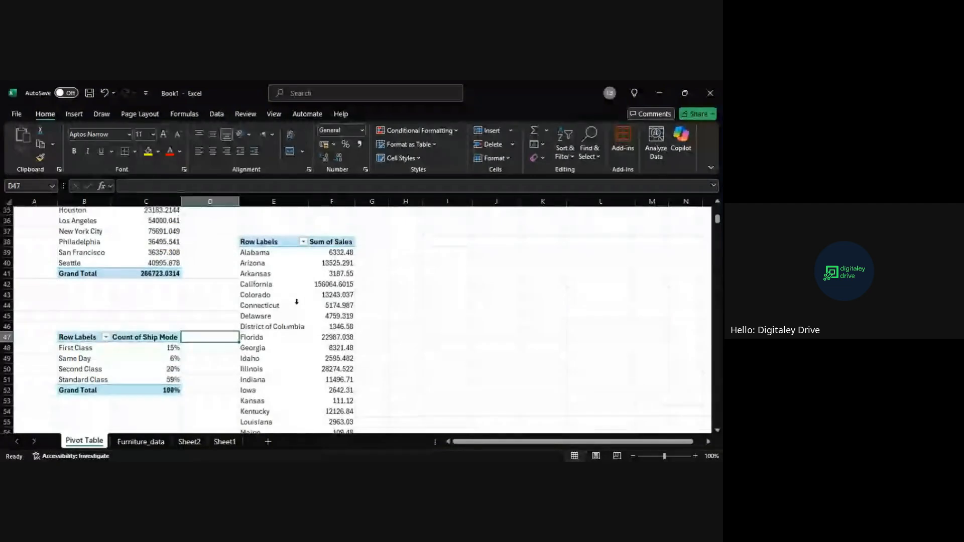
pyautogui.scroll(1, 170, 370)
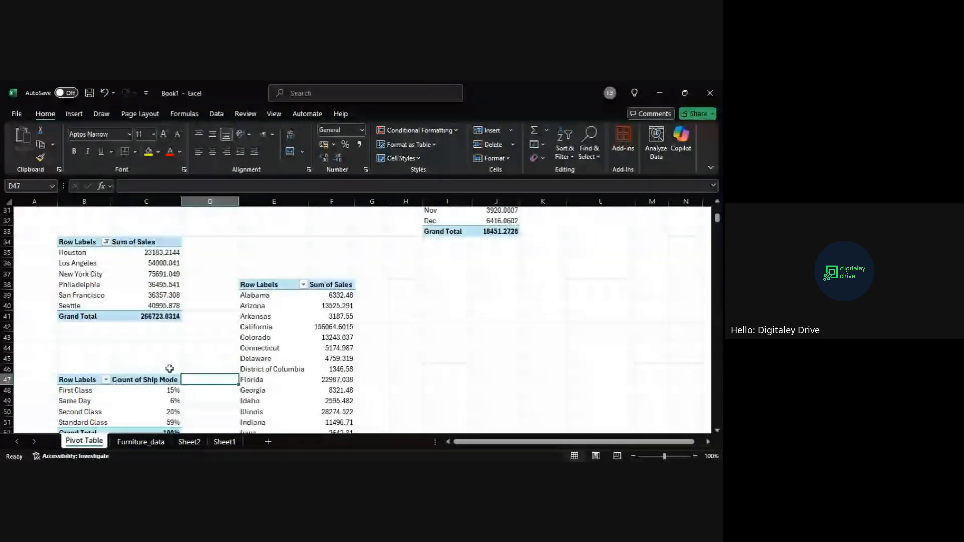
pyautogui.scroll(1, 92, 347)
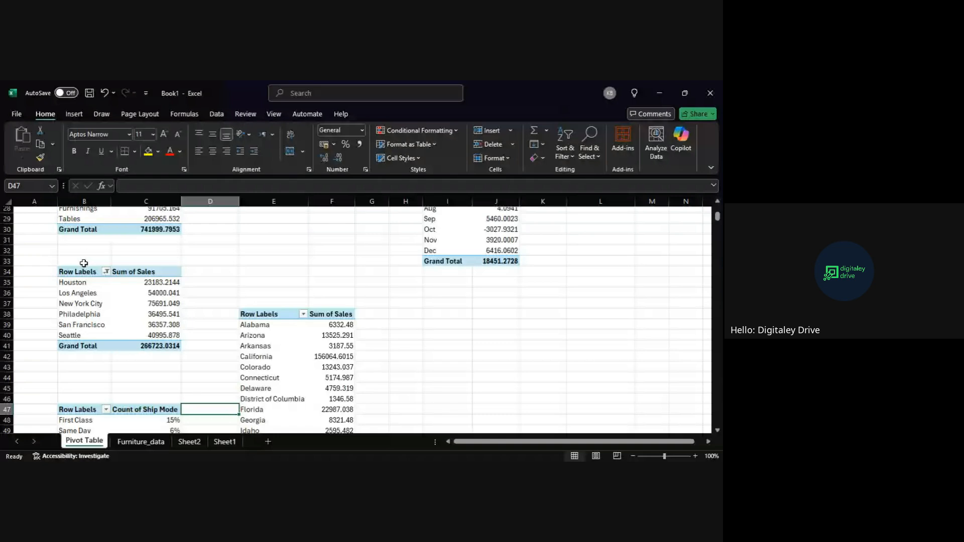
pyautogui.click(82, 261)
pyautogui.write('SAn Francisco')
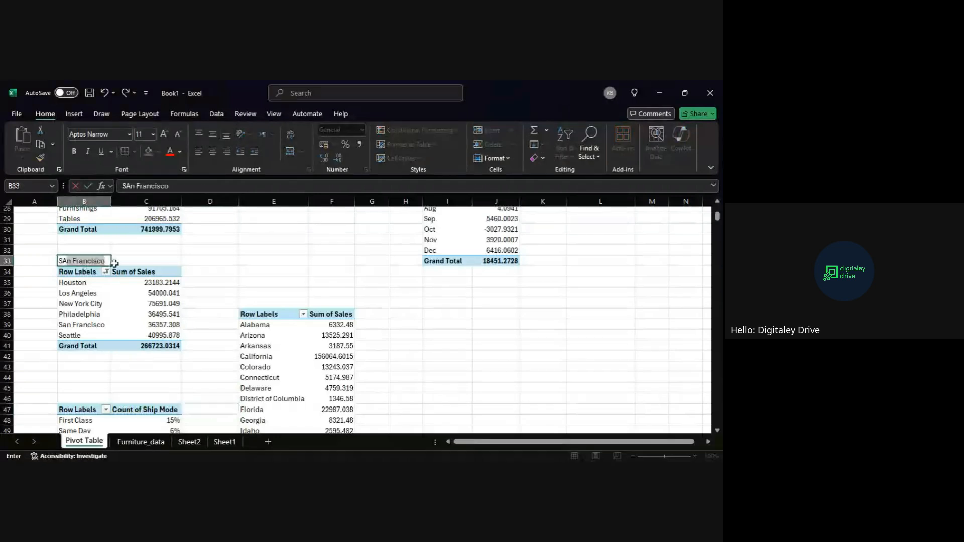
pyautogui.write('LES BY')
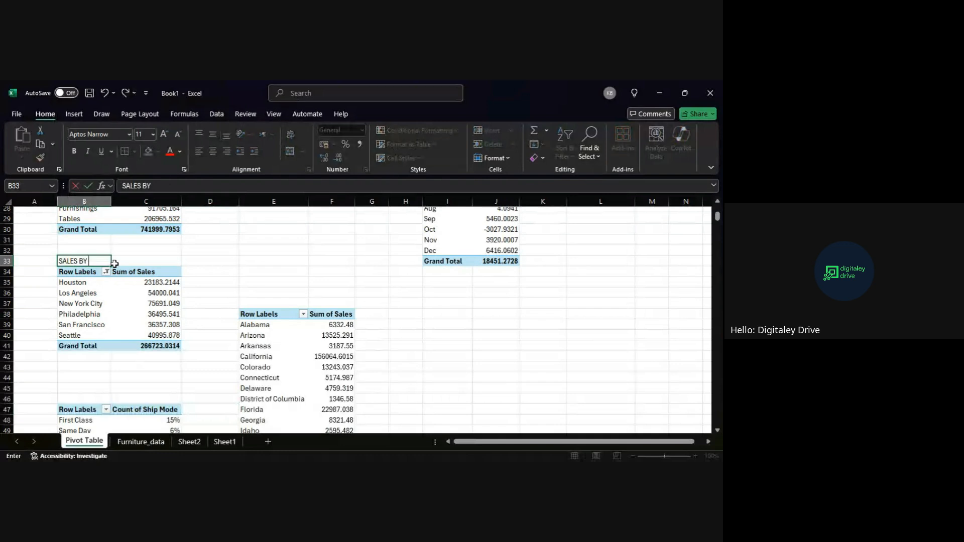
pyautogui.press('BackSpace')
pyautogui.press('BackSpace')
pyautogui.press('BackSpace')
pyautogui.press('BackSpace')
pyautogui.press('BackSpace')
pyautogui.press('BackSpace')
pyautogui.press('BackSpace')
pyautogui.press('BackSpace')
pyautogui.press('BackSpace')
pyautogui.write('TOP SELLING')
# Step: Enter the title SHIPPING MODE in B46 above the ship mode PivotTable
pyautogui.scroll(-2, 114, 264)
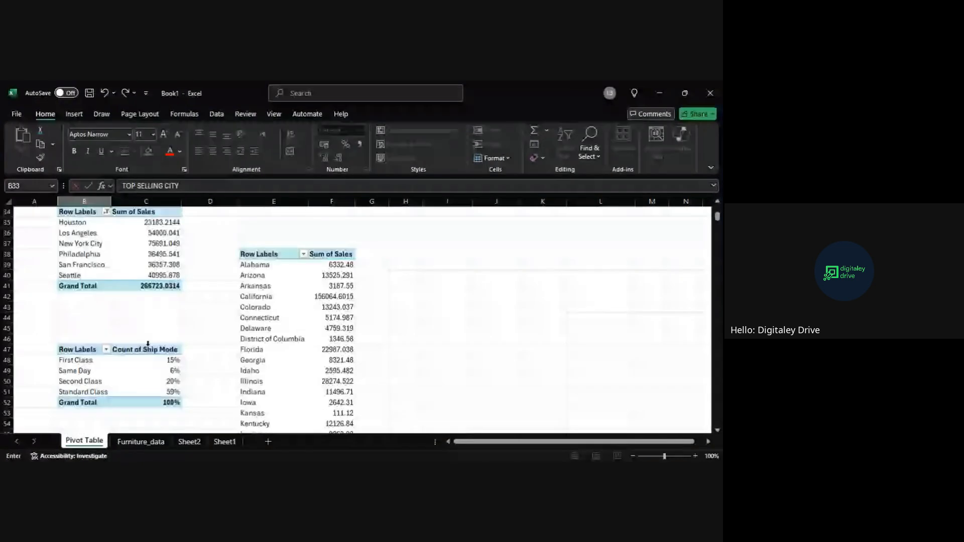
pyautogui.click(97, 341)
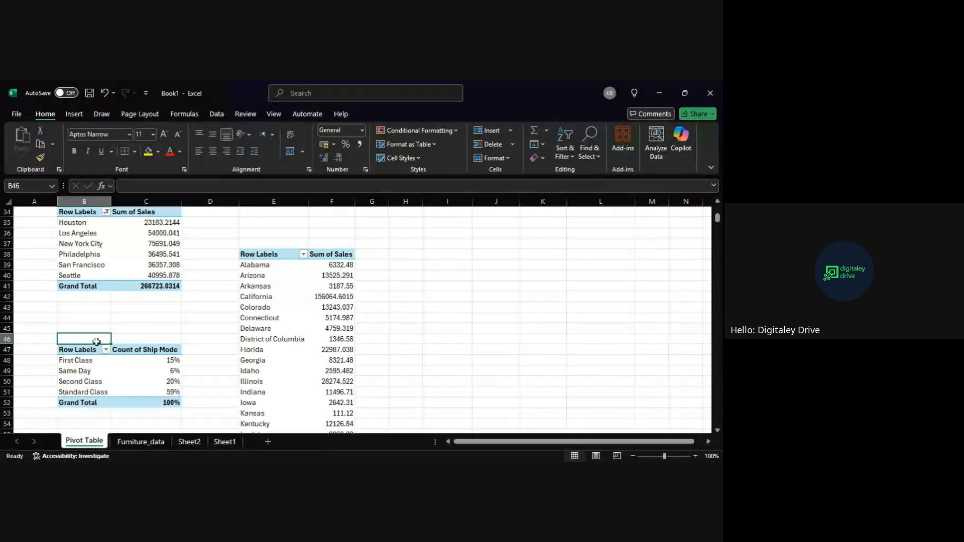
pyautogui.write('SHIPP')
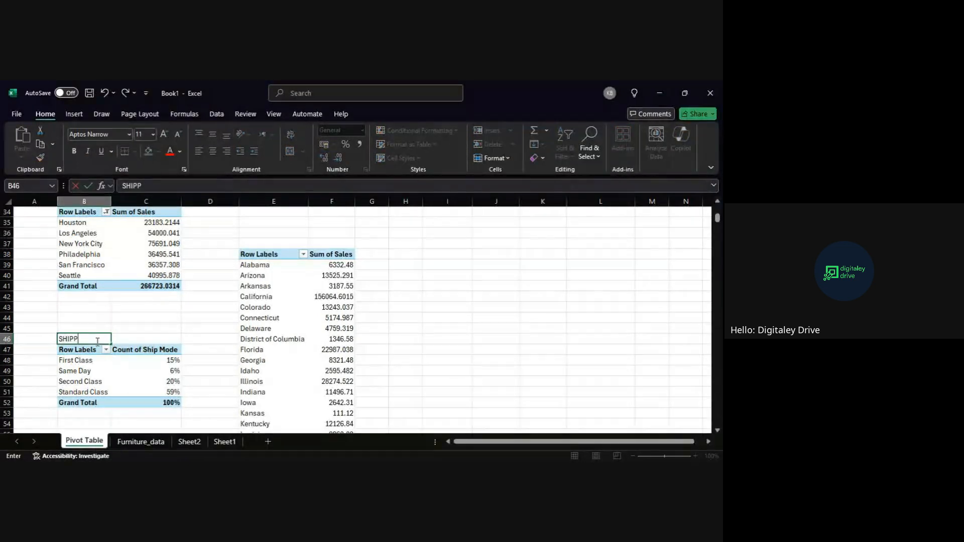
pyautogui.write('ING MODE')
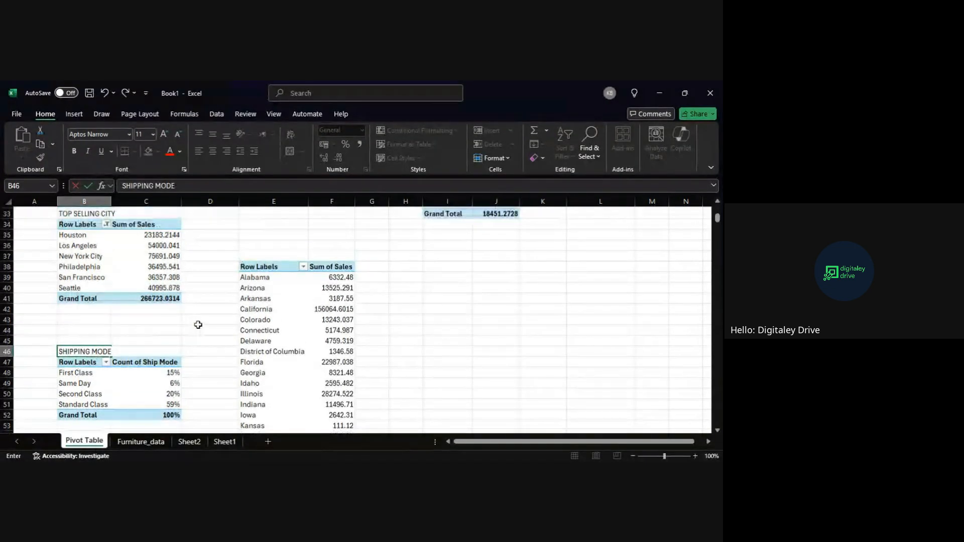
# Step: Enter the title SALES BY STATE in E37 above the state sales PivotTable
pyautogui.scroll(1, 196, 324)
pyautogui.click(271, 265)
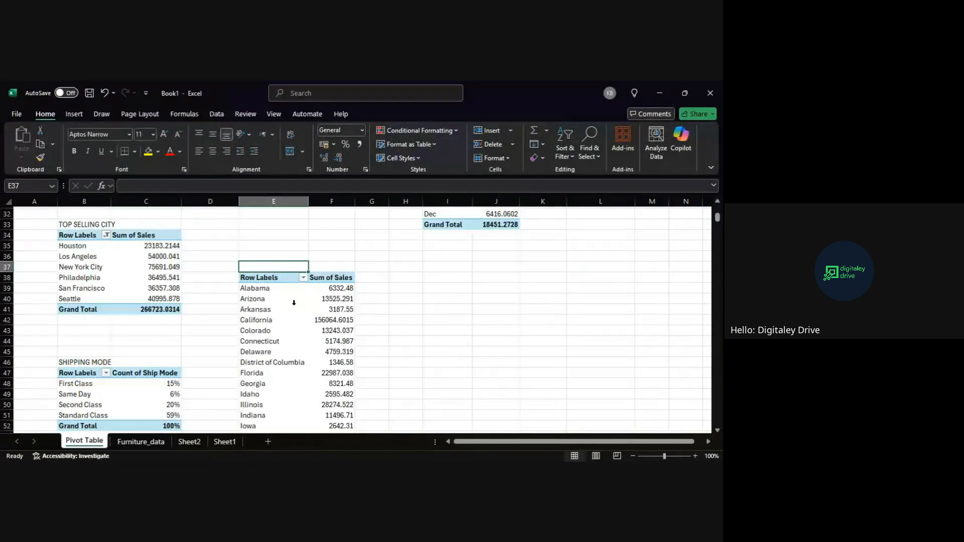
pyautogui.write('SA')
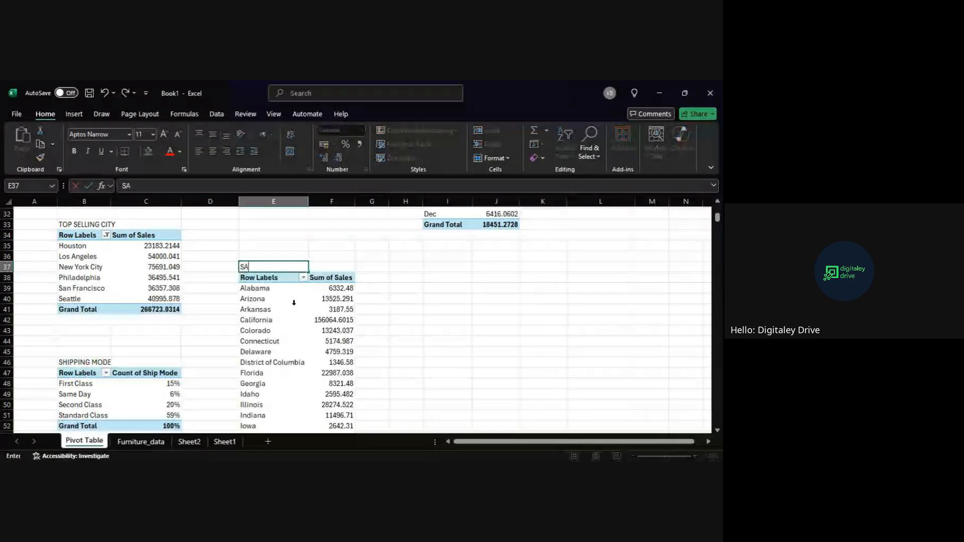
pyautogui.write('LES BY STATE')
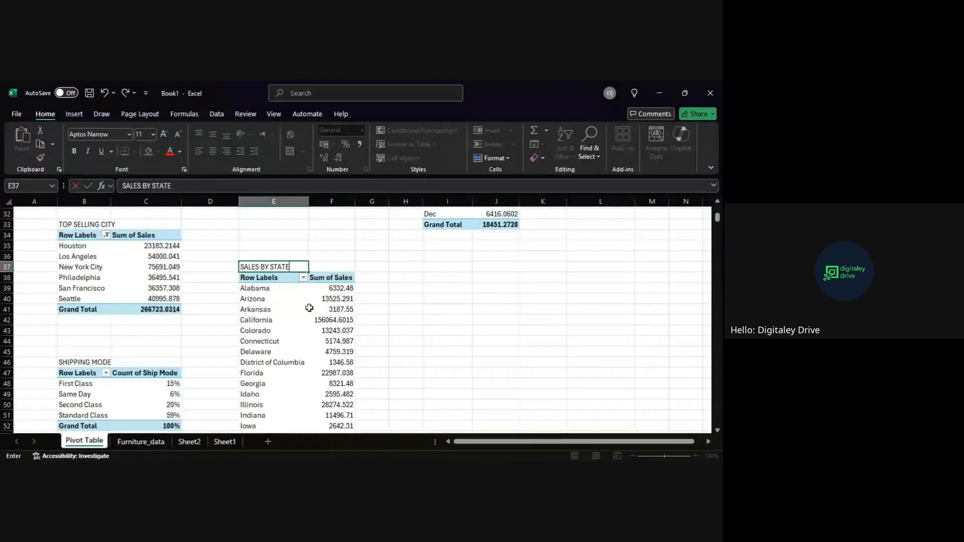
# Step: Review the titled PivotTables on the Pivot Table sheet, from the state sales up to the CY/PY comparison and monthly trends
pyautogui.doubleClick(249, 267)
pyautogui.click(333, 270)
pyautogui.scroll(2, 337, 272)
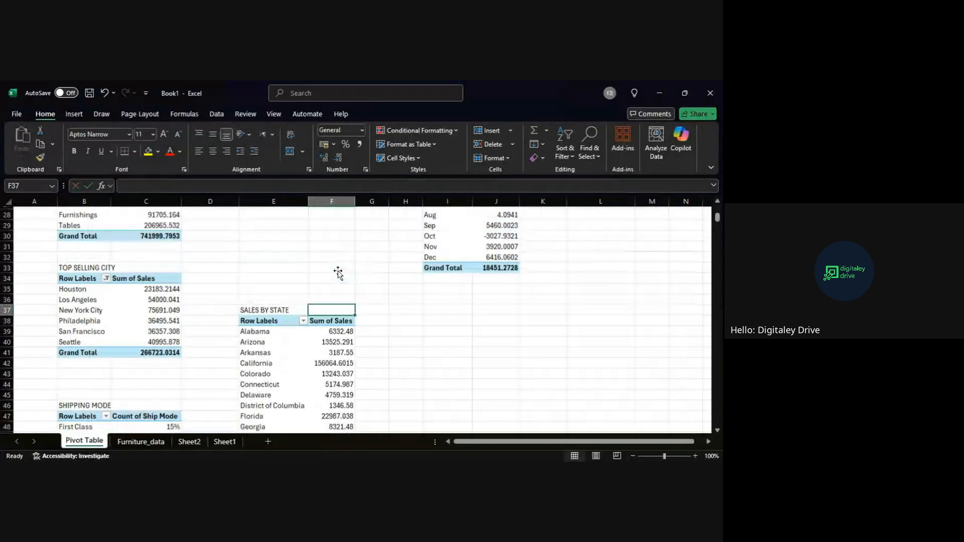
pyautogui.scroll(9, 338, 274)
pyautogui.scroll(-8, 472, 257)
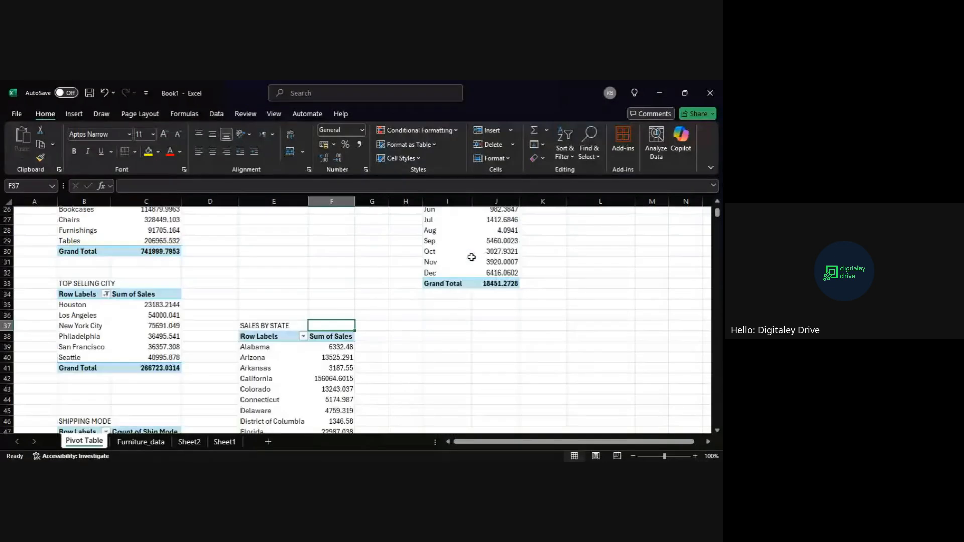
pyautogui.scroll(6, 472, 257)
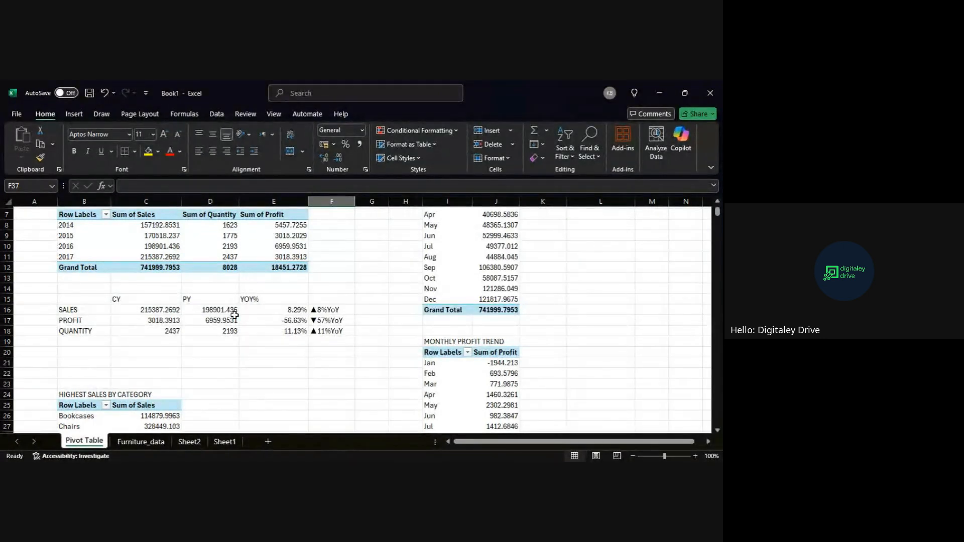
pyautogui.scroll(-4, 256, 341)
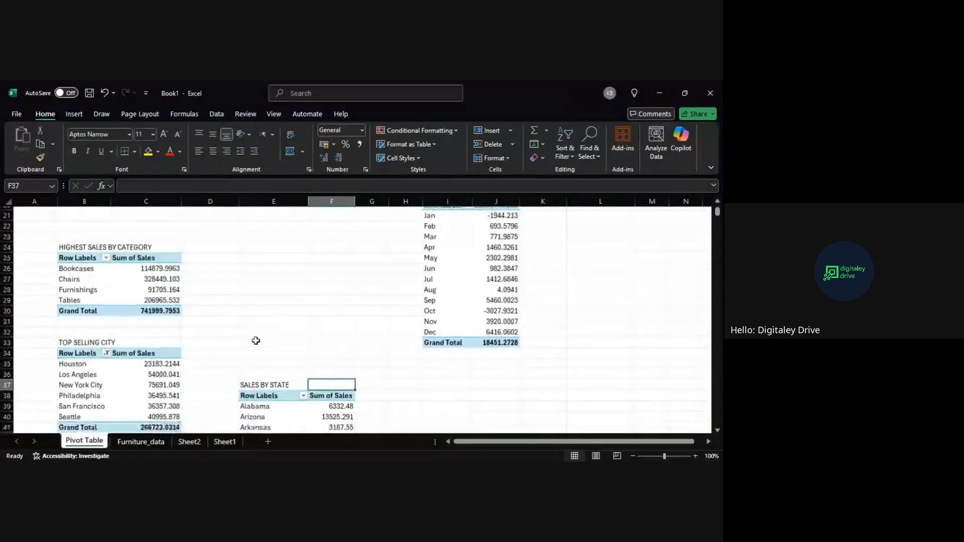
pyautogui.scroll(1, 255, 341)
pyautogui.click(497, 240)
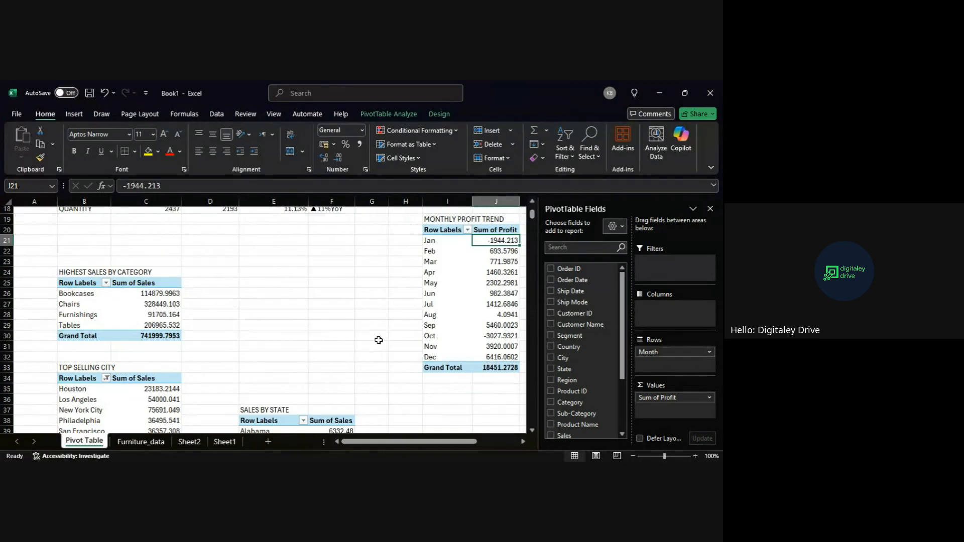
pyautogui.scroll(3, 376, 338)
pyautogui.scroll(1, 318, 338)
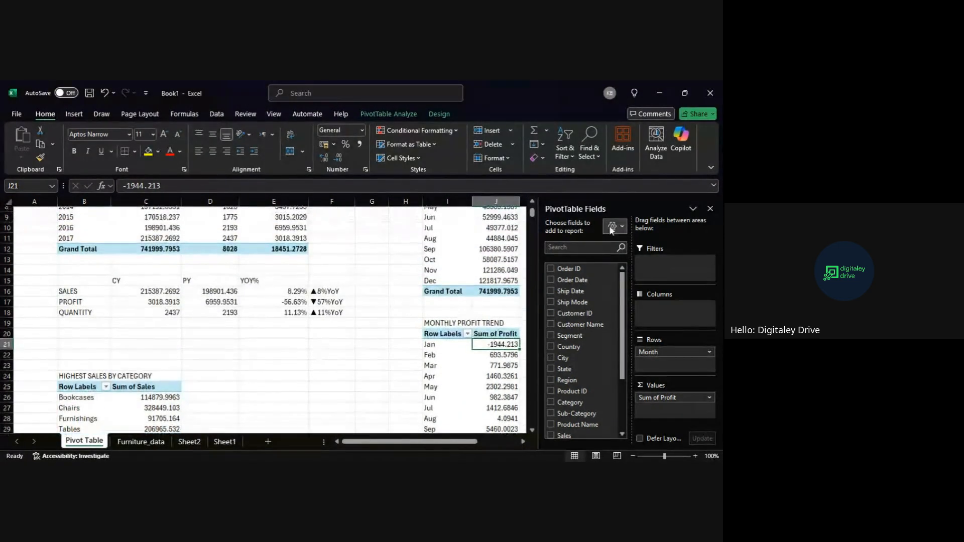
pyautogui.click(175, 291)
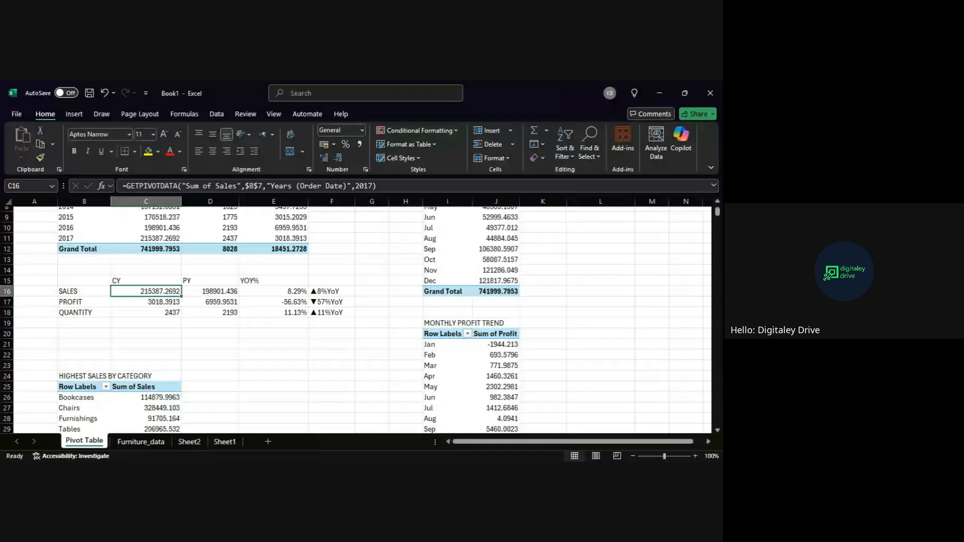
pyautogui.hotkey('alt', 'Tab')
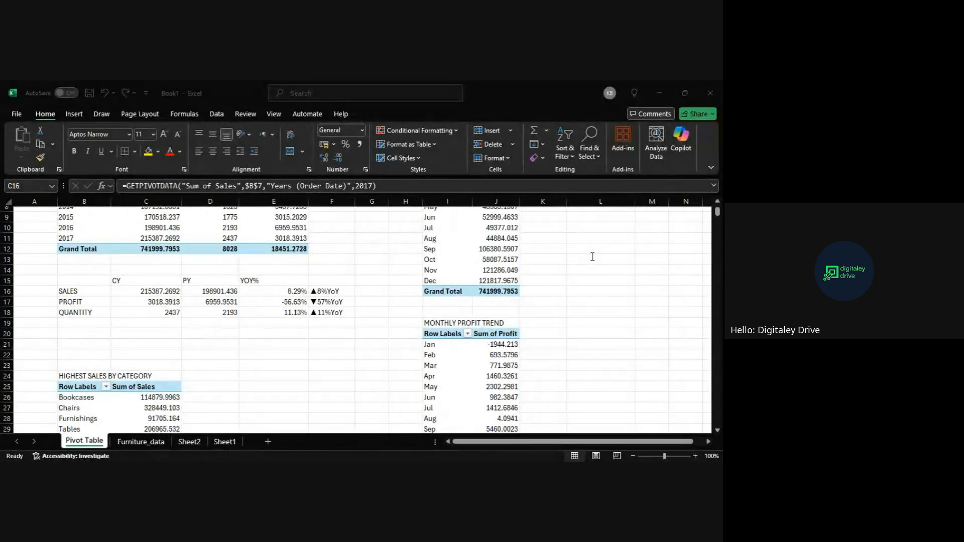
pyautogui.click(688, 81)
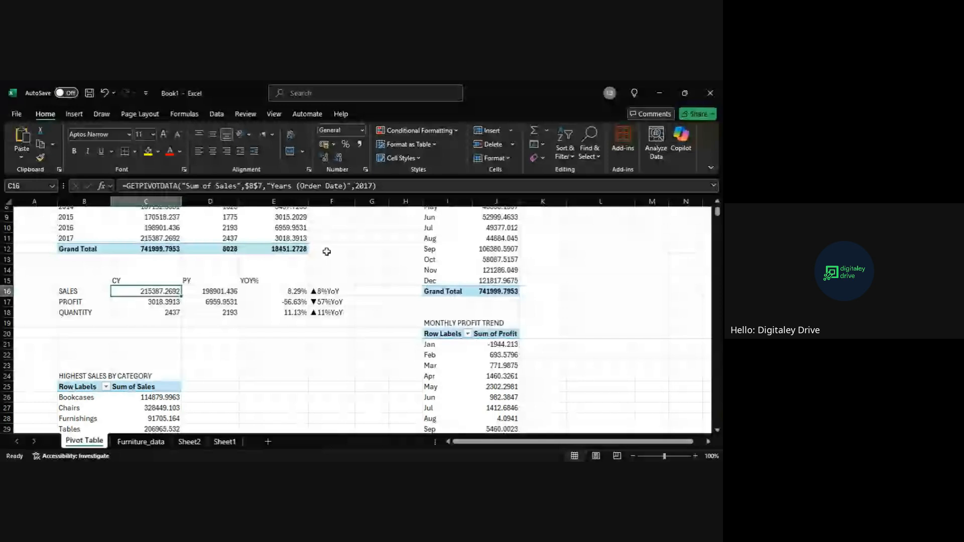
pyautogui.scroll(2, 326, 252)
pyautogui.press('Down')
pyautogui.press('Down')
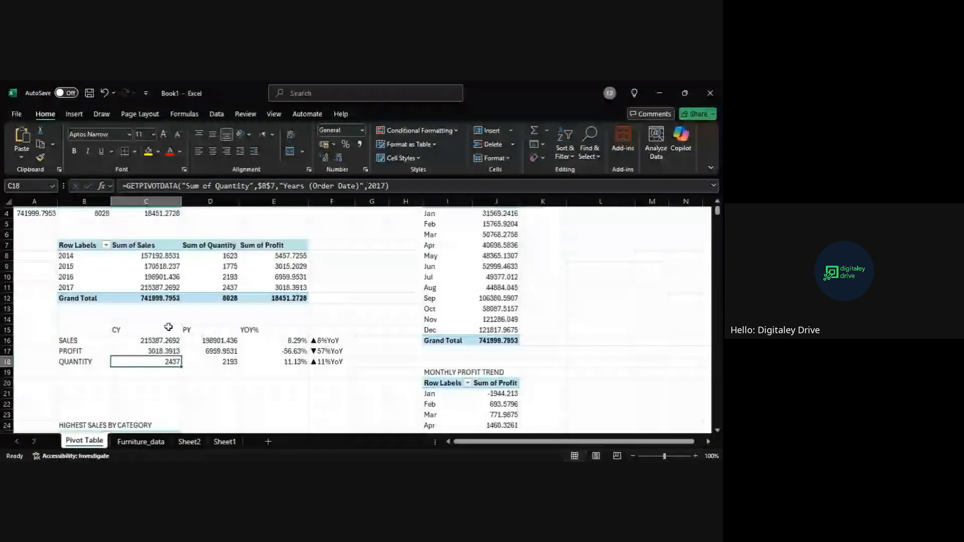
pyautogui.moveTo(169, 338); pyautogui.dragTo(221, 361)
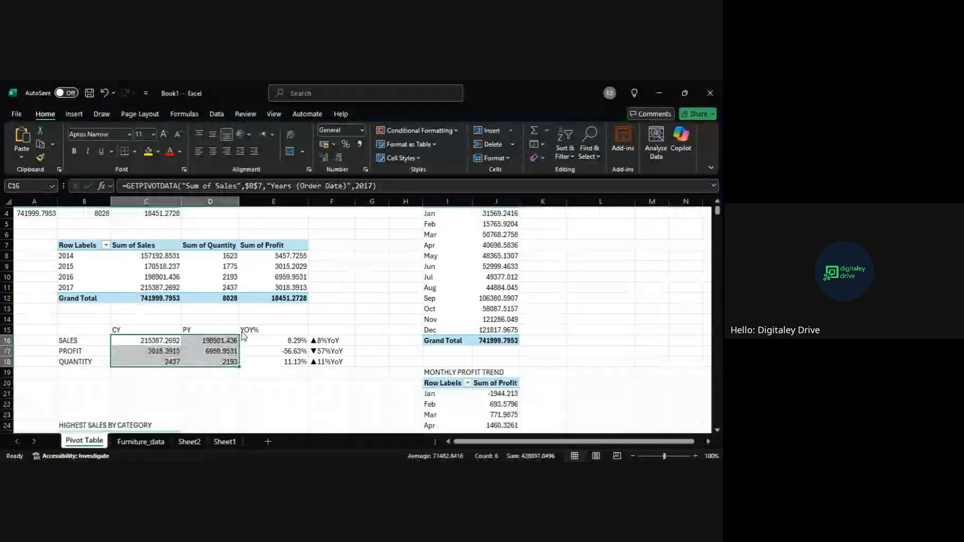
pyautogui.click(366, 171)
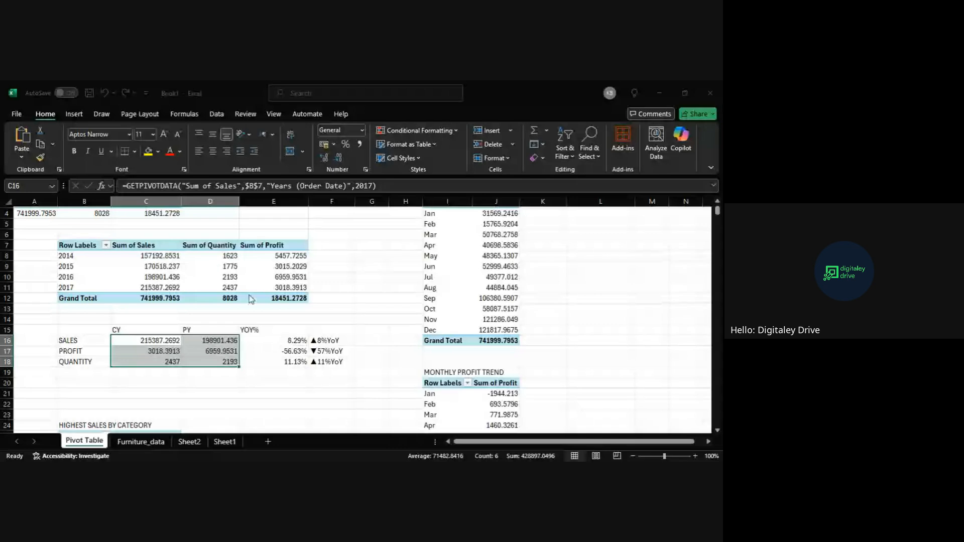
pyautogui.click(460, 152)
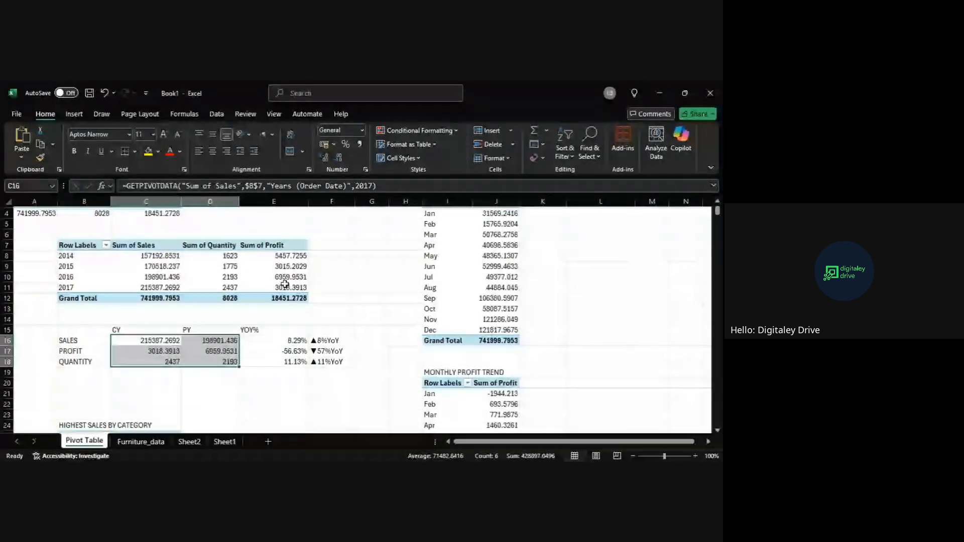
pyautogui.click(159, 342)
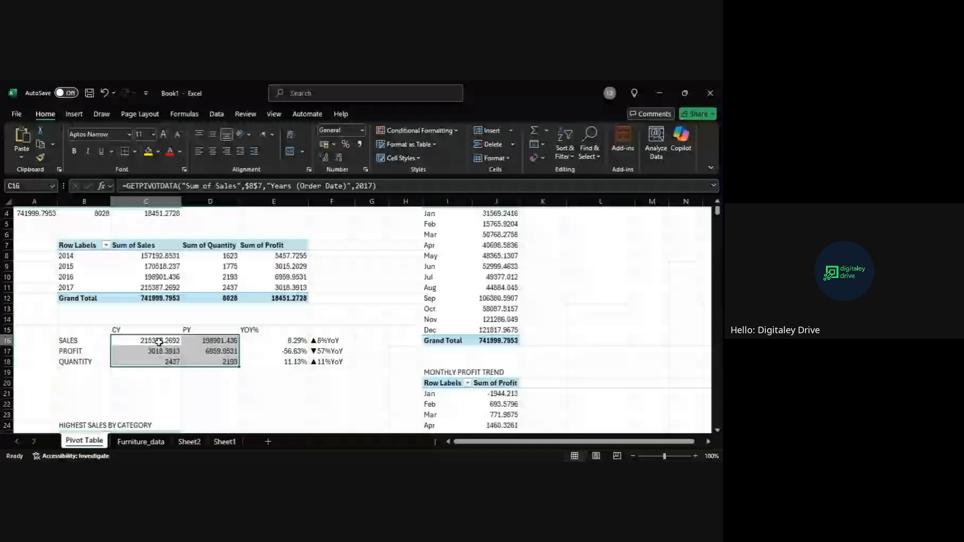
pyautogui.moveTo(159, 342); pyautogui.dragTo(221, 360)
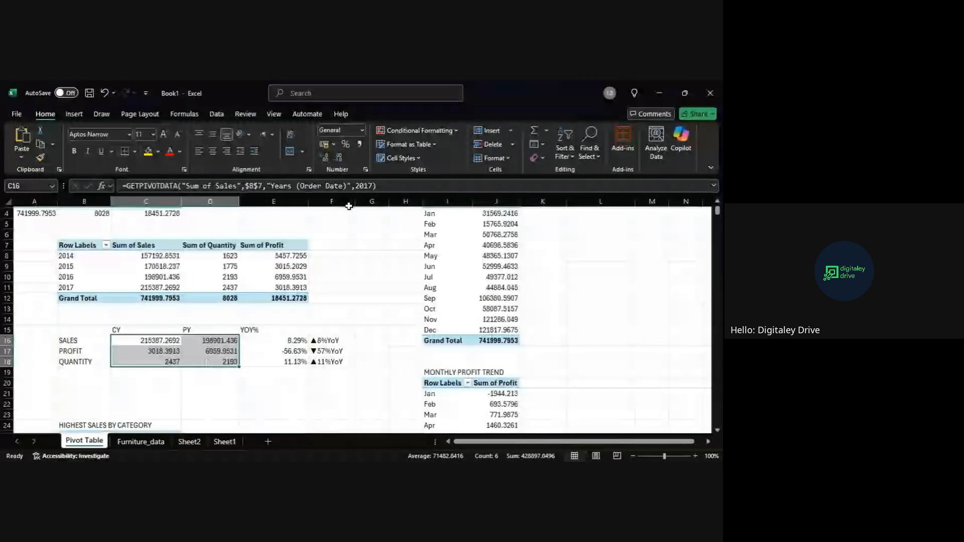
pyautogui.click(366, 170)
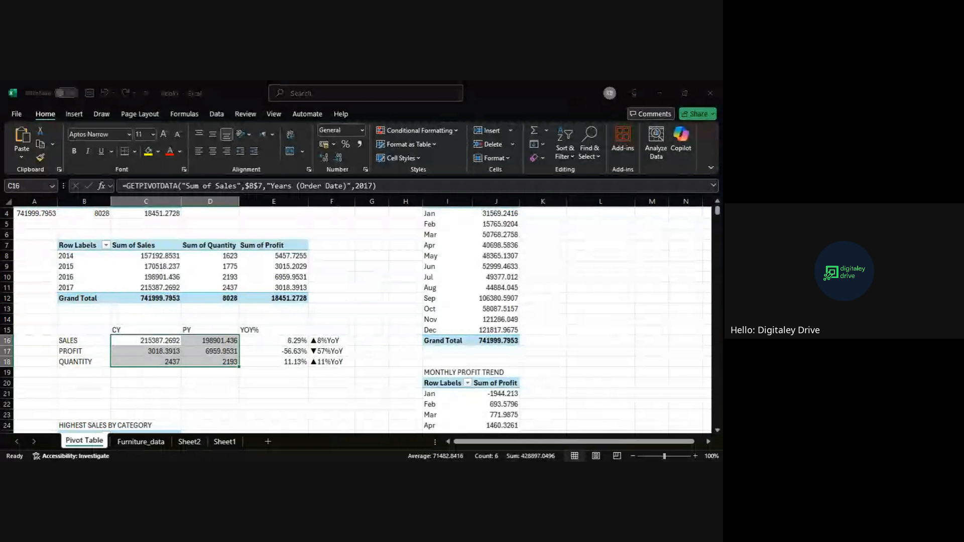
pyautogui.click(321, 471)
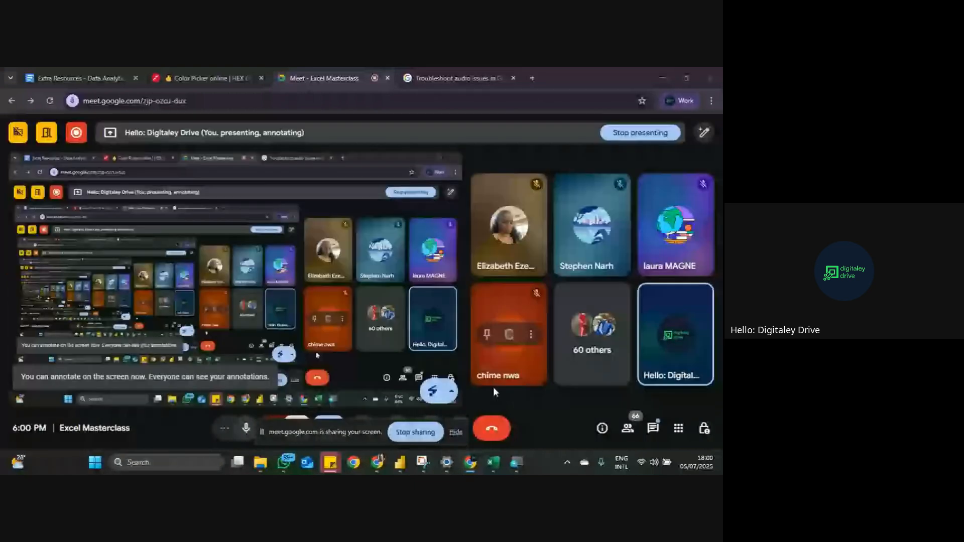
# Step: Return to Excel and enter the custom number format [>=1000000]$0.0,, "M";[>=1000]$0.0, "K";0 for the CY and PY values in C16:D18
pyautogui.click(494, 468)
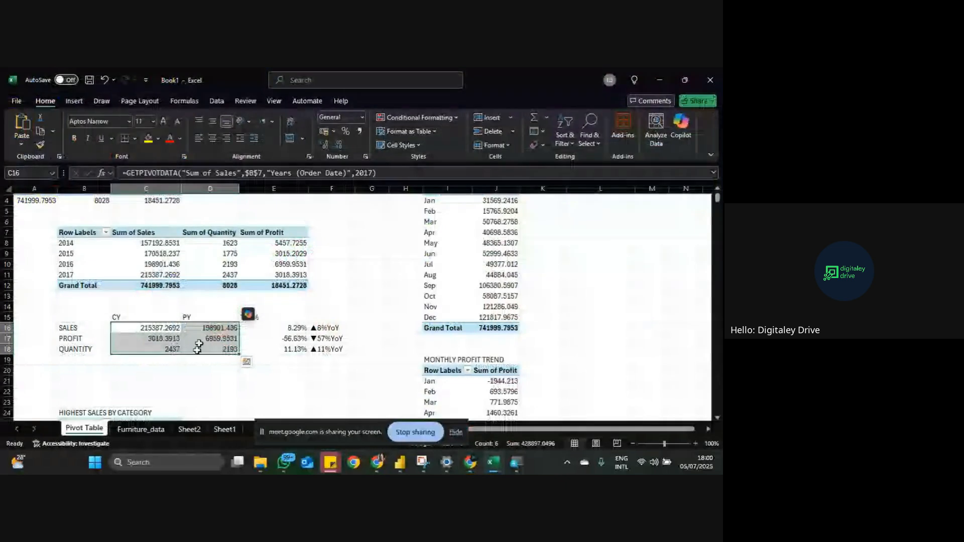
pyautogui.click(207, 381)
pyautogui.click(164, 325)
pyautogui.moveTo(165, 325); pyautogui.dragTo(208, 351)
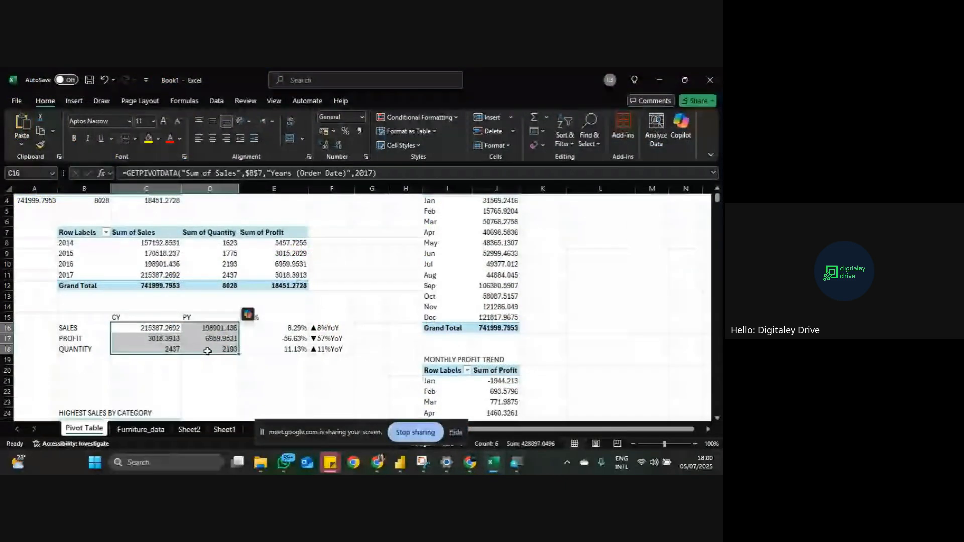
pyautogui.click(366, 157)
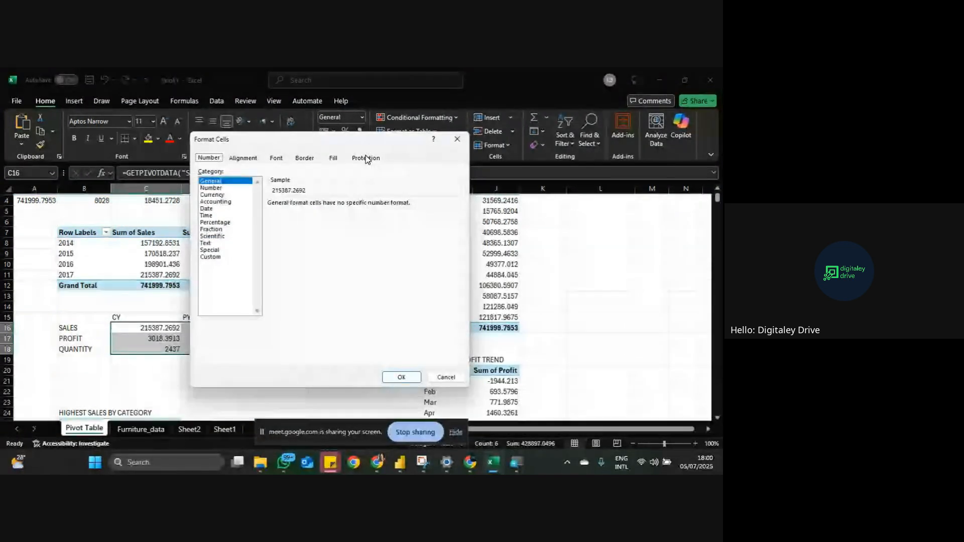
pyautogui.click(221, 256)
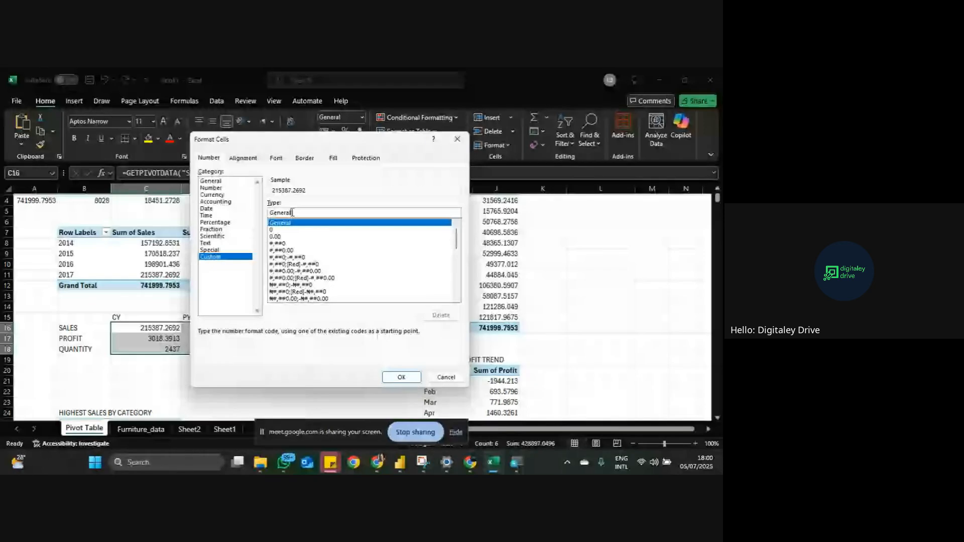
pyautogui.doubleClick(292, 212)
pyautogui.write('[>=1000000]$0.0,, "M";[>=1000]$0.0, "K";0')
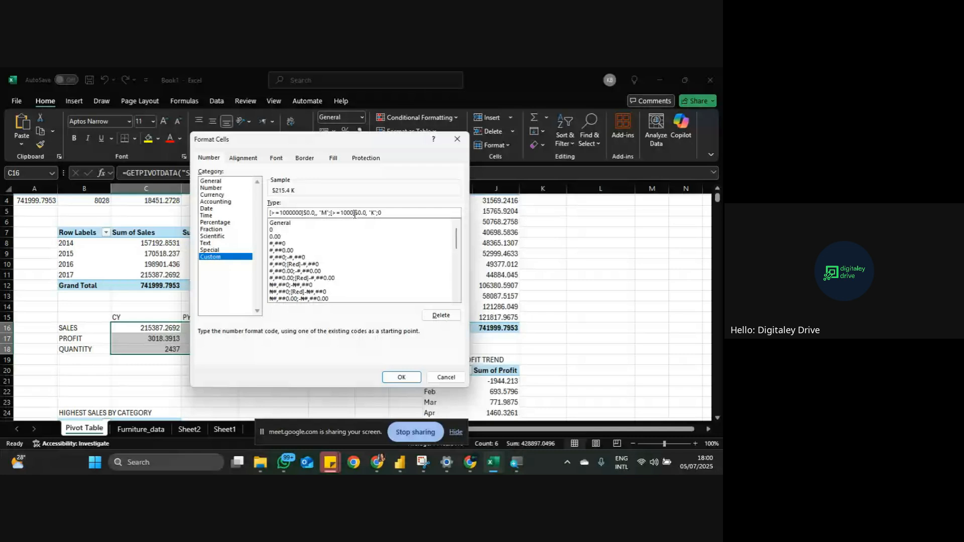
# Step: Switch to the Google Meet call and send the format code [>=1000000]$0.0,, "M";[>=1000]$0.0, "K";0 as an in-call message
pyautogui.moveTo(470, 461)
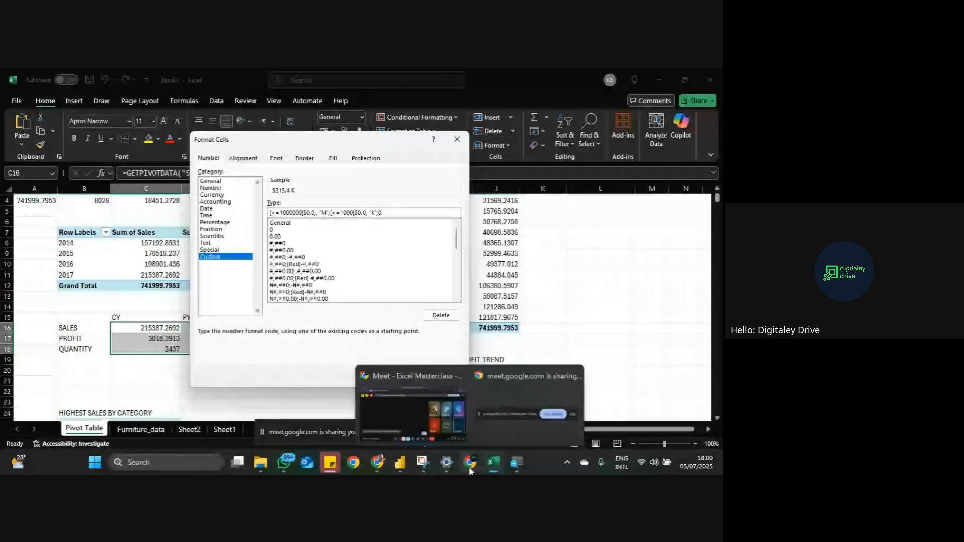
pyautogui.click(458, 431)
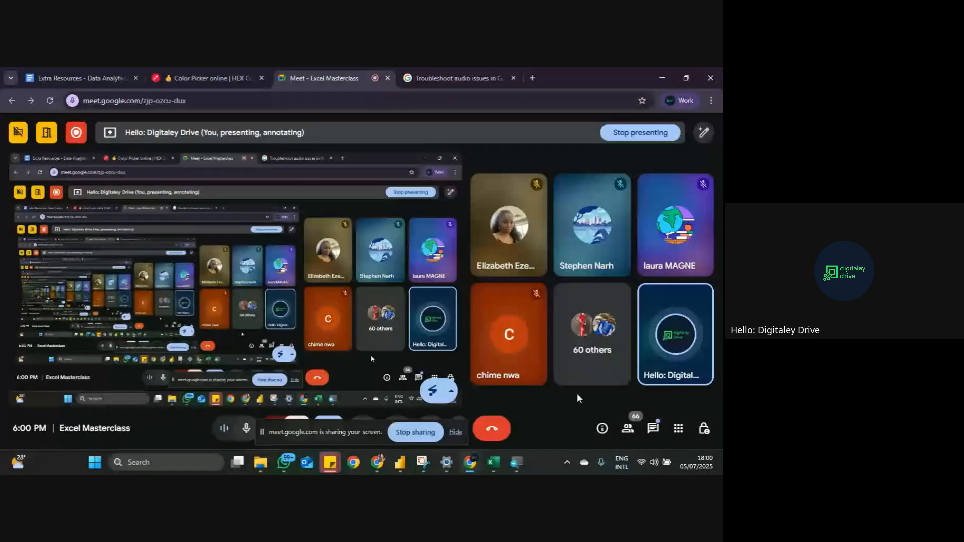
pyautogui.click(653, 428)
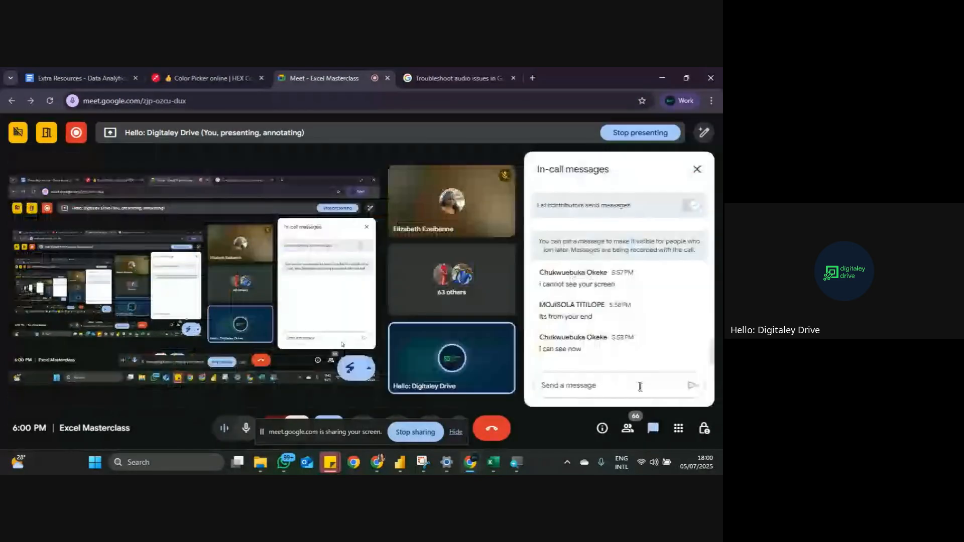
pyautogui.write('[>=1000000]$0.0,,"M";[>=1000]$0.0,"K";0')
pyautogui.press('Return')
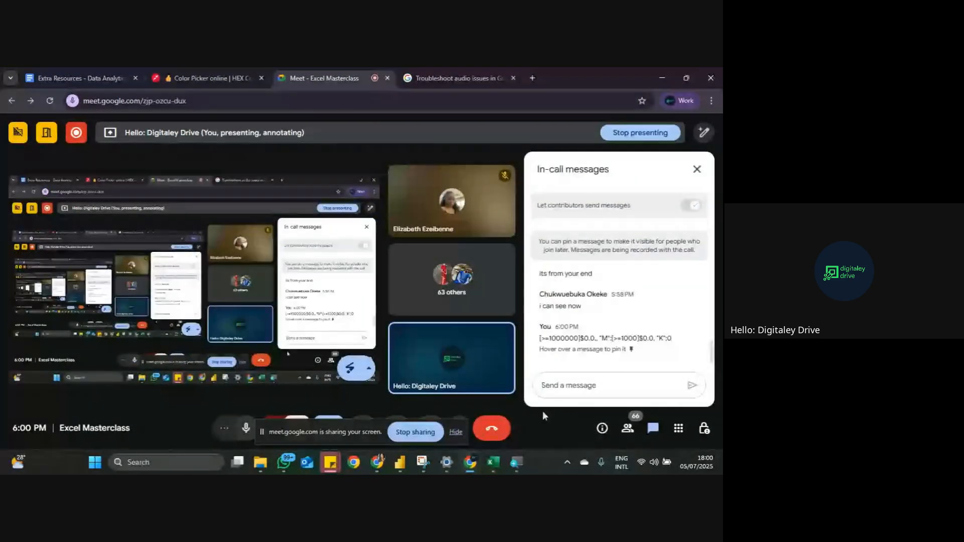
# Step: Return to Excel, apply the entered custom number format to C16:D18, and undo it
pyautogui.moveTo(493, 461)
pyautogui.click(495, 434)
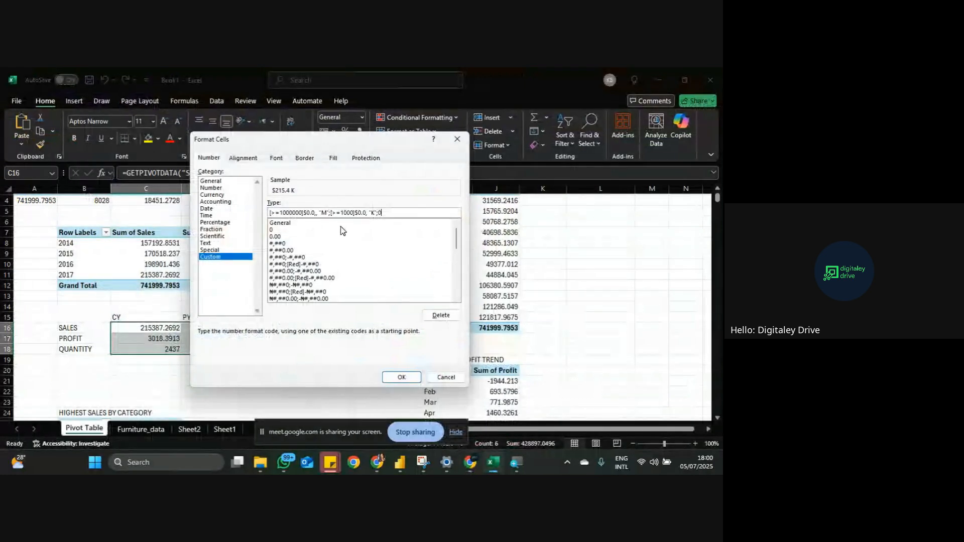
pyautogui.click(401, 377)
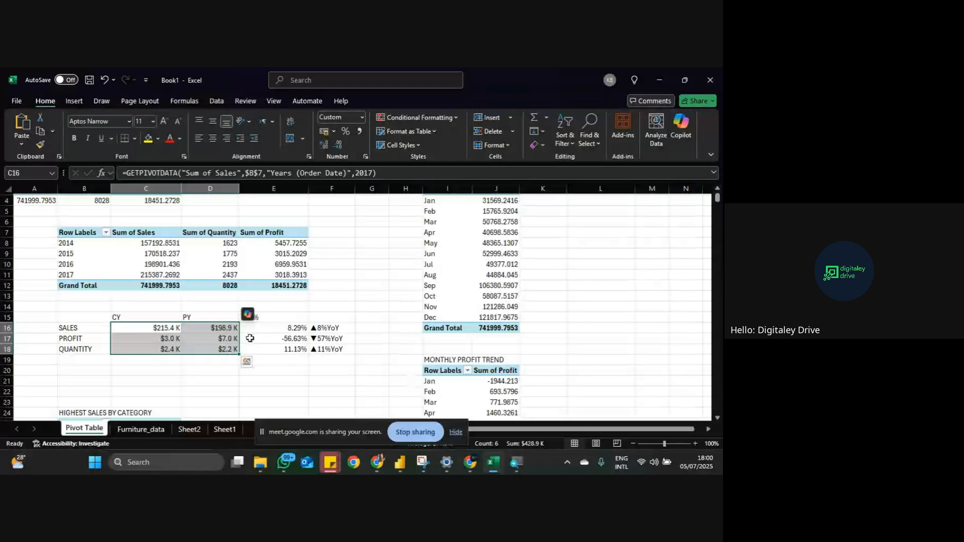
pyautogui.click(223, 382)
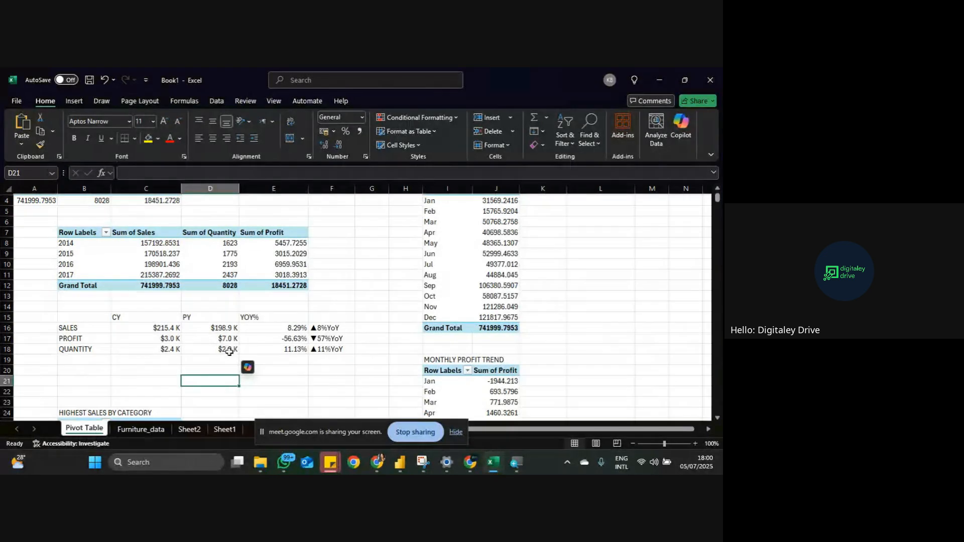
pyautogui.click(171, 349)
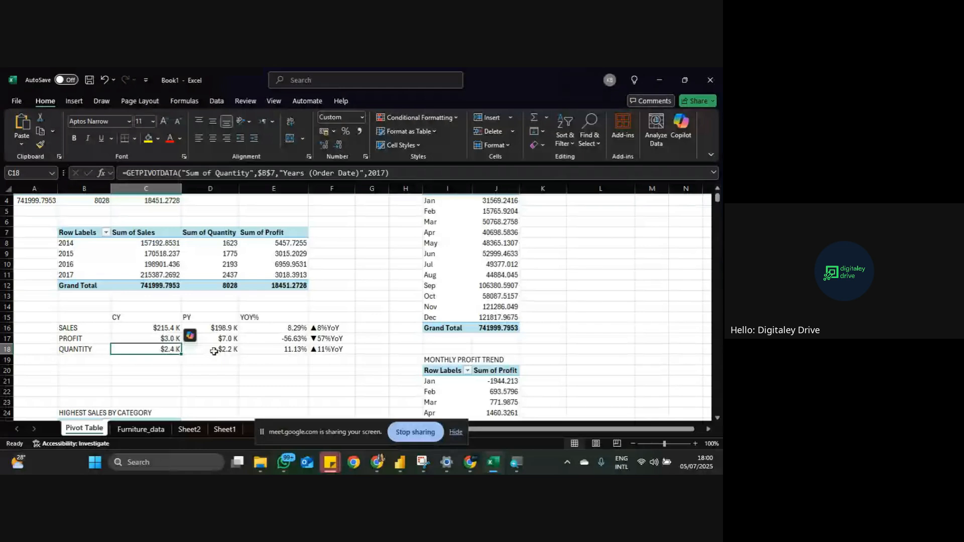
pyautogui.hotkey('ctrl', 'z')
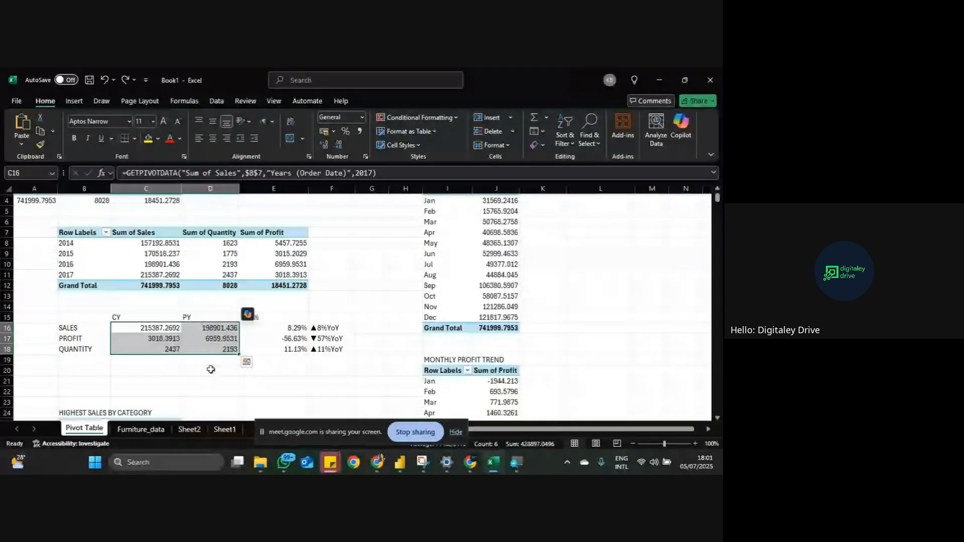
pyautogui.click(211, 370)
# Step: Apply the custom number format [>=1000000]$0.0,, "M";[>=1000]$0.0, "K";0 to the CY and PY sales and profit cells C16:D17
pyautogui.moveTo(163, 327); pyautogui.dragTo(224, 339)
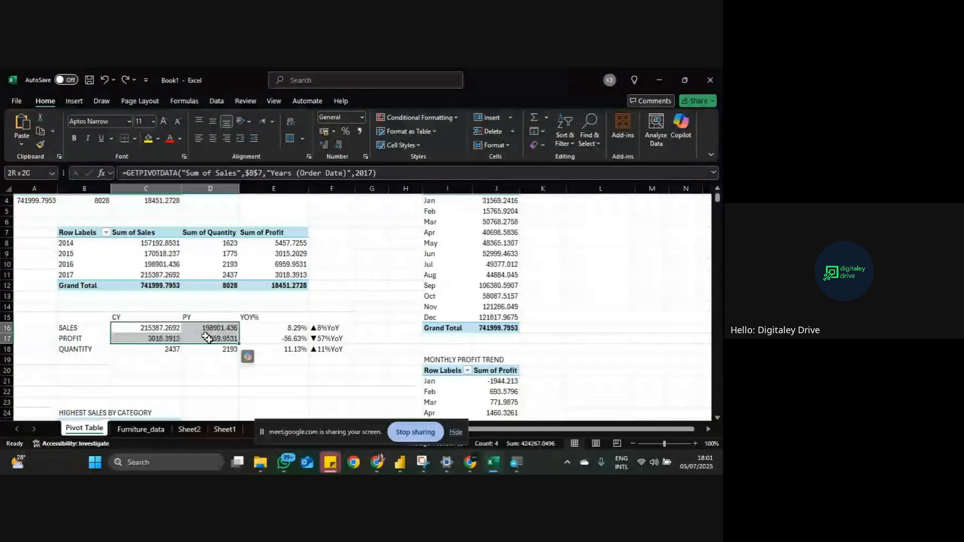
pyautogui.click(365, 157)
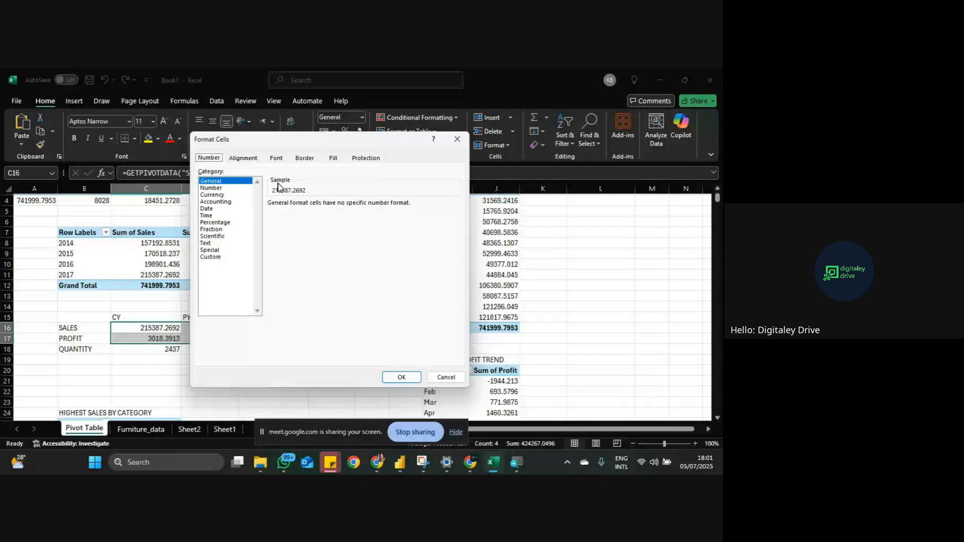
pyautogui.click(211, 257)
pyautogui.doubleClick(291, 214)
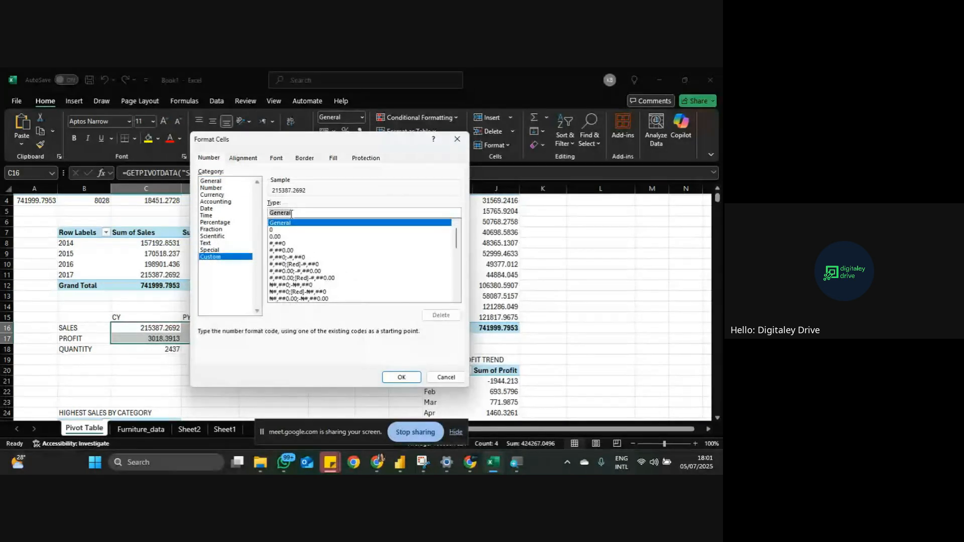
pyautogui.write('[>=1000000]$0.0,," M";[>=1000]$0.0," K";0')
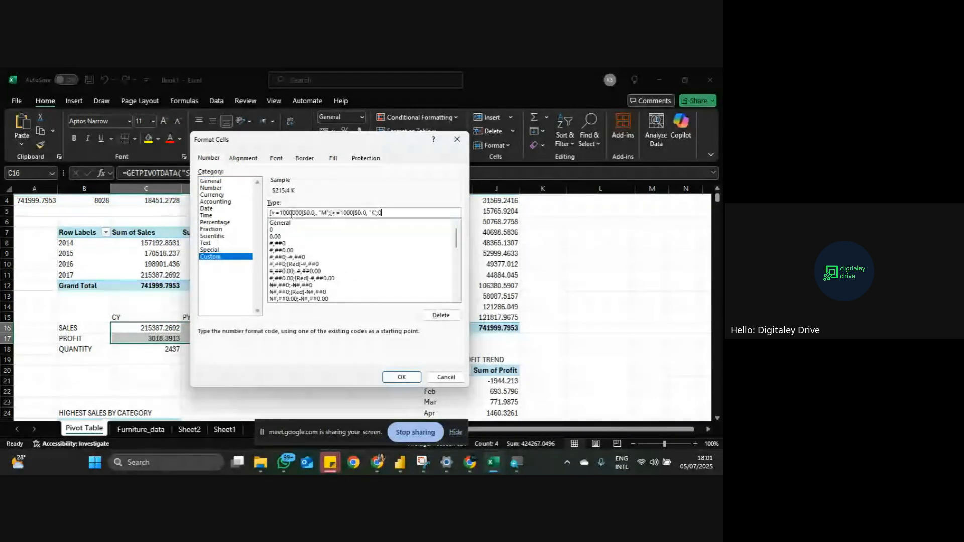
pyautogui.click(392, 379)
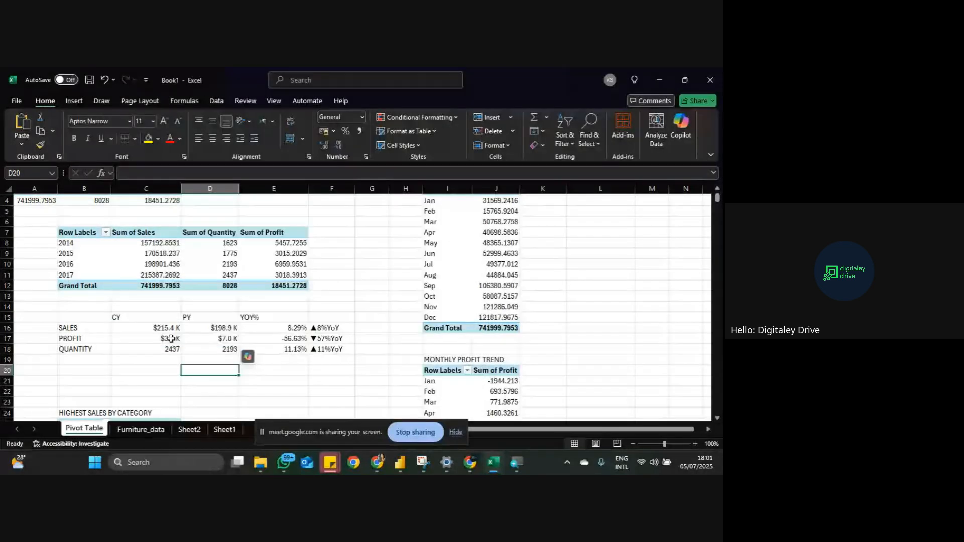
# Step: Copy the CY profit cell's number format to the sales values of the category PivotTable and the top selling city PivotTable
pyautogui.click(145, 339)
pyautogui.click(41, 145)
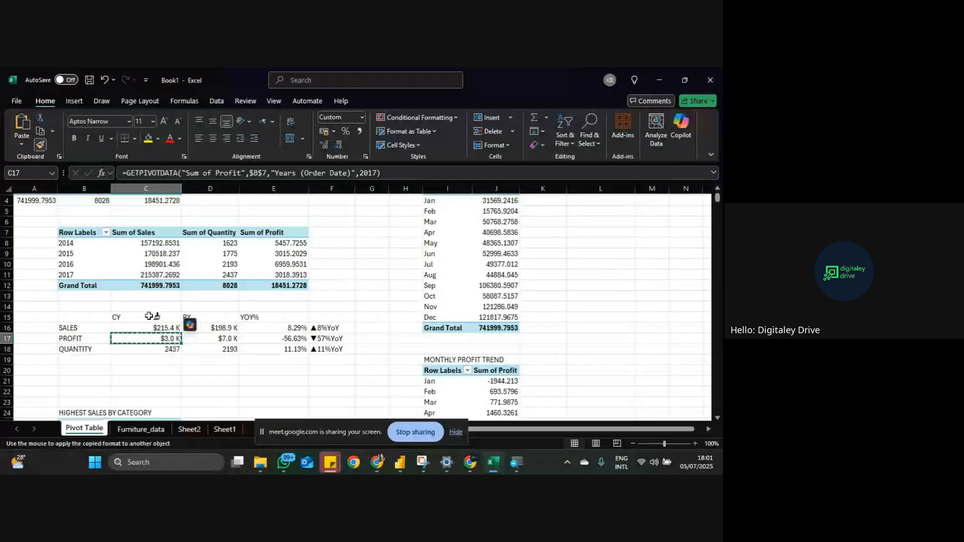
pyautogui.scroll(-6, 149, 317)
pyautogui.moveTo(161, 229); pyautogui.dragTo(161, 281)
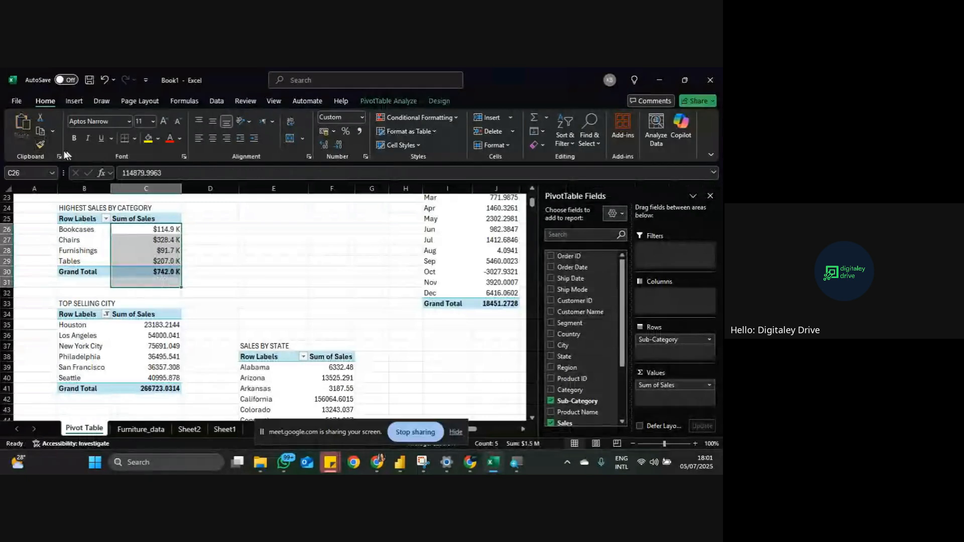
pyautogui.click(40, 145)
pyautogui.moveTo(162, 325); pyautogui.dragTo(163, 391)
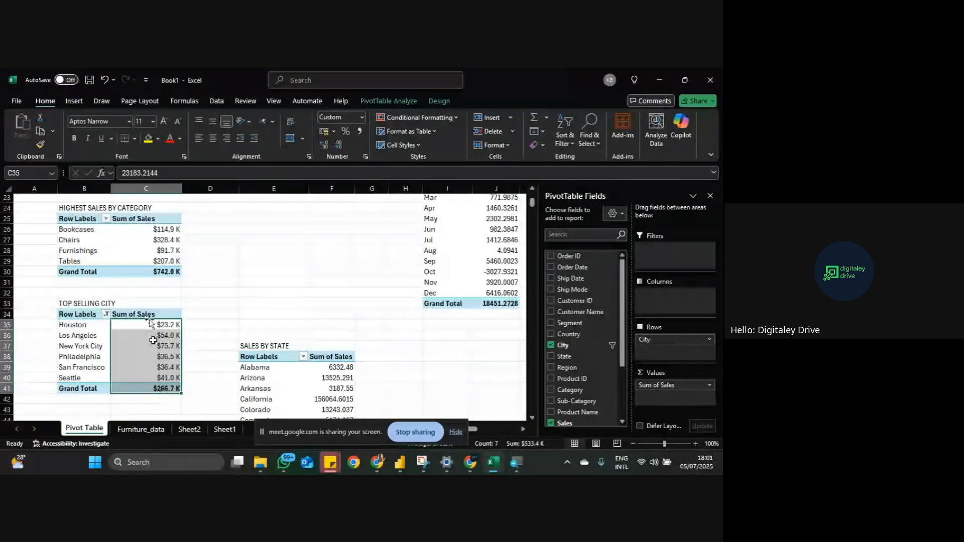
# Step: Copy the city sales number format to the Sales by State values from Alabama to North Carolina
pyautogui.click(41, 145)
pyautogui.scroll(-6, 154, 298)
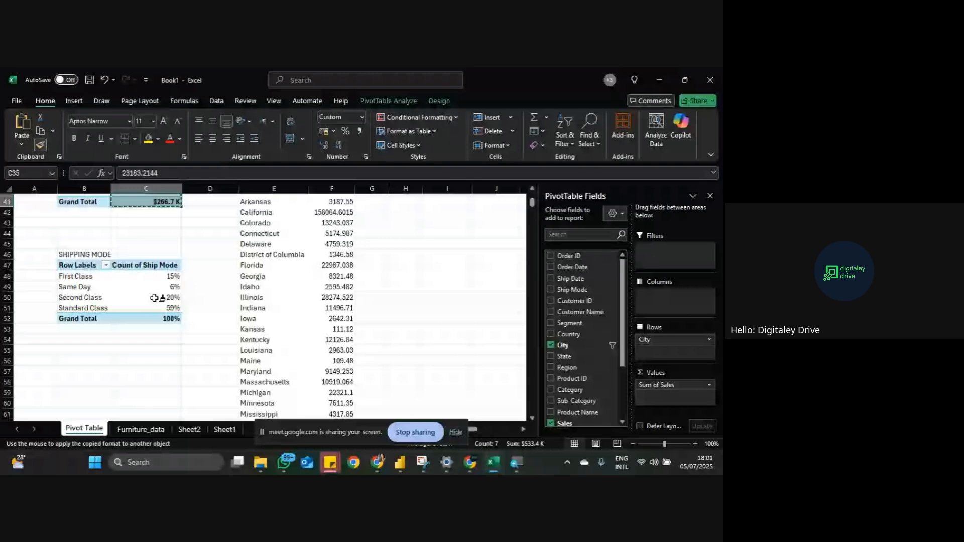
pyautogui.scroll(3, 154, 297)
pyautogui.hscroll(1, 154, 298)
pyautogui.moveTo(308, 261)
pyautogui.mouseDown()
pyautogui.moveTo(302, 431)
pyautogui.moveTo(309, 378)
pyautogui.mouseUp()
pyautogui.scroll(-10, 309, 378)
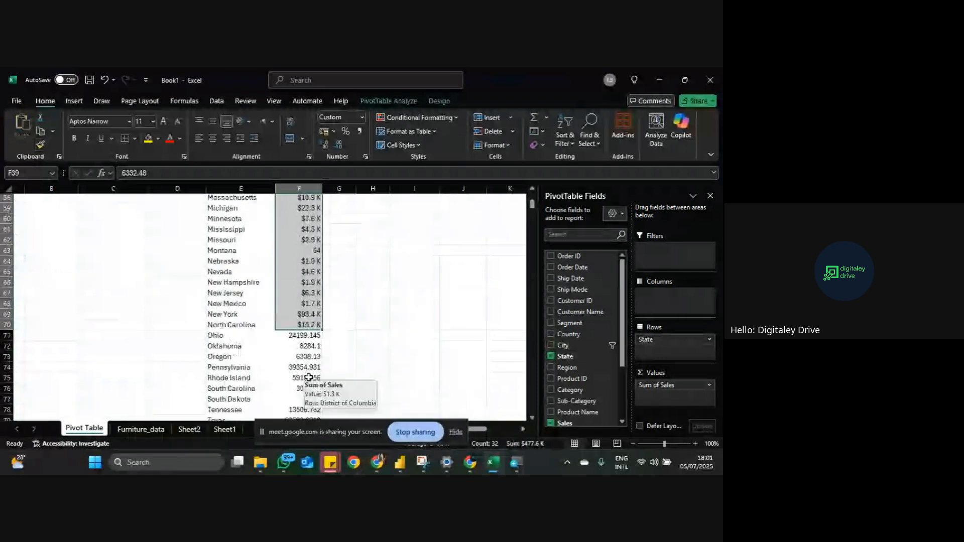
# Step: Copy North Carolina's number format to the remaining state sales values, from Ohio to the Grand Total
pyautogui.scroll(-6, 309, 378)
pyautogui.scroll(2, 312, 377)
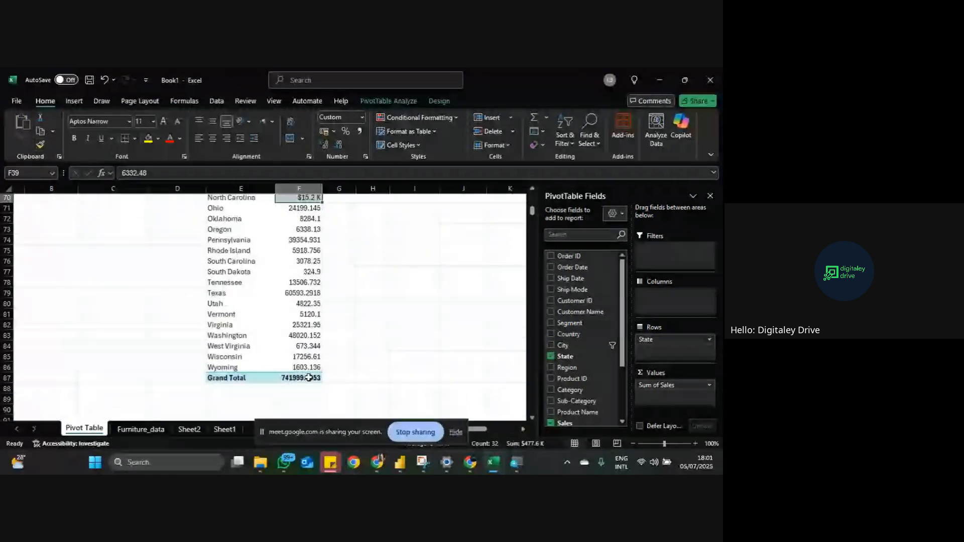
pyautogui.click(300, 199)
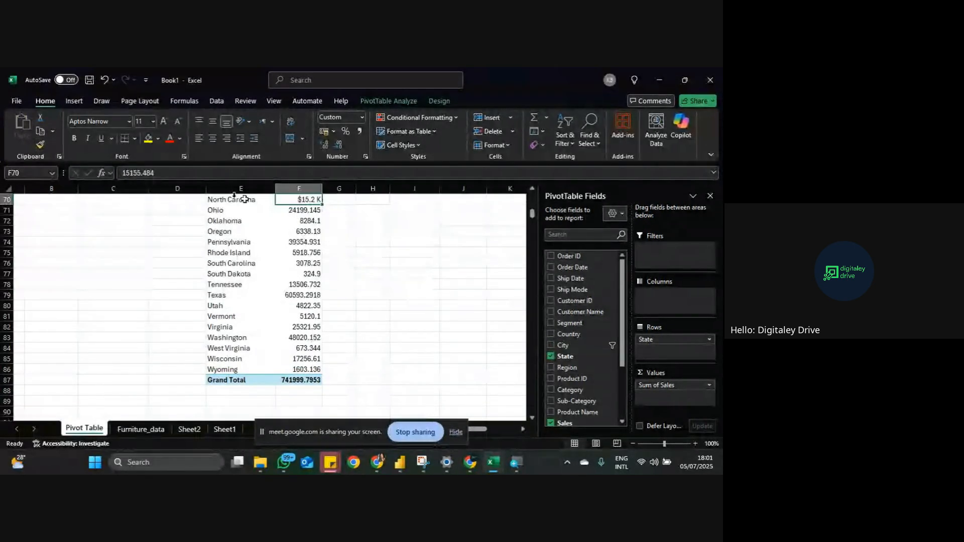
pyautogui.click(44, 145)
pyautogui.moveTo(304, 210); pyautogui.dragTo(294, 380)
# Step: Copy the number format of the PY sales cell D16 to the Monthly Sales Trend values J4:J16, including the Grand Total
pyautogui.scroll(17, 295, 327)
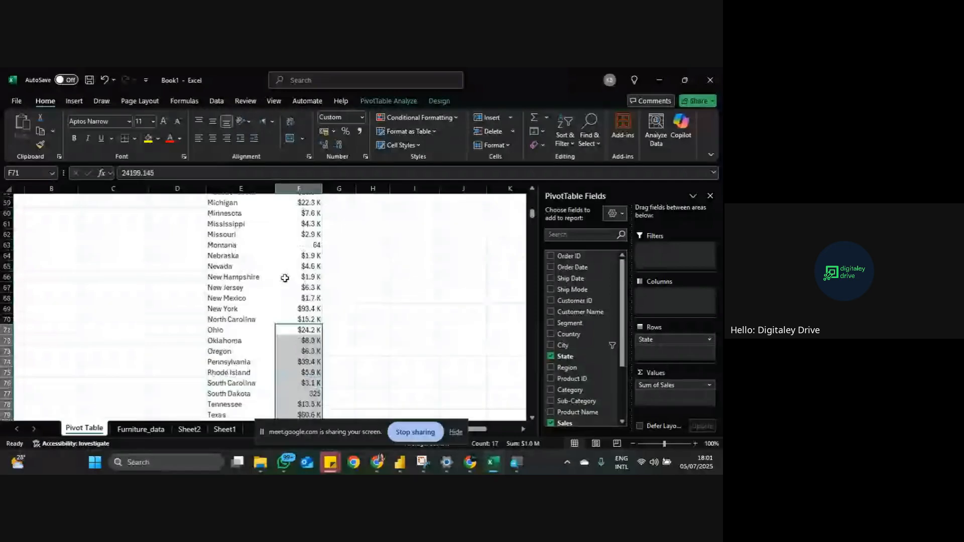
pyautogui.scroll(6, 285, 278)
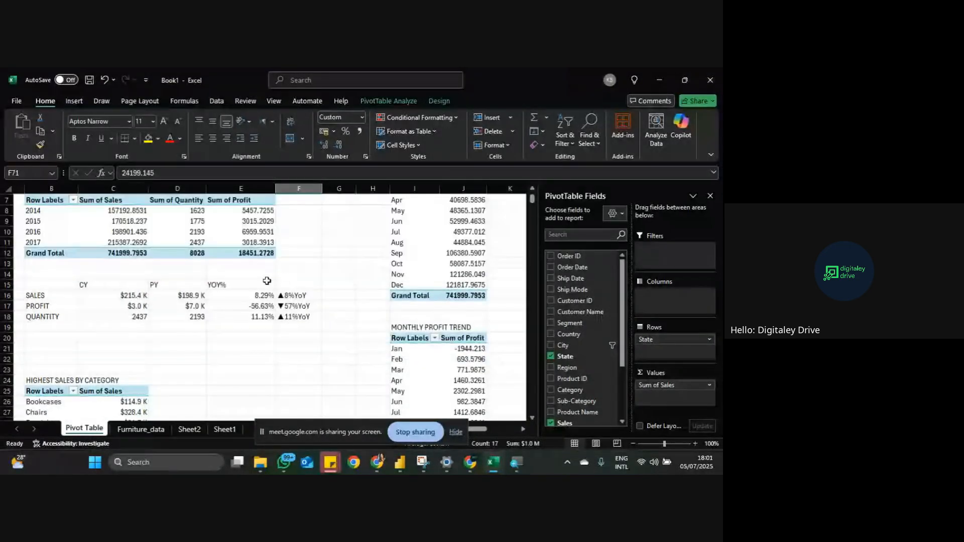
pyautogui.hscroll(2, 272, 281)
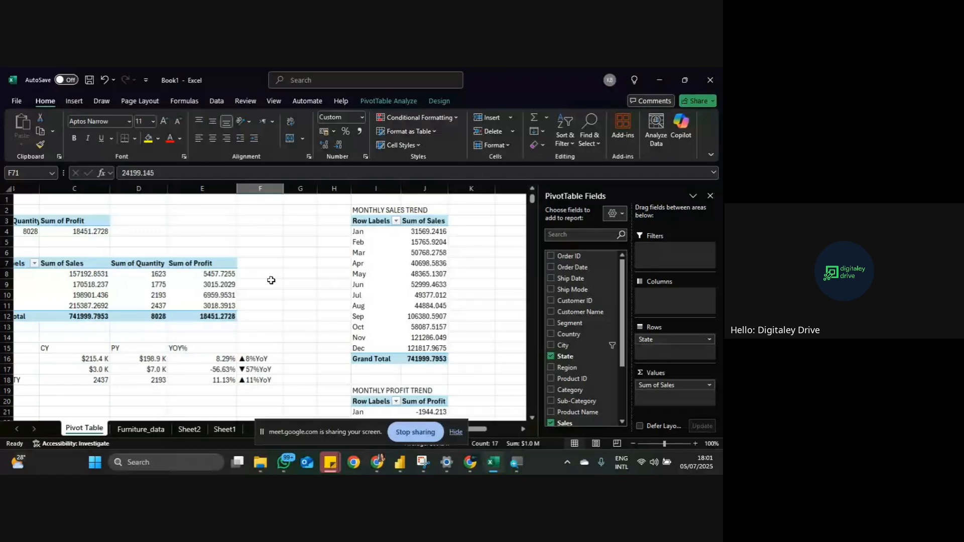
pyautogui.hscroll(2, 271, 280)
pyautogui.click(92, 358)
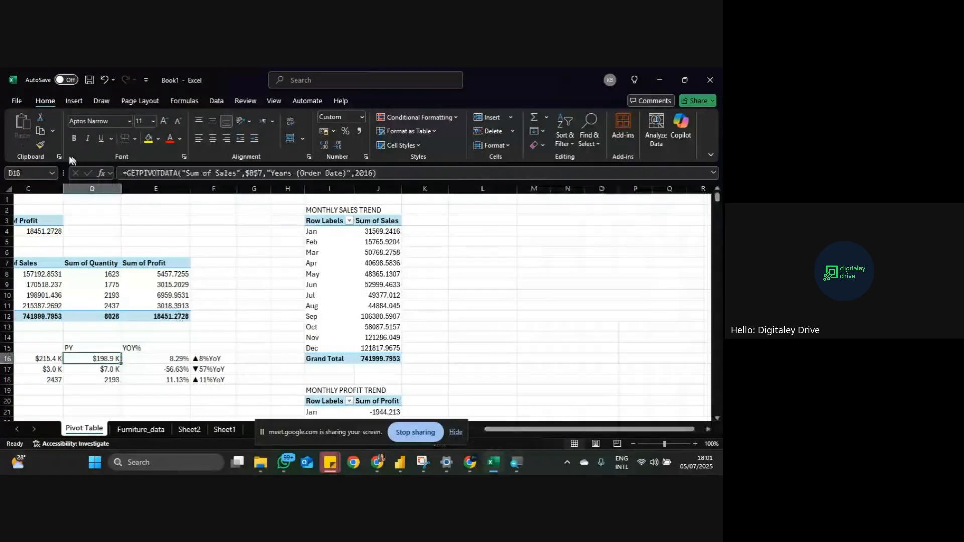
pyautogui.click(33, 142)
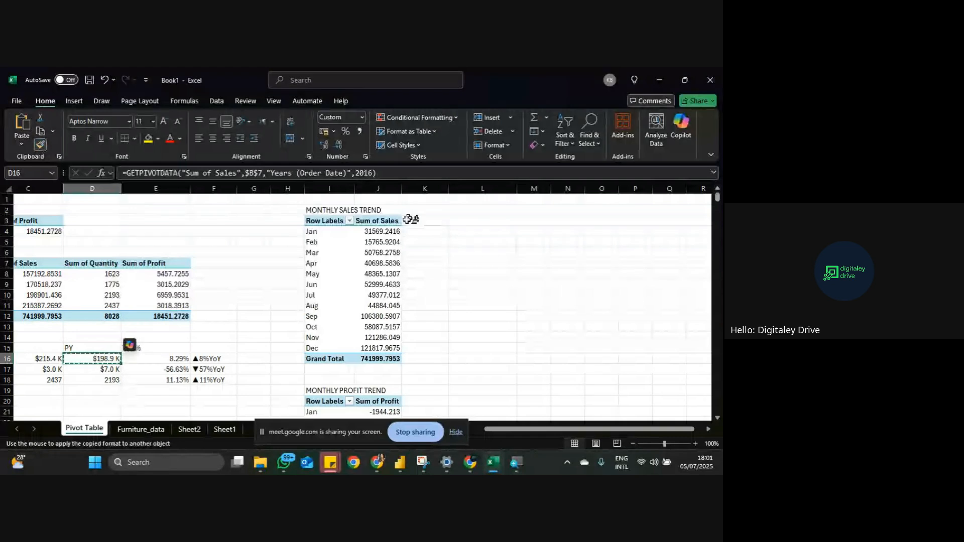
pyautogui.moveTo(396, 231)
pyautogui.mouseDown()
pyautogui.moveTo(384, 338)
pyautogui.moveTo(392, 360)
pyautogui.mouseUp()
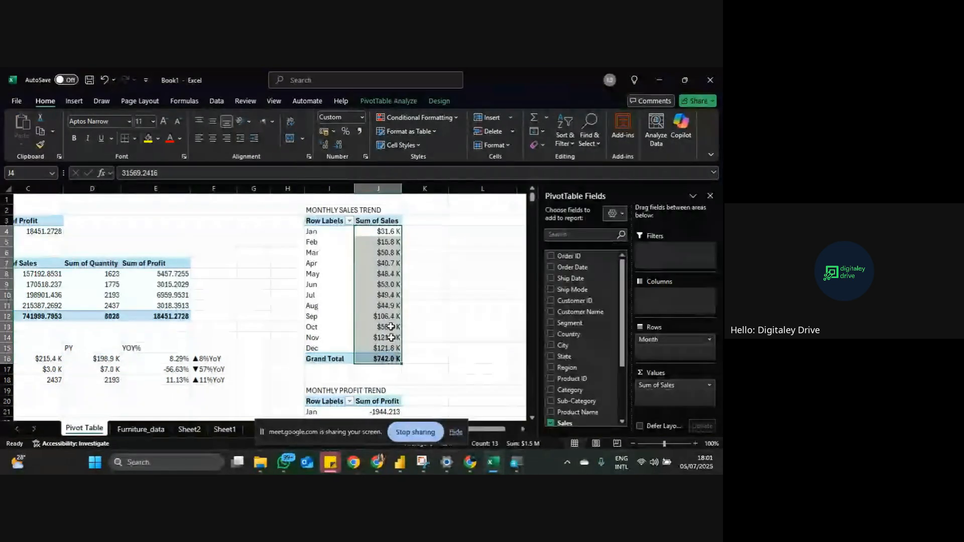
# Step: Try the monthly sales number format on the Monthly Profit Trend values J21:J33, including the Grand Total, and undo it
pyautogui.click(41, 144)
pyautogui.scroll(-3, 275, 288)
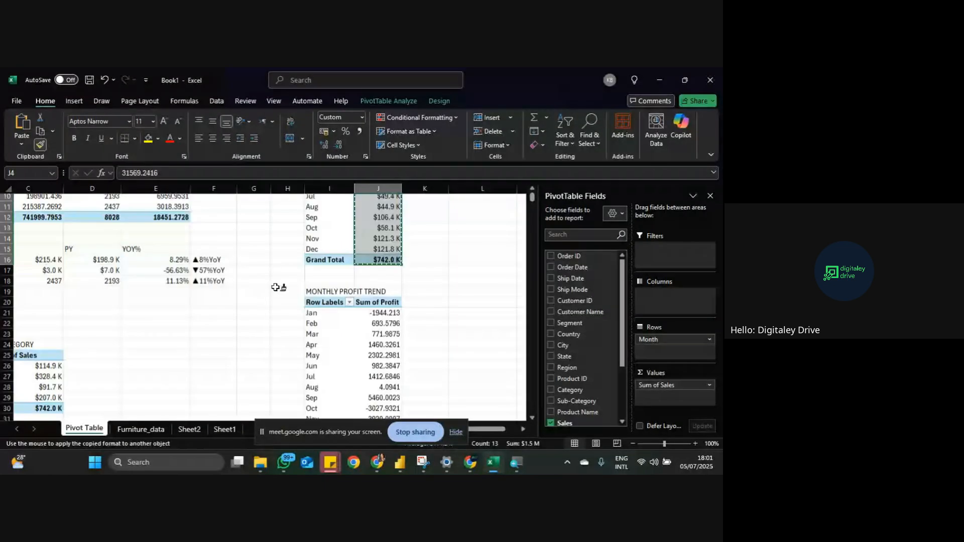
pyautogui.scroll(-3, 275, 287)
pyautogui.moveTo(382, 216); pyautogui.dragTo(390, 343)
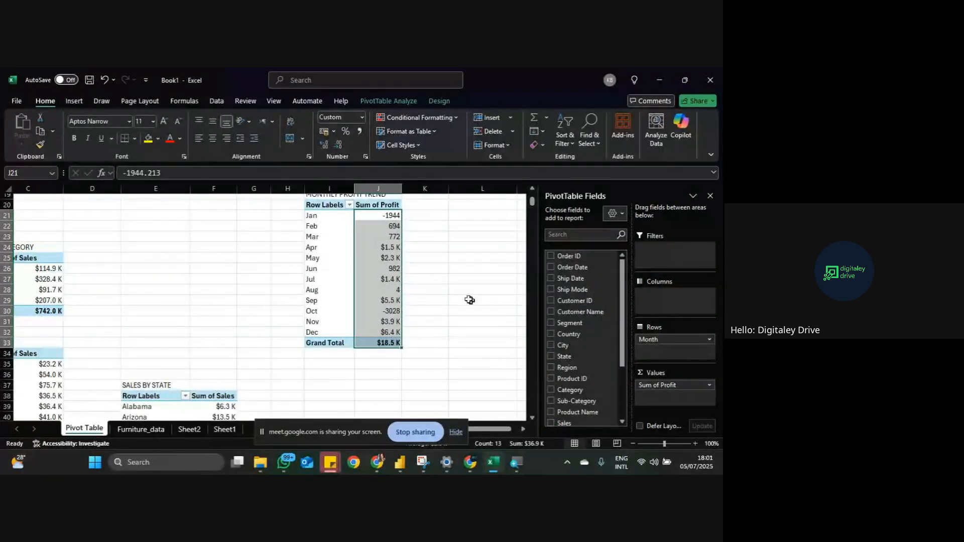
pyautogui.scroll(2, 469, 300)
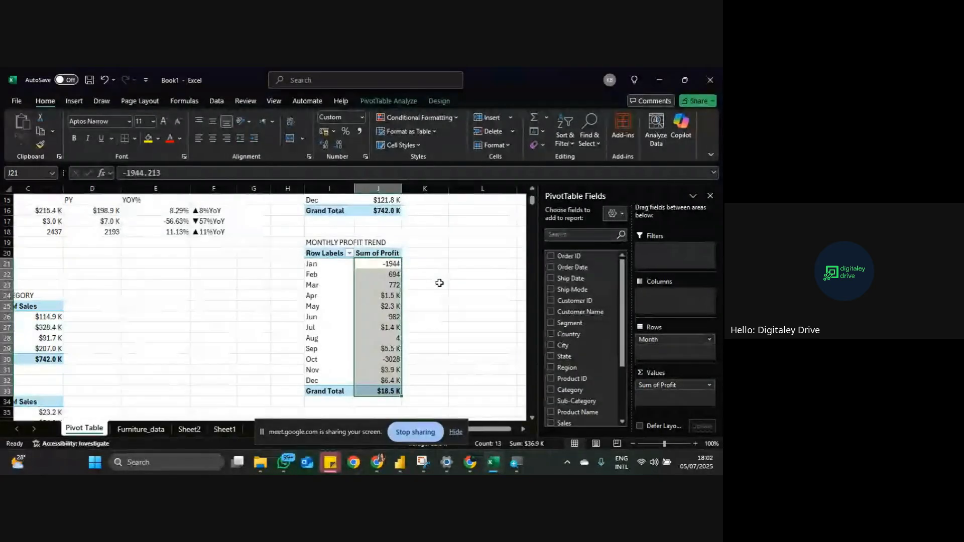
pyautogui.hotkey('ctrl', 'z')
pyautogui.click(439, 284)
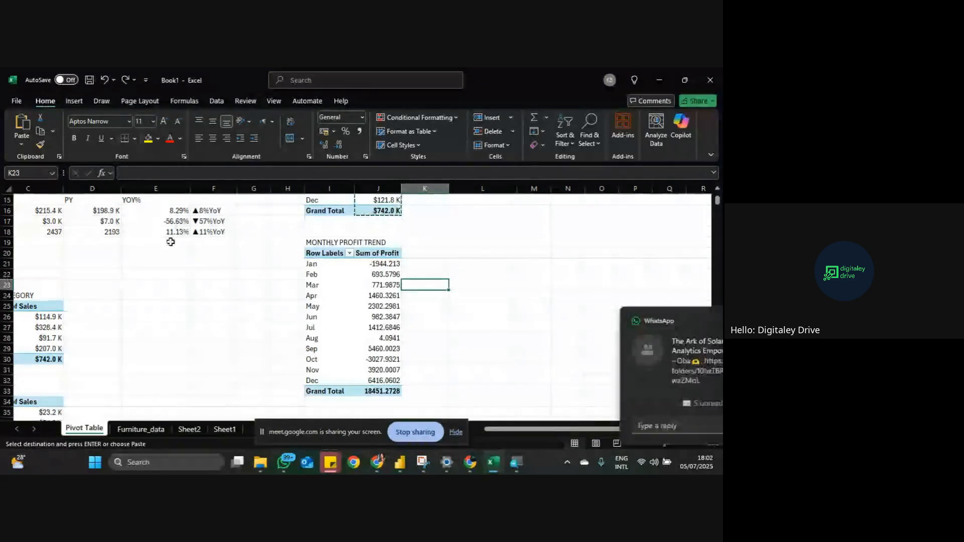
# Step: Try copying only the July sales cell's number format to the January to December profit values J21:J32, and undo it
pyautogui.scroll(1, 300, 252)
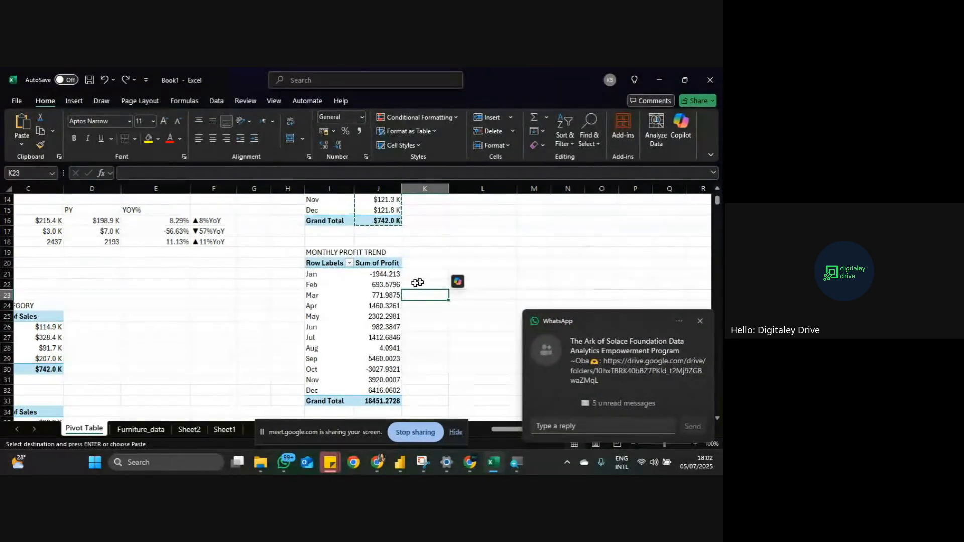
pyautogui.scroll(4, 398, 292)
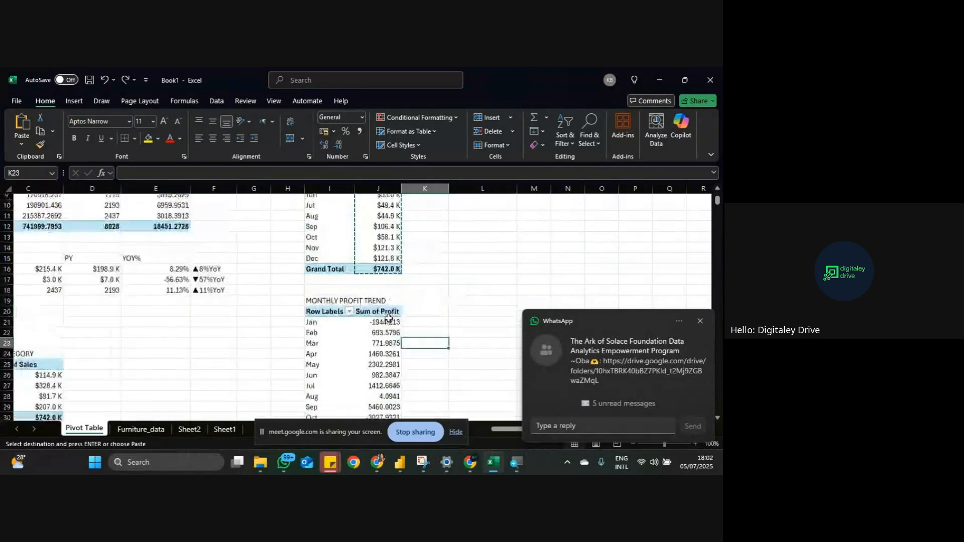
pyautogui.click(379, 275)
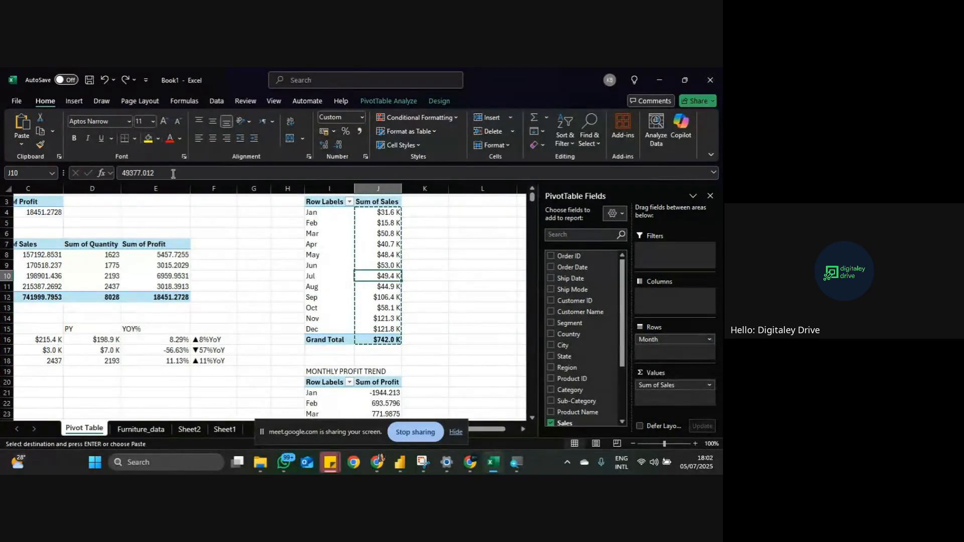
pyautogui.click(41, 145)
pyautogui.scroll(-2, 251, 294)
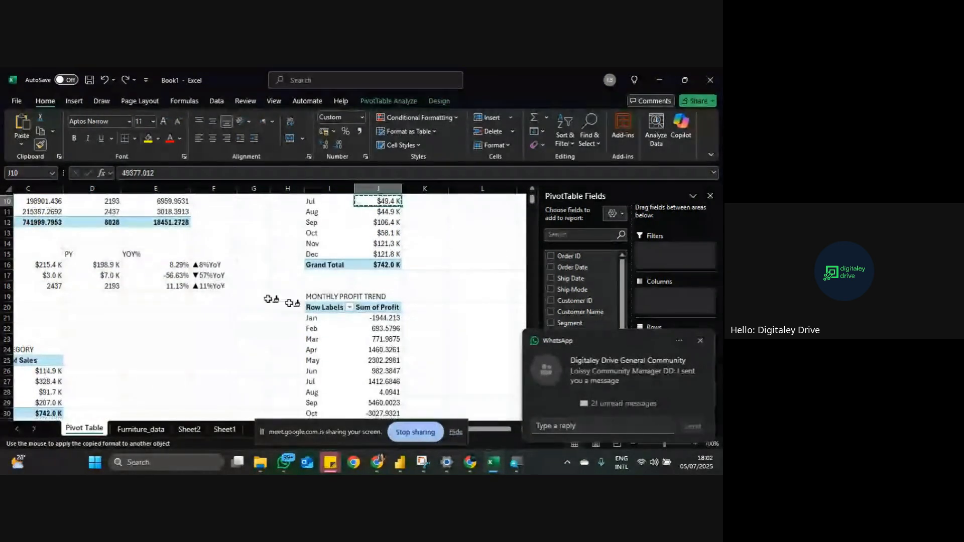
pyautogui.scroll(-2, 338, 321)
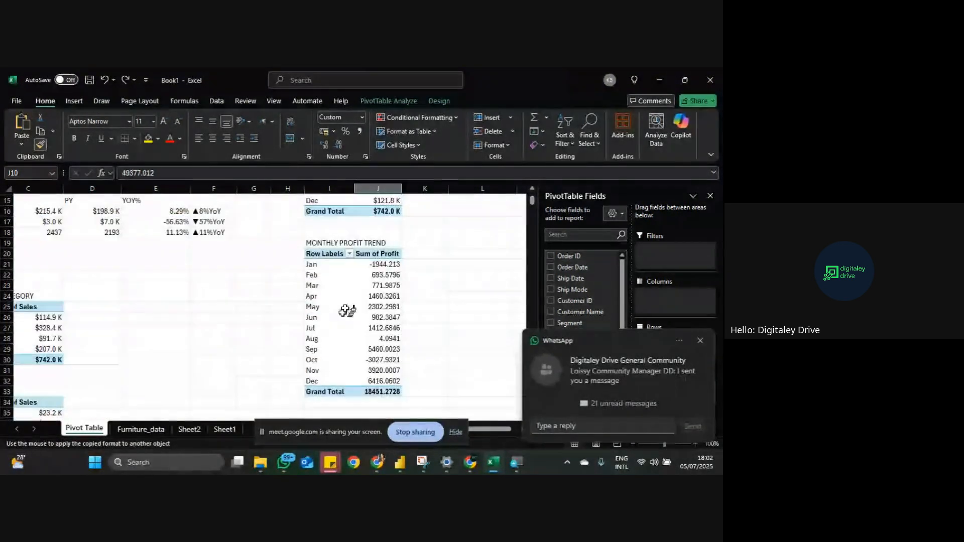
pyautogui.click(382, 265)
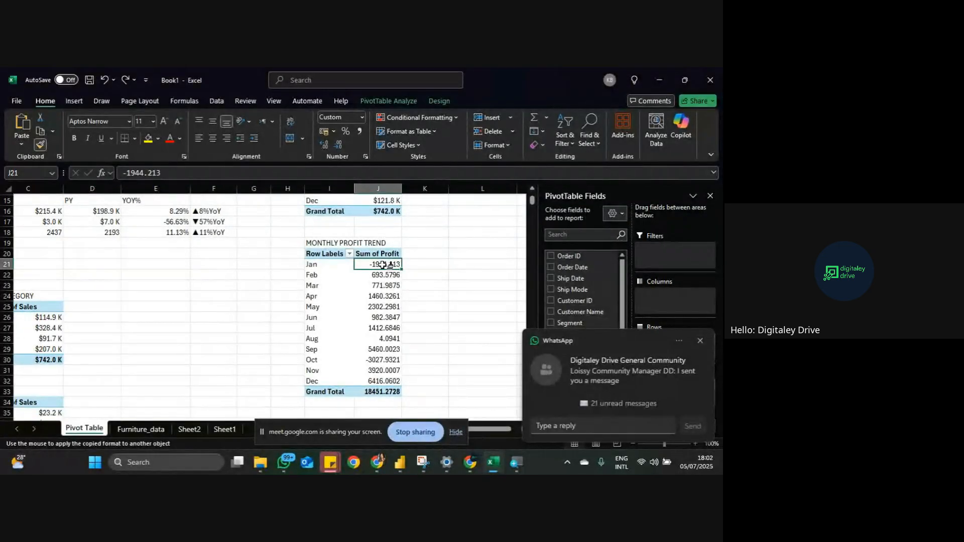
pyautogui.moveTo(382, 265); pyautogui.dragTo(383, 385)
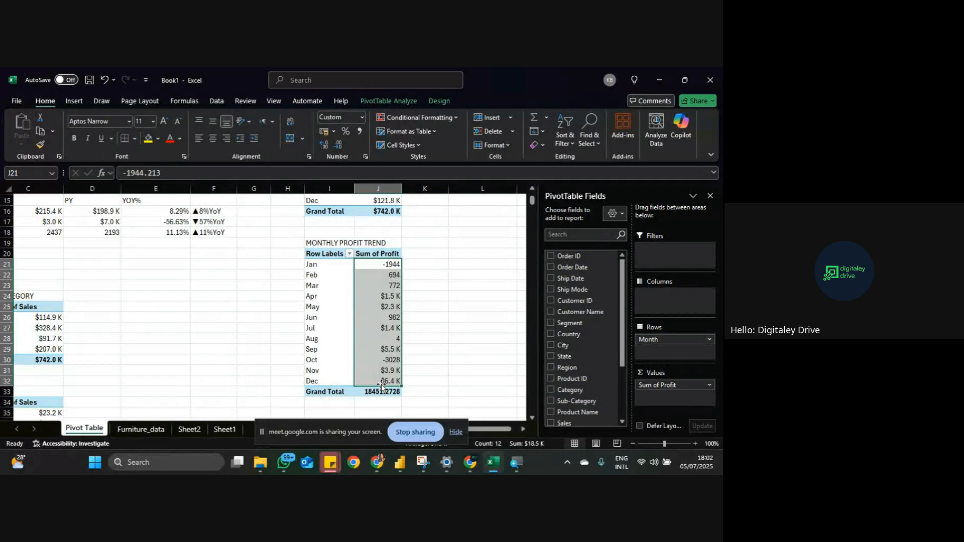
pyautogui.hotkey('ctrl', 'z')
# Step: Copy the January to December profit values in J21:J32 of the Monthly Profit Trend PivotTable
pyautogui.hotkey('ctrl', 'c')
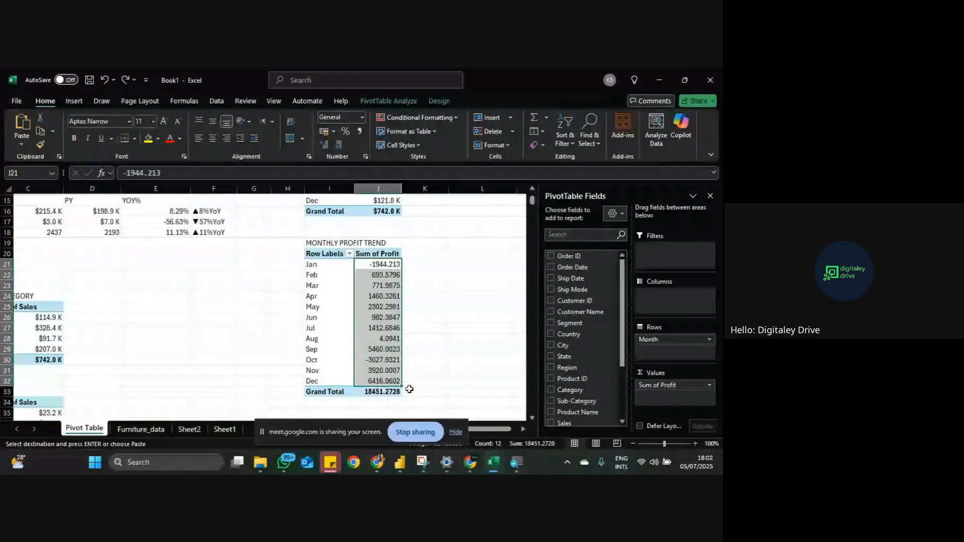
pyautogui.moveTo(470, 462)
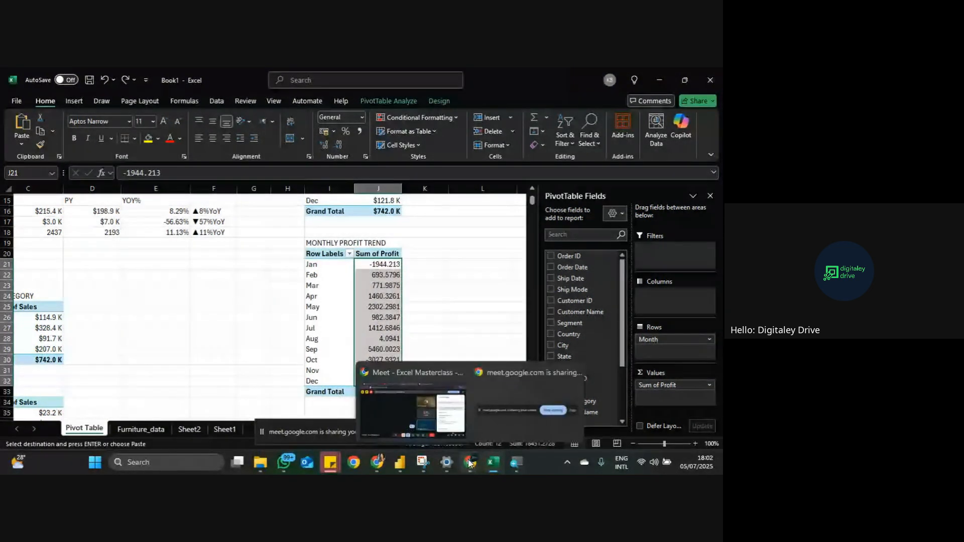
# Step: Switch to the Google Meet call and read the latest in-call chat message about the network
pyautogui.click(417, 419)
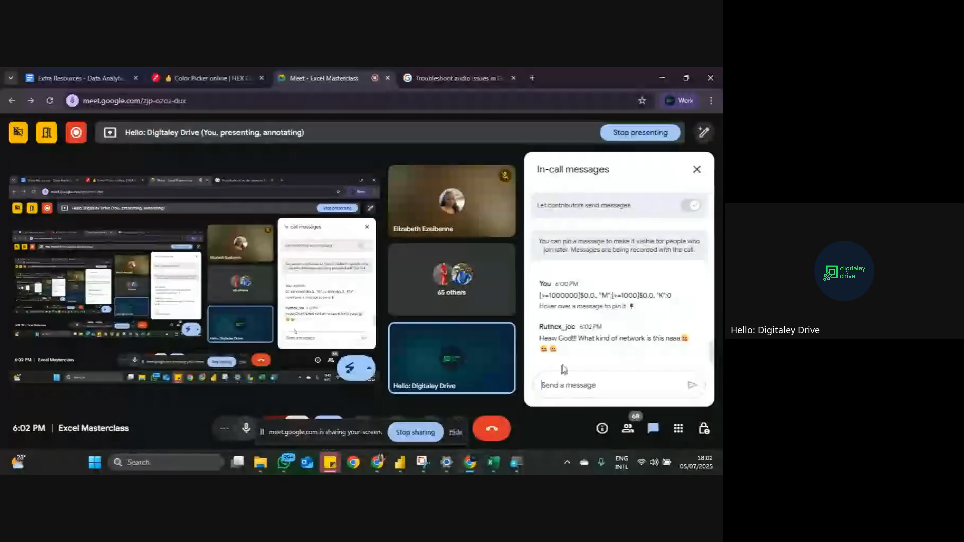
pyautogui.tripleClick(593, 338)
pyautogui.click(600, 339)
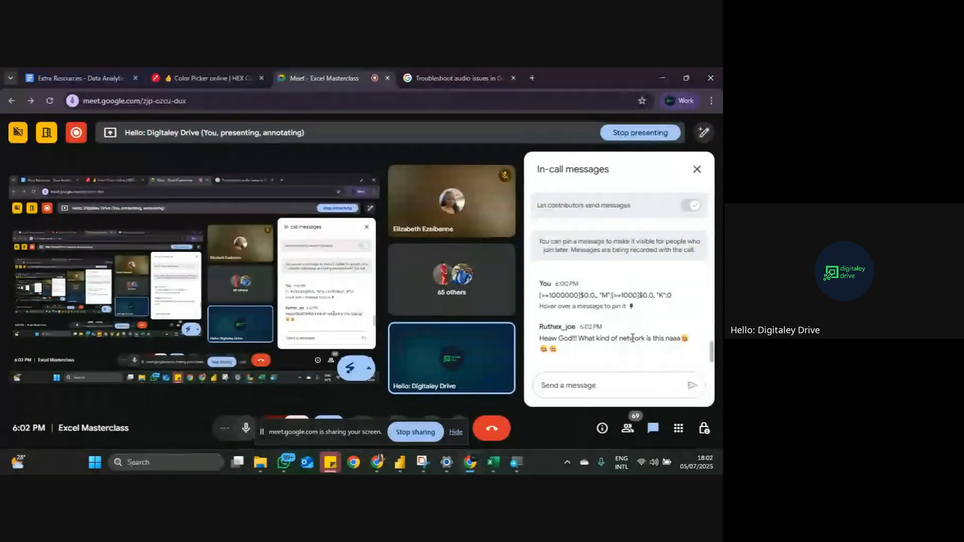
pyautogui.tripleClick(613, 338)
pyautogui.click(612, 339)
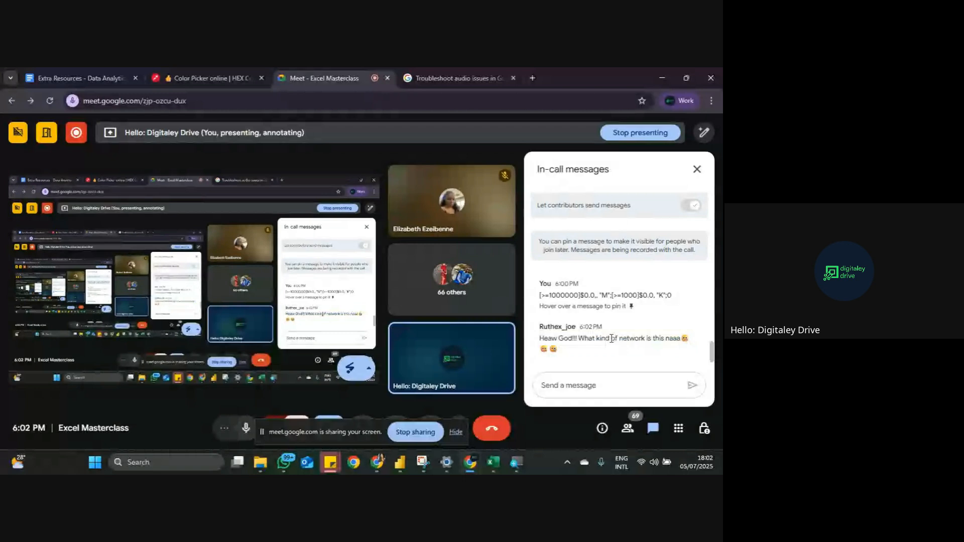
pyautogui.tripleClick(612, 339)
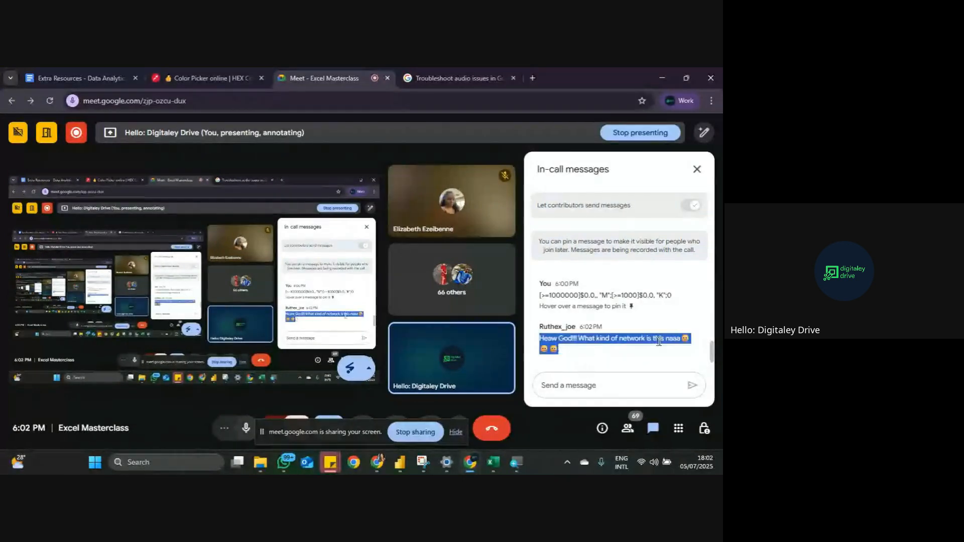
pyautogui.click(668, 312)
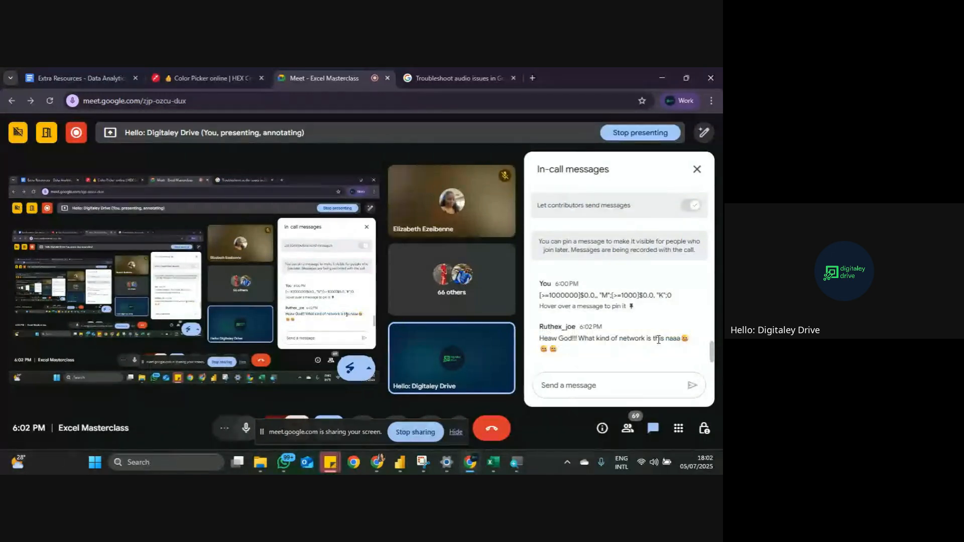
# Step: Restart presenting the screen in the Google Meet call and hide the screen-sharing notice
pyautogui.click(457, 433)
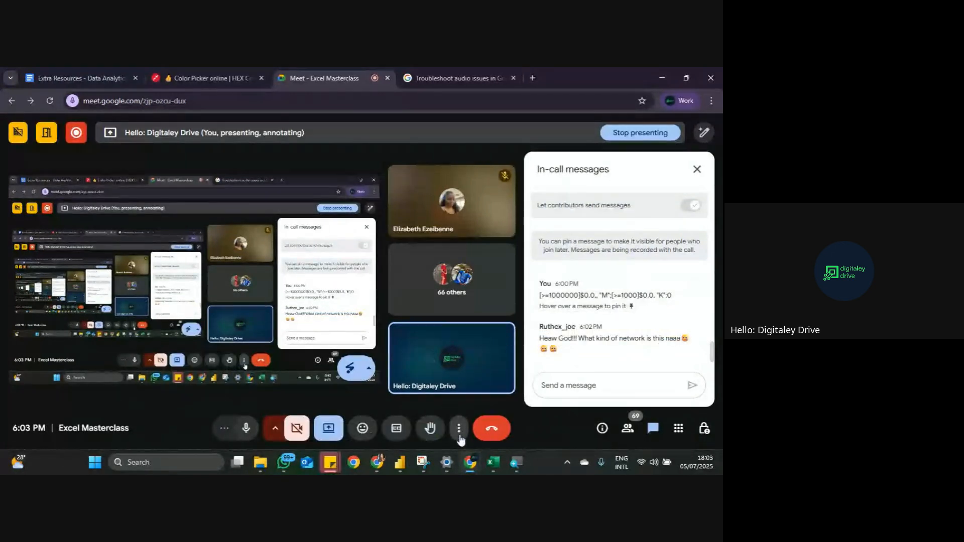
pyautogui.click(330, 431)
pyautogui.click(370, 392)
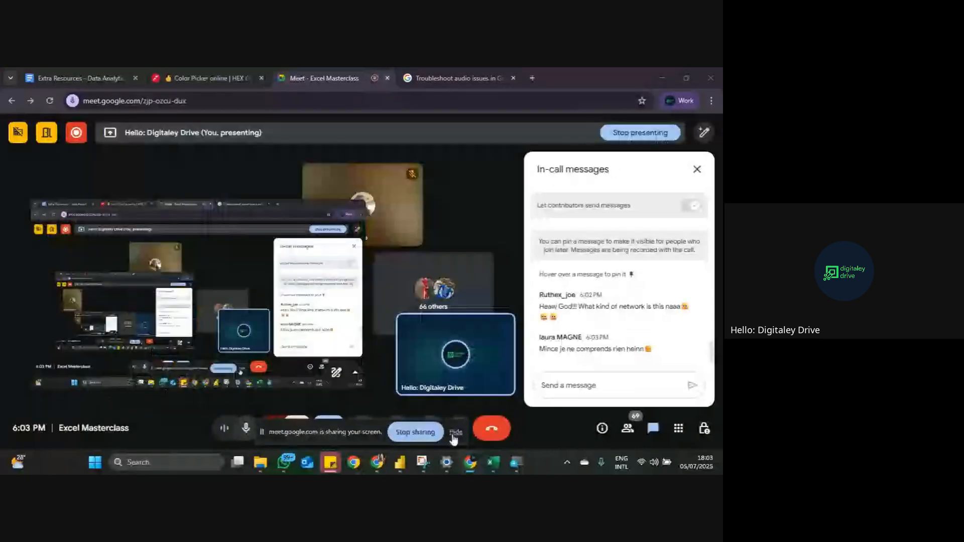
pyautogui.click(455, 434)
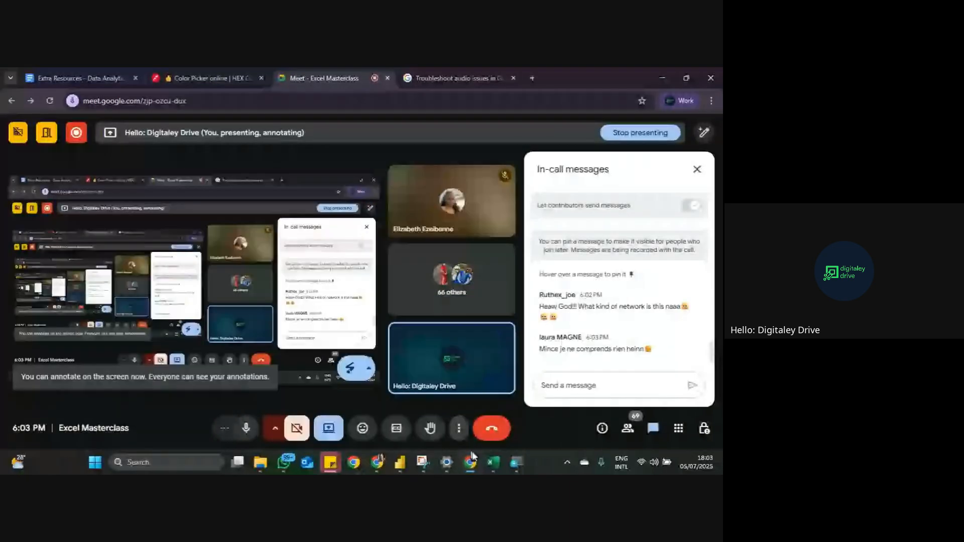
# Step: Switch back to the Pivot Table sheet of the Excel workbook
pyautogui.click(493, 462)
pyautogui.moveTo(402, 336); pyautogui.dragTo(411, 334)
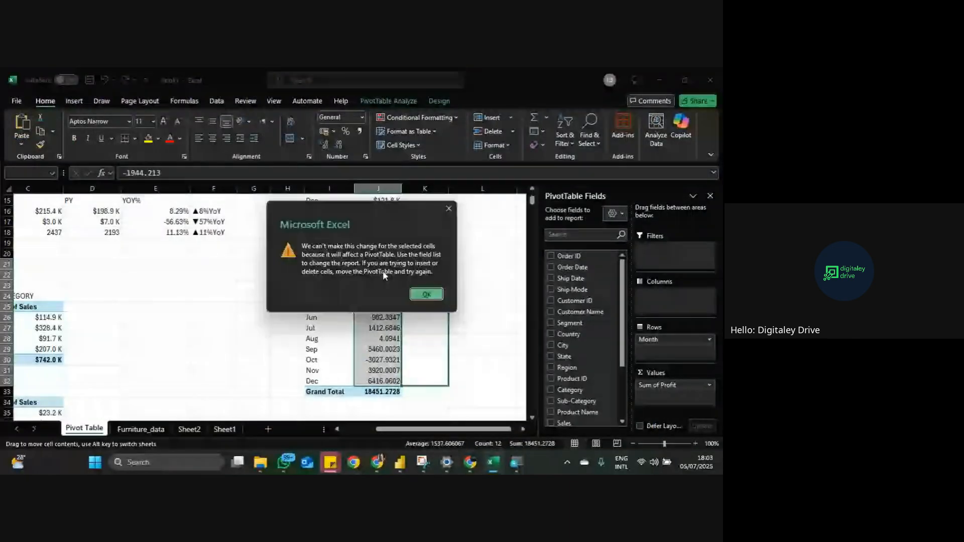
pyautogui.press('Return')
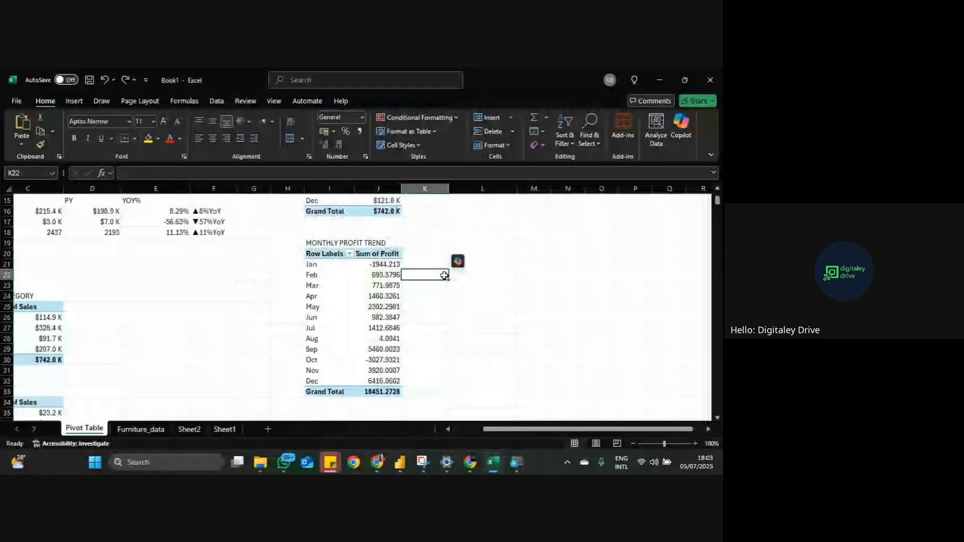
# Step: Format the January to December values in the monthly profit trend with the custom code [>=1000000]$0.0,, "M";[>=1000]$0.0, "K";0
pyautogui.moveTo(382, 264); pyautogui.dragTo(391, 379)
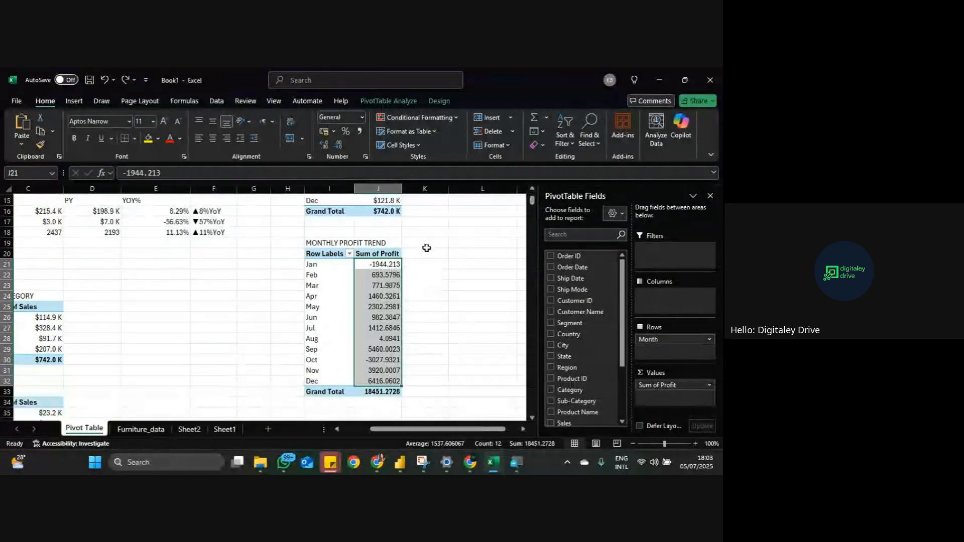
pyautogui.scroll(1, 427, 247)
pyautogui.scroll(1, 427, 247)
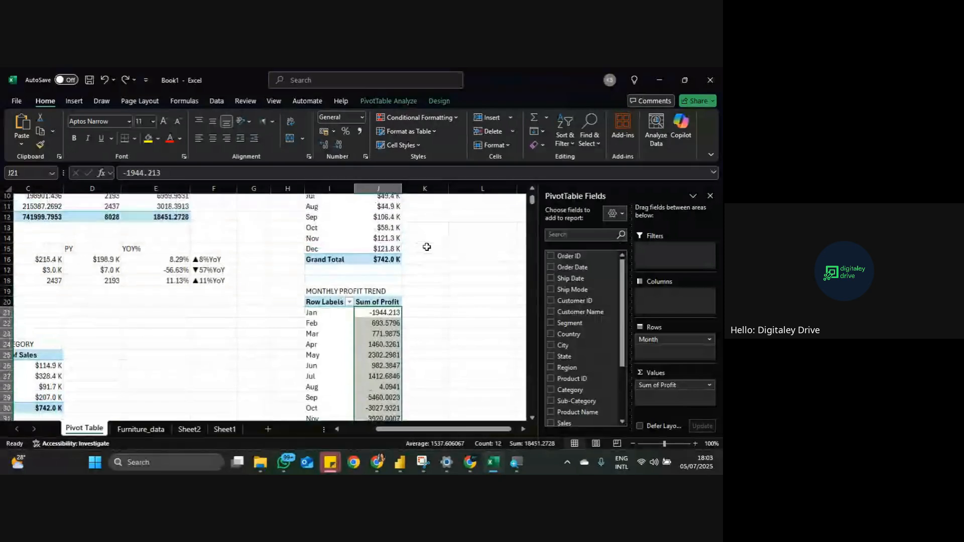
pyautogui.click(366, 158)
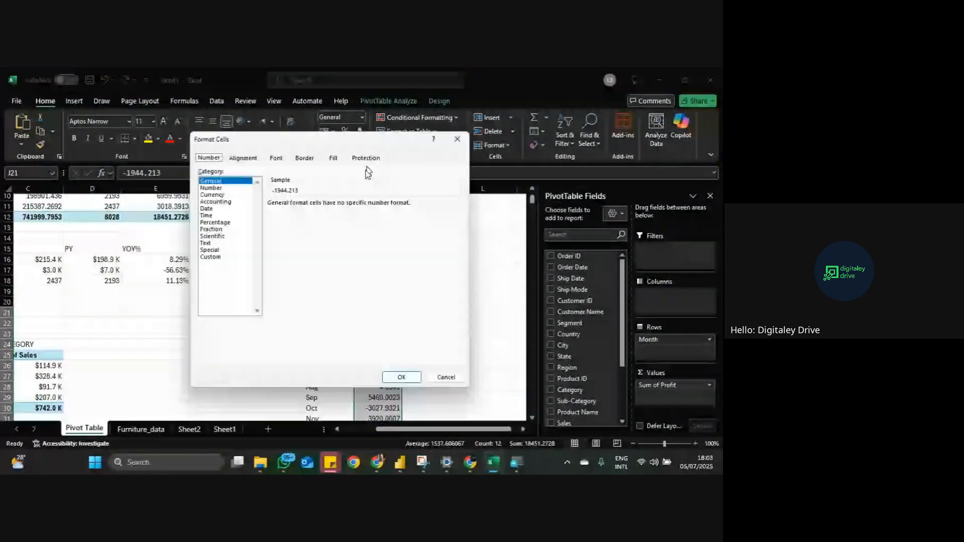
pyautogui.click(210, 258)
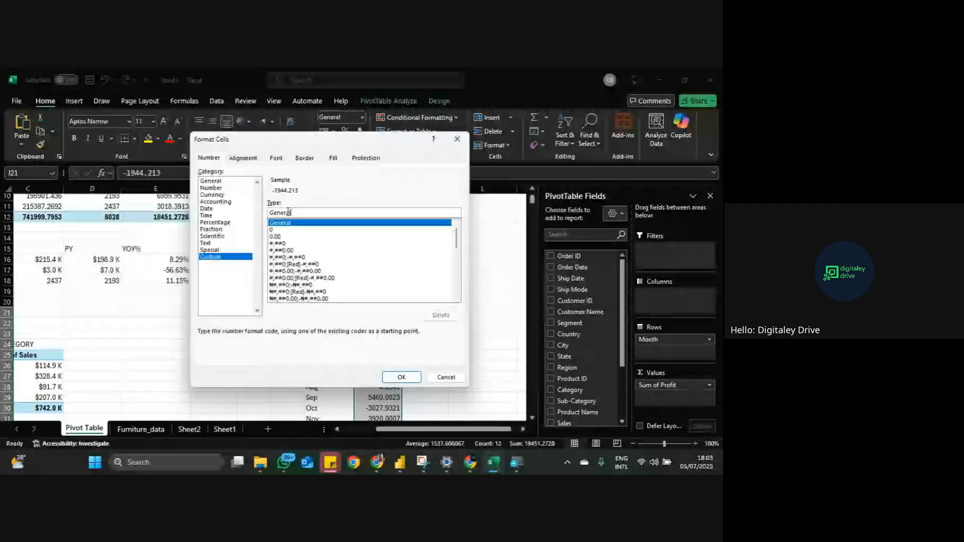
pyautogui.doubleClick(288, 212)
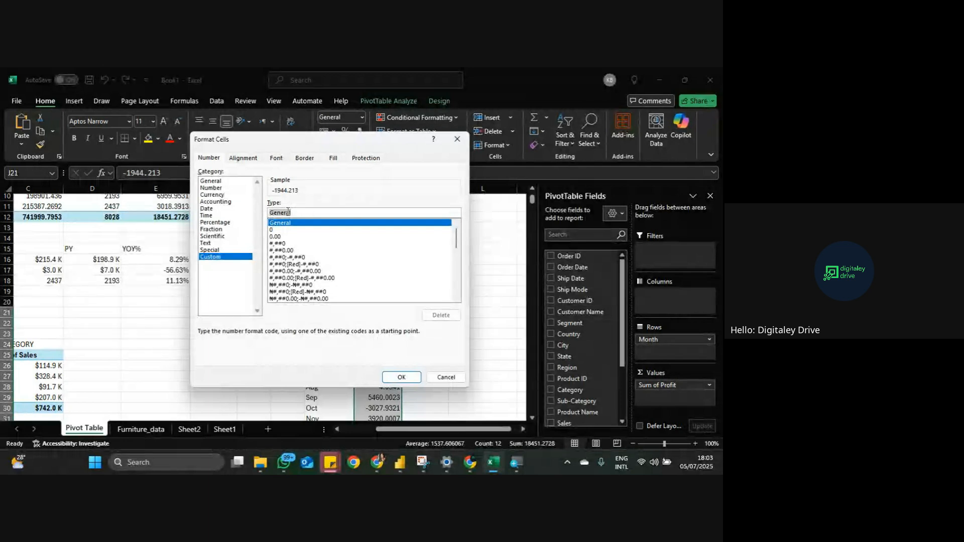
pyautogui.hotkey('ctrl', 'v')
pyautogui.click(415, 380)
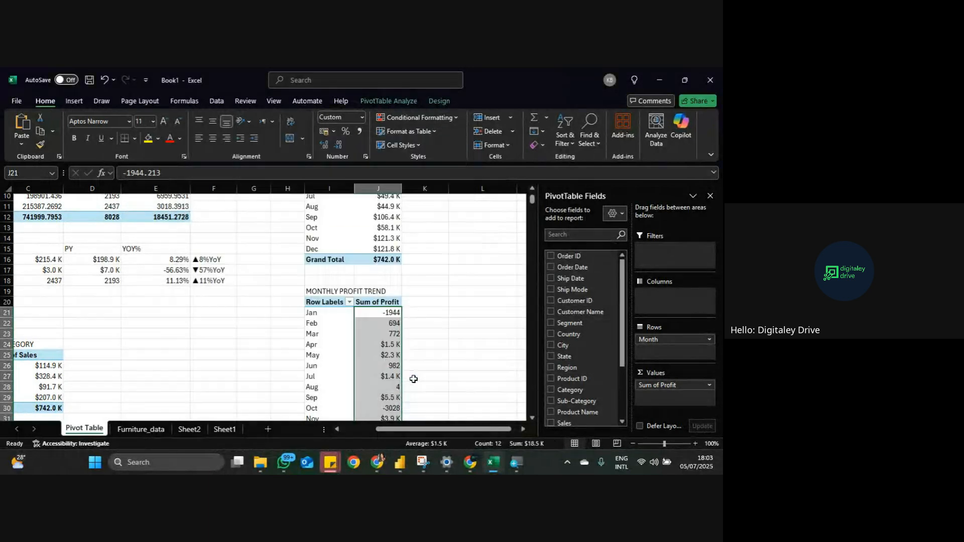
# Step: Undo the custom number format on the monthly profit values, redo it, and undo it again
pyautogui.scroll(-2, 417, 341)
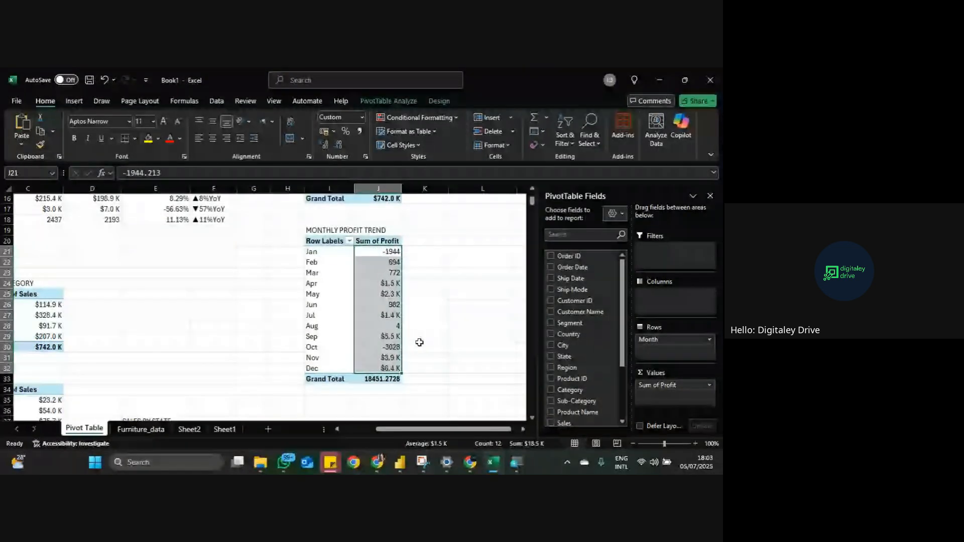
pyautogui.hotkey('ctrl', 'shift', '~')
pyautogui.hotkey('ctrl', 'y')
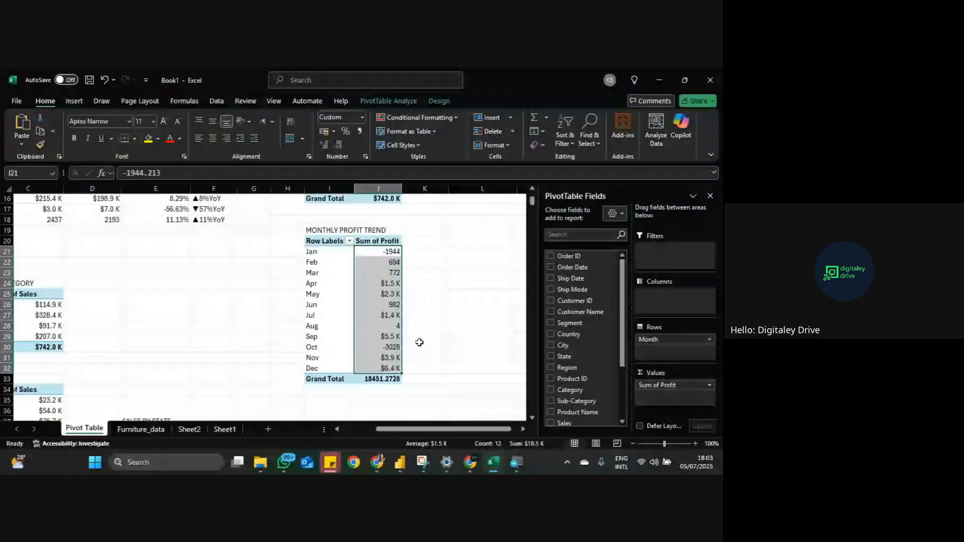
pyautogui.hotkey('ctrl', 'z')
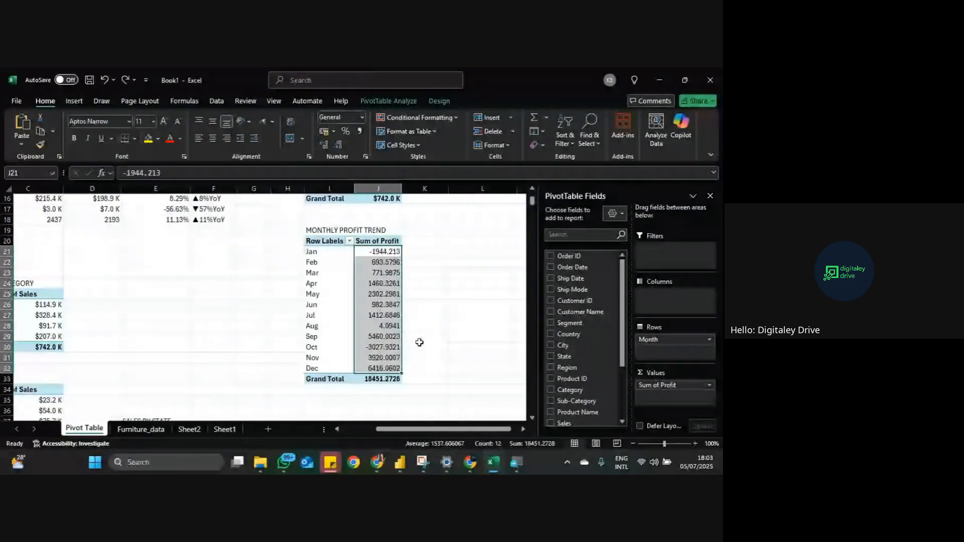
pyautogui.hotkey('ctrl', 'y')
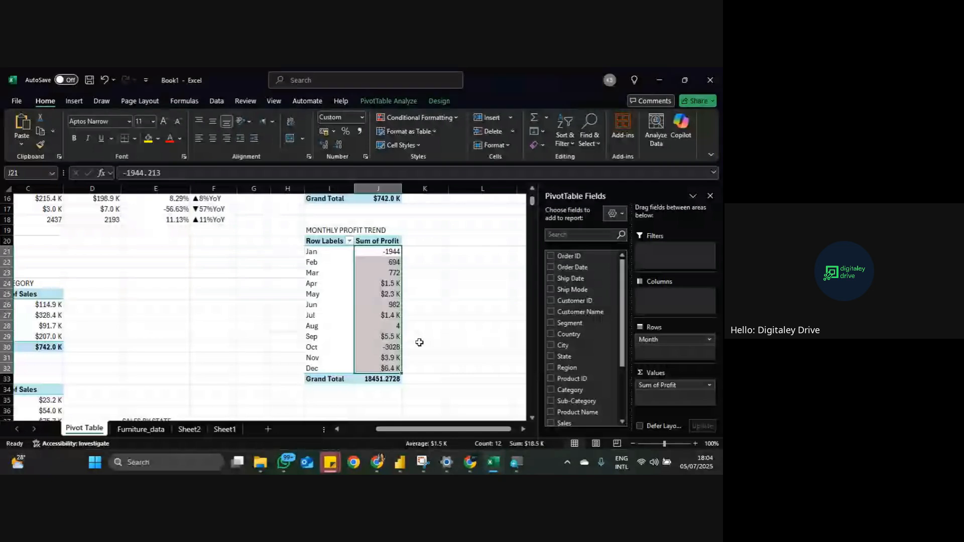
pyautogui.hotkey('ctrl', 'z')
# Step: Reapply the custom format [>=1000000]$0.0,, "M";[>=1000]$0.0, "K";0 to the twelve monthly profit values, excluding the Grand Total
pyautogui.hotkey('ctrl', '1')
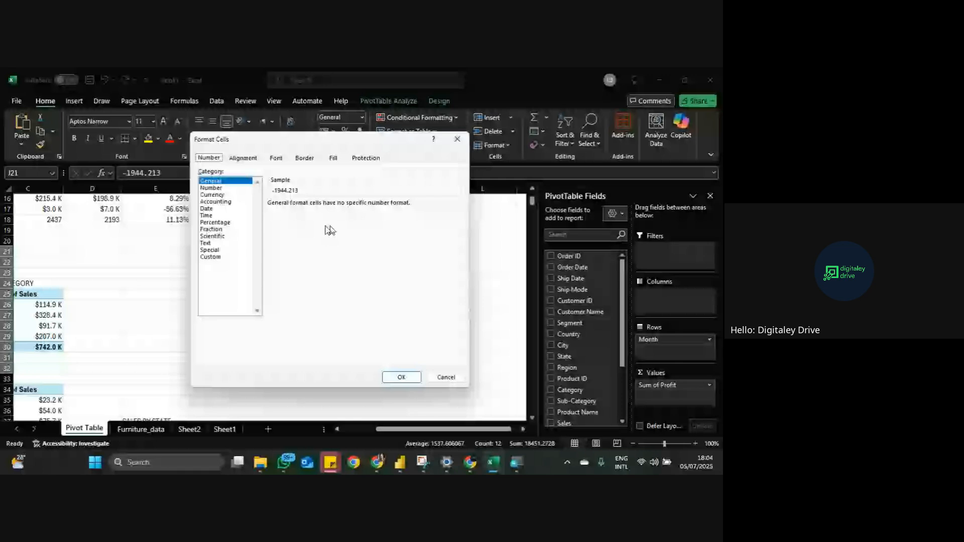
pyautogui.click(210, 257)
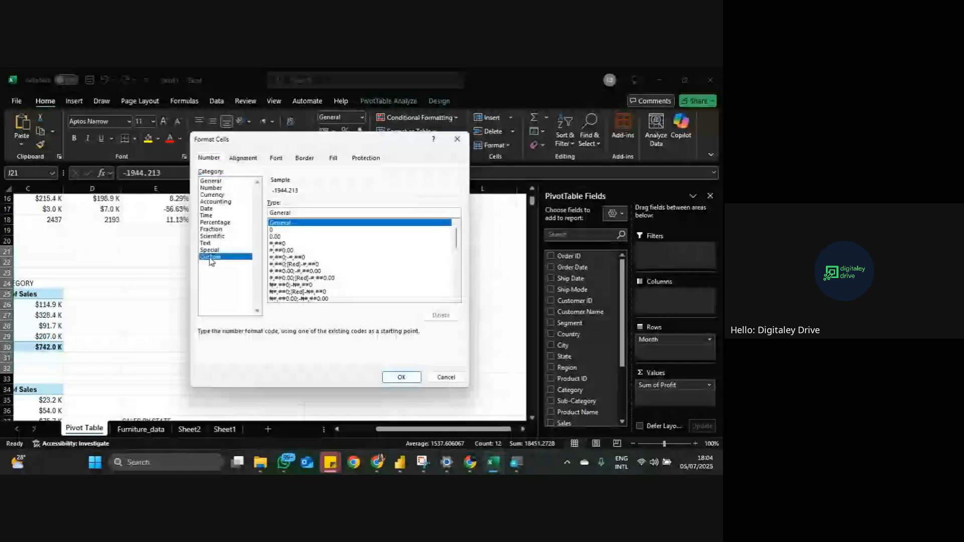
pyautogui.doubleClick(316, 213)
pyautogui.press('BackSpace')
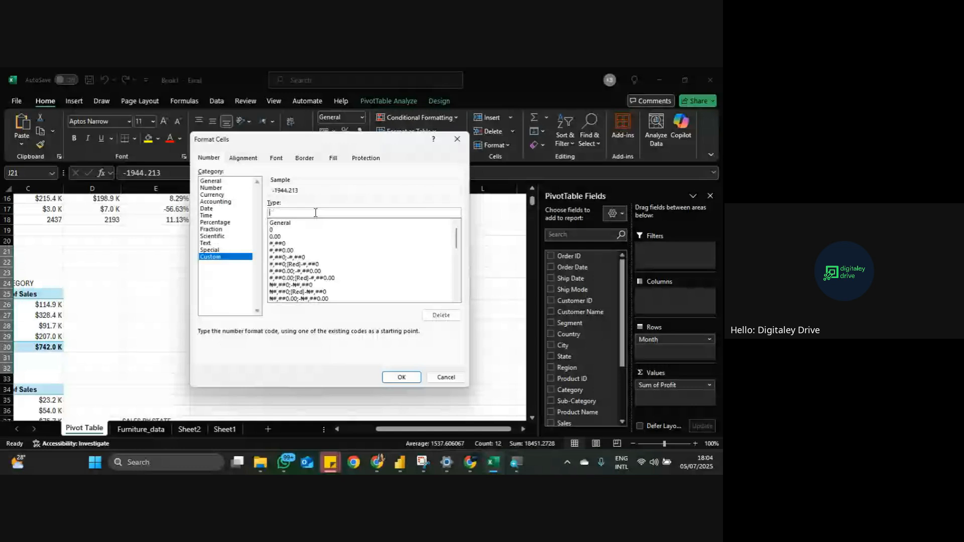
pyautogui.write('[>=1000000]$0.0,, "M";[>=1000]$0.0, "K";0')
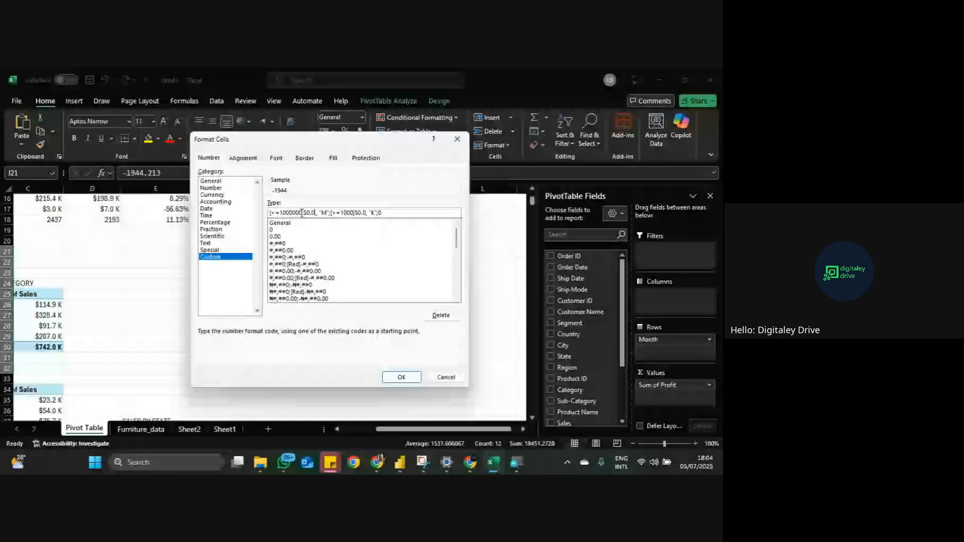
pyautogui.write(',')
pyautogui.press('Left')
pyautogui.press('Left')
pyautogui.press('Left')
pyautogui.press('Left')
pyautogui.press('Left')
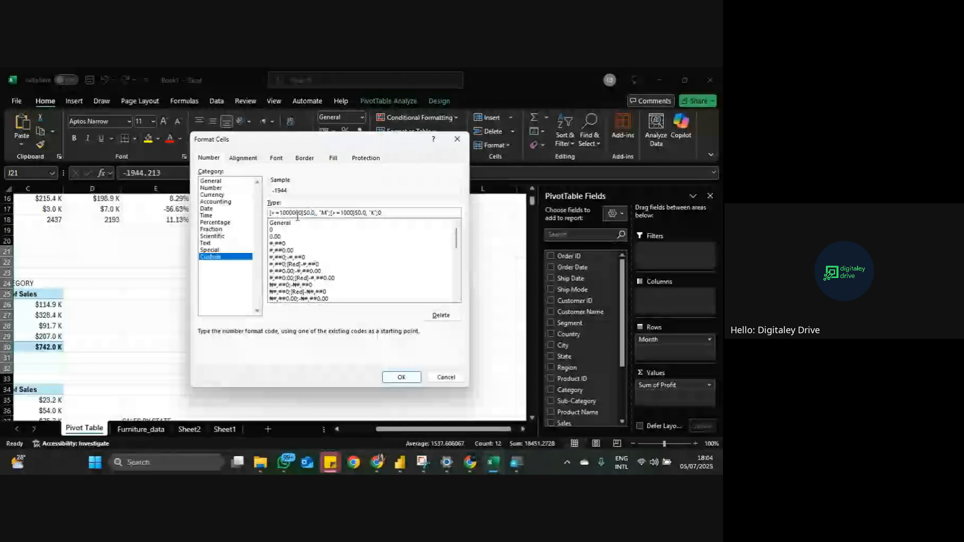
pyautogui.write('0')
pyautogui.press('Return')
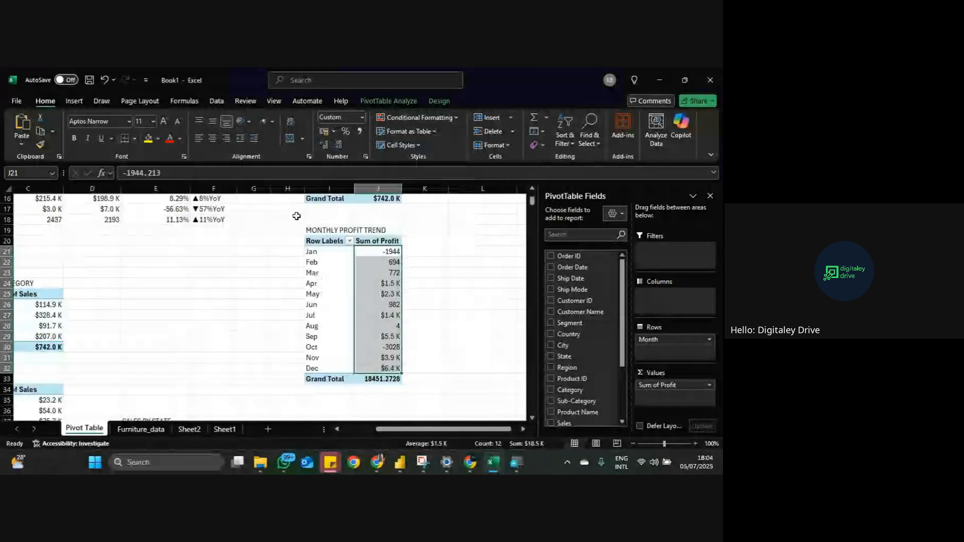
# Step: Apply the custom format [>=1000000]$0.0,, "M";[>=1000]$0.0, "K";0 to all Sum of Profit values in the monthly profit trend, including the Grand Total
pyautogui.click(385, 325)
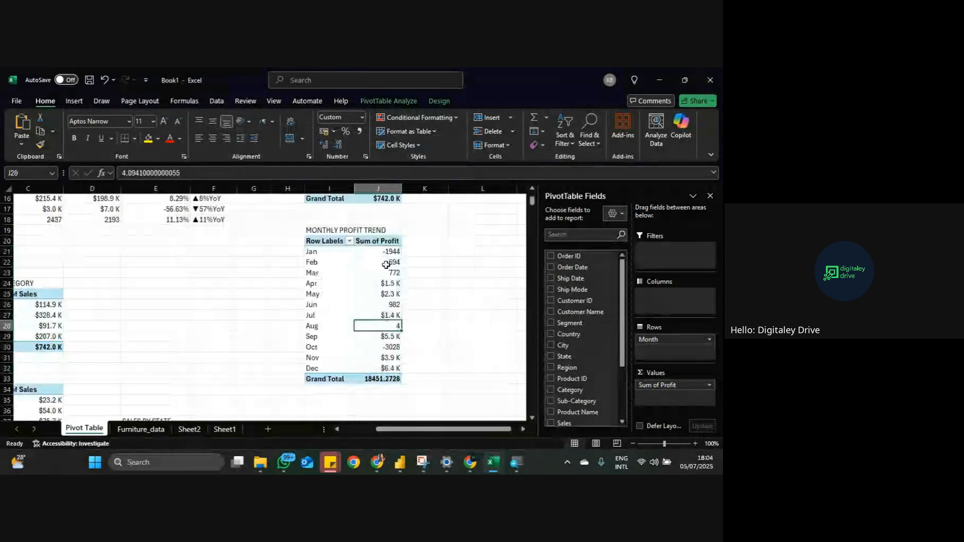
pyautogui.click(393, 250)
pyautogui.moveTo(393, 247); pyautogui.dragTo(386, 379)
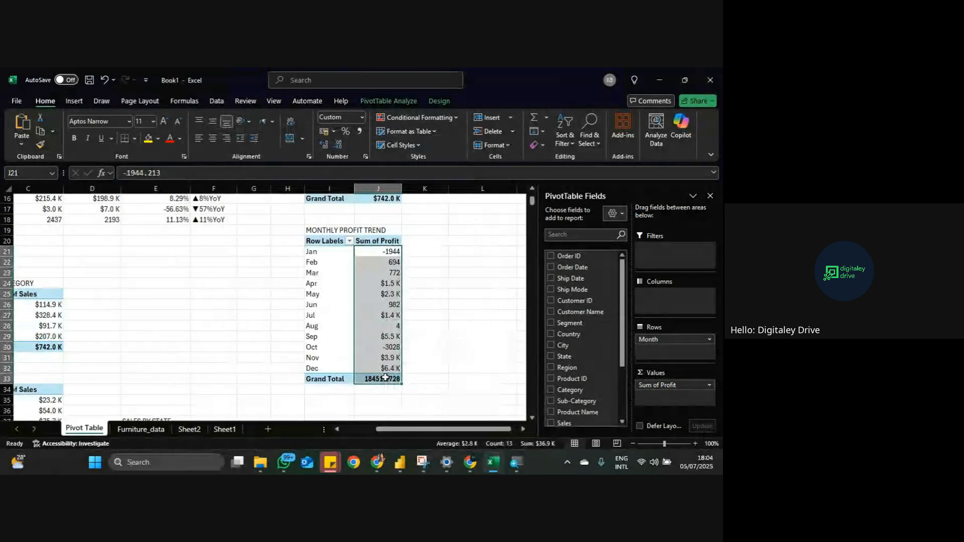
pyautogui.click(365, 157)
pyautogui.click(226, 257)
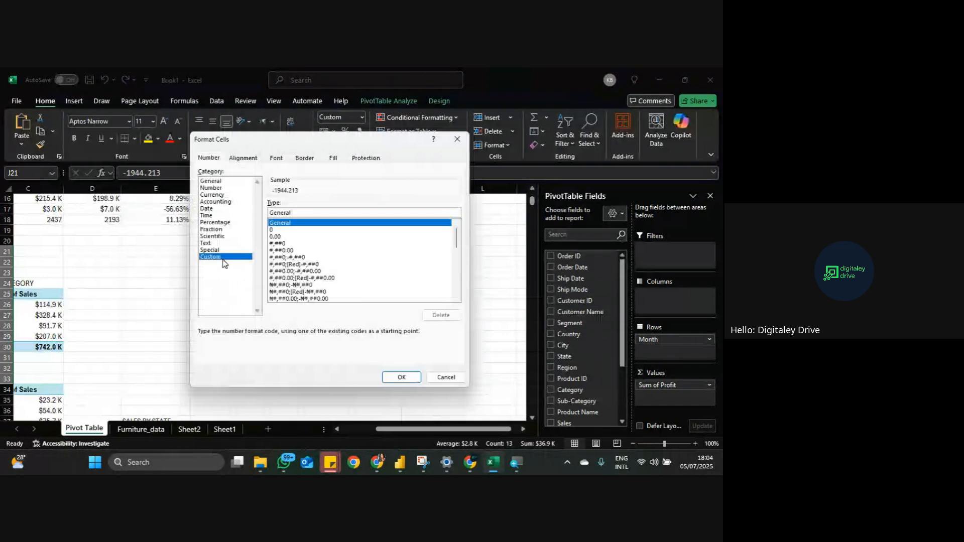
pyautogui.click(317, 214)
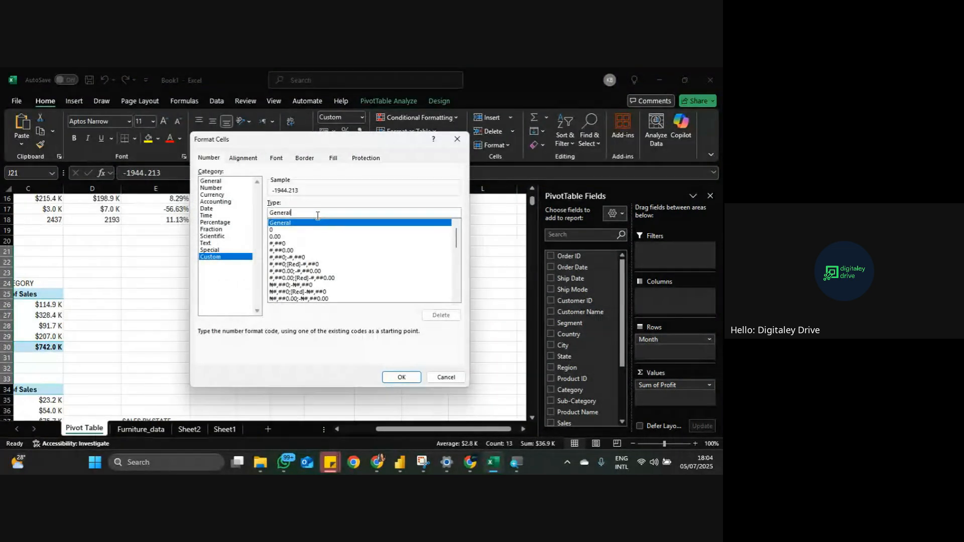
pyautogui.press('BackSpace')
pyautogui.press('BackSpace')
pyautogui.press('BackSpace')
pyautogui.press('BackSpace')
pyautogui.press('BackSpace')
pyautogui.press('BackSpace')
pyautogui.press('BackSpace')
pyautogui.write('[>=1000000]$0.0,,"M";[>=1000]$0.0,"K";0')
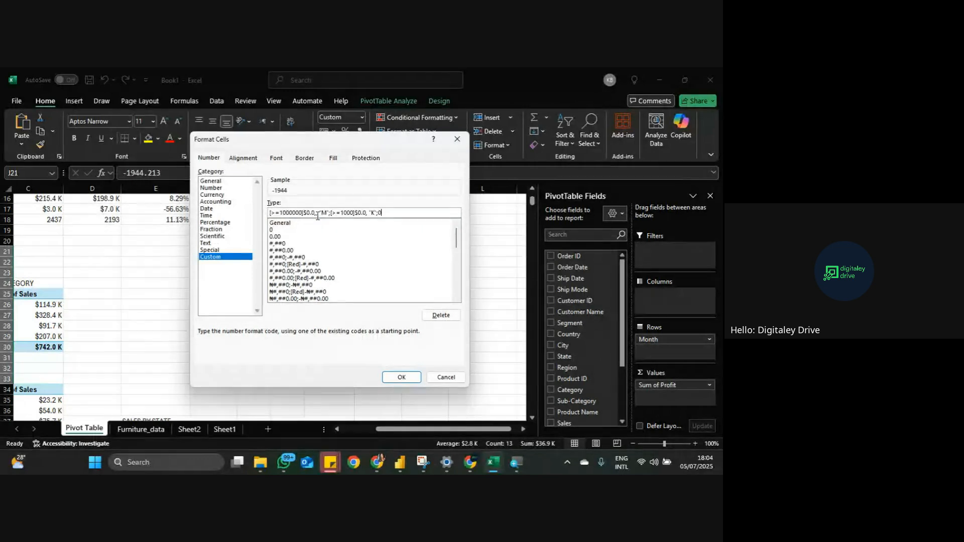
pyautogui.click(317, 215)
pyautogui.press('Left')
pyautogui.press('Left')
pyautogui.press('Left')
pyautogui.press('BackSpace')
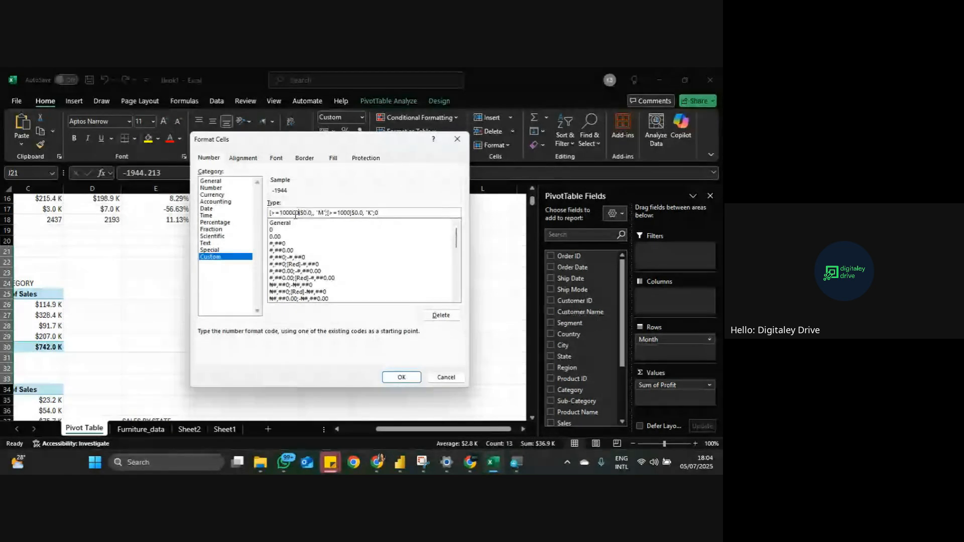
pyautogui.click(405, 380)
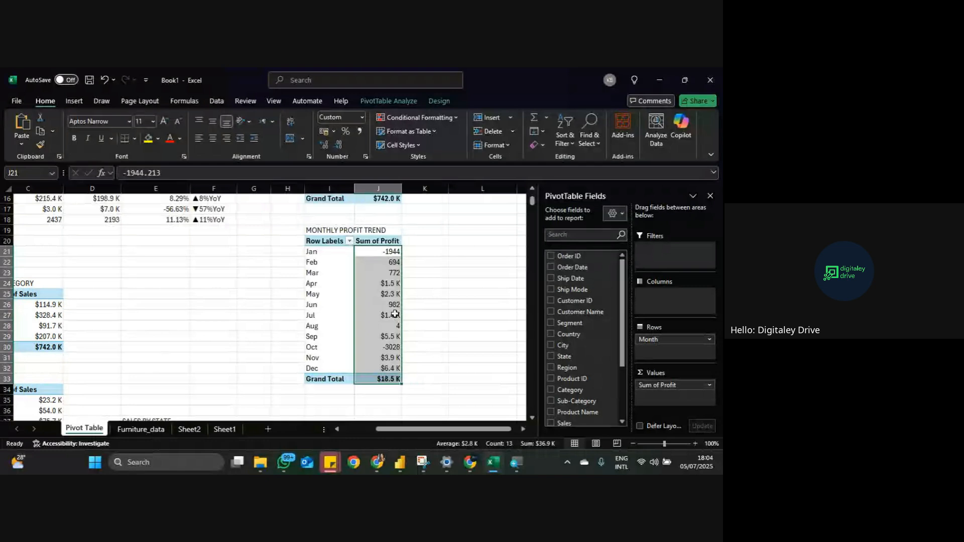
pyautogui.click(394, 347)
pyautogui.scroll(-1, 394, 347)
pyautogui.hscroll(-2, 394, 350)
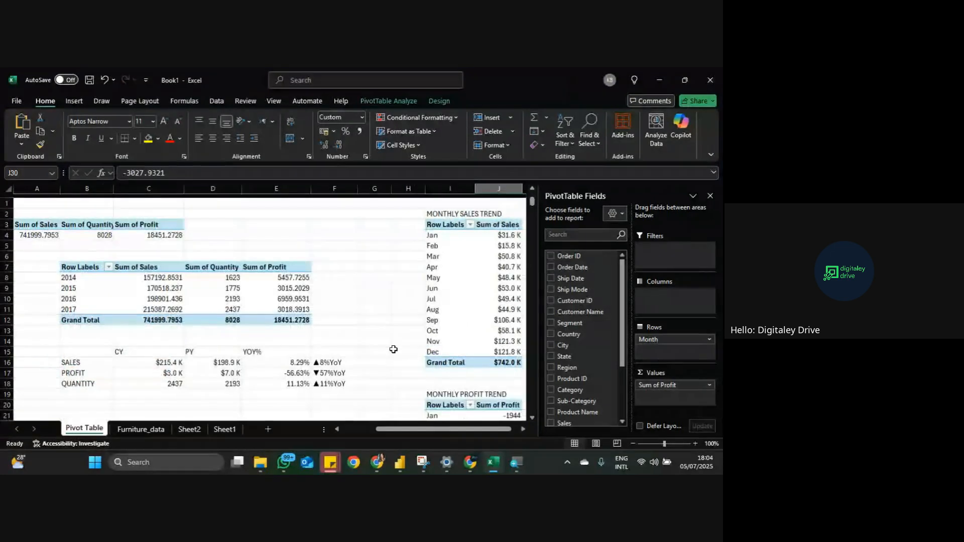
pyautogui.hscroll(1, 393, 349)
pyautogui.hscroll(-1, 393, 350)
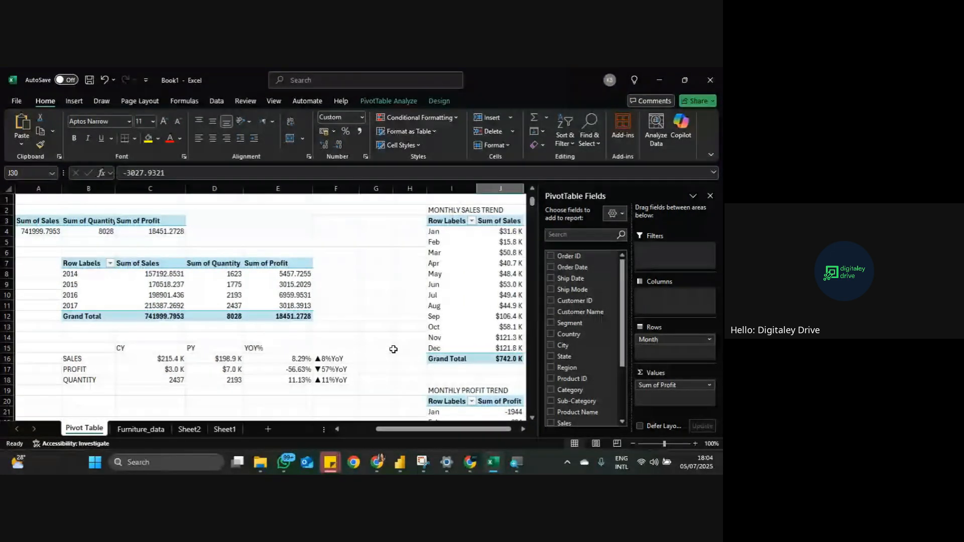
# Step: Review the formatted monthly profit trend from January through the Grand Total, including the negative January value
pyautogui.scroll(-2, 393, 350)
pyautogui.click(451, 373)
pyautogui.hscroll(1, 452, 369)
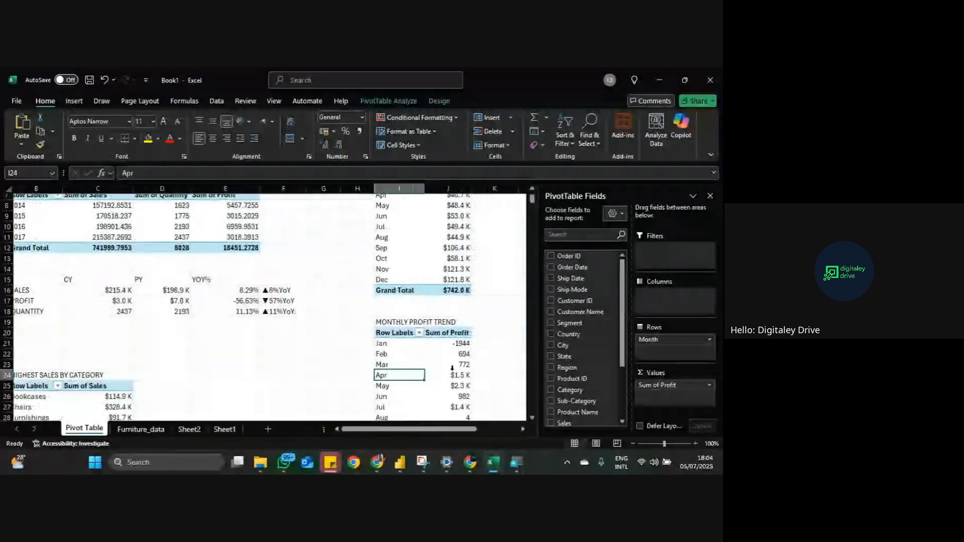
pyautogui.click(458, 344)
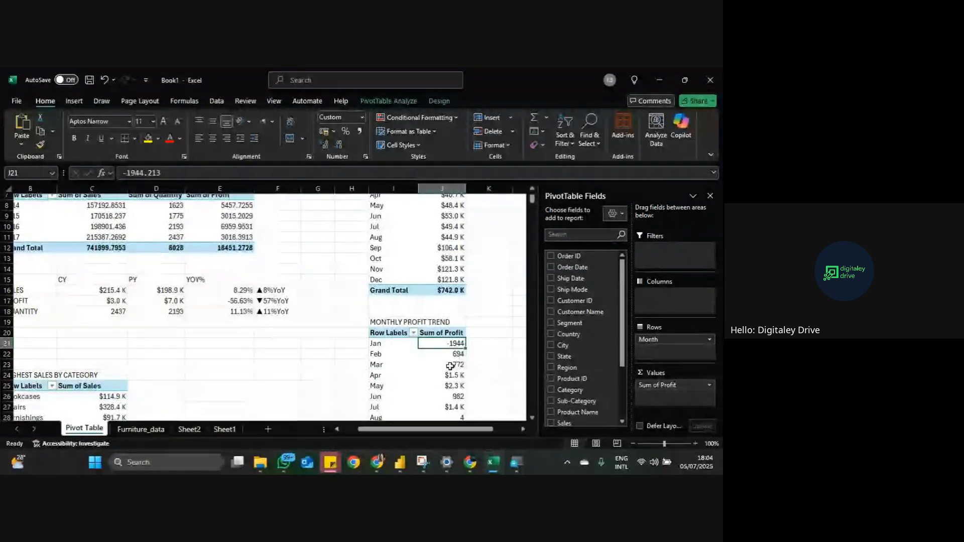
pyautogui.scroll(-2, 452, 369)
pyautogui.hscroll(-1, 450, 366)
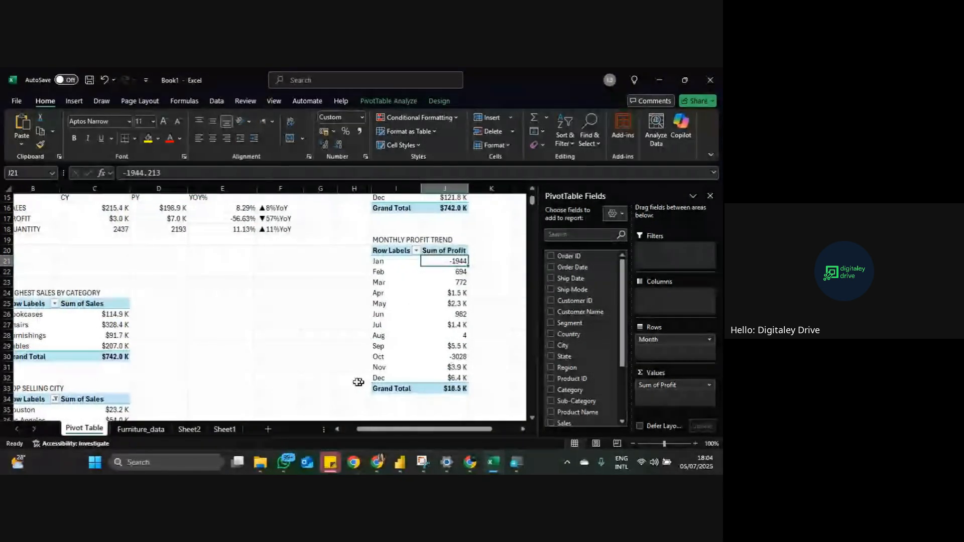
# Step: Check the other sheets of the workbook and delete the blank Sheet2
pyautogui.click(150, 429)
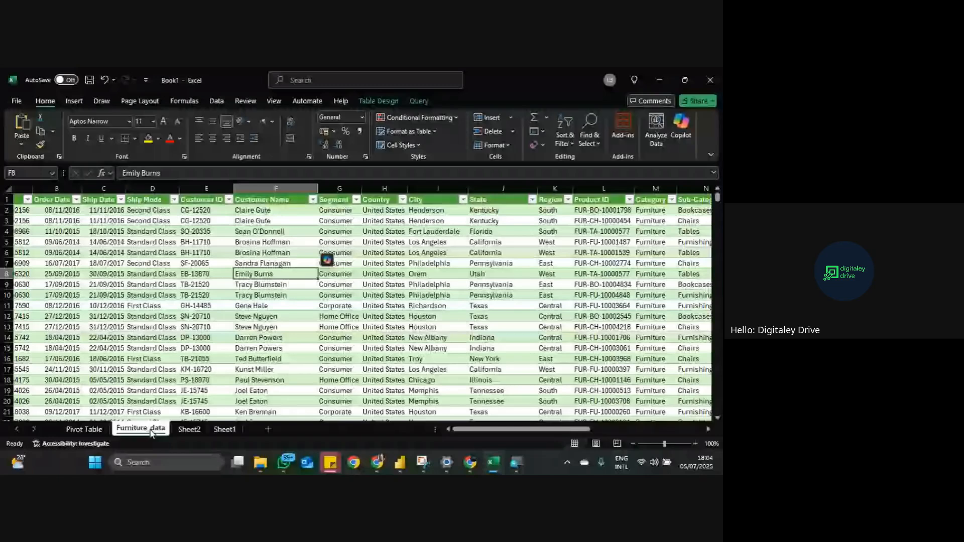
pyautogui.click(190, 430)
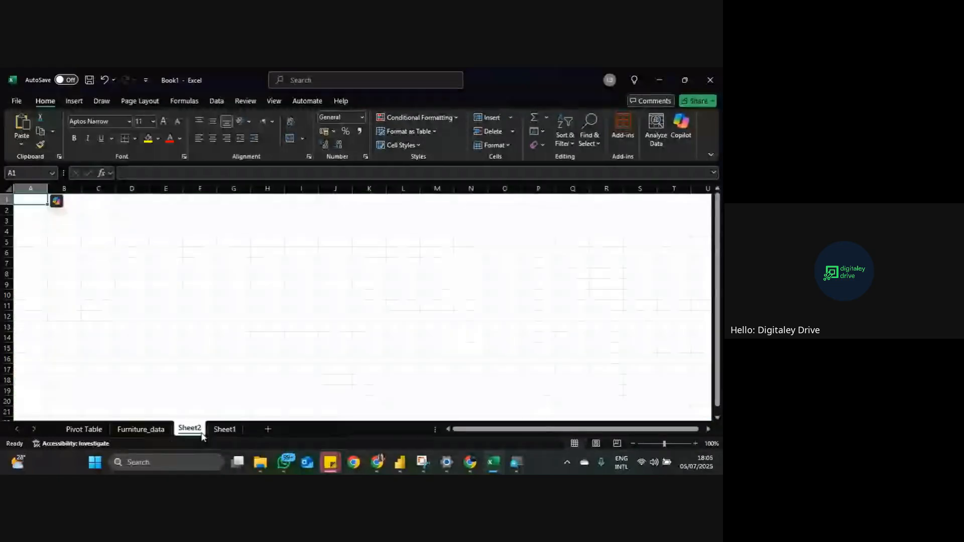
pyautogui.click(224, 430)
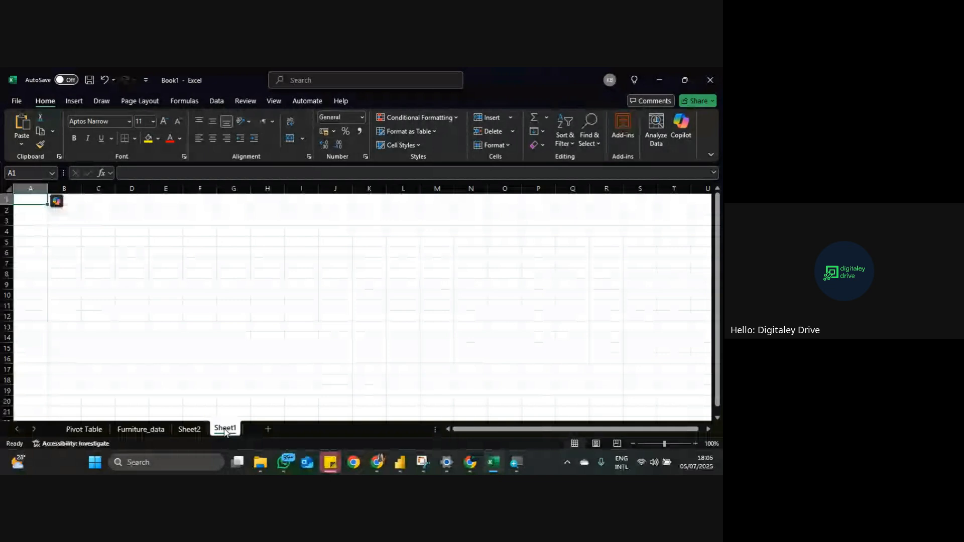
pyautogui.rightClick(190, 429)
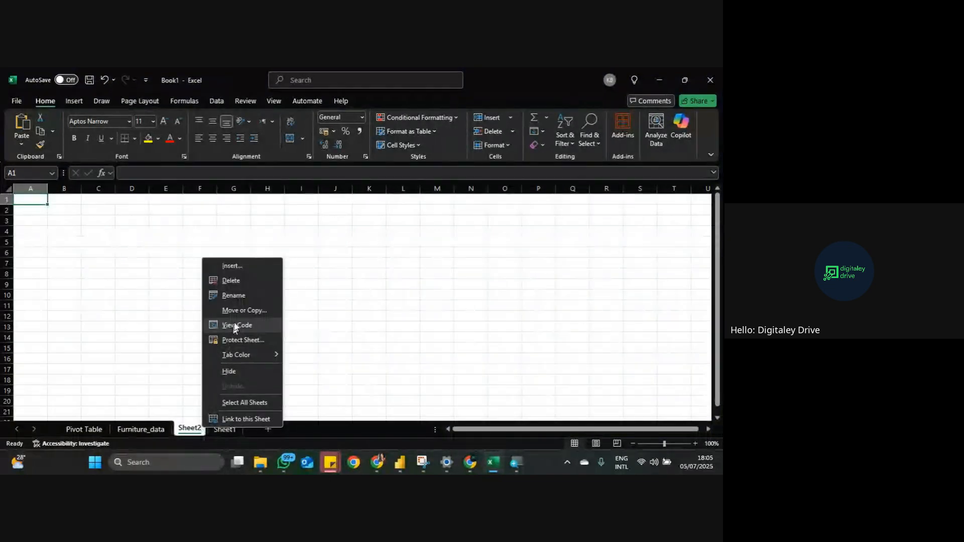
pyautogui.click(248, 281)
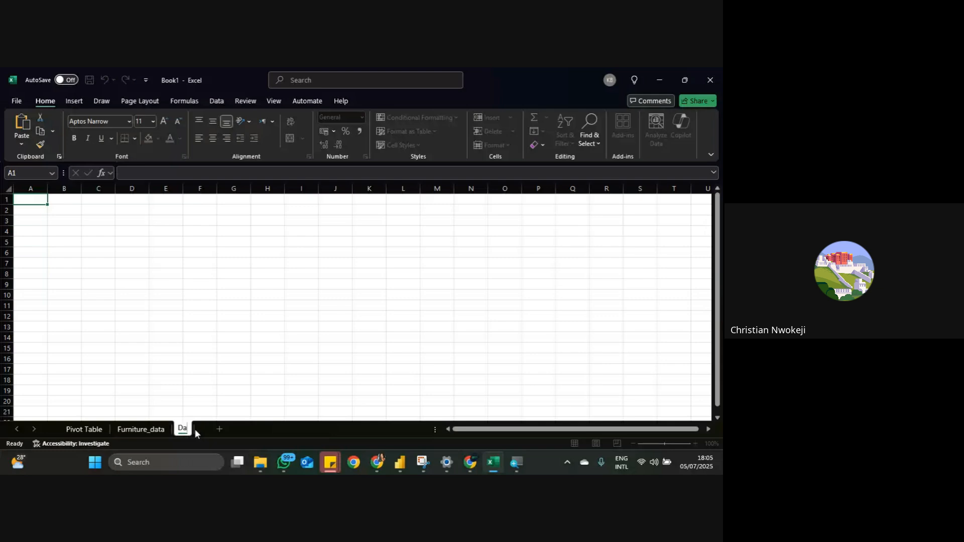
# Step: Rename the remaining blank sheet as Dashboard and hide its gridlines
pyautogui.write('hboard')
pyautogui.press('Return')
pyautogui.click(168, 339)
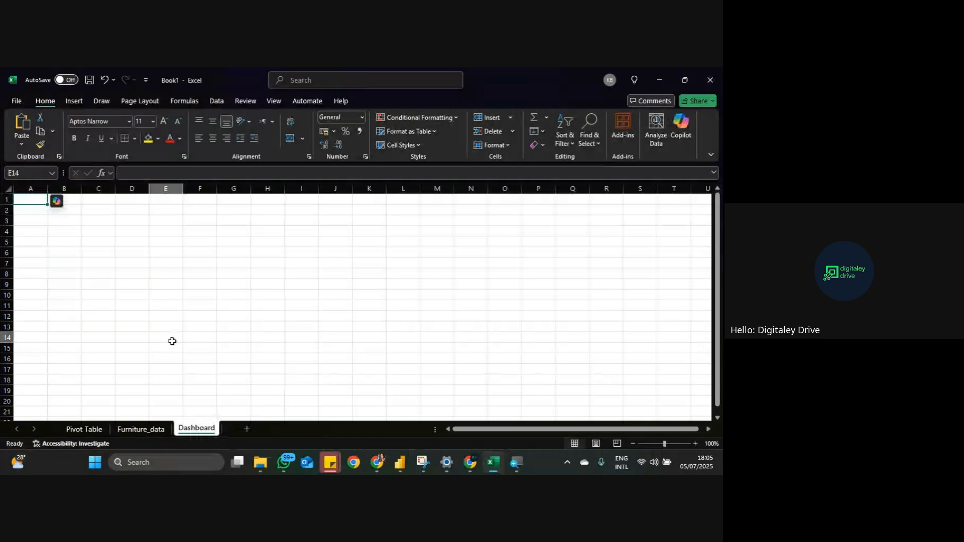
pyautogui.click(282, 102)
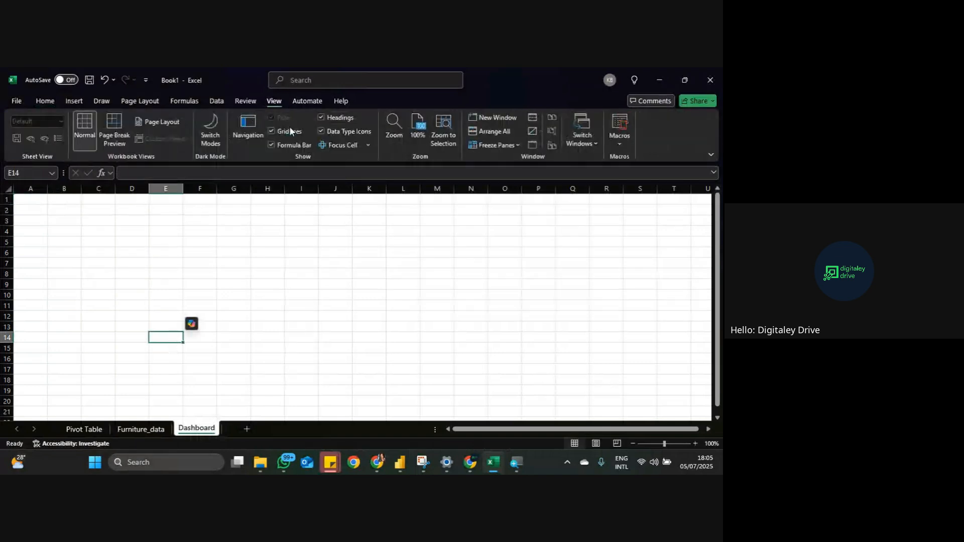
pyautogui.click(272, 131)
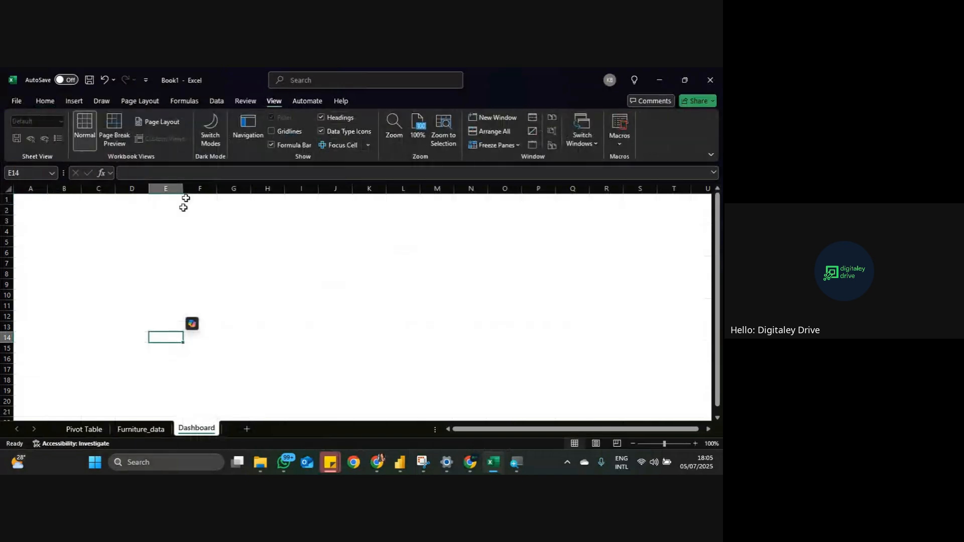
# Step: Set the font color of all cells on the Dashboard sheet to the lightest tint of the bright blue theme color
pyautogui.click(190, 238)
pyautogui.hotkey('ctrl', 'a')
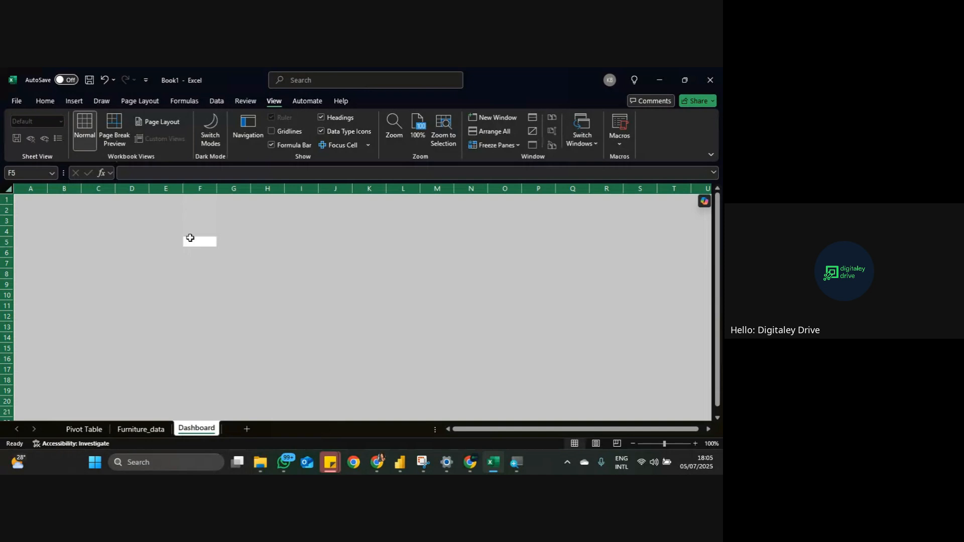
pyautogui.click(45, 101)
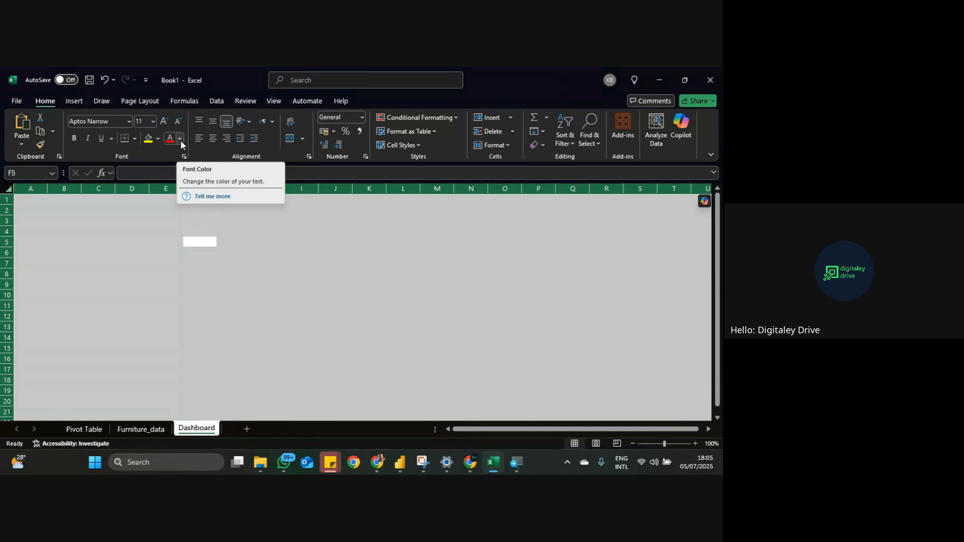
pyautogui.click(180, 140)
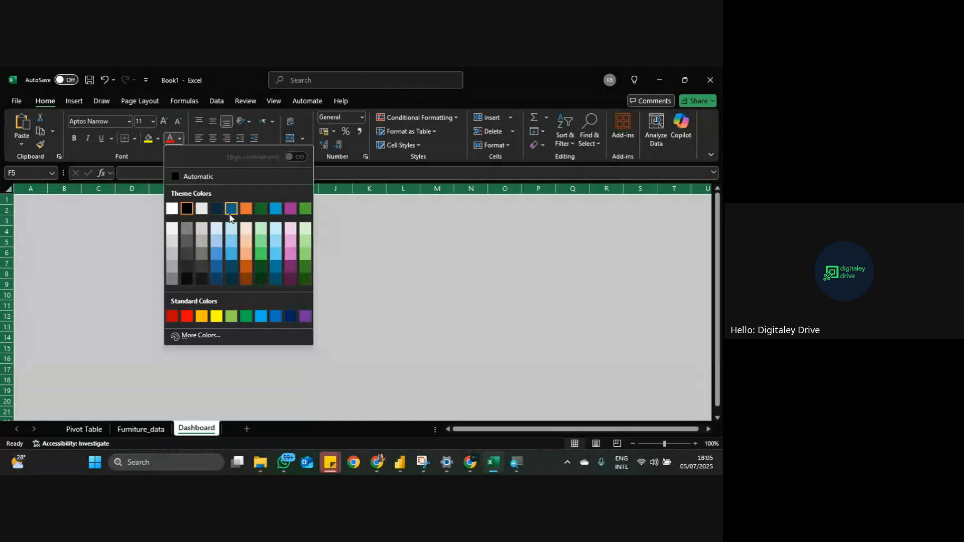
pyautogui.click(277, 232)
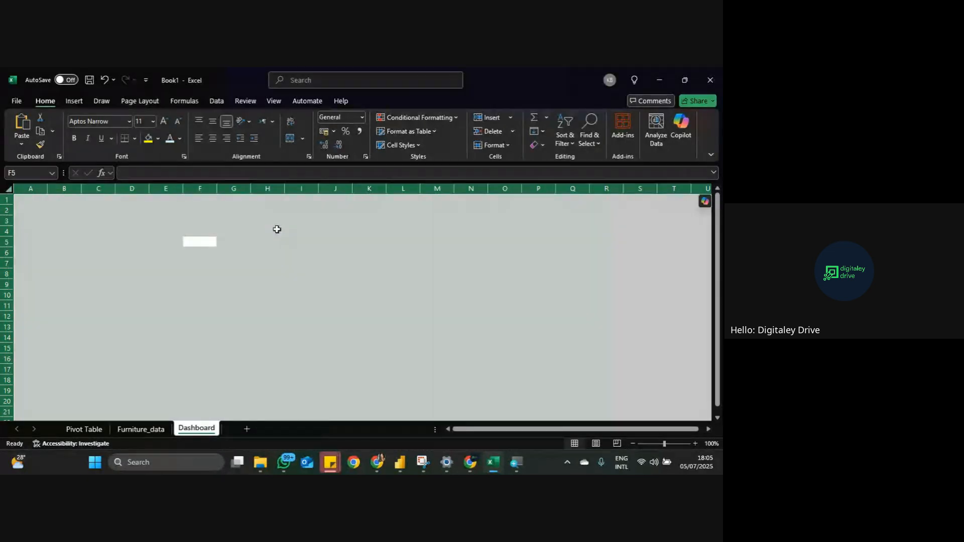
pyautogui.click(233, 234)
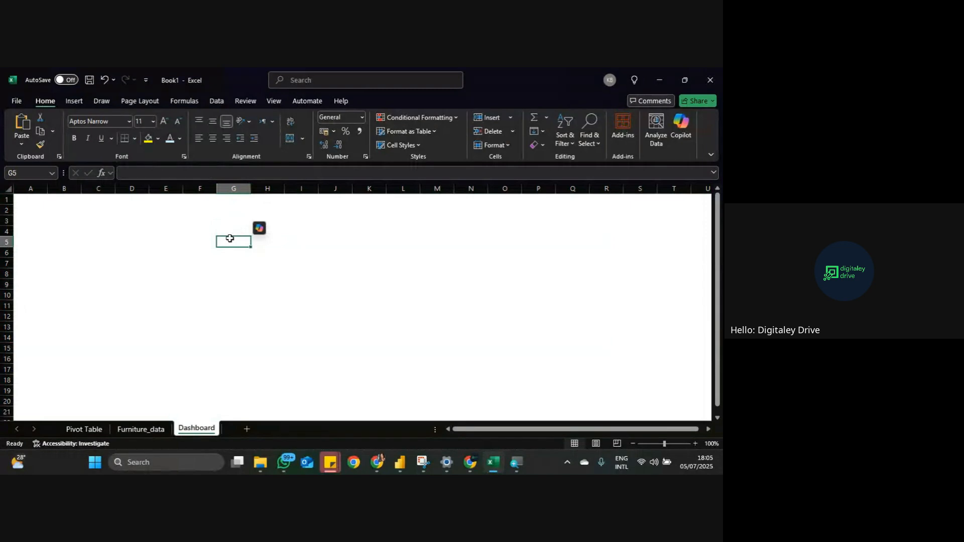
pyautogui.hotkey('ctrl', 'a')
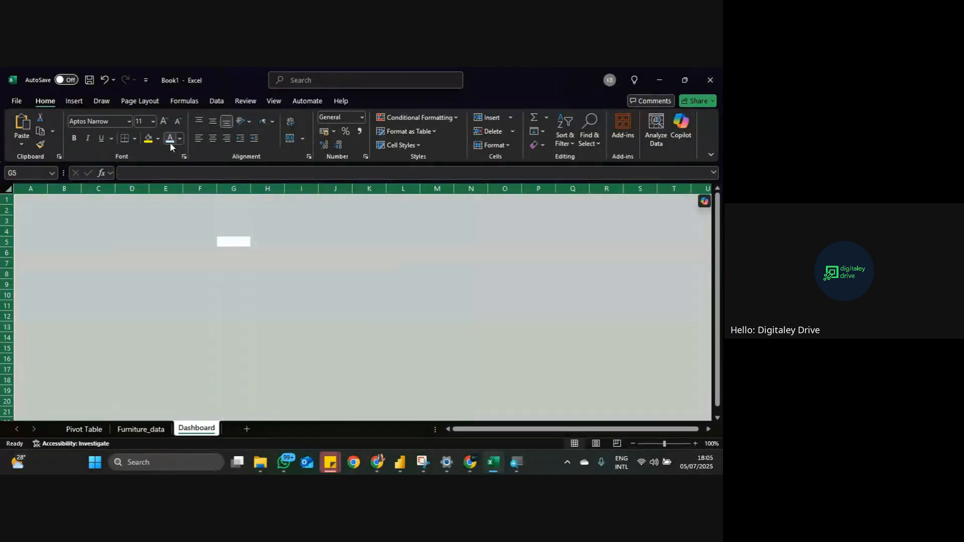
pyautogui.click(180, 140)
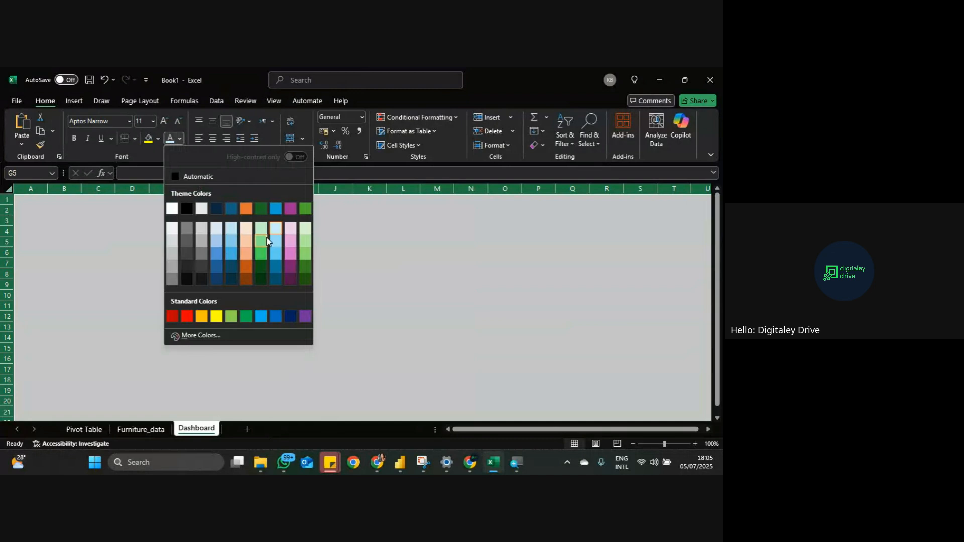
pyautogui.click(275, 233)
pyautogui.click(230, 241)
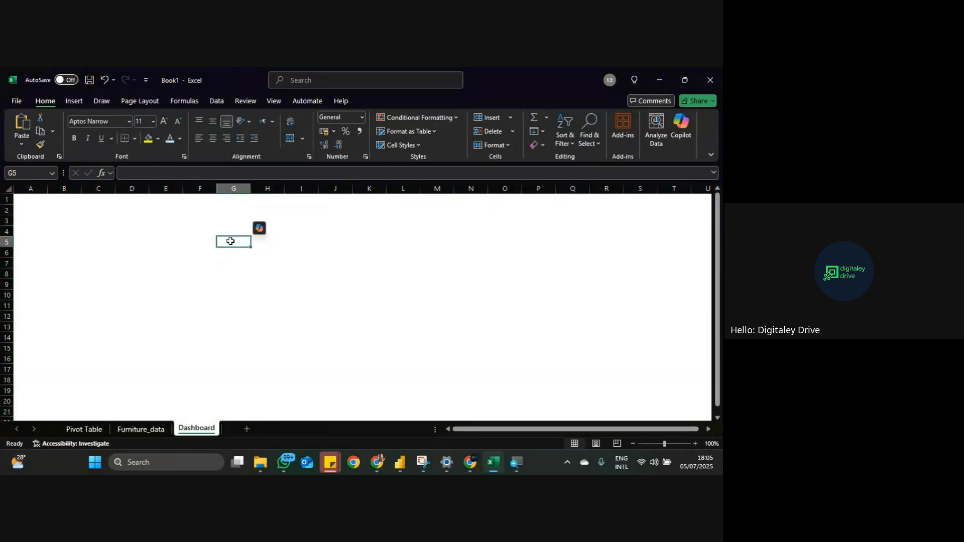
# Step: Fill all cells of the Dashboard sheet with the lightest tint of the bright blue theme color
pyautogui.hotkey('ctrl', 'a')
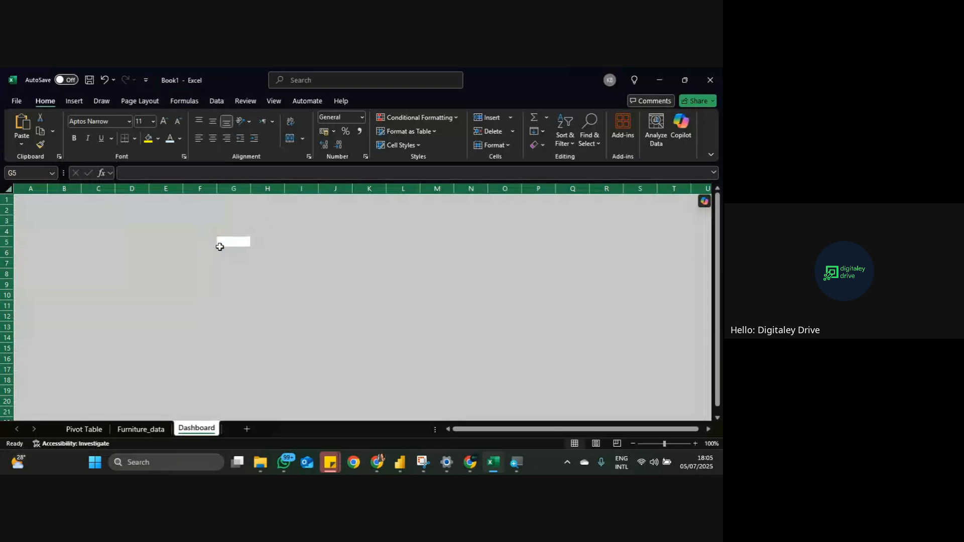
pyautogui.click(159, 139)
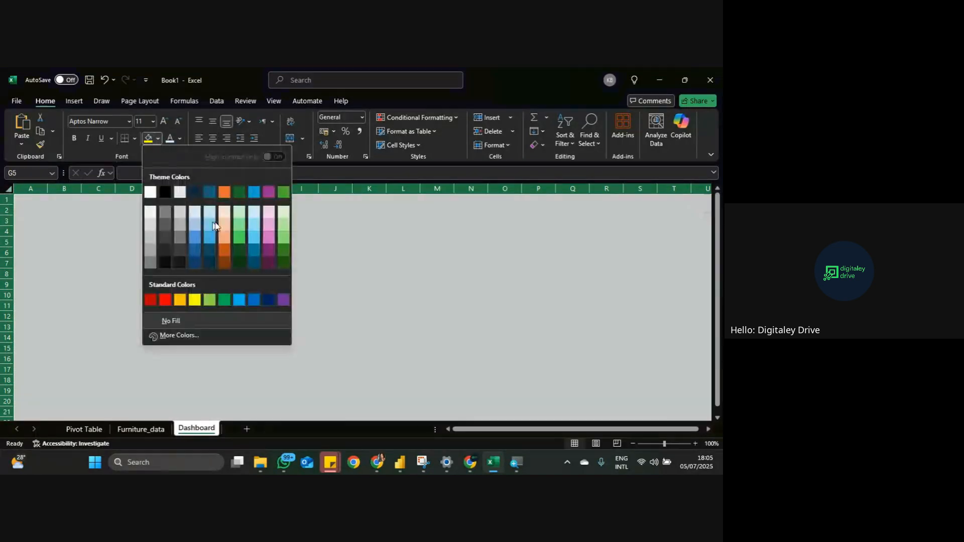
pyautogui.click(254, 213)
pyautogui.click(239, 262)
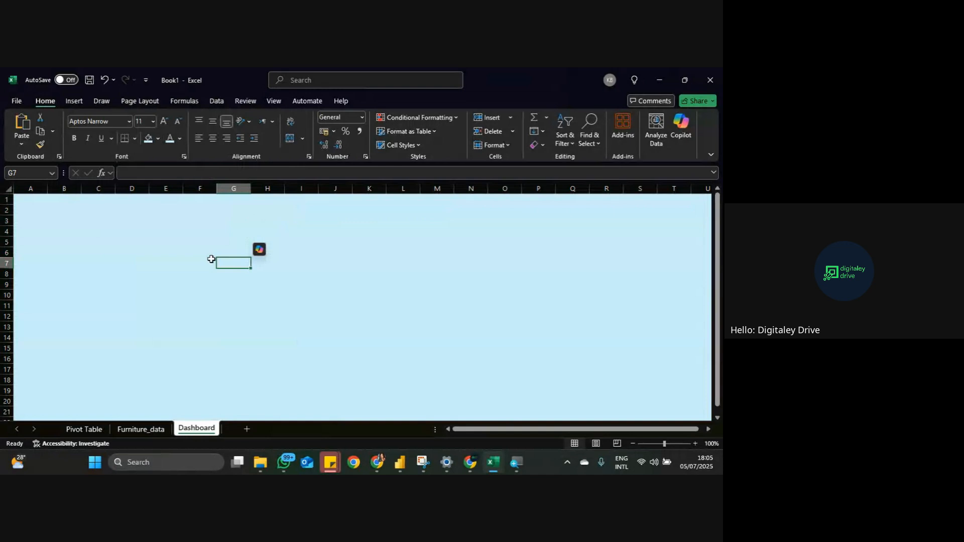
pyautogui.click(277, 239)
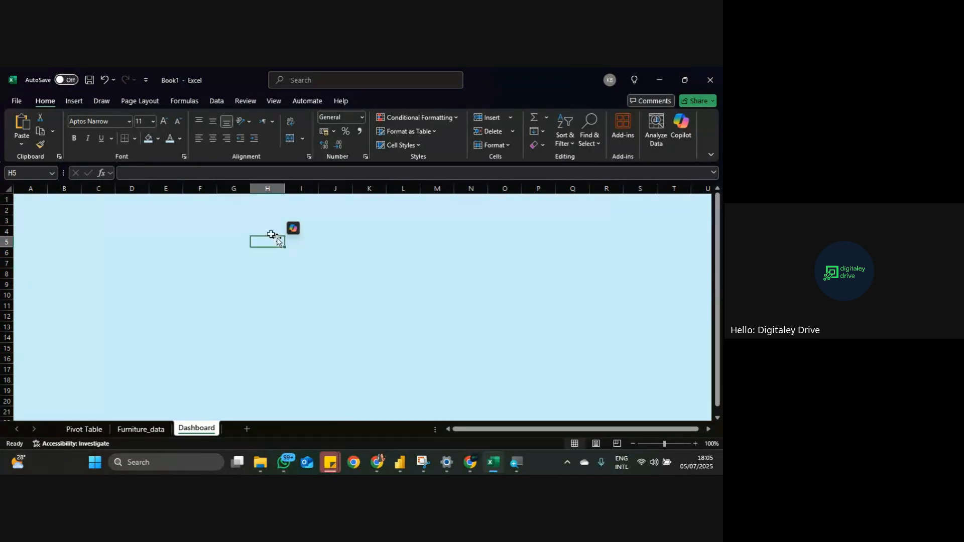
# Step: Change the fill of the whole Dashboard sheet to the lightest tint of the dark teal-blue theme color
pyautogui.click(164, 224)
pyautogui.hotkey('ctrl', 'a')
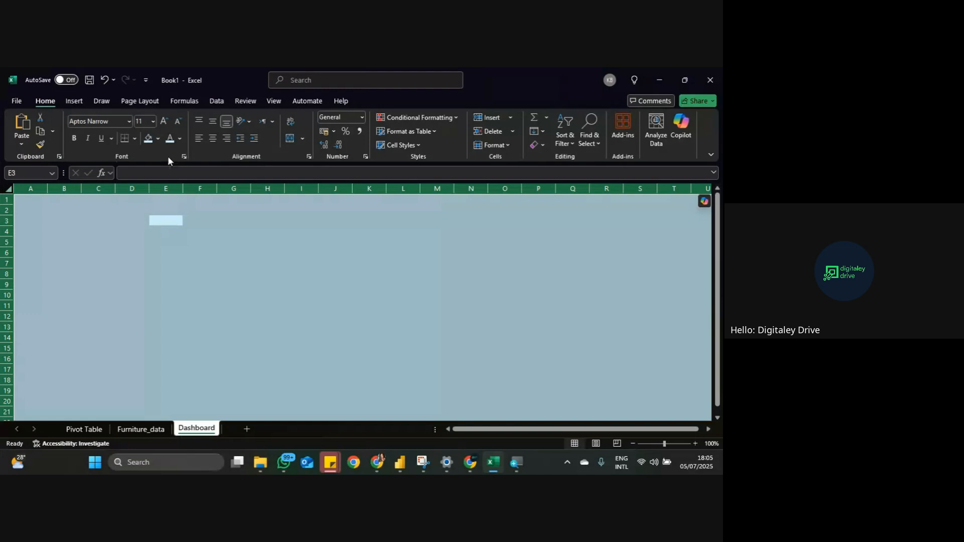
pyautogui.click(157, 139)
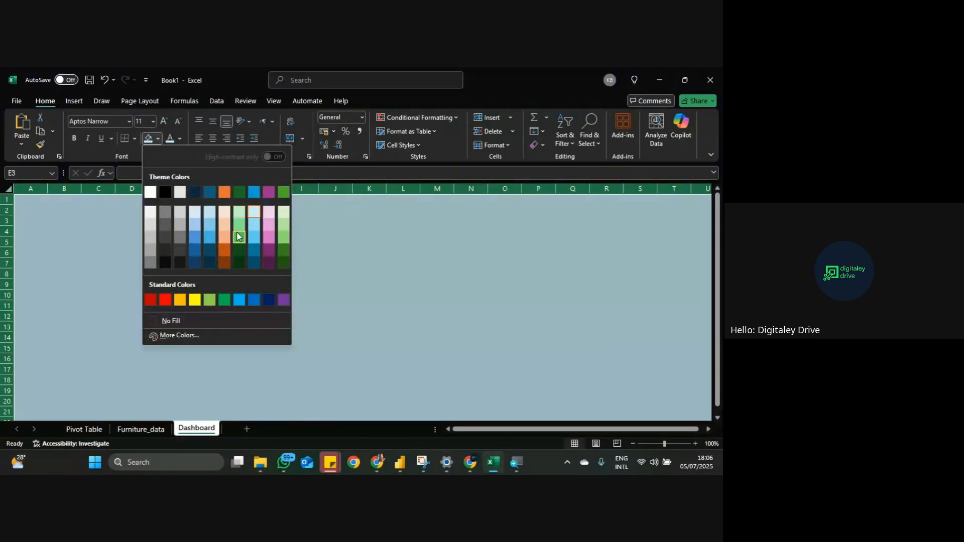
pyautogui.click(210, 213)
pyautogui.click(213, 215)
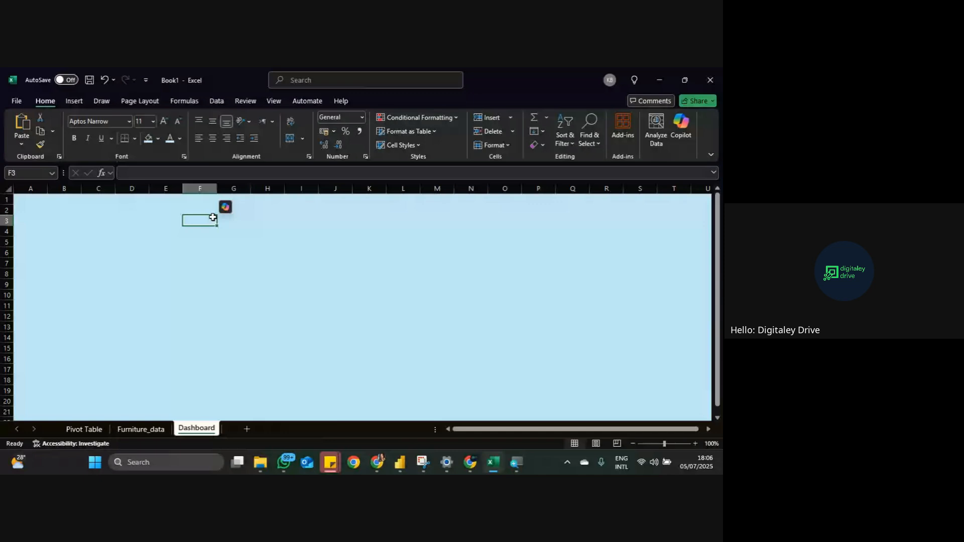
# Step: Lighten the fill of the whole Dashboard sheet to the custom color #D7EFF9
pyautogui.hotkey('ctrl', 'a')
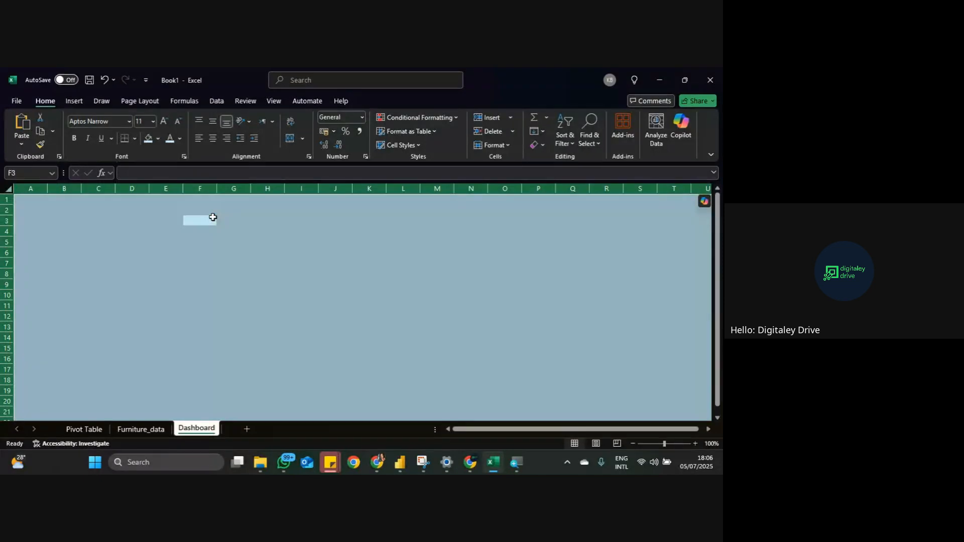
pyautogui.click(158, 138)
pyautogui.click(196, 340)
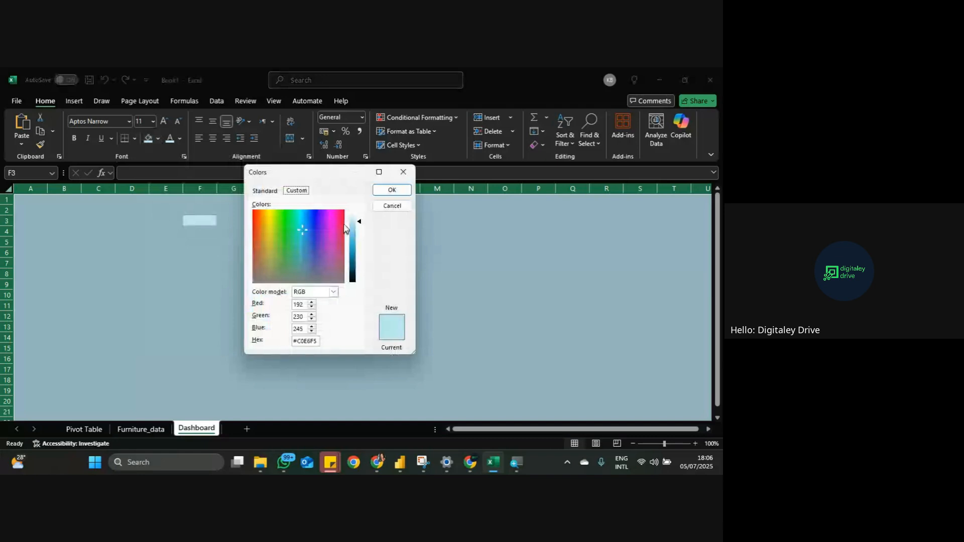
pyautogui.moveTo(351, 222); pyautogui.dragTo(352, 218)
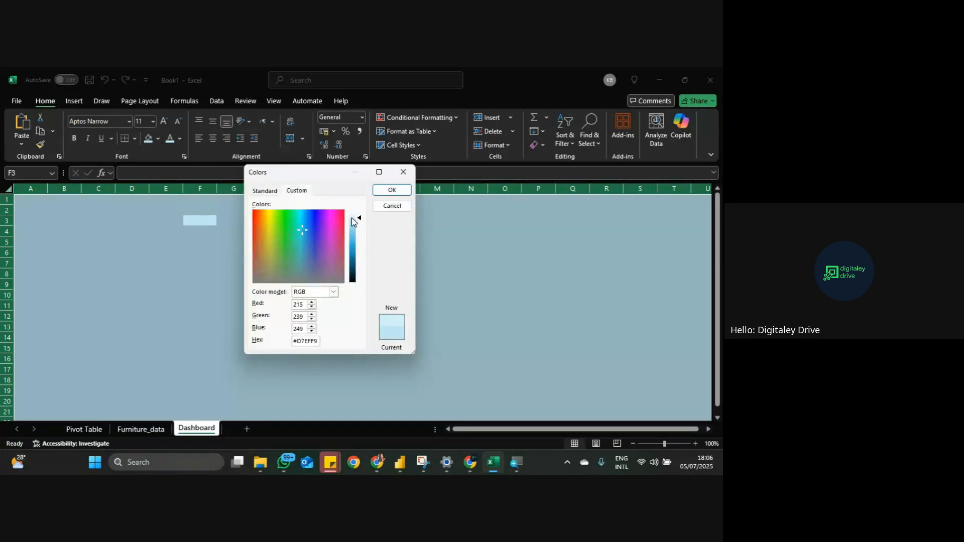
pyautogui.press('Return')
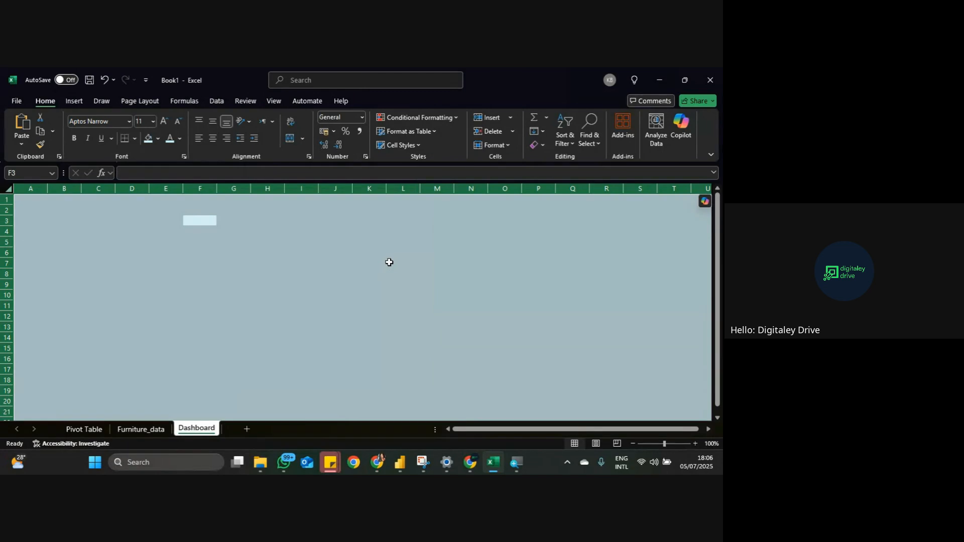
pyautogui.click(390, 297)
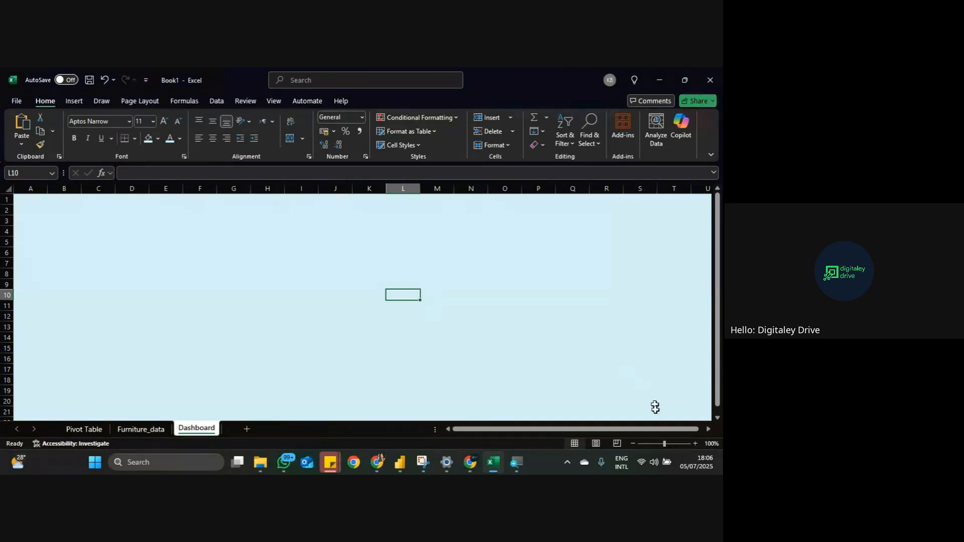
# Step: Zoom the Dashboard sheet out to 62%
pyautogui.moveTo(665, 443); pyautogui.dragTo(655, 444)
pyautogui.click(658, 444)
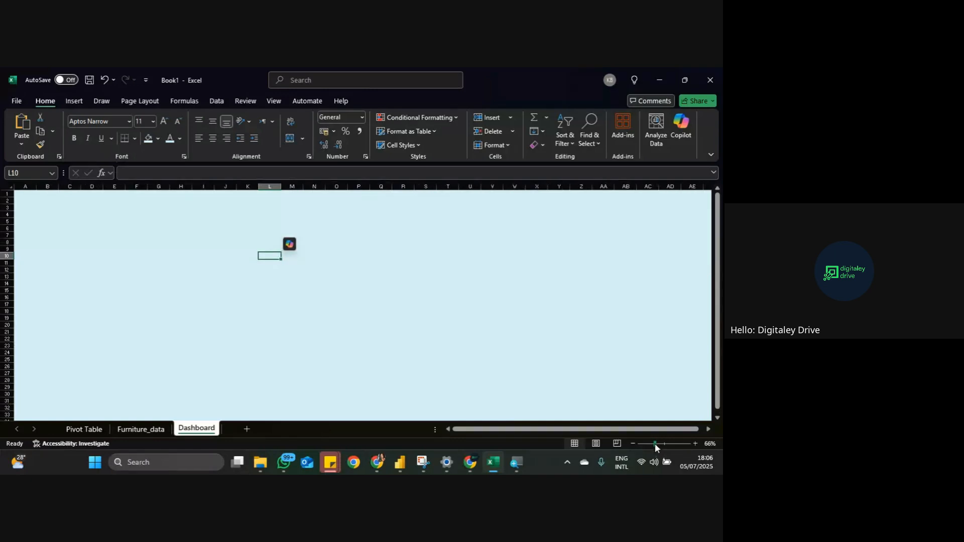
pyautogui.moveTo(654, 444); pyautogui.dragTo(654, 444)
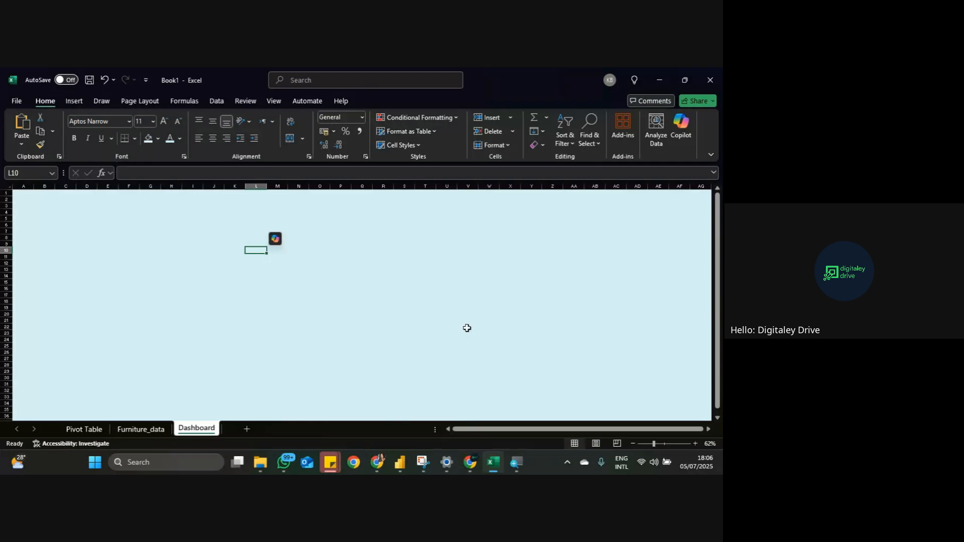
# Step: Draw a rounded rectangle about 33.8 cm wide and 16.8 cm high across the middle of the Dashboard sheet
pyautogui.click(265, 283)
pyautogui.click(235, 250)
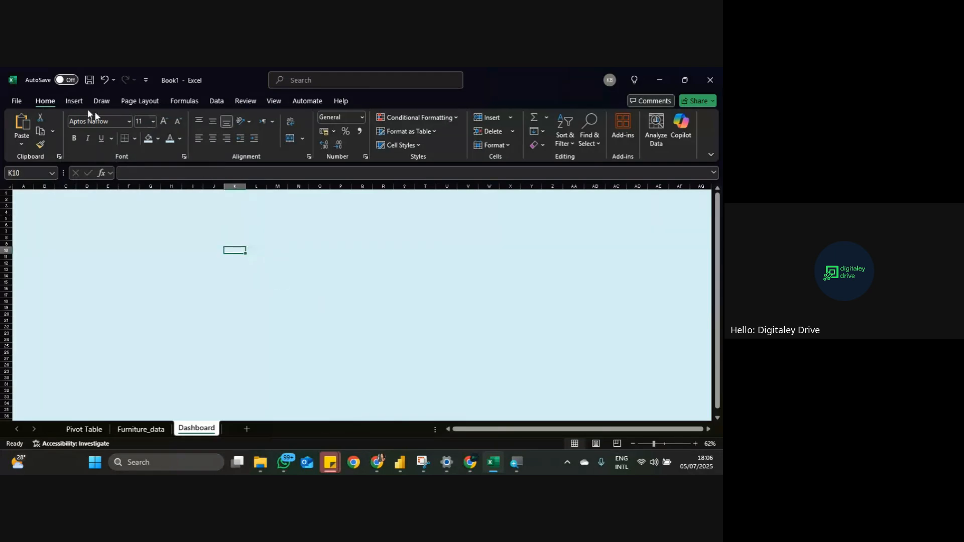
pyautogui.click(74, 101)
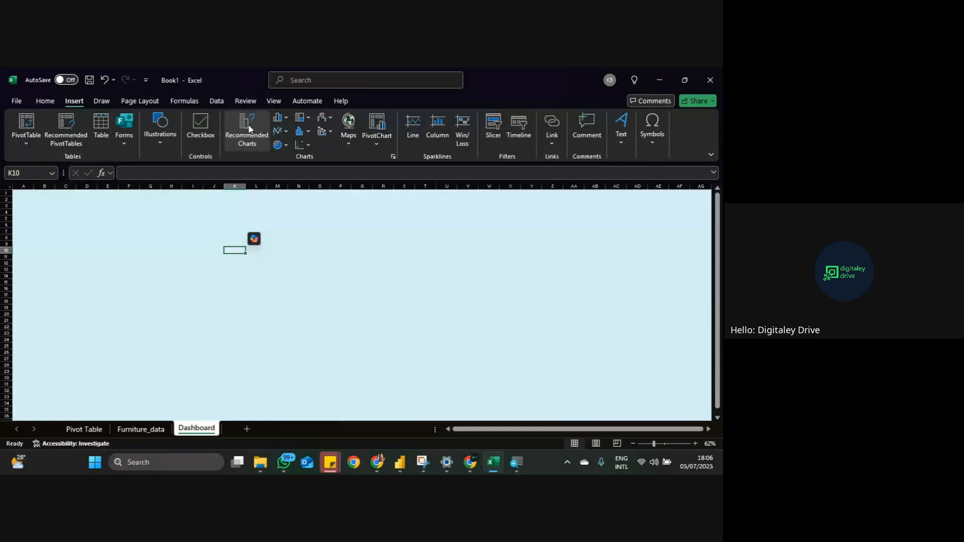
pyautogui.click(160, 135)
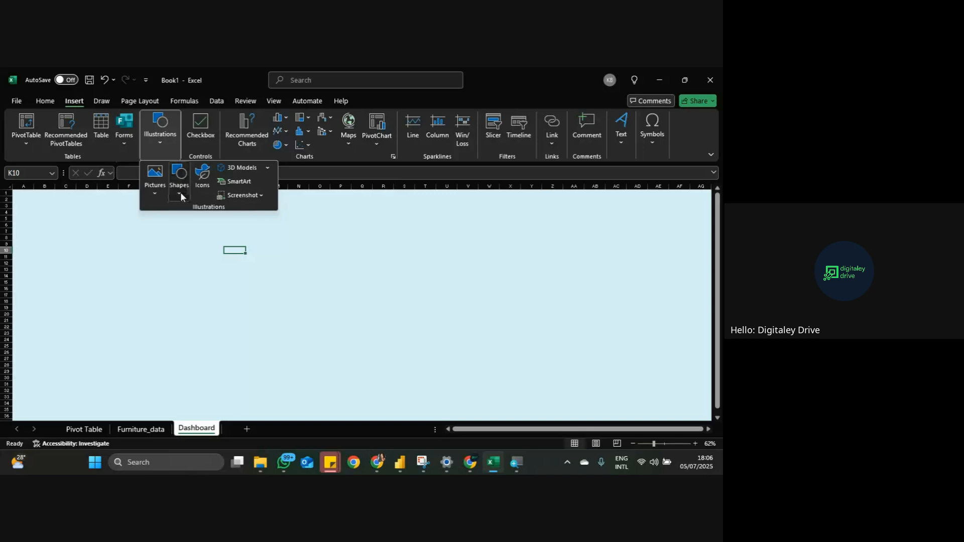
pyautogui.click(180, 193)
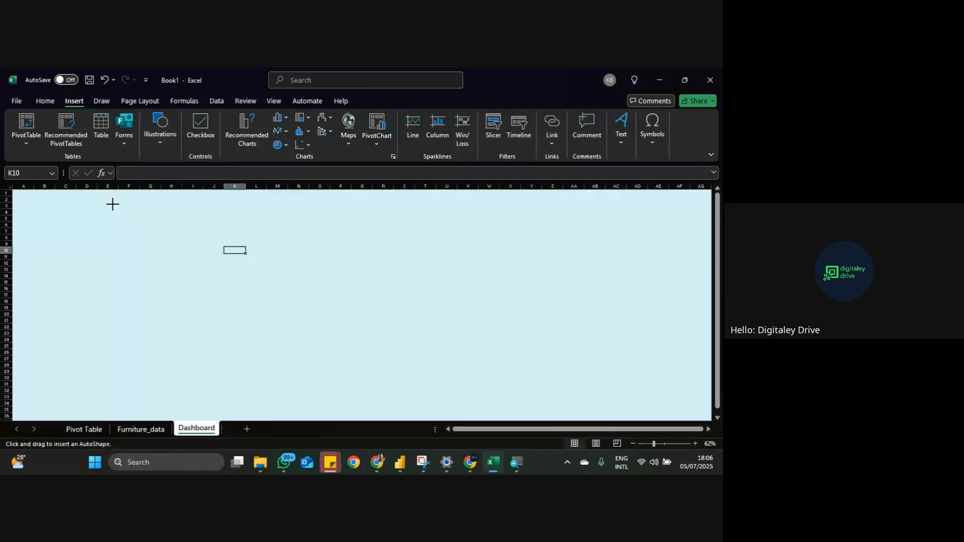
pyautogui.moveTo(112, 205); pyautogui.dragTo(530, 412)
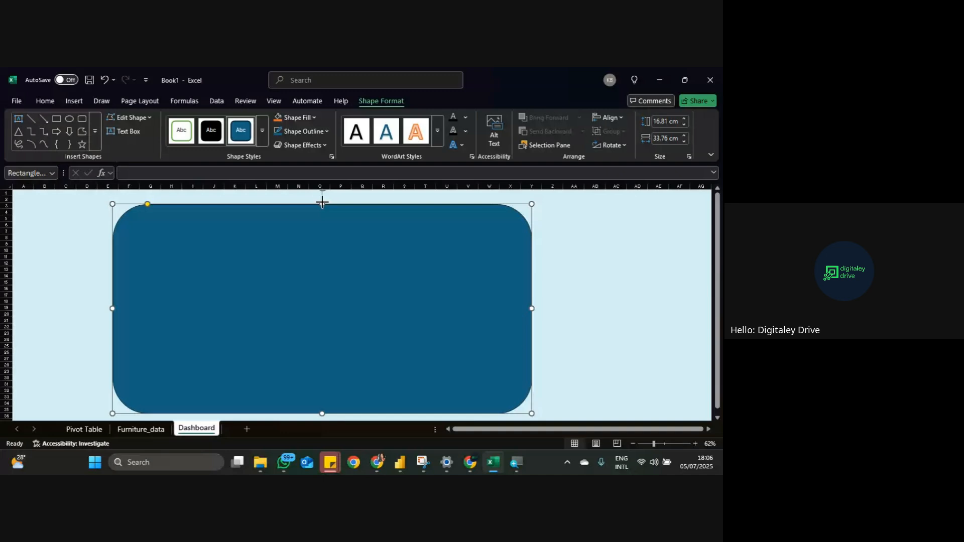
# Step: Extend the rounded rectangle's top edge to a height of about 17.6 cm and make its corners less rounded
pyautogui.moveTo(322, 203); pyautogui.dragTo(322, 192)
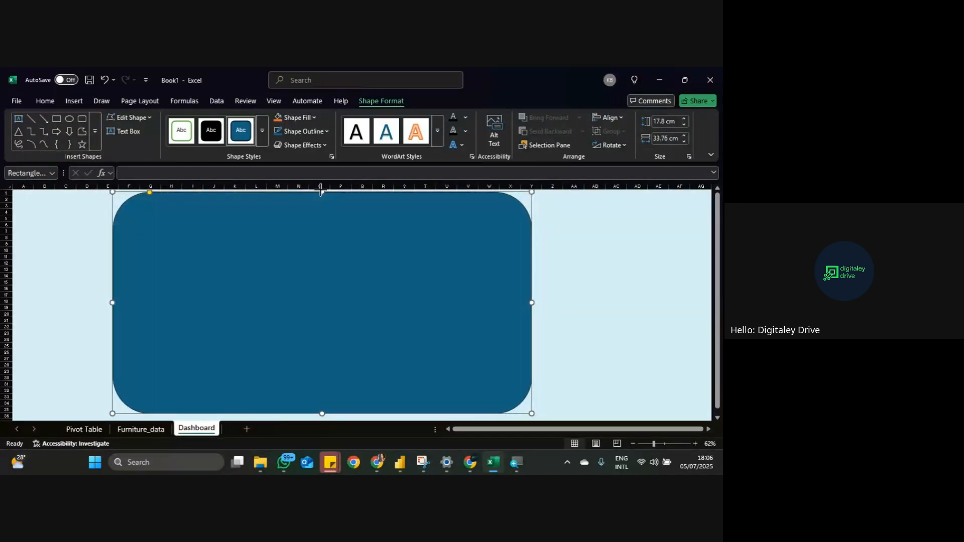
pyautogui.moveTo(320, 190); pyautogui.dragTo(322, 194)
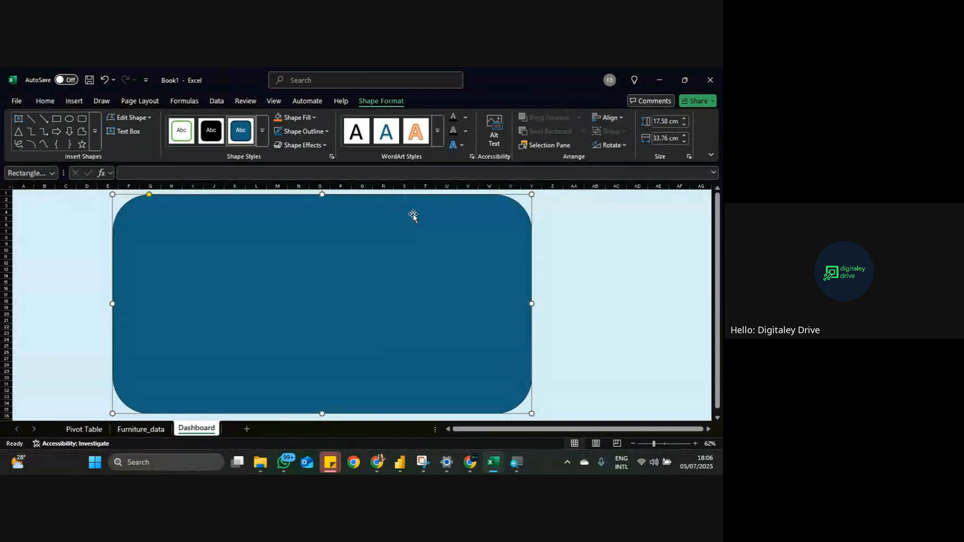
pyautogui.moveTo(148, 195); pyautogui.dragTo(127, 190)
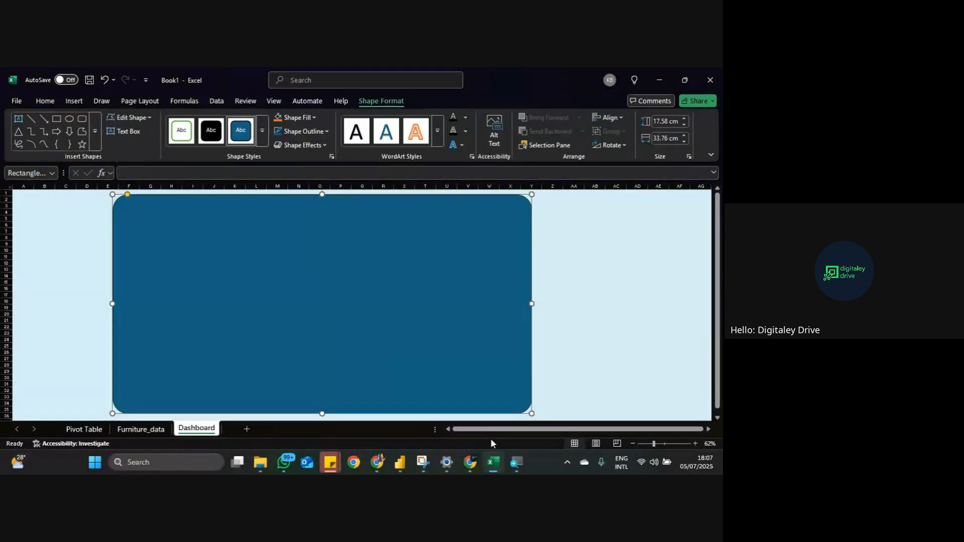
# Step: Fill the large rounded rectangle with a custom near-black dark teal given as a hex color
pyautogui.moveTo(474, 463)
pyautogui.click(312, 116)
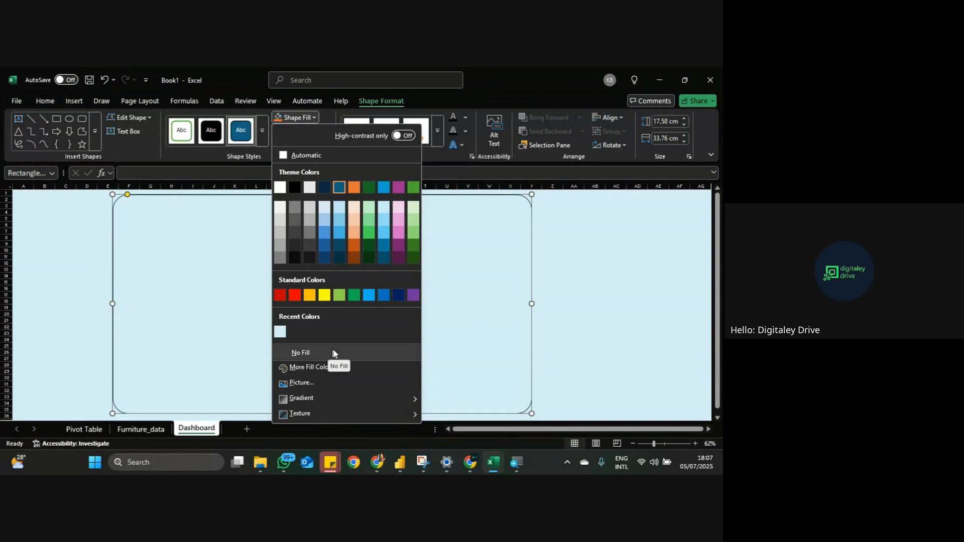
pyautogui.click(321, 368)
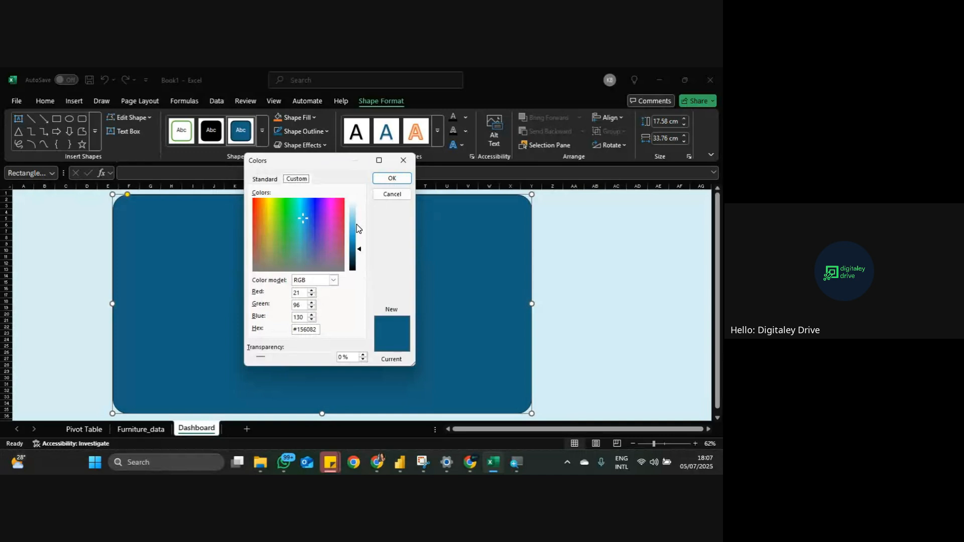
pyautogui.doubleClick(309, 330)
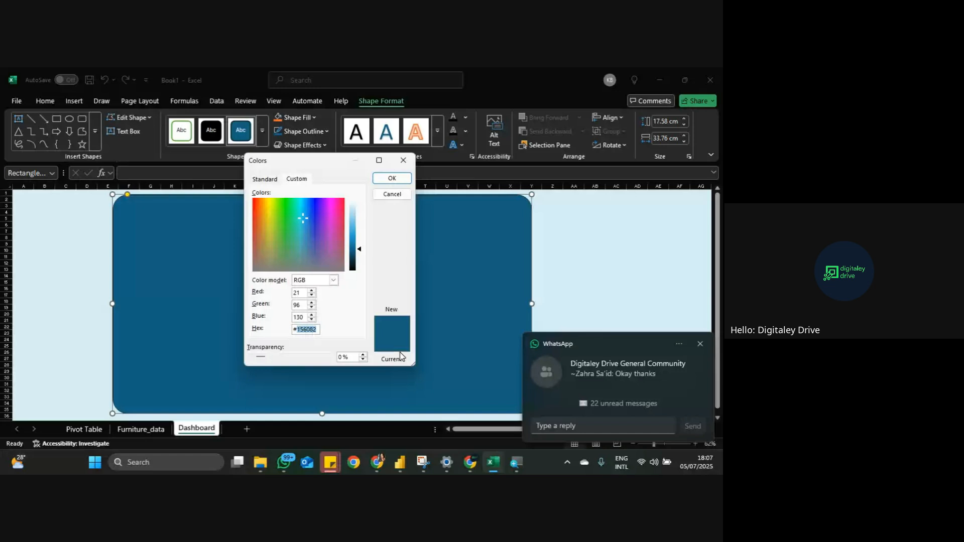
pyautogui.write('00')
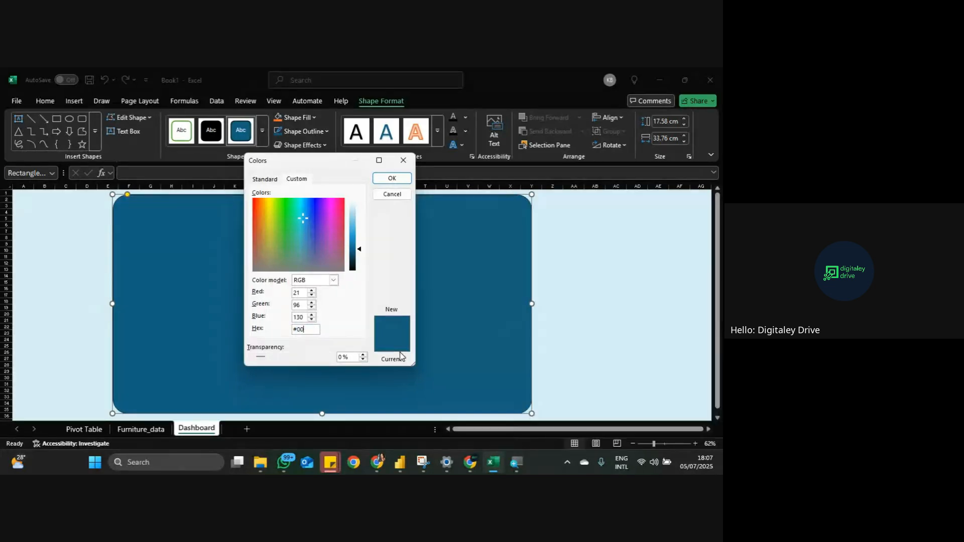
pyautogui.write('0d03')
pyautogui.press('BackSpace')
pyautogui.press('Return')
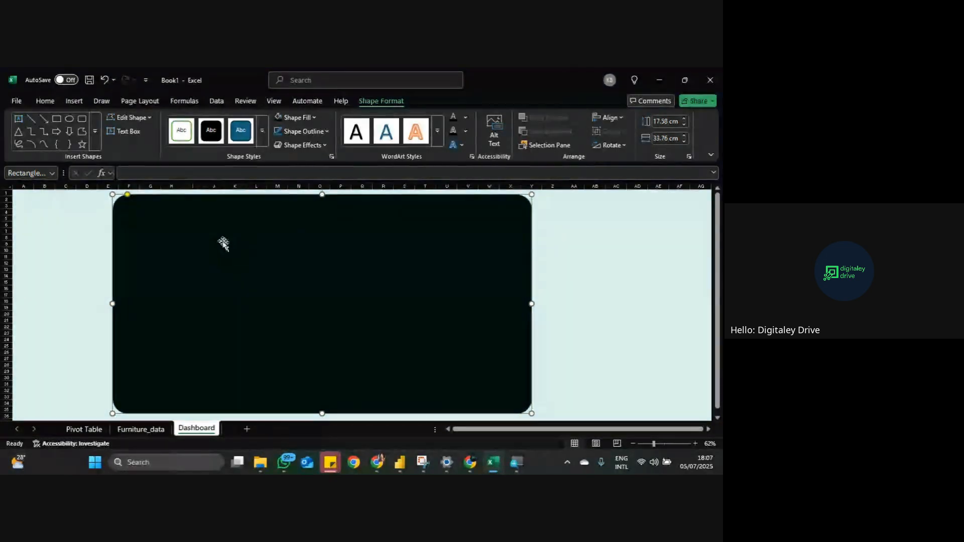
pyautogui.click(579, 235)
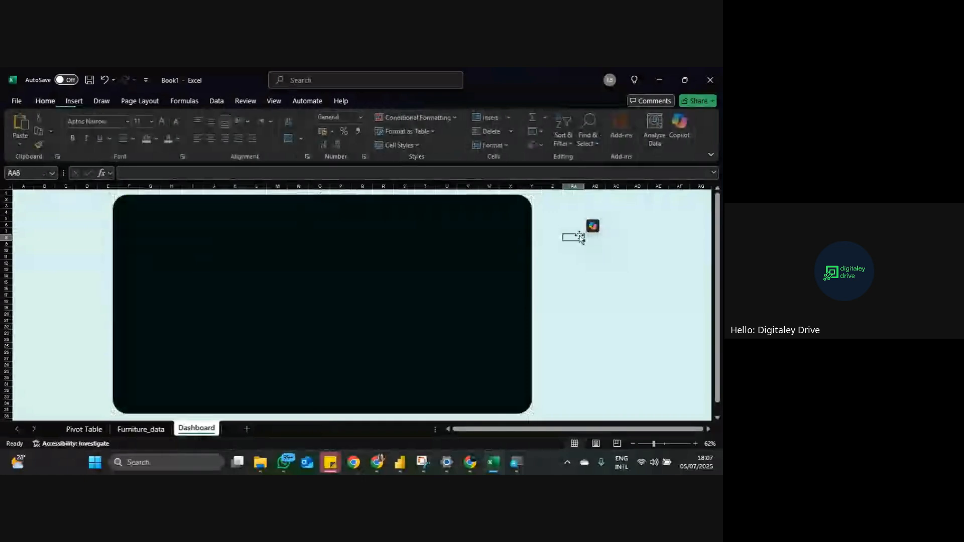
# Step: Draw a small rounded rectangle about 3.7 cm wide and 3.2 cm high near the upper-left corner of the dark panel
pyautogui.click(407, 238)
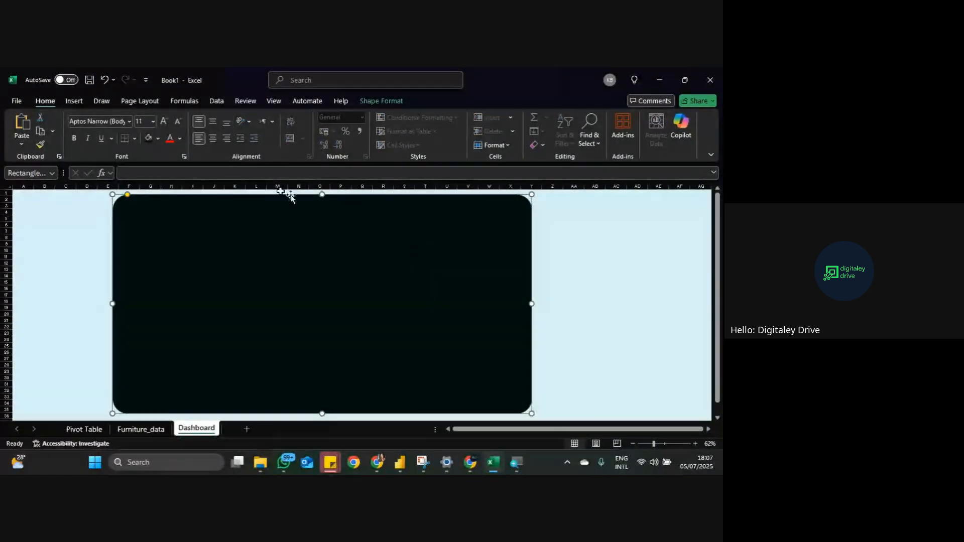
pyautogui.click(74, 101)
pyautogui.click(161, 144)
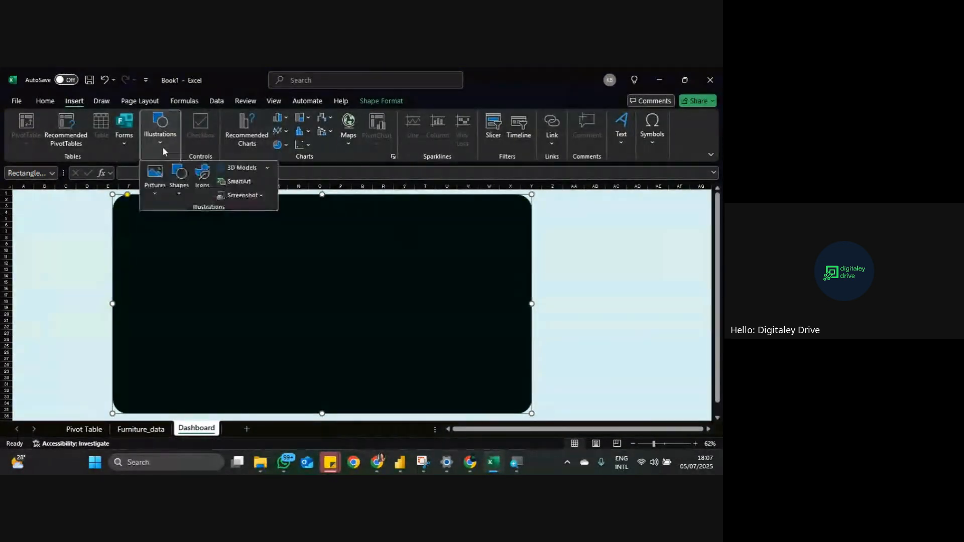
pyautogui.click(179, 178)
pyautogui.click(247, 225)
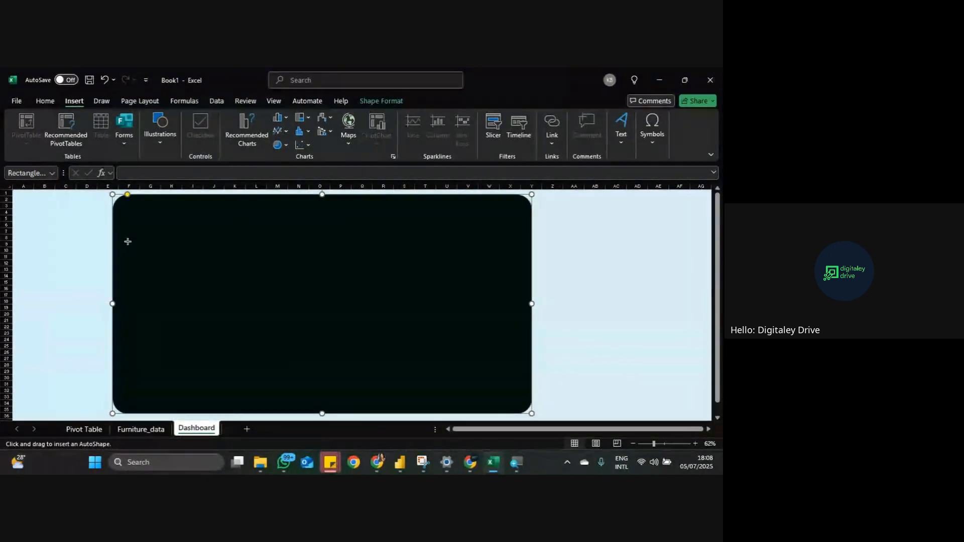
pyautogui.moveTo(124, 234); pyautogui.dragTo(170, 273)
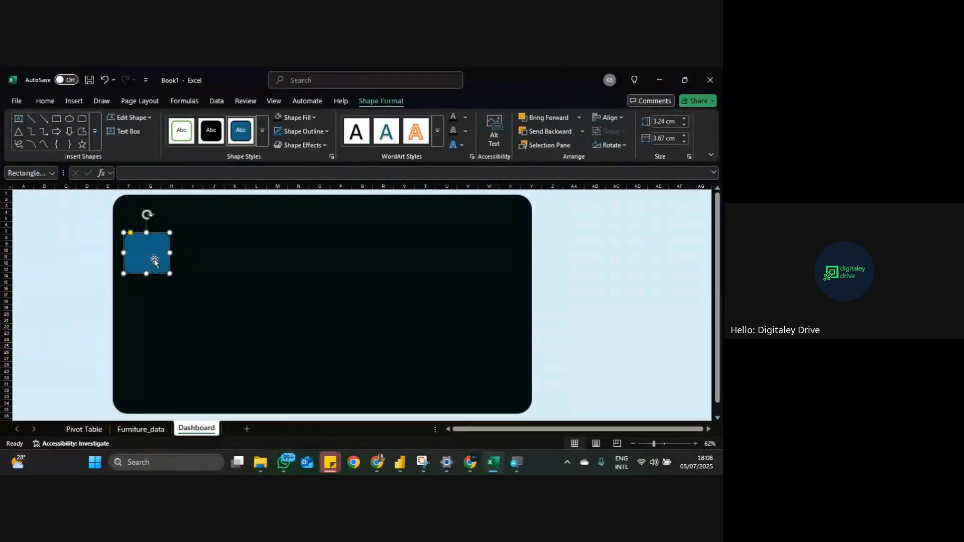
# Step: Fill the small rounded rectangle with the custom color #001C1F
pyautogui.click(313, 118)
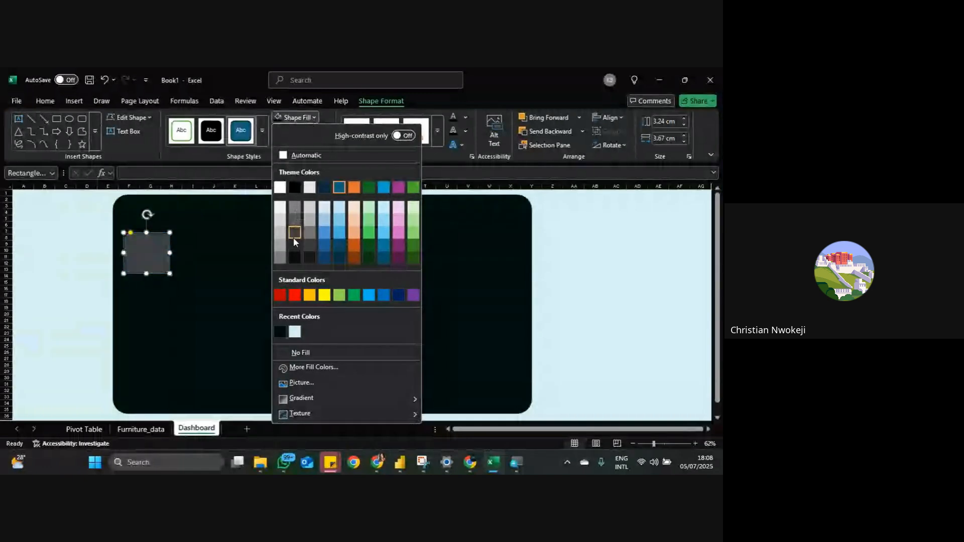
pyautogui.click(315, 367)
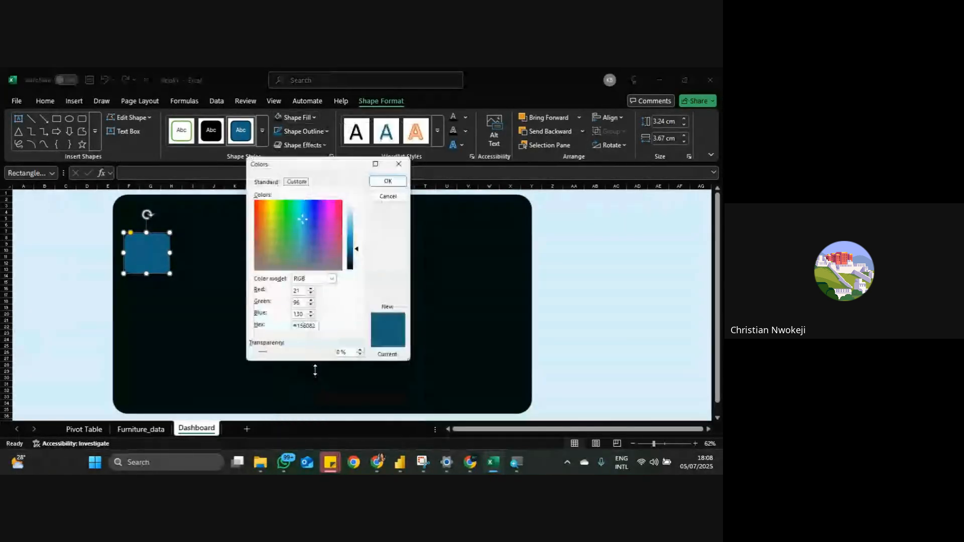
pyautogui.doubleClick(315, 329)
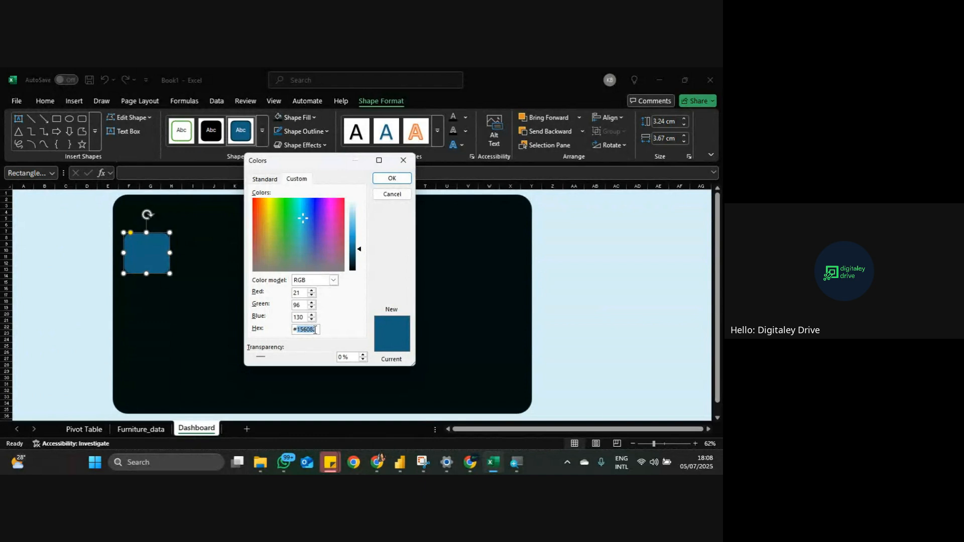
pyautogui.write('001c1')
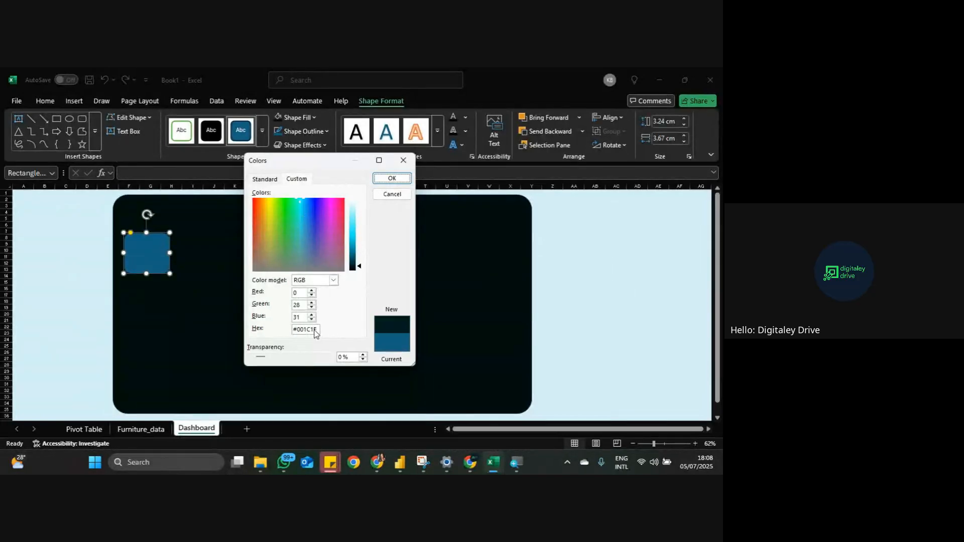
pyautogui.press('Return')
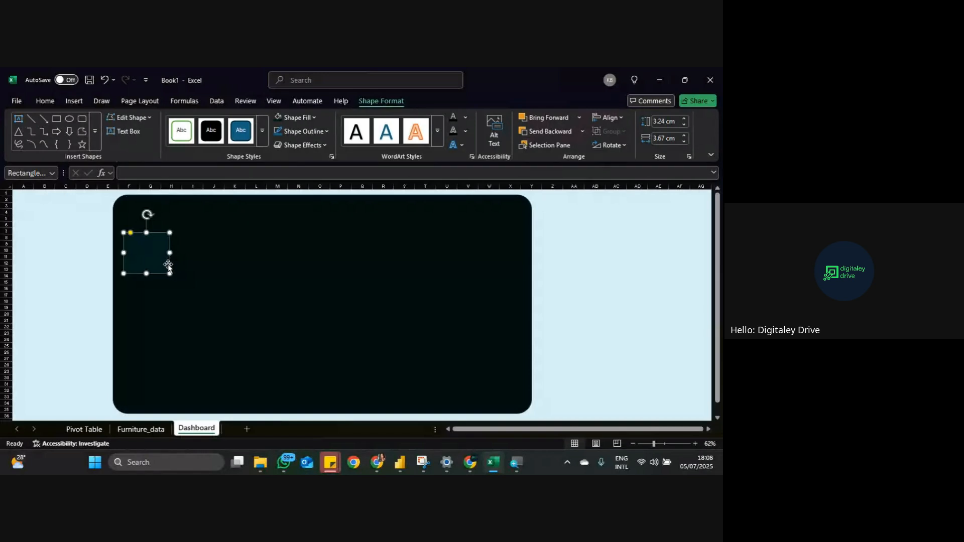
# Step: Duplicate the small card twice and space the three cards in a column along the dark panel's left side
pyautogui.hotkey('ctrl', 'd')
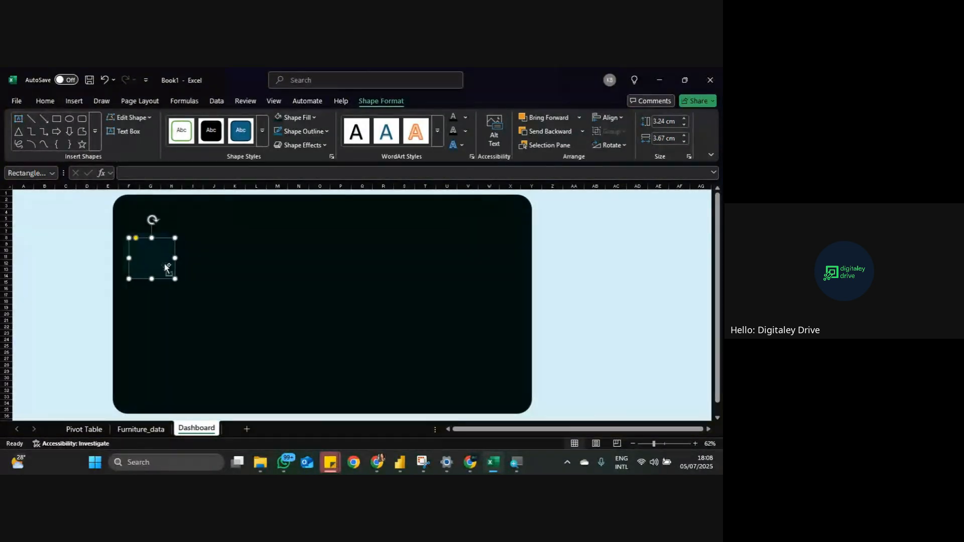
pyautogui.hotkey('ctrl', 'd')
pyautogui.moveTo(166, 265); pyautogui.dragTo(158, 344)
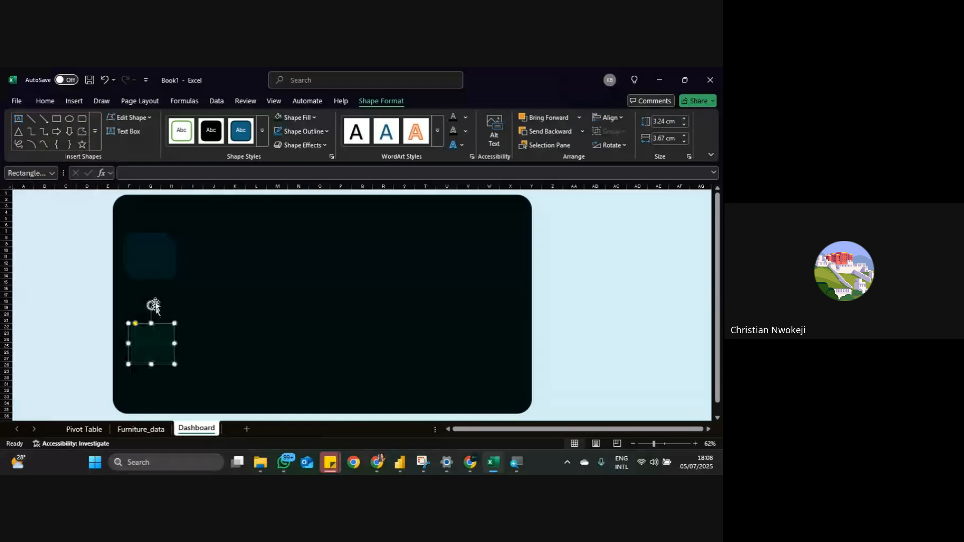
pyautogui.moveTo(154, 262); pyautogui.dragTo(151, 300)
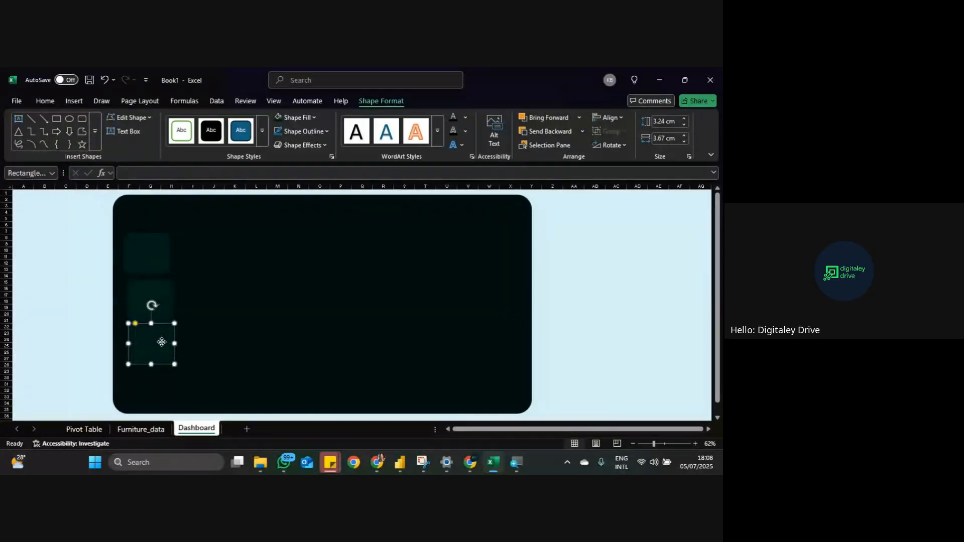
pyautogui.moveTo(161, 340); pyautogui.dragTo(158, 372)
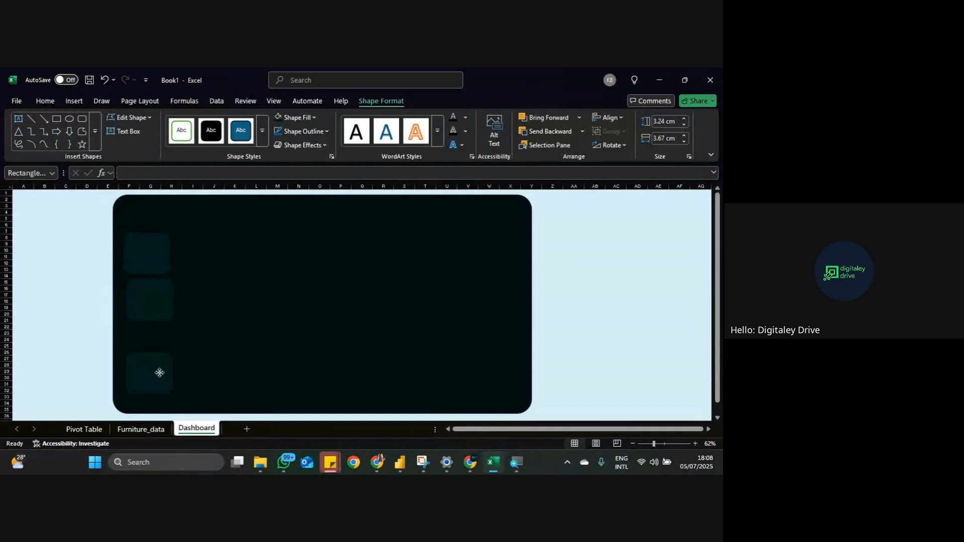
pyautogui.moveTo(151, 310); pyautogui.dragTo(153, 338)
pyautogui.moveTo(156, 265); pyautogui.dragTo(157, 276)
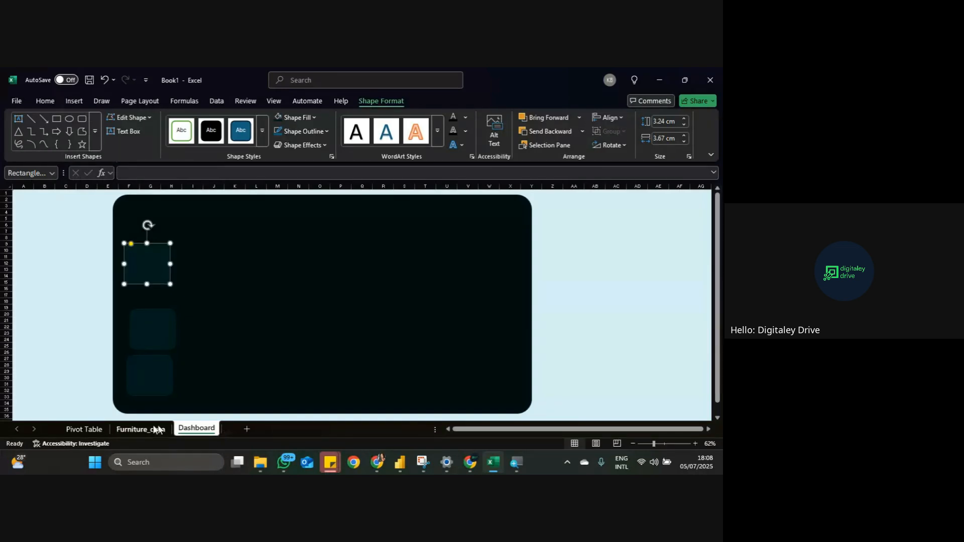
# Step: Examine the yearly totals and the CY, PY and YOY% figures for sales, profit and quantity on the Pivot Table sheet
pyautogui.click(89, 431)
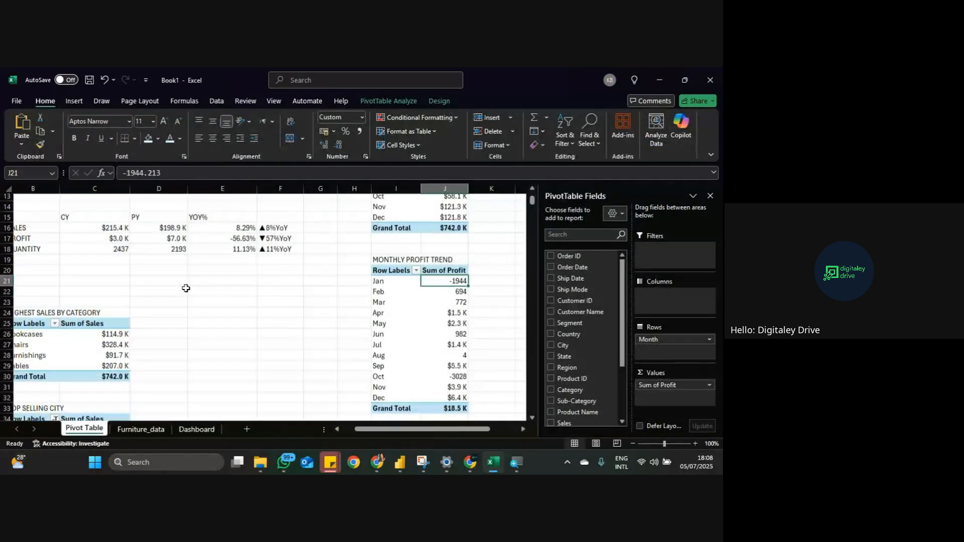
pyautogui.scroll(1, 194, 288)
pyautogui.scroll(1, 203, 288)
pyautogui.hscroll(-1, 203, 288)
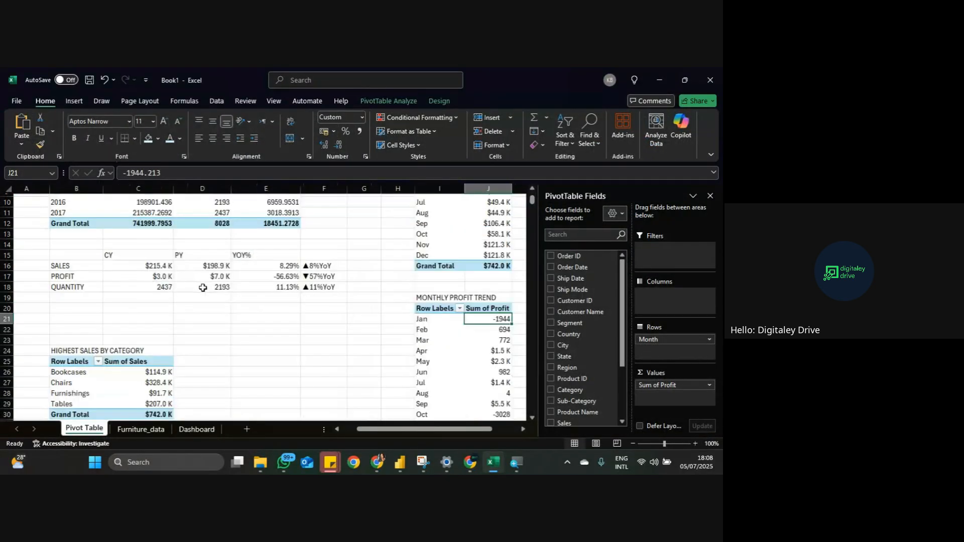
pyautogui.scroll(-2, 585, 354)
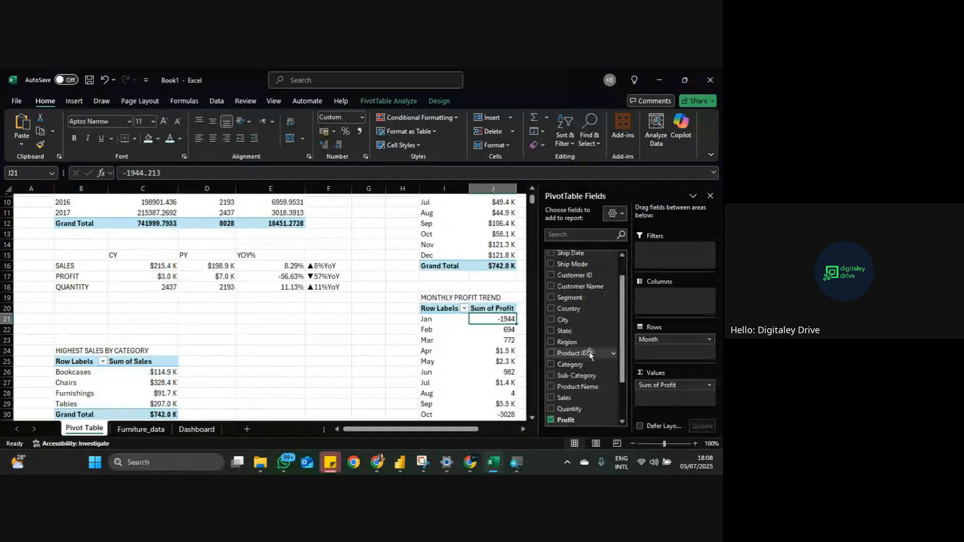
pyautogui.scroll(2, 590, 355)
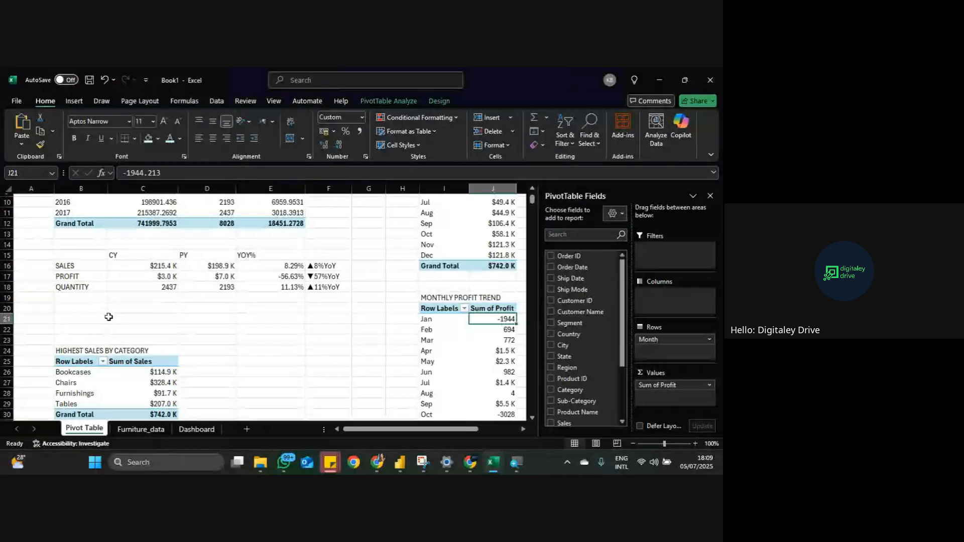
pyautogui.click(90, 305)
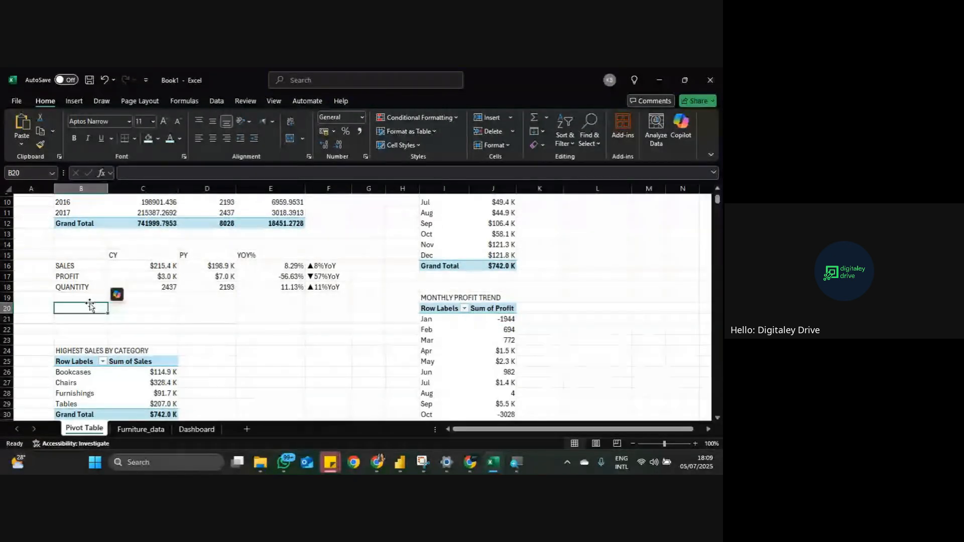
pyautogui.scroll(1, 178, 287)
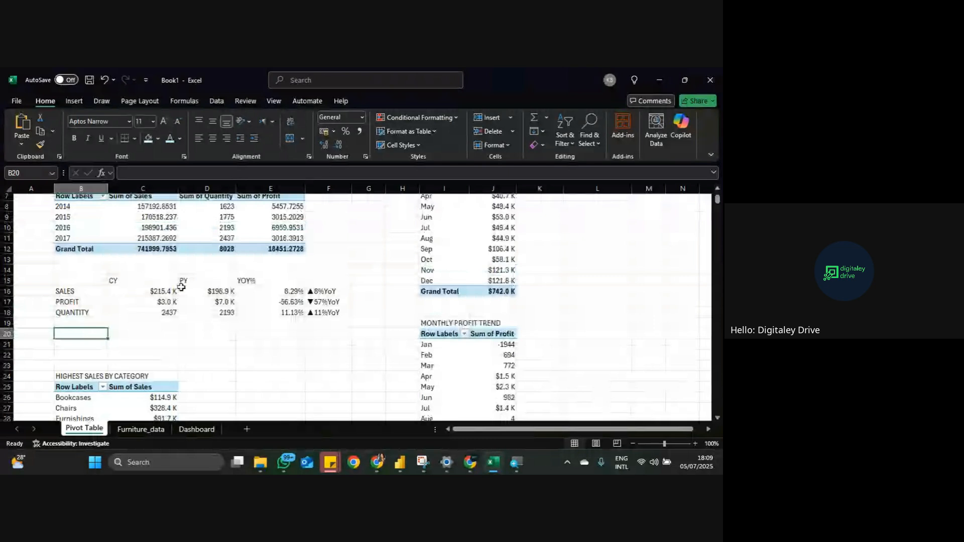
pyautogui.scroll(1, 182, 287)
pyautogui.click(331, 208)
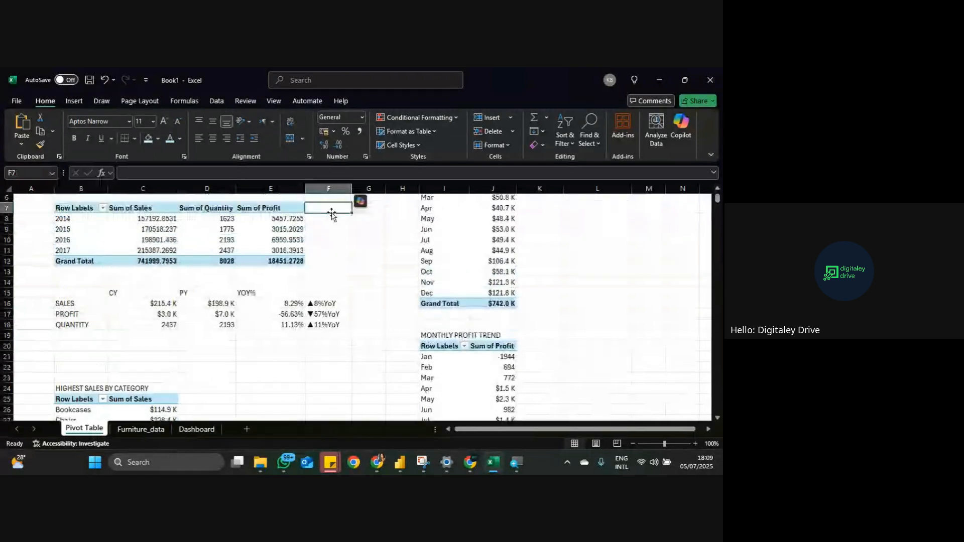
# Step: Add Product ID as a count to the values of the yearly sales, quantity and profit PivotTable
pyautogui.click(296, 220)
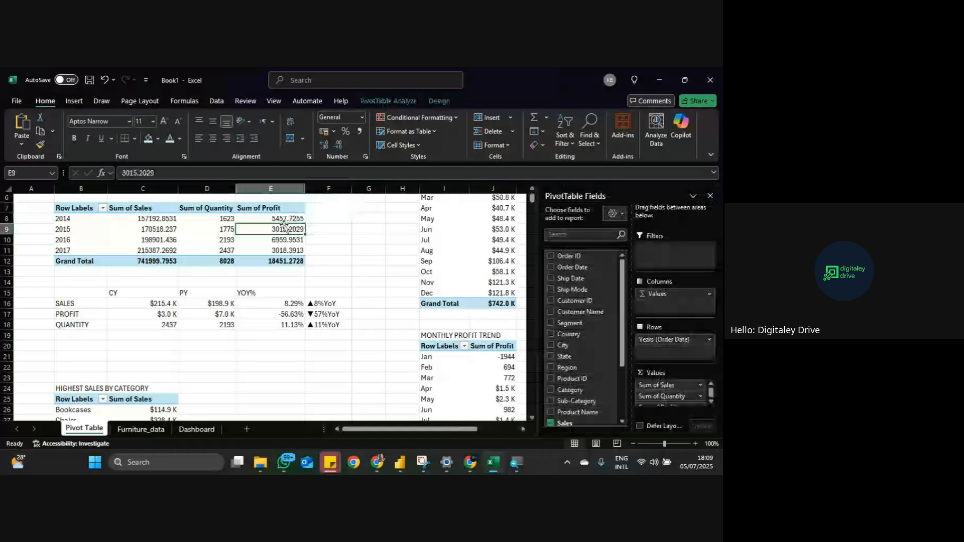
pyautogui.click(280, 364)
pyautogui.click(254, 251)
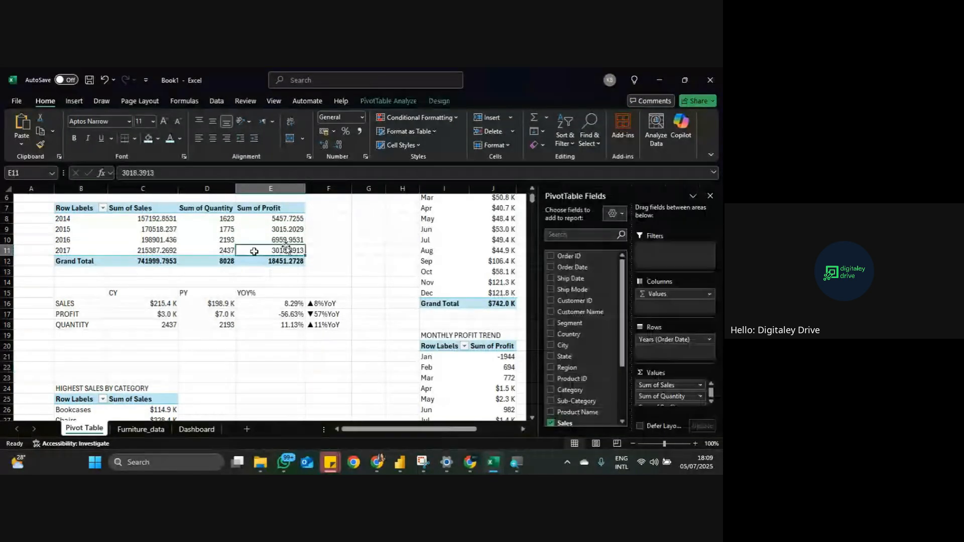
pyautogui.scroll(-1, 656, 397)
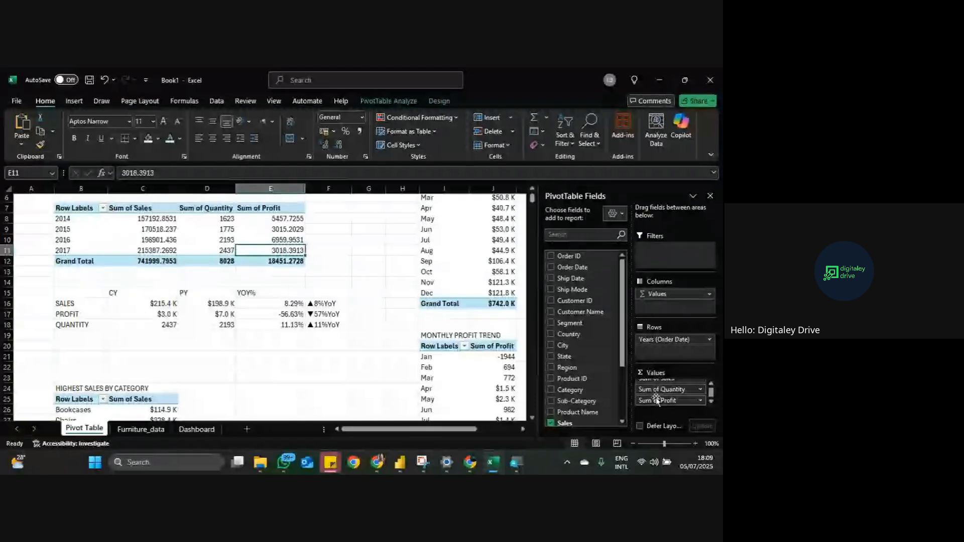
pyautogui.moveTo(657, 399)
pyautogui.mouseDown()
pyautogui.moveTo(616, 381)
pyautogui.moveTo(642, 406)
pyautogui.moveTo(660, 406)
pyautogui.mouseUp()
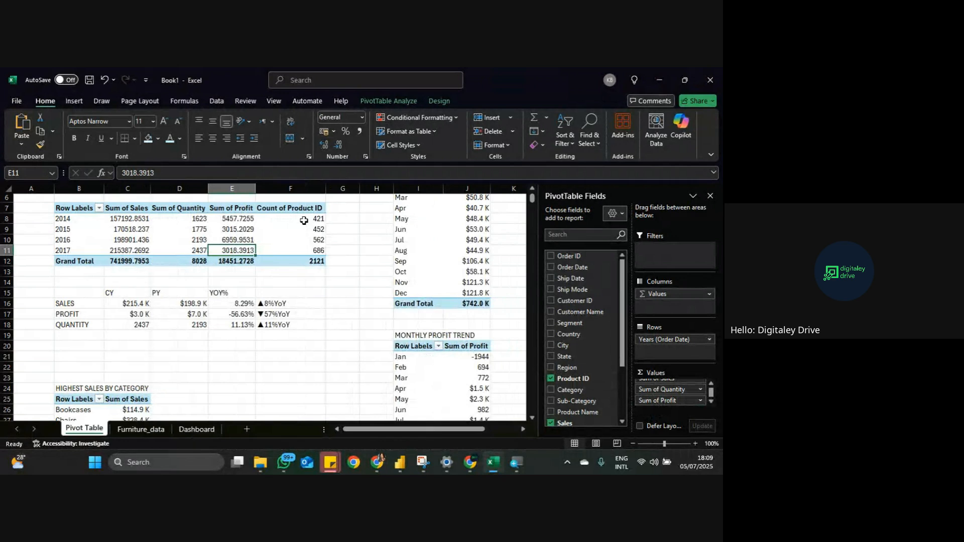
# Step: Examine the product counts per year against the profit figures in the yearly PivotTable
pyautogui.moveTo(323, 222)
pyautogui.moveTo(241, 227)
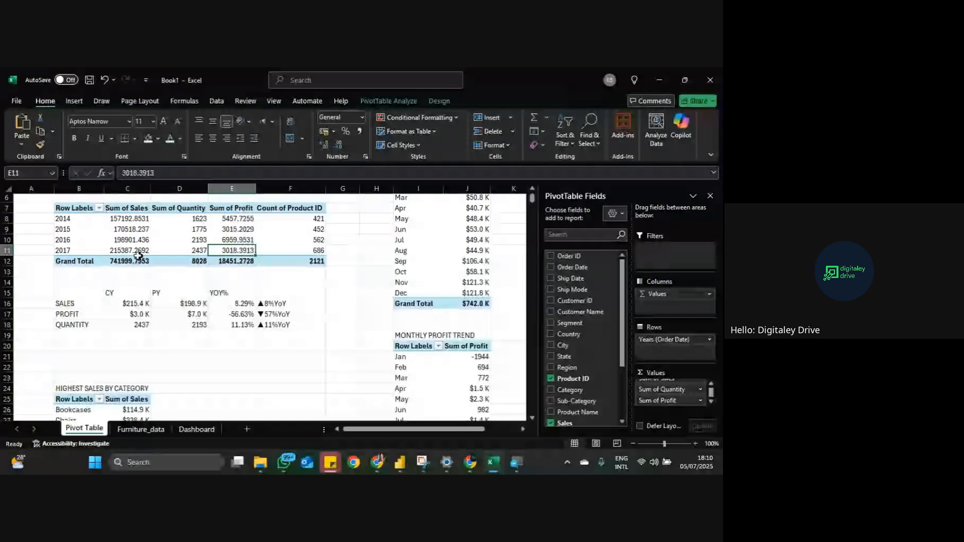
pyautogui.click(240, 240)
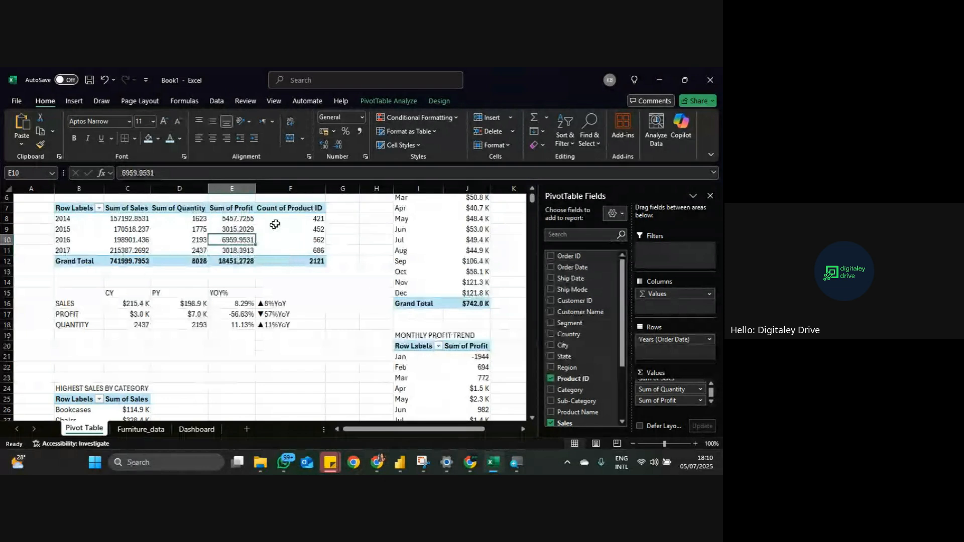
pyautogui.click(312, 222)
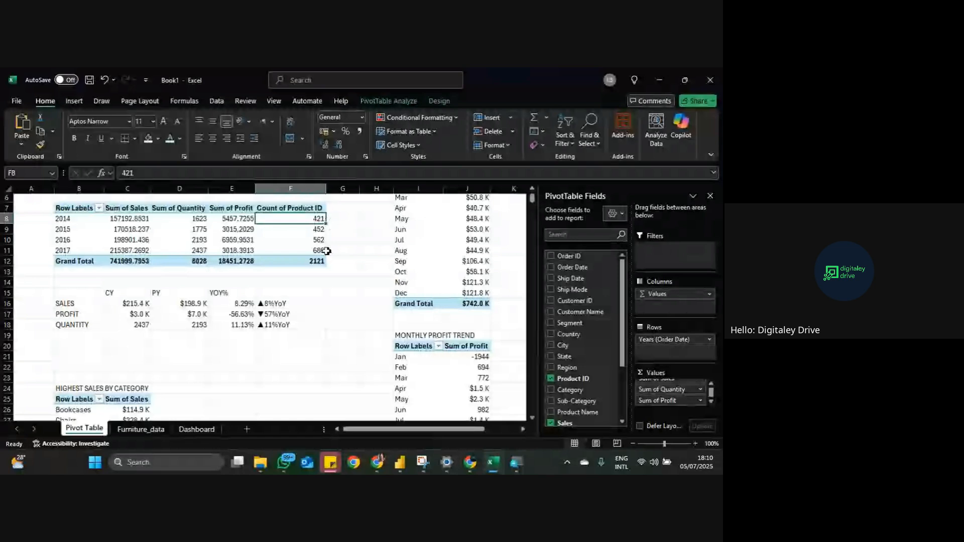
pyautogui.moveTo(319, 252)
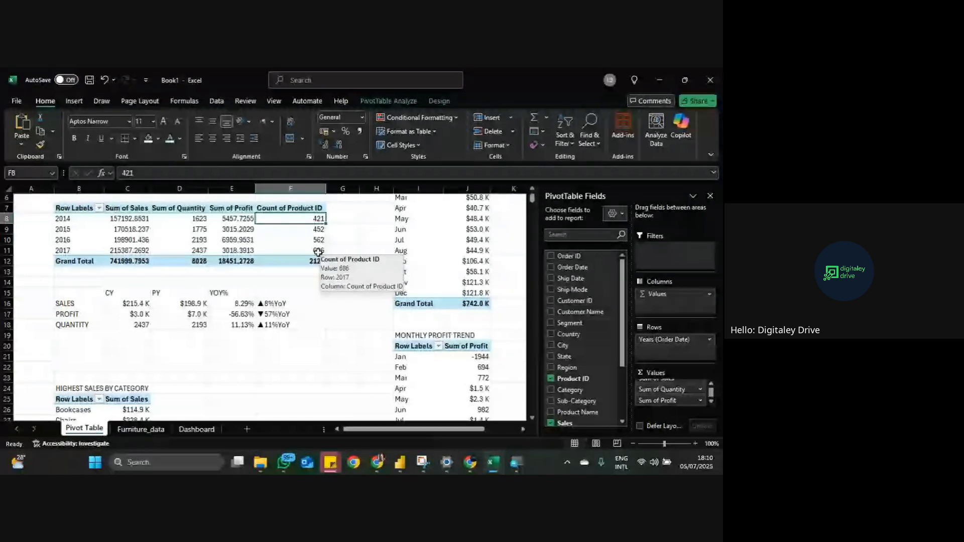
pyautogui.moveTo(251, 251)
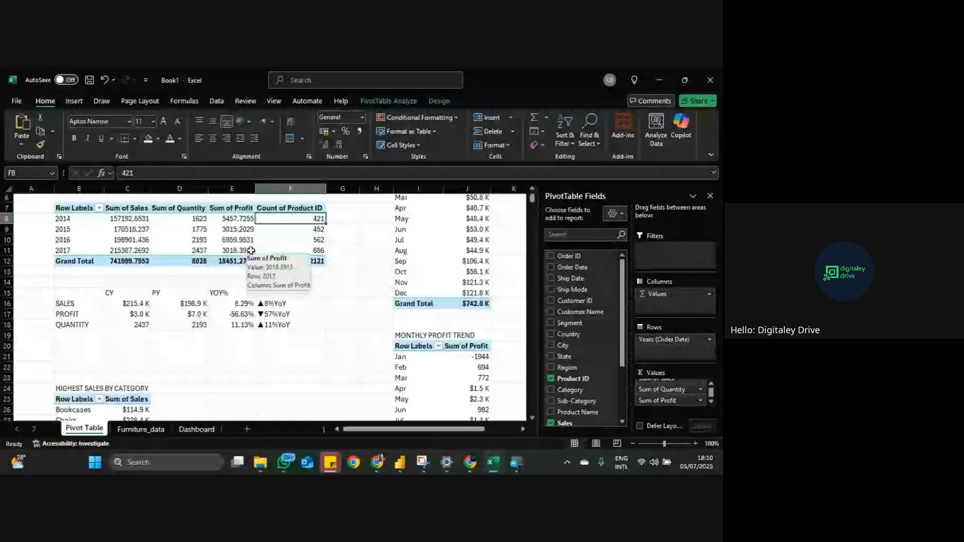
pyautogui.click(315, 241)
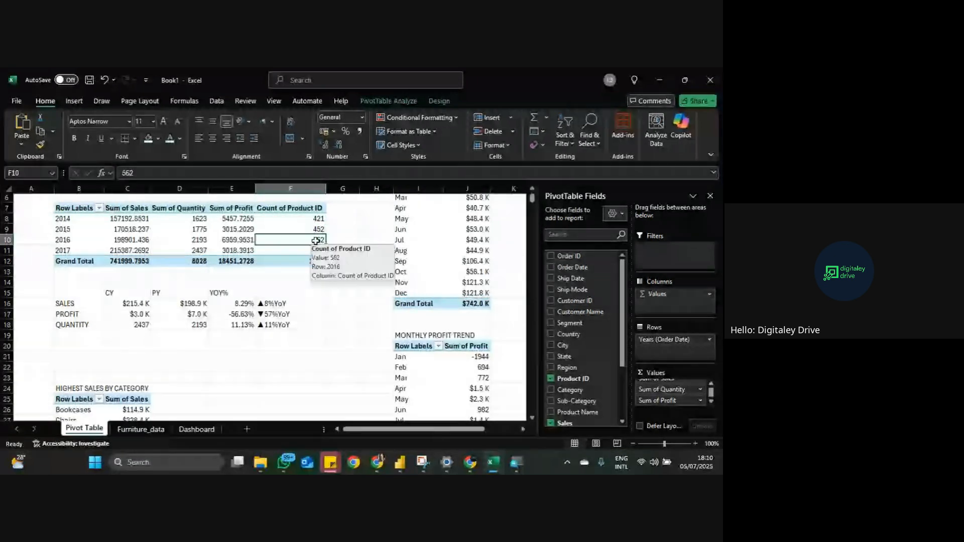
pyautogui.moveTo(324, 225)
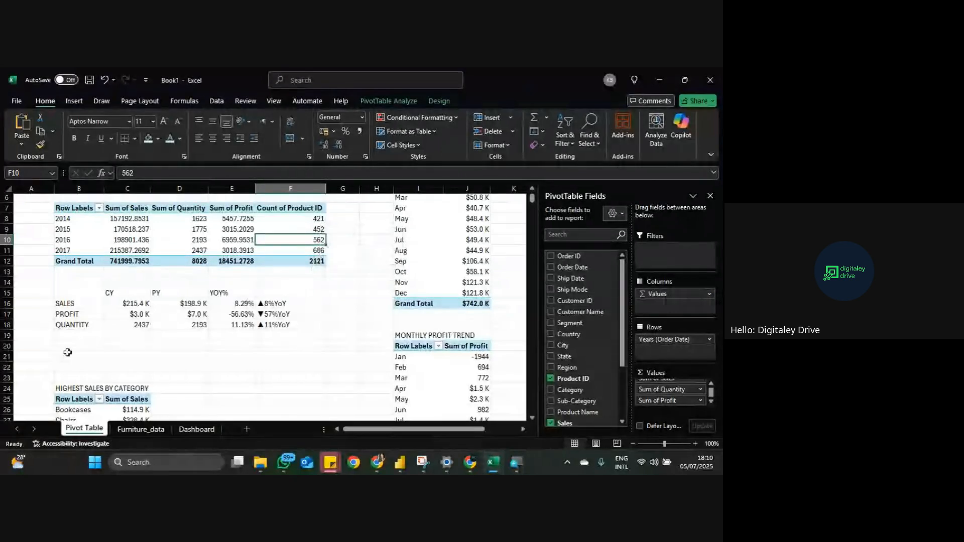
# Step: Enter the row label PRODUCT in cell B19, below QUANTITY in the CY/PY summary
pyautogui.click(72, 334)
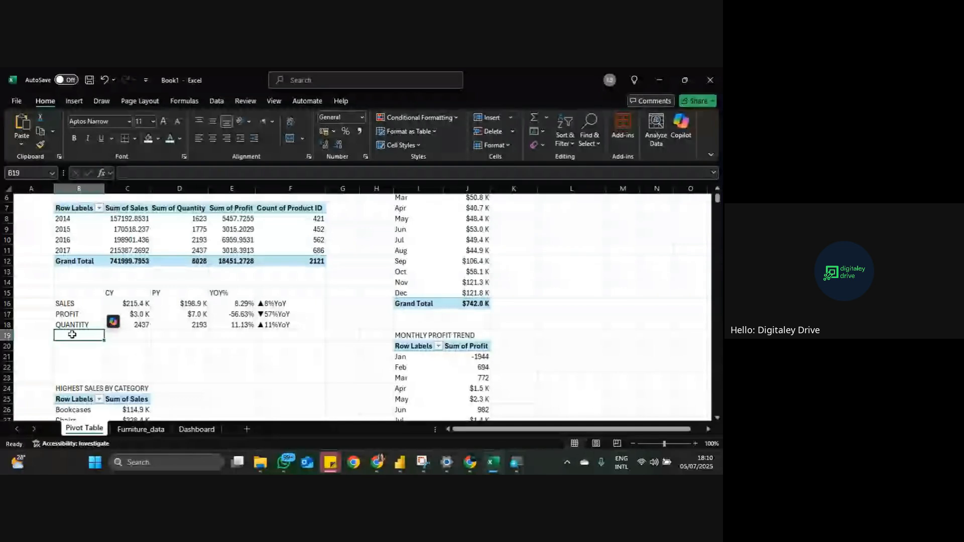
pyautogui.write('PROFIT')
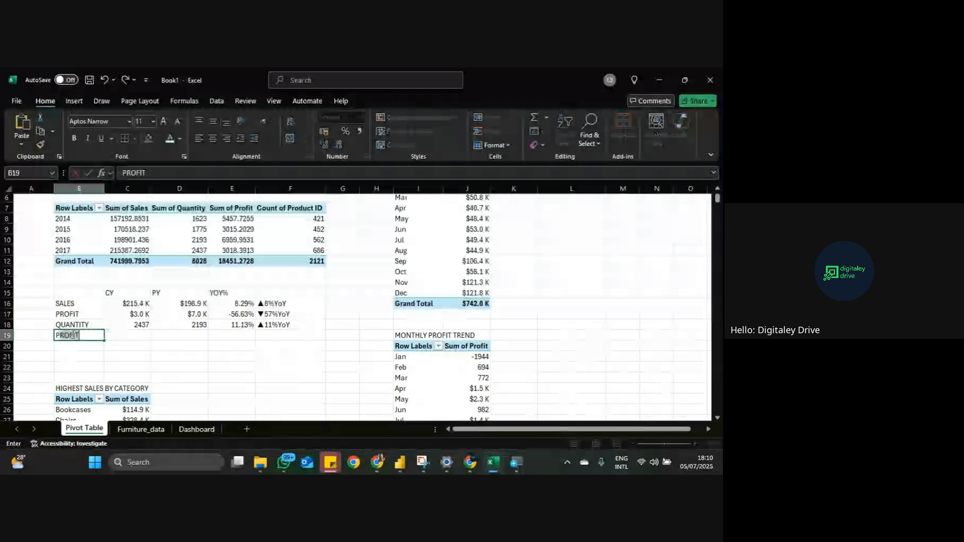
pyautogui.press('BackSpace')
pyautogui.press('BackSpace')
pyautogui.press('BackSpace')
pyautogui.write('DUCT')
# Step: Link the PRODUCT row's CY cell to the PivotTable's 2017 product count and its PY cell to the 2016 count
pyautogui.click(125, 336)
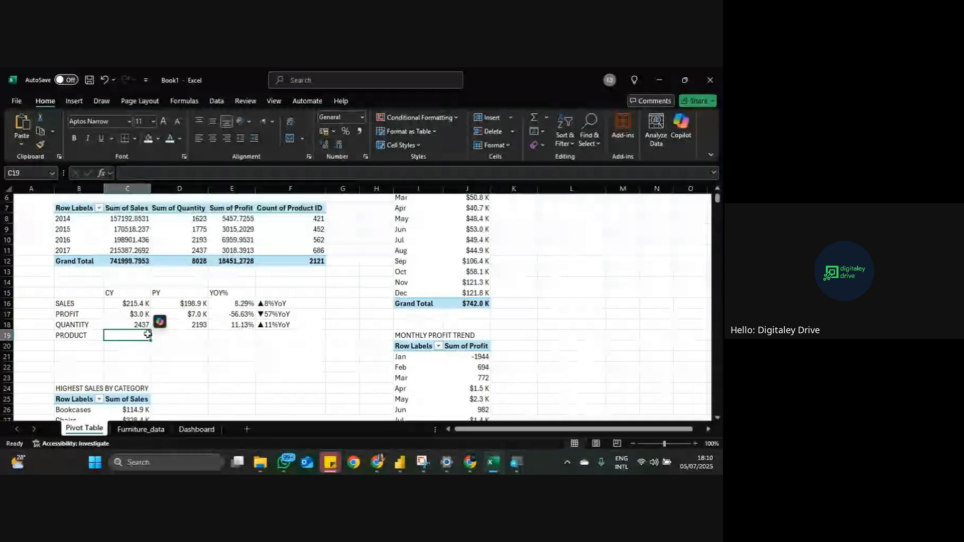
pyautogui.write('=')
pyautogui.click(316, 249)
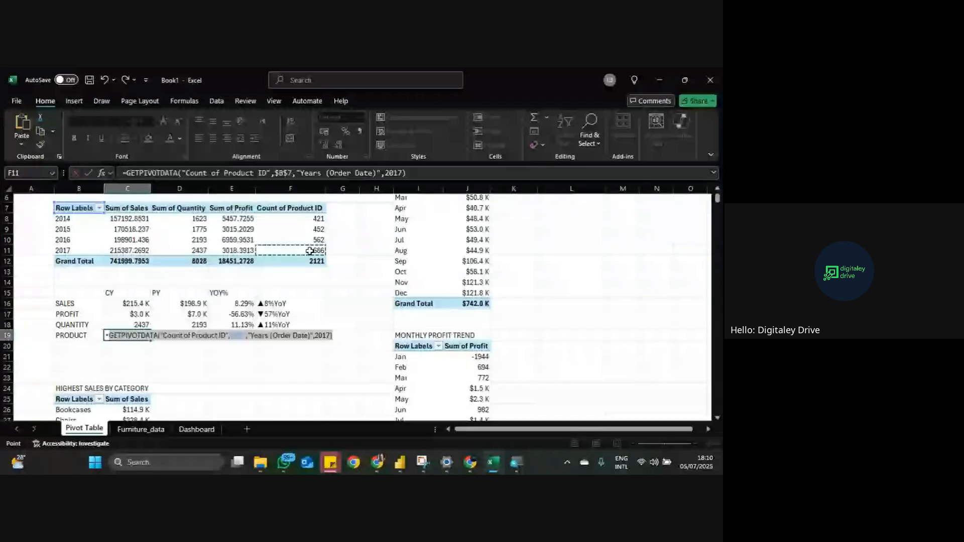
pyautogui.press('Return')
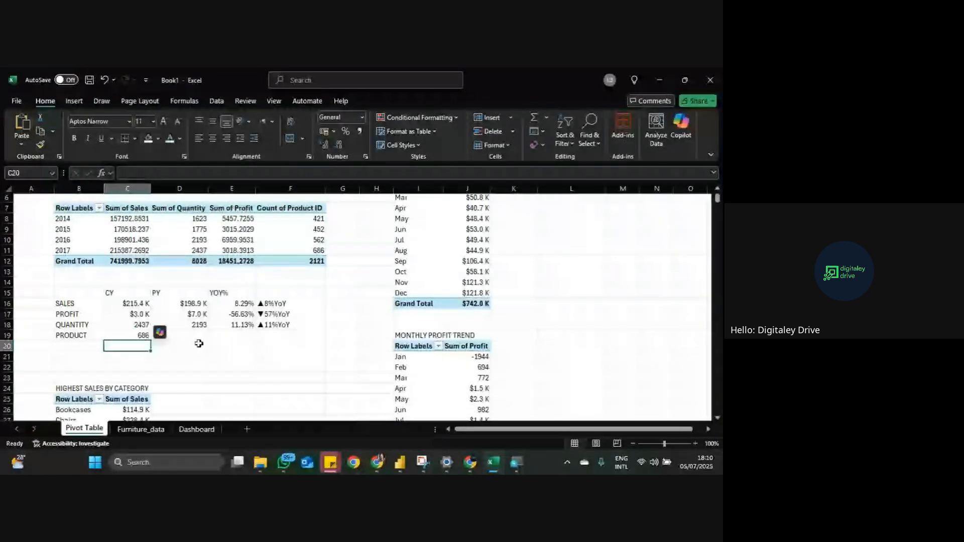
pyautogui.click(195, 337)
pyautogui.write('=')
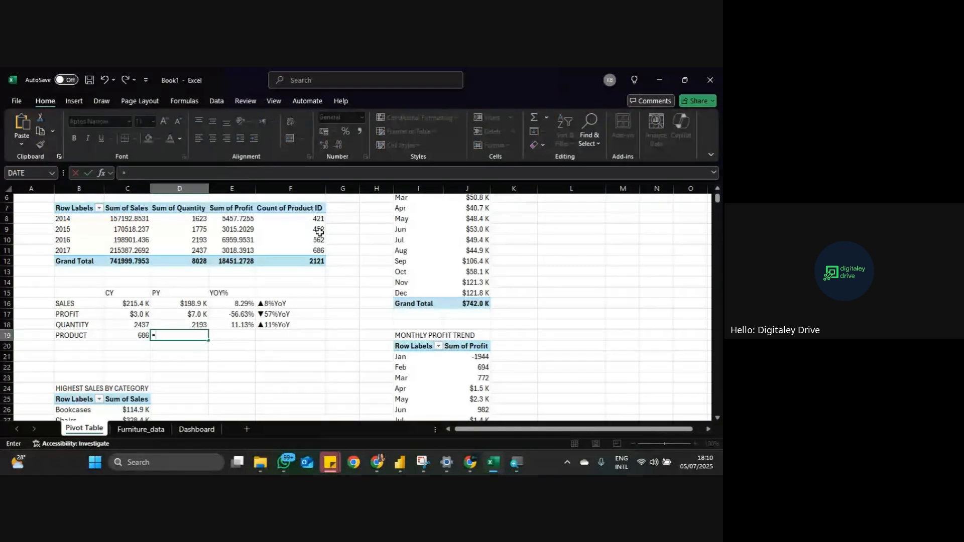
pyautogui.click(320, 240)
pyautogui.press('Return')
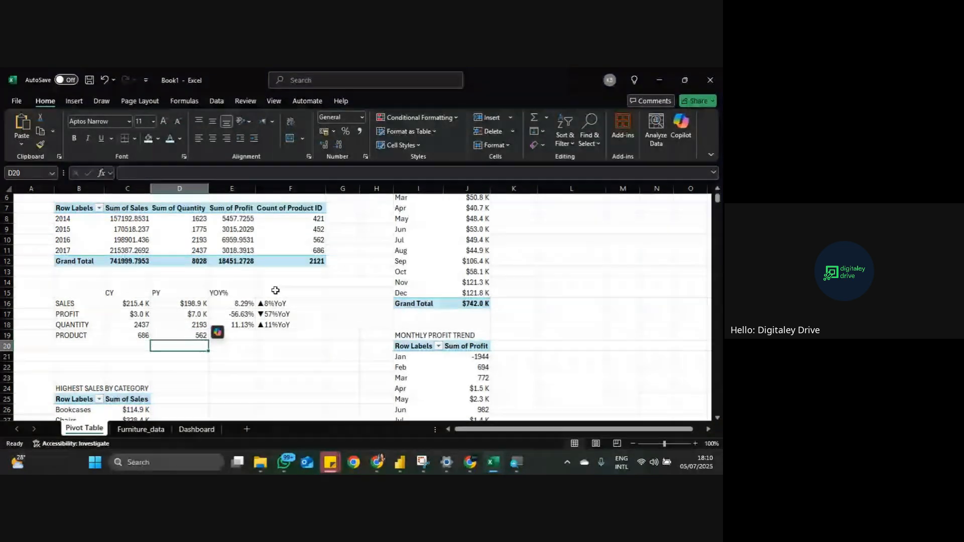
# Step: Extend the YOY% formula and the arrow YoY text formula from the QUANTITY row to the PRODUCT row
pyautogui.click(236, 325)
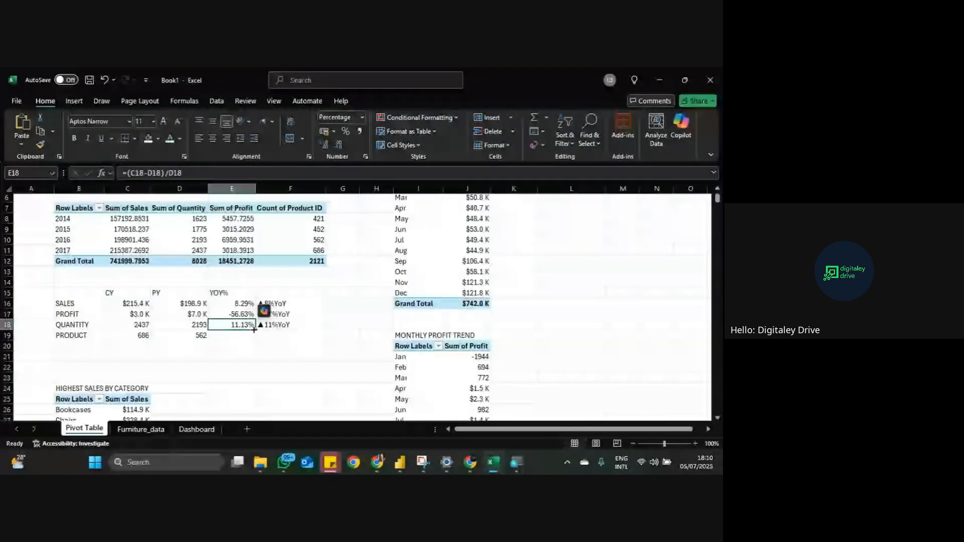
pyautogui.moveTo(254, 330); pyautogui.dragTo(253, 341)
pyautogui.click(247, 353)
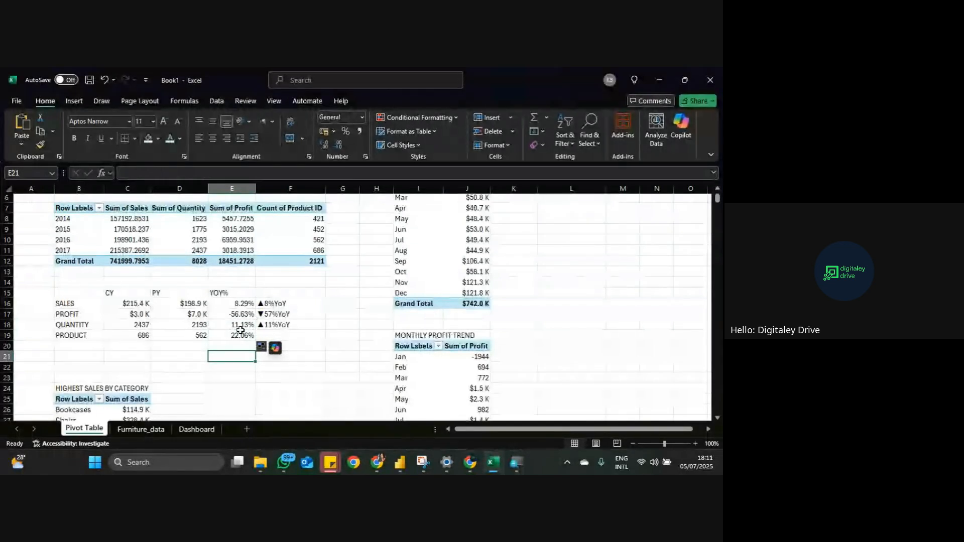
pyautogui.click(270, 336)
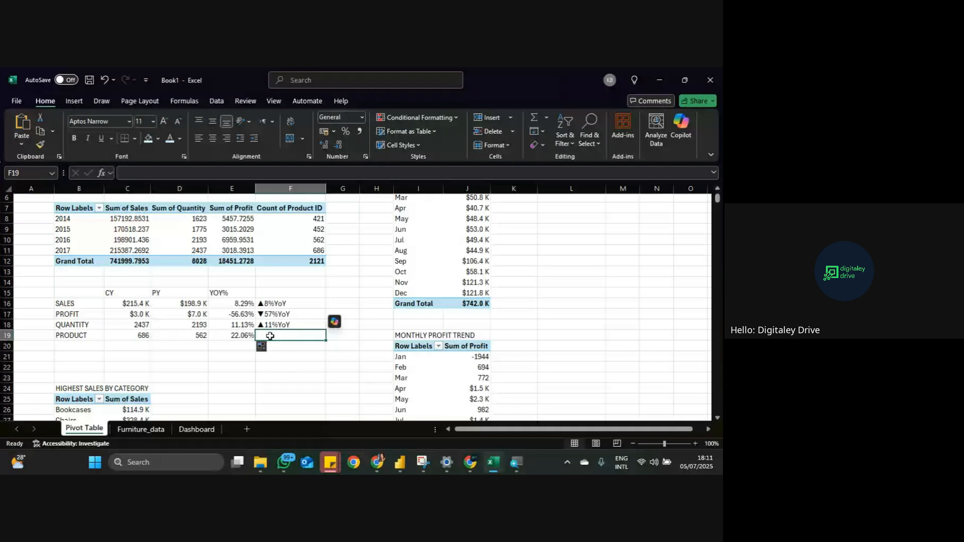
pyautogui.click(293, 326)
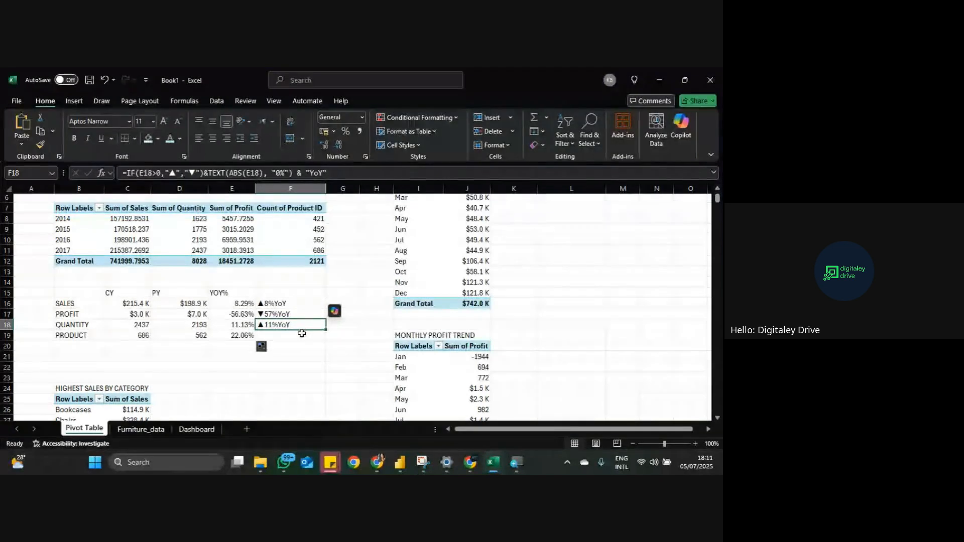
pyautogui.click(305, 334)
pyautogui.click(306, 325)
pyautogui.moveTo(327, 329); pyautogui.dragTo(327, 340)
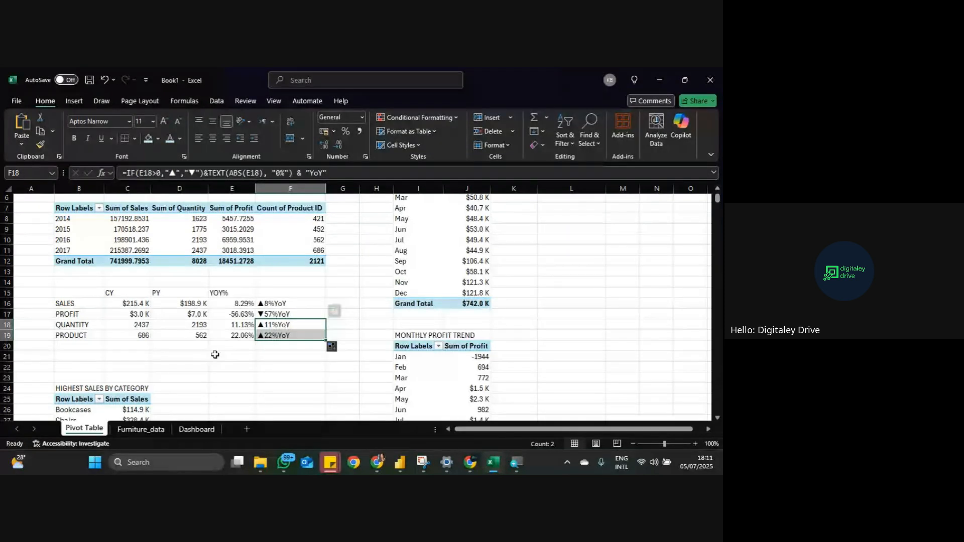
# Step: On the Dashboard sheet, reposition the top card near the dark panel's left edge and slightly reduce its height
pyautogui.click(195, 430)
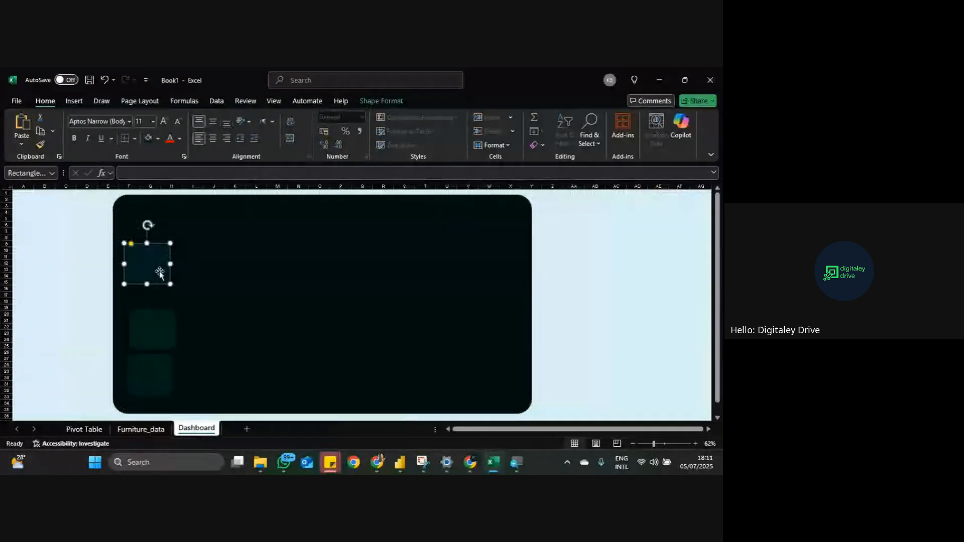
pyautogui.press('Right')
pyautogui.press('Down')
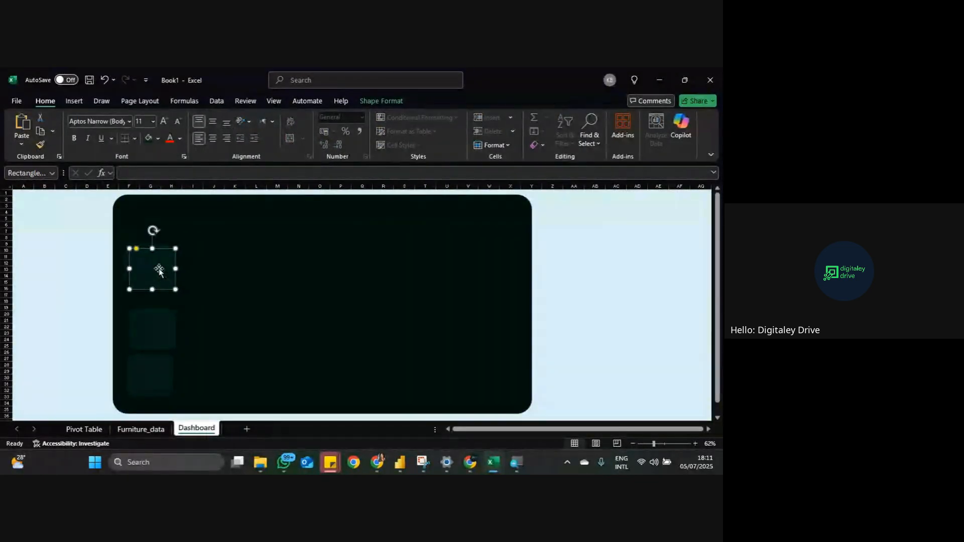
pyautogui.keyDown('ctrl'); pyautogui.moveTo(159, 270); pyautogui.dragTo(211, 287); pyautogui.keyUp('ctrl')
pyautogui.moveTo(161, 266); pyautogui.dragTo(156, 260)
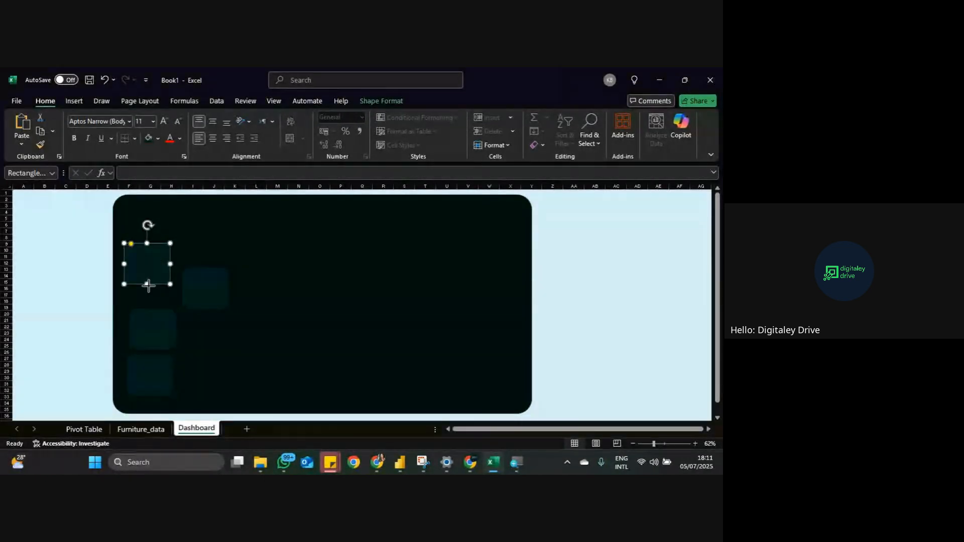
pyautogui.moveTo(148, 285); pyautogui.dragTo(149, 280)
# Step: Delete the card copy beside the top card and the two older cards below it
pyautogui.click(194, 286)
pyautogui.press('Delete')
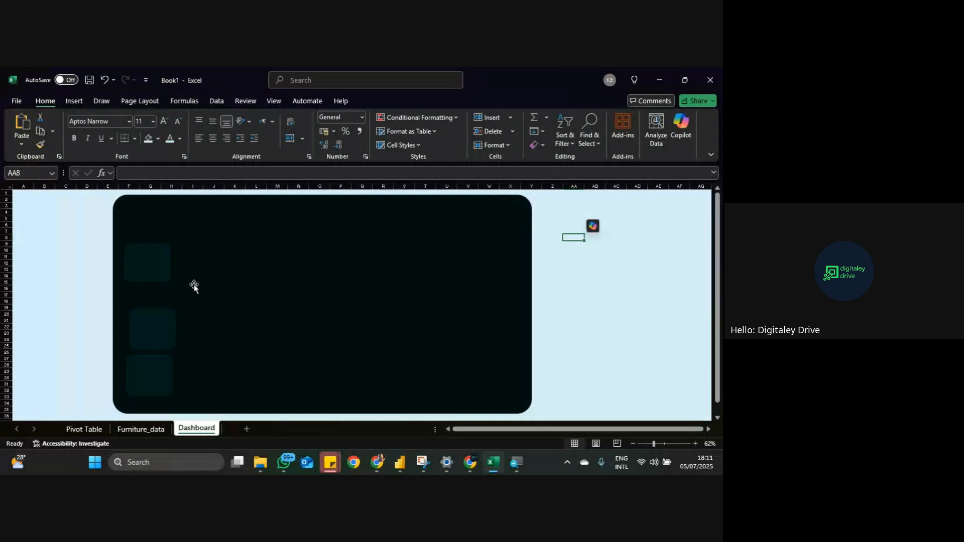
pyautogui.click(161, 326)
pyautogui.press('Delete')
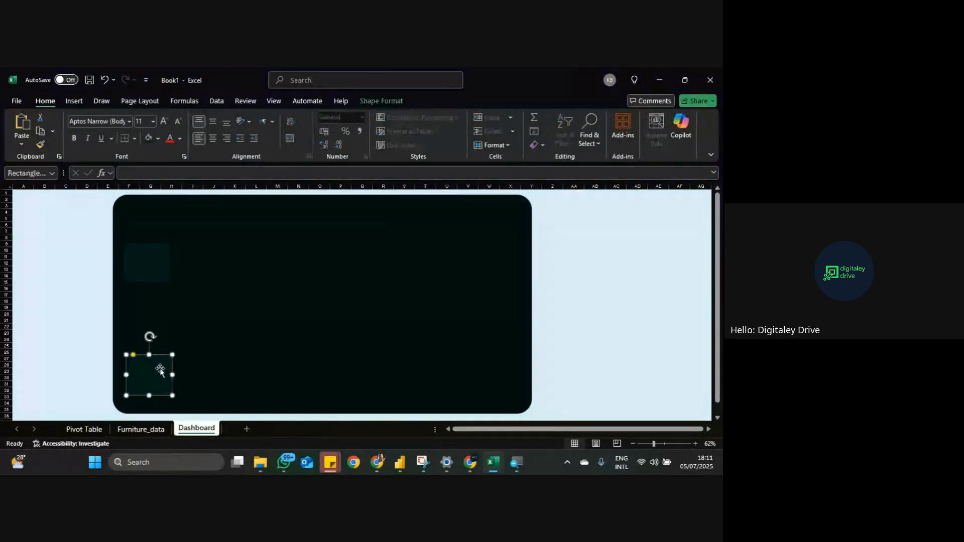
pyautogui.press('Delete')
# Step: Duplicate the shortened card three times and stack the copies below it down the dark panel's left side
pyautogui.click(156, 271)
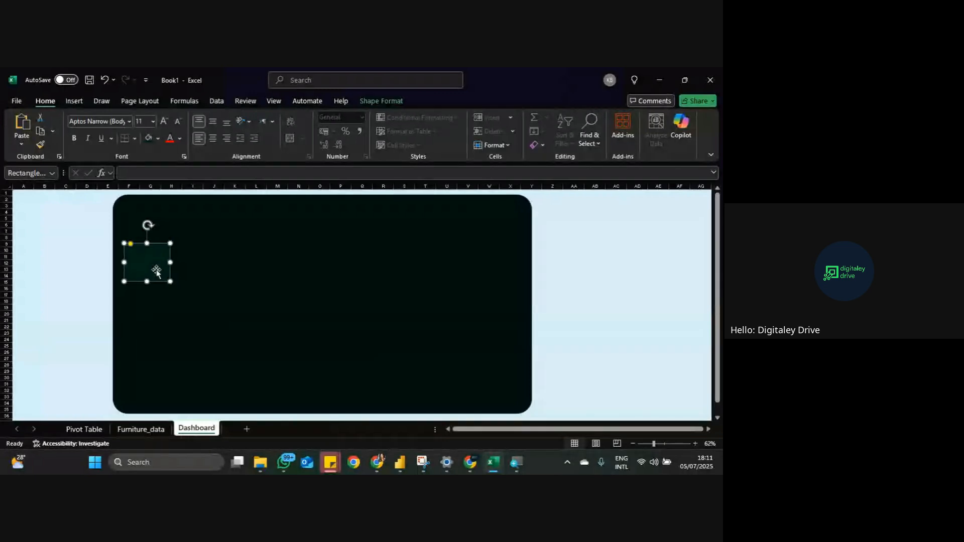
pyautogui.hotkey('ctrl', 'd')
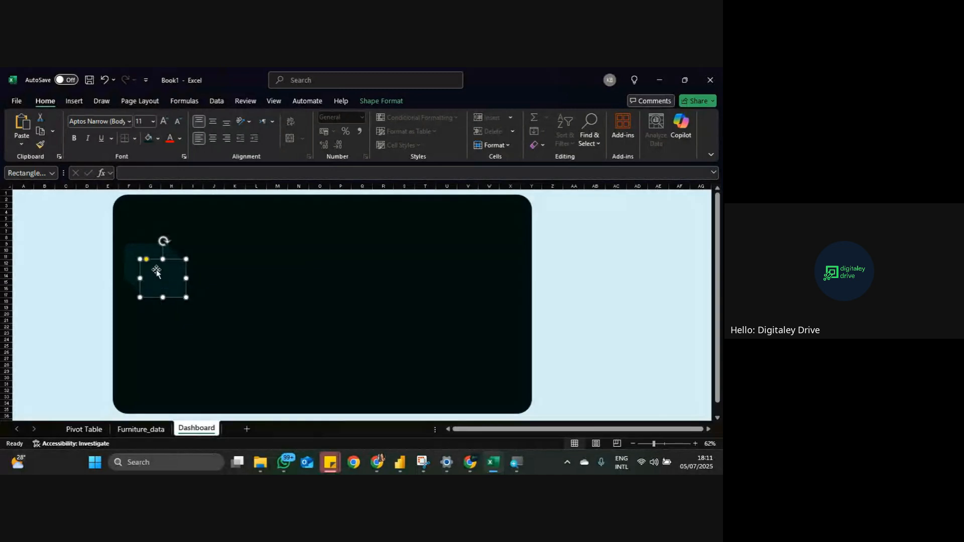
pyautogui.moveTo(157, 273); pyautogui.dragTo(147, 390)
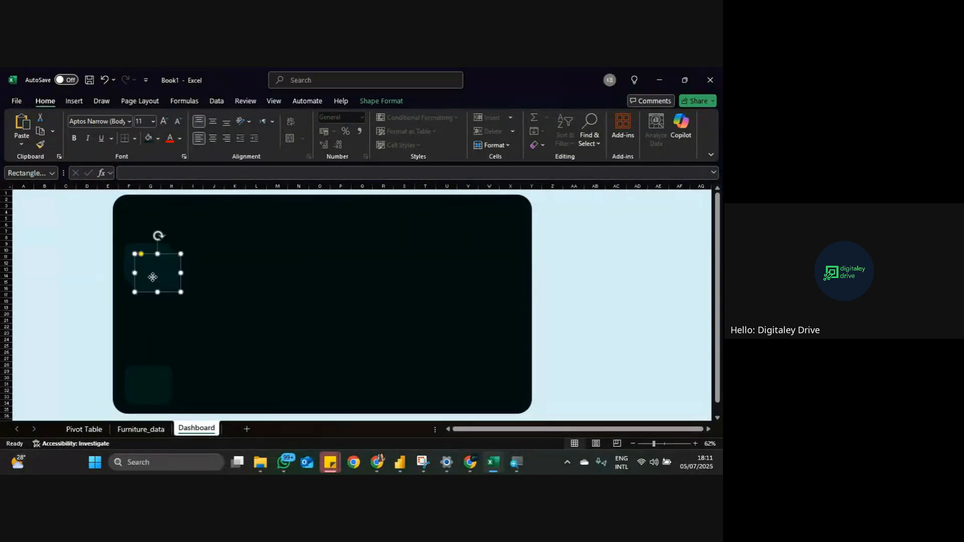
pyautogui.moveTo(151, 275); pyautogui.dragTo(165, 298)
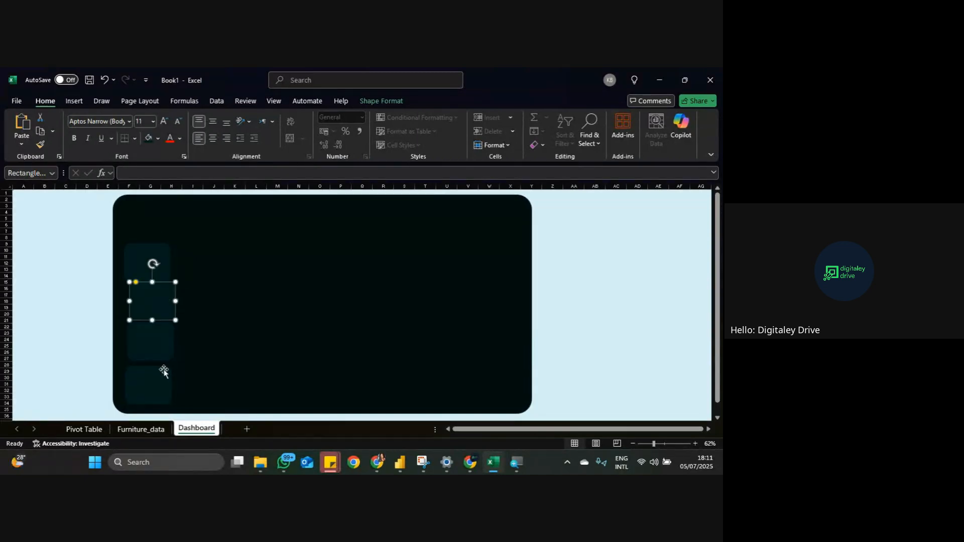
# Step: Line up the four stacked cards along the dark panel's left side, raising the top card to even out the gaps
pyautogui.click(157, 381)
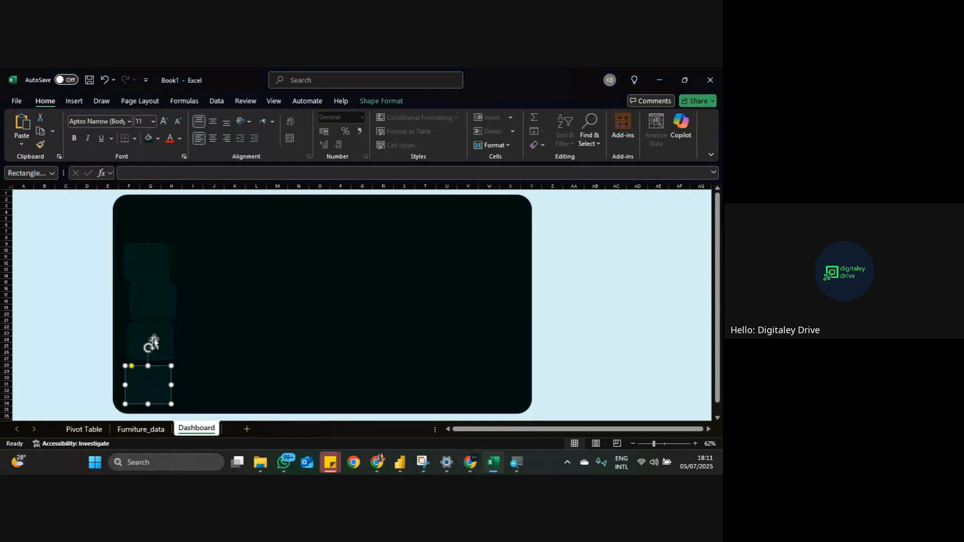
pyautogui.moveTo(156, 336); pyautogui.dragTo(152, 339)
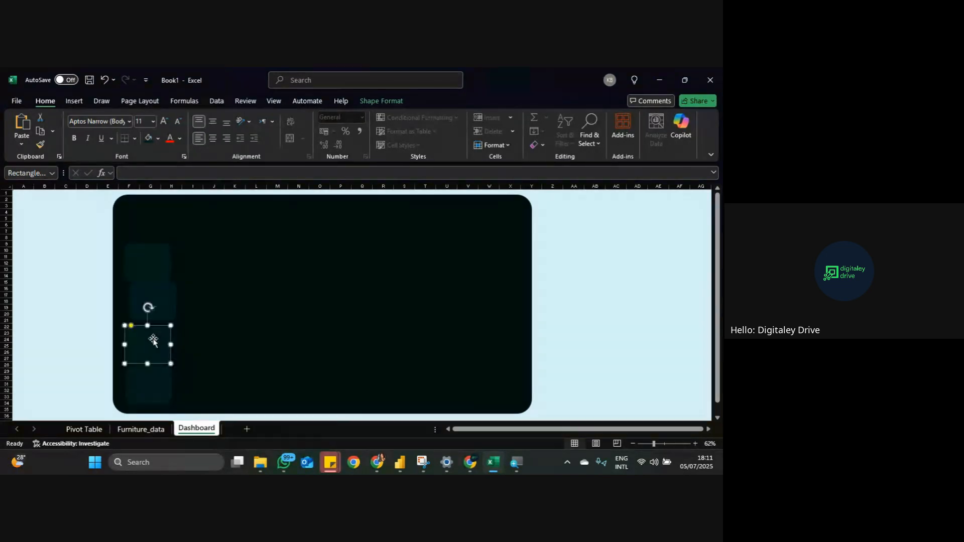
pyautogui.moveTo(153, 387); pyautogui.dragTo(152, 389)
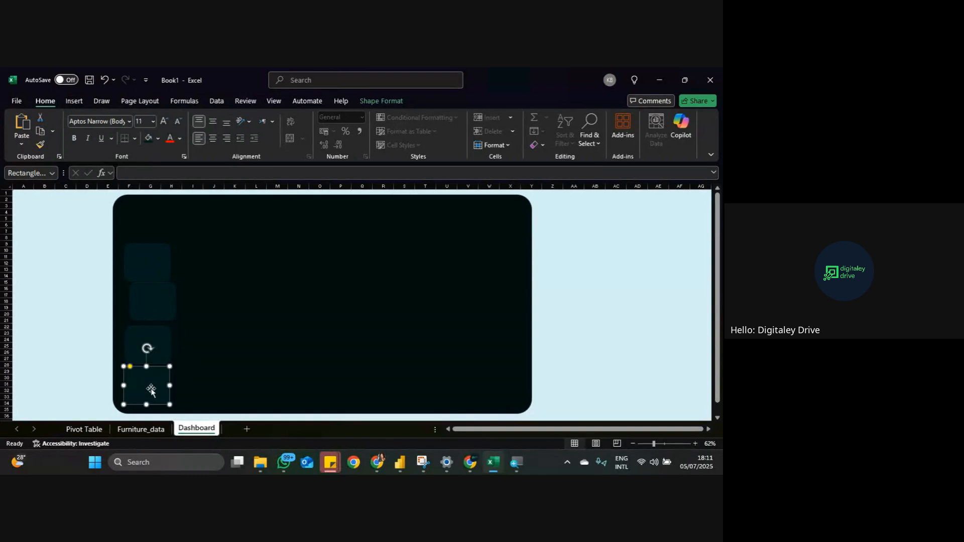
pyautogui.moveTo(144, 271); pyautogui.dragTo(148, 285)
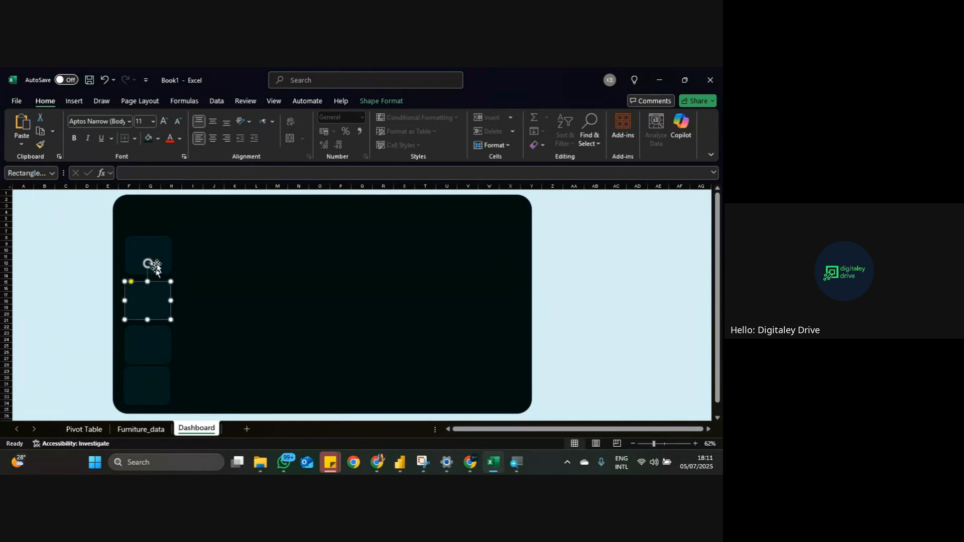
pyautogui.moveTo(155, 249); pyautogui.dragTo(155, 239)
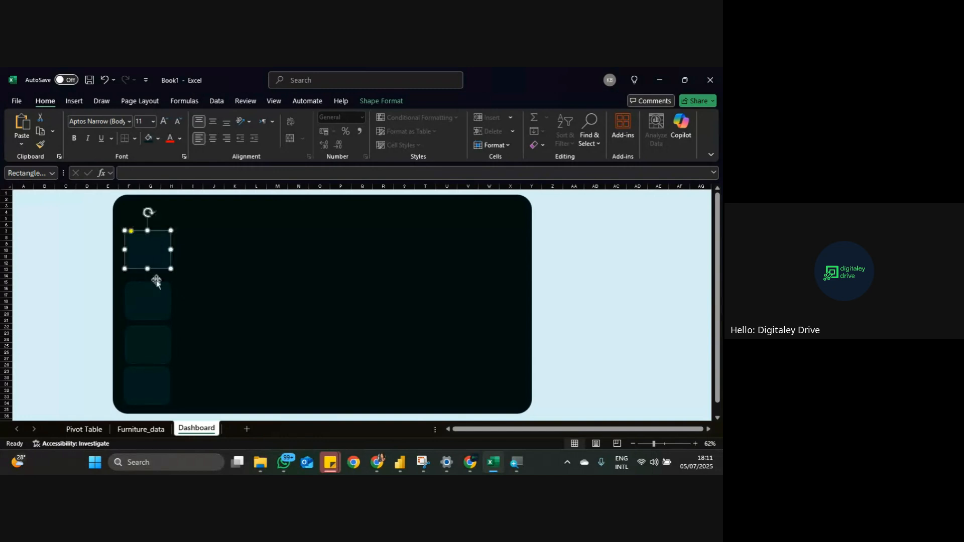
pyautogui.moveTo(154, 282); pyautogui.dragTo(154, 286)
pyautogui.click(159, 342)
pyautogui.moveTo(159, 342); pyautogui.dragTo(159, 342)
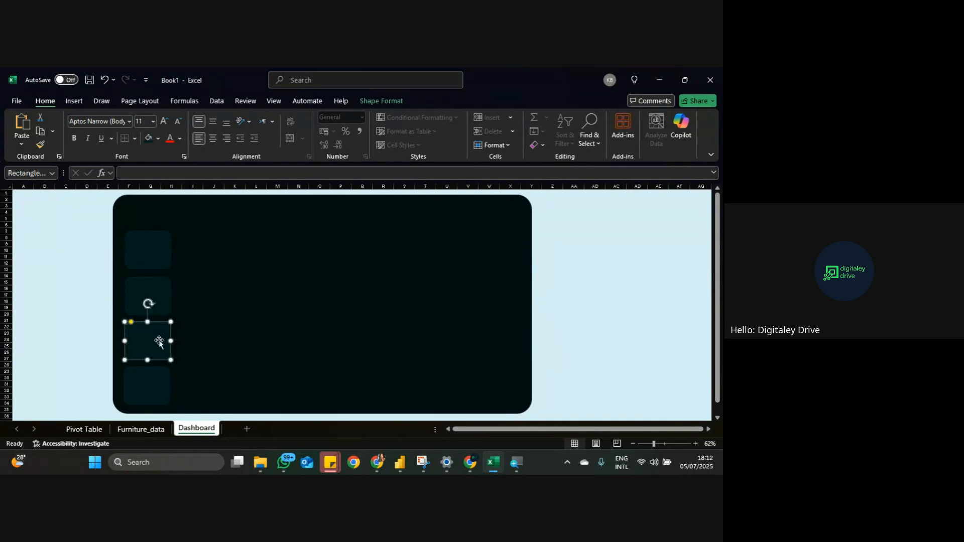
pyautogui.click(158, 382)
pyautogui.moveTo(159, 382); pyautogui.dragTo(160, 384)
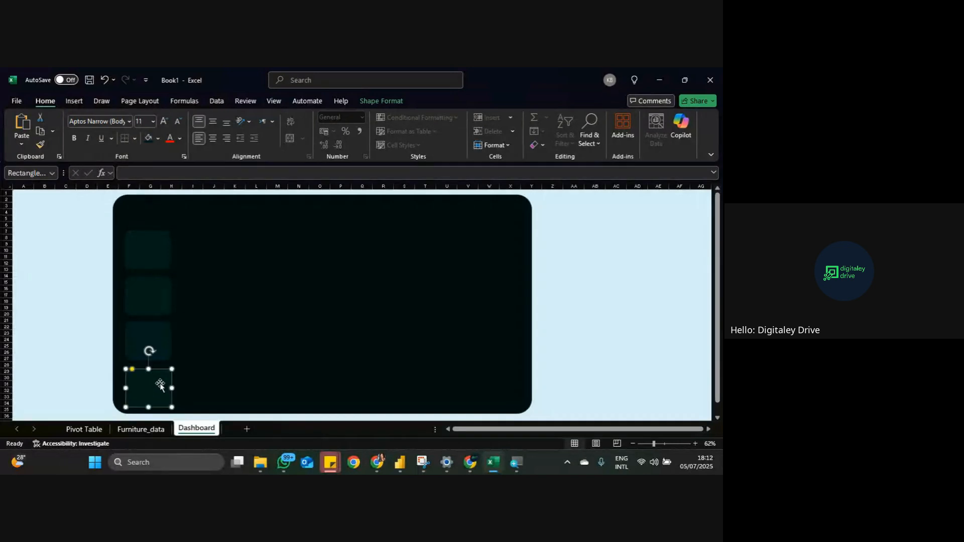
# Step: Fine-tune the vertical spacing between the three lower cards in the stack
pyautogui.click(153, 294)
pyautogui.click(236, 305)
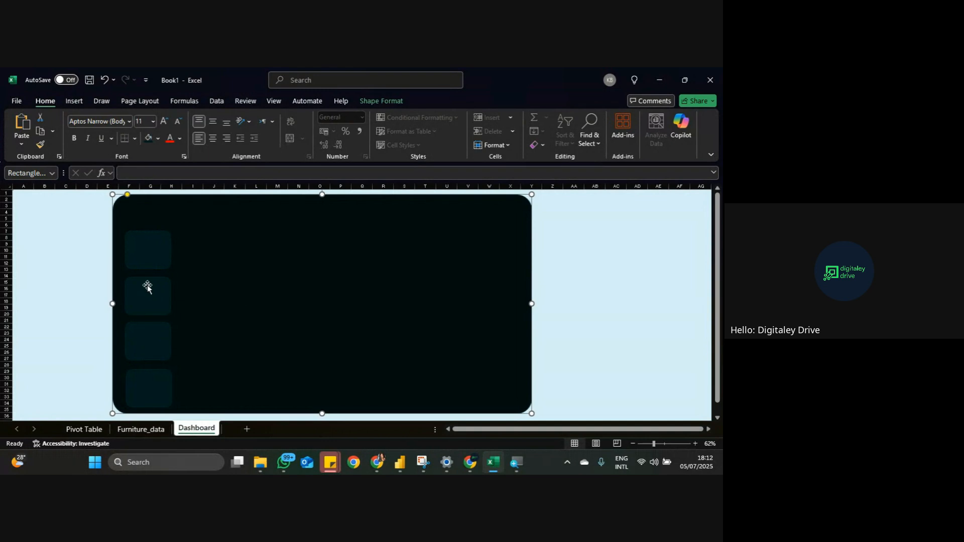
pyautogui.click(151, 307)
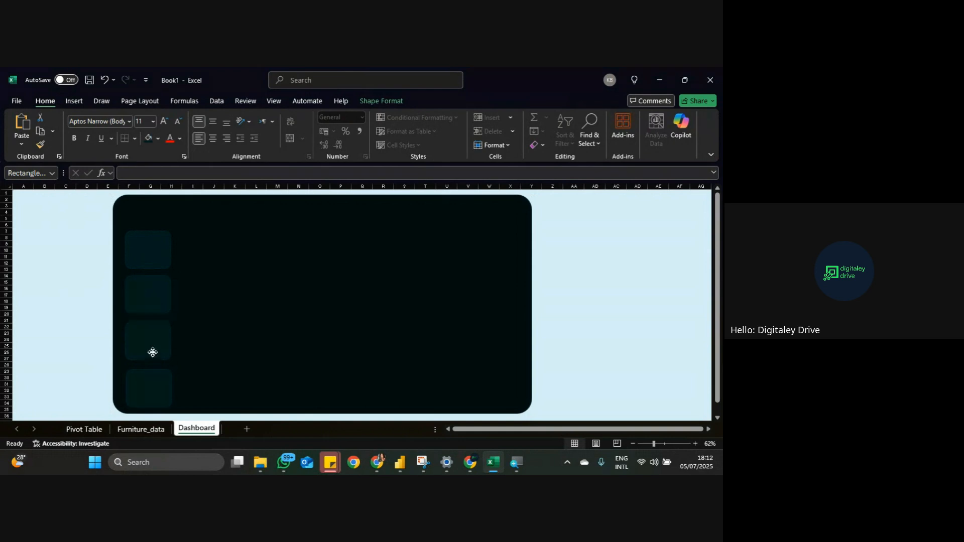
pyautogui.moveTo(153, 355); pyautogui.dragTo(153, 356)
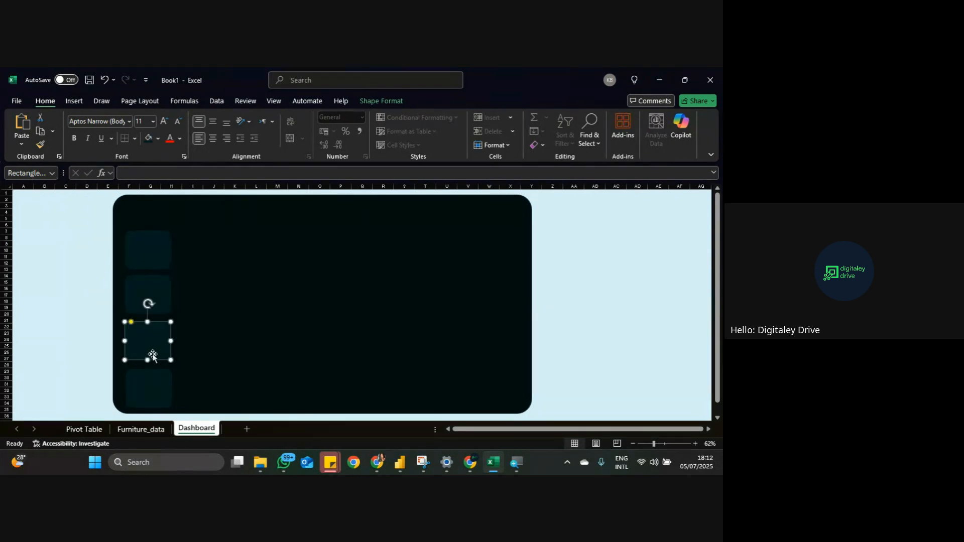
pyautogui.moveTo(155, 403); pyautogui.dragTo(154, 402)
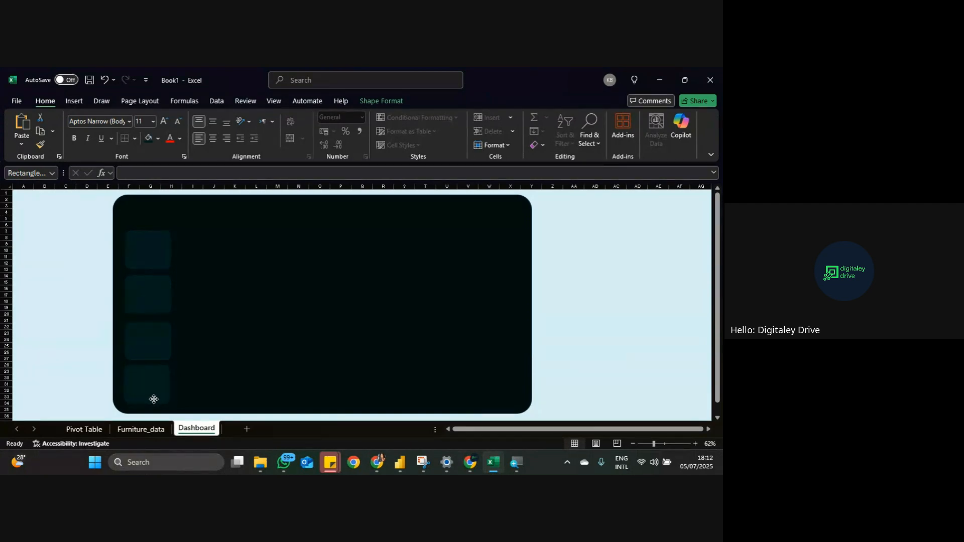
pyautogui.click(154, 399)
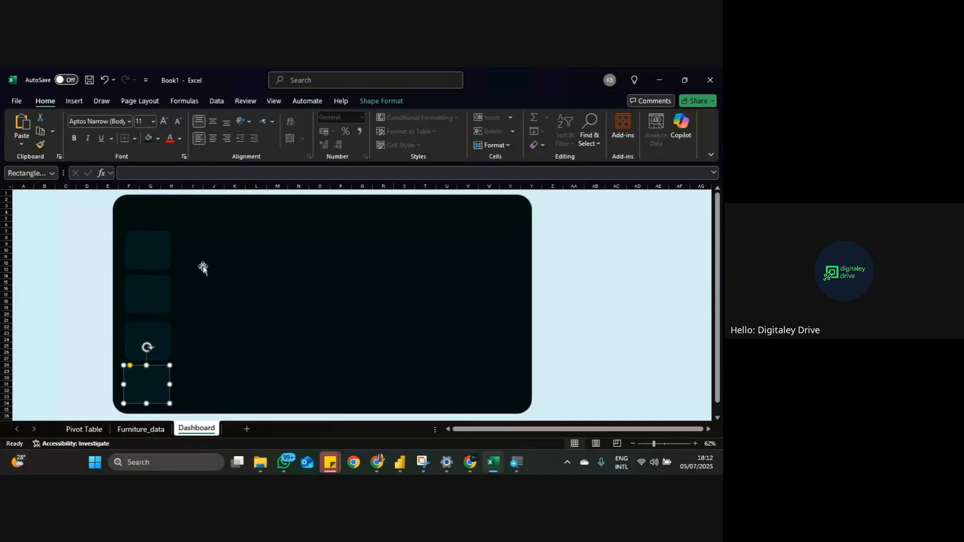
pyautogui.click(254, 243)
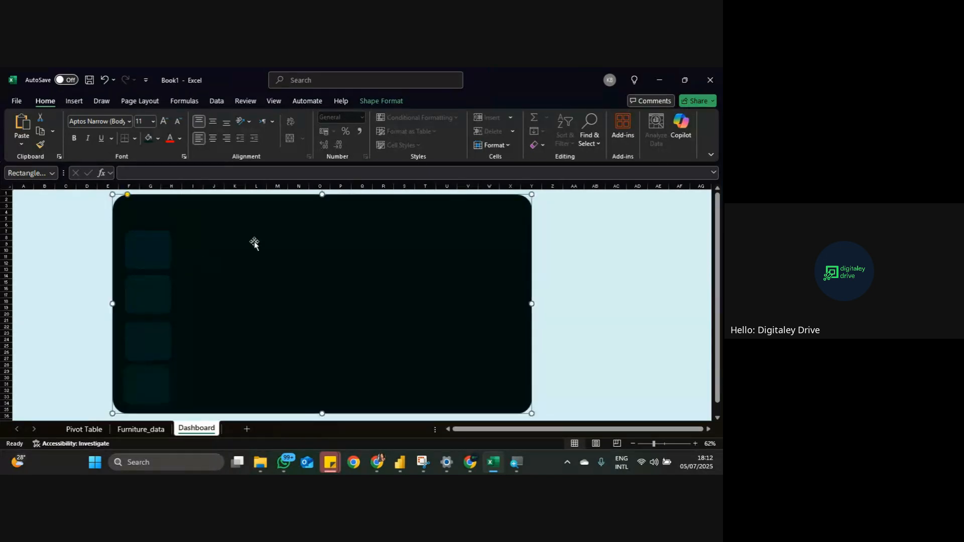
# Step: Duplicate the top card beside the stack and enlarge the copy into a tall panel spanning the height of all four cards
pyautogui.click(162, 246)
pyautogui.hotkey('ctrl', 'd')
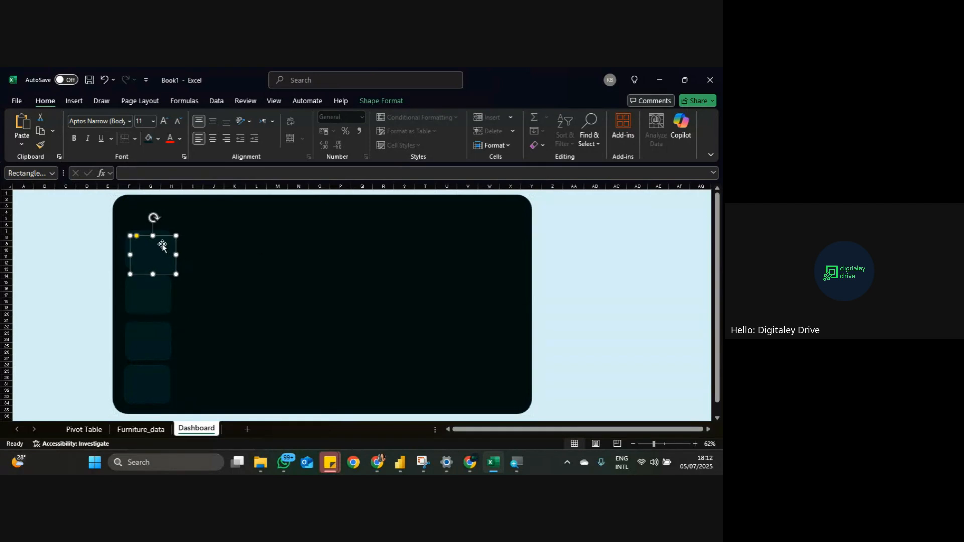
pyautogui.moveTo(161, 244); pyautogui.dragTo(297, 250)
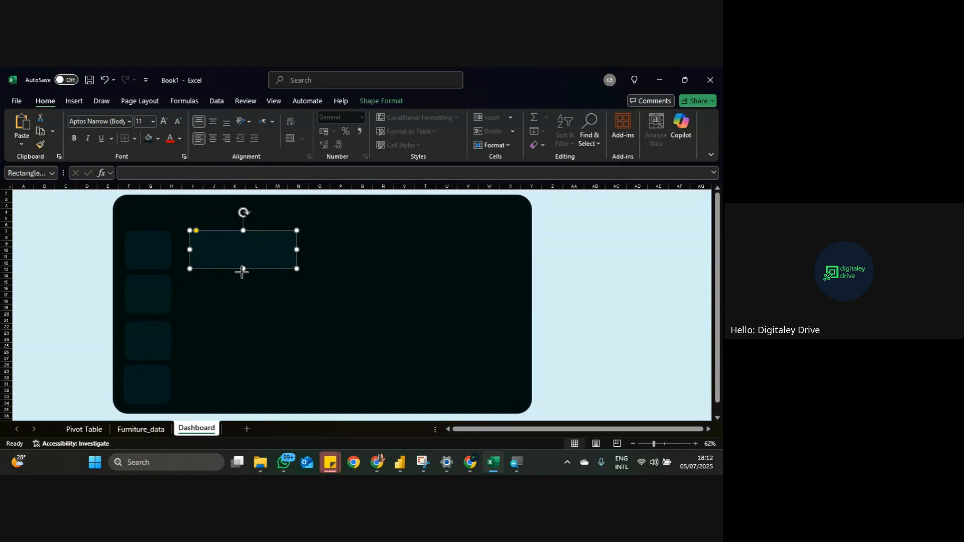
pyautogui.moveTo(243, 269); pyautogui.dragTo(234, 409)
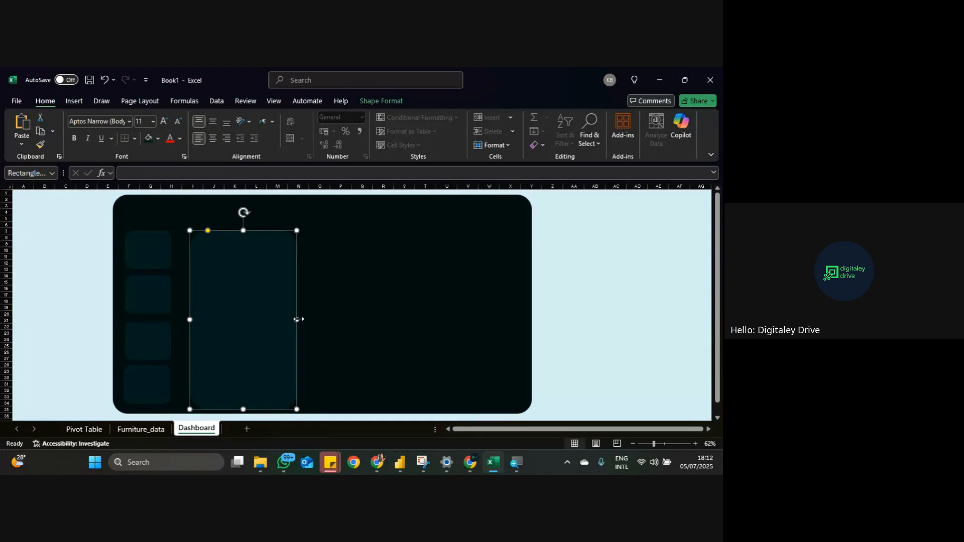
pyautogui.moveTo(296, 318); pyautogui.dragTo(307, 319)
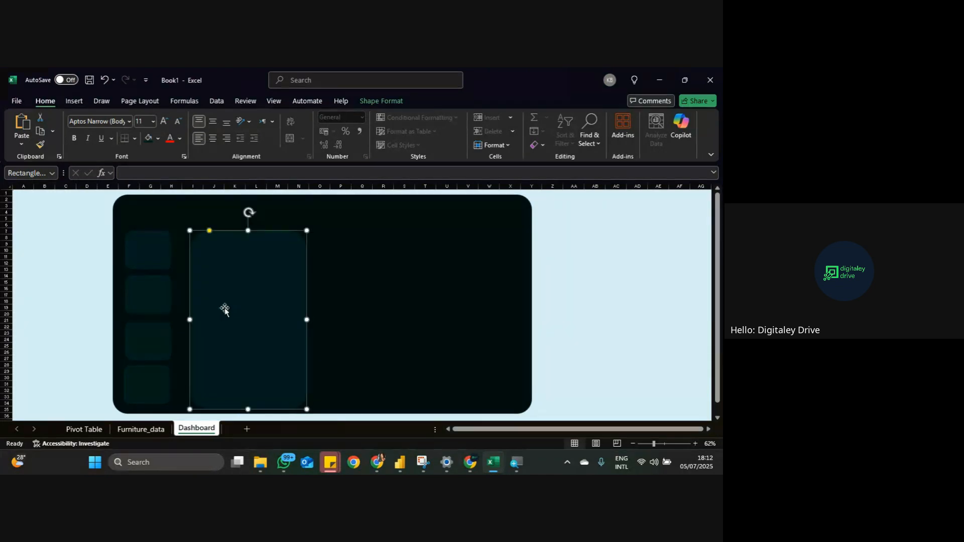
pyautogui.moveTo(190, 320); pyautogui.dragTo(180, 319)
# Step: Widen the dark background panel slightly to the right
pyautogui.click(459, 296)
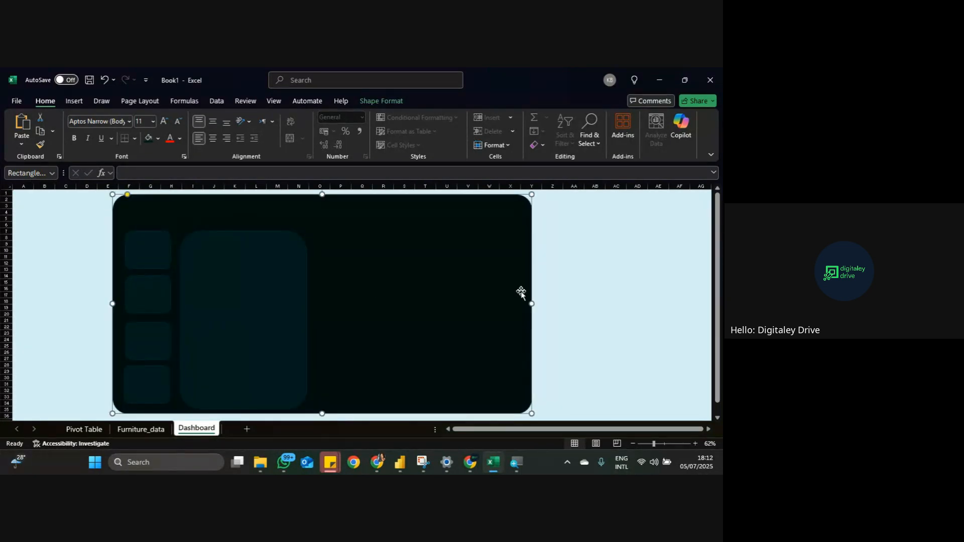
pyautogui.click(535, 306)
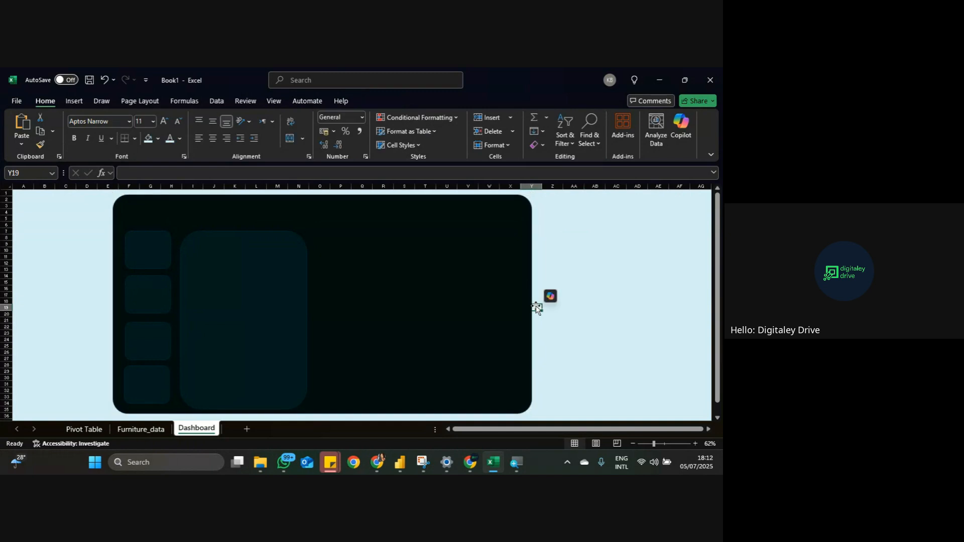
pyautogui.click(534, 303)
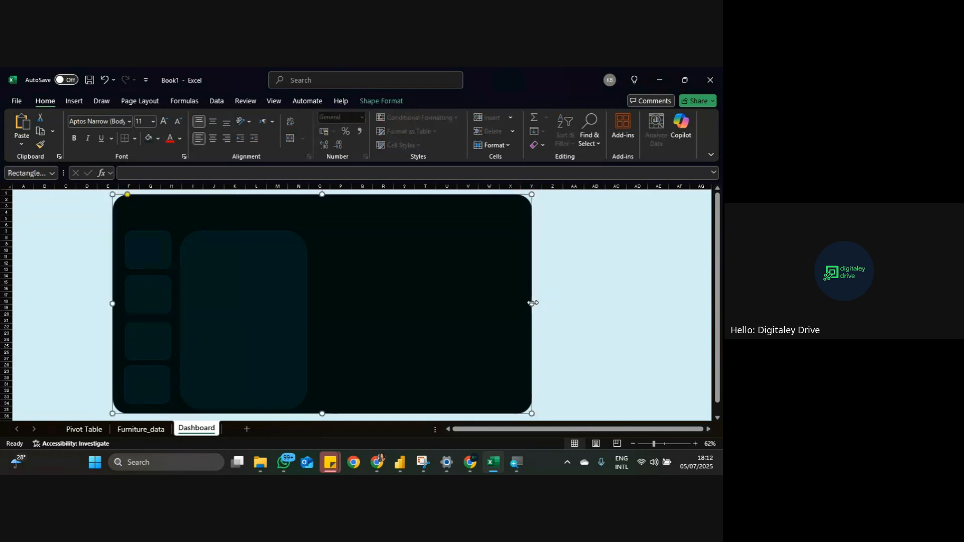
pyautogui.moveTo(532, 303); pyautogui.dragTo(538, 300)
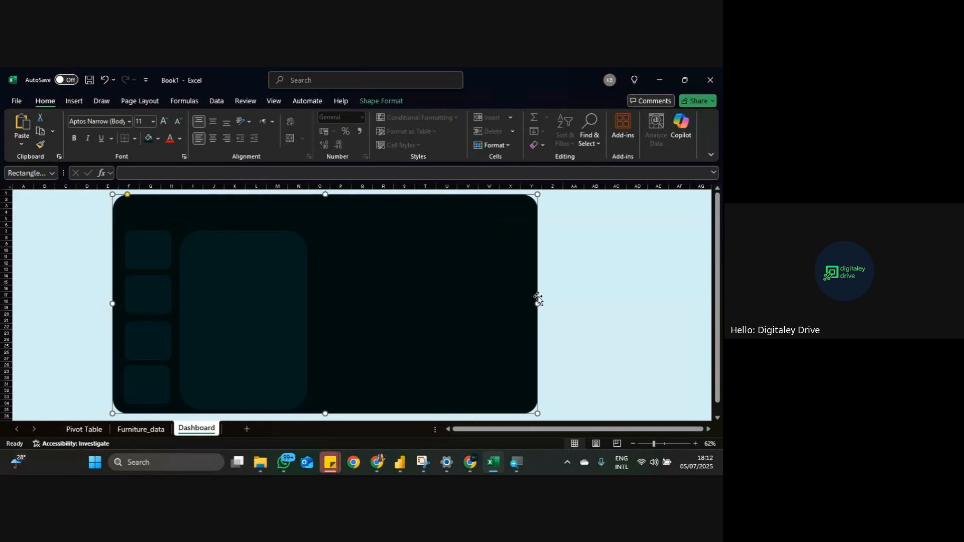
# Step: Reduce the corner rounding of the tall panel and of the top card
pyautogui.click(279, 287)
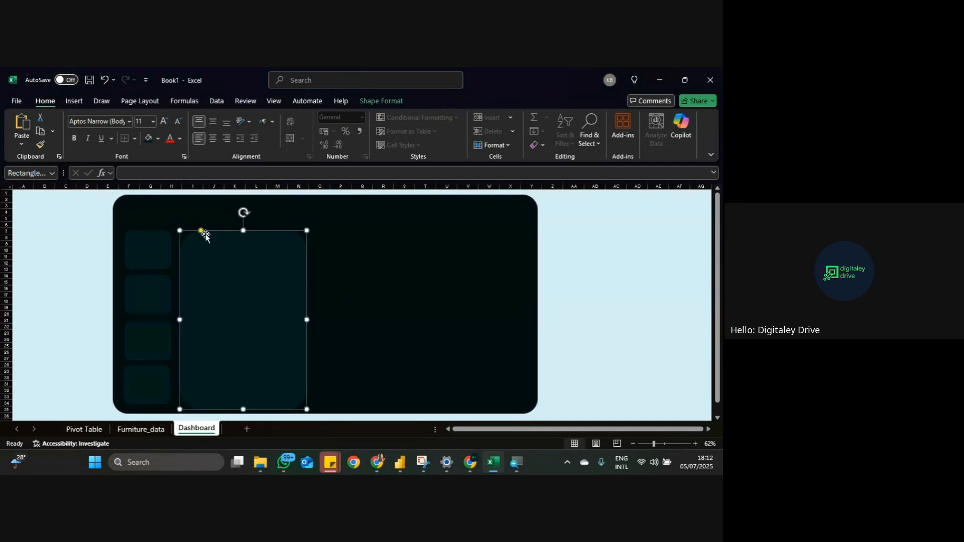
pyautogui.moveTo(201, 231); pyautogui.dragTo(196, 232)
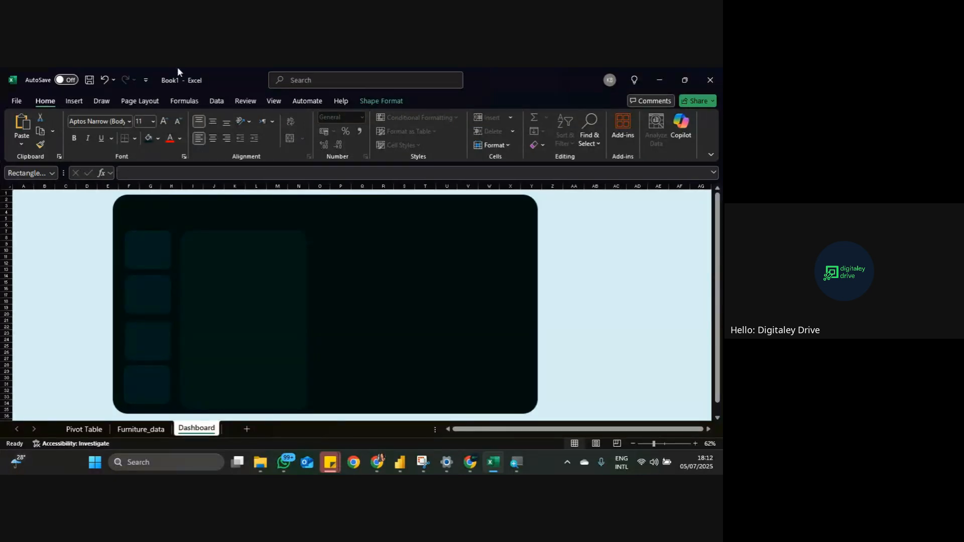
pyautogui.click(143, 247)
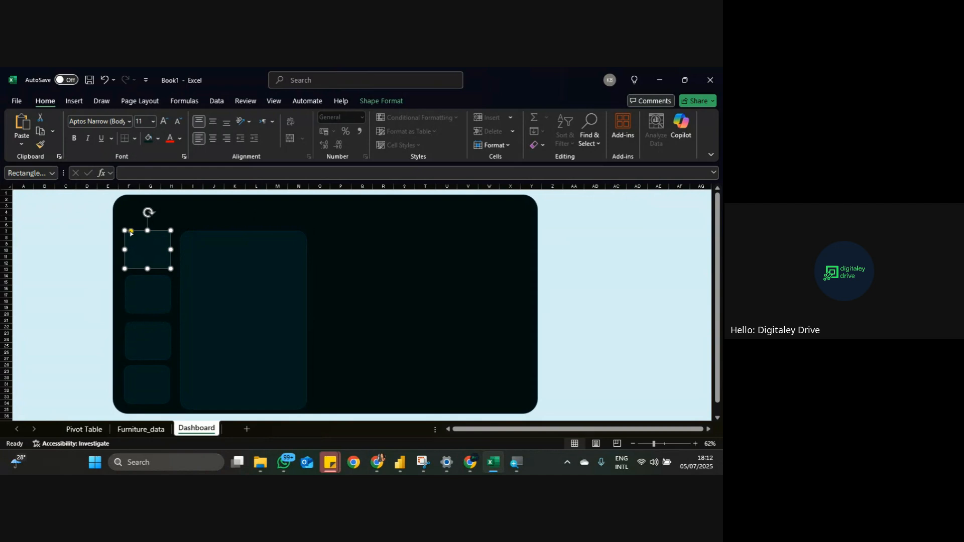
pyautogui.moveTo(130, 233); pyautogui.dragTo(126, 231)
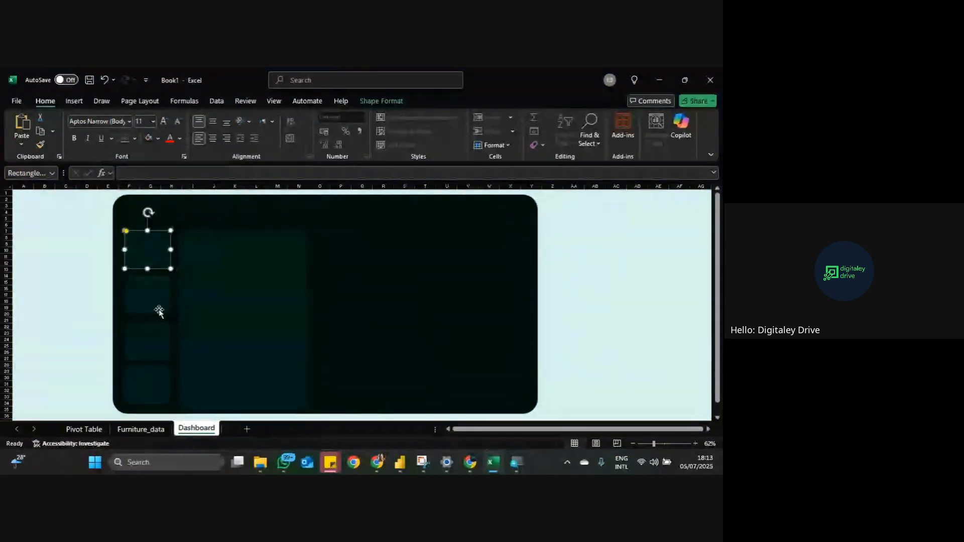
# Step: Delete the three lower cards, keeping only the top card with the reduced corner rounding
pyautogui.click(158, 310)
pyautogui.press('Delete')
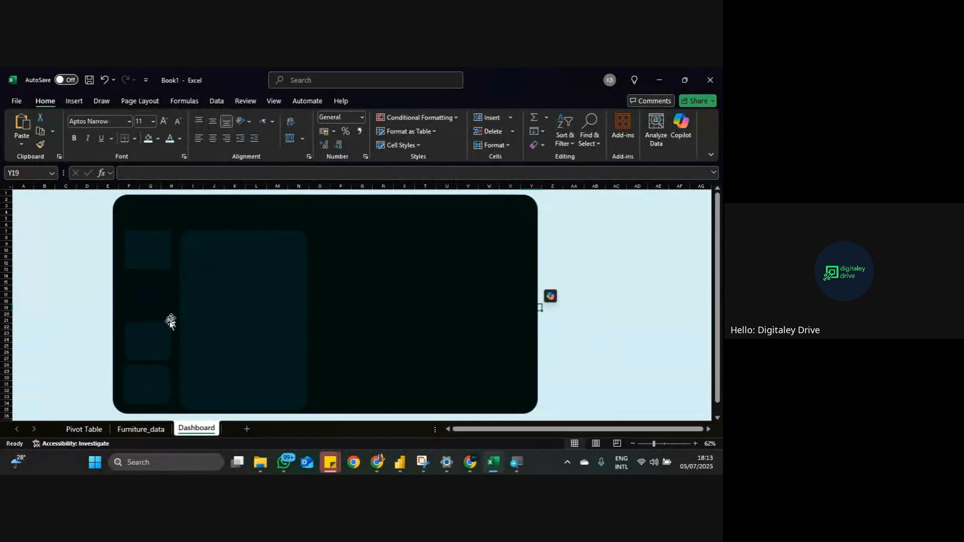
pyautogui.click(157, 338)
pyautogui.press('Delete')
pyautogui.click(158, 383)
pyautogui.press('Delete')
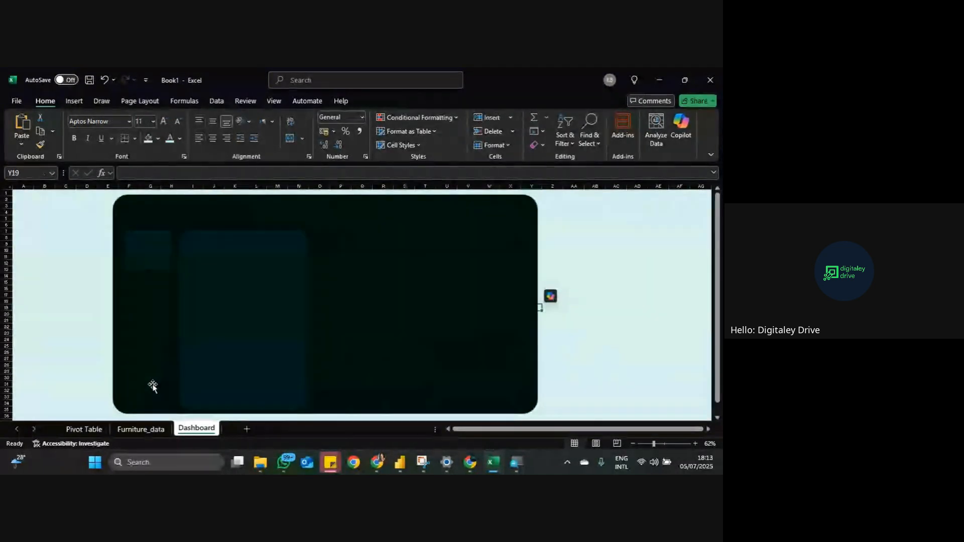
# Step: Duplicate the top card three times, stack the copies below it and even out the gaps between them
pyautogui.click(159, 246)
pyautogui.moveTo(159, 246); pyautogui.dragTo(160, 318)
pyautogui.moveTo(156, 267); pyautogui.dragTo(157, 389)
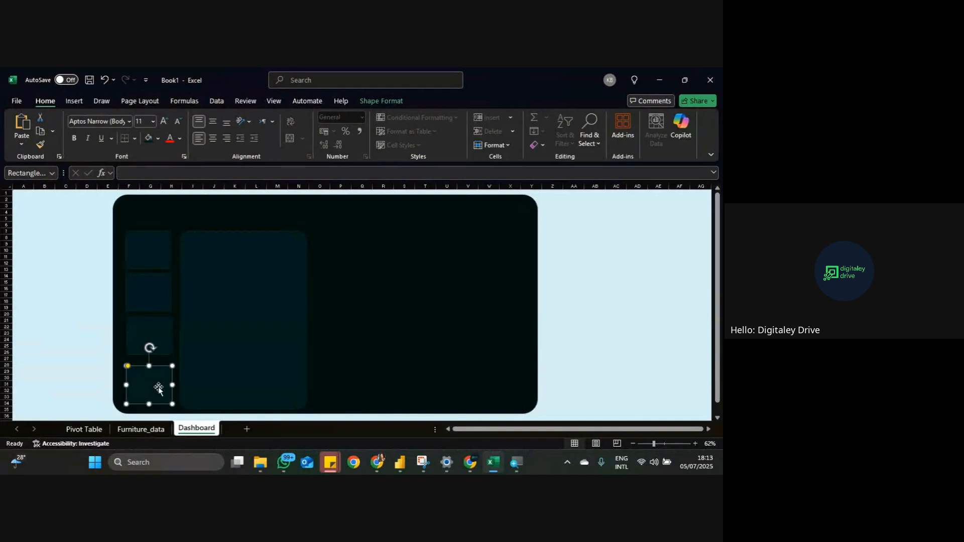
pyautogui.click(155, 338)
pyautogui.moveTo(155, 337); pyautogui.dragTo(154, 343)
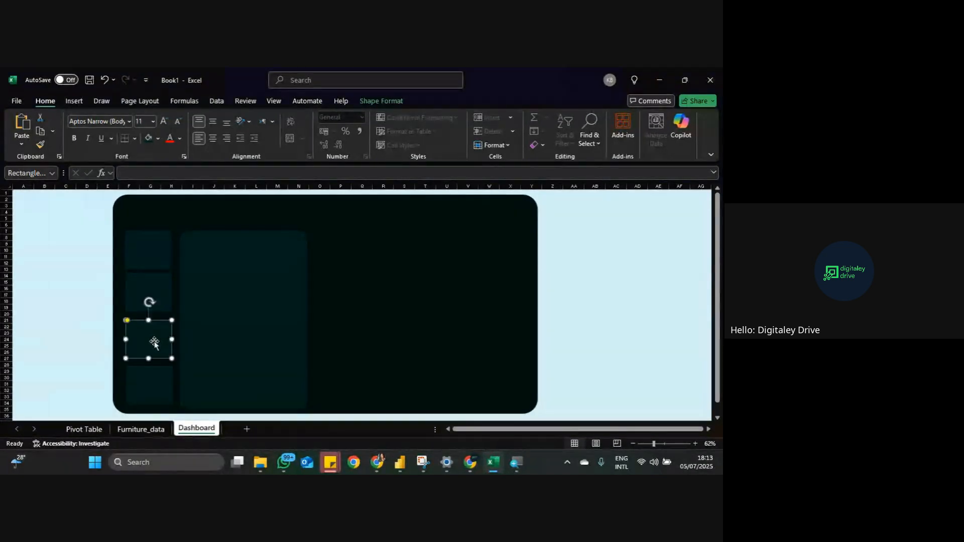
pyautogui.click(156, 292)
pyautogui.moveTo(155, 291); pyautogui.dragTo(150, 304)
# Step: Shorten the tall panel to end level with the bottom card and further reduce its corner rounding
pyautogui.click(211, 338)
pyautogui.click(203, 308)
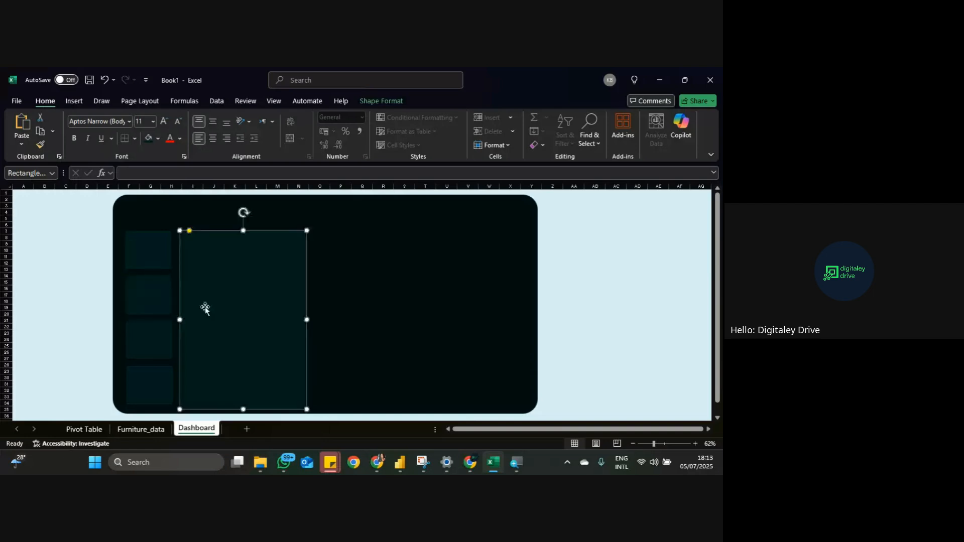
pyautogui.click(245, 412)
pyautogui.click(235, 370)
pyautogui.moveTo(242, 412); pyautogui.dragTo(244, 406)
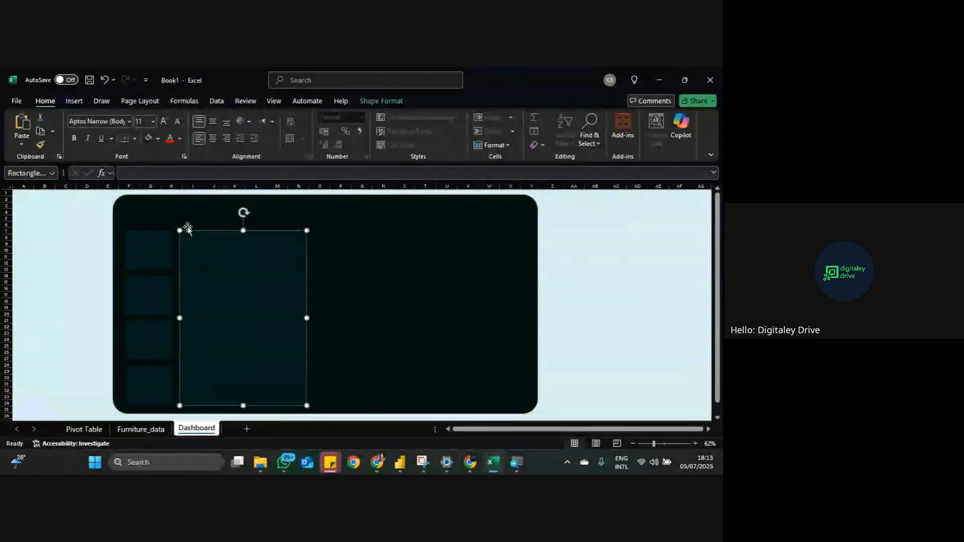
pyautogui.moveTo(188, 230); pyautogui.dragTo(183, 230)
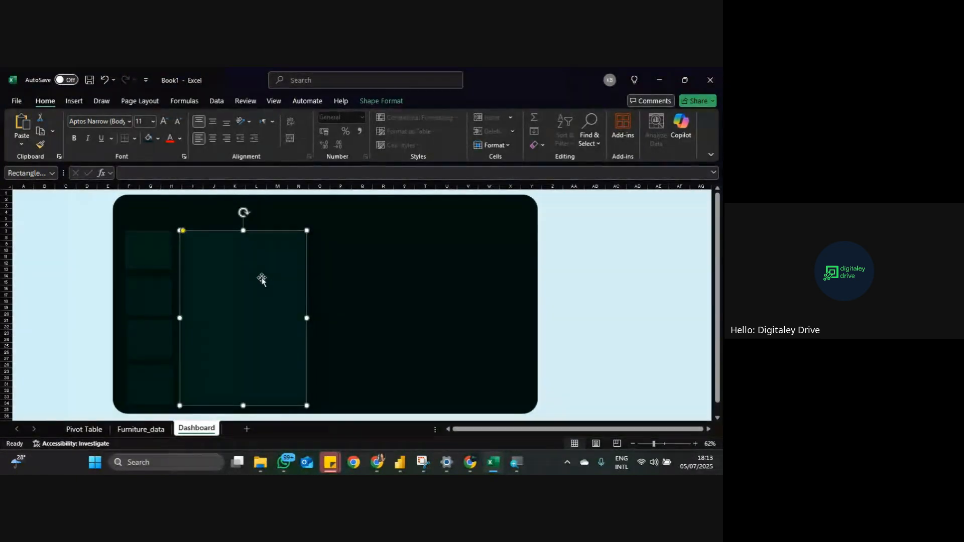
# Step: Place copies of the tall panel to its right and widen the dark background panel to fit them
pyautogui.moveTo(261, 281); pyautogui.dragTo(479, 255)
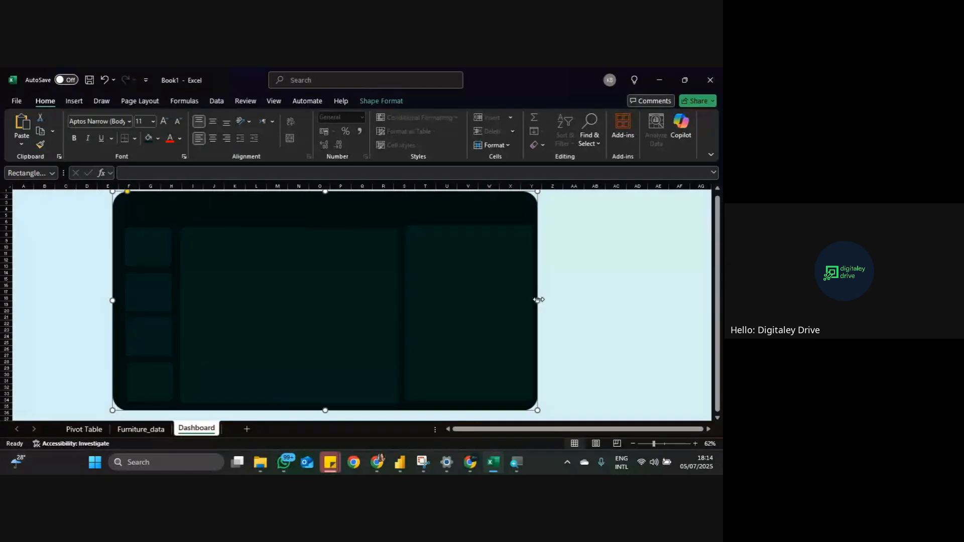
pyautogui.moveTo(538, 300); pyautogui.dragTo(549, 300)
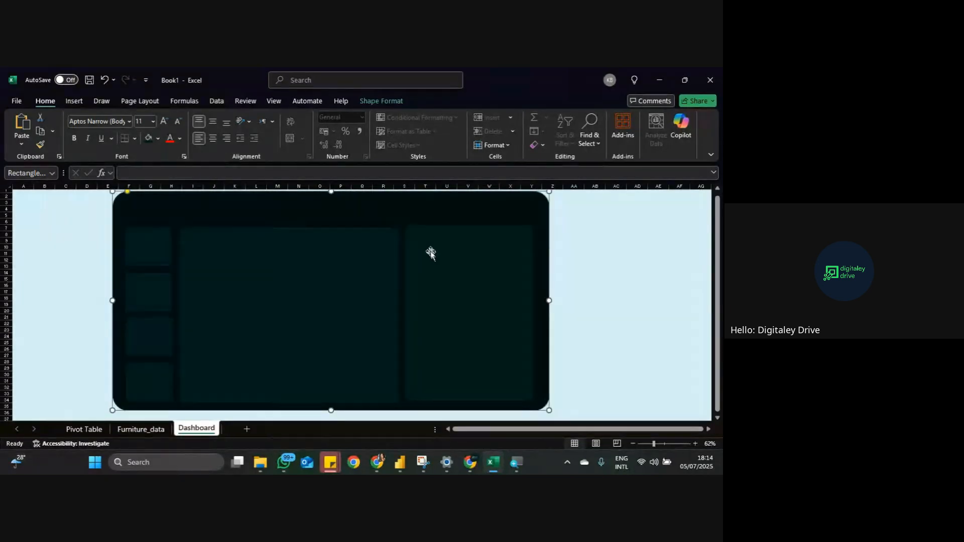
pyautogui.moveTo(440, 301); pyautogui.dragTo(451, 296)
# Step: Narrow the tall panel beside the cards and delete the middle panel copy
pyautogui.moveTo(339, 310); pyautogui.dragTo(296, 311)
pyautogui.click(366, 310)
pyautogui.press('Delete')
pyautogui.click(456, 307)
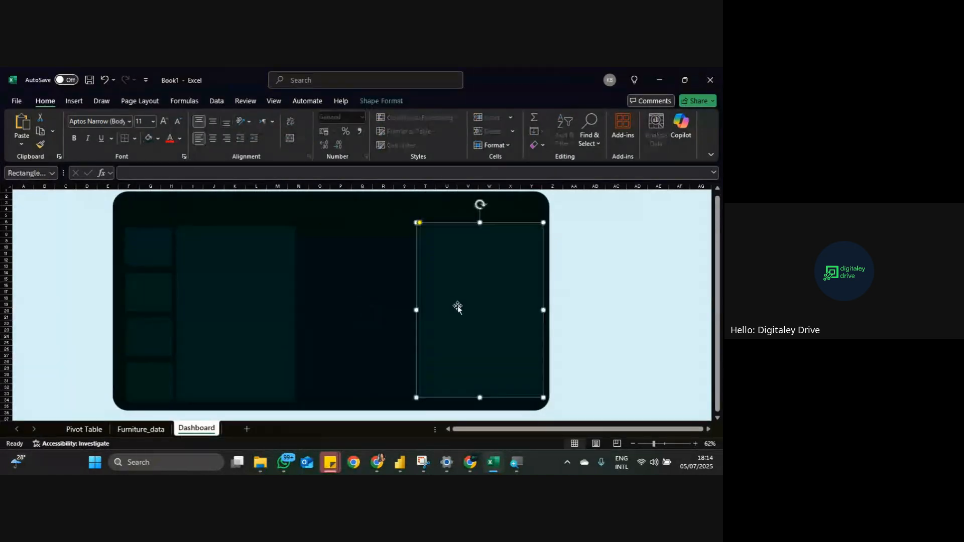
# Step: Replace the wide tall panel with two copies of the narrowed panel, placed side by side to fill the remaining dashboard area
pyautogui.press('Delete')
pyautogui.click(274, 319)
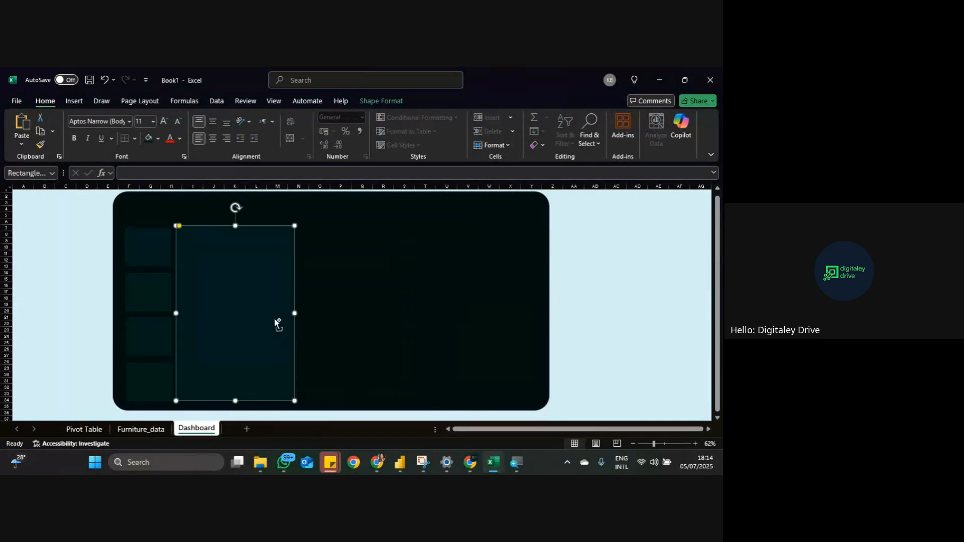
pyautogui.hotkey('ctrl', 'd')
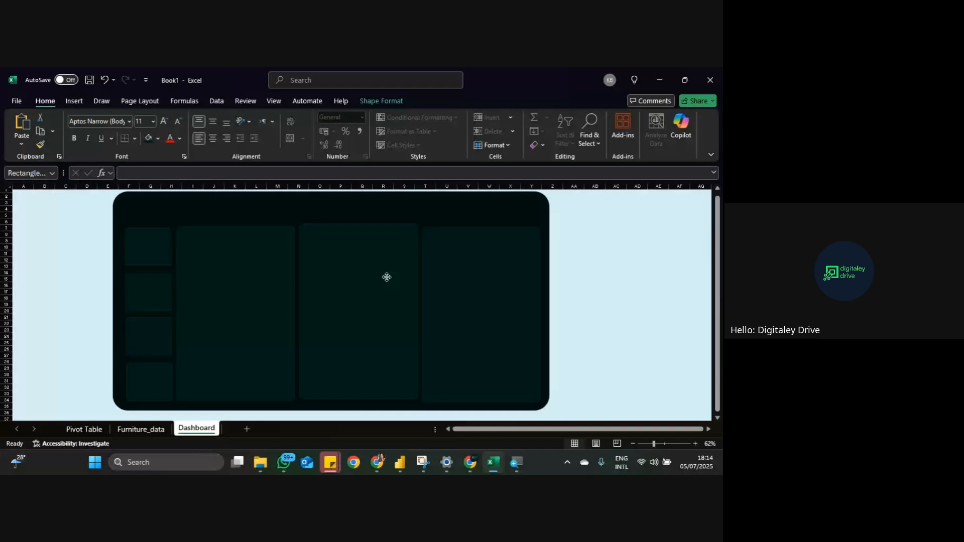
pyautogui.moveTo(386, 277); pyautogui.dragTo(383, 284)
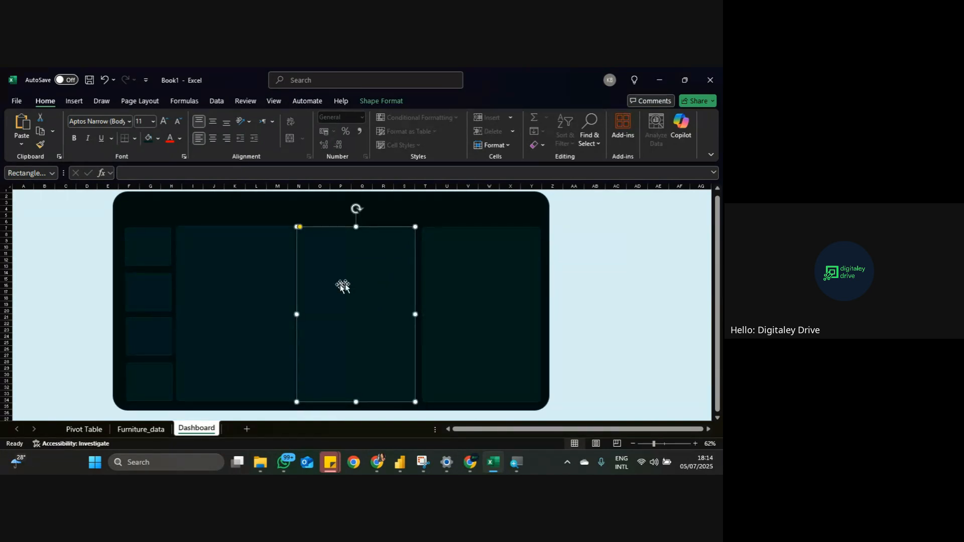
# Step: Align the three tall chart panels level with each other
pyautogui.click(258, 295)
pyautogui.keyDown('ctrl'); pyautogui.click(331, 296); pyautogui.keyUp('ctrl')
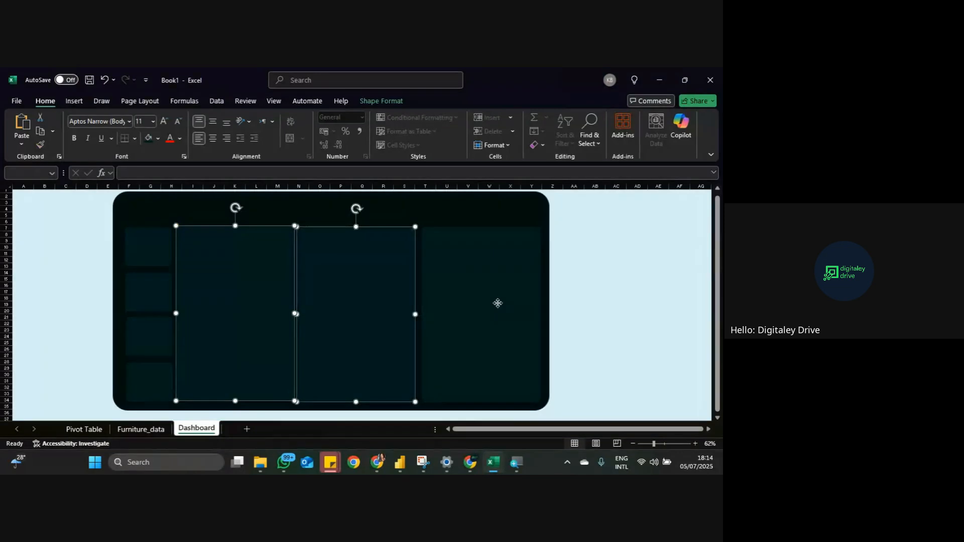
pyautogui.keyDown('ctrl'); pyautogui.click(497, 302); pyautogui.keyUp('ctrl')
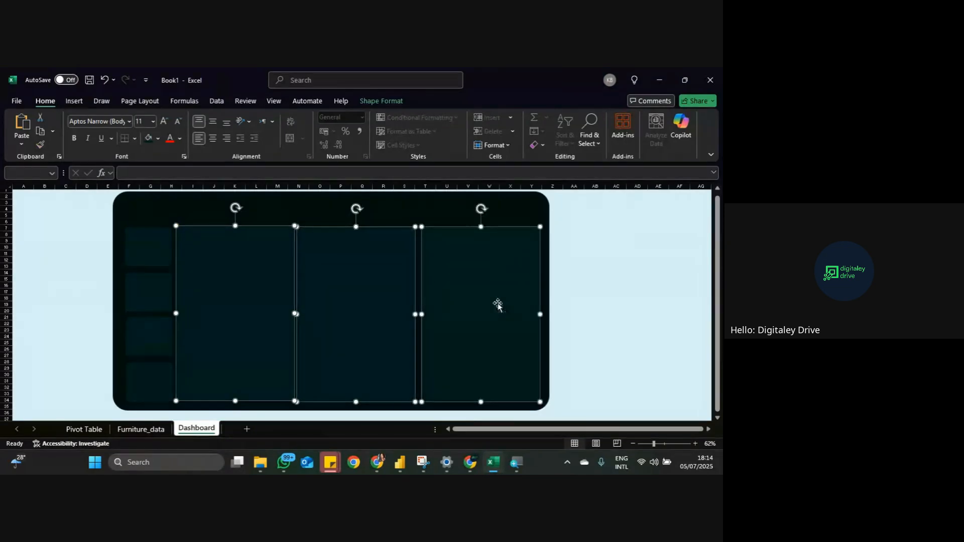
pyautogui.click(379, 100)
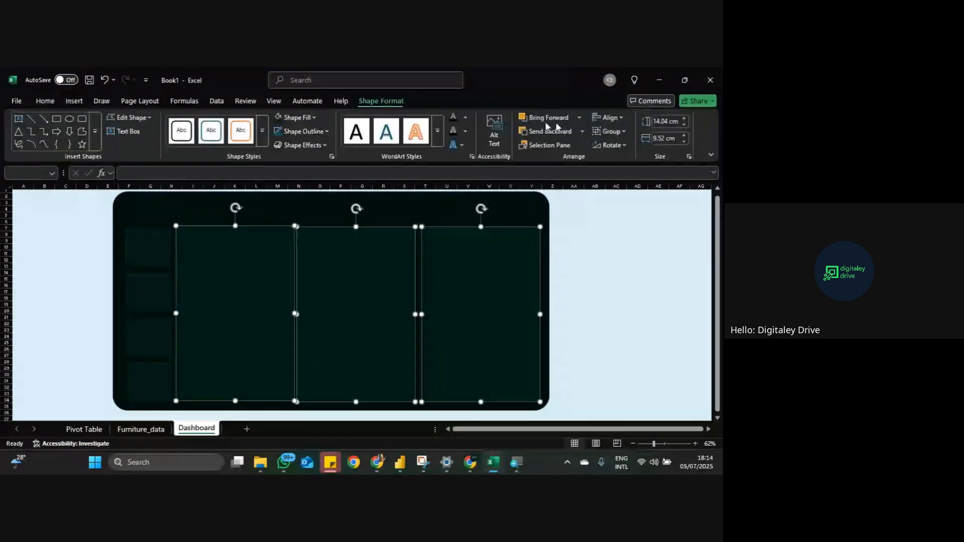
pyautogui.click(621, 118)
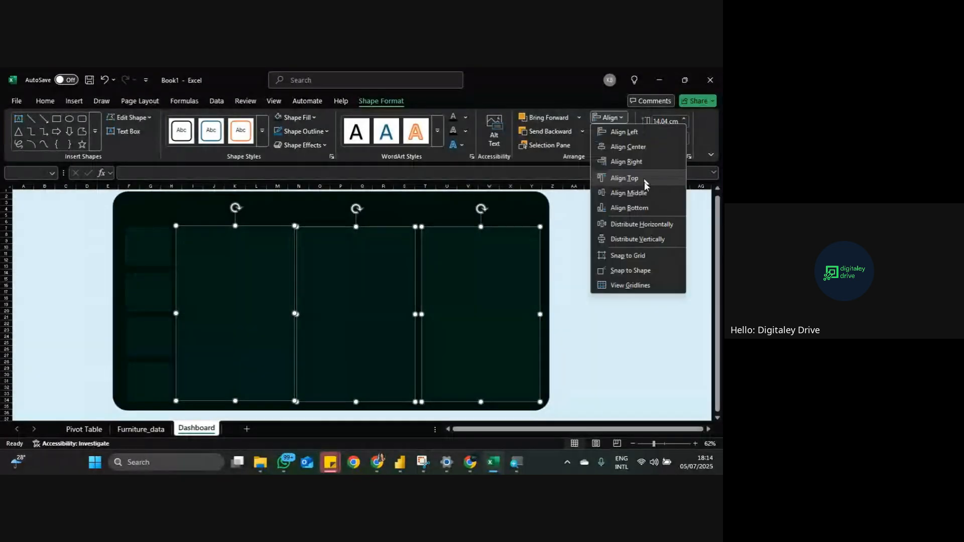
pyautogui.click(647, 184)
pyautogui.click(567, 360)
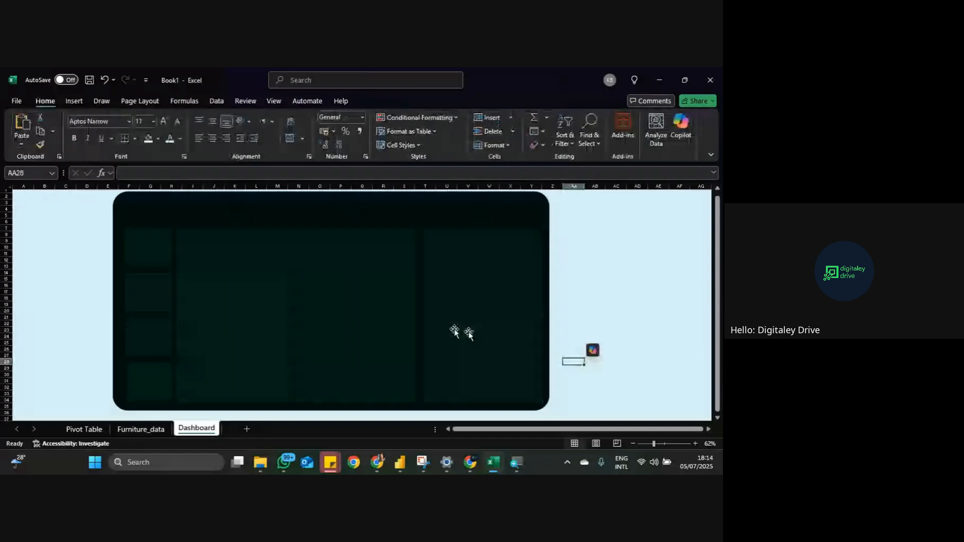
# Step: Distribute the three tall chart panels horizontally so the gaps between them are equal
pyautogui.click(391, 311)
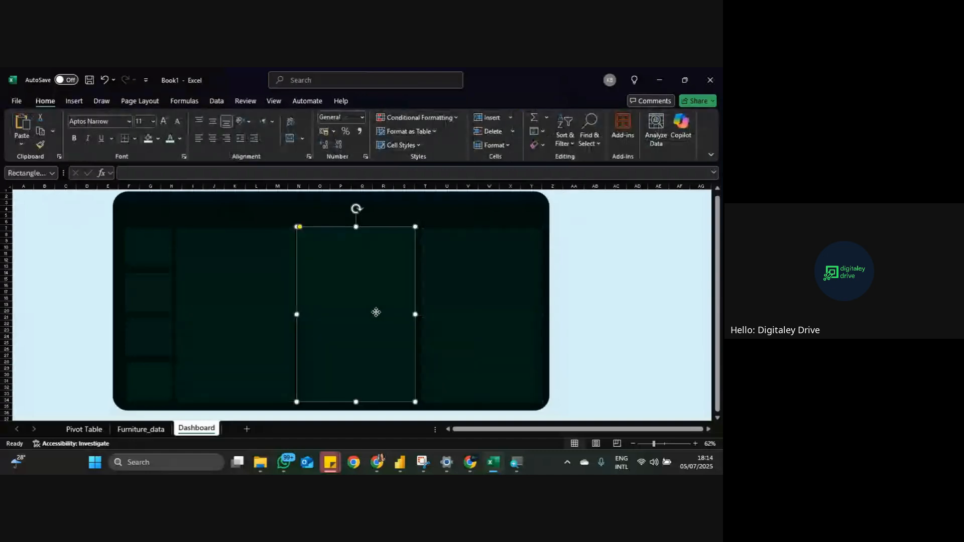
pyautogui.keyDown('ctrl'); pyautogui.click(263, 308); pyautogui.keyUp('ctrl')
pyautogui.keyDown('ctrl'); pyautogui.click(335, 312); pyautogui.keyUp('ctrl')
pyautogui.keyDown('ctrl'); pyautogui.click(402, 312); pyautogui.keyUp('ctrl')
pyautogui.keyDown('ctrl'); pyautogui.click(469, 308); pyautogui.keyUp('ctrl')
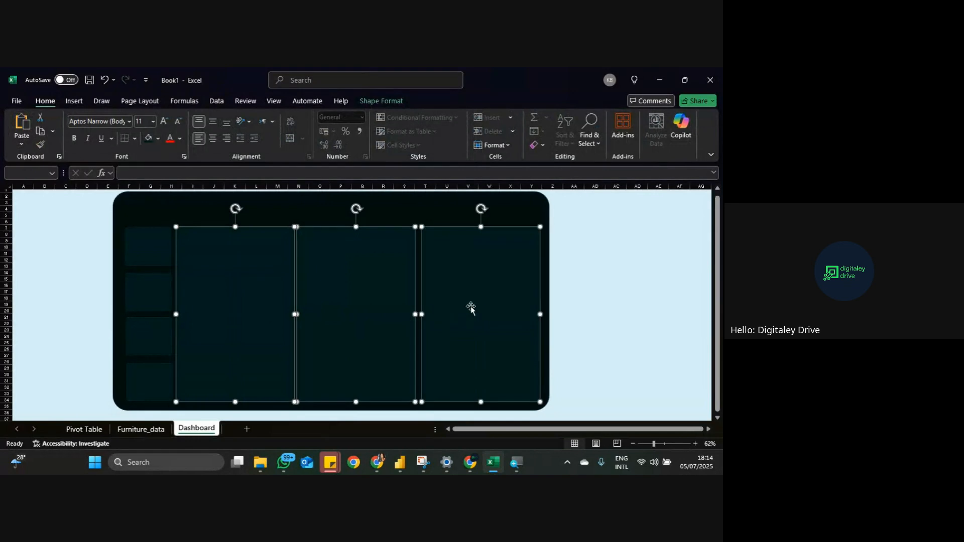
pyautogui.click(380, 106)
pyautogui.click(622, 117)
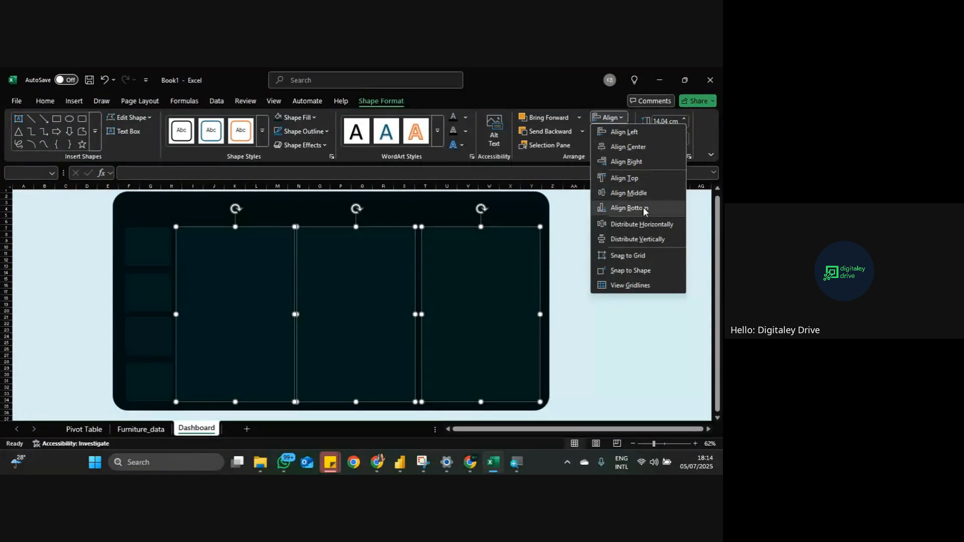
pyautogui.click(642, 225)
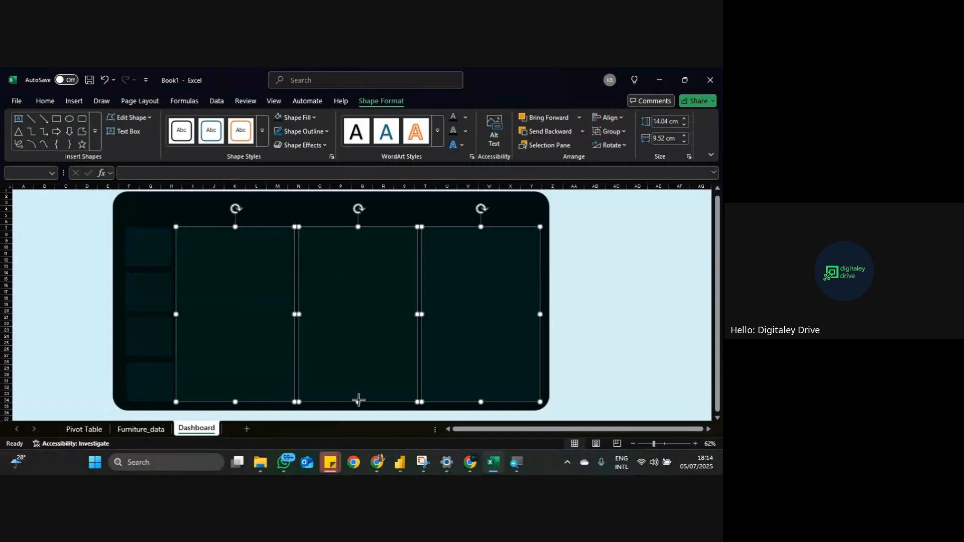
pyautogui.click(392, 217)
# Step: Shorten the middle tall panel to about half its height, discarding the trial copy placed below it
pyautogui.click(371, 291)
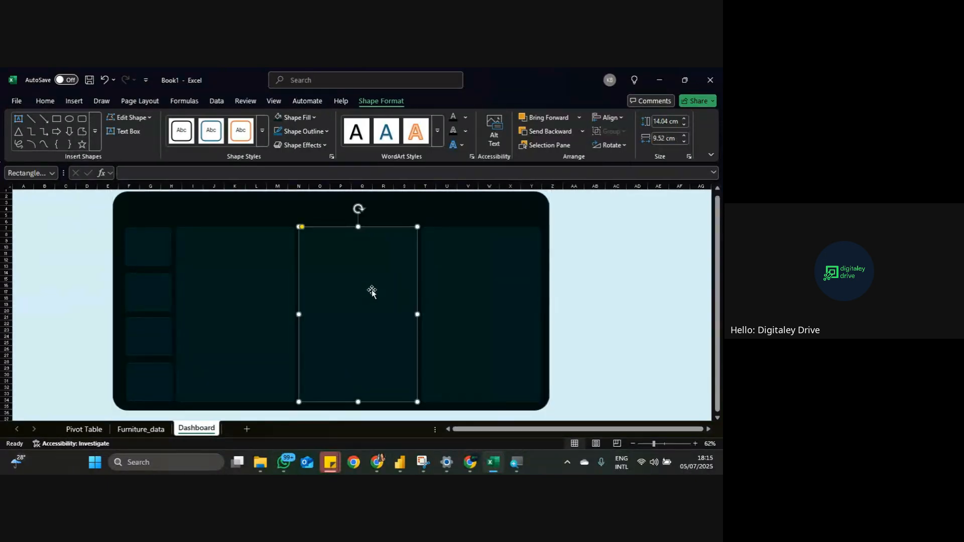
pyautogui.moveTo(356, 400)
pyautogui.mouseDown()
pyautogui.moveTo(351, 295)
pyautogui.moveTo(345, 388)
pyautogui.mouseUp()
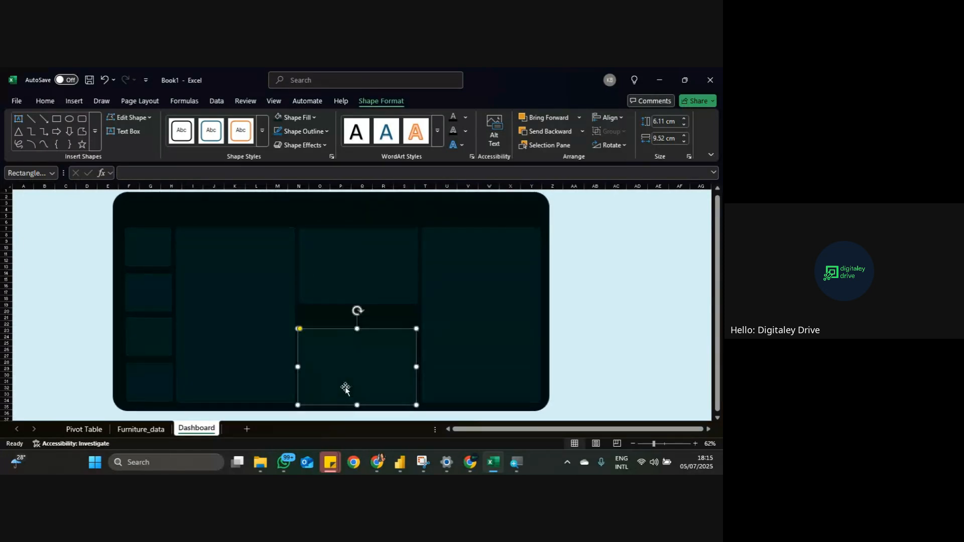
pyautogui.hotkey('ctrl', 'z')
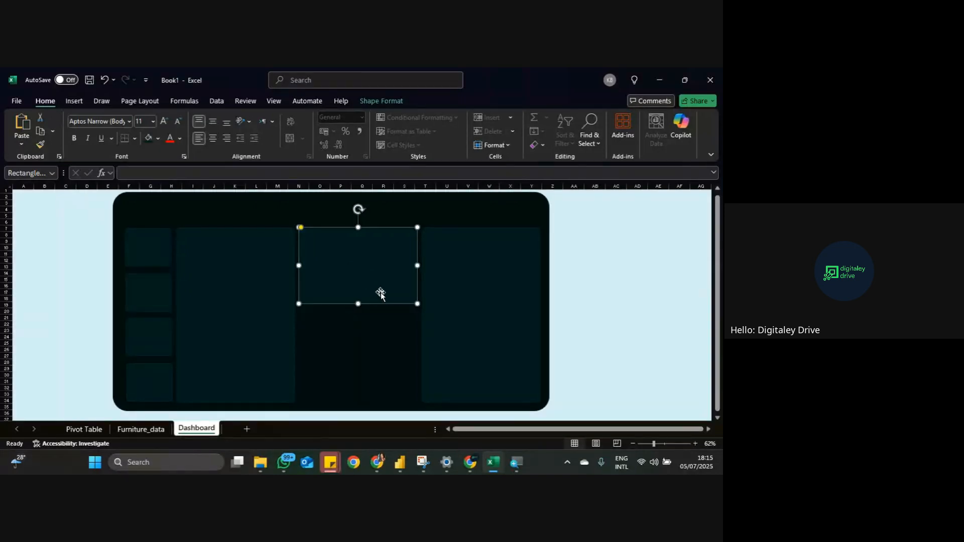
pyautogui.moveTo(358, 303); pyautogui.dragTo(357, 372)
pyautogui.hotkey('ctrl', 'd')
pyautogui.click(598, 279)
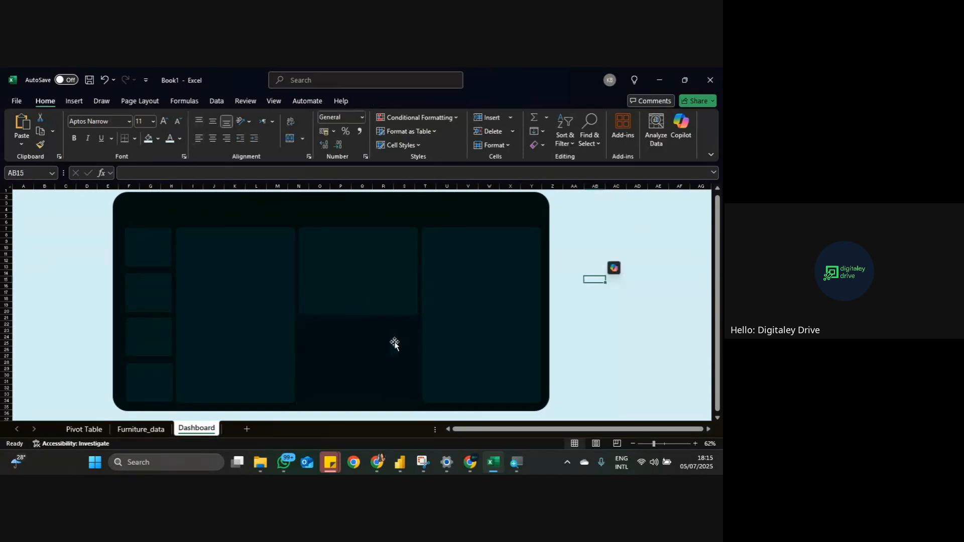
pyautogui.click(373, 299)
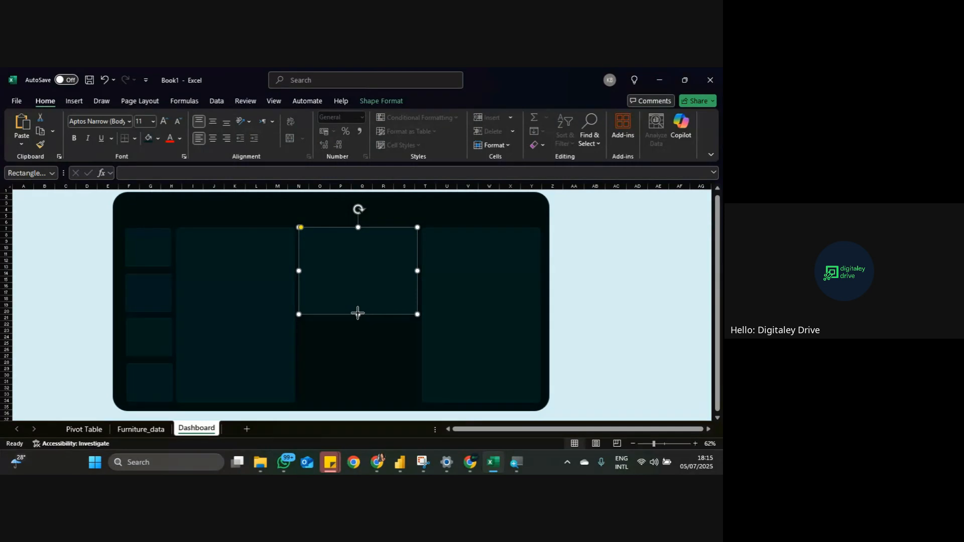
# Step: Place a copy of the shortened middle panel beneath it and resize the pair to fill the column with a narrow gap
pyautogui.moveTo(358, 313); pyautogui.dragTo(348, 367)
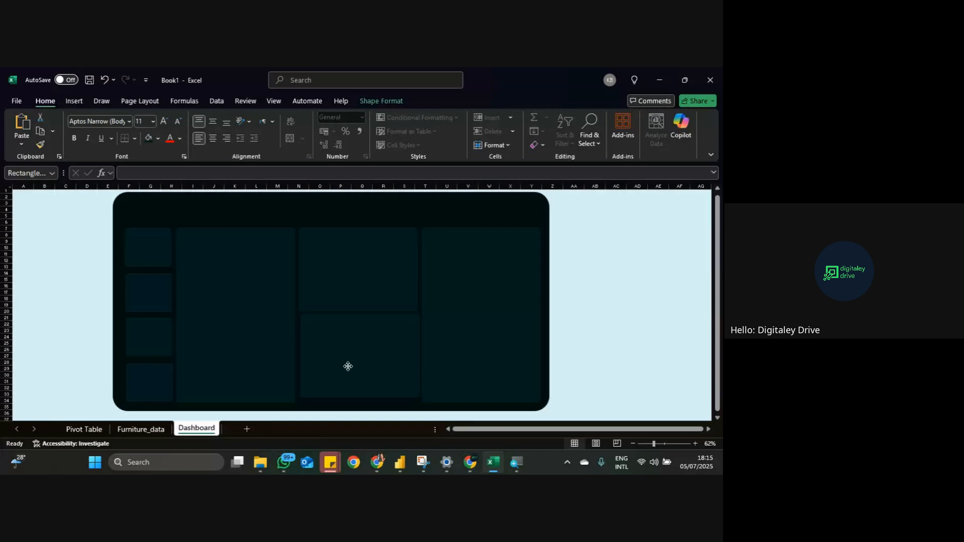
pyautogui.moveTo(348, 367); pyautogui.dragTo(370, 285)
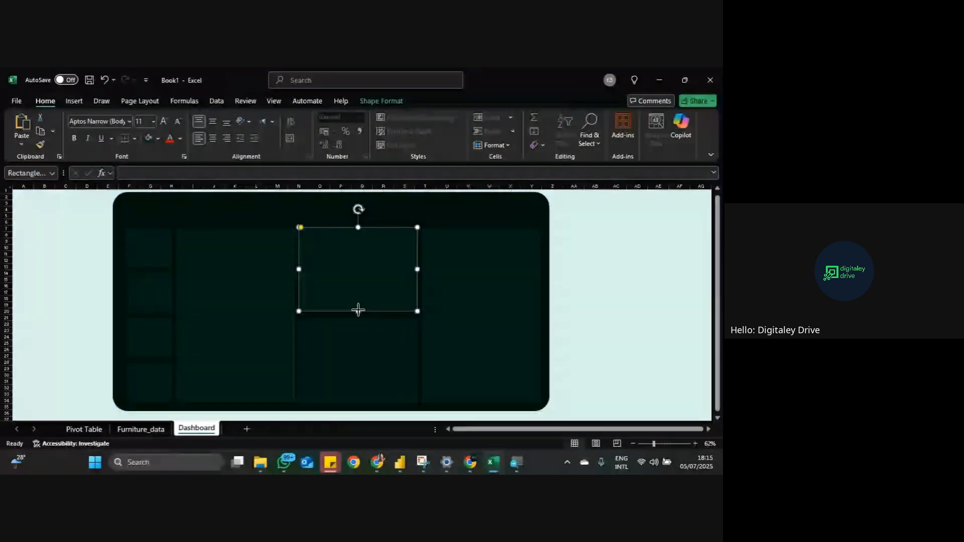
pyautogui.moveTo(358, 310); pyautogui.dragTo(357, 317)
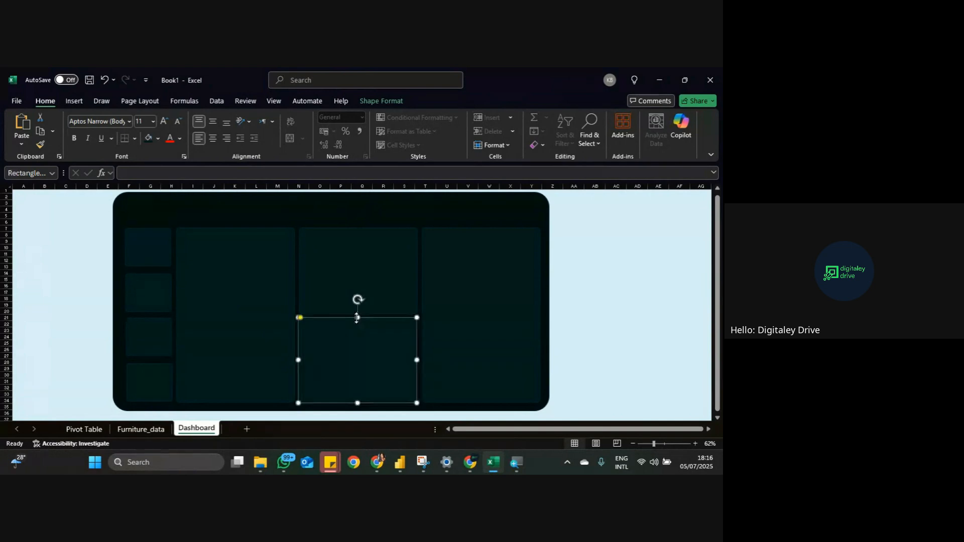
# Step: Try to distribute all four chart panels horizontally, and undo the change
pyautogui.click(454, 332)
pyautogui.click(362, 354)
pyautogui.keyDown('ctrl'); pyautogui.click(264, 327); pyautogui.keyUp('ctrl')
pyautogui.keyDown('ctrl'); pyautogui.click(436, 333); pyautogui.keyUp('ctrl')
pyautogui.keyDown('ctrl'); pyautogui.click(403, 297); pyautogui.keyUp('ctrl')
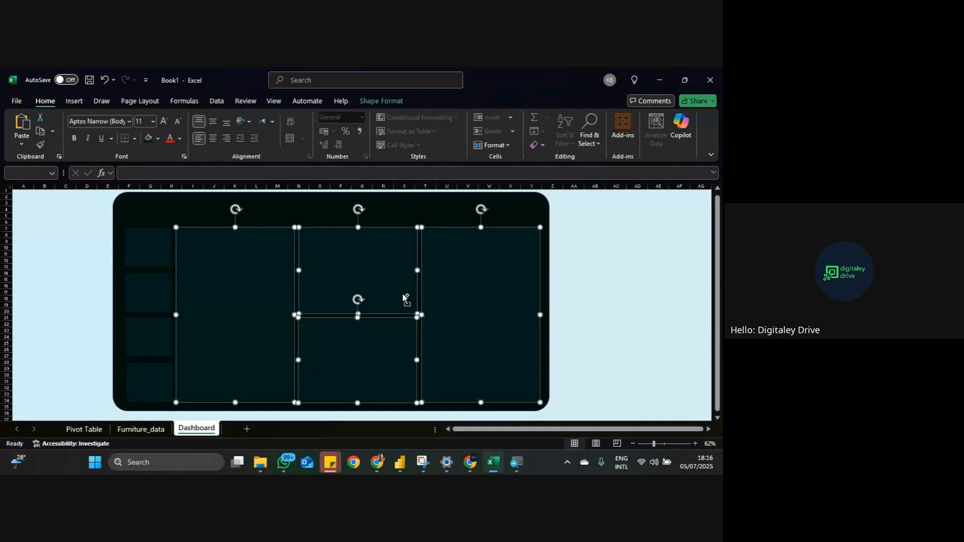
pyautogui.click(396, 102)
pyautogui.click(623, 117)
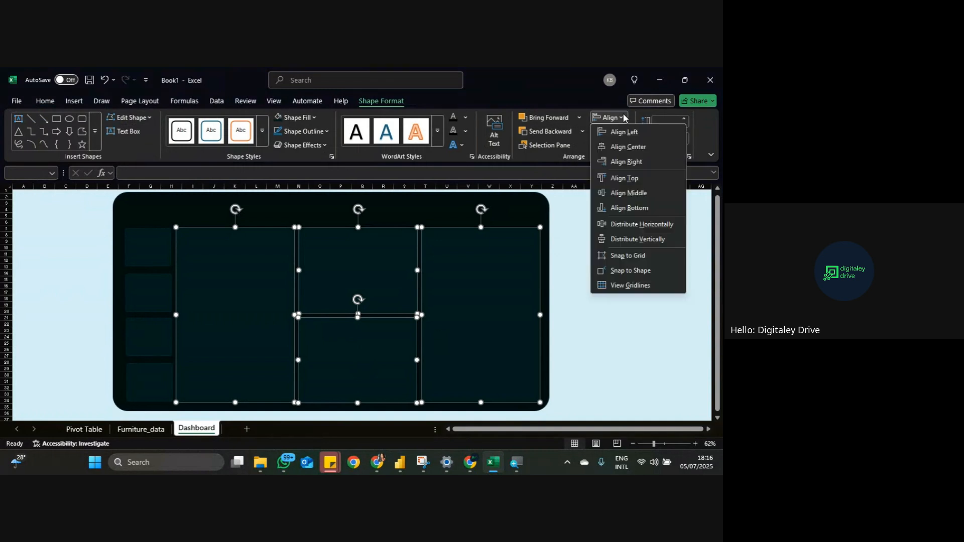
pyautogui.click(652, 224)
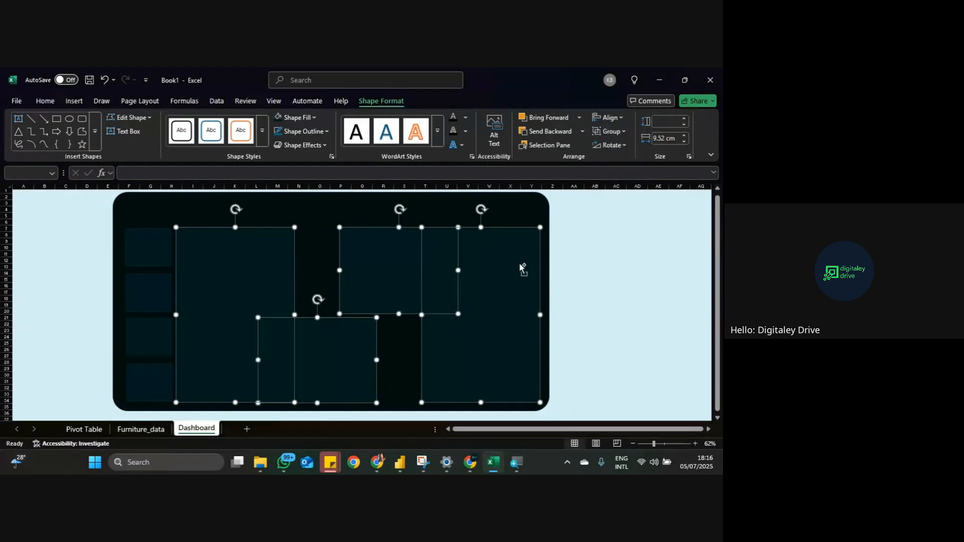
pyautogui.hotkey('ctrl', 'z')
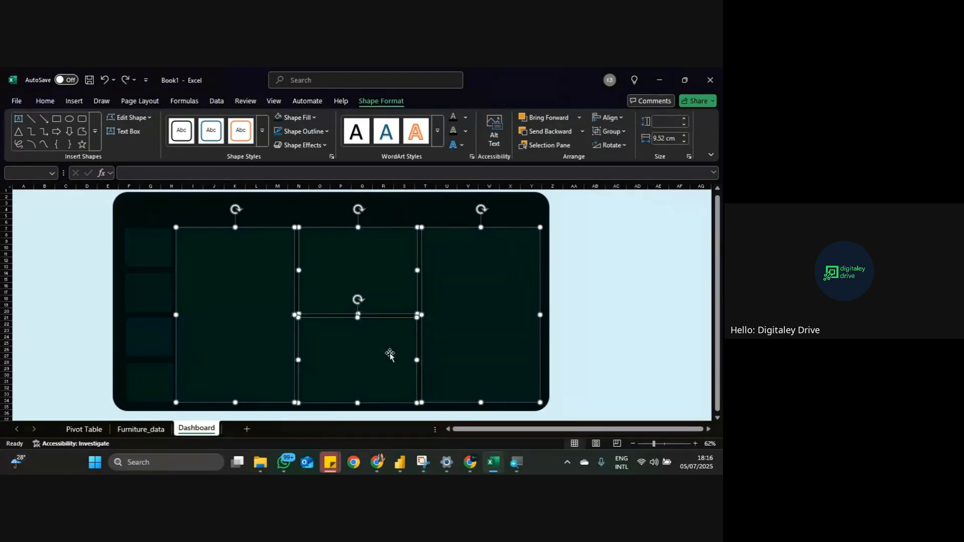
pyautogui.click(616, 324)
# Step: Align the bottom edges of the lower middle panel and the two tall panels on either side
pyautogui.click(373, 354)
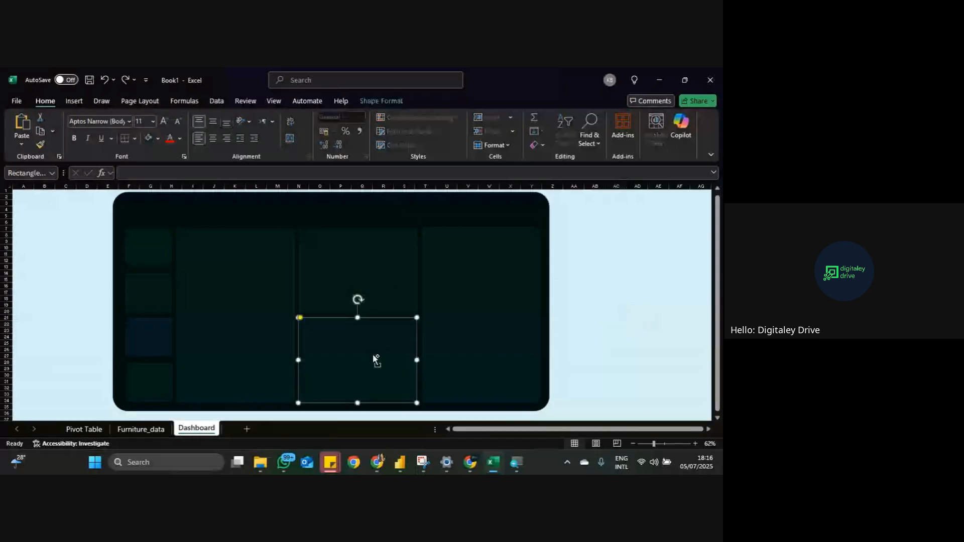
pyautogui.keyDown('ctrl'); pyautogui.click(482, 338); pyautogui.keyUp('ctrl')
pyautogui.keyDown('ctrl'); pyautogui.click(237, 289); pyautogui.keyUp('ctrl')
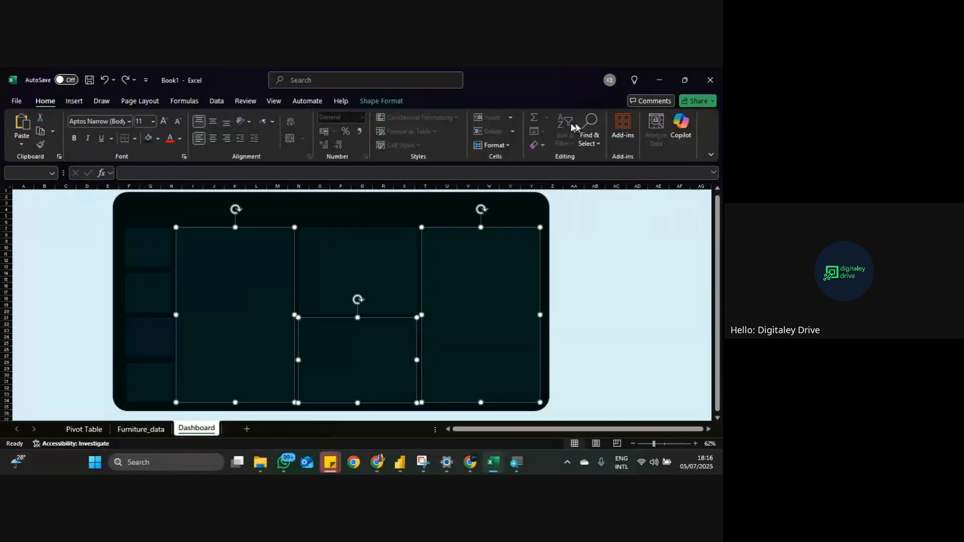
pyautogui.click(381, 101)
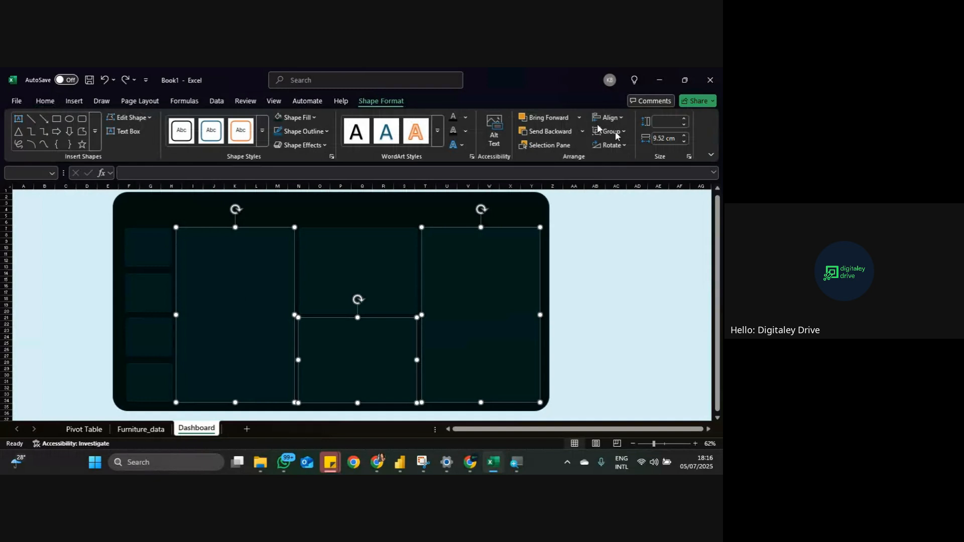
pyautogui.click(610, 117)
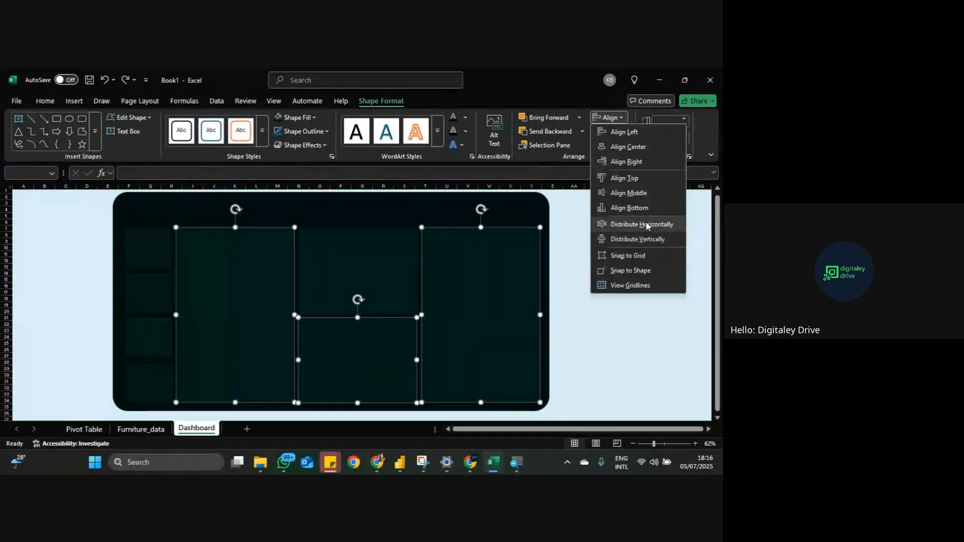
pyautogui.click(639, 200)
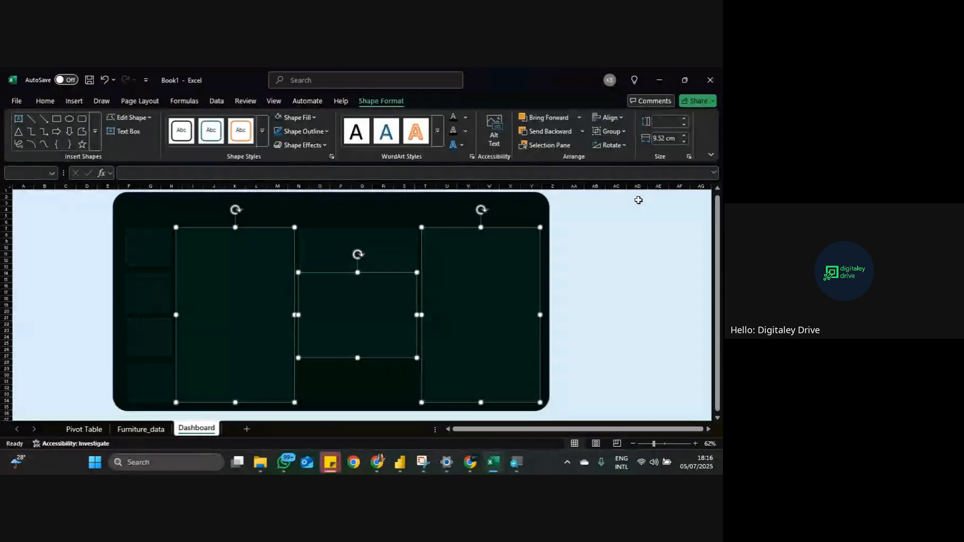
pyautogui.hotkey('ctrl', 'z')
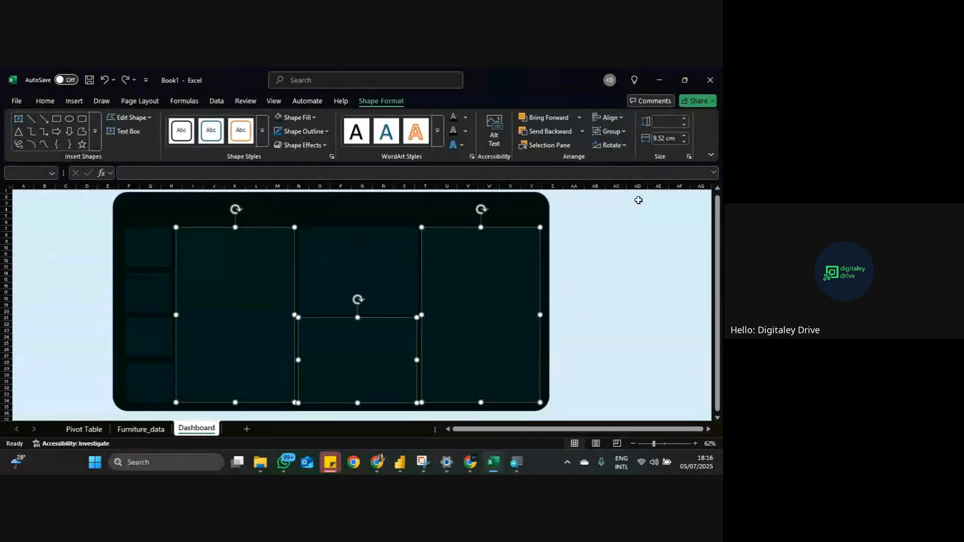
pyautogui.click(610, 118)
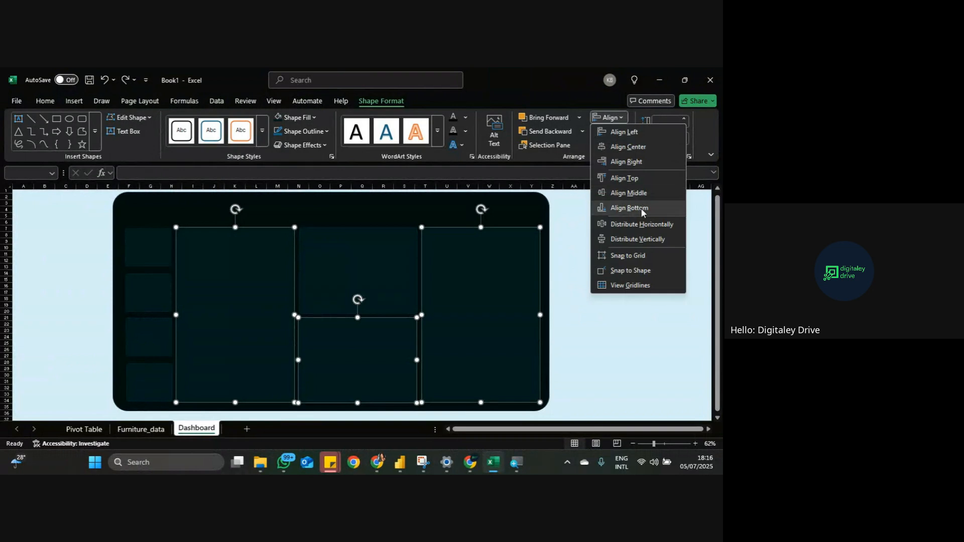
pyautogui.click(642, 208)
pyautogui.click(413, 217)
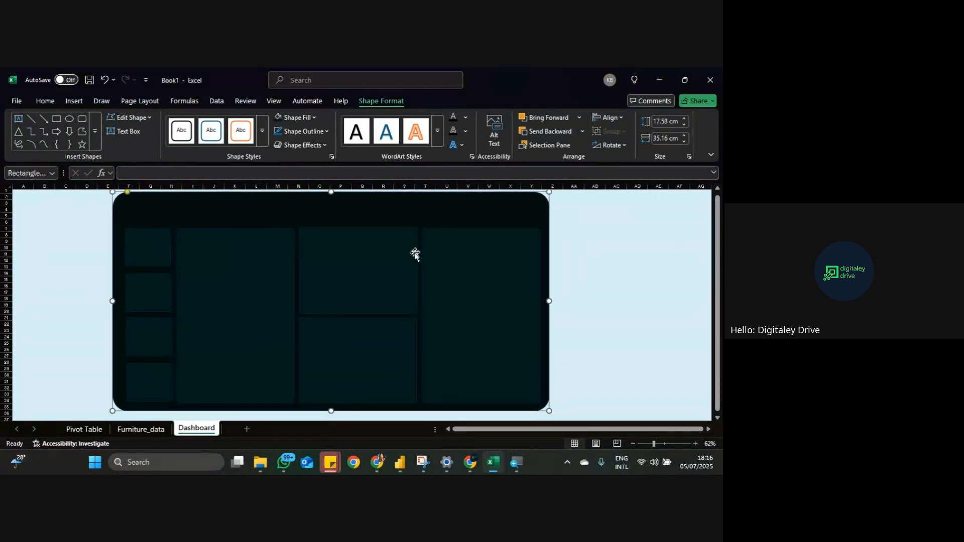
# Step: Nudge the upper middle panel down slightly to line it up with the tops of the neighbouring tall panels
pyautogui.click(400, 266)
pyautogui.moveTo(400, 265); pyautogui.dragTo(400, 267)
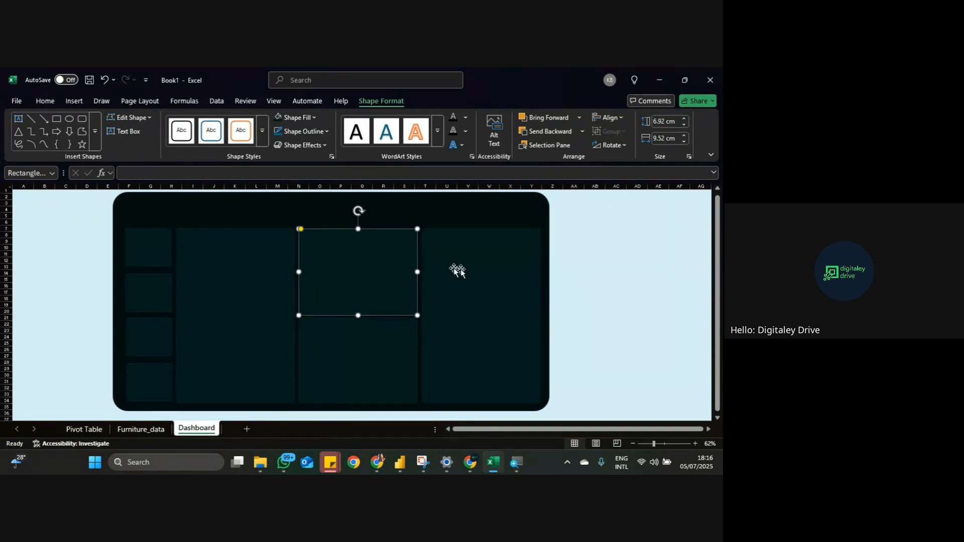
pyautogui.press('Escape')
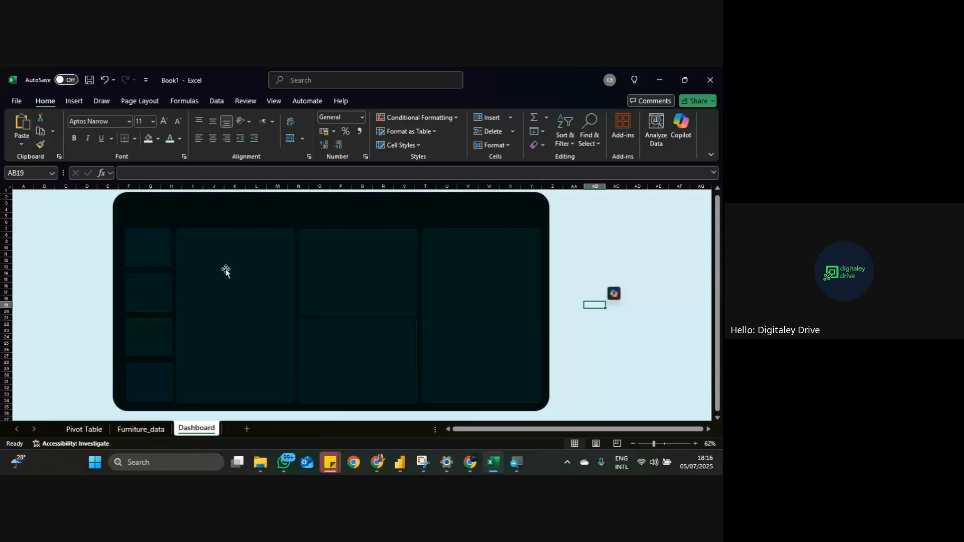
# Step: Insert a small text box inside the top KPI card
pyautogui.click(75, 103)
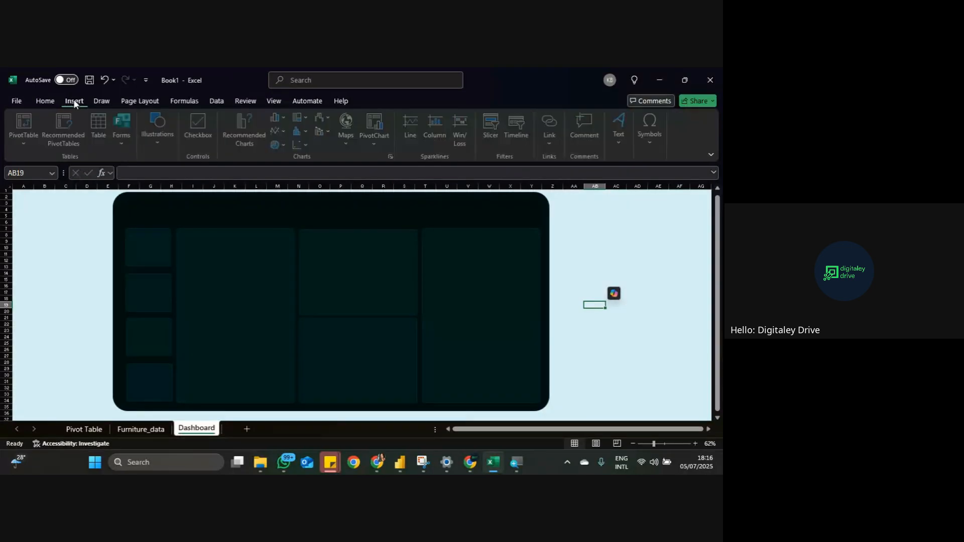
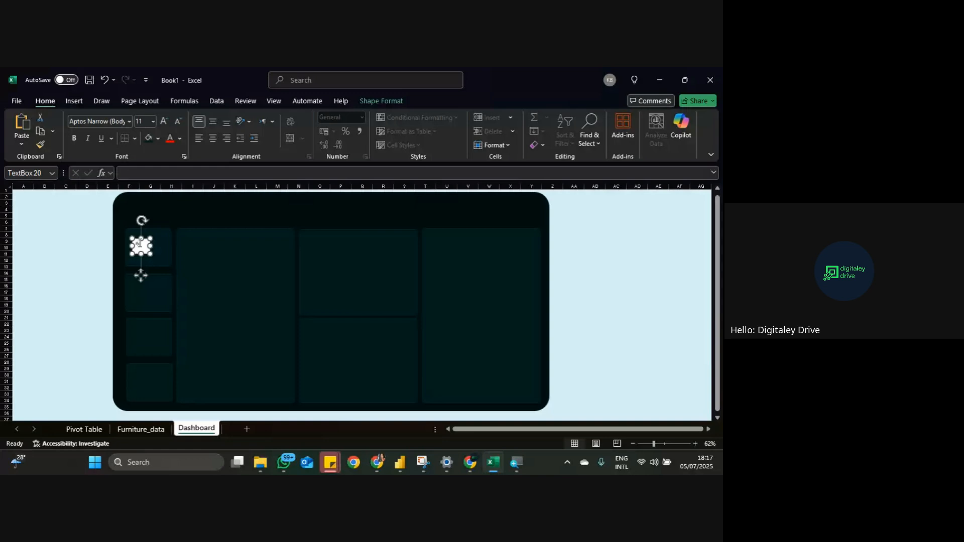
pyautogui.write('venue')
pyautogui.press('BackSpace')
pyautogui.press('BackSpace')
pyautogui.press('BackSpace')
pyautogui.press('BackSpace')
pyautogui.press('BackSpace')
pyautogui.press('BackSpace')
pyautogui.press('BackSpace')
# Step: Check the KPI names on the Pivot Table sheet, enter "Sales" in the top card's text box and widen it to about 1.88 cm
pyautogui.click(93, 430)
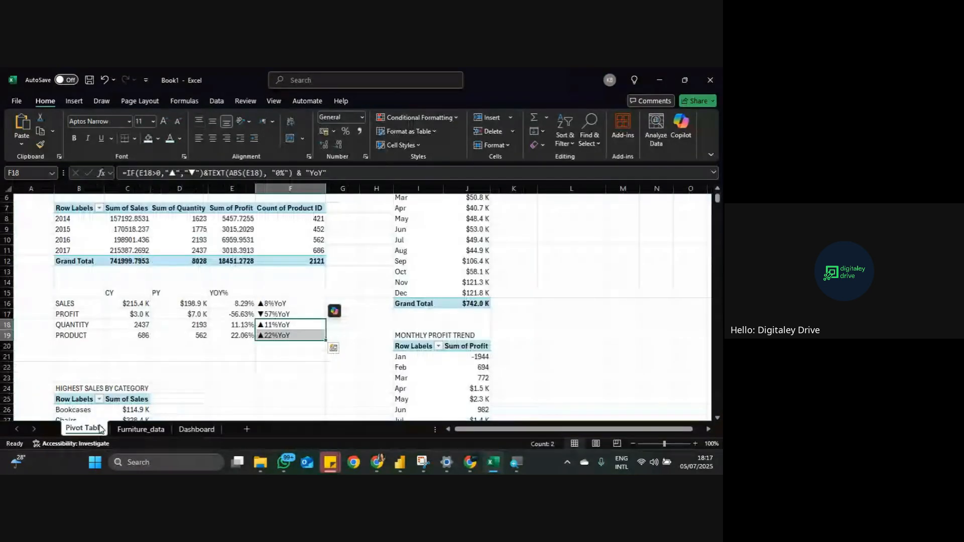
pyautogui.click(192, 427)
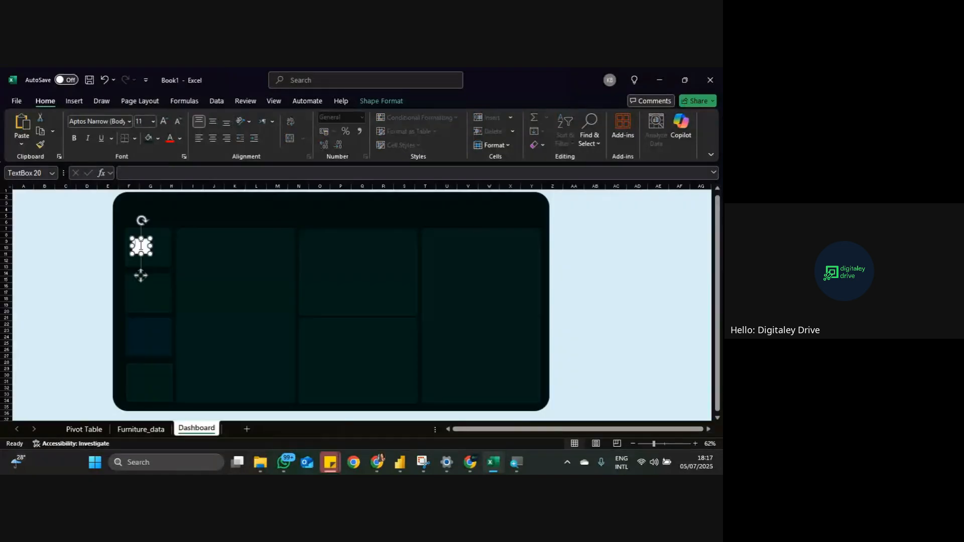
pyautogui.write('Sales')
pyautogui.moveTo(150, 247); pyautogui.dragTo(156, 247)
# Step: Format the "Sales" text in bold with the recently used pale blue font color
pyautogui.doubleClick(141, 245)
pyautogui.click(180, 140)
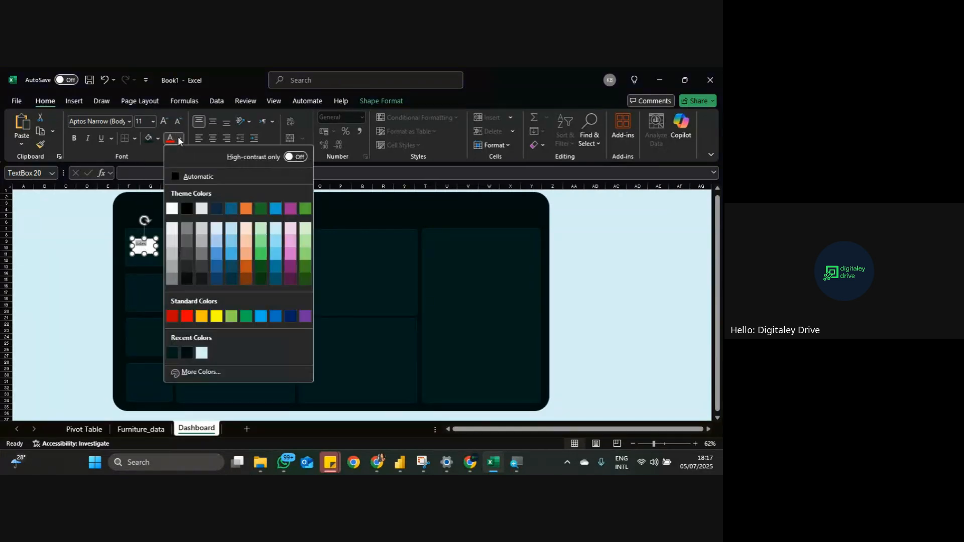
pyautogui.click(202, 353)
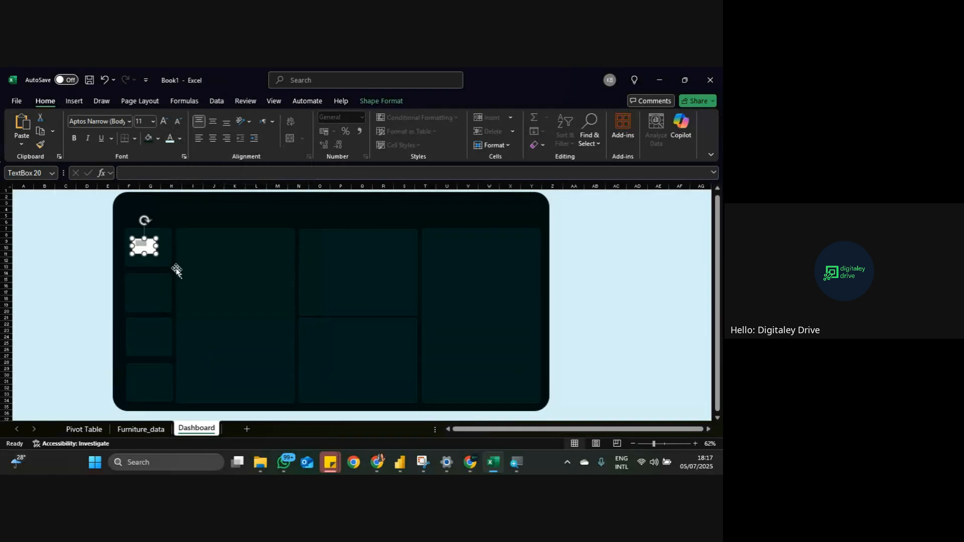
pyautogui.click(74, 137)
# Step: Remove the fill and outline from the Sales text box
pyautogui.click(376, 101)
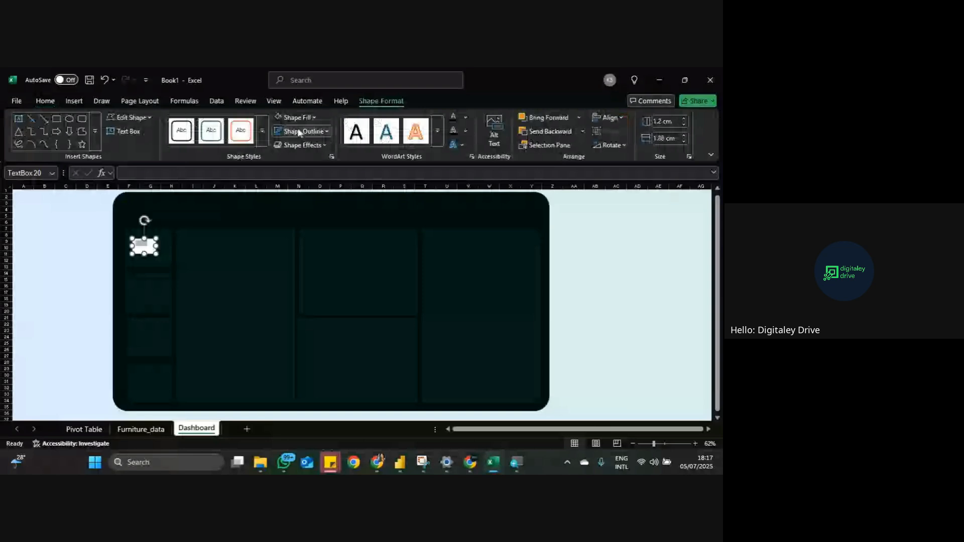
pyautogui.click(295, 117)
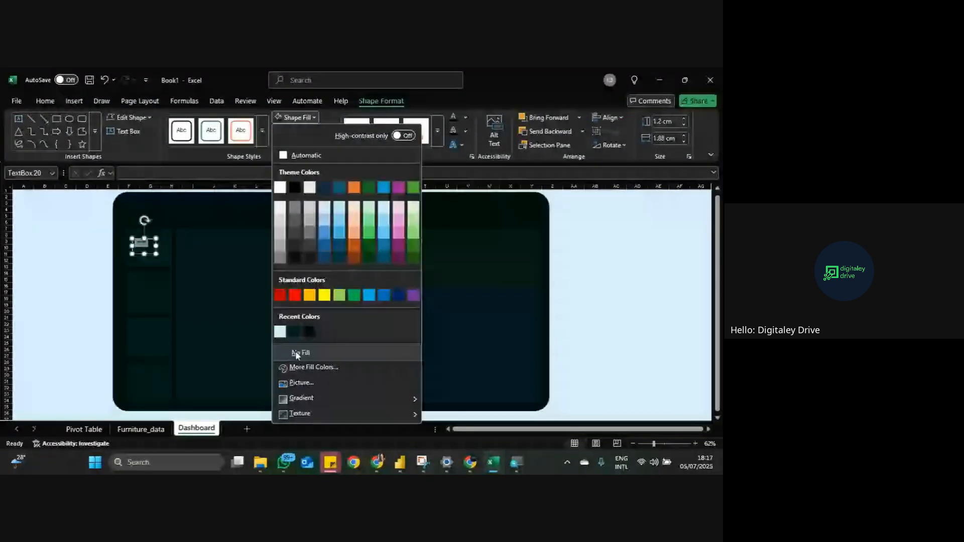
pyautogui.click(296, 353)
pyautogui.click(300, 131)
pyautogui.click(321, 364)
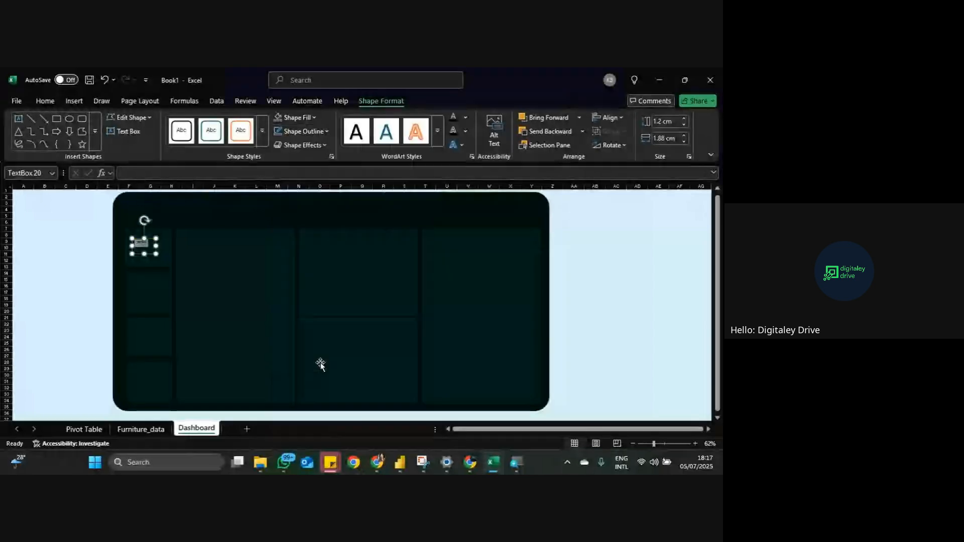
pyautogui.click(159, 215)
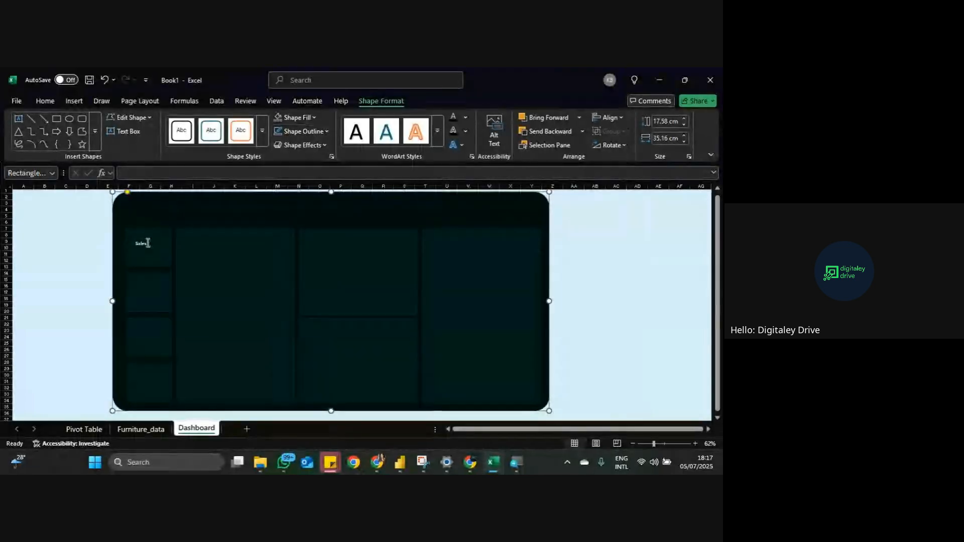
# Step: Duplicate the Sales label three times and move one copy onto the second KPI card
pyautogui.click(148, 243)
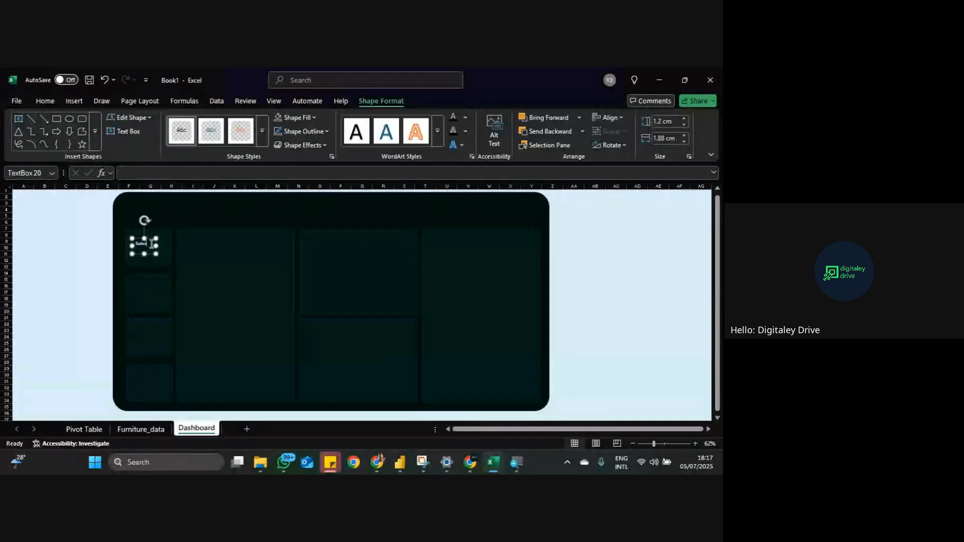
pyautogui.doubleClick(143, 244)
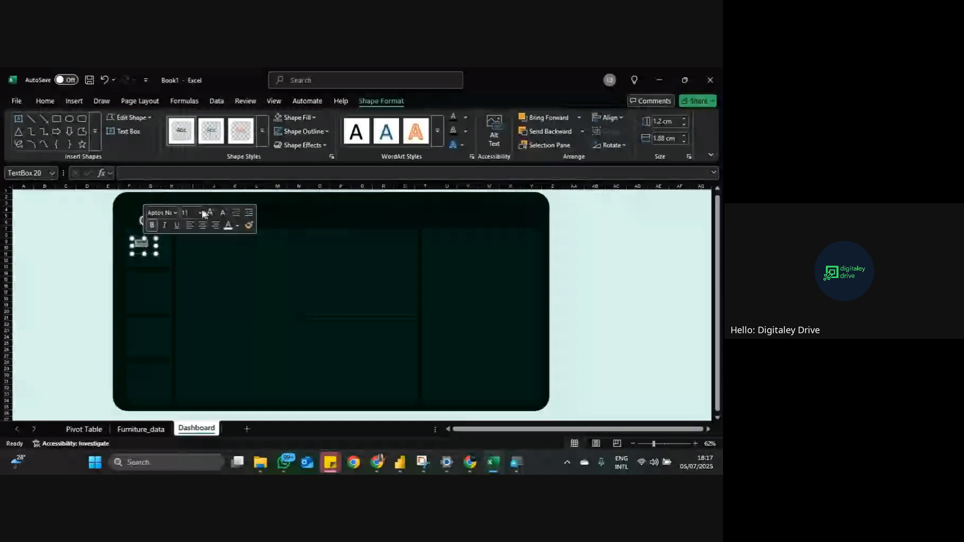
pyautogui.click(151, 256)
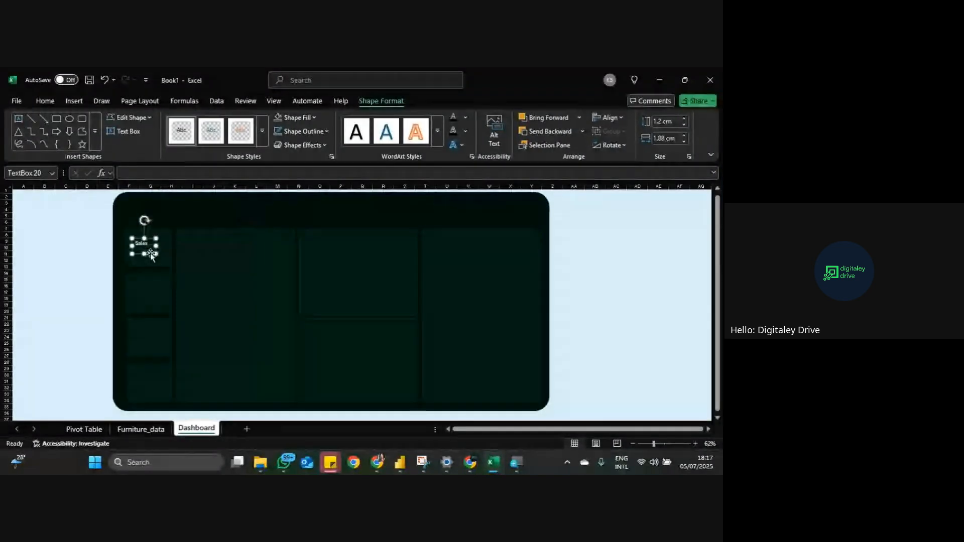
pyautogui.hotkey('ctrl', 'd')
pyautogui.hotkey('ctrl', 'd')
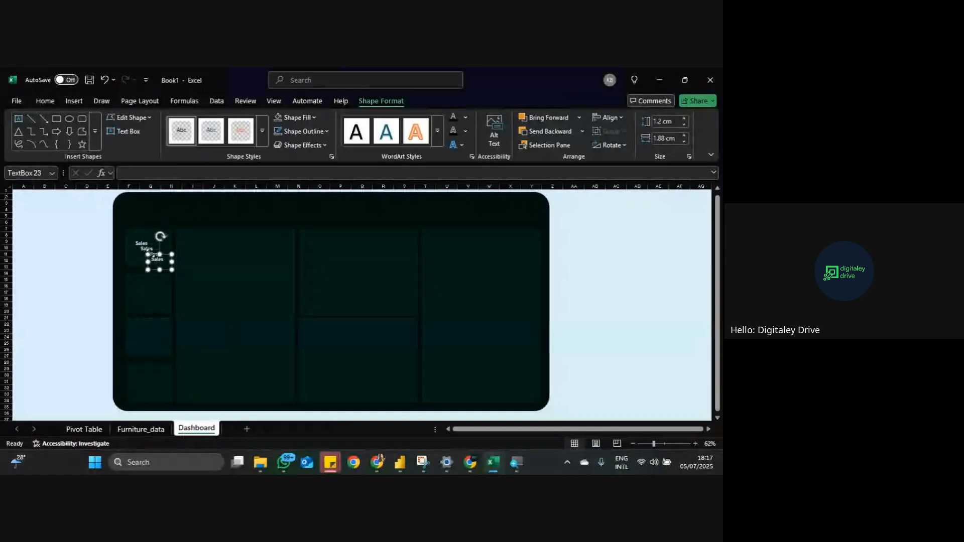
pyautogui.moveTo(152, 255); pyautogui.dragTo(143, 291)
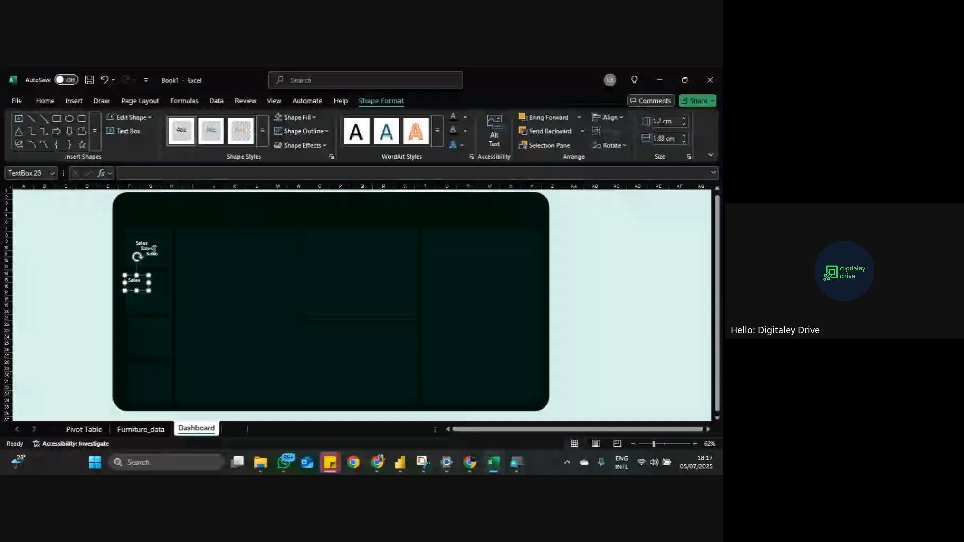
# Step: Place the Sales label copies in the top-left corners of the first tall panel, the upper middle panel and the third KPI card
pyautogui.click(155, 250)
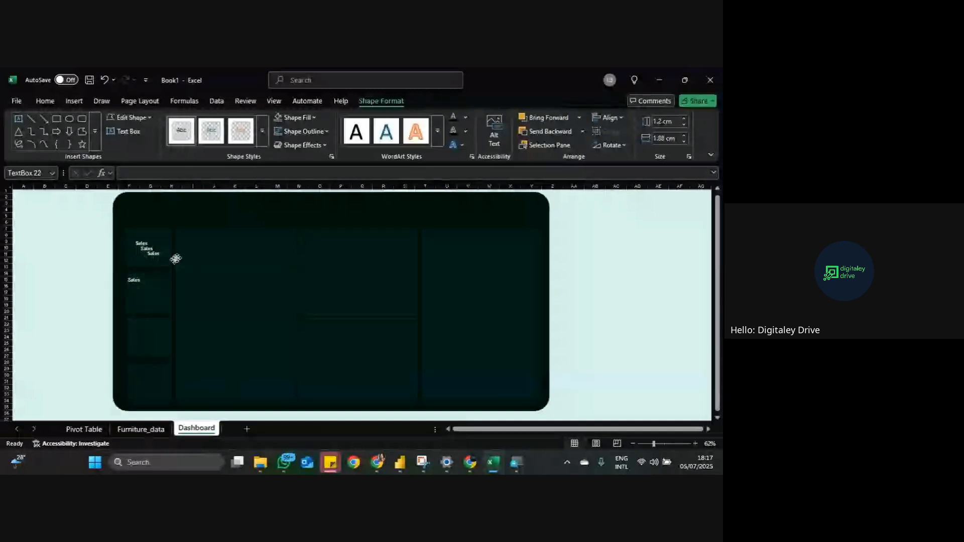
pyautogui.moveTo(175, 259); pyautogui.dragTo(202, 249)
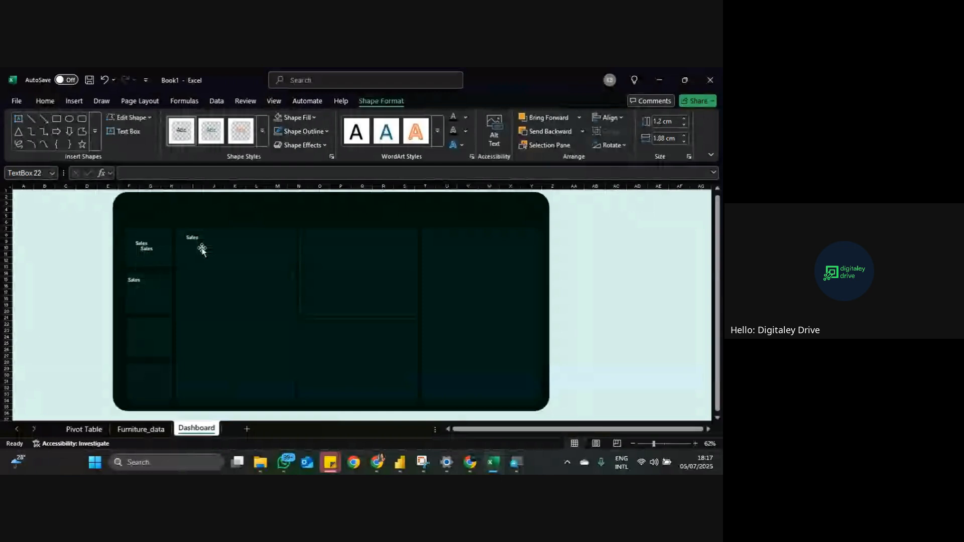
pyautogui.click(153, 259)
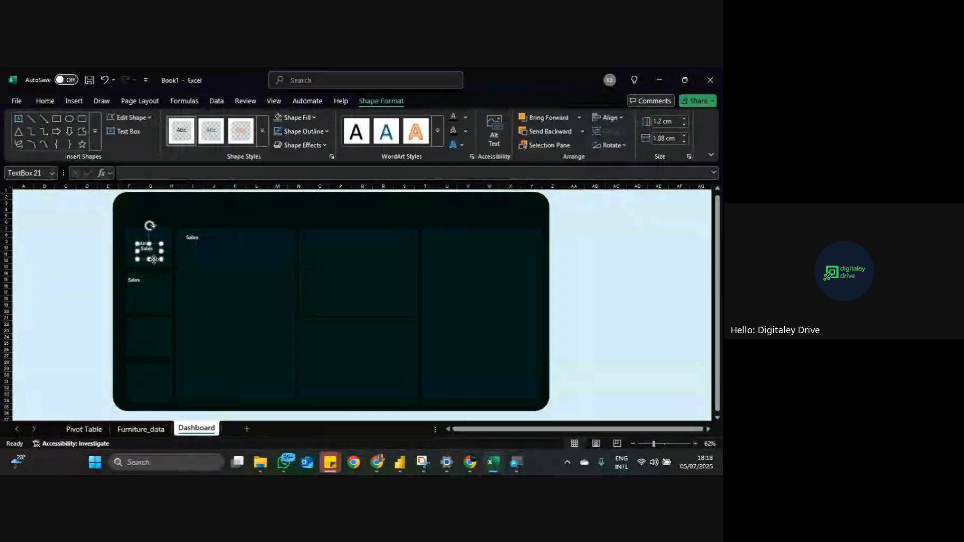
pyautogui.moveTo(153, 259); pyautogui.dragTo(316, 249)
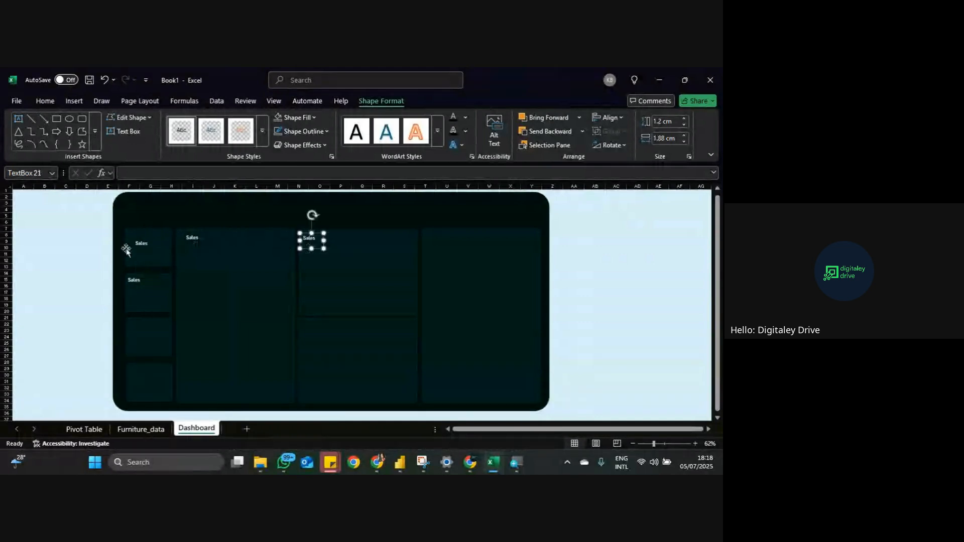
pyautogui.click(126, 249)
pyautogui.moveTo(139, 284); pyautogui.dragTo(147, 333)
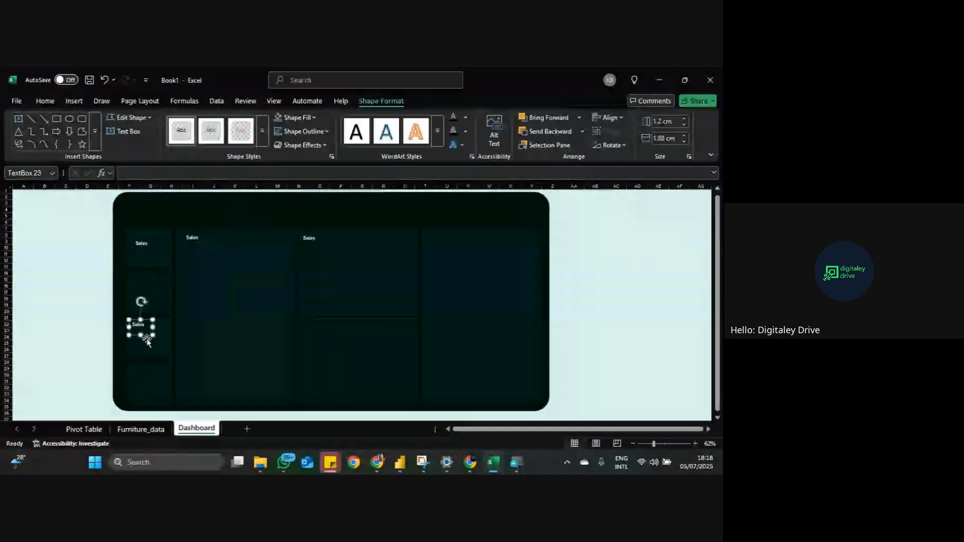
# Step: Duplicate the first tall panel's Sales label twice and place the copies in the lower middle panel and the rightmost tall panel
pyautogui.click(199, 241)
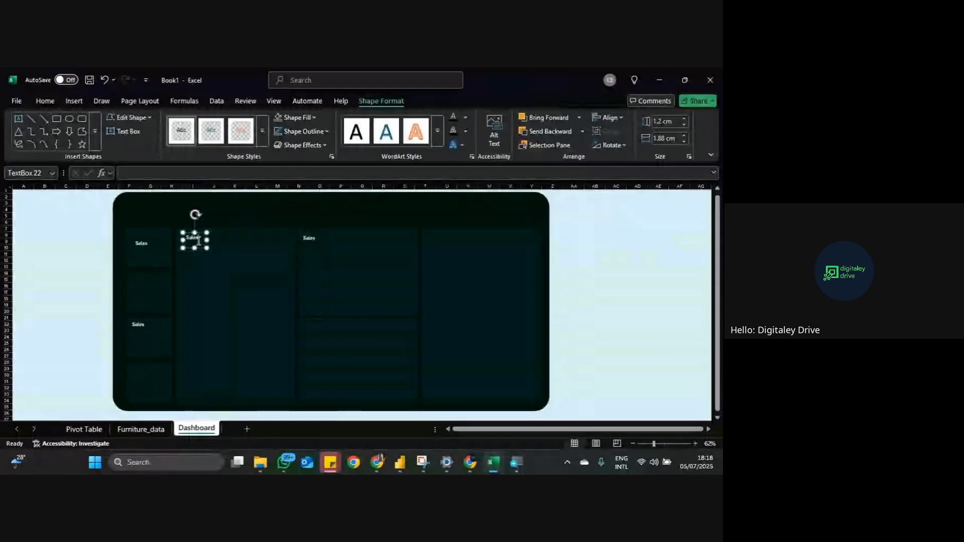
pyautogui.hotkey('ctrl', 'd')
pyautogui.hotkey('ctrl', 'd')
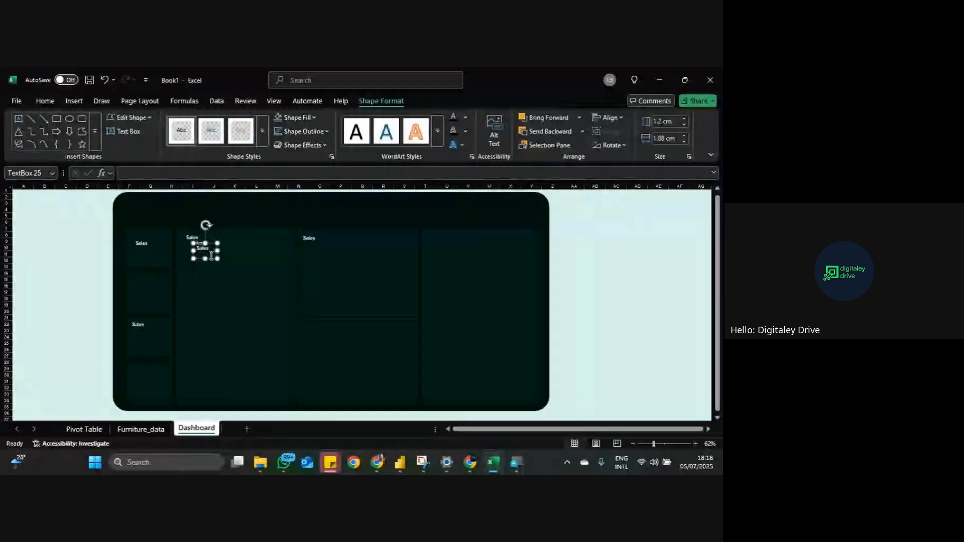
pyautogui.moveTo(211, 256); pyautogui.dragTo(326, 334)
pyautogui.click(204, 245)
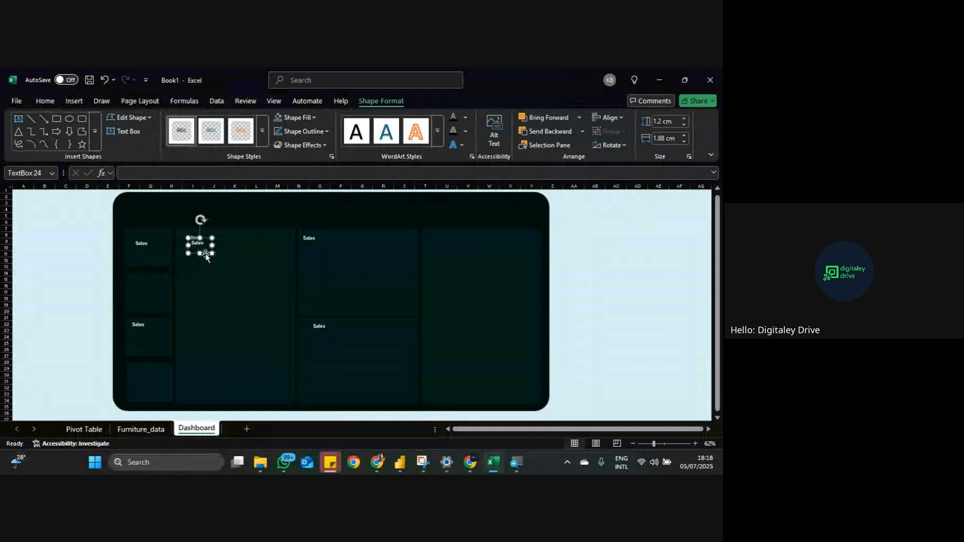
pyautogui.moveTo(208, 252); pyautogui.dragTo(442, 250)
# Step: Move the top KPI card's Sales label into the card's top-left corner, undoing the accidental shift of the card itself
pyautogui.click(142, 250)
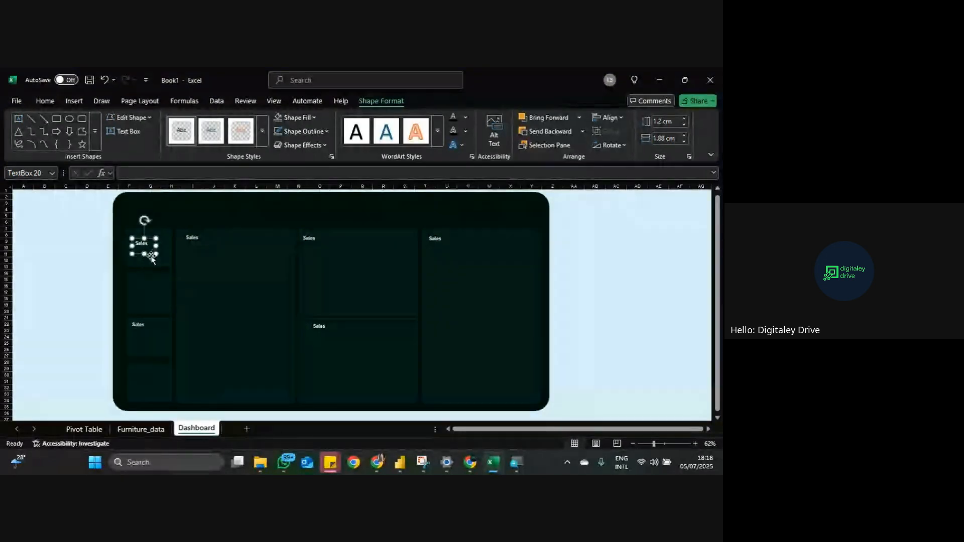
pyautogui.moveTo(152, 258); pyautogui.dragTo(148, 247)
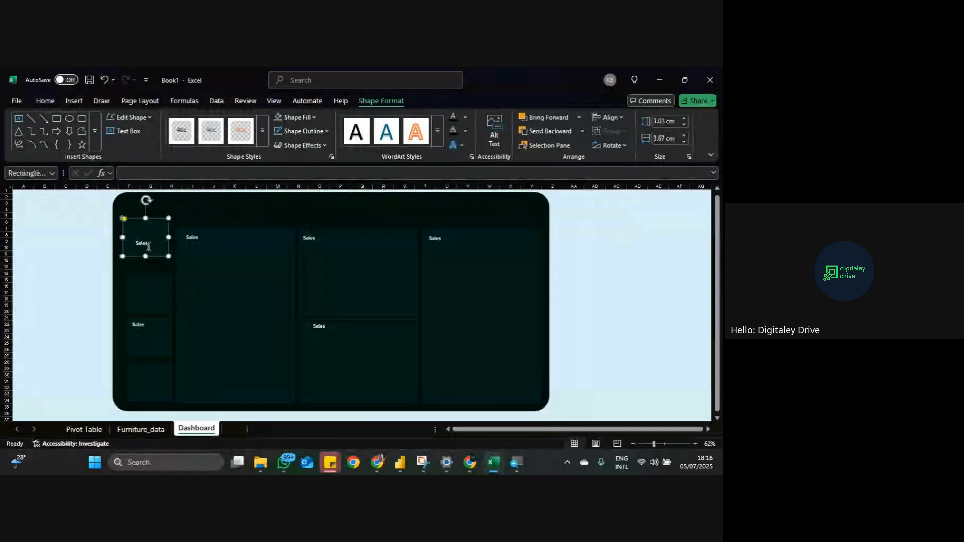
pyautogui.hotkey('ctrl', 'z')
pyautogui.click(150, 246)
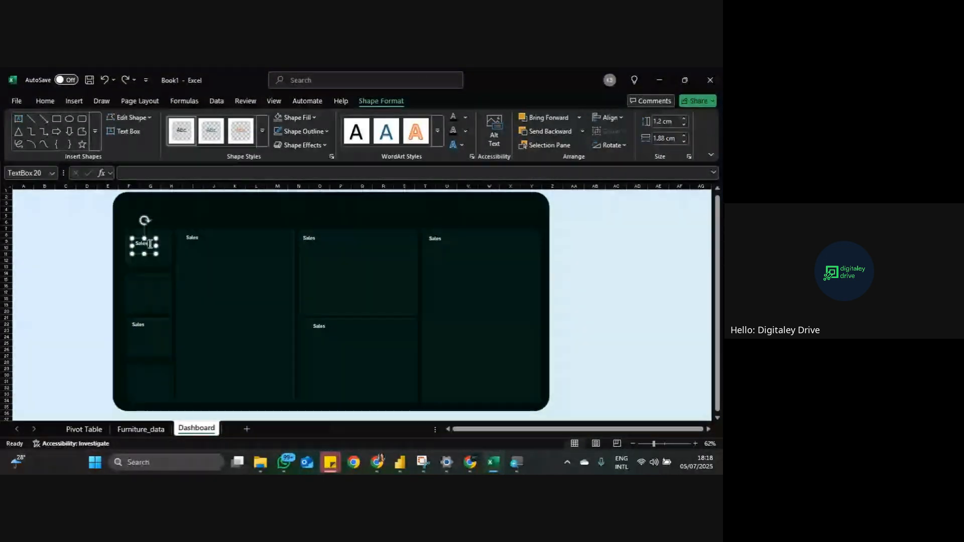
pyautogui.moveTo(153, 254); pyautogui.dragTo(147, 242)
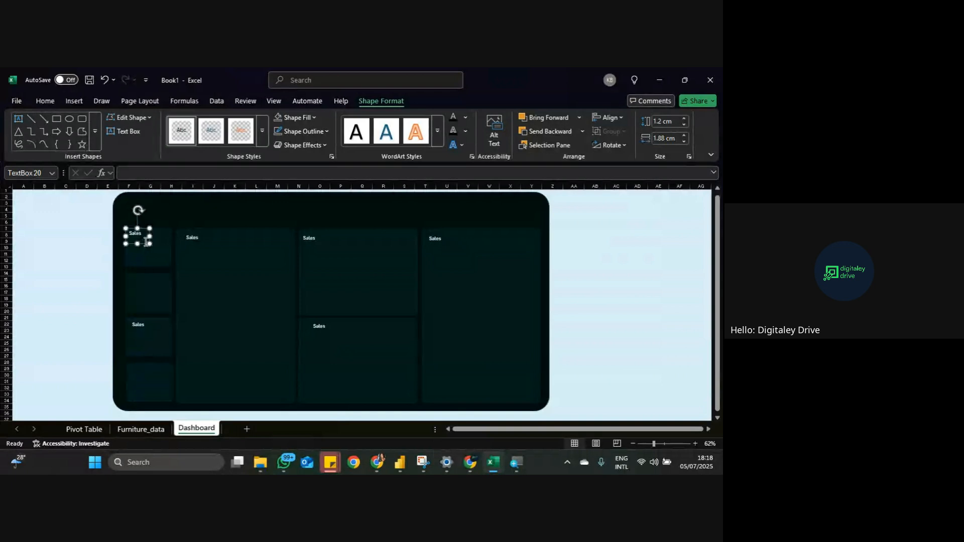
pyautogui.click(157, 206)
pyautogui.click(142, 243)
pyautogui.moveTo(141, 243); pyautogui.dragTo(140, 240)
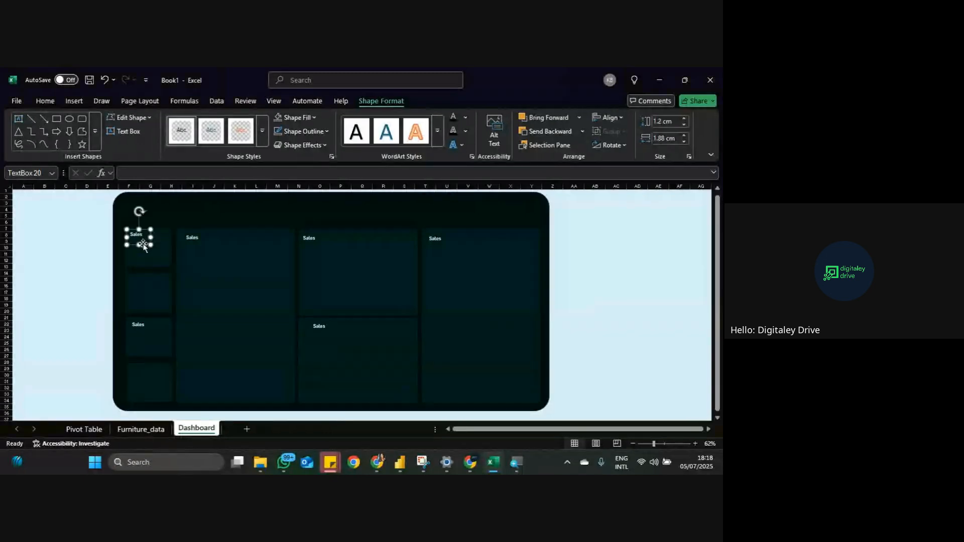
pyautogui.click(164, 213)
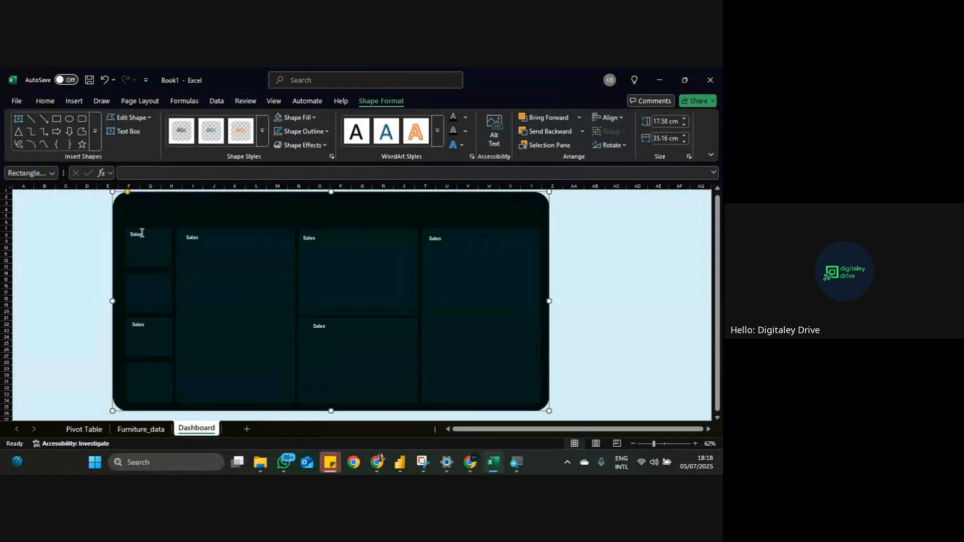
# Step: Duplicate the top card's Sales label twice and place the copies in the second and fourth KPI cards
pyautogui.click(145, 245)
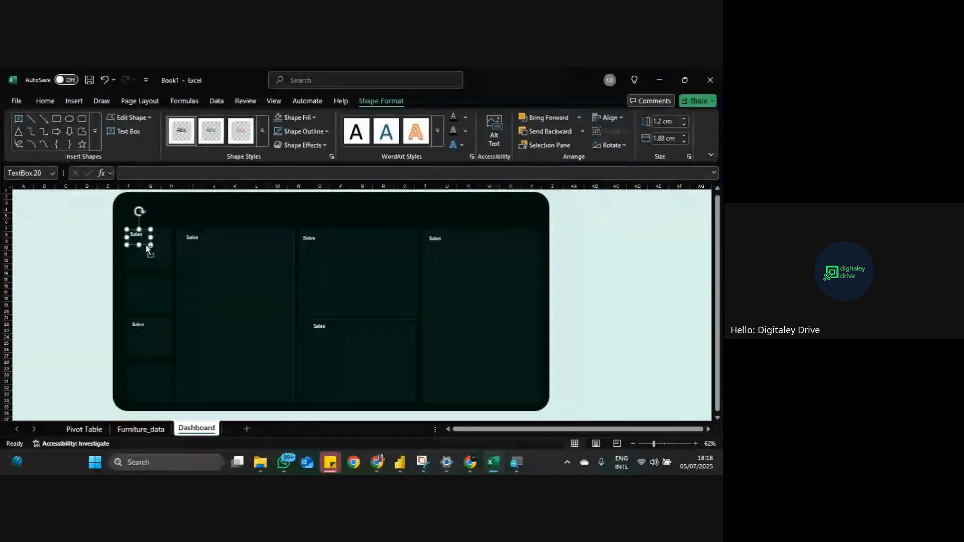
pyautogui.hotkey('ctrl', 'd')
pyautogui.hotkey('ctrl', 'd')
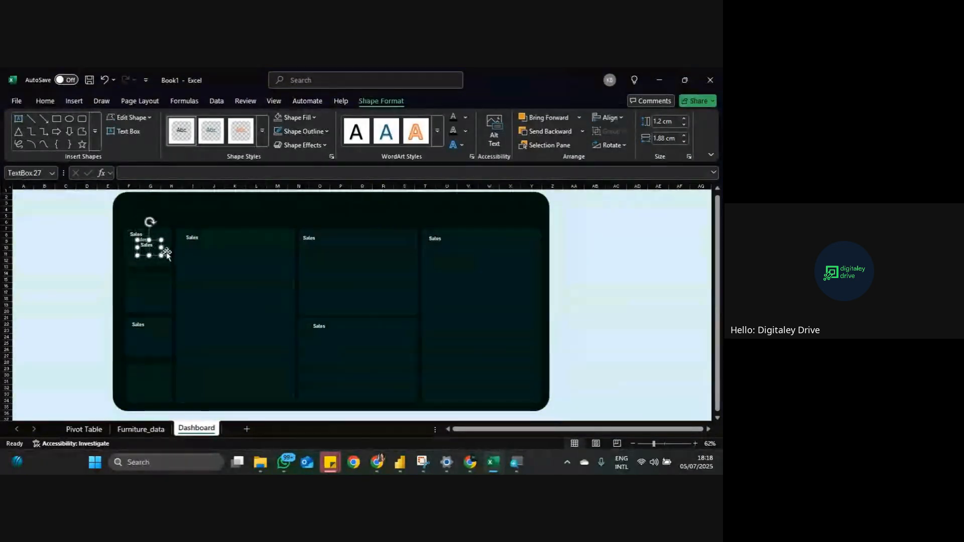
pyautogui.moveTo(155, 258); pyautogui.dragTo(144, 295)
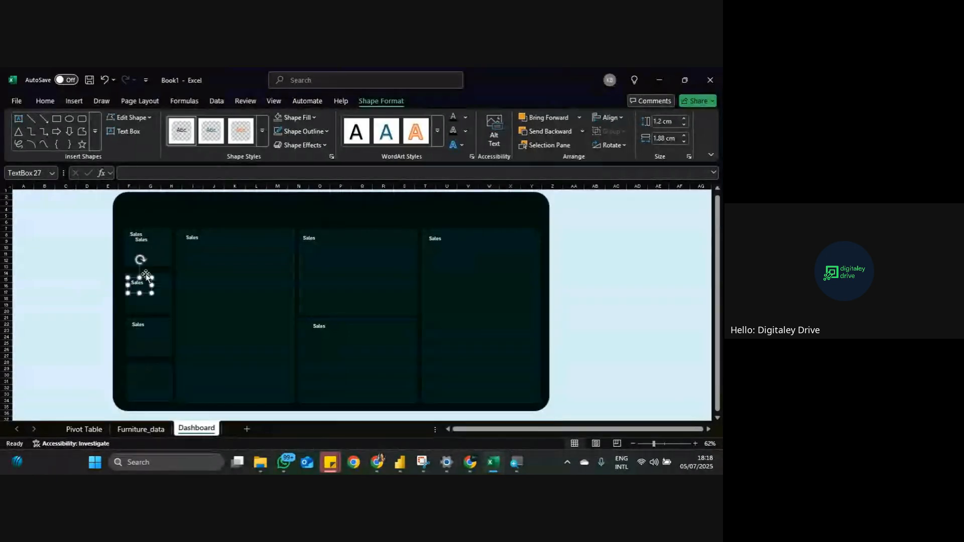
pyautogui.click(151, 248)
pyautogui.moveTo(153, 249); pyautogui.dragTo(149, 381)
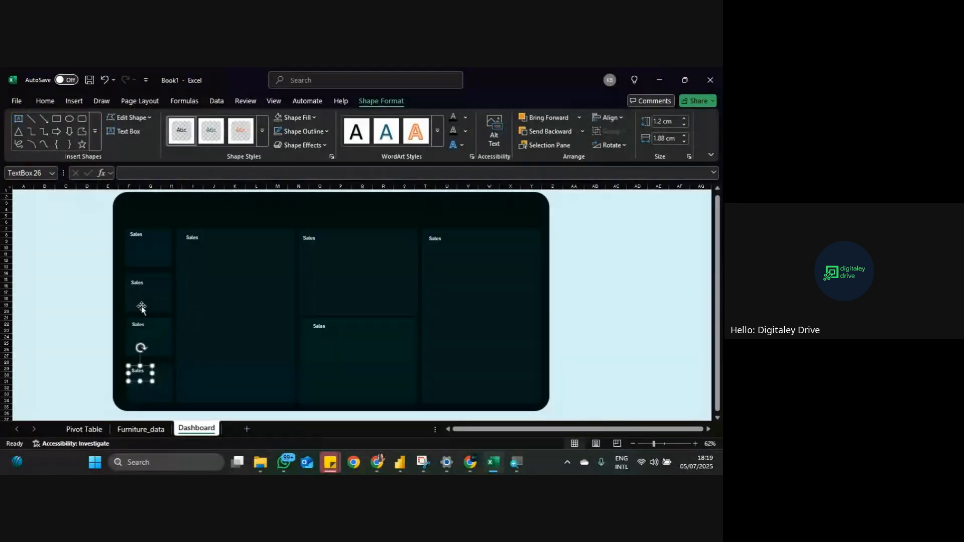
# Step: Nudge the third KPI card's Sales label slightly within the card's top-left corner
pyautogui.click(143, 290)
pyautogui.click(143, 332)
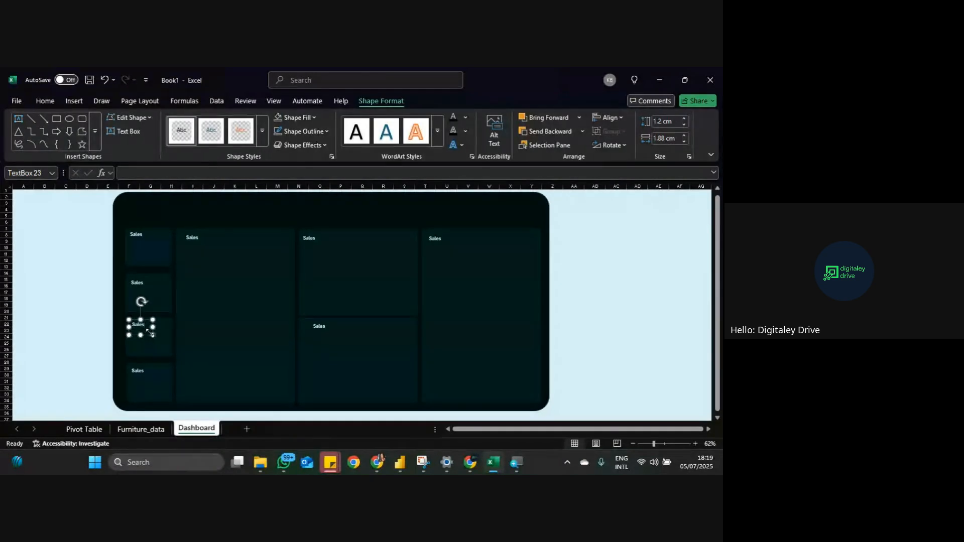
pyautogui.moveTo(146, 336); pyautogui.dragTo(144, 336)
# Step: Reposition the second KPI card's Sales label in the card's top-left corner, in line with the other card labels
pyautogui.click(143, 284)
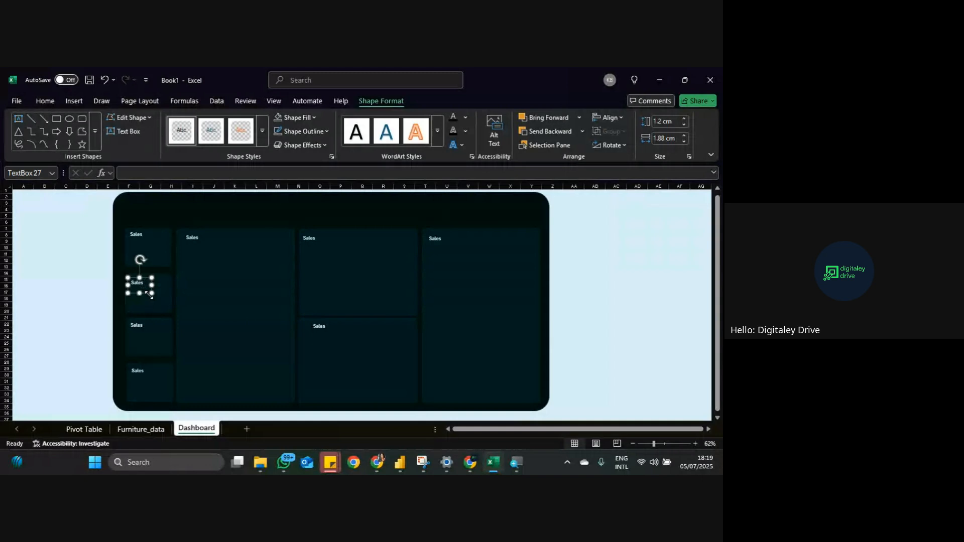
pyautogui.moveTo(147, 294); pyautogui.dragTo(149, 300)
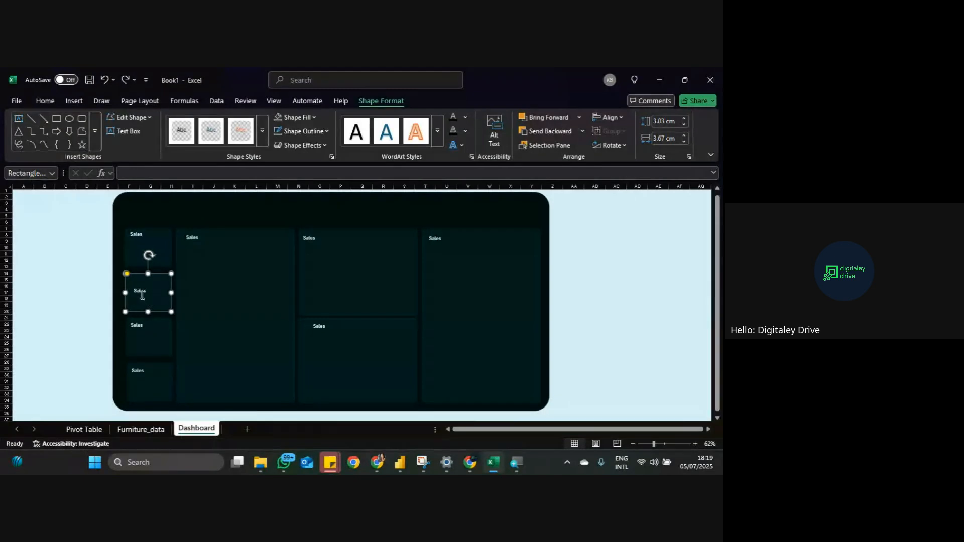
pyautogui.click(146, 297)
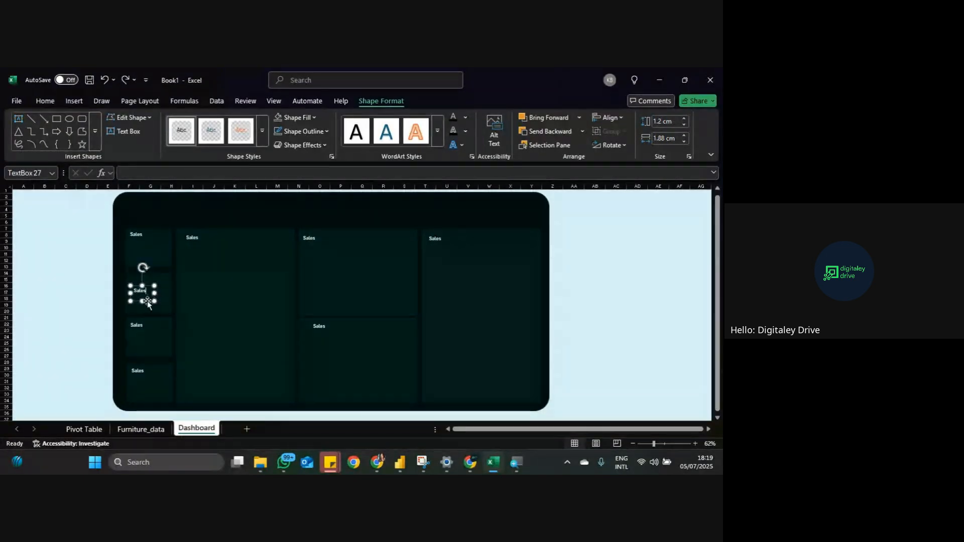
pyautogui.moveTo(147, 301); pyautogui.dragTo(143, 289)
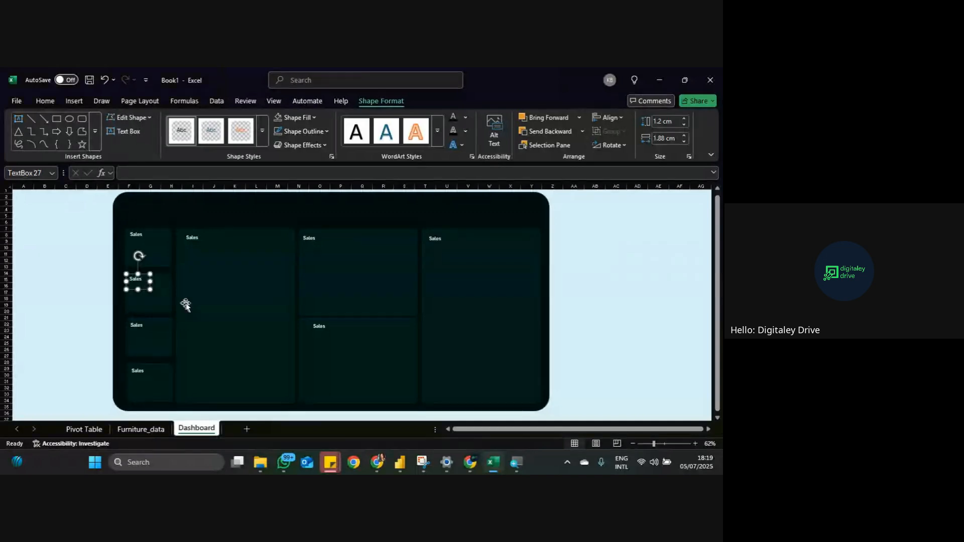
pyautogui.click(211, 304)
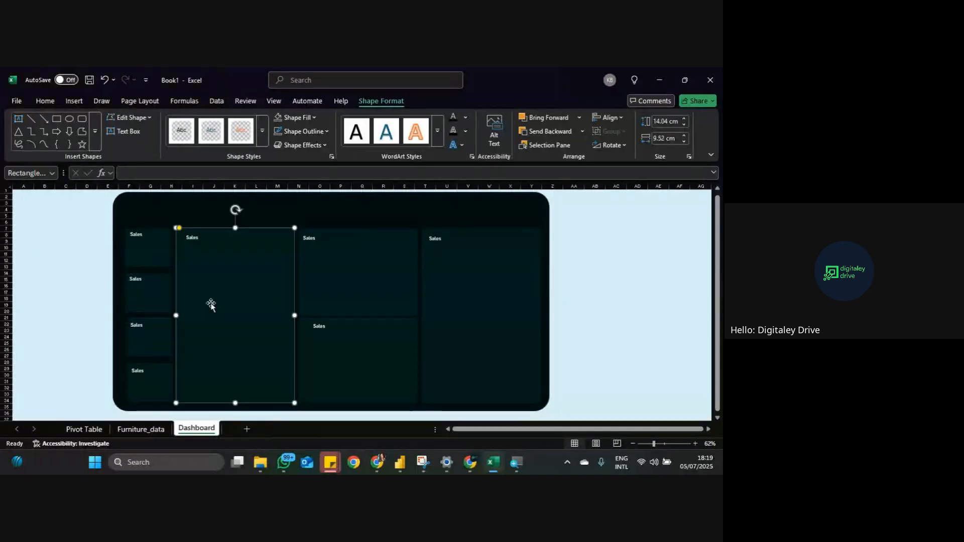
pyautogui.click(138, 278)
pyautogui.click(144, 294)
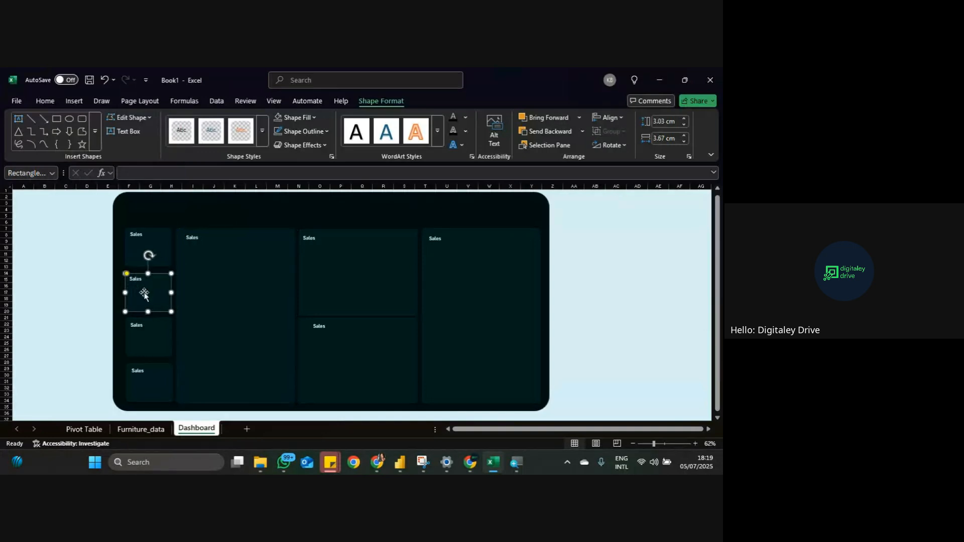
pyautogui.click(144, 287)
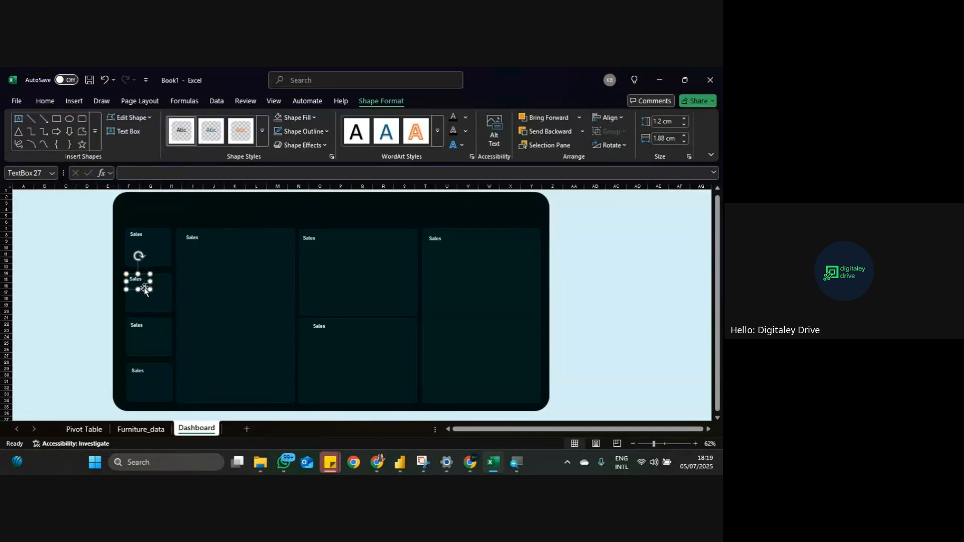
pyautogui.moveTo(143, 289); pyautogui.dragTo(145, 290)
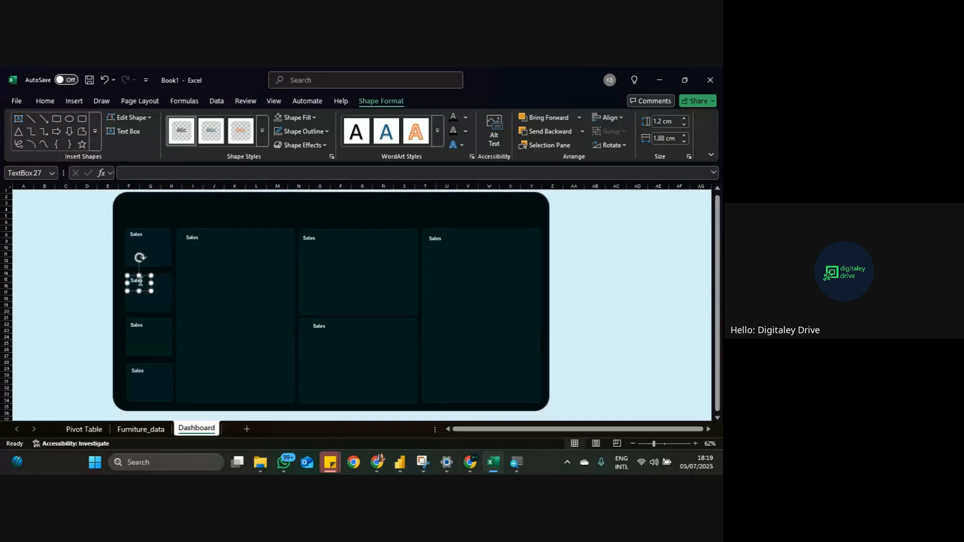
# Step: Change the second, third and fourth KPI card labels to Profit, Quantity and Product, widening the Quantity and Product text boxes to fit
pyautogui.doubleClick(141, 281)
pyautogui.write('Profit')
pyautogui.doubleClick(137, 326)
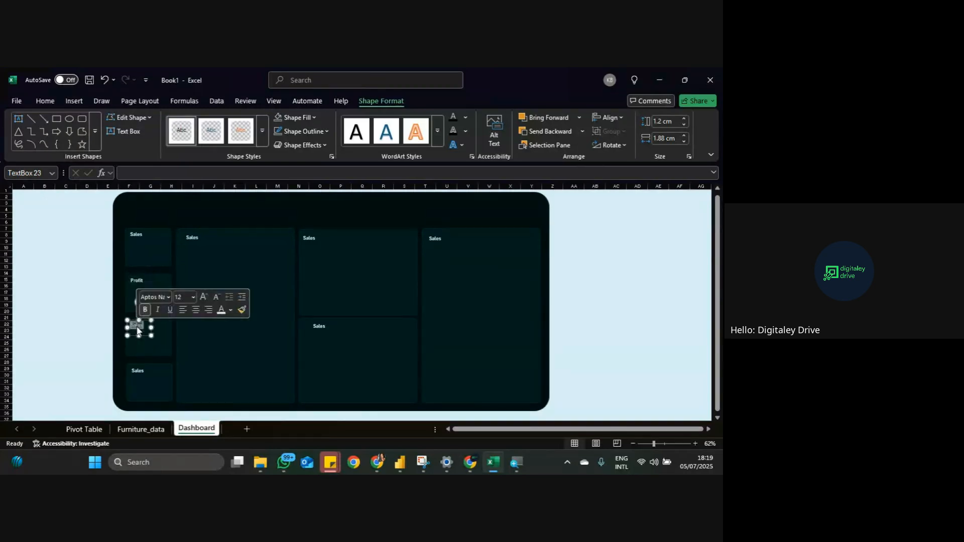
pyautogui.write('W')
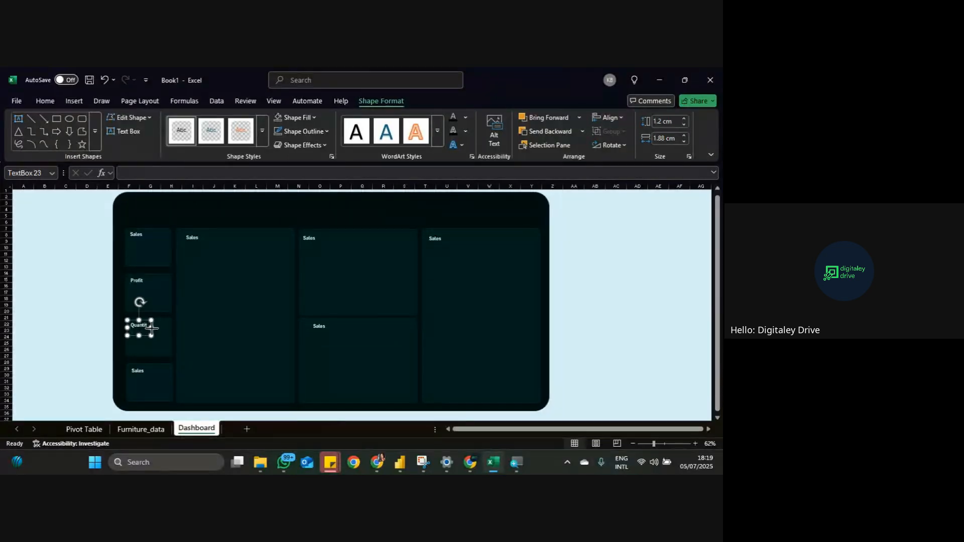
pyautogui.moveTo(151, 328); pyautogui.dragTo(160, 328)
pyautogui.doubleClick(138, 373)
pyautogui.write('Produ')
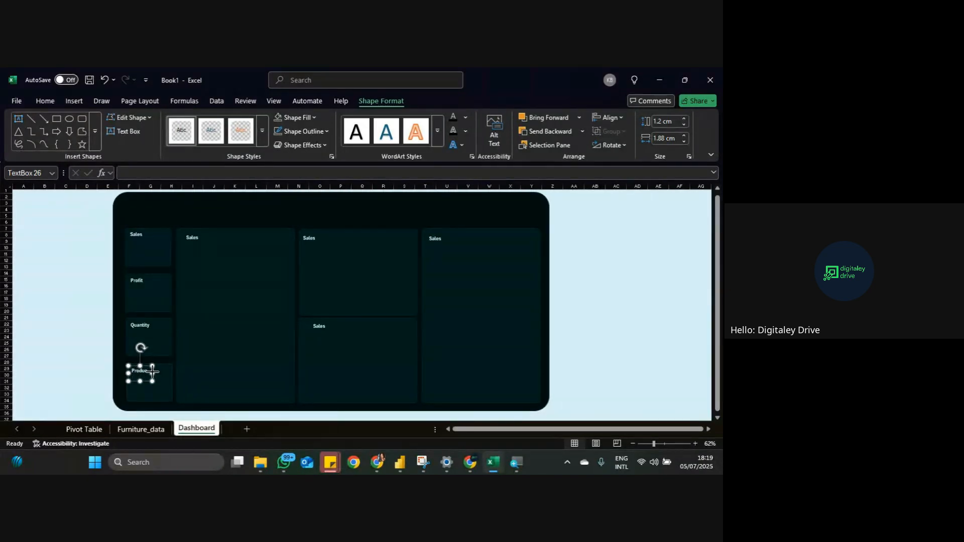
pyautogui.moveTo(154, 373); pyautogui.dragTo(159, 373)
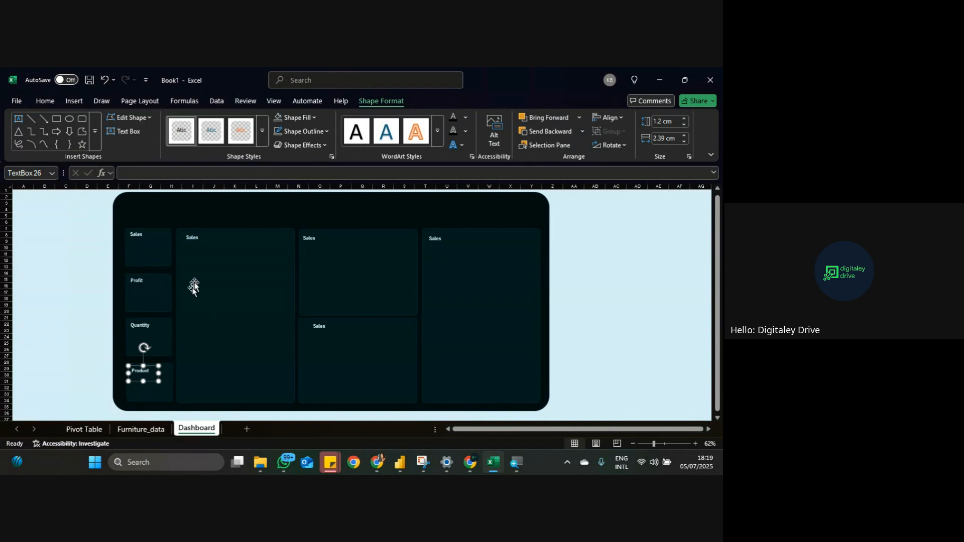
# Step: Move the Furniture_data sheet in front of the Pivot Table sheet
pyautogui.click(86, 430)
pyautogui.click(140, 430)
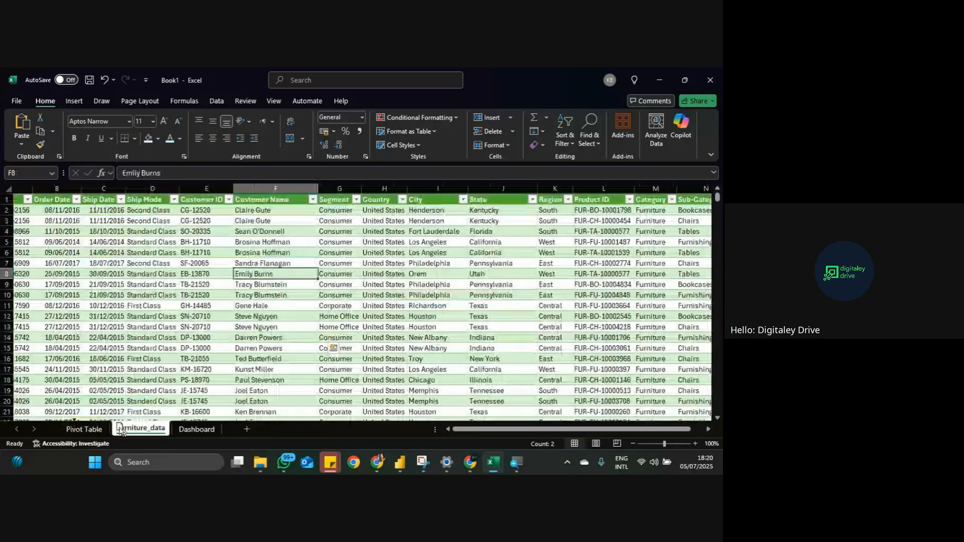
pyautogui.moveTo(121, 429); pyautogui.dragTo(60, 429)
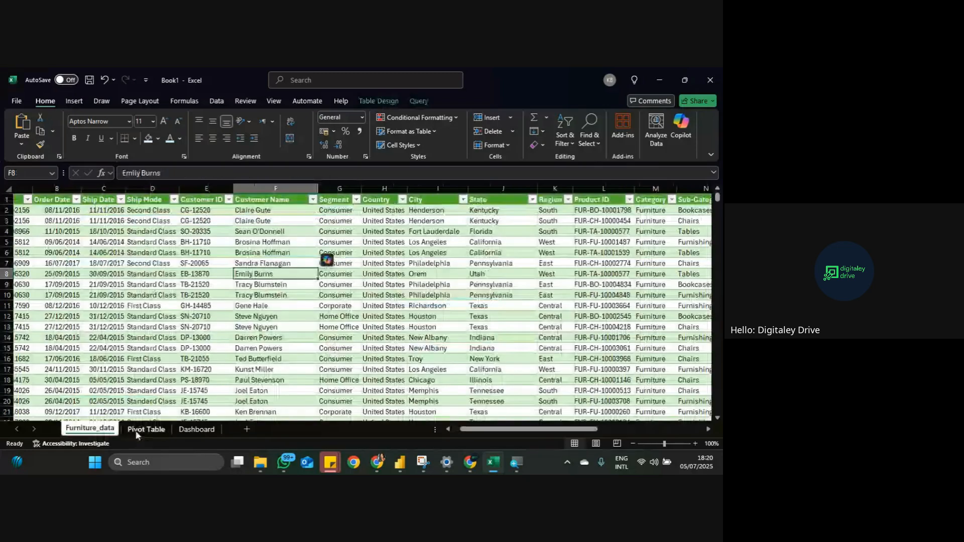
pyautogui.click(146, 429)
pyautogui.scroll(-2, 185, 268)
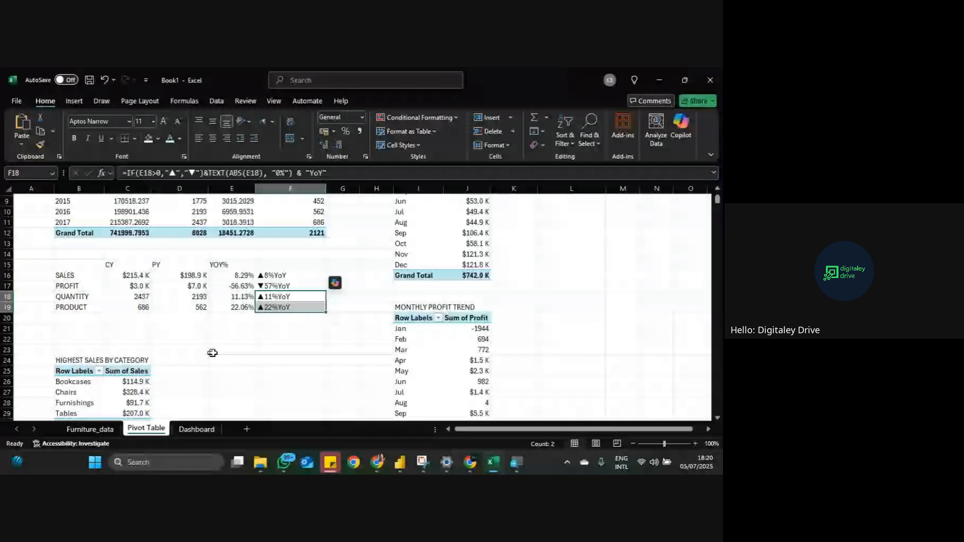
pyautogui.click(208, 428)
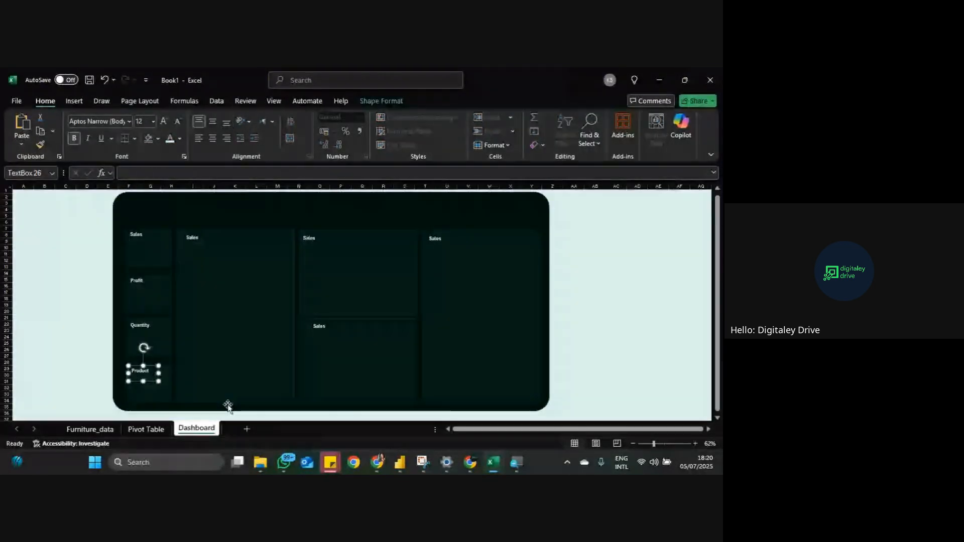
pyautogui.click(100, 430)
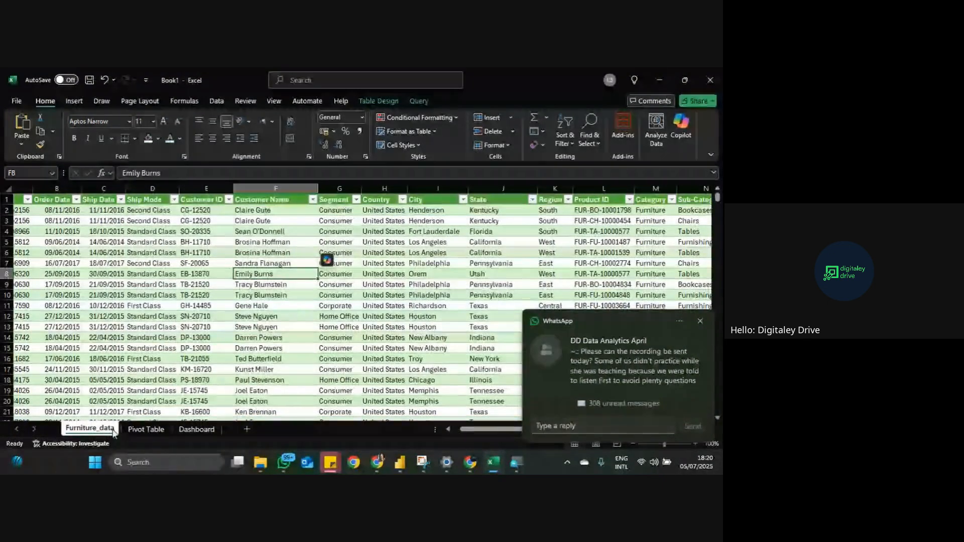
pyautogui.click(146, 430)
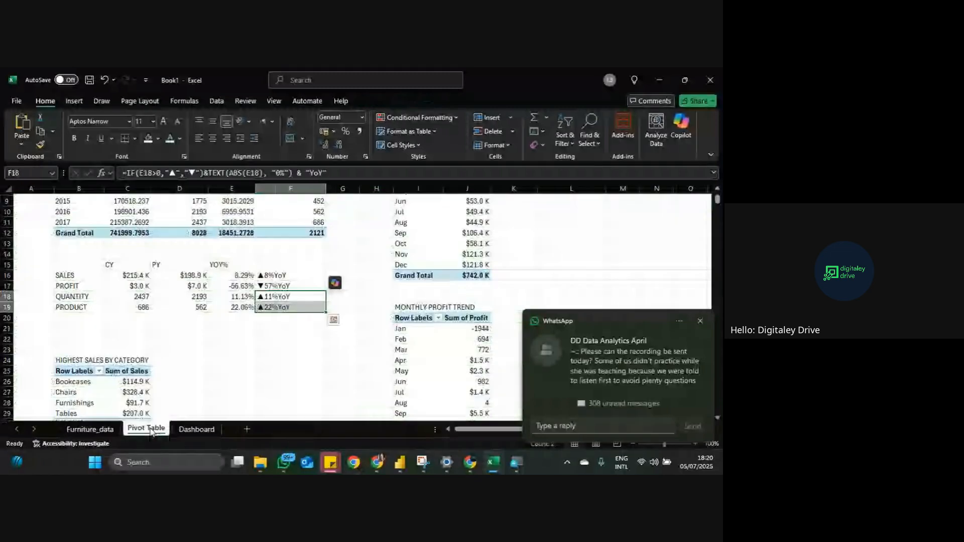
# Step: On the Dashboard sheet, change the first tall panel's label to "Mothly sales Trend" and widen its text box to fit one line
pyautogui.click(197, 429)
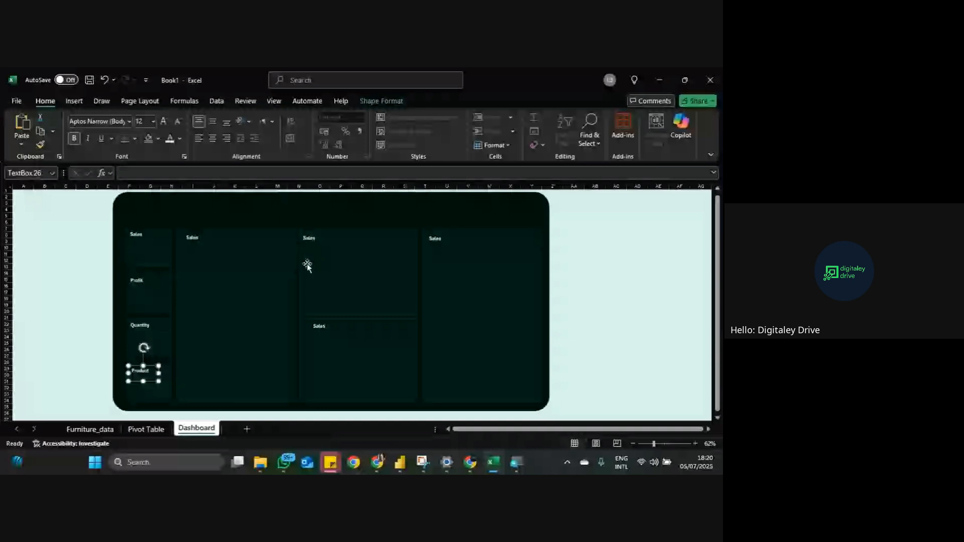
pyautogui.click(192, 239)
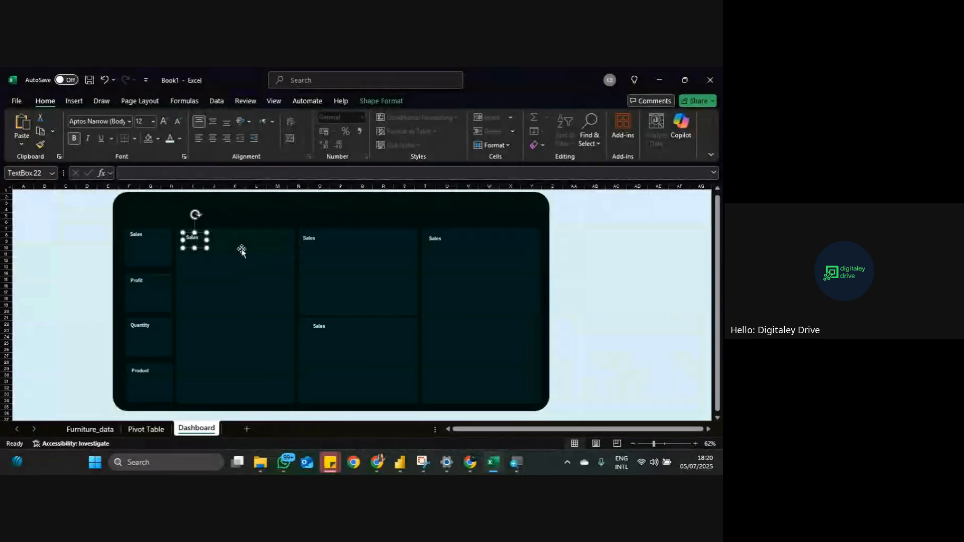
pyautogui.doubleClick(192, 238)
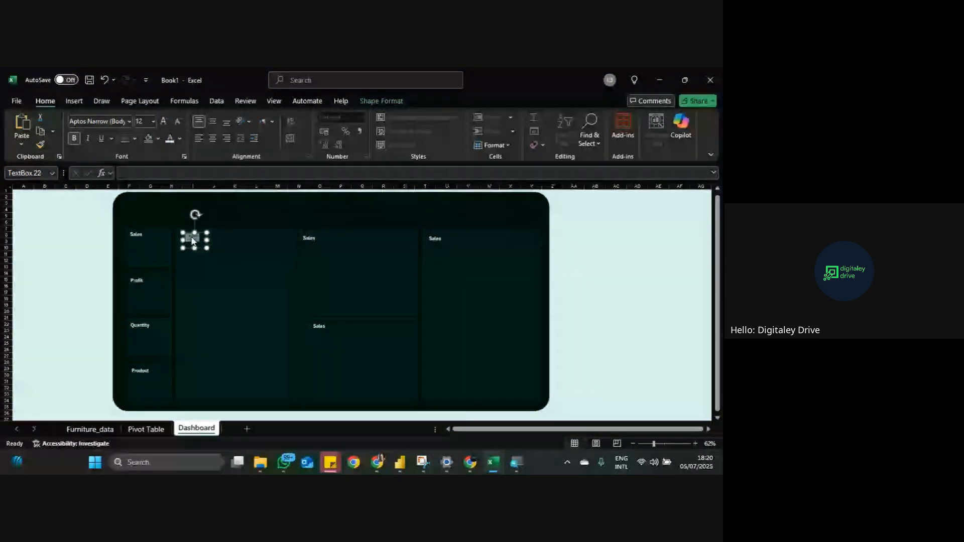
pyautogui.write('Monthly sales')
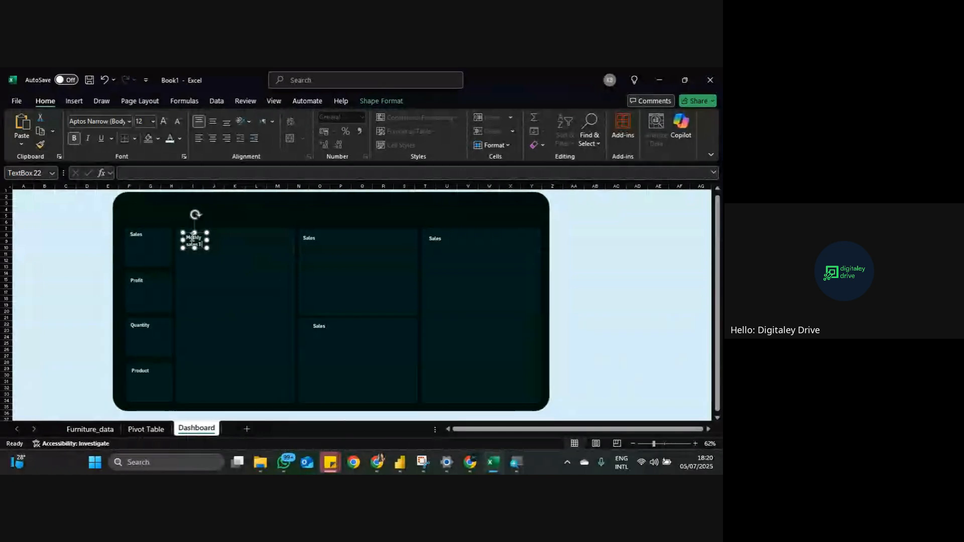
pyautogui.write(' tre')
pyautogui.click(140, 432)
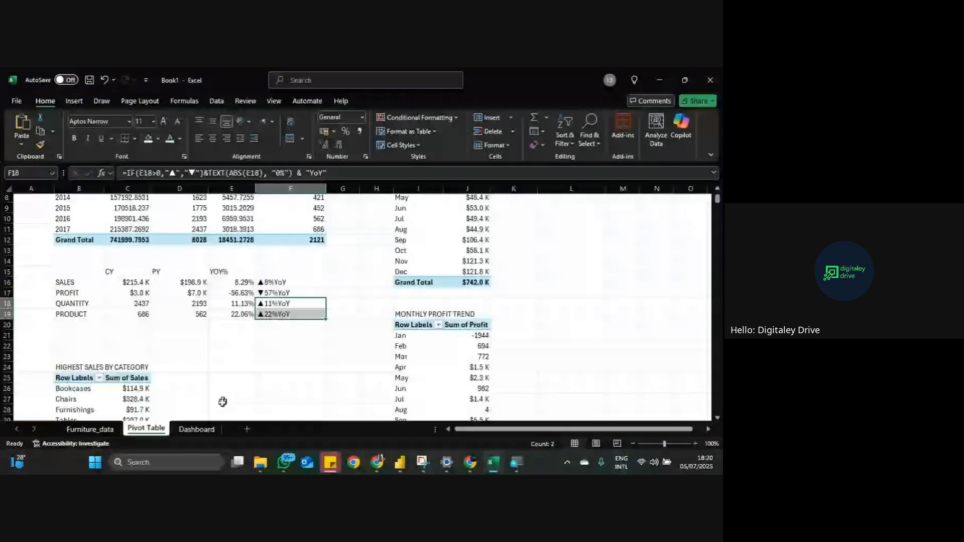
pyautogui.click(197, 430)
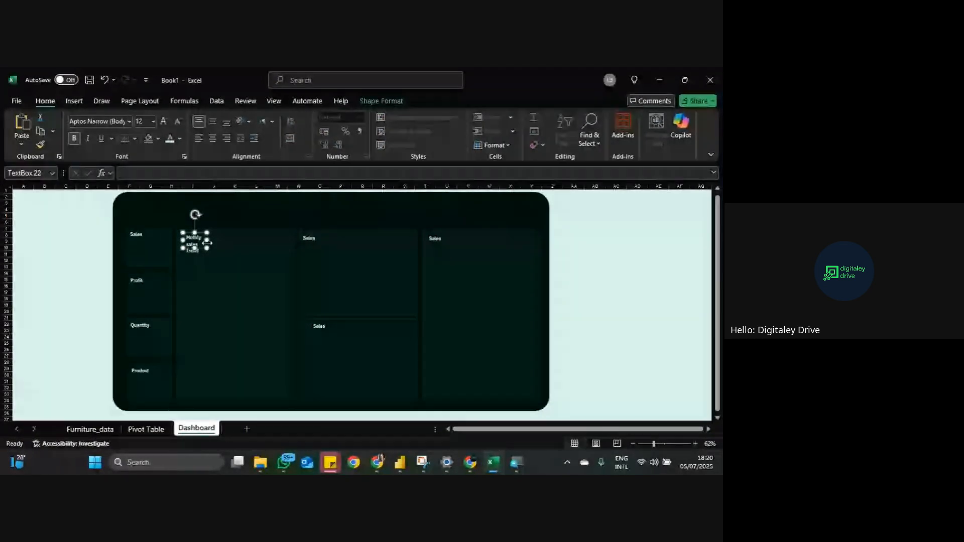
pyautogui.moveTo(207, 242); pyautogui.dragTo(241, 243)
# Step: Change the upper middle panel's label to "Monthly Profit Trend" and widen its text box to fit one line
pyautogui.doubleClick(312, 238)
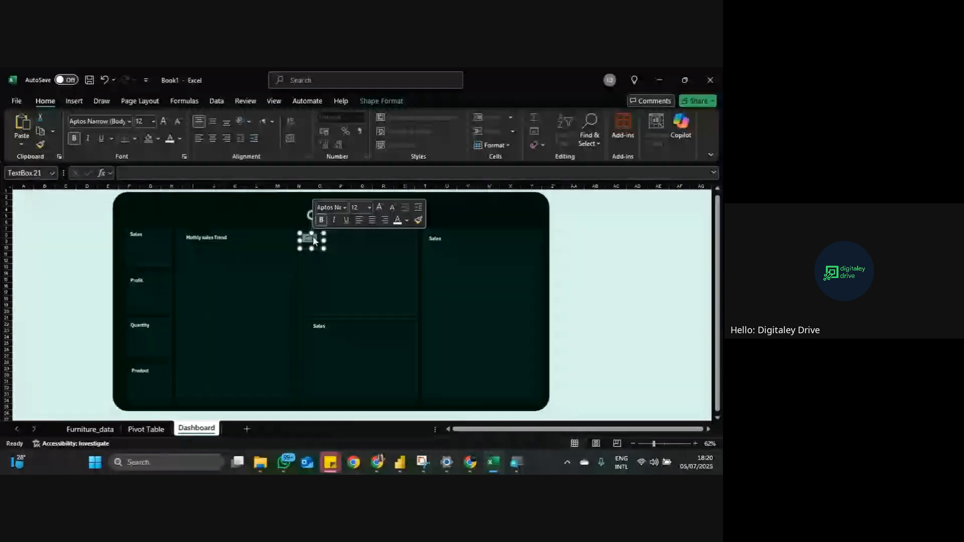
pyautogui.write('M')
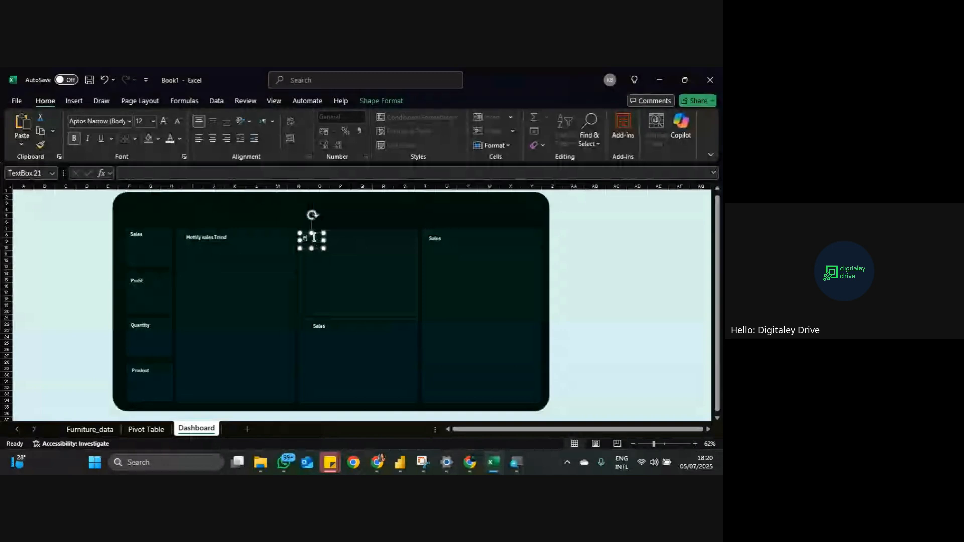
pyautogui.write('onthly')
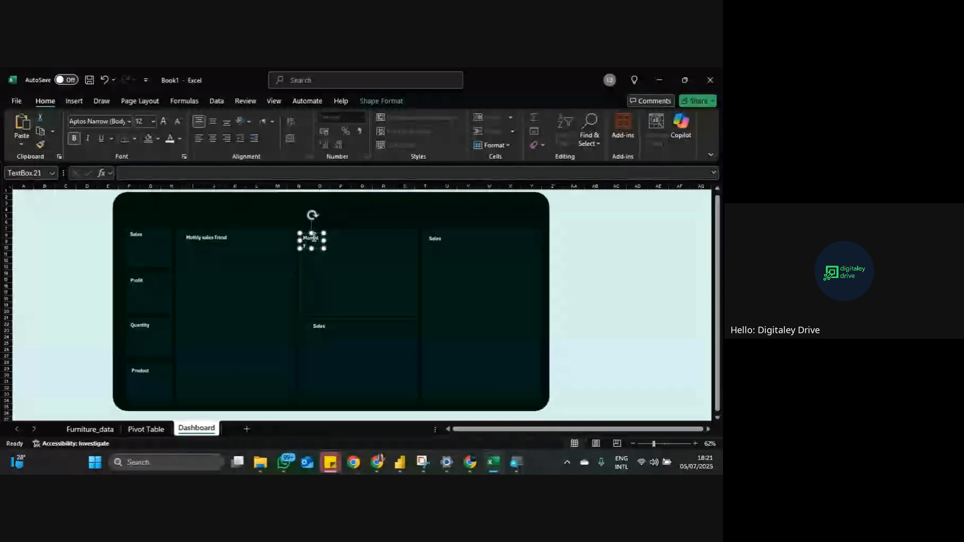
pyautogui.write(' P')
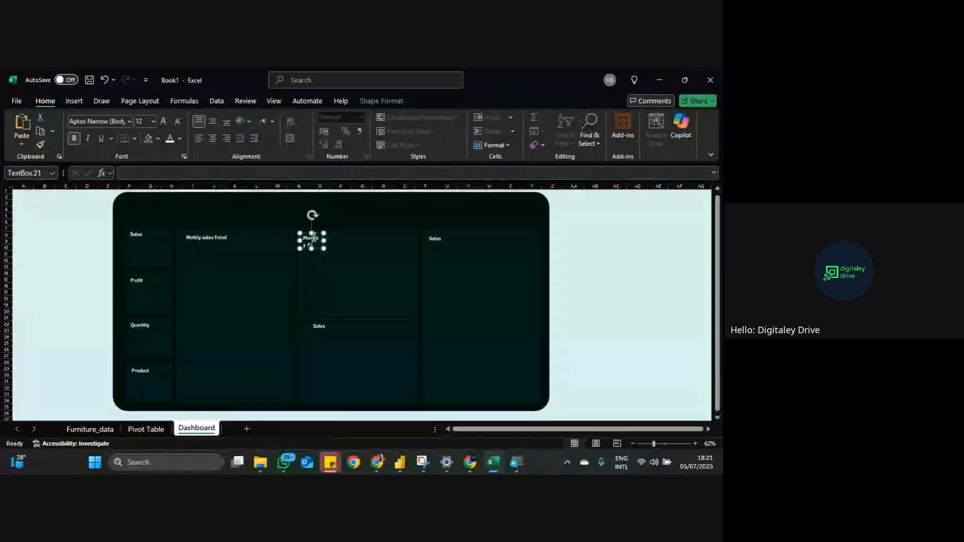
pyautogui.write('rofit')
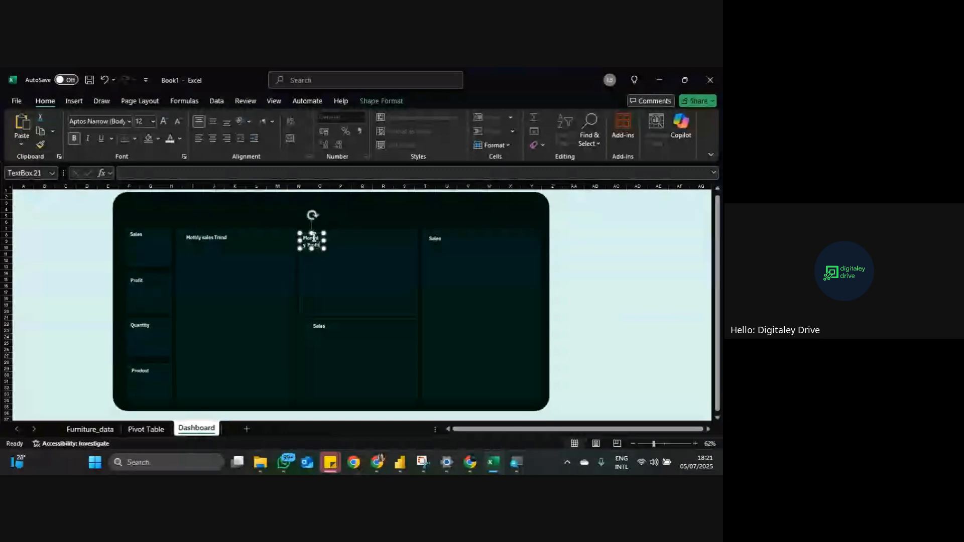
pyautogui.write(' Trend')
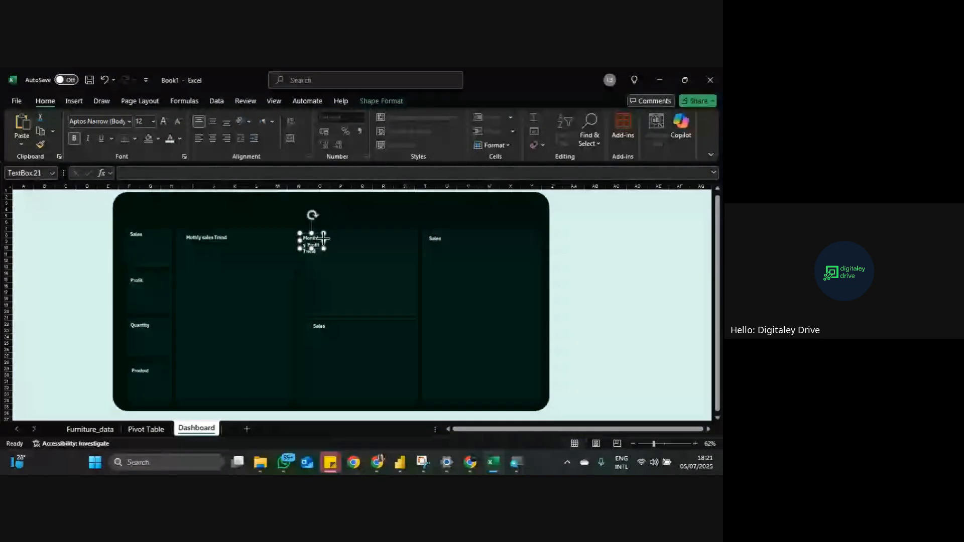
pyautogui.moveTo(324, 241); pyautogui.dragTo(351, 240)
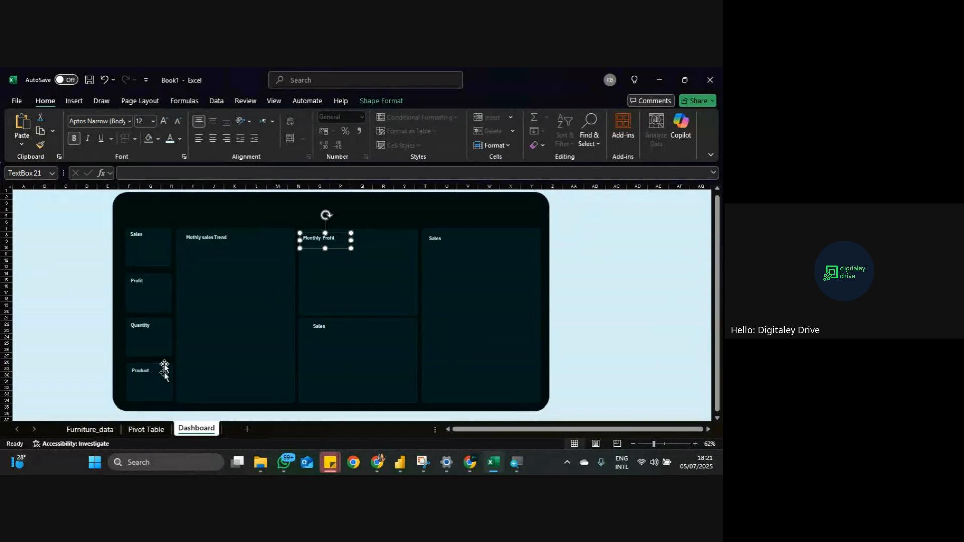
pyautogui.write('Trend')
pyautogui.moveTo(352, 239); pyautogui.dragTo(377, 240)
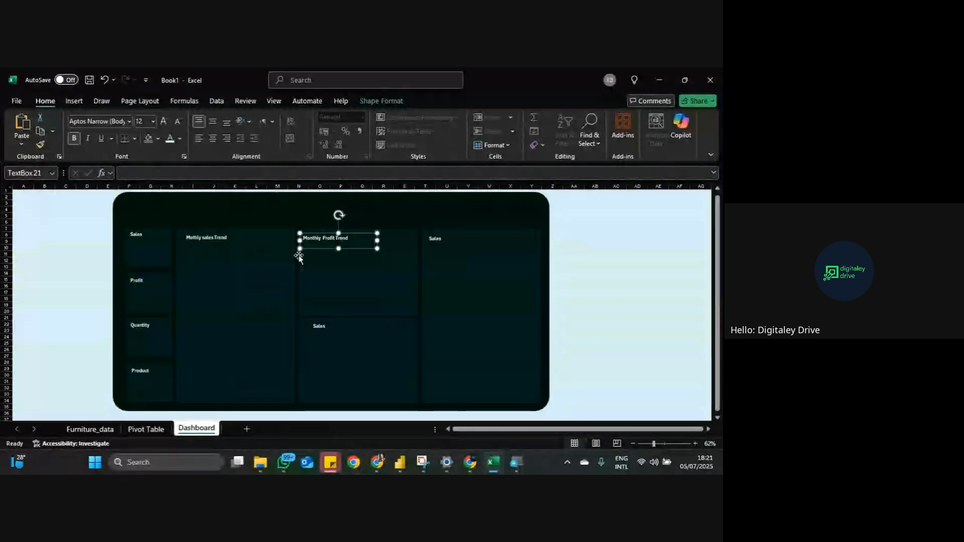
# Step: Review the titled summaries on the Pivot Table sheet, from the monthly trends and sales by category to shipping mode and sales by state
pyautogui.click(146, 429)
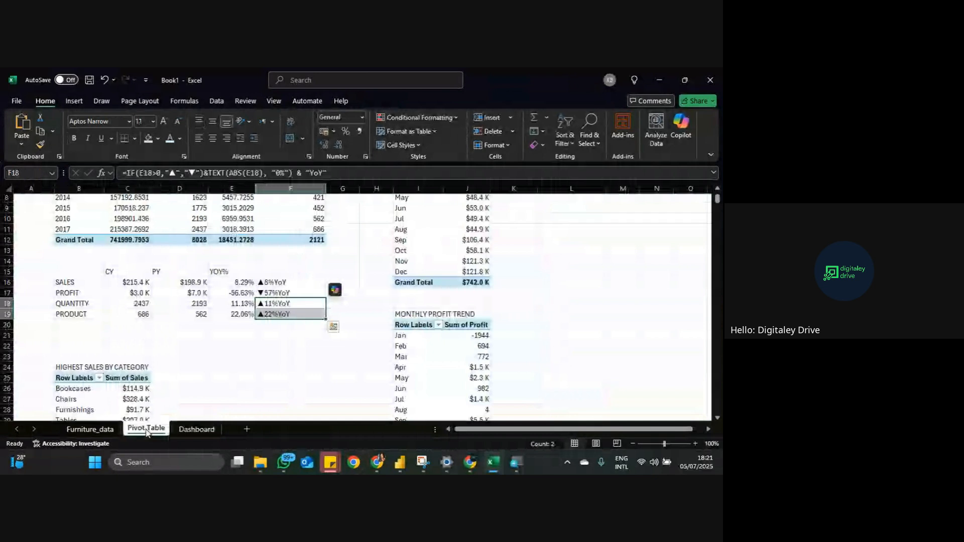
pyautogui.scroll(1, 358, 313)
pyautogui.scroll(-7, 358, 314)
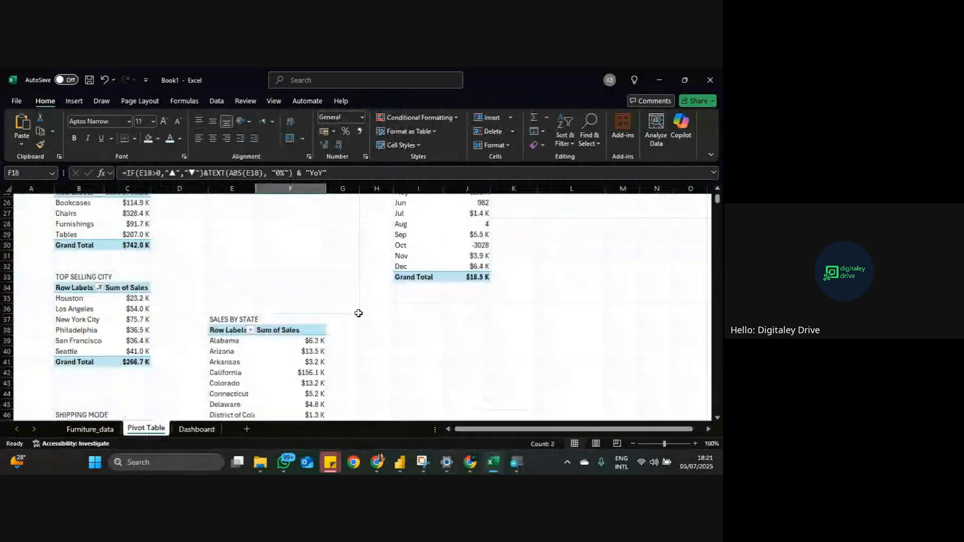
pyautogui.scroll(1, 358, 313)
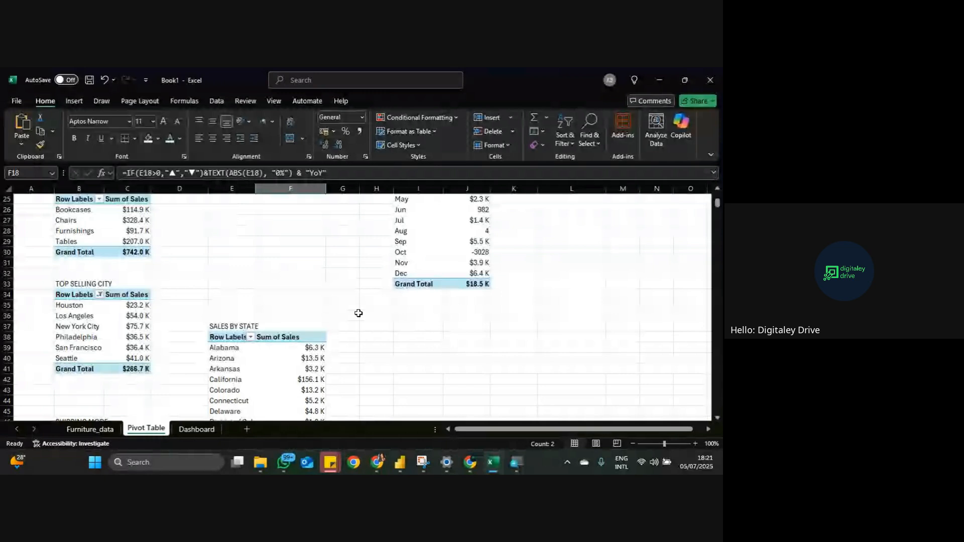
pyautogui.scroll(1, 305, 297)
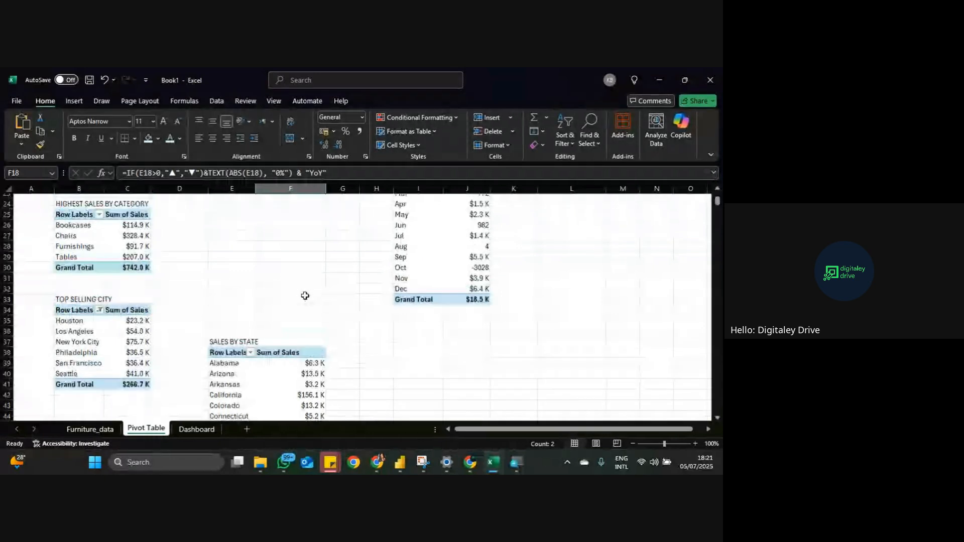
pyautogui.scroll(-6, 305, 296)
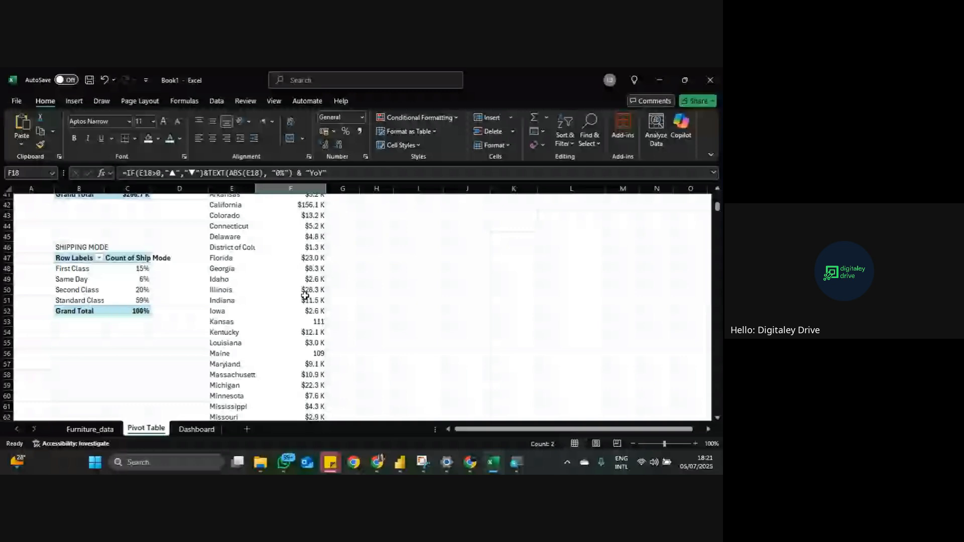
pyautogui.scroll(4, 229, 300)
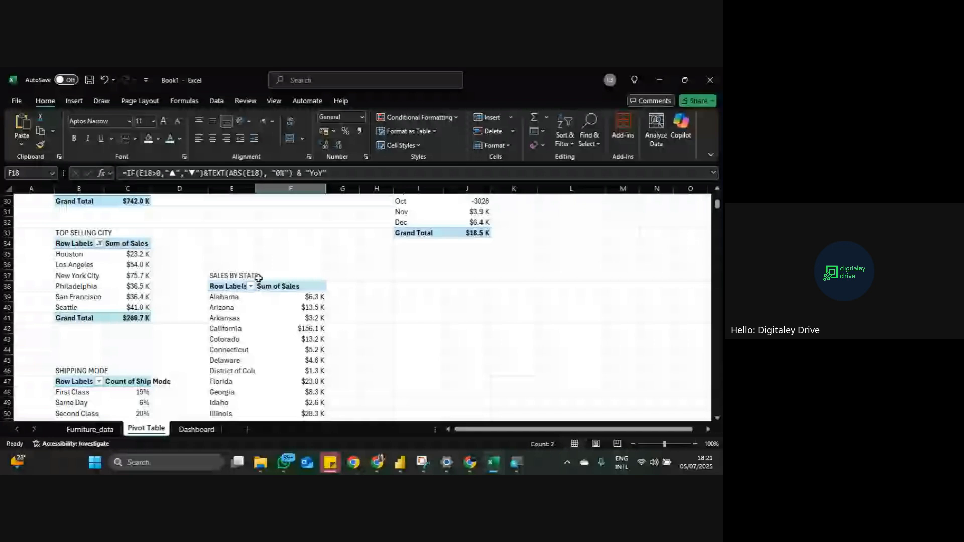
pyautogui.scroll(3, 258, 278)
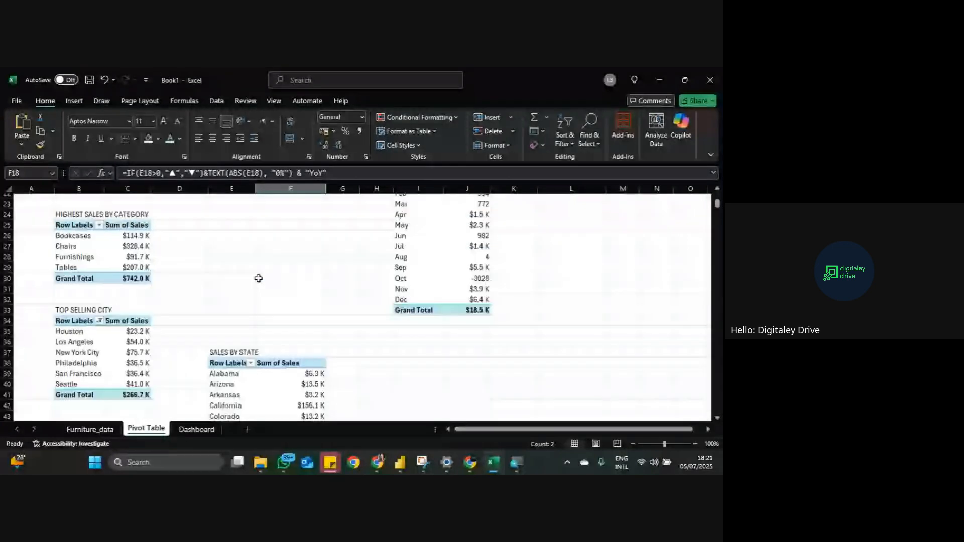
# Step: On the Dashboard sheet, shorten the tall "Mothly sales Trend" panel to the height of the "Monthly Profit Trend" panel
pyautogui.click(189, 431)
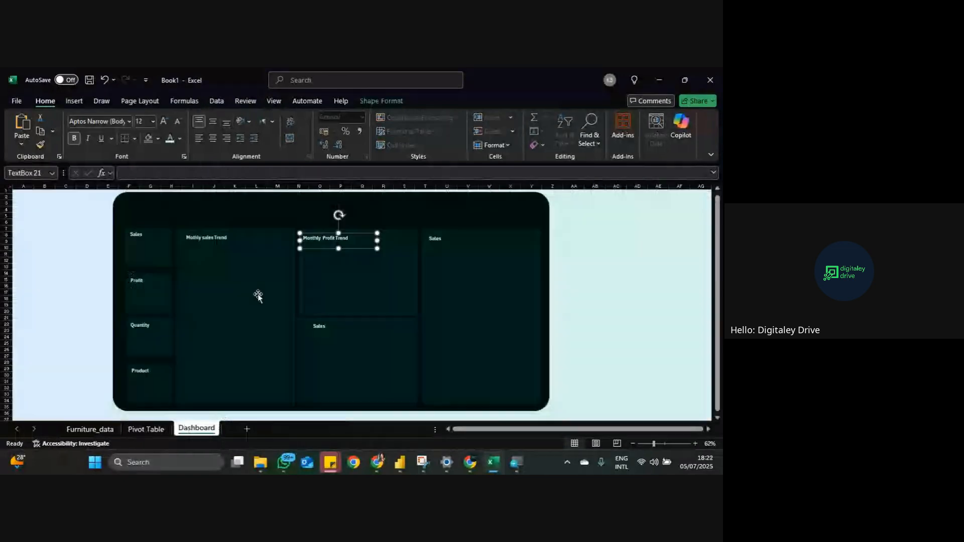
pyautogui.click(258, 296)
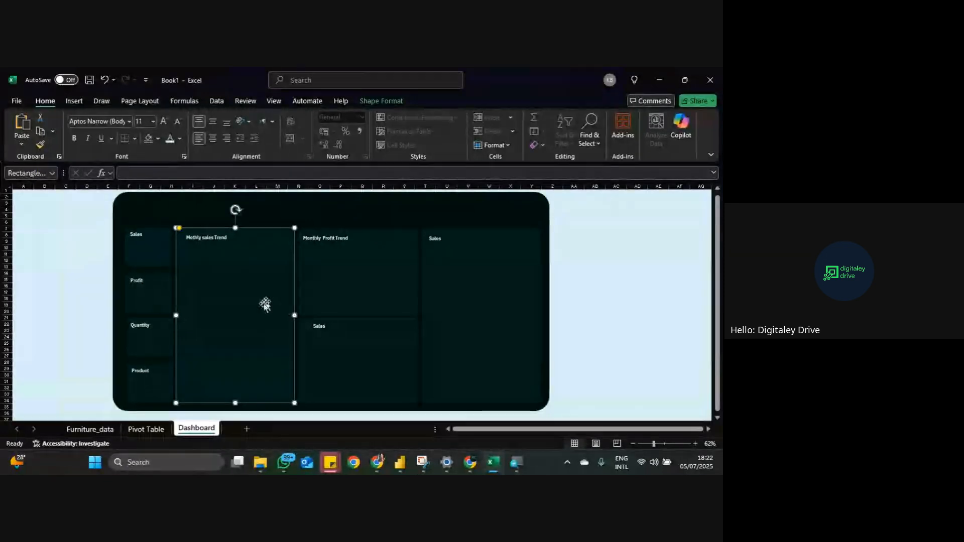
pyautogui.moveTo(235, 402); pyautogui.dragTo(232, 315)
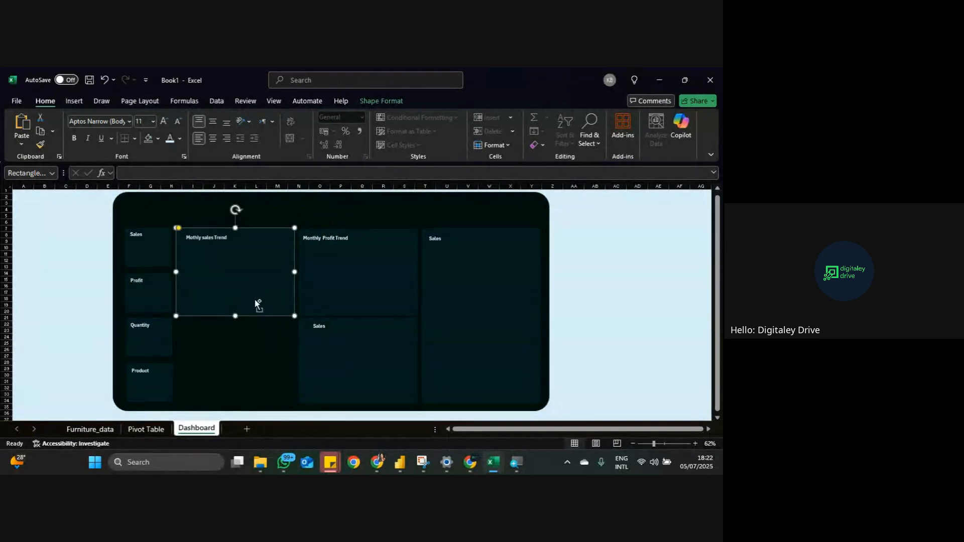
# Step: Shorten the "Mothly sales Trend" panel slightly more and place a copy of it in the empty space directly beneath
pyautogui.moveTo(256, 301); pyautogui.dragTo(248, 387)
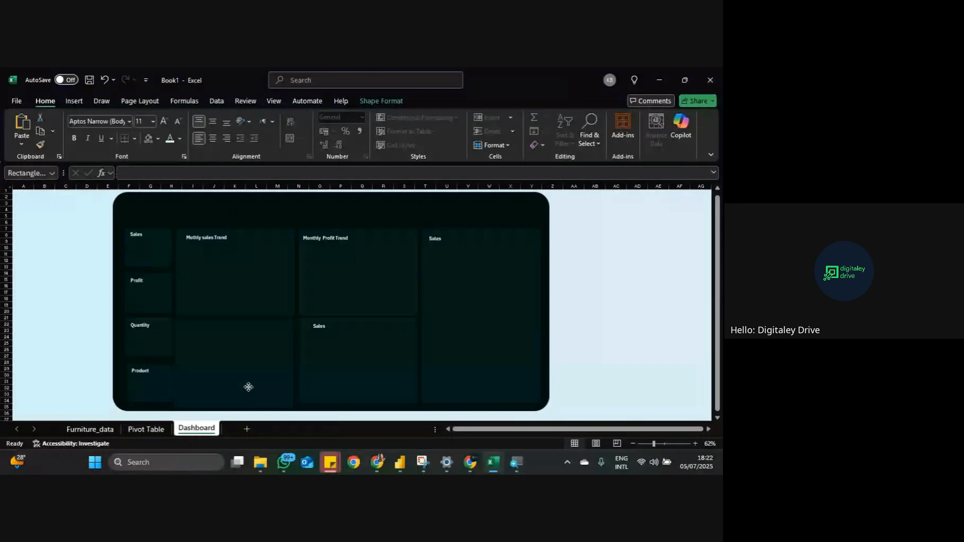
pyautogui.press('Escape')
pyautogui.click(236, 315)
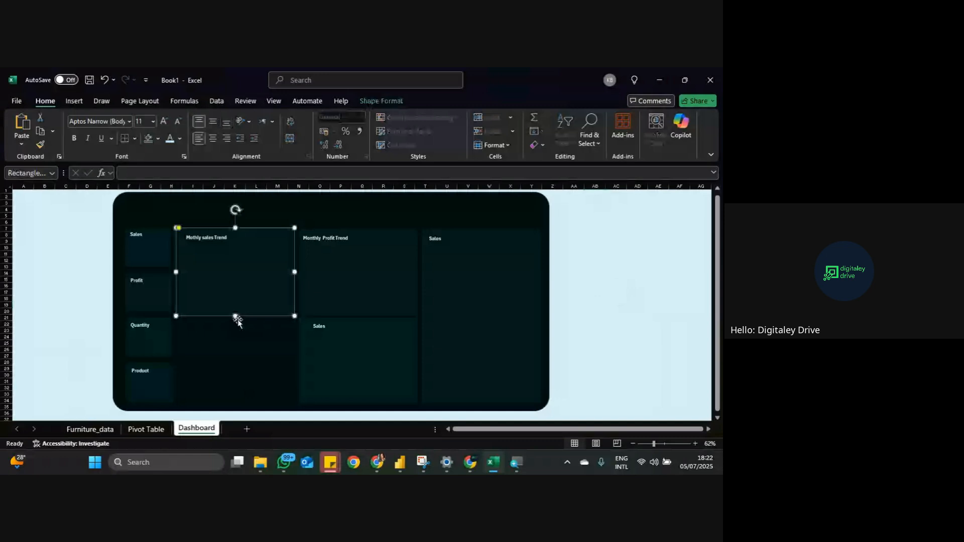
pyautogui.moveTo(235, 317); pyautogui.dragTo(237, 311)
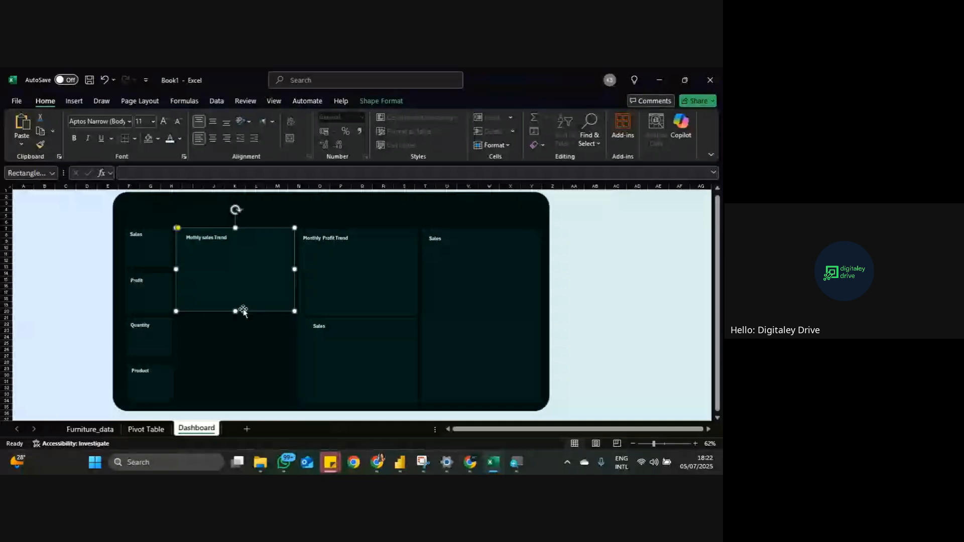
pyautogui.moveTo(235, 311); pyautogui.dragTo(236, 378)
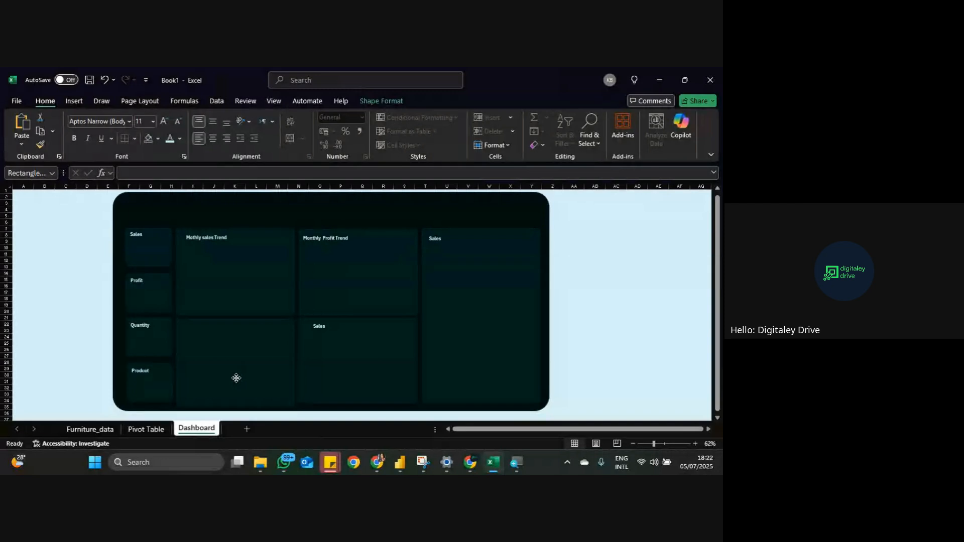
pyautogui.moveTo(236, 378); pyautogui.dragTo(236, 377)
# Step: Fine-tune the heights of the "Mothly sales Trend" panel and its copy below to line up with the middle panels
pyautogui.click(245, 279)
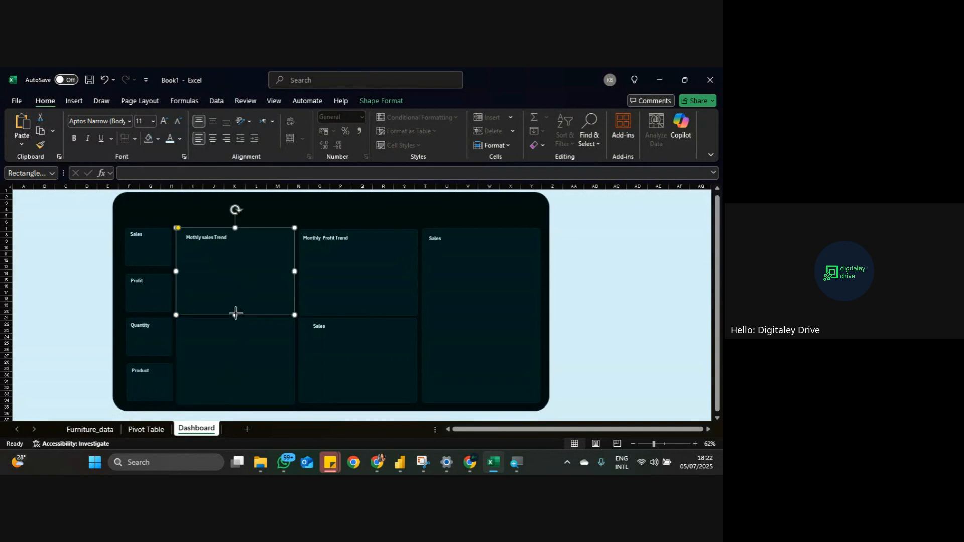
pyautogui.moveTo(236, 314); pyautogui.dragTo(237, 311)
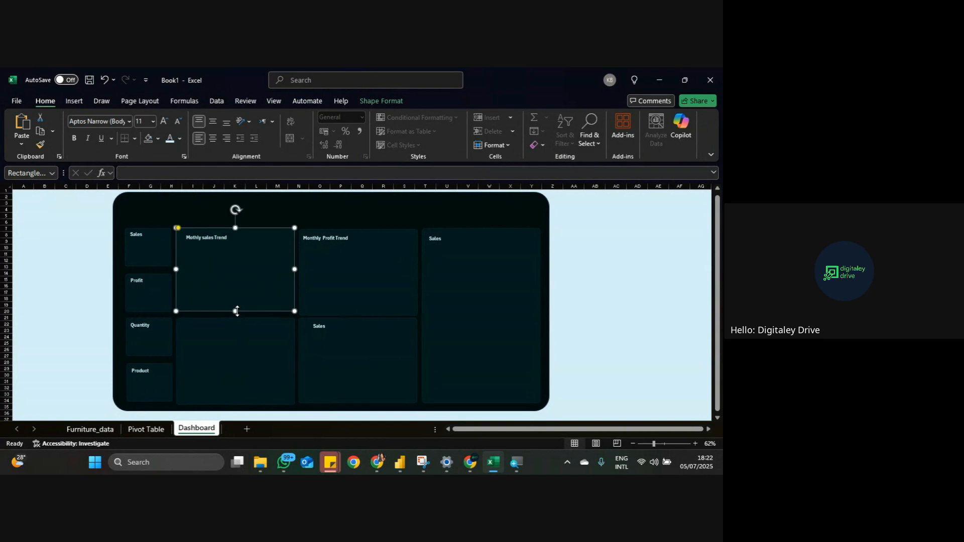
pyautogui.click(237, 313)
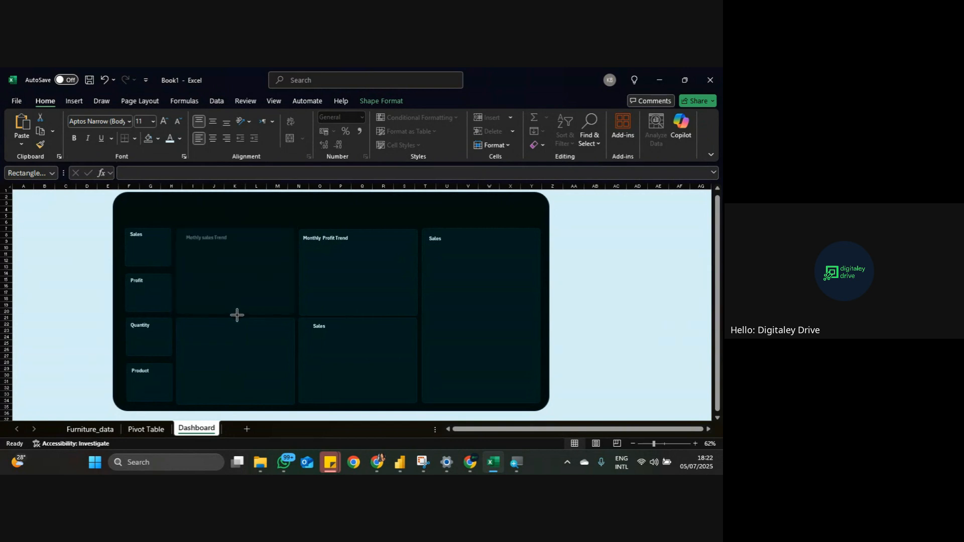
pyautogui.click(237, 315)
pyautogui.click(347, 352)
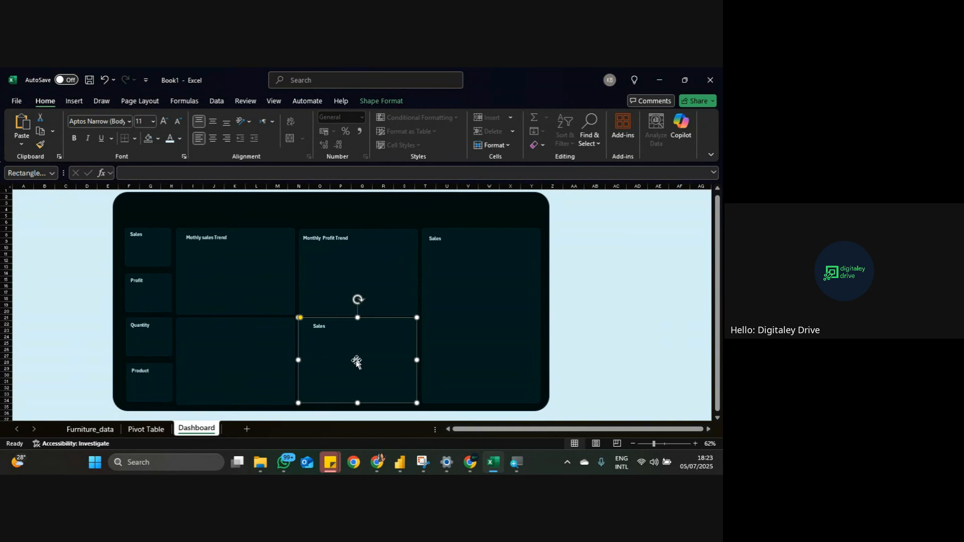
pyautogui.click(252, 370)
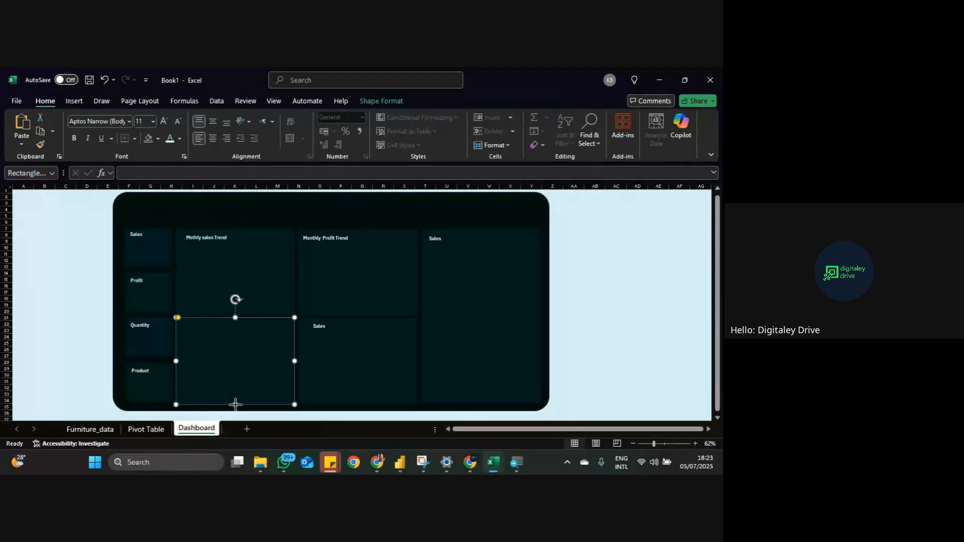
pyautogui.moveTo(235, 404); pyautogui.dragTo(236, 402)
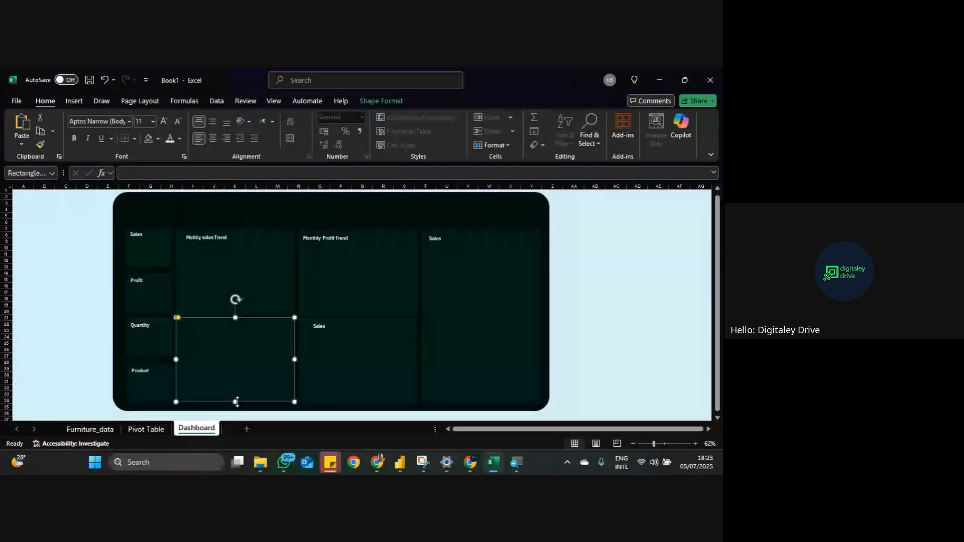
# Step: Delete the upper and lower middle panel rectangles and move the tall panel at the far end into their column
pyautogui.click(383, 343)
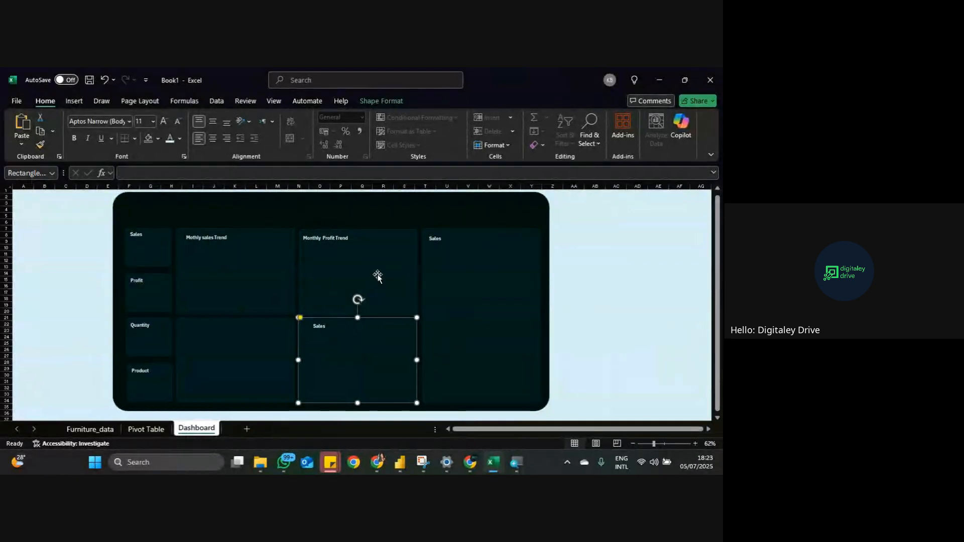
pyautogui.click(336, 236)
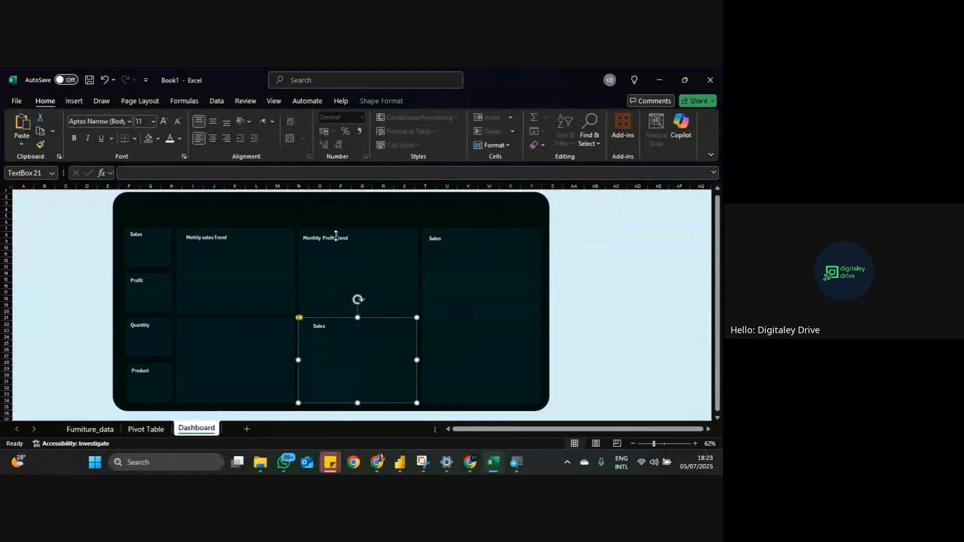
pyautogui.click(368, 338)
pyautogui.click(390, 271)
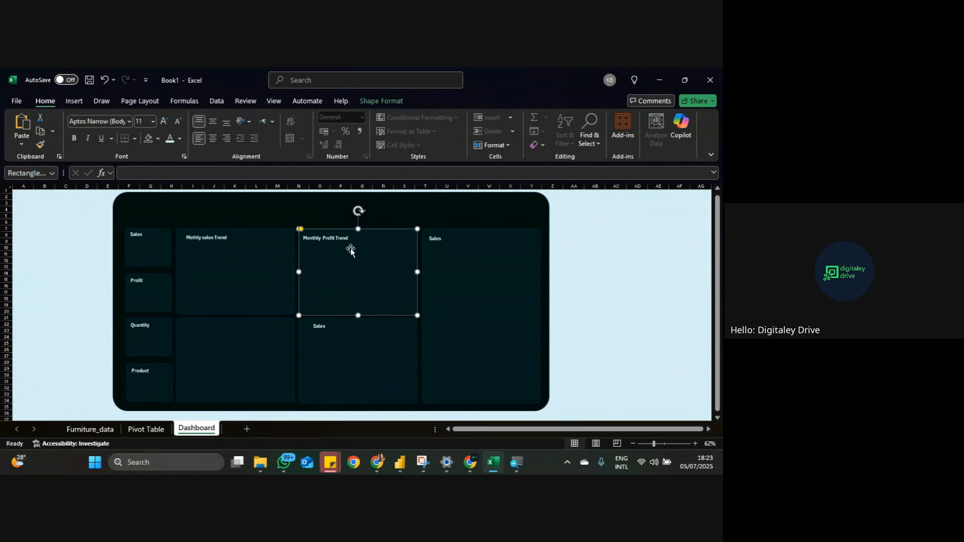
pyautogui.click(452, 265)
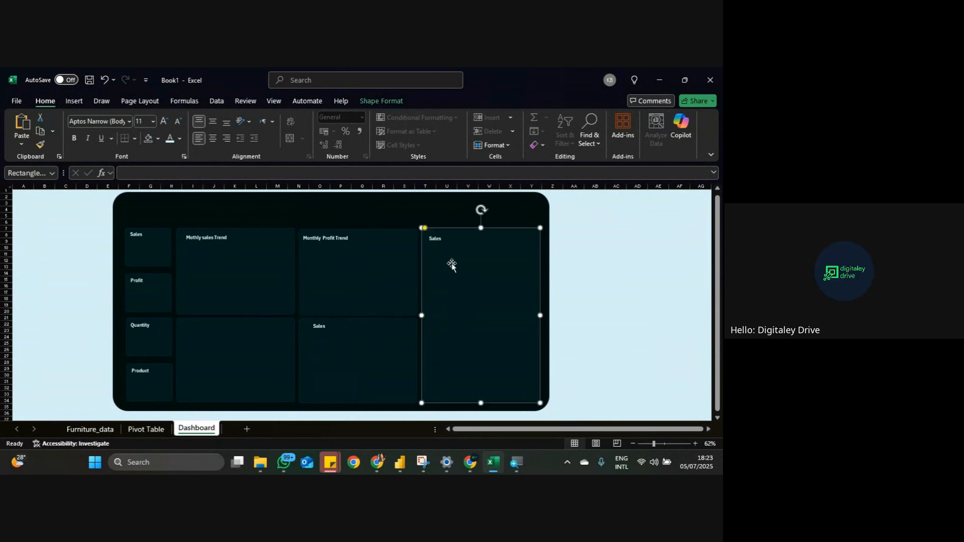
pyautogui.click(389, 272)
pyautogui.press('Escape')
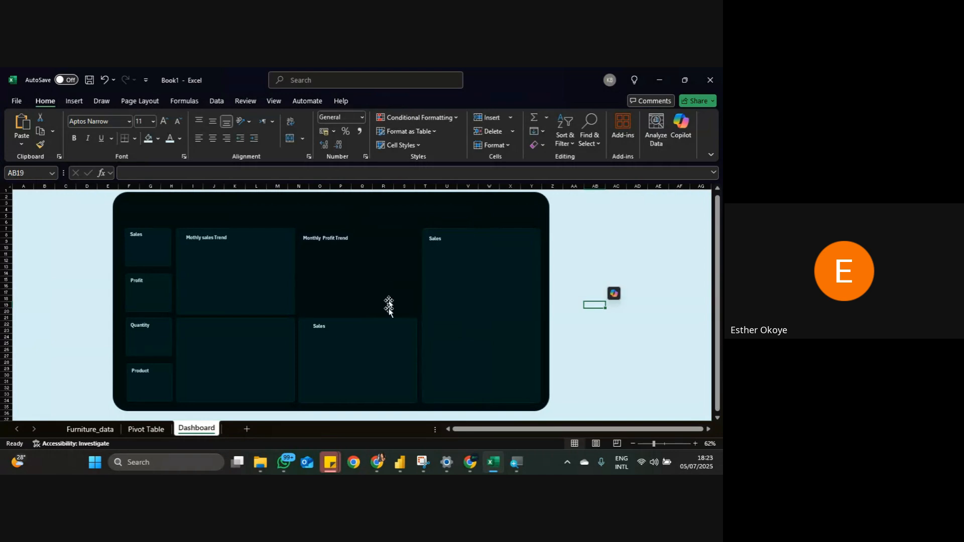
pyautogui.click(390, 348)
pyautogui.press('Escape')
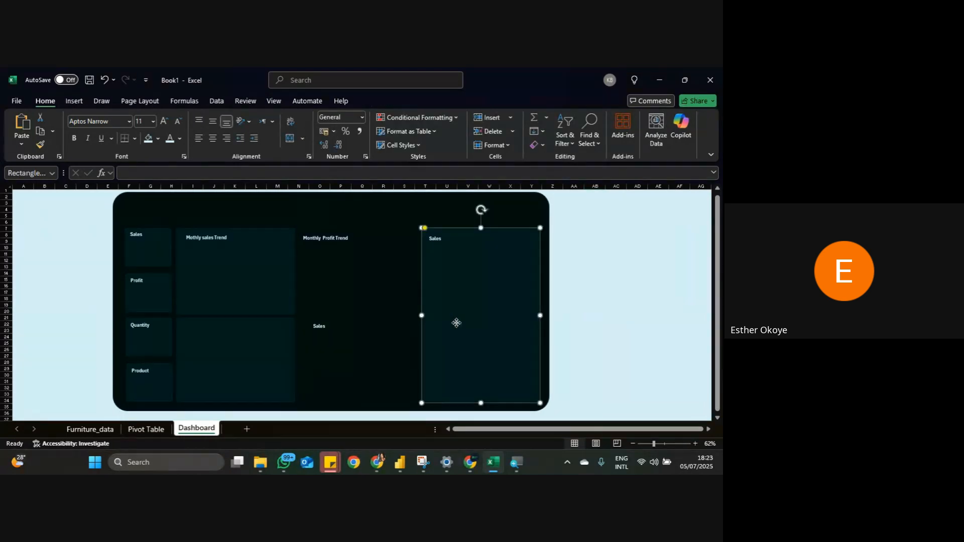
pyautogui.moveTo(456, 323); pyautogui.dragTo(334, 320)
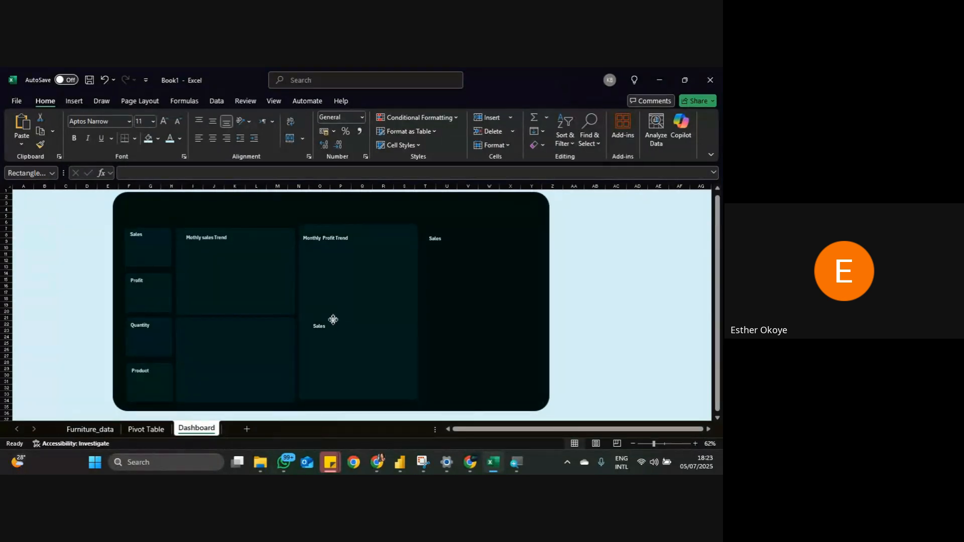
# Step: Switch to the Google Meet call, mute the speaking participant and return to the Excel workbook
pyautogui.hotkey('alt', 'Tab')
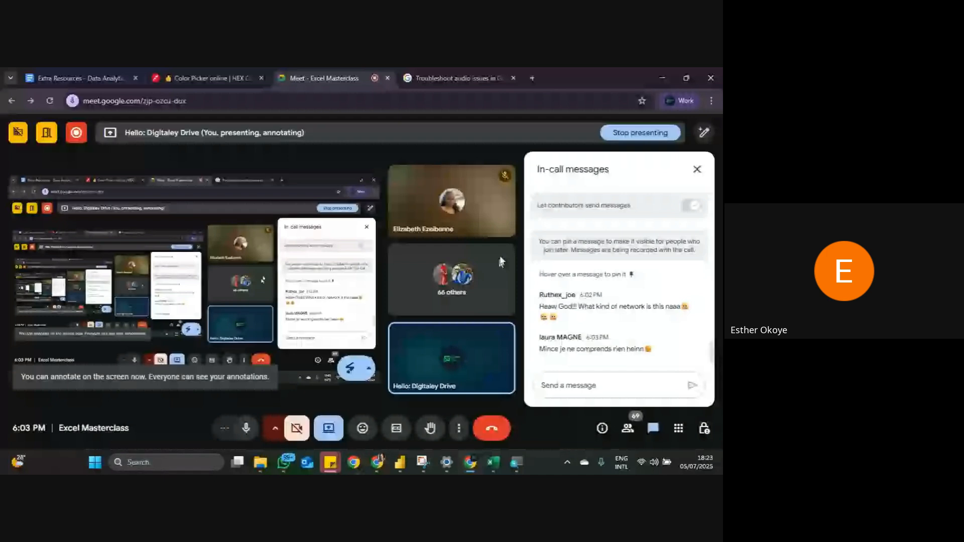
pyautogui.click(456, 201)
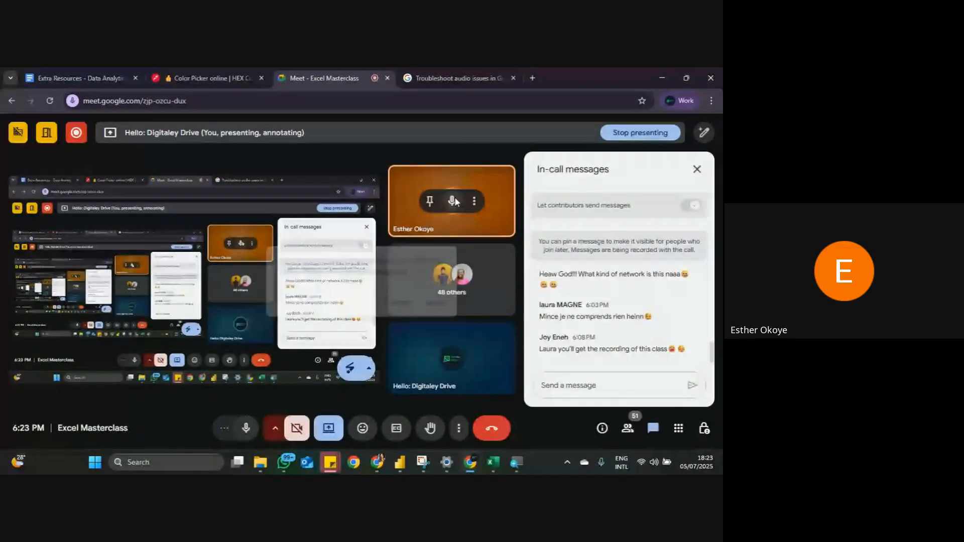
pyautogui.click(430, 306)
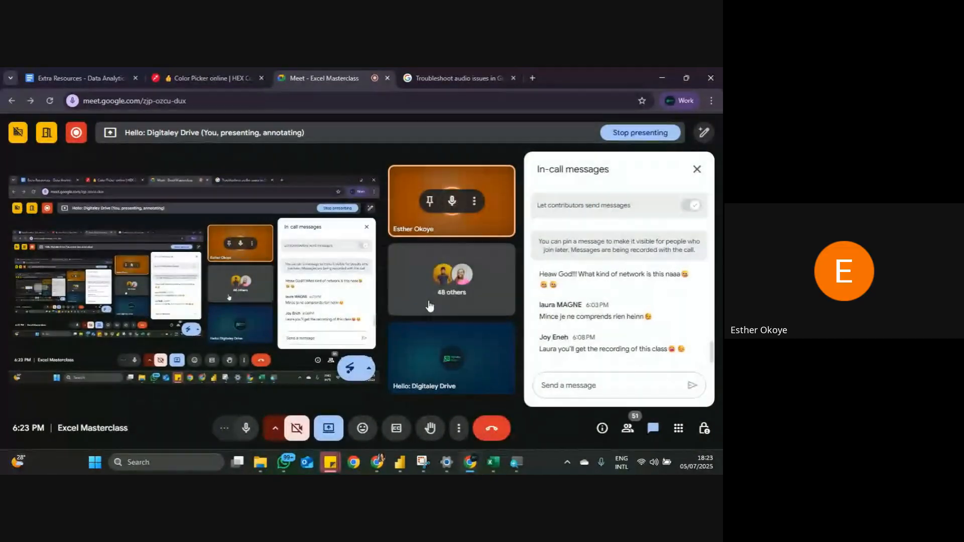
pyautogui.click(493, 459)
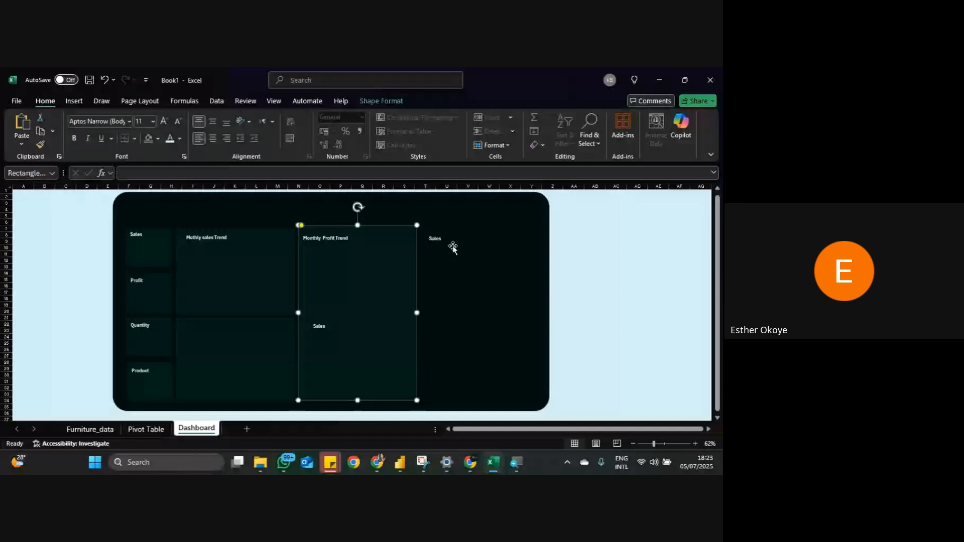
# Step: Nudge the tall middle panel down to align its upper edge with the "Mothly sales Trend" panel
pyautogui.click(473, 285)
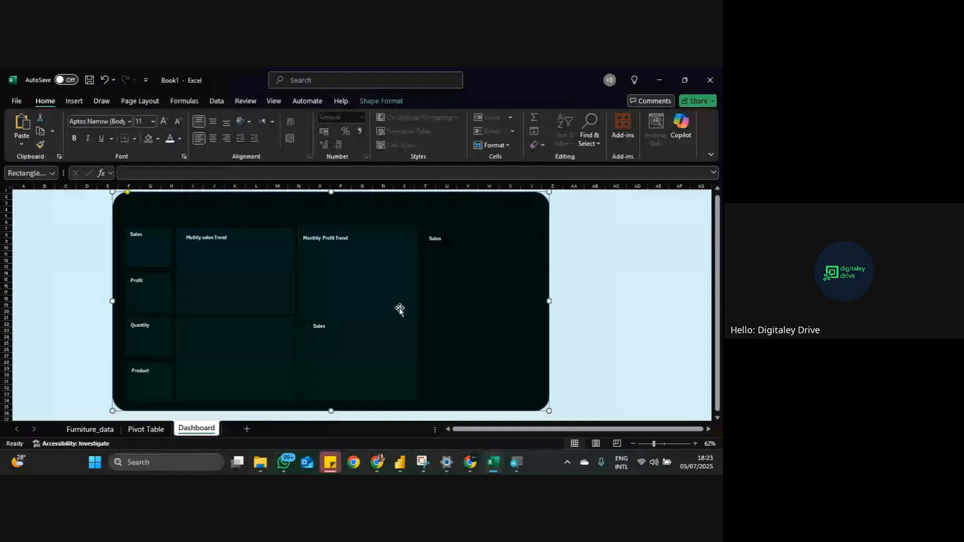
pyautogui.moveTo(398, 308); pyautogui.dragTo(397, 311)
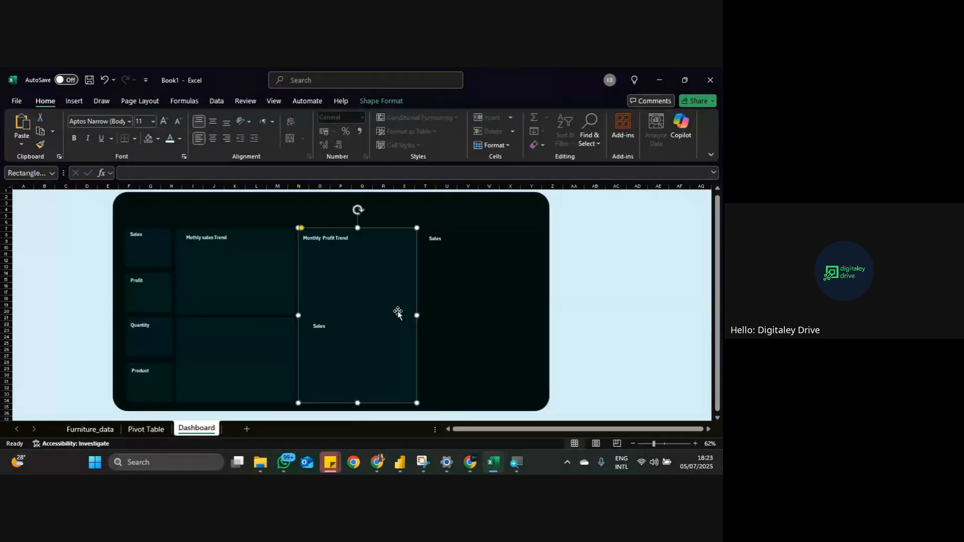
pyautogui.click(471, 311)
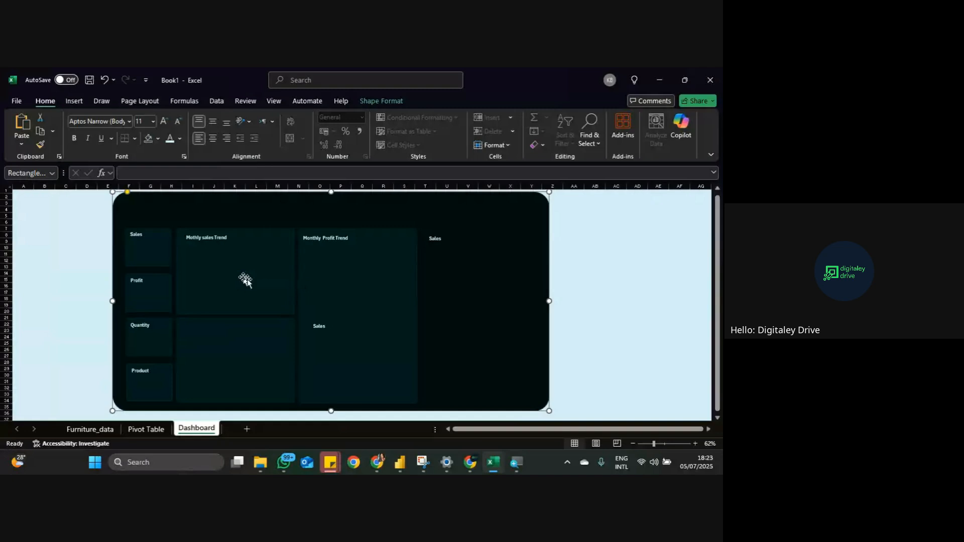
# Step: Duplicate the "Mothly sales Trend" panel rectangle and place the copy in the empty far column just below the "Sales" label
pyautogui.click(334, 299)
pyautogui.click(261, 285)
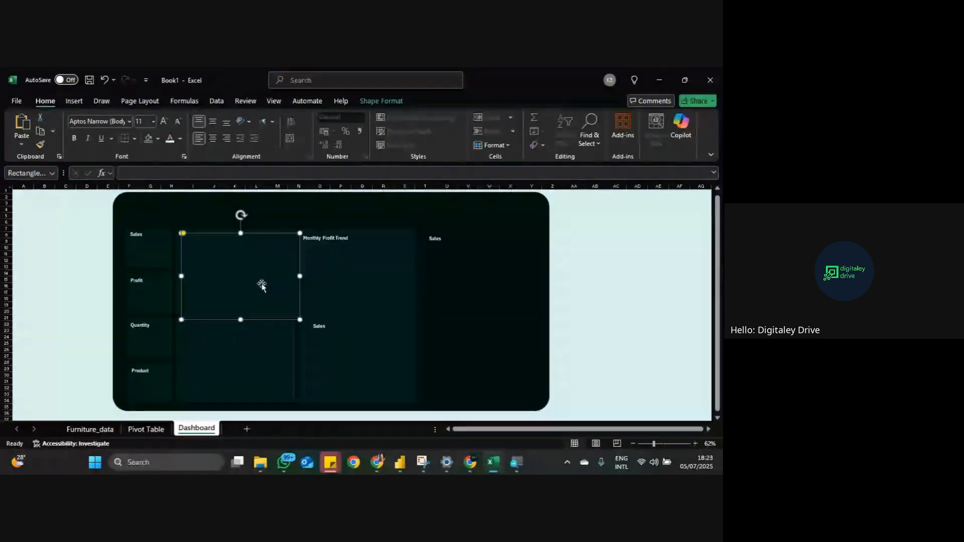
pyautogui.moveTo(261, 285); pyautogui.dragTo(514, 292)
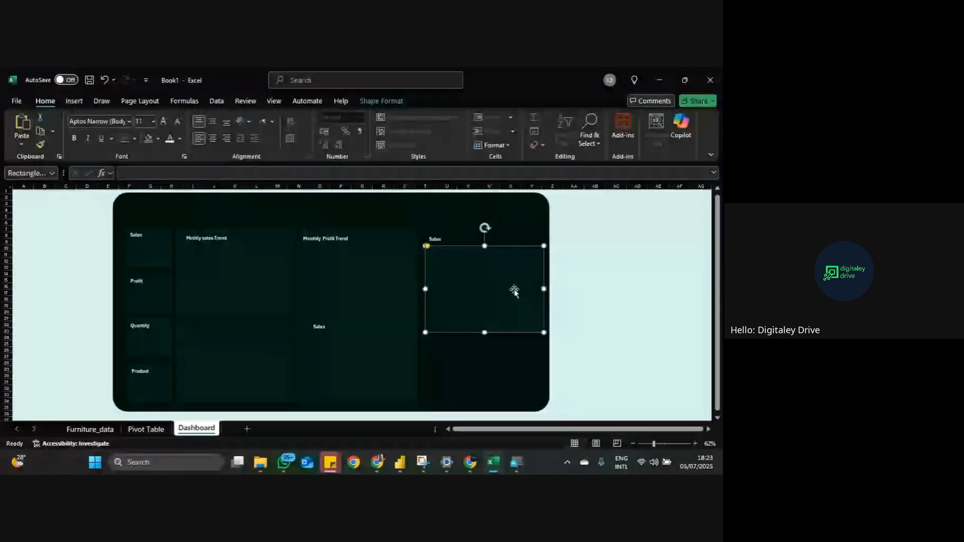
# Step: Try to layer the far-column "Sales" label over the copied panel by bringing the label forward and sending the panel backward
pyautogui.click(436, 239)
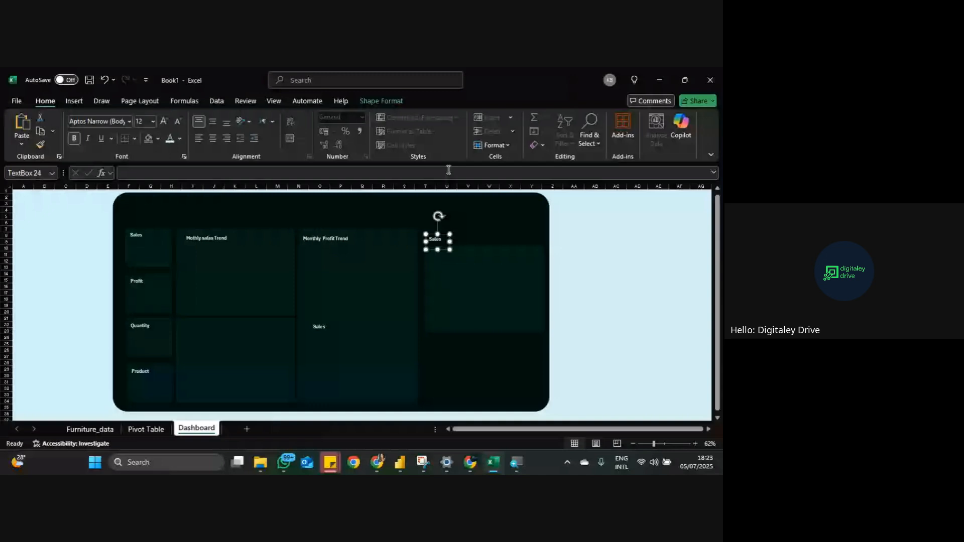
pyautogui.click(381, 101)
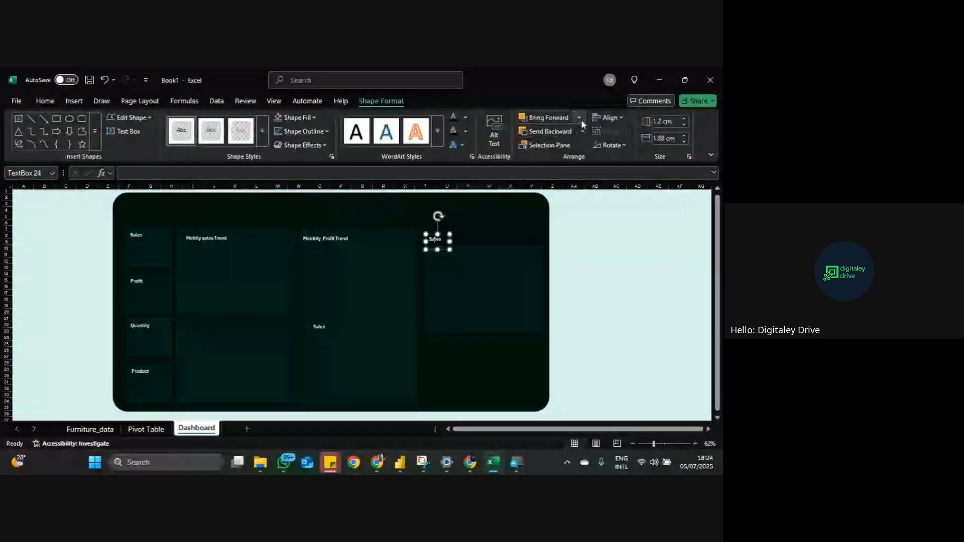
pyautogui.click(579, 118)
pyautogui.click(574, 135)
pyautogui.click(495, 283)
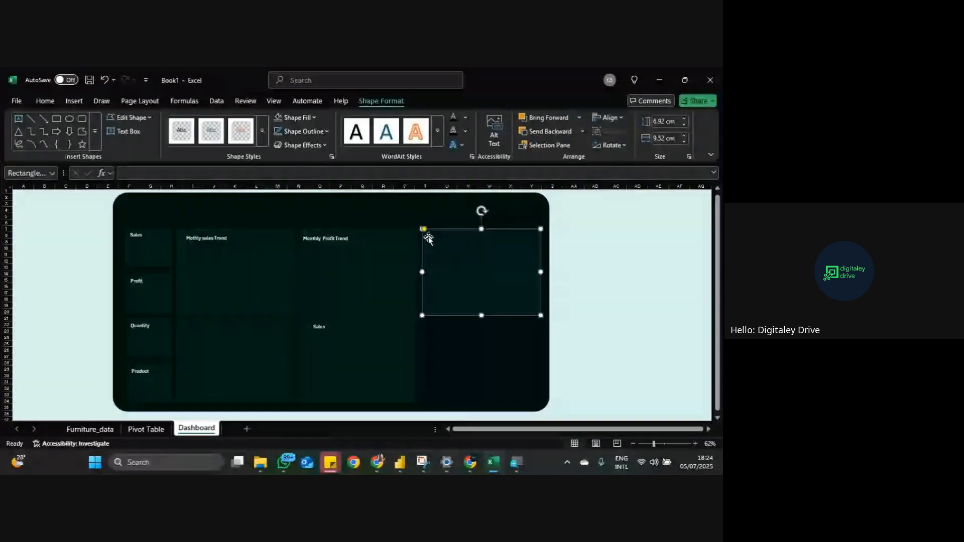
pyautogui.click(583, 131)
pyautogui.click(575, 148)
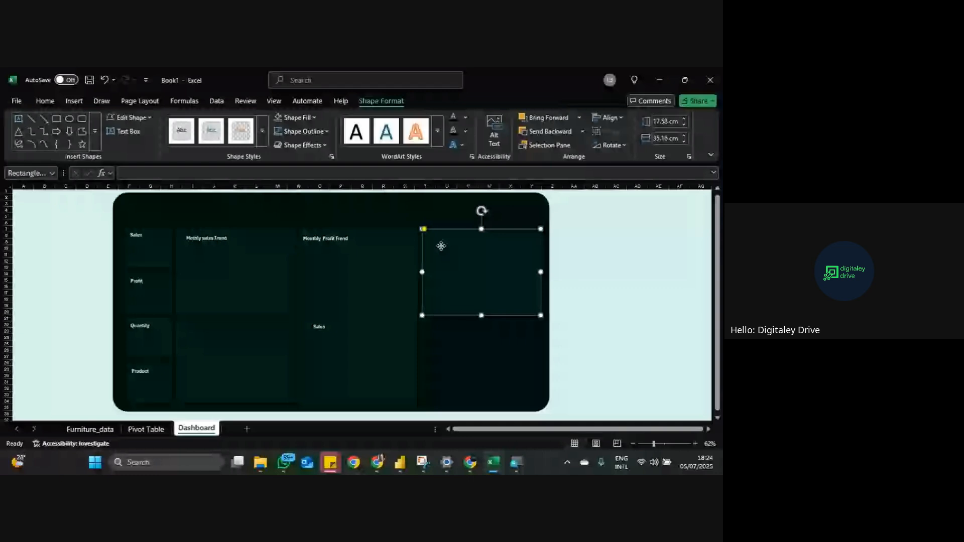
# Step: Move the copied panel clear of the far-column "Sales" label and delete that label
pyautogui.moveTo(442, 261); pyautogui.dragTo(450, 287)
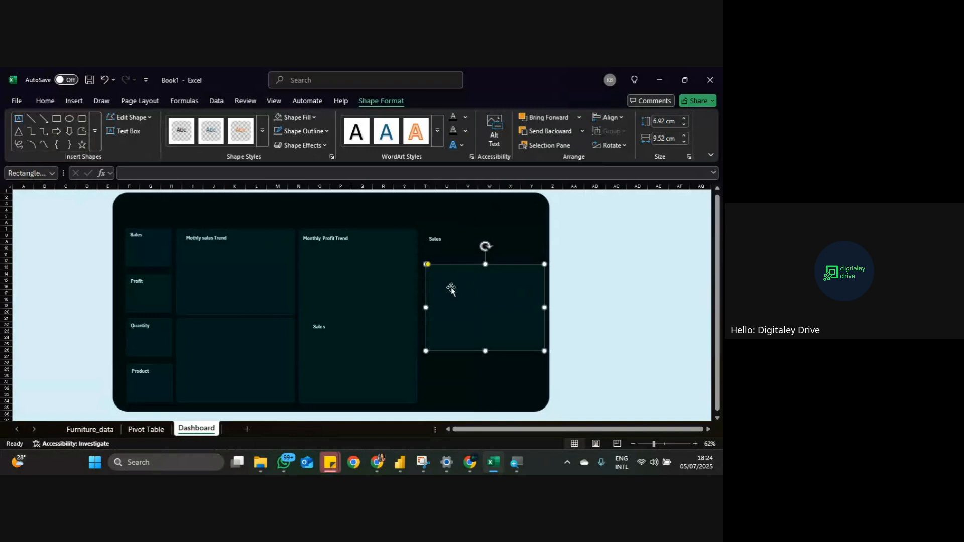
pyautogui.click(435, 240)
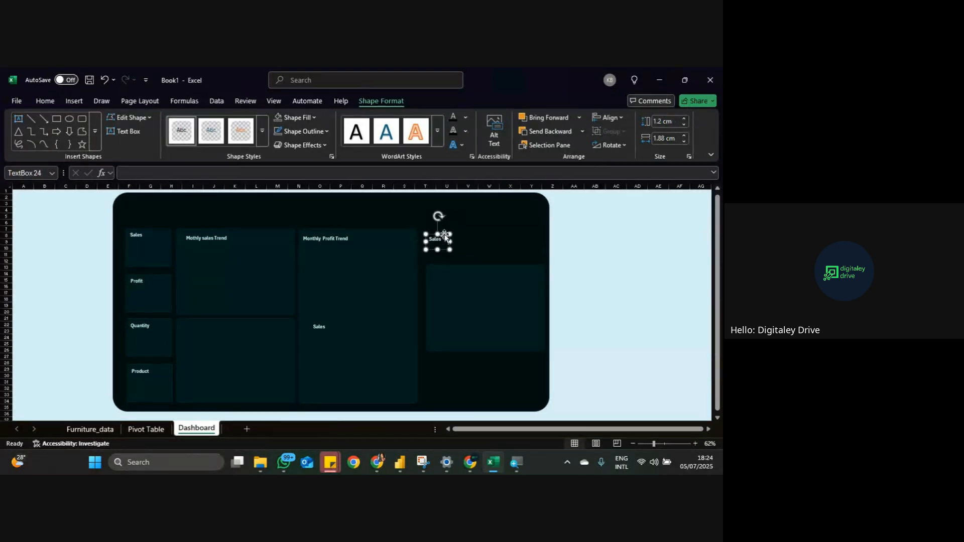
pyautogui.click(441, 230)
pyautogui.click(446, 235)
pyautogui.press('Delete')
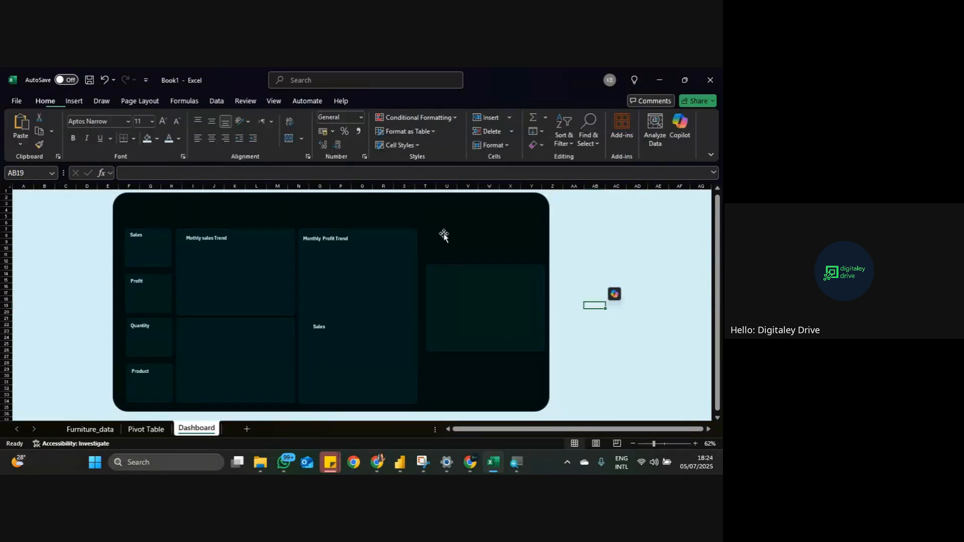
# Step: Move the far-column panel up level with the other upper panels and place a copy of the lower chart panel beneath it
pyautogui.moveTo(476, 302); pyautogui.dragTo(472, 266)
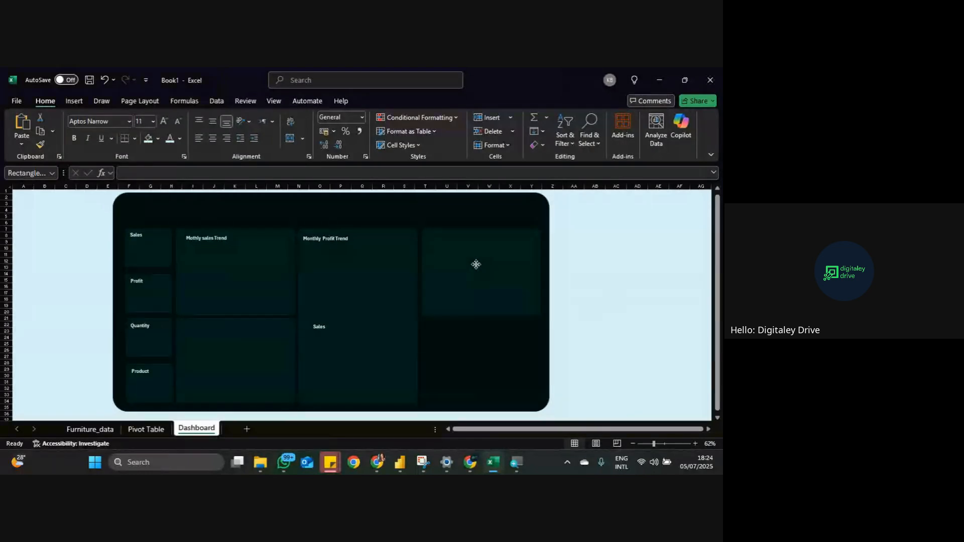
pyautogui.click(476, 265)
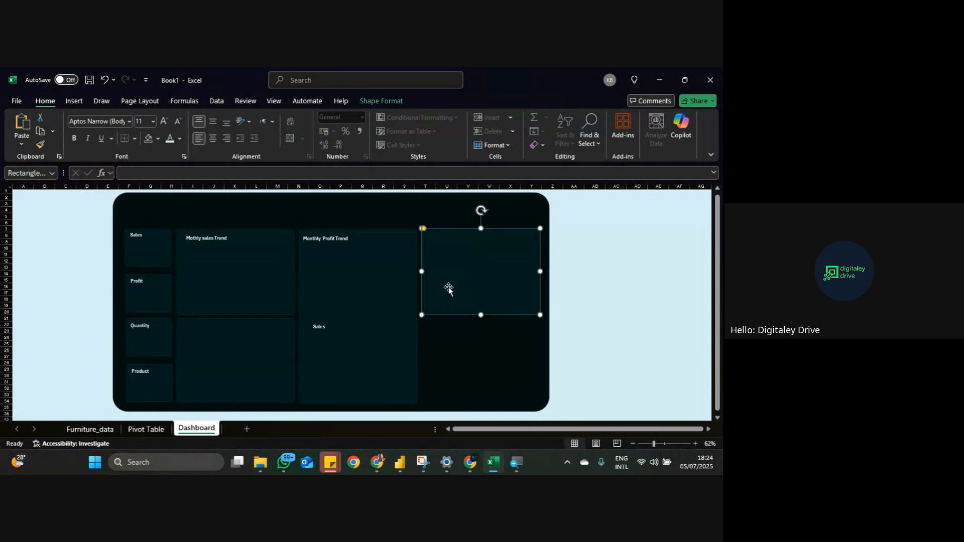
pyautogui.click(257, 350)
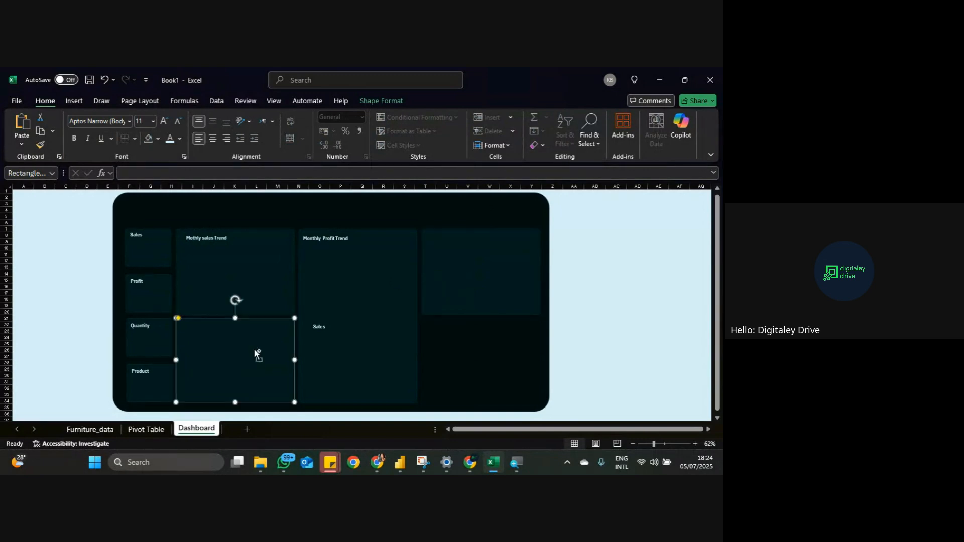
pyautogui.moveTo(256, 346); pyautogui.dragTo(496, 345)
# Step: Nudge the upper and lower far-column panels to line up with each other and with the neighbouring panels
pyautogui.click(458, 264)
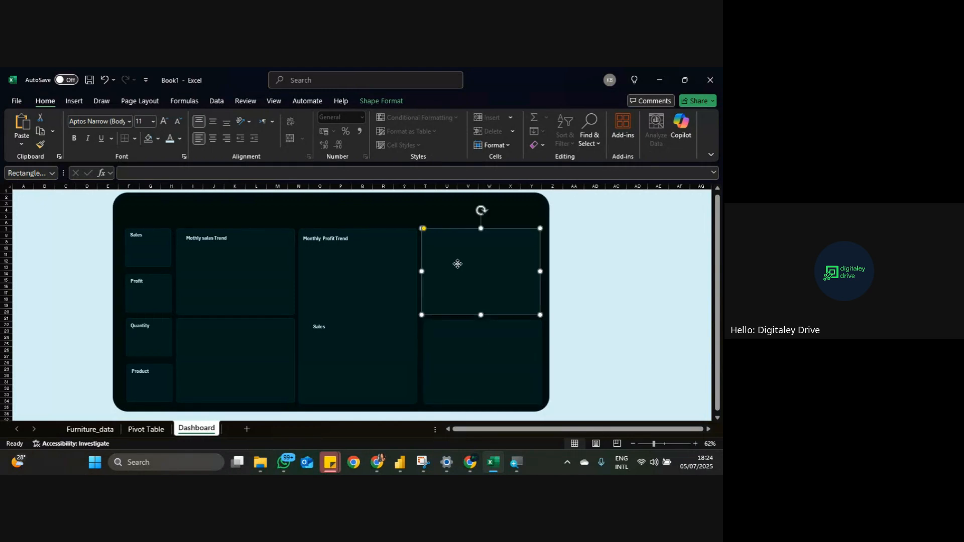
pyautogui.moveTo(458, 264); pyautogui.dragTo(455, 265)
pyautogui.click(471, 366)
pyautogui.moveTo(471, 367); pyautogui.dragTo(469, 363)
pyautogui.click(262, 271)
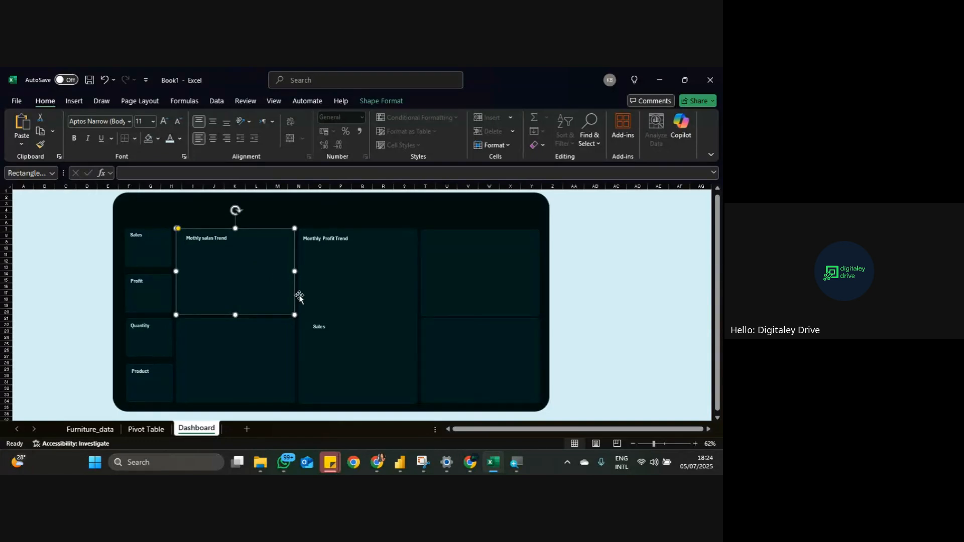
# Step: Duplicate the "Sales" label three times and place the copies on both far-column panels and the panel below "Mothly sales Trend"
pyautogui.click(318, 327)
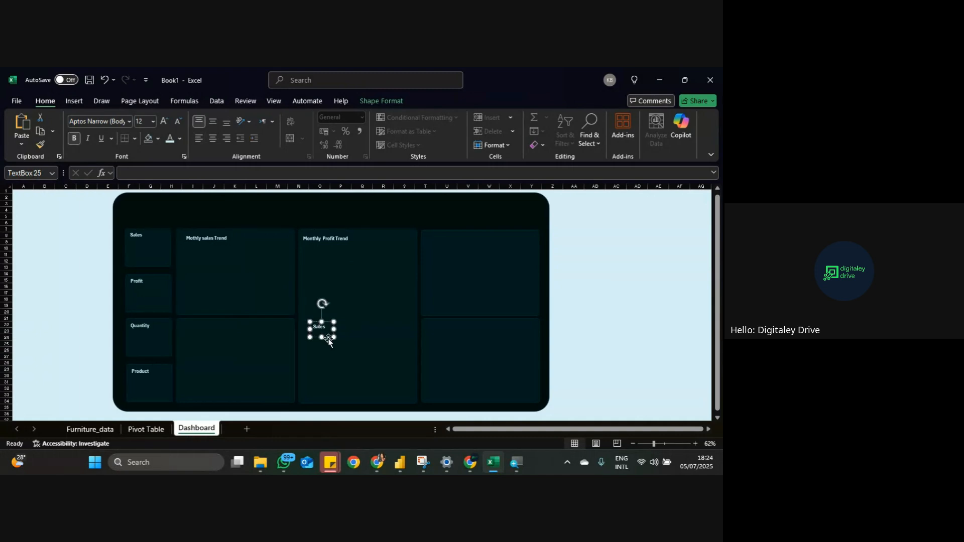
pyautogui.hotkey('ctrl', 'd')
pyautogui.hotkey('ctrl', 'd')
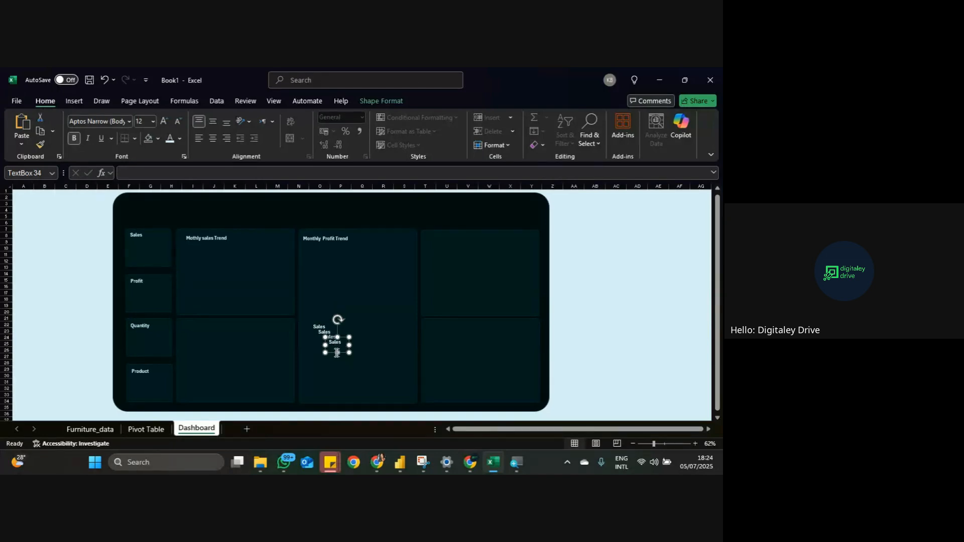
pyautogui.moveTo(337, 353); pyautogui.dragTo(459, 244)
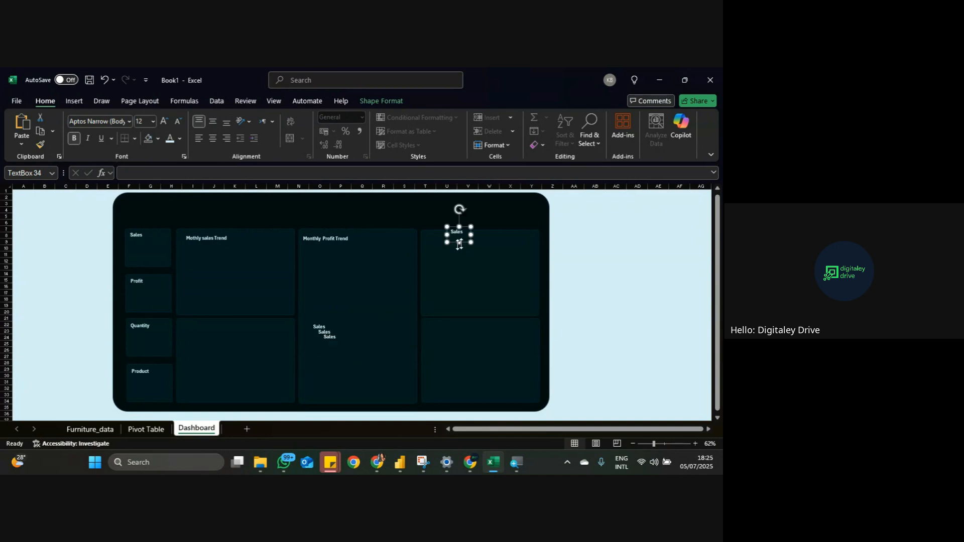
pyautogui.click(325, 337)
pyautogui.moveTo(340, 350); pyautogui.dragTo(455, 330)
pyautogui.click(326, 334)
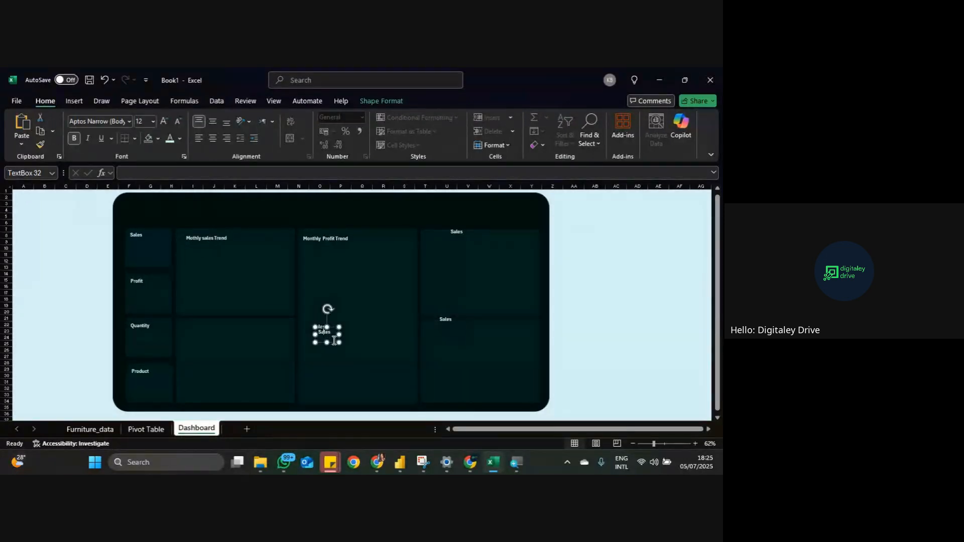
pyautogui.moveTo(332, 343); pyautogui.dragTo(201, 340)
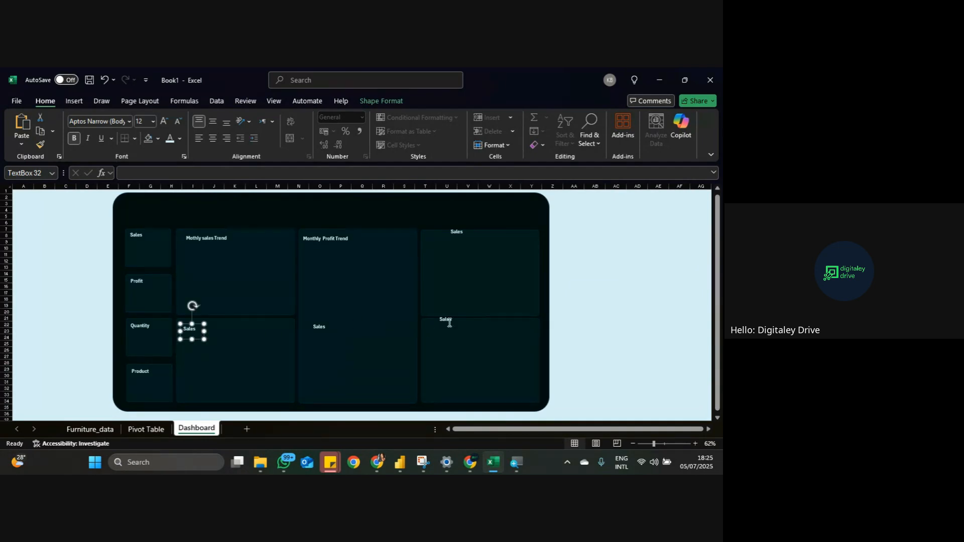
# Step: Reposition the two far-column "Sales" labels near the upper-left corners of their panels
pyautogui.click(450, 322)
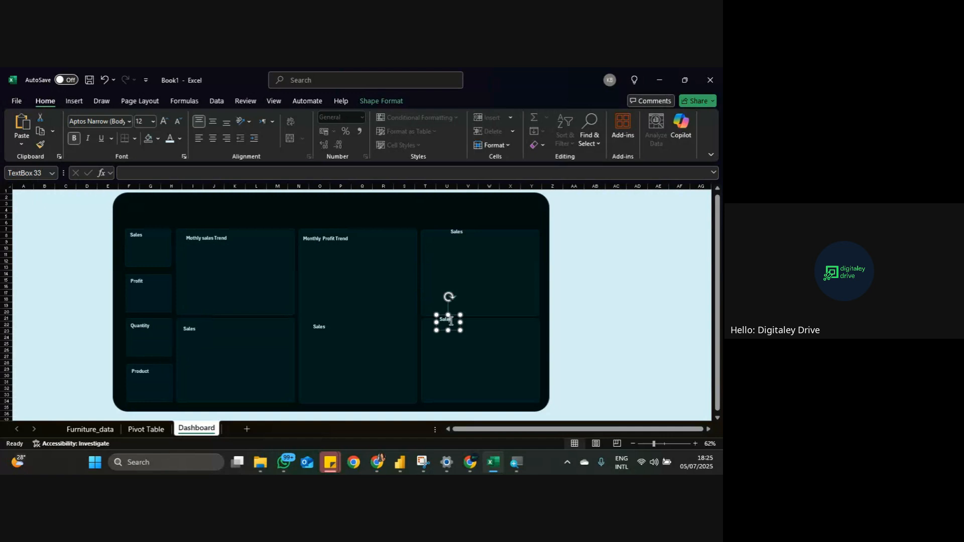
pyautogui.moveTo(451, 321); pyautogui.dragTo(445, 336)
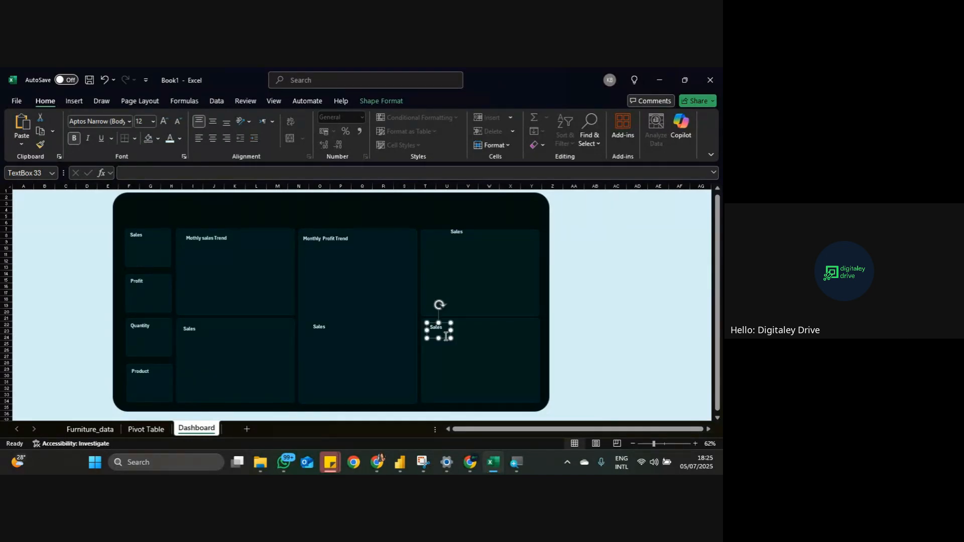
pyautogui.click(461, 232)
pyautogui.moveTo(469, 246); pyautogui.dragTo(444, 250)
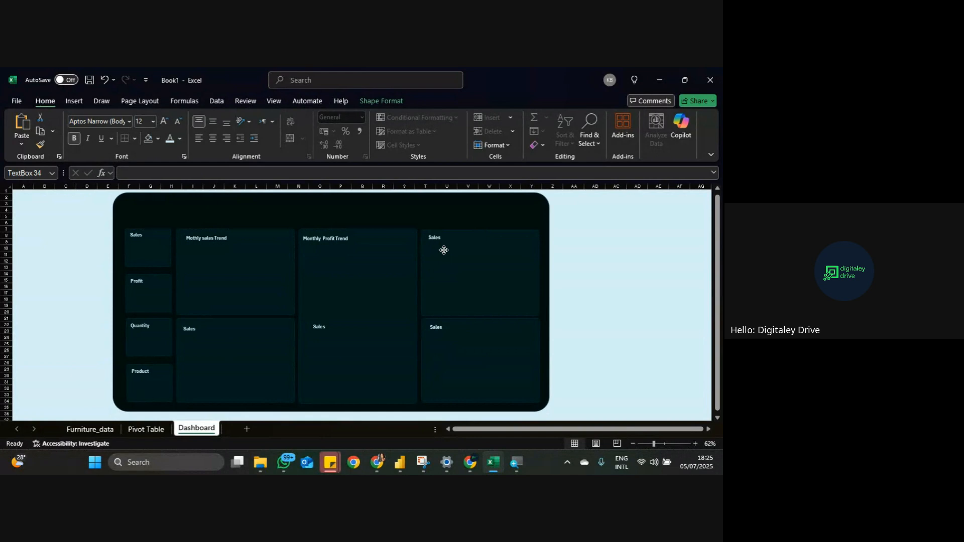
# Step: Retitle the "Sales" label on the panel below "Mothly sales Trend" as "Shipping Mode" and widen its text box to fit one line
pyautogui.click(323, 333)
pyautogui.click(195, 330)
pyautogui.doubleClick(194, 330)
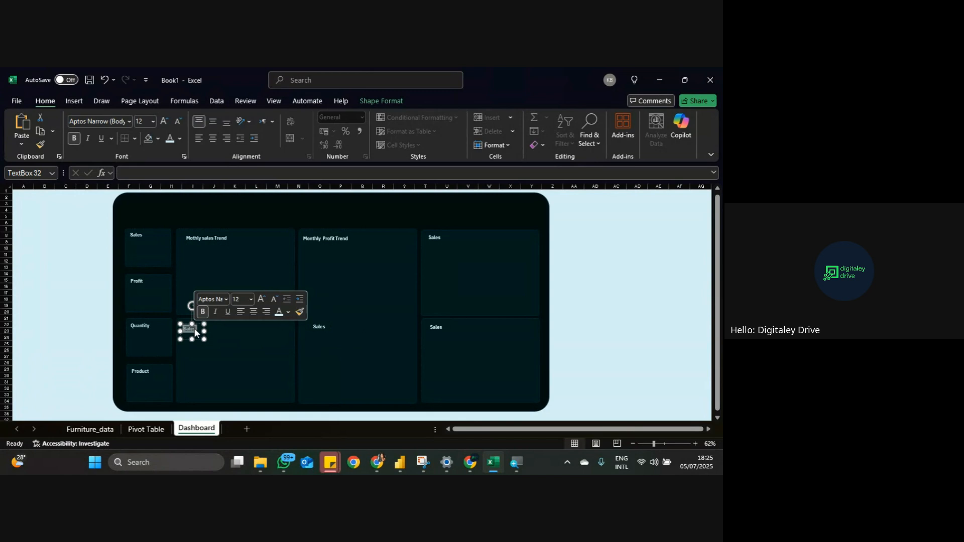
pyautogui.click(196, 329)
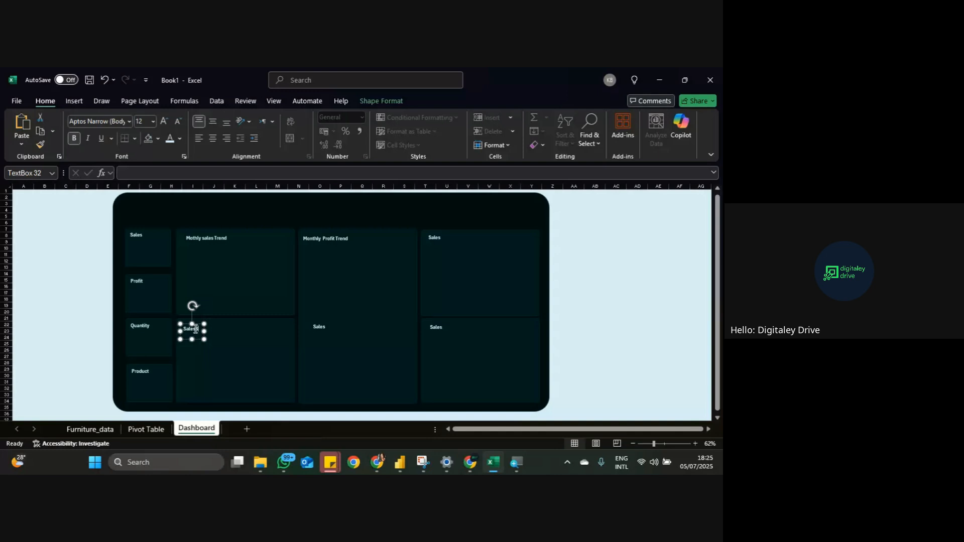
pyautogui.press('BackSpace')
pyautogui.press('BackSpace')
pyautogui.press('BackSpace')
pyautogui.write('hipp')
pyautogui.moveTo(204, 332); pyautogui.dragTo(222, 328)
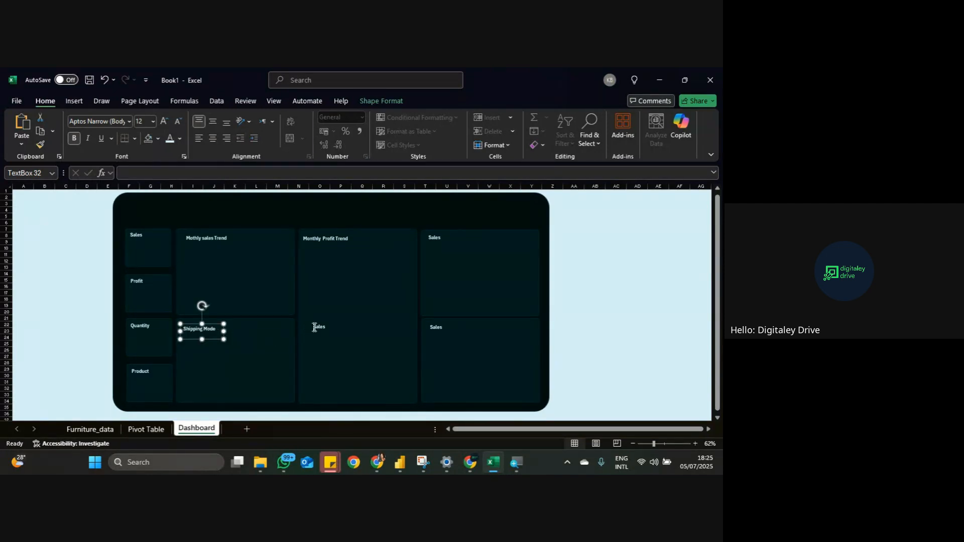
# Step: Check the Pivot Table sheet for chart topics and change the tall middle panel's "Sales" label to "Shipping mode"
pyautogui.click(316, 325)
pyautogui.click(141, 430)
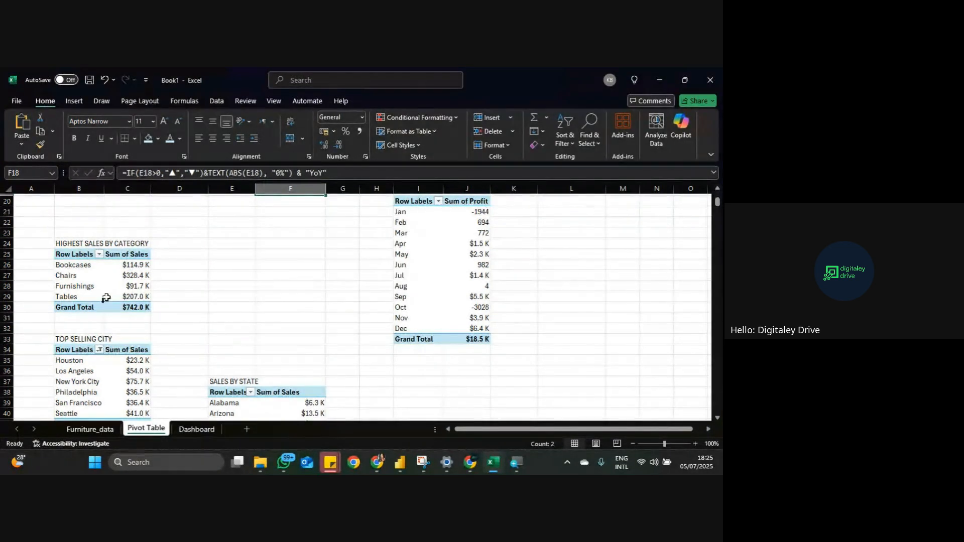
pyautogui.click(103, 429)
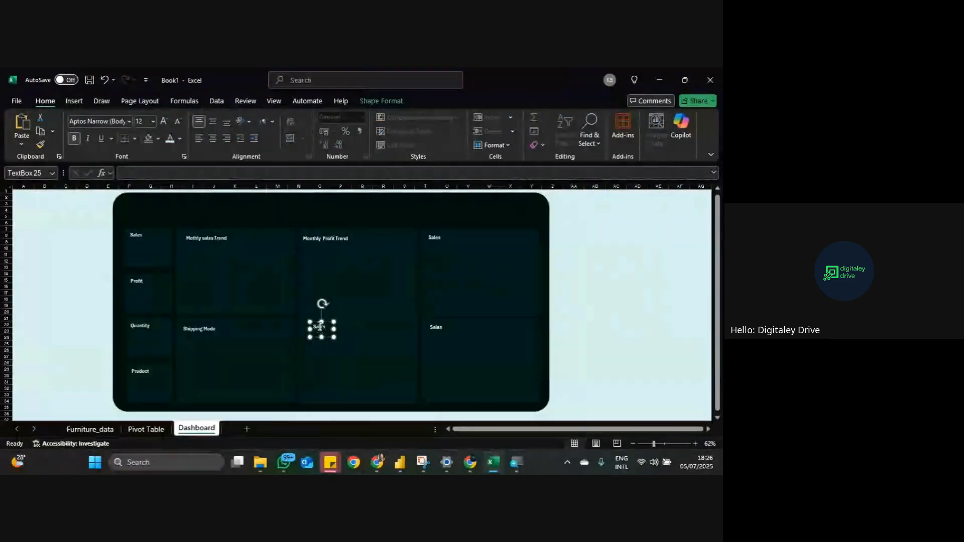
pyautogui.doubleClick(320, 328)
pyautogui.press('Delete')
pyautogui.write('Shipping mode')
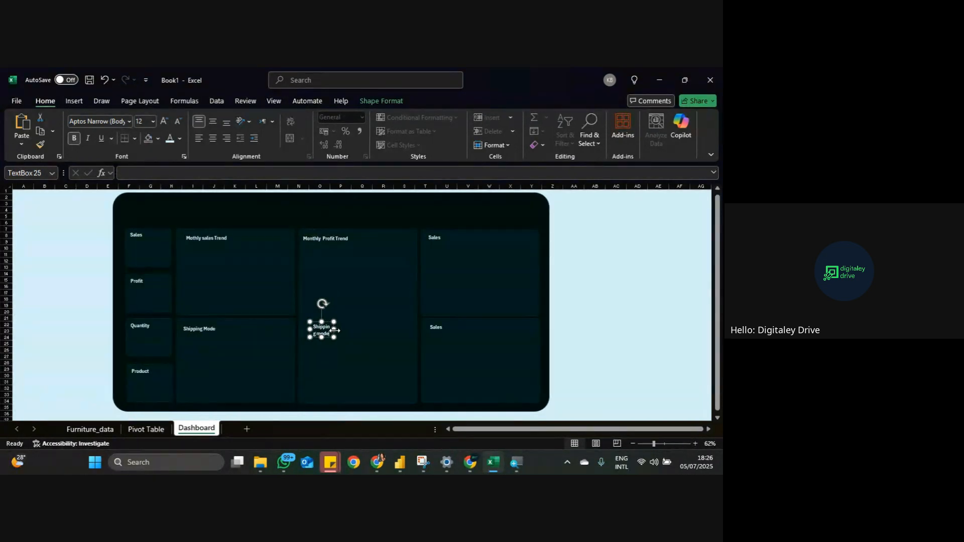
pyautogui.tripleClick(326, 332)
# Step: Retitle the lower far-column panel's label as "Highest Sales by Category" and widen its text box to fit one line
pyautogui.doubleClick(439, 328)
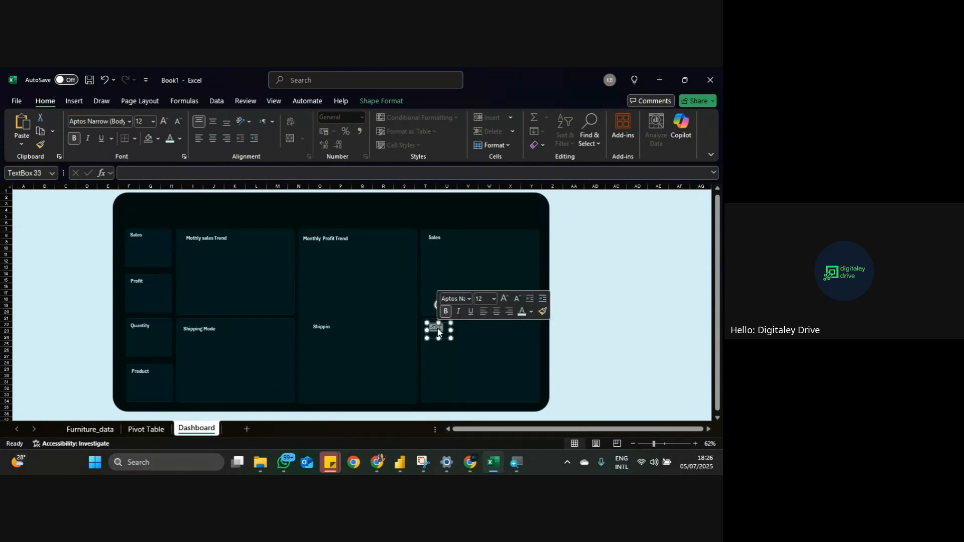
pyautogui.write('Highest')
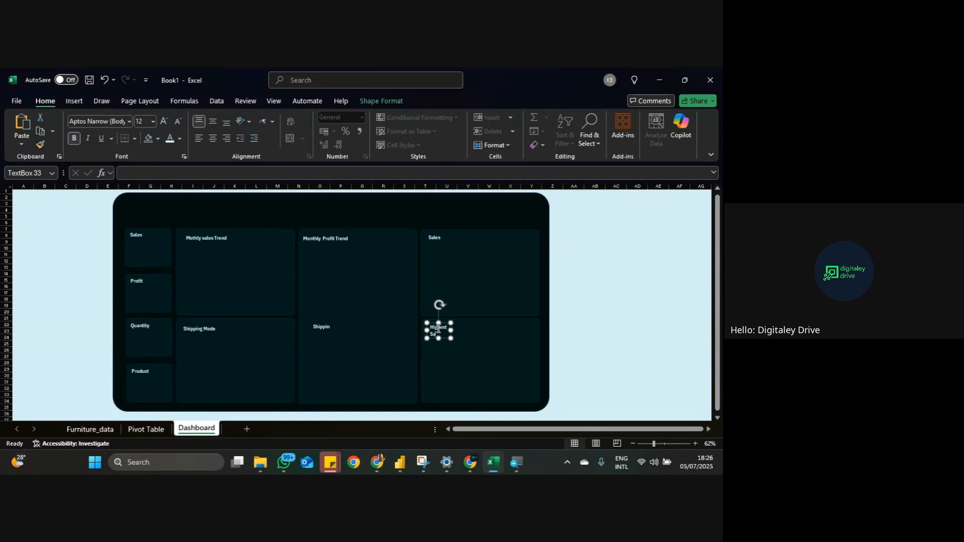
pyautogui.write(' Sales by Category')
pyautogui.moveTo(450, 331); pyautogui.dragTo(506, 331)
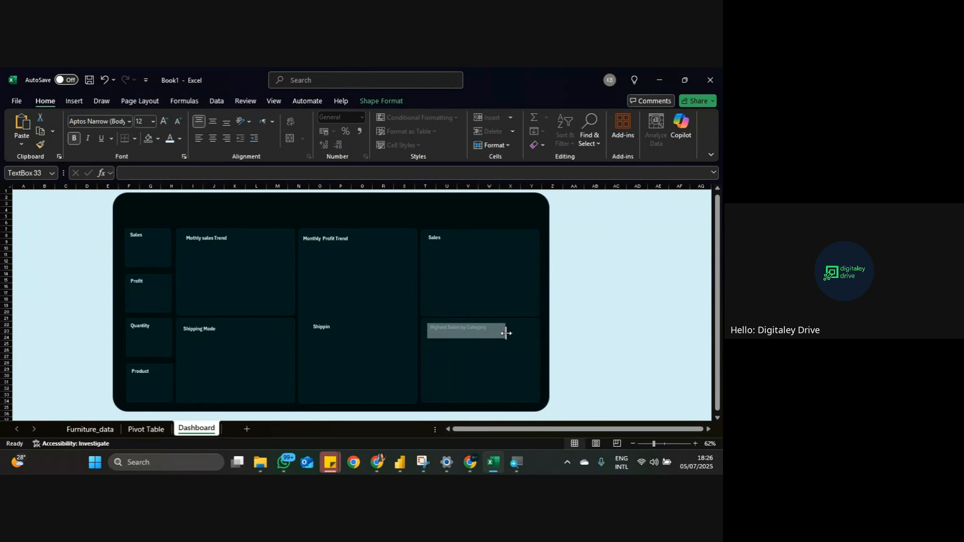
# Step: Examine the Pivot Table sheet's category, city, state and shipping mode tables for panel topics, and return to the Dashboard
pyautogui.click(319, 327)
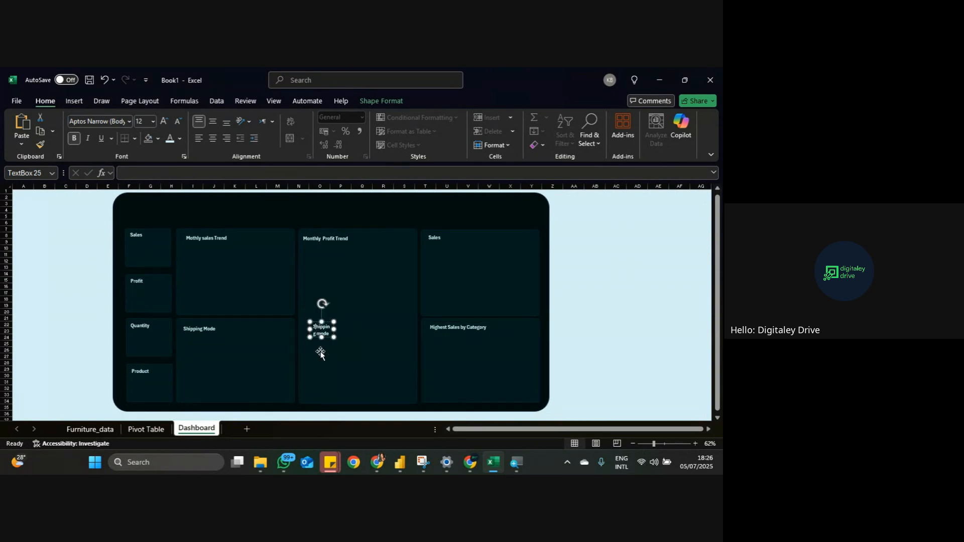
pyautogui.click(134, 431)
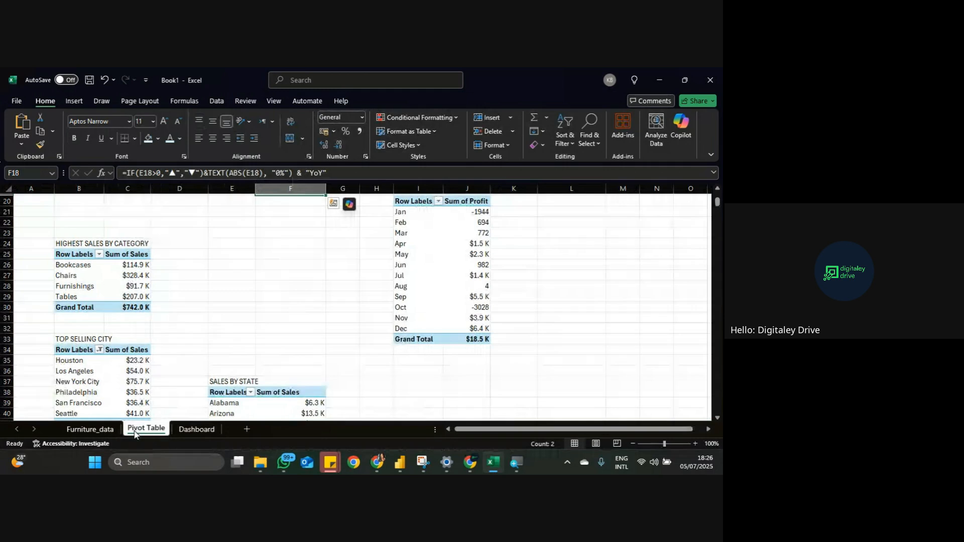
pyautogui.click(96, 277)
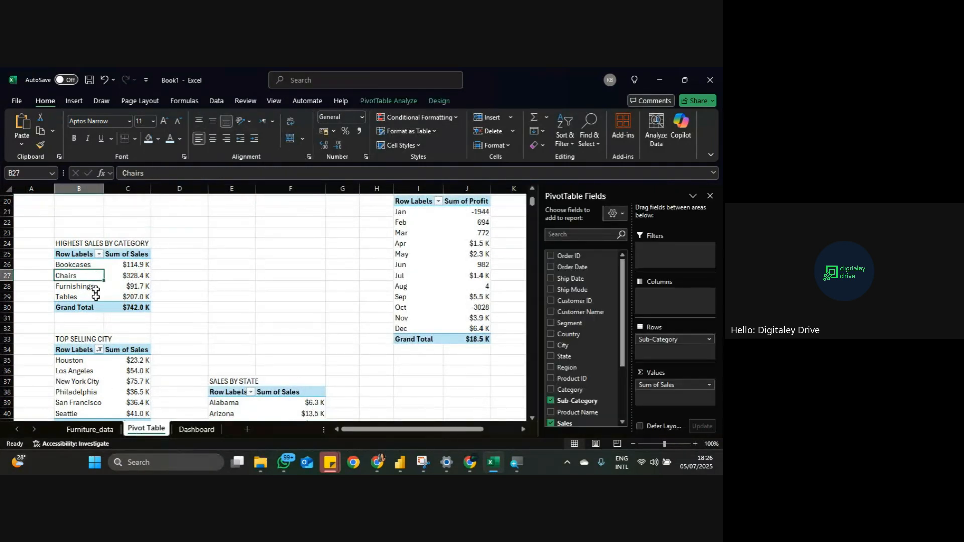
pyautogui.click(100, 374)
pyautogui.scroll(1, 254, 364)
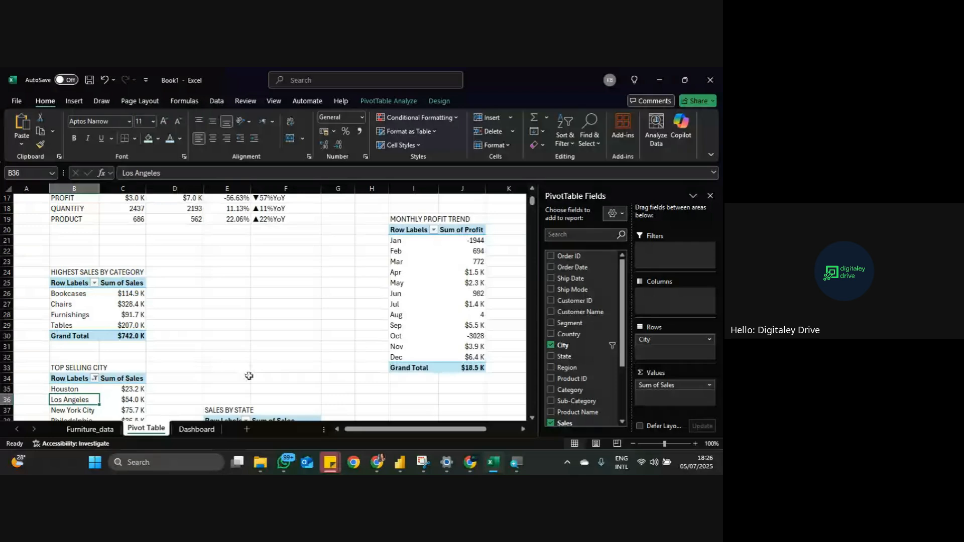
pyautogui.scroll(-3, 249, 376)
pyautogui.scroll(2, 246, 369)
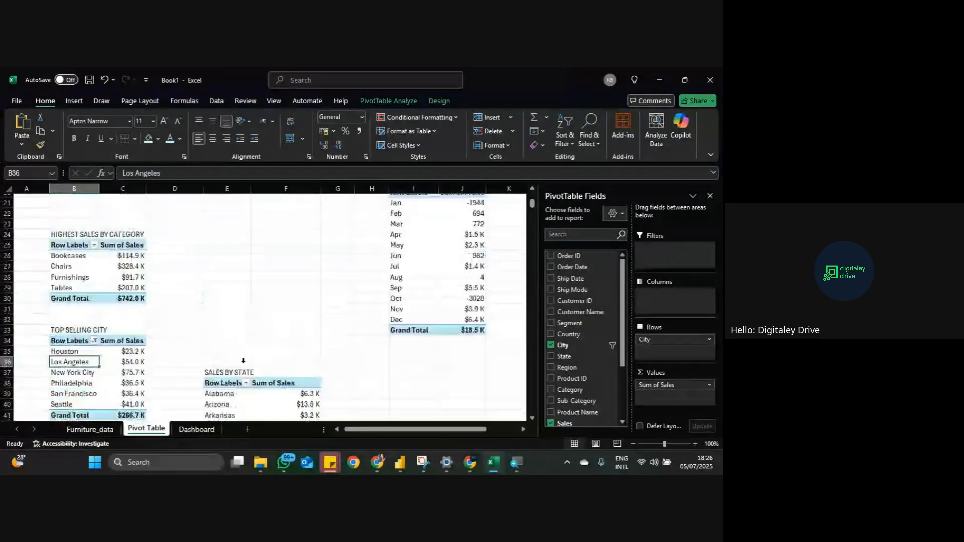
pyautogui.scroll(6, 243, 361)
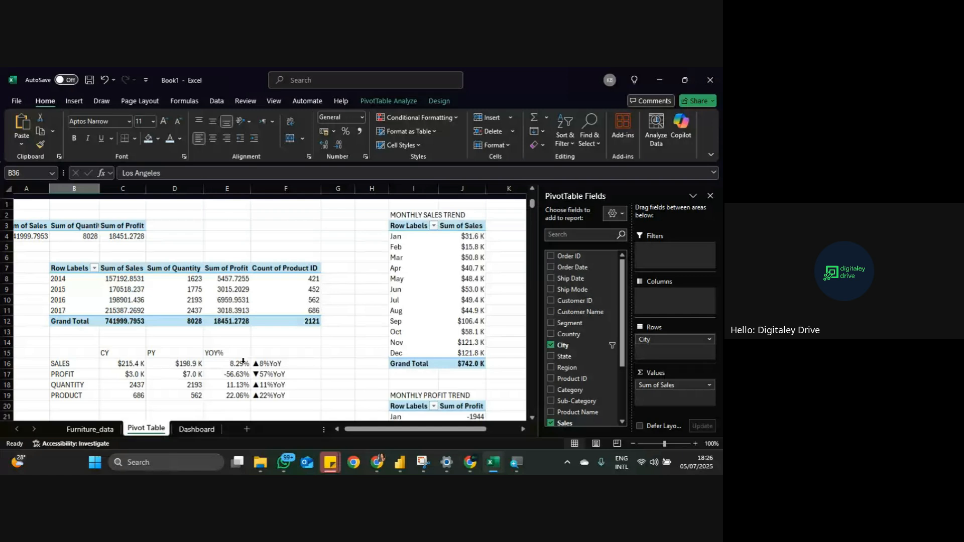
pyautogui.scroll(-10, 243, 361)
pyautogui.scroll(2, 243, 361)
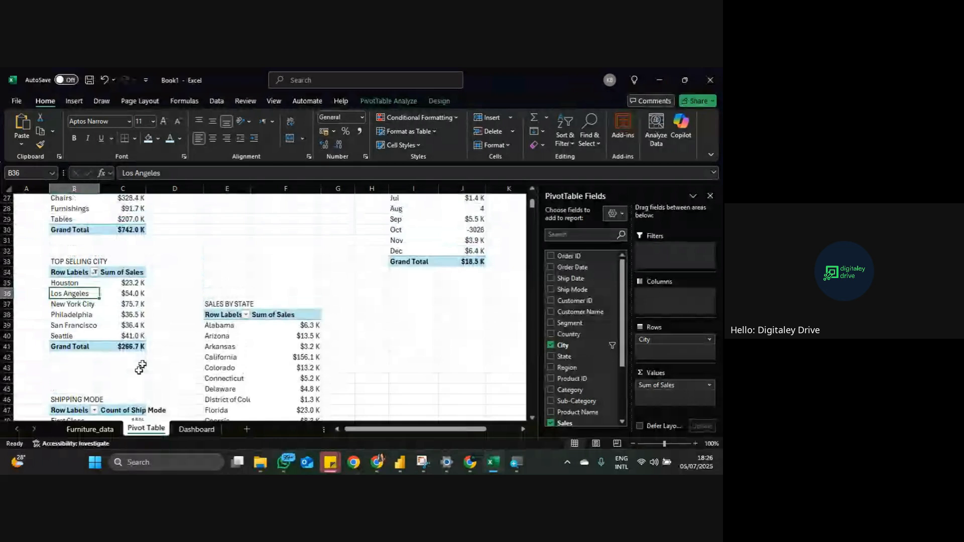
pyautogui.scroll(1, 115, 321)
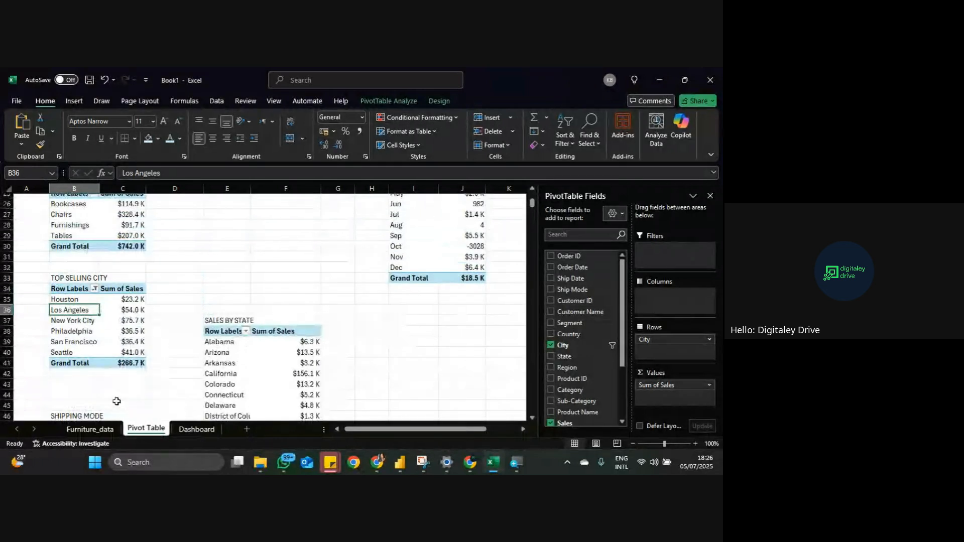
pyautogui.scroll(-1, 117, 402)
pyautogui.scroll(1, 136, 379)
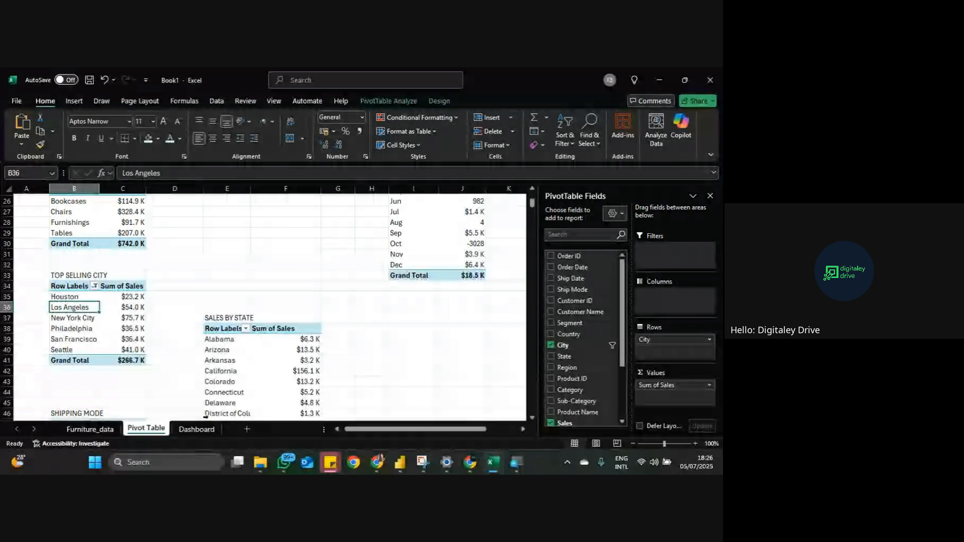
pyautogui.click(204, 430)
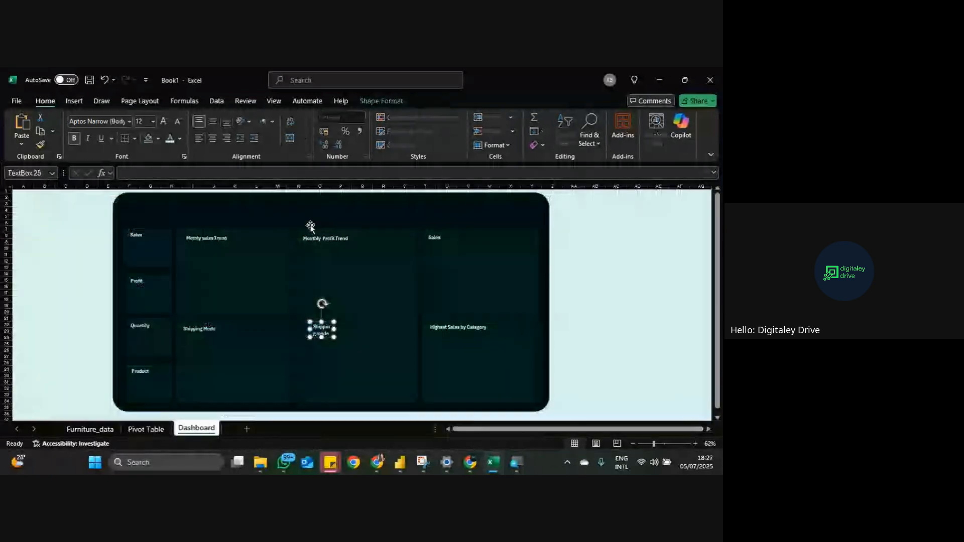
# Step: Retitle the "Monthly Profit Trend" label at the head of the tall middle panel as "Sales by state"
pyautogui.tripleClick(334, 236)
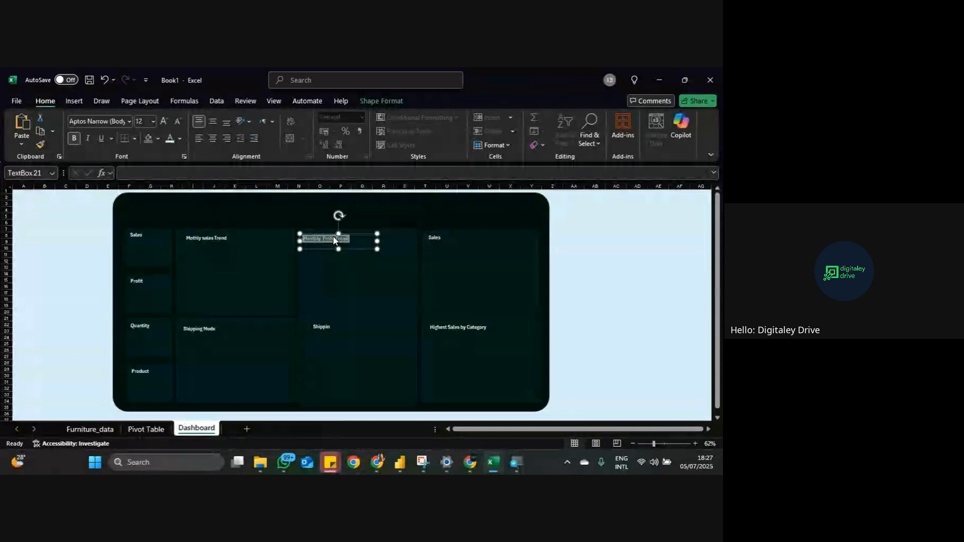
pyautogui.write('Sales by state')
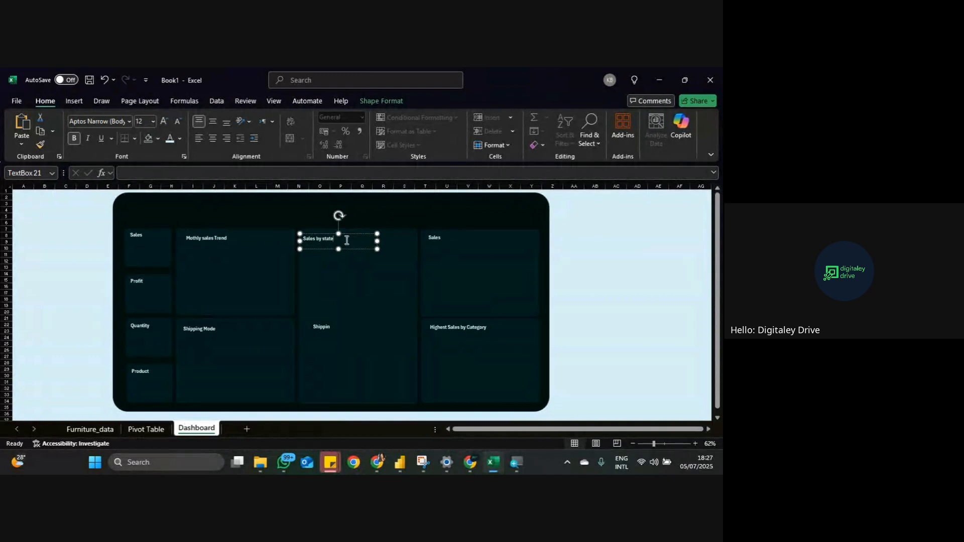
pyautogui.click(434, 237)
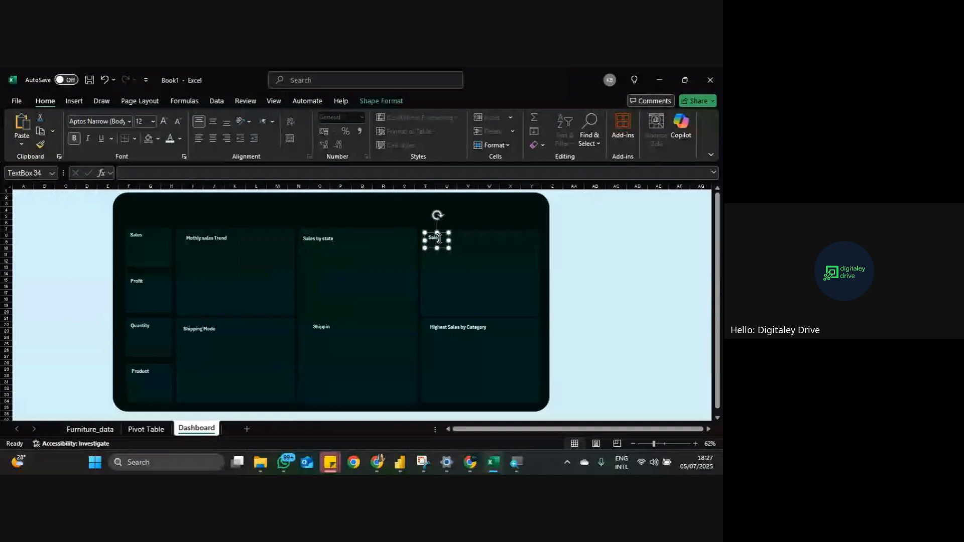
pyautogui.click(437, 237)
# Step: Retitle the middle panel's "Shipping mode" label as "Top selling city", widen it to one line, and align the "Sales by state" label with it
pyautogui.doubleClick(323, 328)
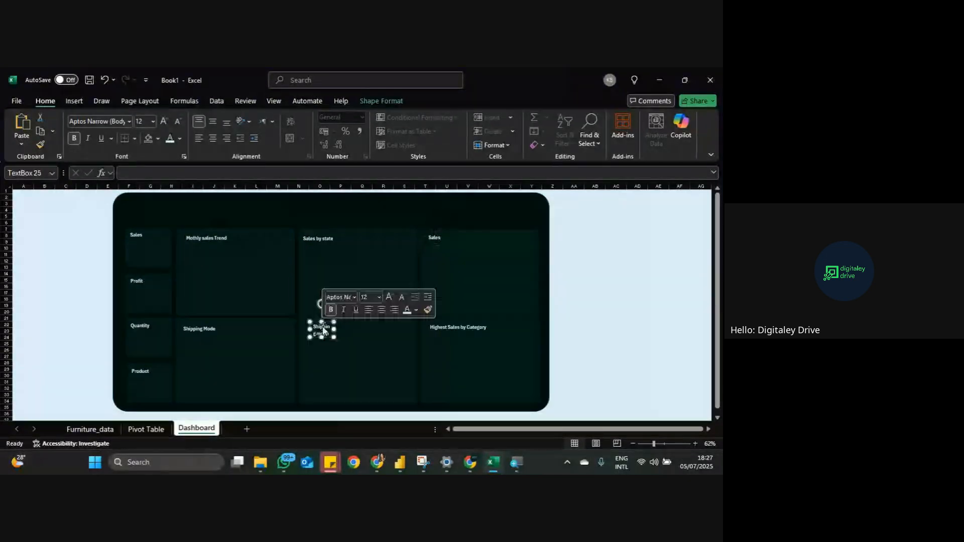
pyautogui.hotkey('ctrl', 'v')
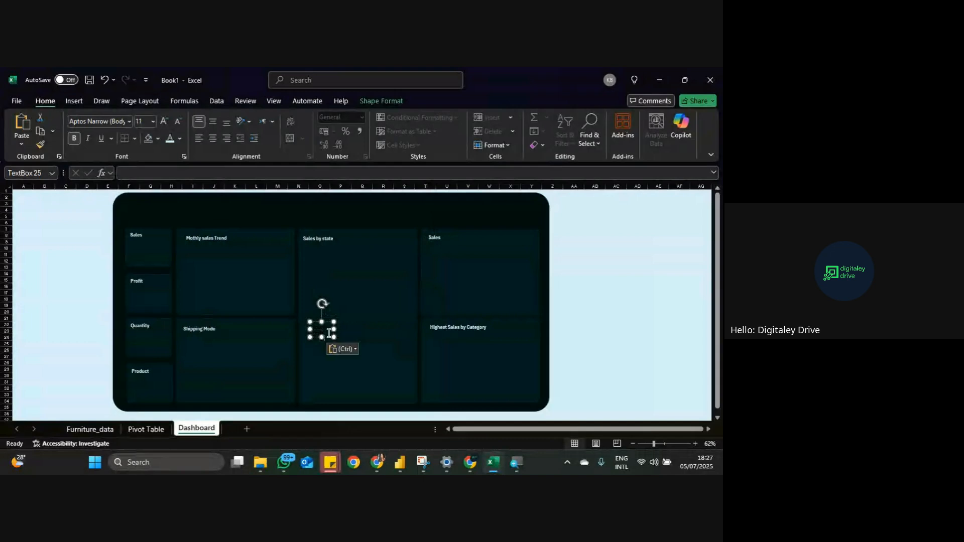
pyautogui.write('T')
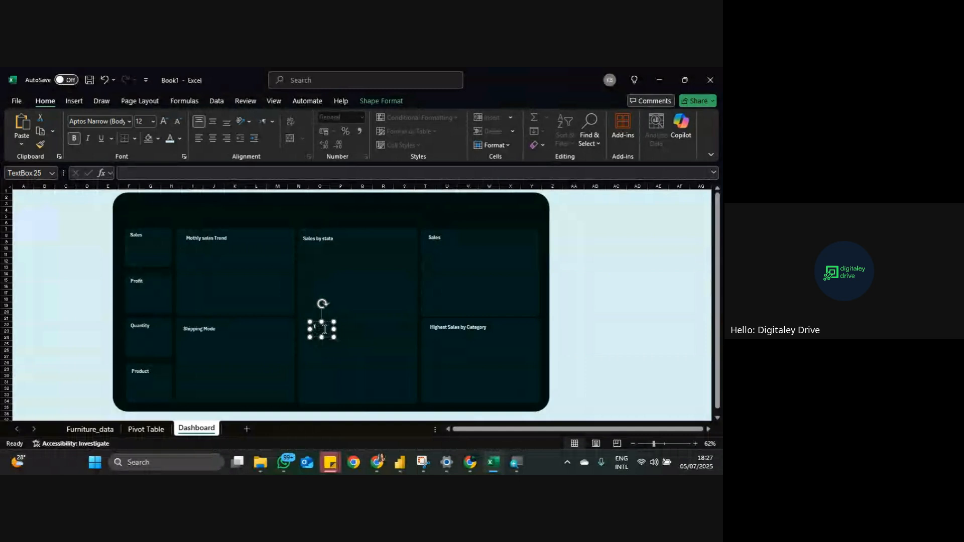
pyautogui.write('op selli')
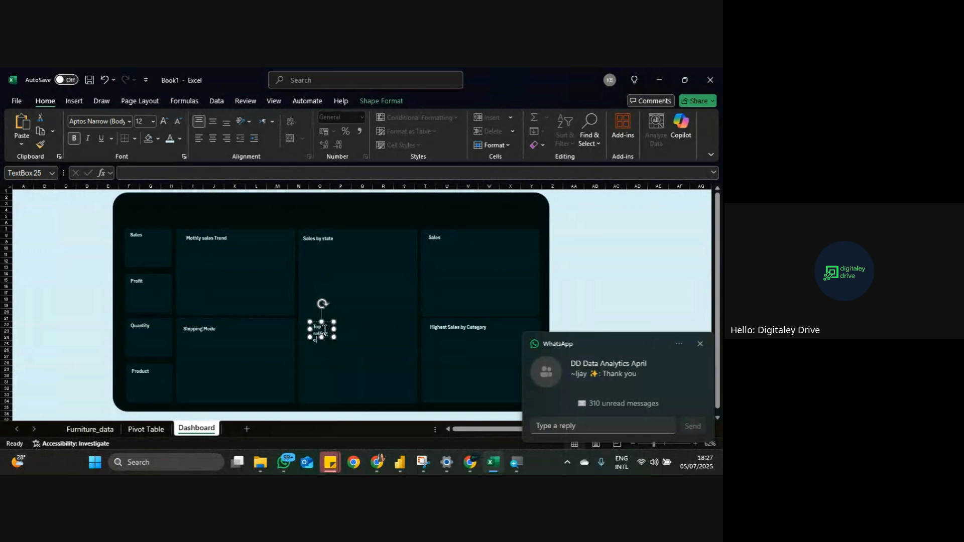
pyautogui.write('ng city')
pyautogui.moveTo(334, 329)
pyautogui.mouseDown()
pyautogui.moveTo(357, 329)
pyautogui.moveTo(344, 338)
pyautogui.mouseUp()
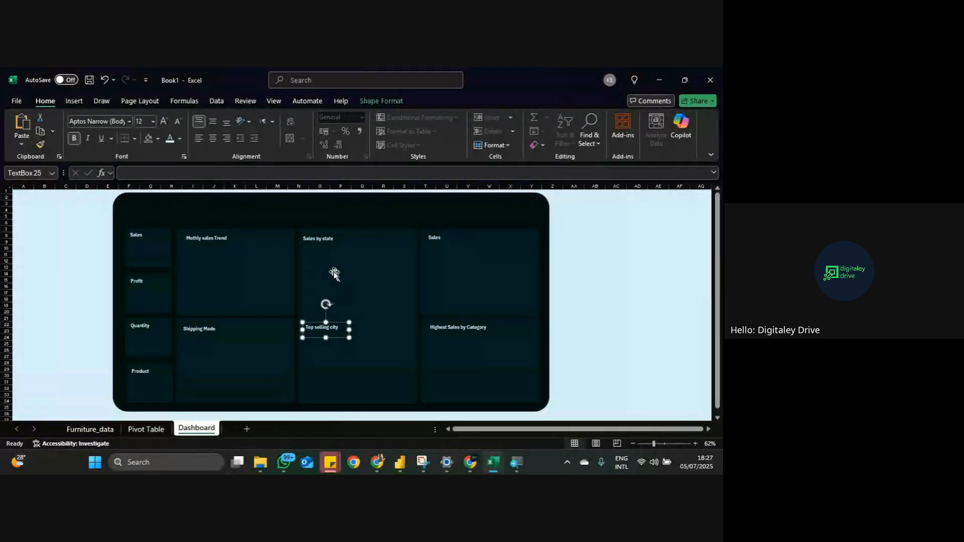
pyautogui.click(321, 238)
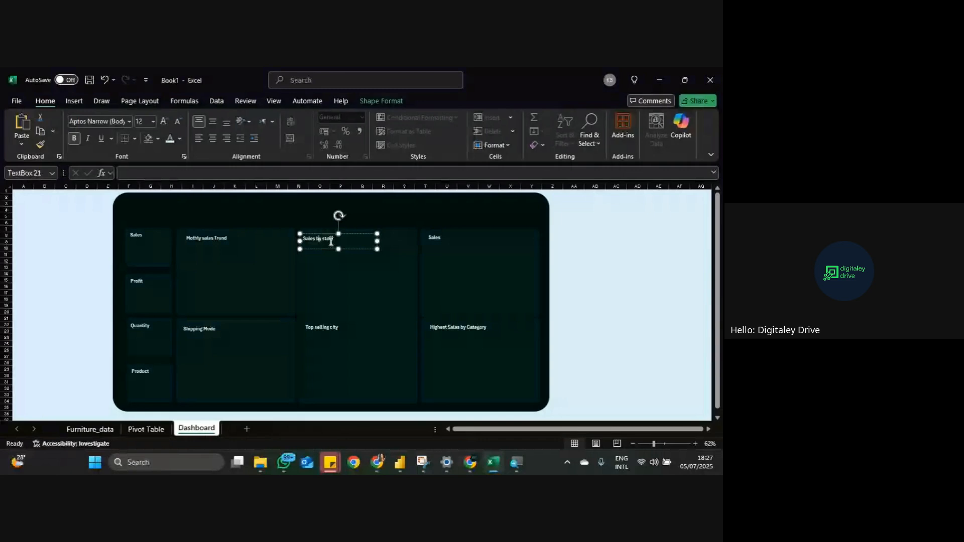
pyautogui.moveTo(330, 249); pyautogui.dragTo(332, 248)
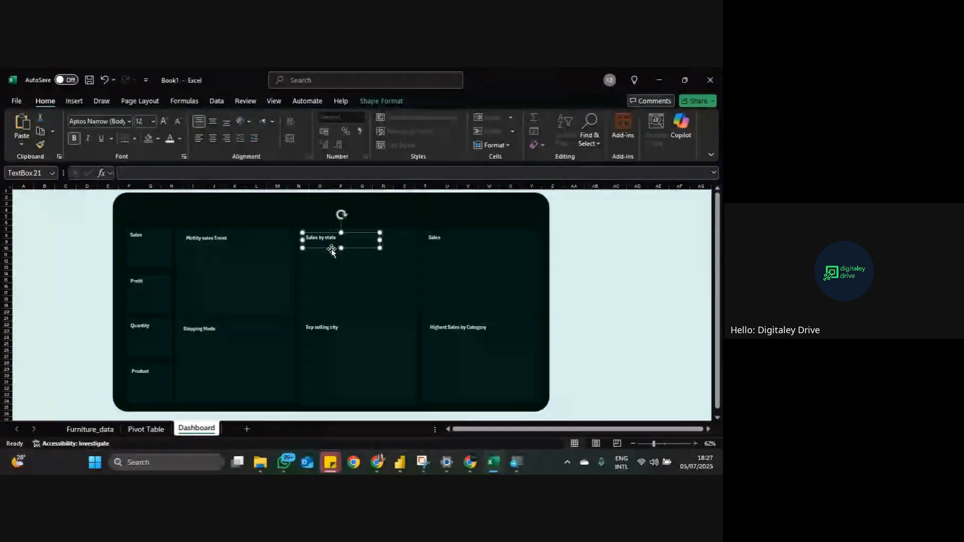
# Step: Retitle the upper far-column panel's "Sales" label as "Monthly Profit Trend" and widen its text box to fit one line
pyautogui.doubleClick(434, 239)
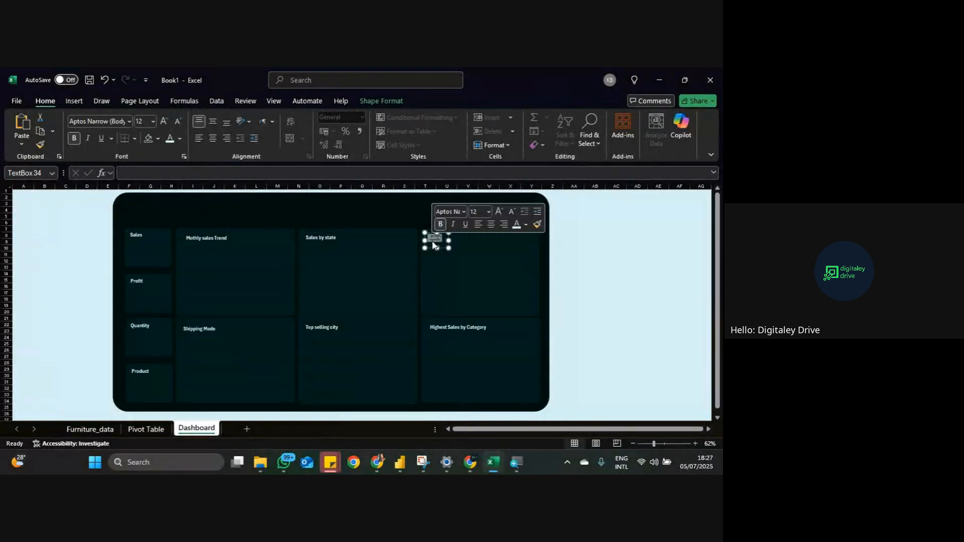
pyautogui.press('BackSpace')
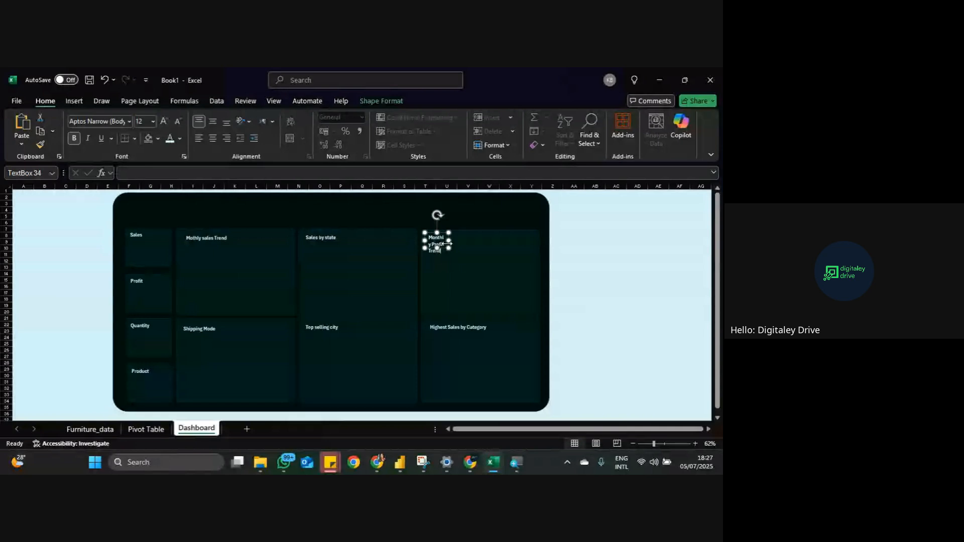
pyautogui.click(447, 246)
pyautogui.moveTo(449, 240); pyautogui.dragTo(486, 240)
pyautogui.click(259, 209)
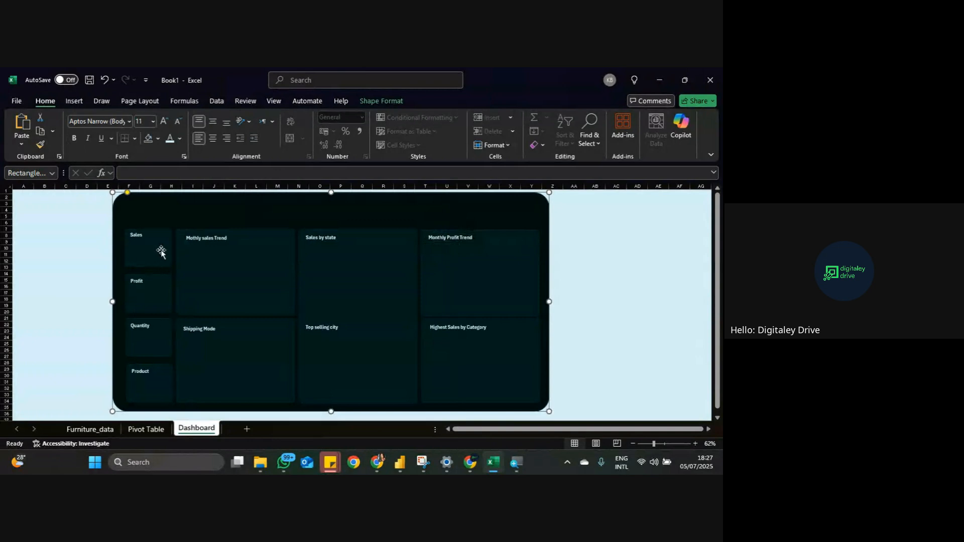
# Step: Duplicate the "Sales" label on the first KPI card and place the copy just beneath the original
pyautogui.click(142, 235)
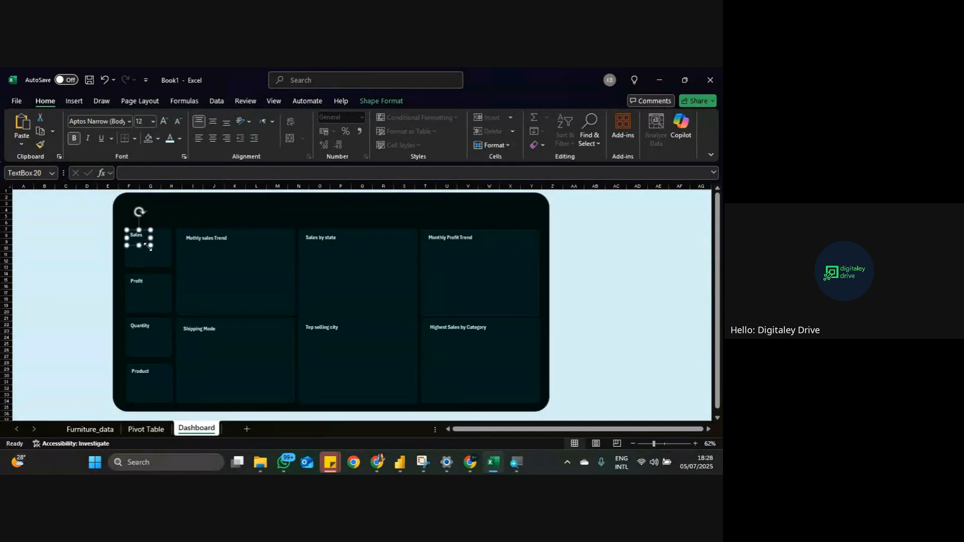
pyautogui.hotkey('ctrl', 'd')
pyautogui.moveTo(148, 249); pyautogui.dragTo(147, 261)
pyautogui.click(146, 256)
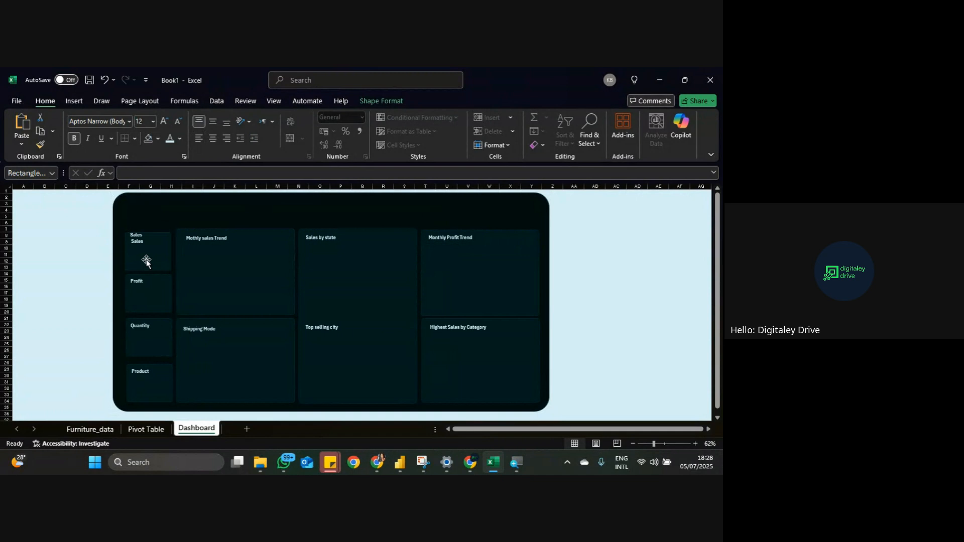
pyautogui.click(137, 243)
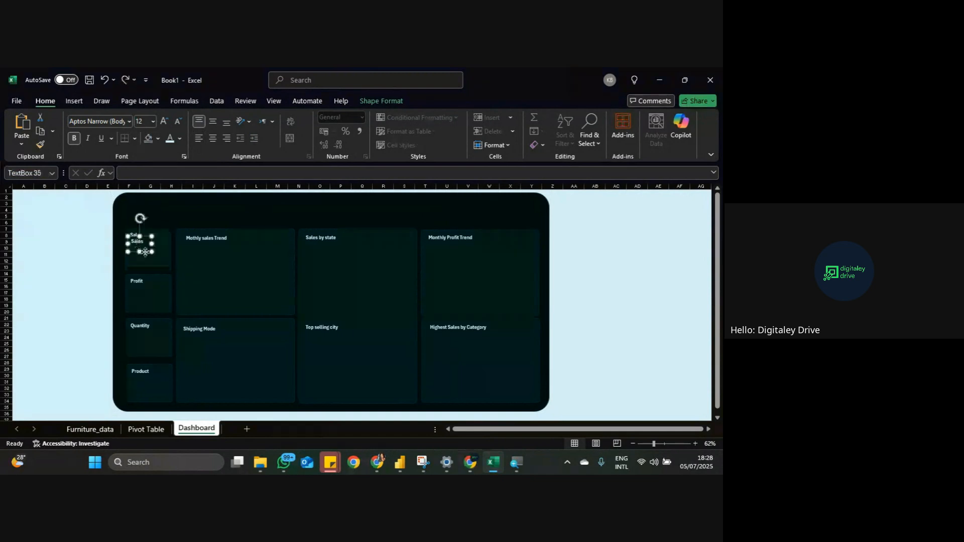
pyautogui.moveTo(145, 253); pyautogui.dragTo(145, 257)
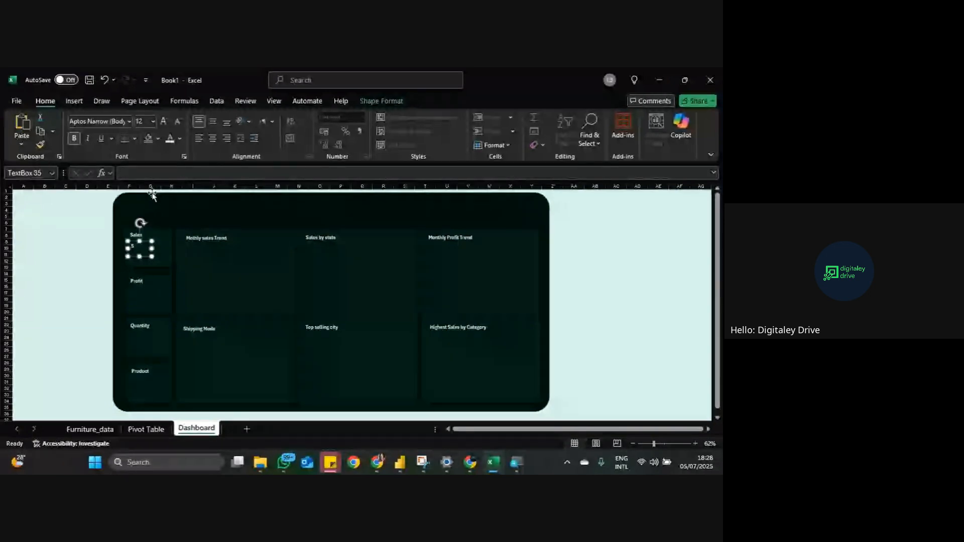
# Step: Start a formula in the duplicated Sales card label that references the CY/PY summary table on the Pivot Table sheet
pyautogui.click(145, 174)
pyautogui.write('=')
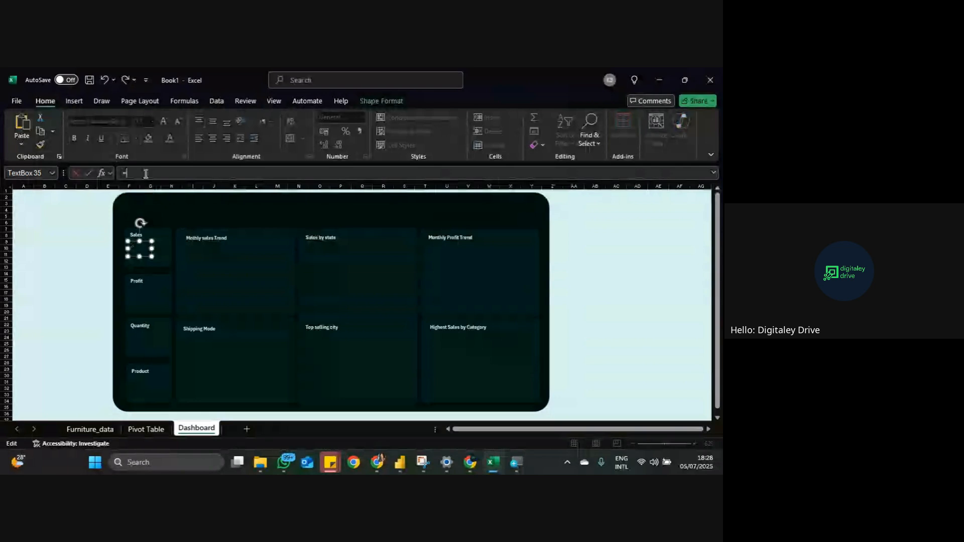
pyautogui.click(151, 431)
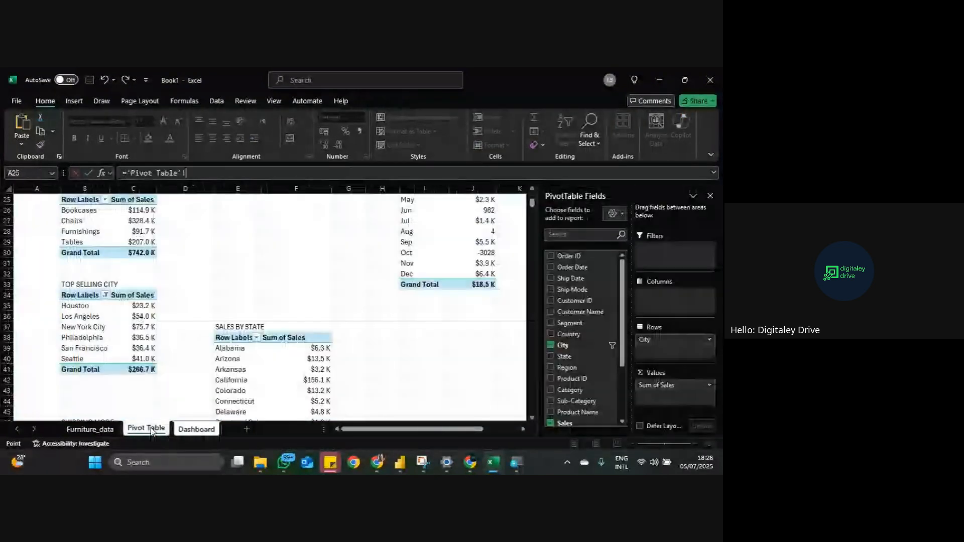
pyautogui.scroll(4, 156, 287)
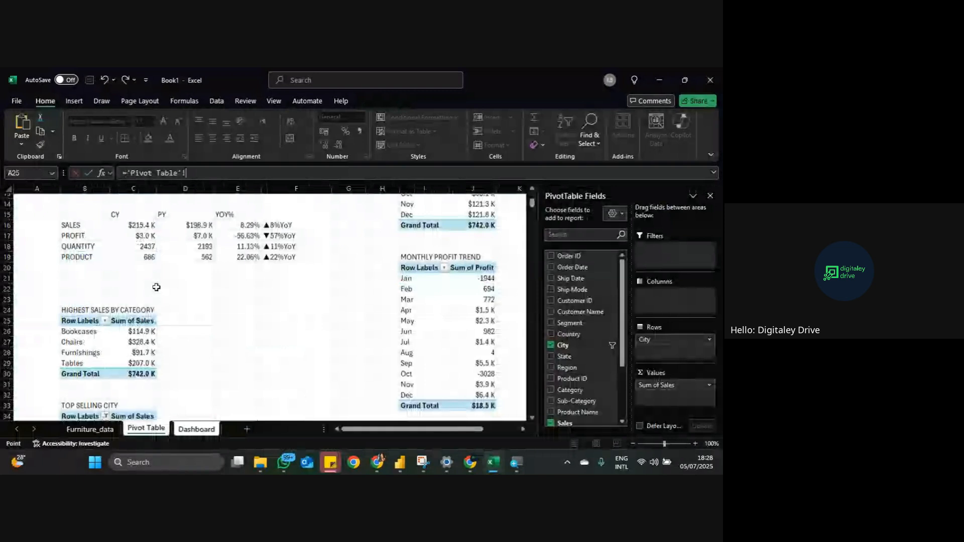
pyautogui.scroll(2, 144, 277)
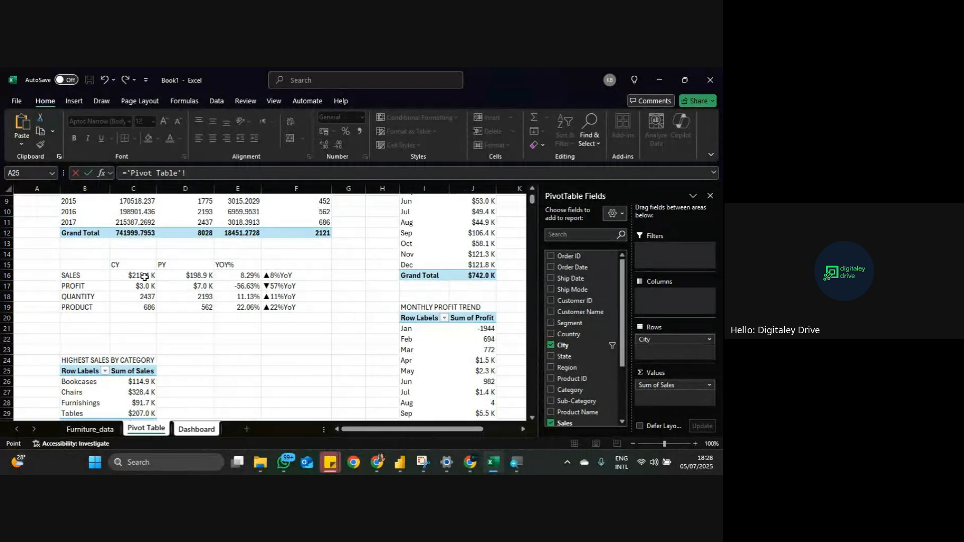
pyautogui.scroll(1, 144, 278)
pyautogui.scroll(1, 145, 277)
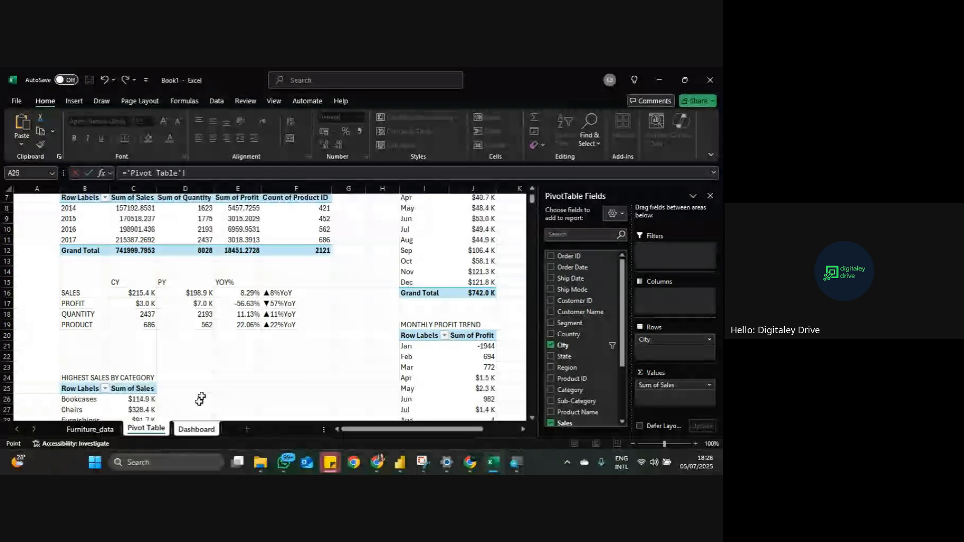
pyautogui.click(189, 430)
pyautogui.tripleClick(167, 173)
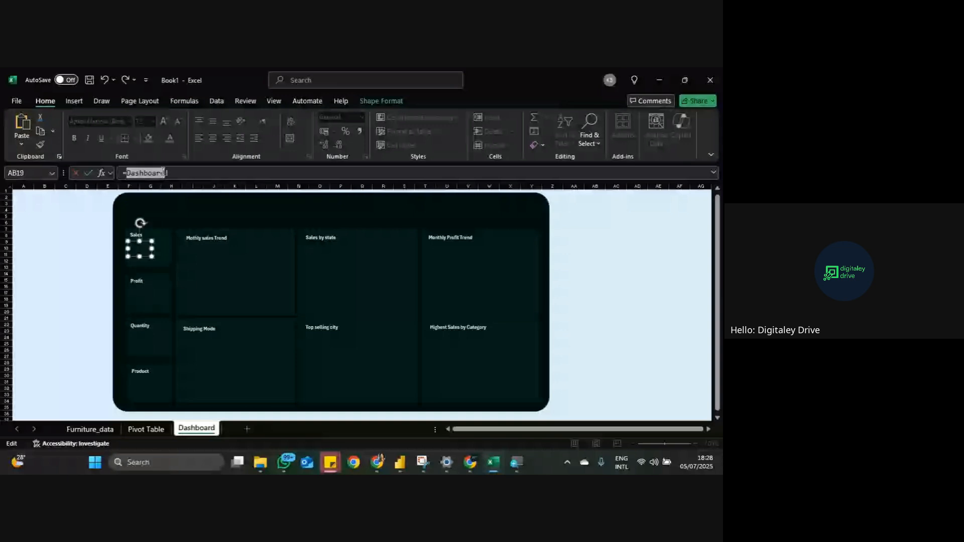
pyautogui.press('BackSpace')
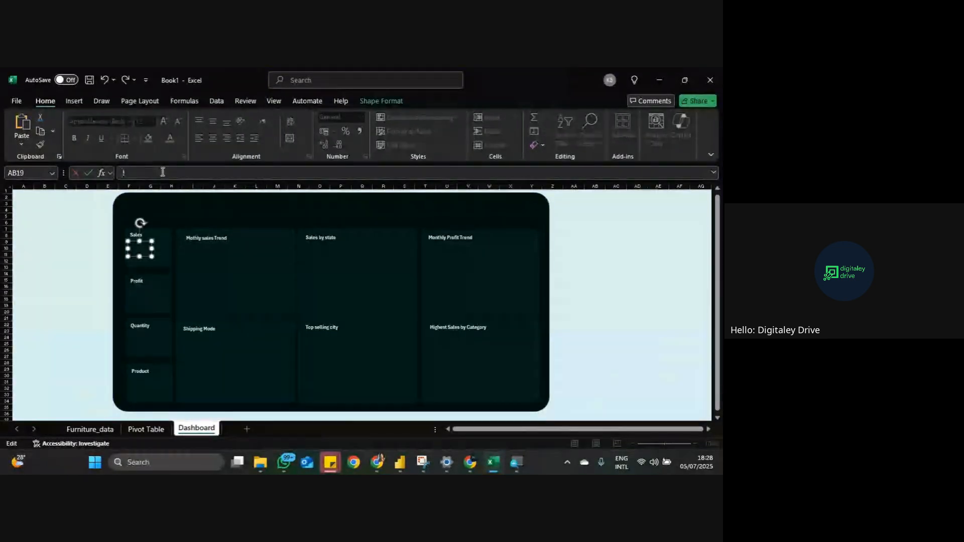
pyautogui.click(101, 433)
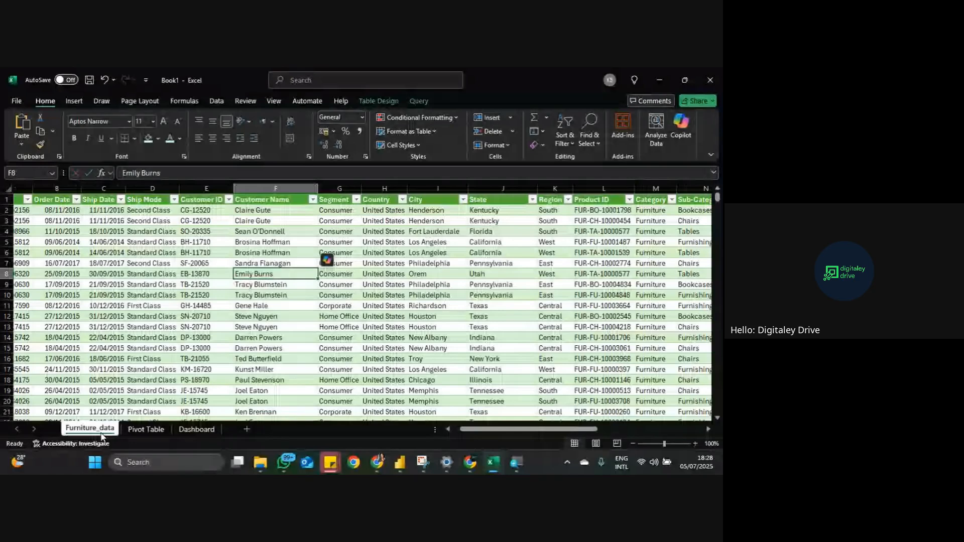
# Step: Apply the number format of current-year sales cell C16 to the Sum of Sales and Sum of Profit values in the yearly pivot table
pyautogui.click(148, 431)
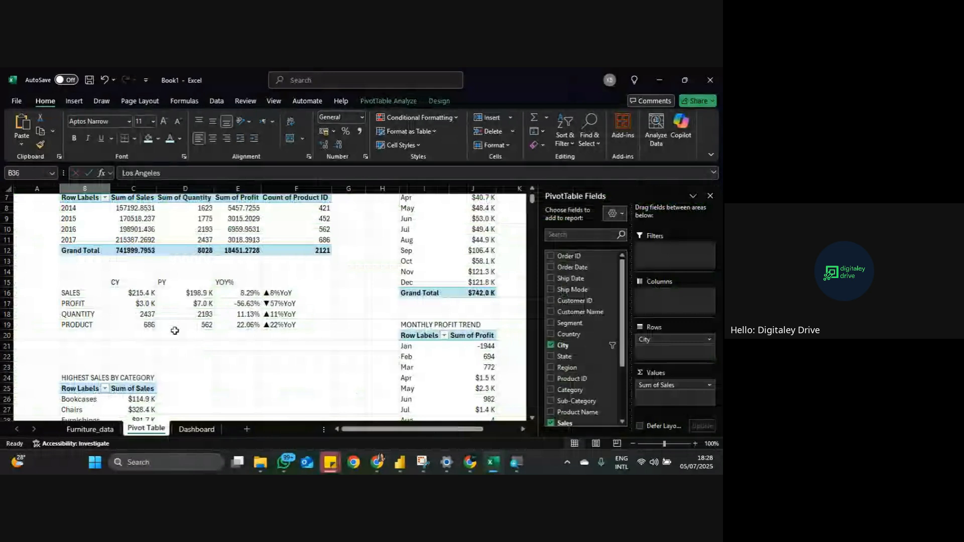
pyautogui.scroll(1, 175, 331)
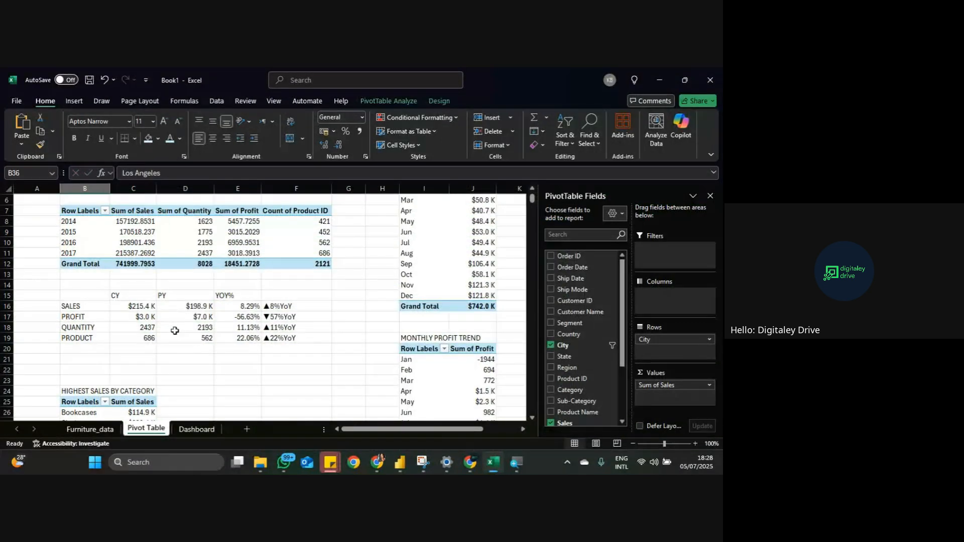
pyautogui.scroll(1, 175, 331)
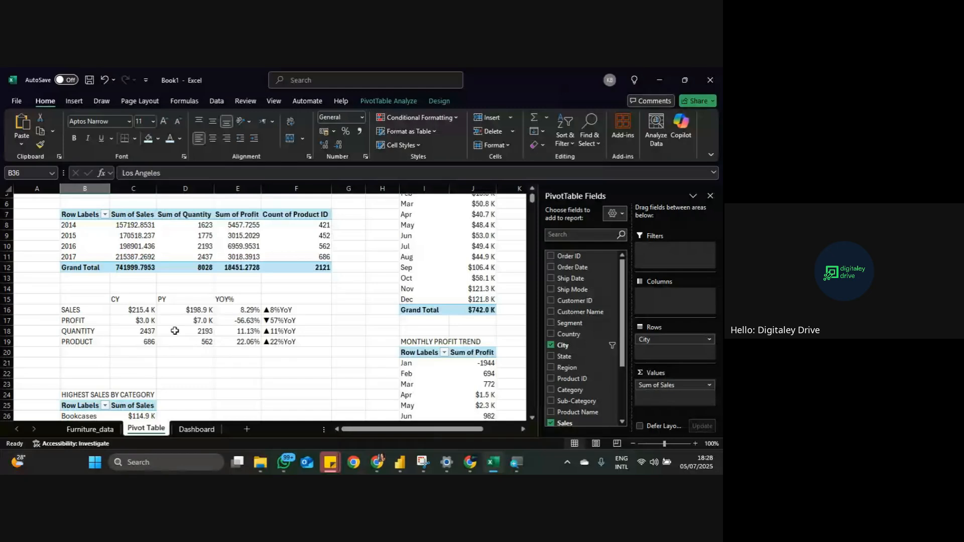
pyautogui.click(242, 267)
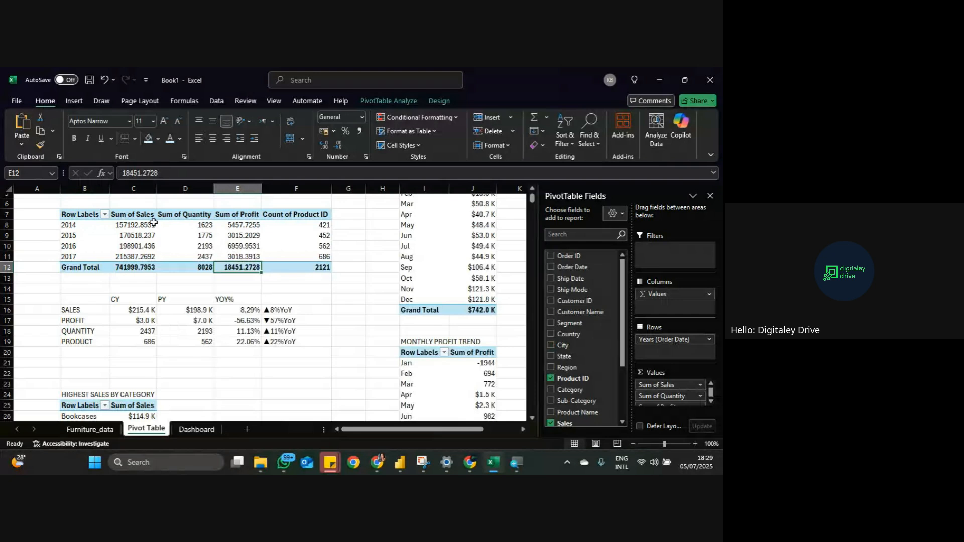
pyautogui.click(138, 310)
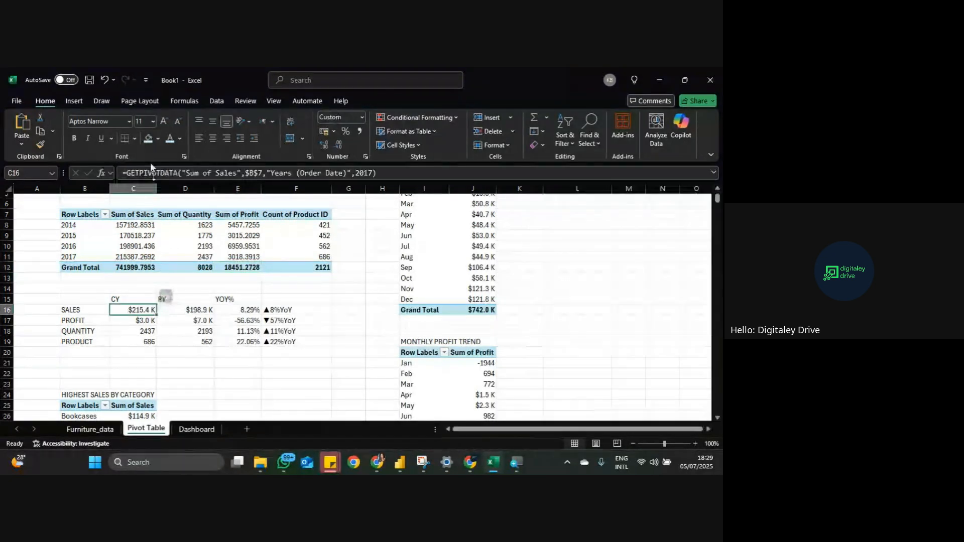
pyautogui.click(42, 144)
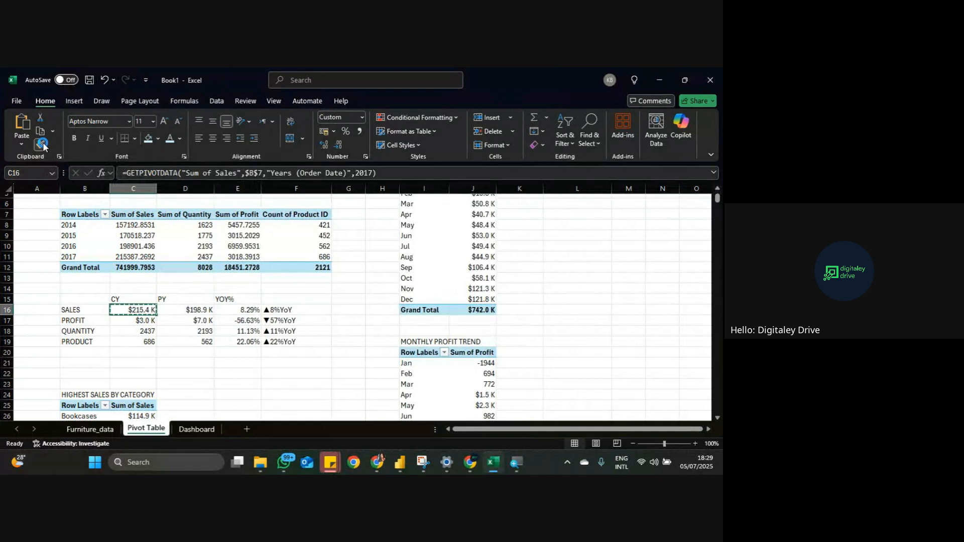
pyautogui.moveTo(140, 225)
pyautogui.mouseDown()
pyautogui.moveTo(178, 235)
pyautogui.moveTo(151, 247)
pyautogui.mouseUp()
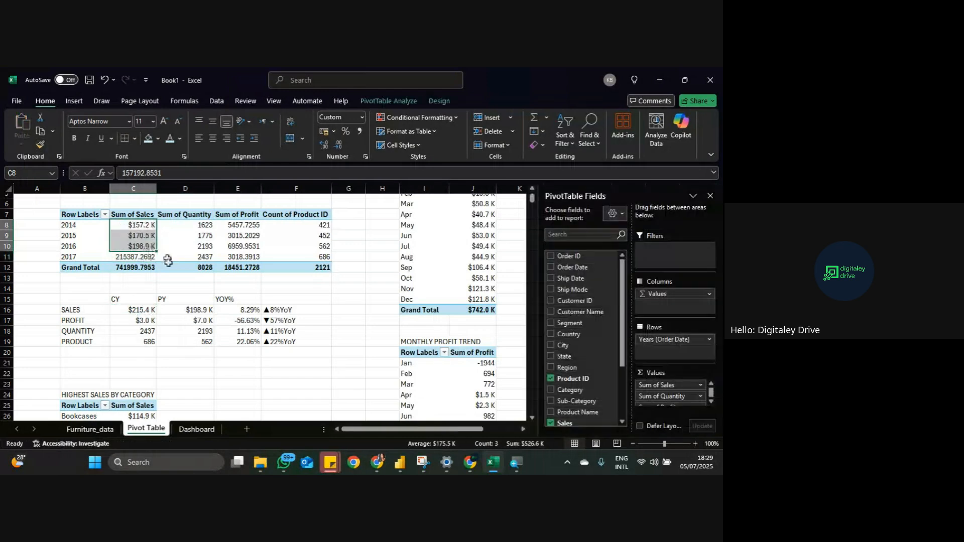
pyautogui.click(150, 311)
pyautogui.click(40, 144)
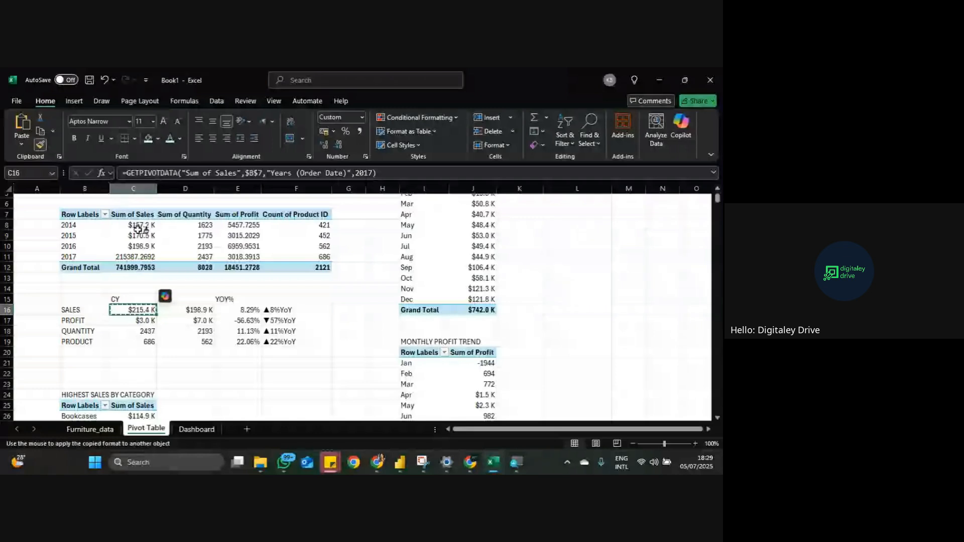
pyautogui.moveTo(140, 230); pyautogui.dragTo(139, 268)
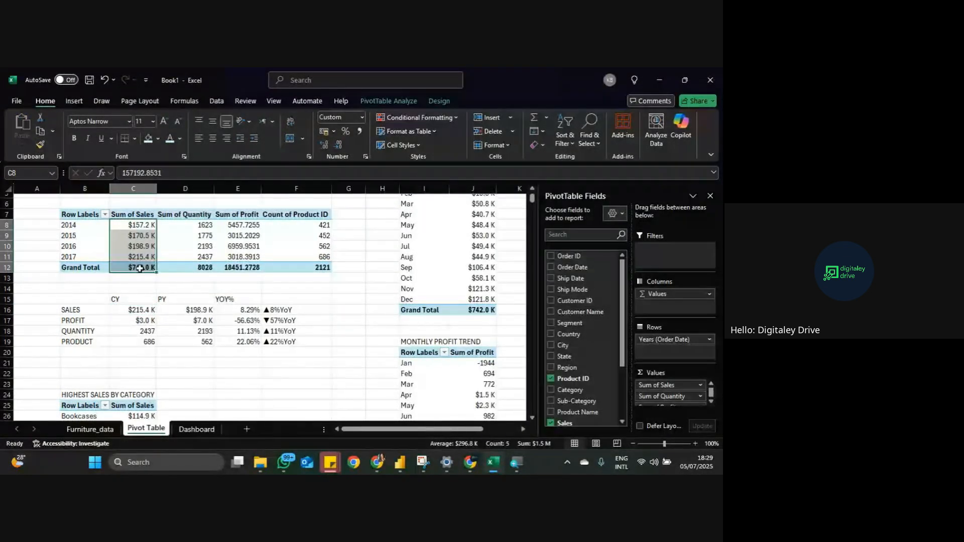
pyautogui.click(41, 144)
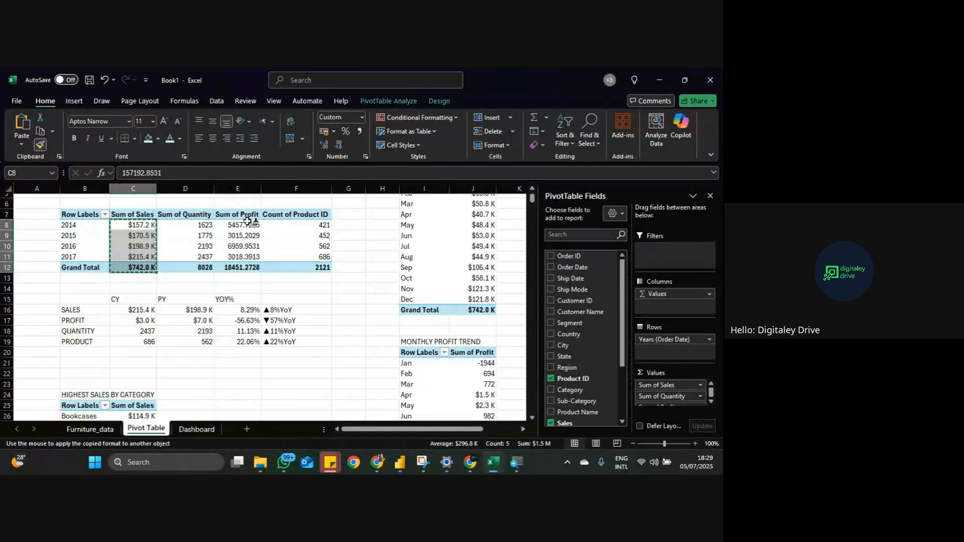
pyautogui.moveTo(249, 226); pyautogui.dragTo(246, 268)
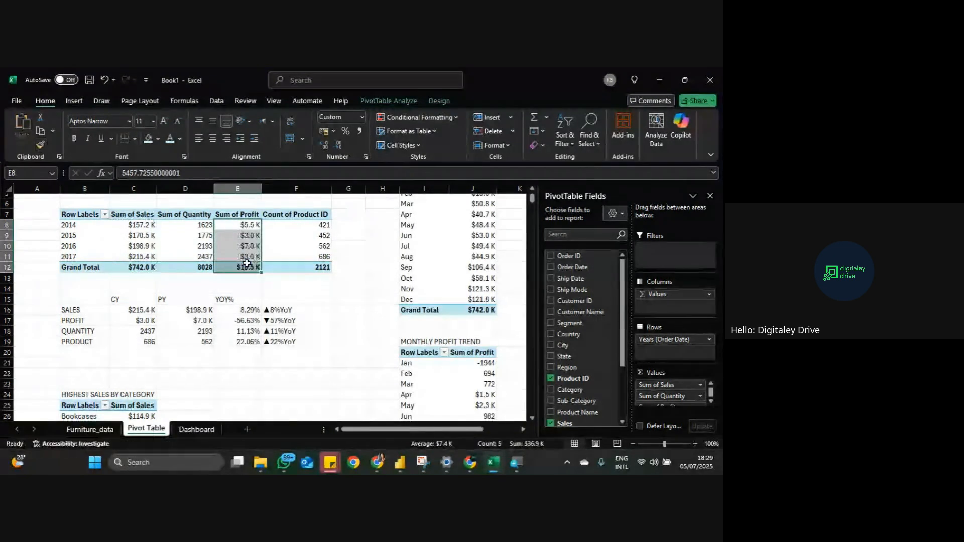
# Step: Try to link the empty text box under the dashboard's Sales label to the Sum of Sales grand total in the yearly pivot table
pyautogui.click(192, 429)
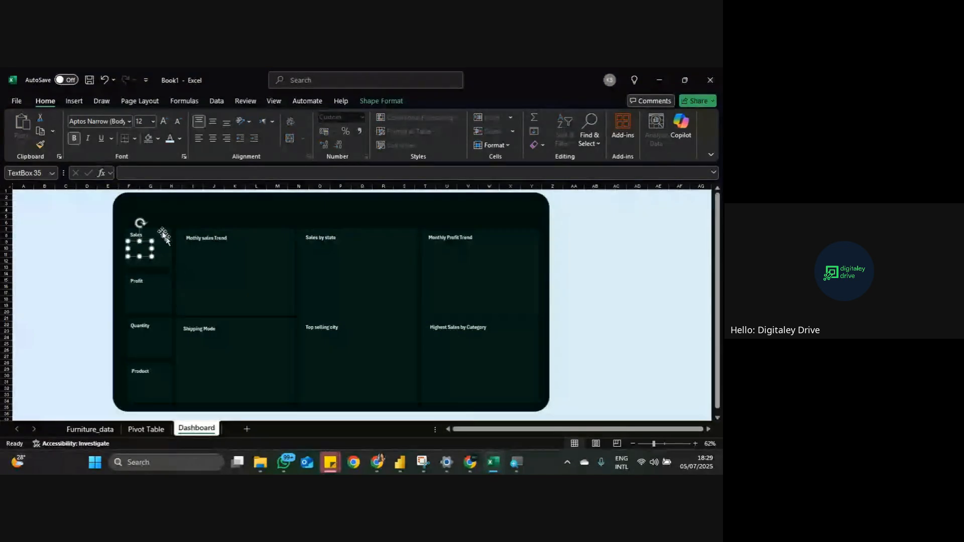
pyautogui.click(175, 171)
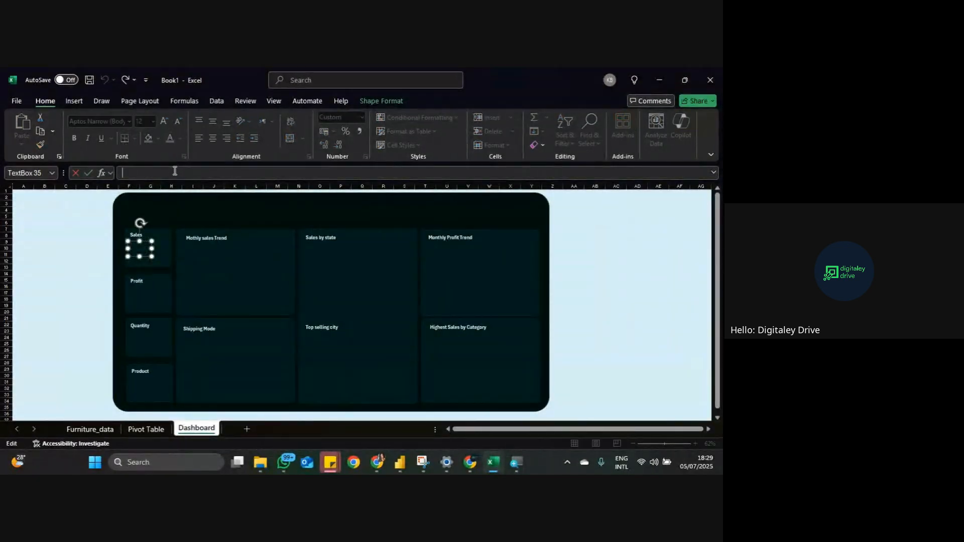
pyautogui.write('=')
pyautogui.click(146, 429)
pyautogui.click(140, 273)
pyautogui.press('Return')
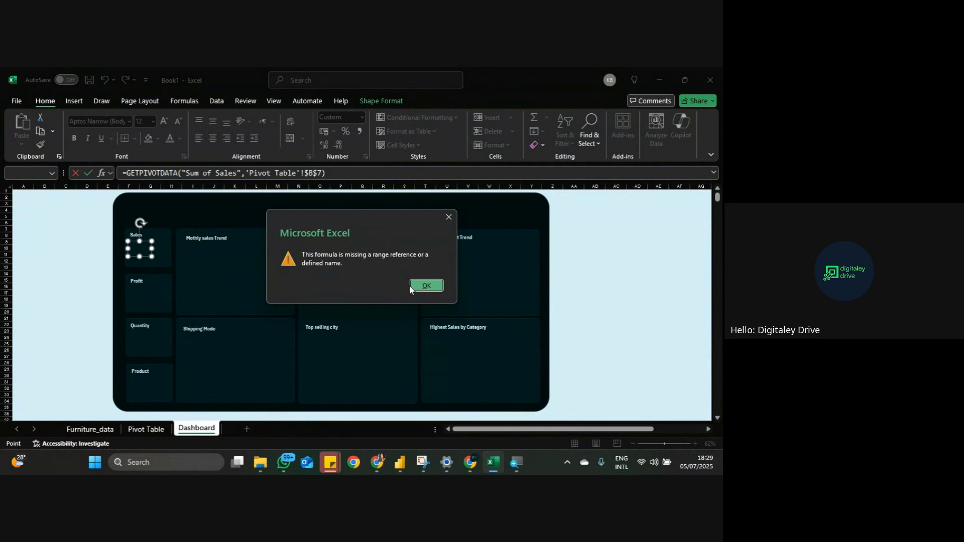
pyautogui.click(426, 285)
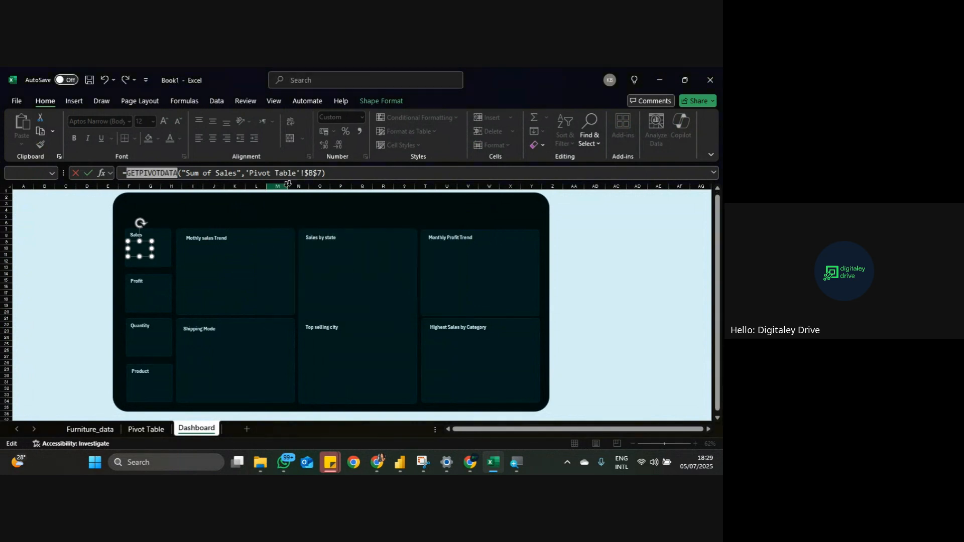
pyautogui.press('Return')
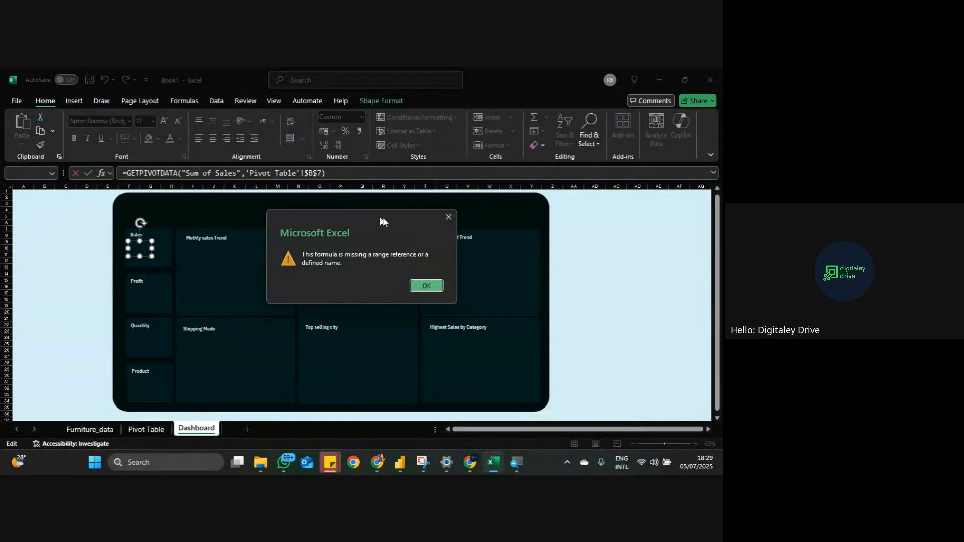
pyautogui.click(448, 218)
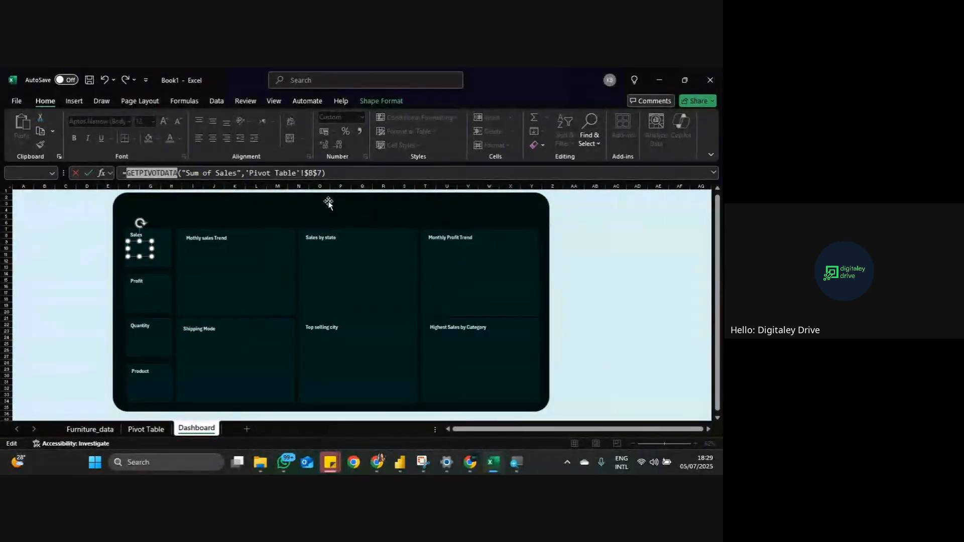
# Step: Erase the GETPIVOTDATA formula entered for the Sales card's empty text box
pyautogui.click(336, 176)
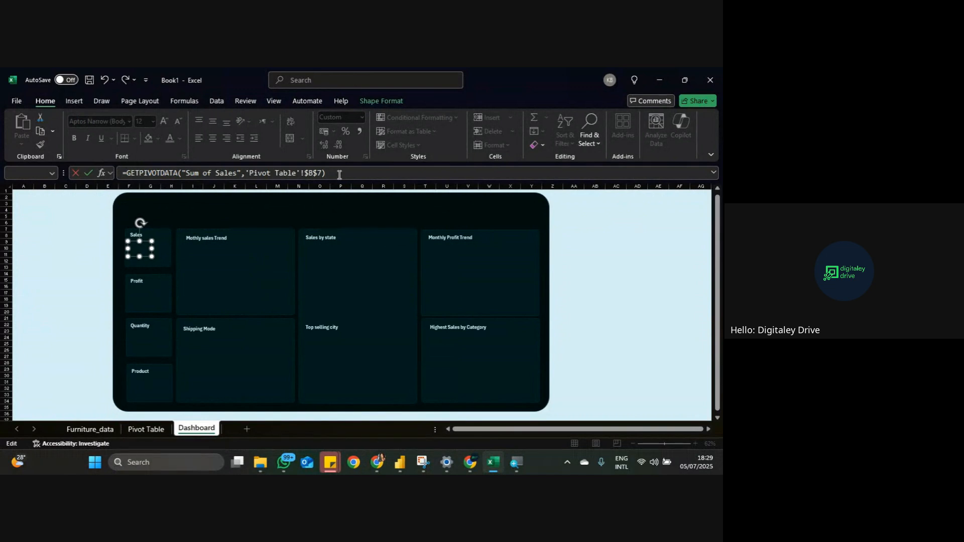
pyautogui.press('BackSpace')
pyautogui.press('BackSpace')
pyautogui.press('BackSpace')
pyautogui.press('BackSpace')
pyautogui.press('BackSpace')
pyautogui.press('BackSpace')
pyautogui.press('BackSpace')
pyautogui.press('BackSpace')
pyautogui.press('BackSpace')
pyautogui.press('BackSpace')
pyautogui.press('BackSpace')
pyautogui.press('BackSpace')
pyautogui.press('BackSpace')
pyautogui.press('BackSpace')
pyautogui.press('BackSpace')
pyautogui.press('BackSpace')
pyautogui.press('BackSpace')
pyautogui.press('BackSpace')
pyautogui.press('BackSpace')
pyautogui.press('BackSpace')
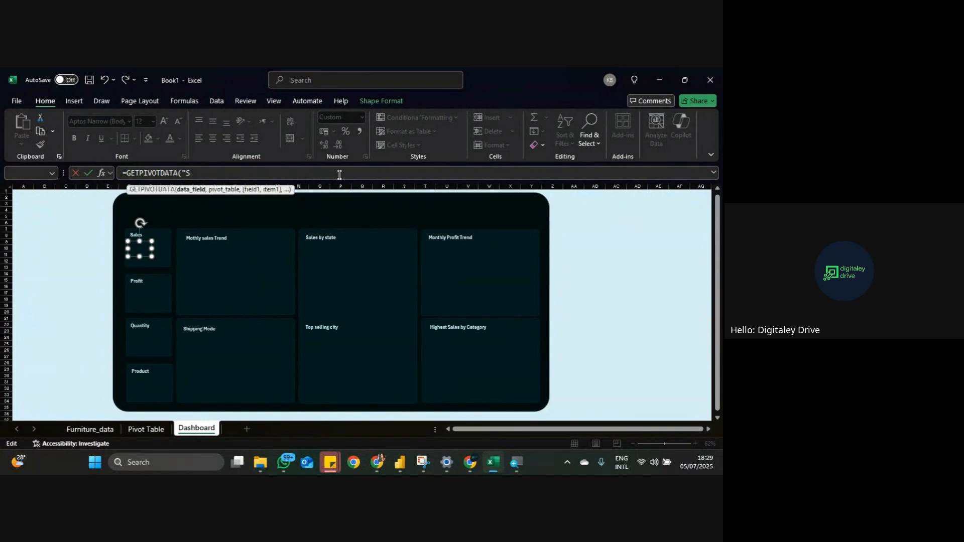
pyautogui.write('=')
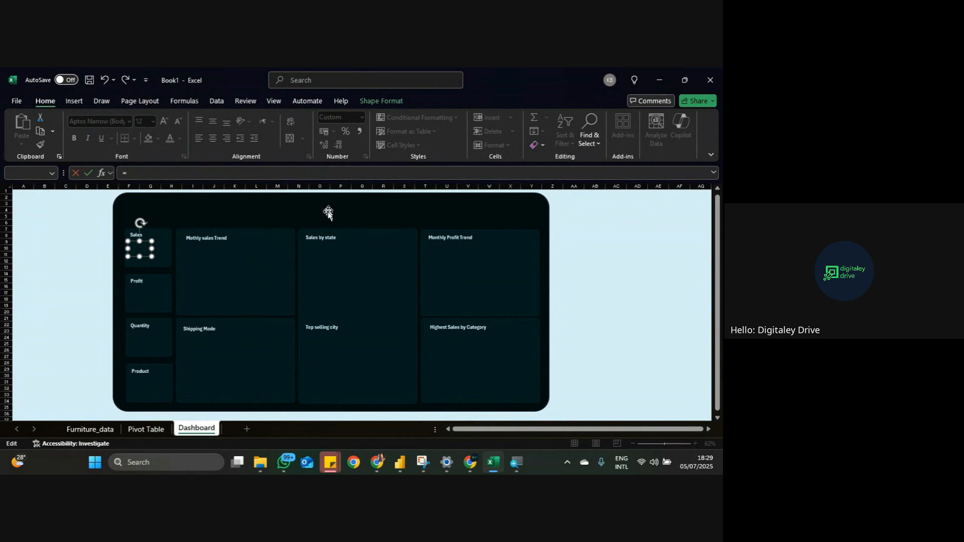
pyautogui.press('Return')
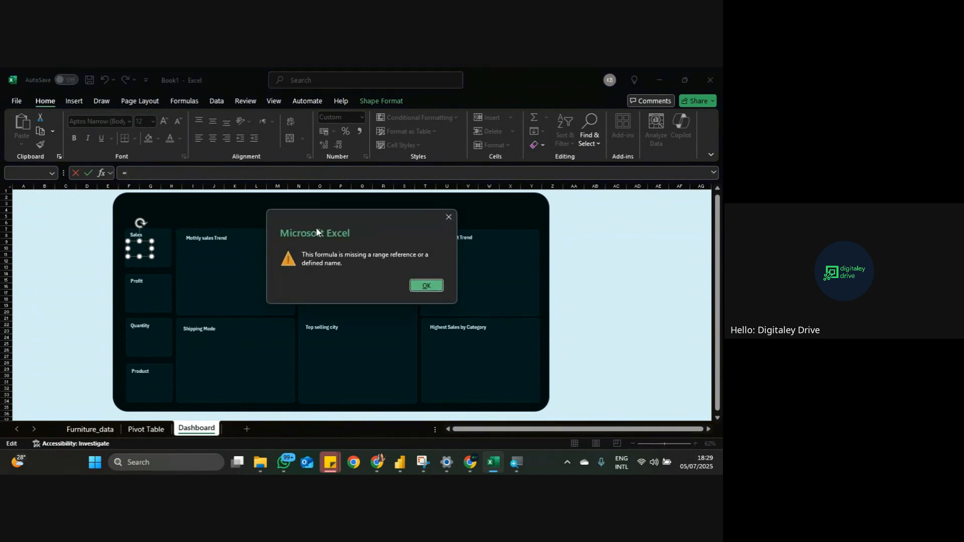
pyautogui.click(426, 286)
pyautogui.press('BackSpace')
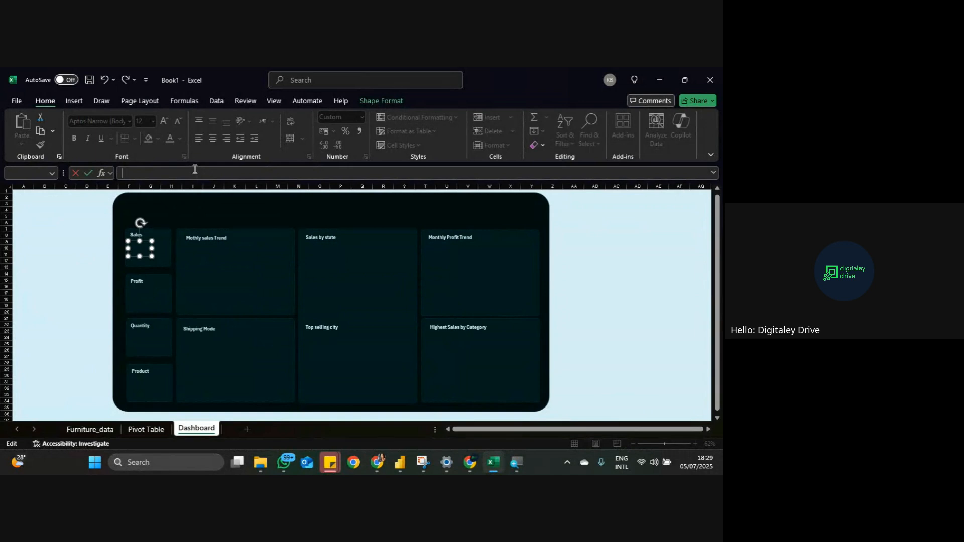
# Step: Delete the empty text box on the Sales card and replace it with a duplicate of the Sales label emptied of its text
pyautogui.click(149, 255)
pyautogui.press('Delete')
pyautogui.click(139, 235)
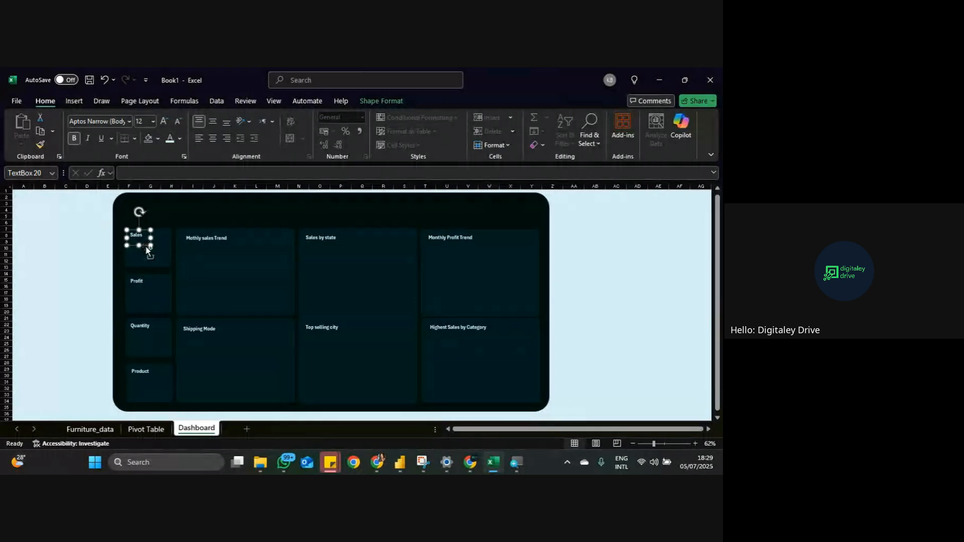
pyautogui.hotkey('ctrl', 'd')
pyautogui.doubleClick(147, 240)
pyautogui.press('BackSpace')
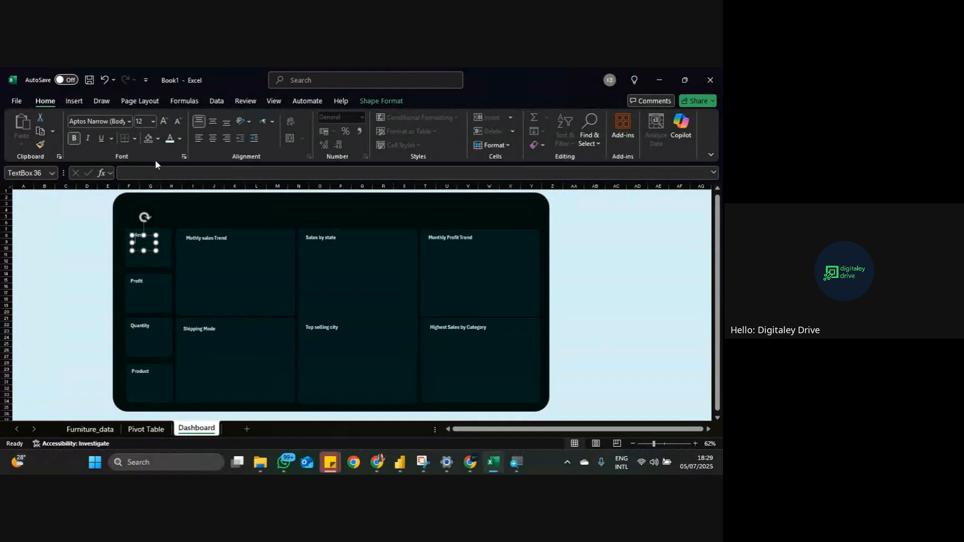
# Step: Try to link the new empty text box on the Sales card to the Sum of Sales grand total on the Pivot Table sheet
pyautogui.write('=')
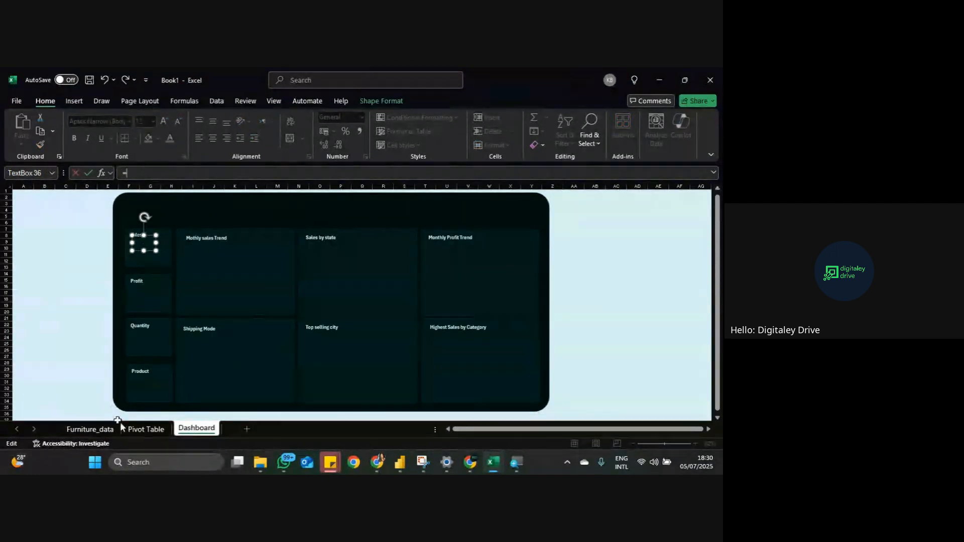
pyautogui.click(143, 428)
pyautogui.click(144, 276)
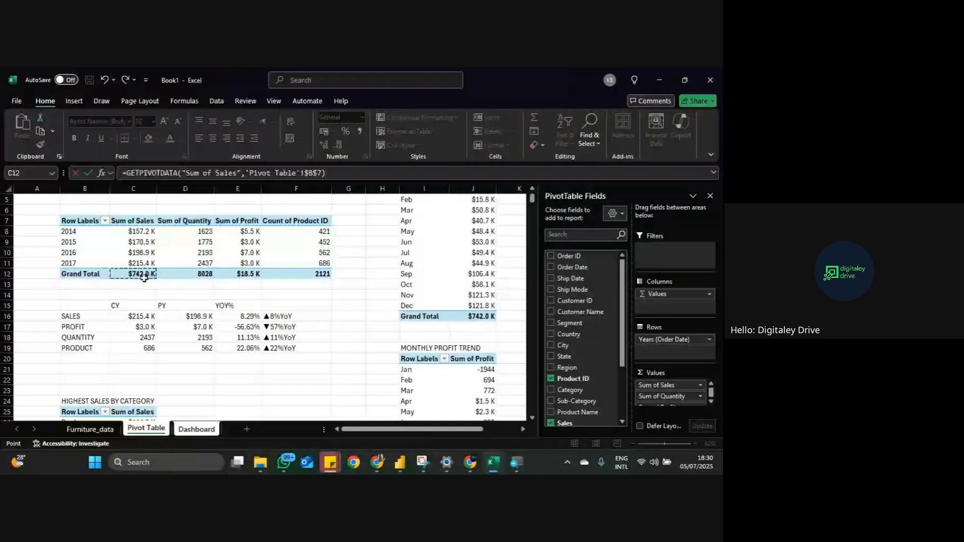
pyautogui.press('Return')
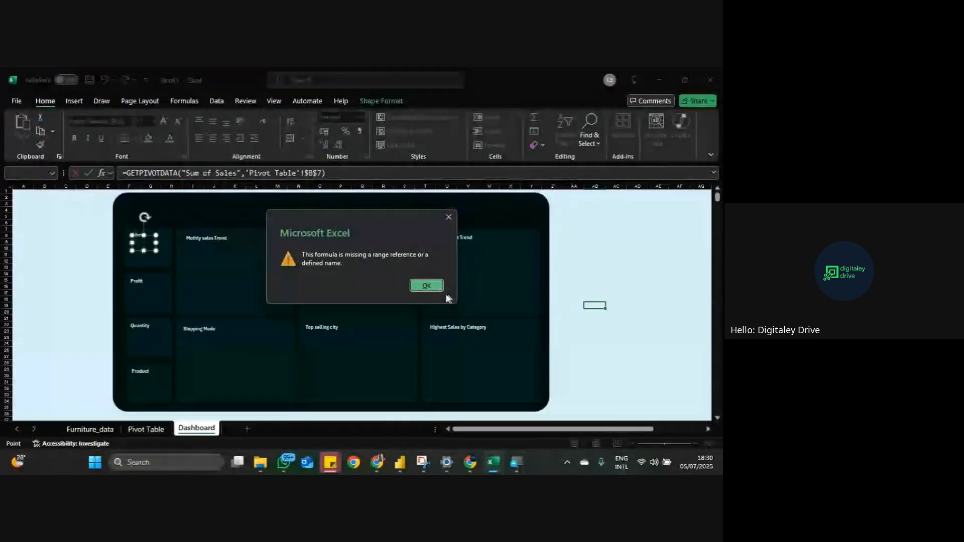
pyautogui.click(426, 285)
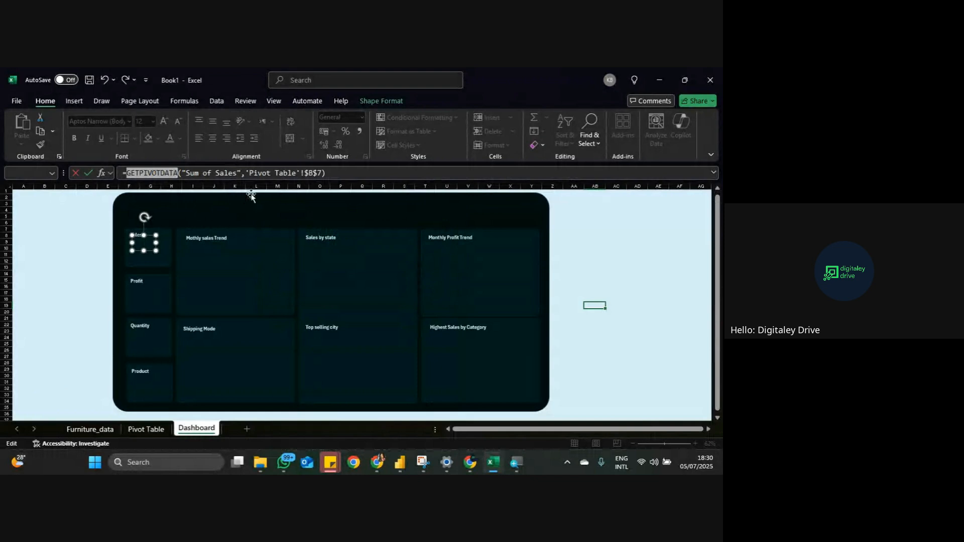
# Step: Replace the GETPIVOTDATA formula of the Sales card's empty text box with a link to the CY sales value in 'Pivot Table'!C16
pyautogui.click(329, 173)
pyautogui.press('BackSpace')
pyautogui.press('BackSpace')
pyautogui.press('BackSpace')
pyautogui.press('BackSpace')
pyautogui.press('BackSpace')
pyautogui.press('BackSpace')
pyautogui.press('BackSpace')
pyautogui.press('BackSpace')
pyautogui.press('BackSpace')
pyautogui.press('BackSpace')
pyautogui.press('BackSpace')
pyautogui.press('BackSpace')
pyautogui.press('BackSpace')
pyautogui.press('BackSpace')
pyautogui.press('BackSpace')
pyautogui.press('BackSpace')
pyautogui.press('BackSpace')
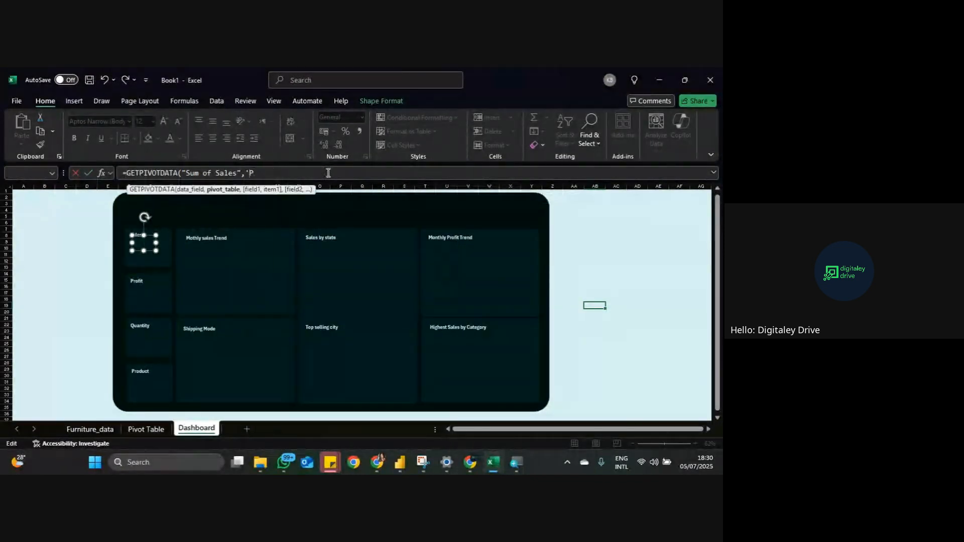
pyautogui.press('BackSpace')
pyautogui.press('BackSpace')
pyautogui.press('BackSpace')
pyautogui.press('BackSpace')
pyautogui.press('BackSpace')
pyautogui.press('BackSpace')
pyautogui.press('BackSpace')
pyautogui.press('BackSpace')
pyautogui.press('BackSpace')
pyautogui.press('BackSpace')
pyautogui.press('BackSpace')
pyautogui.press('BackSpace')
pyautogui.press('BackSpace')
pyautogui.press('BackSpace')
pyautogui.press('BackSpace')
pyautogui.press('BackSpace')
pyautogui.press('BackSpace')
pyautogui.press('BackSpace')
pyautogui.press('BackSpace')
pyautogui.press('BackSpace')
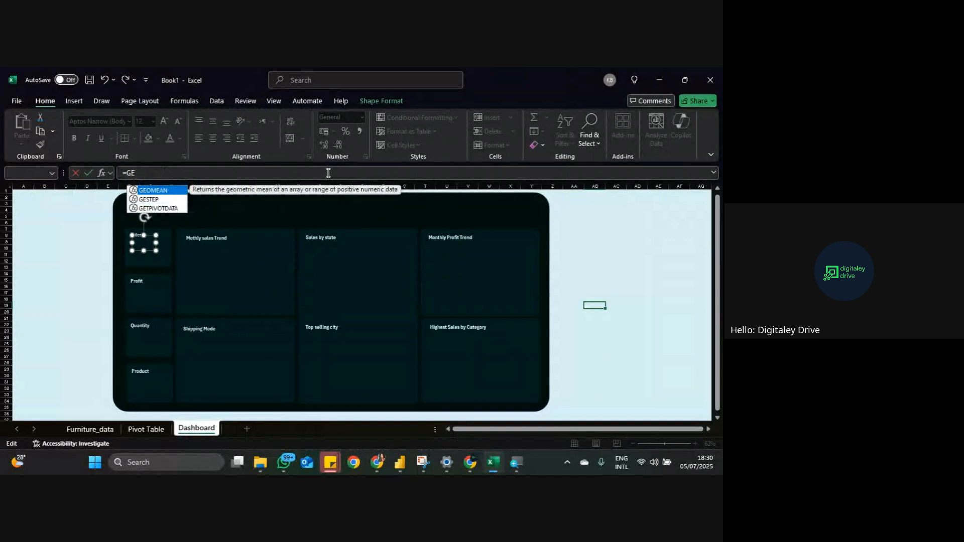
pyautogui.press('BackSpace')
pyautogui.press('BackSpace')
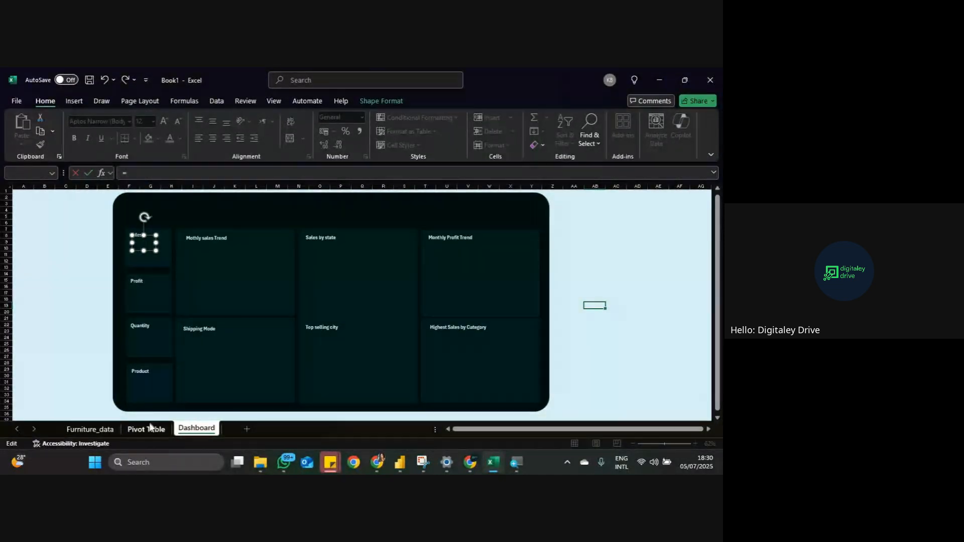
pyautogui.click(149, 430)
pyautogui.click(146, 316)
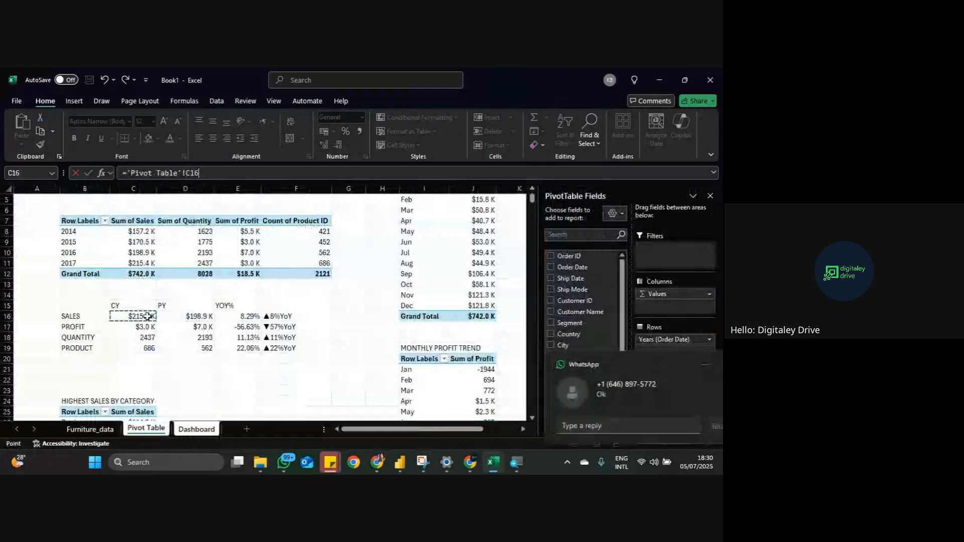
pyautogui.press('Return')
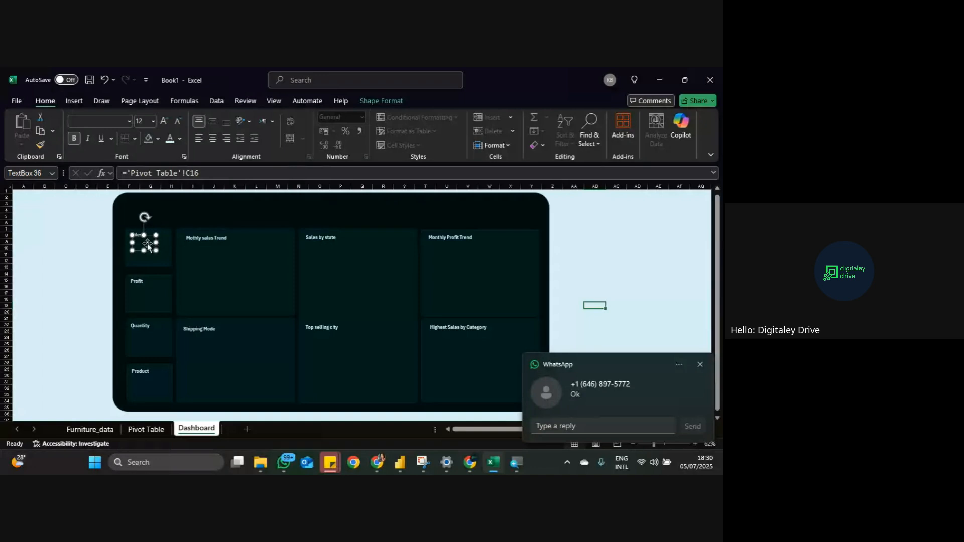
# Step: Move the Sales card's linked value just below the Sales label, make it white, bold, 14 pt, and enlarge its box to fit
pyautogui.moveTo(148, 249); pyautogui.dragTo(148, 254)
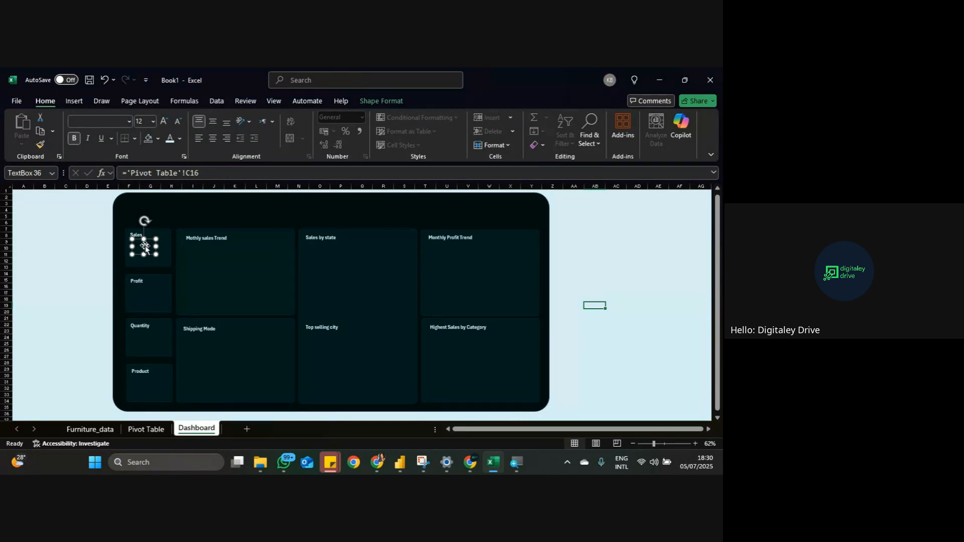
pyautogui.doubleClick(145, 247)
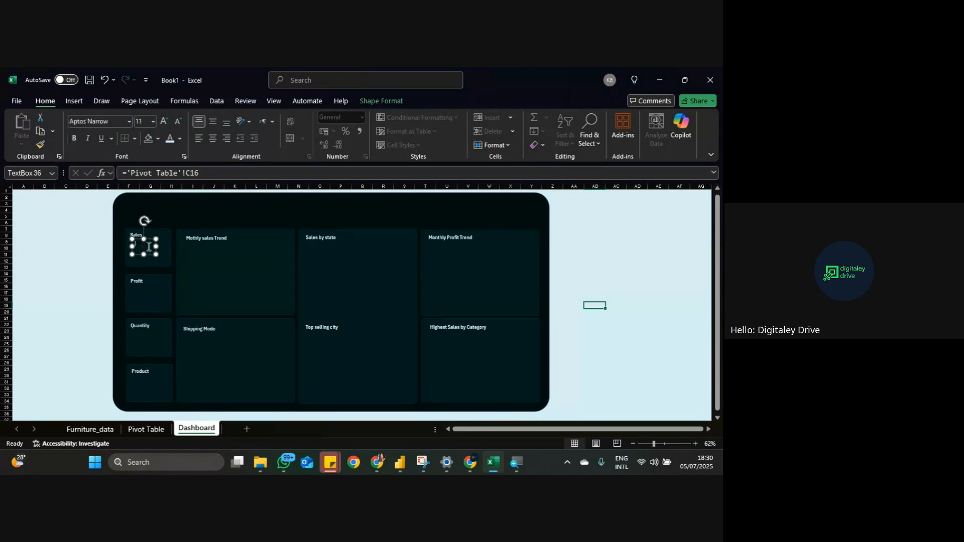
pyautogui.click(171, 140)
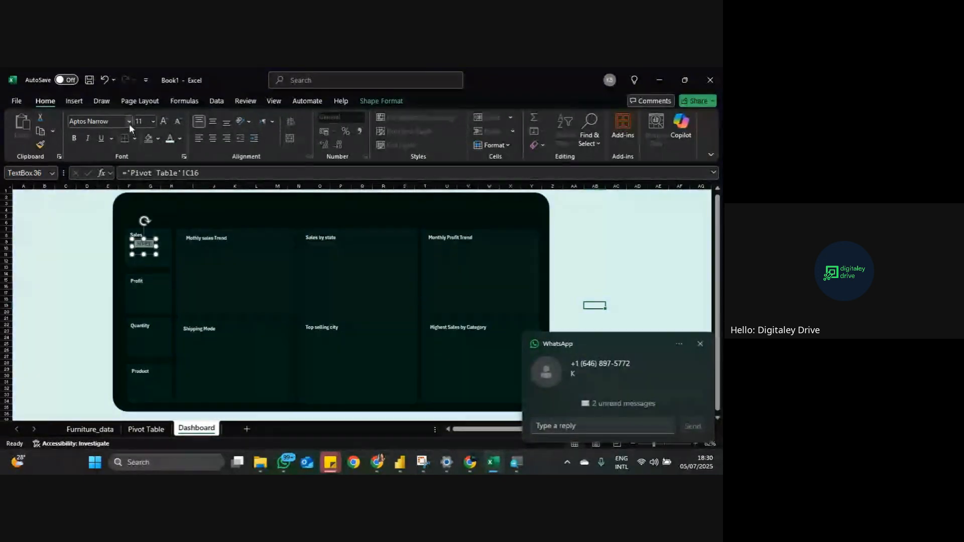
pyautogui.click(153, 119)
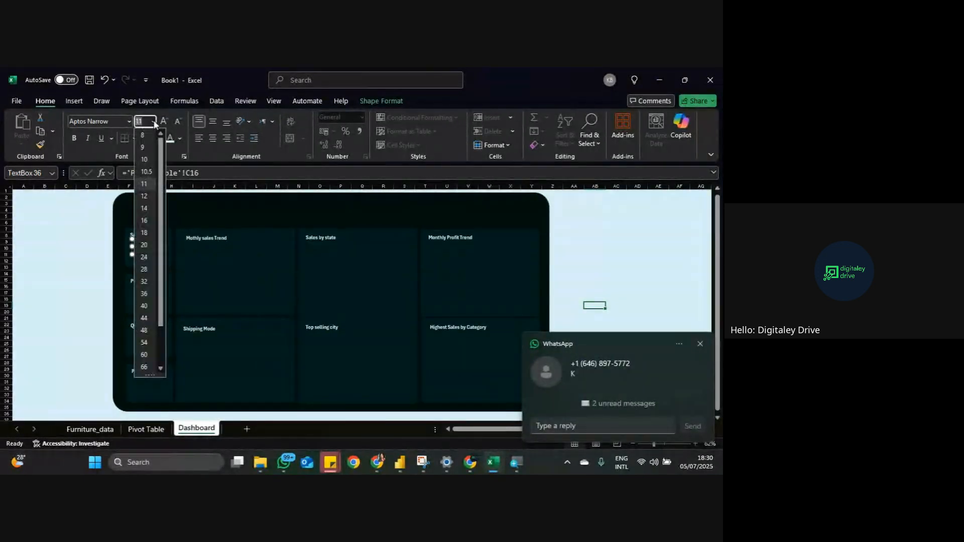
pyautogui.click(144, 196)
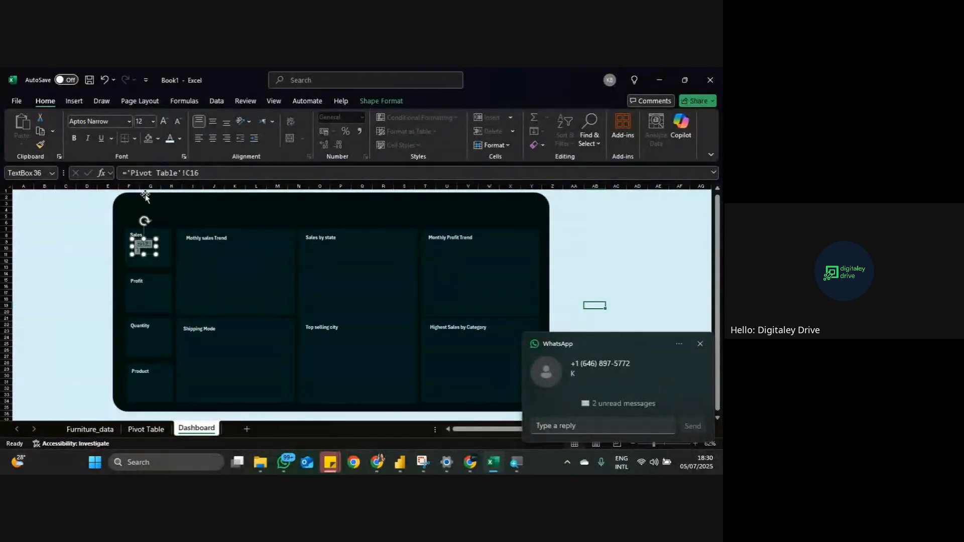
pyautogui.click(153, 121)
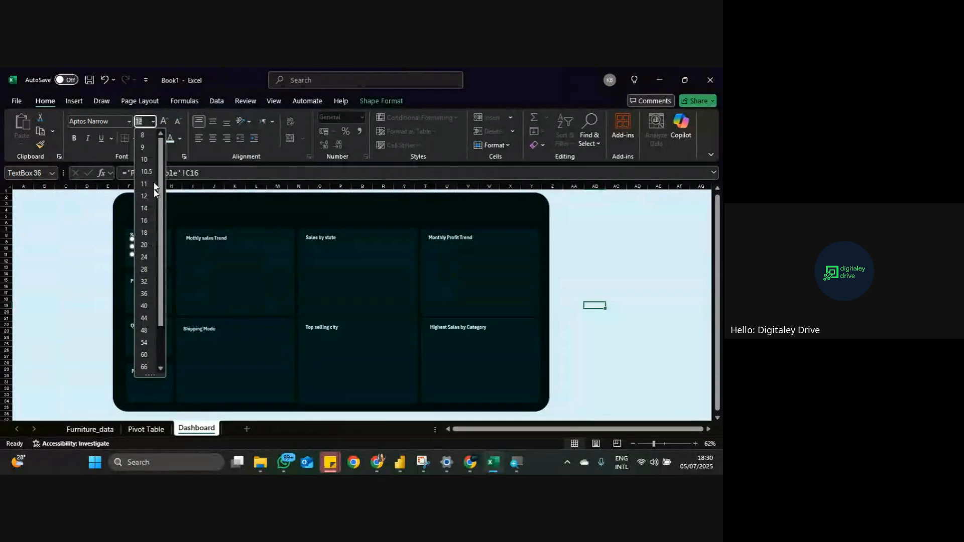
pyautogui.click(144, 208)
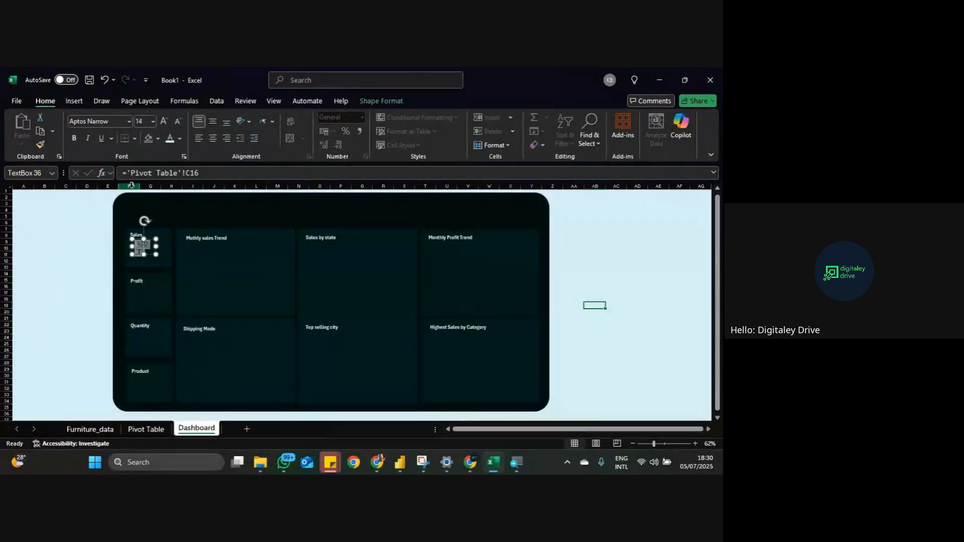
pyautogui.click(74, 140)
pyautogui.moveTo(157, 245)
pyautogui.mouseDown()
pyautogui.moveTo(166, 246)
pyautogui.moveTo(157, 257)
pyautogui.mouseUp()
pyautogui.click(176, 215)
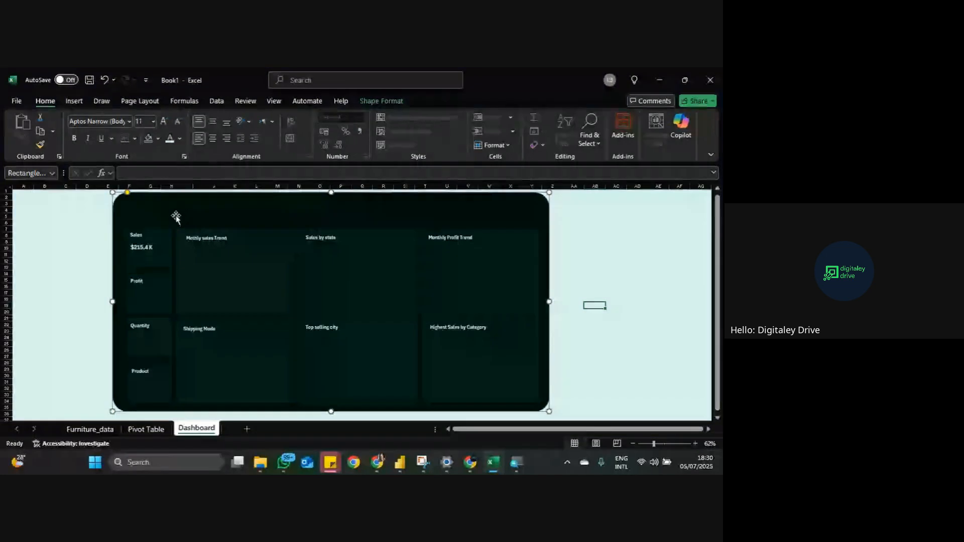
# Step: Duplicate the Sales card's value text box and place the copy directly beneath the original
pyautogui.click(152, 256)
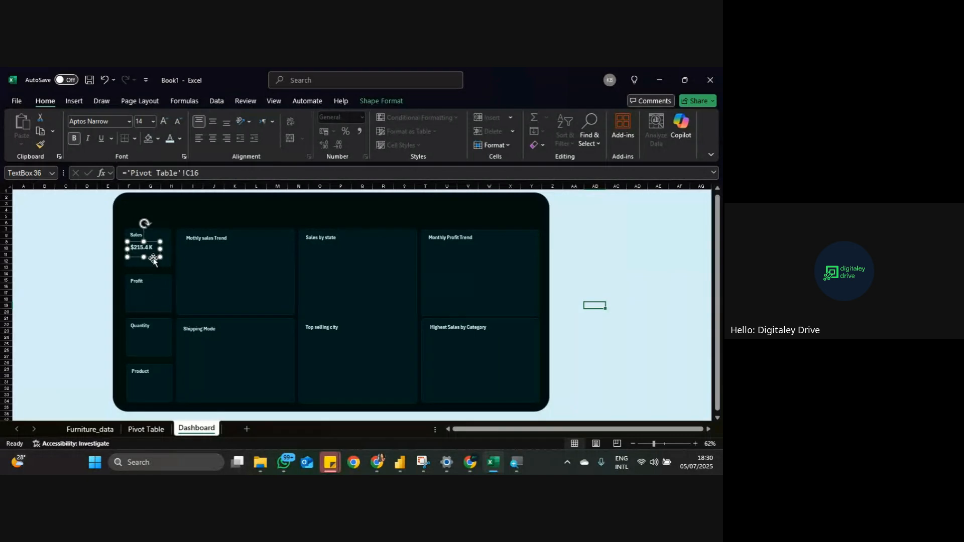
pyautogui.hotkey('ctrl', 'd')
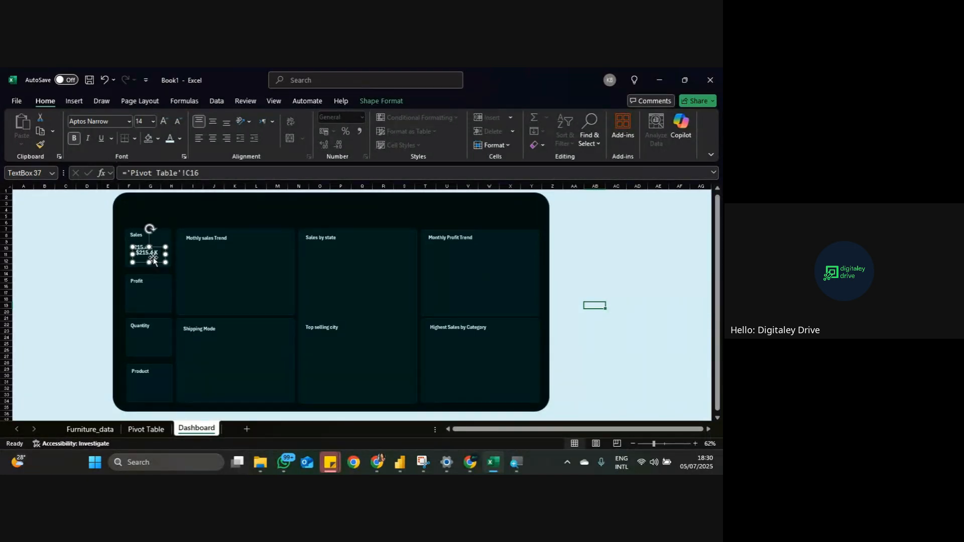
pyautogui.moveTo(154, 260); pyautogui.dragTo(149, 269)
# Step: Relink the duplicated text box on the Sales card to the sales YoY indicator in 'Pivot Table'!F16
pyautogui.click(210, 171)
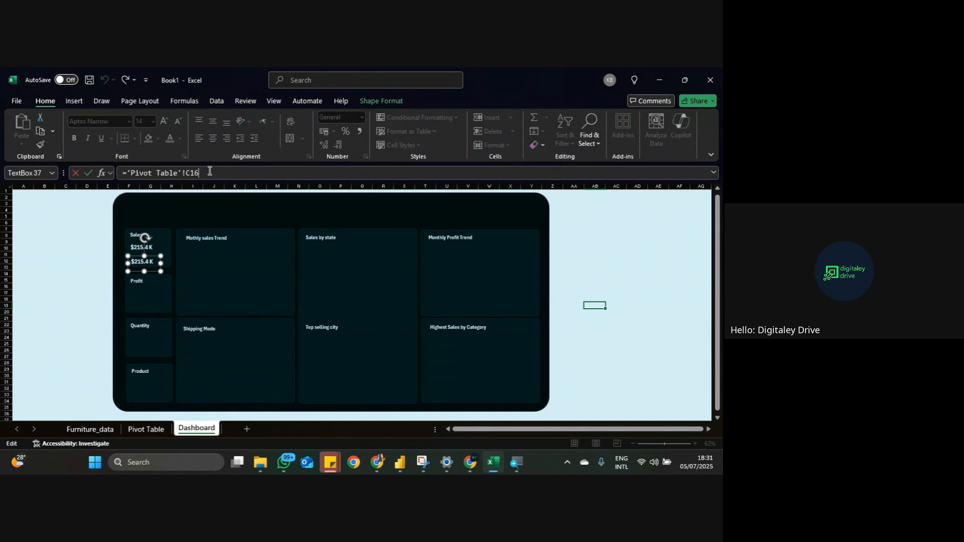
pyautogui.press('BackSpace')
pyautogui.press('BackSpace')
pyautogui.press('BackSpace')
pyautogui.press('BackSpace')
pyautogui.press('BackSpace')
pyautogui.press('BackSpace')
pyautogui.press('BackSpace')
pyautogui.press('BackSpace')
pyautogui.press('BackSpace')
pyautogui.press('BackSpace')
pyautogui.press('BackSpace')
pyautogui.press('BackSpace')
pyautogui.press('BackSpace')
pyautogui.press('BackSpace')
pyautogui.press('BackSpace')
pyautogui.click(146, 428)
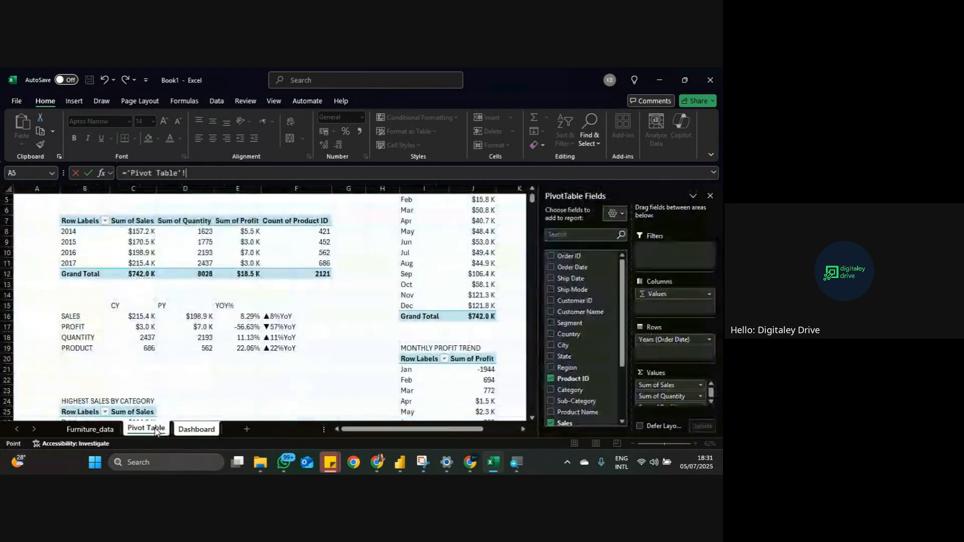
pyautogui.click(281, 316)
pyautogui.press('Return')
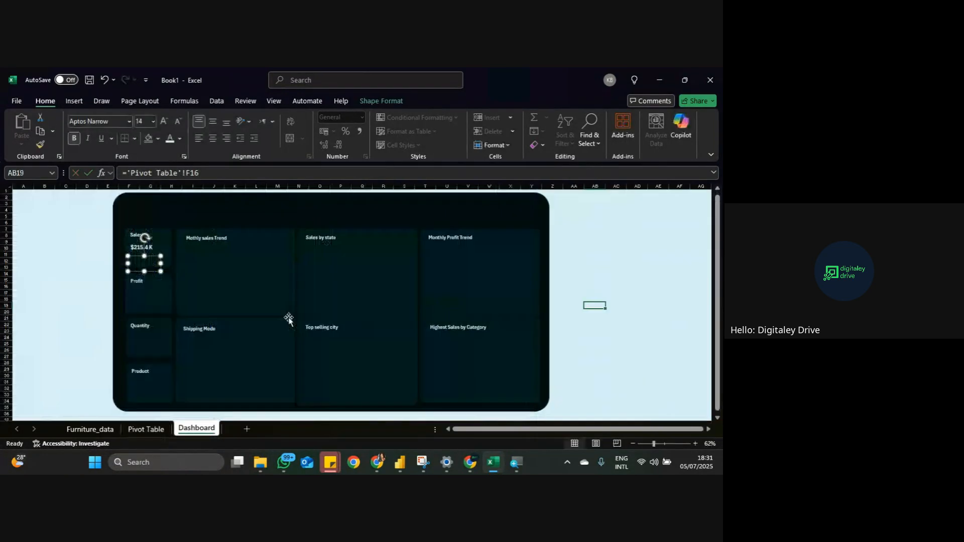
# Step: Format the Sales card's YoY indicator text in white at 12 pt
pyautogui.click(152, 266)
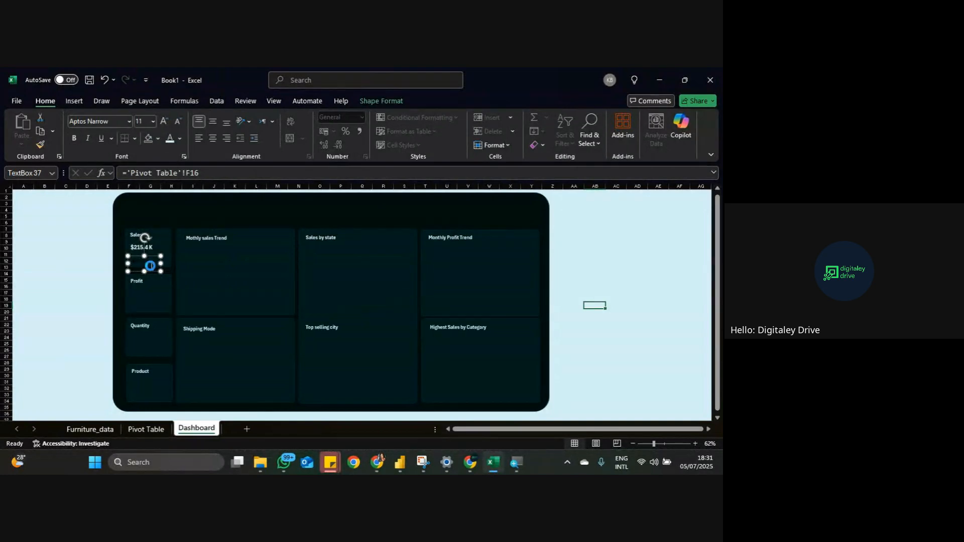
pyautogui.doubleClick(150, 266)
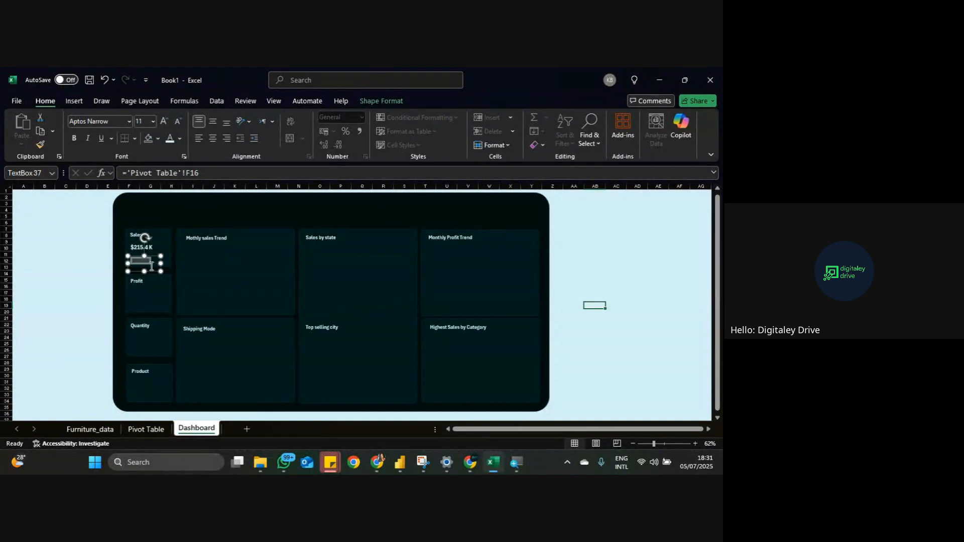
pyautogui.click(181, 140)
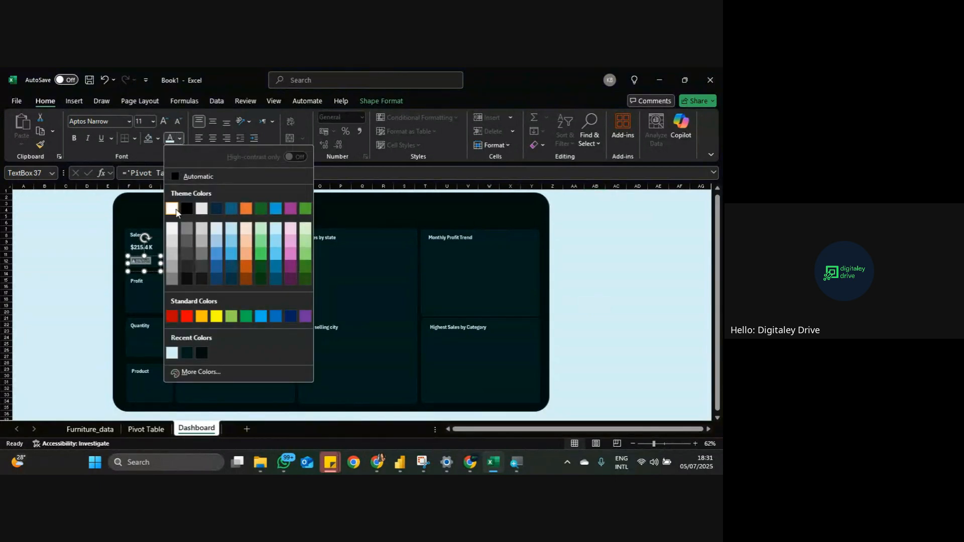
pyautogui.click(173, 209)
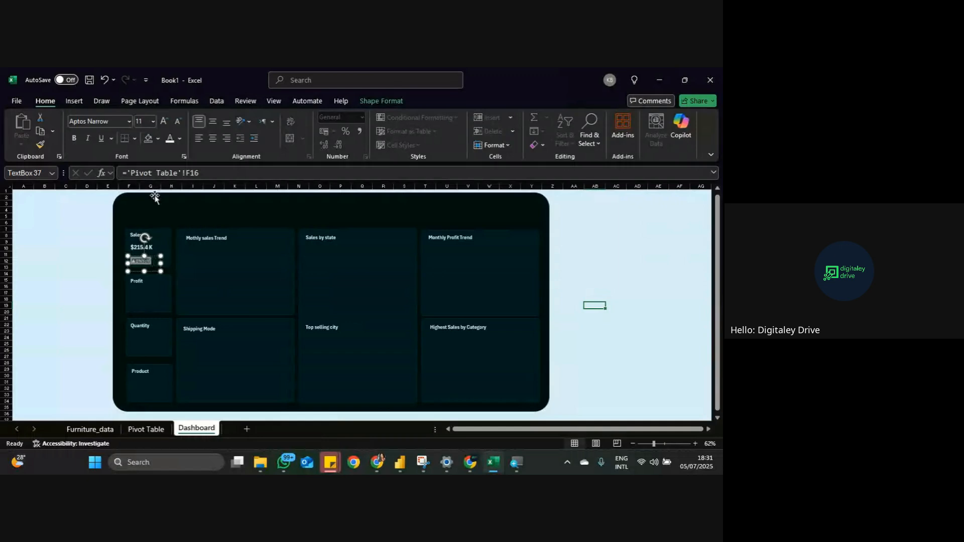
pyautogui.click(153, 121)
pyautogui.click(143, 189)
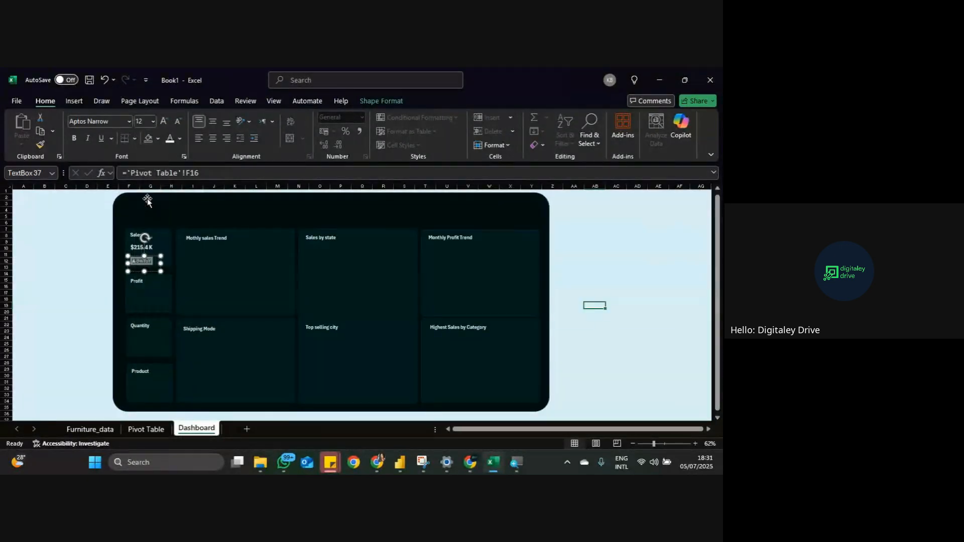
# Step: Set the Sales card's label to font size 14
pyautogui.click(137, 239)
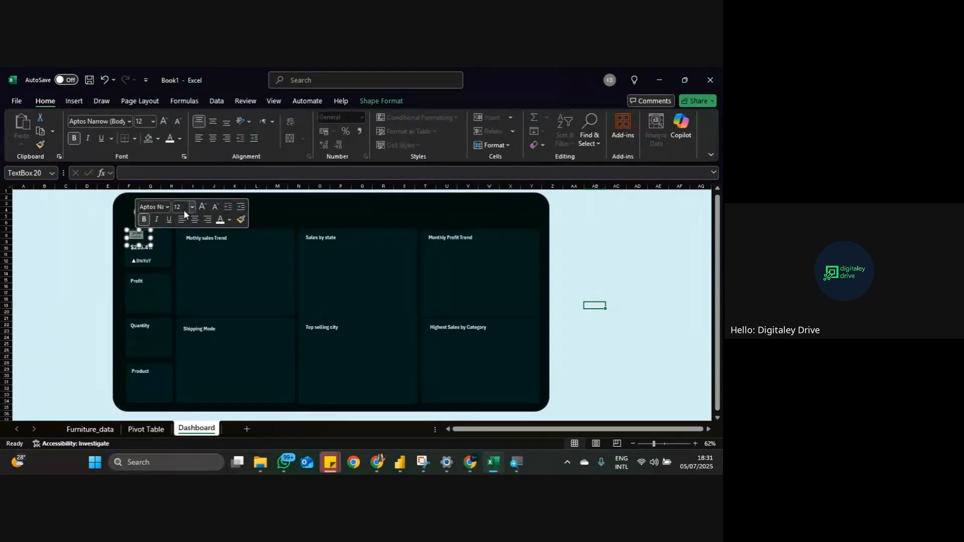
pyautogui.click(192, 207)
pyautogui.click(186, 292)
pyautogui.click(91, 272)
# Step: Copy the Sales label's formatting to the Profit, Quantity and Product labels with Format Painter
pyautogui.click(141, 286)
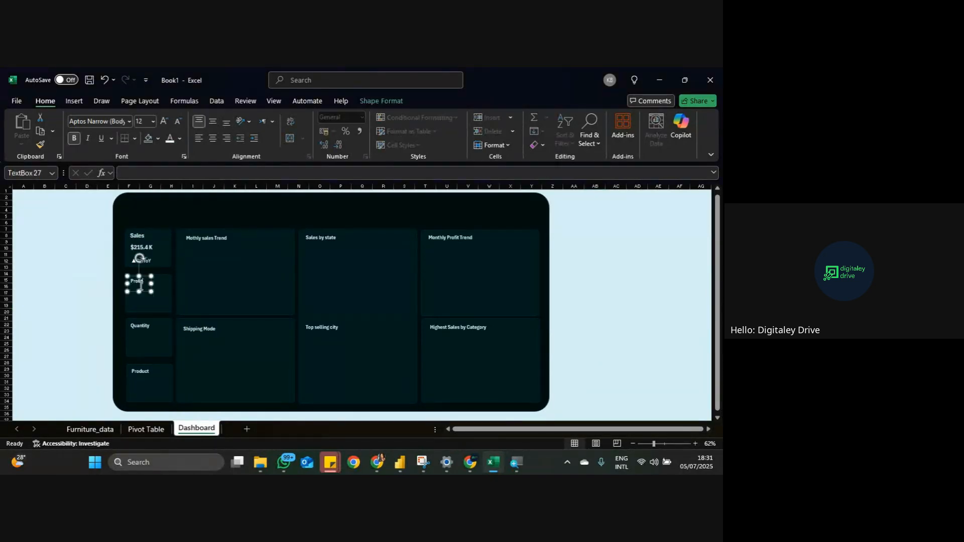
pyautogui.click(142, 237)
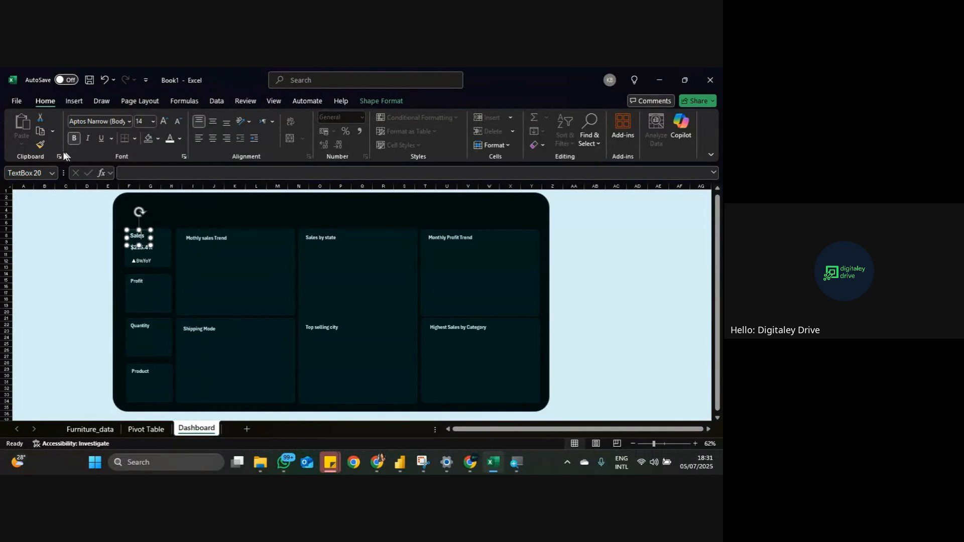
pyautogui.click(40, 144)
pyautogui.click(136, 282)
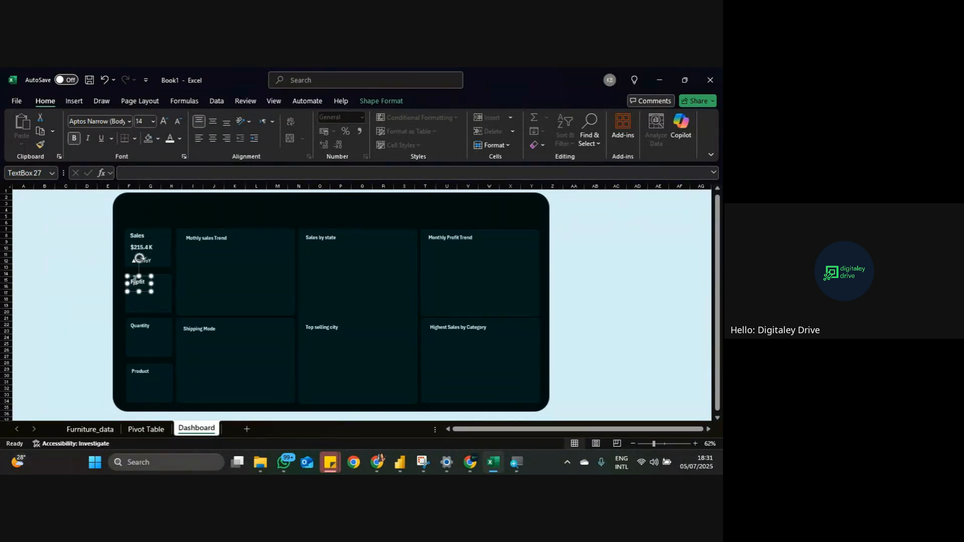
pyautogui.click(40, 144)
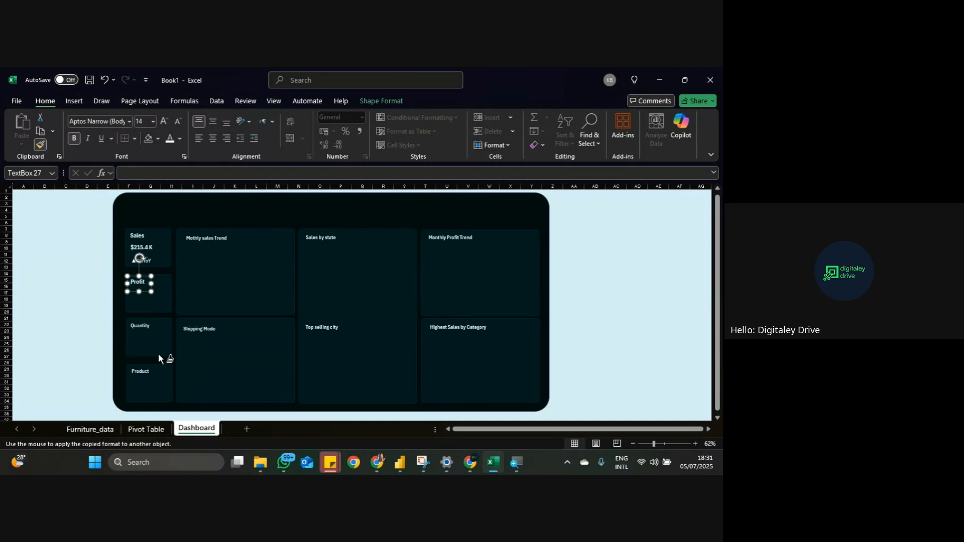
pyautogui.click(143, 326)
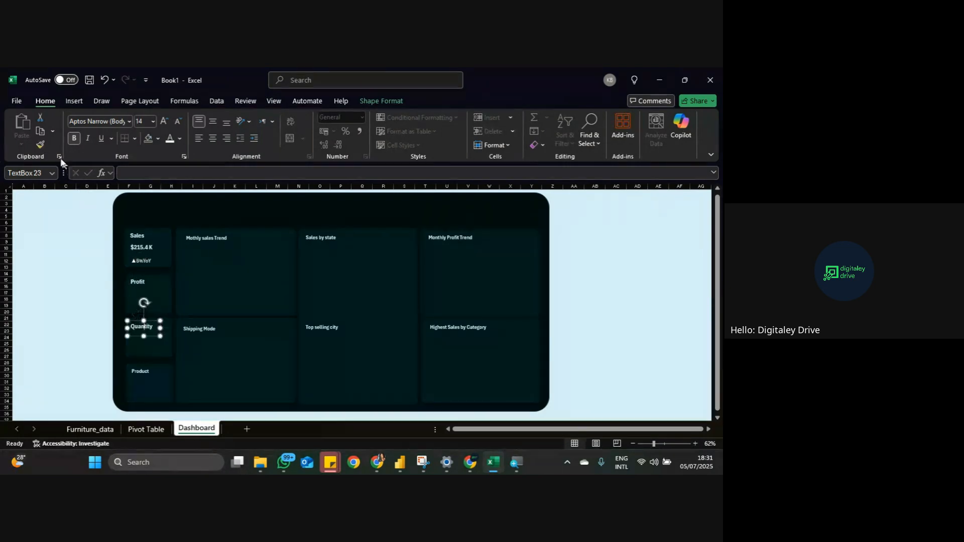
pyautogui.click(40, 144)
pyautogui.click(147, 371)
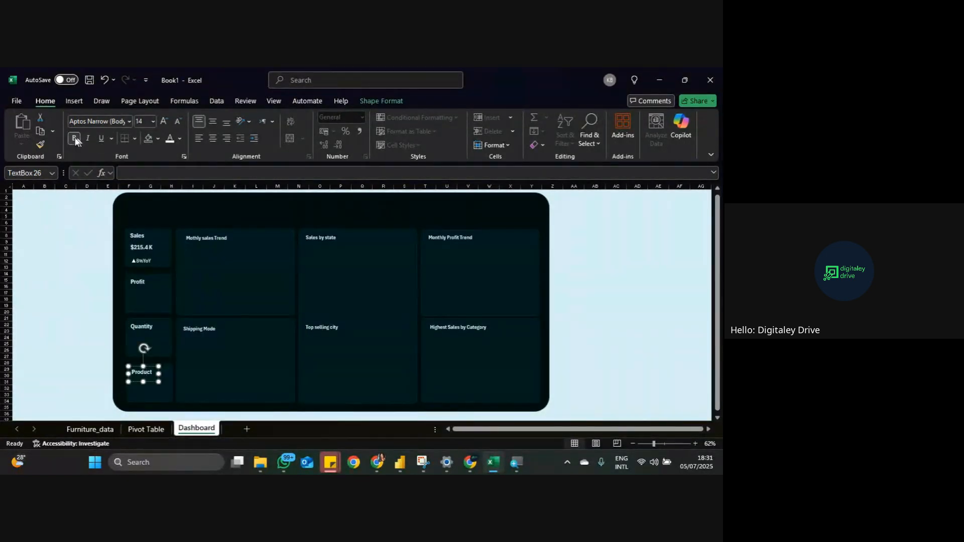
# Step: Copy the Product label's formatting to the Mothly sales Trend title, and from that title to the Shipping Mode title
pyautogui.click(41, 145)
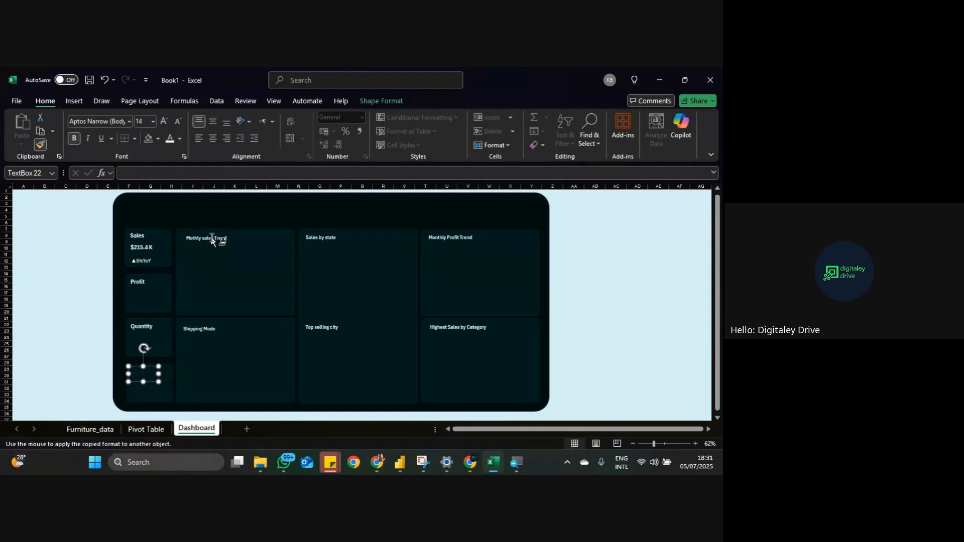
pyautogui.click(214, 238)
pyautogui.click(40, 144)
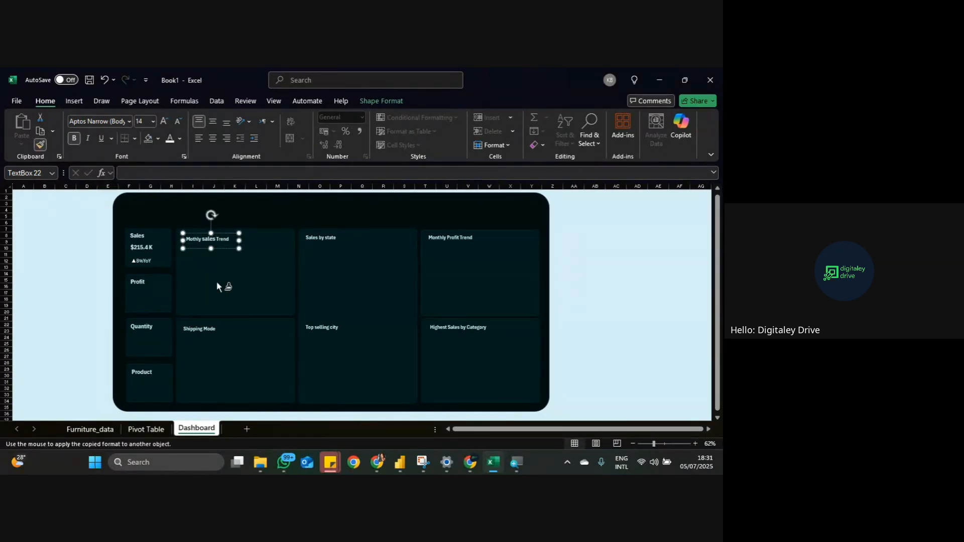
pyautogui.click(209, 329)
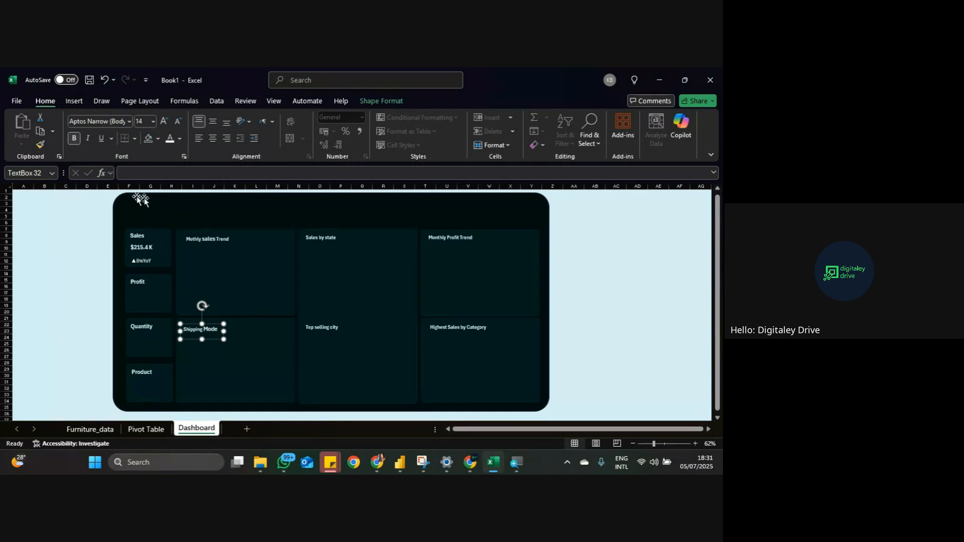
pyautogui.click(217, 238)
pyautogui.click(41, 145)
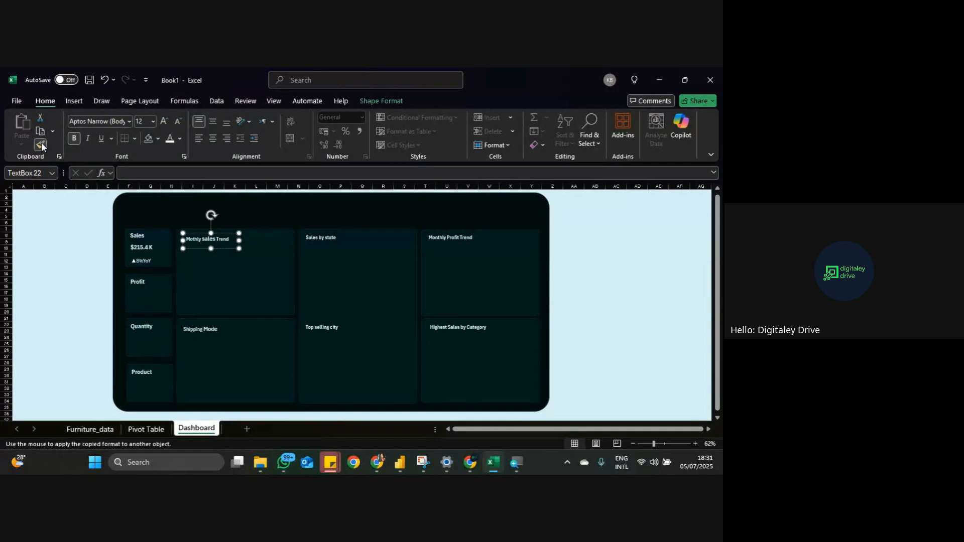
pyautogui.click(200, 331)
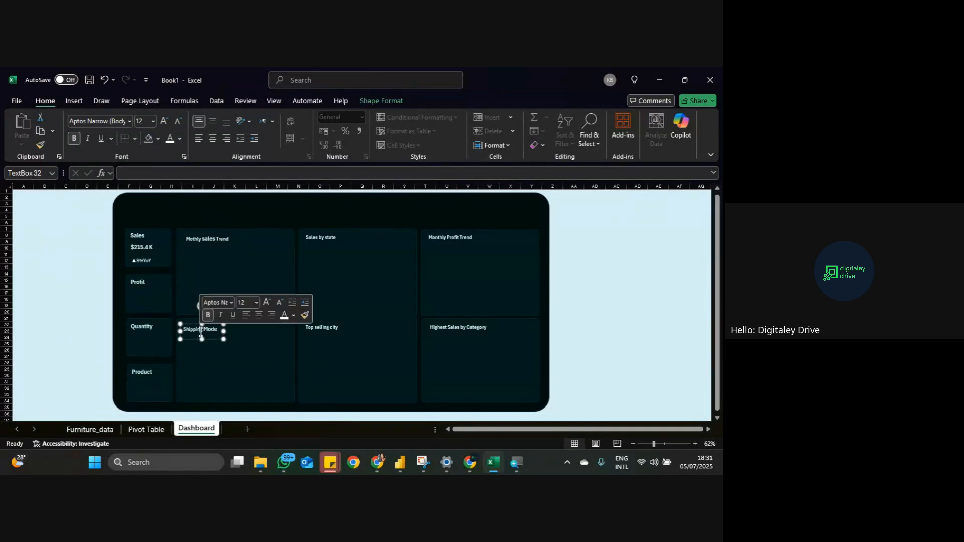
# Step: Set the Shipping Mode title to font size 14 and widen its text box so the title fits on one line
pyautogui.click(256, 303)
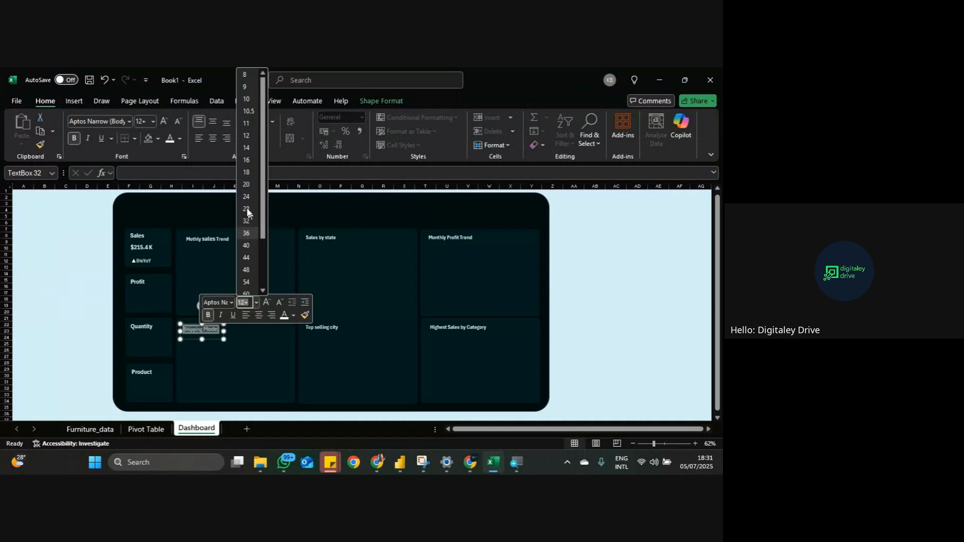
pyautogui.click(246, 148)
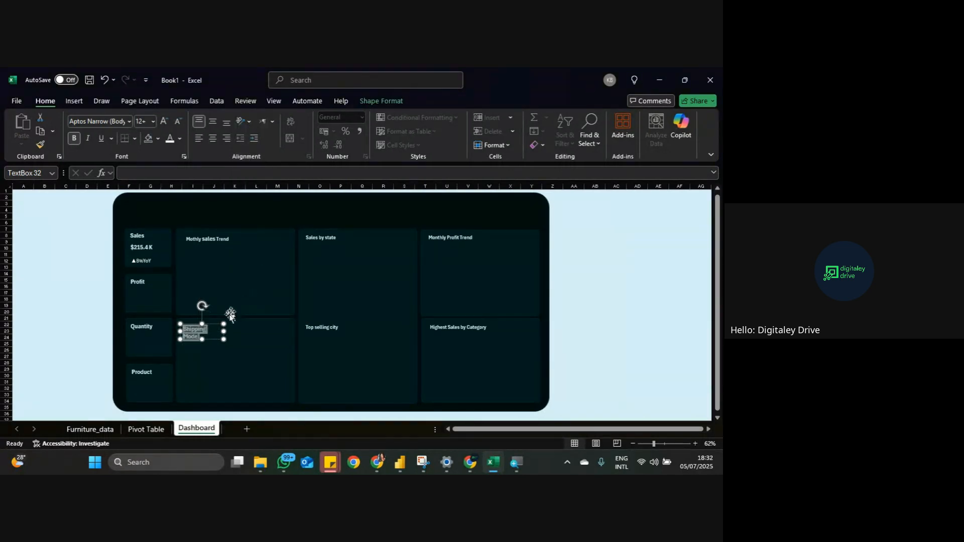
pyautogui.moveTo(225, 331); pyautogui.dragTo(240, 331)
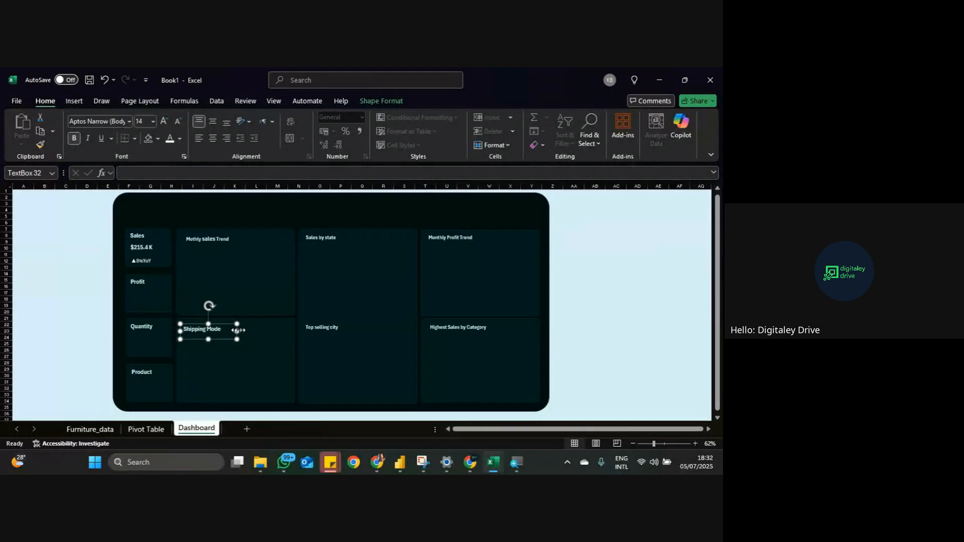
# Step: Set the Top selling city and Sales by state titles to font size 14
pyautogui.click(325, 327)
pyautogui.doubleClick(325, 328)
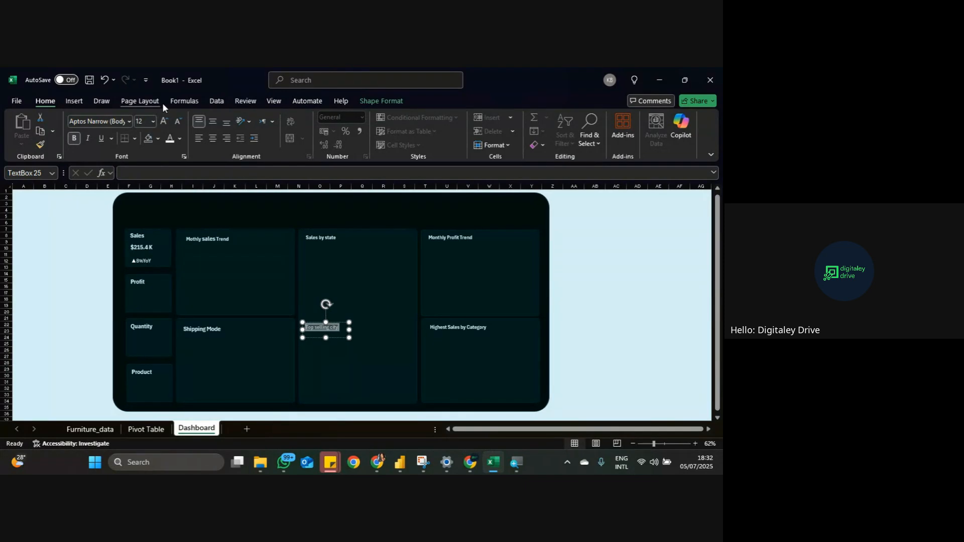
pyautogui.click(153, 121)
pyautogui.click(144, 208)
pyautogui.click(315, 239)
pyautogui.tripleClick(315, 239)
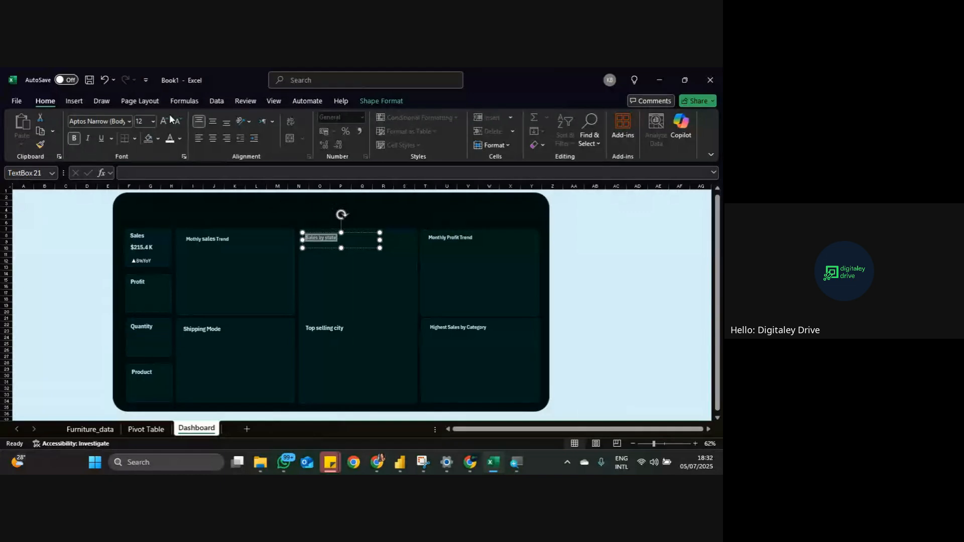
pyautogui.click(153, 121)
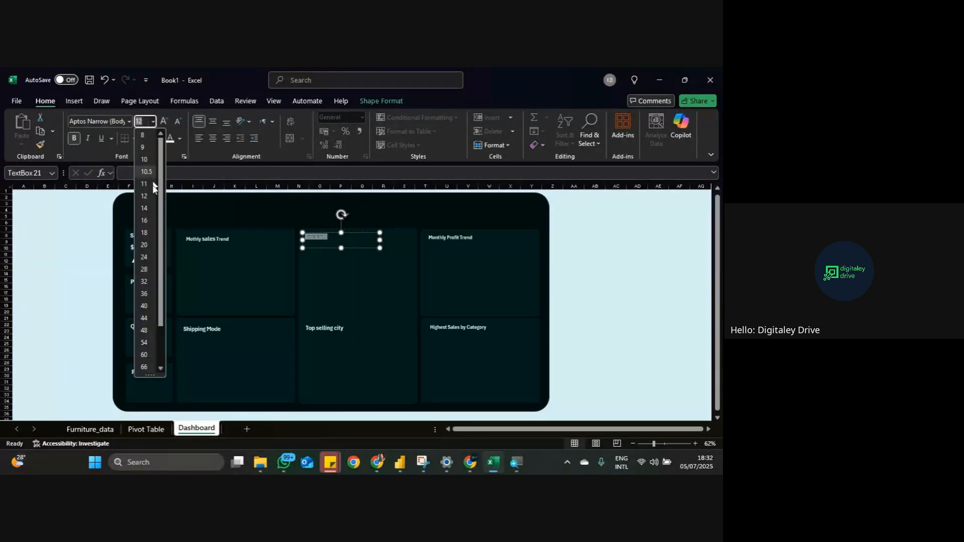
pyautogui.click(153, 185)
# Step: Set the Monthly Profit Trend and Highest Sales by Category titles to font size 14
pyautogui.tripleClick(447, 237)
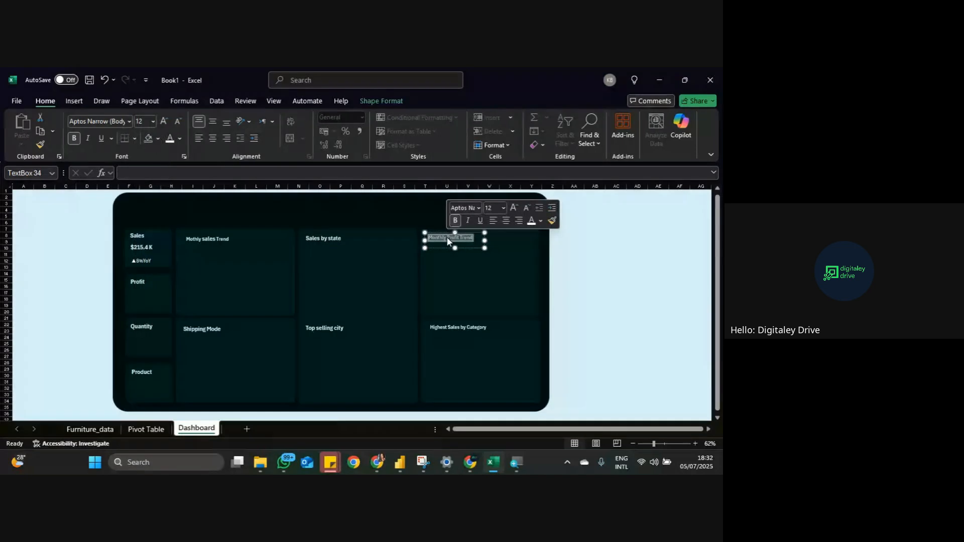
pyautogui.click(153, 121)
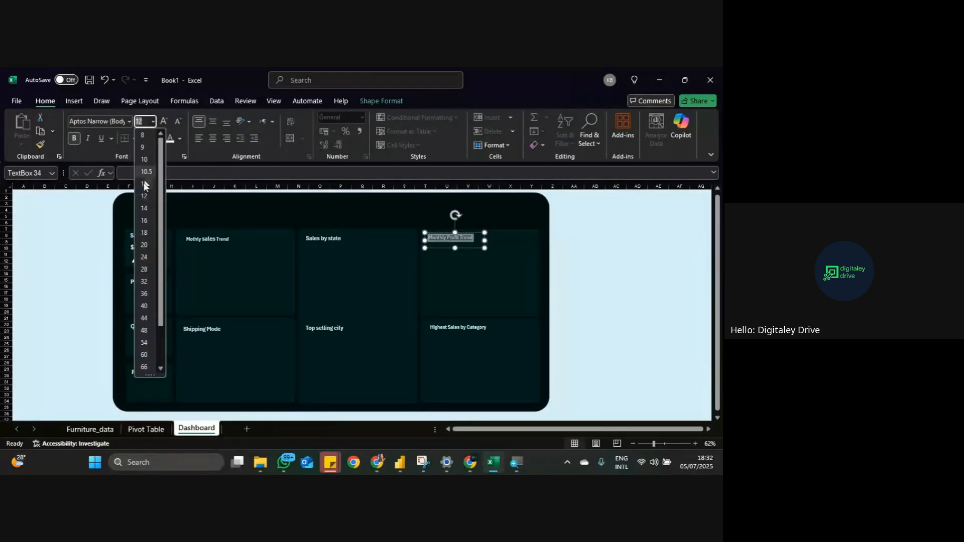
pyautogui.click(144, 209)
pyautogui.tripleClick(455, 327)
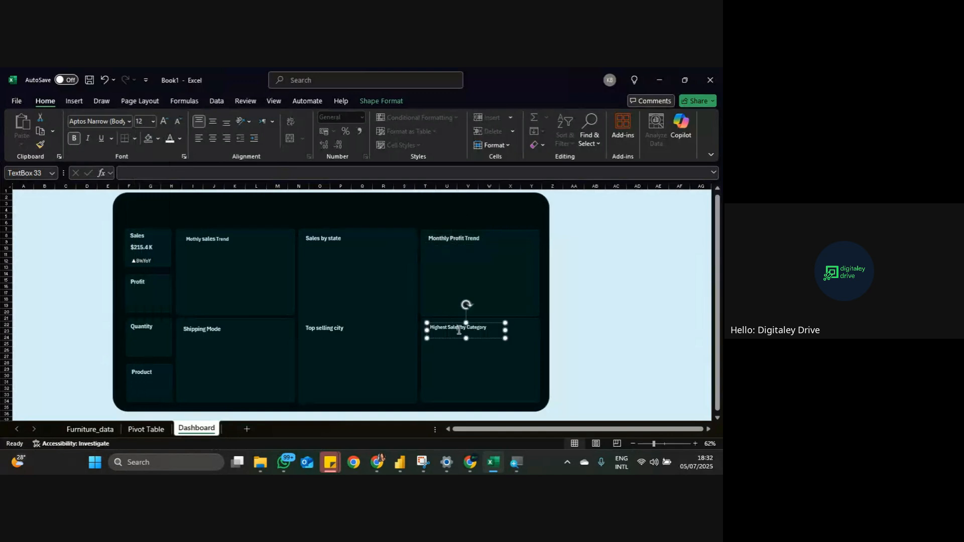
pyautogui.click(152, 121)
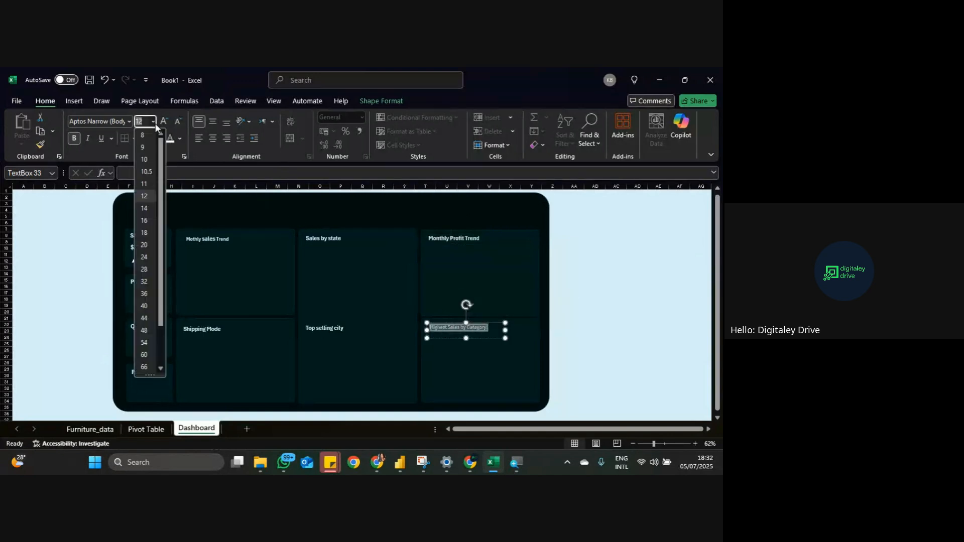
pyautogui.click(151, 213)
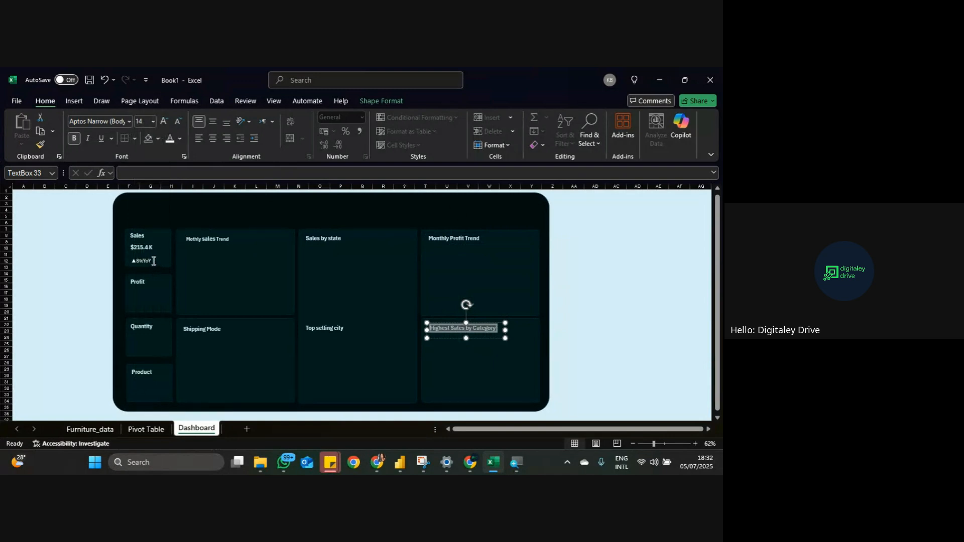
# Step: Move the Sales card's YoY indicator slightly up, closer to the sales value
pyautogui.click(169, 223)
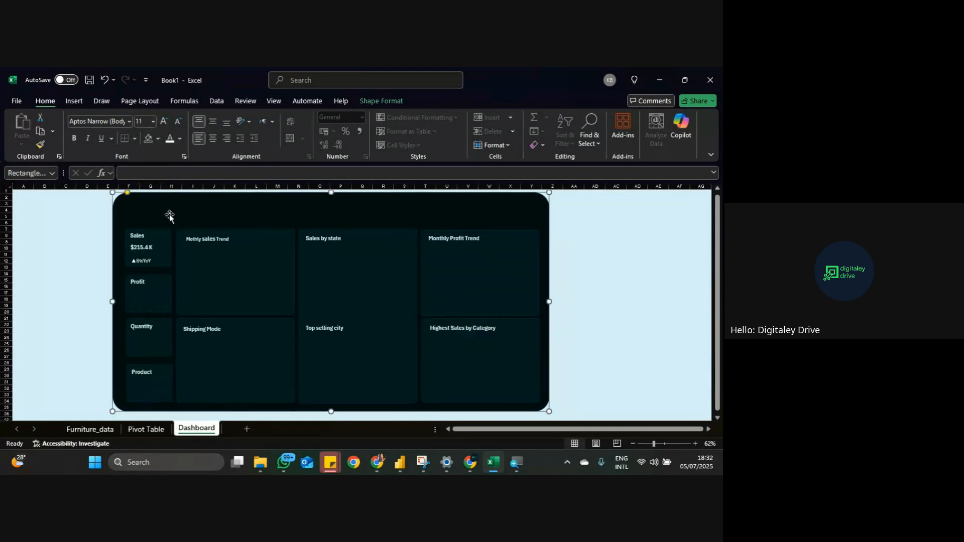
pyautogui.click(148, 265)
pyautogui.moveTo(154, 257); pyautogui.dragTo(152, 254)
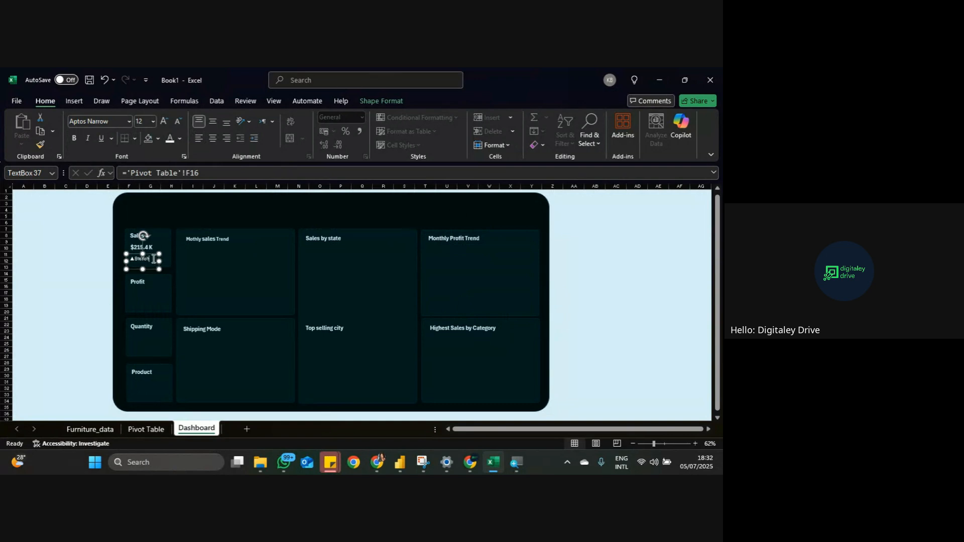
# Step: Try a light gray font color on the Sales card's YoY indicator and undo it
pyautogui.doubleClick(154, 259)
pyautogui.click(180, 138)
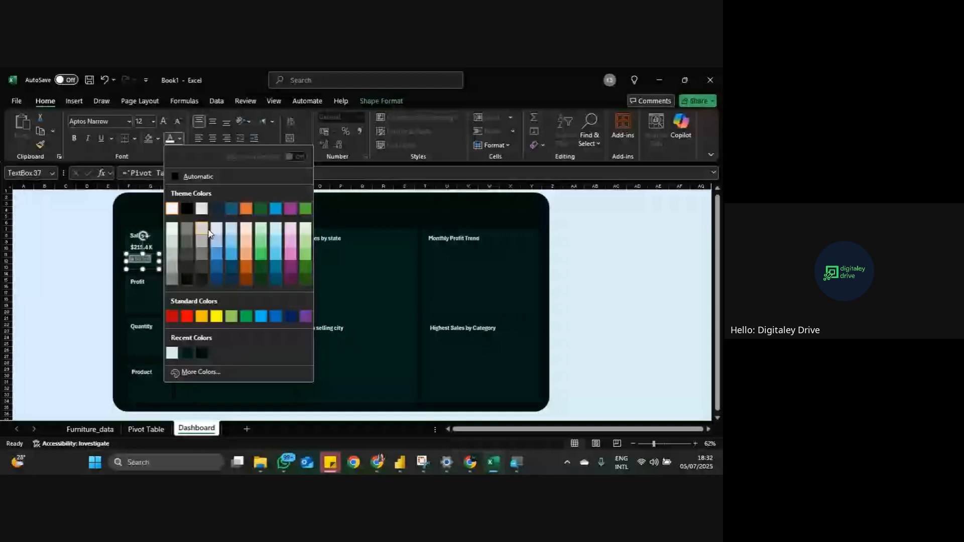
pyautogui.click(209, 232)
pyautogui.click(64, 284)
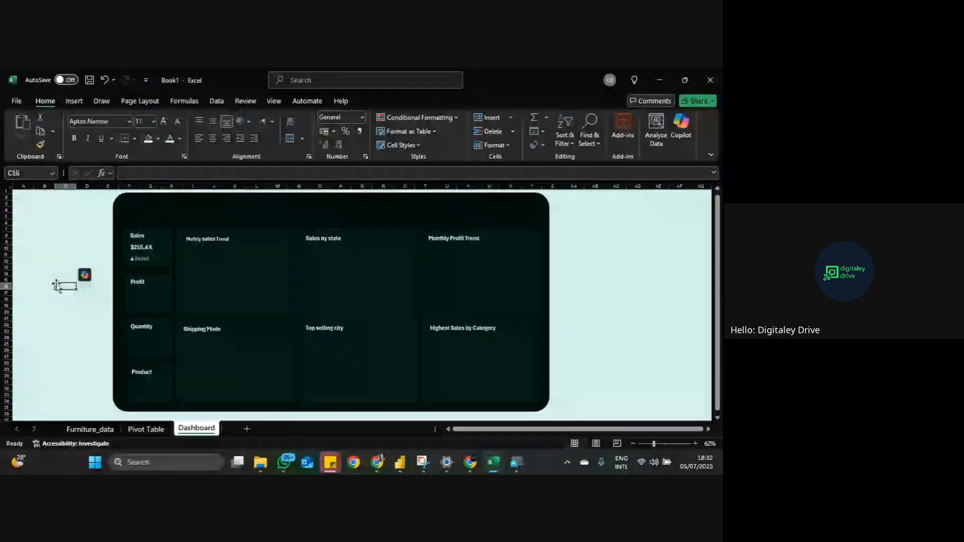
pyautogui.hotkey('ctrl', 'z')
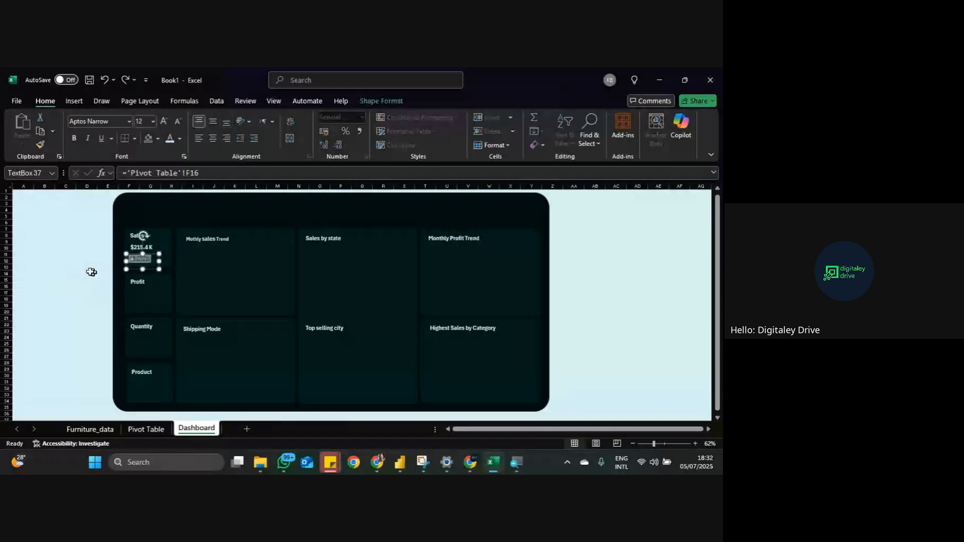
pyautogui.click(89, 272)
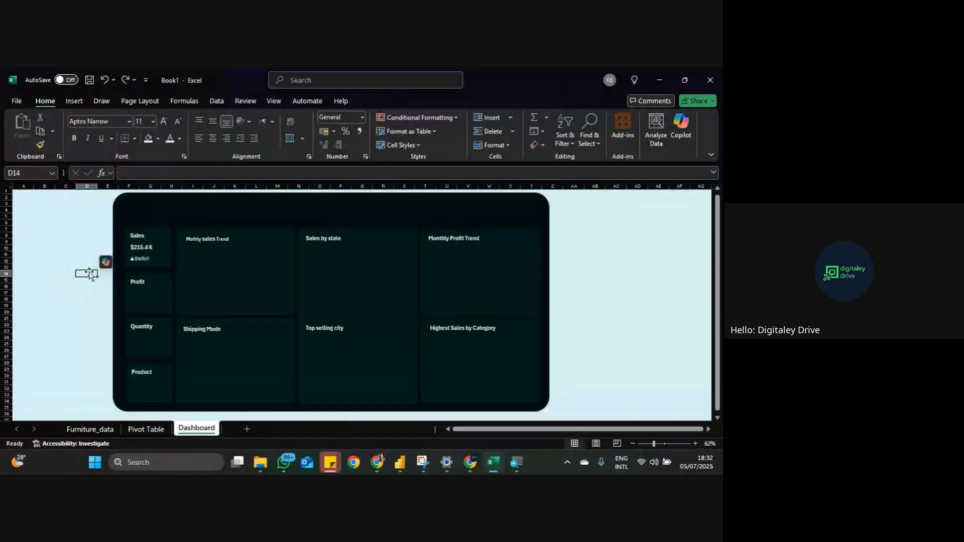
# Step: Duplicate the Sales card's value text box and place copies under the Profit and Quantity labels
pyautogui.click(149, 248)
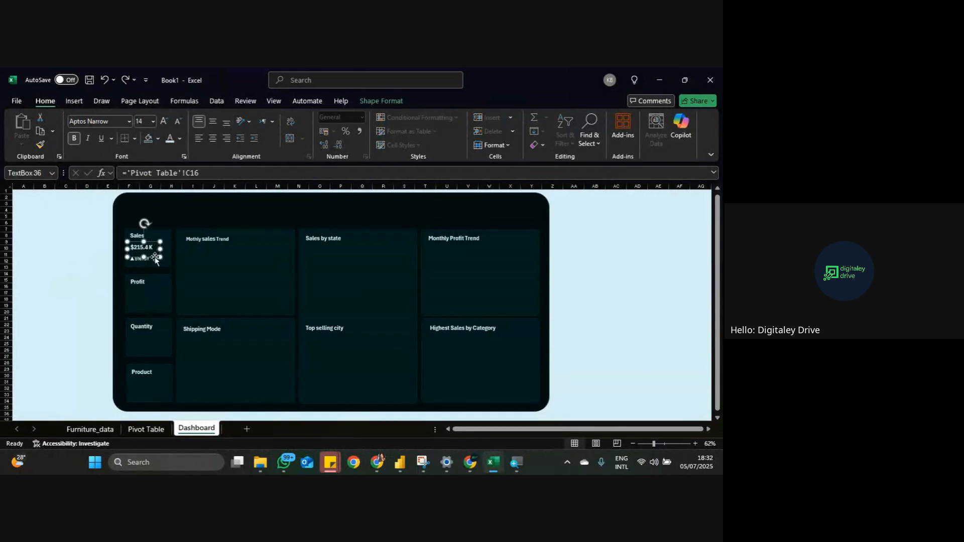
pyautogui.moveTo(154, 261); pyautogui.dragTo(155, 306)
pyautogui.click(157, 253)
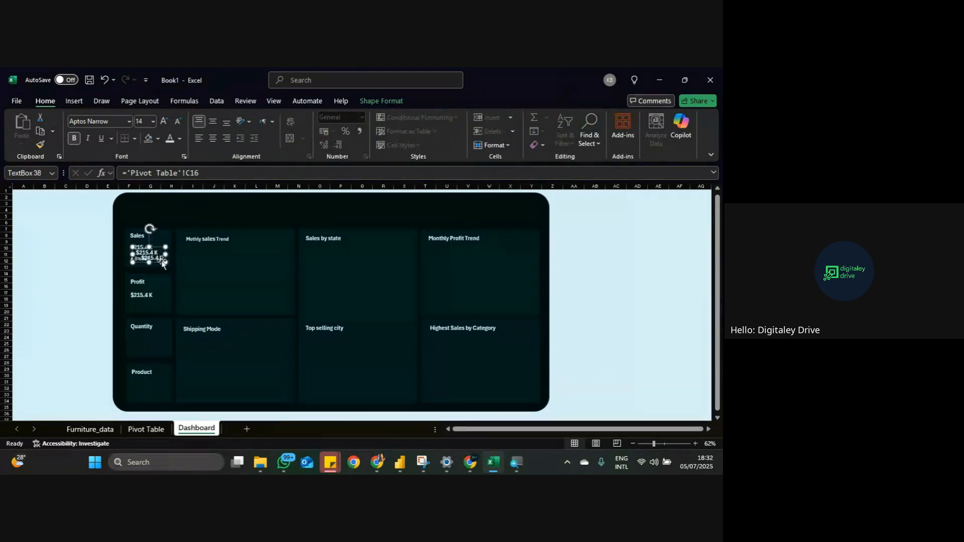
pyautogui.click(154, 253)
pyautogui.click(154, 256)
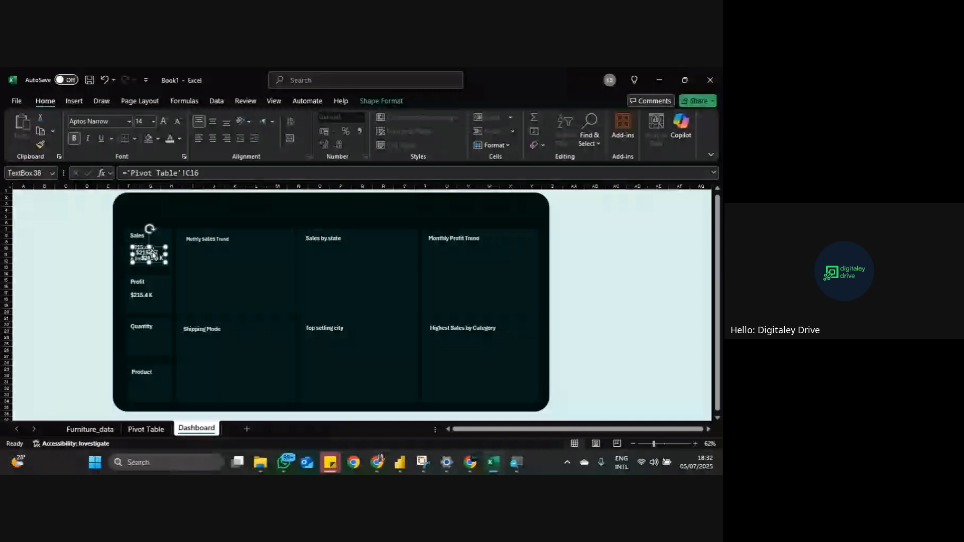
pyautogui.moveTo(158, 264); pyautogui.dragTo(154, 353)
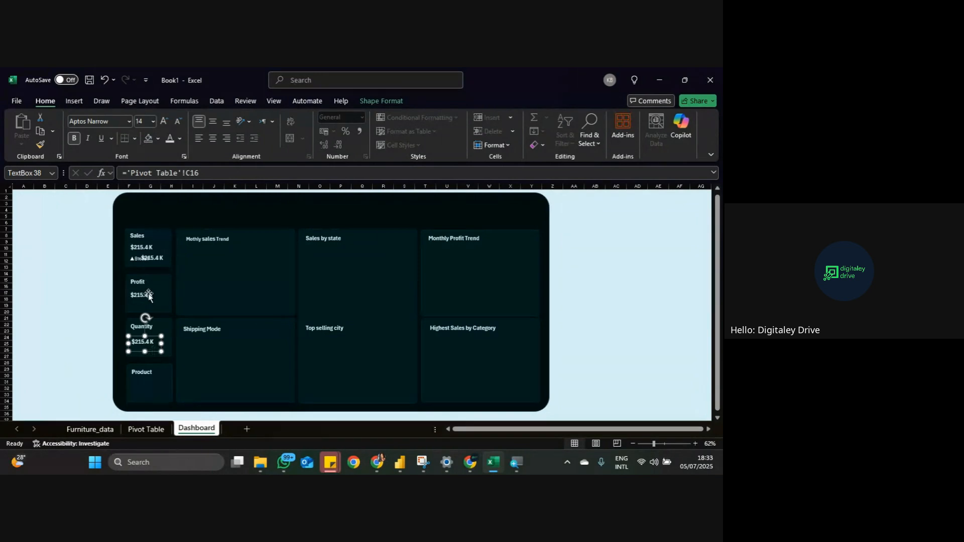
pyautogui.click(161, 221)
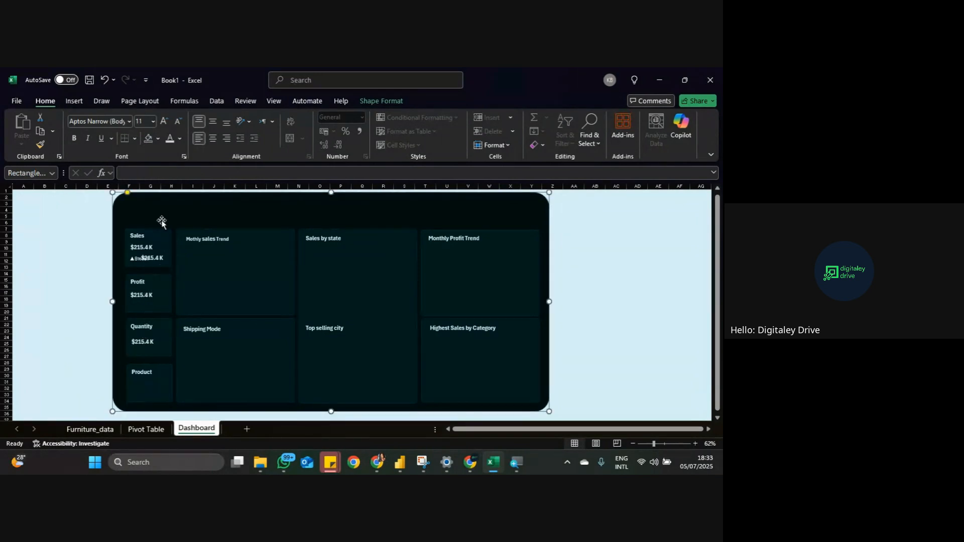
pyautogui.click(145, 346)
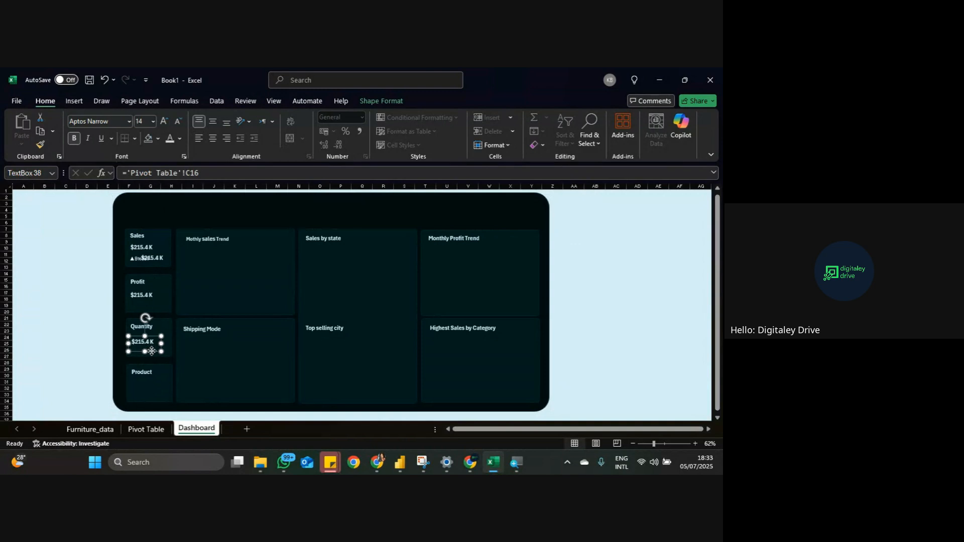
pyautogui.moveTo(151, 351); pyautogui.dragTo(152, 348)
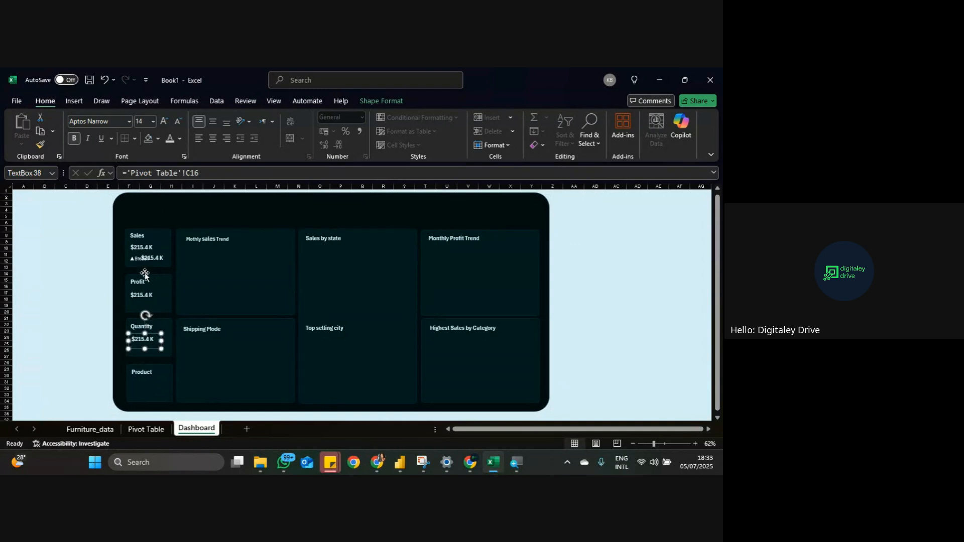
# Step: Move the remaining copy of the sales value text box to the Product card and align it under the label
pyautogui.click(163, 268)
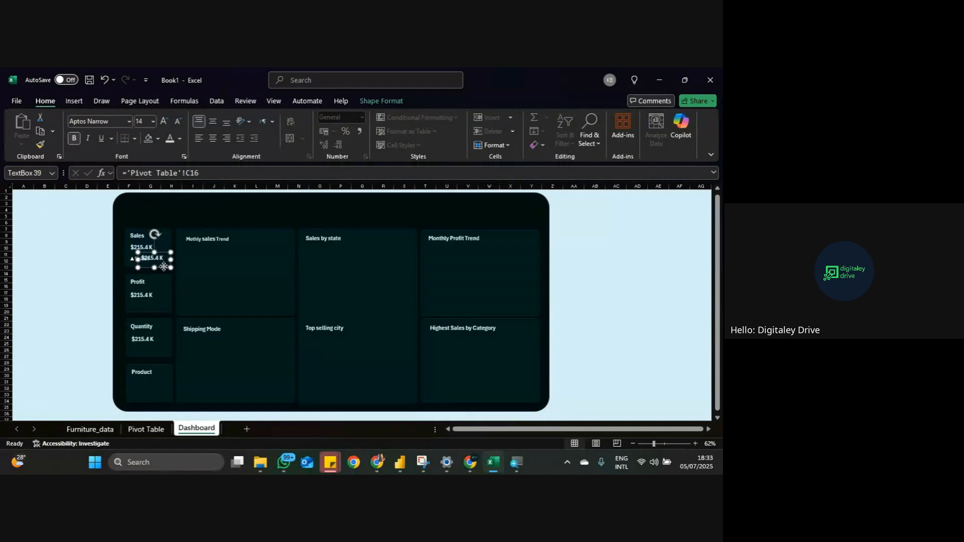
pyautogui.moveTo(163, 268); pyautogui.dragTo(154, 393)
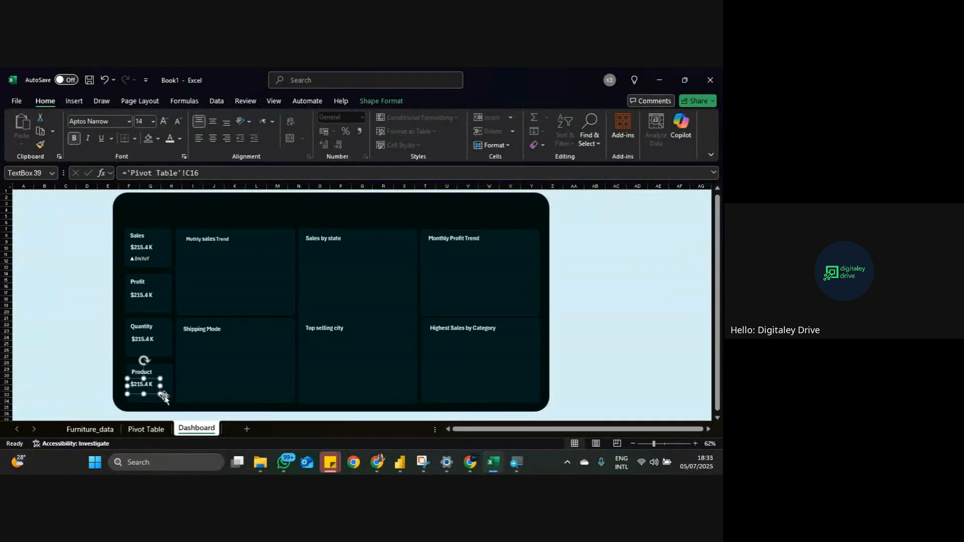
pyautogui.click(167, 395)
pyautogui.click(148, 389)
pyautogui.moveTo(153, 394); pyautogui.dragTo(154, 391)
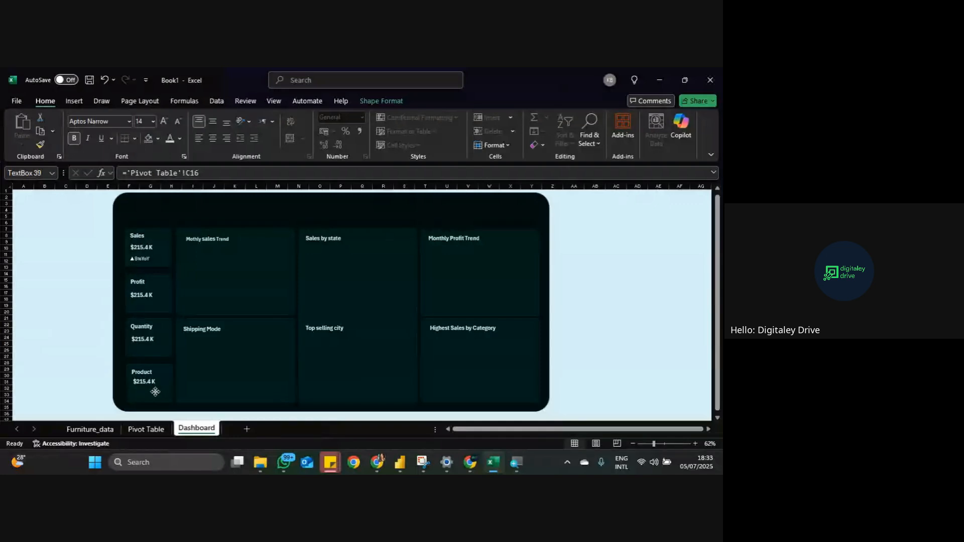
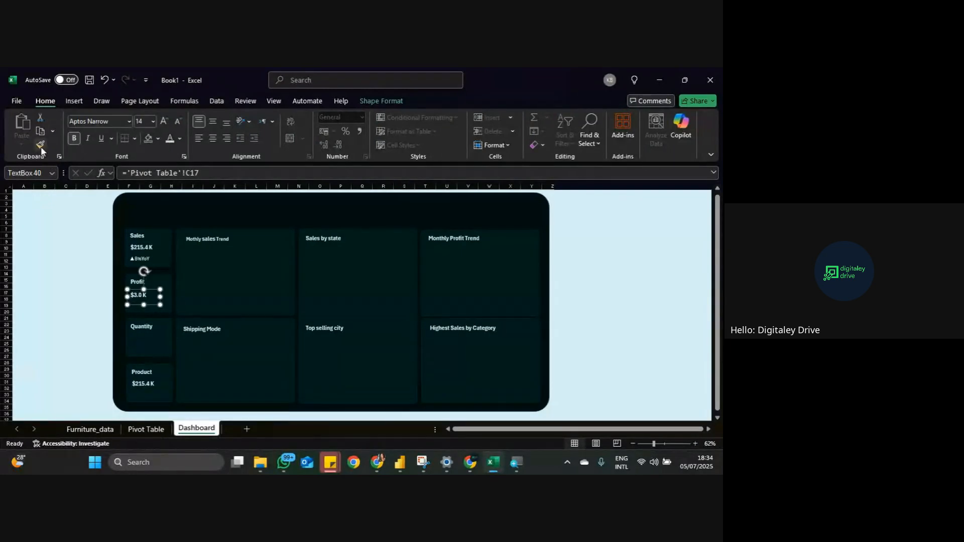
# Step: Clear the Product card's value text box and link it to cell C19 of the Pivot Table sheet
pyautogui.click(134, 340)
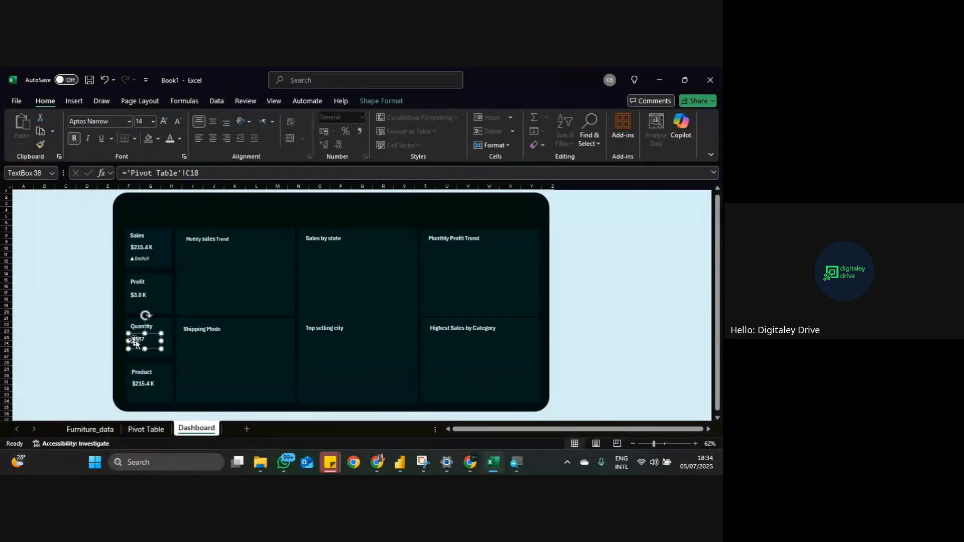
pyautogui.click(152, 387)
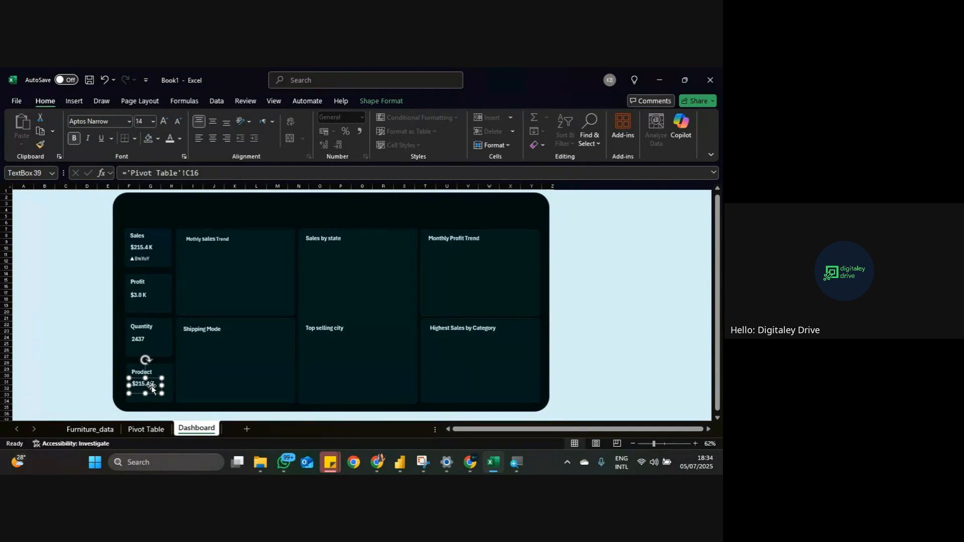
pyautogui.hotkey('ctrl', 'a')
pyautogui.press('BackSpace')
pyautogui.click(218, 173)
pyautogui.press('BackSpace')
pyautogui.press('BackSpace')
pyautogui.press('BackSpace')
pyautogui.press('BackSpace')
pyautogui.press('BackSpace')
pyautogui.press('BackSpace')
pyautogui.press('BackSpace')
pyautogui.press('BackSpace')
pyautogui.press('BackSpace')
pyautogui.press('BackSpace')
pyautogui.press('BackSpace')
pyautogui.press('BackSpace')
pyautogui.press('BackSpace')
pyautogui.press('BackSpace')
pyautogui.press('BackSpace')
pyautogui.press('BackSpace')
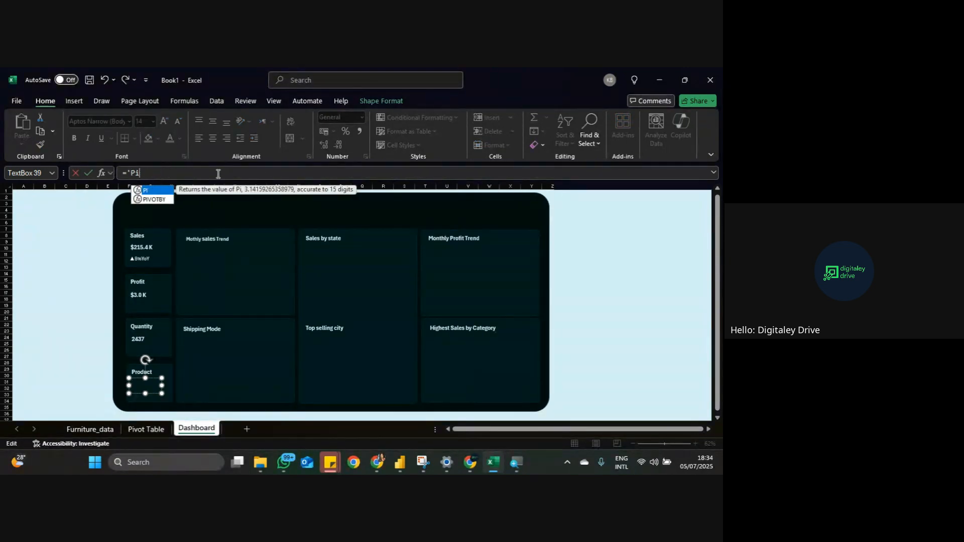
pyautogui.click(147, 429)
pyautogui.click(146, 348)
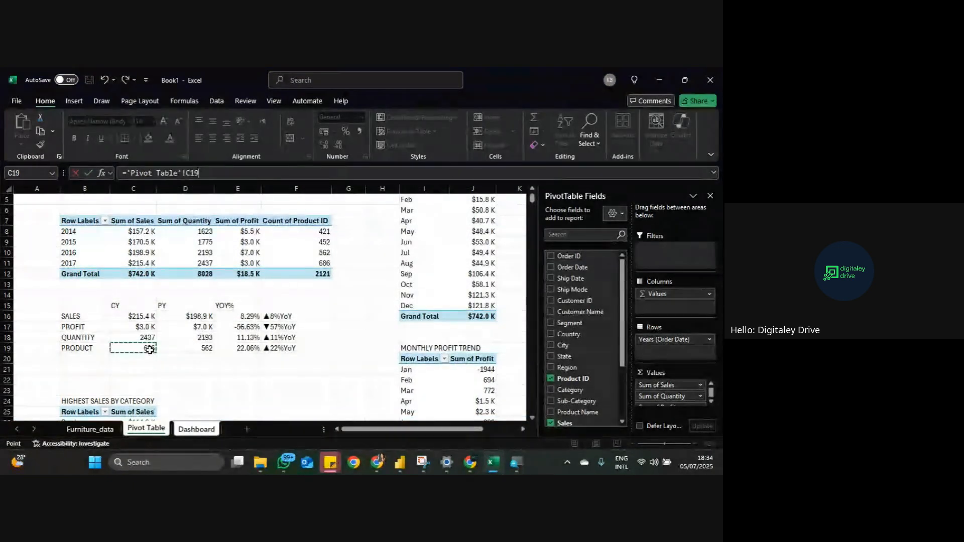
pyautogui.press('Return')
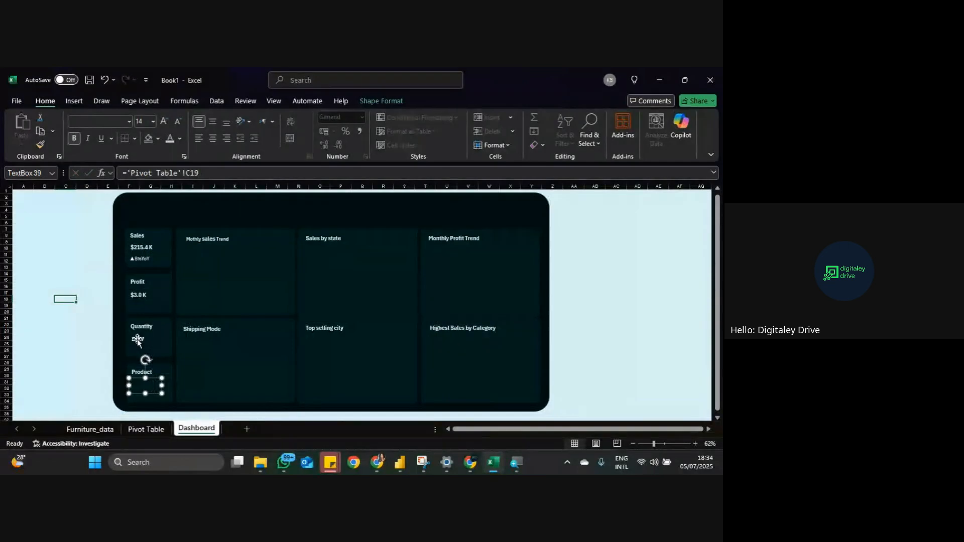
# Step: Copy the formatting of the Quantity card's value text box onto the Product card's value text box
pyautogui.click(137, 340)
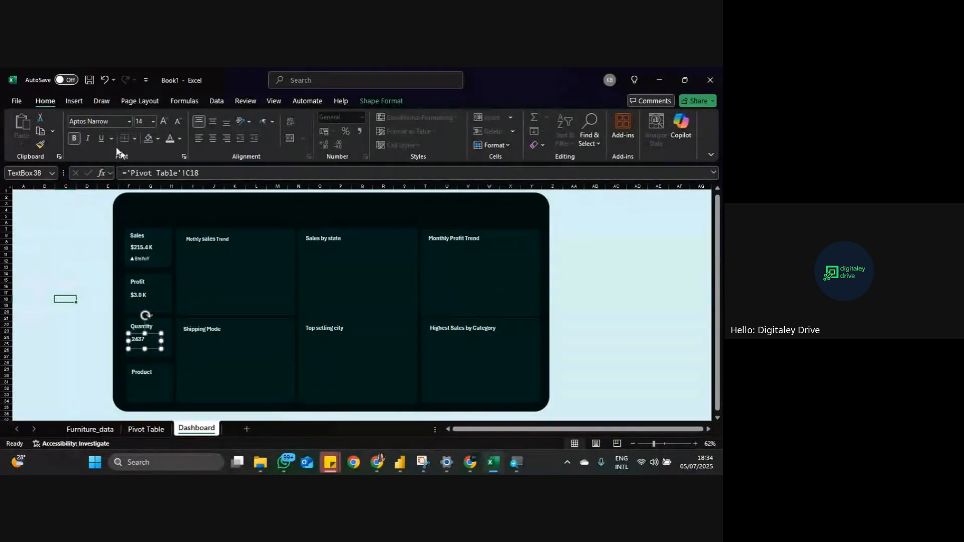
pyautogui.click(45, 143)
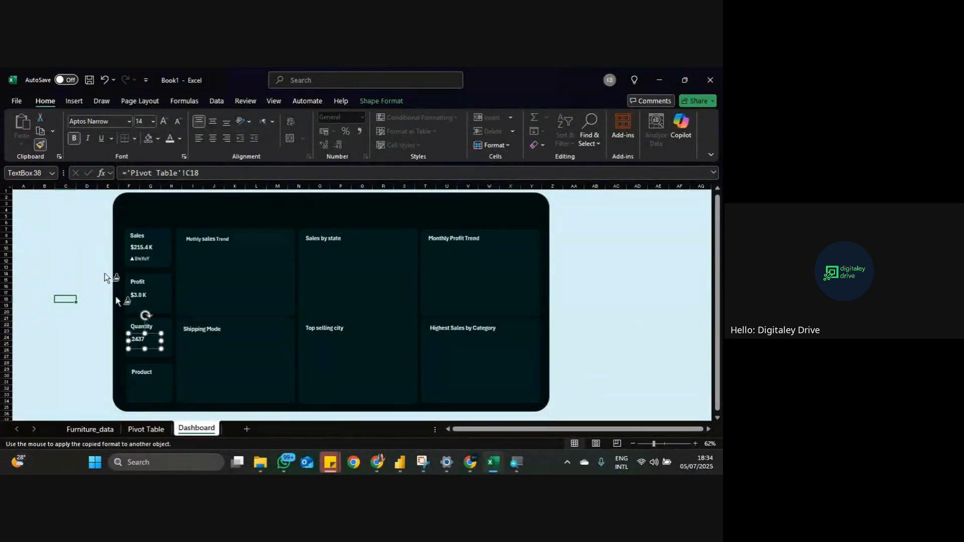
pyautogui.click(142, 382)
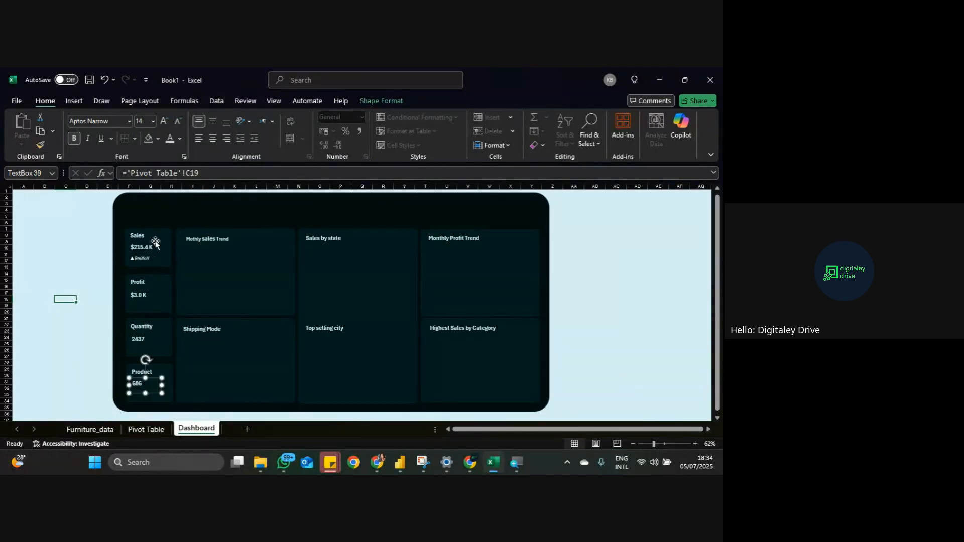
# Step: Duplicate the Sales card's YoY indicator three times and place the copies under the Profit, Quantity and Product values
pyautogui.click(150, 259)
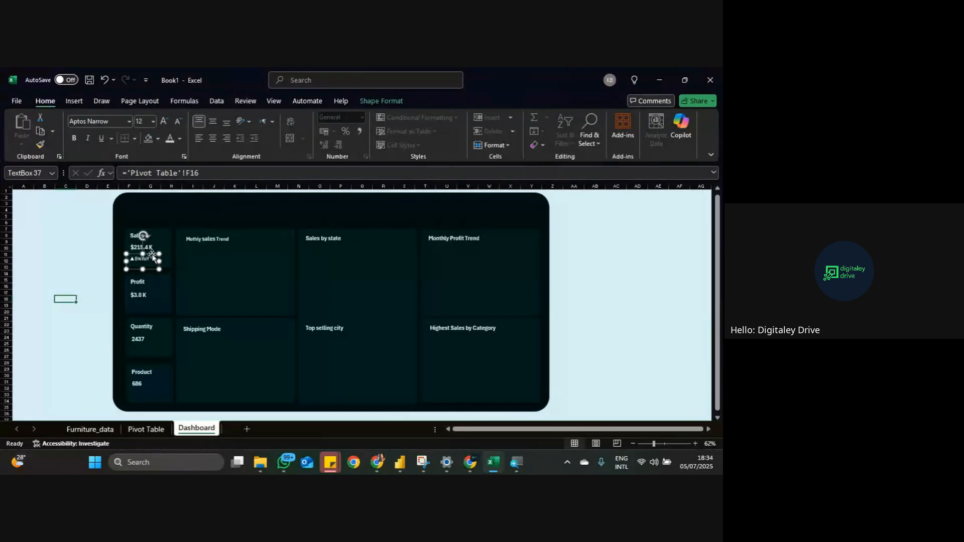
pyautogui.hotkey('ctrl', 'd')
pyautogui.hotkey('ctrl', 'd')
pyautogui.hotkey('ctrl', 'd')
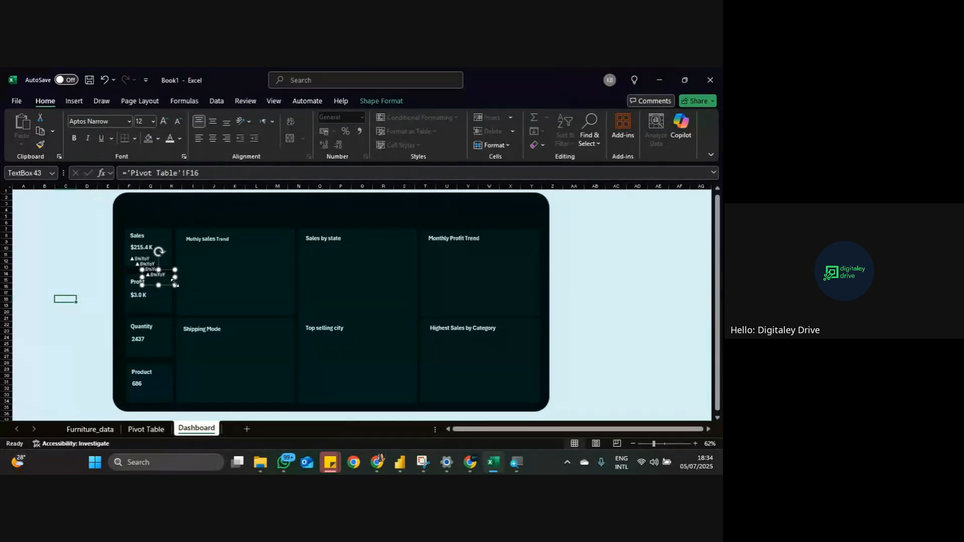
pyautogui.moveTo(170, 286); pyautogui.dragTo(156, 404)
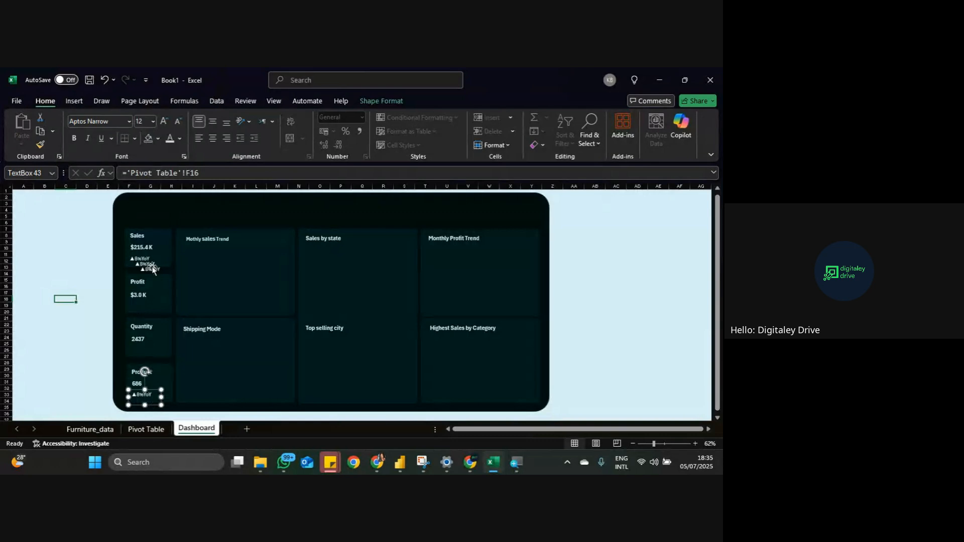
pyautogui.click(153, 266)
pyautogui.moveTo(153, 266); pyautogui.dragTo(151, 317)
pyautogui.click(145, 264)
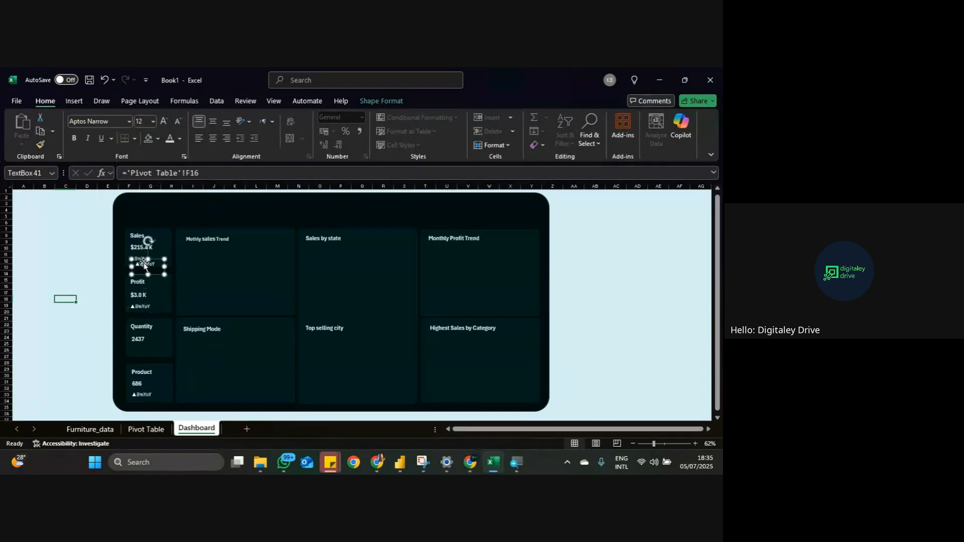
pyautogui.moveTo(155, 276); pyautogui.dragTo(152, 360)
pyautogui.click(89, 344)
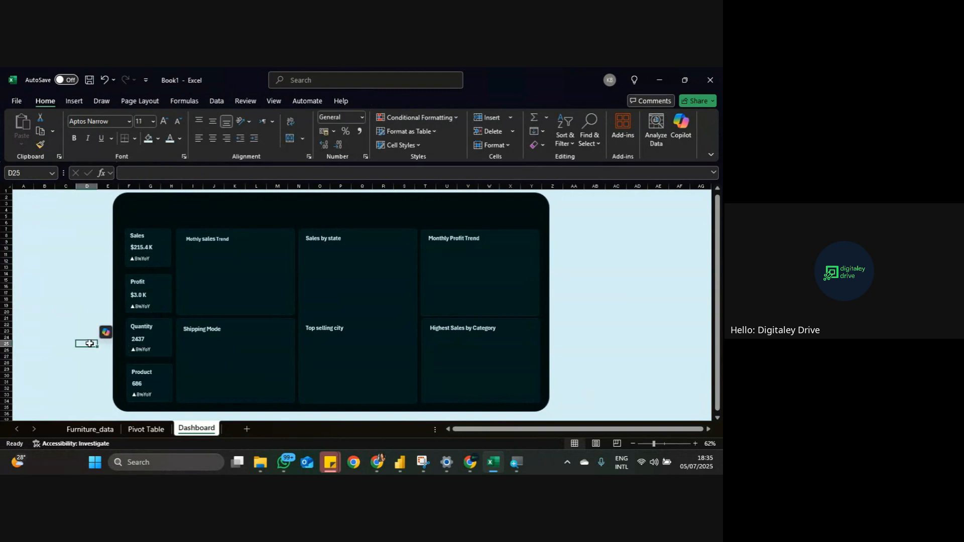
# Step: Replace the link of the Profit card's YoY text box with cell F17 of the Pivot Table sheet
pyautogui.click(144, 308)
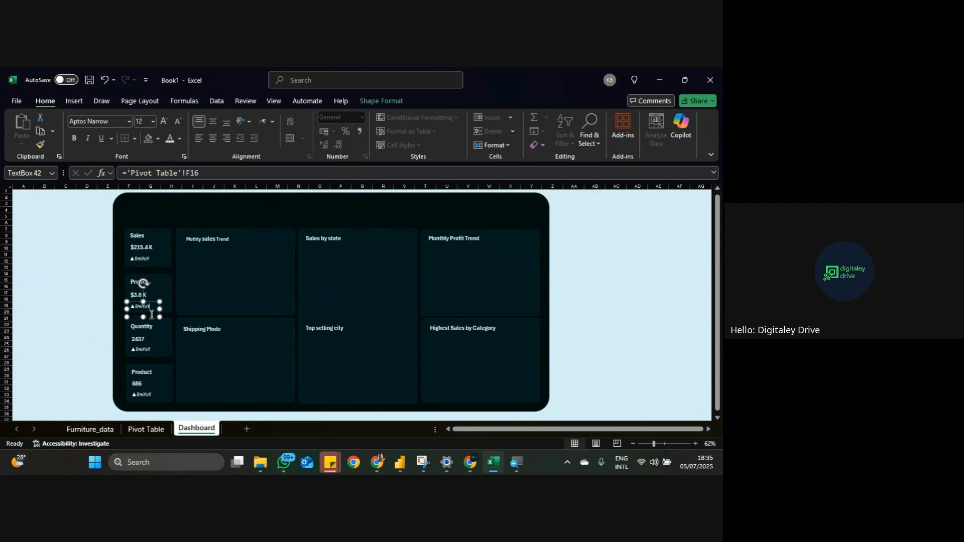
pyautogui.click(207, 176)
pyautogui.press('BackSpace')
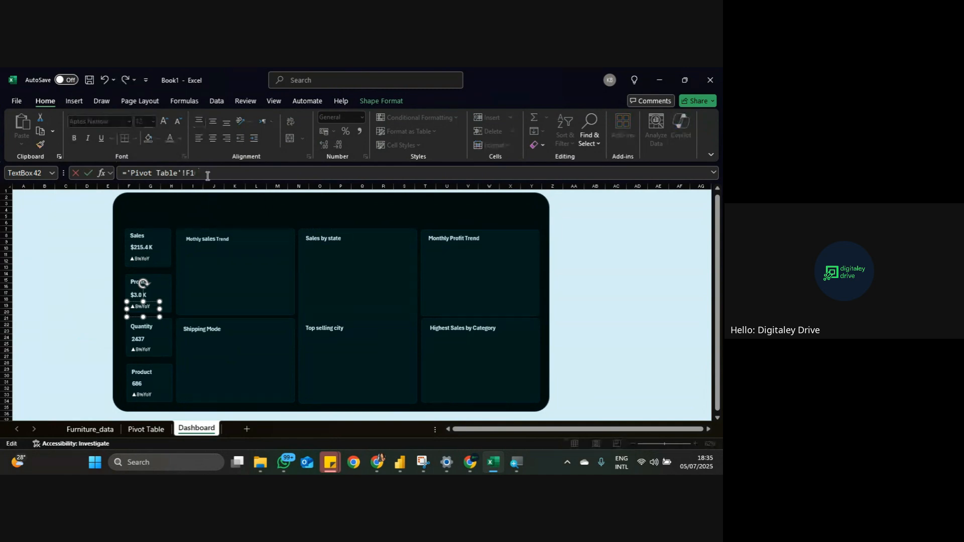
pyautogui.press('BackSpace')
pyautogui.press('BackSpace')
pyautogui.press('BackSpace')
pyautogui.press('BackSpace')
pyautogui.press('BackSpace')
pyautogui.press('BackSpace')
pyautogui.press('BackSpace')
pyautogui.press('BackSpace')
pyautogui.press('BackSpace')
pyautogui.press('BackSpace')
pyautogui.press('BackSpace')
pyautogui.click(146, 429)
pyautogui.click(266, 327)
pyautogui.press('Return')
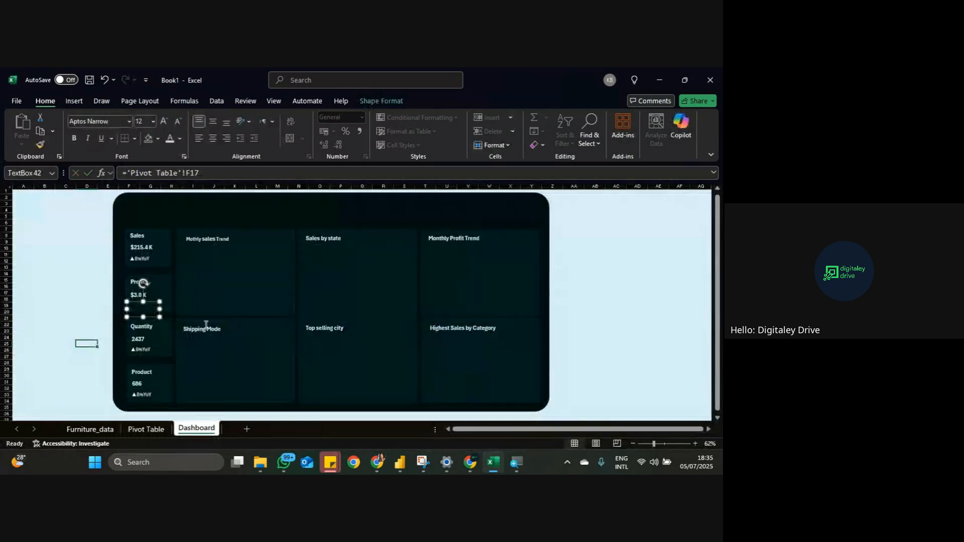
# Step: Copy the formatting of the Sales card's YoY indicator onto the Profit card's YoY indicator
pyautogui.click(143, 258)
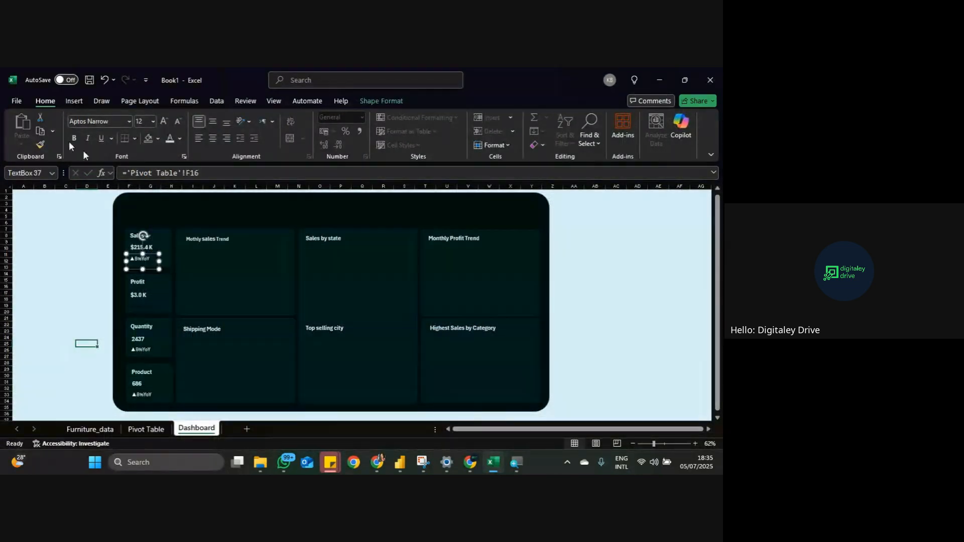
pyautogui.click(41, 145)
pyautogui.click(133, 307)
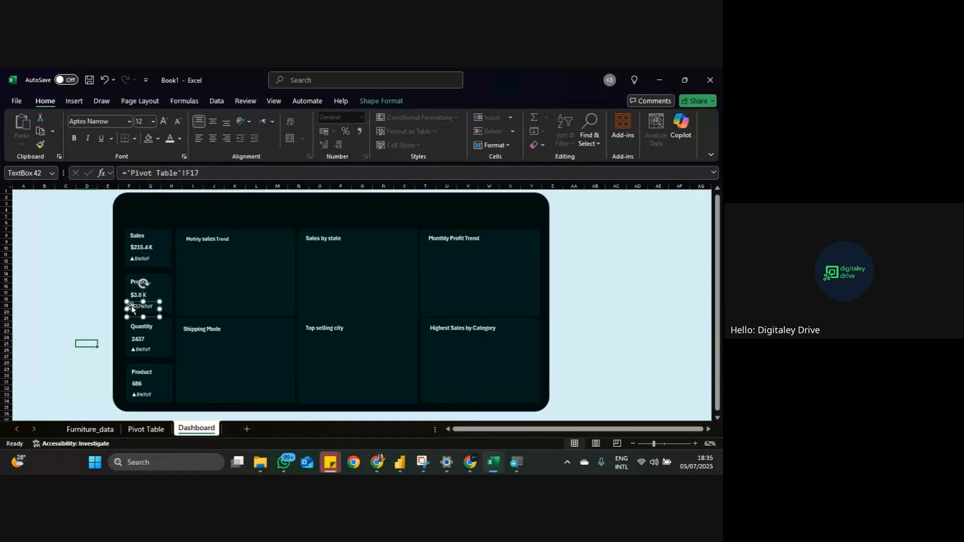
# Step: Replace the link of the Quantity card's YoY text box with cell F18 of the Pivot Table sheet
pyautogui.click(149, 351)
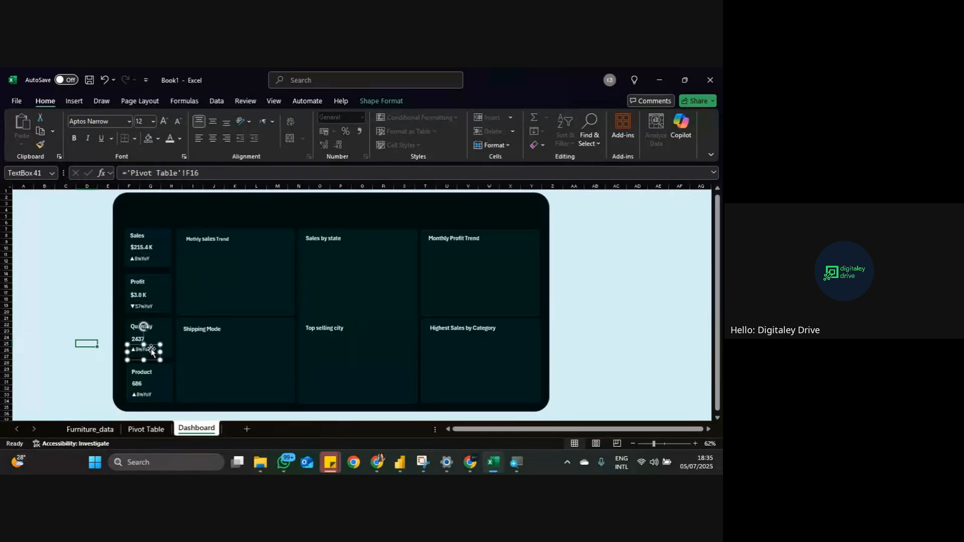
pyautogui.click(206, 173)
pyautogui.press('BackSpace')
pyautogui.press('BackSpace')
pyautogui.press('BackSpace')
pyautogui.press('BackSpace')
pyautogui.press('BackSpace')
pyautogui.press('BackSpace')
pyautogui.press('BackSpace')
pyautogui.press('BackSpace')
pyautogui.press('BackSpace')
pyautogui.press('BackSpace')
pyautogui.press('BackSpace')
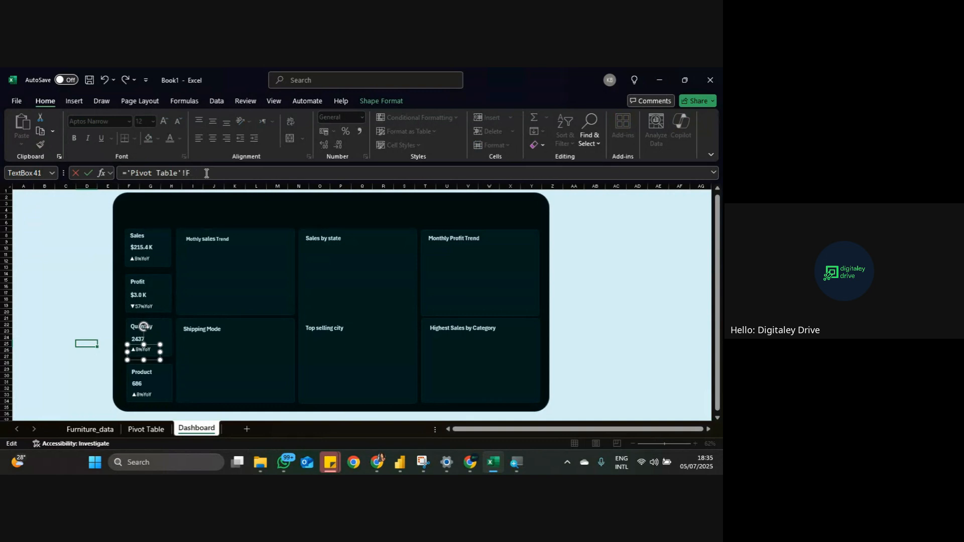
pyautogui.press('BackSpace')
pyautogui.press('BackSpace')
pyautogui.press('BackSpace')
pyautogui.press('BackSpace')
pyautogui.press('BackSpace')
pyautogui.click(143, 430)
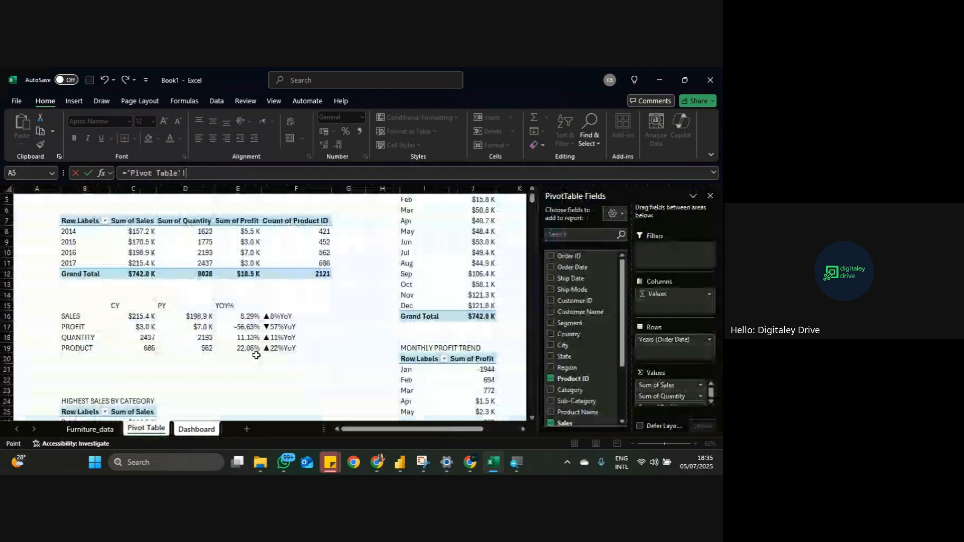
pyautogui.click(278, 340)
pyautogui.press('Return')
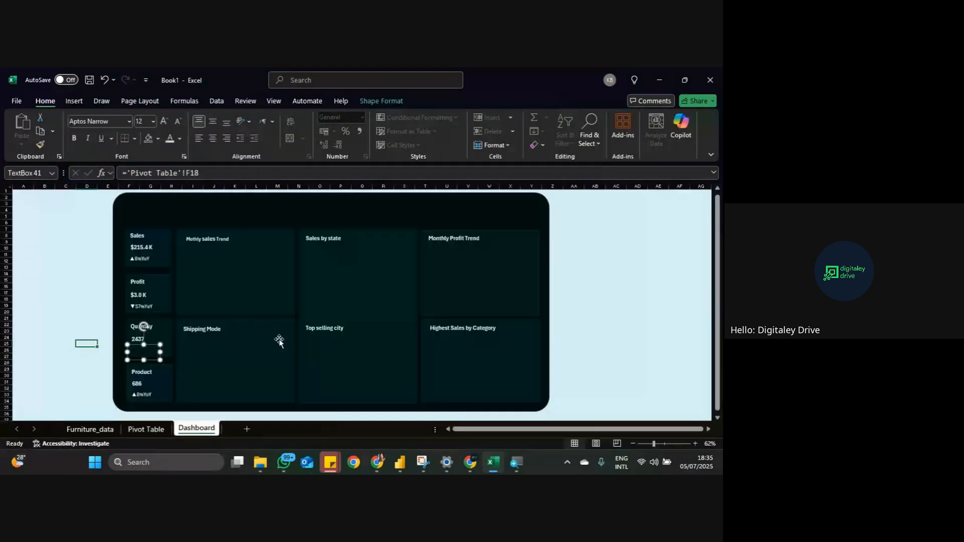
# Step: Relink the Product card's YoY text box to cell F19 of the Pivot Table sheet
pyautogui.click(152, 394)
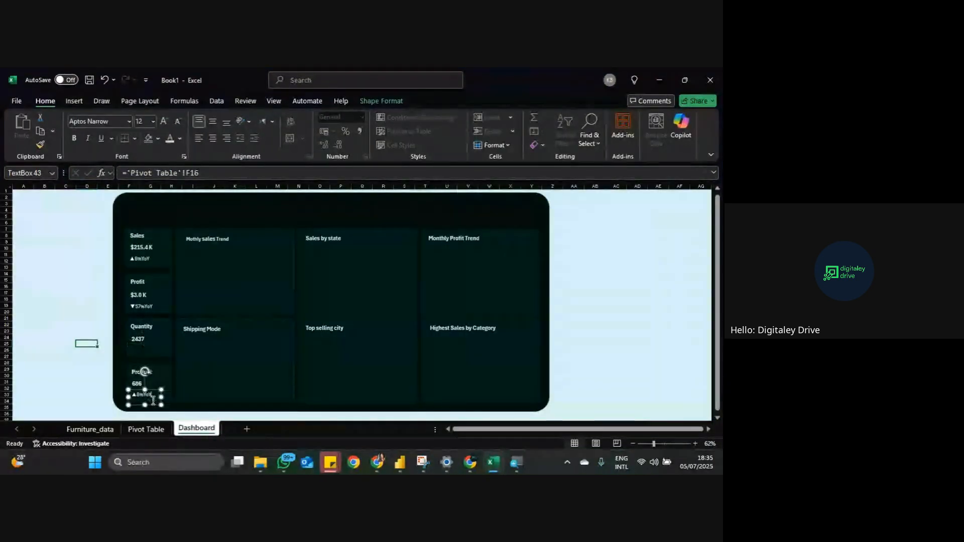
pyautogui.click(215, 175)
pyautogui.press('BackSpace')
pyautogui.press('BackSpace')
pyautogui.click(146, 429)
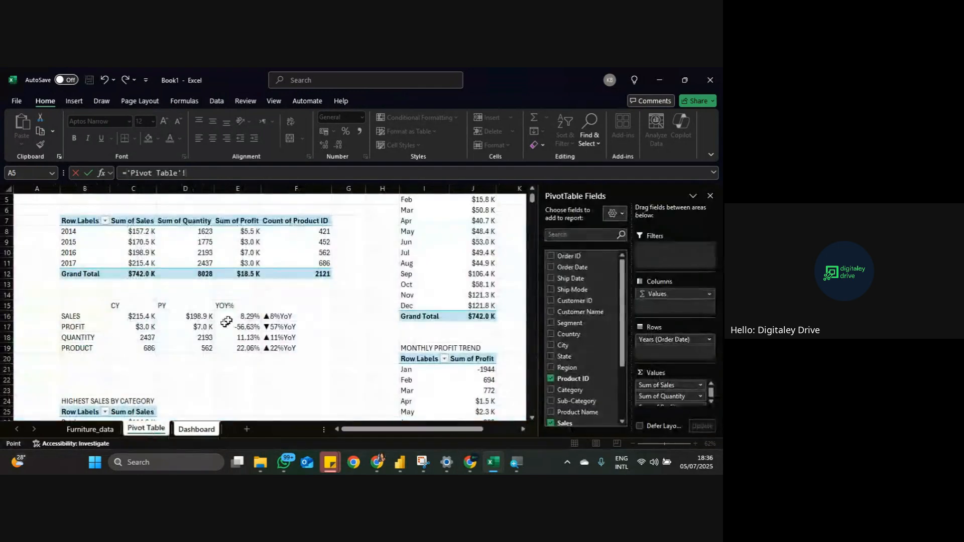
pyautogui.click(272, 348)
pyautogui.press('Return')
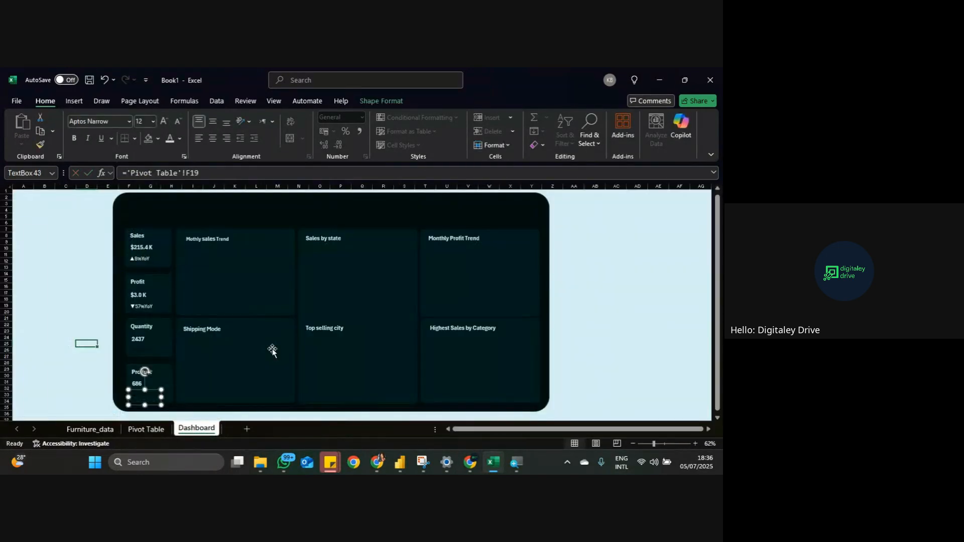
# Step: Copy the Profit card's YoY formatting onto the Quantity card's indicator, and from there onto the Product card's indicator
pyautogui.click(151, 309)
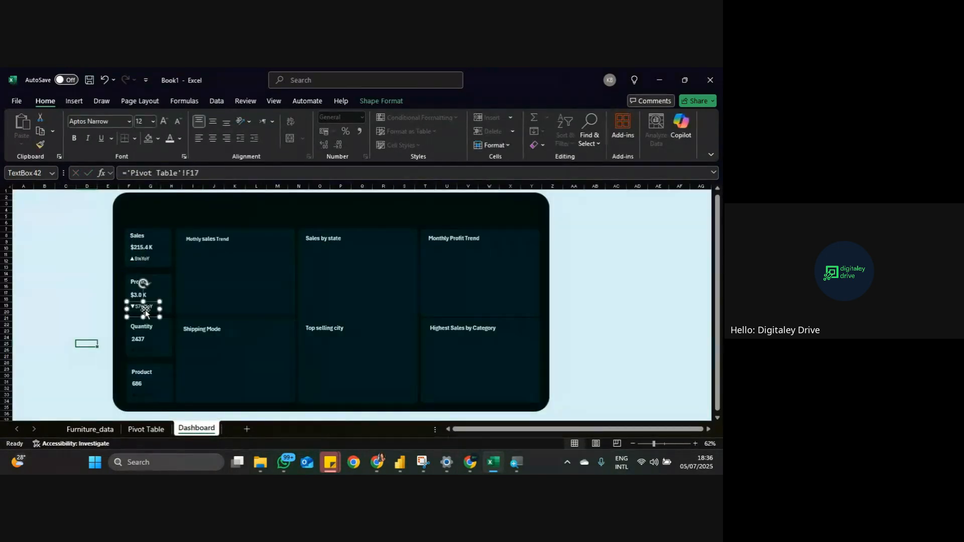
pyautogui.click(39, 145)
pyautogui.click(129, 355)
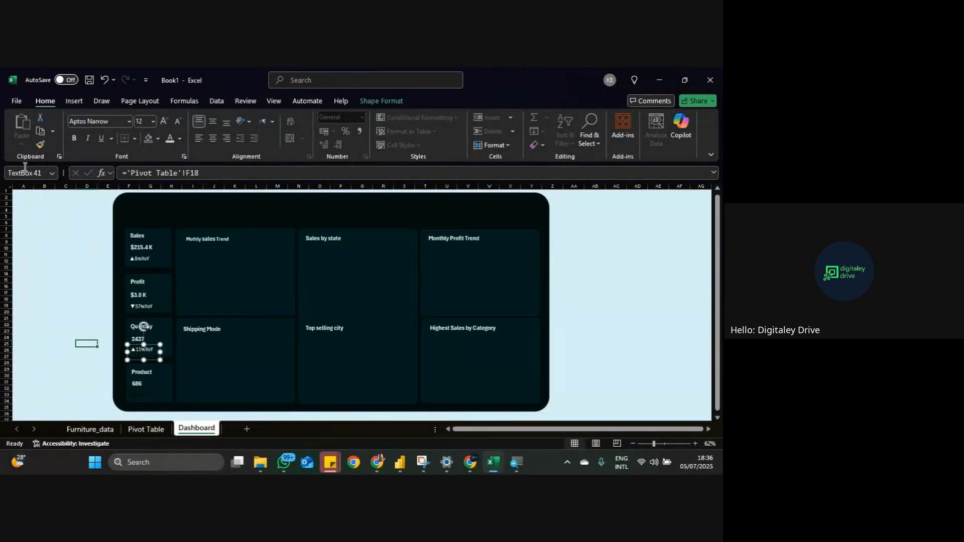
pyautogui.click(40, 146)
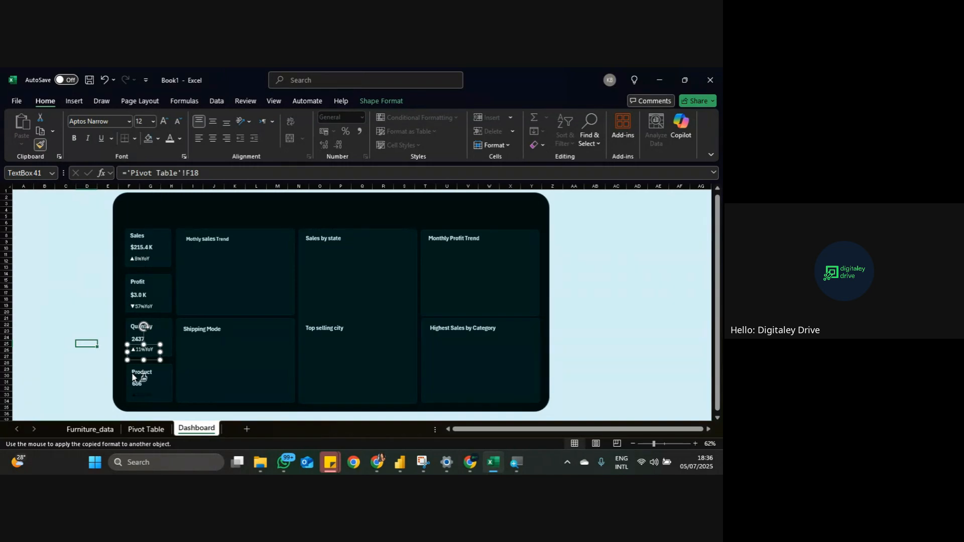
pyautogui.click(140, 392)
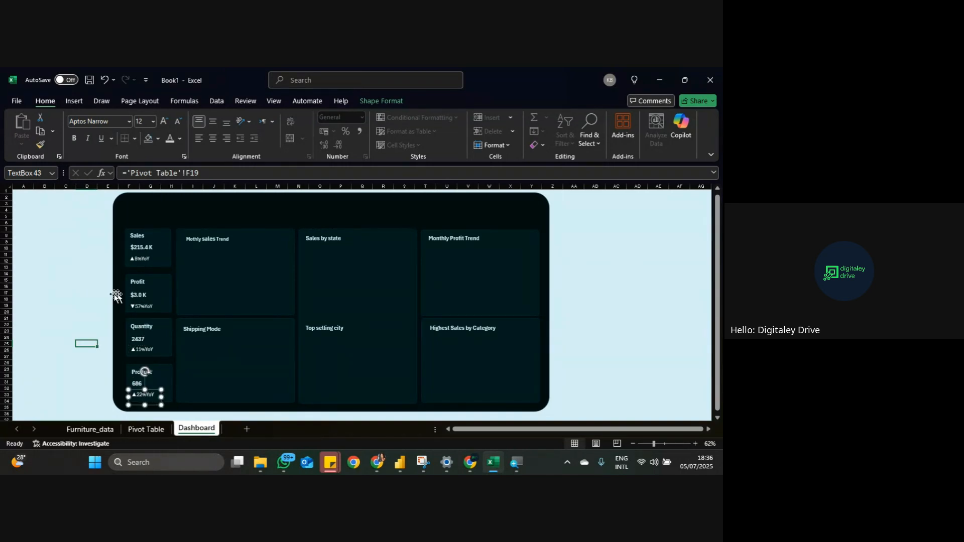
pyautogui.click(100, 294)
# Step: Duplicate the Sales label and move the copy into the empty header area above the Sales card
pyautogui.click(145, 235)
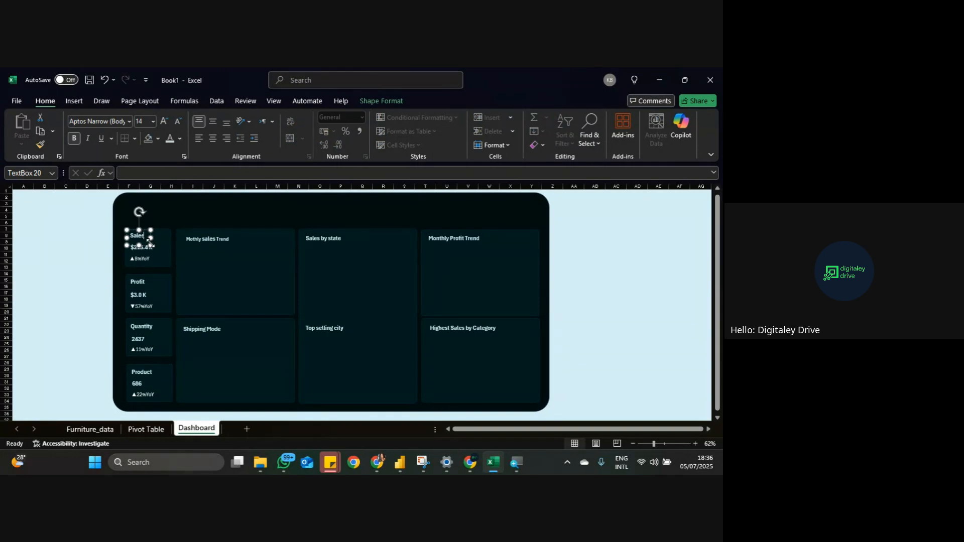
pyautogui.hotkey('ctrl', 'd')
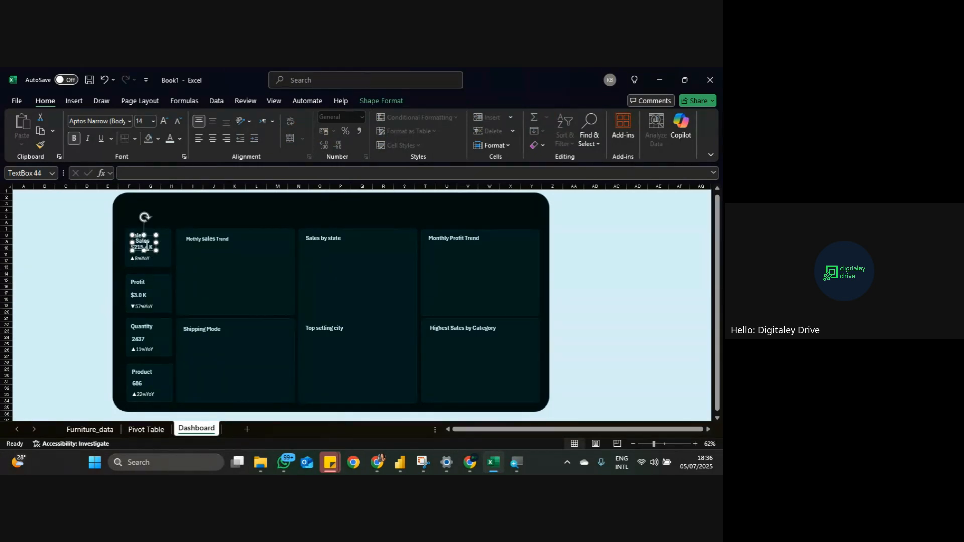
pyautogui.moveTo(150, 249); pyautogui.dragTo(141, 224)
# Step: Replace the copied label's text with "Furniture Sales Performance" and widen its text box to fit on one line
pyautogui.doubleClick(139, 219)
pyautogui.click(143, 218)
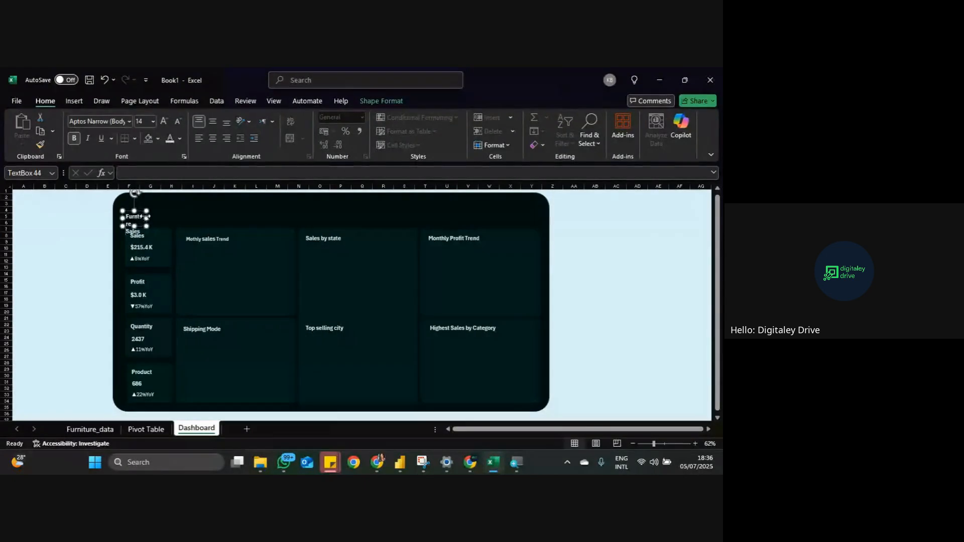
pyautogui.moveTo(146, 217); pyautogui.dragTo(183, 217)
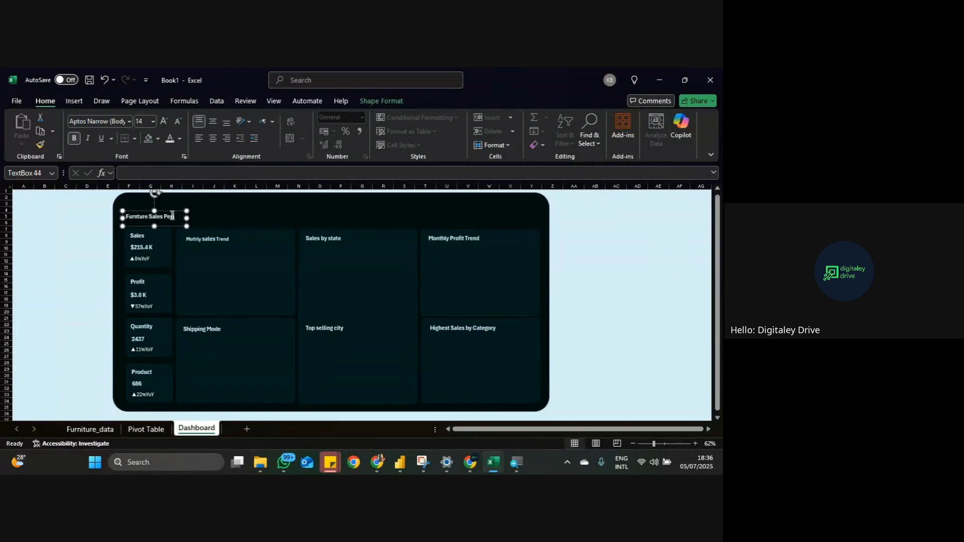
pyautogui.write('mance')
pyautogui.moveTo(191, 219); pyautogui.dragTo(215, 219)
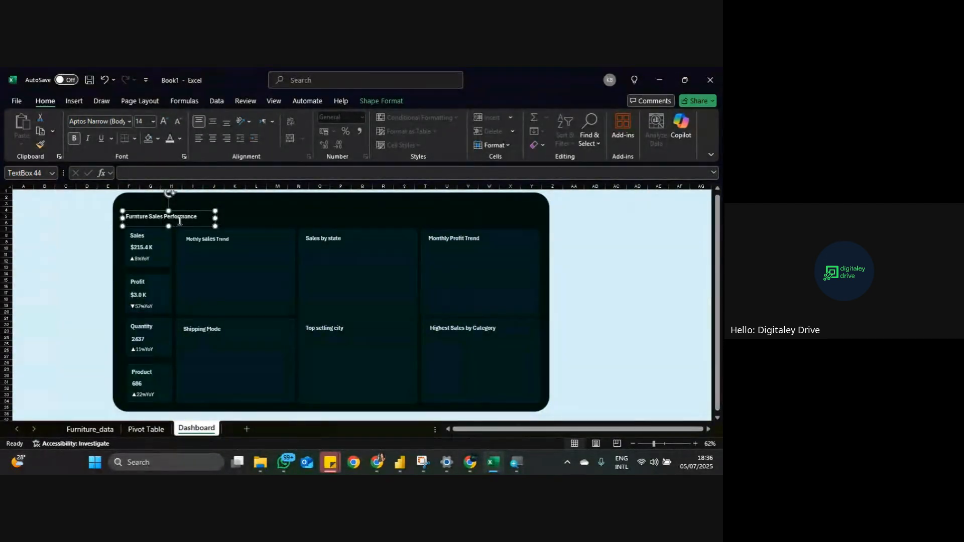
# Step: Add "(2017 vs 2016)" to the end of the dashboard title, checking the years on the Pivot Table sheet, and widen its text box
pyautogui.click(204, 215)
pyautogui.write('(')
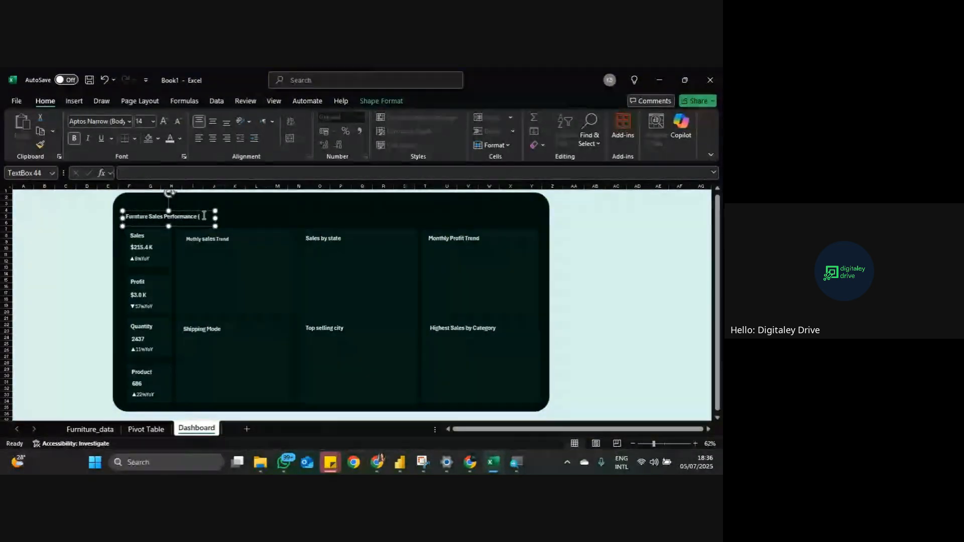
pyautogui.write('202')
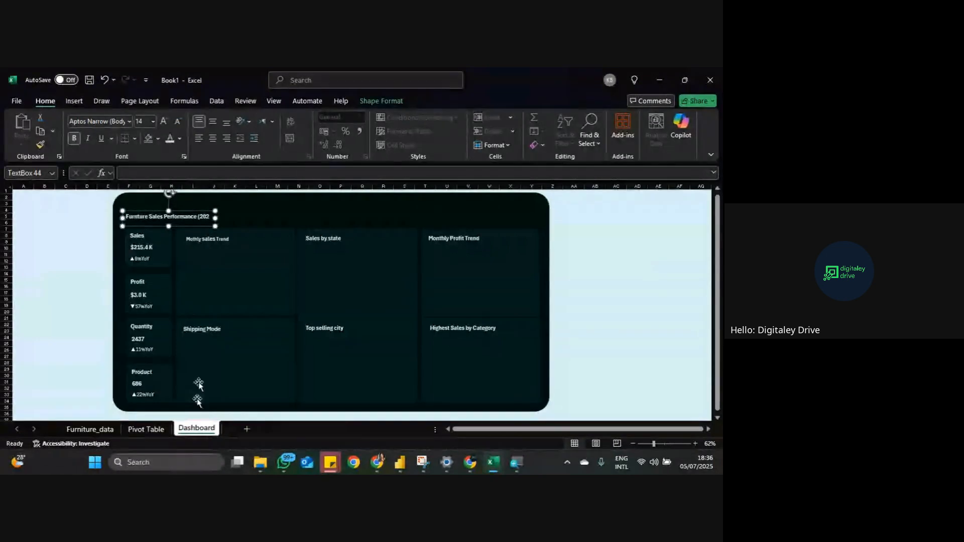
pyautogui.click(141, 431)
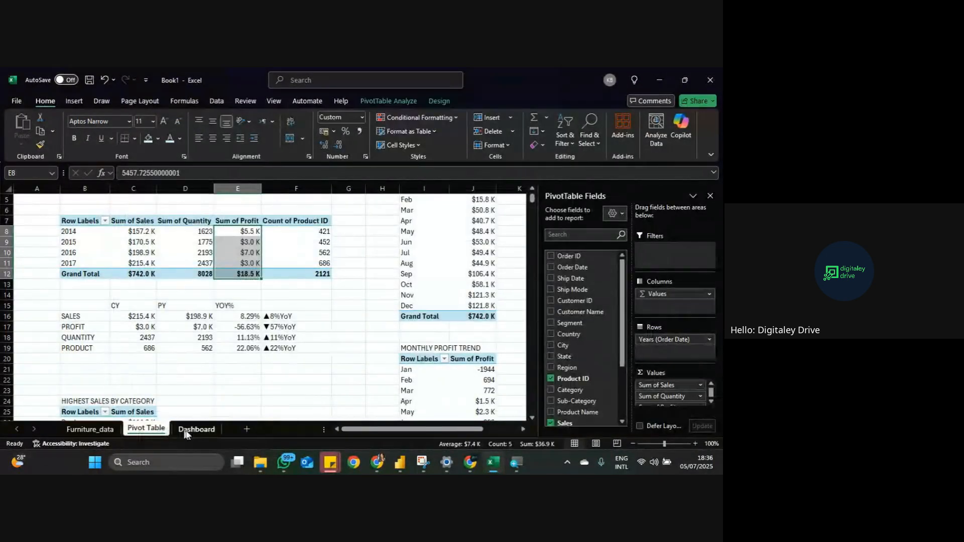
pyautogui.click(196, 429)
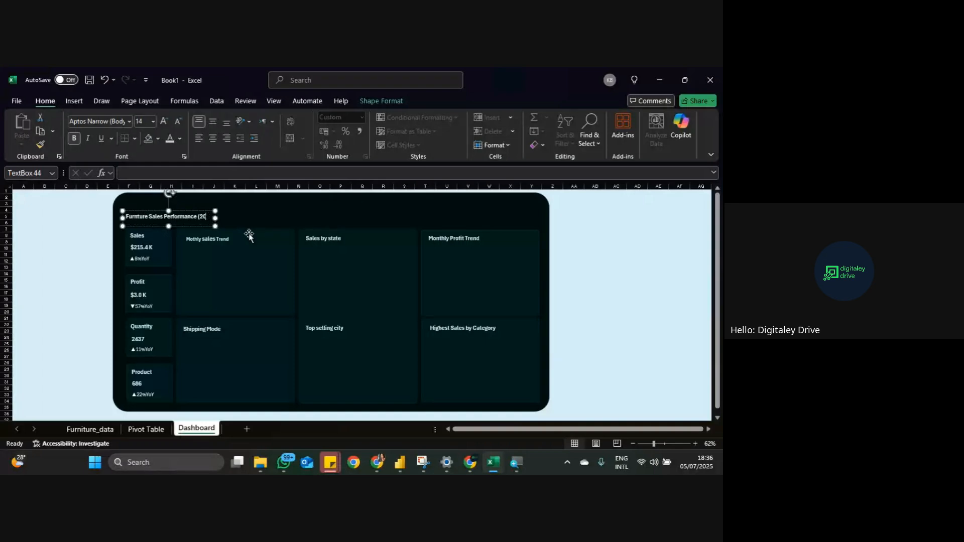
pyautogui.write('17 vs 2016)')
pyautogui.moveTo(215, 218); pyautogui.dragTo(253, 219)
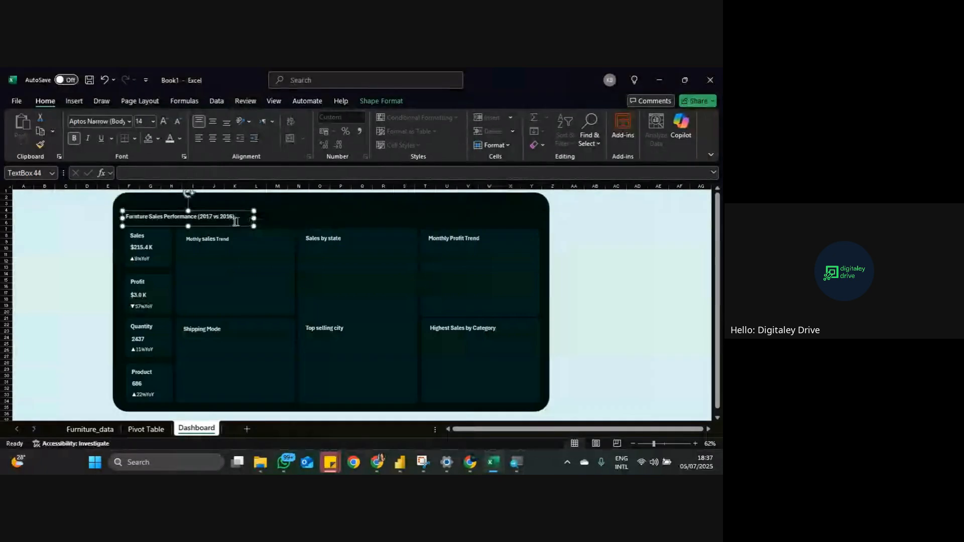
# Step: Set the dashboard title's font size to 16 and move its text box slightly higher in the header
pyautogui.tripleClick(229, 219)
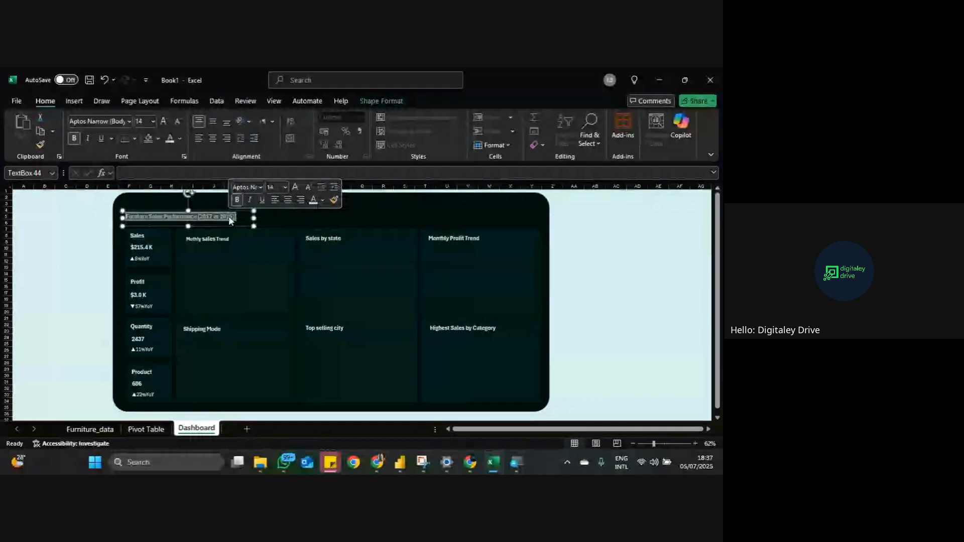
pyautogui.click(299, 217)
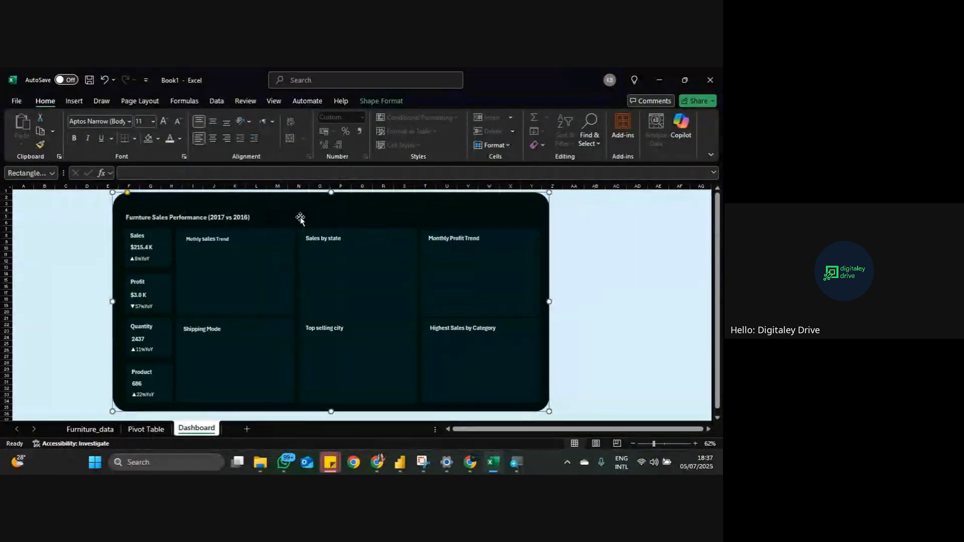
pyautogui.click(254, 220)
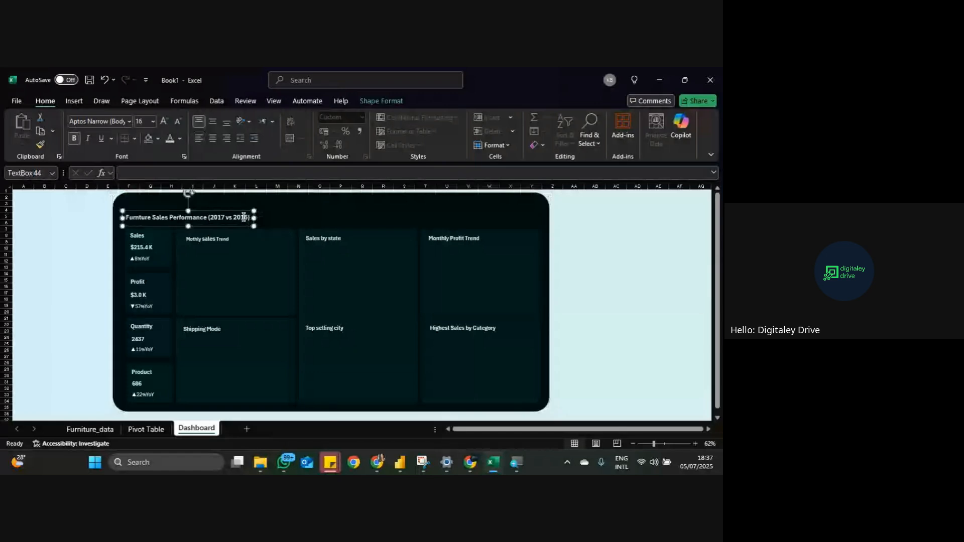
pyautogui.moveTo(247, 224); pyautogui.dragTo(247, 221)
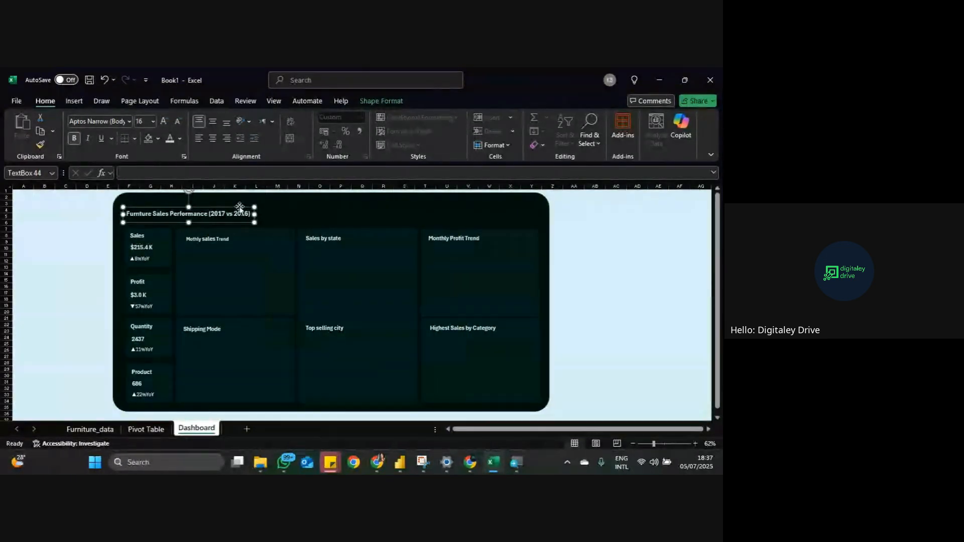
# Step: Duplicate the title directly below itself and change the copy to "An Analysis covering sales, profit and trends", widened to fit on one line
pyautogui.hotkey('ctrl', 'd')
pyautogui.moveTo(243, 227); pyautogui.dragTo(239, 234)
pyautogui.tripleClick(233, 222)
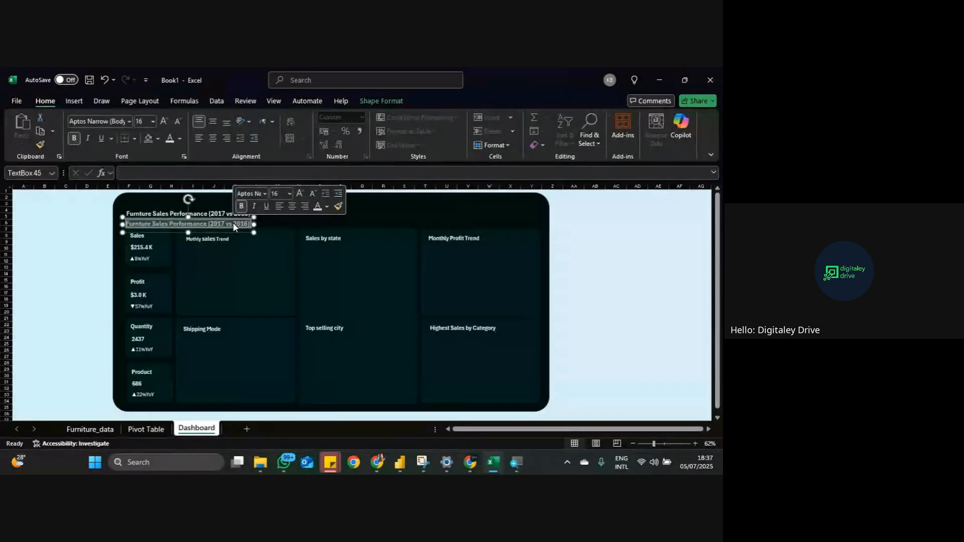
pyautogui.write('Ar')
pyautogui.write(' Analysis')
pyautogui.write(' of')
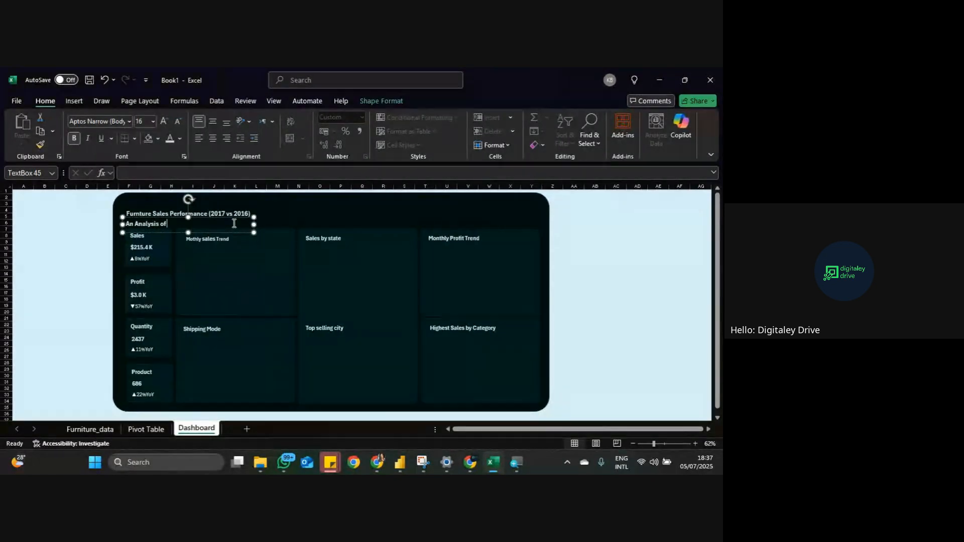
pyautogui.press('BackSpace')
pyautogui.press('BackSpace')
pyautogui.press('BackSpace')
pyautogui.write('coverin')
pyautogui.write('g sales, profit and')
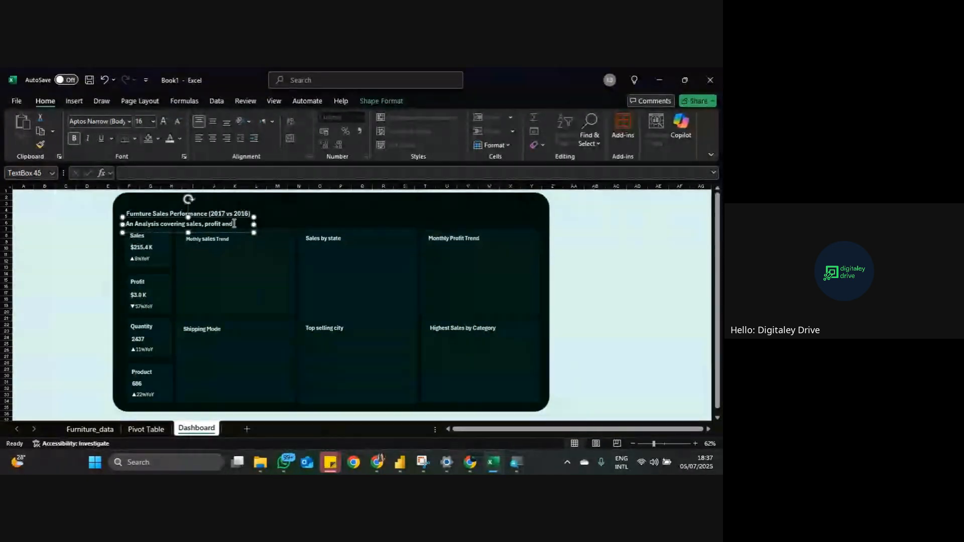
pyautogui.write('nds')
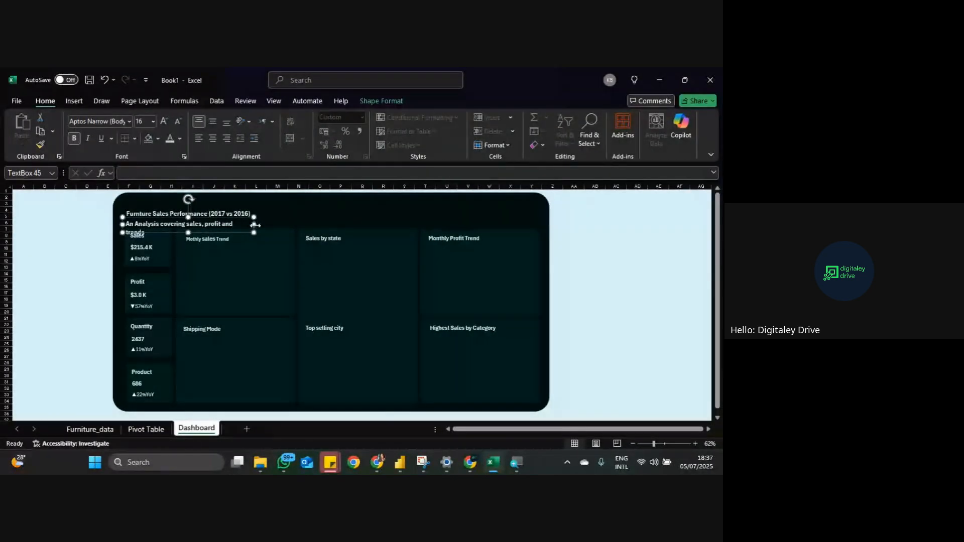
pyautogui.moveTo(255, 225); pyautogui.dragTo(263, 225)
# Step: Format the whole subtitle as 14 pt italic text without bold, in white
pyautogui.tripleClick(240, 228)
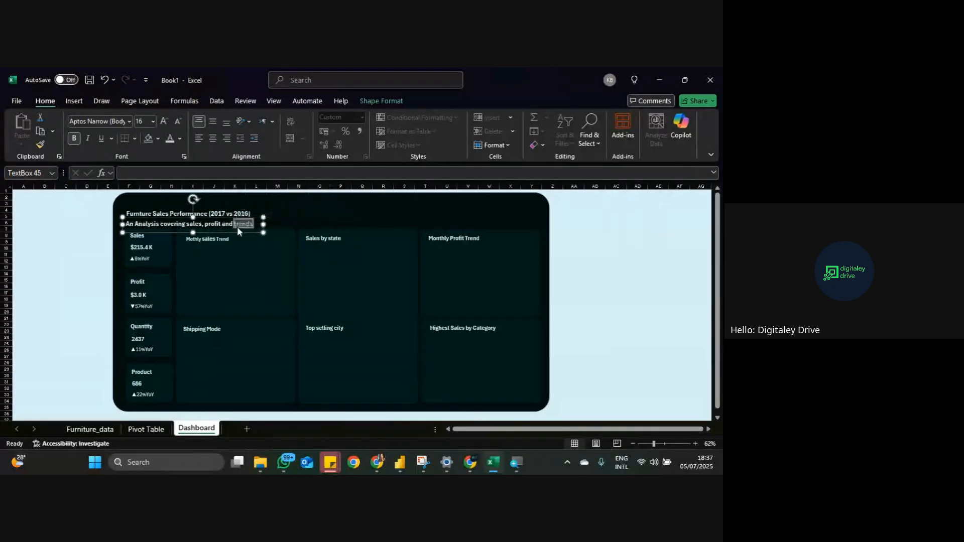
pyautogui.click(294, 199)
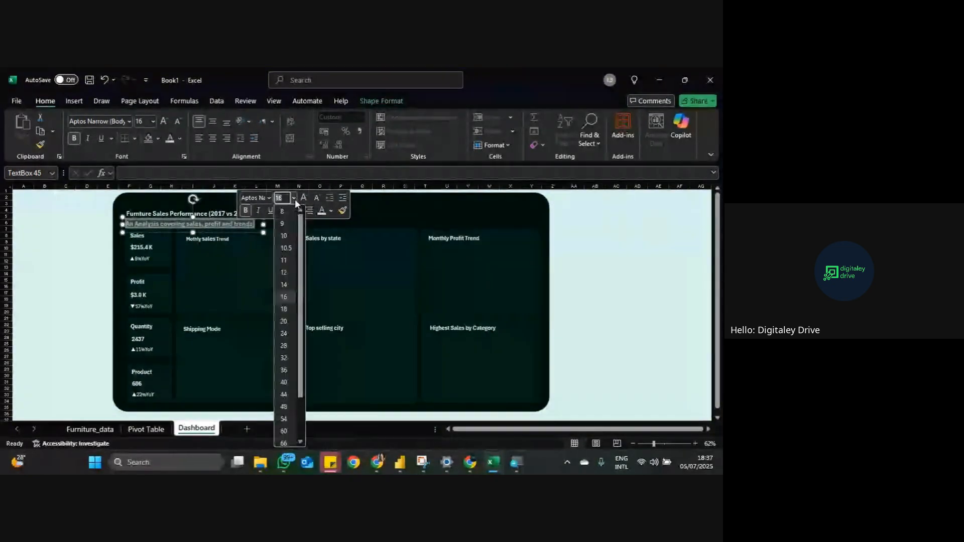
pyautogui.click(284, 284)
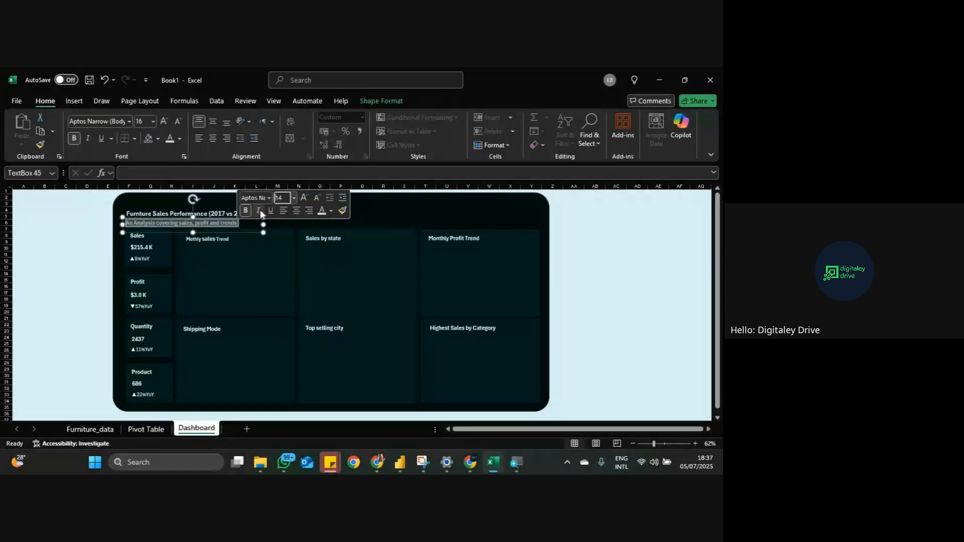
pyautogui.click(260, 211)
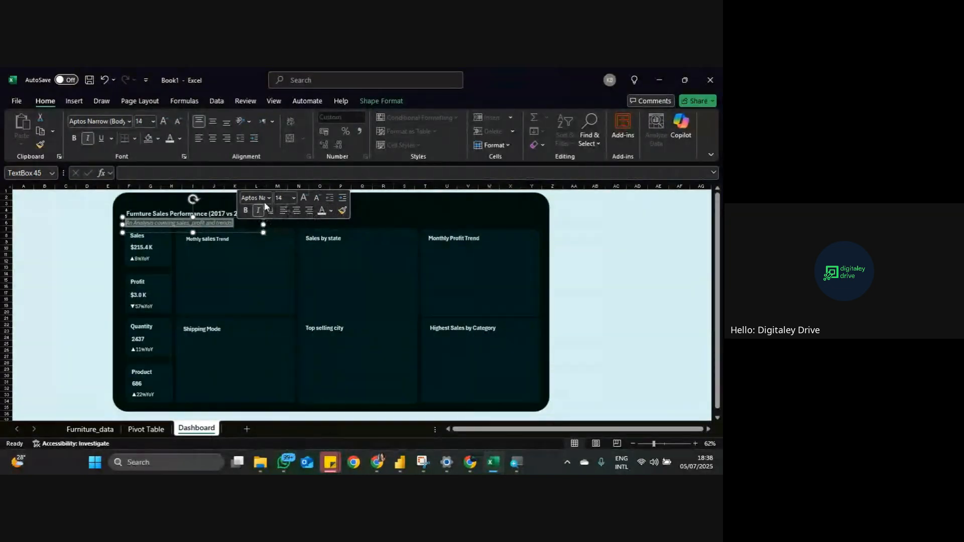
pyautogui.click(331, 211)
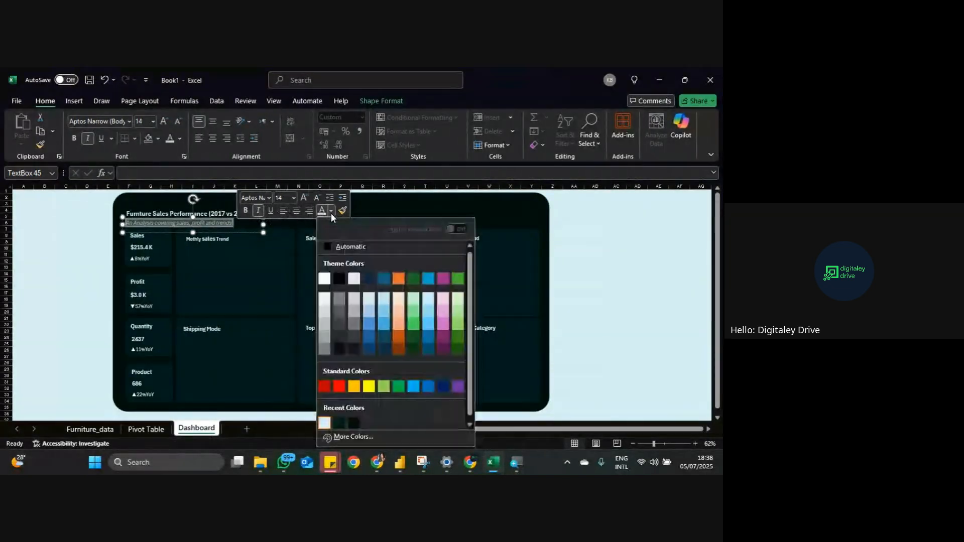
pyautogui.click(335, 279)
pyautogui.click(371, 219)
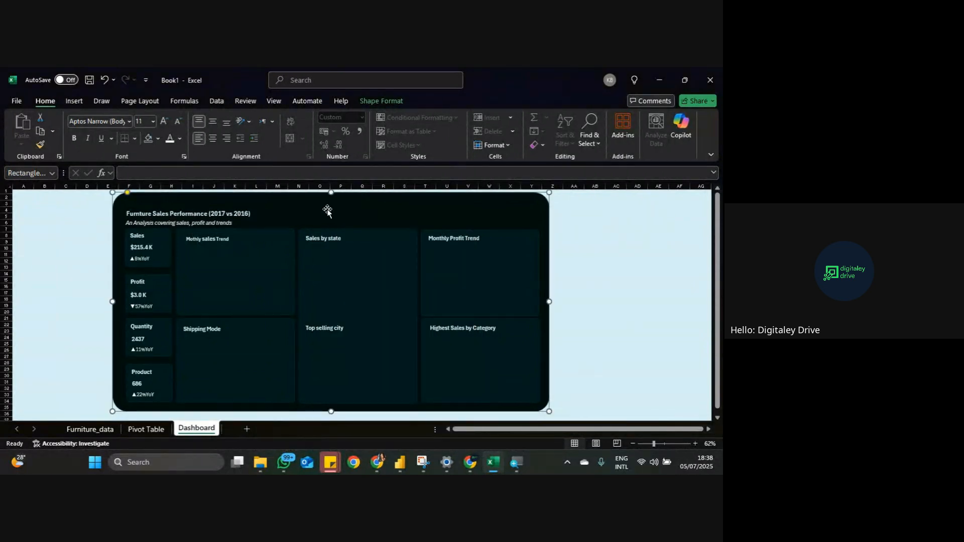
# Step: Insert a 2-D line chart from the Monthly Sales Trend pivot table on the Pivot Table sheet
pyautogui.click(144, 430)
pyautogui.hscroll(2, 229, 306)
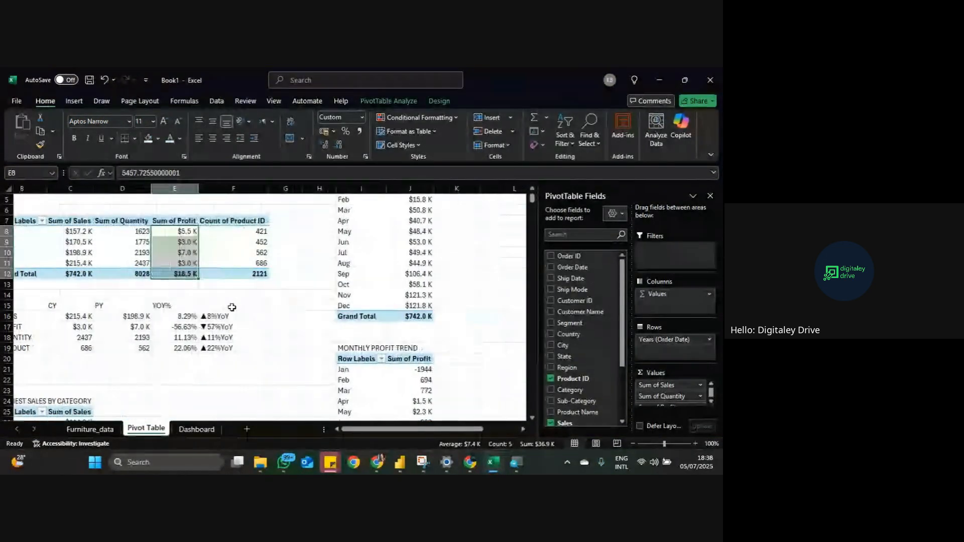
pyautogui.click(197, 430)
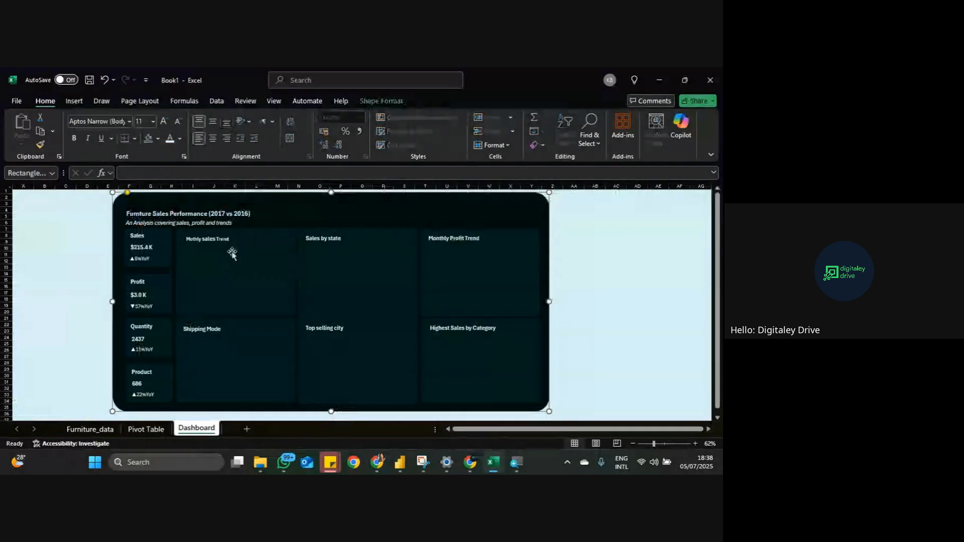
pyautogui.click(146, 430)
pyautogui.scroll(2, 199, 292)
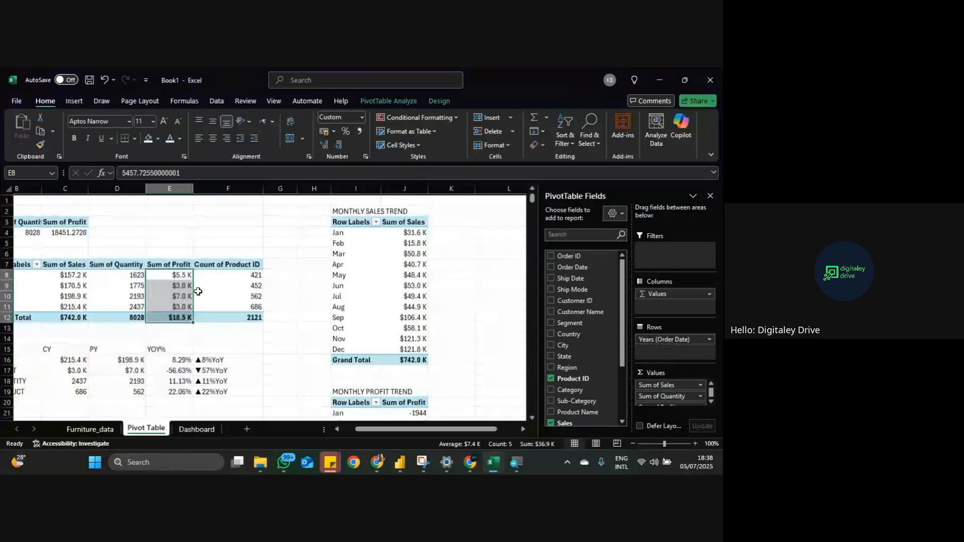
pyautogui.scroll(-2, 198, 291)
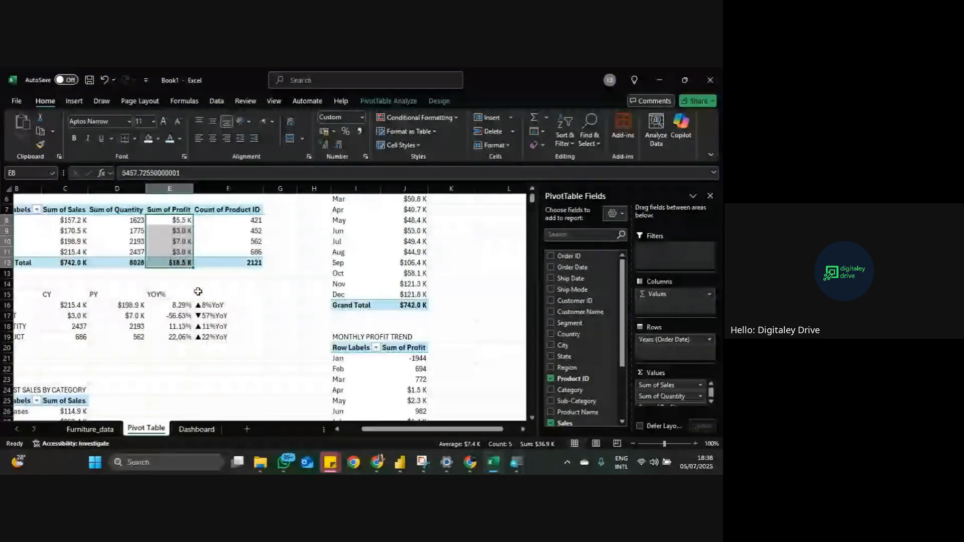
pyautogui.hscroll(5, 268, 312)
pyautogui.scroll(2, 267, 311)
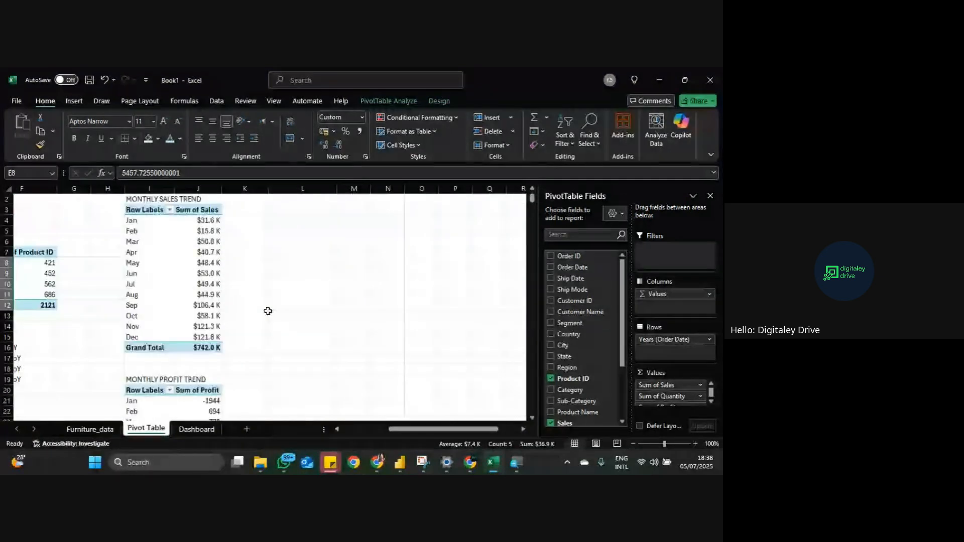
pyautogui.click(199, 262)
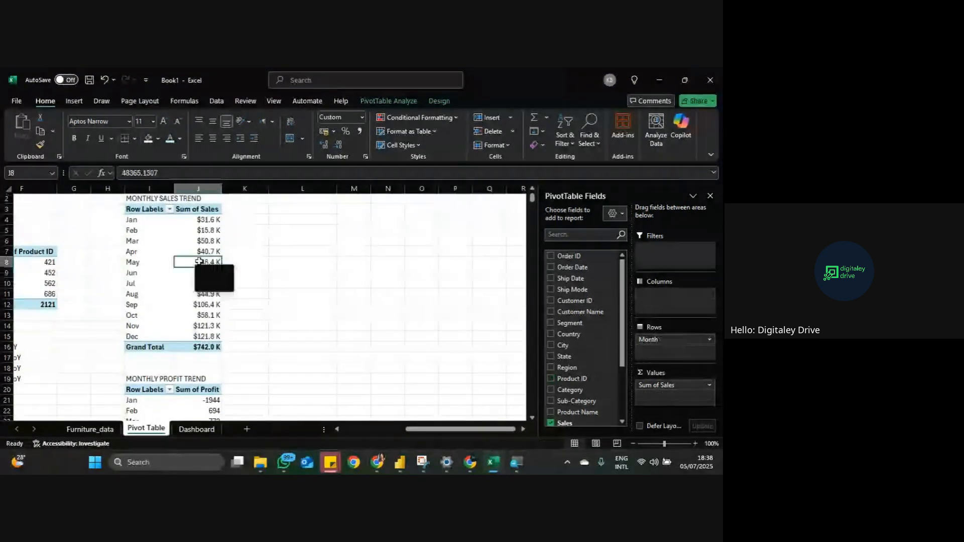
pyautogui.click(76, 101)
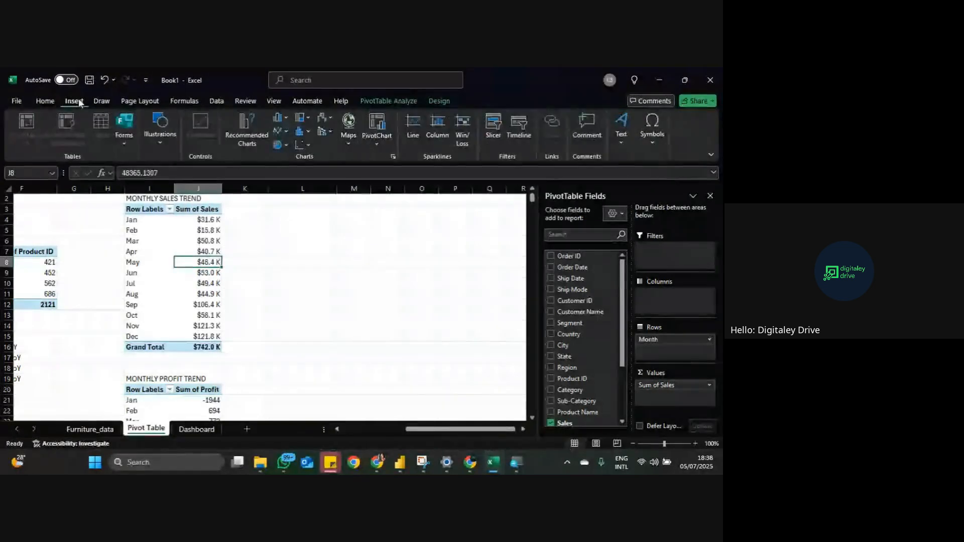
pyautogui.click(286, 133)
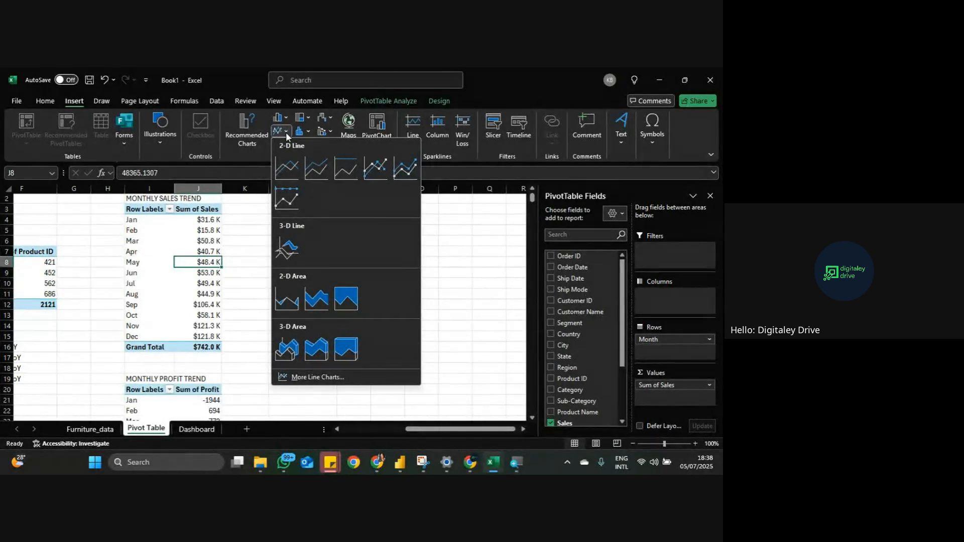
pyautogui.click(289, 166)
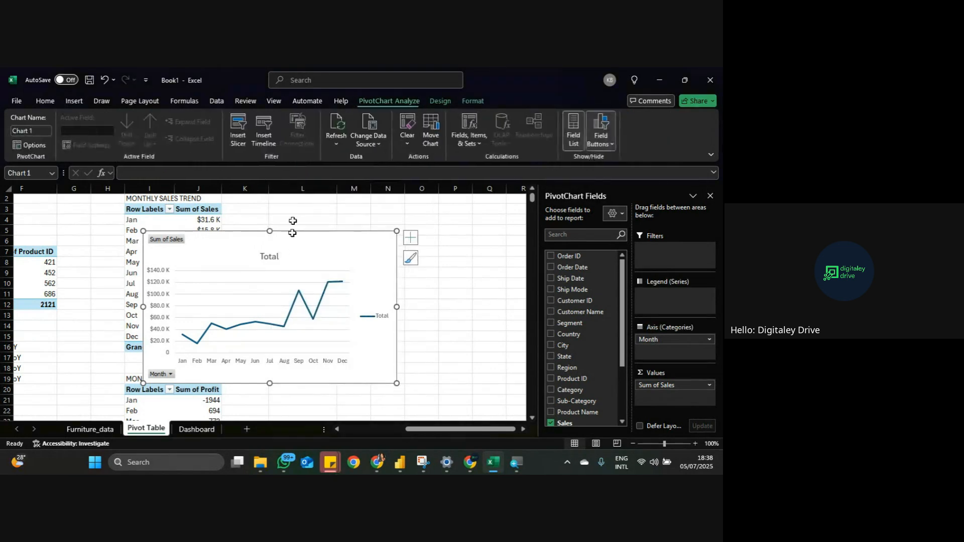
# Step: Hide all field buttons on the line chart and remove its gridlines, legend, chart title and primary vertical axis
pyautogui.rightClick(171, 242)
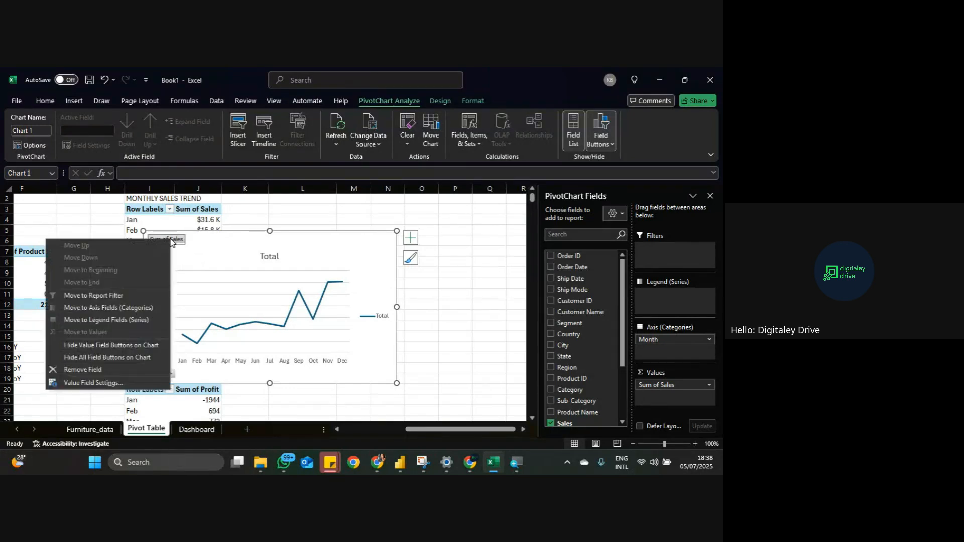
pyautogui.click(139, 357)
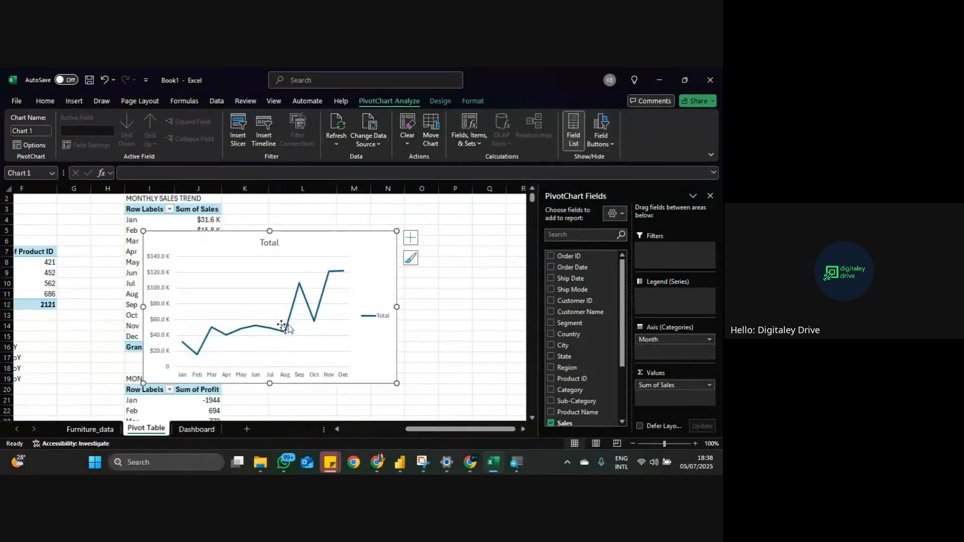
pyautogui.click(265, 260)
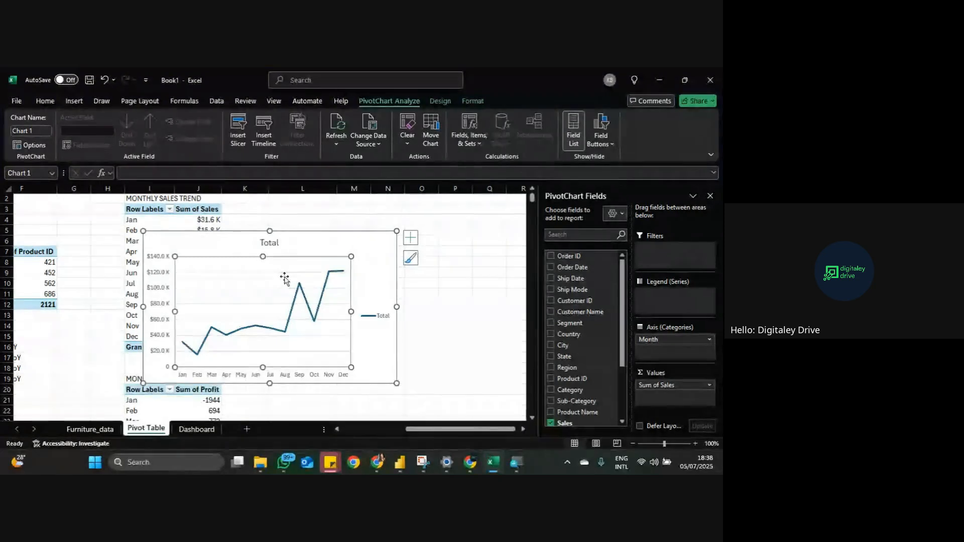
pyautogui.click(377, 276)
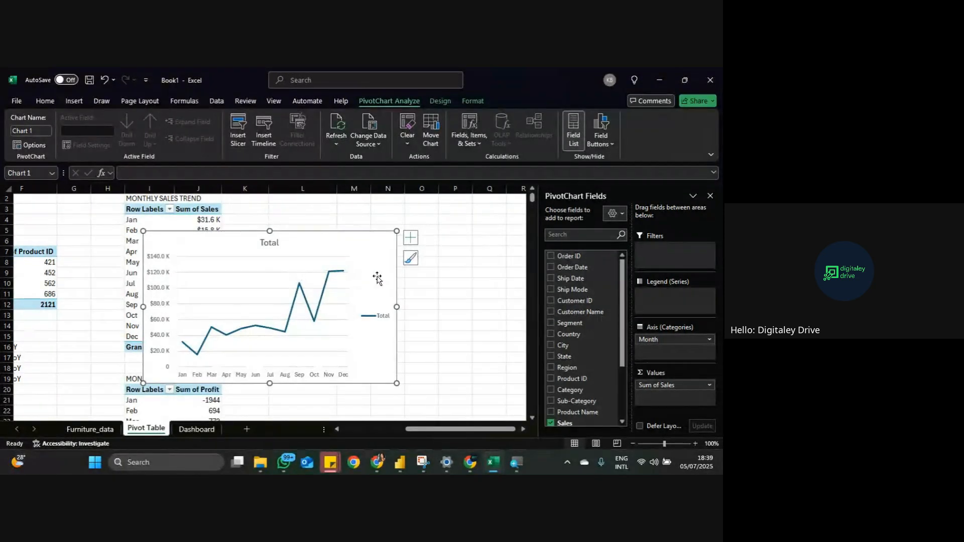
pyautogui.click(410, 238)
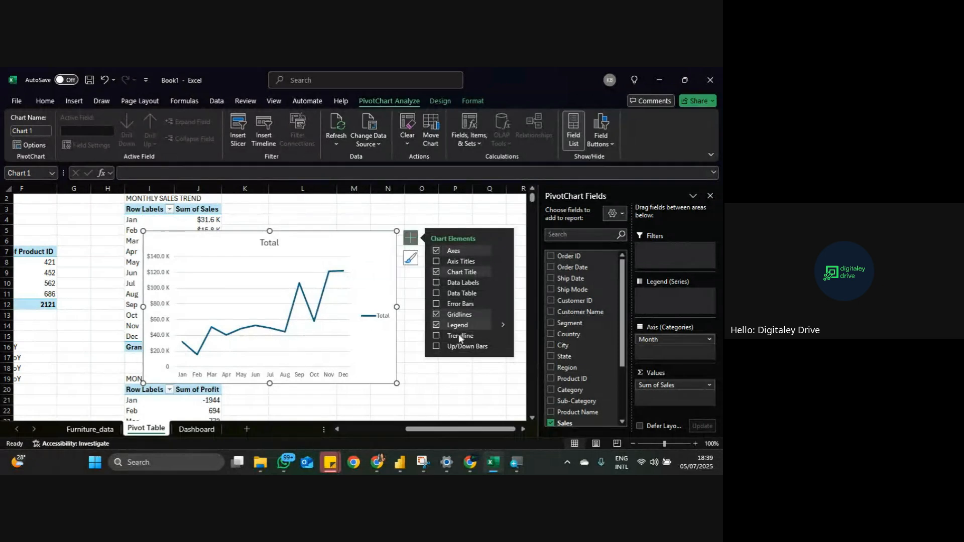
pyautogui.click(436, 315)
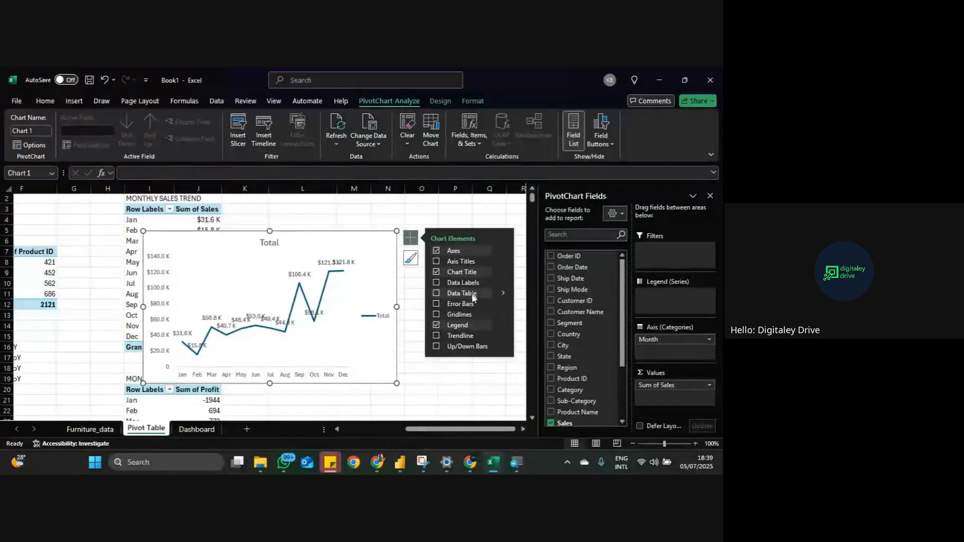
pyautogui.click(436, 325)
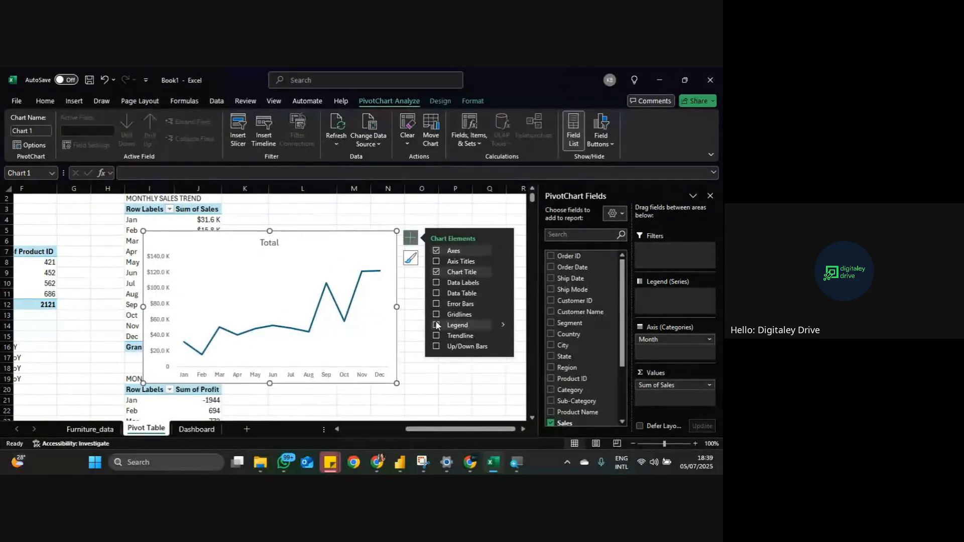
pyautogui.click(436, 272)
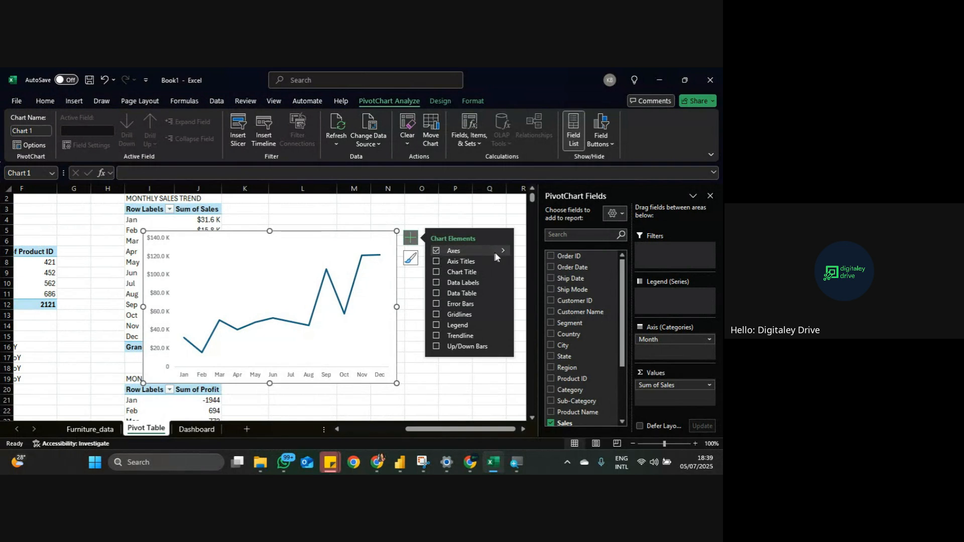
pyautogui.click(524, 262)
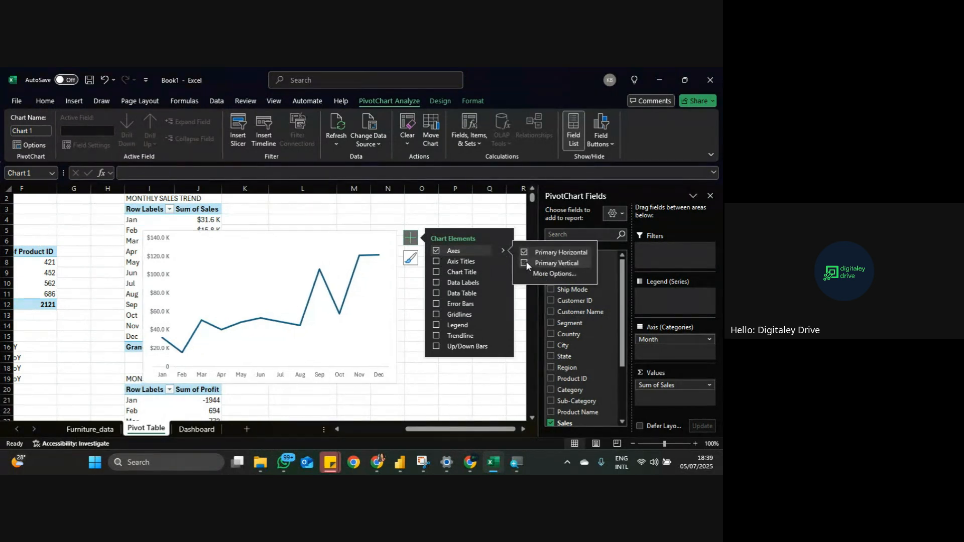
# Step: Select the sales line in the monthly sales chart and close the PivotChart Fields pane
pyautogui.click(332, 300)
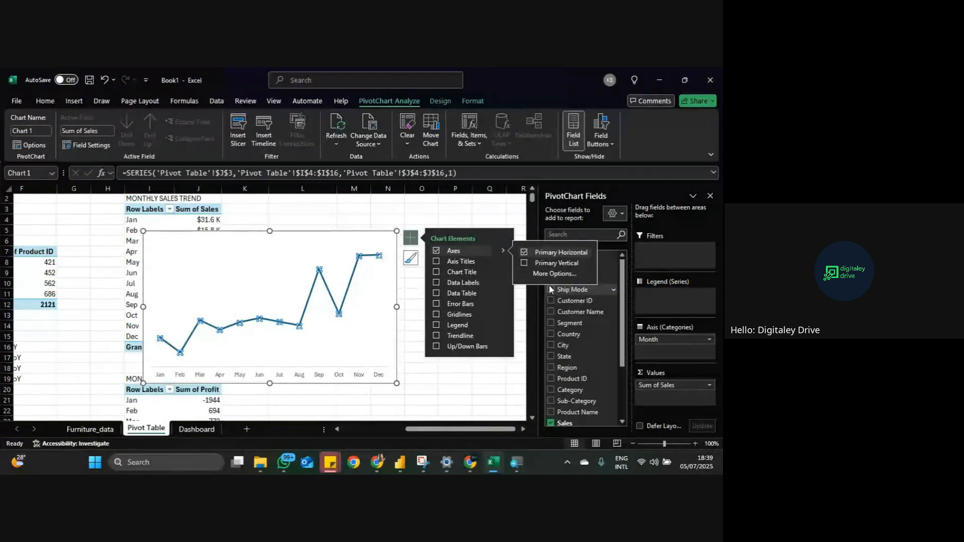
pyautogui.click(710, 196)
pyautogui.click(360, 256)
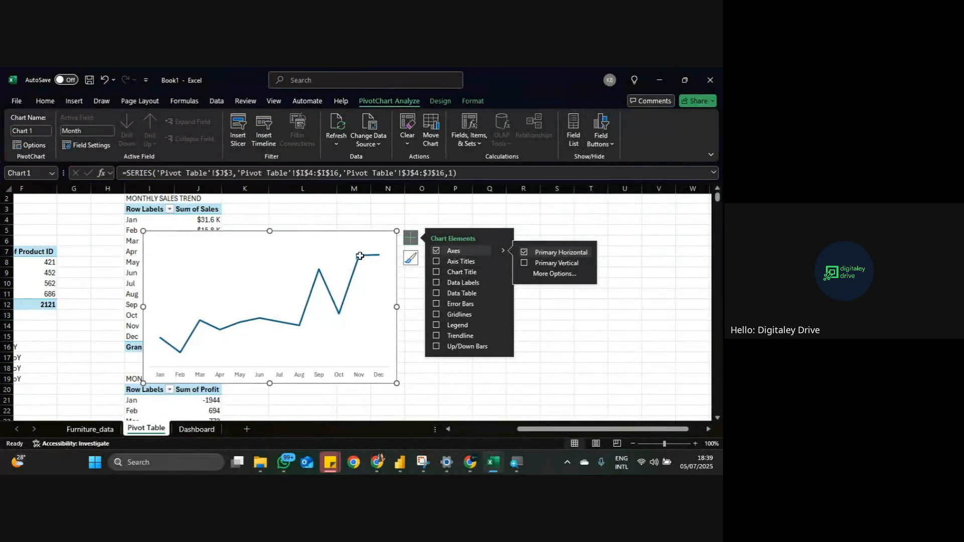
# Step: Recolour only the October data point's segment of the sales line with the dark recent colour
pyautogui.rightClick(313, 288)
pyautogui.click(336, 280)
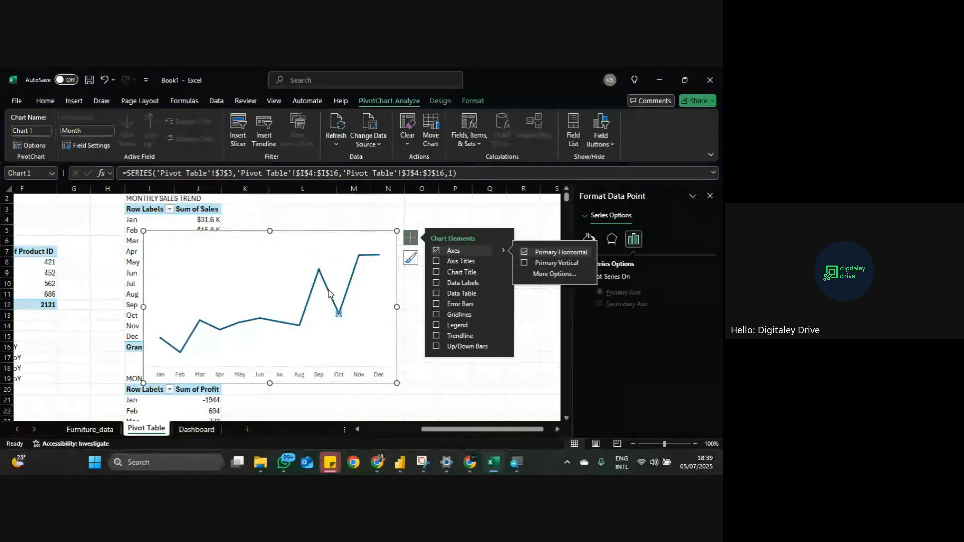
pyautogui.click(590, 239)
pyautogui.click(695, 350)
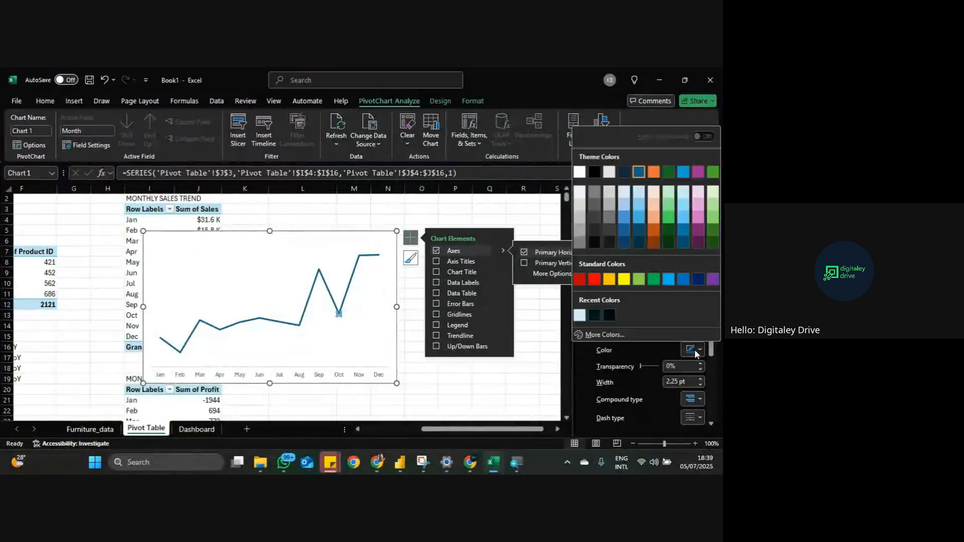
pyautogui.click(603, 318)
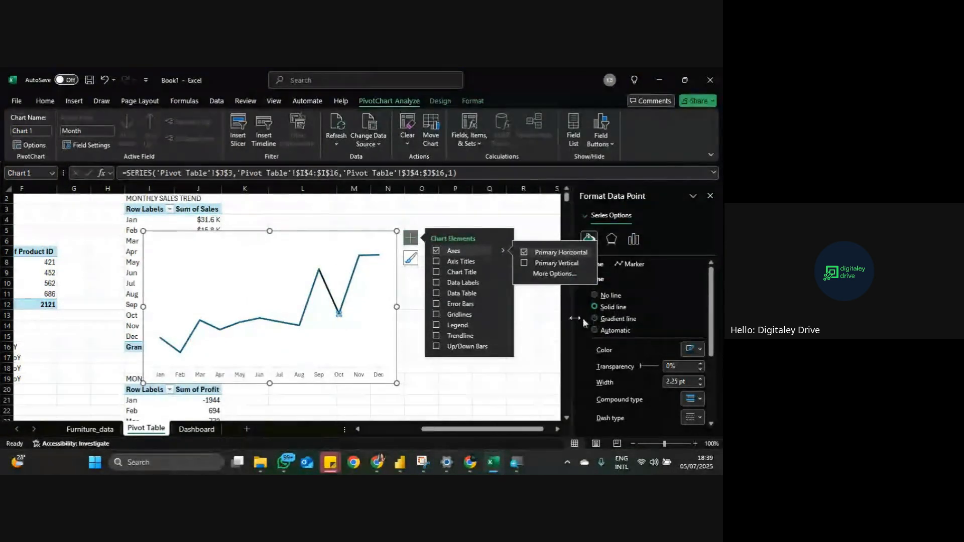
pyautogui.click(449, 381)
pyautogui.rightClick(449, 381)
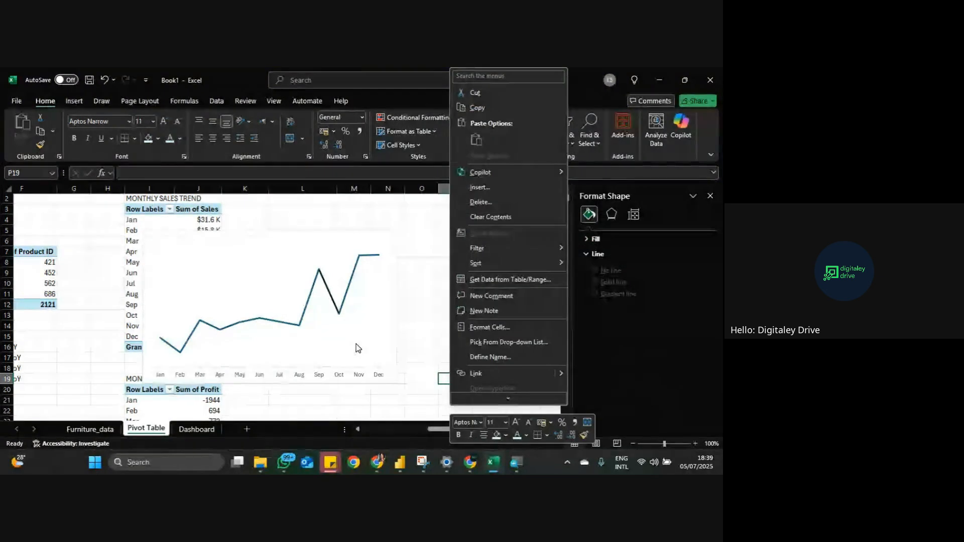
# Step: Recolour the whole monthly sales line with the light blue recent colour and turn on Smoothed line
pyautogui.click(298, 328)
pyautogui.click(296, 328)
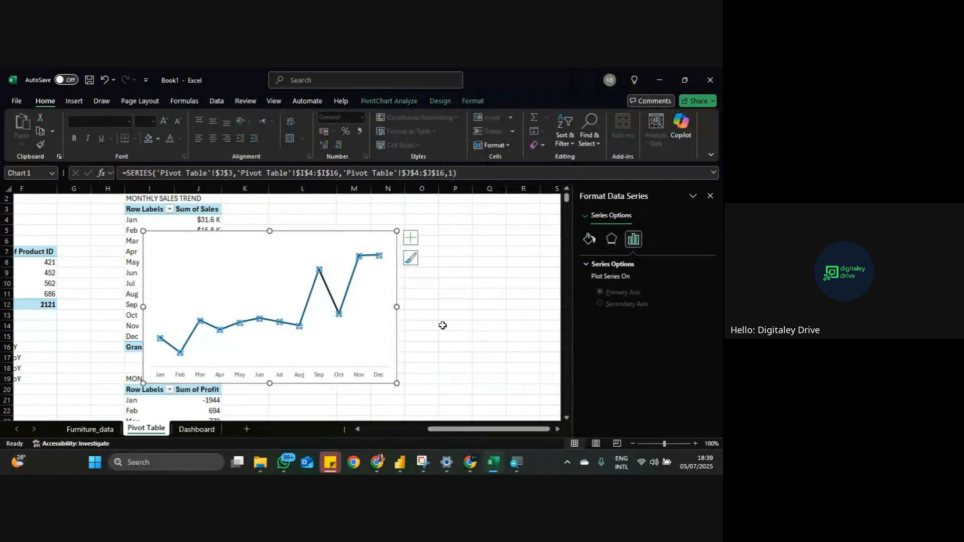
pyautogui.click(589, 239)
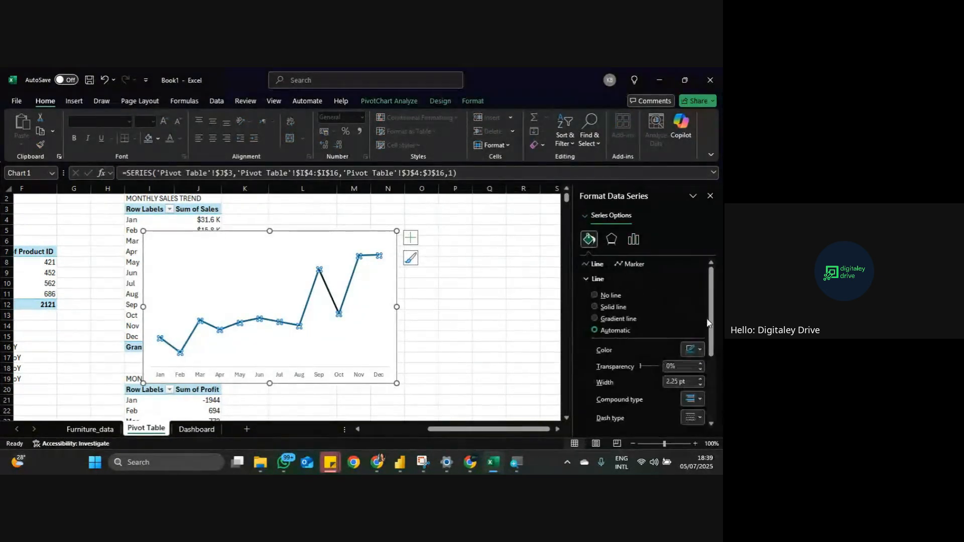
pyautogui.click(700, 350)
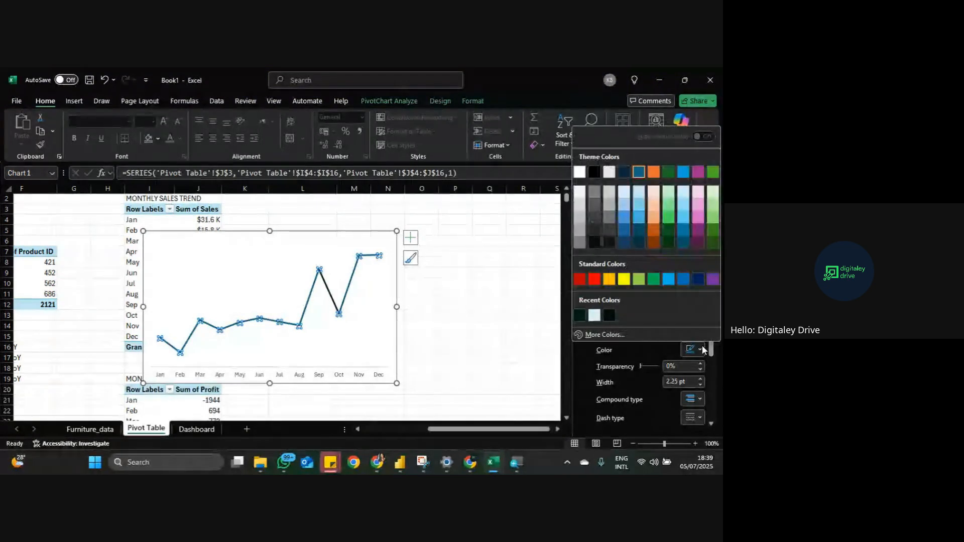
pyautogui.click(579, 313)
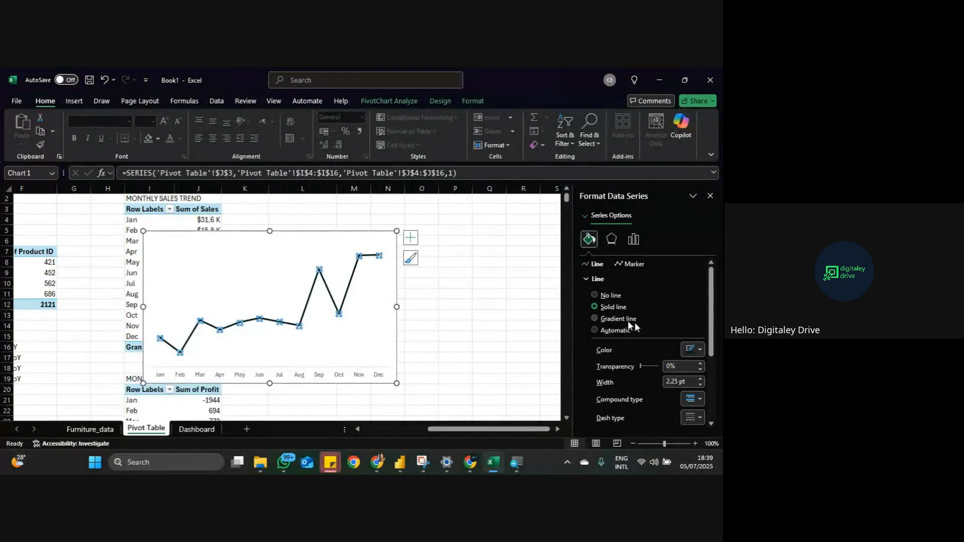
pyautogui.click(696, 352)
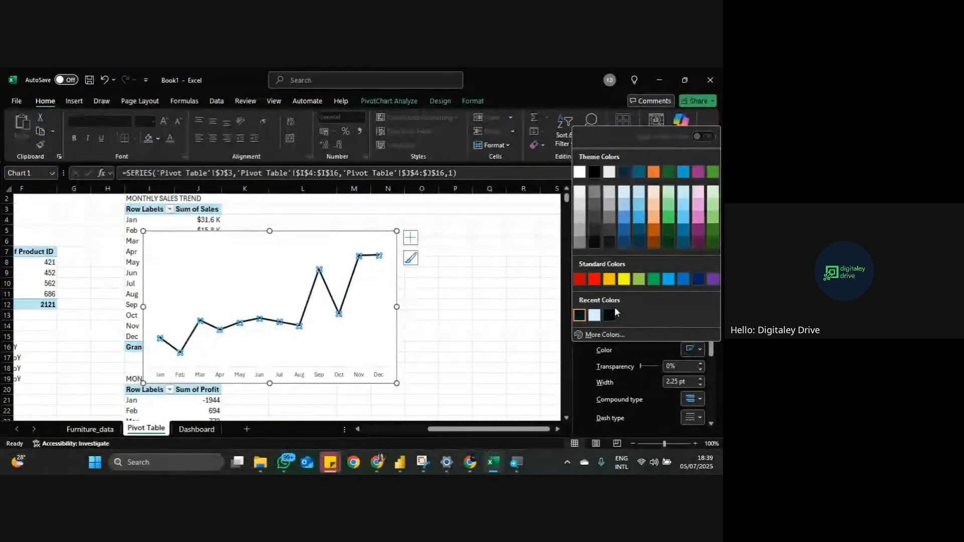
pyautogui.click(595, 315)
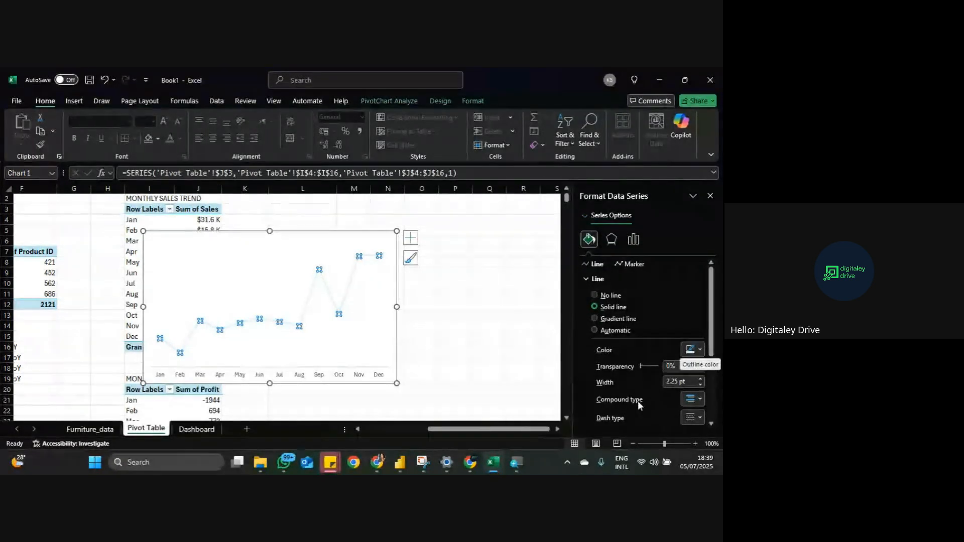
pyautogui.scroll(-3, 638, 401)
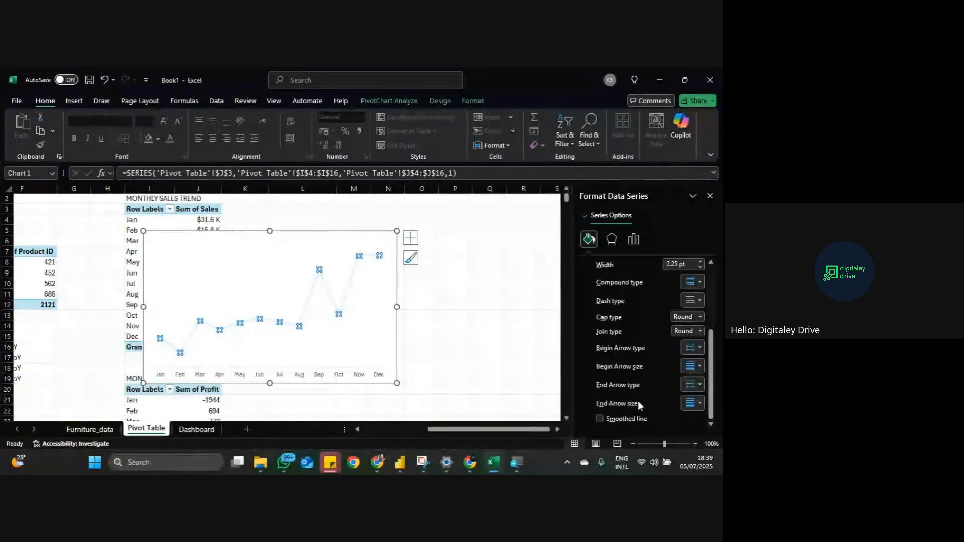
pyautogui.click(599, 418)
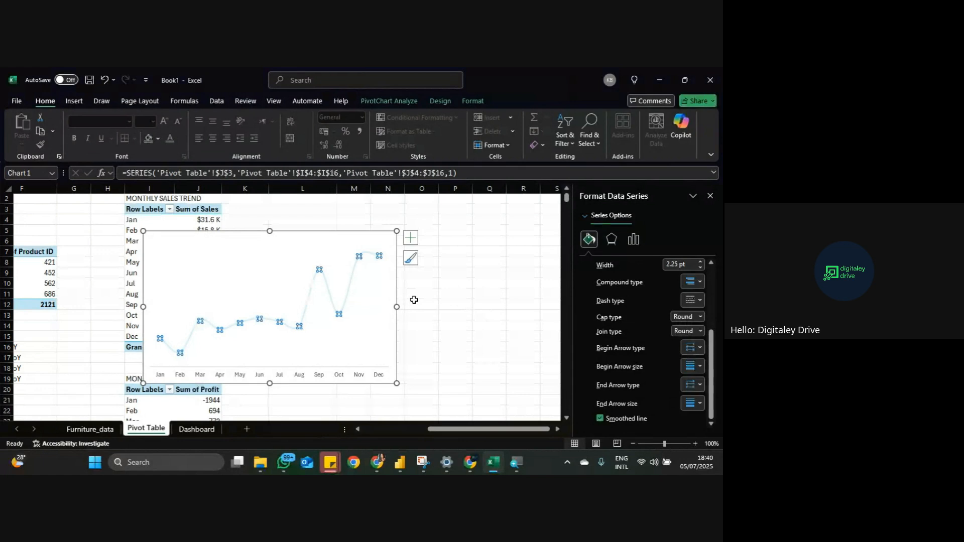
# Step: Add built-in square markers of size 6 to the monthly sales line
pyautogui.click(633, 239)
pyautogui.click(589, 239)
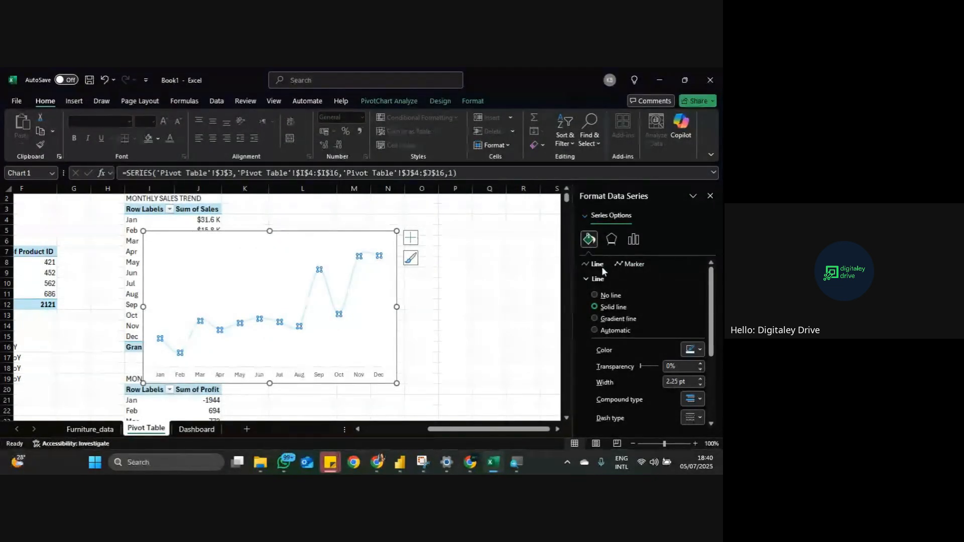
pyautogui.click(631, 264)
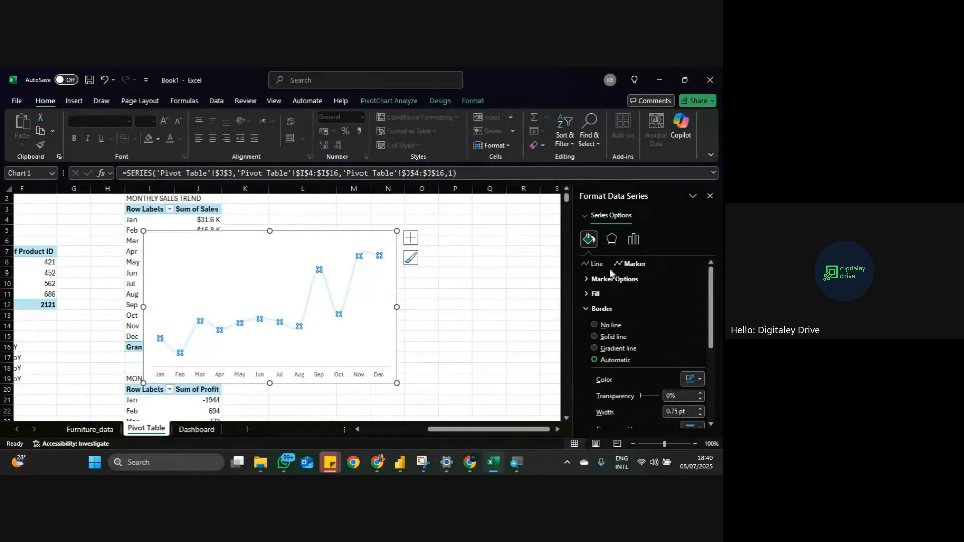
pyautogui.click(615, 279)
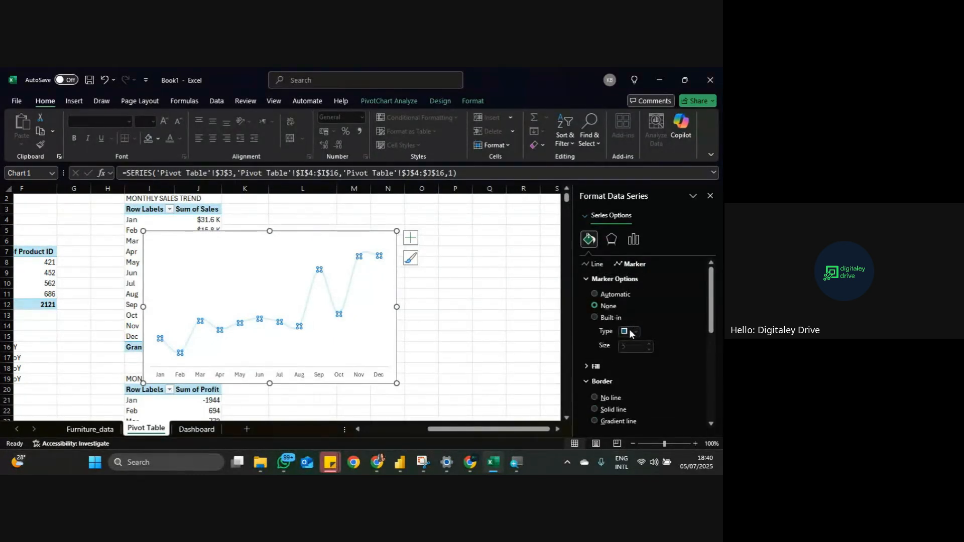
pyautogui.click(595, 318)
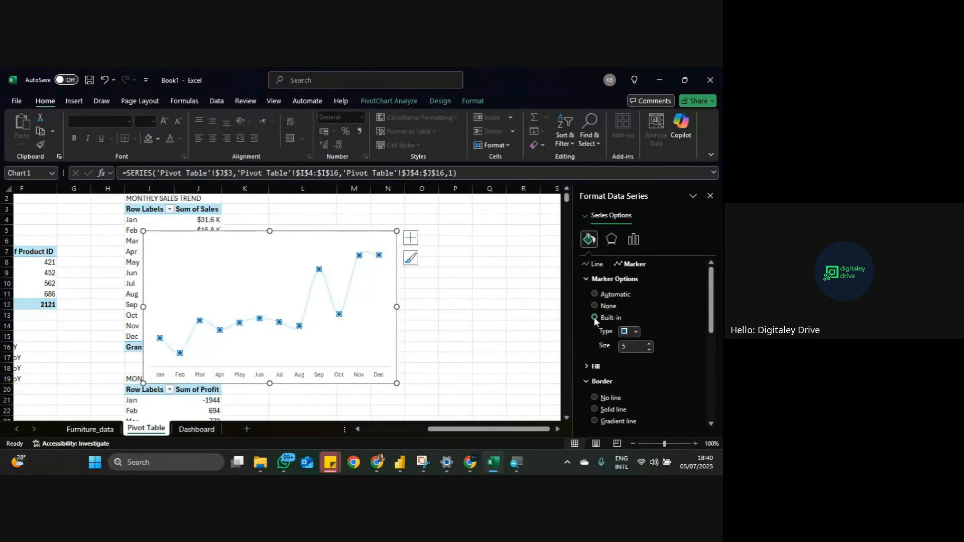
pyautogui.click(650, 343)
pyautogui.click(650, 343)
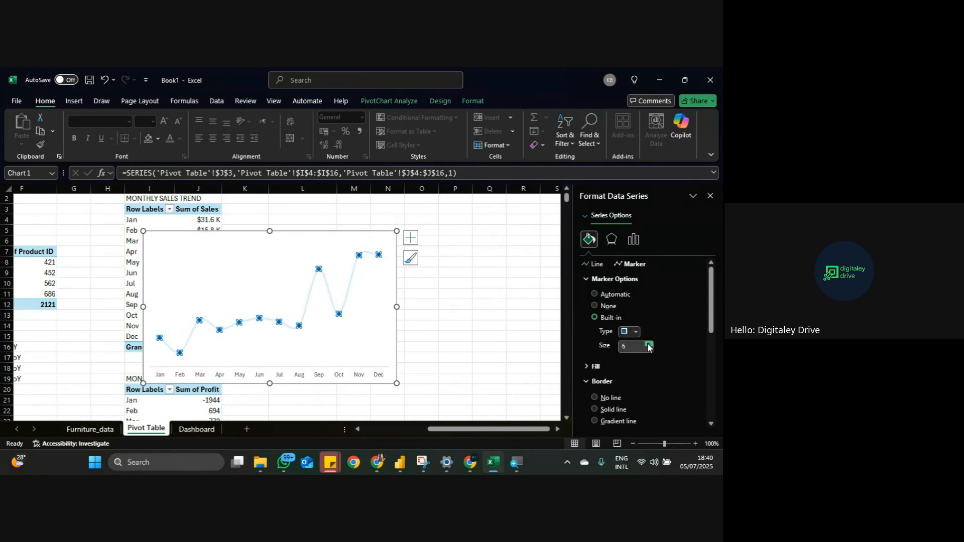
pyautogui.click(486, 305)
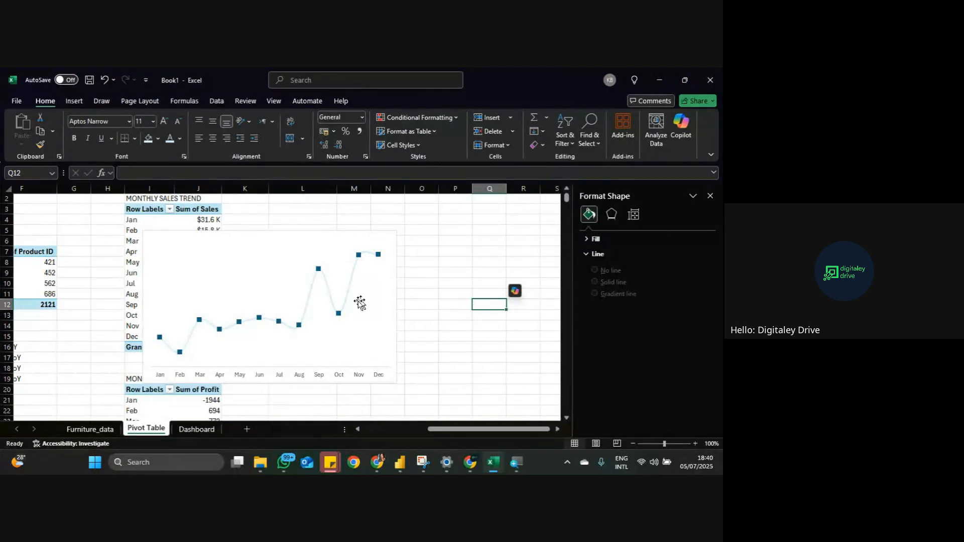
# Step: Remove the line of the chart's horizontal month axis by setting it to No line
pyautogui.click(338, 313)
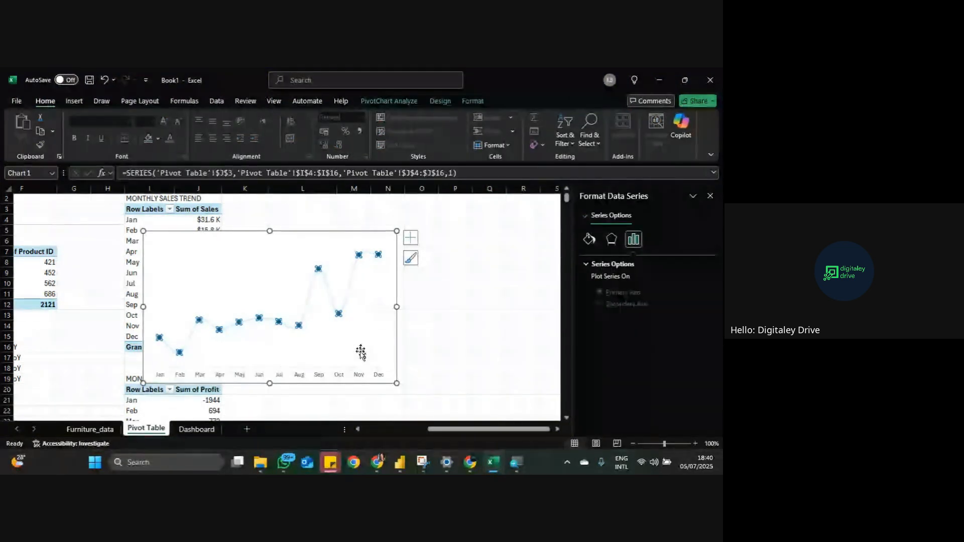
pyautogui.click(369, 375)
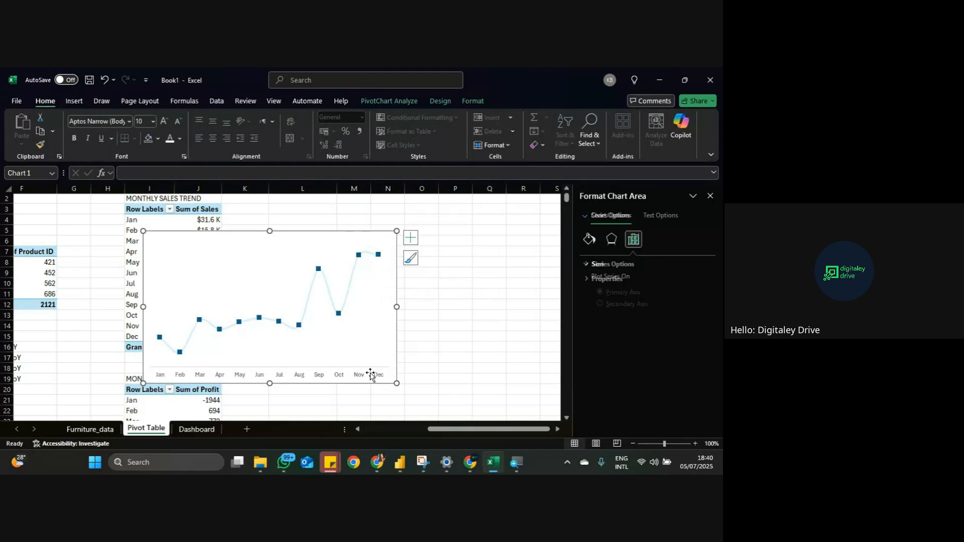
pyautogui.click(360, 378)
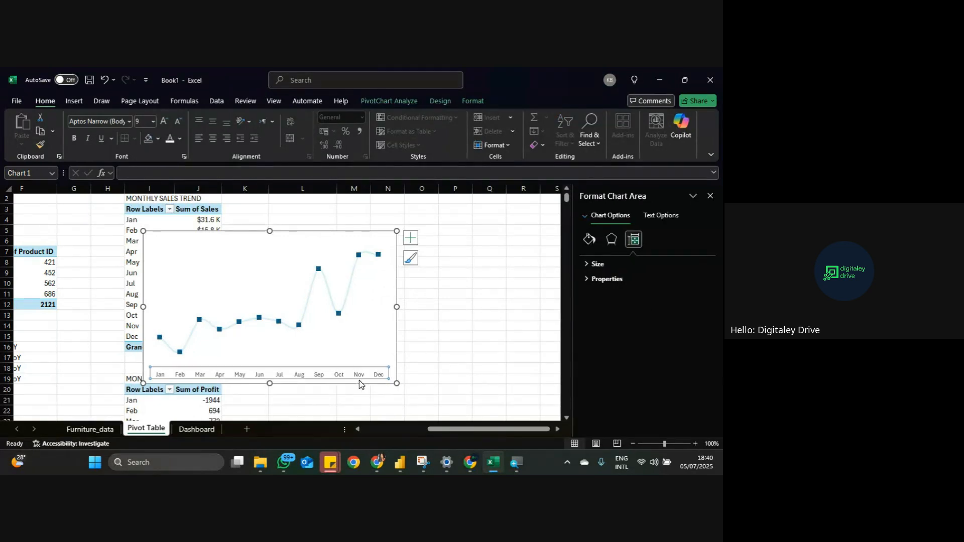
pyautogui.click(589, 239)
pyautogui.click(597, 279)
pyautogui.scroll(-3, 611, 358)
pyautogui.scroll(3, 610, 351)
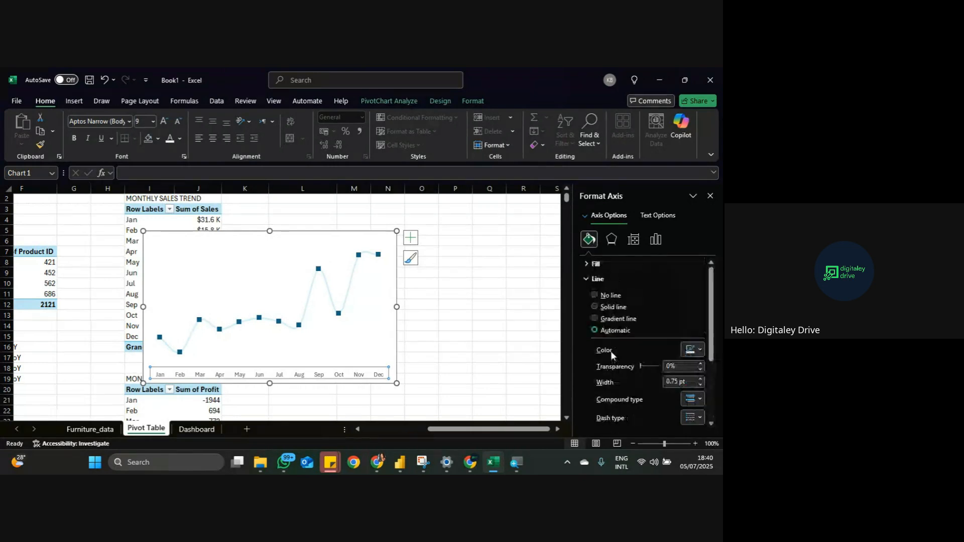
pyautogui.click(369, 336)
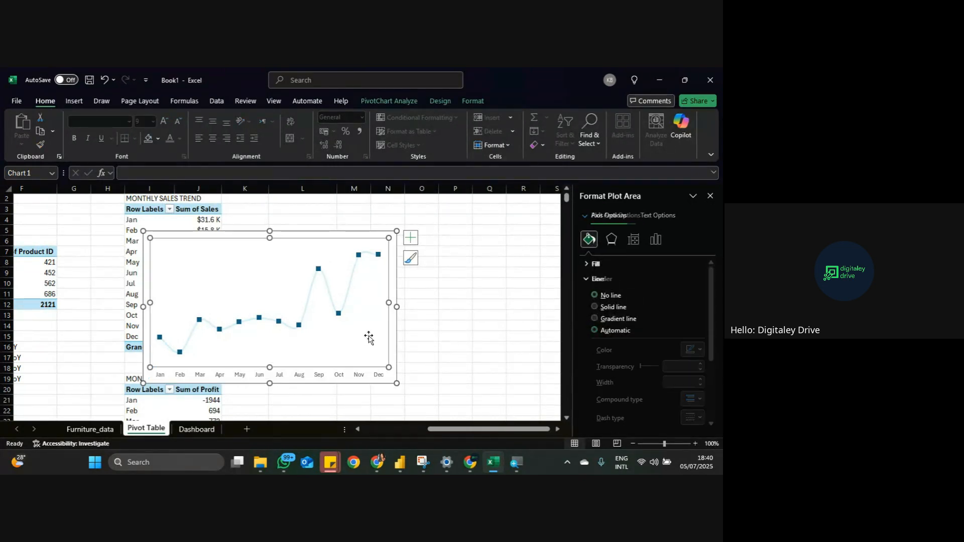
pyautogui.click(430, 357)
pyautogui.click(346, 371)
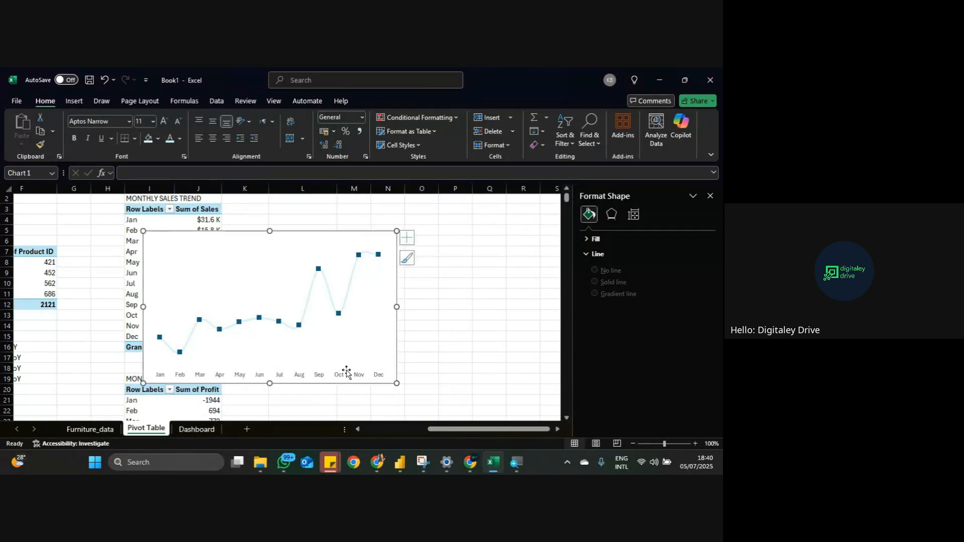
pyautogui.click(347, 372)
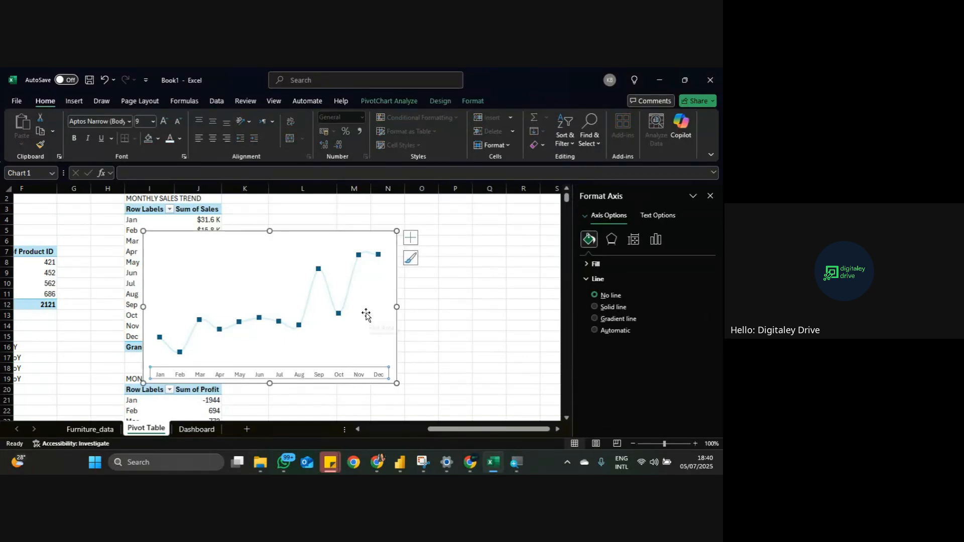
pyautogui.click(332, 296)
pyautogui.click(193, 429)
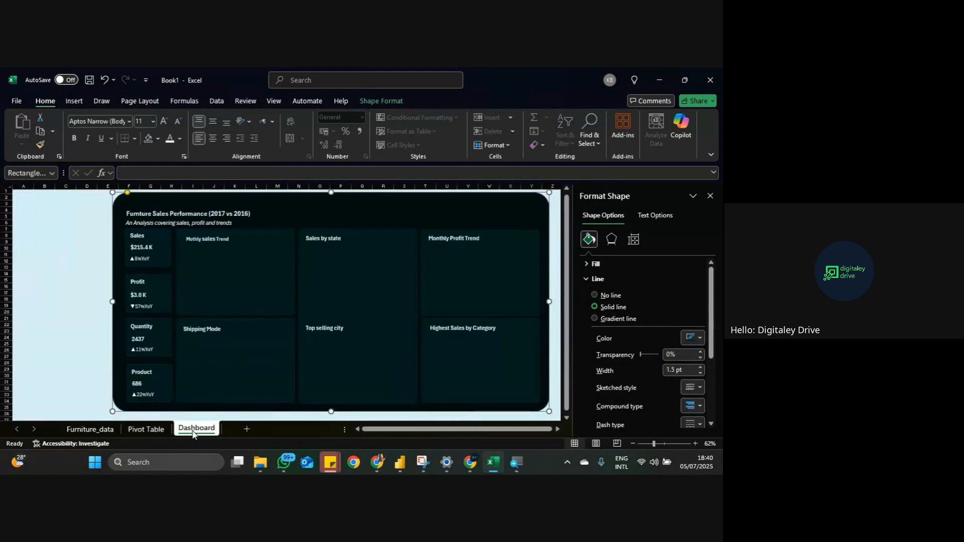
pyautogui.click(89, 430)
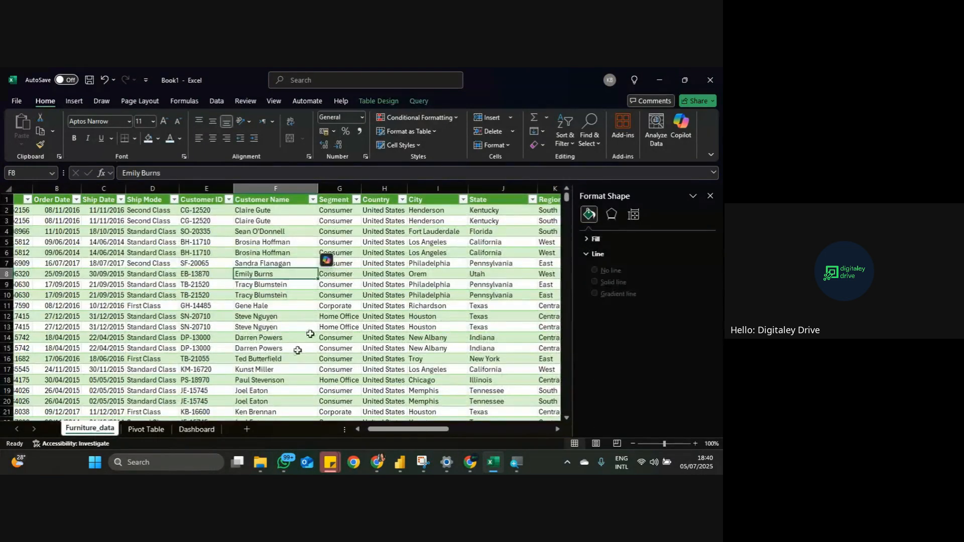
pyautogui.click(151, 430)
# Step: Set the monthly sales chart area to no border line and no fill
pyautogui.click(310, 295)
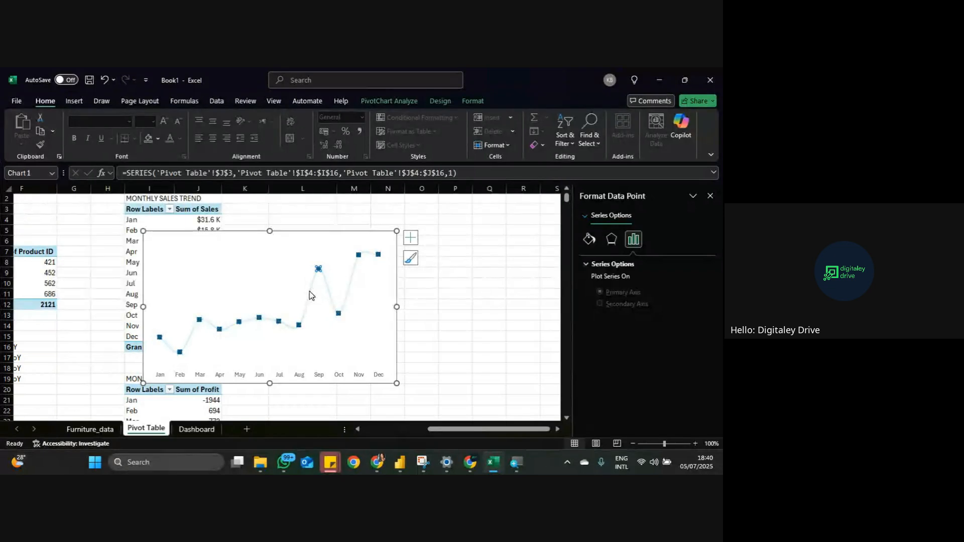
pyautogui.click(340, 244)
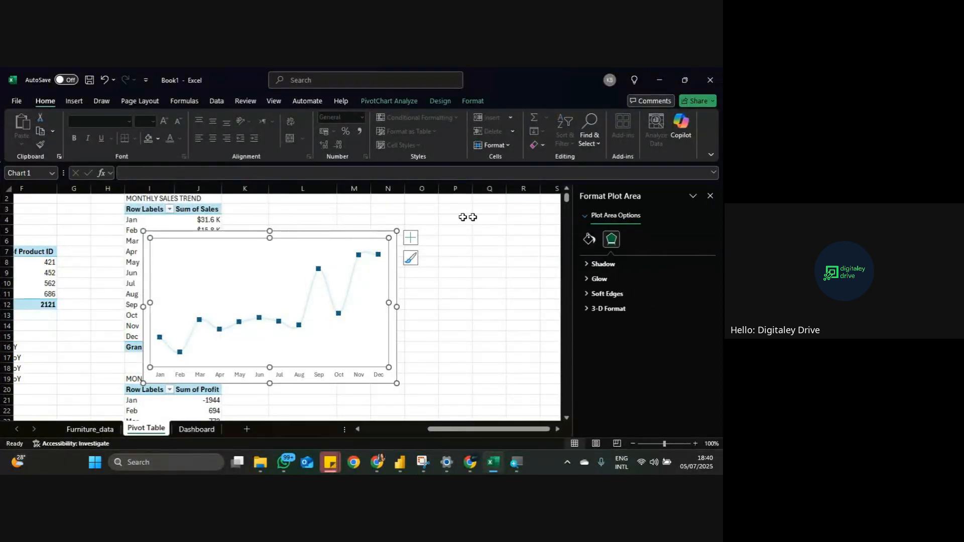
pyautogui.click(385, 233)
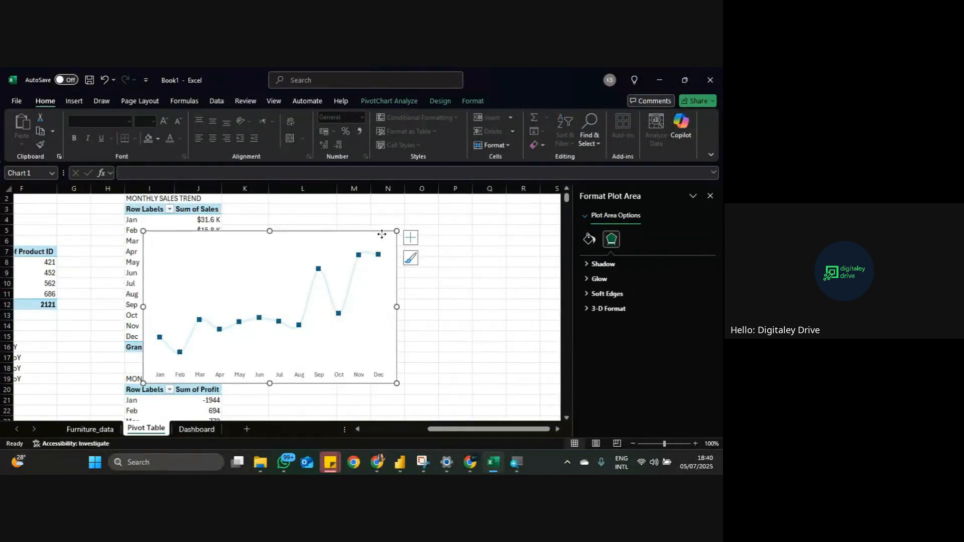
pyautogui.click(590, 239)
pyautogui.click(594, 296)
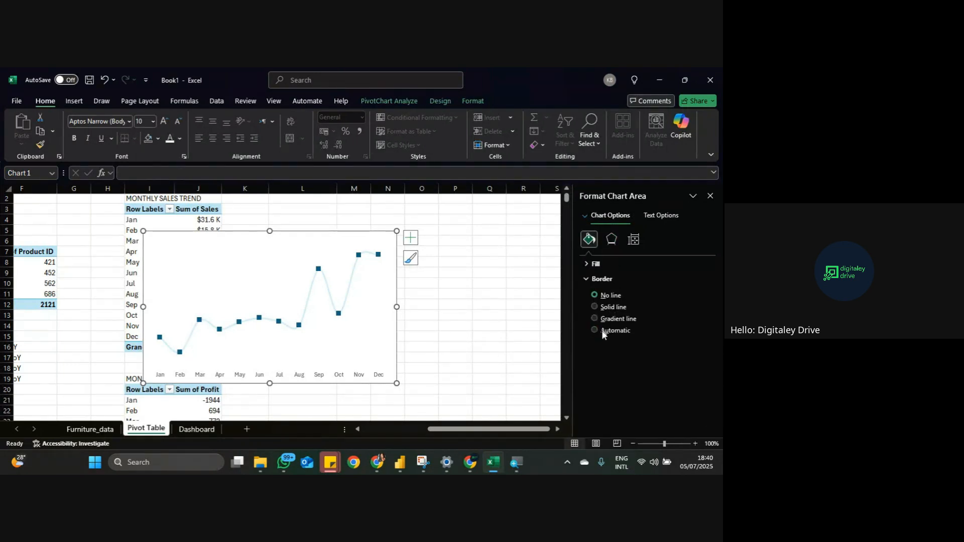
pyautogui.click(584, 264)
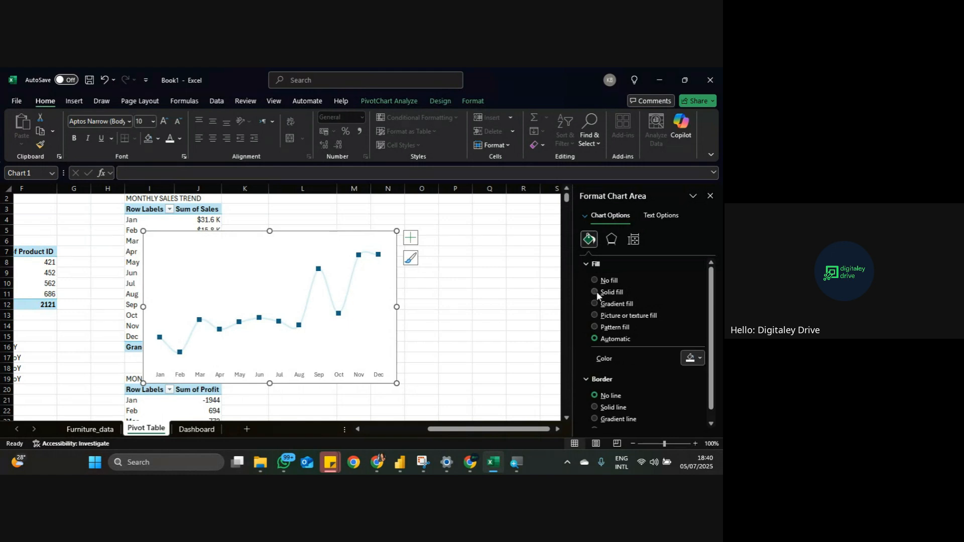
pyautogui.click(595, 281)
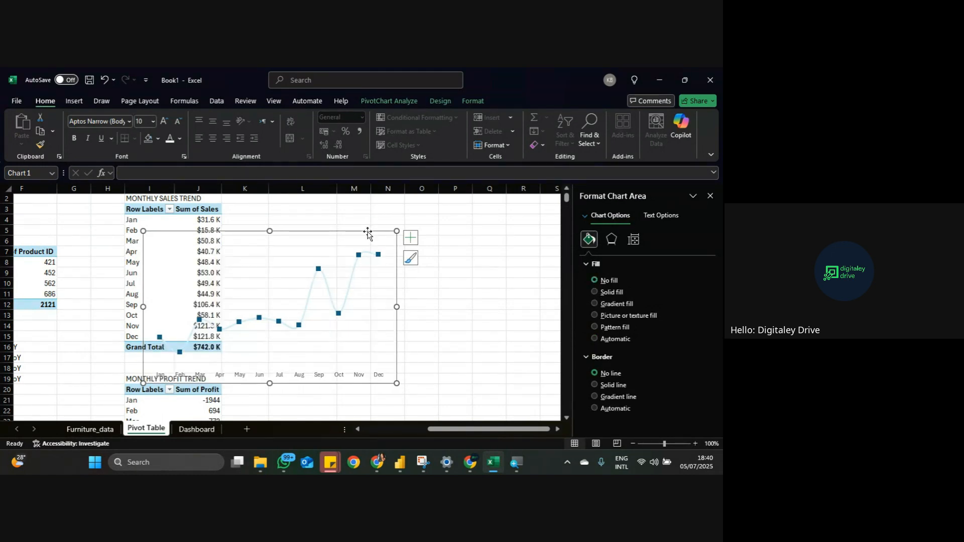
# Step: Shrink the monthly sales chart, cut it from the Pivot Table sheet, and paste it into the monthly sales trend card on the Dashboard sheet
pyautogui.moveTo(395, 230); pyautogui.dragTo(335, 268)
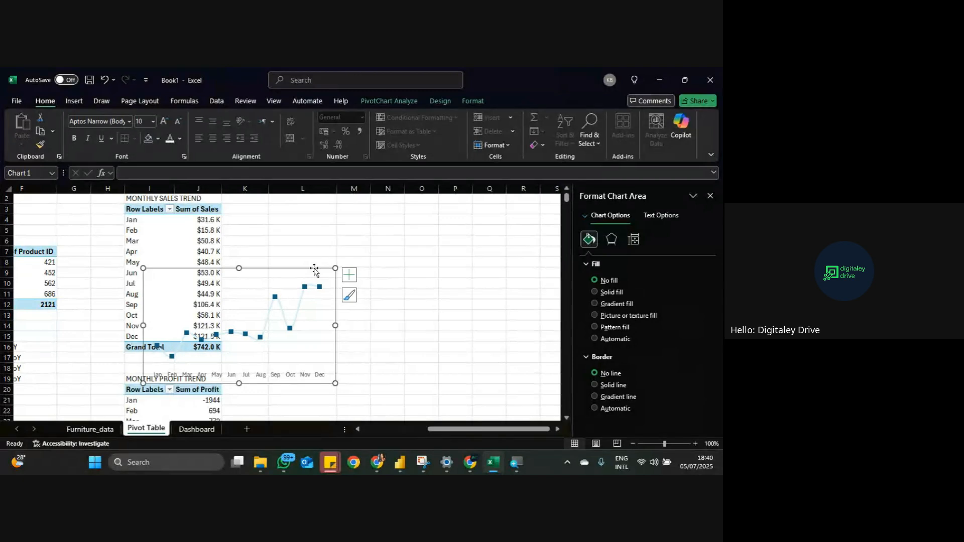
pyautogui.press('Delete')
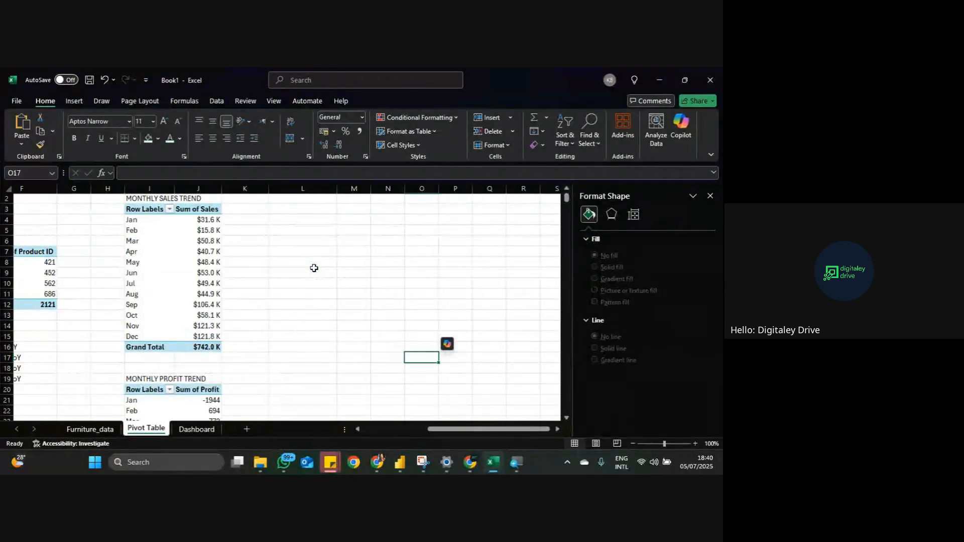
pyautogui.click(196, 429)
pyautogui.click(234, 290)
pyautogui.hotkey('ctrl', 'v')
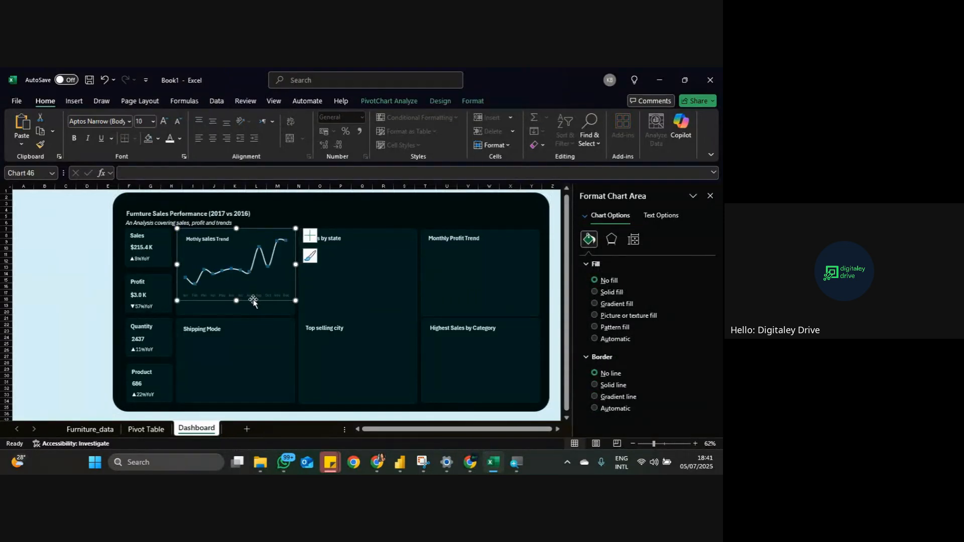
pyautogui.moveTo(254, 300); pyautogui.dragTo(252, 309)
pyautogui.click(300, 217)
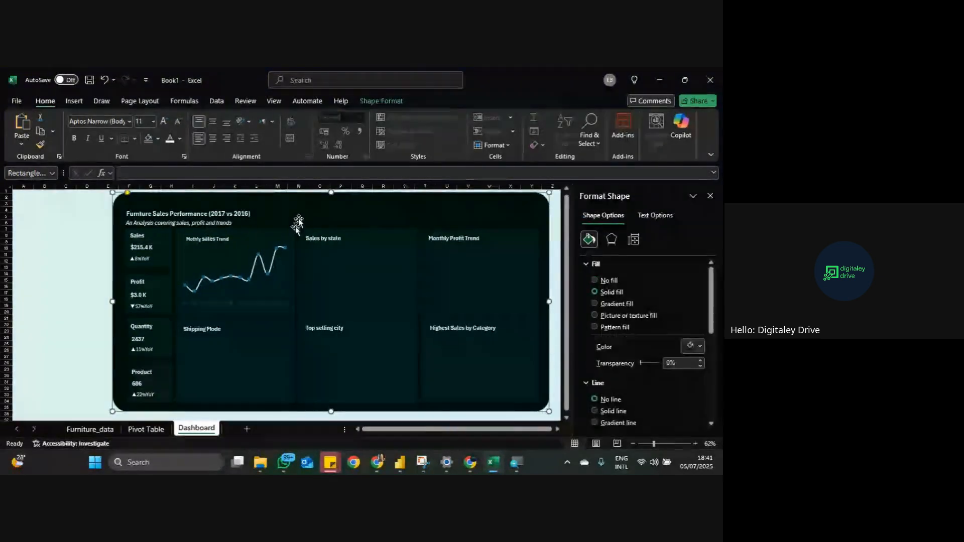
# Step: Change the monthly sales line's built-in marker type to circle
pyautogui.click(261, 263)
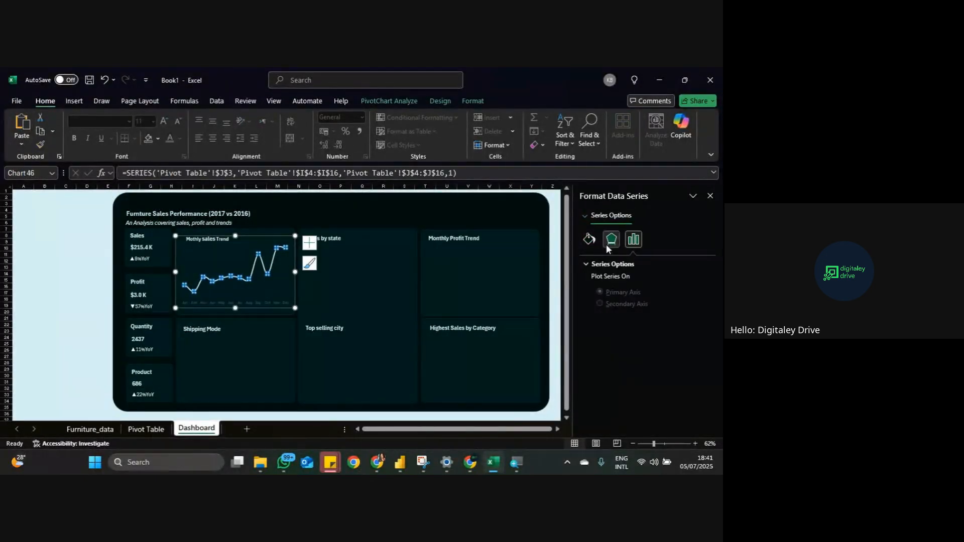
pyautogui.click(589, 239)
pyautogui.click(631, 265)
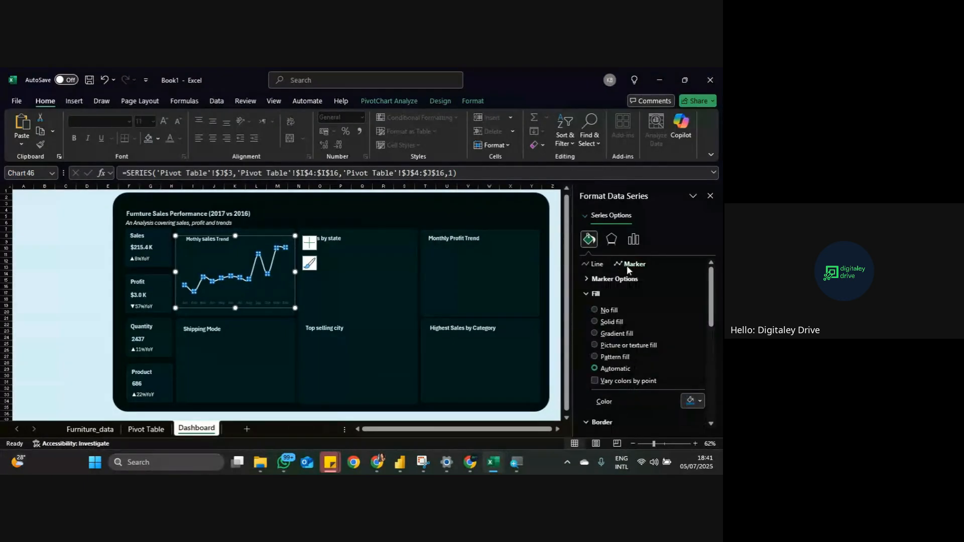
pyautogui.click(615, 279)
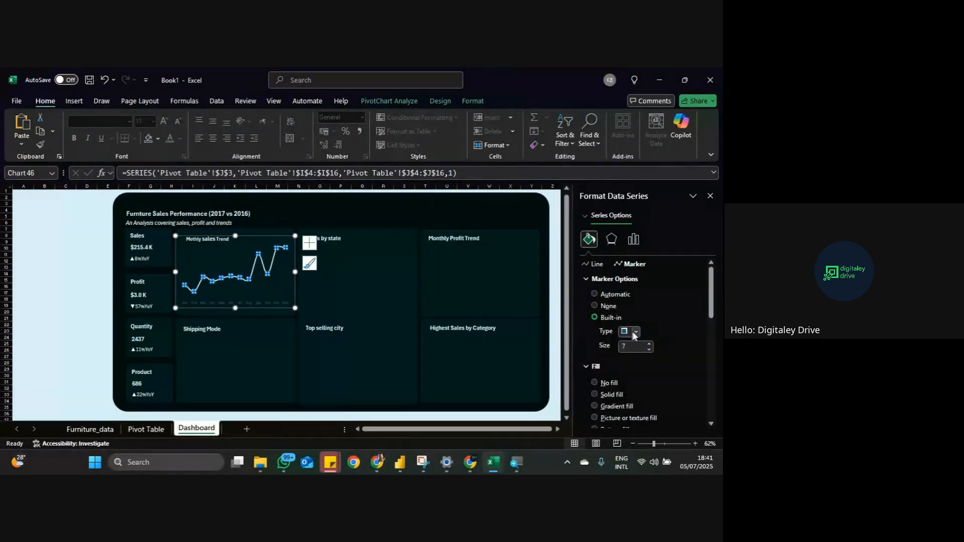
pyautogui.click(636, 333)
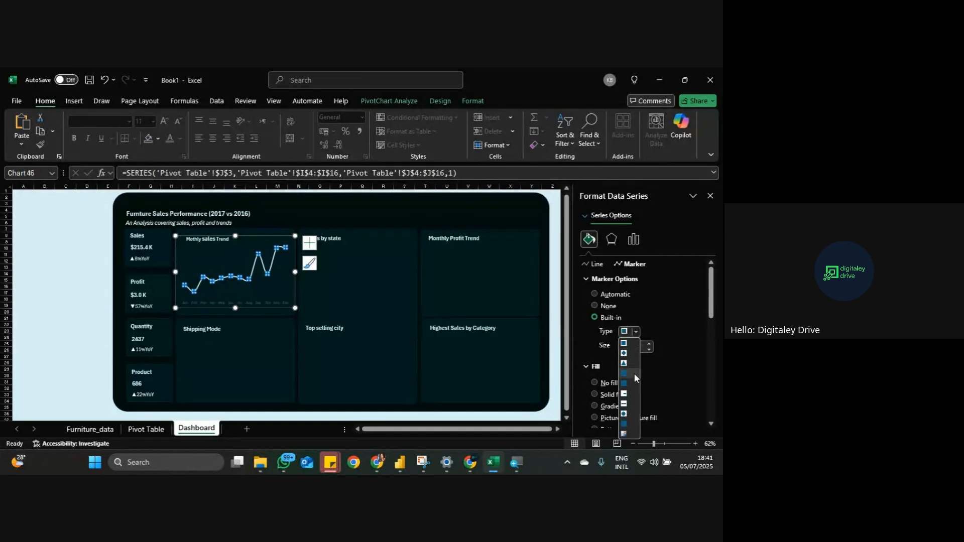
pyautogui.click(628, 416)
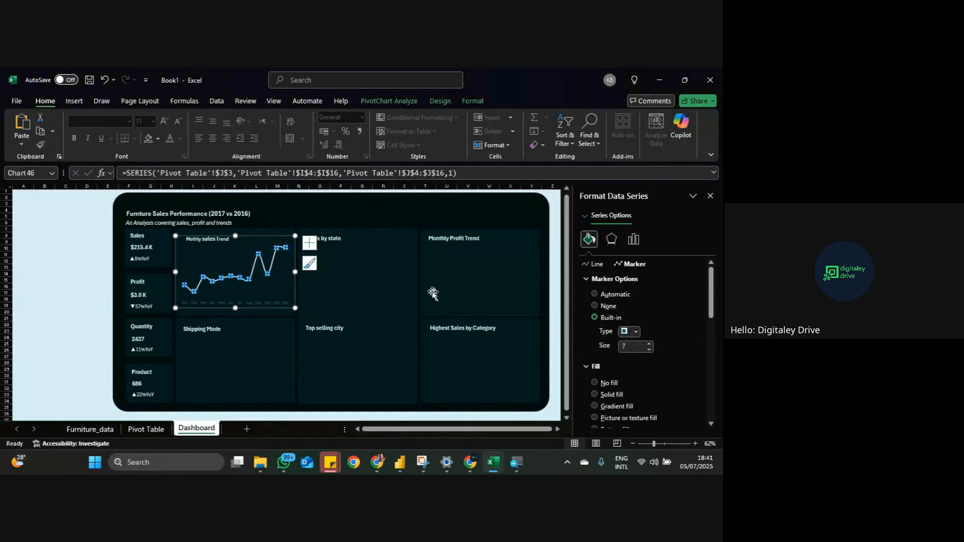
pyautogui.click(386, 285)
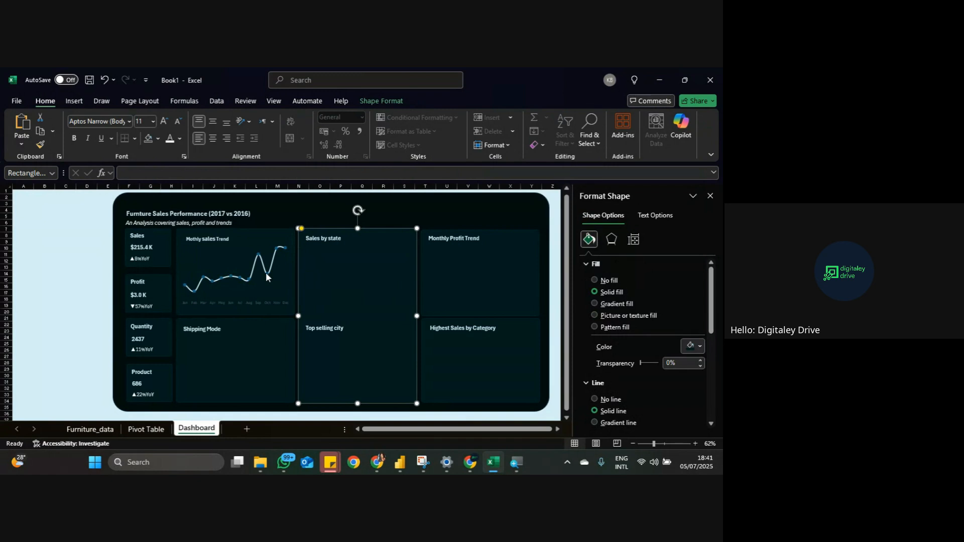
# Step: Recolour the month axis labels of the dashboard's sales chart with the light blue recent colour
pyautogui.click(273, 300)
pyautogui.click(275, 303)
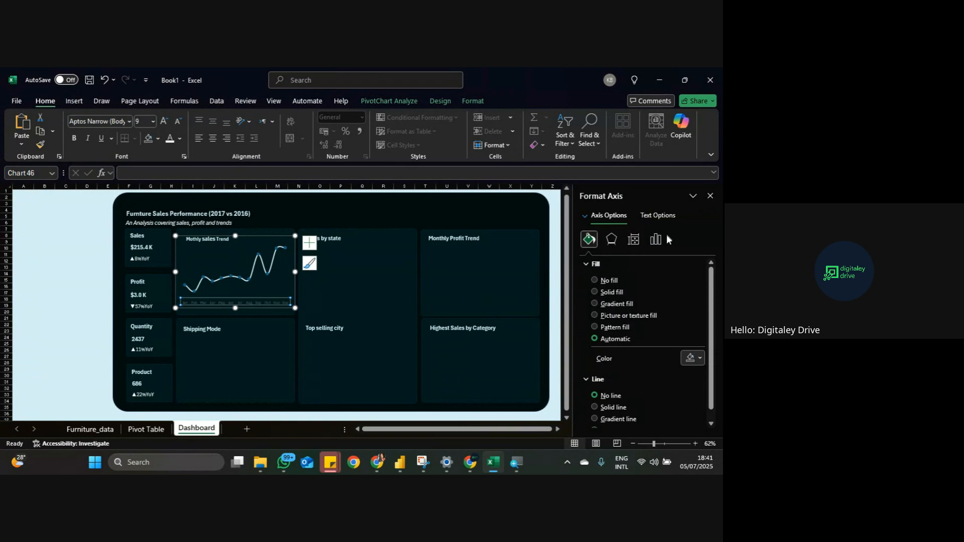
pyautogui.click(650, 215)
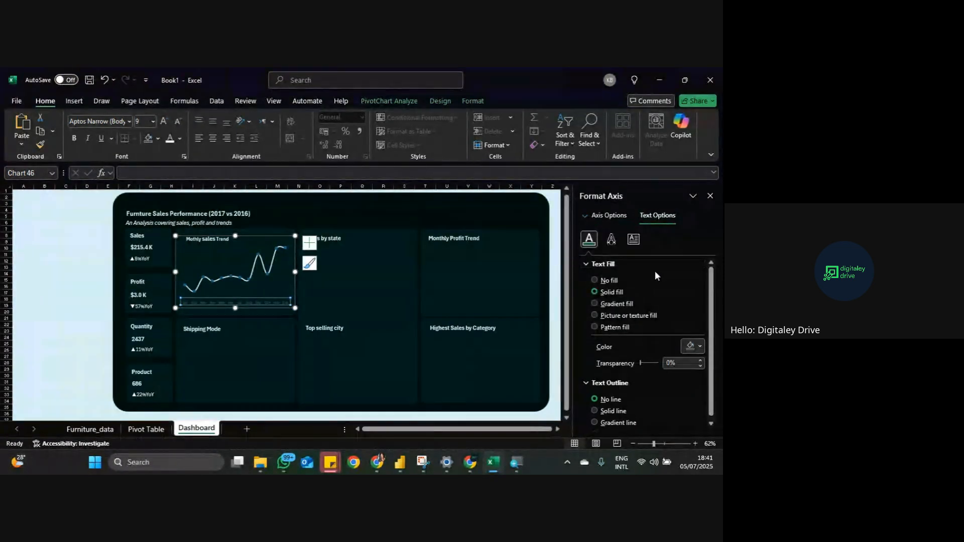
pyautogui.click(700, 347)
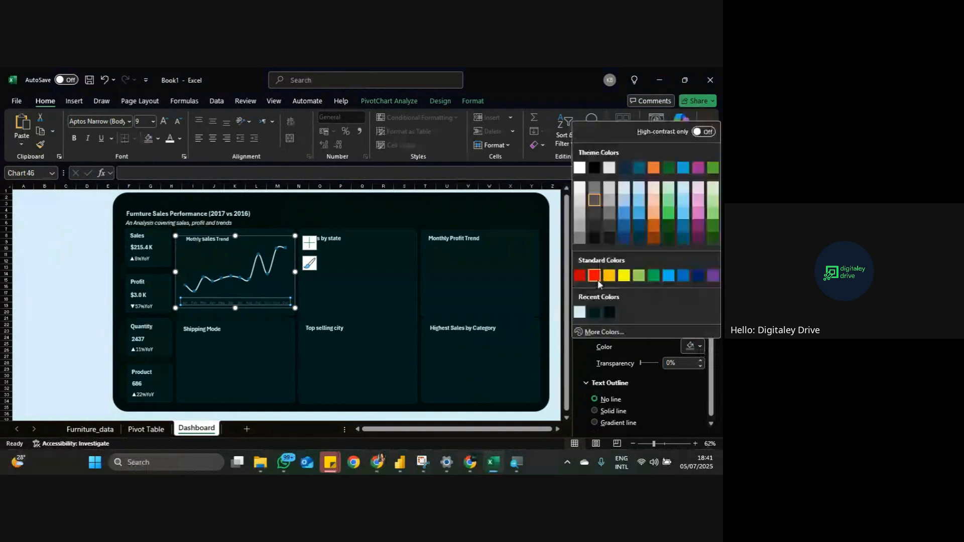
pyautogui.click(584, 310)
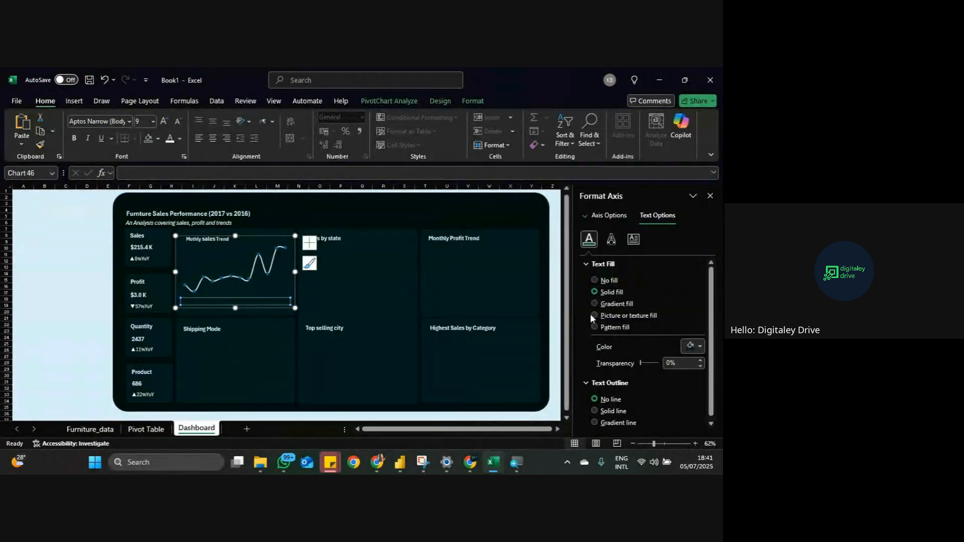
pyautogui.click(698, 346)
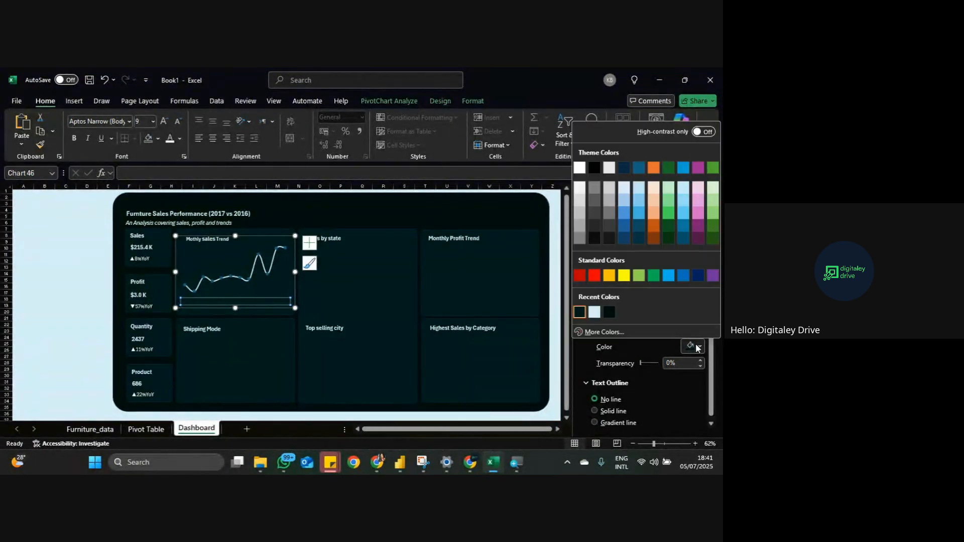
pyautogui.click(595, 312)
pyautogui.click(412, 225)
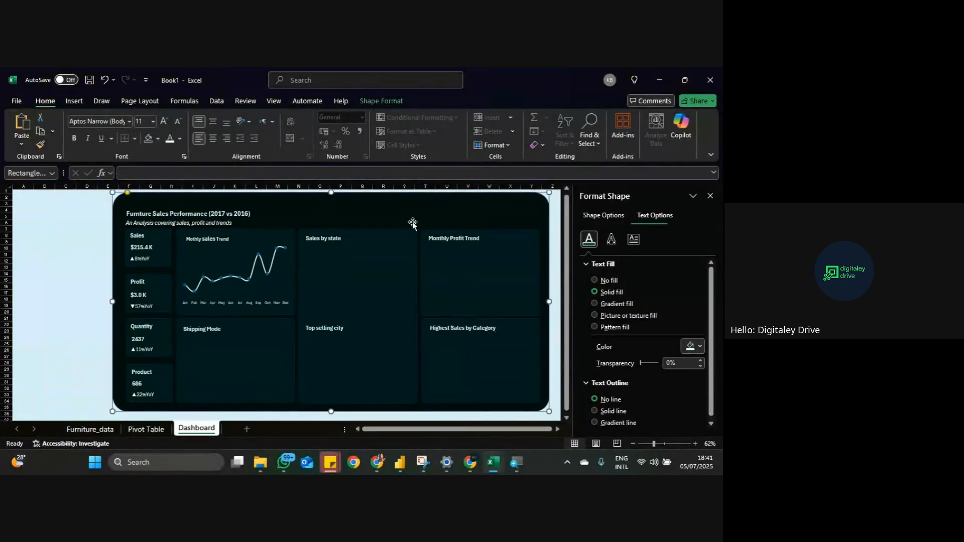
# Step: Return to the first columns of the Pivot Table sheet for the Shipping Mode chart
pyautogui.click(263, 354)
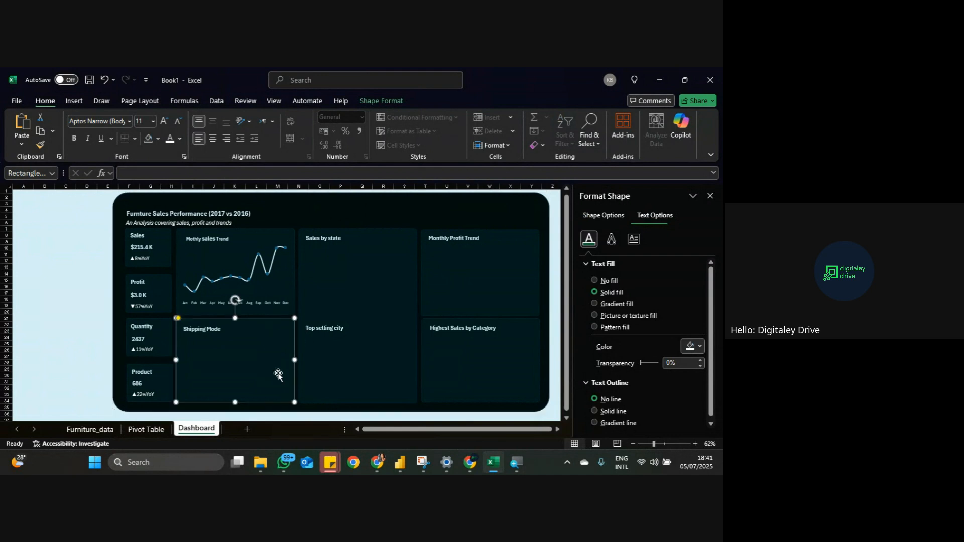
pyautogui.click(146, 429)
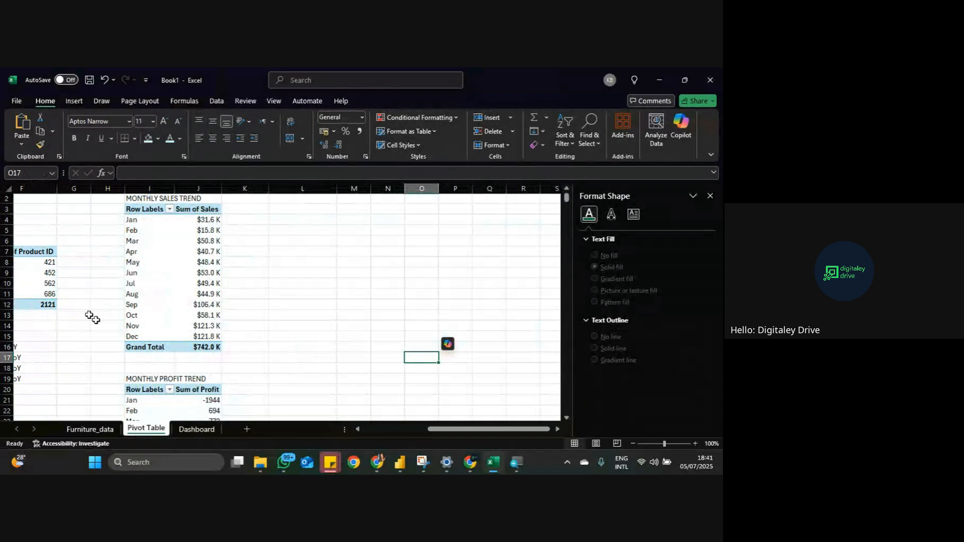
pyautogui.hscroll(-3, 92, 317)
pyautogui.click(17, 101)
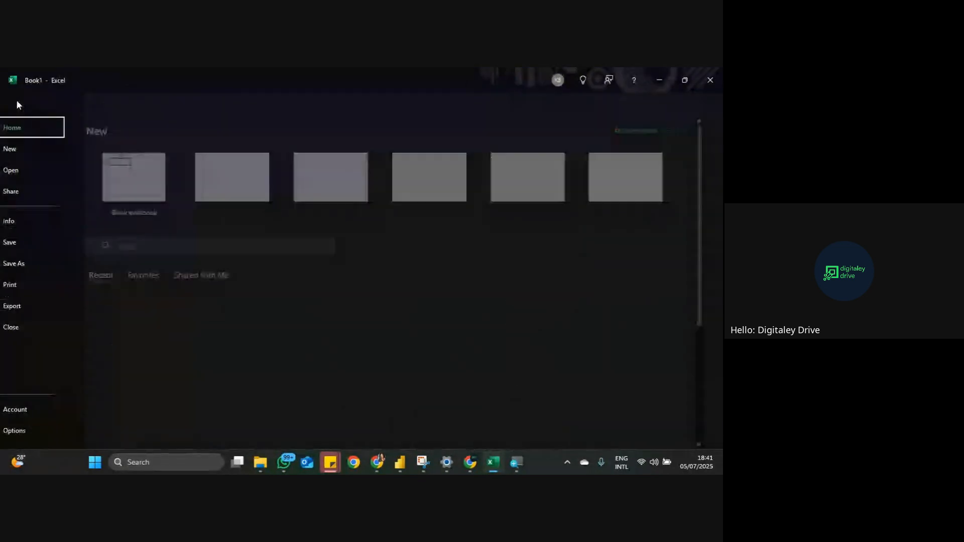
pyautogui.click(39, 243)
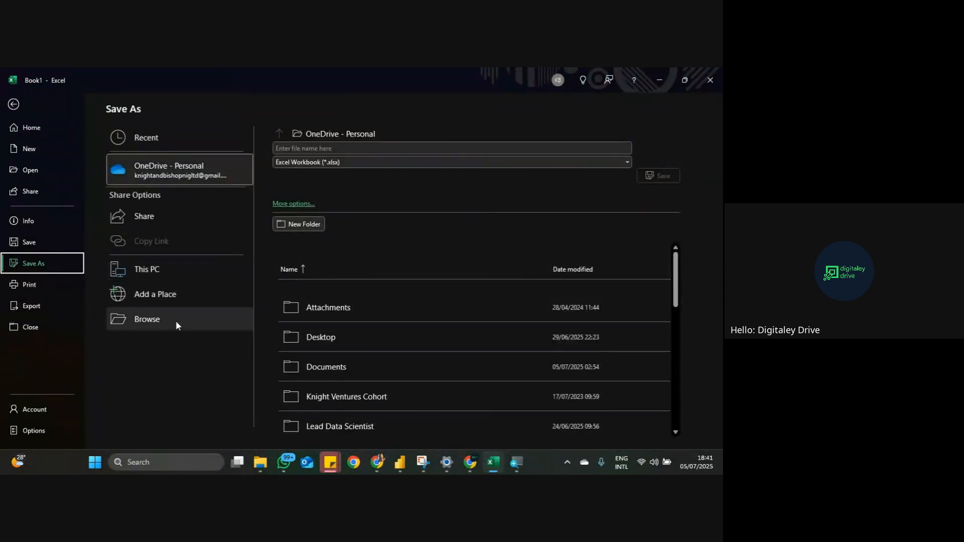
pyautogui.click(14, 104)
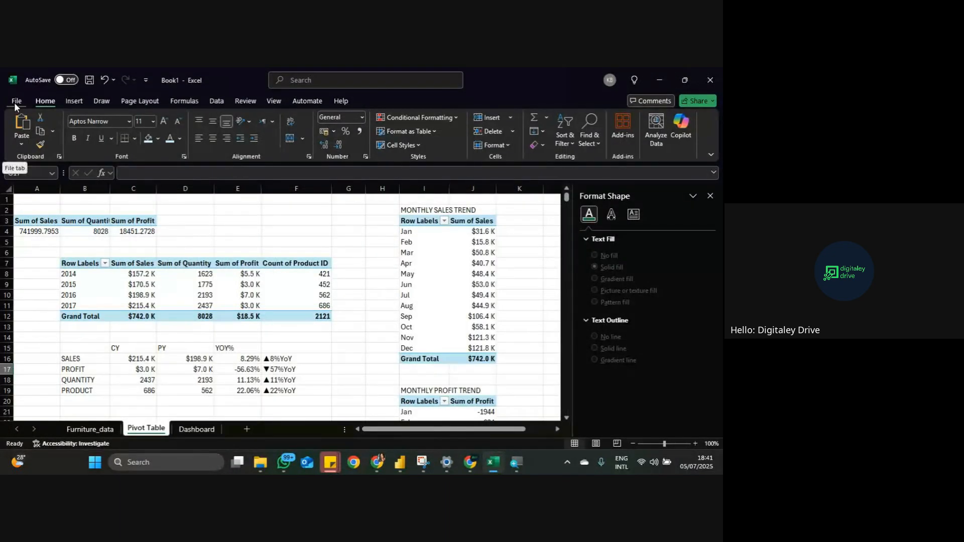
# Step: Insert a doughnut chart from the SHIPPING MODE pivot table
pyautogui.scroll(-5, 156, 255)
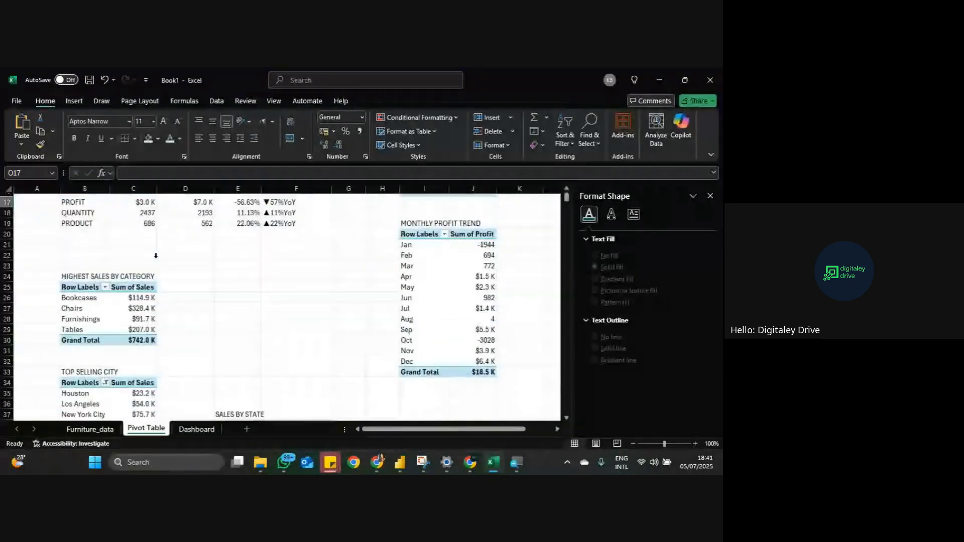
pyautogui.scroll(-7, 121, 346)
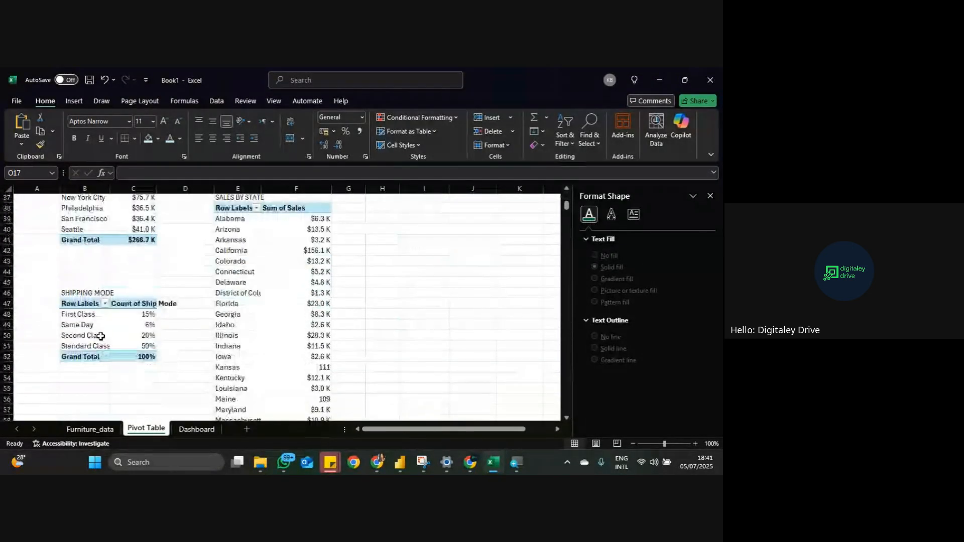
pyautogui.click(100, 336)
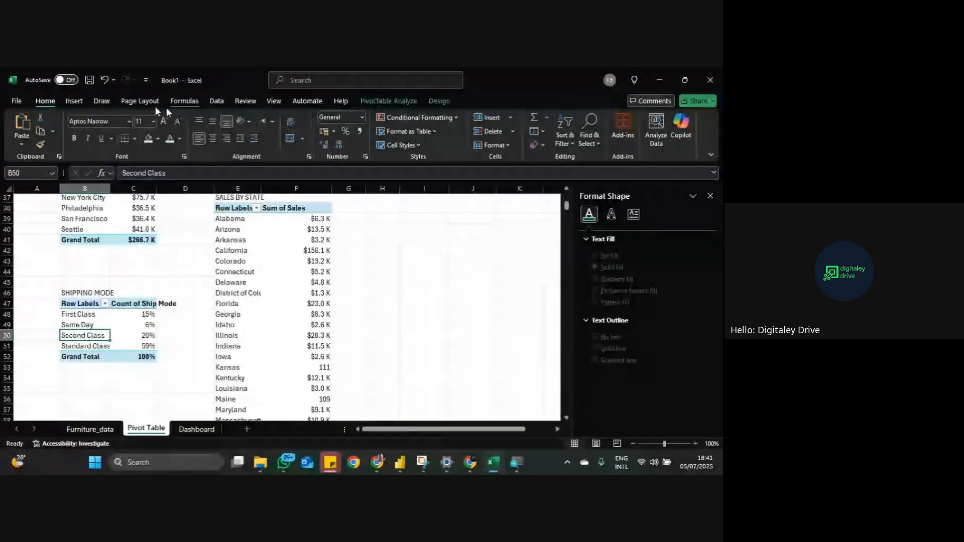
pyautogui.click(74, 101)
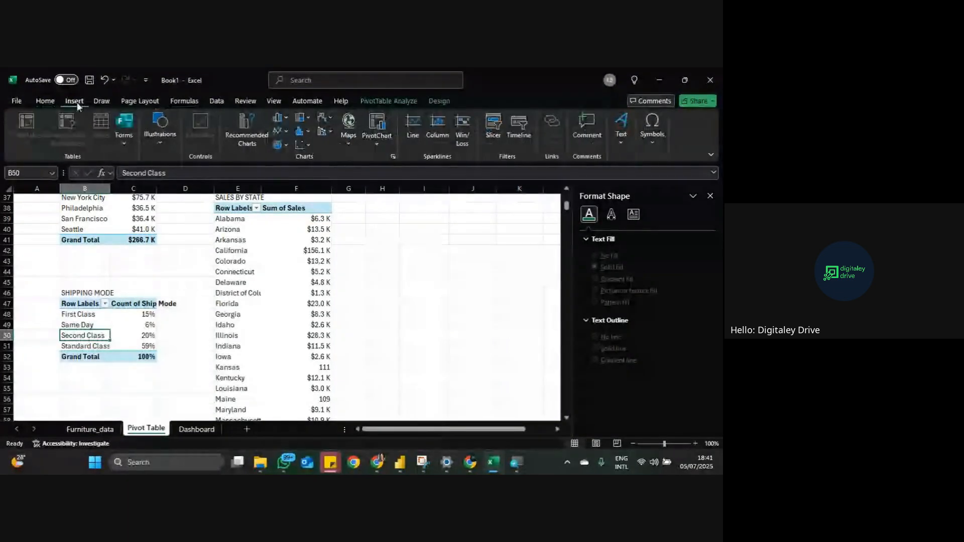
pyautogui.click(283, 145)
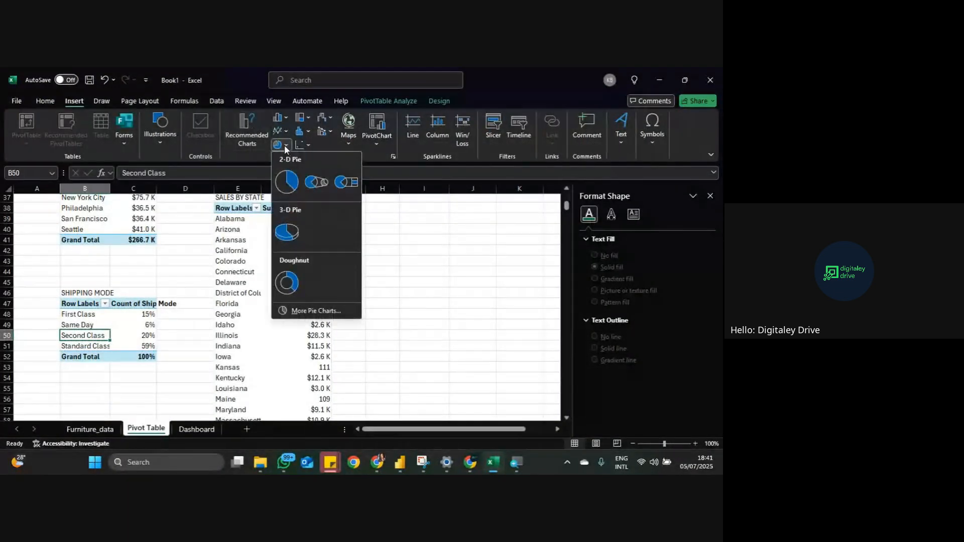
pyautogui.click(288, 284)
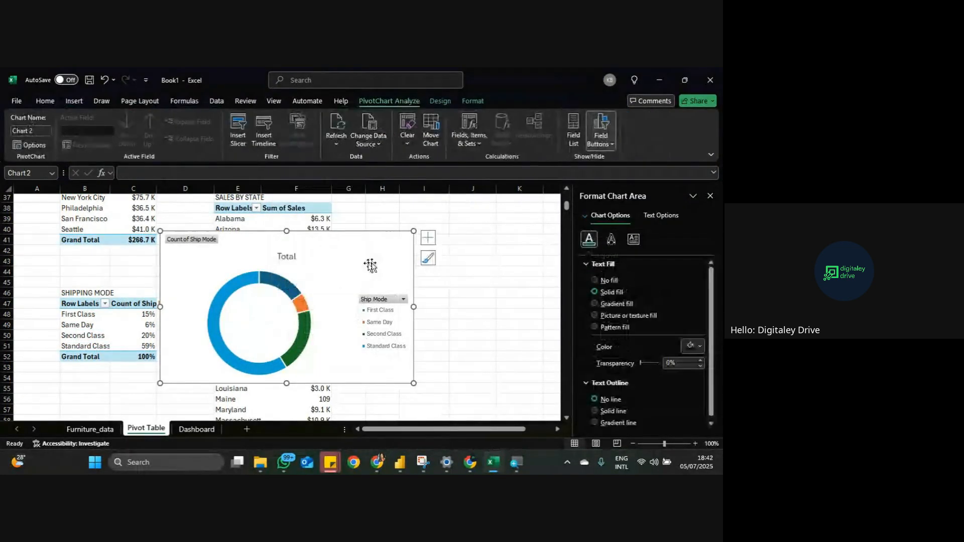
# Step: Hide all field buttons on the shipping mode doughnut chart and remove its chart title
pyautogui.click(382, 302)
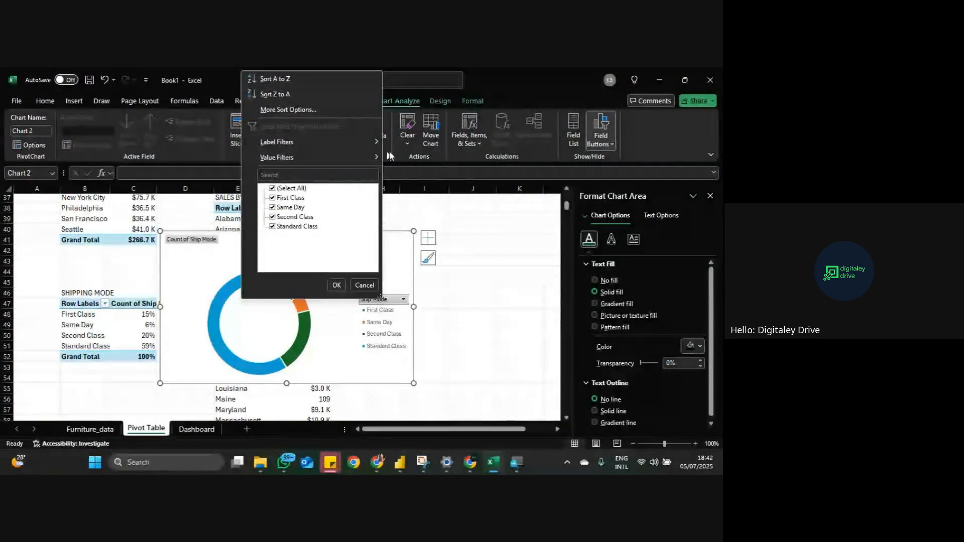
pyautogui.click(403, 266)
pyautogui.rightClick(198, 239)
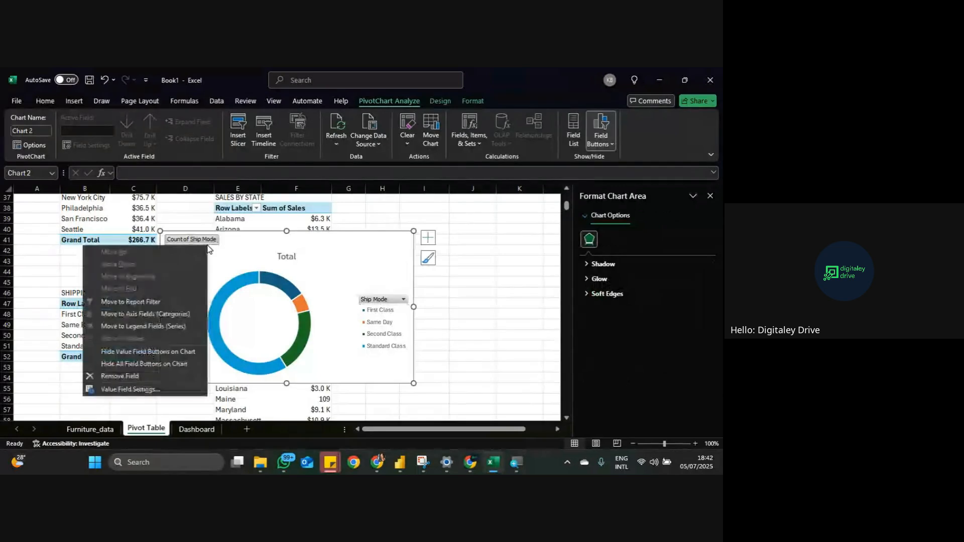
pyautogui.click(177, 371)
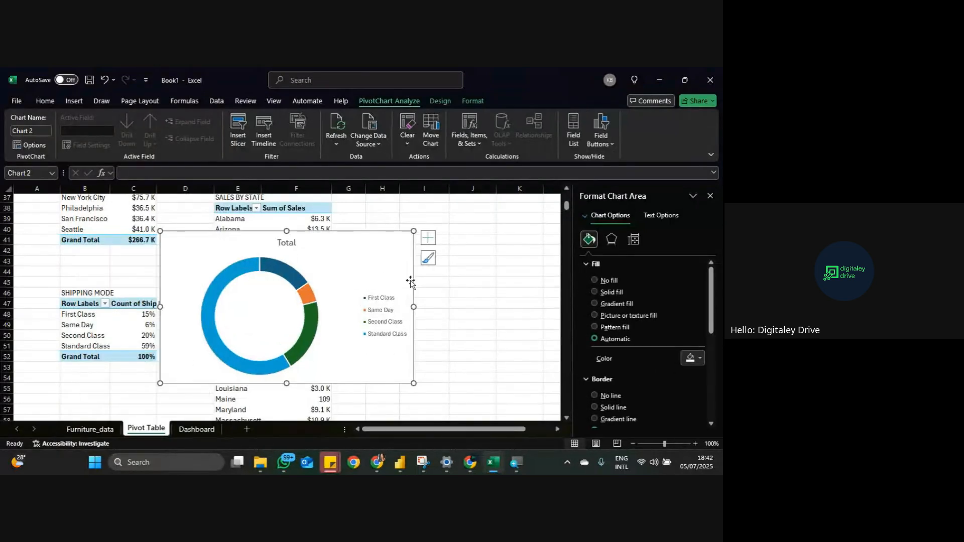
pyautogui.click(433, 243)
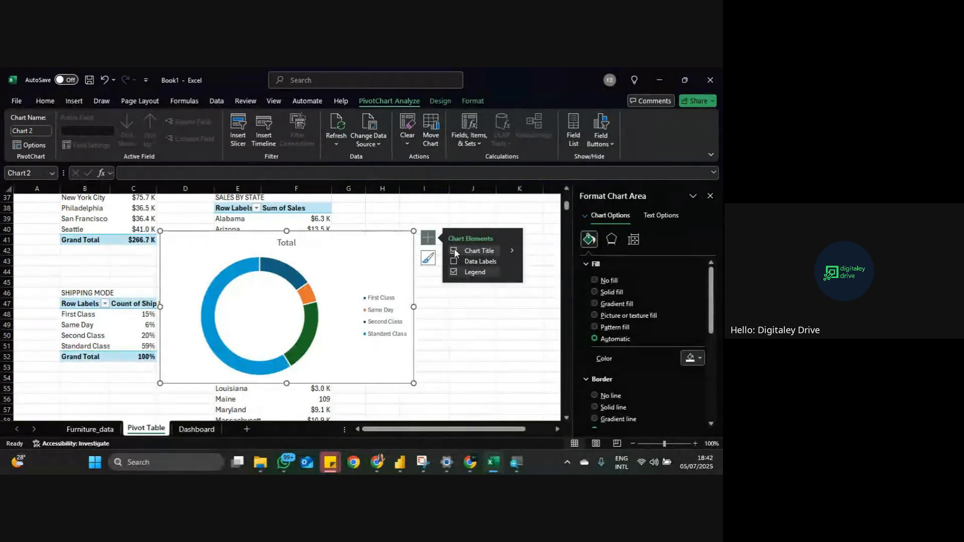
pyautogui.click(454, 254)
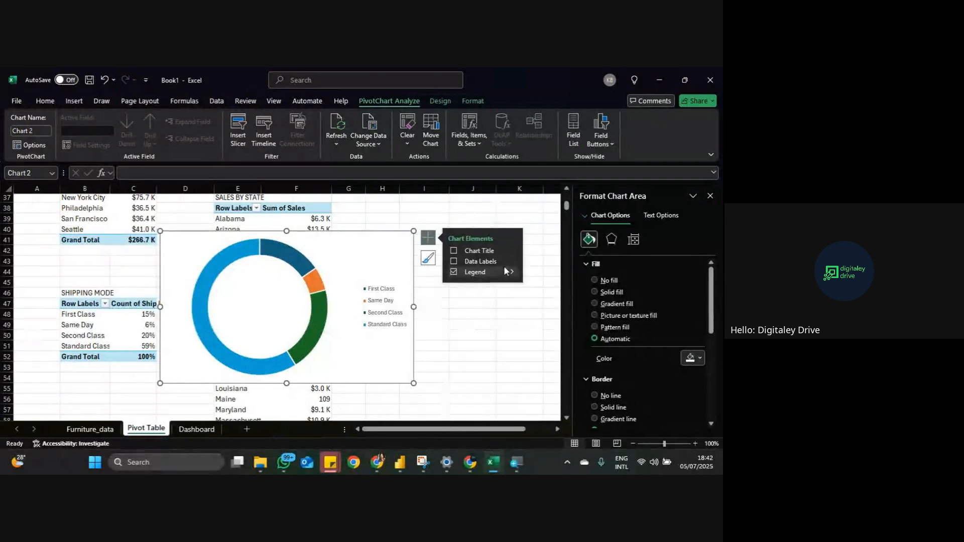
# Step: Try replacing the legend with data labels on the shipping mode doughnut chart
pyautogui.click(455, 273)
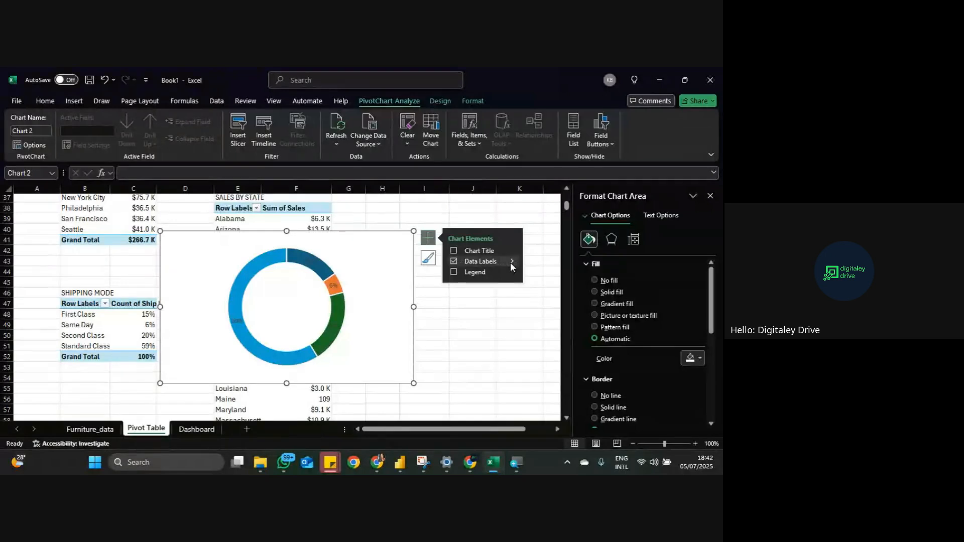
pyautogui.moveTo(511, 266)
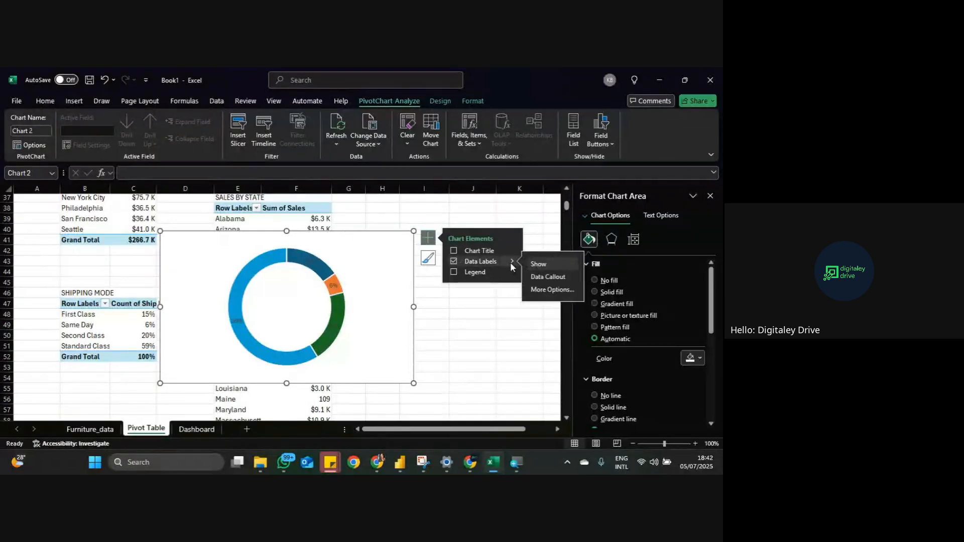
pyautogui.click(453, 261)
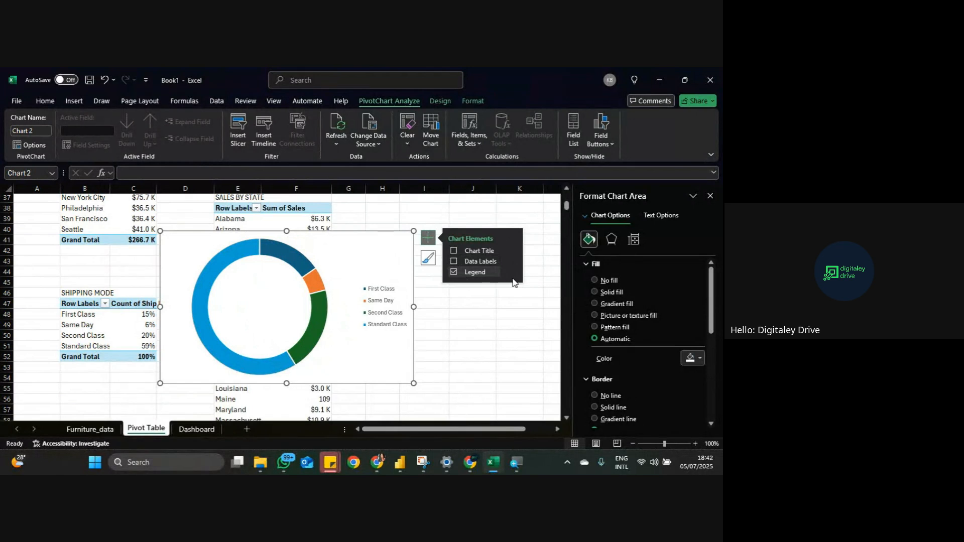
# Step: Look through the position, fill and effect options of the shipping mode doughnut chart's legend
pyautogui.moveTo(513, 272)
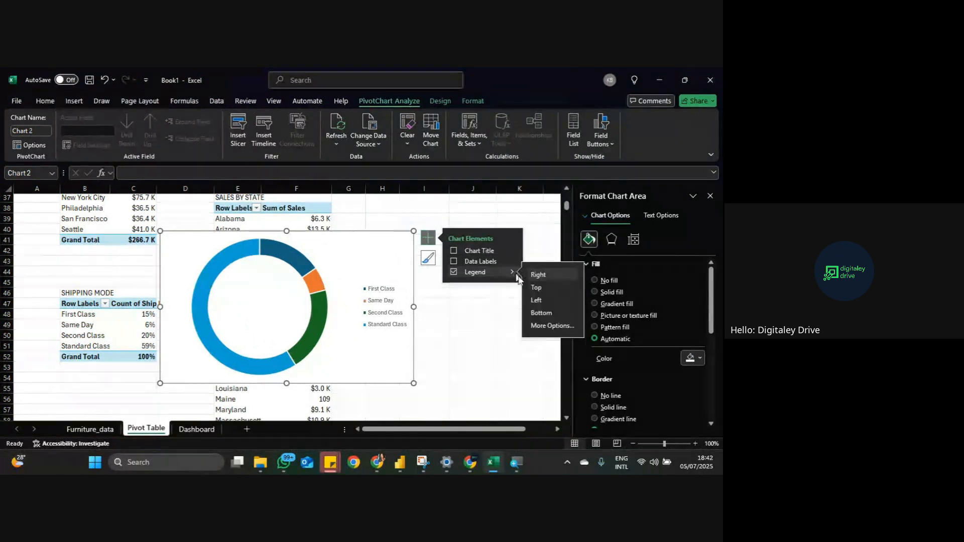
pyautogui.click(553, 326)
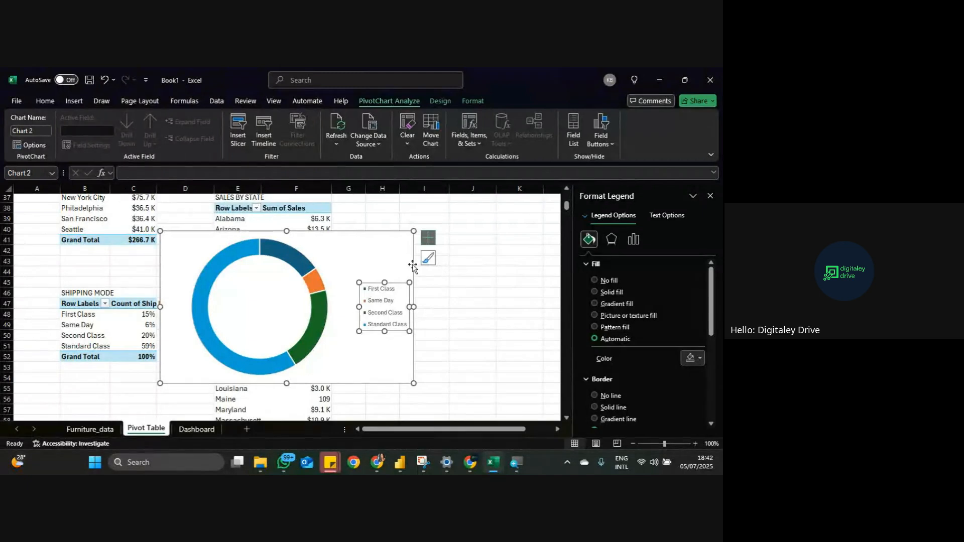
pyautogui.click(428, 237)
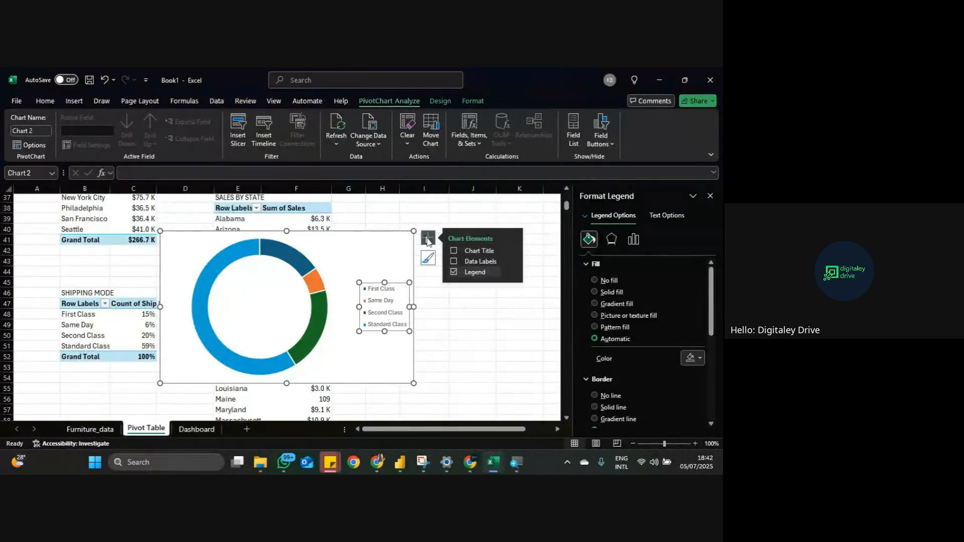
pyautogui.click(510, 273)
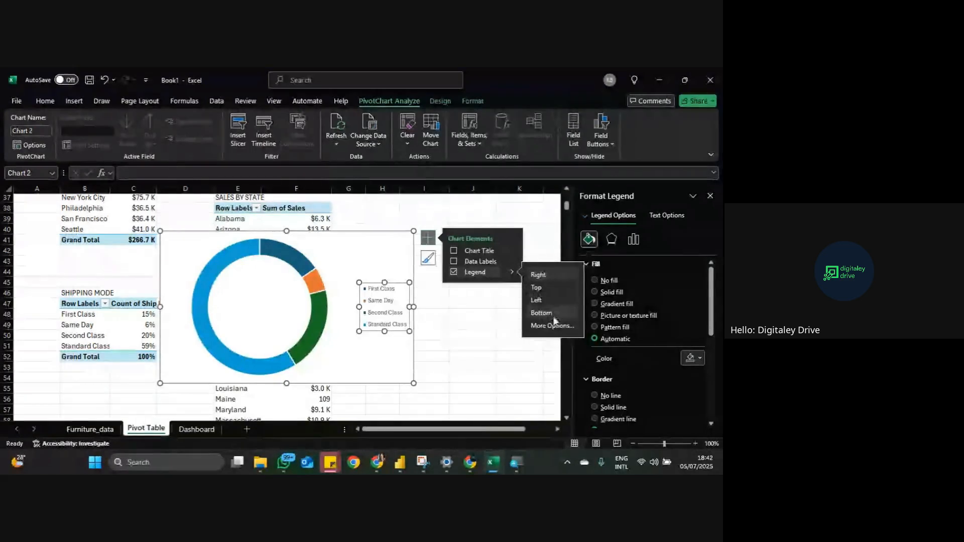
pyautogui.click(553, 327)
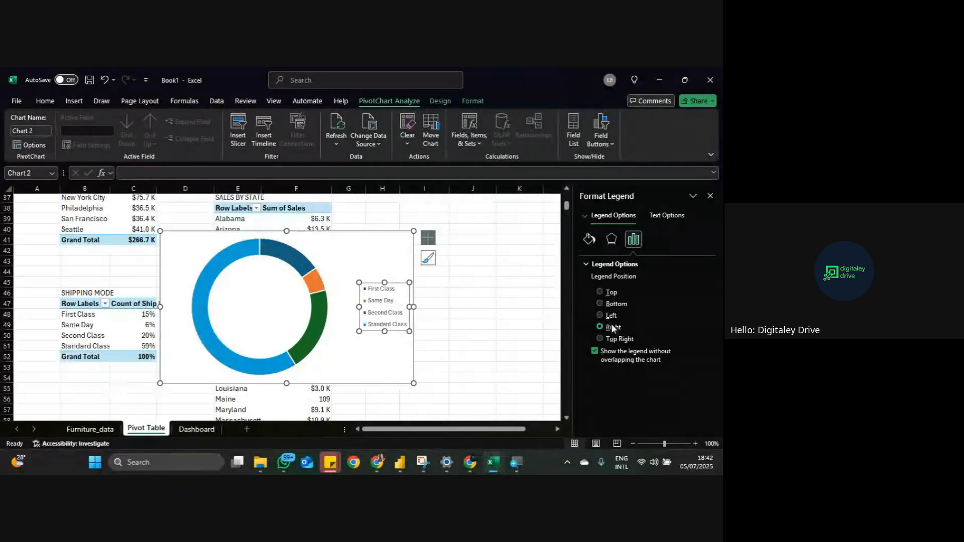
pyautogui.click(590, 239)
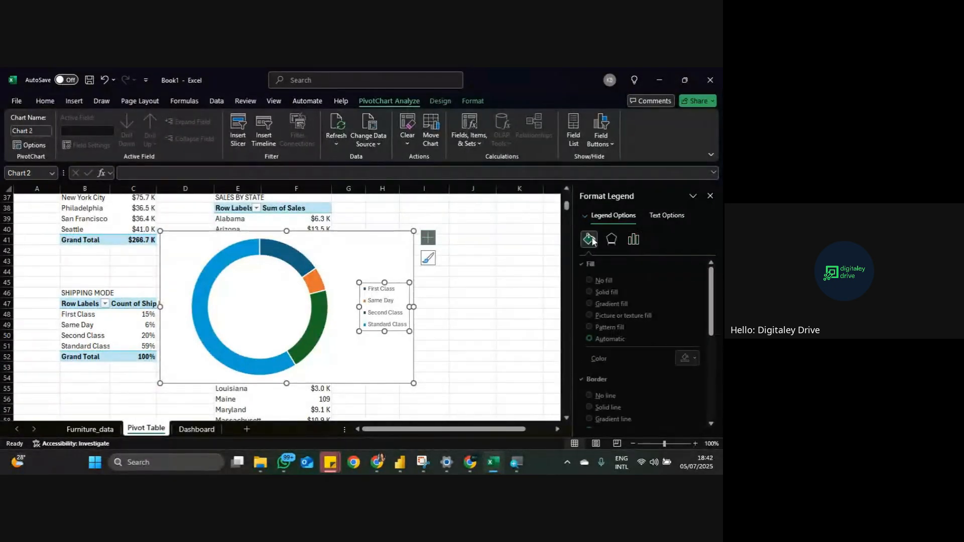
pyautogui.click(610, 243)
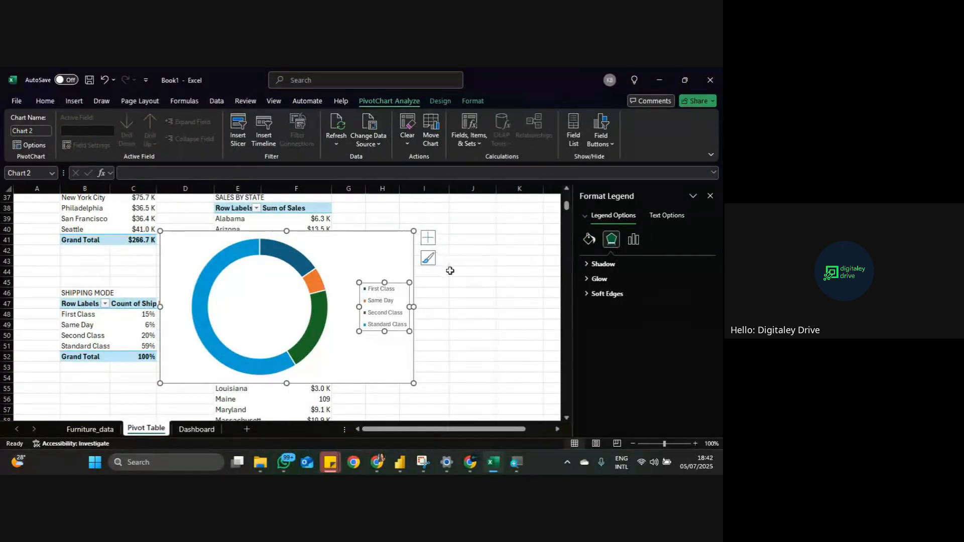
# Step: Try adding data callouts to the shipping mode doughnut chart and check their fill options
pyautogui.click(430, 240)
pyautogui.click(512, 261)
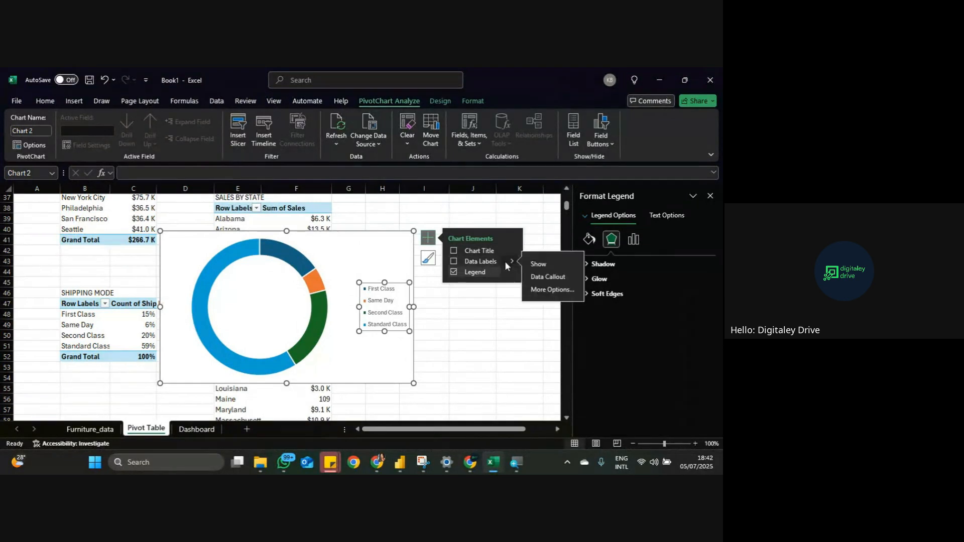
pyautogui.click(544, 278)
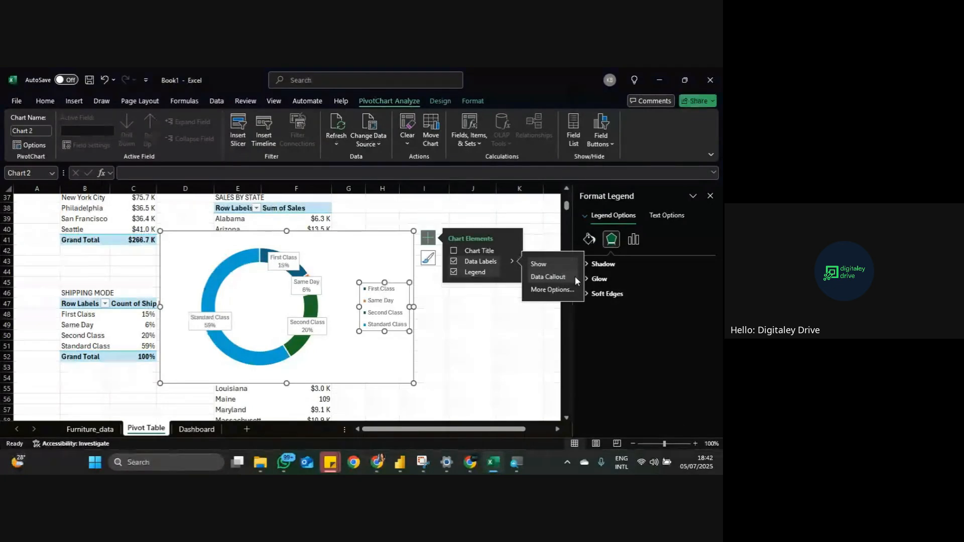
pyautogui.click(571, 290)
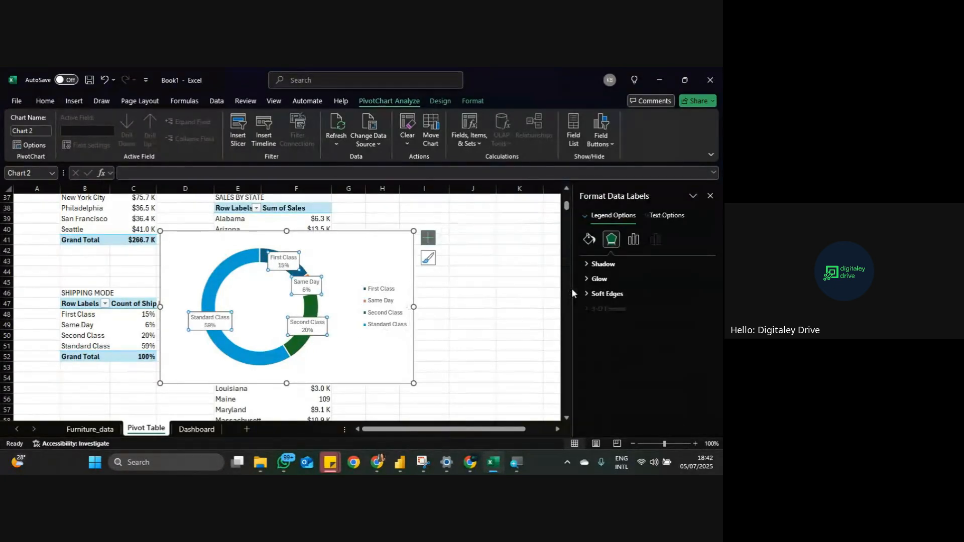
pyautogui.click(589, 239)
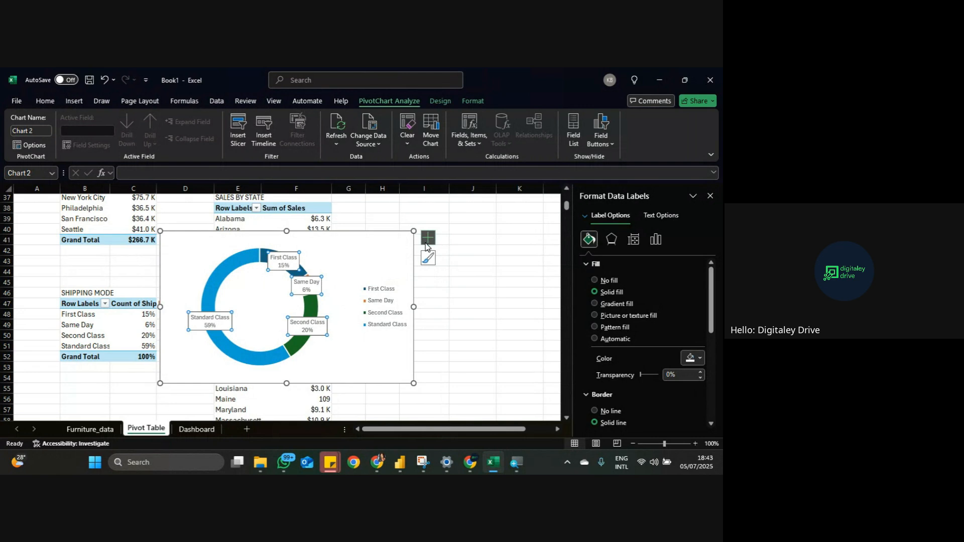
pyautogui.press('Delete')
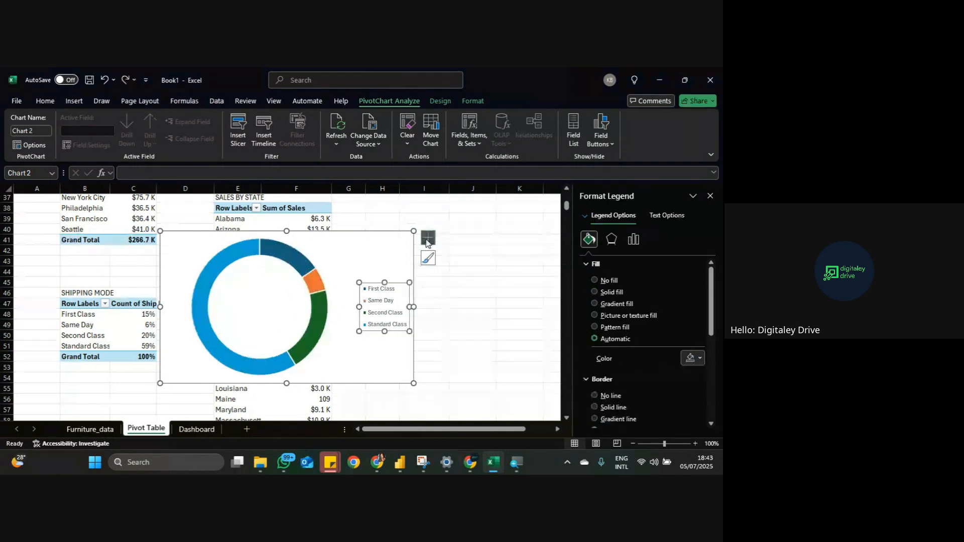
# Step: Add data labels to the shipping mode doughnut chart and set their background to No fill
pyautogui.click(428, 238)
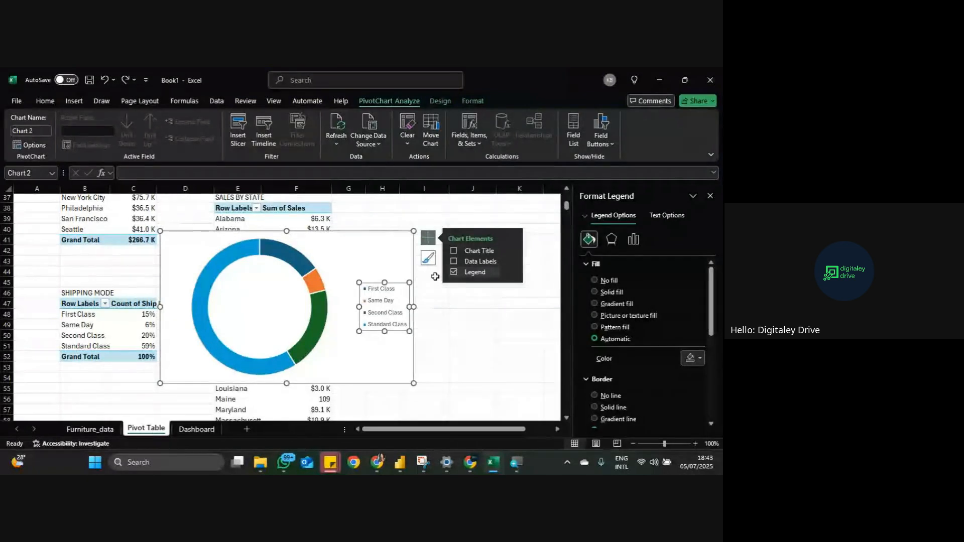
pyautogui.click(459, 263)
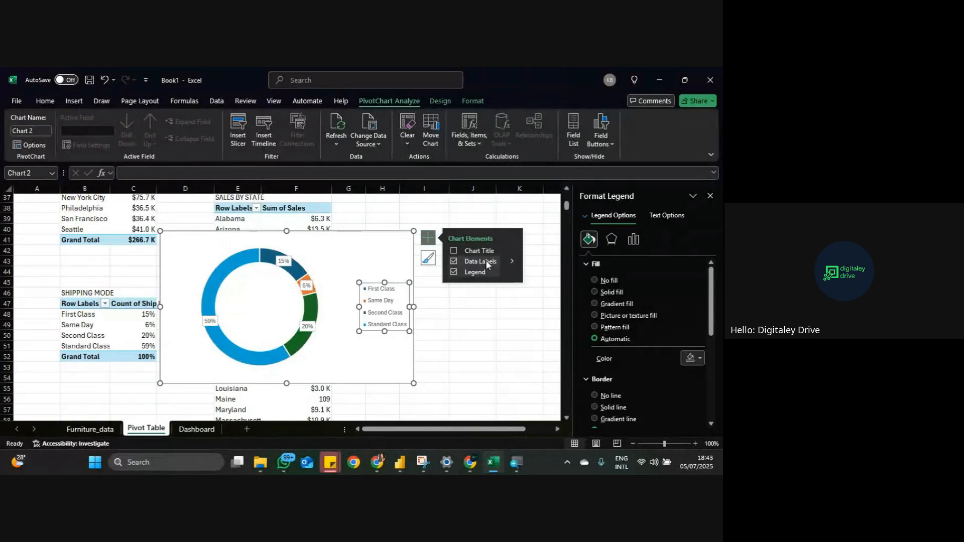
pyautogui.click(511, 261)
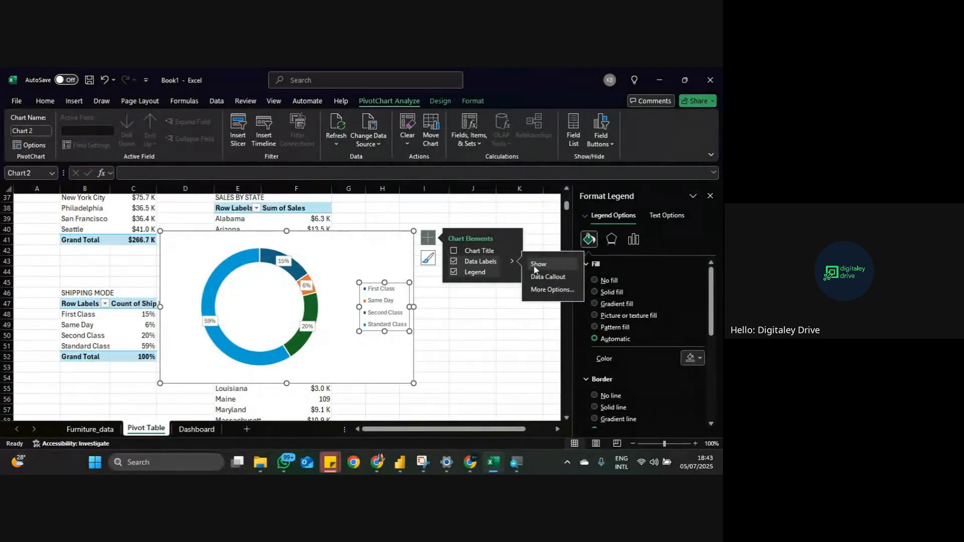
pyautogui.click(551, 290)
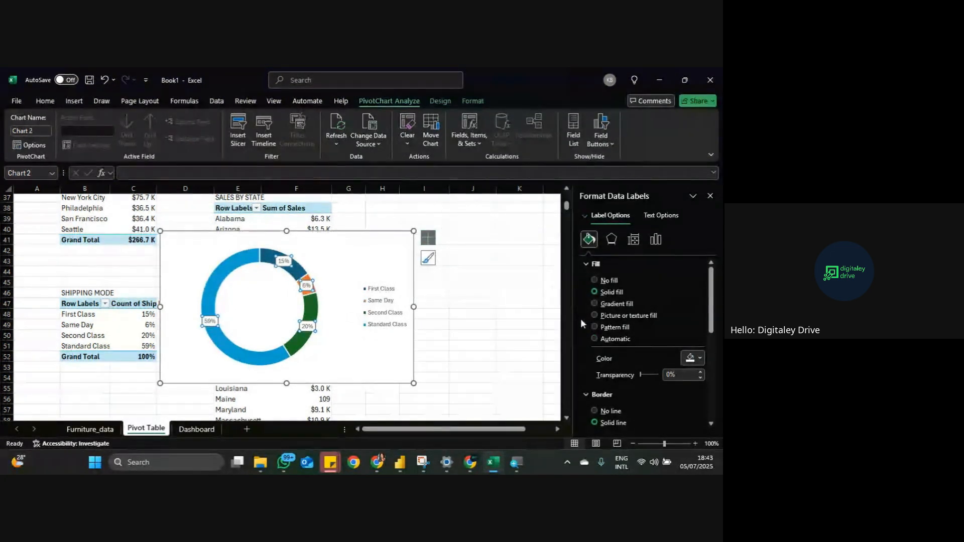
pyautogui.click(596, 280)
# Step: Move the four percentage labels just outside the doughnut ring, each beside its own slice
pyautogui.click(308, 287)
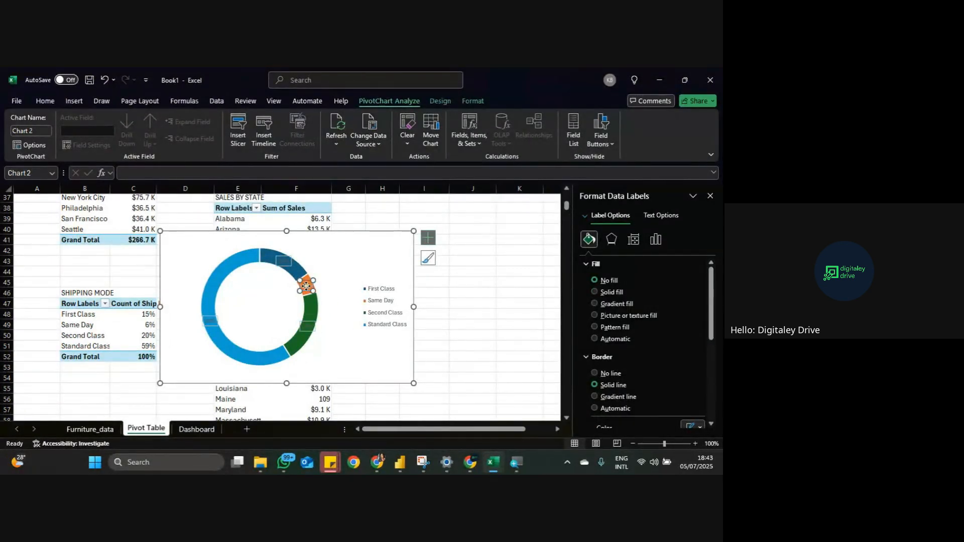
pyautogui.moveTo(311, 281); pyautogui.dragTo(324, 276)
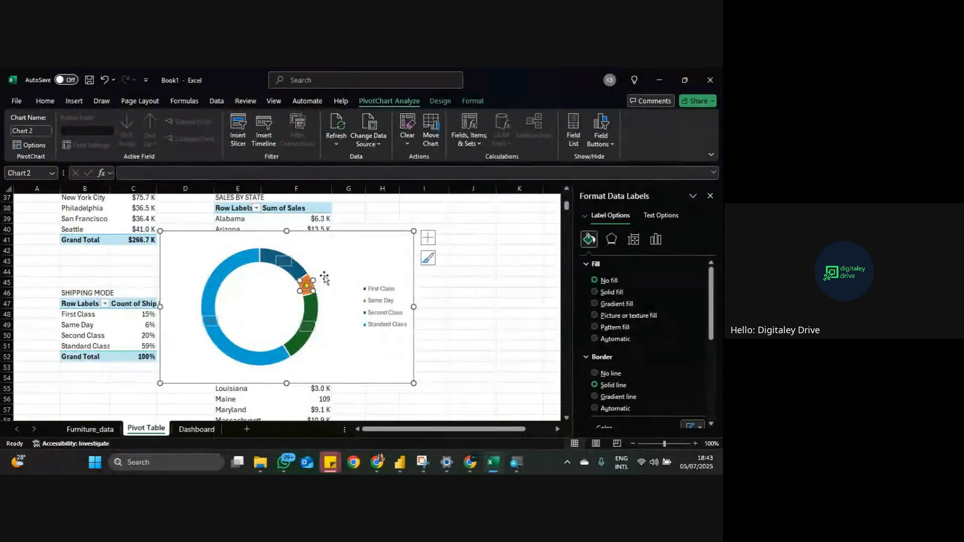
pyautogui.click(307, 326)
pyautogui.moveTo(307, 326); pyautogui.dragTo(322, 342)
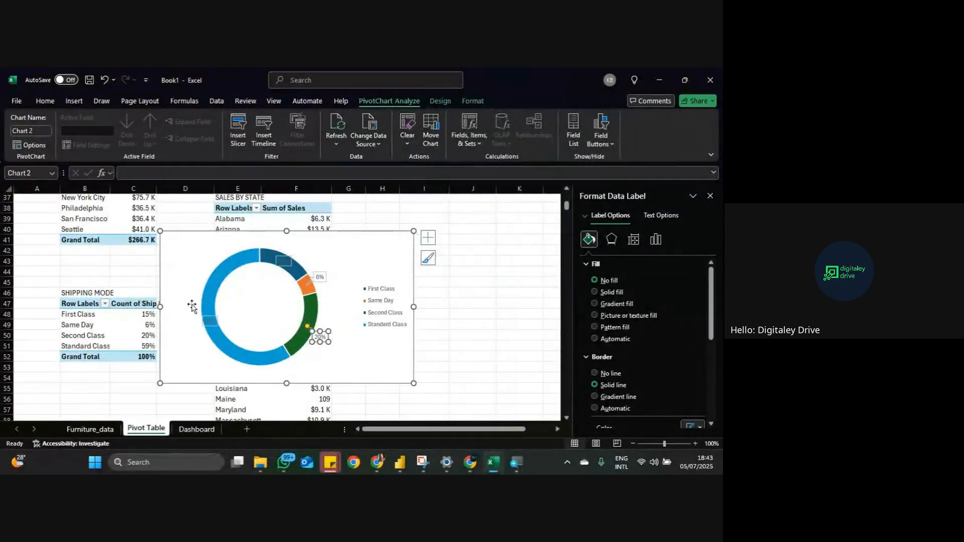
pyautogui.click(207, 324)
pyautogui.moveTo(207, 323); pyautogui.dragTo(186, 320)
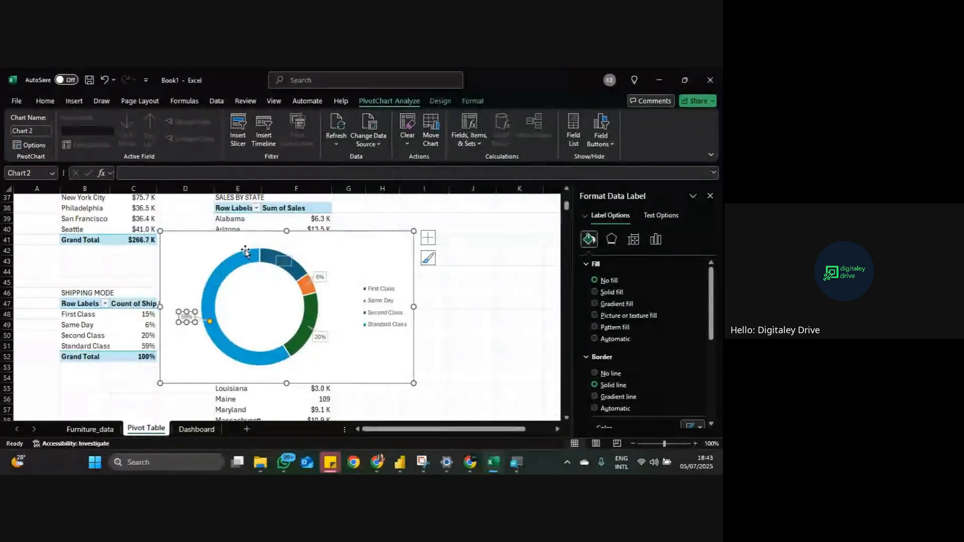
pyautogui.click(275, 259)
pyautogui.moveTo(287, 254); pyautogui.dragTo(297, 248)
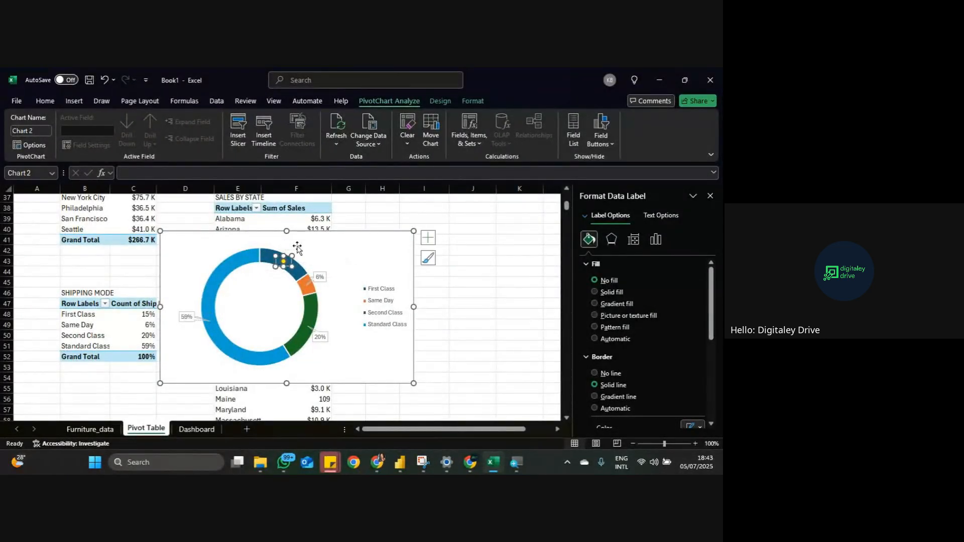
# Step: Set the doughnut hole size of the shipping mode series to 81%
pyautogui.click(250, 257)
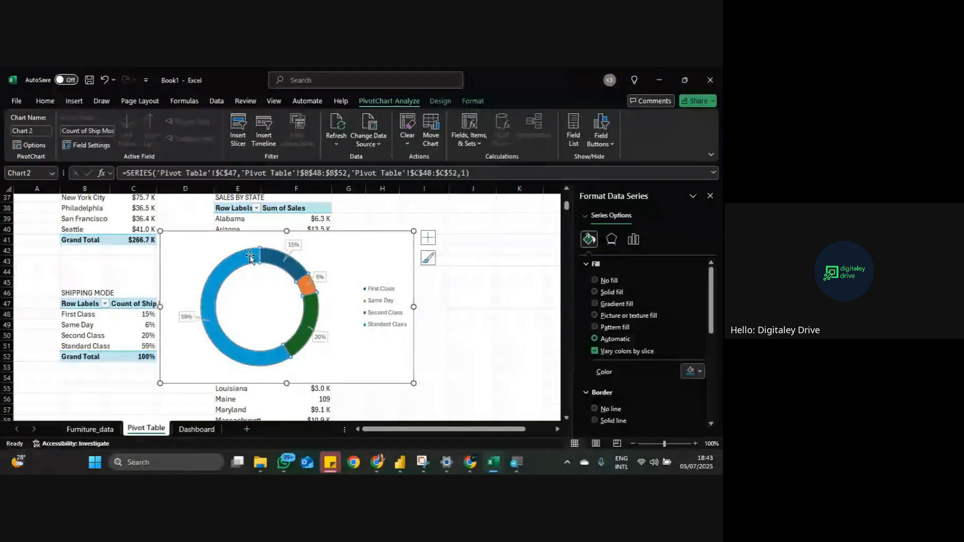
pyautogui.click(633, 239)
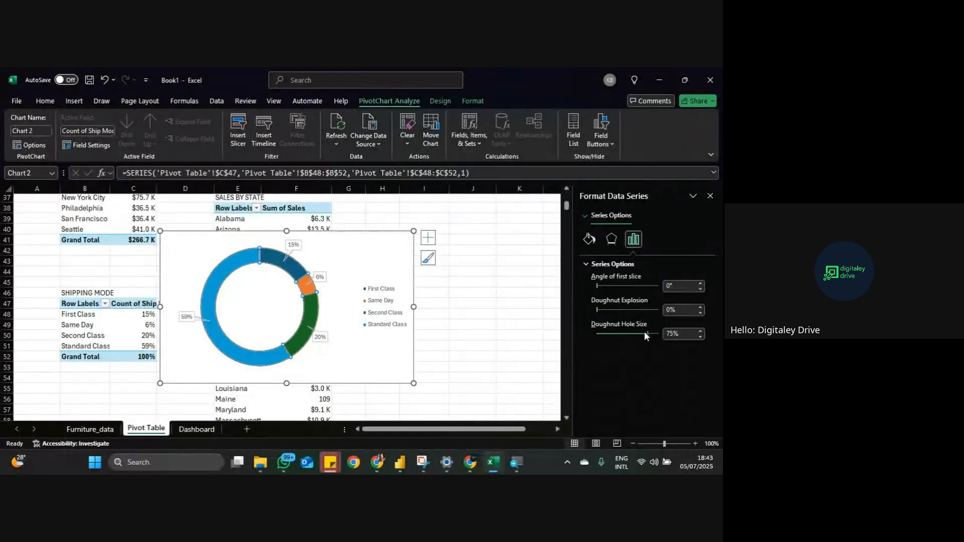
pyautogui.moveTo(648, 334)
pyautogui.mouseDown()
pyautogui.moveTo(632, 334)
pyautogui.moveTo(652, 336)
pyautogui.mouseUp()
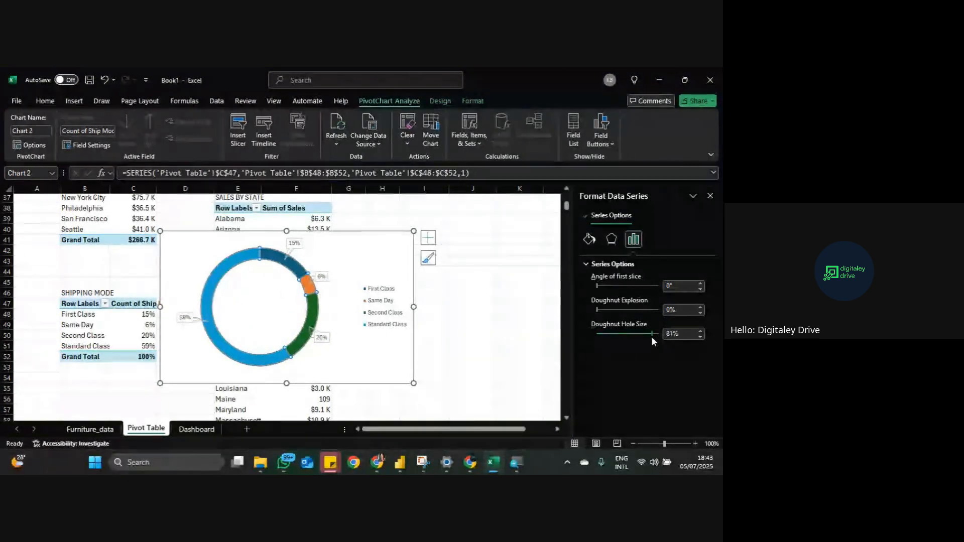
# Step: Fill the First Class slice with the recent pale blue and the Same Day slice with the recent near-black teal
pyautogui.click(285, 258)
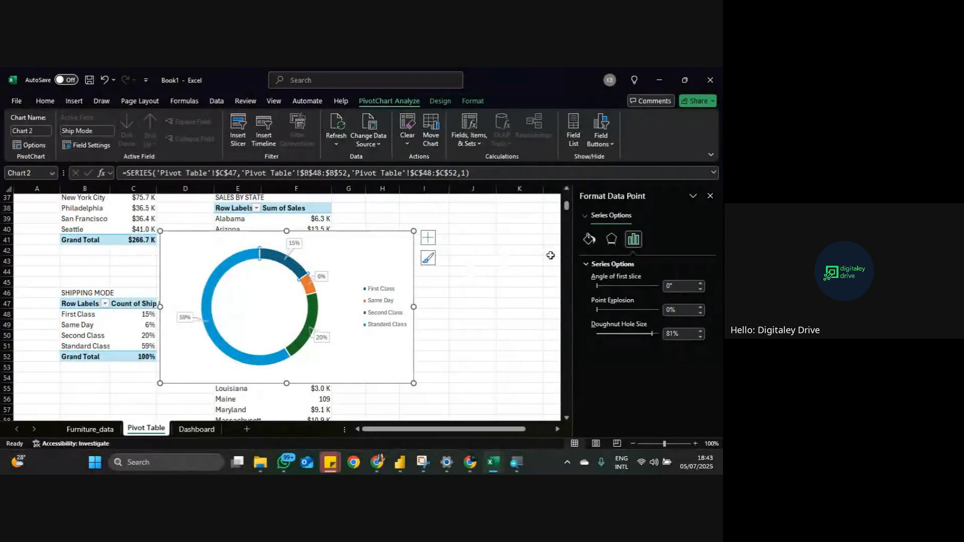
pyautogui.click(595, 237)
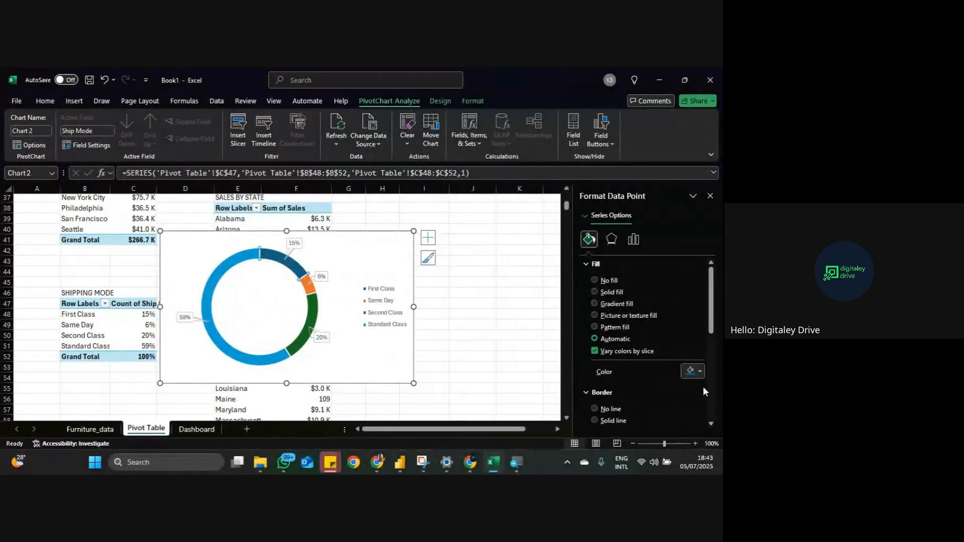
pyautogui.click(700, 372)
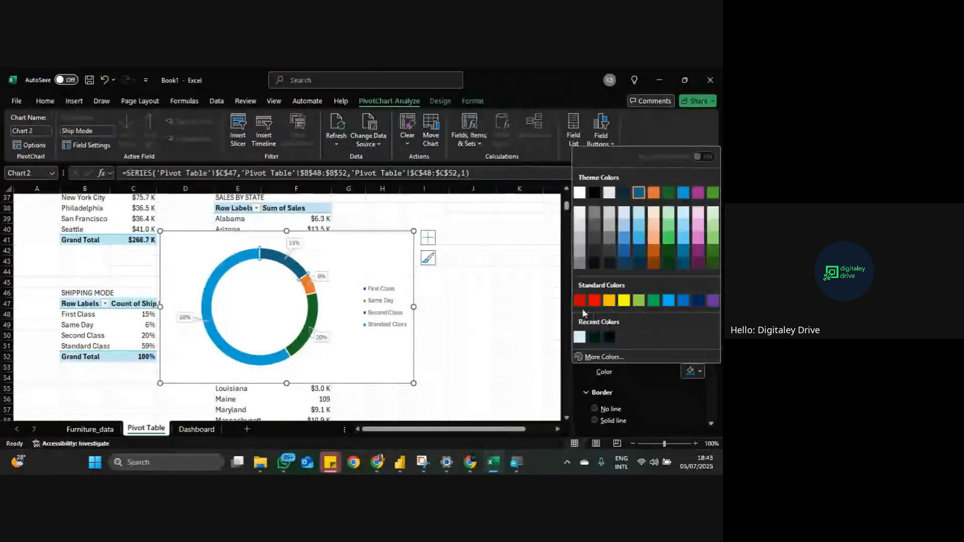
pyautogui.click(580, 337)
pyautogui.click(613, 339)
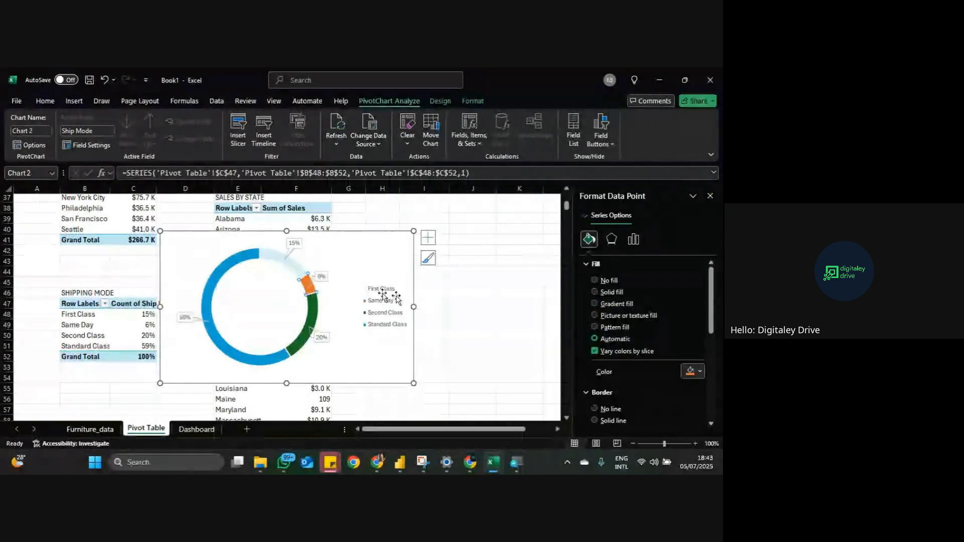
pyautogui.click(702, 371)
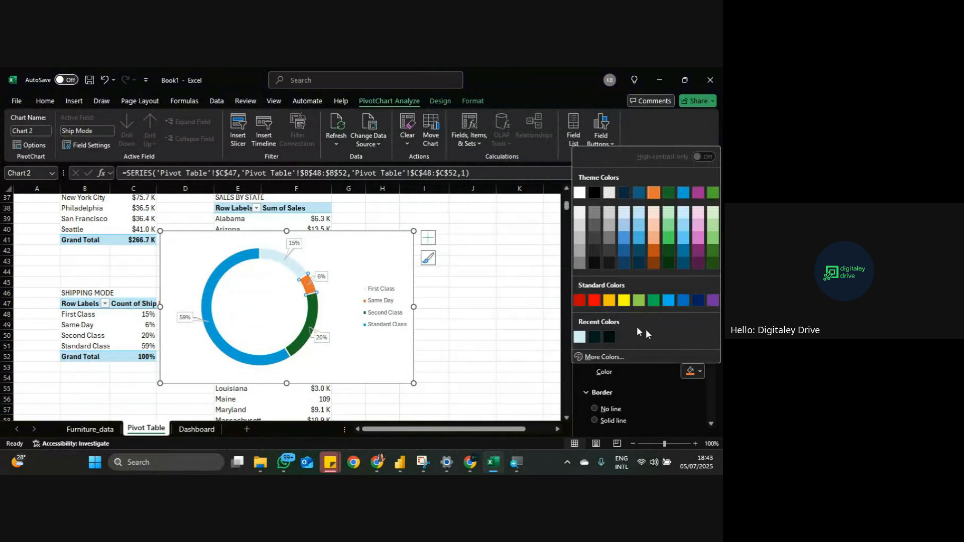
pyautogui.click(593, 338)
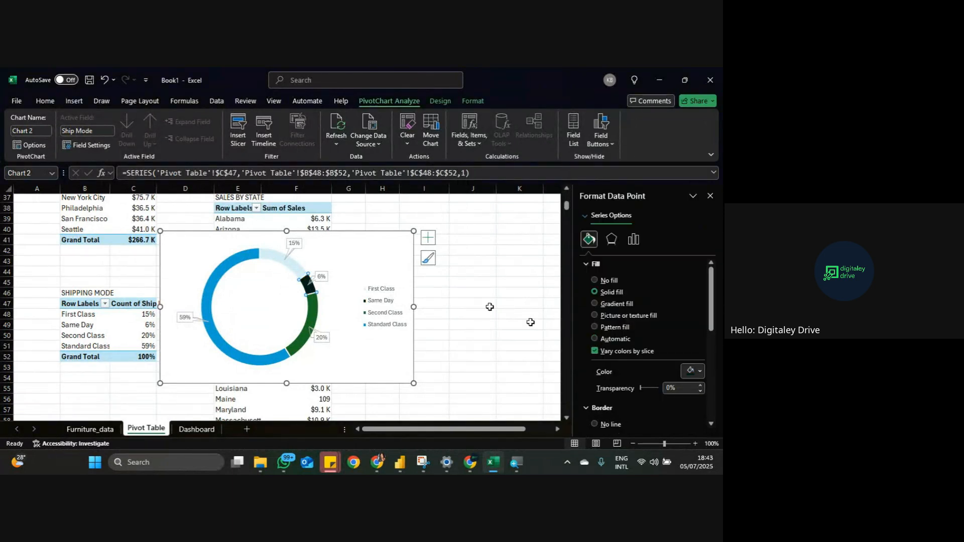
# Step: Fill the Second Class slice of the shipping mode doughnut with the custom light blue #87D0ED
pyautogui.click(310, 314)
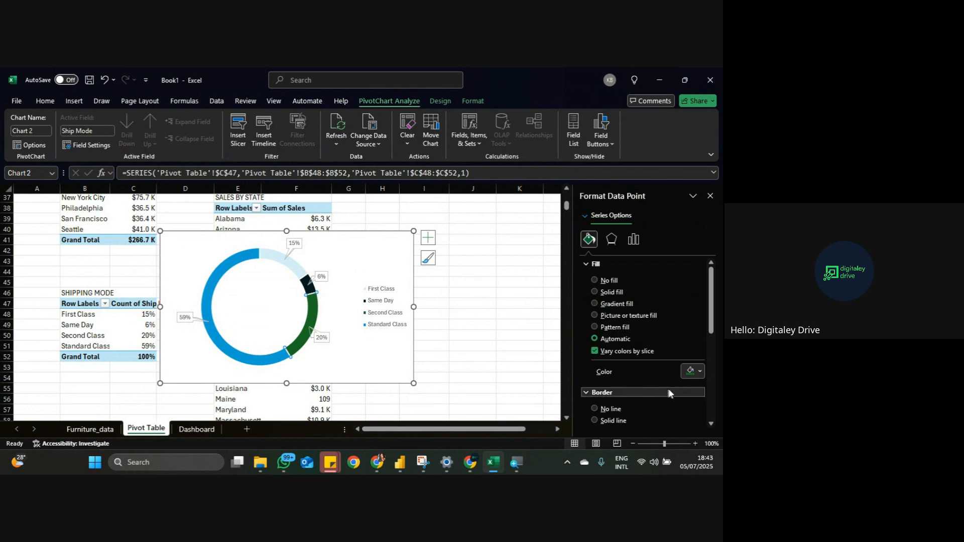
pyautogui.click(700, 371)
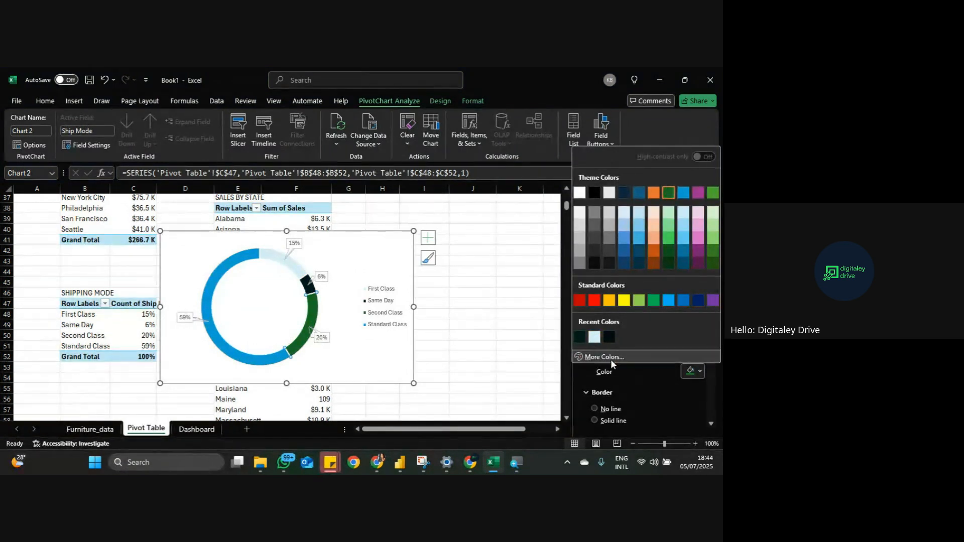
pyautogui.click(594, 337)
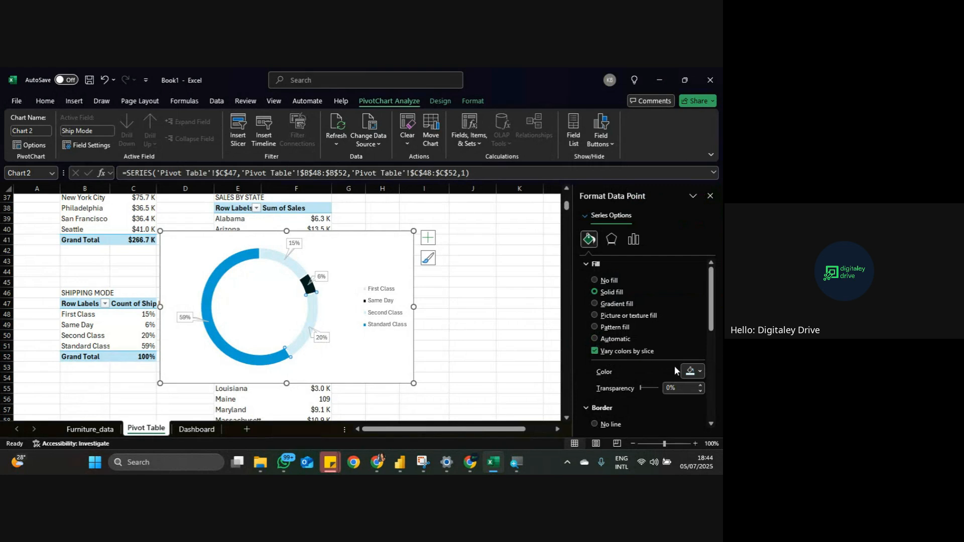
pyautogui.click(699, 372)
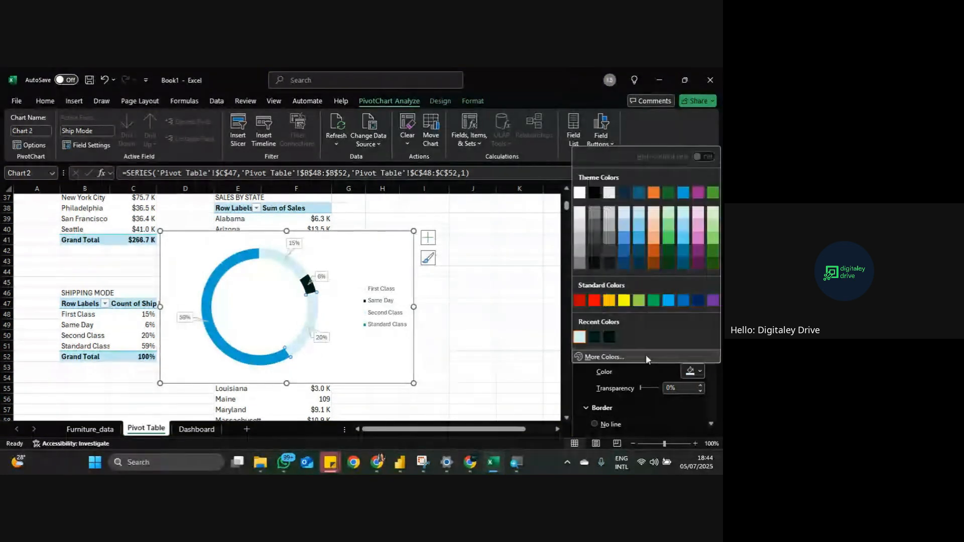
pyautogui.click(647, 355)
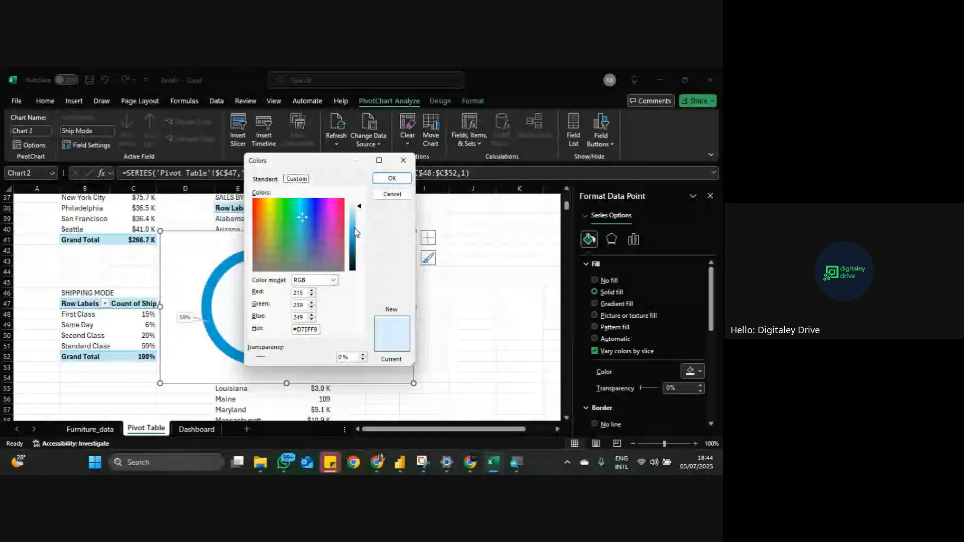
pyautogui.click(355, 231)
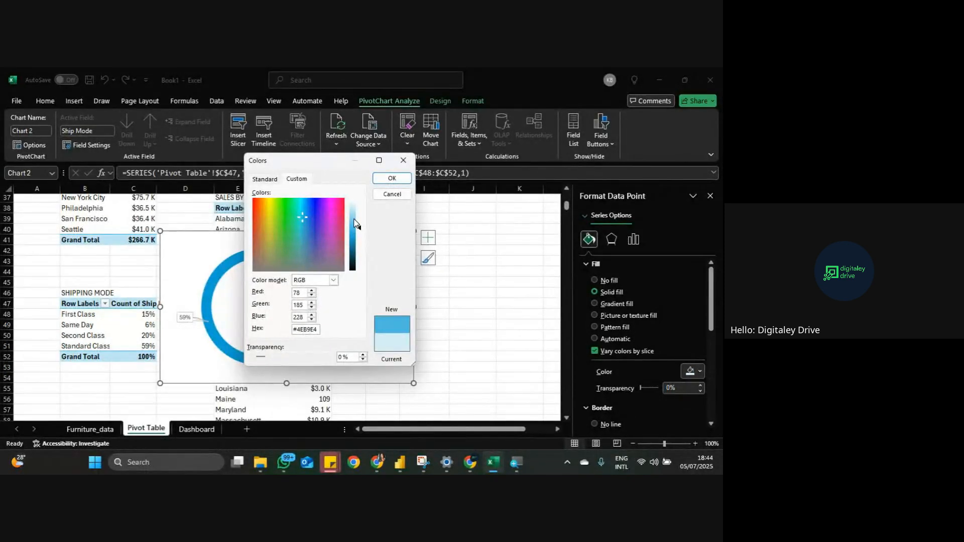
pyautogui.click(355, 221)
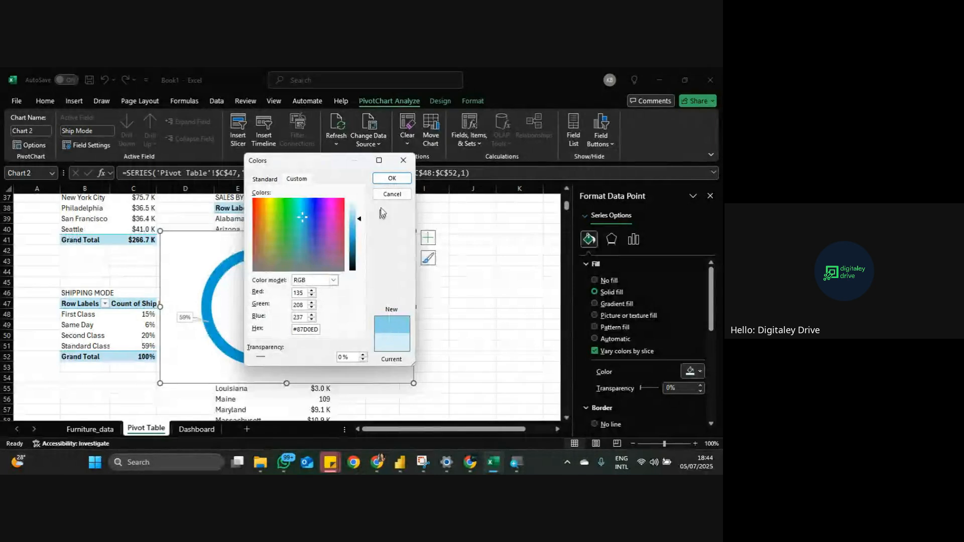
pyautogui.click(392, 178)
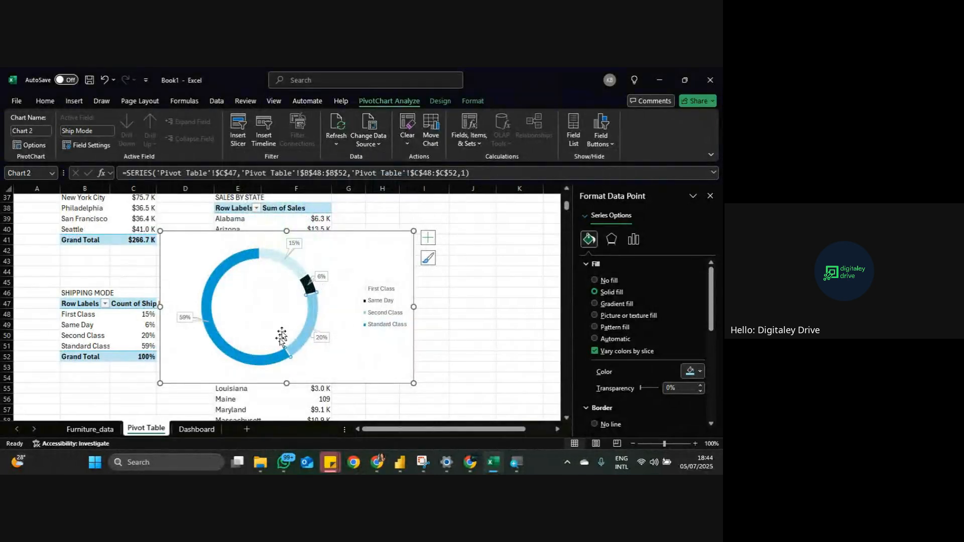
# Step: Fill the Standard Class slice of the doughnut with the custom dark teal #004850
pyautogui.click(278, 356)
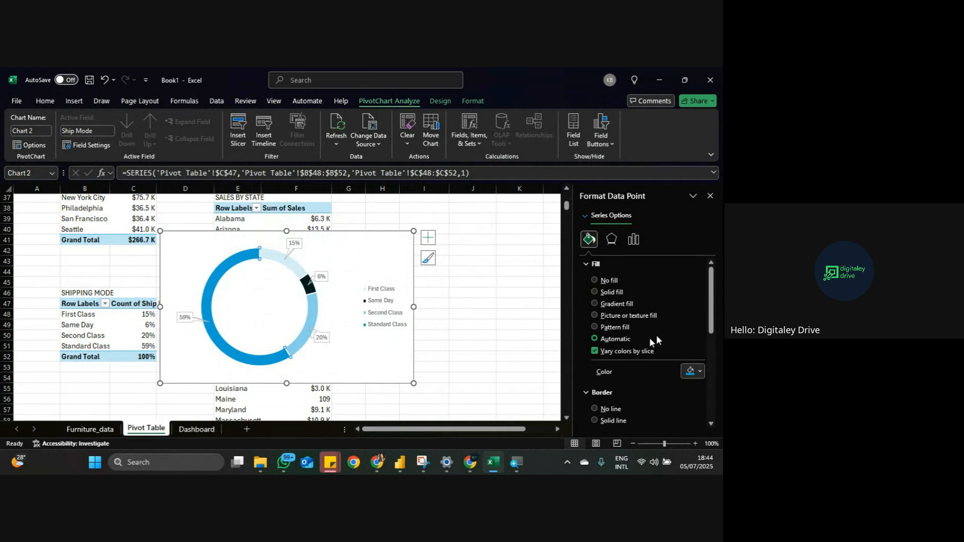
pyautogui.click(702, 371)
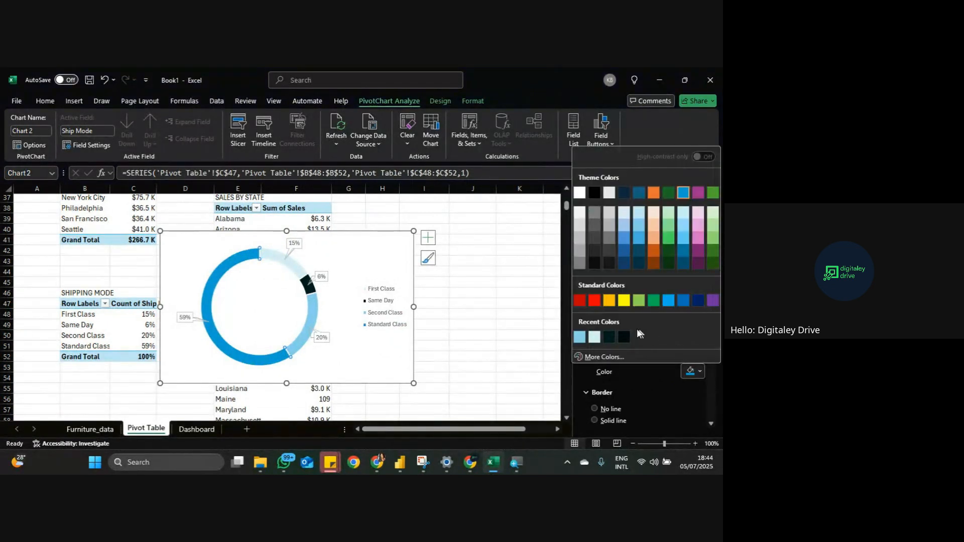
pyautogui.click(610, 337)
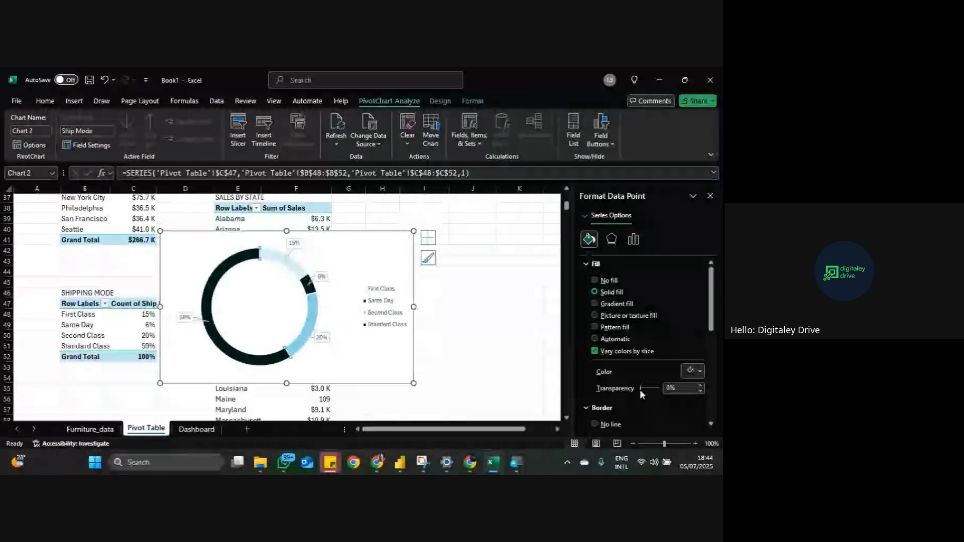
pyautogui.click(698, 371)
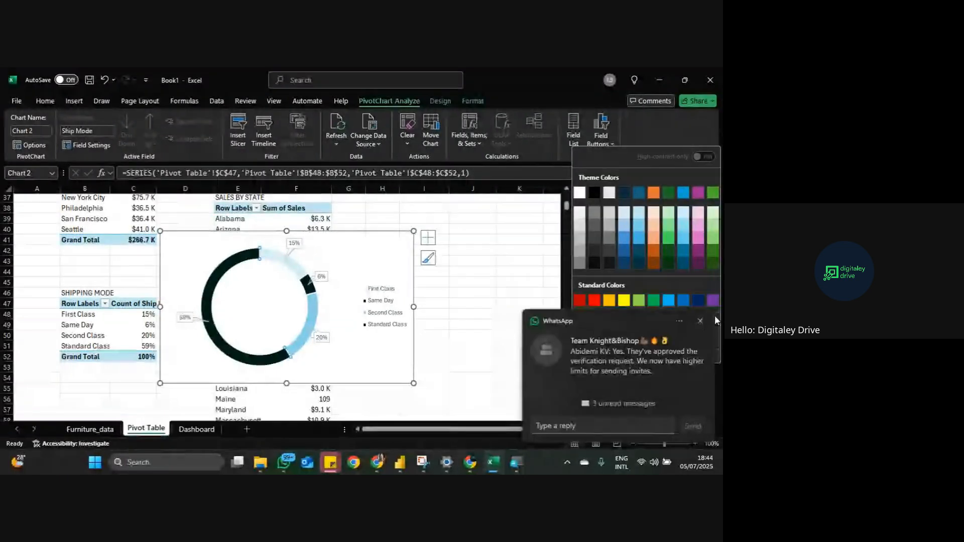
pyautogui.click(700, 321)
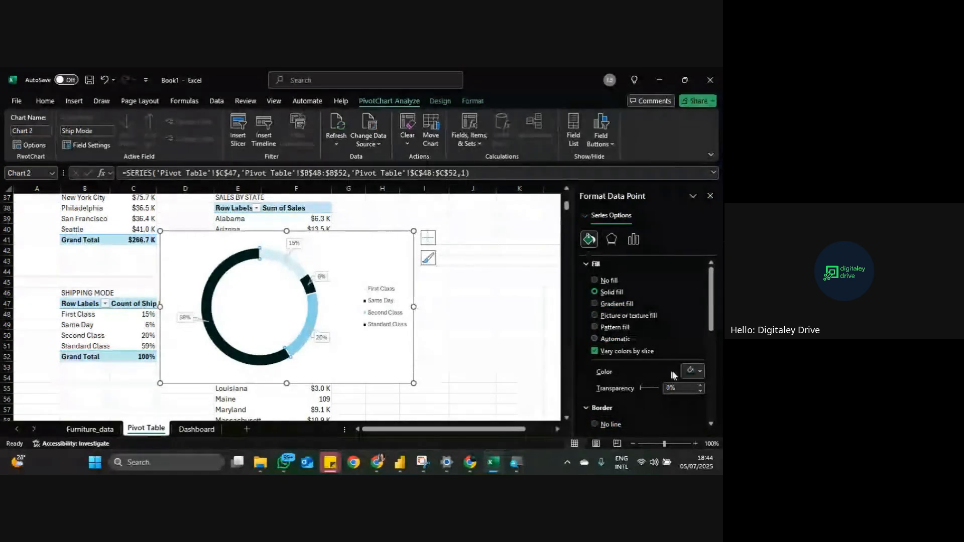
pyautogui.click(695, 373)
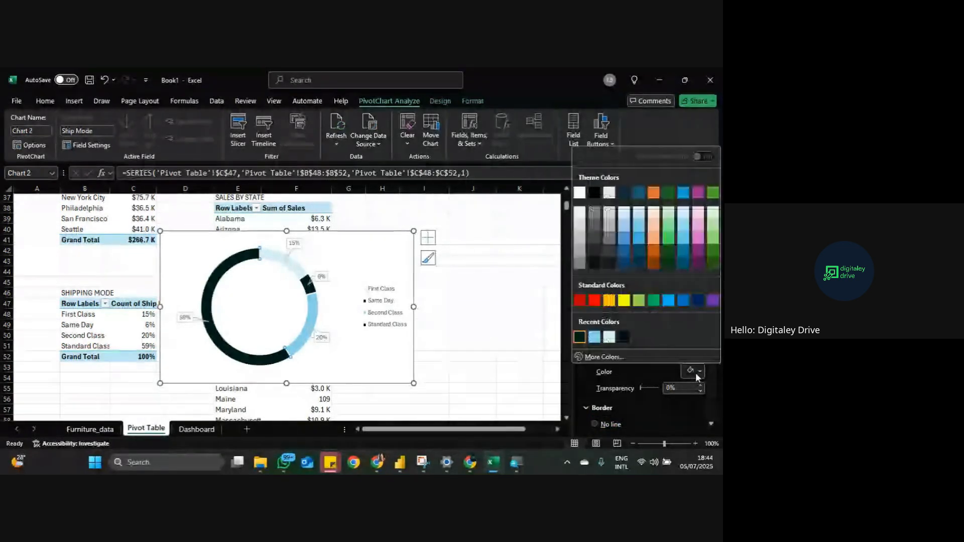
pyautogui.click(630, 359)
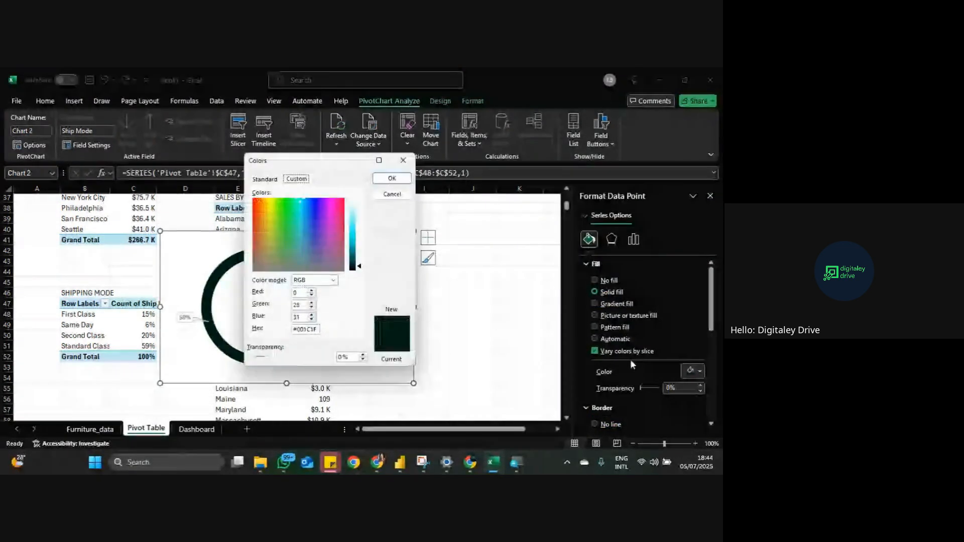
pyautogui.click(353, 261)
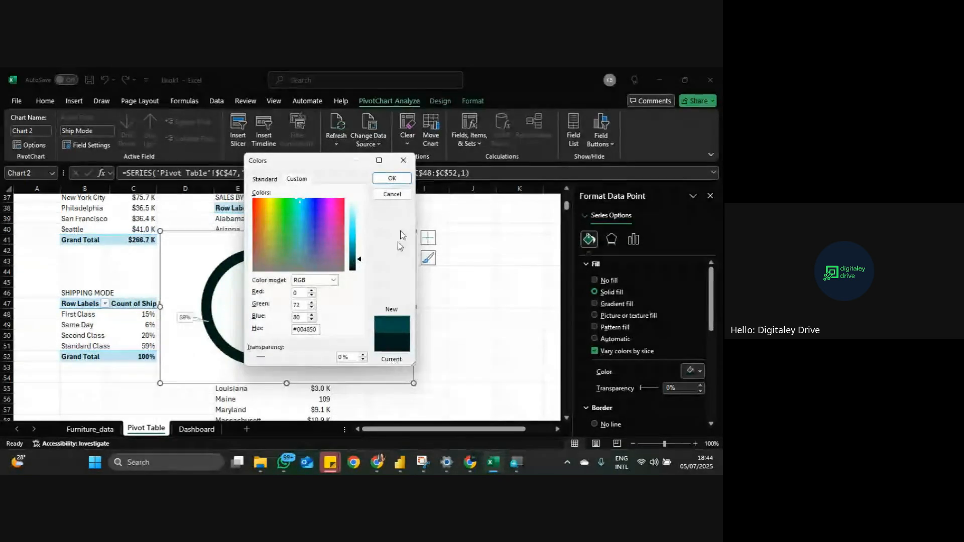
pyautogui.click(392, 179)
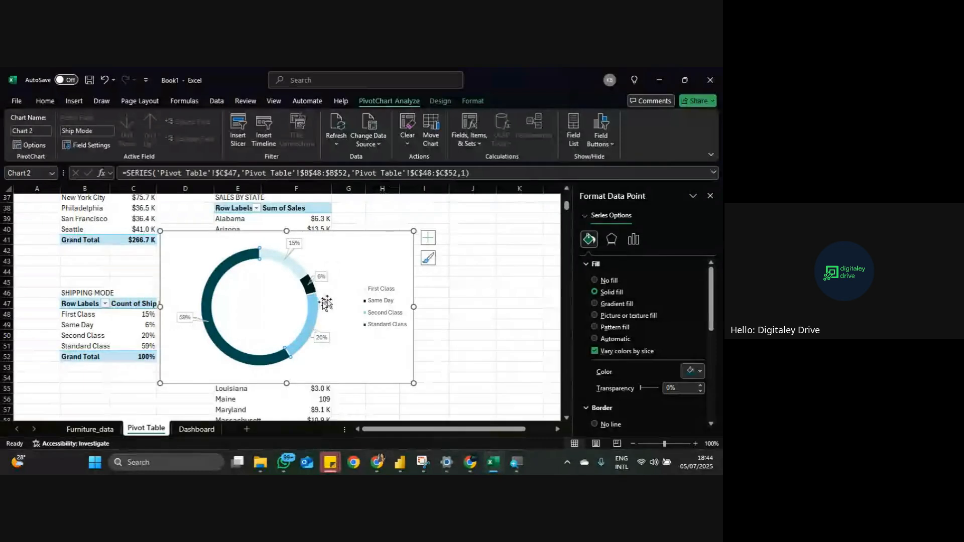
# Step: Set the doughnut's chart area to No fill and No line, and shrink the chart in both width and height
pyautogui.click(392, 235)
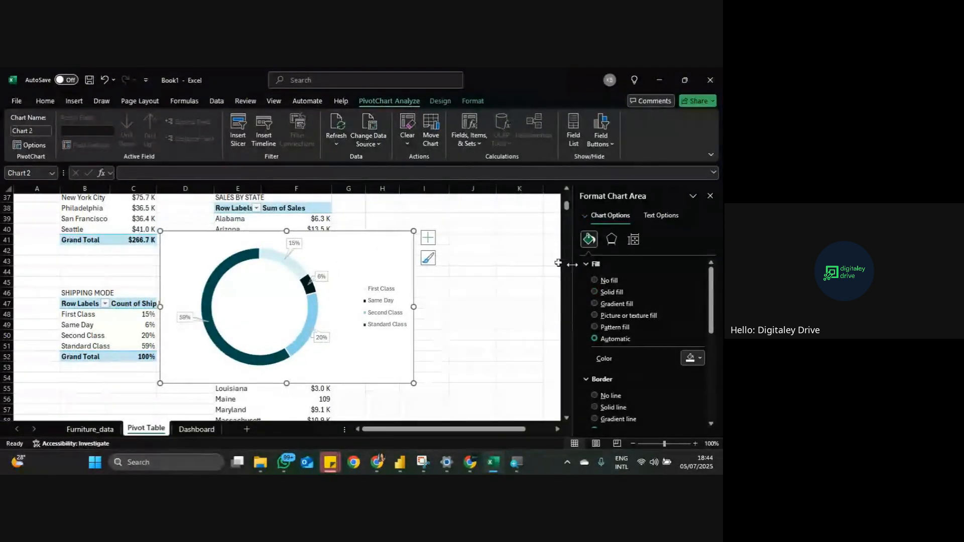
pyautogui.click(595, 280)
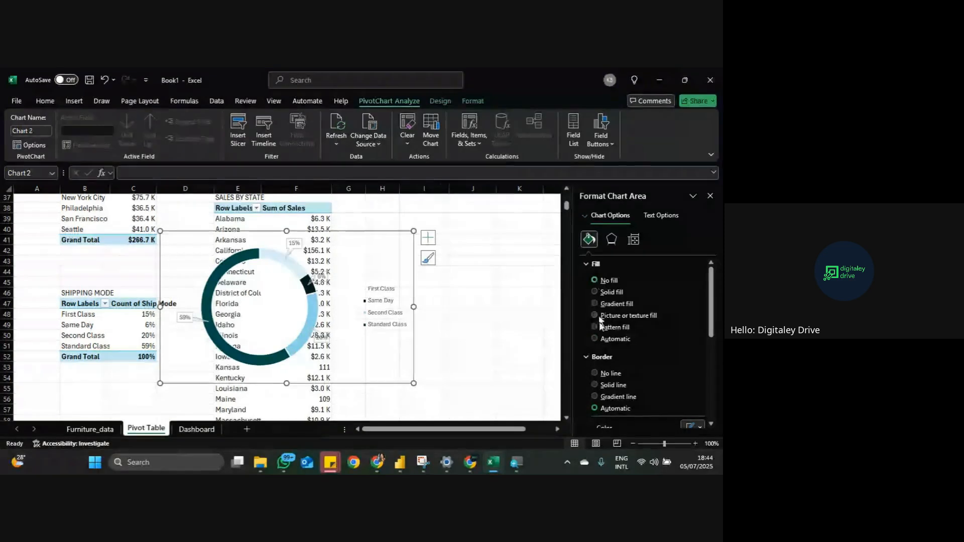
pyautogui.click(595, 373)
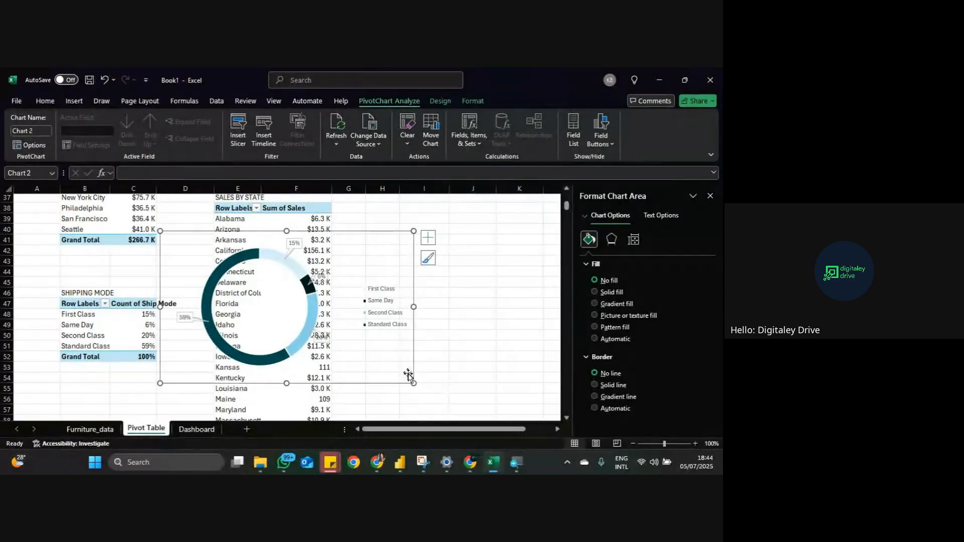
pyautogui.moveTo(414, 384); pyautogui.dragTo(398, 335)
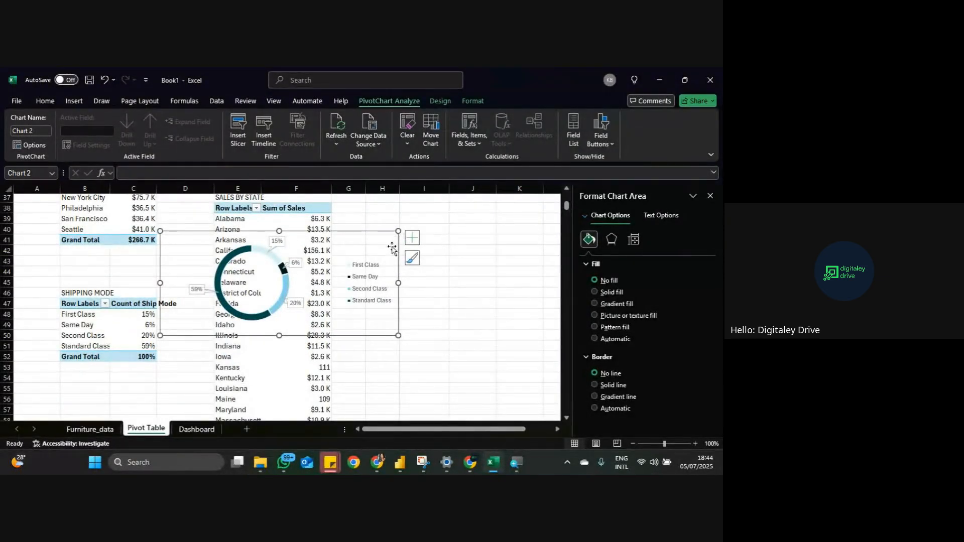
pyautogui.click(378, 272)
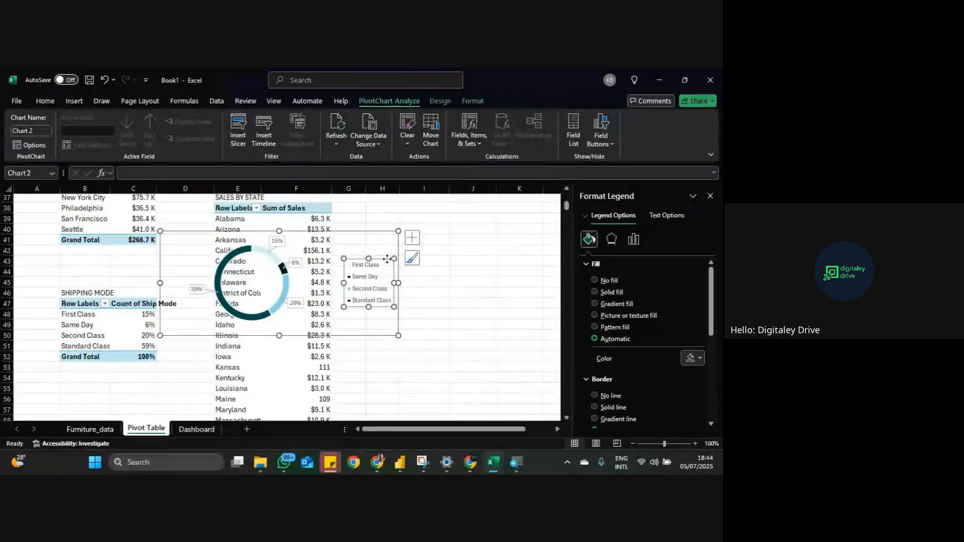
pyautogui.moveTo(387, 260); pyautogui.dragTo(369, 283)
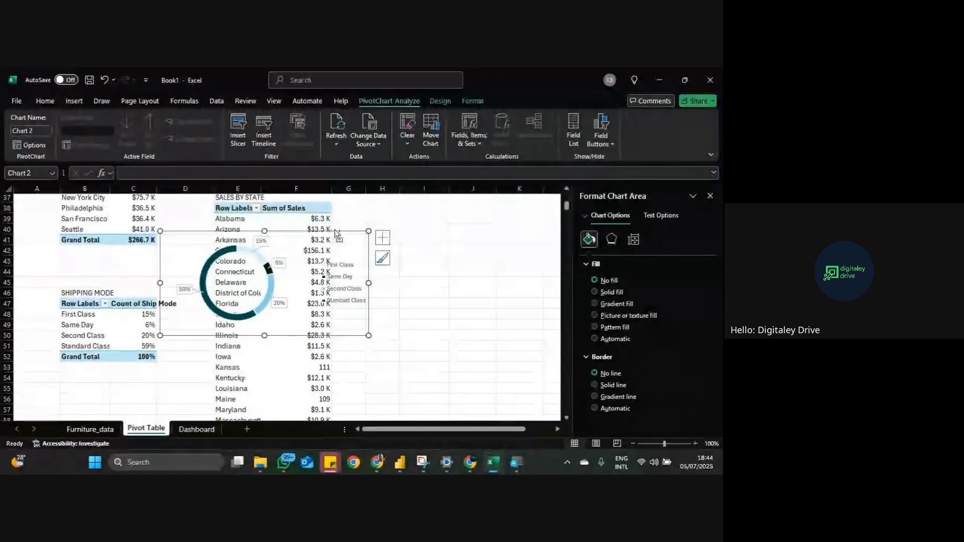
# Step: Cut the doughnut chart from the Pivot Table sheet, paste it into the Dashboard sheet, and place it under the Shipping Mode heading
pyautogui.press('Delete')
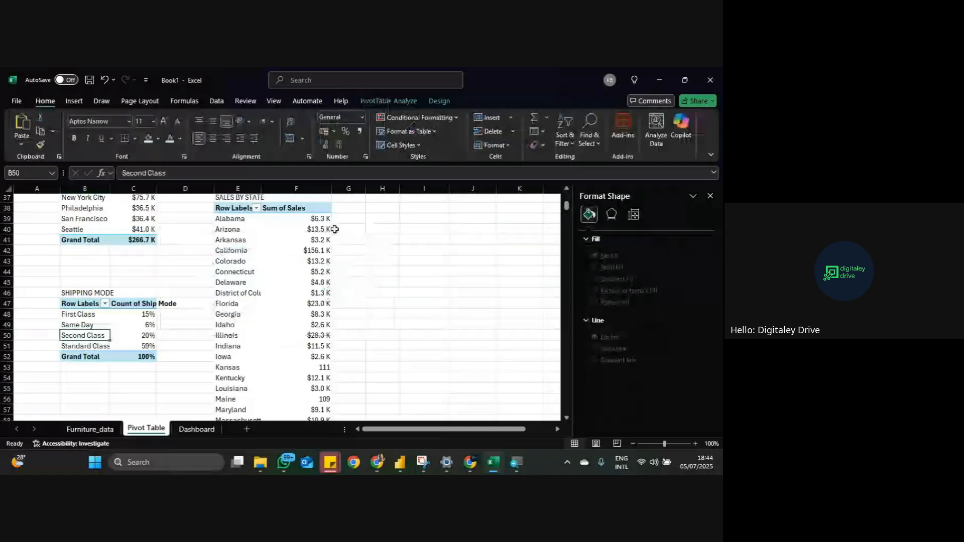
pyautogui.click(197, 430)
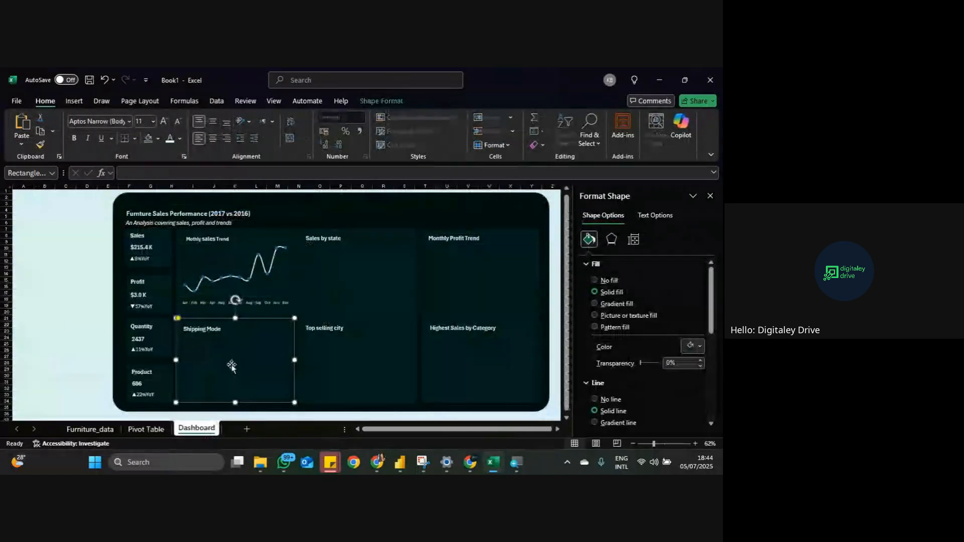
pyautogui.hotkey('ctrl', 'v')
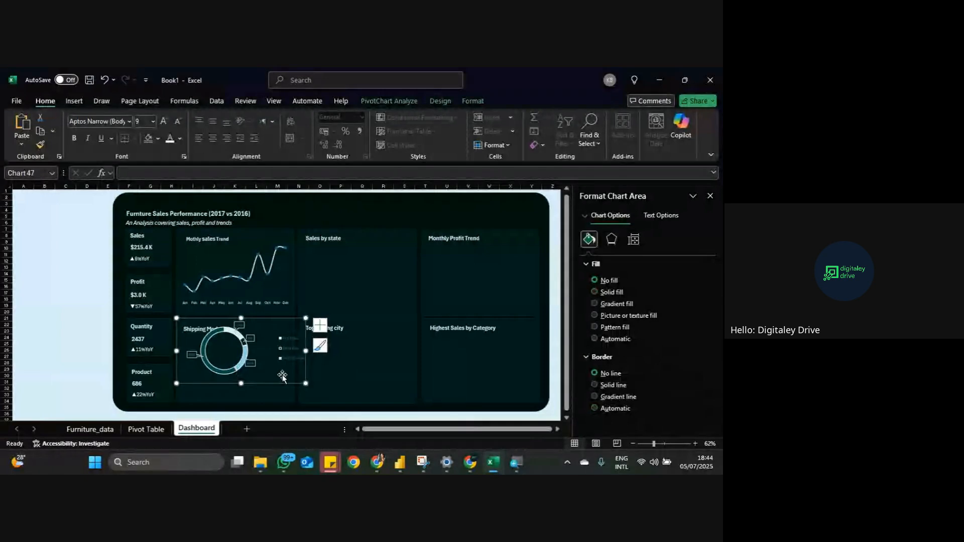
pyautogui.moveTo(295, 318); pyautogui.dragTo(286, 335)
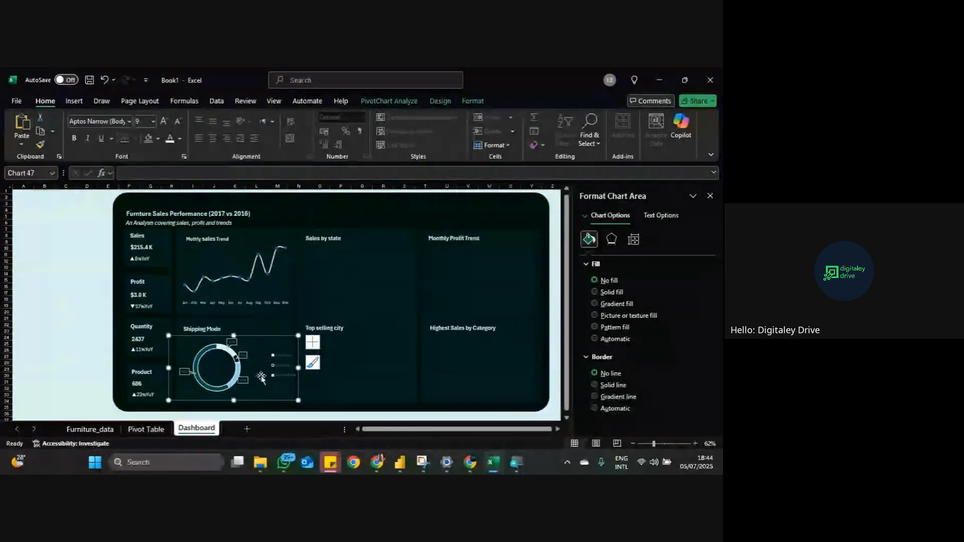
# Step: Change the doughnut's percentage data labels to a light font color on the dashboard
pyautogui.click(233, 342)
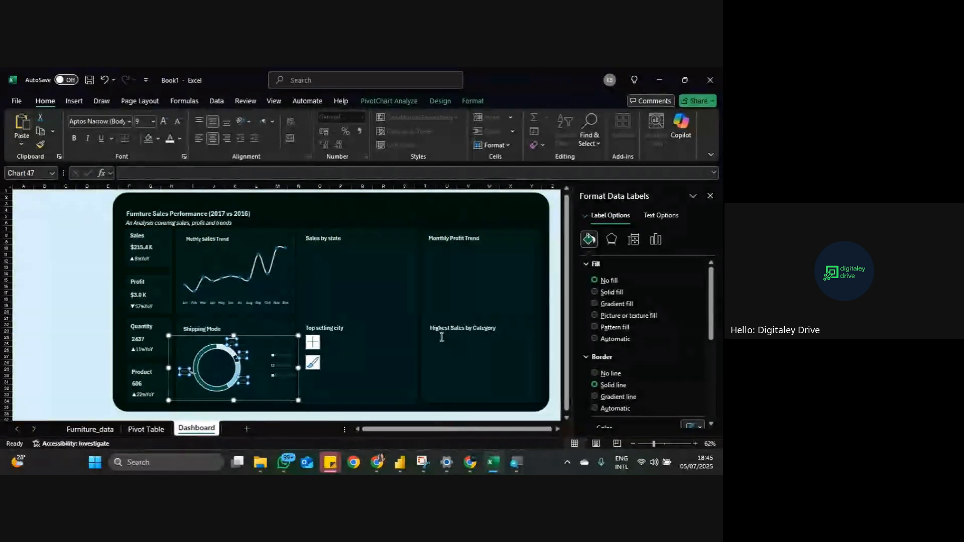
pyautogui.click(180, 138)
pyautogui.click(200, 354)
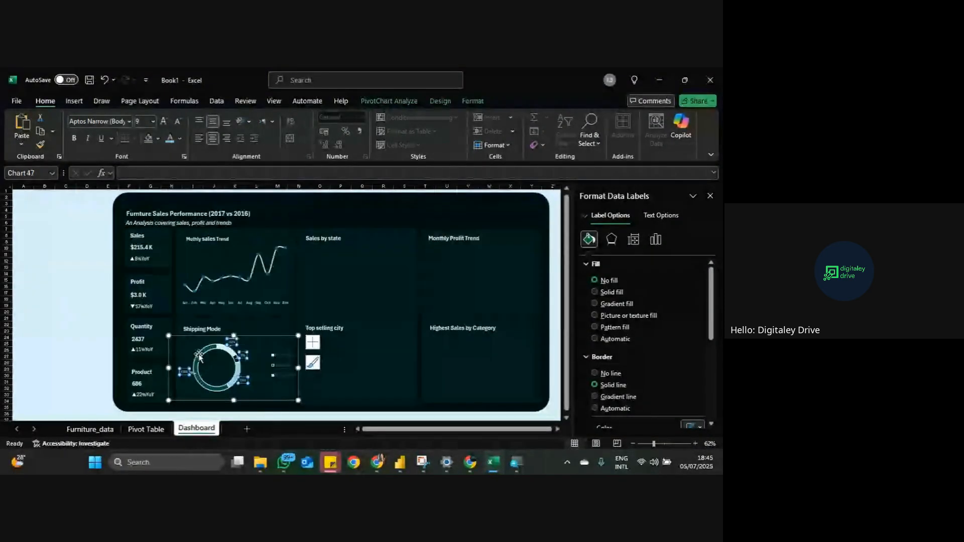
pyautogui.click(312, 313)
pyautogui.click(278, 340)
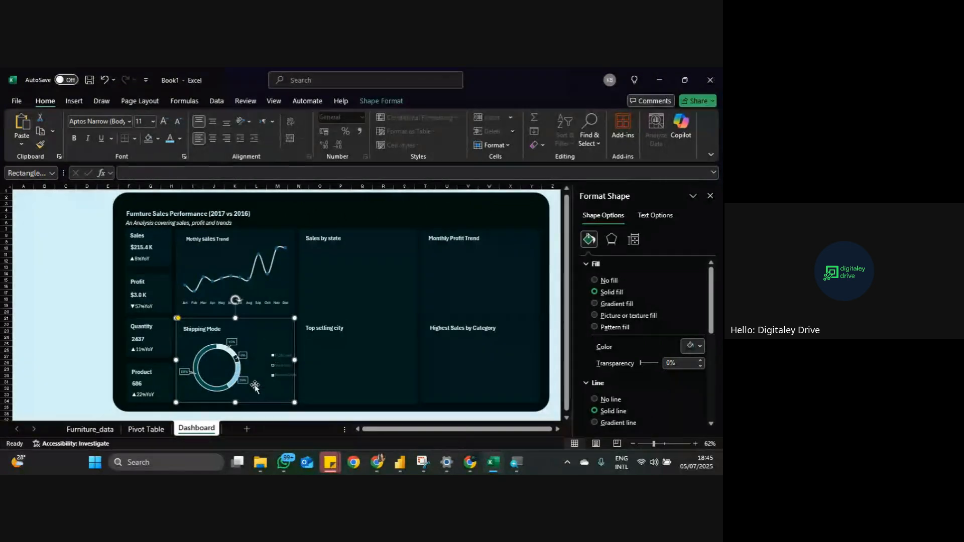
# Step: Resize the doughnut chart from its corners so that it fits within the Shipping Mode card
pyautogui.click(333, 299)
pyautogui.click(250, 343)
pyautogui.click(327, 366)
pyautogui.click(224, 369)
pyautogui.click(224, 368)
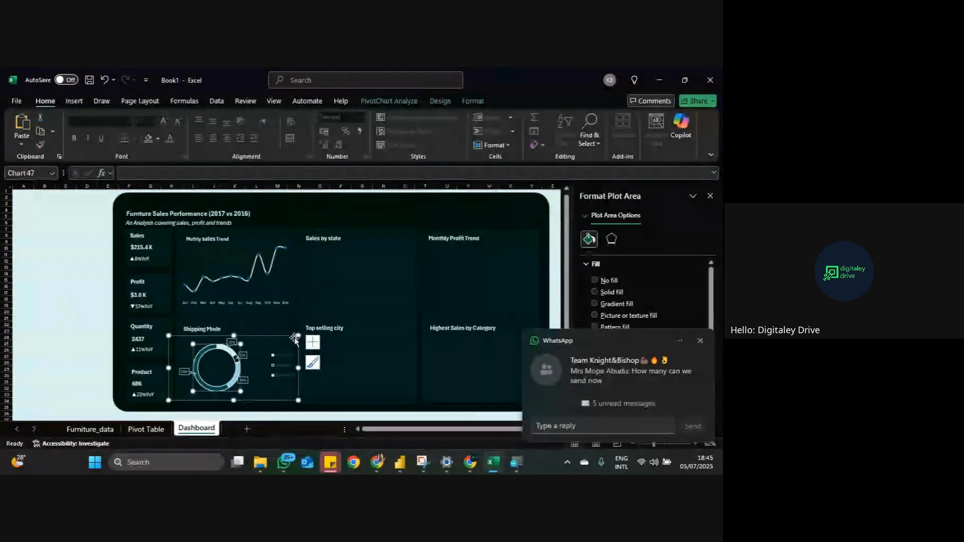
pyautogui.click(699, 341)
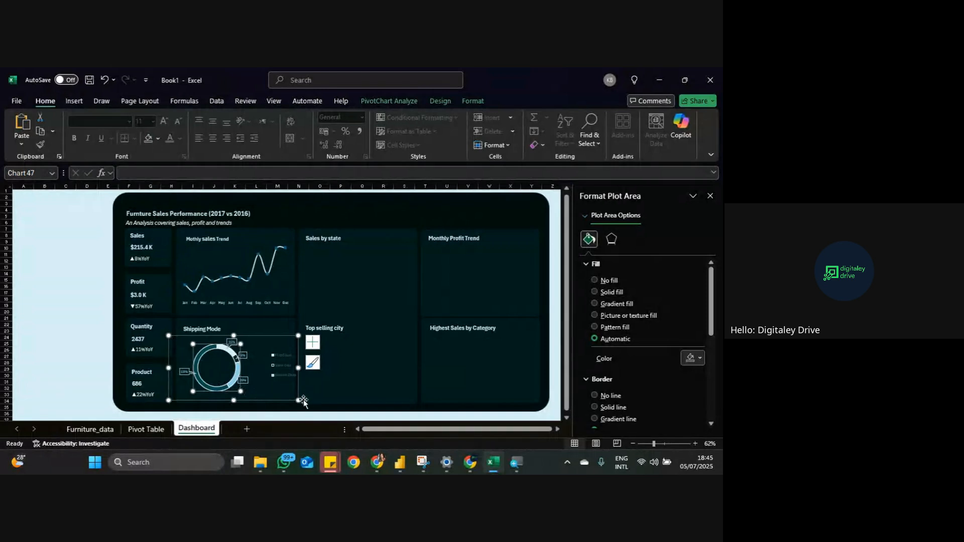
pyautogui.moveTo(303, 400); pyautogui.dragTo(286, 401)
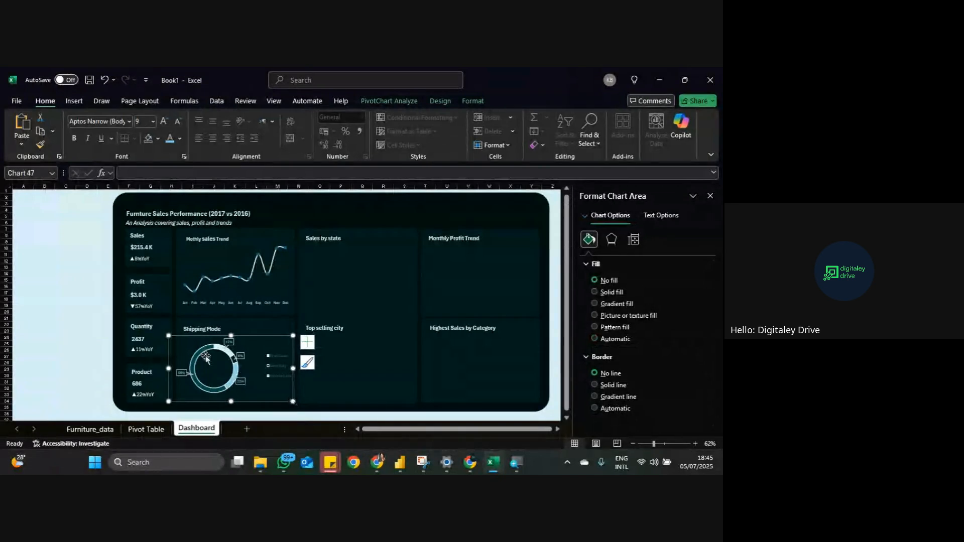
pyautogui.moveTo(167, 335); pyautogui.dragTo(173, 333)
pyautogui.click(326, 304)
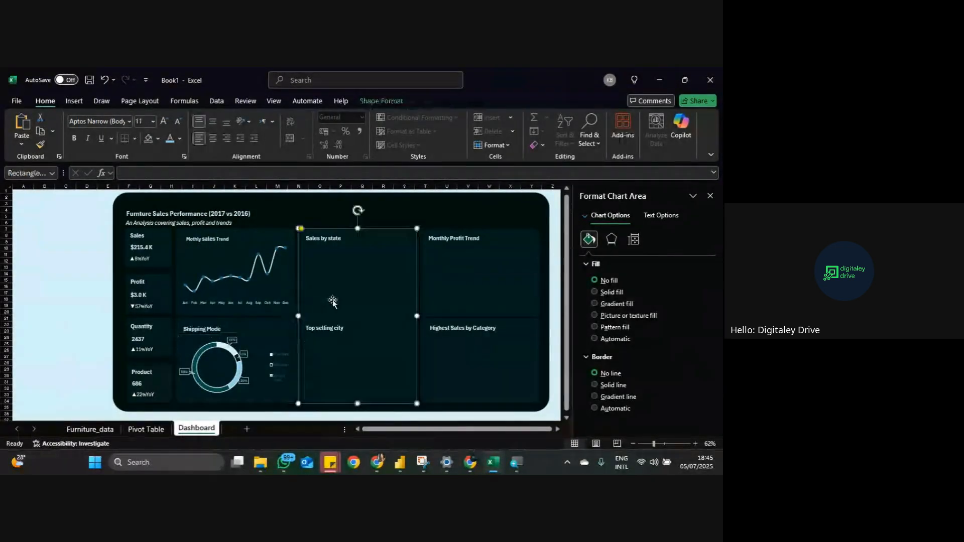
pyautogui.click(258, 339)
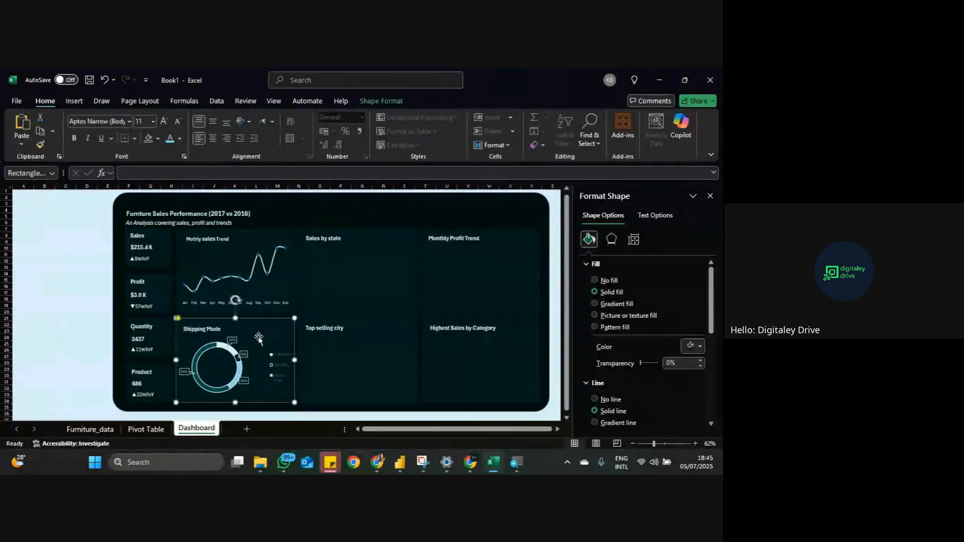
# Step: Move the doughnut chart slightly down and trim its size to sit under the Shipping Mode heading
pyautogui.click(356, 350)
pyautogui.click(250, 372)
pyautogui.click(219, 372)
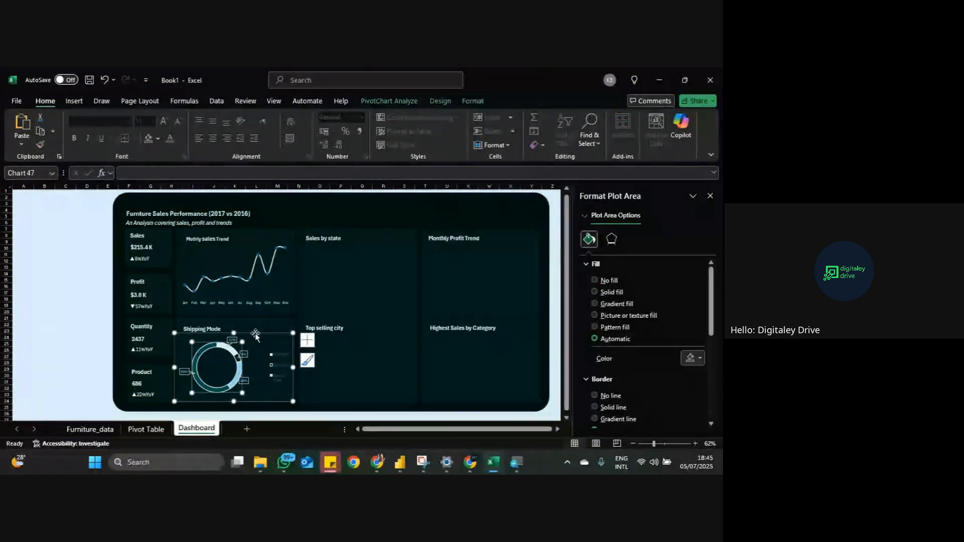
pyautogui.moveTo(255, 333); pyautogui.dragTo(255, 340)
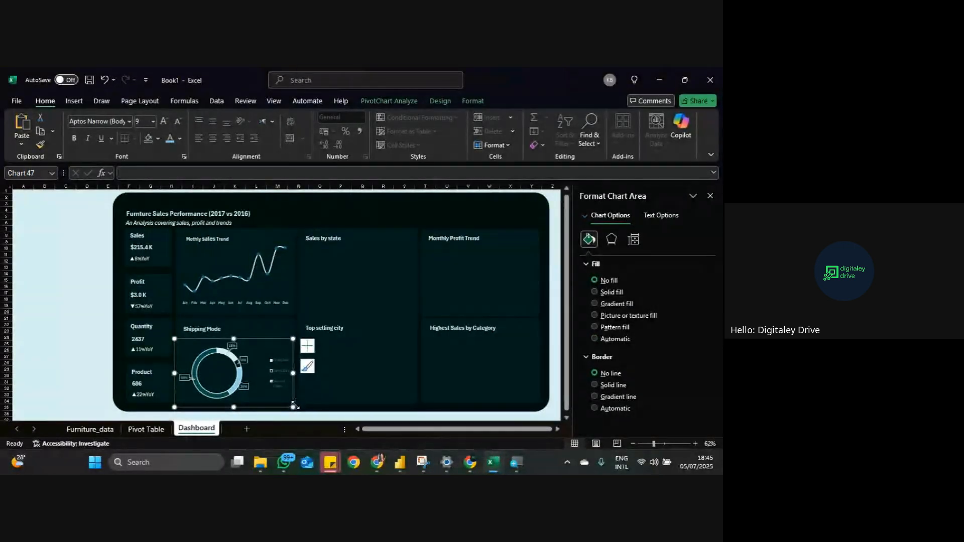
pyautogui.moveTo(294, 407); pyautogui.dragTo(292, 405)
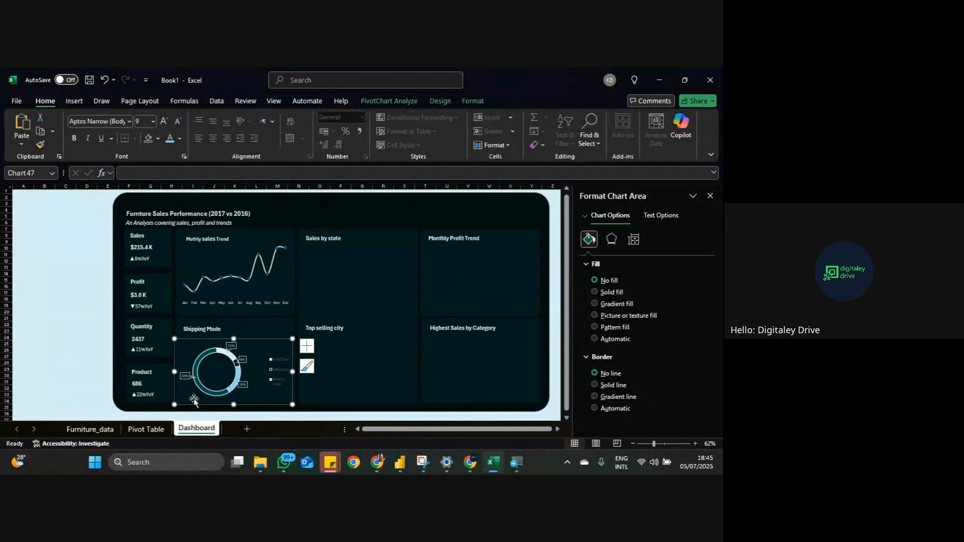
pyautogui.click(157, 431)
pyautogui.click(195, 429)
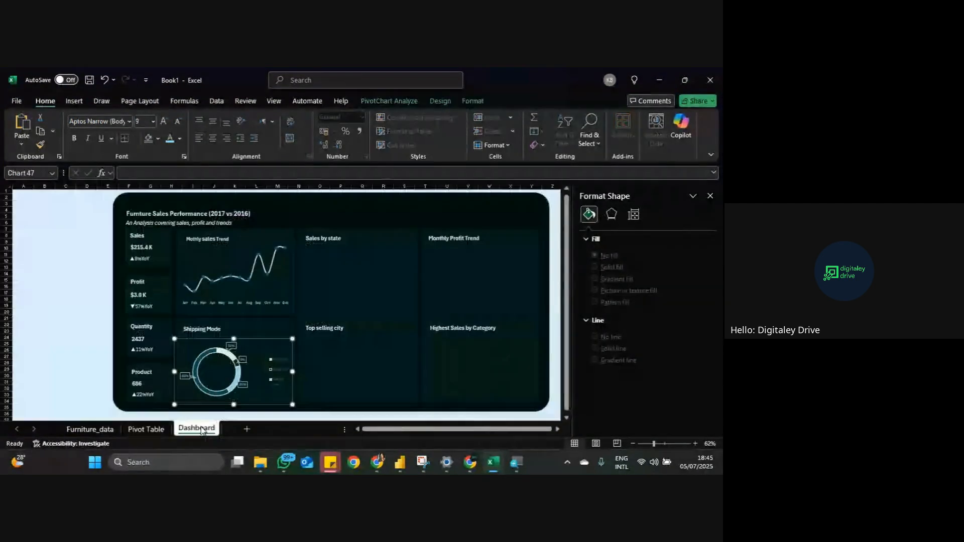
pyautogui.click(371, 323)
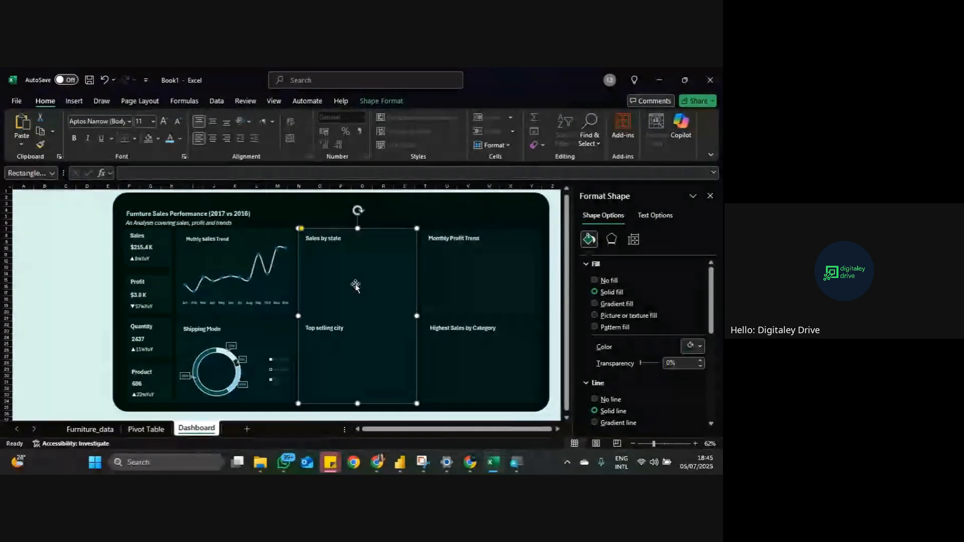
pyautogui.click(163, 431)
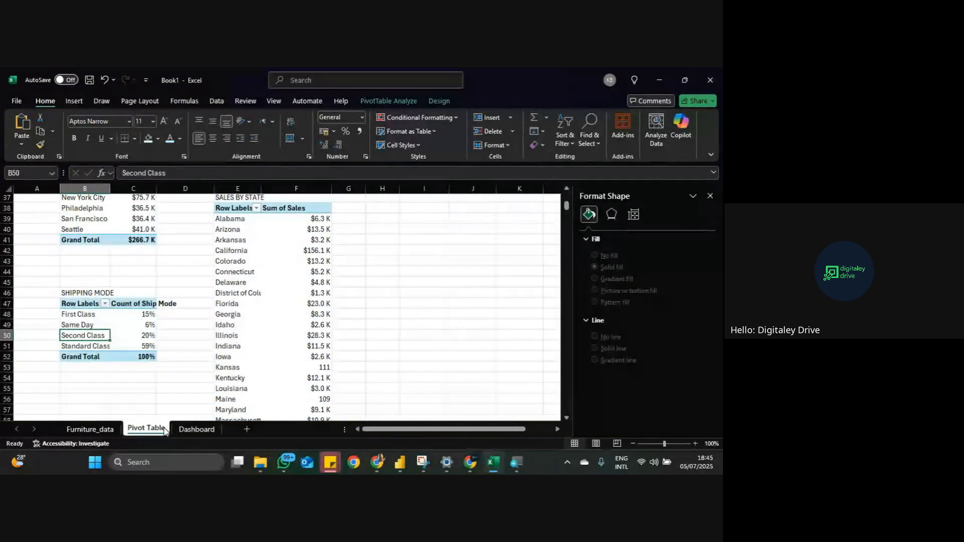
pyautogui.click(196, 430)
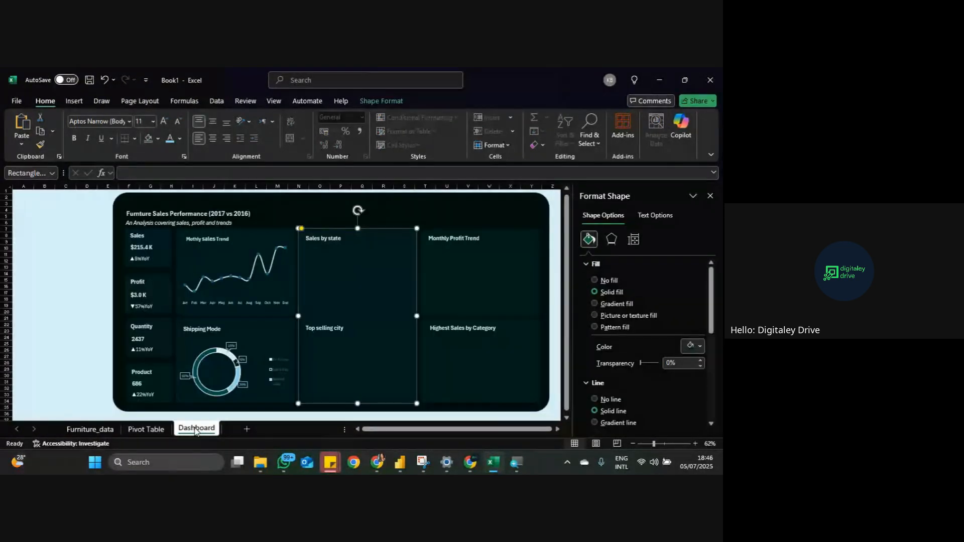
# Step: Copy the Sales by State rows through Grand Total on the Pivot Table sheet, paste them at G39, and widen columns G and H
pyautogui.click(146, 430)
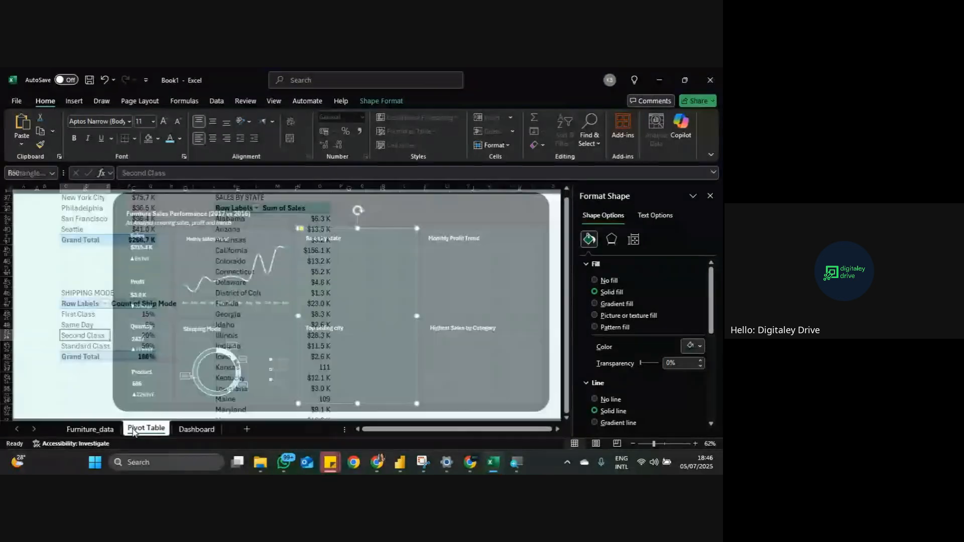
pyautogui.hscroll(1, 247, 297)
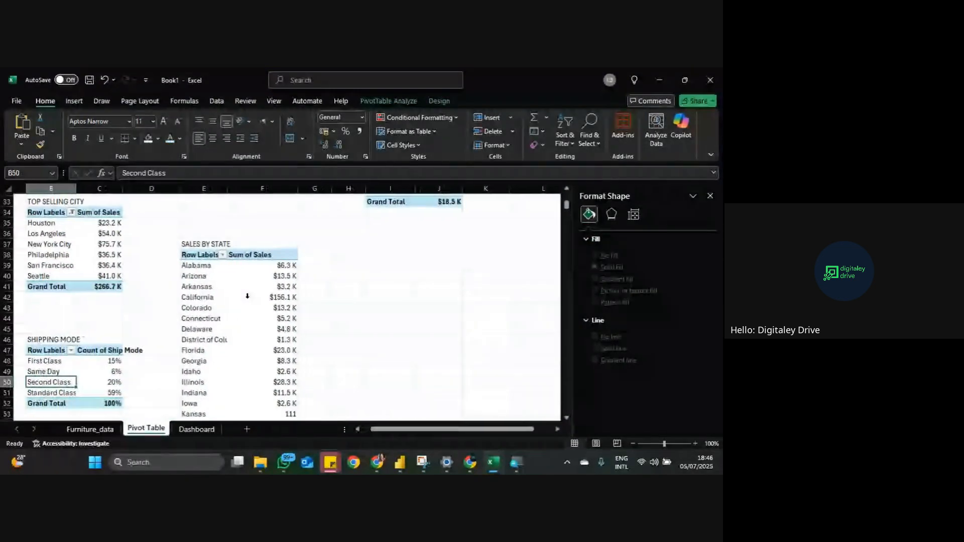
pyautogui.scroll(1, 247, 296)
pyautogui.scroll(1, 247, 296)
pyautogui.click(201, 282)
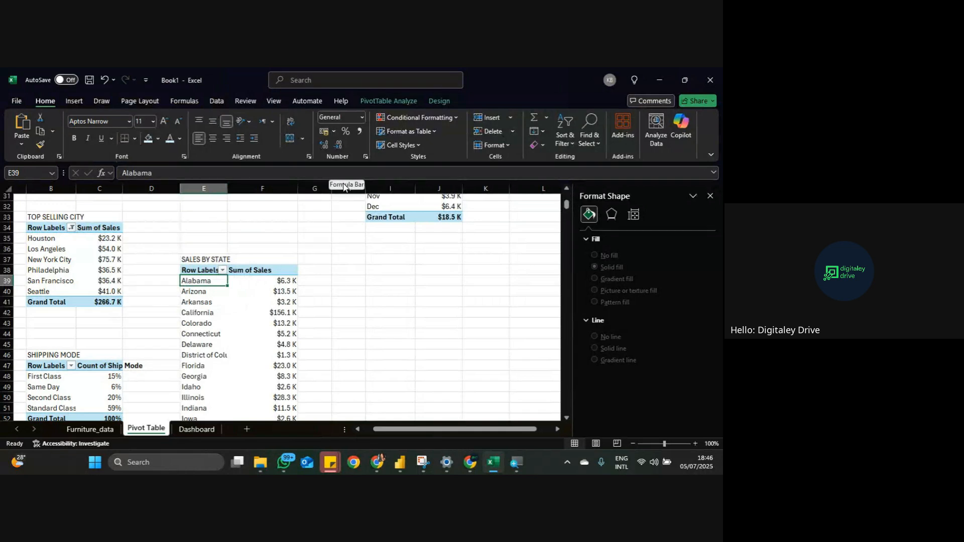
pyautogui.moveTo(214, 282); pyautogui.dragTo(261, 337)
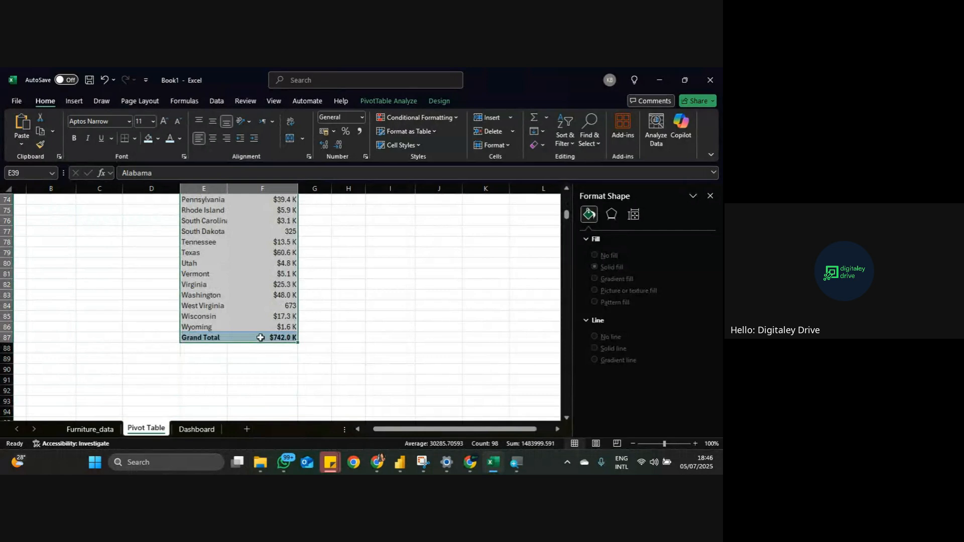
pyautogui.hotkey('ctrl', 'c')
pyautogui.scroll(15, 261, 337)
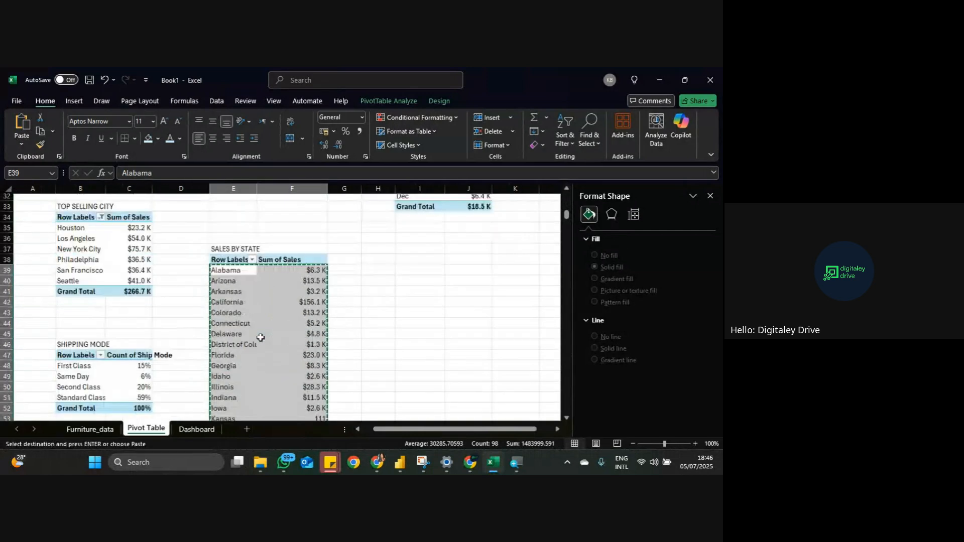
pyautogui.hscroll(2, 261, 337)
pyautogui.click(295, 304)
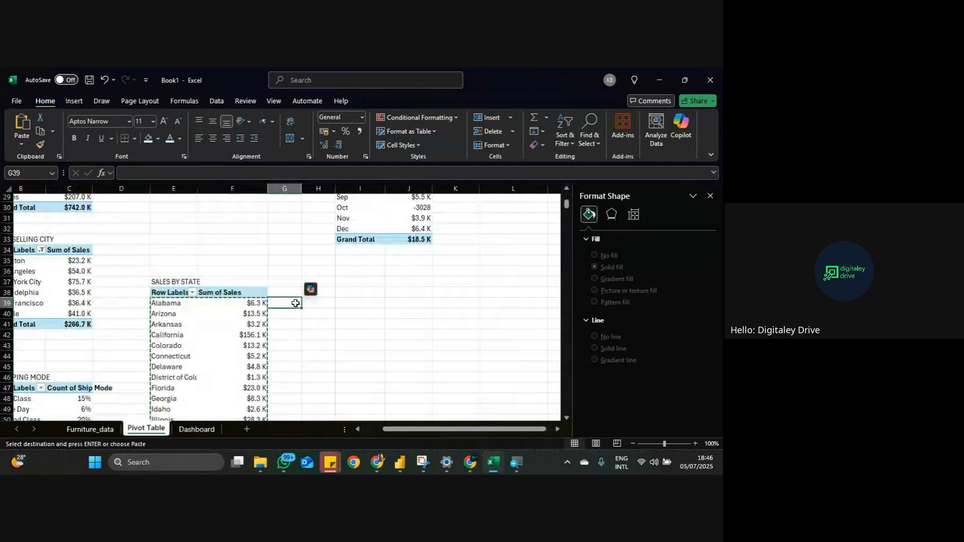
pyautogui.hotkey('ctrl', 'v')
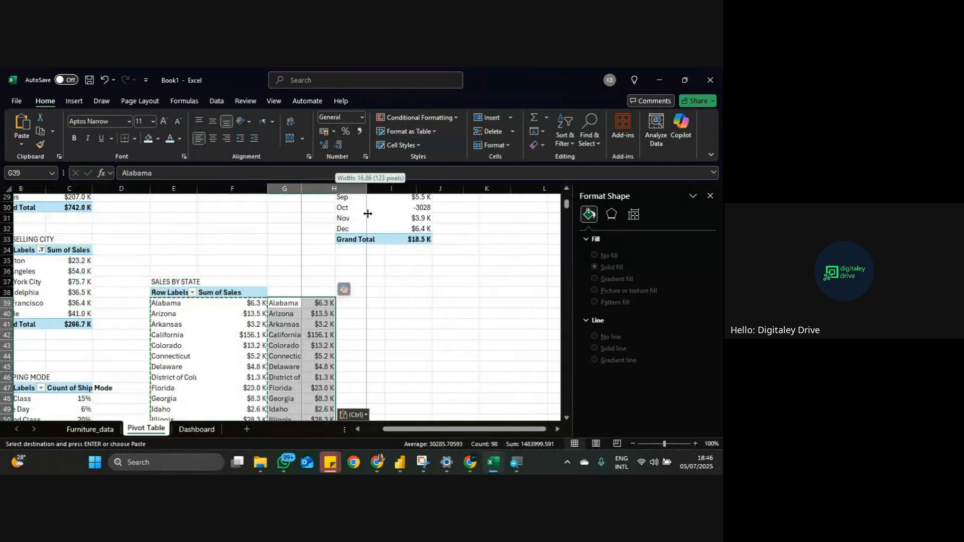
pyautogui.doubleClick(336, 190)
pyautogui.moveTo(301, 192); pyautogui.dragTo(318, 201)
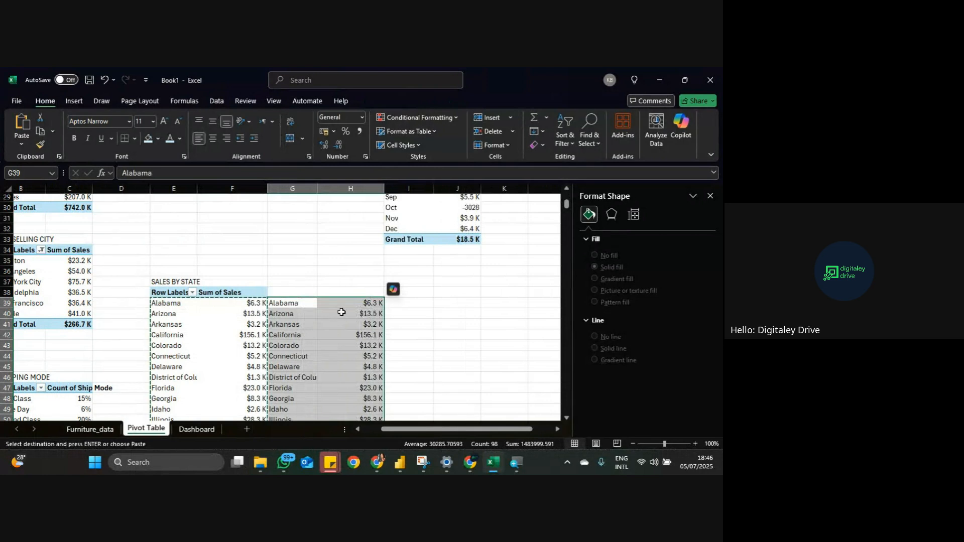
# Step: Insert a filled map chart from the pasted state data, place it beside the data, and reduce its width
pyautogui.scroll(-2, 341, 311)
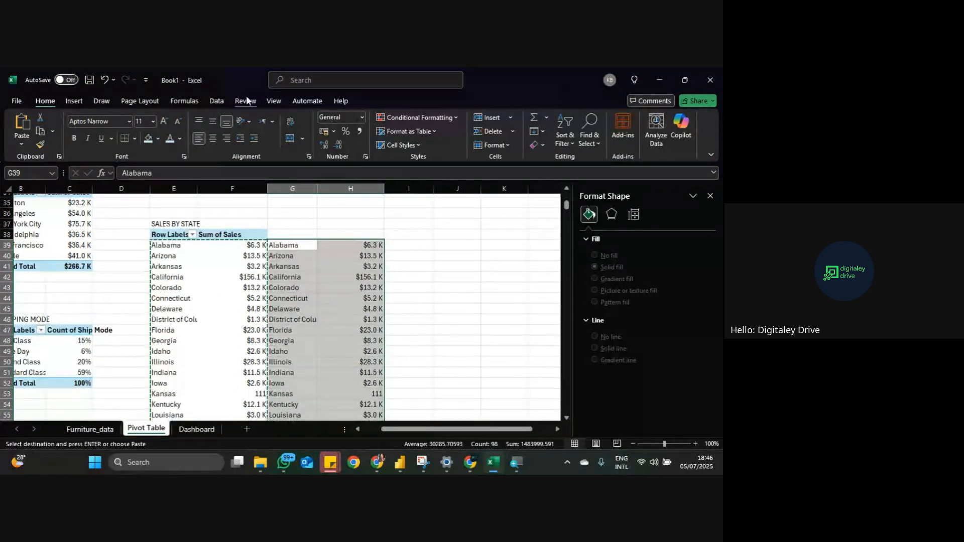
pyautogui.click(75, 102)
pyautogui.click(350, 126)
pyautogui.click(354, 182)
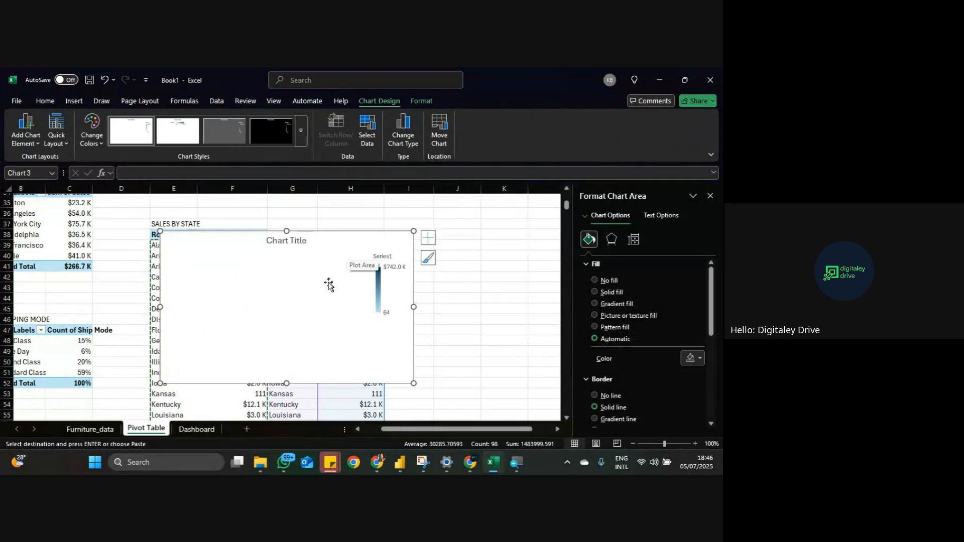
pyautogui.moveTo(379, 236); pyautogui.dragTo(457, 301)
pyautogui.scroll(-2, 446, 254)
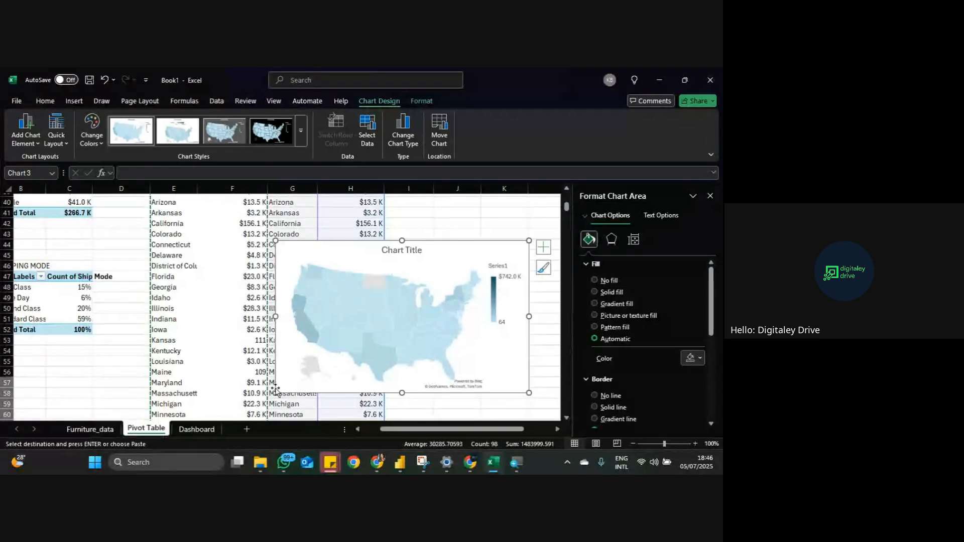
pyautogui.moveTo(273, 392); pyautogui.dragTo(317, 392)
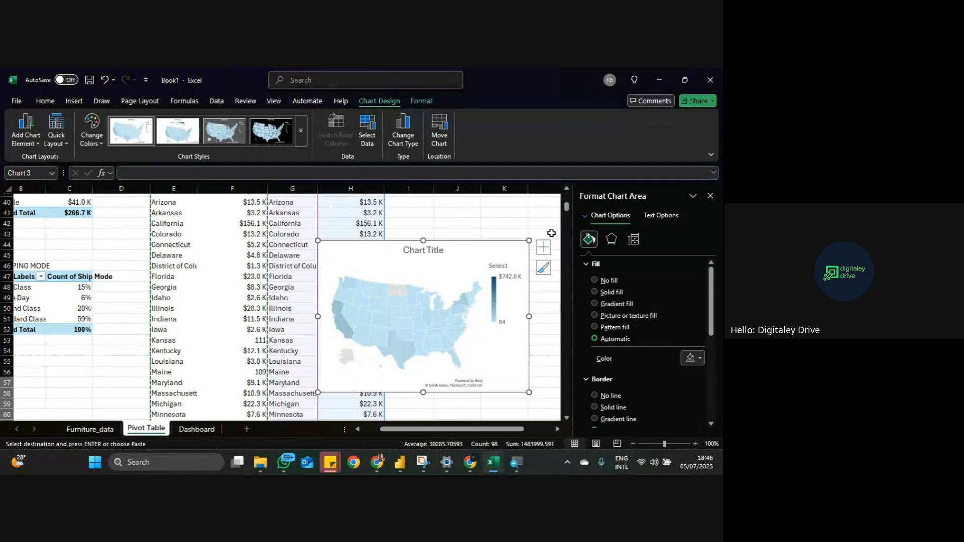
# Step: Remove the chart title from the state map and end the pending copy
pyautogui.click(543, 247)
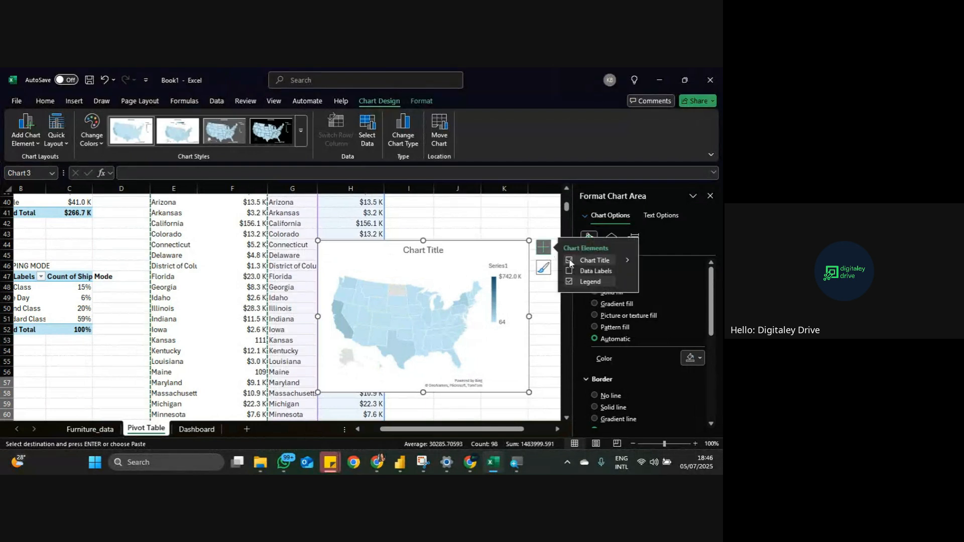
pyautogui.click(569, 260)
pyautogui.click(514, 247)
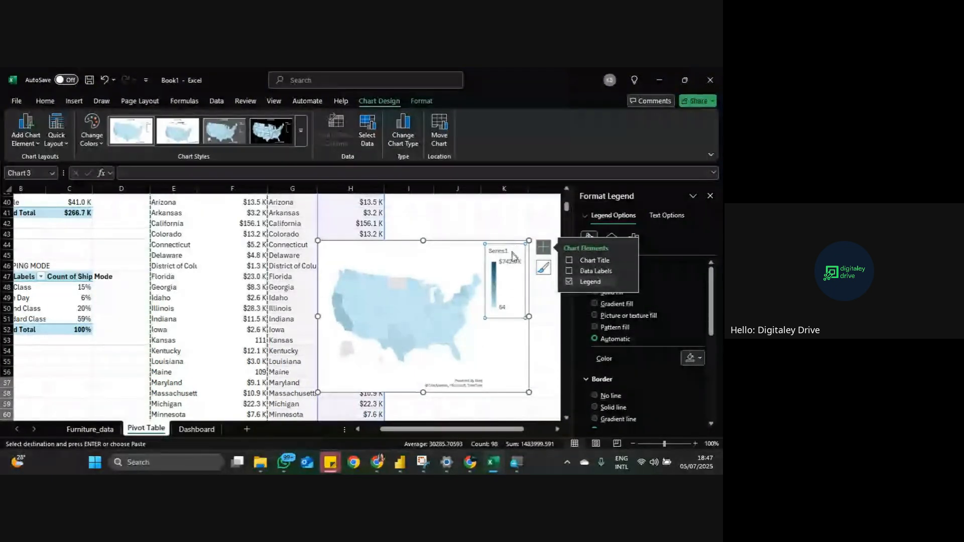
pyautogui.click(517, 314)
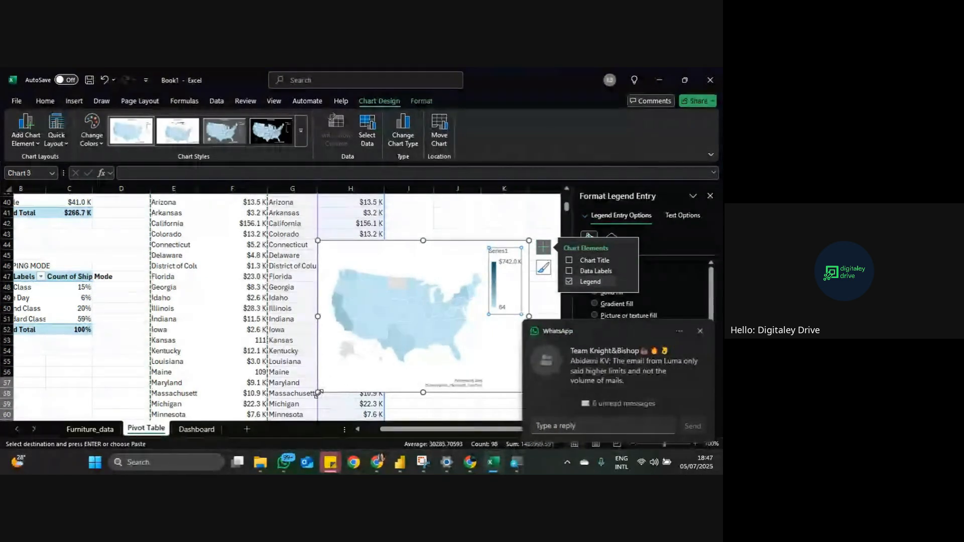
pyautogui.click(700, 331)
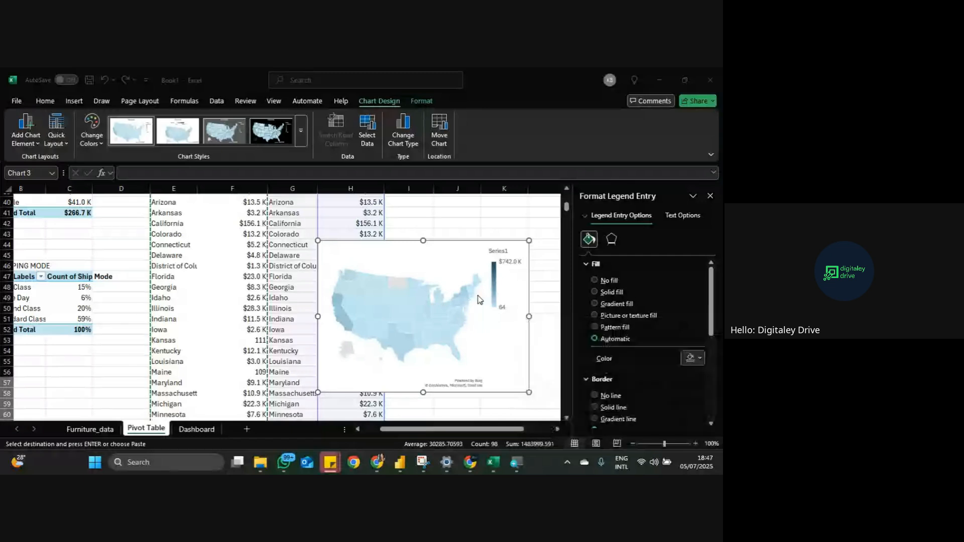
pyautogui.press('Return')
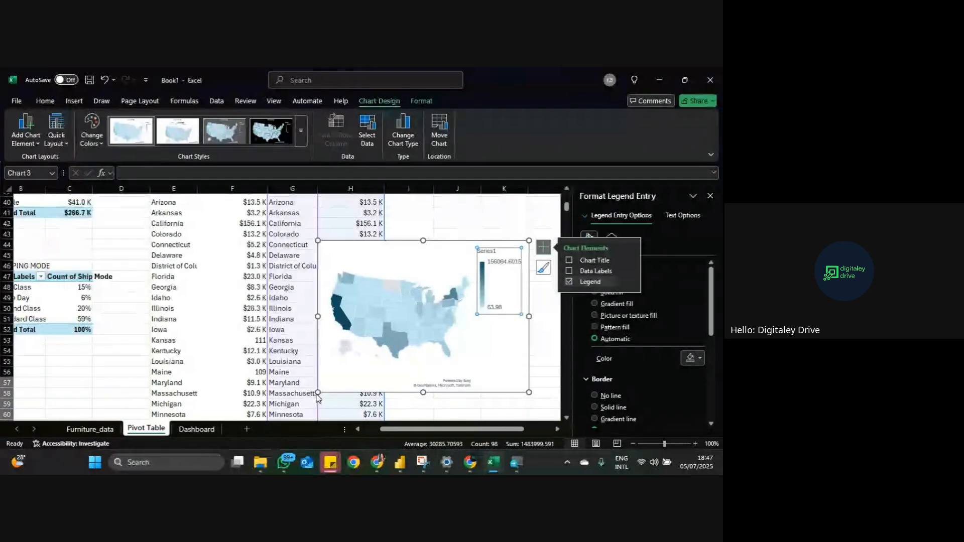
# Step: Shrink the state map chart in both directions and set its legend position to Bottom
pyautogui.click(450, 248)
pyautogui.moveTo(529, 241); pyautogui.dragTo(500, 263)
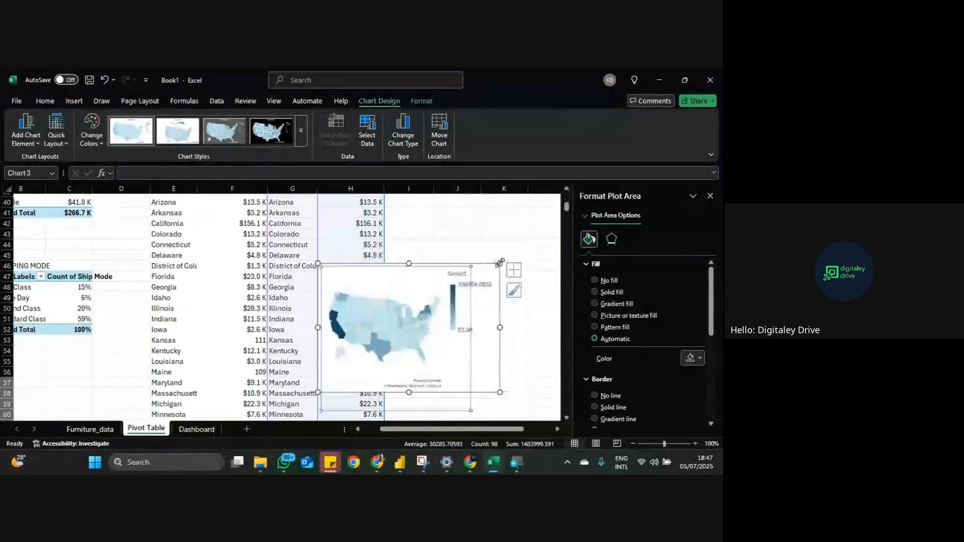
pyautogui.click(515, 343)
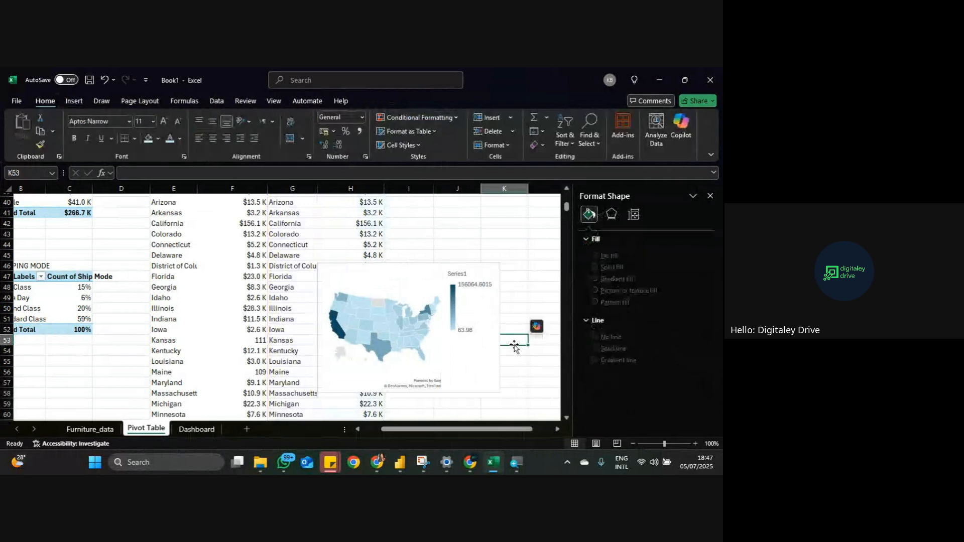
pyautogui.click(485, 315)
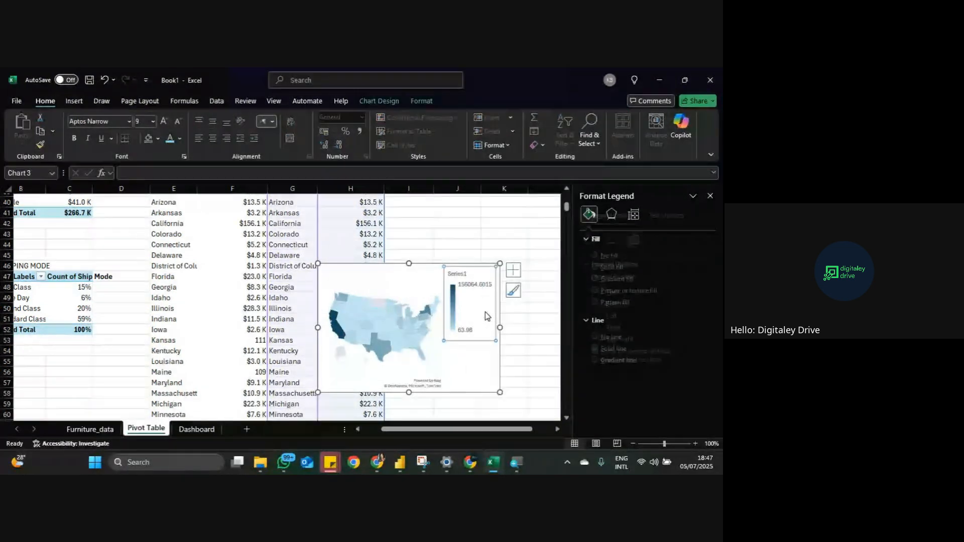
pyautogui.click(513, 270)
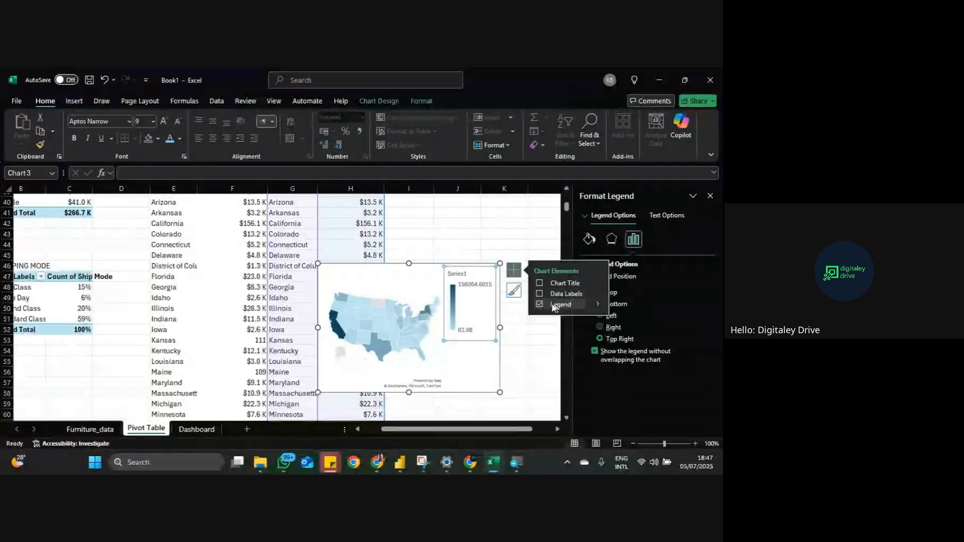
pyautogui.click(597, 305)
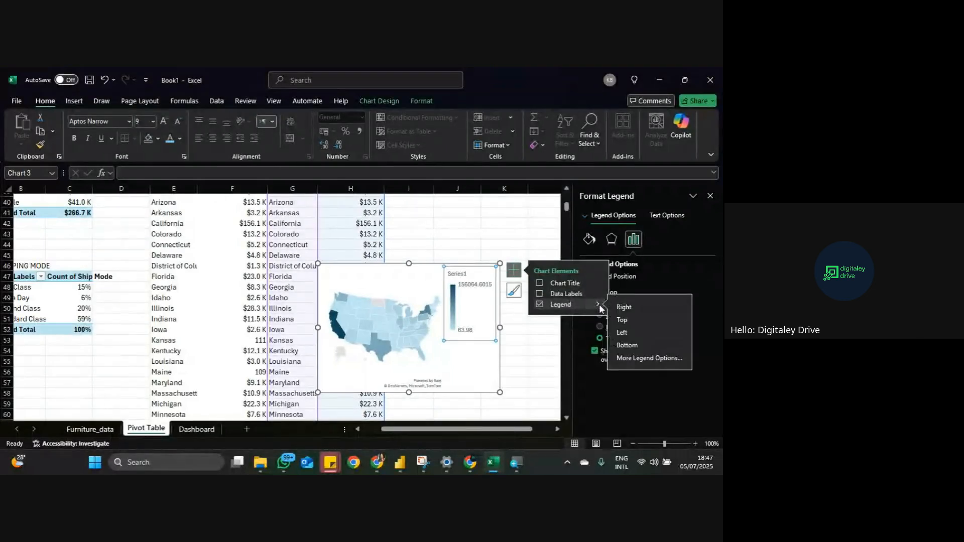
pyautogui.click(630, 345)
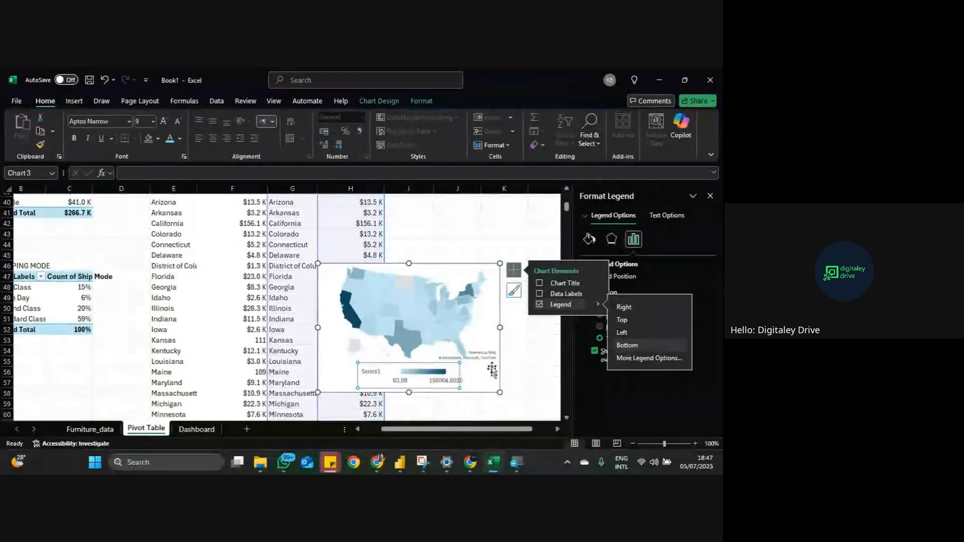
pyautogui.moveTo(500, 393); pyautogui.dragTo(483, 385)
# Step: Enter the header State in cell G38 above the pasted state names
pyautogui.scroll(3, 413, 319)
pyautogui.click(396, 308)
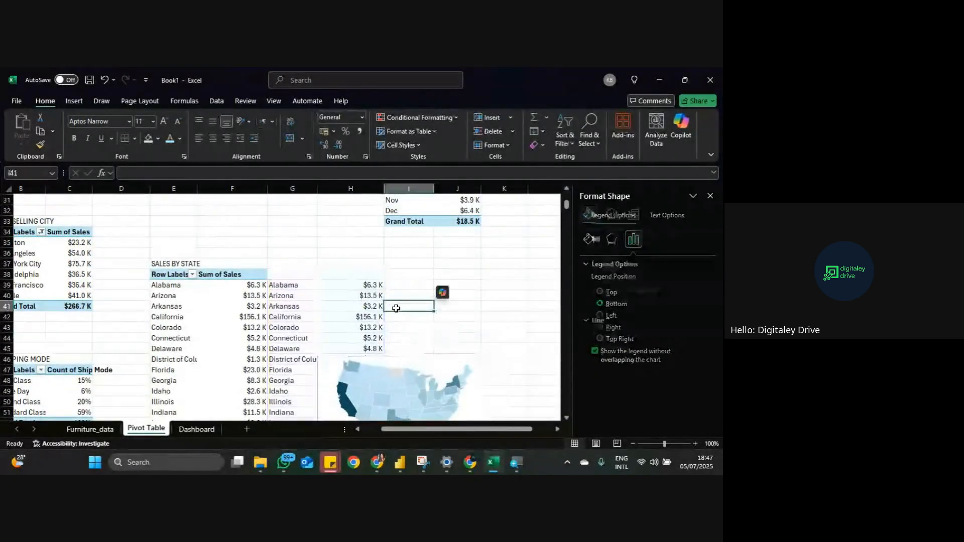
pyautogui.click(306, 275)
pyautogui.scroll(-1, 306, 276)
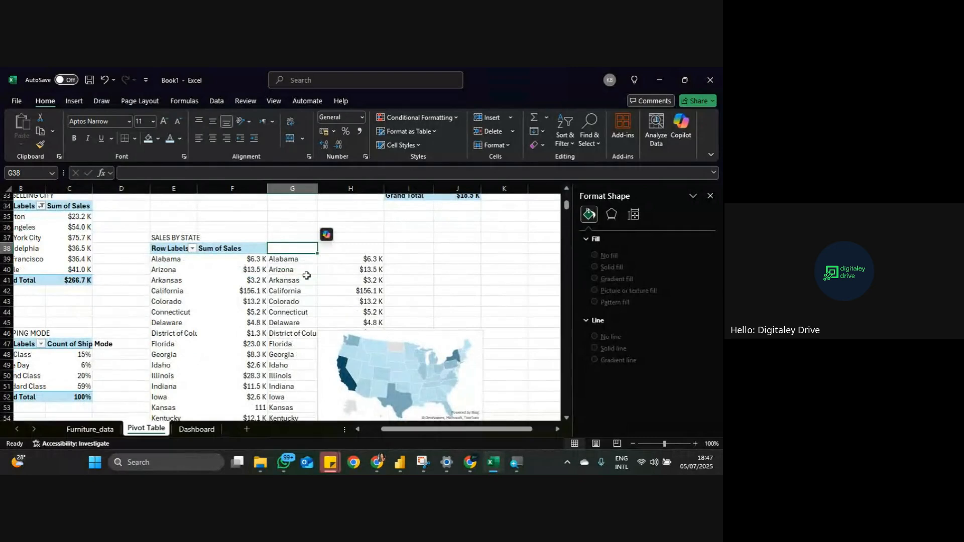
pyautogui.write('aT')
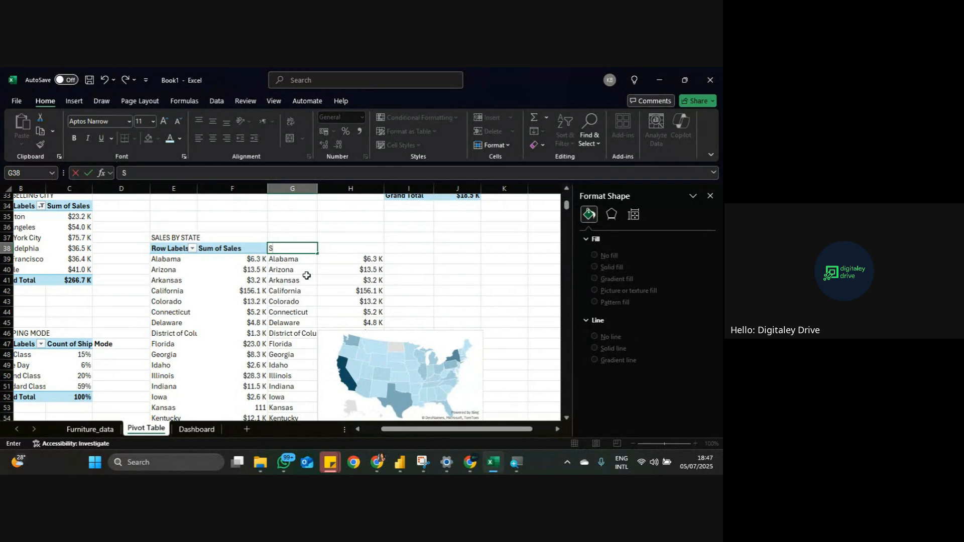
pyautogui.write('e')
pyautogui.click(403, 301)
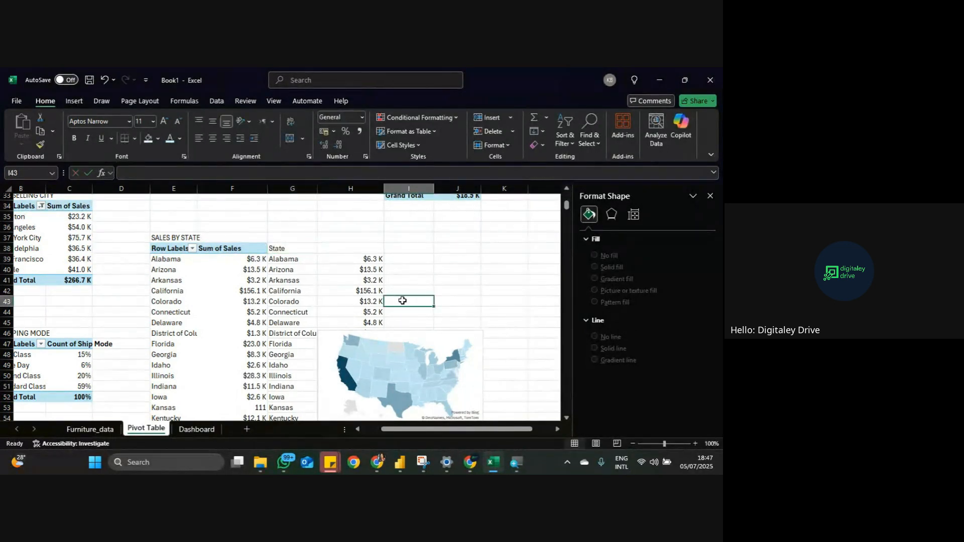
pyautogui.scroll(-1, 411, 332)
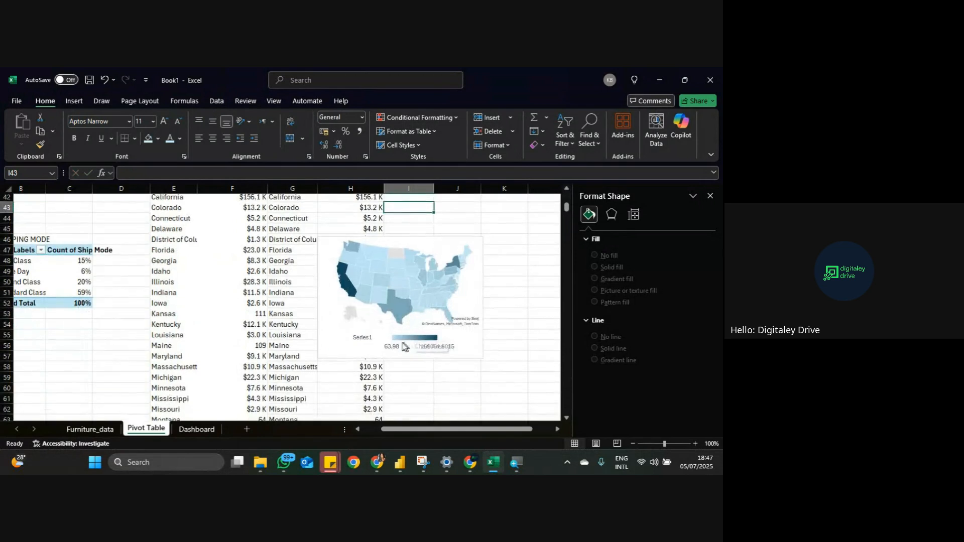
# Step: Delete the existing state map chart from the Pivot Table sheet
pyautogui.click(378, 332)
pyautogui.scroll(2, 427, 259)
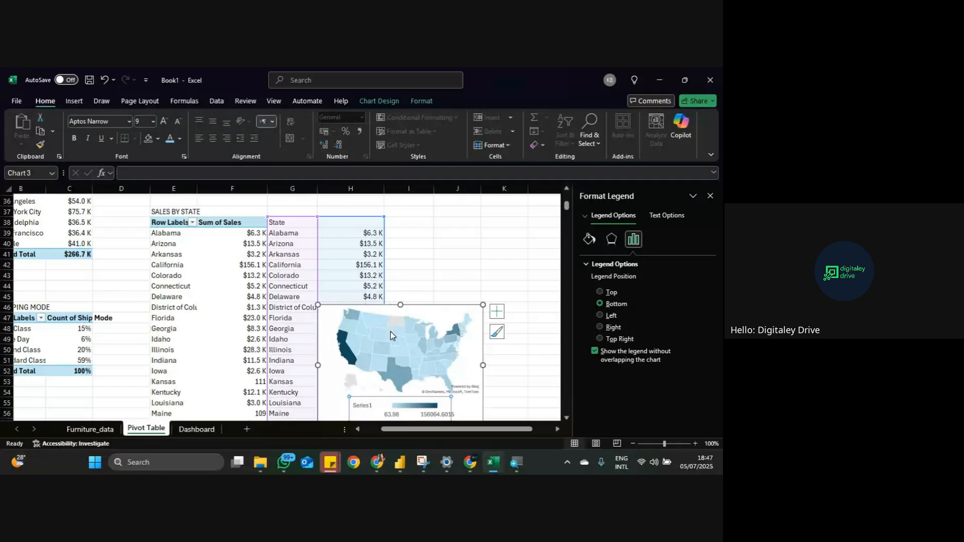
pyautogui.scroll(-2, 391, 336)
pyautogui.scroll(1, 427, 329)
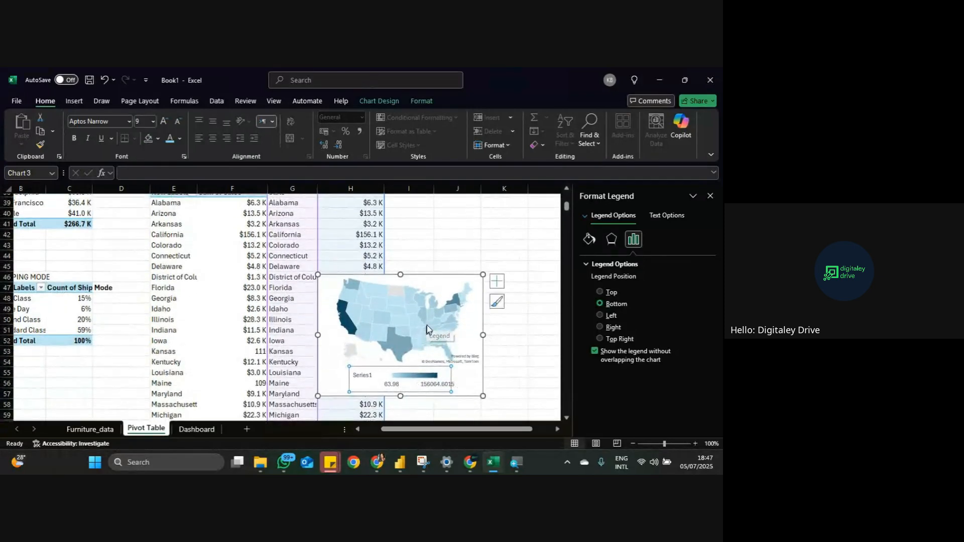
pyautogui.scroll(1, 427, 329)
pyautogui.click(445, 327)
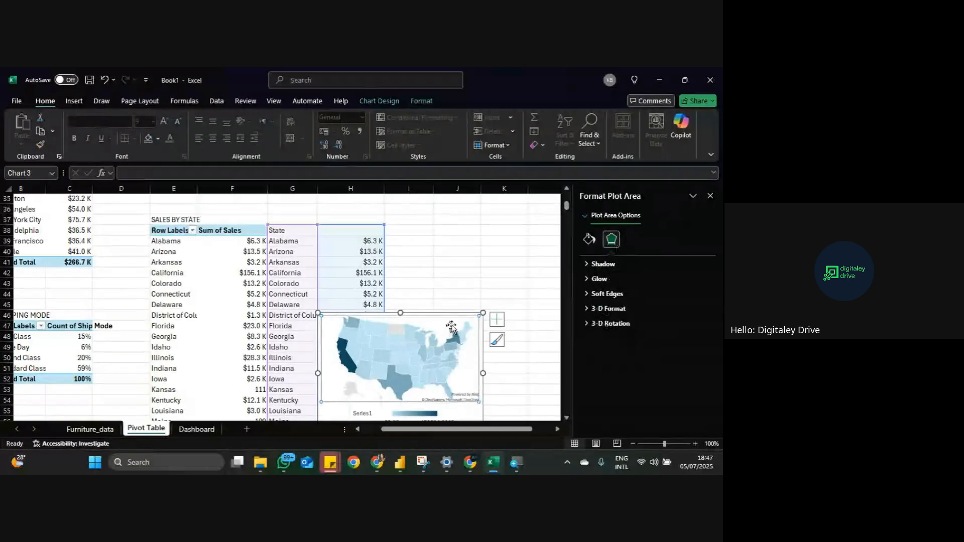
pyautogui.click(456, 314)
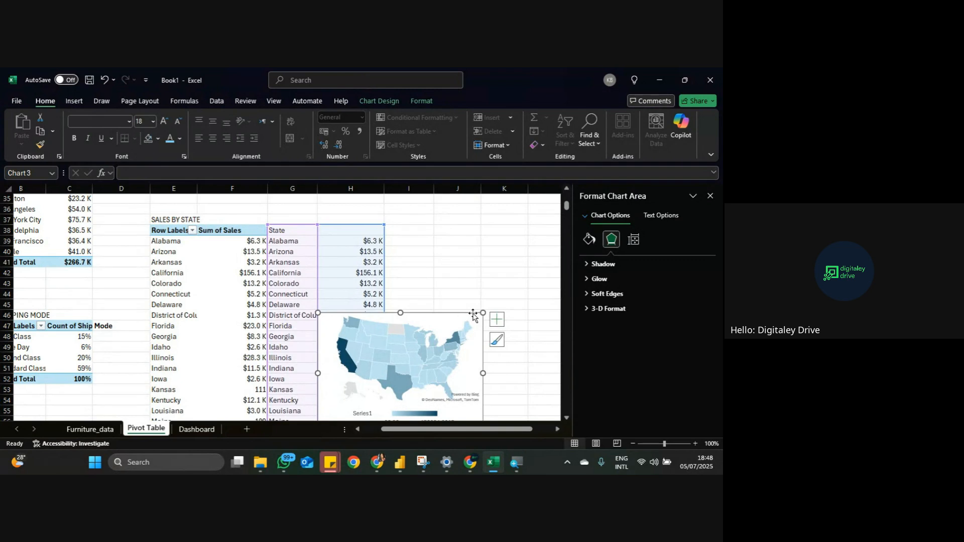
pyautogui.press('Delete')
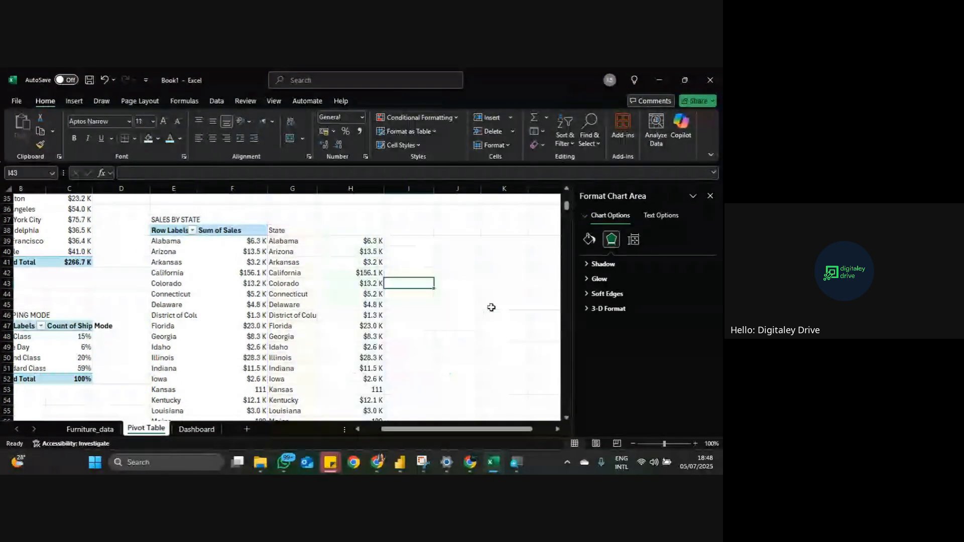
# Step: Try to add a sales header in H38 and clear the State header from G38
pyautogui.click(293, 231)
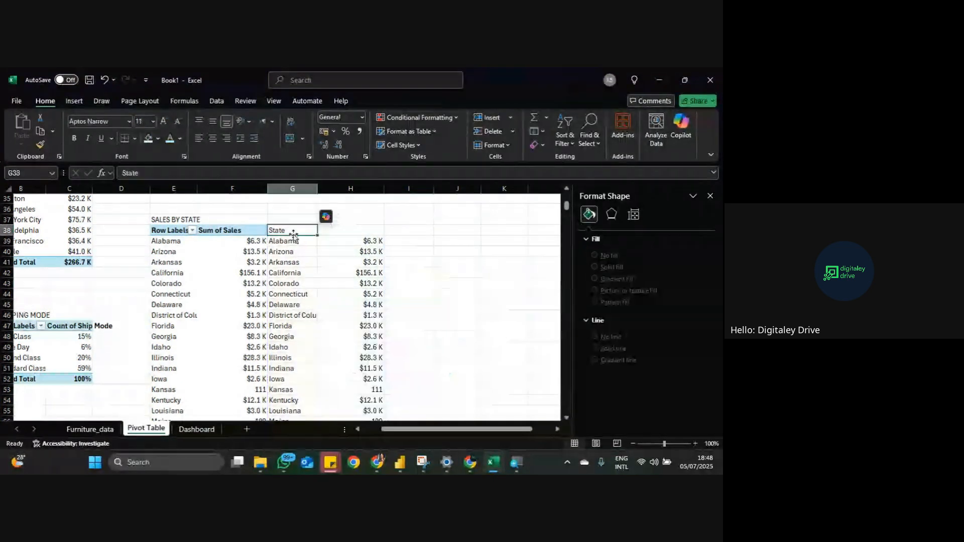
pyautogui.click(332, 234)
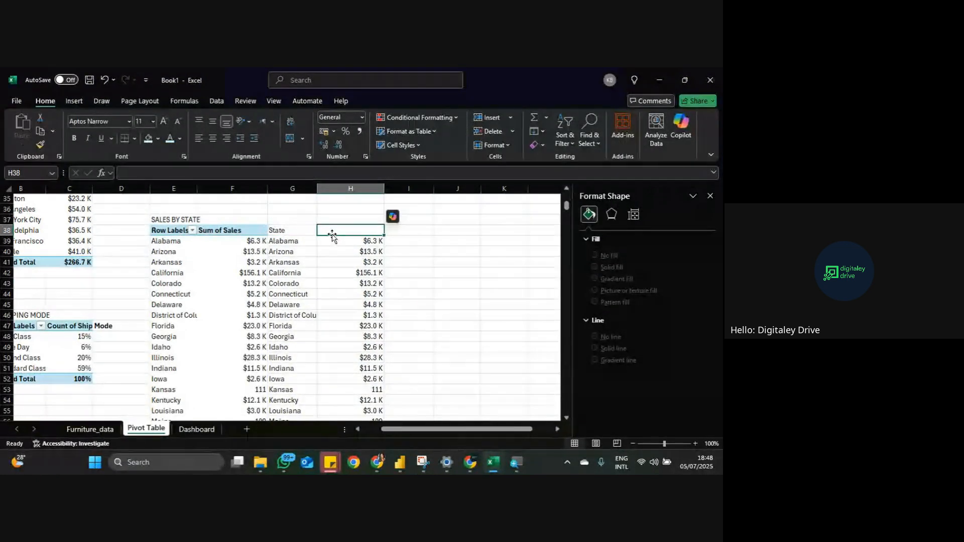
pyautogui.write('Sal')
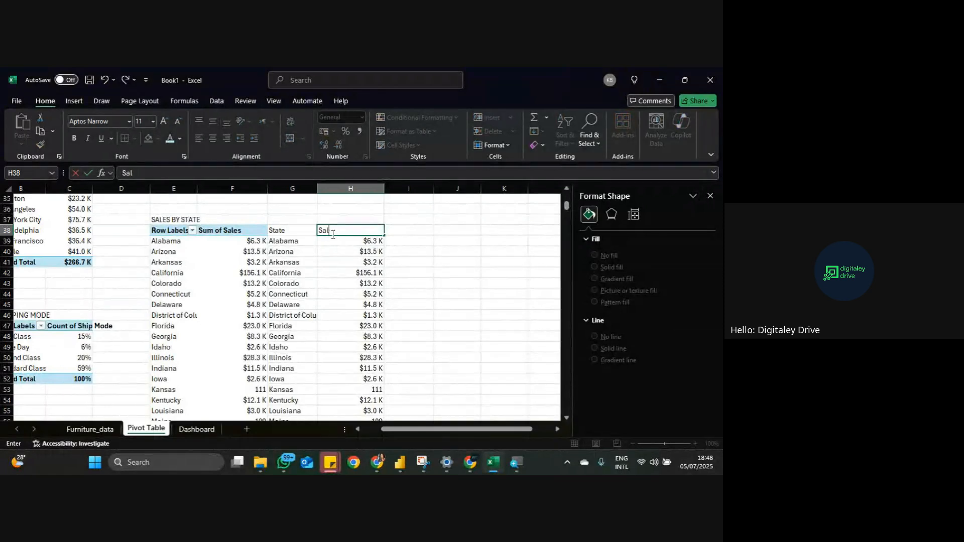
pyautogui.click(309, 232)
pyautogui.press('BackSpace')
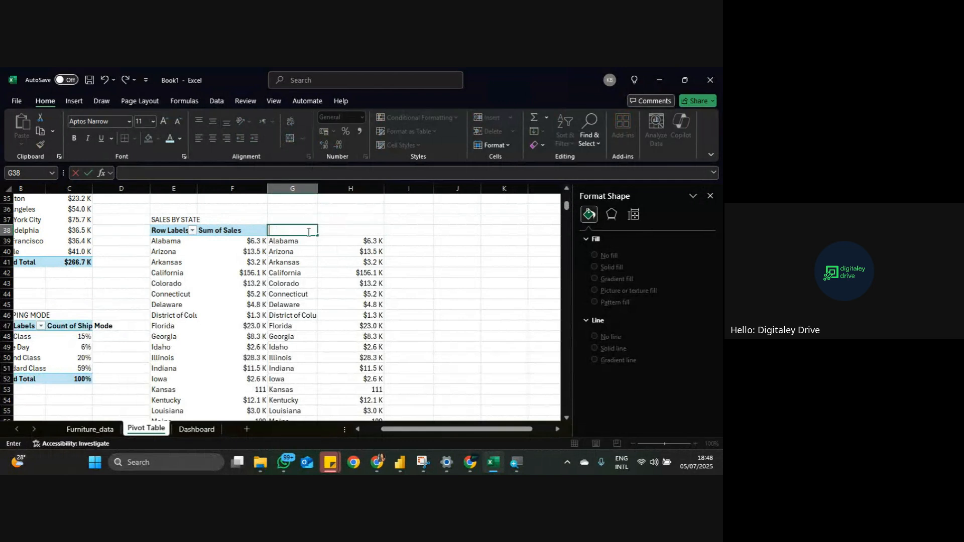
pyautogui.moveTo(181, 228); pyautogui.dragTo(240, 404)
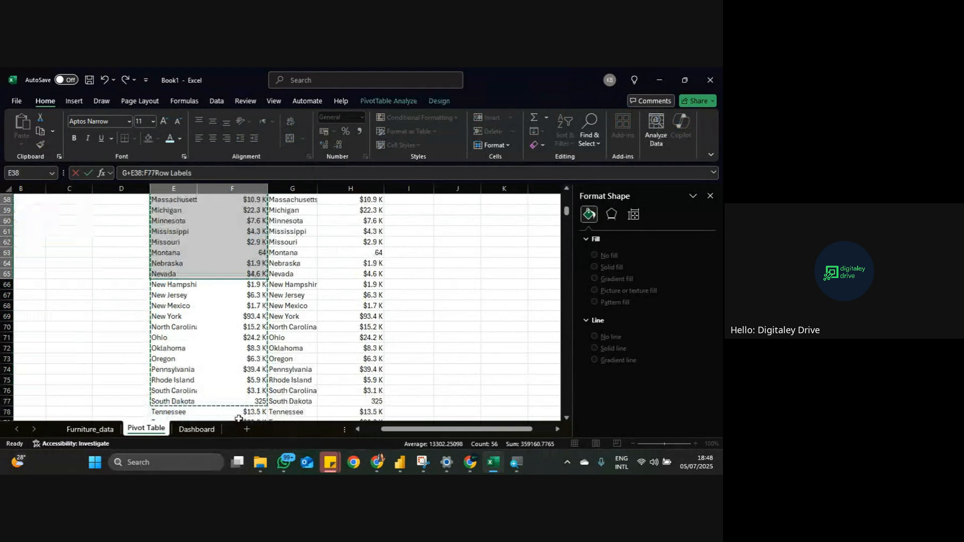
pyautogui.click(321, 355)
pyautogui.scroll(2, 322, 355)
pyautogui.scroll(10, 322, 355)
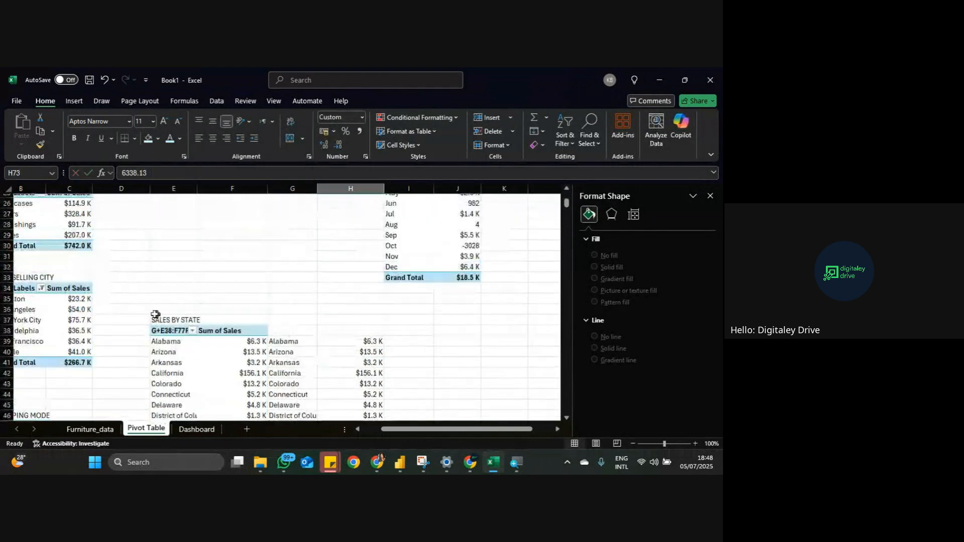
pyautogui.hotkey('ctrl', 'z')
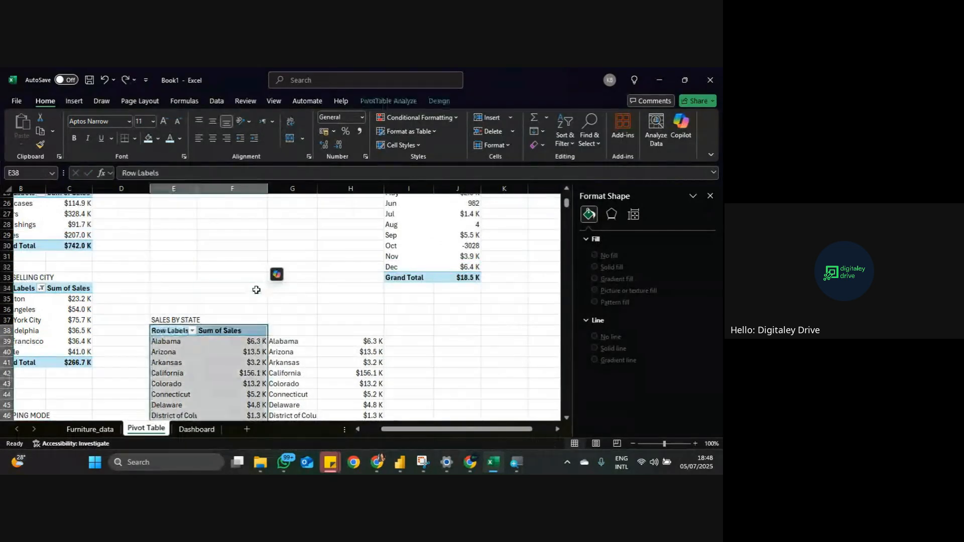
# Step: Copy the whole Sales by State pivot table, including its headers and Grand Total, and paste it at G38
pyautogui.moveTo(174, 331); pyautogui.dragTo(221, 399)
pyautogui.hotkey('ctrl', 'c')
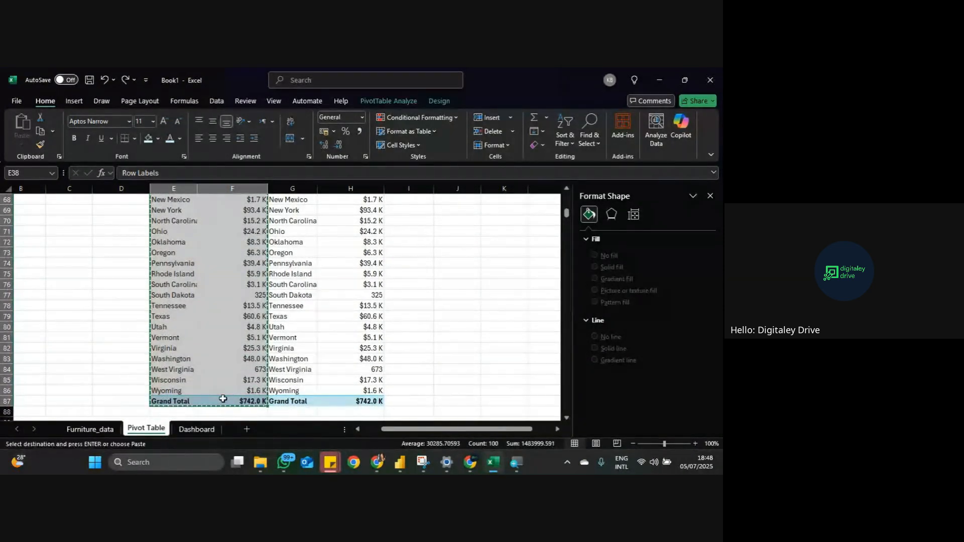
pyautogui.scroll(19, 222, 398)
pyautogui.scroll(-6, 269, 356)
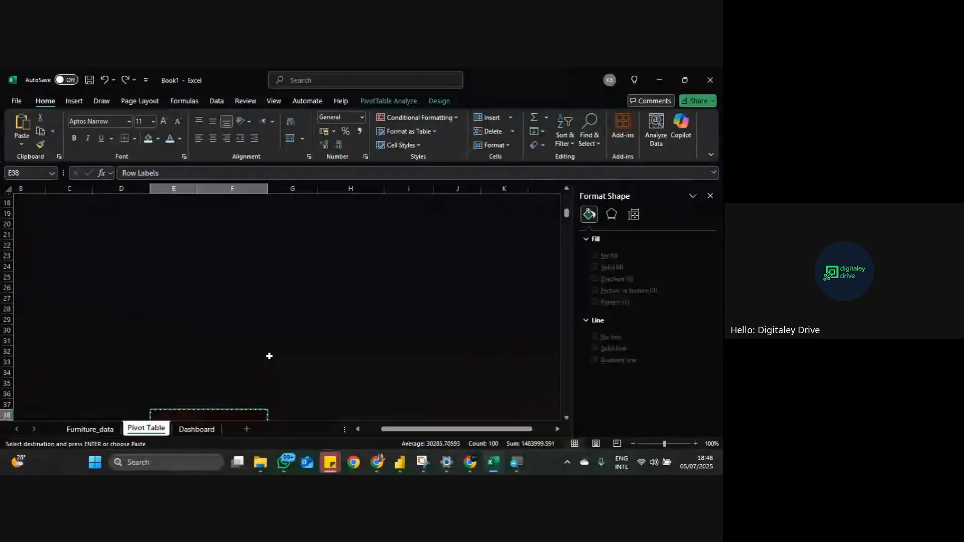
pyautogui.click(296, 292)
pyautogui.hotkey('ctrl', 'v')
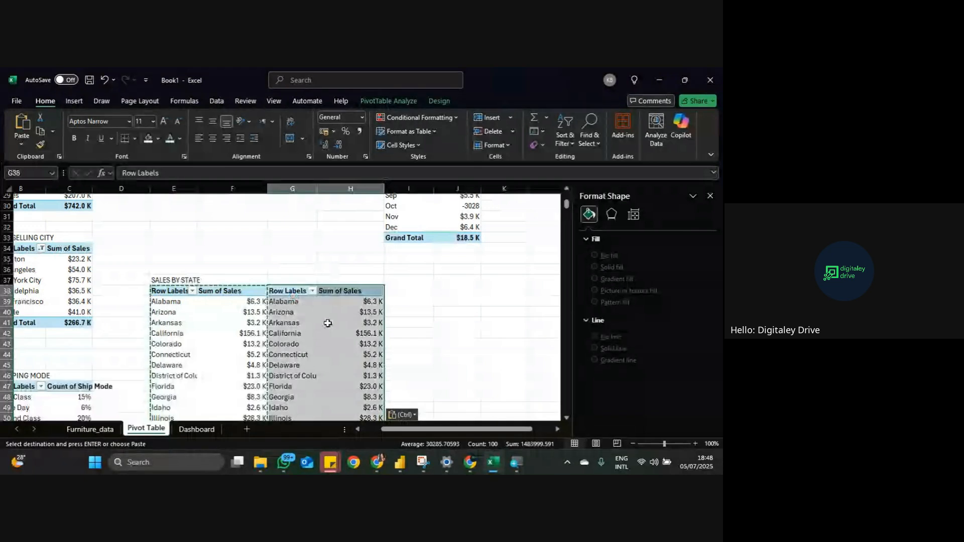
# Step: Check the filter list of the pasted pivot table copy, end the pending copy, and undo the paste
pyautogui.click(331, 292)
pyautogui.click(312, 291)
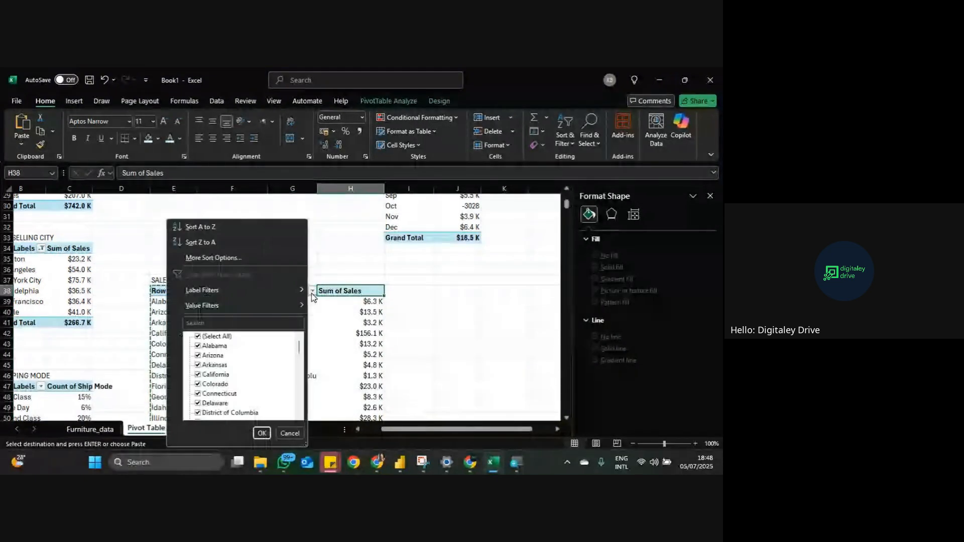
pyautogui.click(328, 323)
pyautogui.click(328, 323)
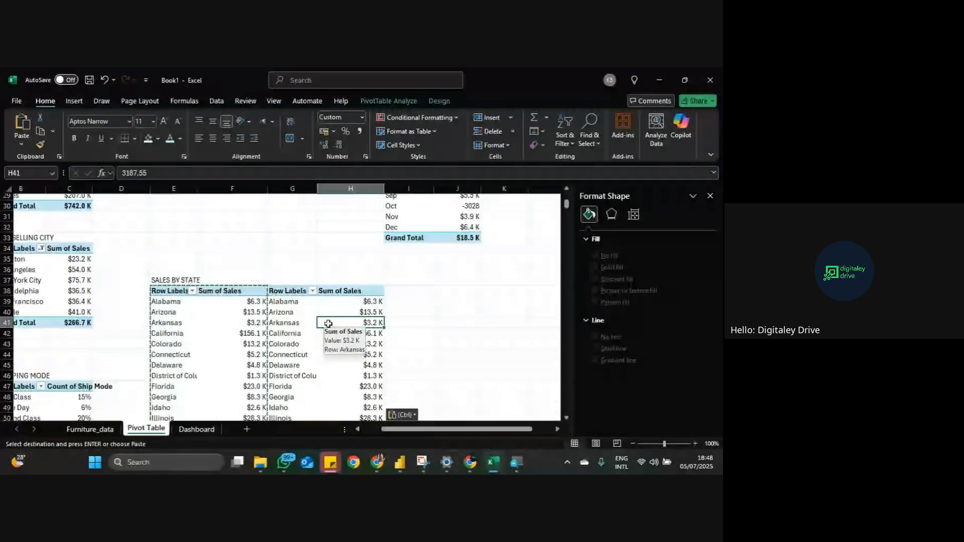
pyautogui.press('ctrl')
pyautogui.press('Escape')
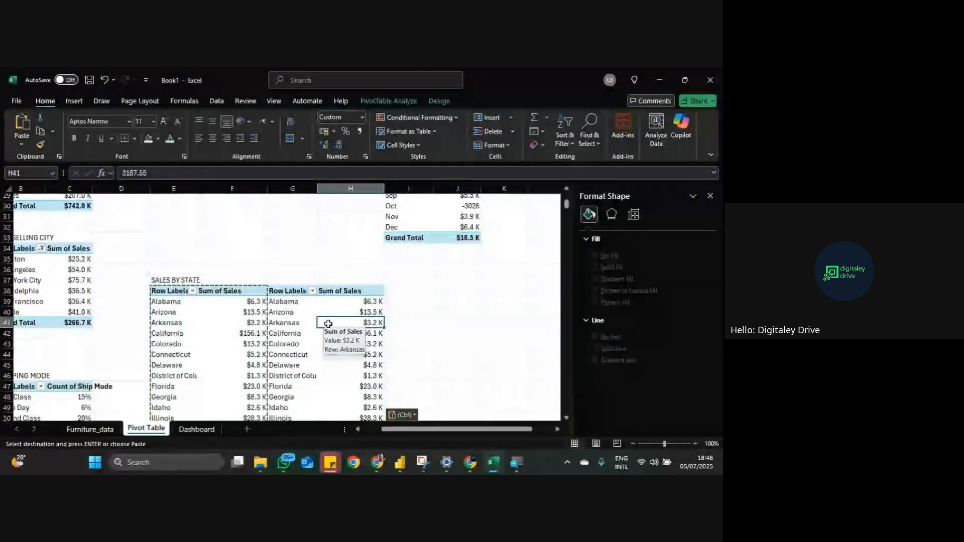
pyautogui.press('Escape')
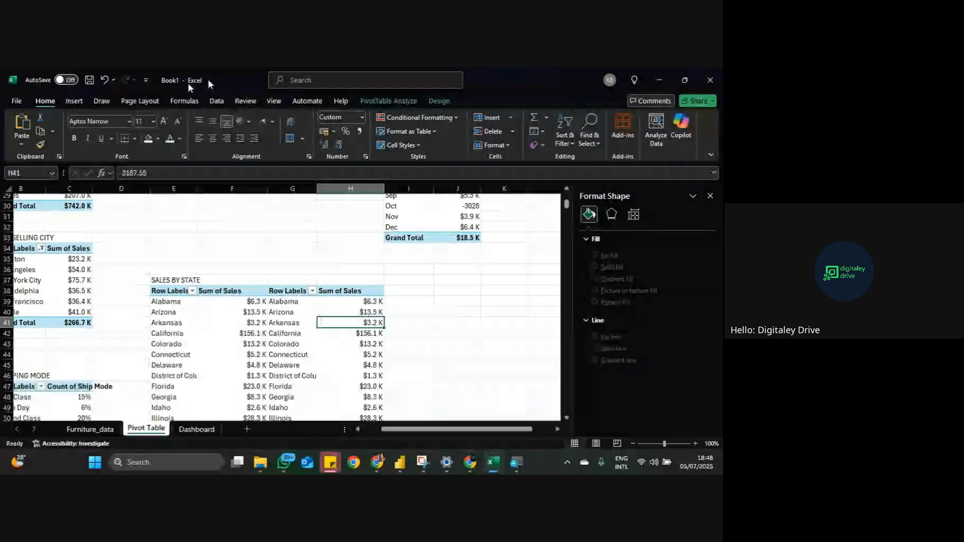
pyautogui.click(232, 314)
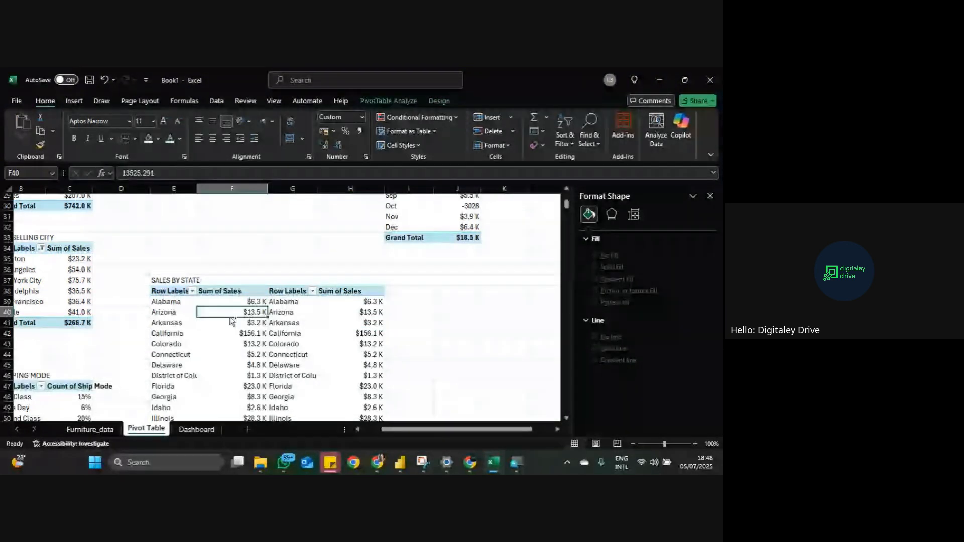
pyautogui.hotkey('ctrl', 'z')
# Step: Enter the headers State in G38 and Sales in H38 above the copied state data
pyautogui.click(327, 303)
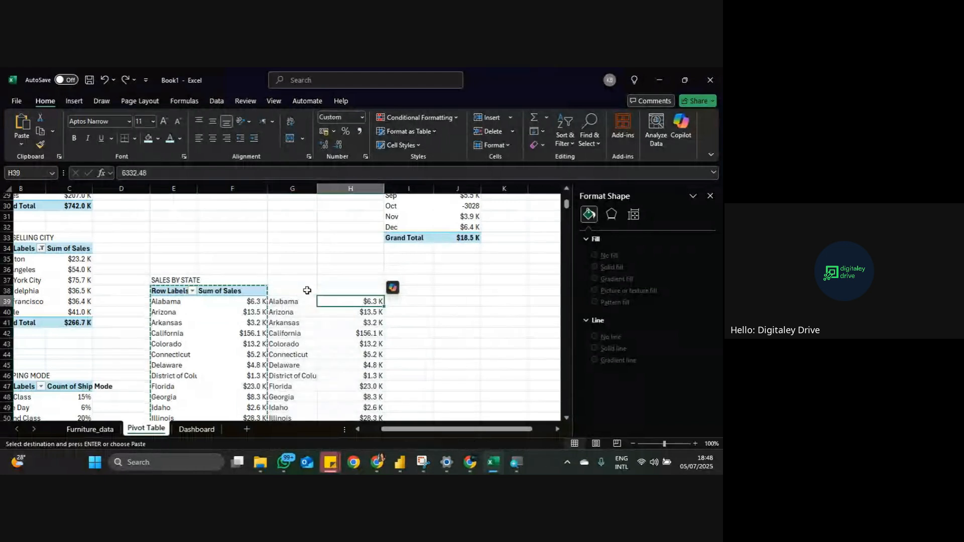
pyautogui.click(308, 290)
pyautogui.write('Sa')
pyautogui.press('BackSpace')
pyautogui.press('BackSpace')
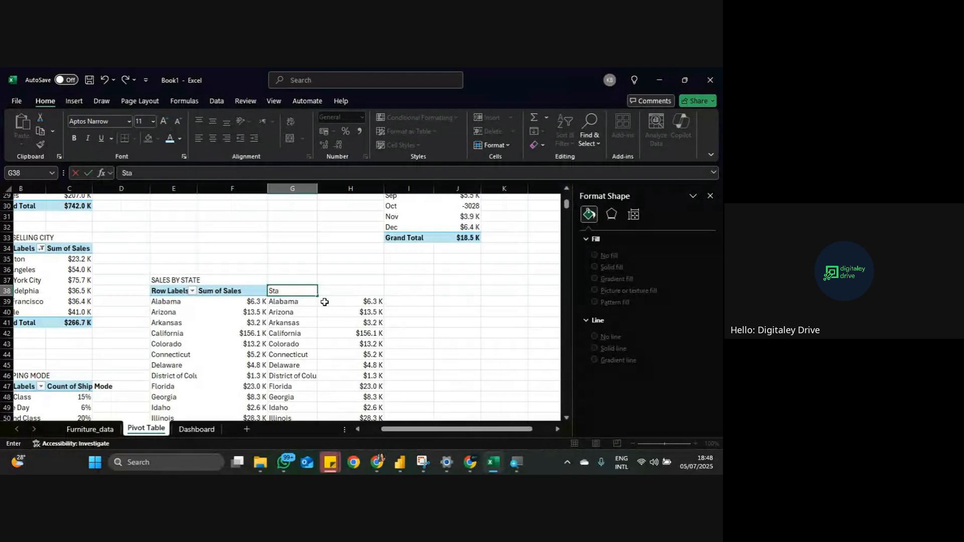
pyautogui.write('State')
pyautogui.click(344, 291)
pyautogui.write('Sales')
pyautogui.press('Return')
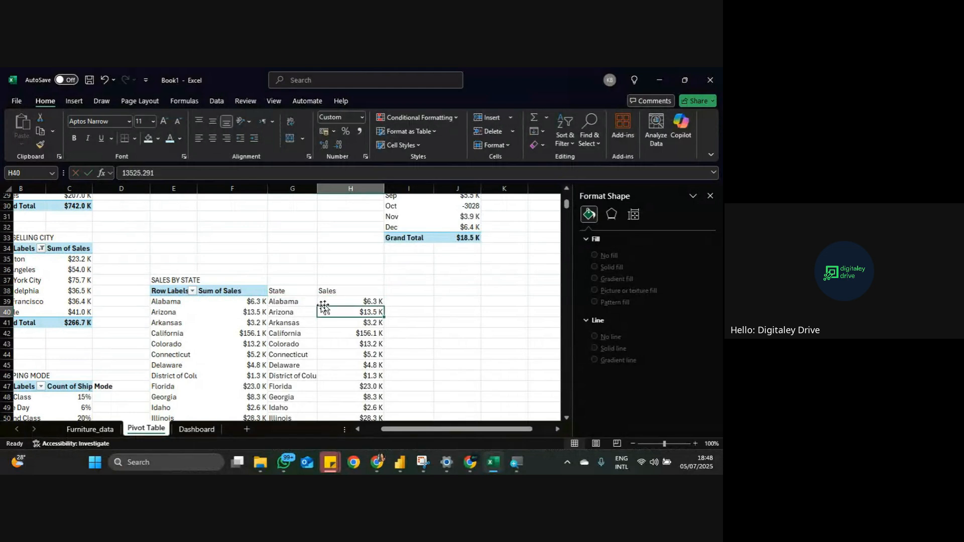
# Step: Insert a filled map chart from the State and Sales data in G38:H87, including the Grand Total row
pyautogui.click(306, 301)
pyautogui.moveTo(302, 291); pyautogui.dragTo(343, 359)
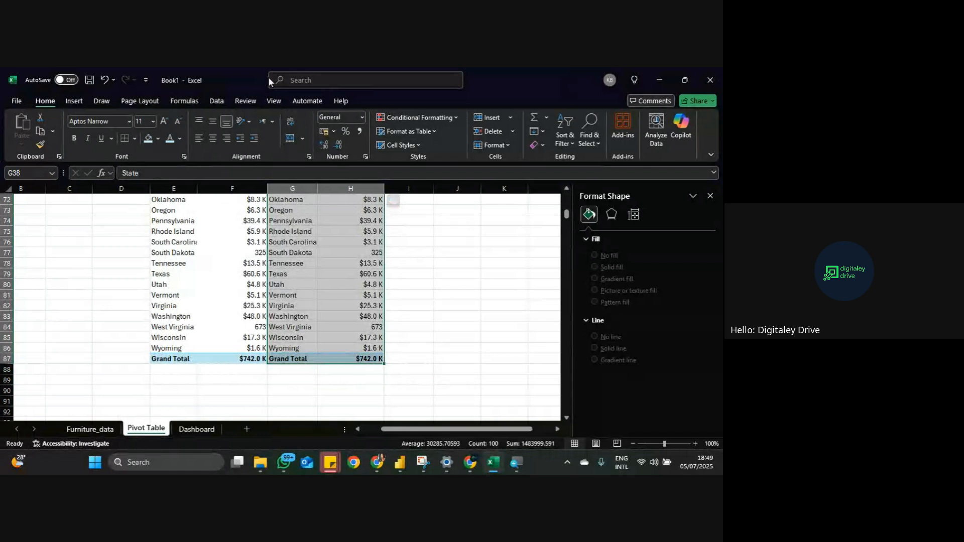
pyautogui.click(74, 101)
pyautogui.click(349, 132)
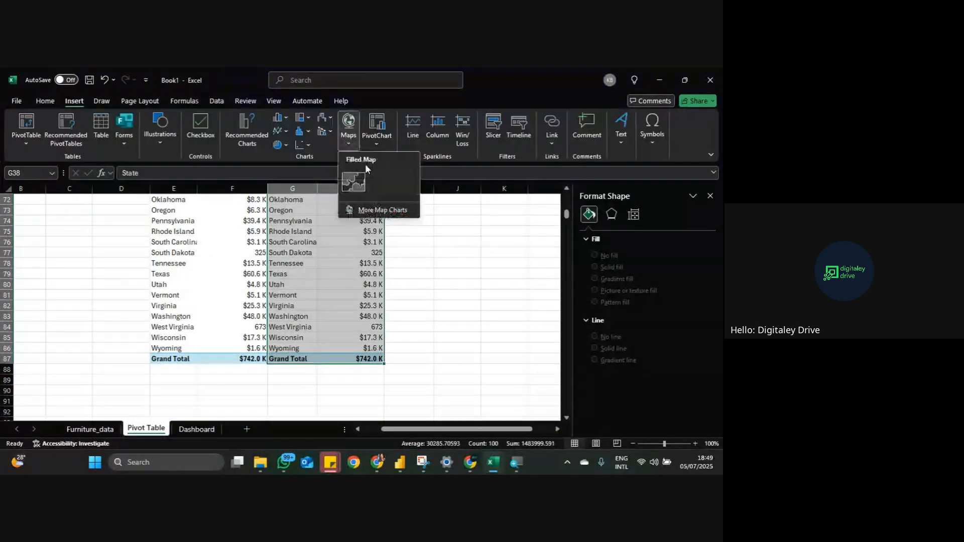
pyautogui.click(355, 181)
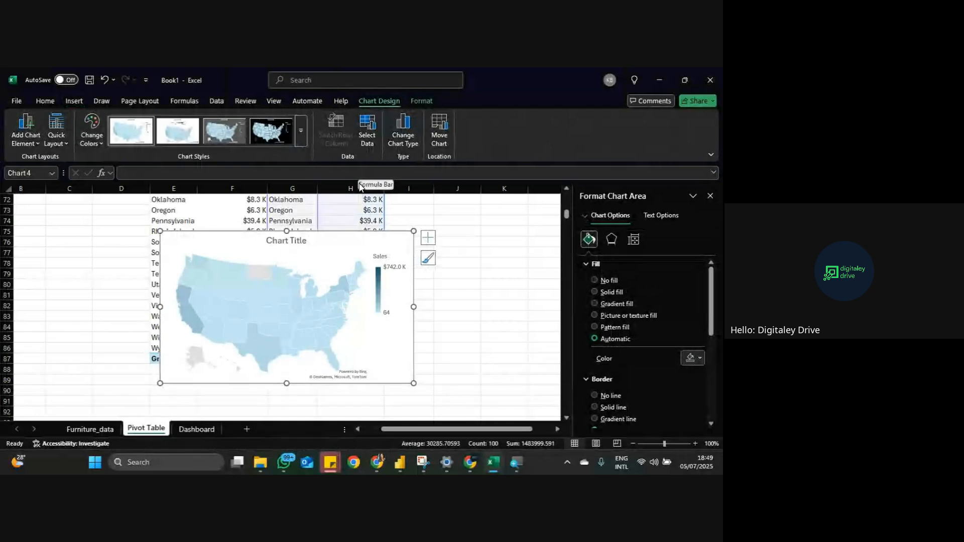
# Step: Set the new state map's legend position to Bottom
pyautogui.click(428, 238)
pyautogui.click(512, 271)
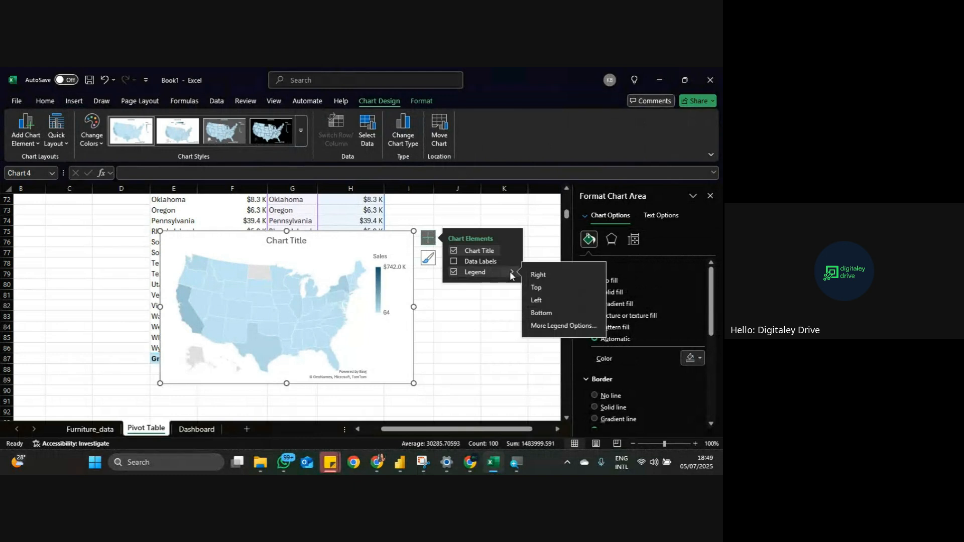
pyautogui.click(547, 313)
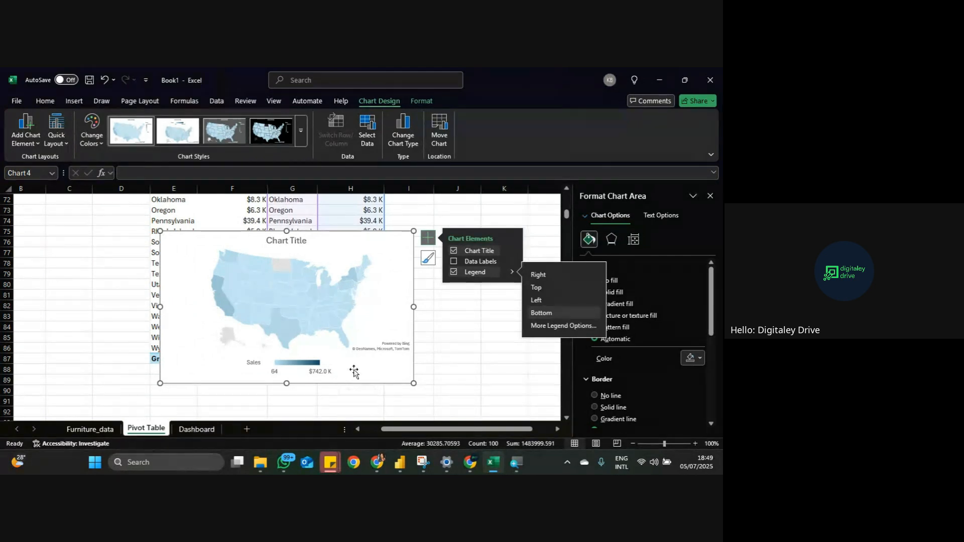
# Step: Remove the chart title from the new state map and shrink the chart in both directions
pyautogui.click(454, 250)
pyautogui.moveTo(158, 384); pyautogui.dragTo(229, 315)
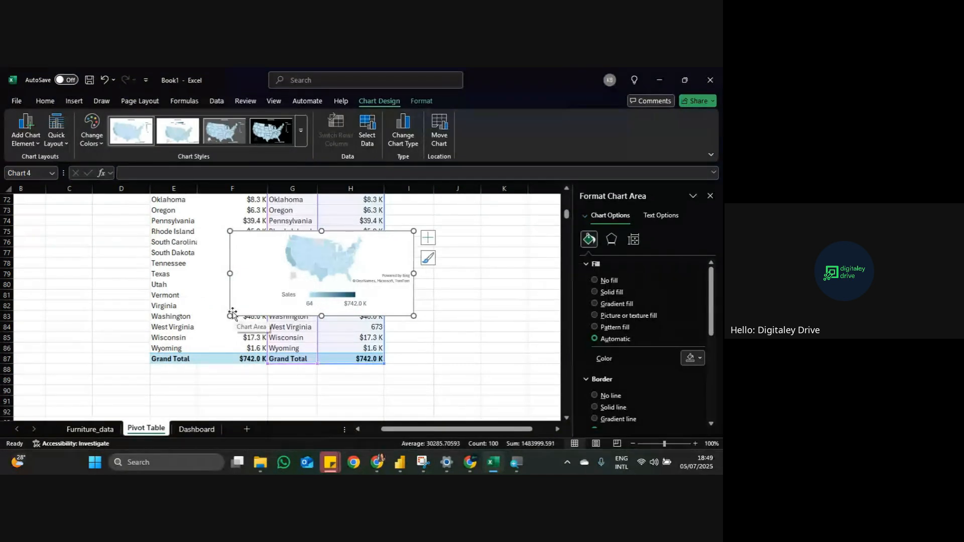
# Step: Resize the US sales map chart to be narrower and taller, and give it no fill and no border line
pyautogui.moveTo(231, 315); pyautogui.dragTo(267, 347)
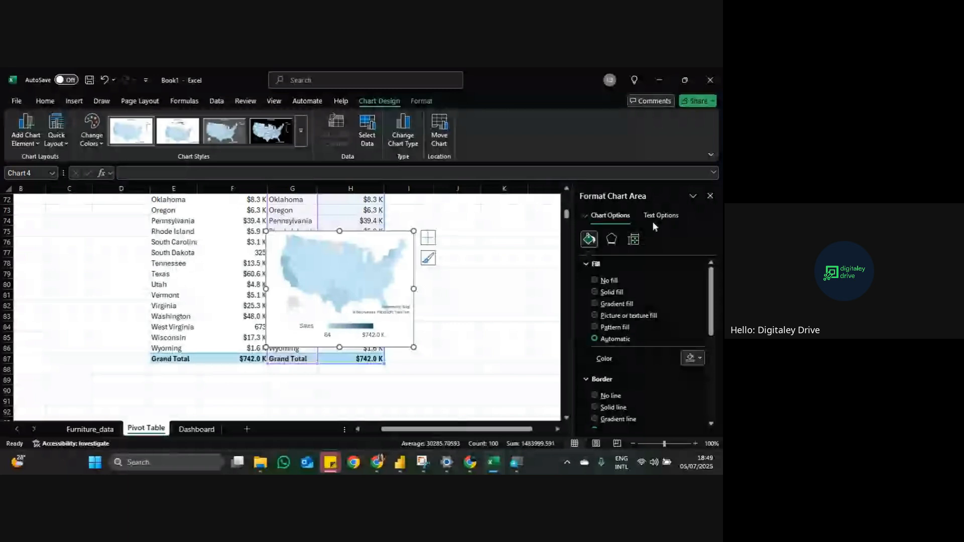
pyautogui.click(695, 358)
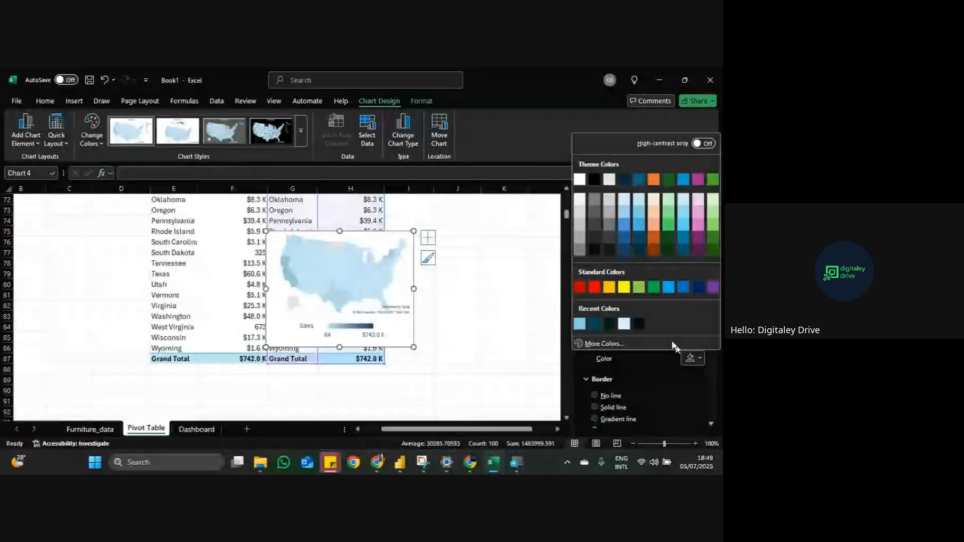
pyautogui.click(409, 276)
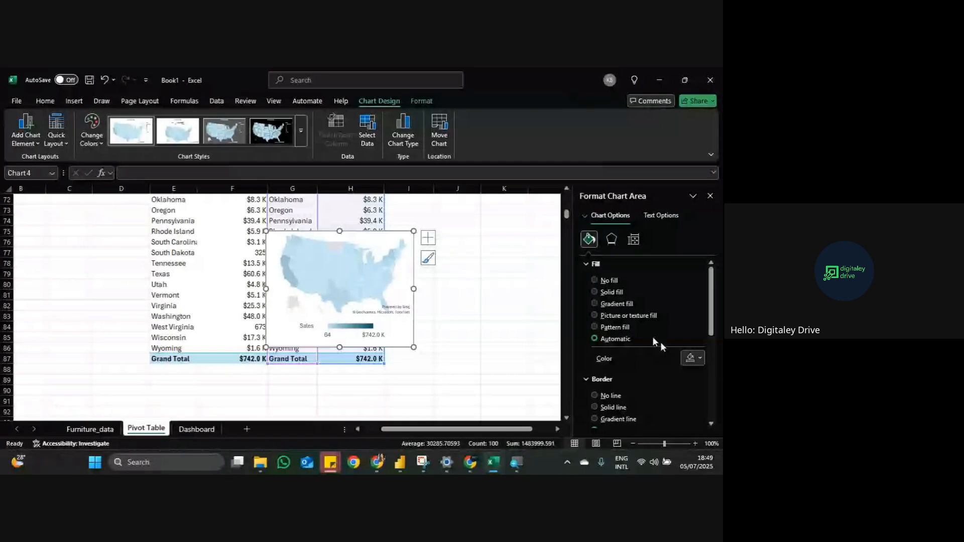
pyautogui.click(702, 360)
pyautogui.click(502, 336)
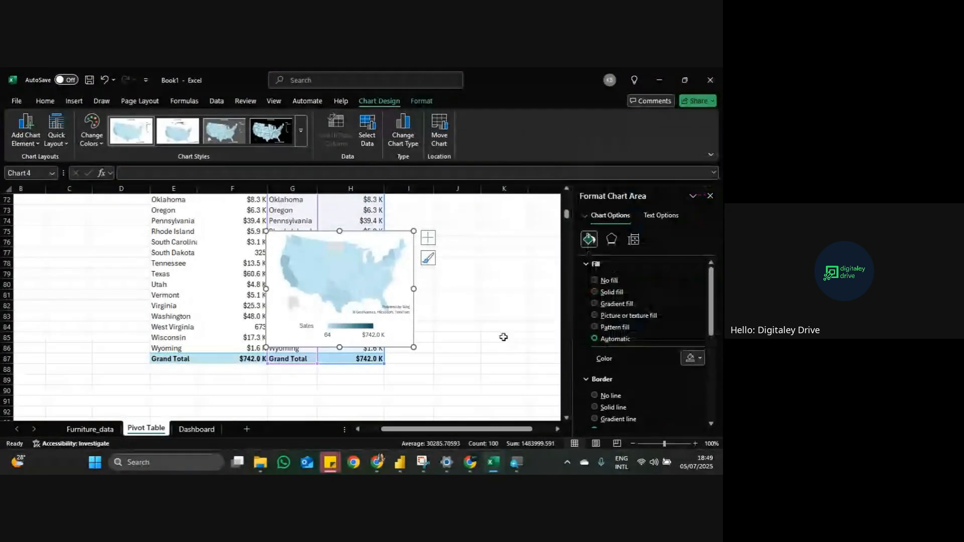
pyautogui.click(595, 280)
pyautogui.click(596, 374)
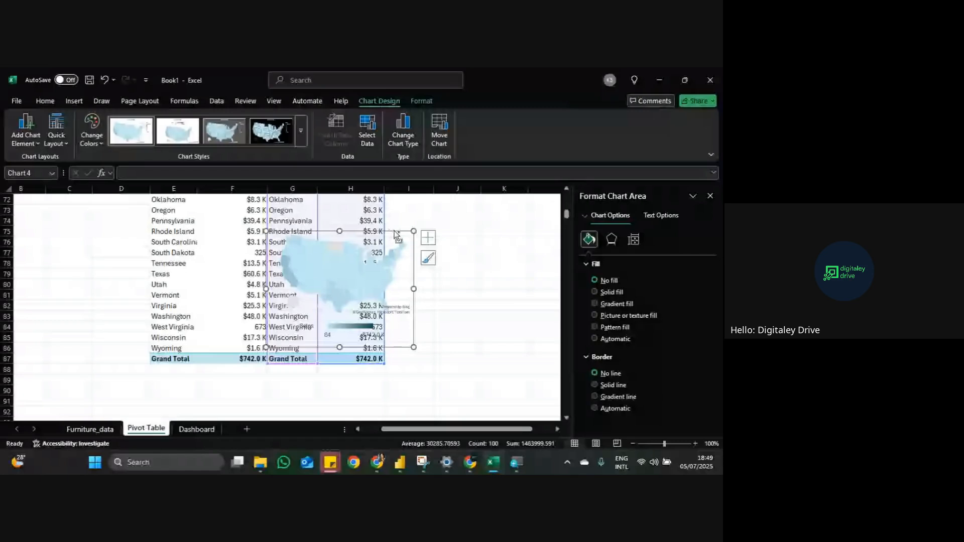
# Step: Cut the map chart from the Pivot Table sheet and paste it onto the Dashboard, positioned under the "Sales by state" heading
pyautogui.click(428, 237)
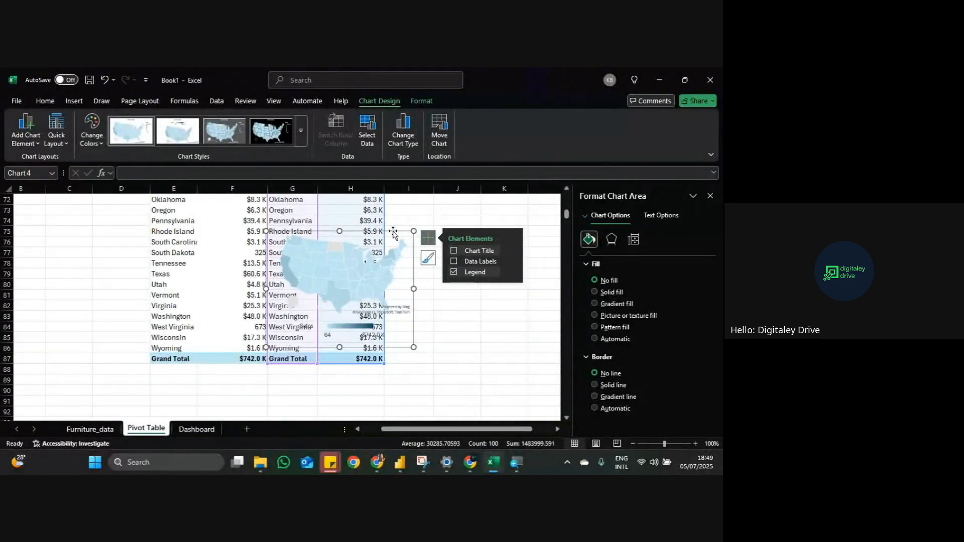
pyautogui.moveTo(394, 231); pyautogui.dragTo(495, 269)
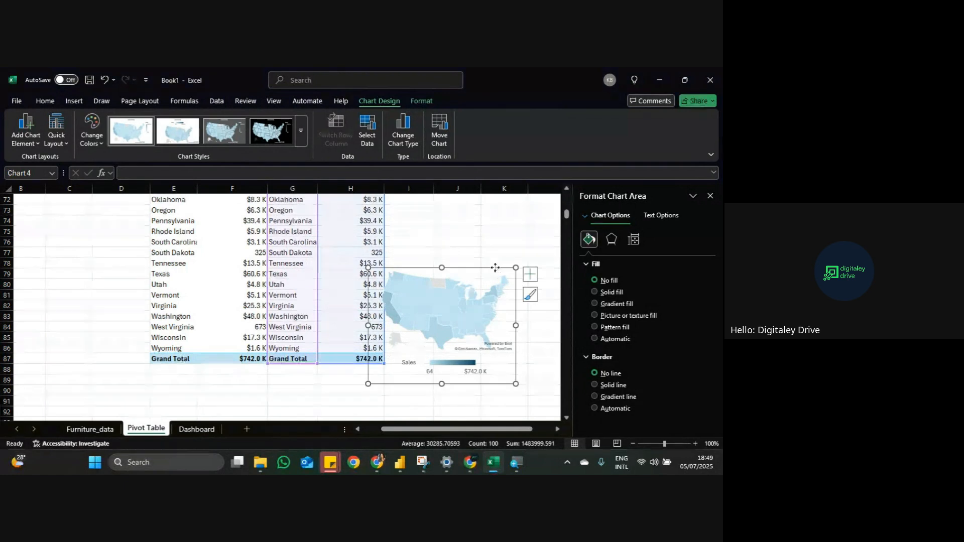
pyautogui.press('Delete')
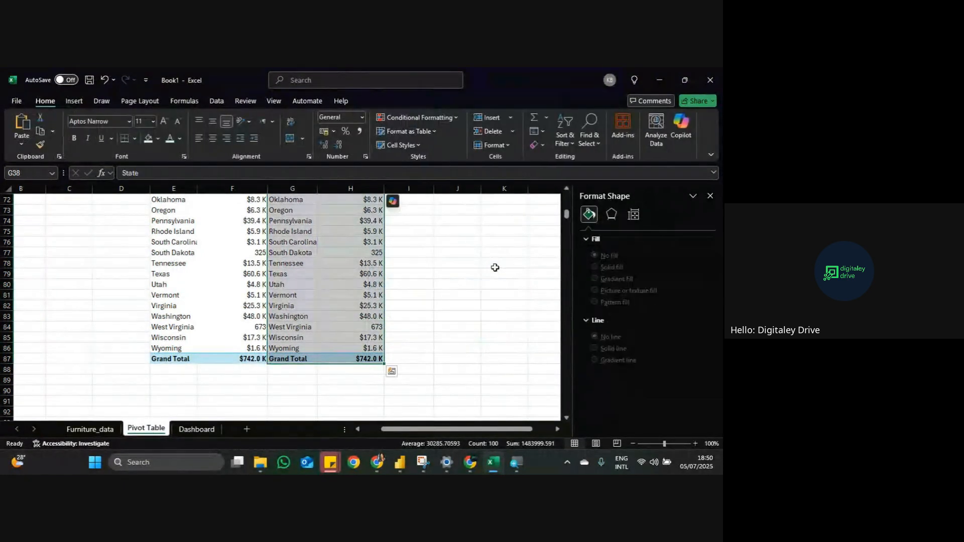
pyautogui.click(208, 432)
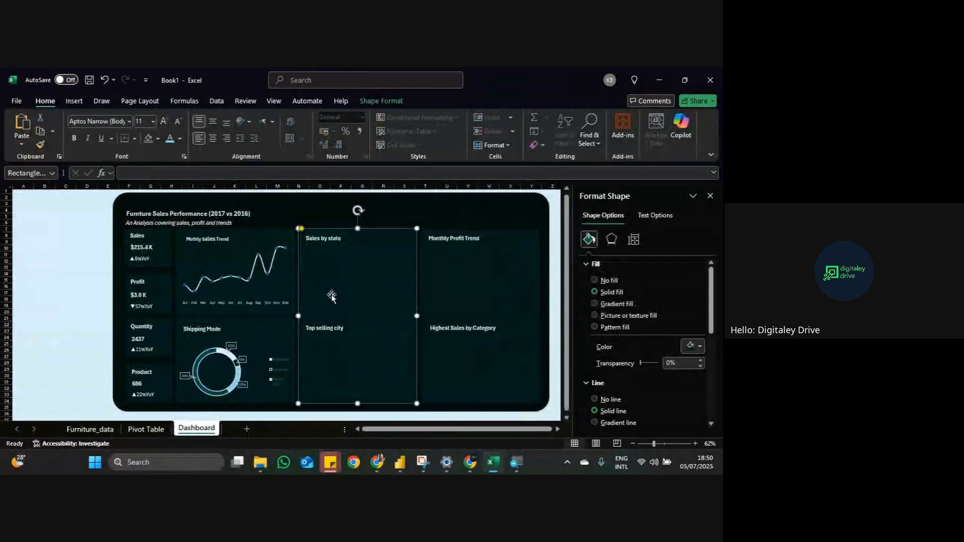
pyautogui.hotkey('ctrl', 'v')
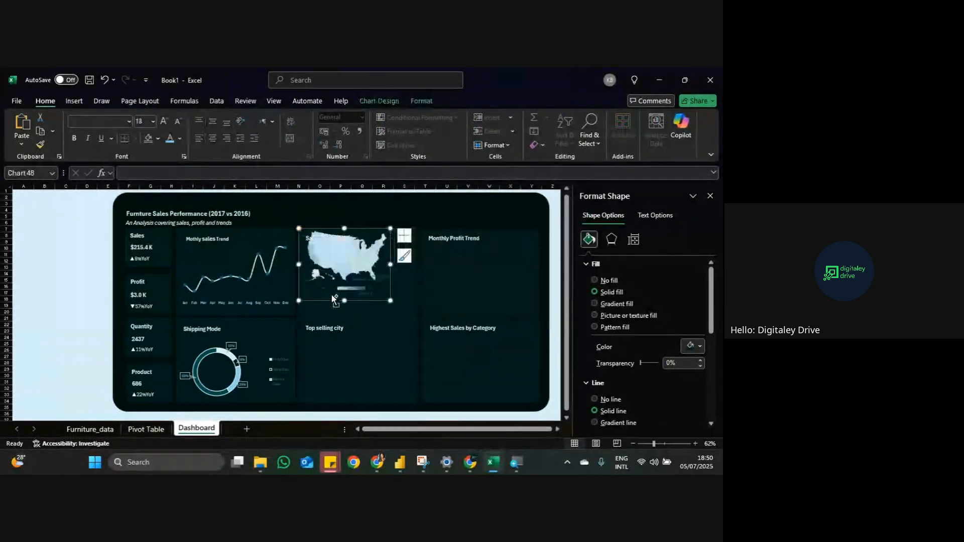
pyautogui.moveTo(358, 300); pyautogui.dragTo(374, 320)
# Step: Try a pale blue solid fill on the map chart's legend, and undo it
pyautogui.click(343, 310)
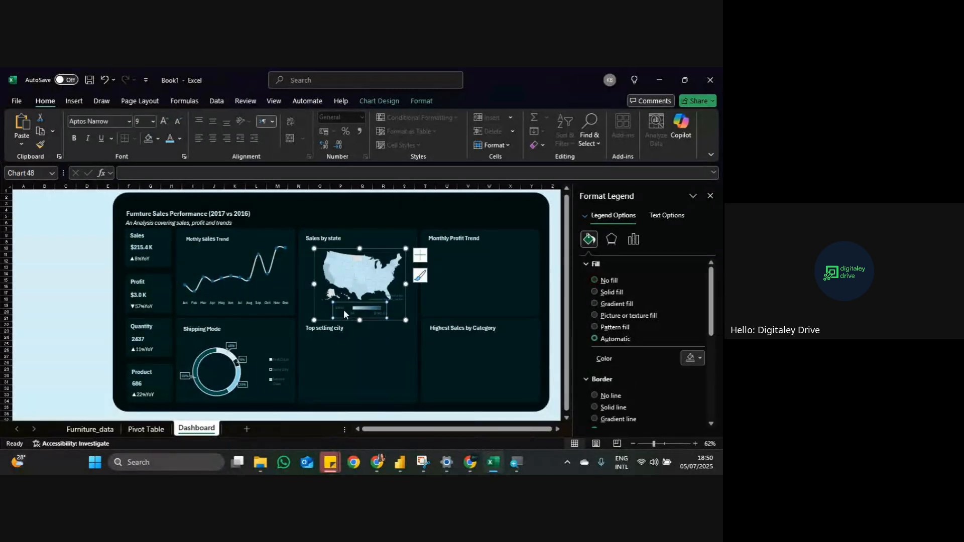
pyautogui.click(703, 359)
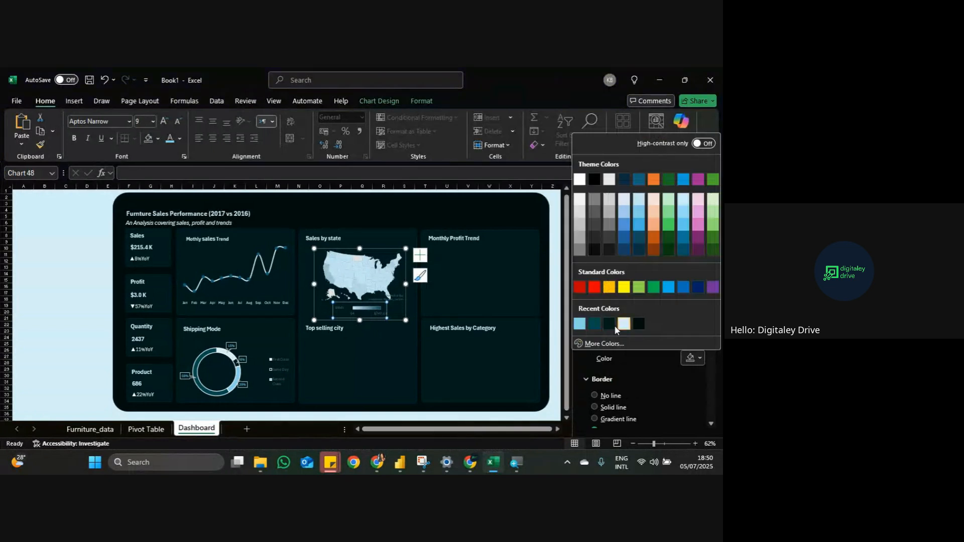
pyautogui.click(624, 324)
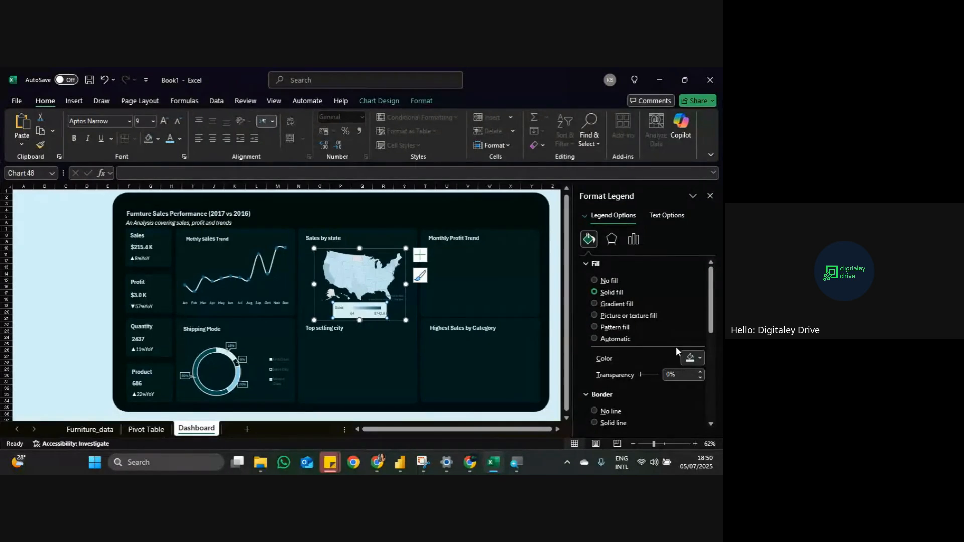
pyautogui.hotkey('ctrl', 'z')
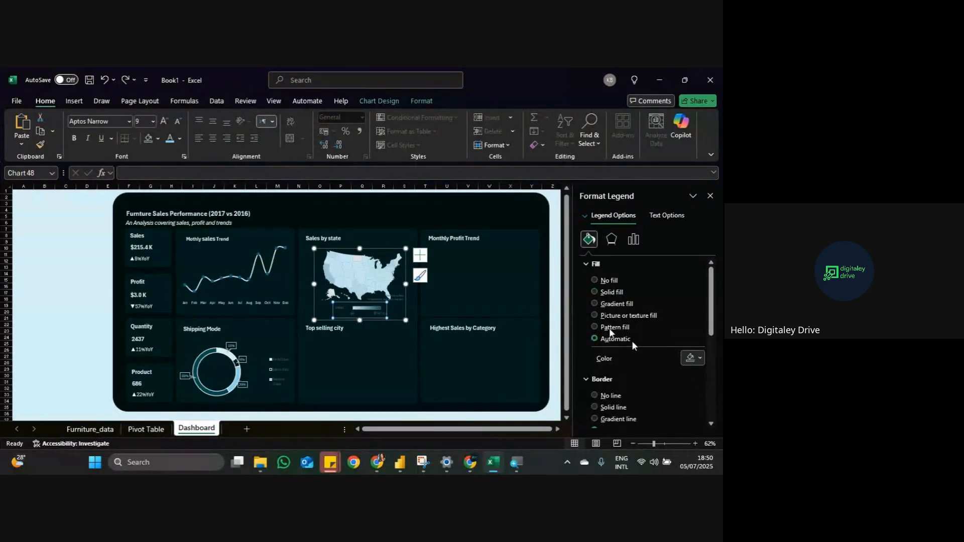
# Step: Set the text fill of the map chart's legend entry to the recently used pale blue
pyautogui.click(344, 312)
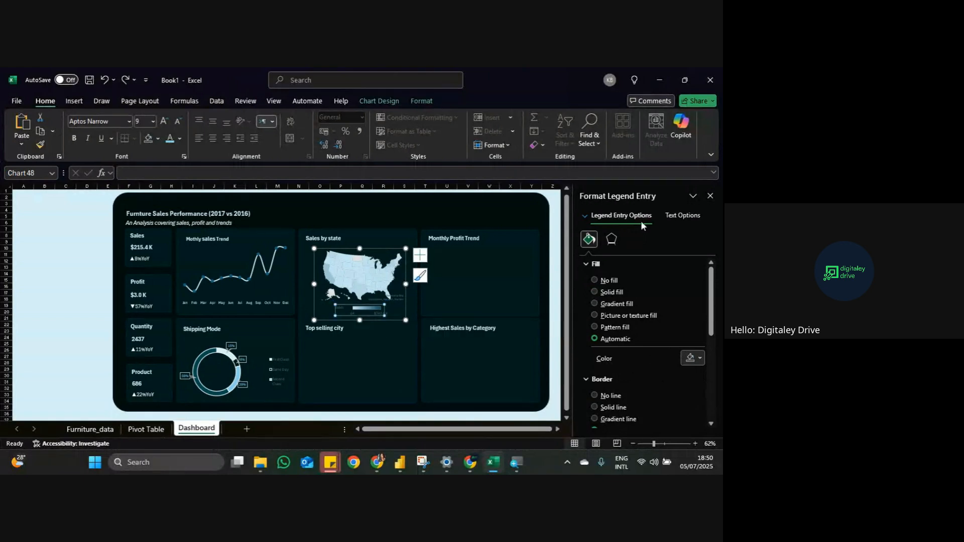
pyautogui.click(673, 217)
pyautogui.click(700, 345)
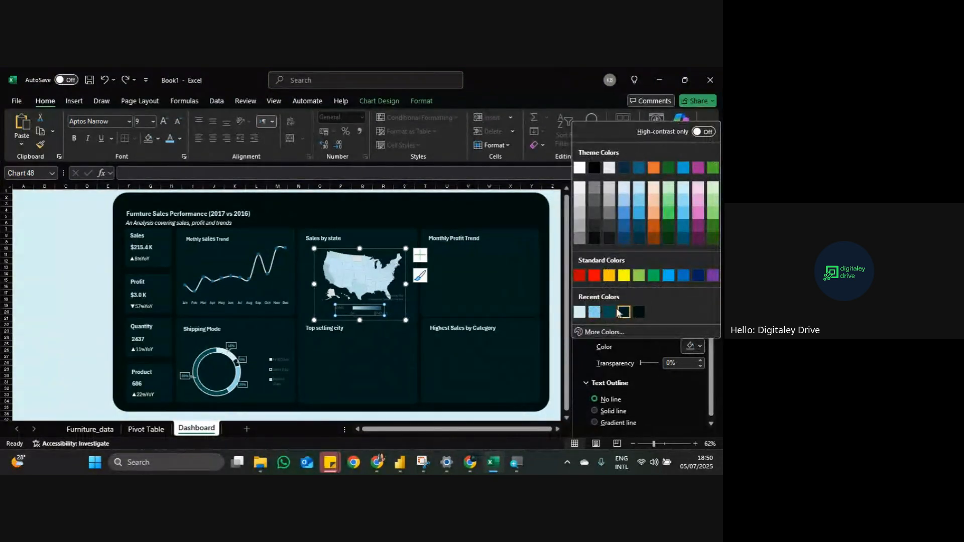
pyautogui.click(595, 312)
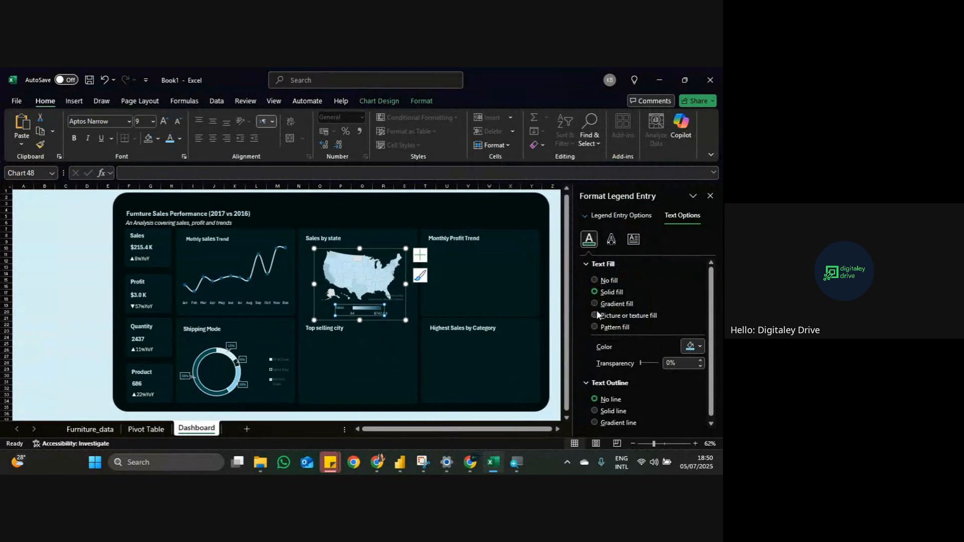
pyautogui.click(700, 346)
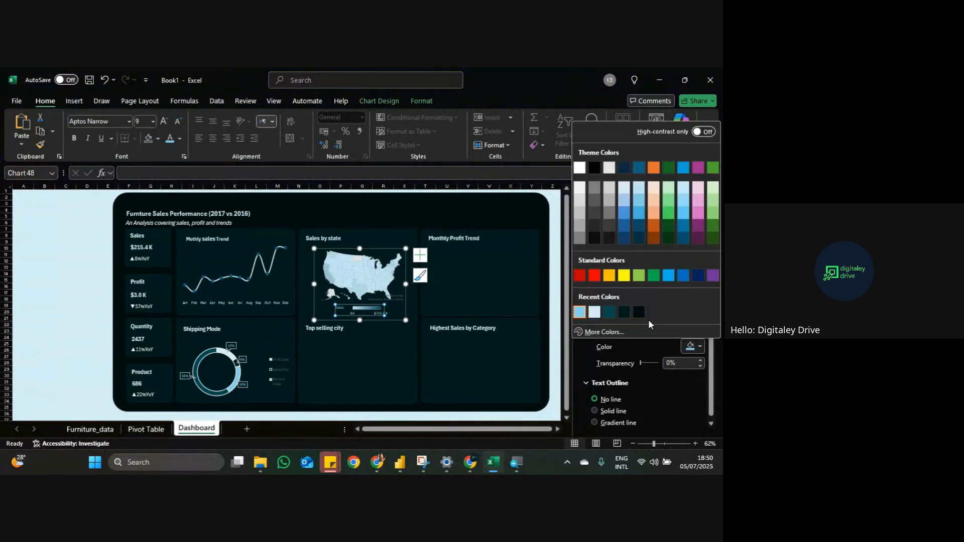
pyautogui.click(594, 312)
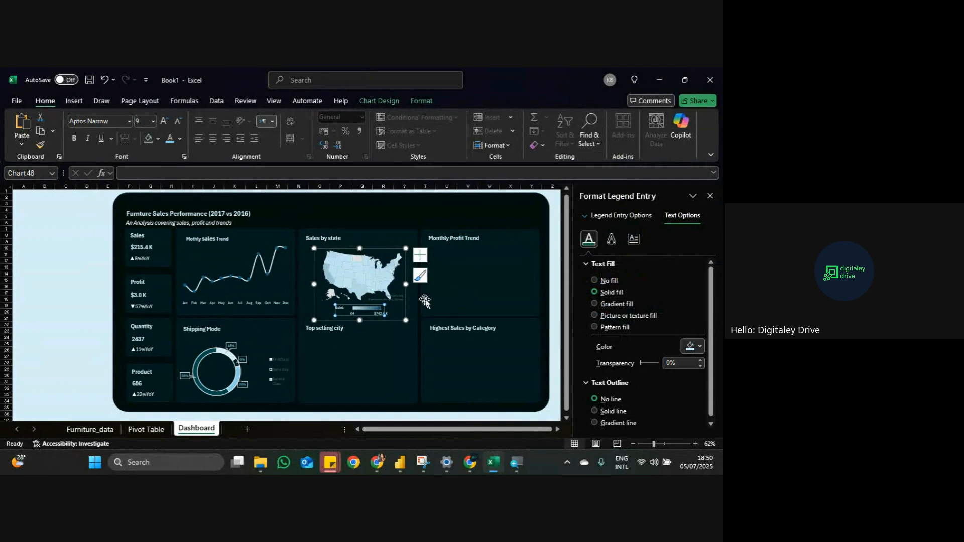
pyautogui.click(426, 212)
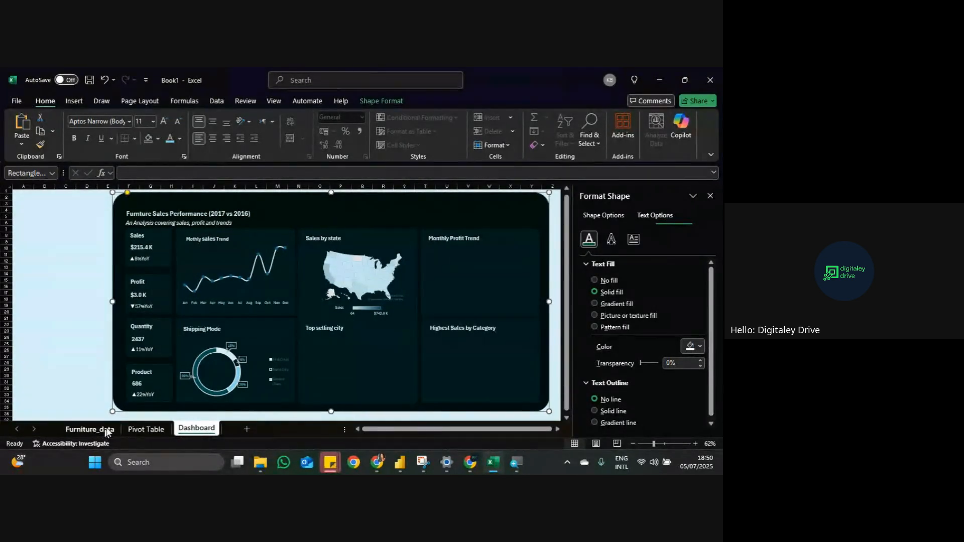
# Step: Insert a clustered column chart from the Top Selling City data in B35:C40 on the Pivot Table sheet
pyautogui.click(131, 430)
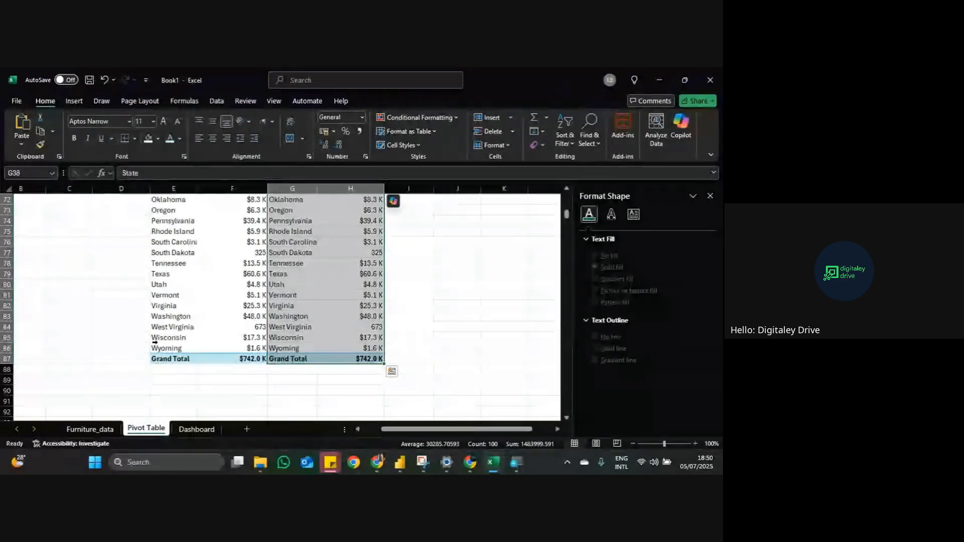
pyautogui.scroll(5, 151, 339)
pyautogui.scroll(7, 153, 341)
pyautogui.hscroll(-2, 151, 337)
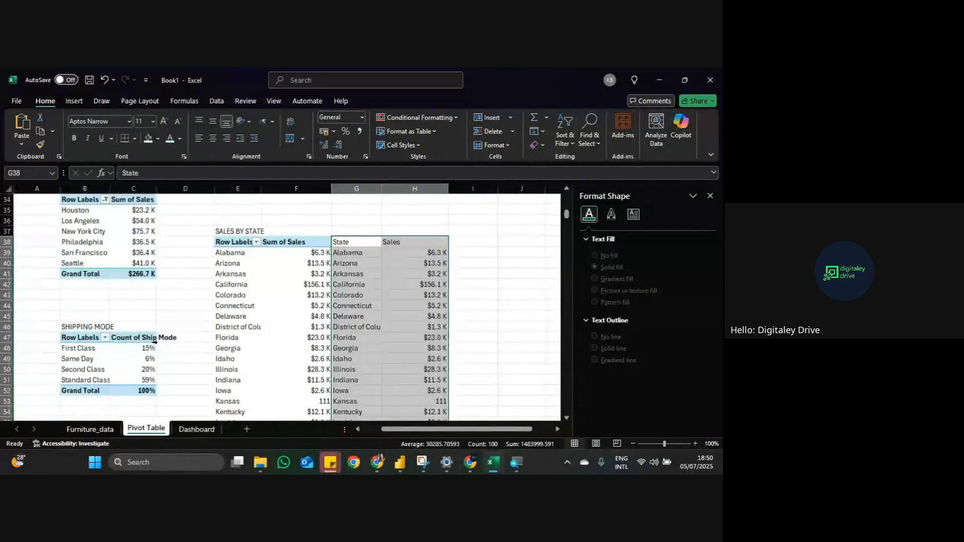
pyautogui.scroll(3, 181, 301)
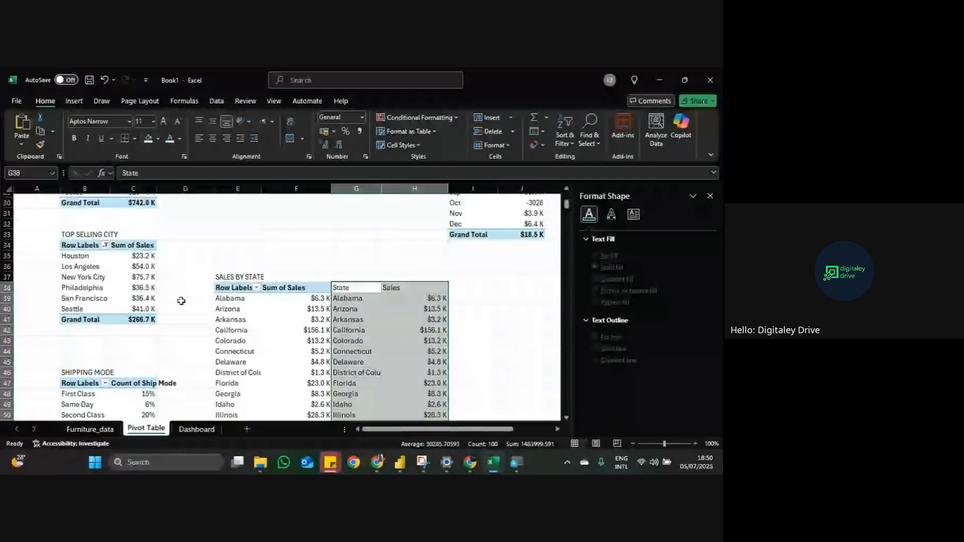
pyautogui.scroll(1, 181, 301)
pyautogui.scroll(-4, 180, 301)
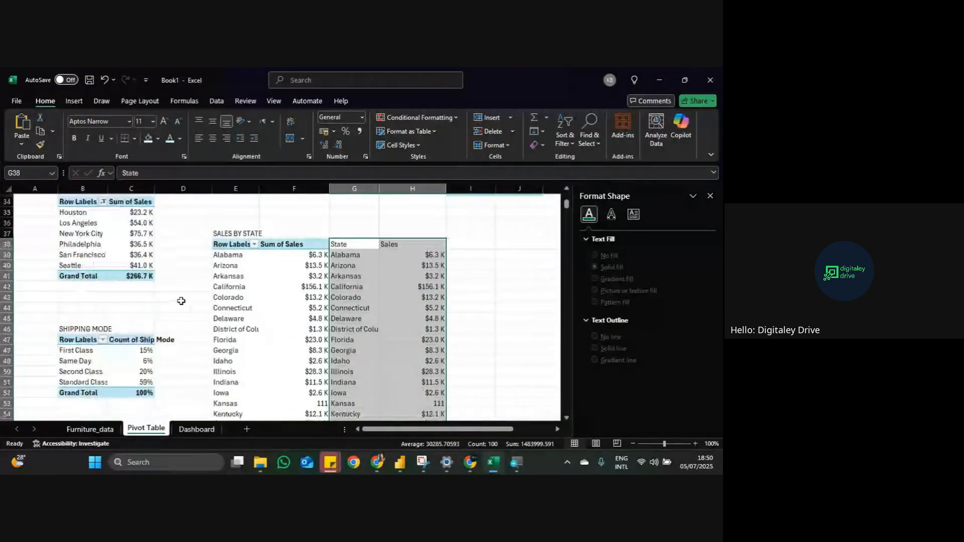
pyautogui.scroll(4, 173, 318)
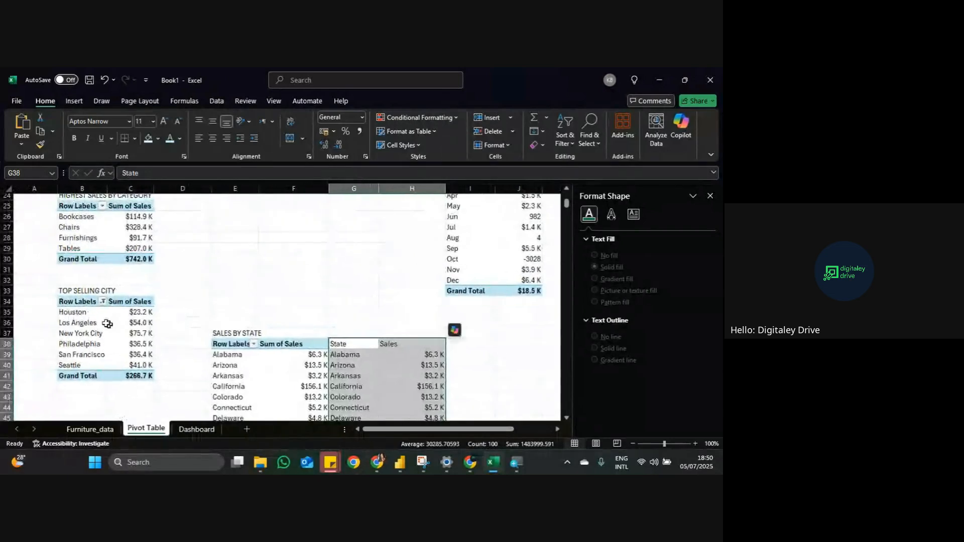
pyautogui.click(103, 323)
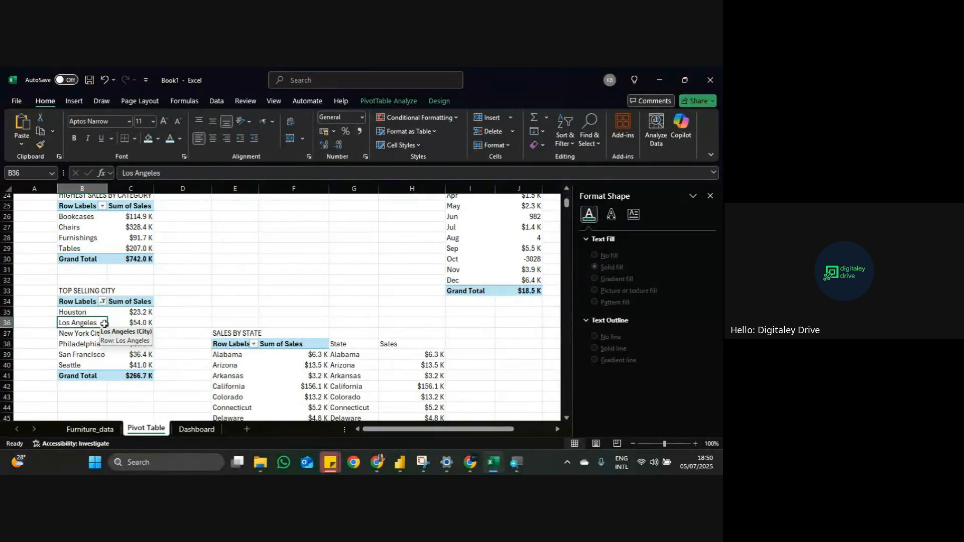
pyautogui.click(109, 323)
pyautogui.click(93, 311)
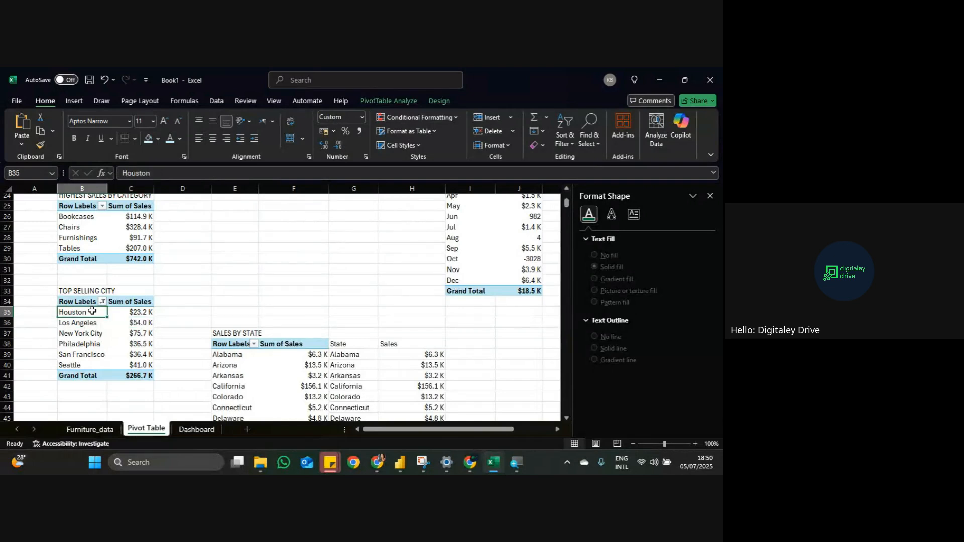
pyautogui.moveTo(92, 311); pyautogui.dragTo(137, 370)
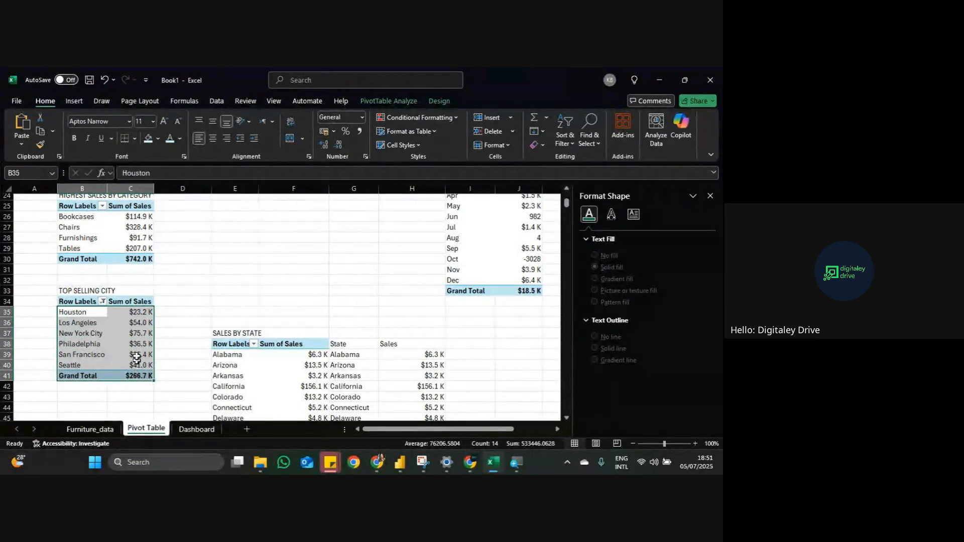
pyautogui.moveTo(80, 312); pyautogui.dragTo(129, 364)
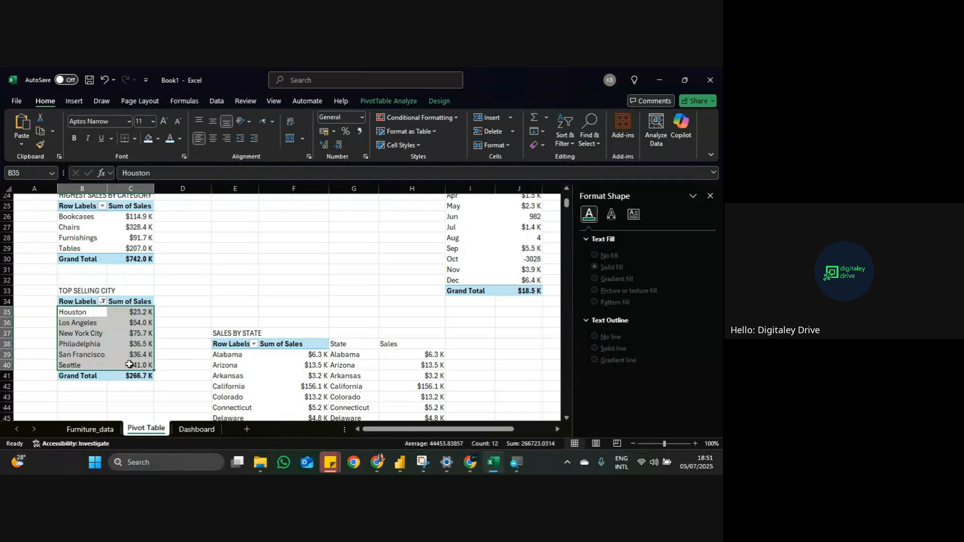
pyautogui.click(71, 104)
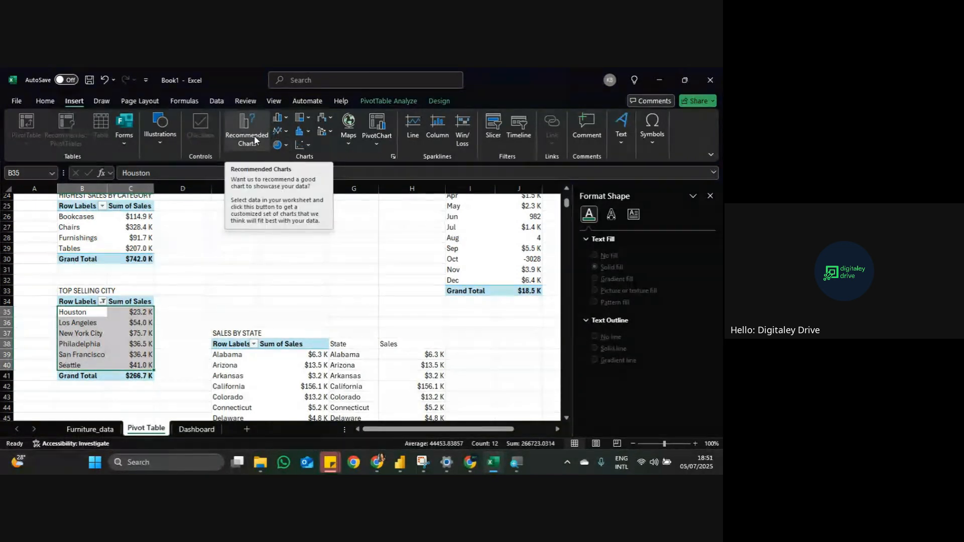
pyautogui.click(260, 141)
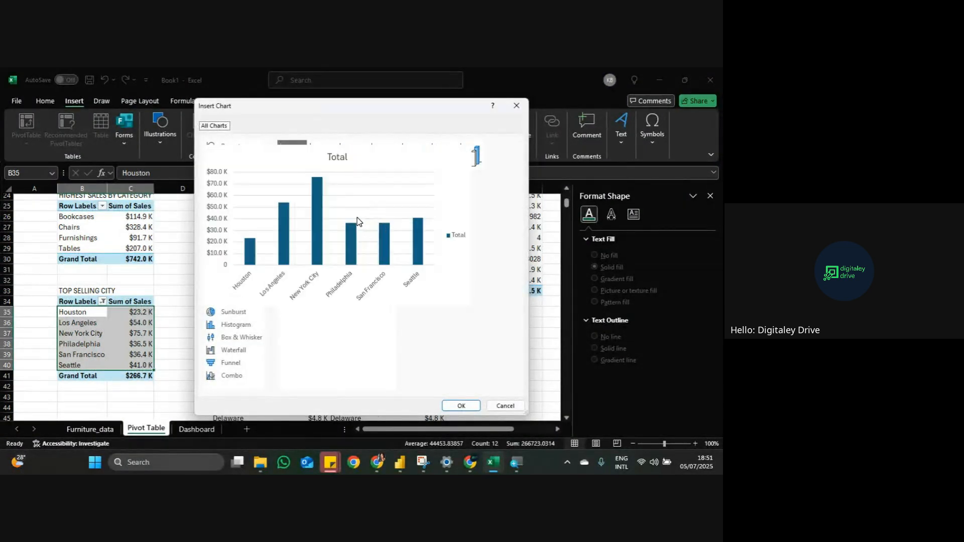
pyautogui.click(461, 406)
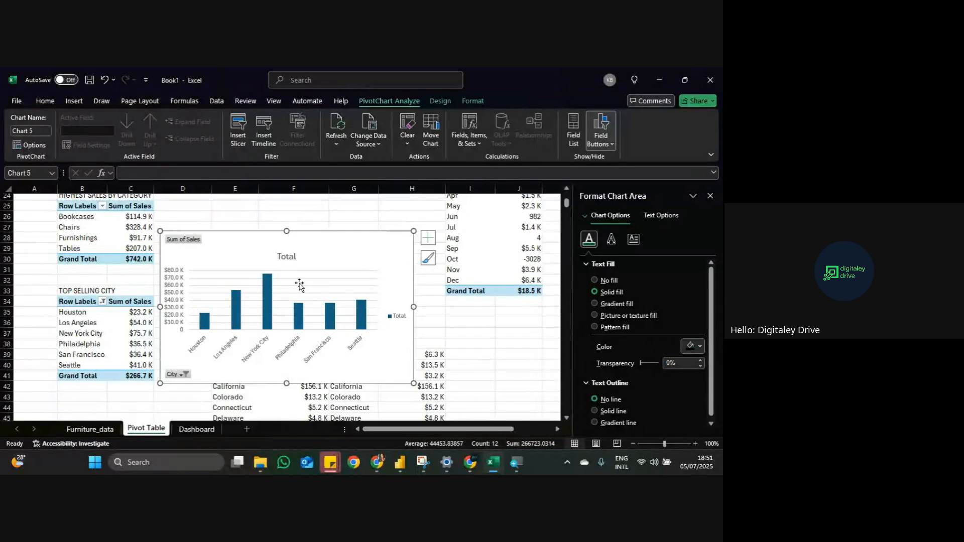
# Step: Hide all field buttons on the top selling city column chart
pyautogui.click(323, 277)
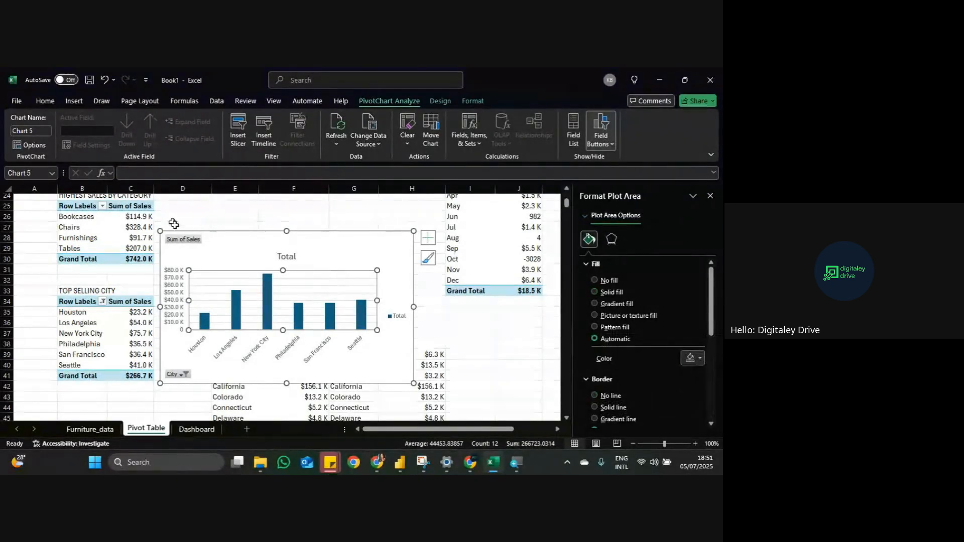
pyautogui.rightClick(186, 244)
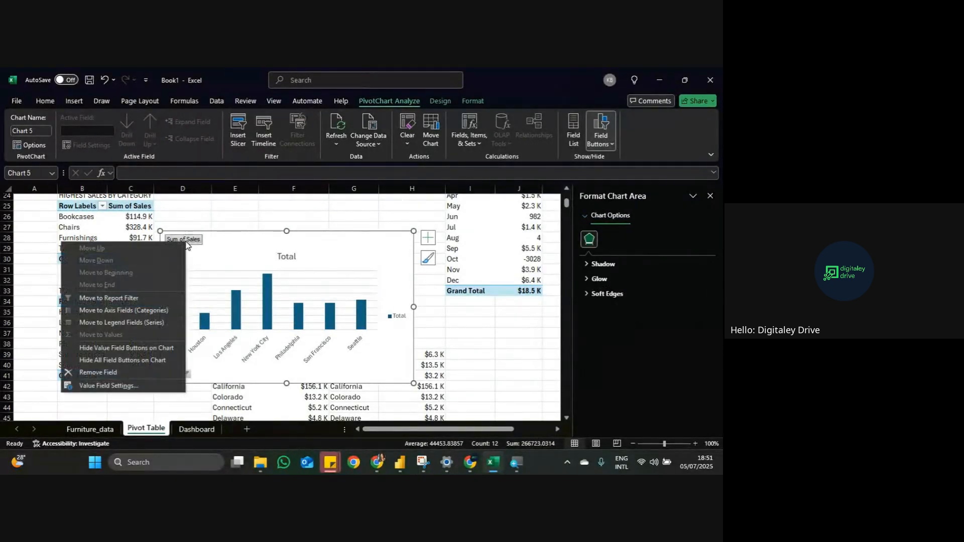
pyautogui.click(146, 359)
# Step: Remove the chart title, gridlines and legend from the top selling city column chart
pyautogui.click(427, 237)
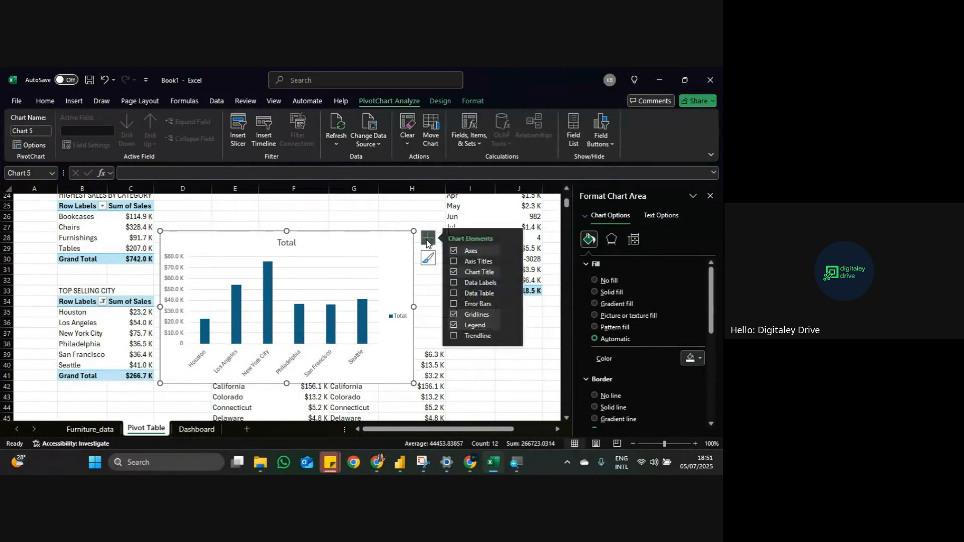
pyautogui.click(454, 272)
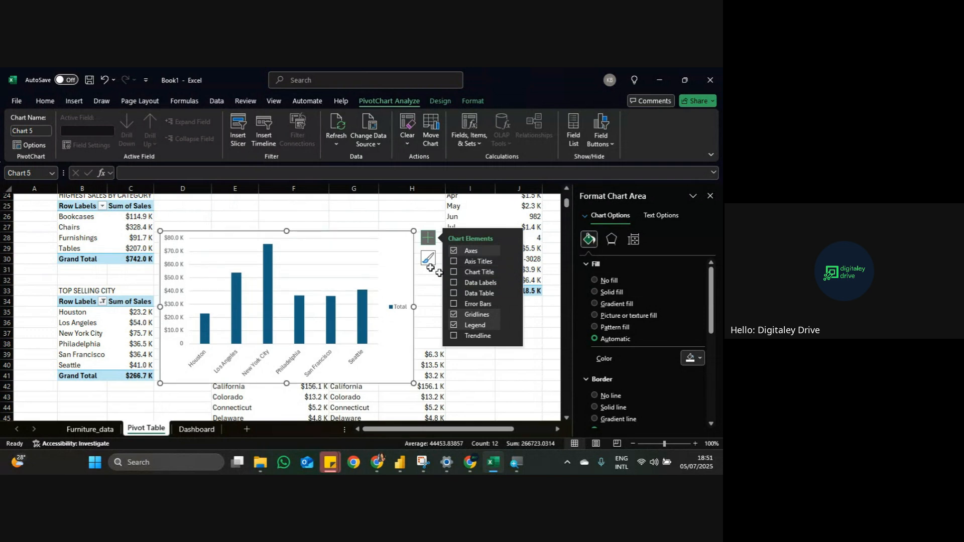
pyautogui.click(454, 315)
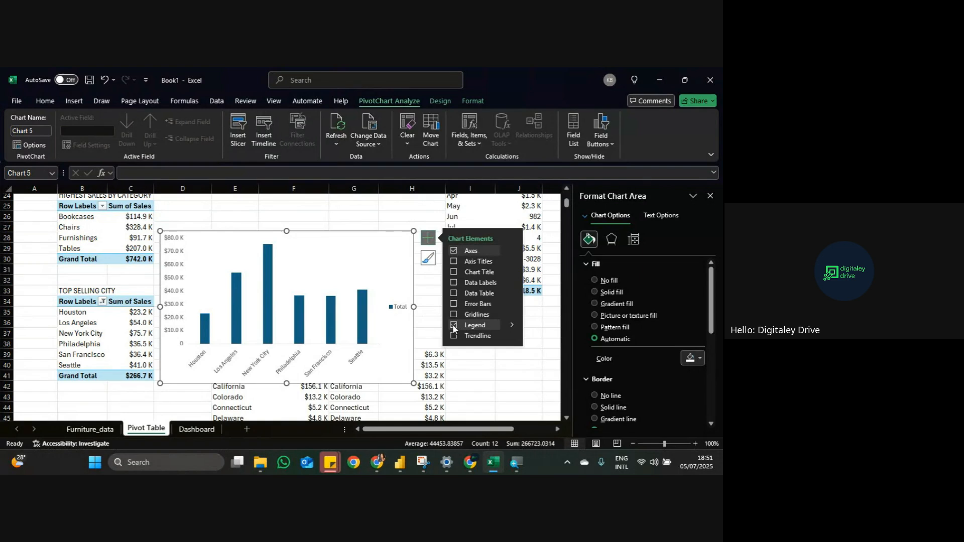
pyautogui.click(454, 327)
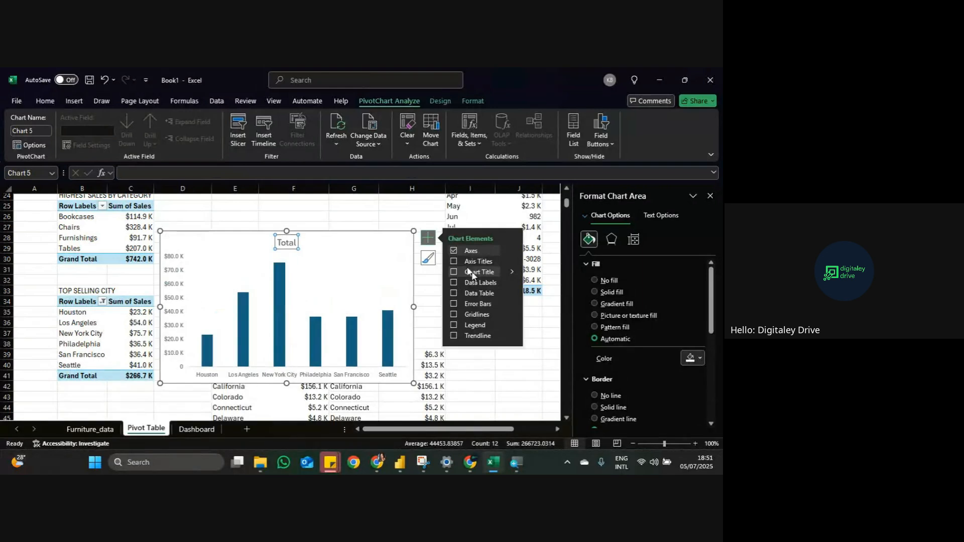
# Step: Hide the primary vertical axis of the top selling city chart, keeping the primary horizontal axis
pyautogui.click(453, 251)
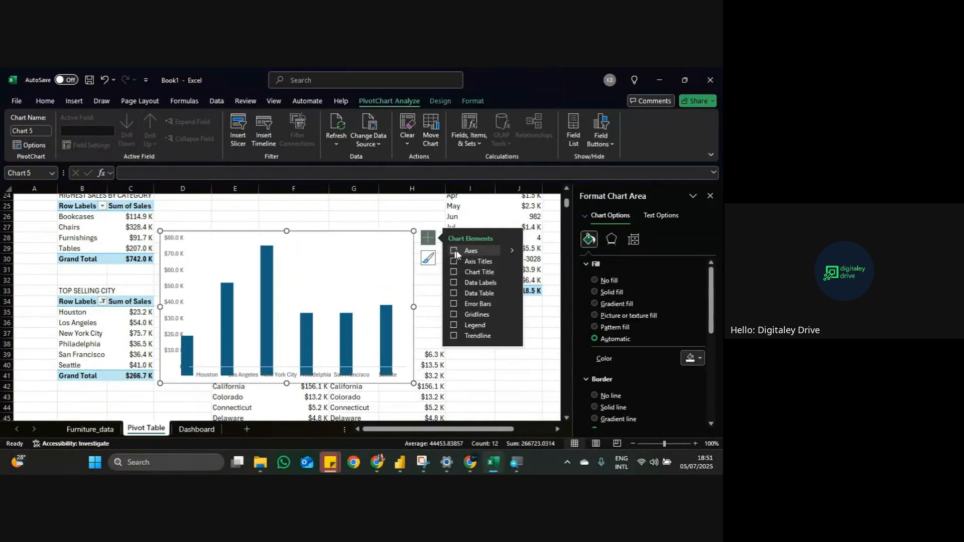
pyautogui.click(457, 251)
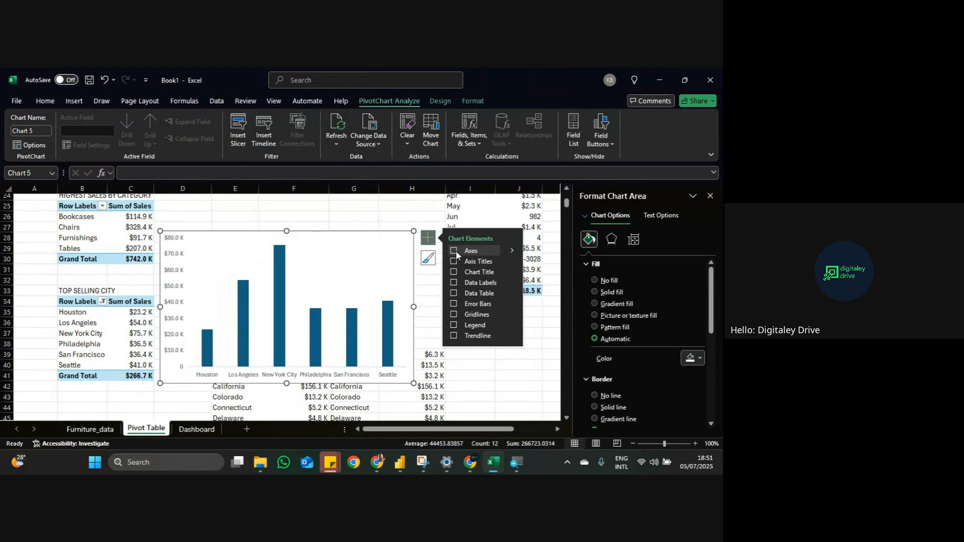
pyautogui.click(512, 250)
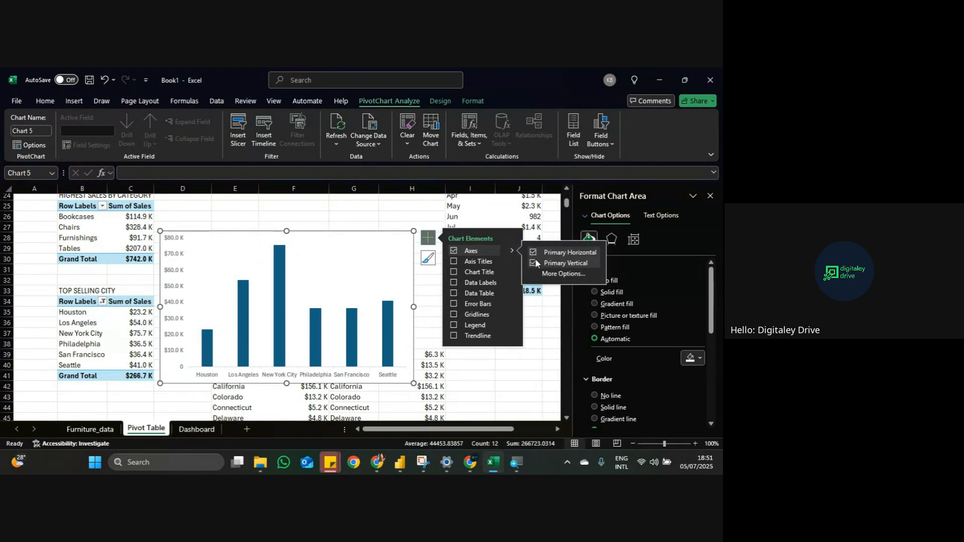
pyautogui.click(534, 263)
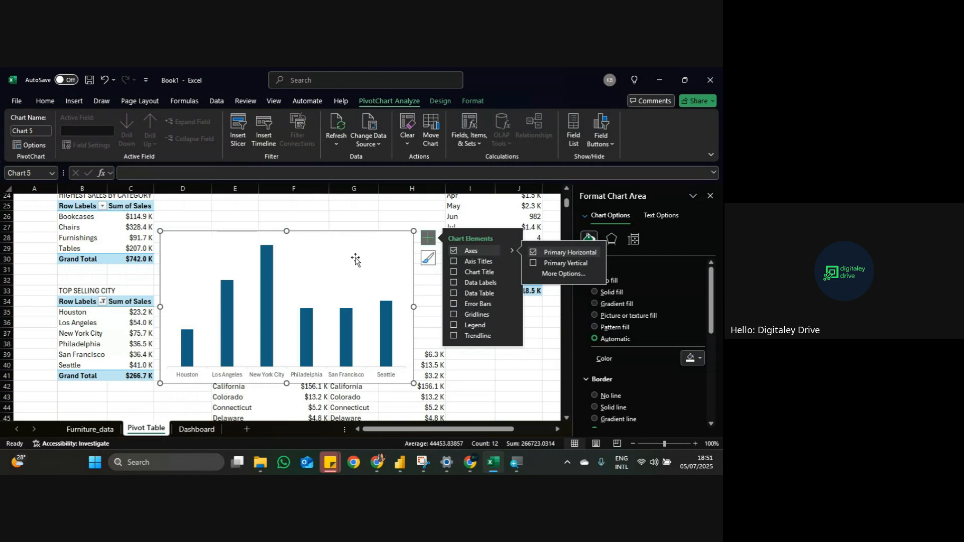
# Step: Fill the columns of the top selling city chart with the recently used dark teal
pyautogui.click(308, 330)
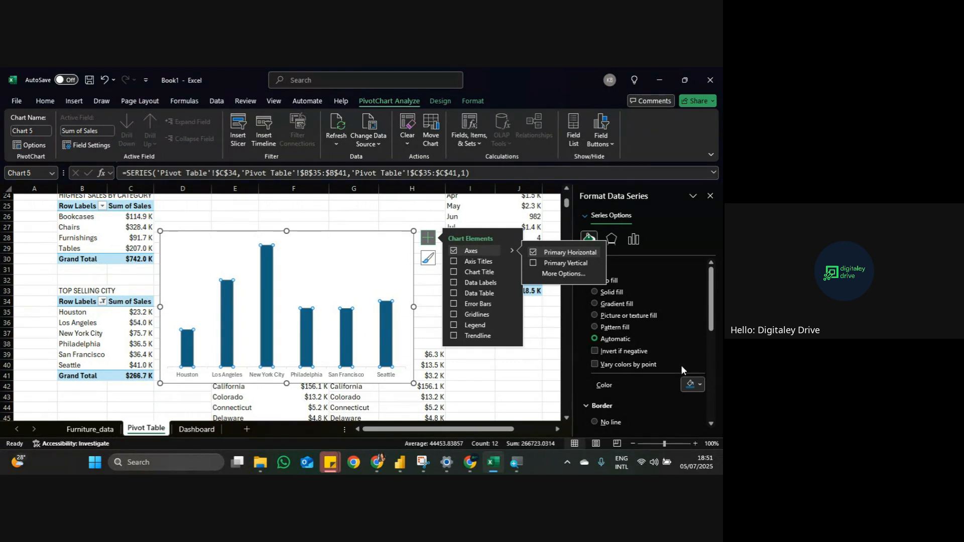
pyautogui.click(695, 385)
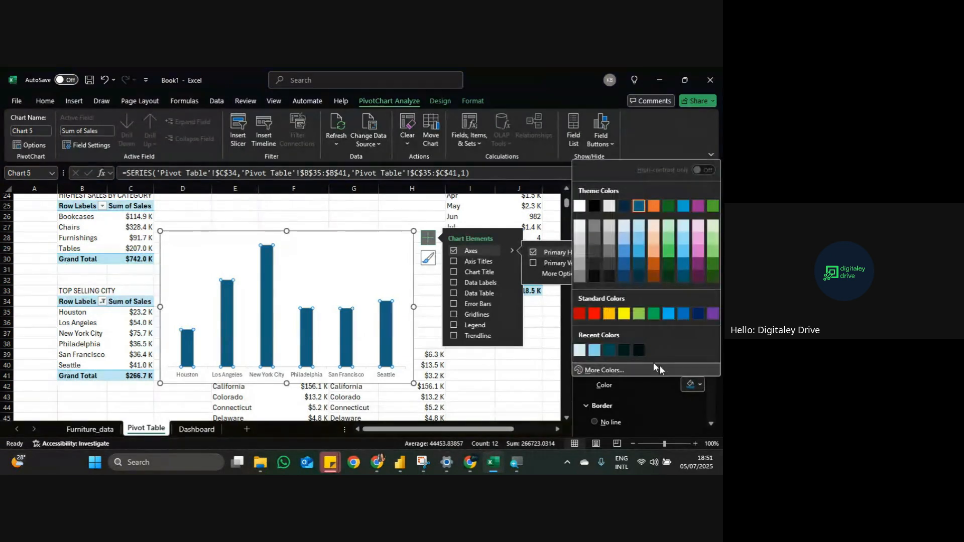
pyautogui.click(607, 351)
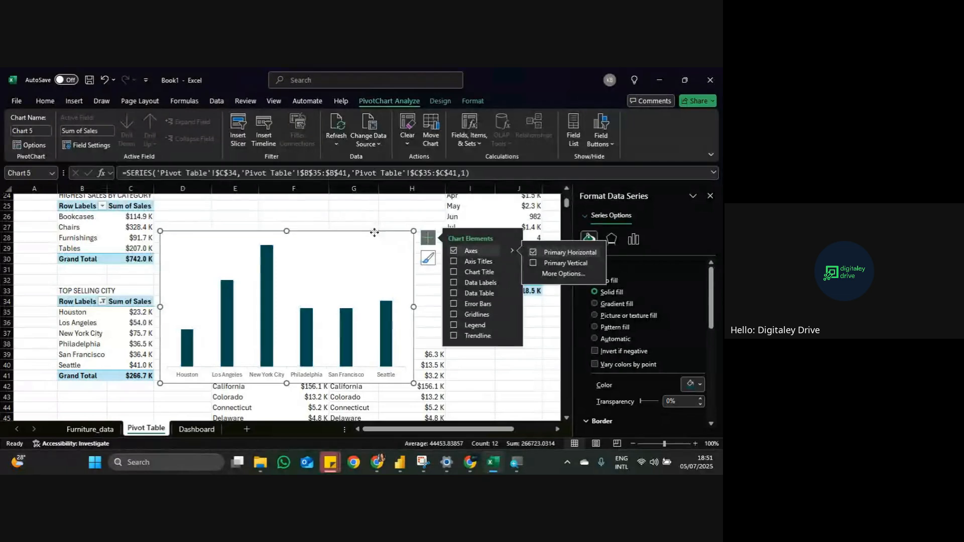
# Step: Set the top selling city chart's area to no fill and its border to no line
pyautogui.click(373, 235)
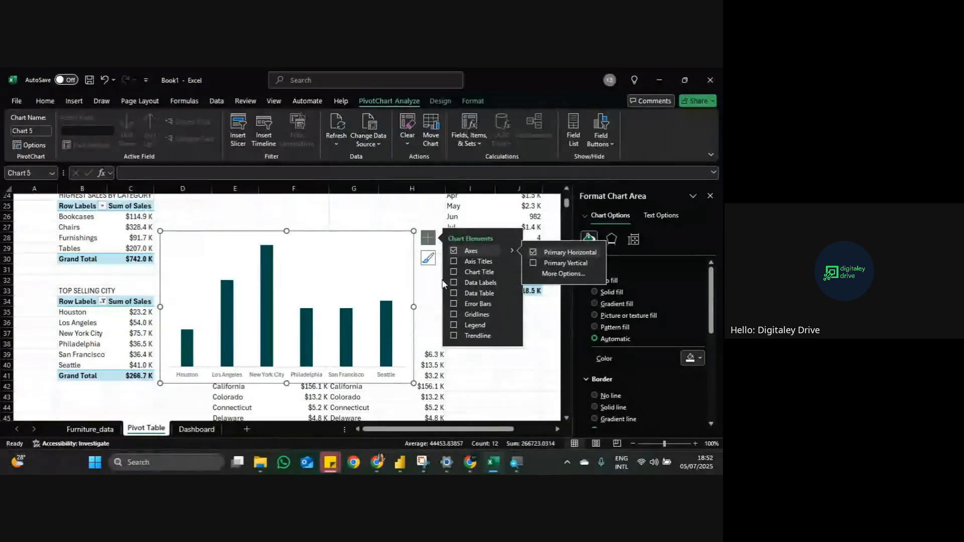
pyautogui.click(426, 292)
pyautogui.click(401, 243)
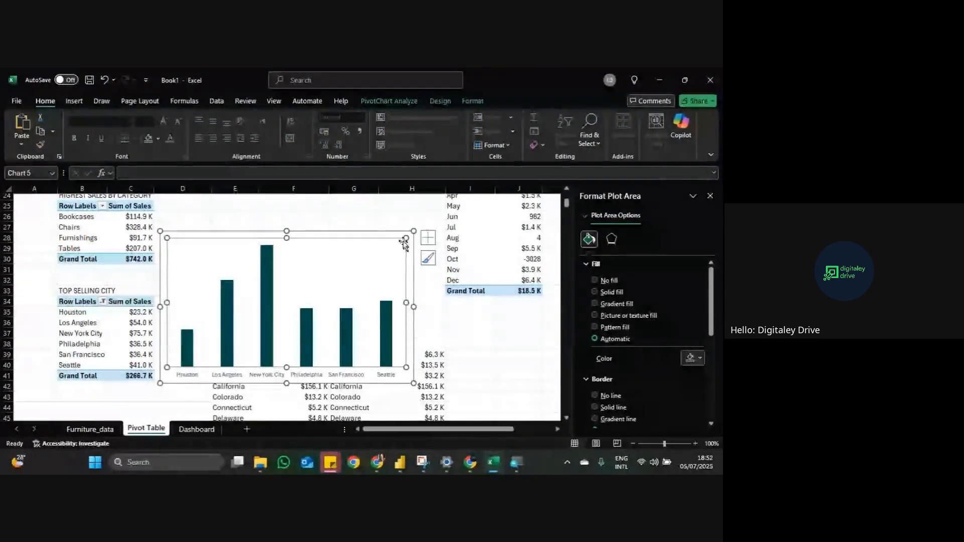
pyautogui.click(401, 235)
pyautogui.click(594, 280)
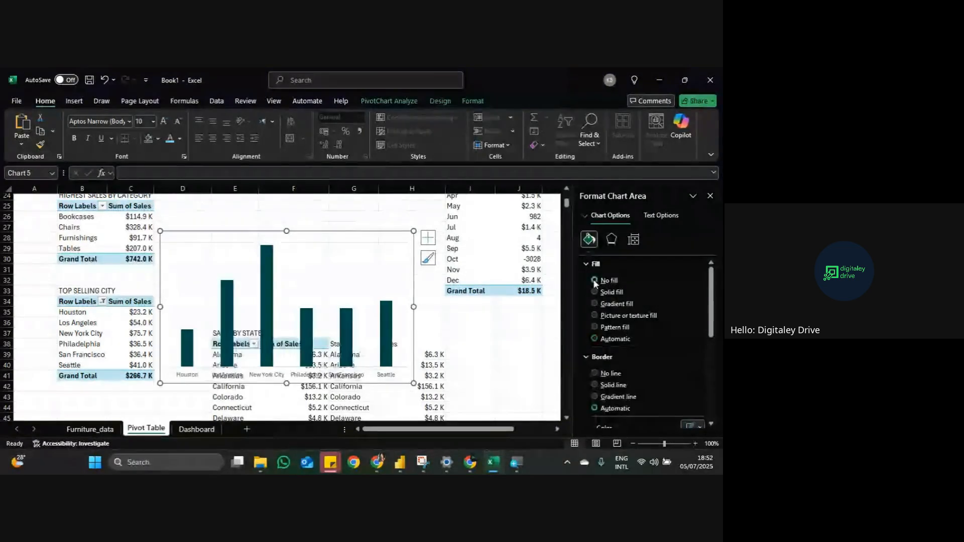
pyautogui.click(594, 373)
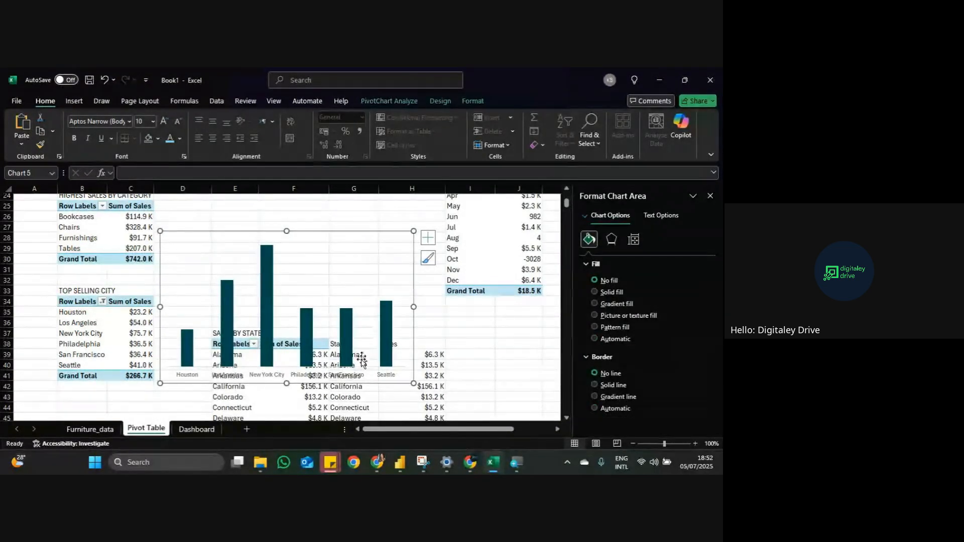
# Step: Shrink the top selling city chart and move it from the Pivot Table sheet into the Dashboard sheet's Top selling city panel
pyautogui.moveTo(159, 383); pyautogui.dragTo(195, 353)
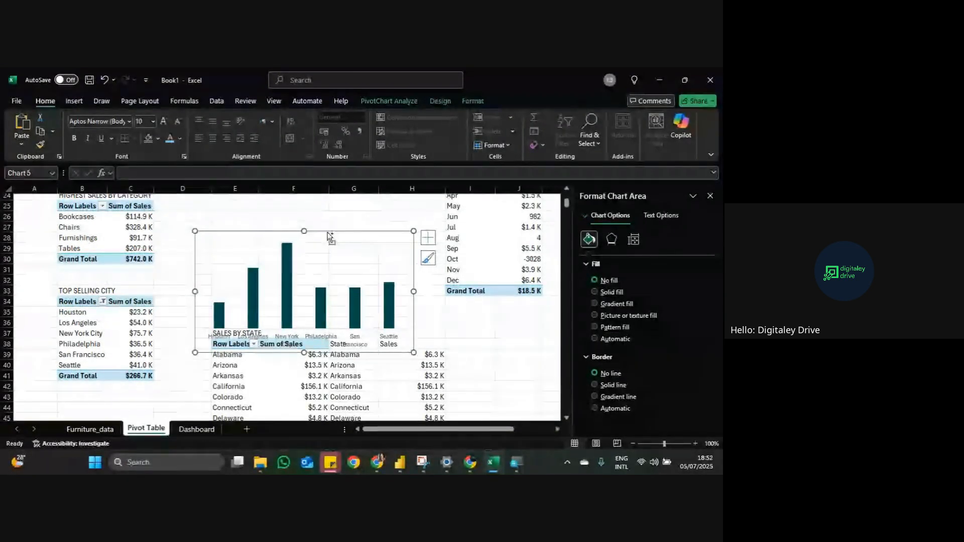
pyautogui.press('Delete')
pyautogui.click(197, 428)
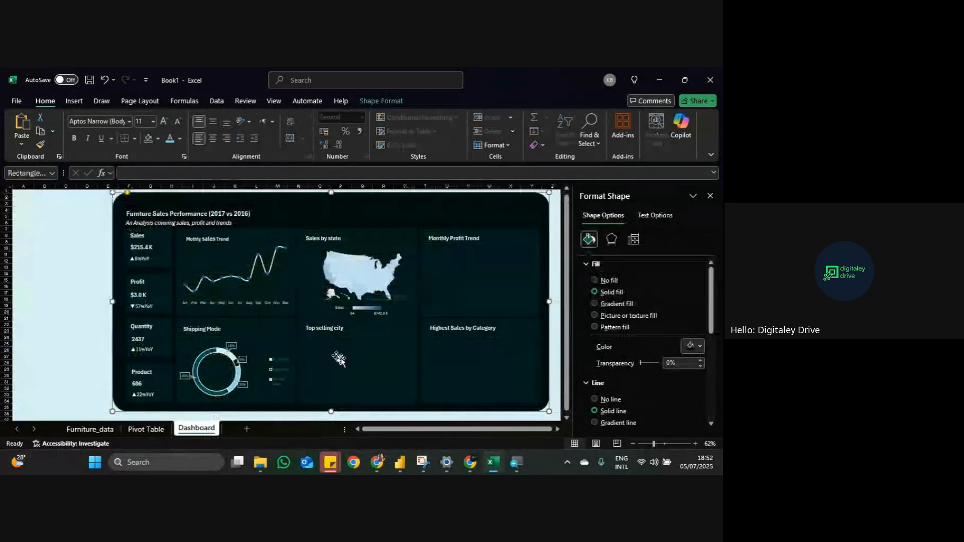
pyautogui.hotkey('ctrl', 'v')
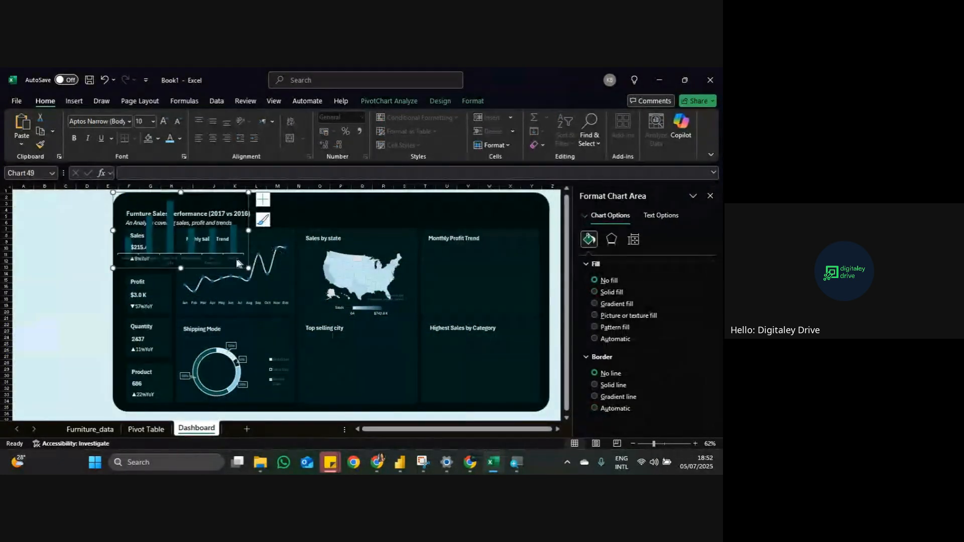
pyautogui.moveTo(221, 199); pyautogui.dragTo(394, 326)
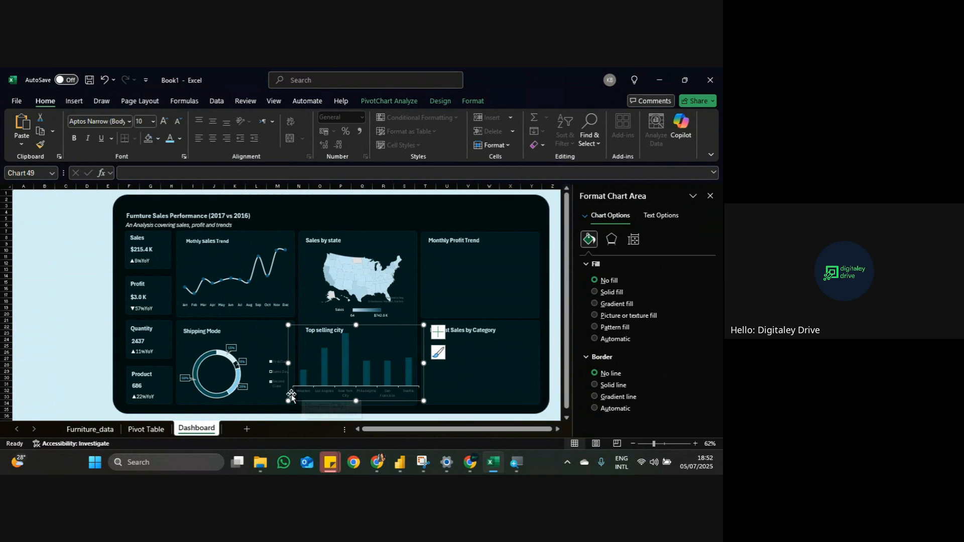
# Step: Fill the columns of the Dashboard's top selling city chart with the recently used light blue
pyautogui.click(368, 373)
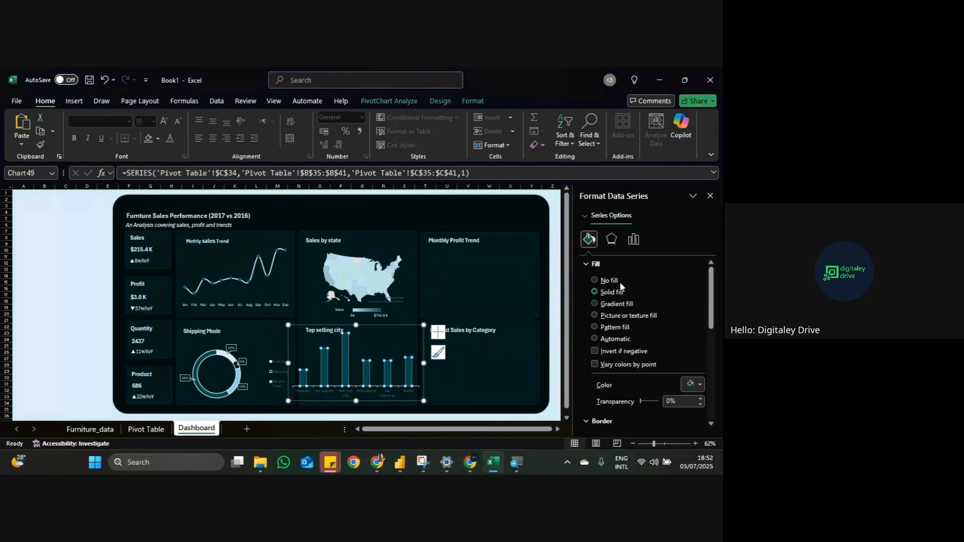
pyautogui.click(696, 385)
pyautogui.click(610, 347)
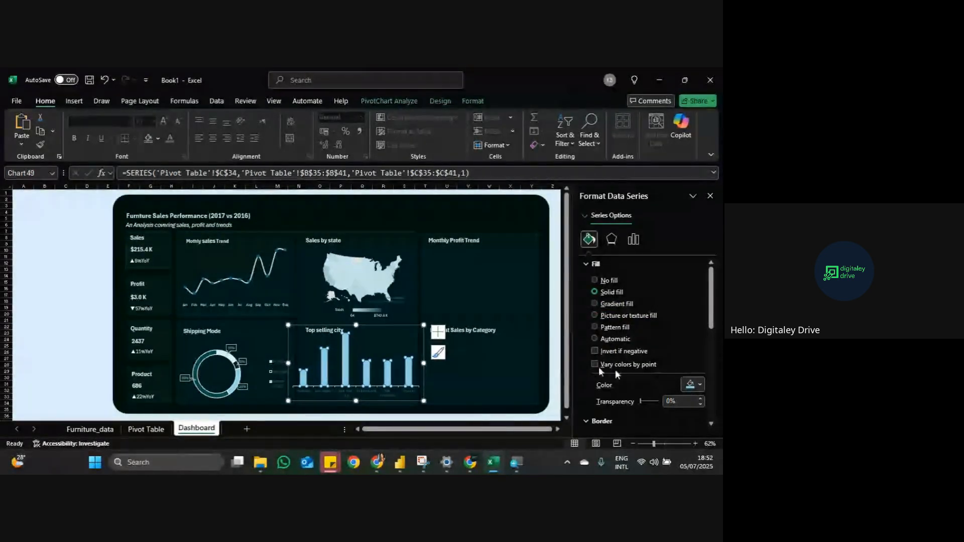
# Step: Set the top selling city chart's horizontal axis to no line and its label text fill to the recently used pale blue
pyautogui.click(312, 392)
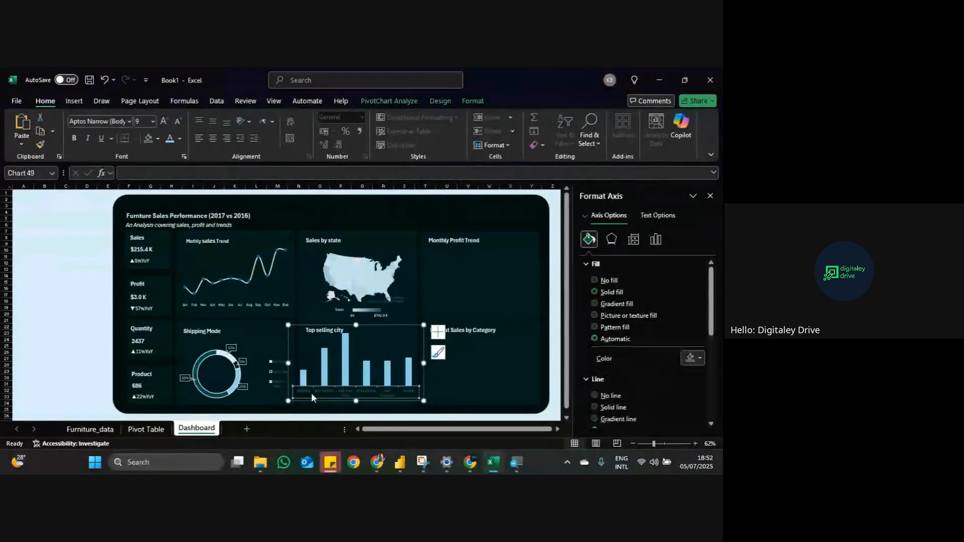
pyautogui.click(594, 395)
pyautogui.click(654, 215)
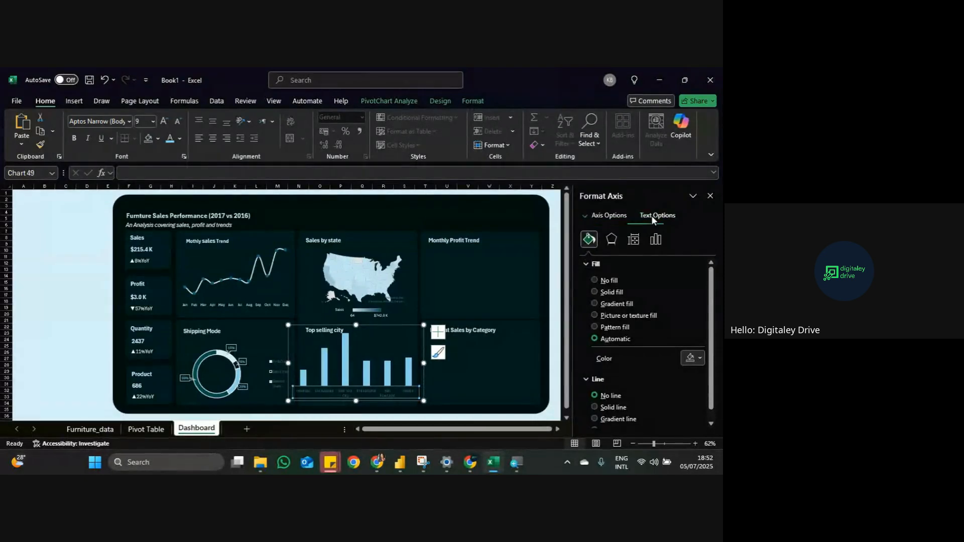
pyautogui.click(700, 346)
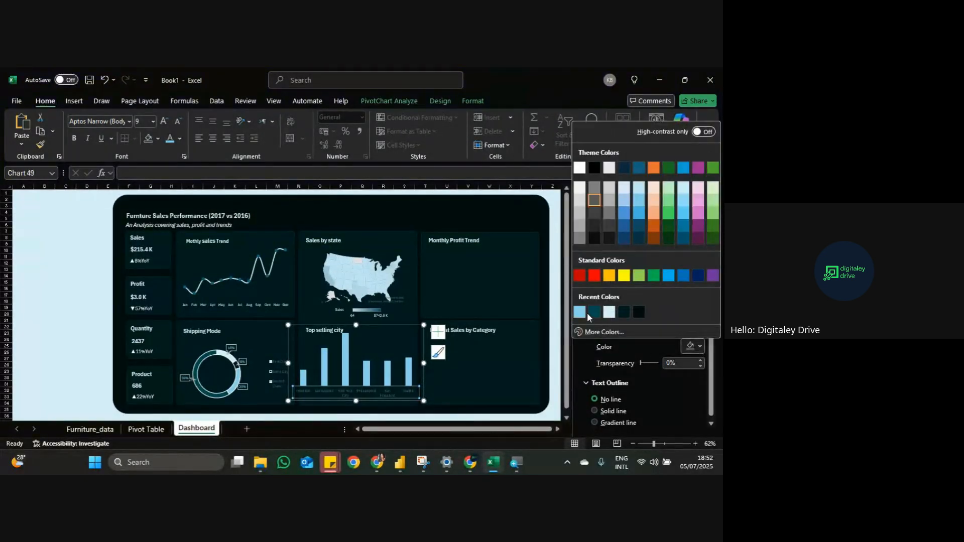
pyautogui.click(607, 315)
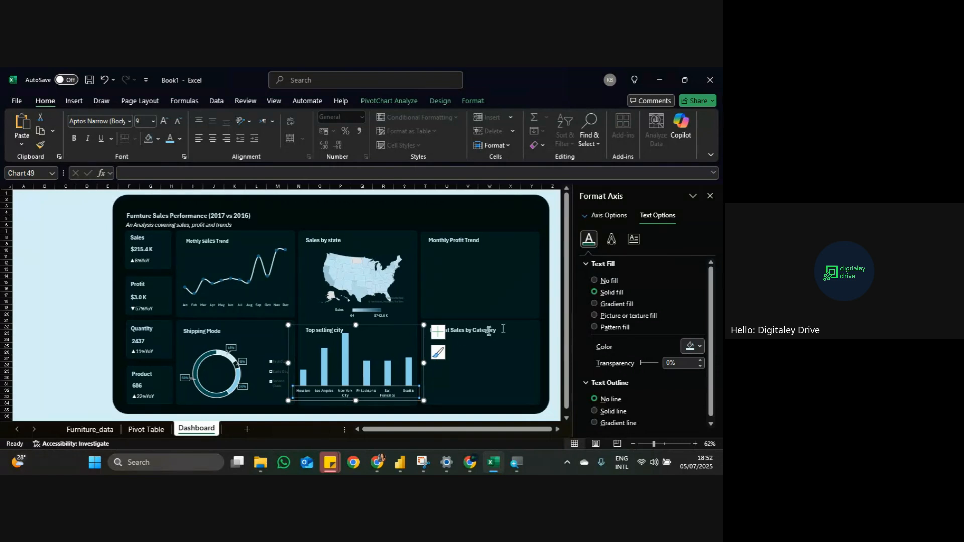
# Step: Narrow the top selling city chart slightly and shift it down to sit below its panel heading
pyautogui.moveTo(287, 404); pyautogui.dragTo(297, 399)
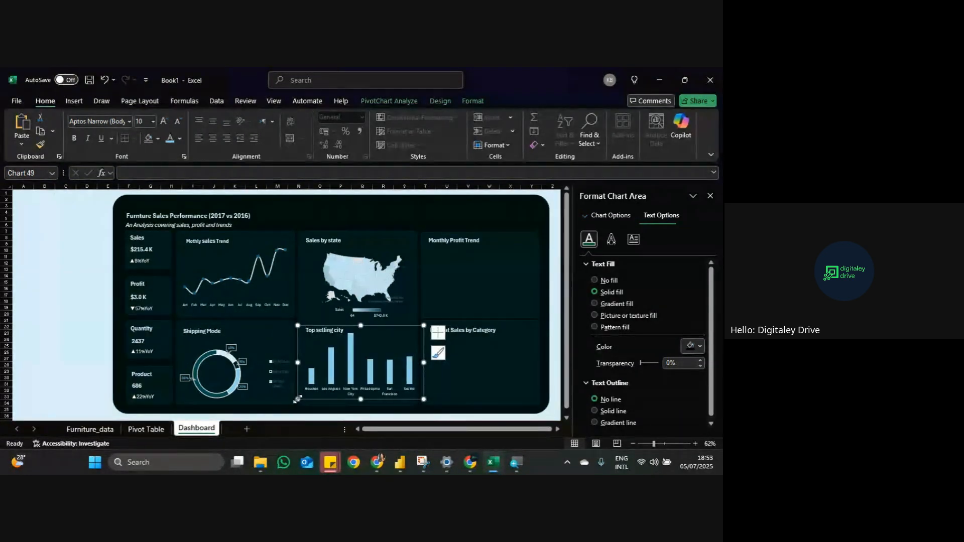
pyautogui.moveTo(392, 326); pyautogui.dragTo(391, 334)
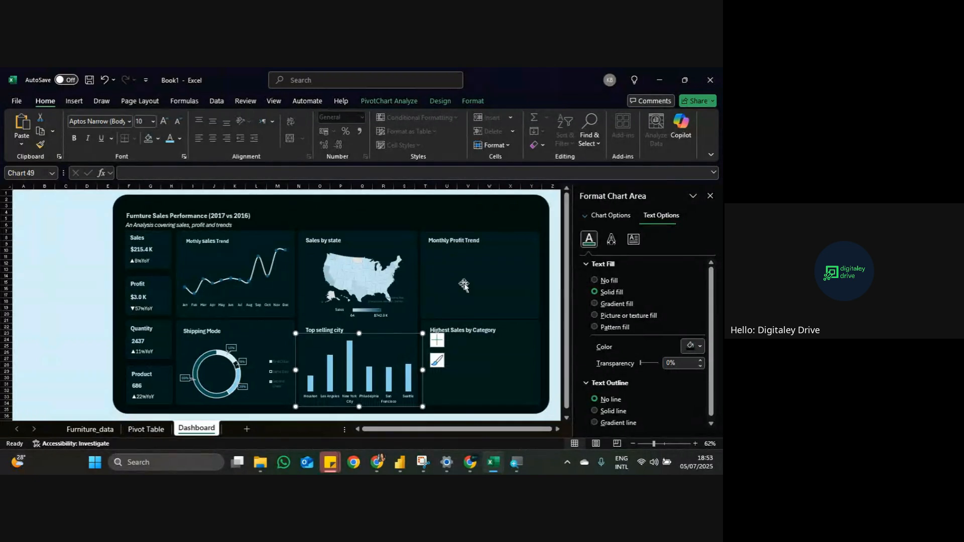
pyautogui.click(463, 287)
pyautogui.click(394, 344)
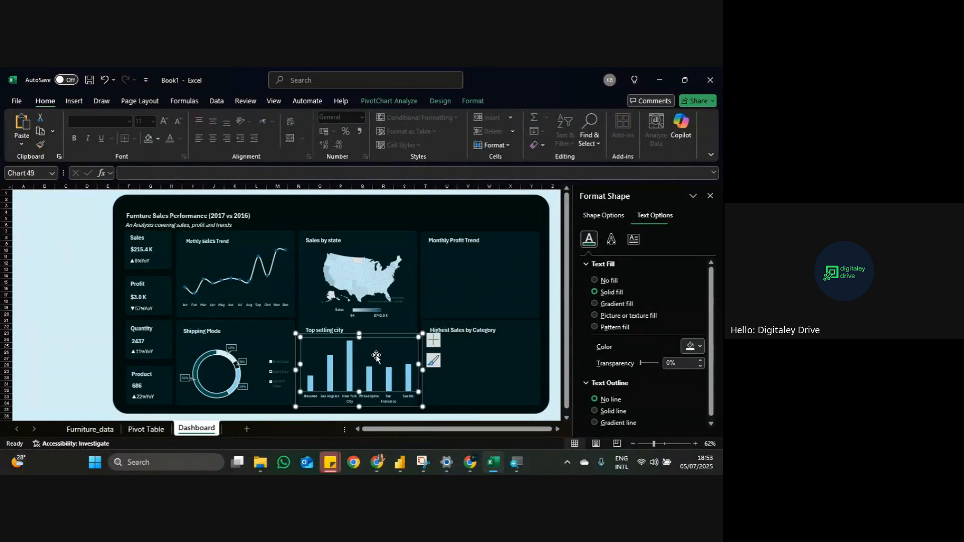
pyautogui.click(395, 333)
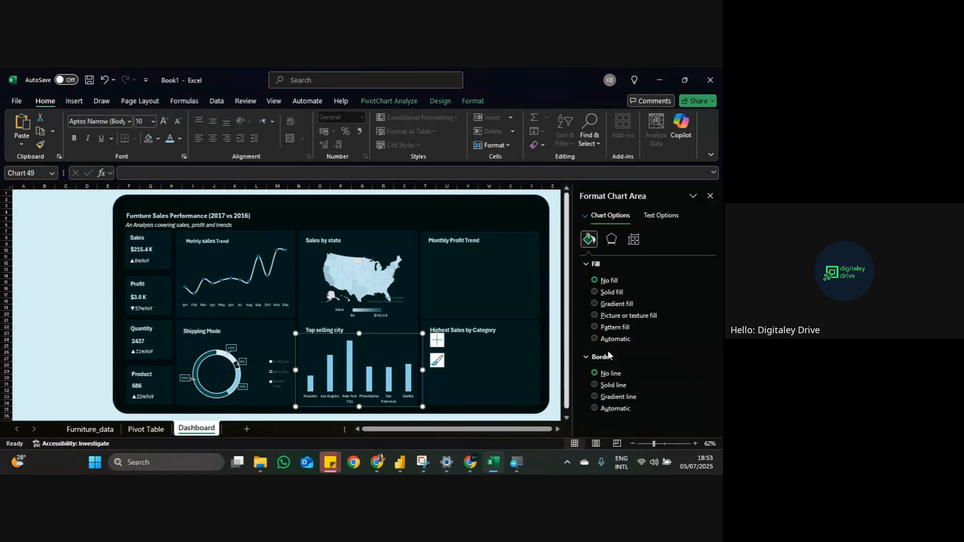
# Step: Set the fill transparency of the top selling city chart's columns to about 28%
pyautogui.click(391, 380)
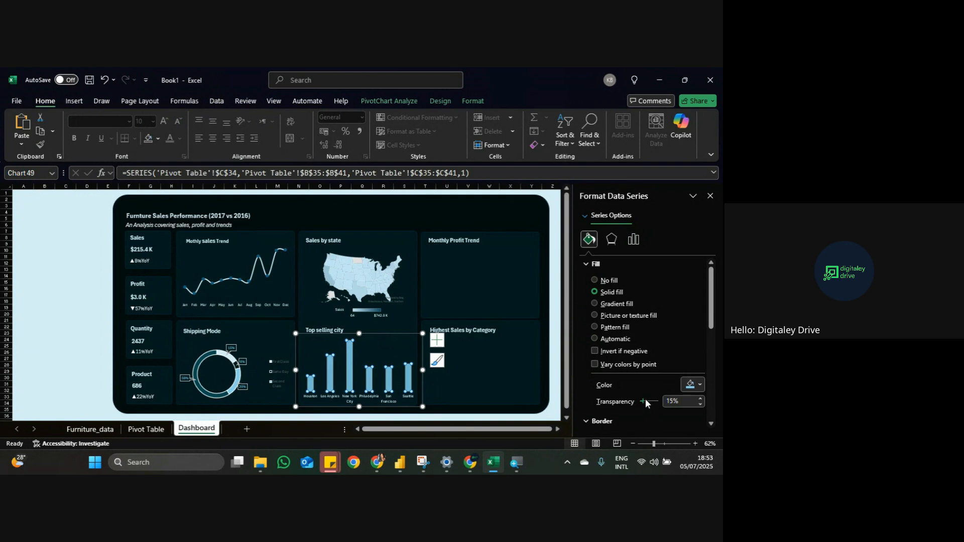
pyautogui.click(549, 325)
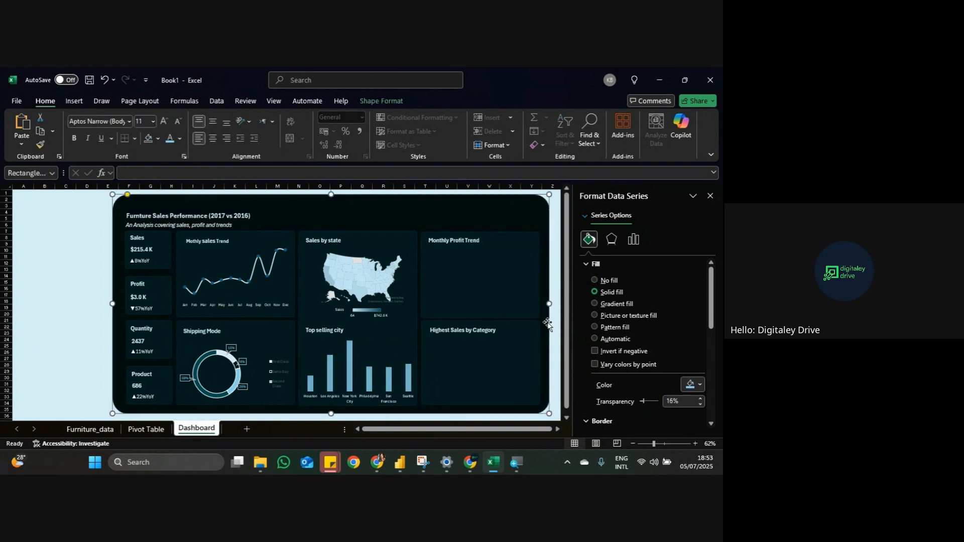
pyautogui.click(373, 358)
pyautogui.click(351, 357)
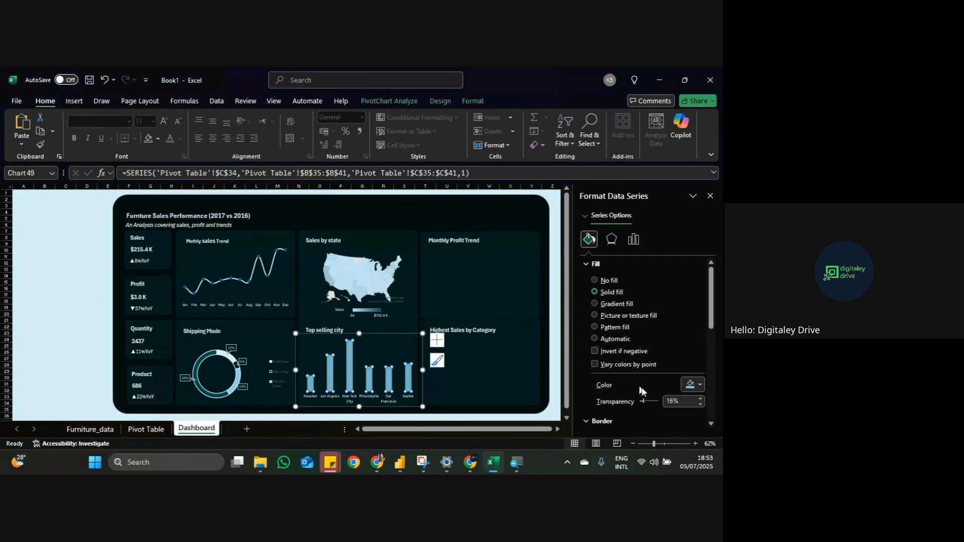
pyautogui.moveTo(644, 402); pyautogui.dragTo(644, 402)
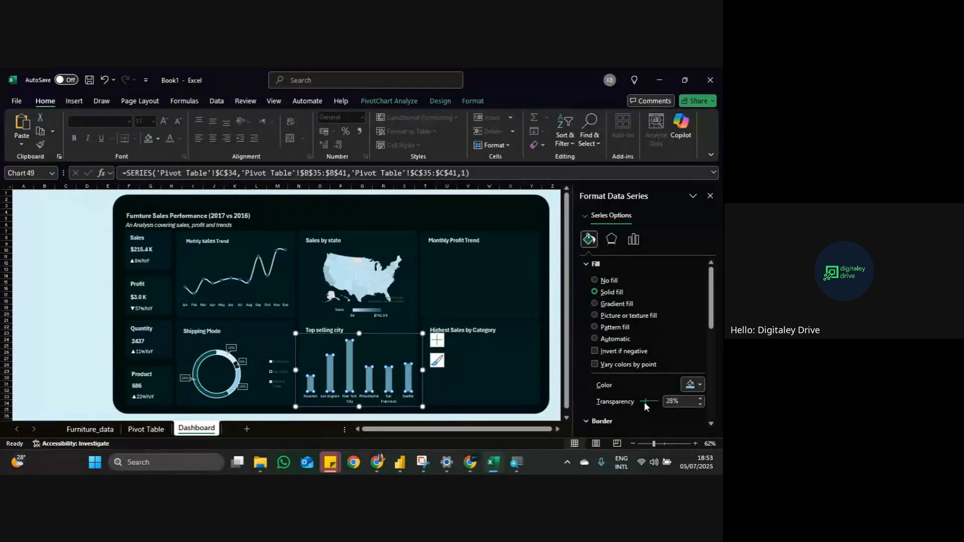
pyautogui.click(493, 269)
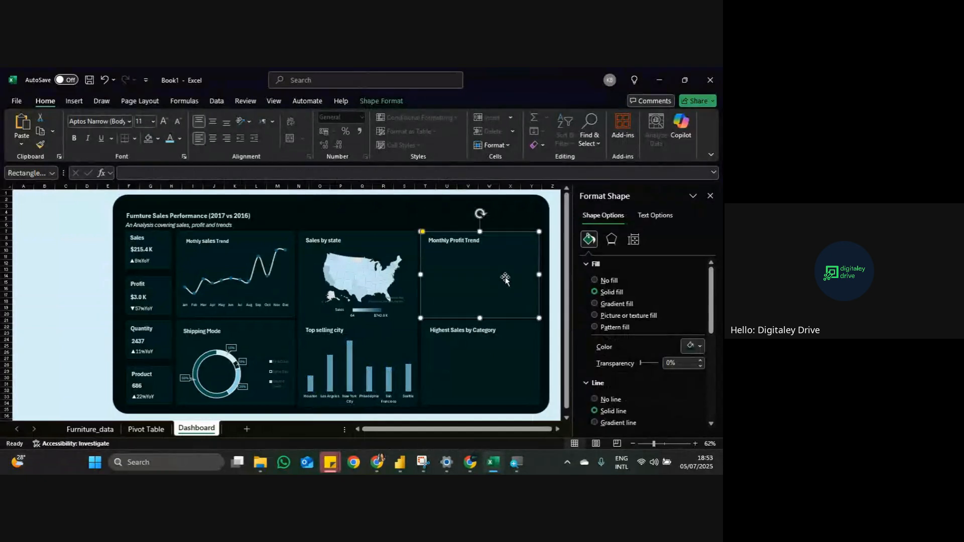
pyautogui.click(388, 359)
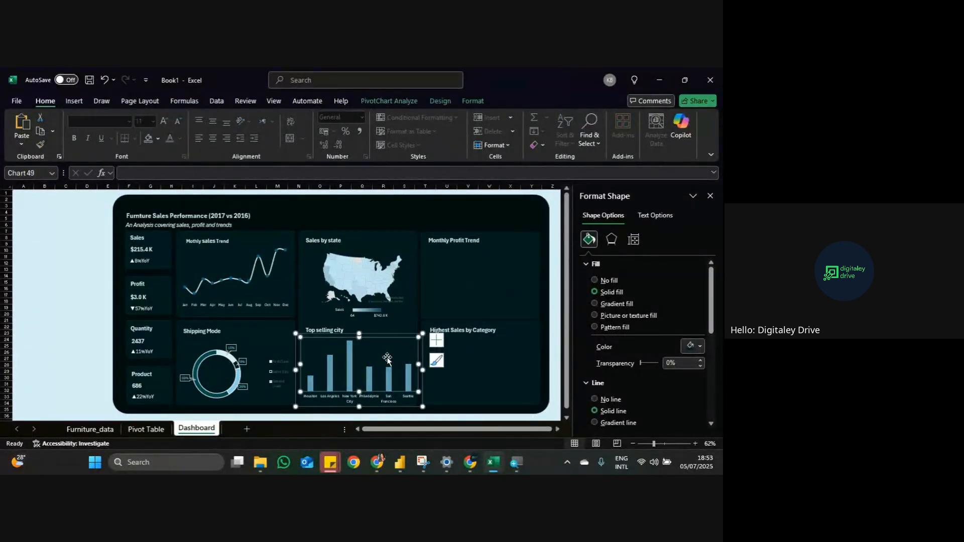
# Step: Select a cell in the monthly profit trend table on the Pivot Table sheet
pyautogui.click(545, 312)
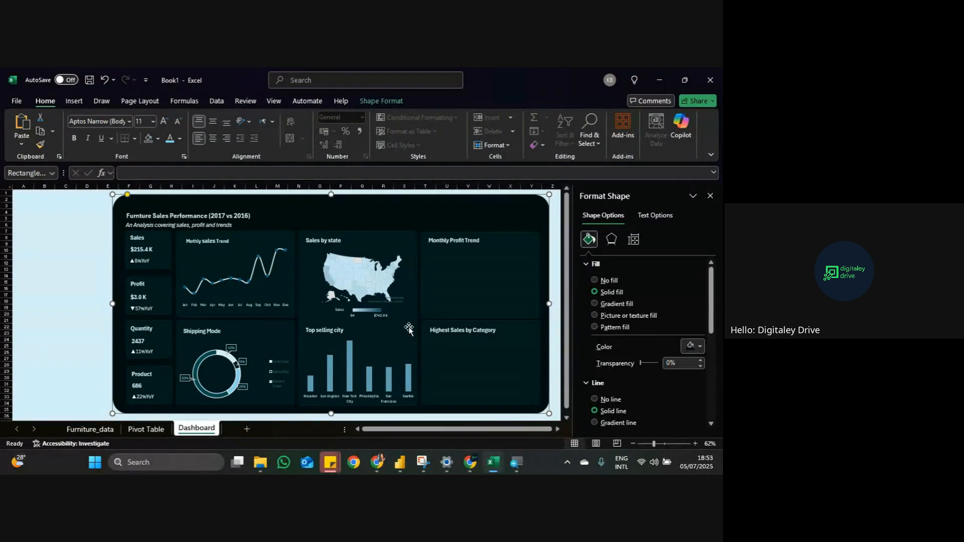
pyautogui.click(458, 282)
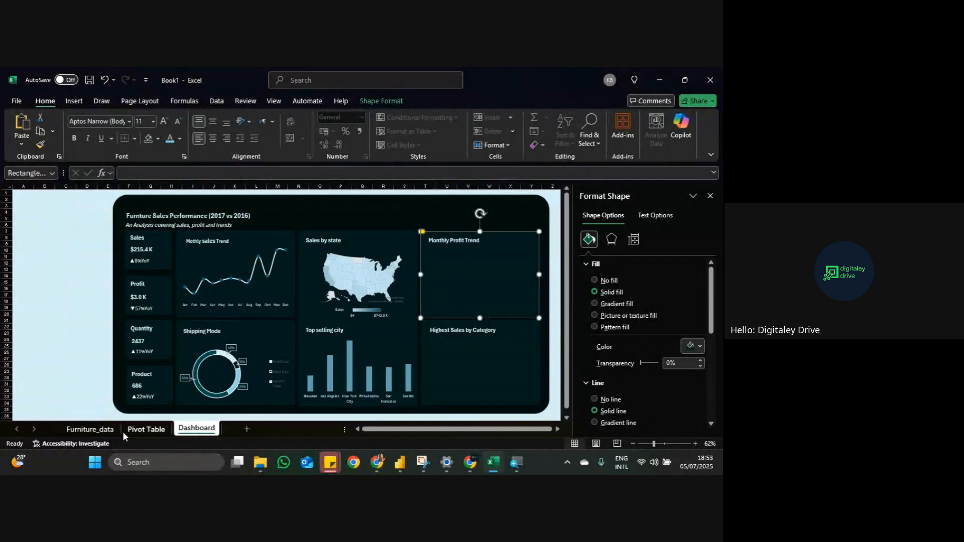
pyautogui.click(145, 429)
pyautogui.hscroll(3, 267, 333)
pyautogui.scroll(5, 268, 333)
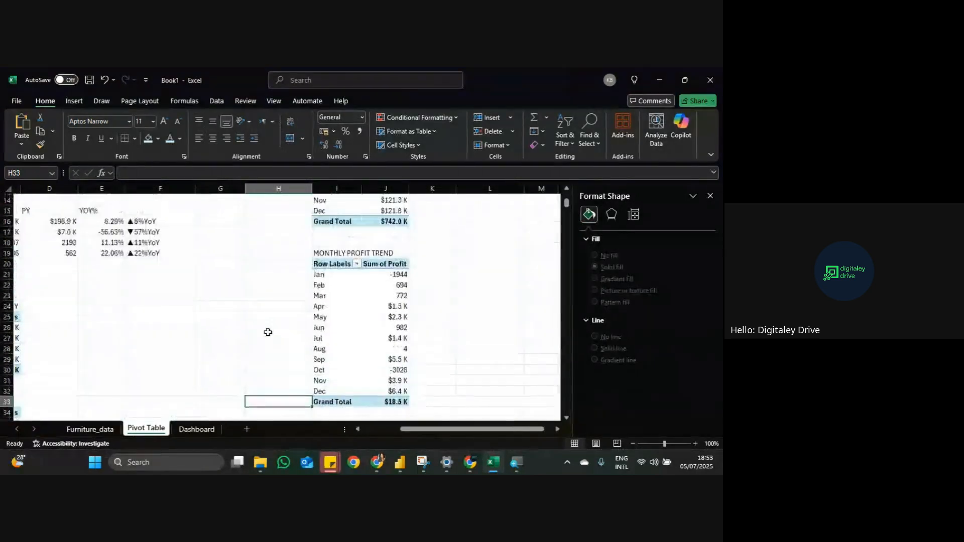
pyautogui.click(382, 348)
pyautogui.click(372, 340)
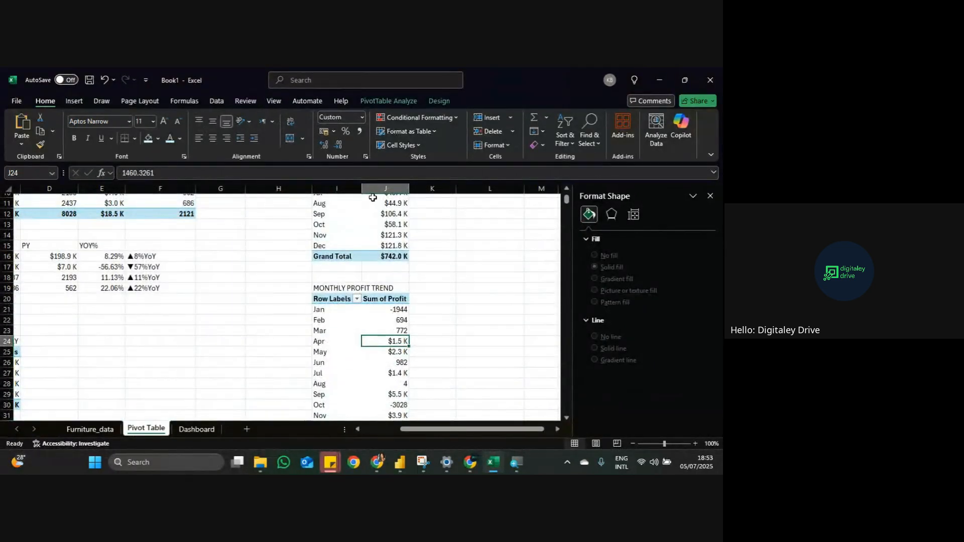
pyautogui.scroll(-2, 386, 341)
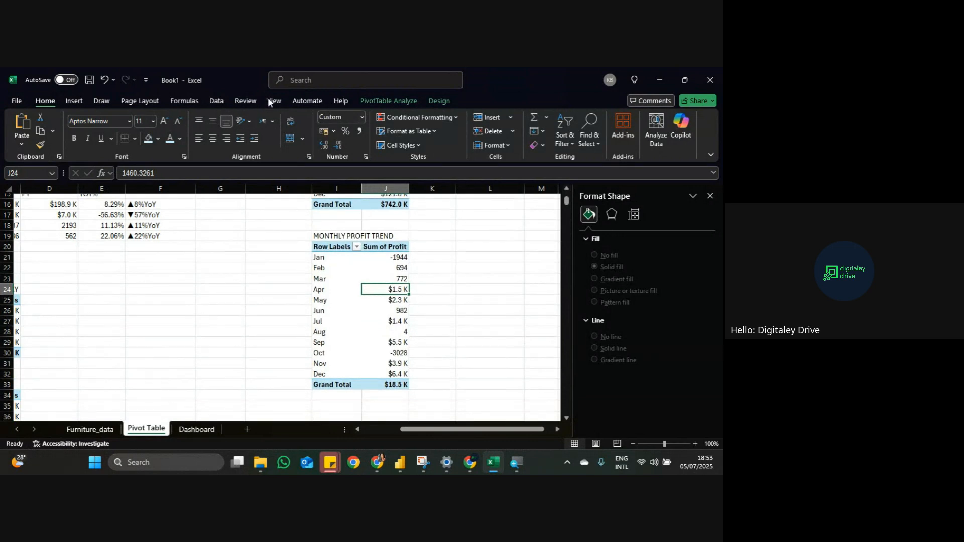
# Step: Try a clustered bar chart for the monthly profit trend table and delete it
pyautogui.click(75, 101)
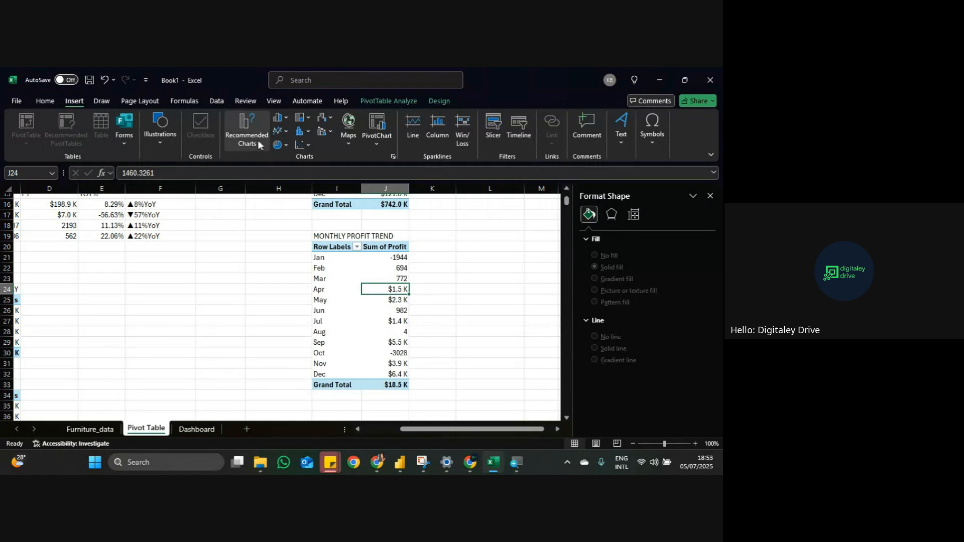
pyautogui.click(257, 140)
pyautogui.moveTo(310, 201)
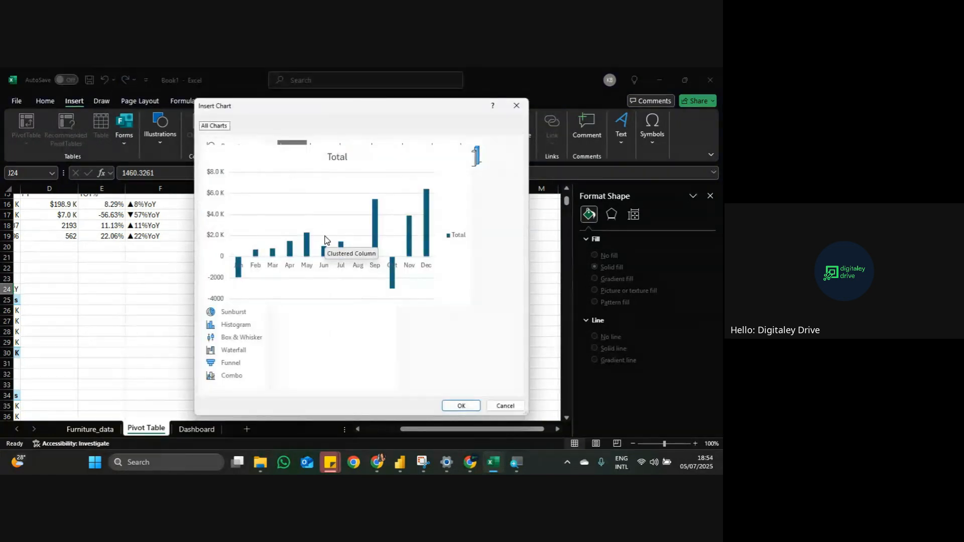
pyautogui.moveTo(350, 243)
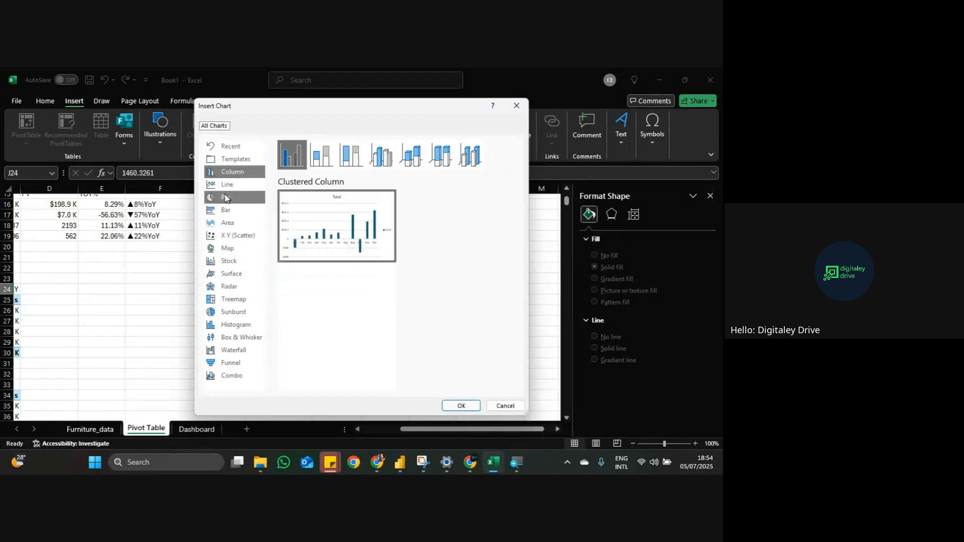
pyautogui.click(229, 209)
pyautogui.moveTo(312, 230)
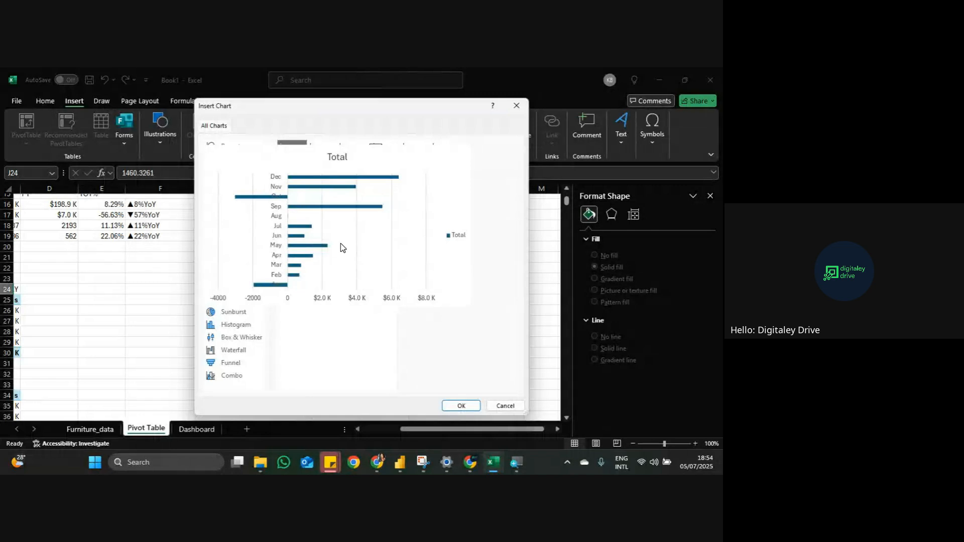
pyautogui.click(461, 406)
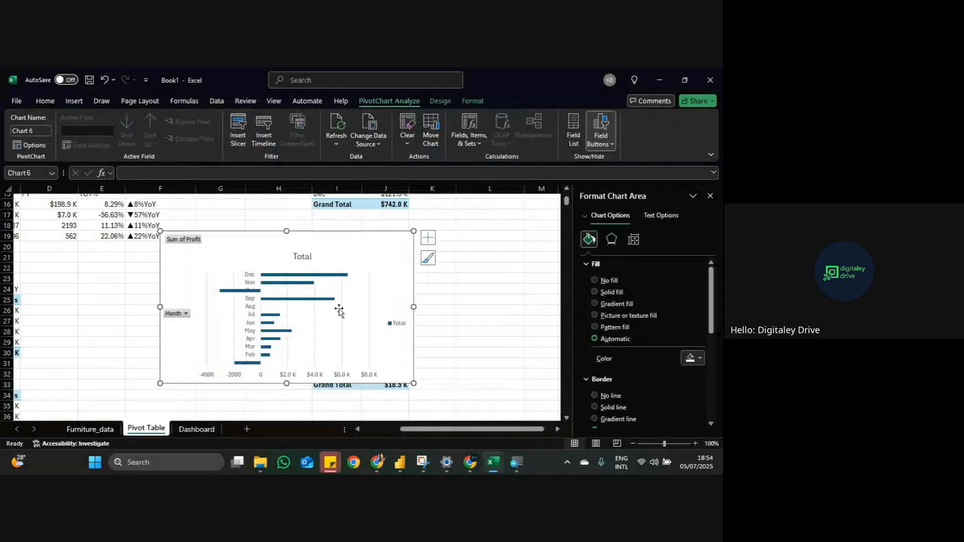
pyautogui.press('Delete')
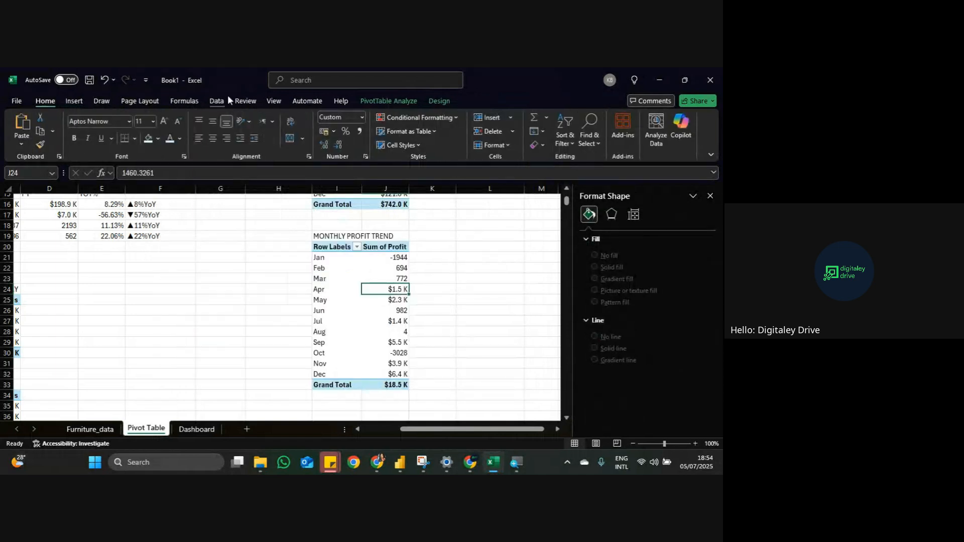
# Step: Insert a basic 2-D line chart from the monthly profit trend pivot table
pyautogui.click(73, 101)
pyautogui.click(252, 139)
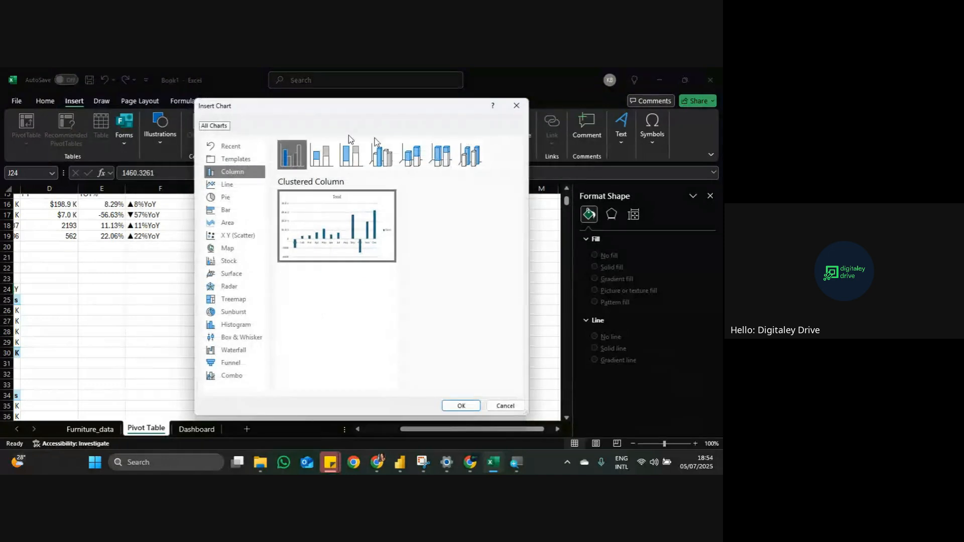
pyautogui.click(508, 112)
pyautogui.click(281, 131)
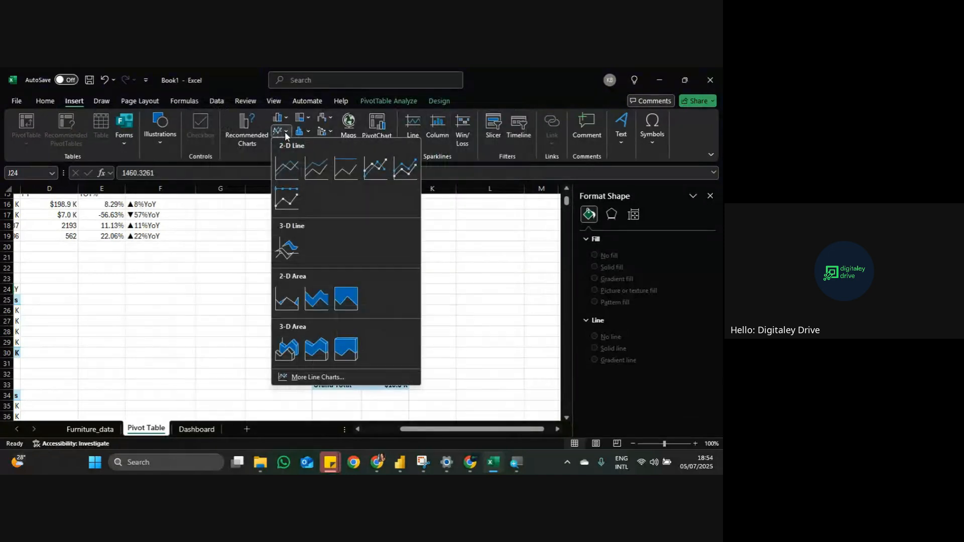
pyautogui.click(289, 172)
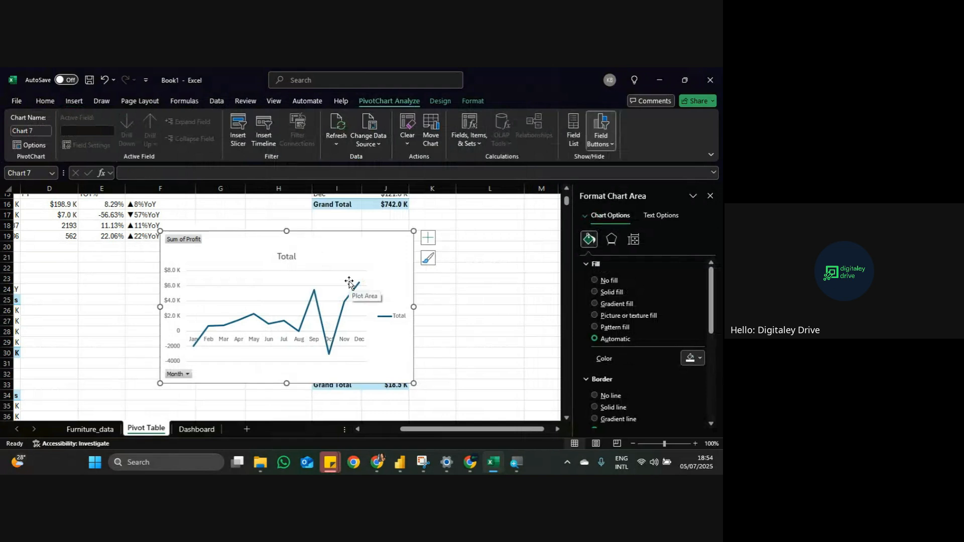
# Step: Hide all field buttons on the profit line chart and remove its primary vertical axis, gridlines, chart title and legend
pyautogui.rightClick(202, 247)
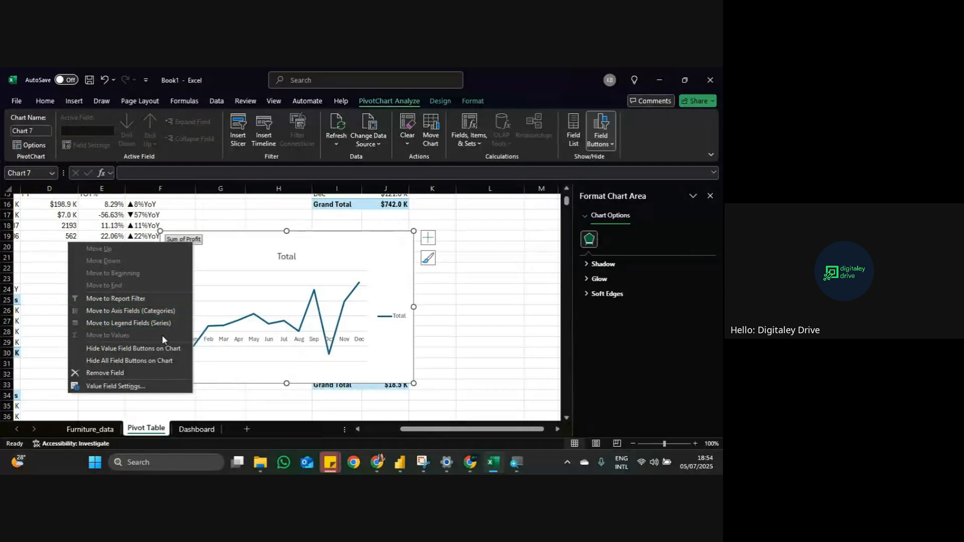
pyautogui.click(173, 359)
pyautogui.click(428, 237)
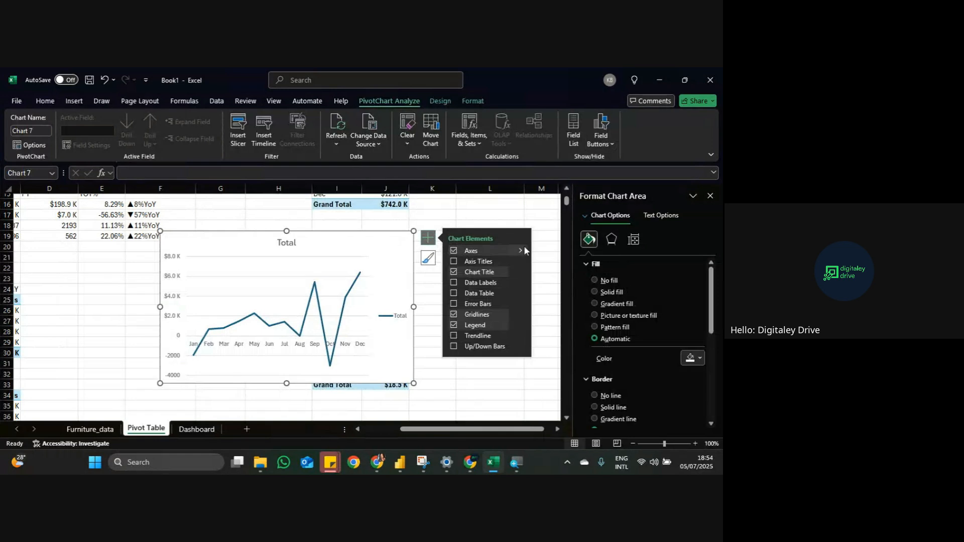
pyautogui.moveTo(520, 250)
pyautogui.click(543, 264)
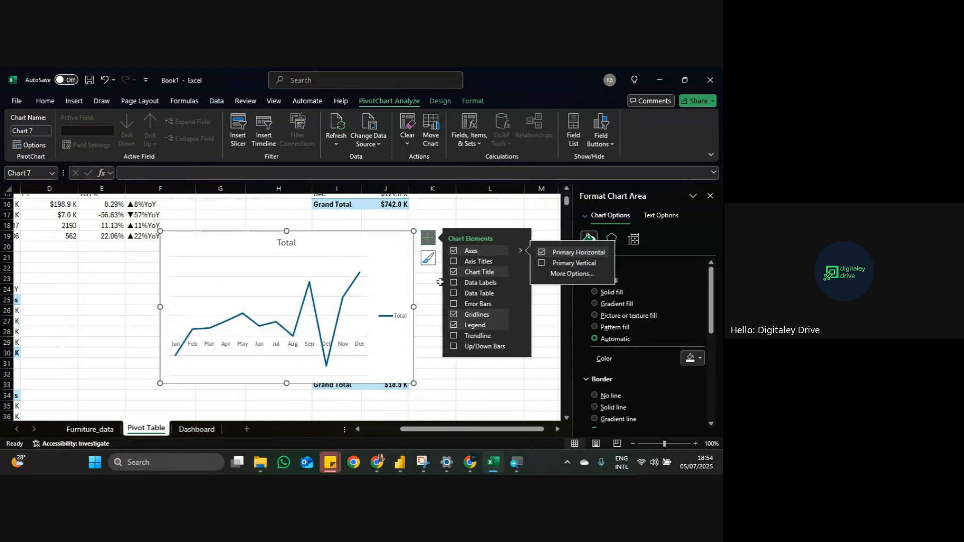
pyautogui.click(454, 315)
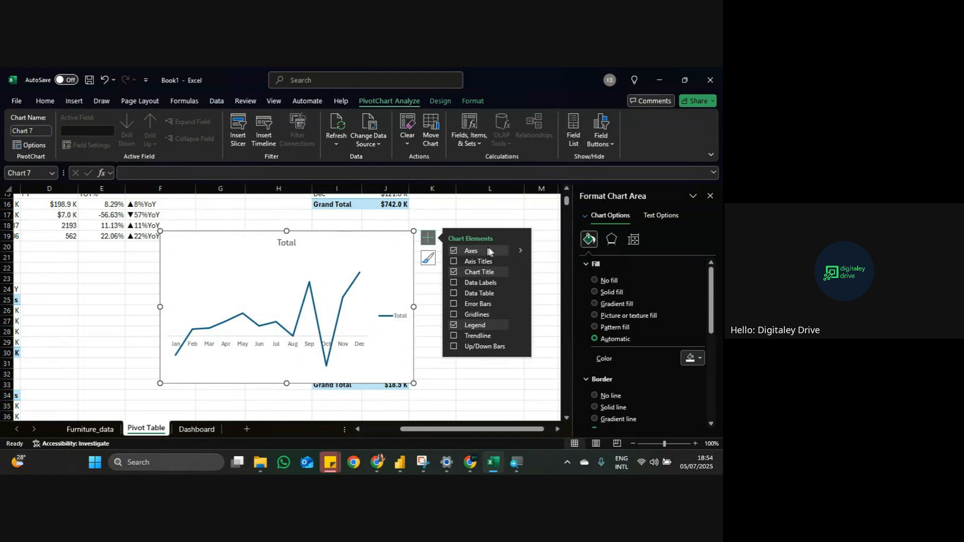
pyautogui.click(454, 273)
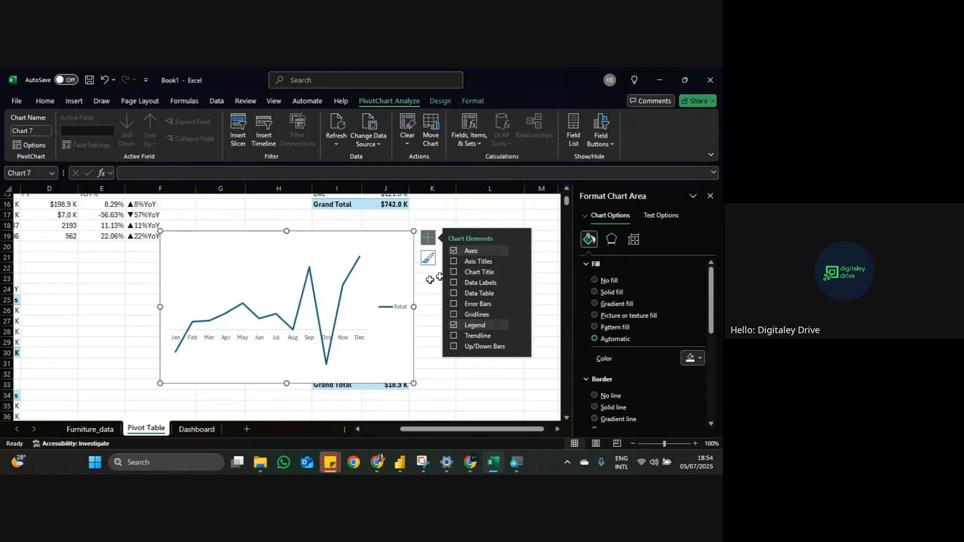
pyautogui.click(454, 326)
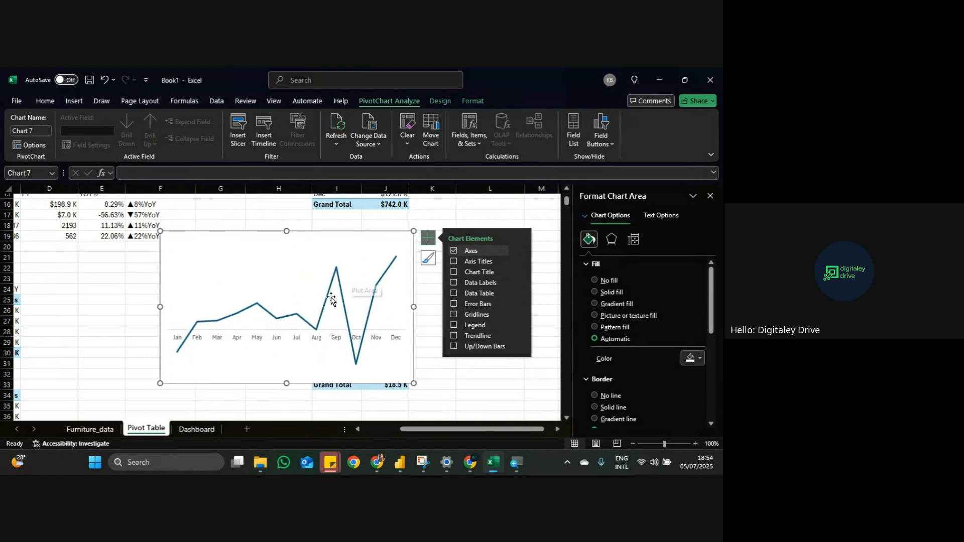
# Step: Set the profit chart's horizontal axis to no line
pyautogui.click(330, 335)
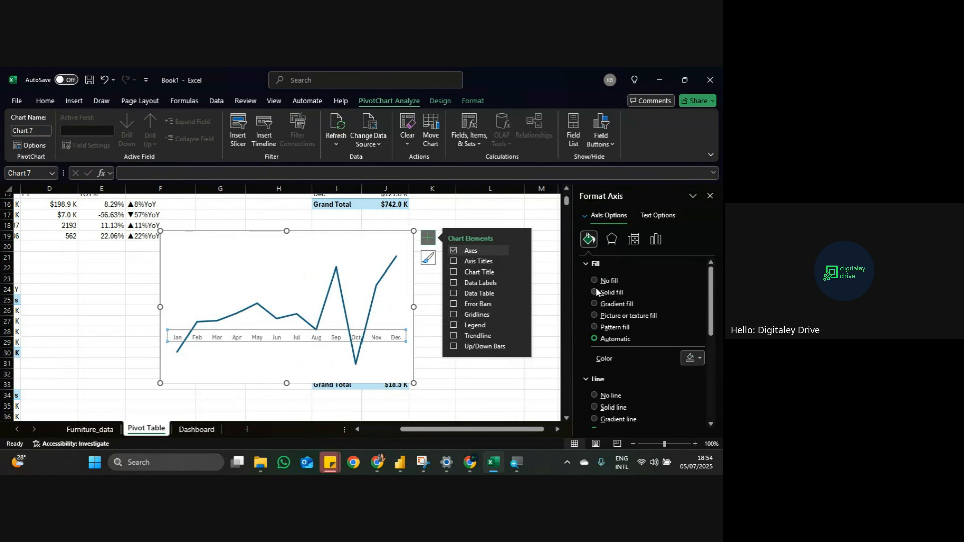
pyautogui.click(595, 396)
pyautogui.click(399, 267)
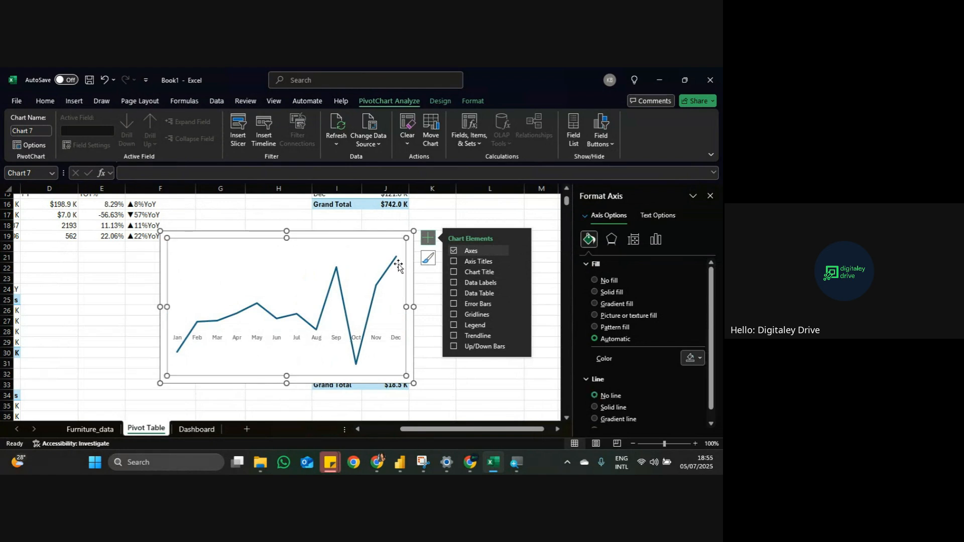
# Step: Color the profit chart's data line light blue and make it a smoothed line
pyautogui.click(324, 310)
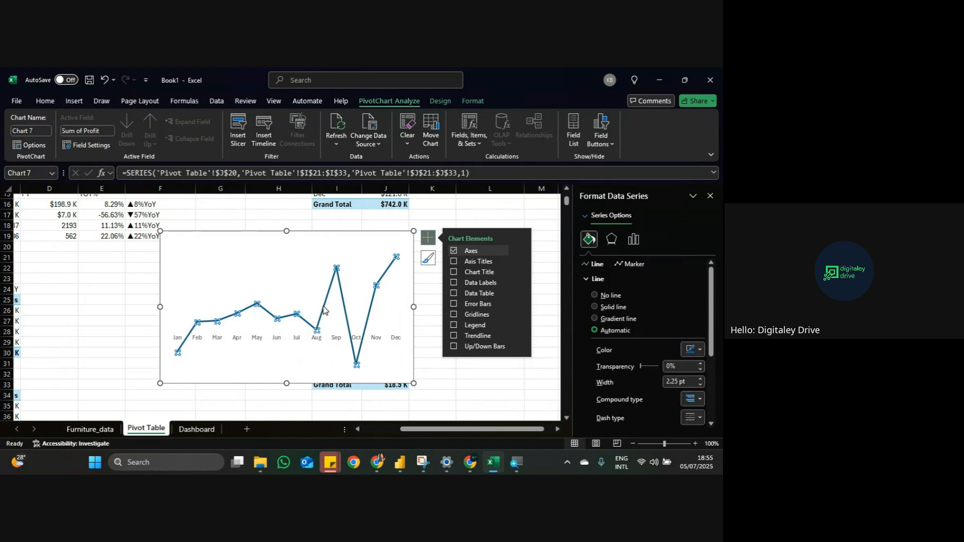
pyautogui.click(699, 351)
pyautogui.click(596, 318)
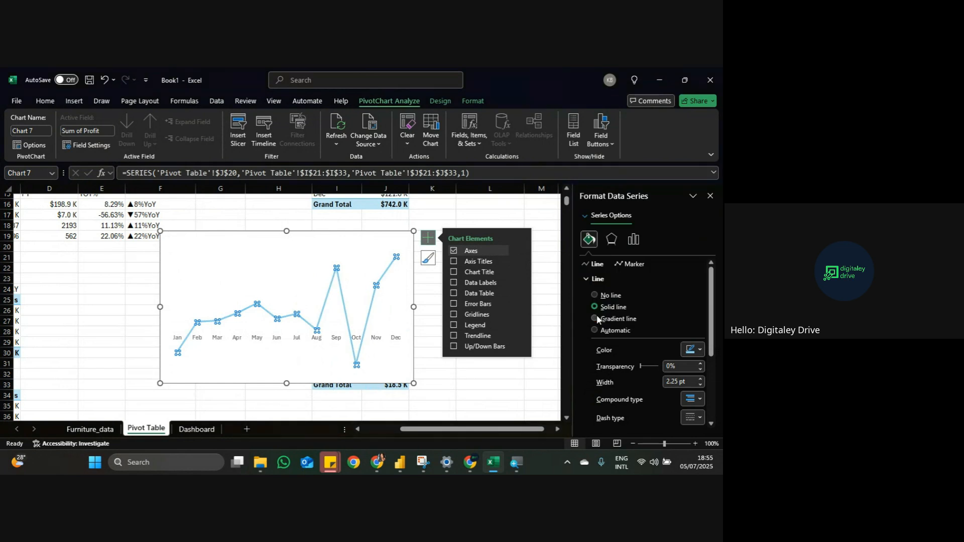
pyautogui.scroll(-3, 637, 408)
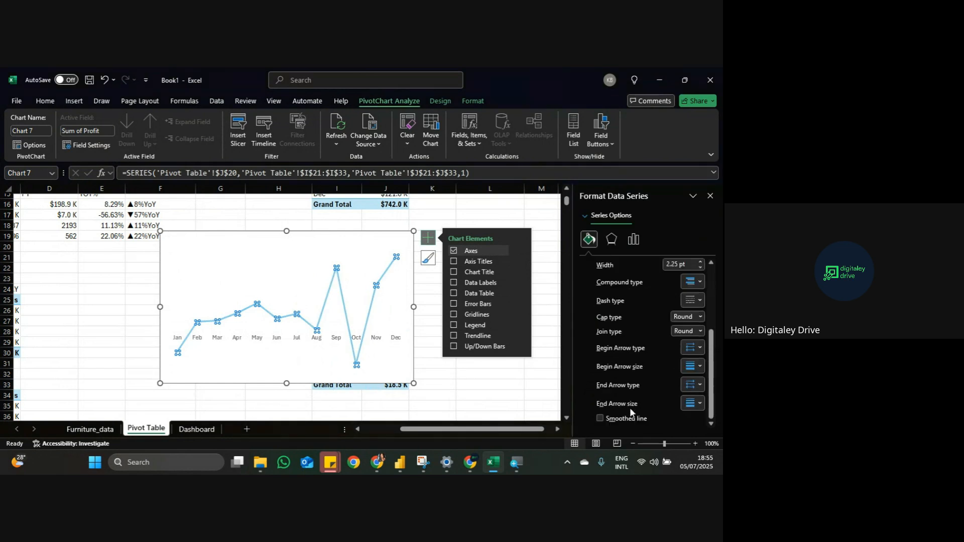
pyautogui.click(599, 418)
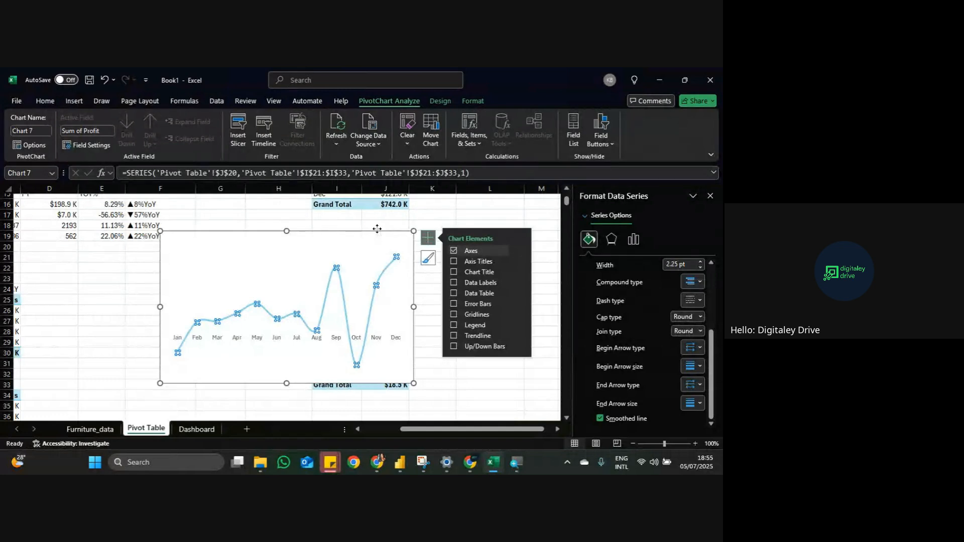
pyautogui.click(378, 231)
pyautogui.click(374, 305)
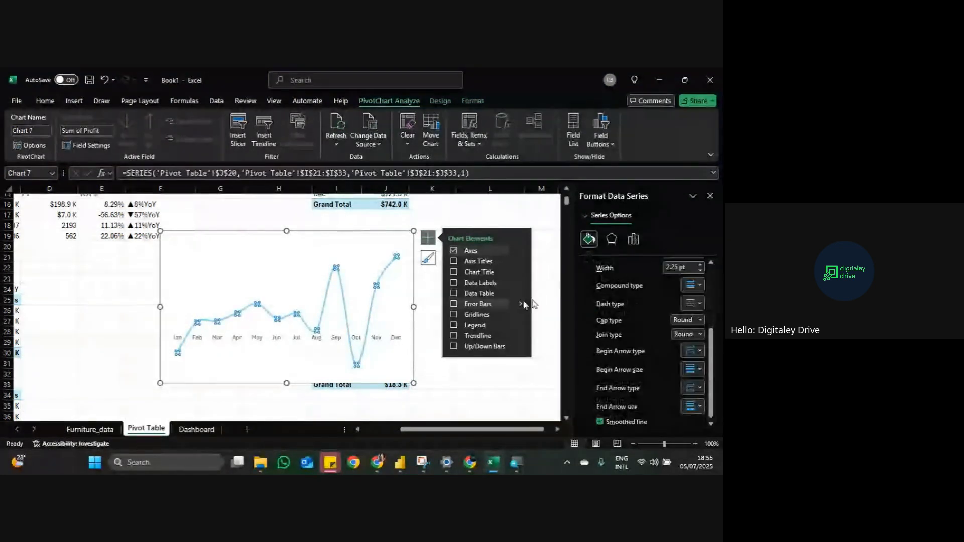
# Step: Give the profit line built-in circular markers at size 7
pyautogui.click(633, 239)
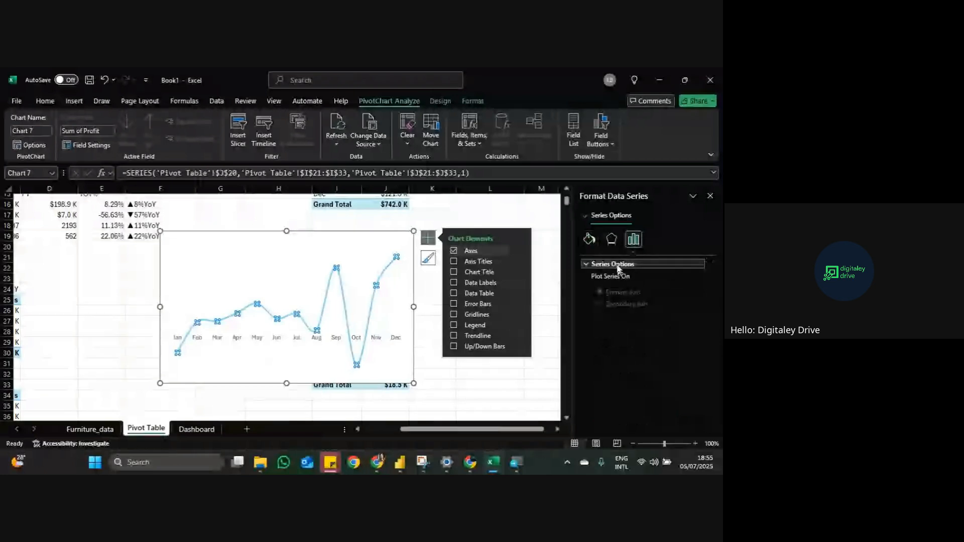
pyautogui.click(589, 239)
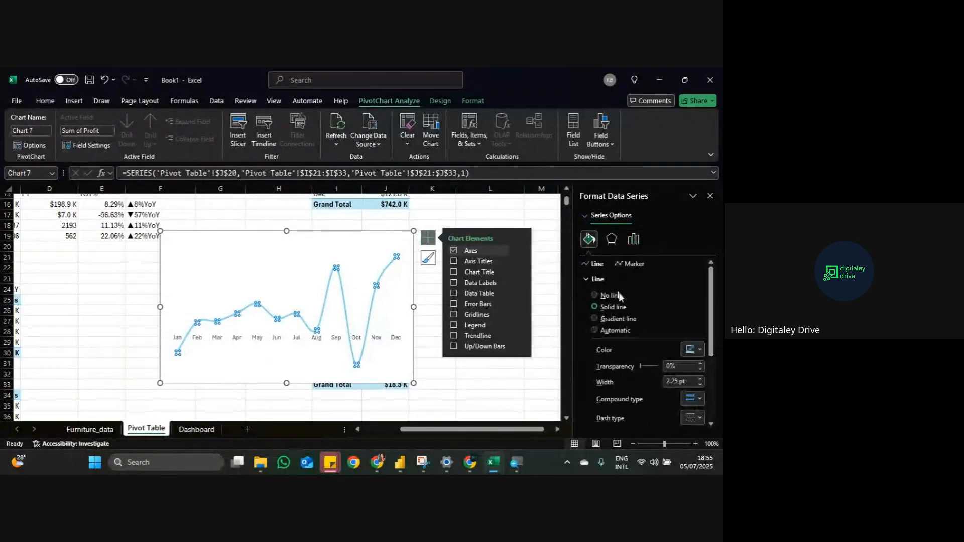
pyautogui.click(621, 263)
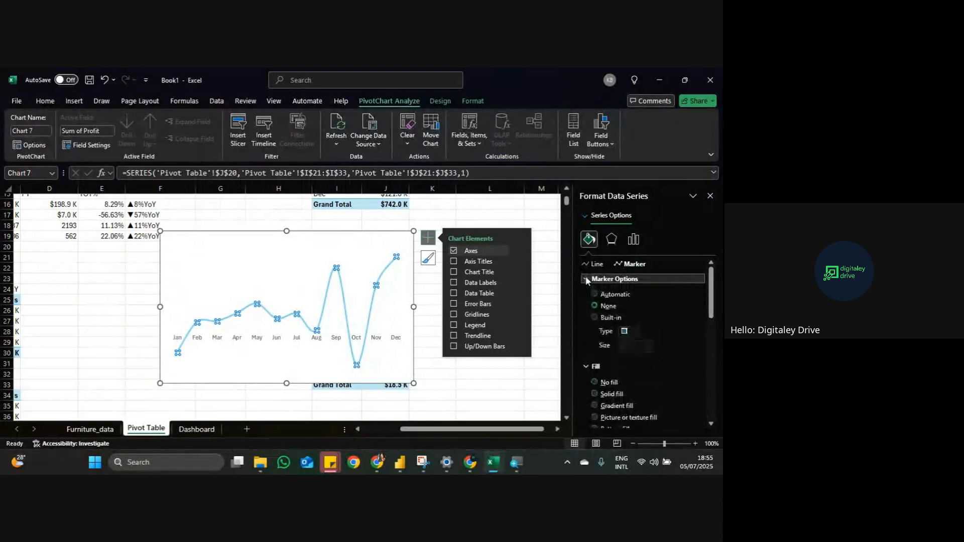
pyautogui.click(595, 317)
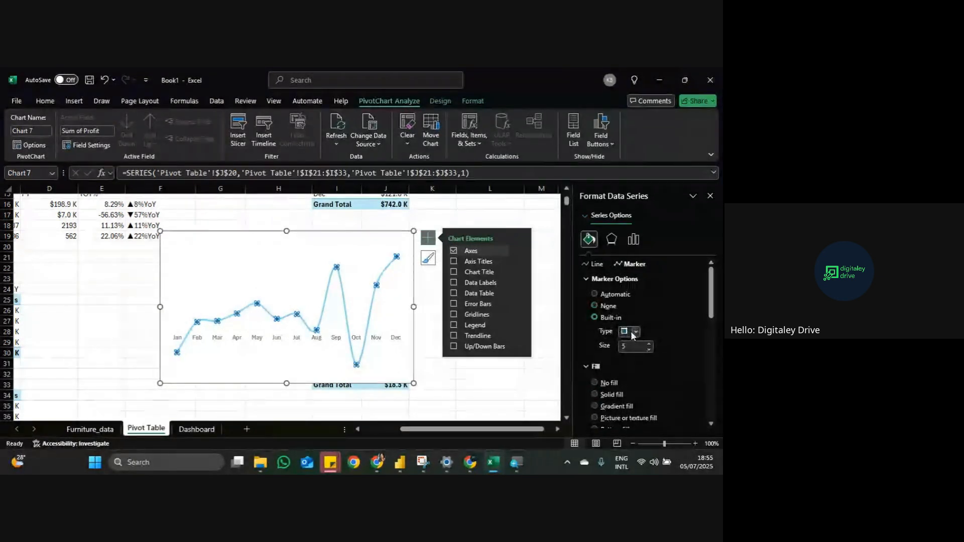
pyautogui.click(636, 332)
pyautogui.click(625, 417)
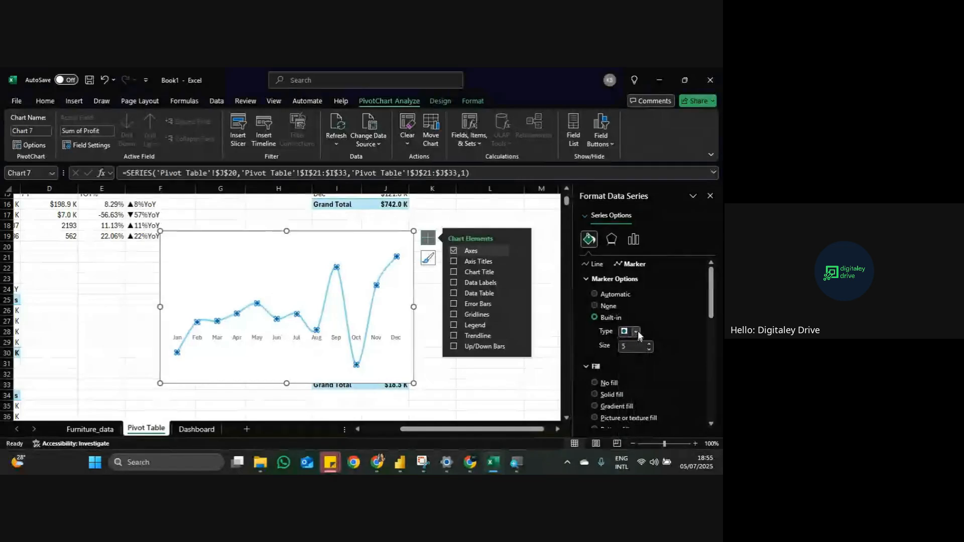
pyautogui.click(637, 333)
pyautogui.click(632, 421)
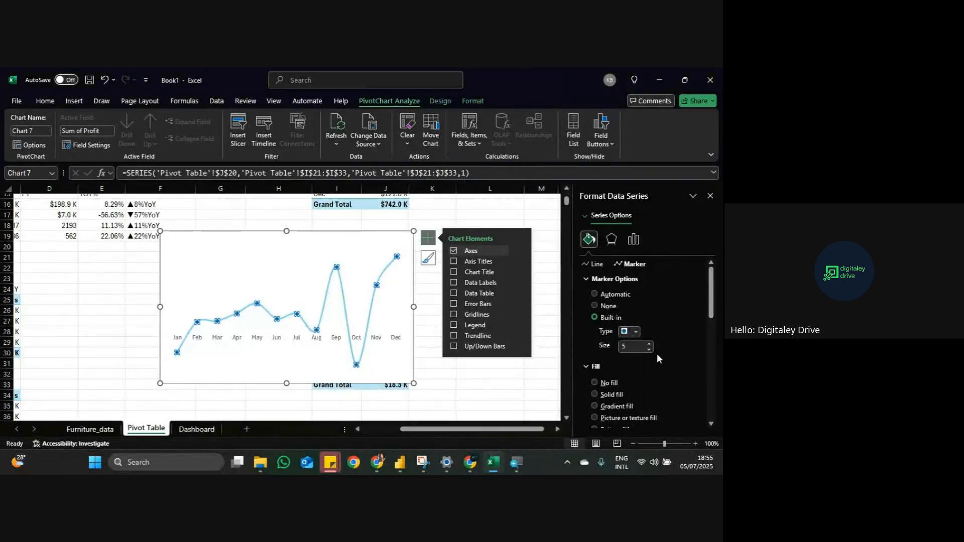
pyautogui.click(650, 344)
pyautogui.click(650, 344)
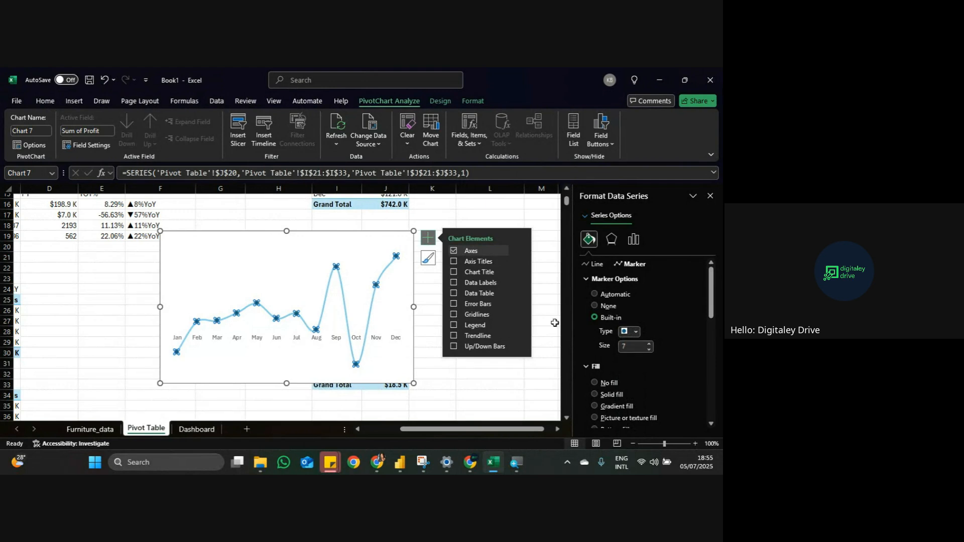
pyautogui.click(484, 379)
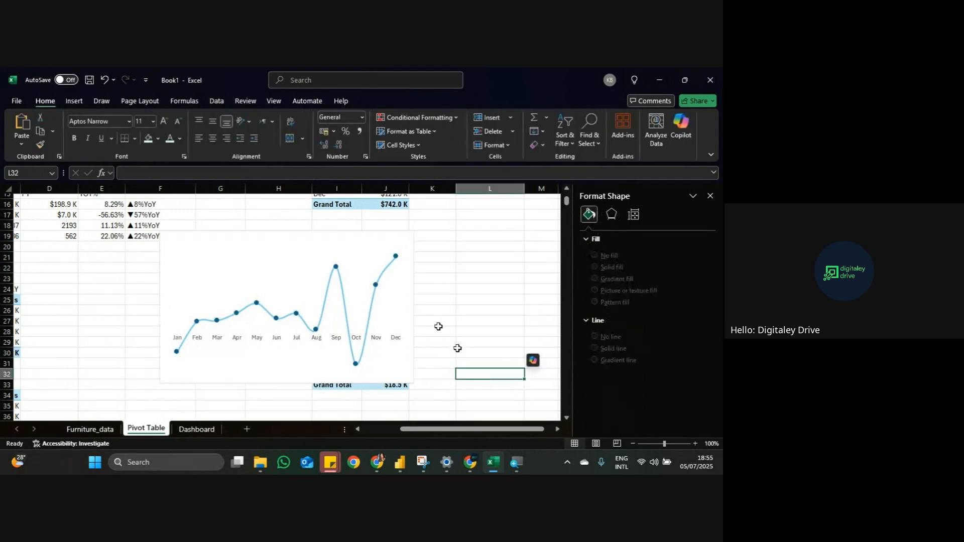
# Step: Set the monthly profit chart's area to no fill and its border to no line
pyautogui.click(374, 307)
pyautogui.click(378, 235)
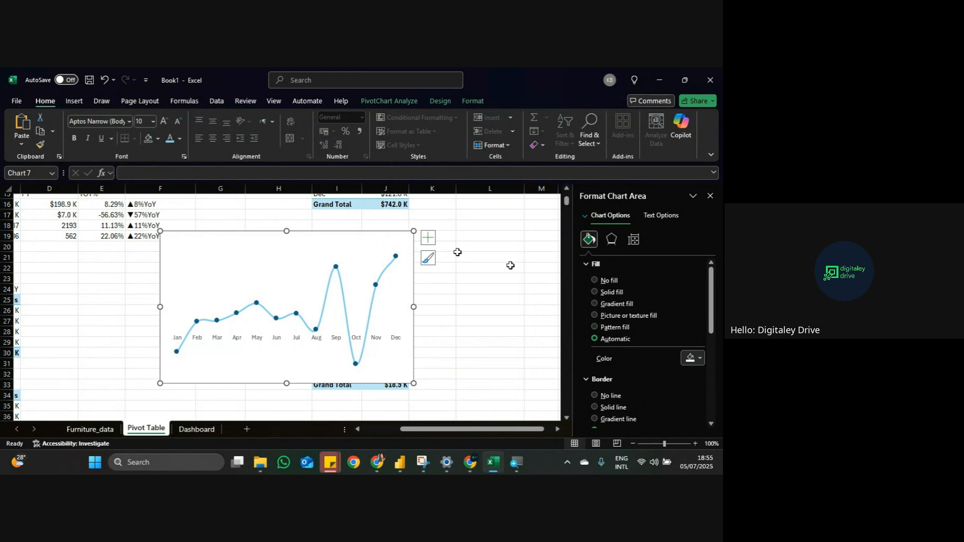
pyautogui.click(594, 281)
pyautogui.click(595, 373)
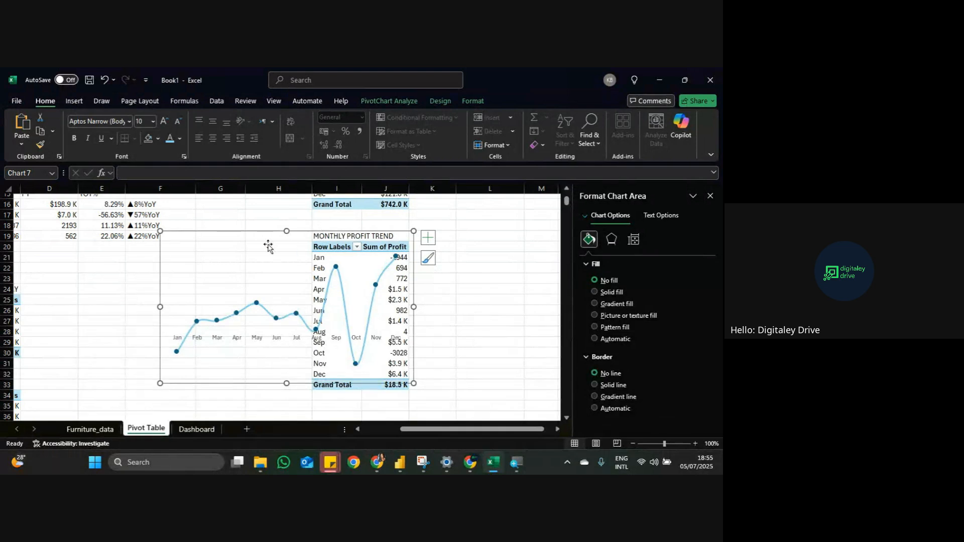
# Step: Move the monthly profit chart from the Pivot Table sheet into the Dashboard sheet's Monthly Profit Trend panel
pyautogui.press('Delete')
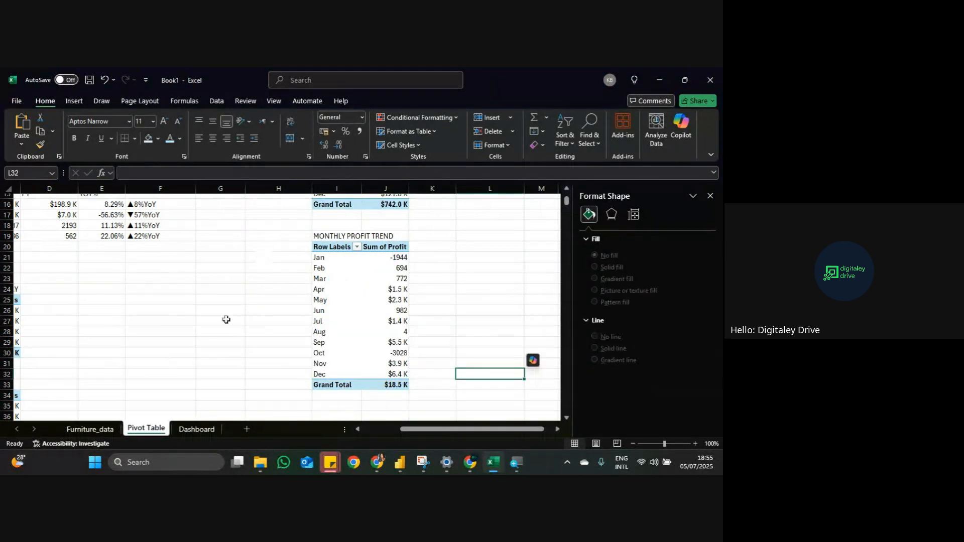
pyautogui.click(196, 429)
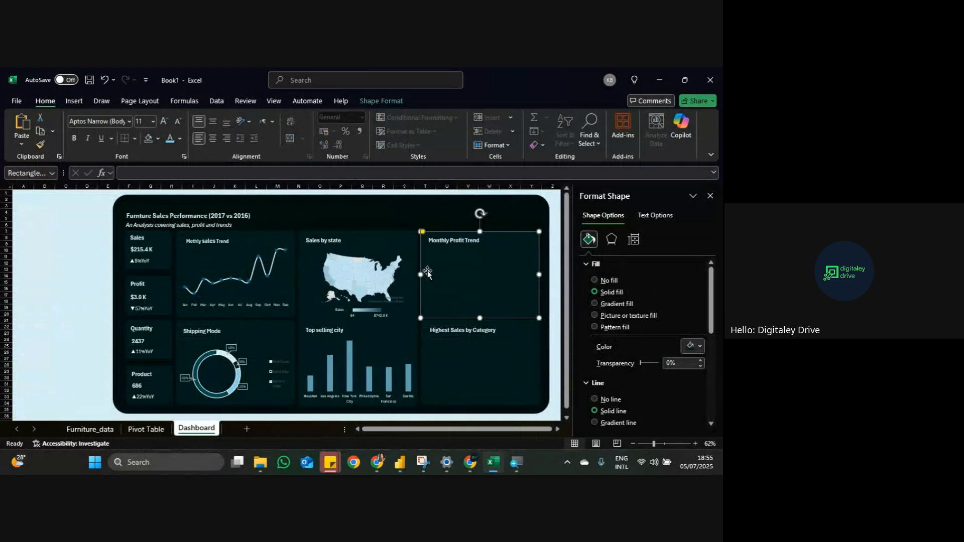
pyautogui.hotkey('ctrl', 'v')
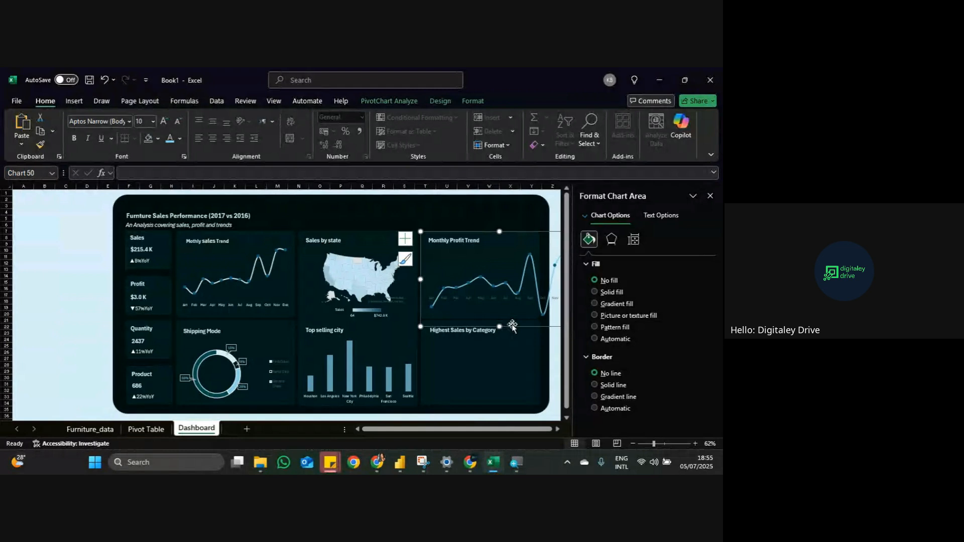
# Step: Color the month labels on the dashboard profit chart's horizontal axis very light blue using a recent color
pyautogui.click(507, 298)
pyautogui.click(657, 215)
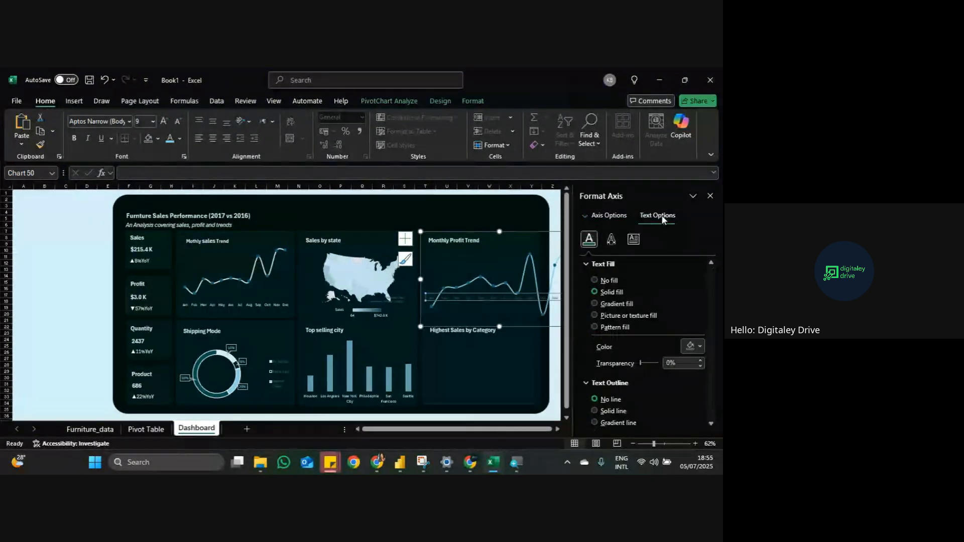
pyautogui.click(695, 347)
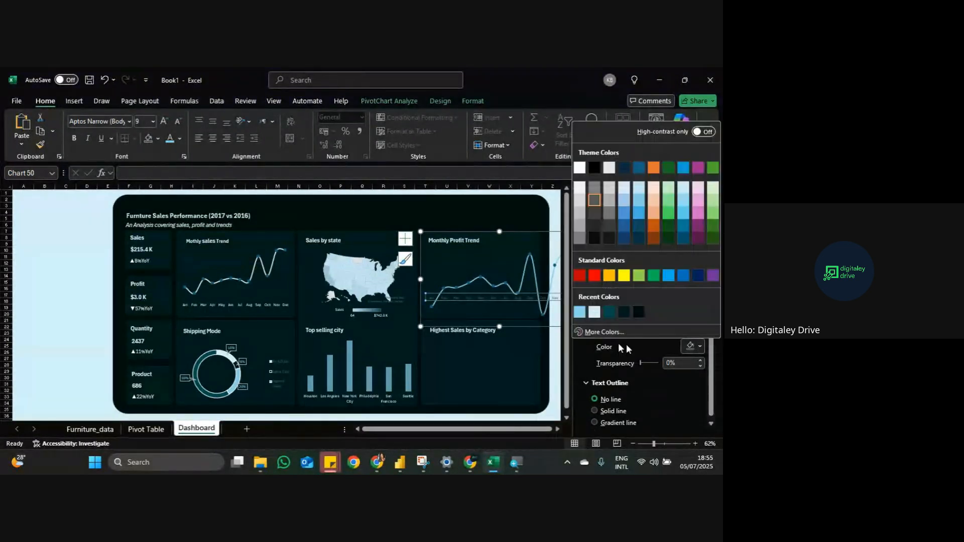
pyautogui.click(591, 313)
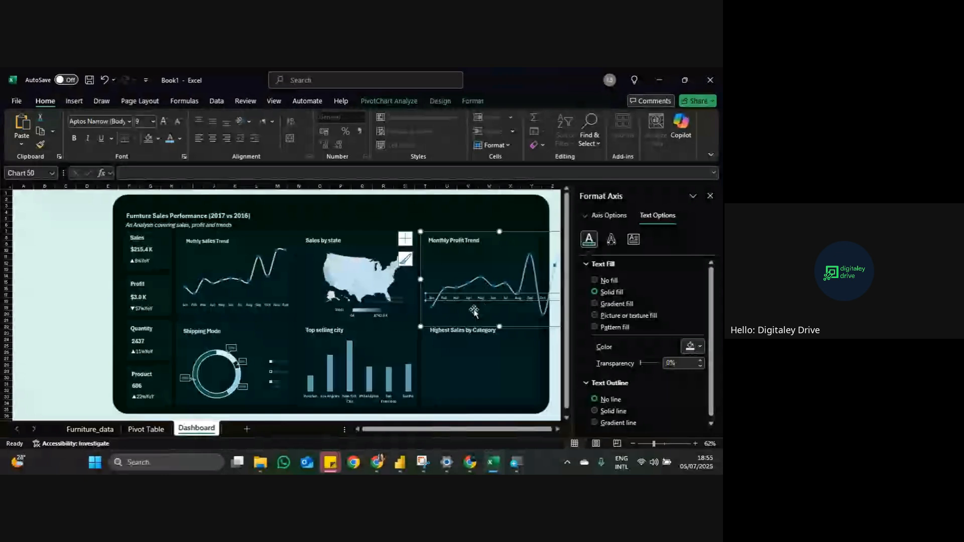
# Step: Shrink the profit chart slightly and shift it below the Monthly Profit Trend heading
pyautogui.moveTo(420, 326); pyautogui.dragTo(431, 308)
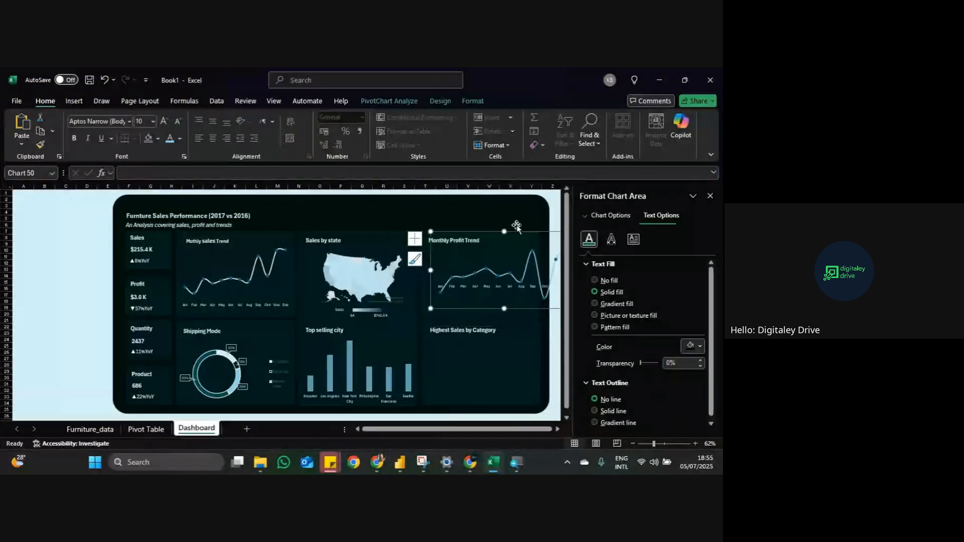
pyautogui.moveTo(517, 231); pyautogui.dragTo(504, 239)
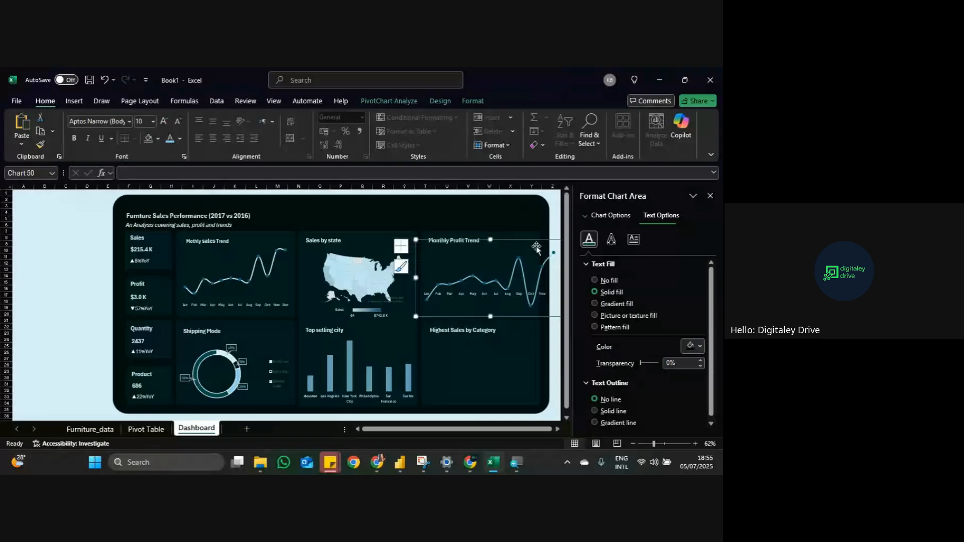
# Step: Widen the Monthly Profit Trend and Highest Sales by Category panels and the dashboard's background rectangle slightly on their right side
pyautogui.click(524, 234)
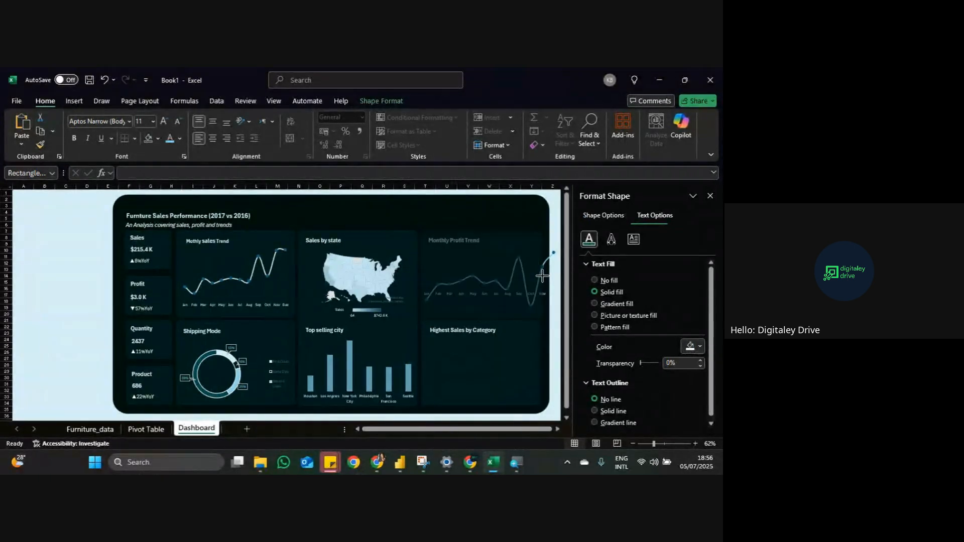
pyautogui.click(542, 347)
pyautogui.click(524, 350)
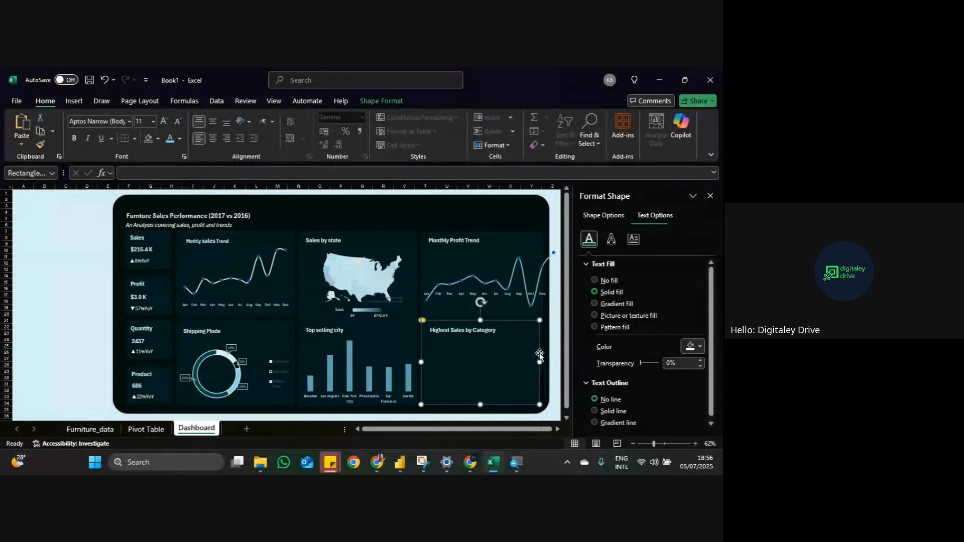
pyautogui.moveTo(542, 361); pyautogui.dragTo(542, 361)
pyautogui.click(517, 215)
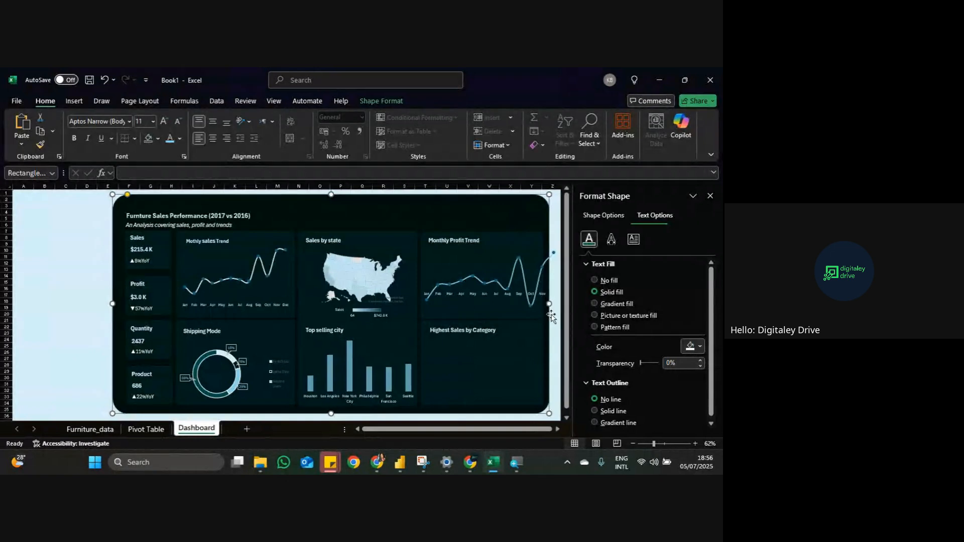
pyautogui.moveTo(551, 305); pyautogui.dragTo(554, 305)
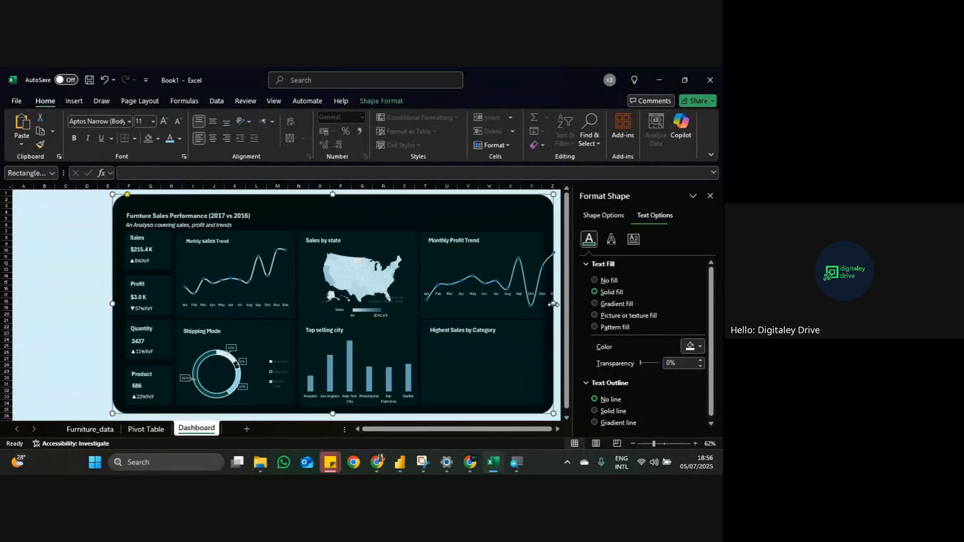
# Step: Resize the profit chart, making it slightly taller and narrow enough to fit the Monthly Profit Trend panel's width
pyautogui.hscroll(2, 521, 312)
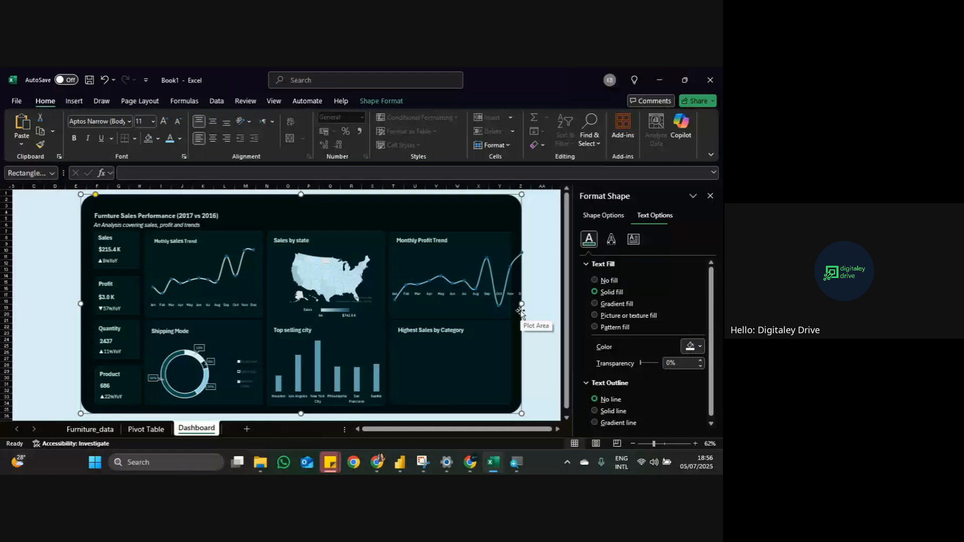
pyautogui.click(521, 312)
pyautogui.moveTo(459, 317); pyautogui.dragTo(459, 324)
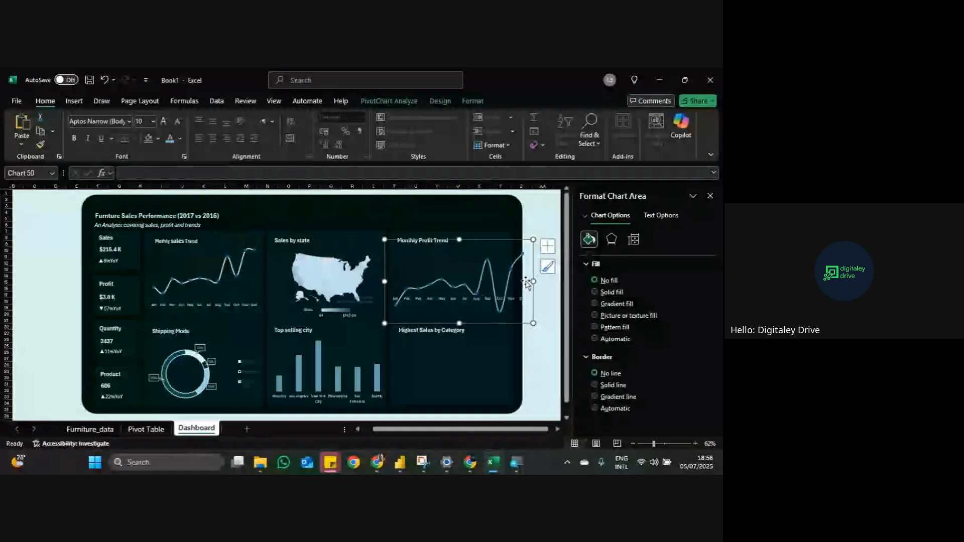
pyautogui.moveTo(534, 281); pyautogui.dragTo(511, 283)
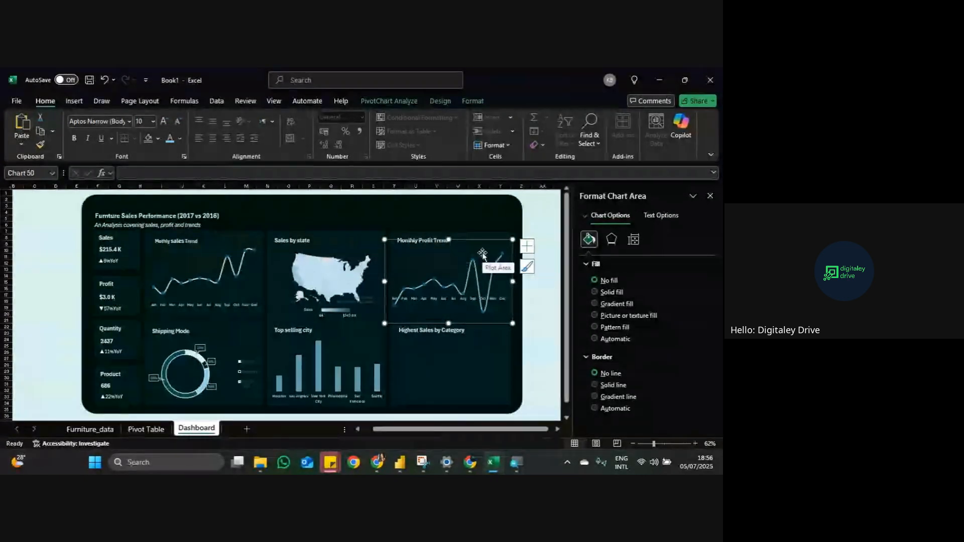
# Step: Fine-tune the profit chart's position so it sits centered within the Monthly Profit Trend panel
pyautogui.moveTo(494, 241); pyautogui.dragTo(497, 246)
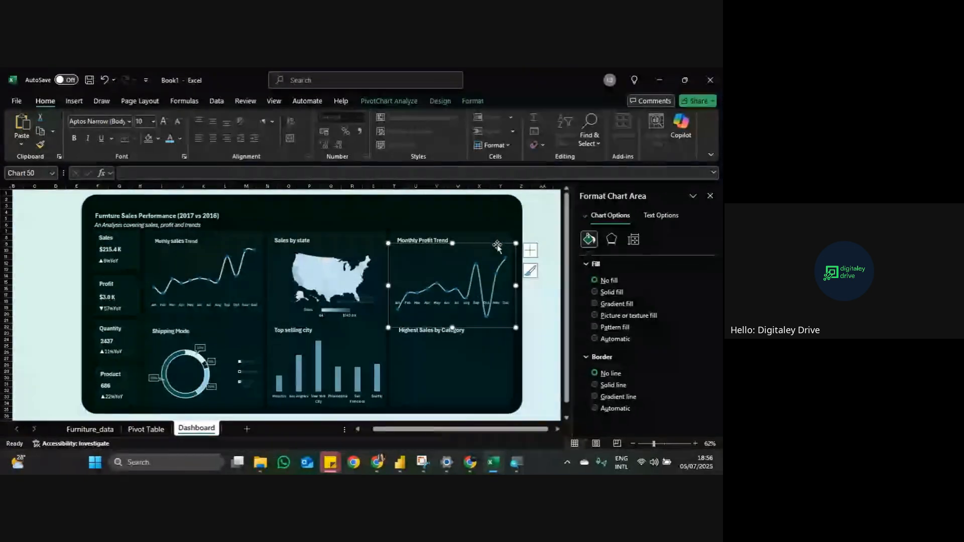
pyautogui.click(489, 220)
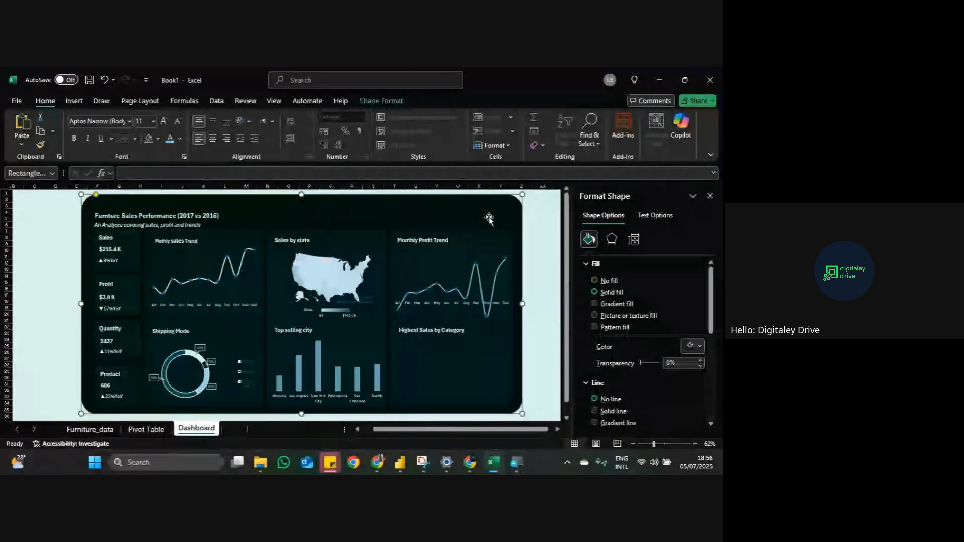
pyautogui.click(503, 258)
pyautogui.moveTo(487, 244); pyautogui.dragTo(484, 242)
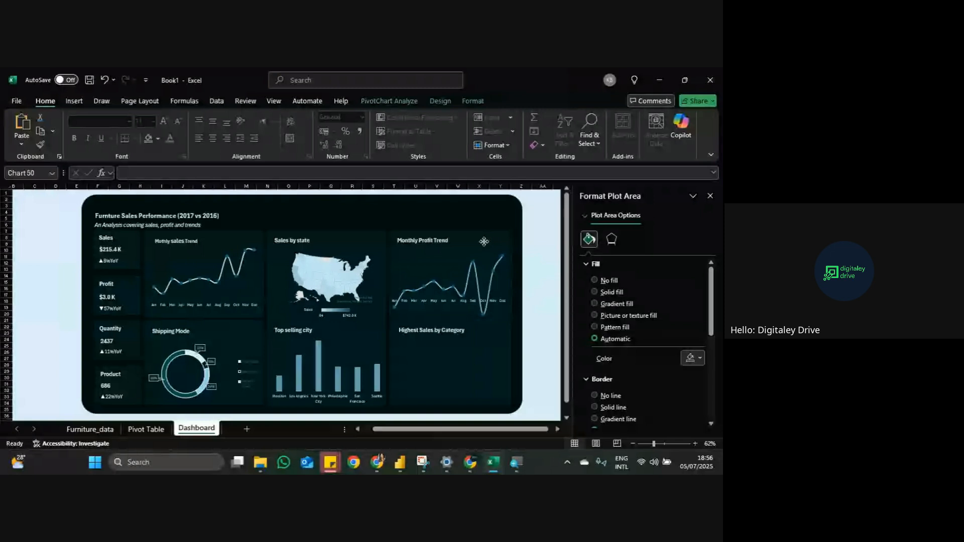
pyautogui.moveTo(484, 242); pyautogui.dragTo(494, 243)
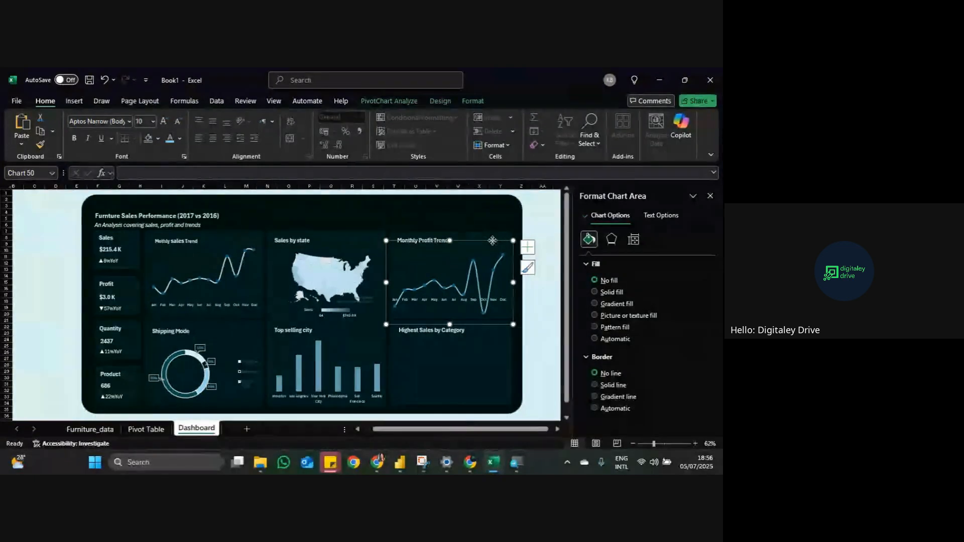
pyautogui.moveTo(493, 240); pyautogui.dragTo(495, 240)
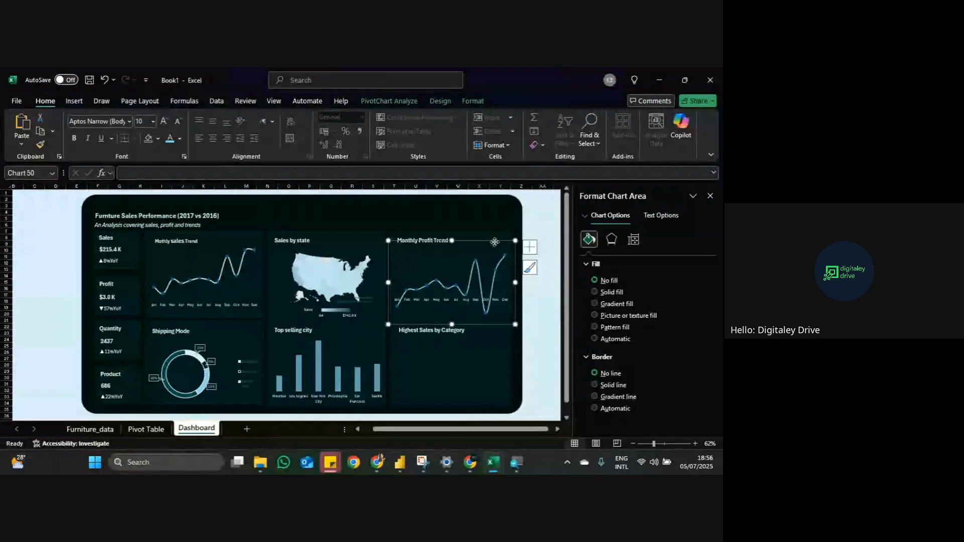
pyautogui.click(494, 226)
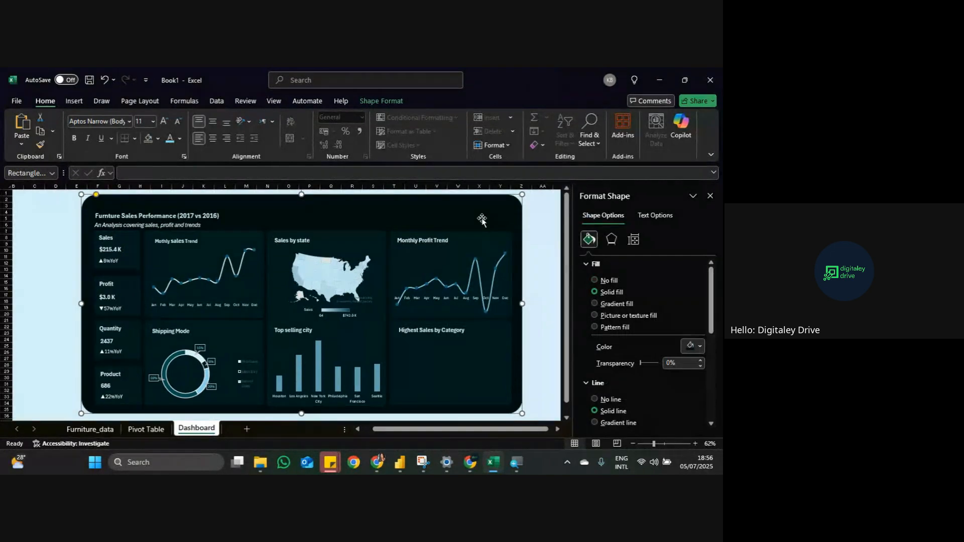
# Step: Insert a Clustered Bar chart from the HIGHEST SALES BY CATEGORY pivot table on the Pivot Table sheet
pyautogui.click(438, 361)
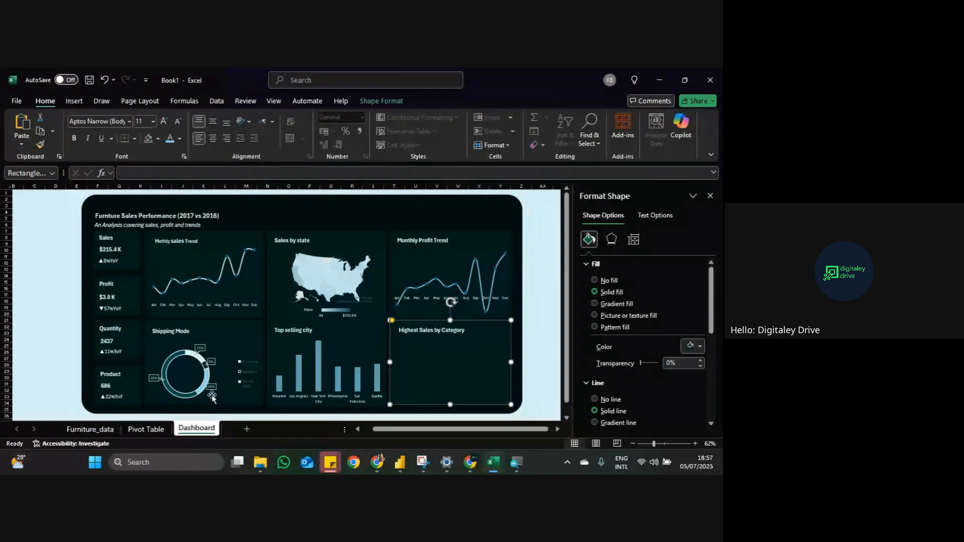
pyautogui.click(145, 428)
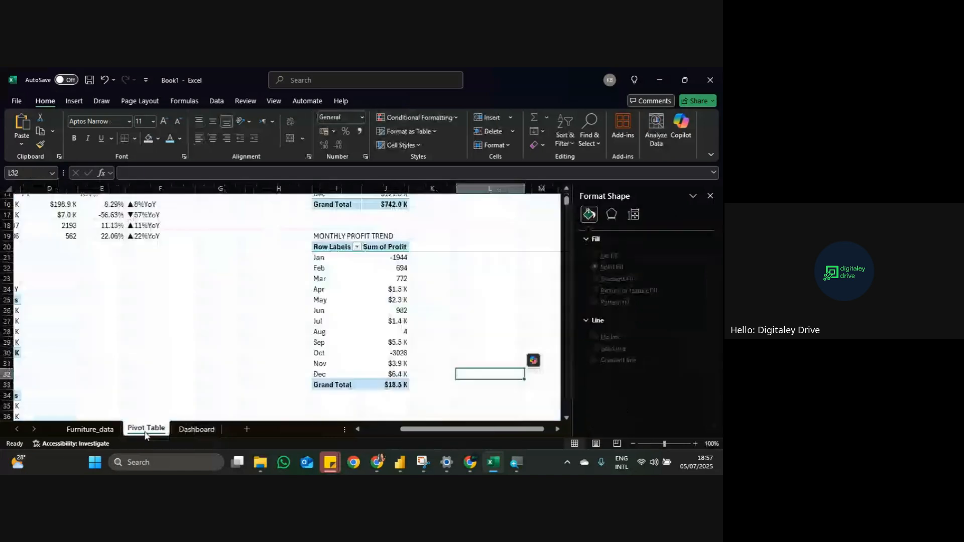
pyautogui.scroll(3, 255, 328)
pyautogui.hscroll(-3, 255, 328)
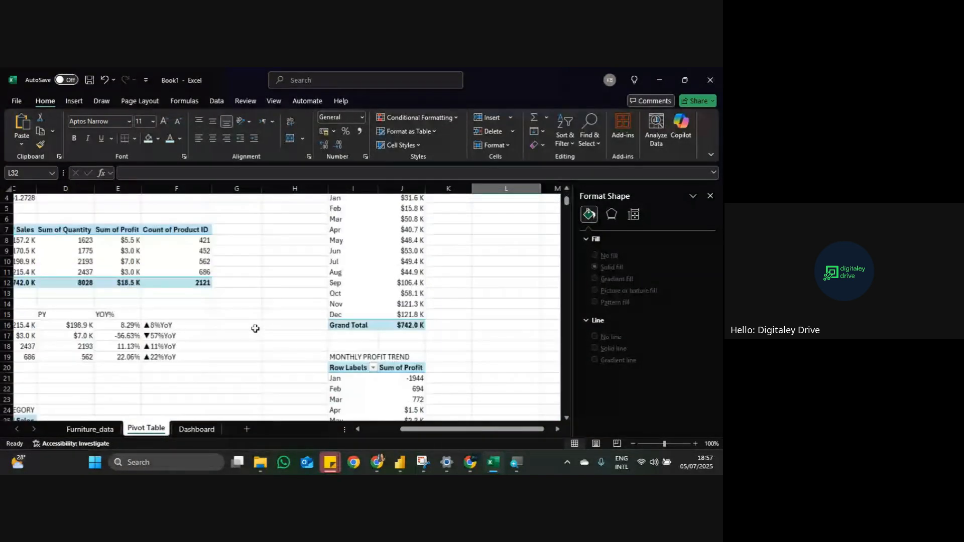
pyautogui.scroll(1, 255, 328)
pyautogui.scroll(-4, 255, 329)
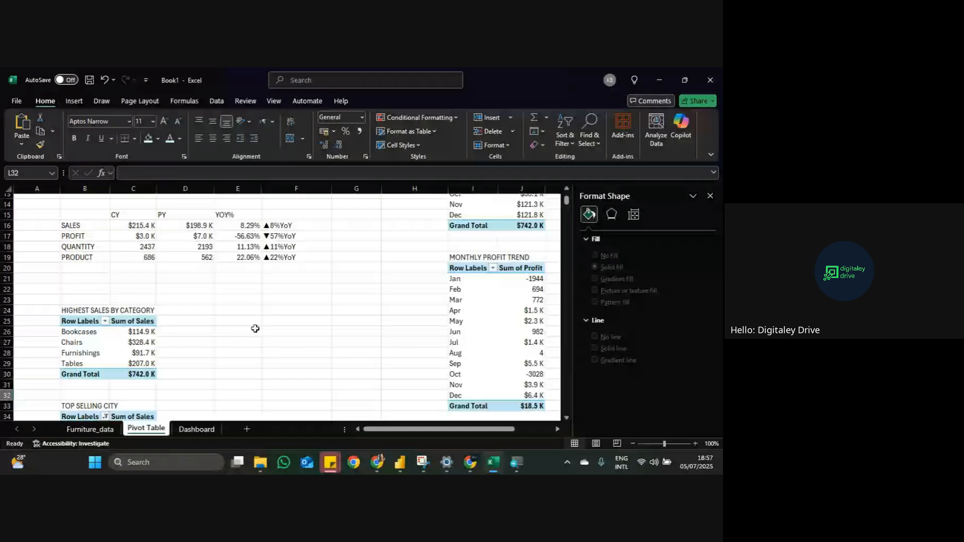
pyautogui.scroll(-1, 255, 328)
pyautogui.moveTo(91, 307); pyautogui.dragTo(128, 350)
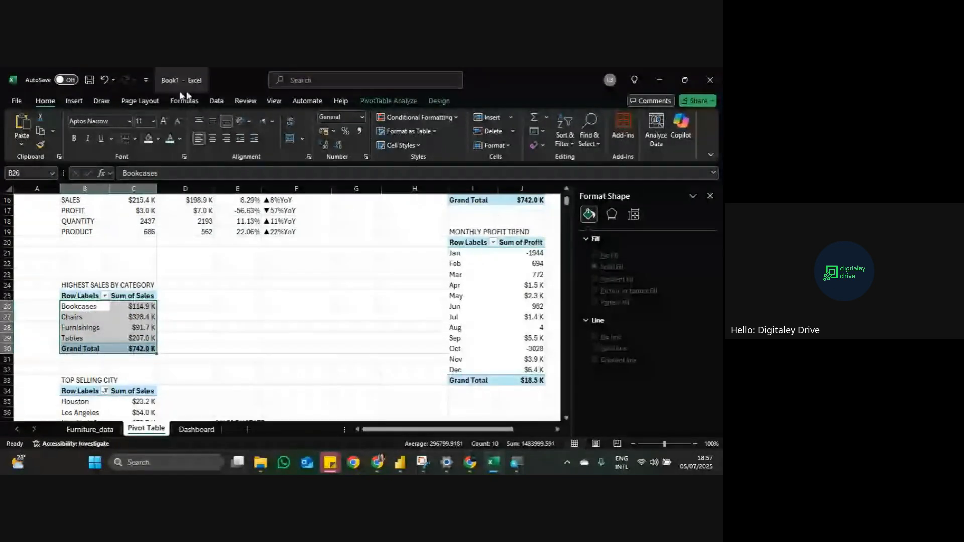
pyautogui.click(78, 101)
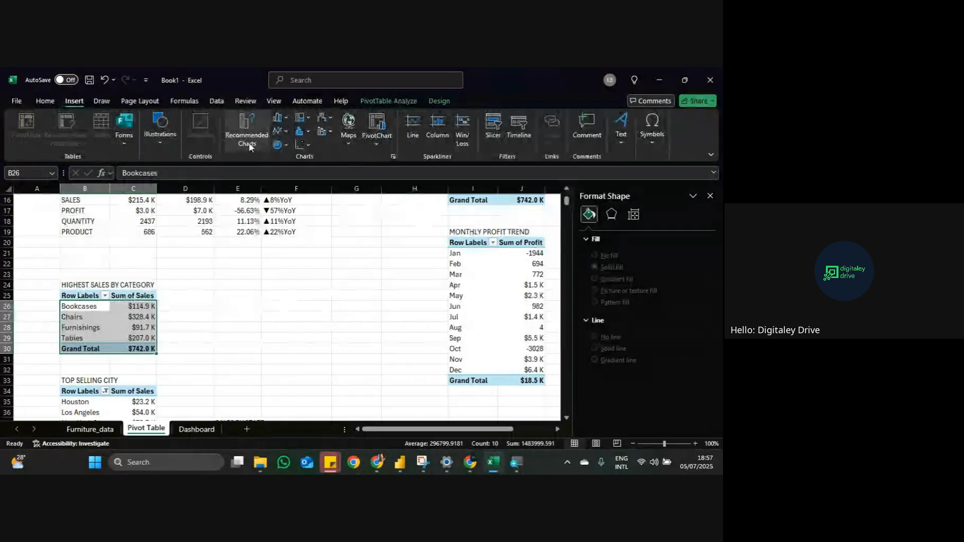
pyautogui.click(250, 146)
pyautogui.click(233, 213)
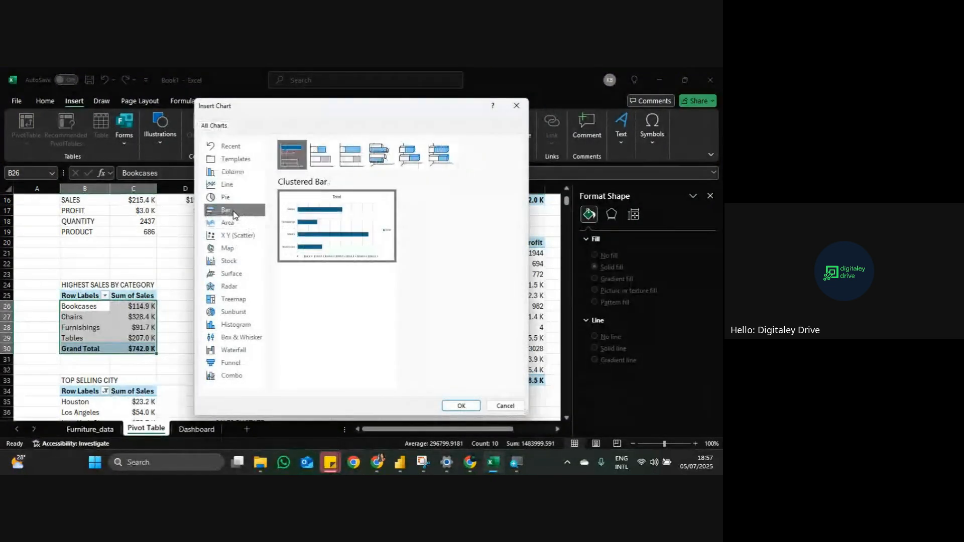
pyautogui.click(460, 405)
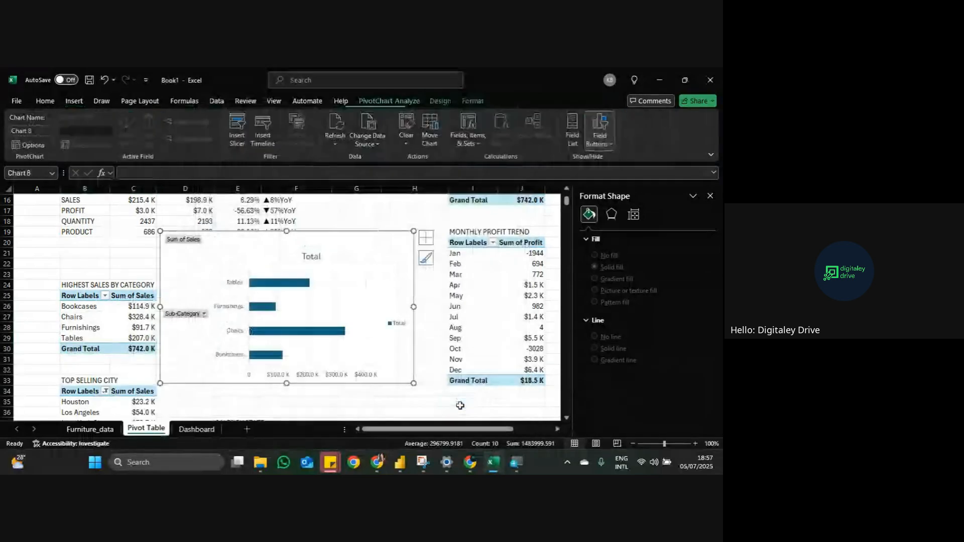
# Step: Remove the chart title, gridlines, legend and primary horizontal axis from the category sales bar chart
pyautogui.click(427, 238)
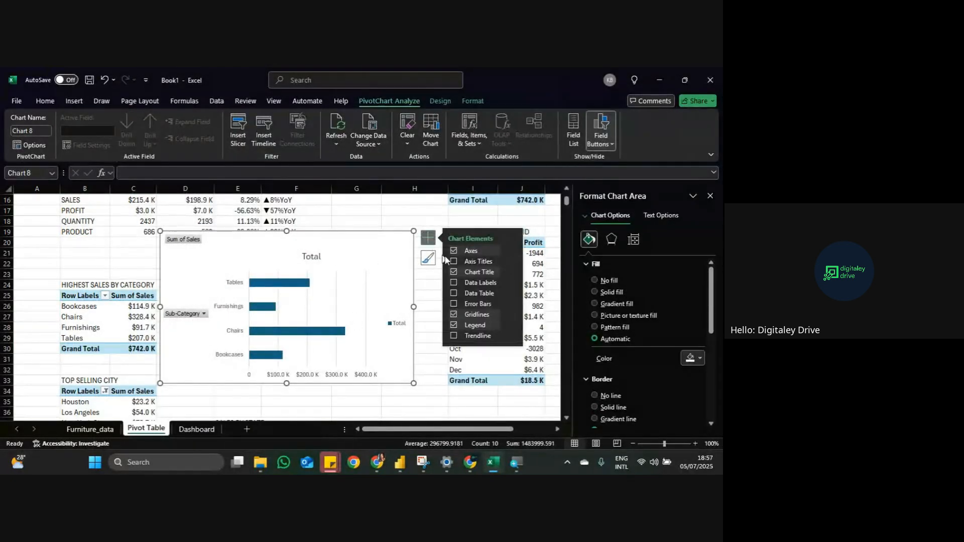
pyautogui.click(454, 272)
pyautogui.click(454, 315)
pyautogui.click(454, 325)
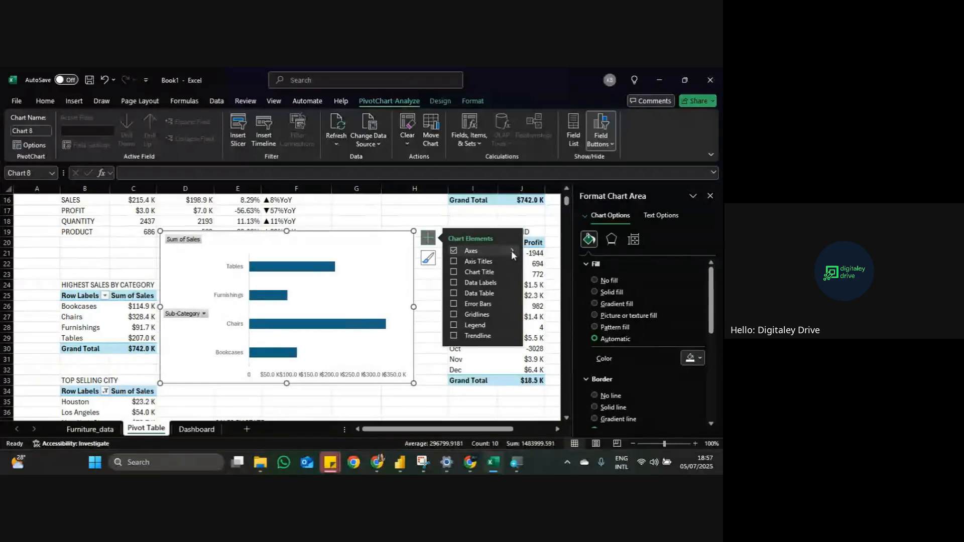
pyautogui.click(513, 252)
pyautogui.click(533, 263)
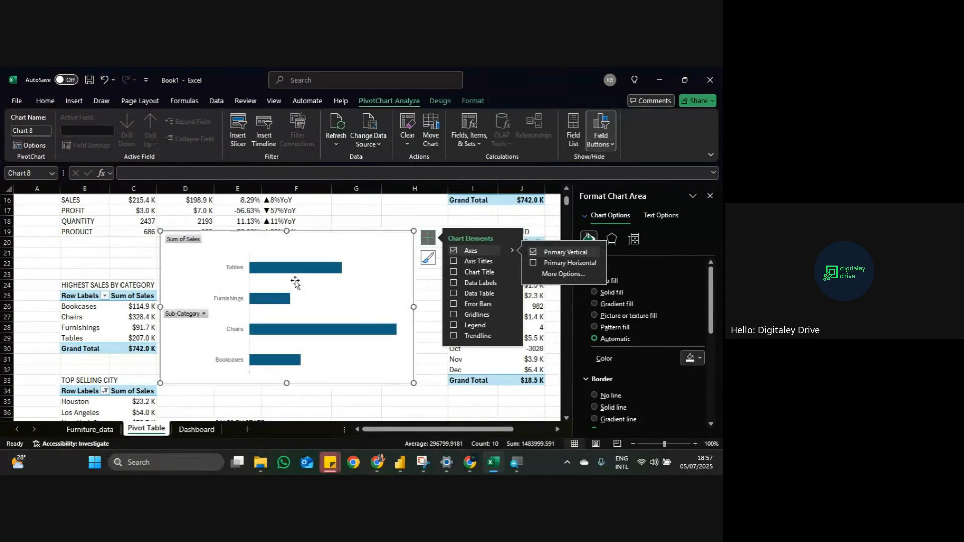
# Step: Hide all field buttons on the category sales bar chart and remove the line of its vertical axis
pyautogui.rightClick(190, 242)
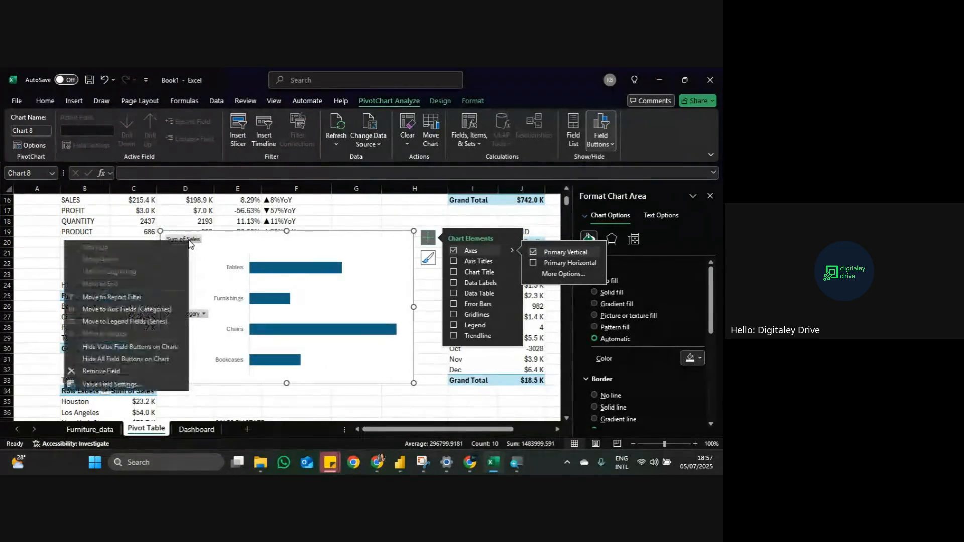
pyautogui.click(149, 359)
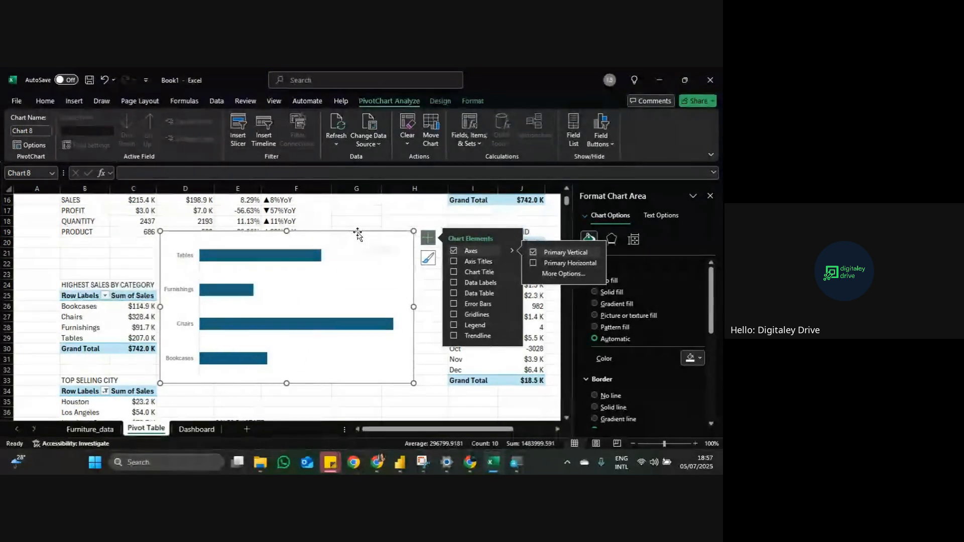
pyautogui.click(183, 276)
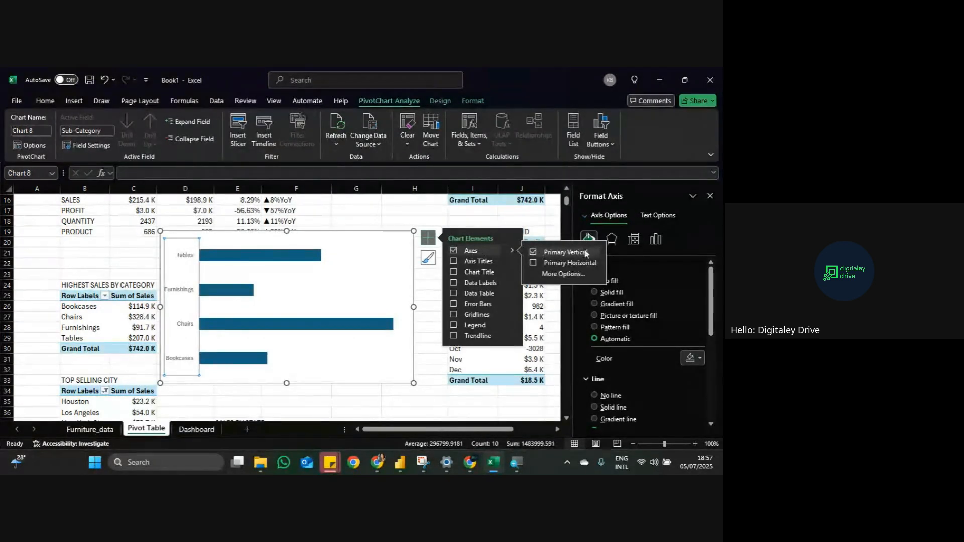
pyautogui.click(595, 396)
# Step: Recolor the bars of the category sales chart with the light blue from the recent colors
pyautogui.click(312, 255)
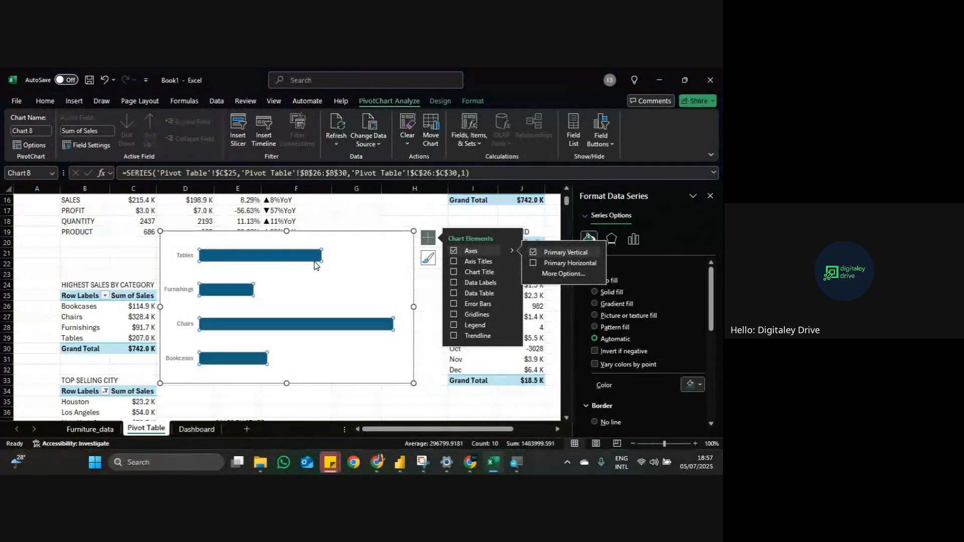
pyautogui.click(193, 261)
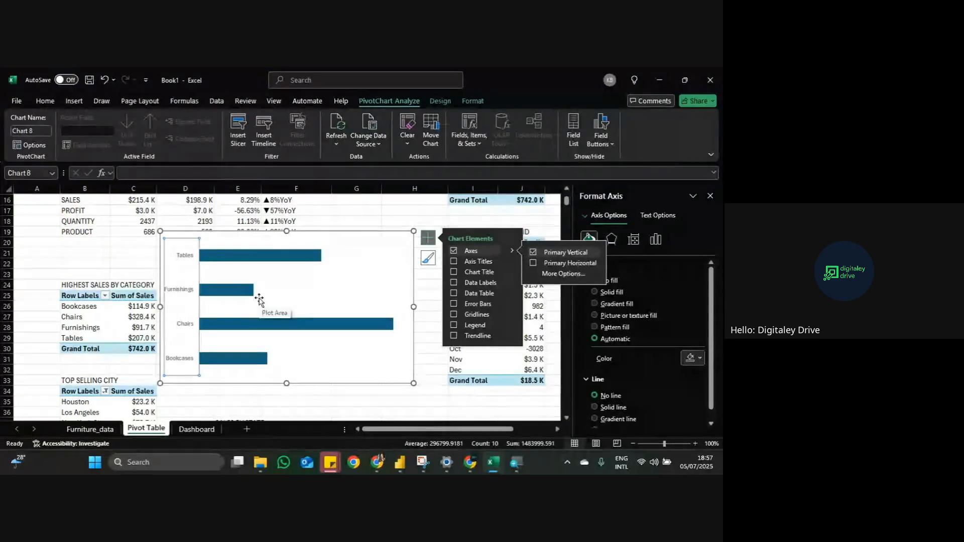
pyautogui.click(250, 292)
pyautogui.click(633, 239)
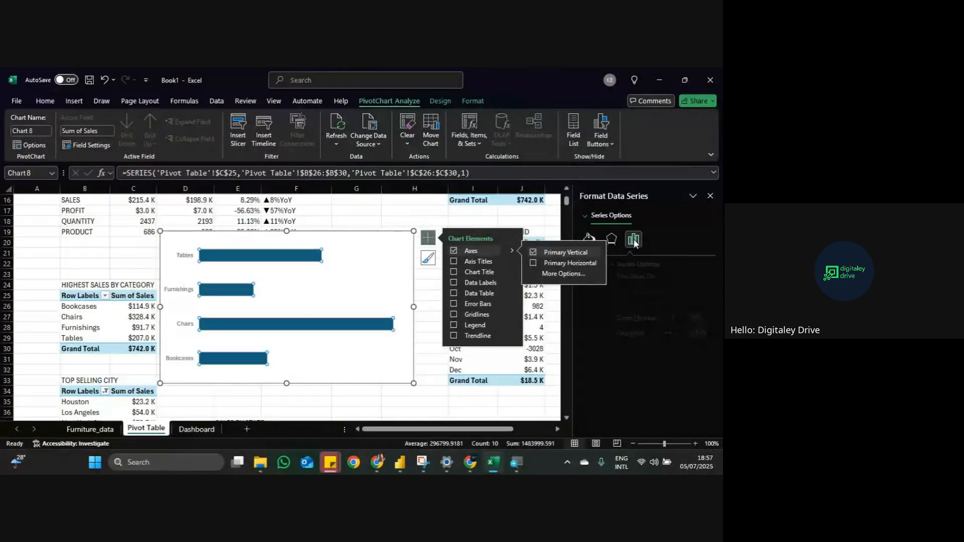
pyautogui.click(590, 239)
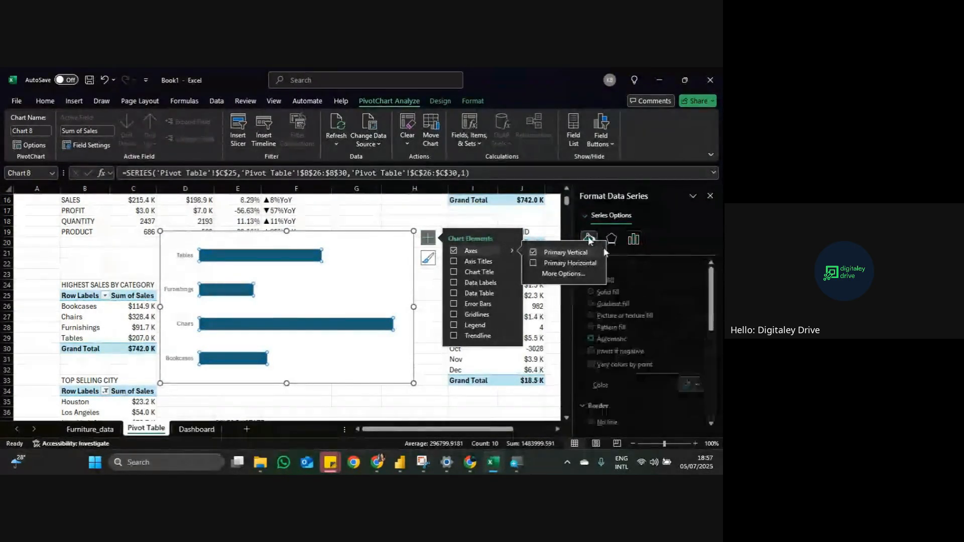
pyautogui.click(698, 384)
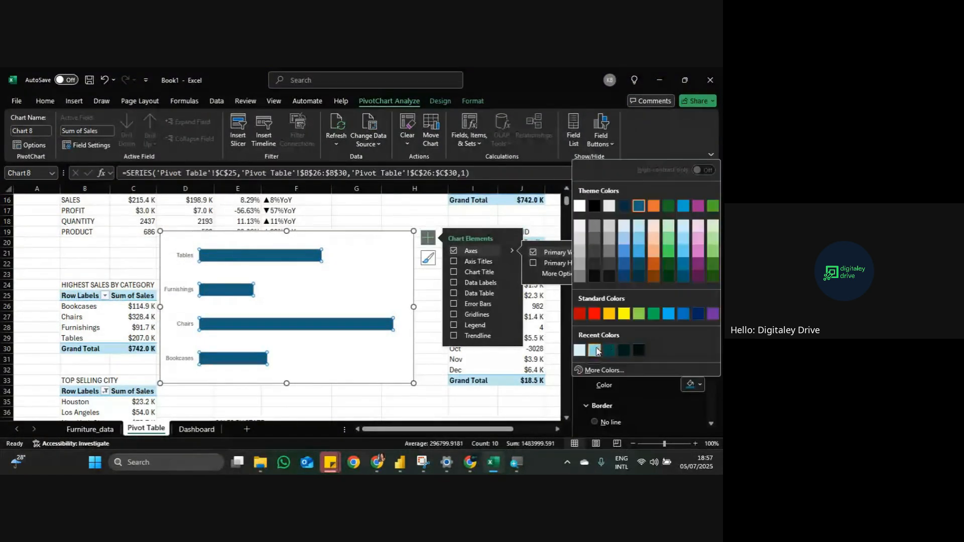
pyautogui.click(595, 350)
# Step: Set the category sales chart area to no border line and no fill
pyautogui.click(401, 233)
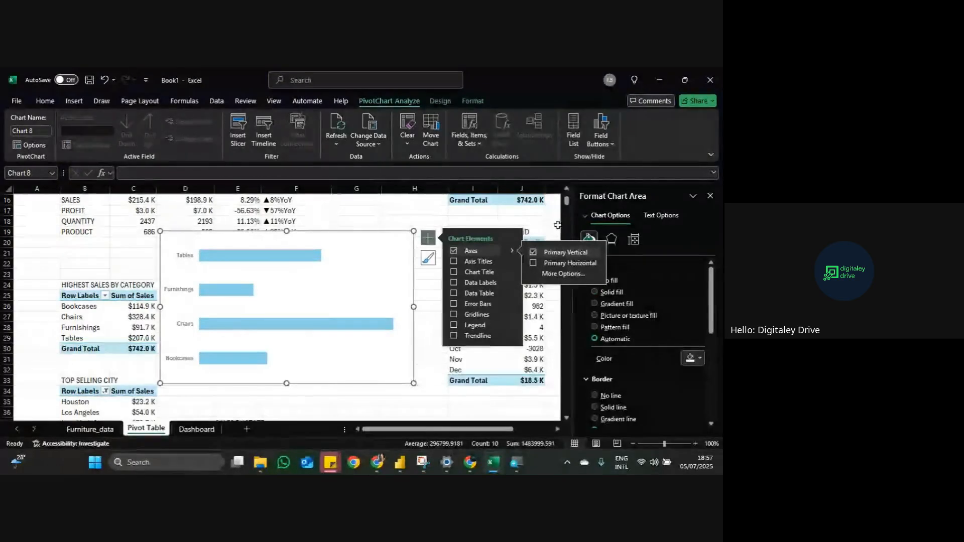
pyautogui.click(595, 395)
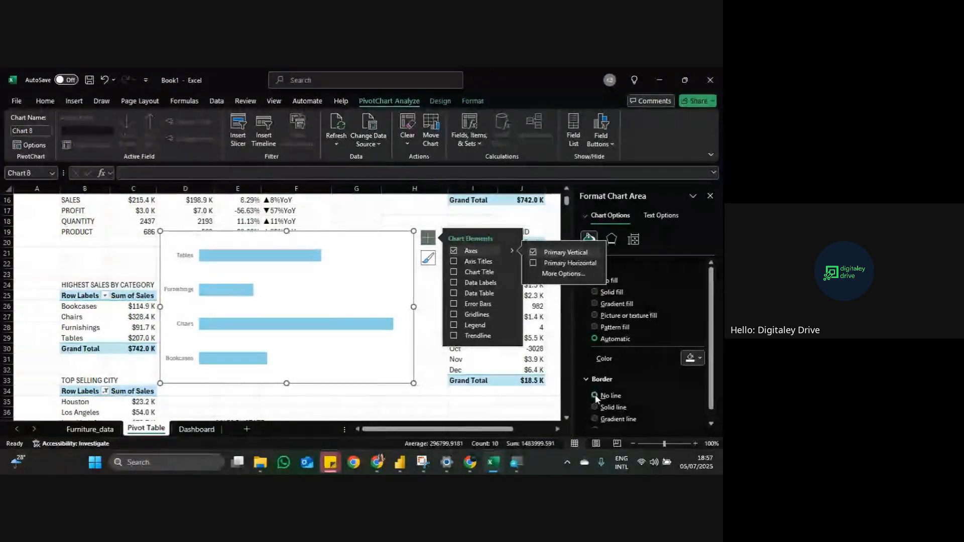
pyautogui.click(548, 225)
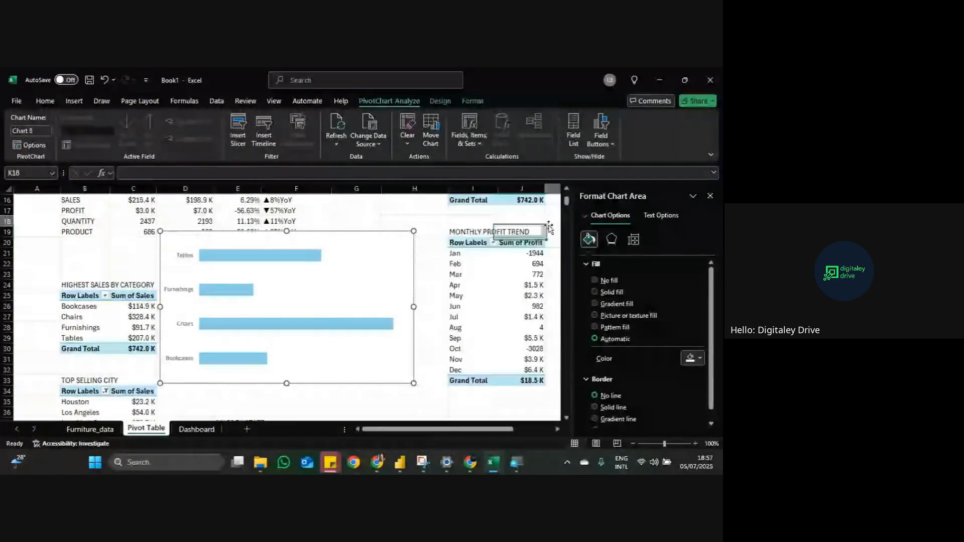
pyautogui.click(372, 260)
pyautogui.click(382, 234)
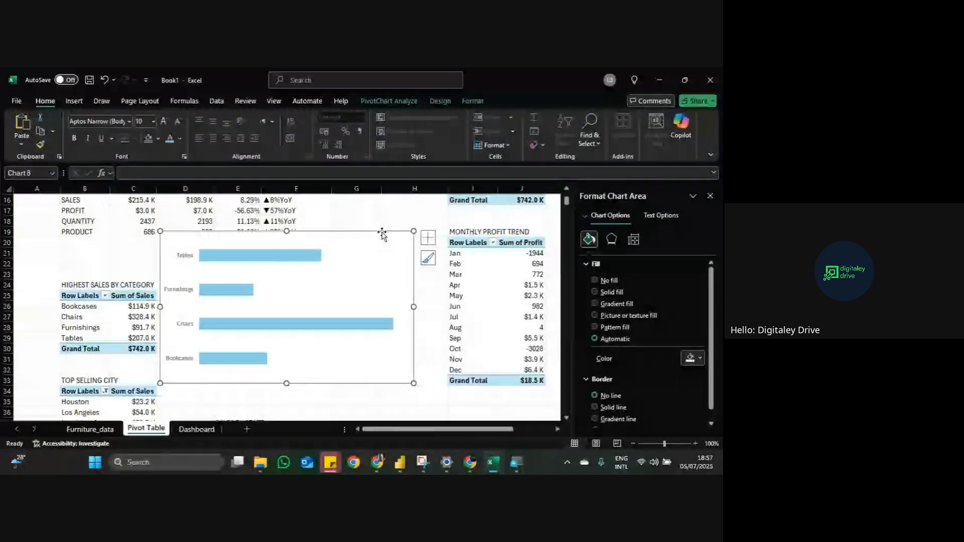
pyautogui.click(595, 280)
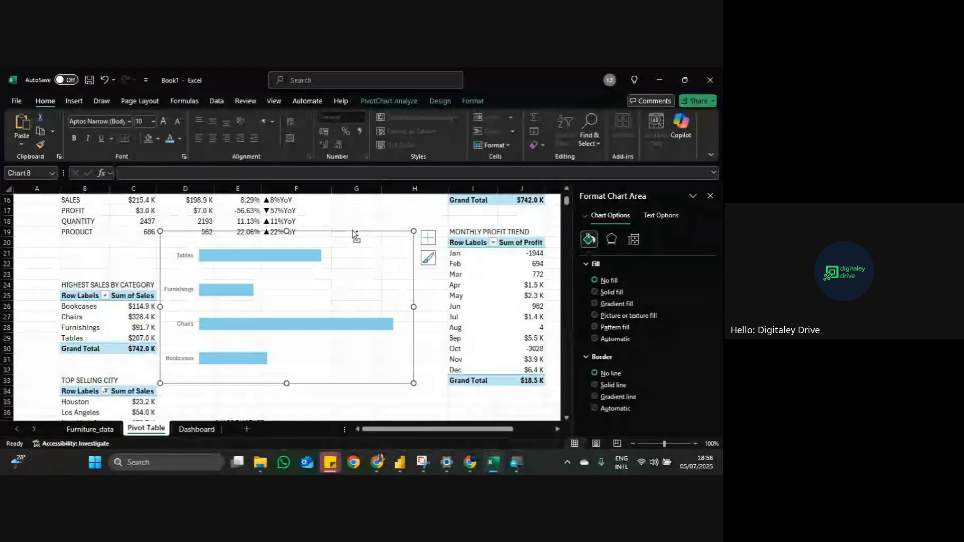
# Step: Cut the category sales chart from the Pivot Table sheet and paste it onto the Dashboard sheet
pyautogui.hotkey('ctrl', 'x')
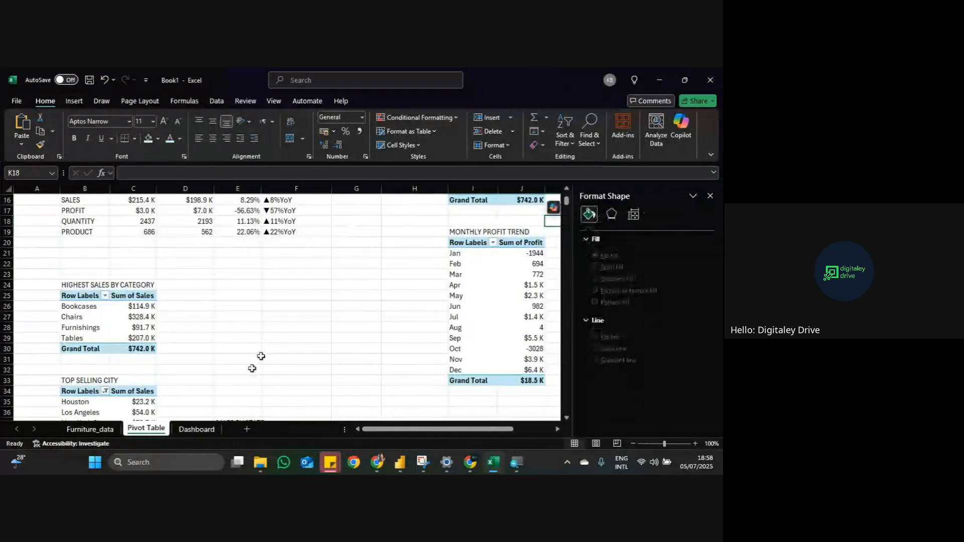
pyautogui.click(205, 435)
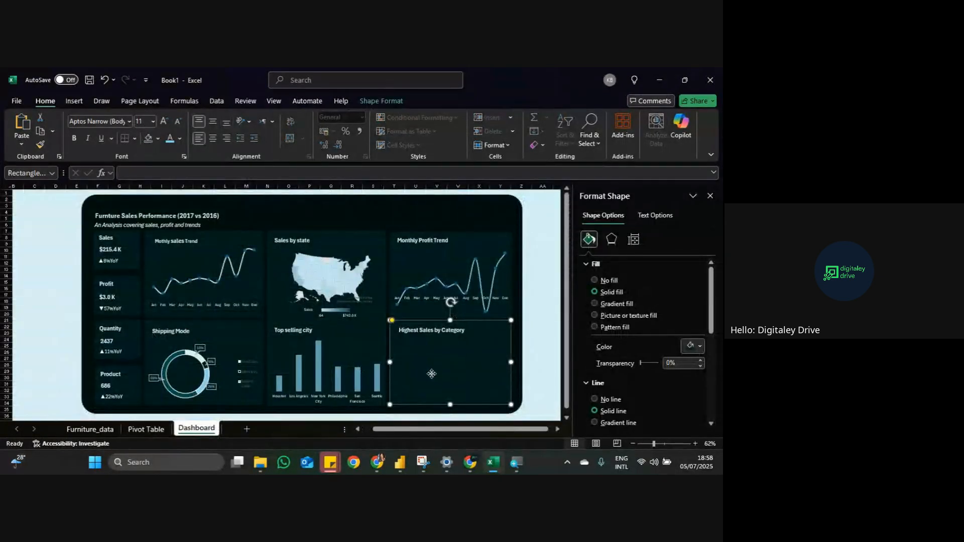
pyautogui.hotkey('ctrl', 'v')
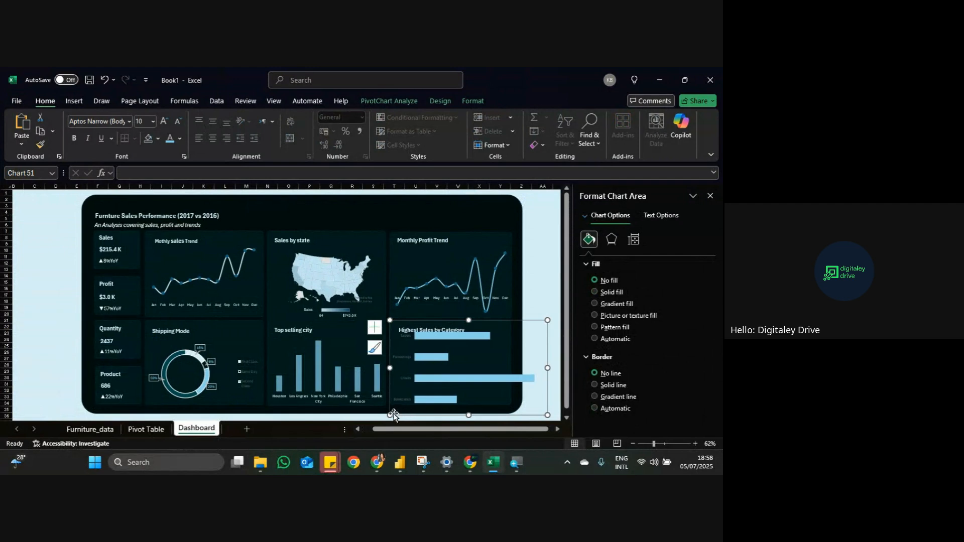
# Step: Shrink the pasted bar chart and place it inside the Highest Sales by Category panel beneath the heading
pyautogui.moveTo(389, 413); pyautogui.dragTo(415, 397)
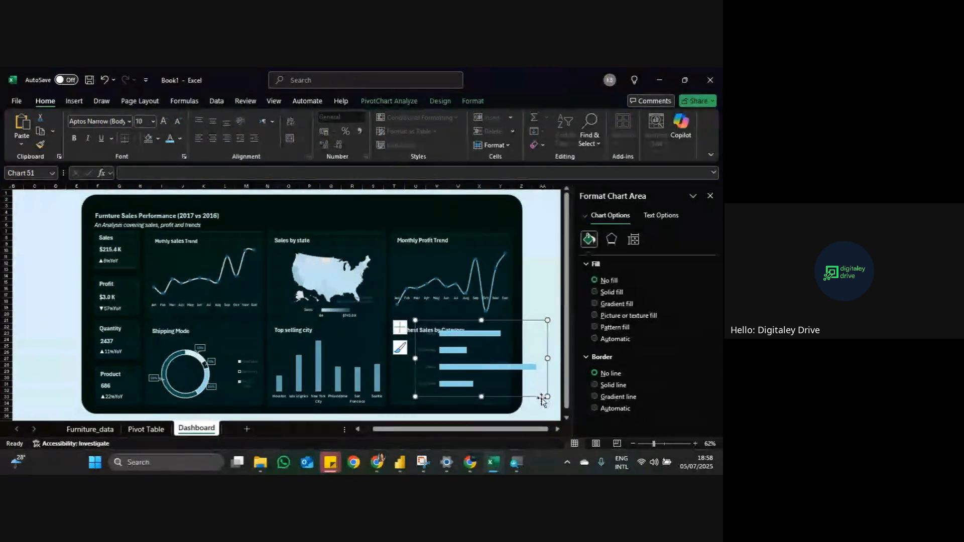
pyautogui.moveTo(548, 397); pyautogui.dragTo(536, 397)
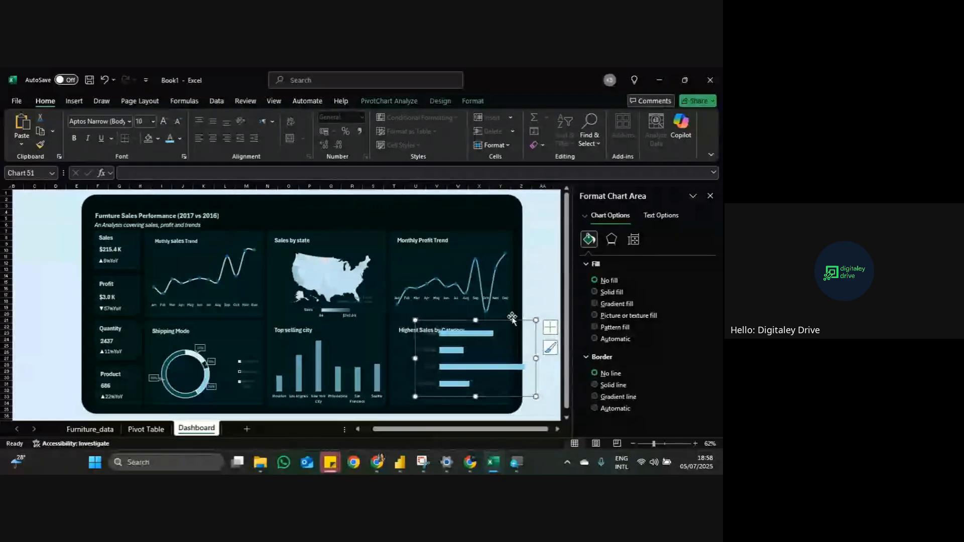
pyautogui.moveTo(512, 320); pyautogui.dragTo(488, 334)
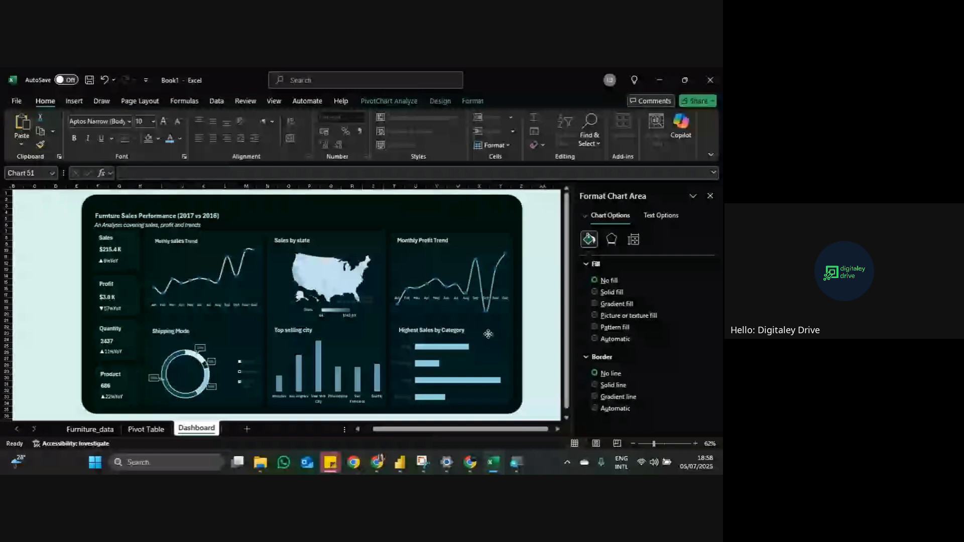
# Step: Change the category axis labels of the bar chart to the very pale blue from the recent colors
pyautogui.click(407, 364)
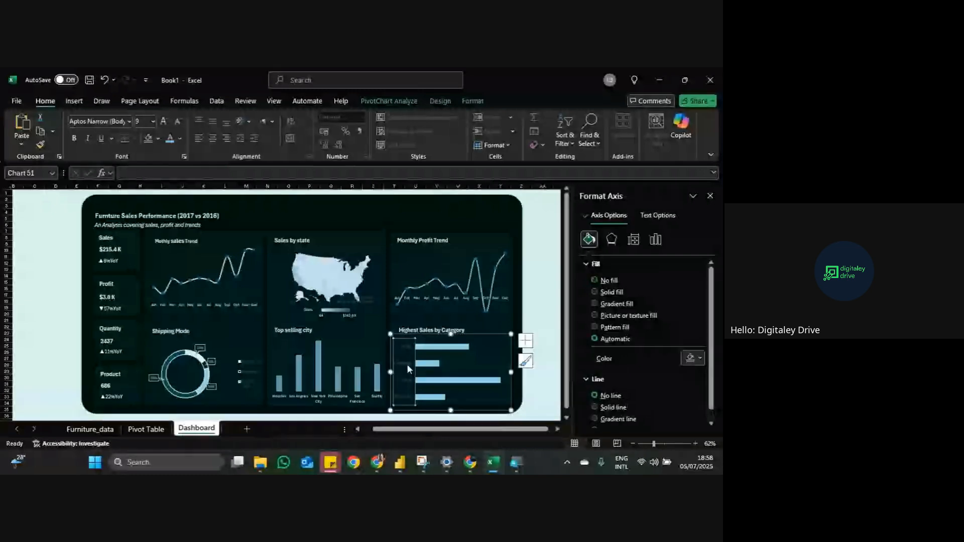
pyautogui.click(648, 213)
pyautogui.click(700, 346)
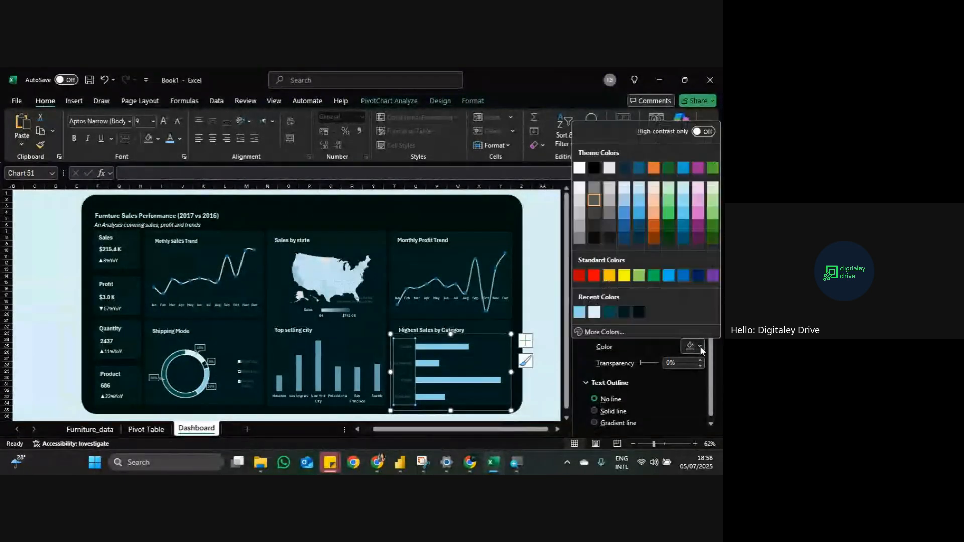
pyautogui.click(592, 315)
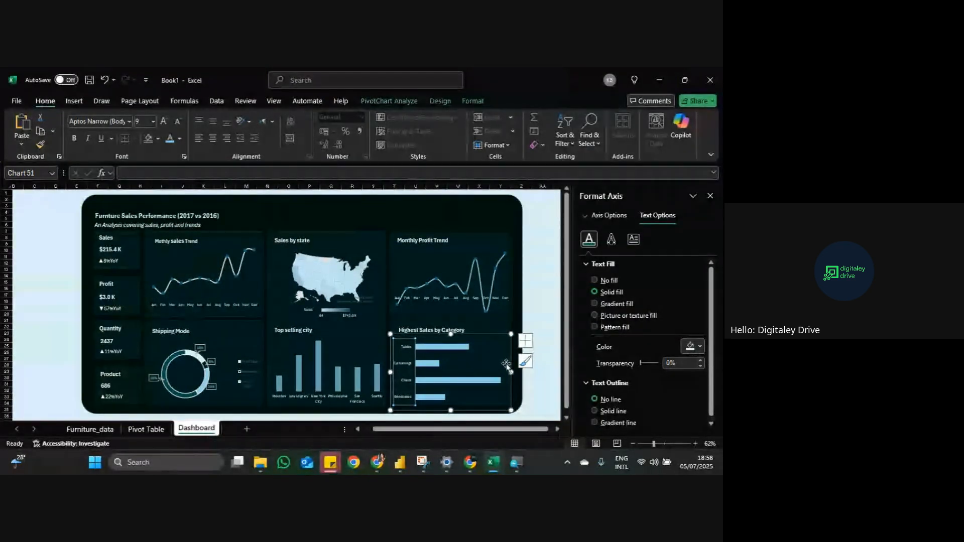
# Step: Check the Top selling city columns' fill settings and set the category chart bars to the same 28% transparency
pyautogui.click(420, 372)
pyautogui.click(333, 367)
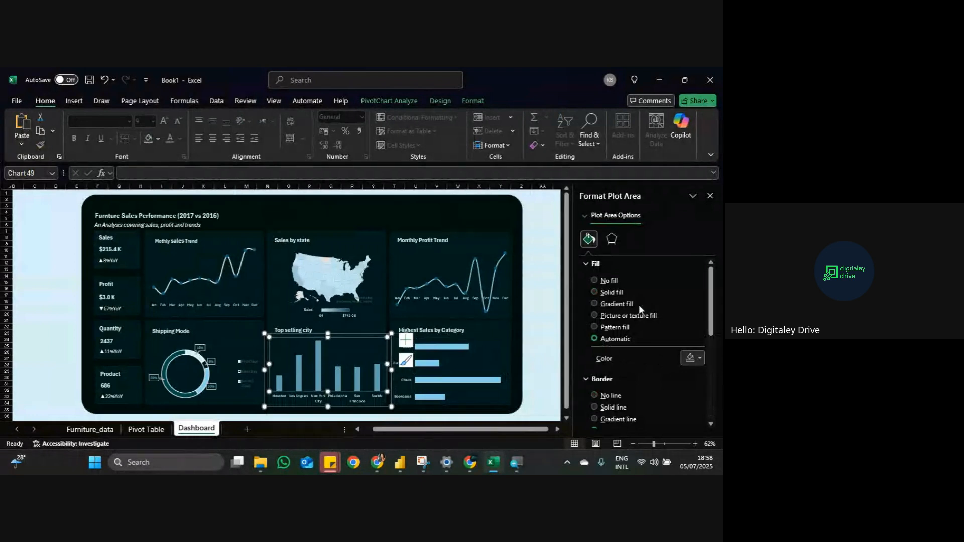
pyautogui.click(377, 383)
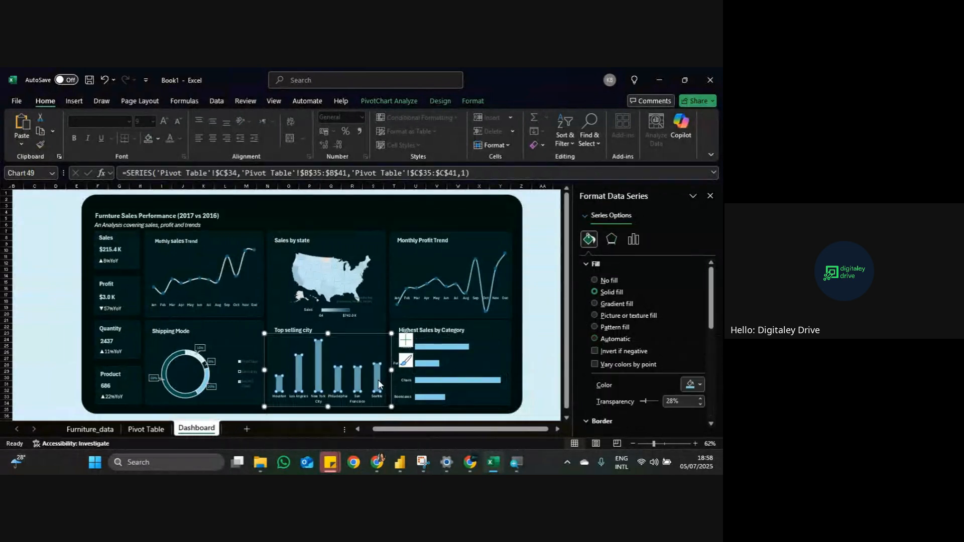
pyautogui.click(493, 381)
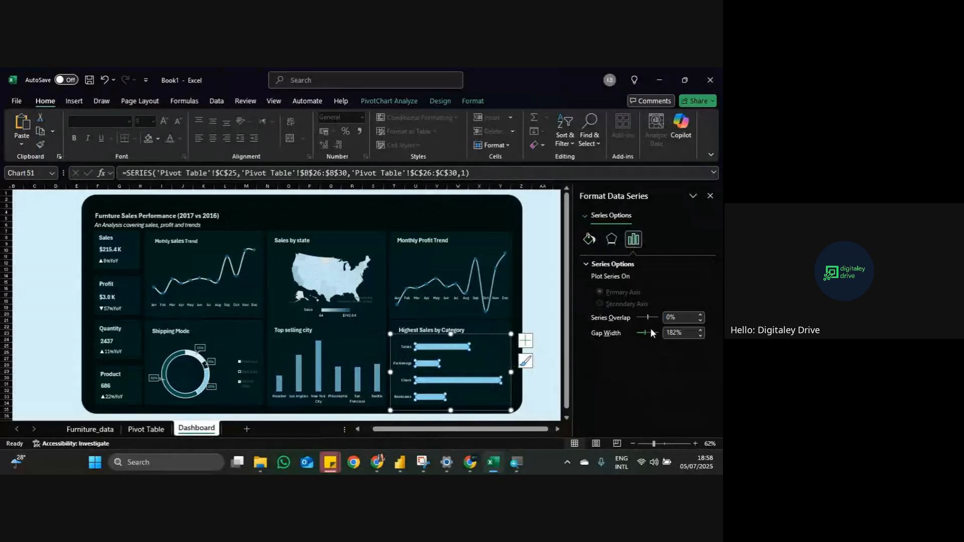
pyautogui.click(589, 239)
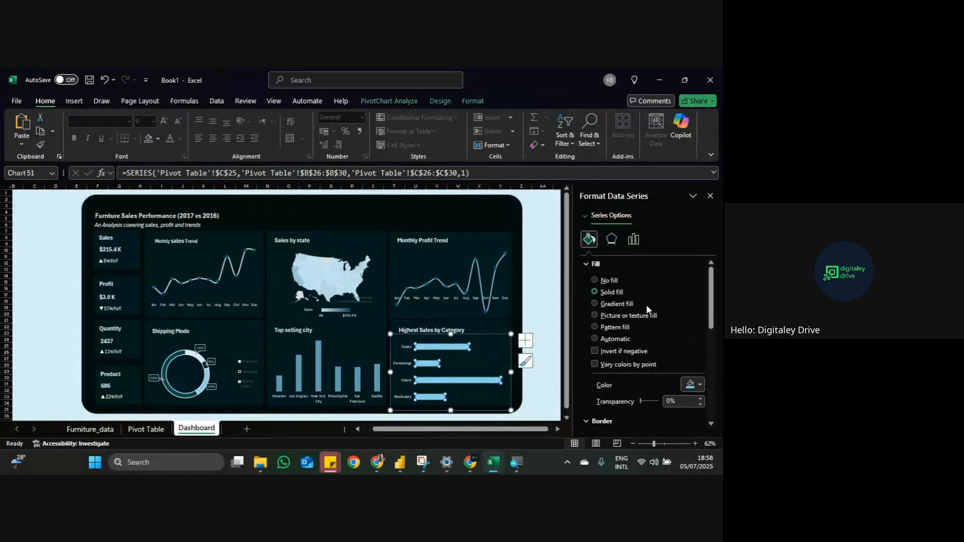
pyautogui.click(673, 402)
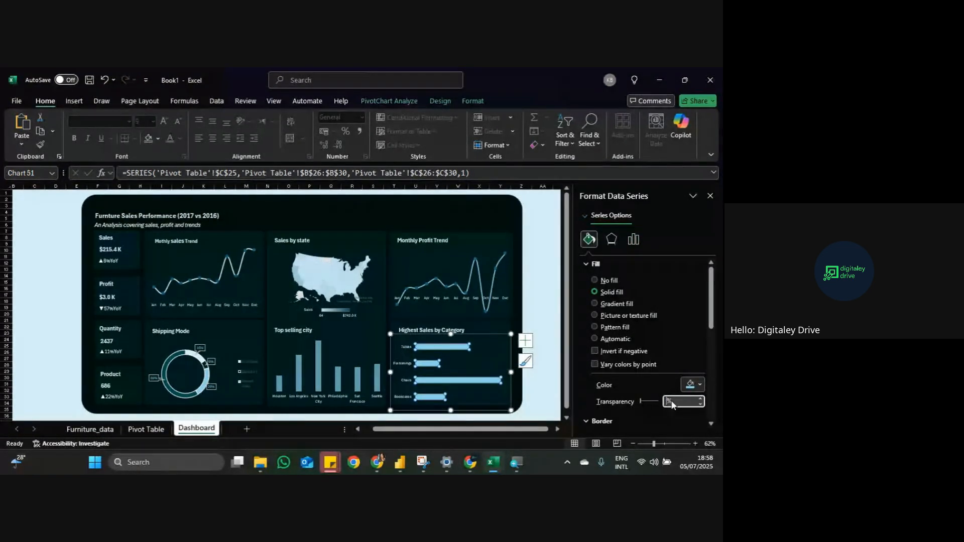
pyautogui.write('28')
pyautogui.press('Return')
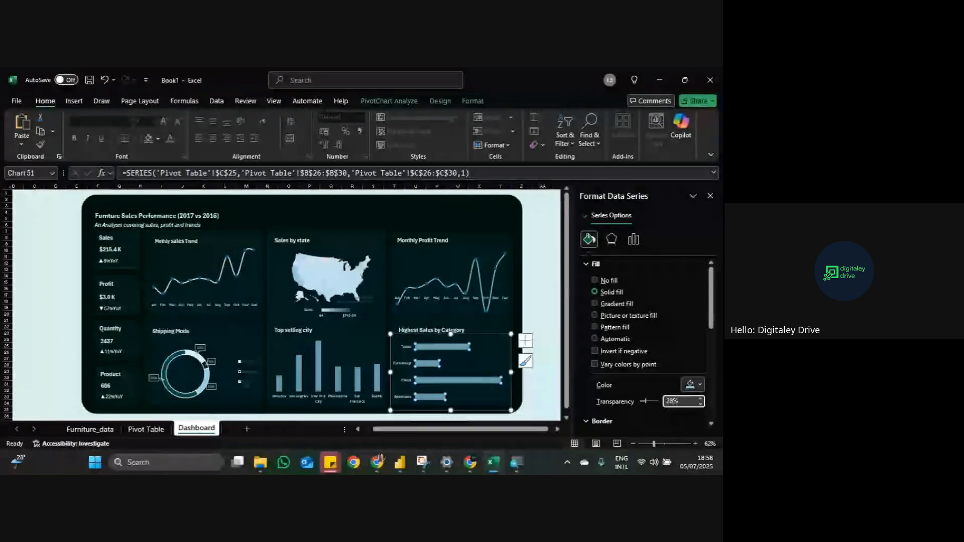
pyautogui.click(492, 360)
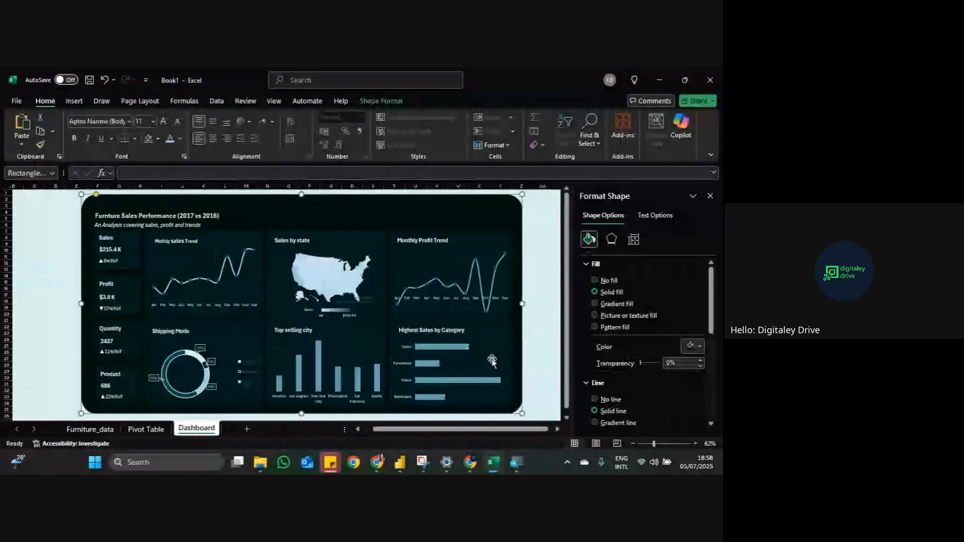
pyautogui.click(527, 319)
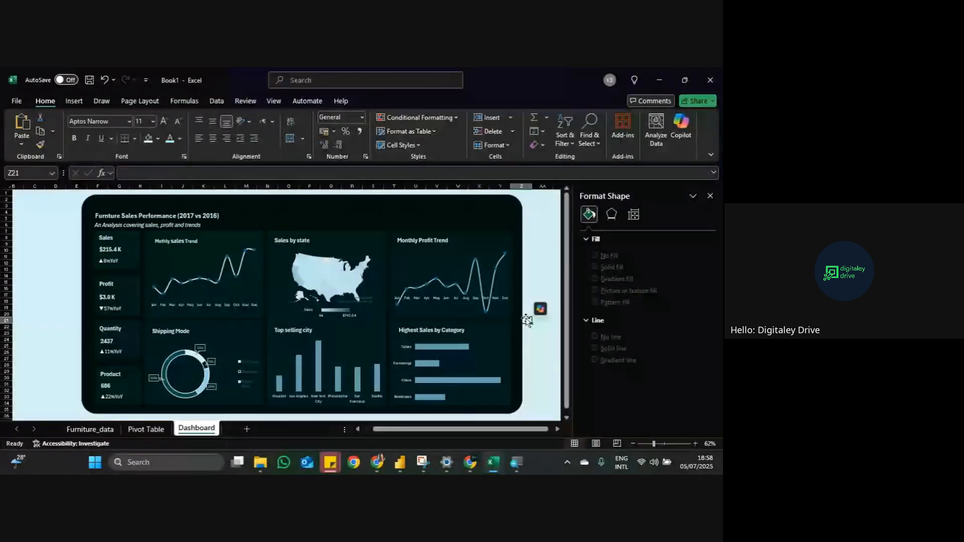
# Step: Nudge the category sales chart slightly to the right within the Highest Sales by Category panel
pyautogui.click(484, 341)
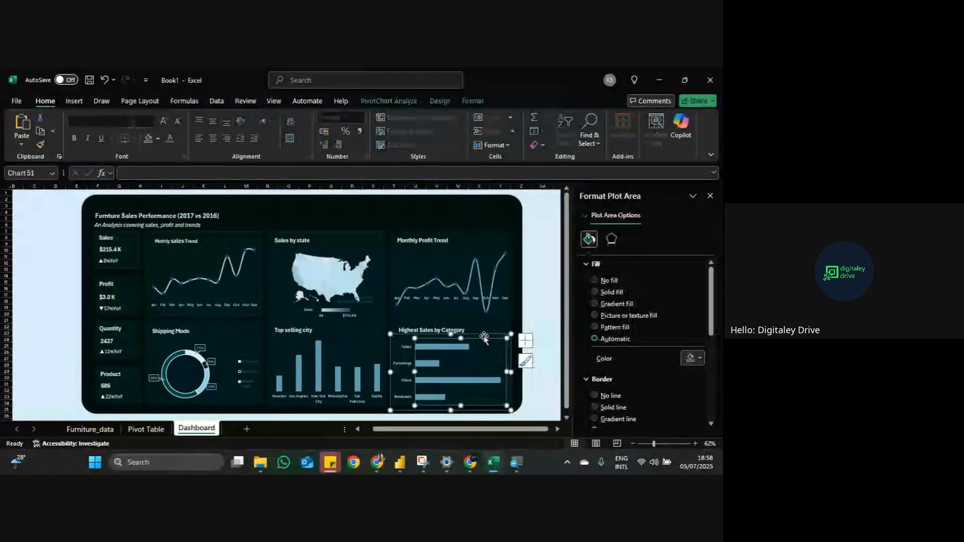
pyautogui.click(483, 347)
pyautogui.click(481, 337)
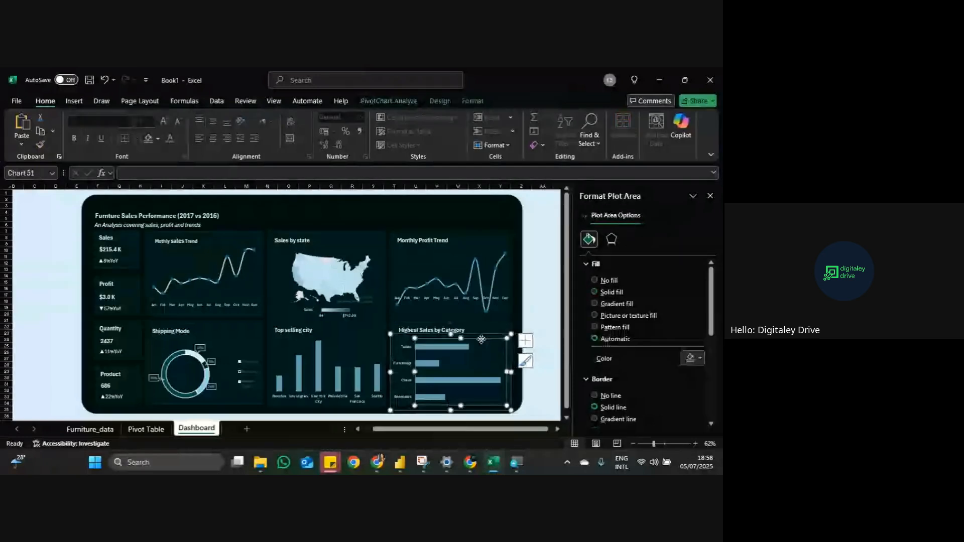
pyautogui.moveTo(481, 334); pyautogui.dragTo(485, 335)
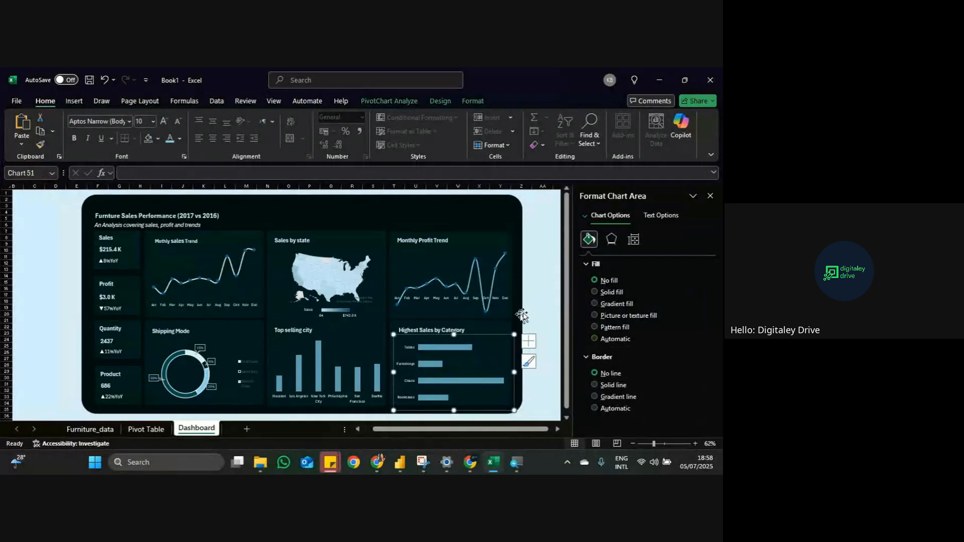
# Step: Check the fill color of the dark slice in the Shipping Mode doughnut chart
pyautogui.click(516, 314)
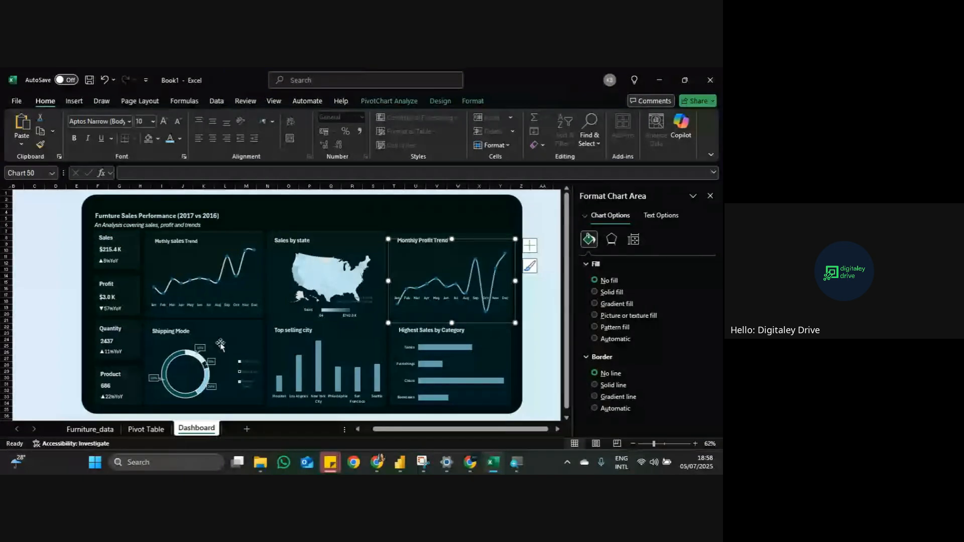
pyautogui.click(182, 358)
pyautogui.click(175, 357)
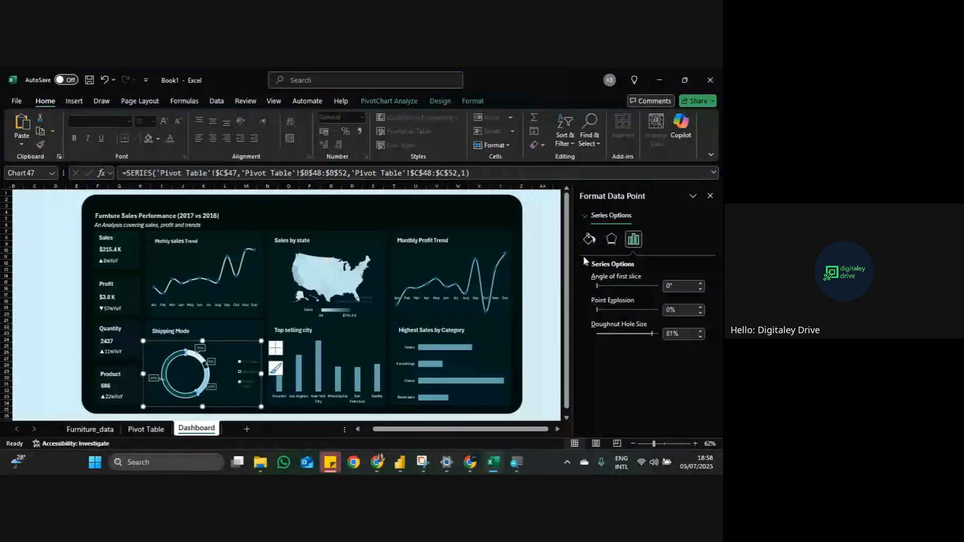
pyautogui.click(589, 239)
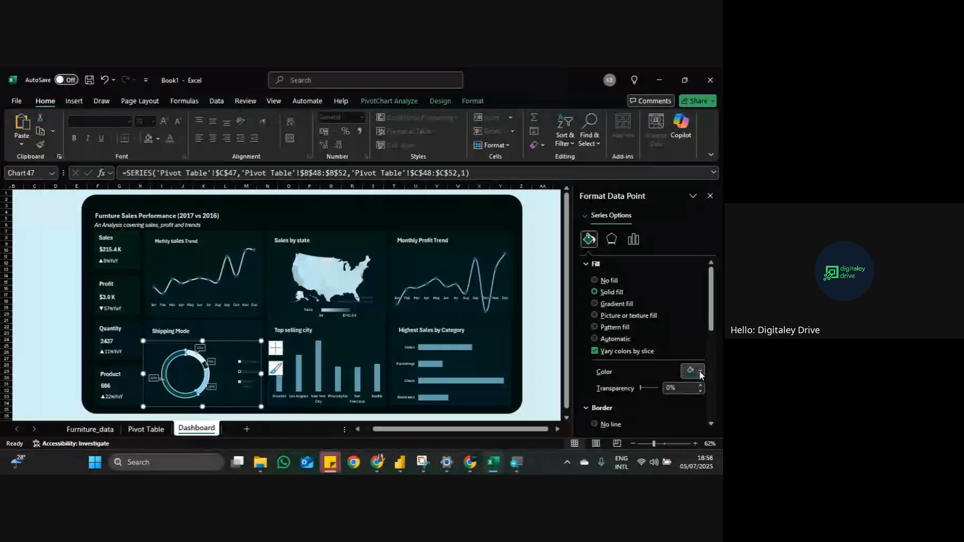
pyautogui.click(699, 370)
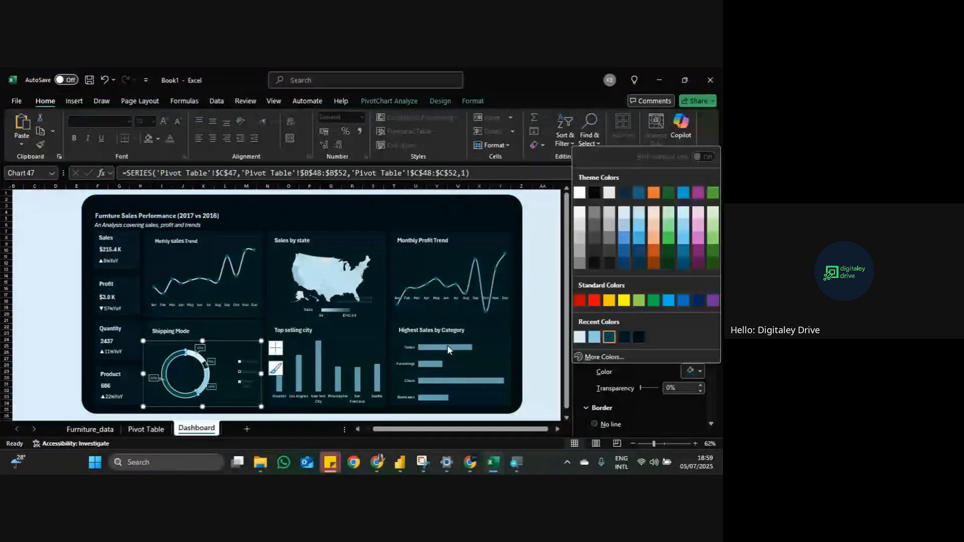
# Step: Fill the Highest Sales by Category bars with the dark teal from the recent colors
pyautogui.click(450, 347)
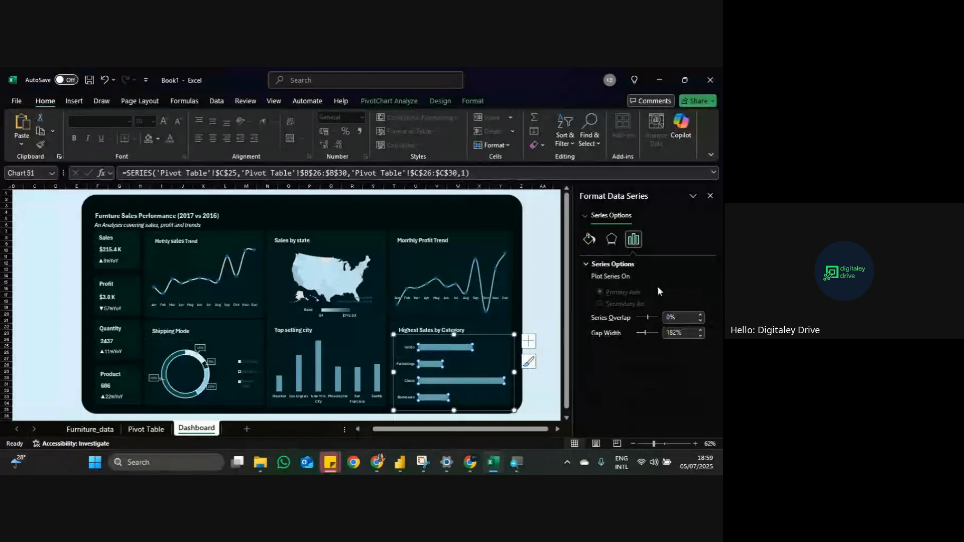
pyautogui.click(589, 240)
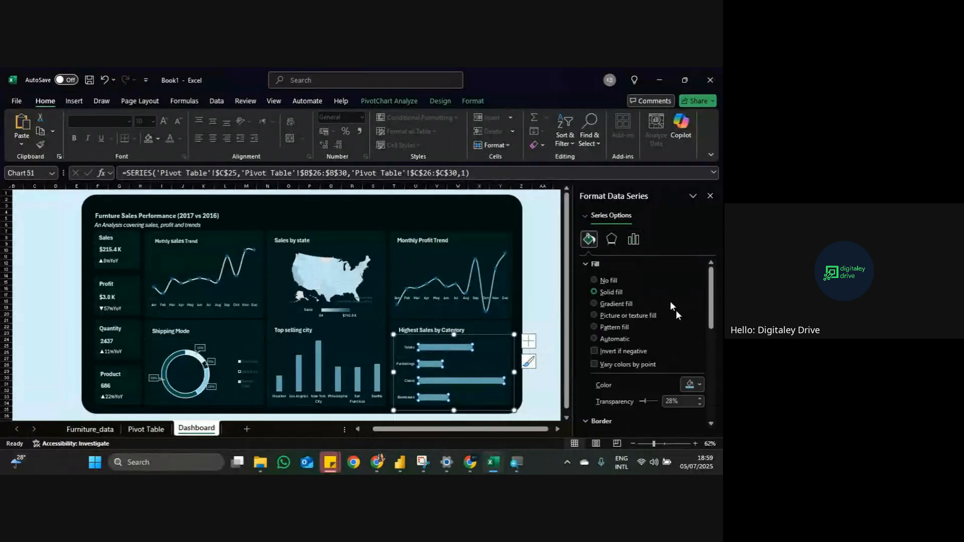
pyautogui.click(701, 386)
pyautogui.click(609, 351)
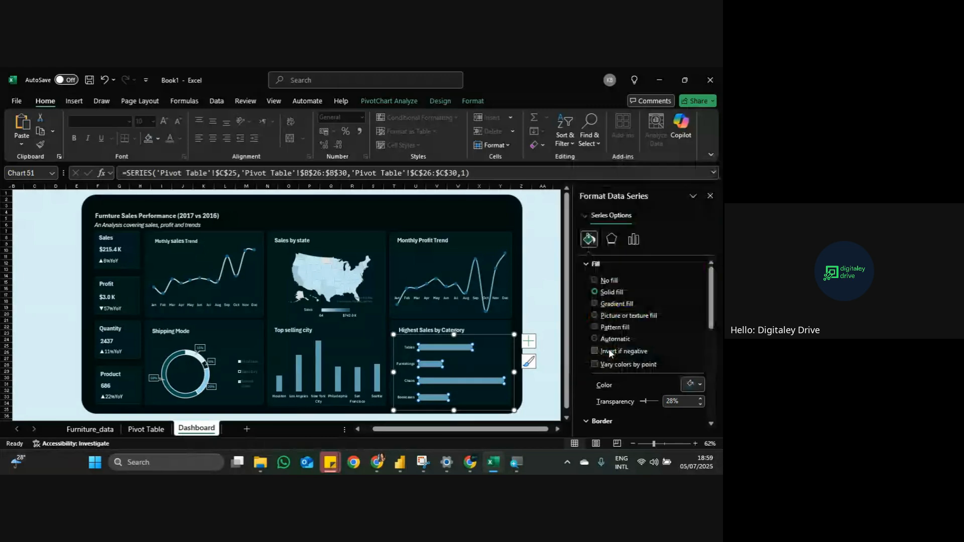
pyautogui.click(523, 315)
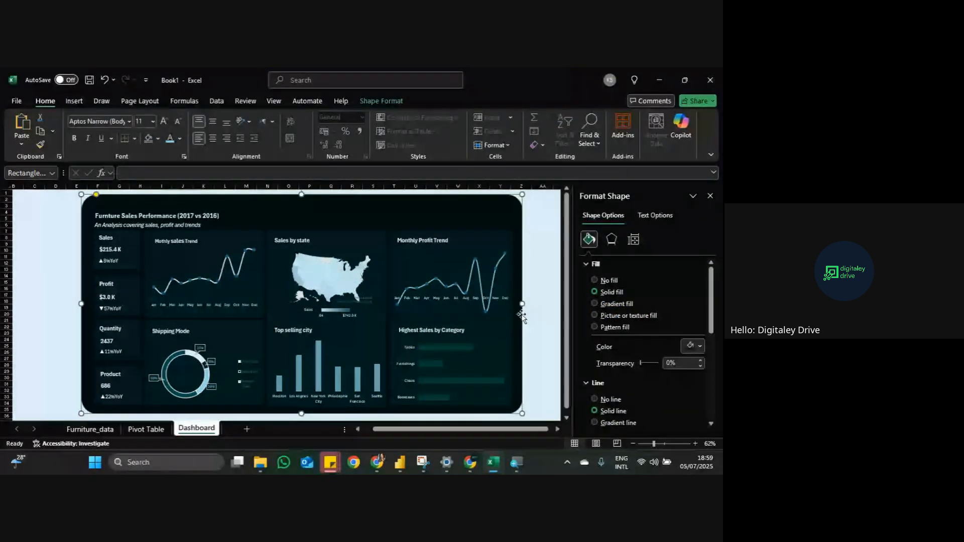
# Step: Reduce the height of the category sales chart slightly so it fits inside its panel
pyautogui.click(501, 353)
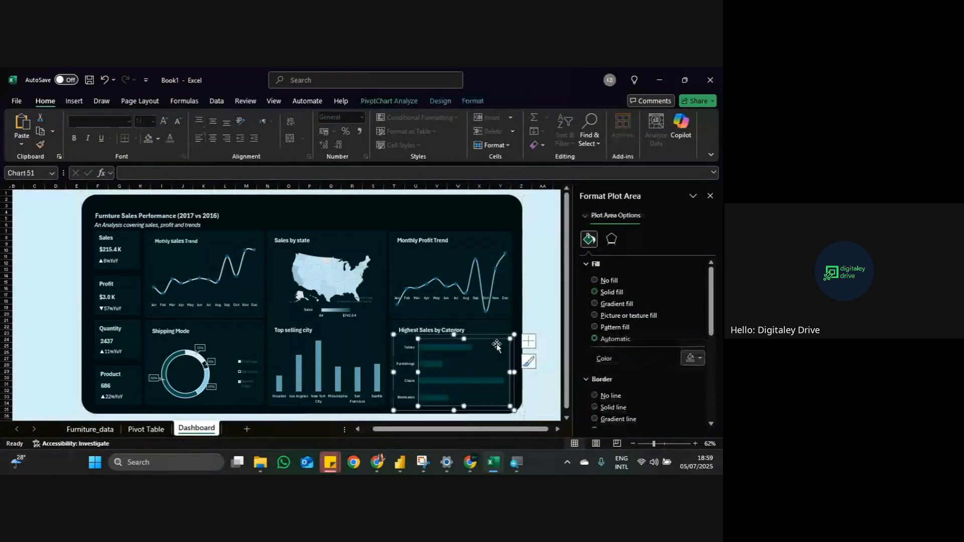
pyautogui.moveTo(391, 412); pyautogui.dragTo(393, 407)
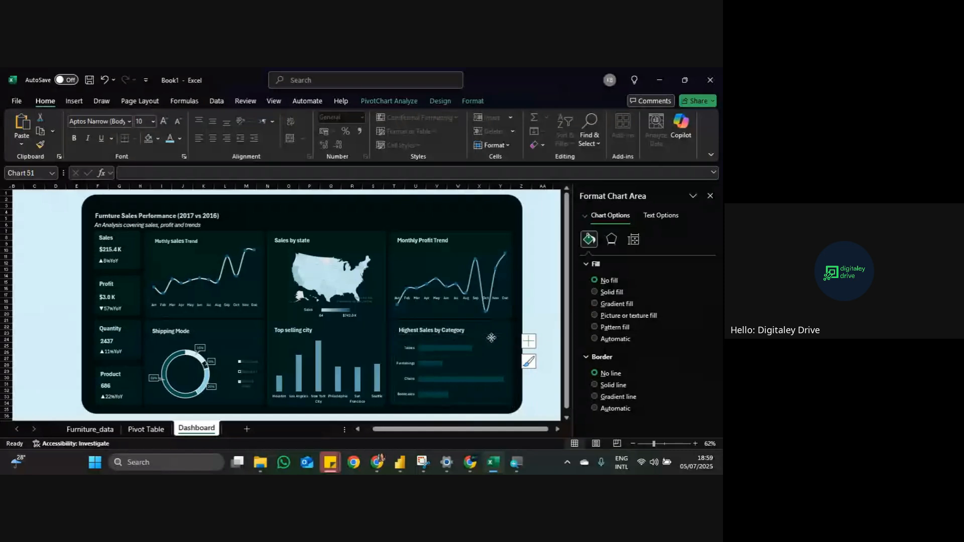
pyautogui.click(517, 313)
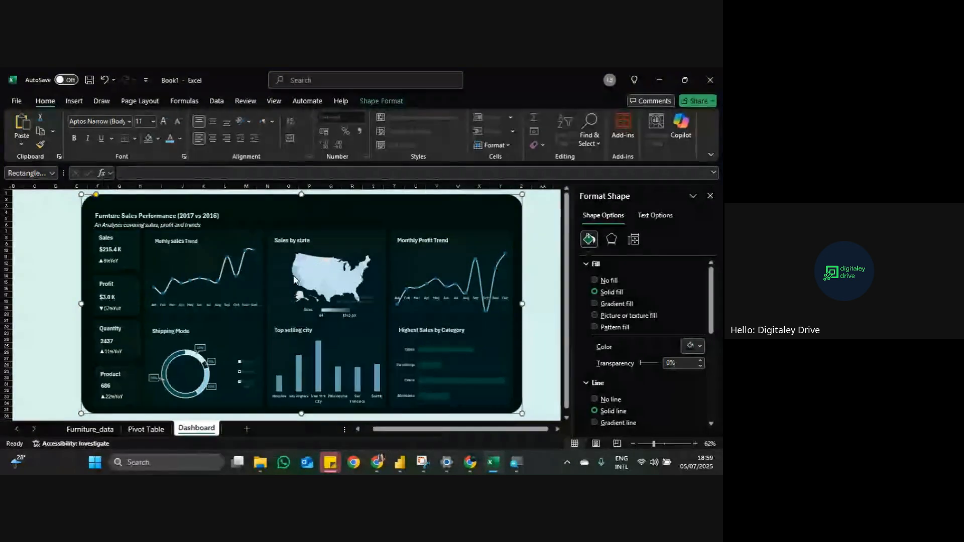
# Step: Set the font size of the monthly sales trend heading text to 14
pyautogui.click(189, 244)
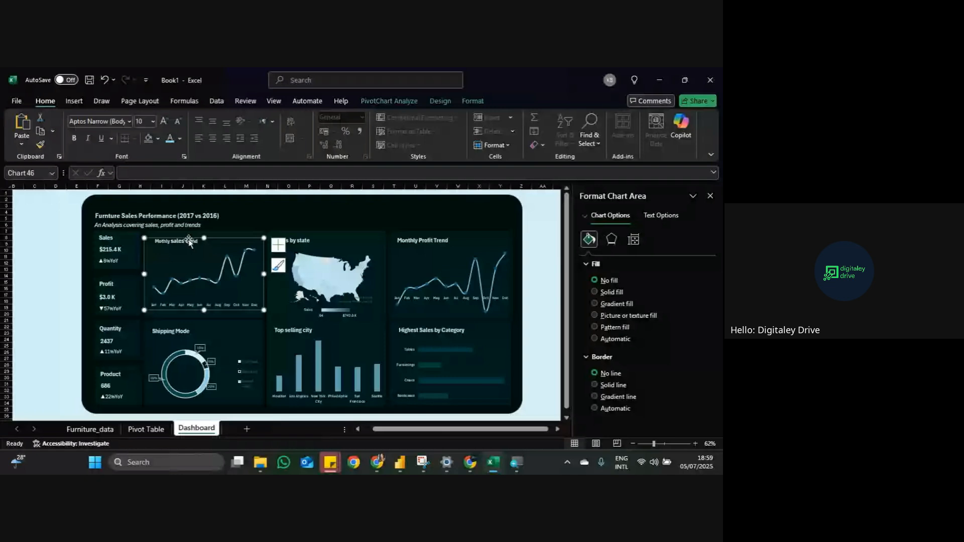
pyautogui.click(190, 242)
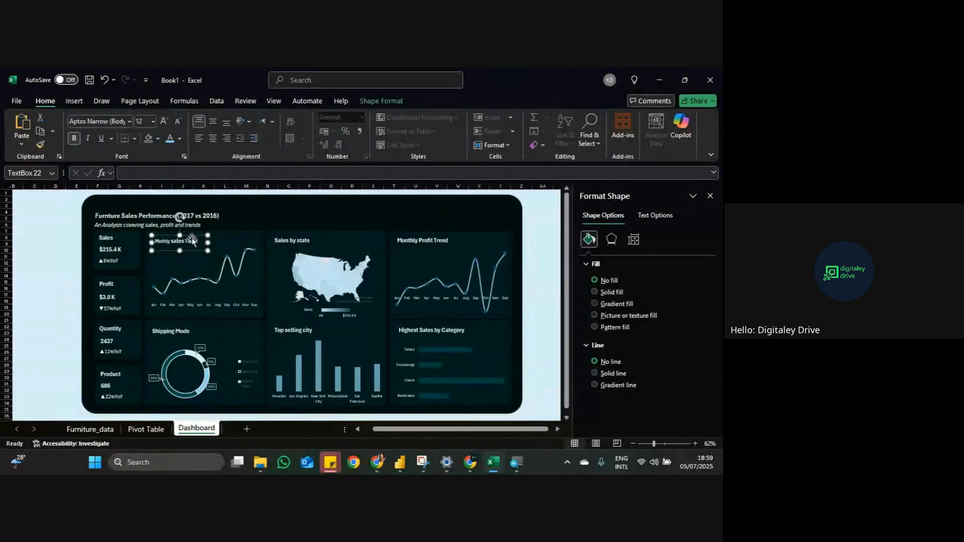
pyautogui.click(189, 243)
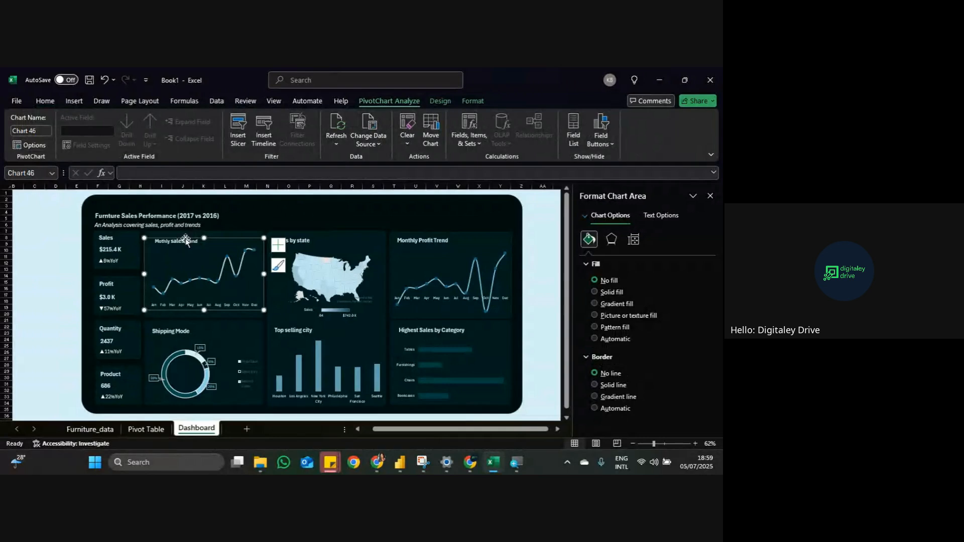
pyautogui.click(236, 226)
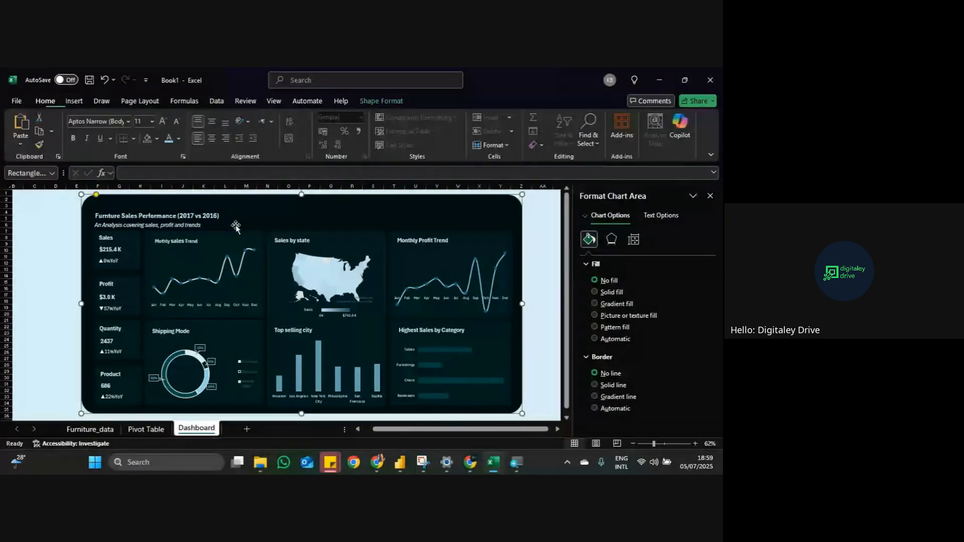
pyautogui.click(194, 241)
pyautogui.click(193, 241)
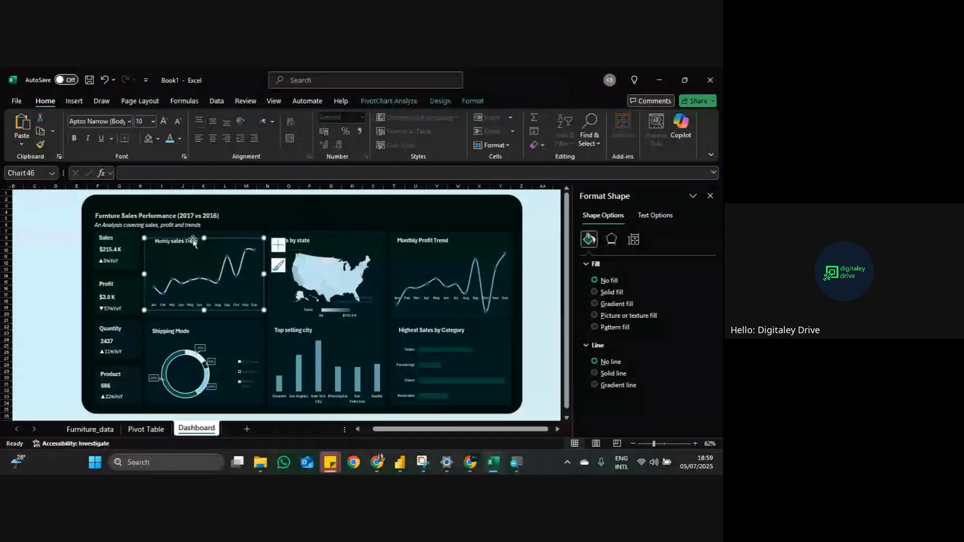
pyautogui.click(190, 241)
pyautogui.click(184, 241)
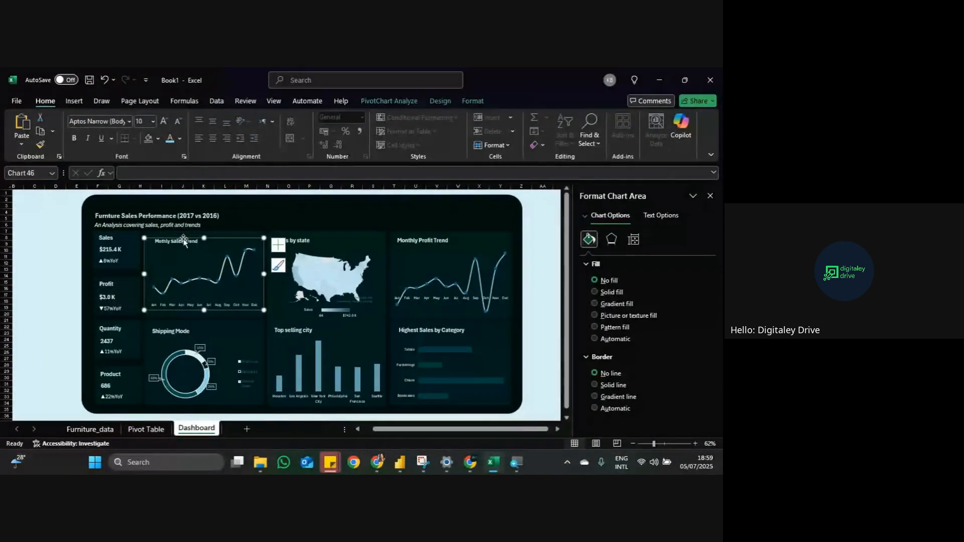
pyautogui.click(184, 241)
pyautogui.click(187, 241)
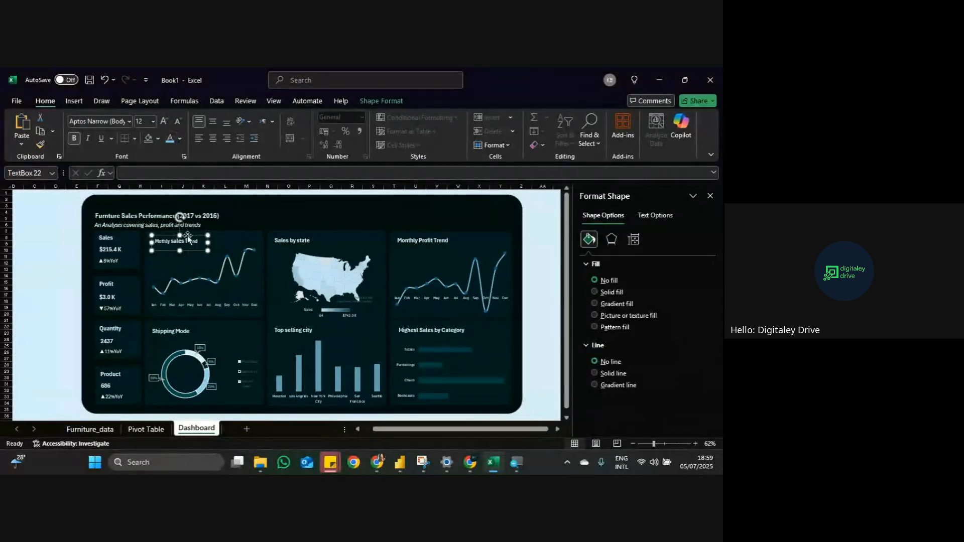
pyautogui.tripleClick(189, 241)
pyautogui.click(153, 119)
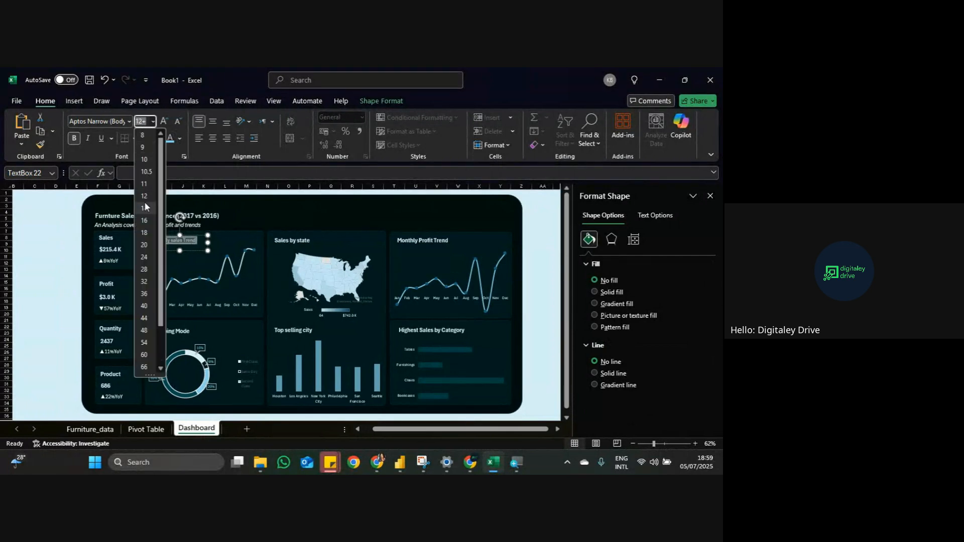
pyautogui.click(145, 207)
pyautogui.click(254, 225)
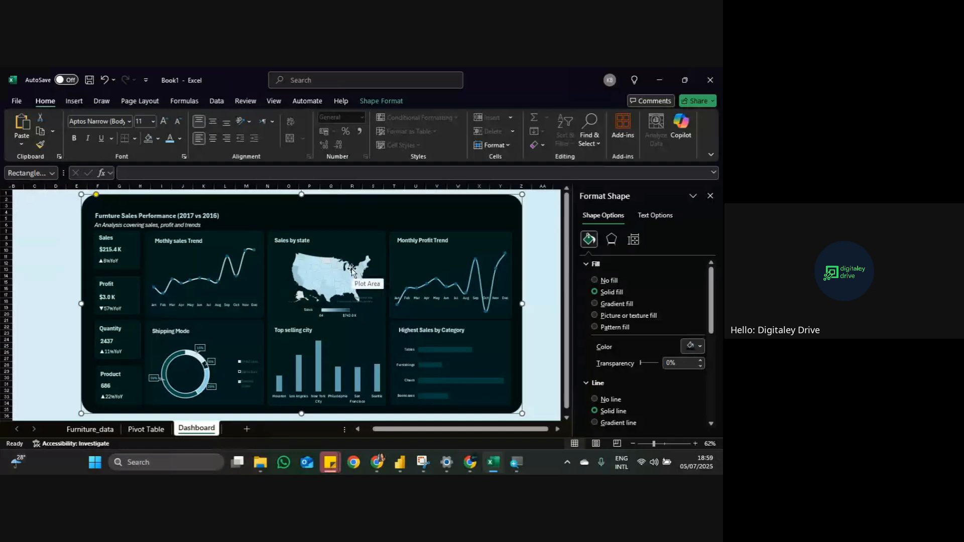
pyautogui.click(541, 232)
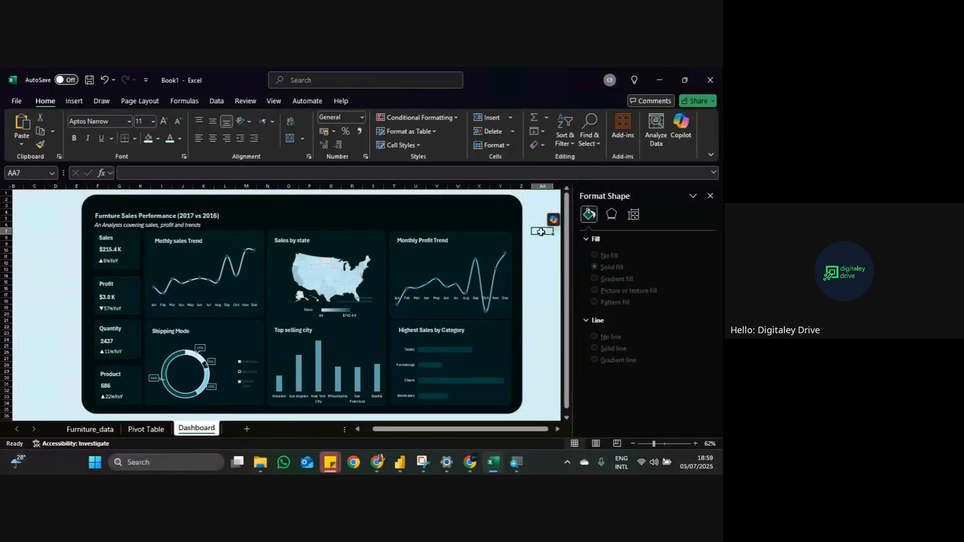
# Step: Show the field list of the monthly sales trend pivot table on the Pivot Table sheet
pyautogui.click(426, 214)
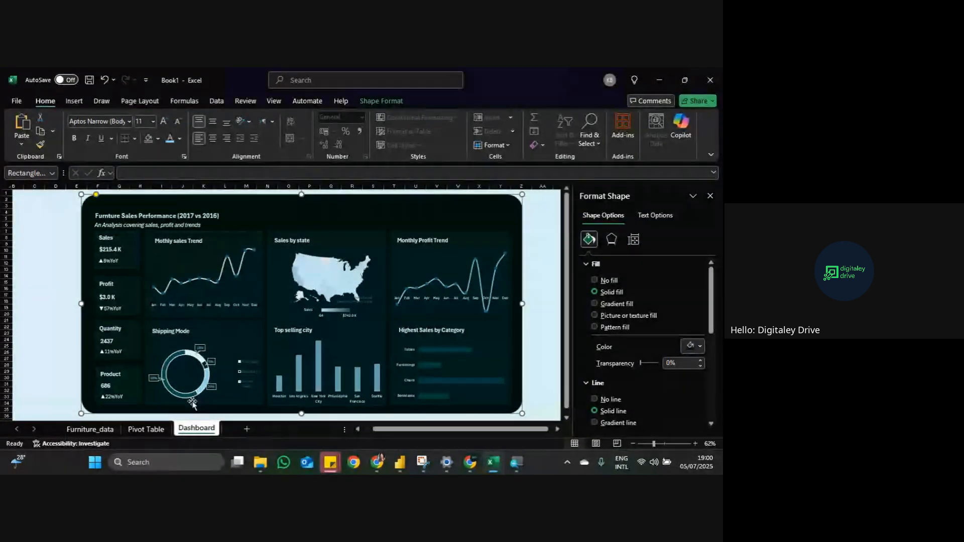
pyautogui.click(163, 431)
pyautogui.scroll(5, 231, 328)
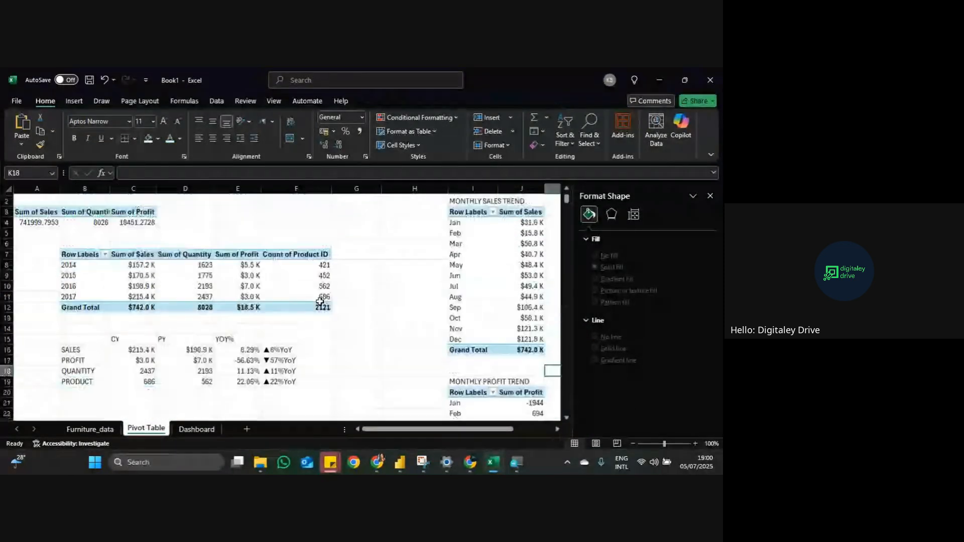
pyautogui.click(523, 265)
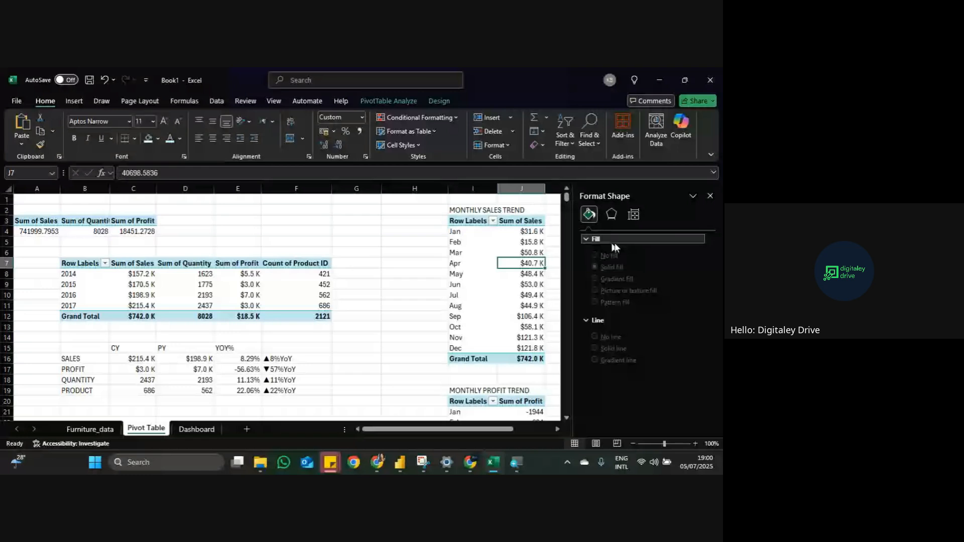
pyautogui.rightClick(508, 284)
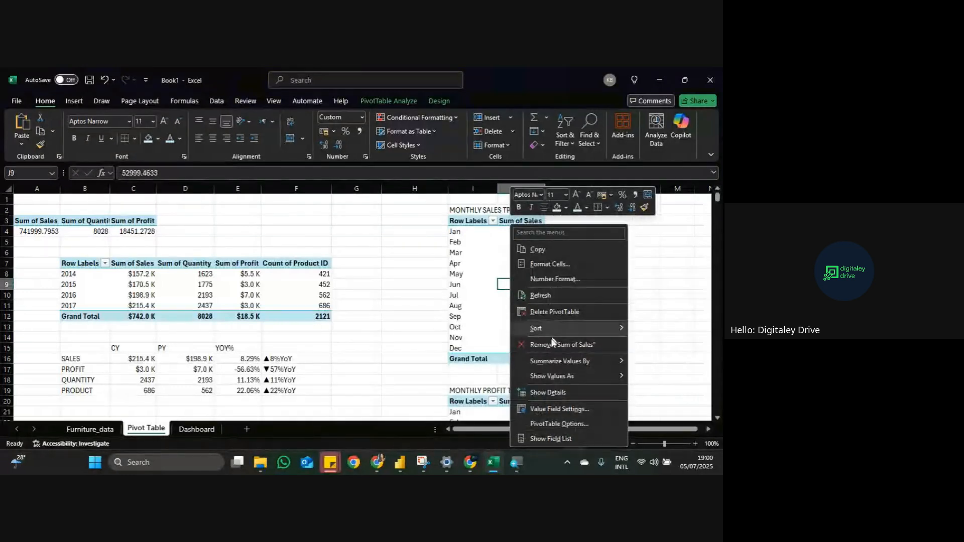
pyautogui.click(552, 425)
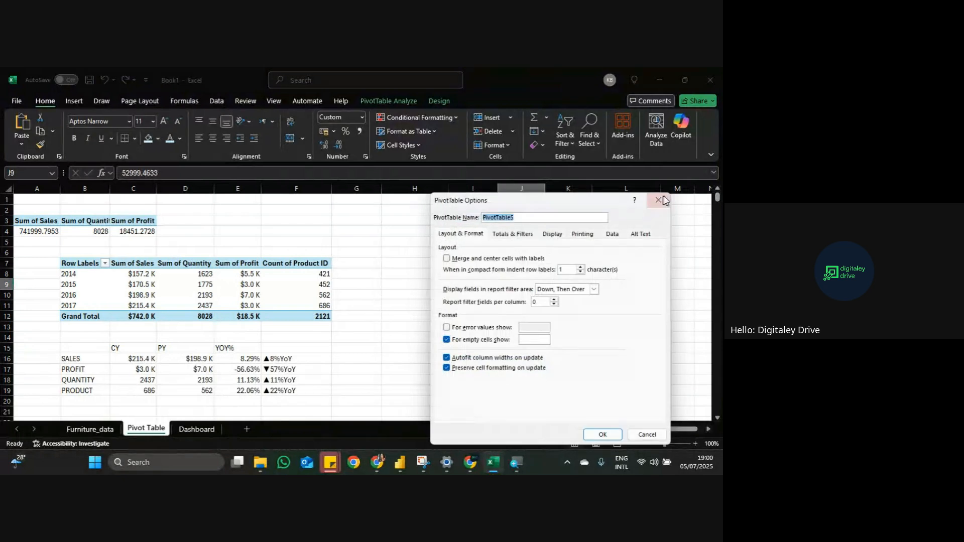
pyautogui.click(603, 434)
pyautogui.rightClick(477, 284)
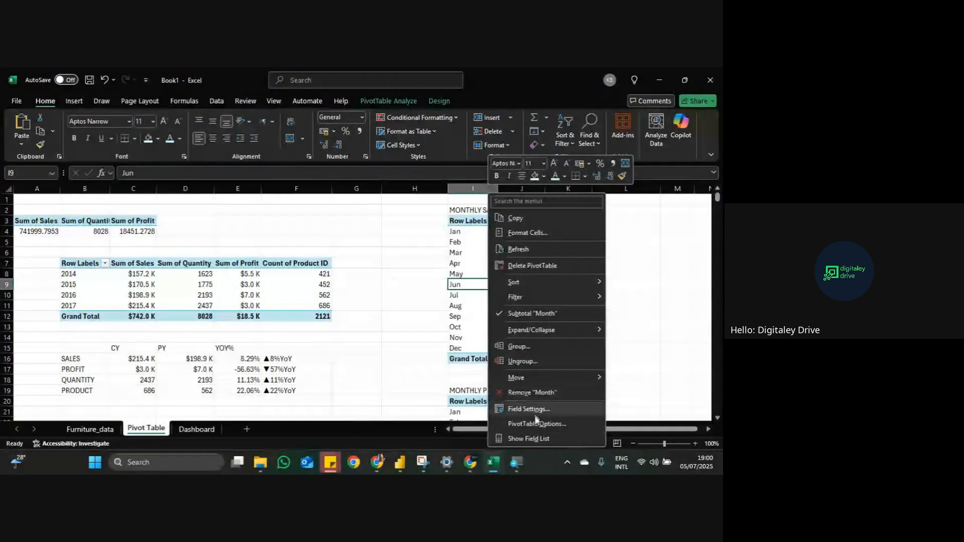
pyautogui.click(536, 439)
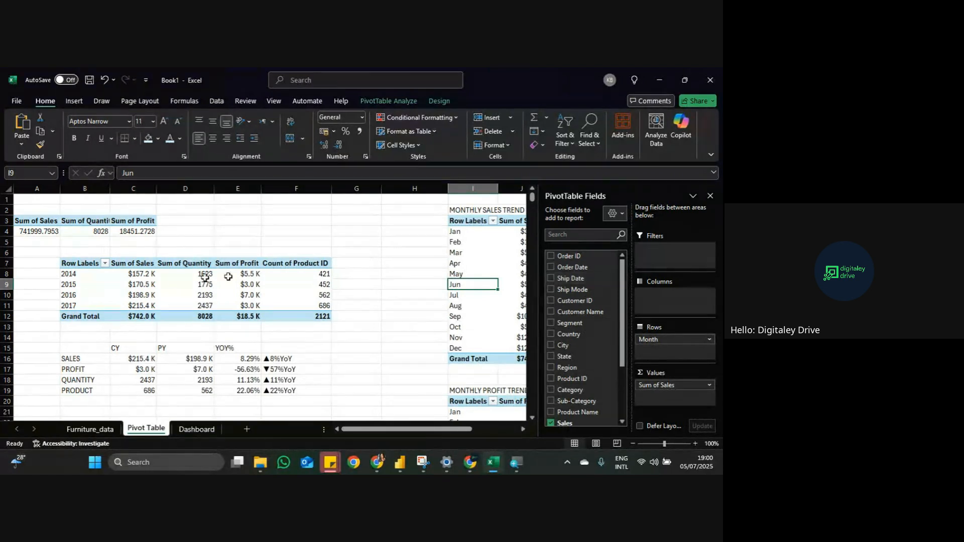
# Step: Examine the Furniture_data columns, including Region, alongside the pivot tables and the dashboard
pyautogui.click(112, 430)
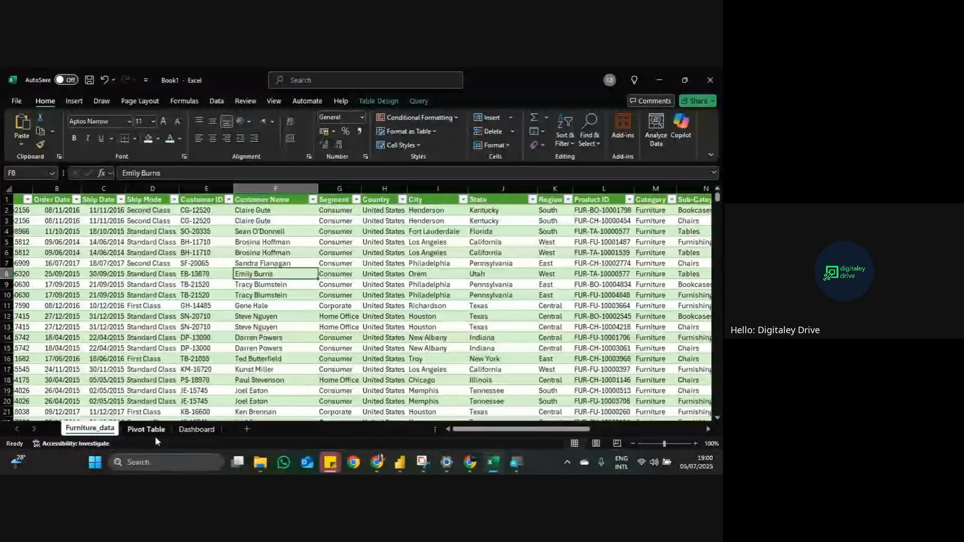
pyautogui.hscroll(1, 444, 356)
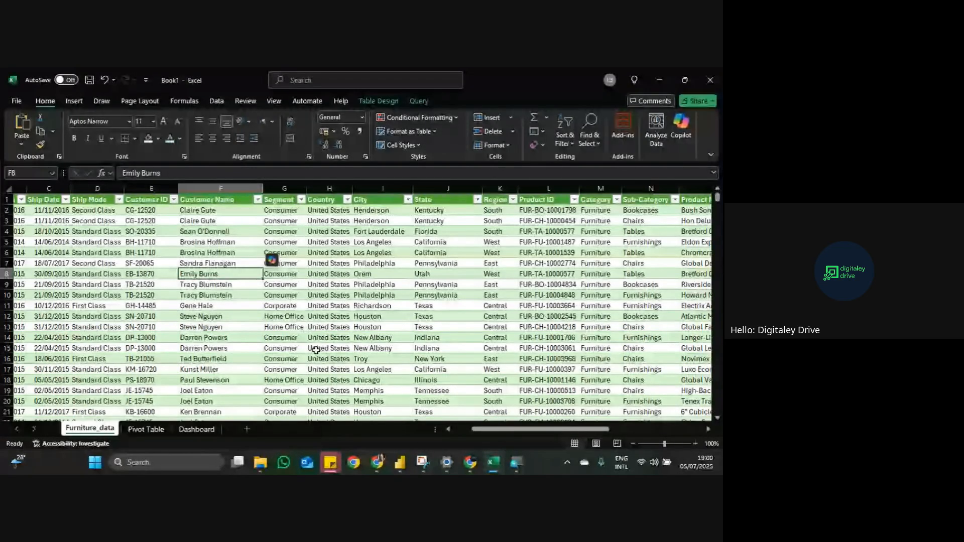
pyautogui.click(196, 428)
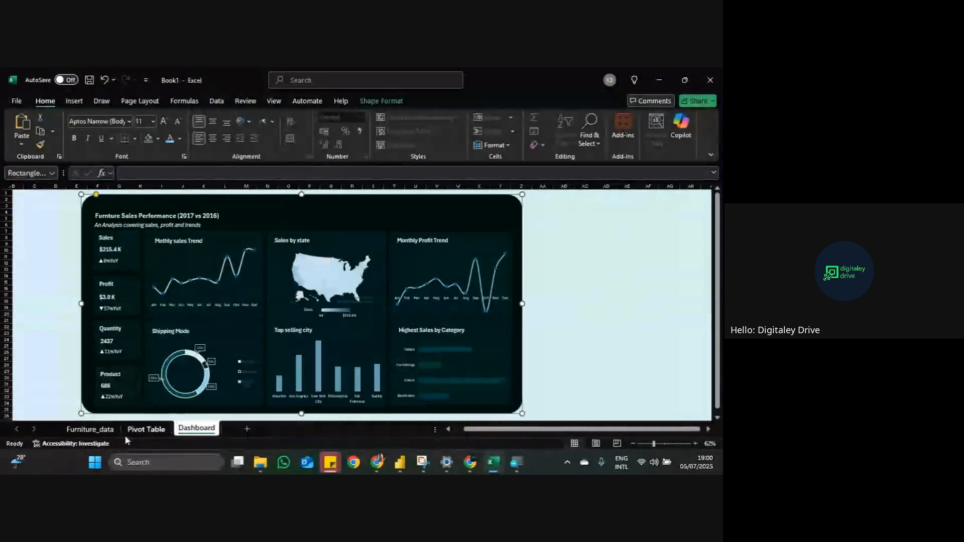
pyautogui.click(139, 430)
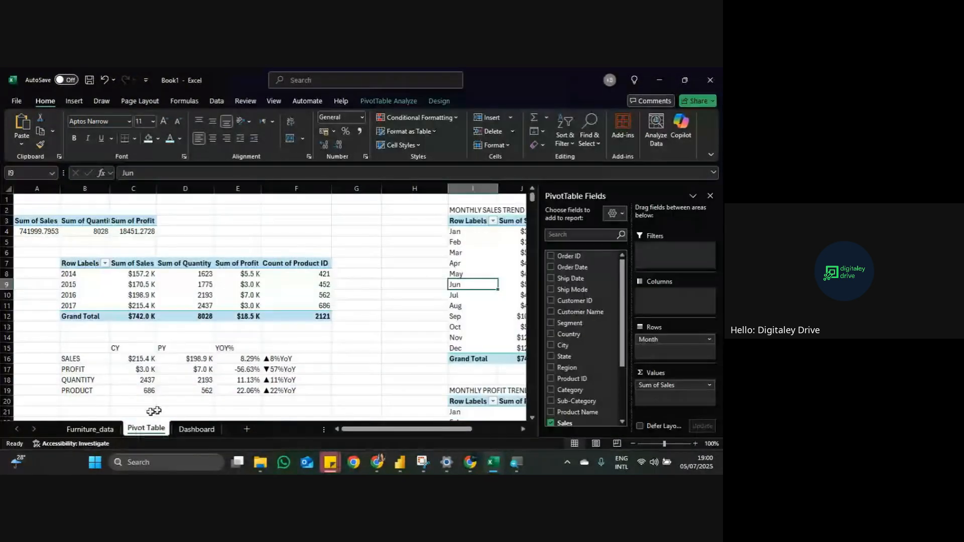
pyautogui.click(143, 391)
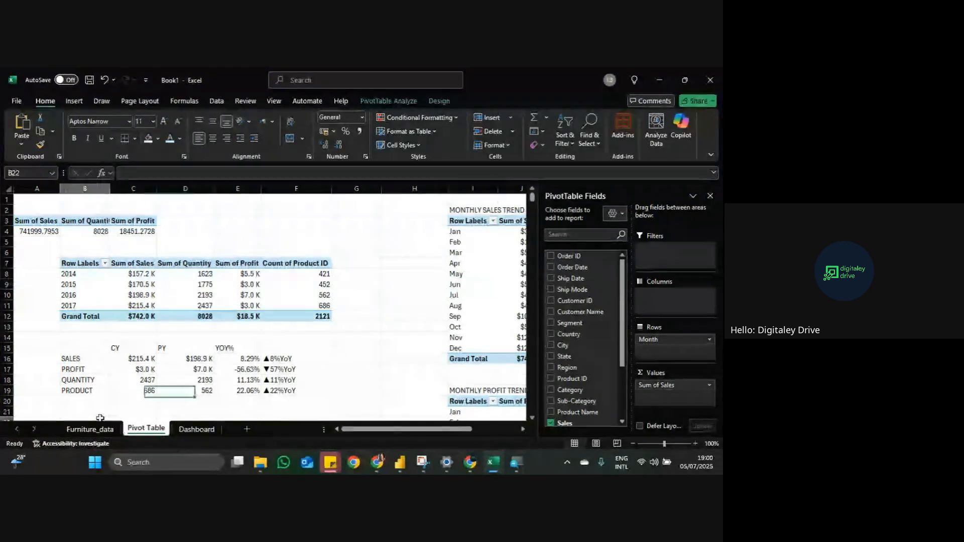
pyautogui.click(90, 430)
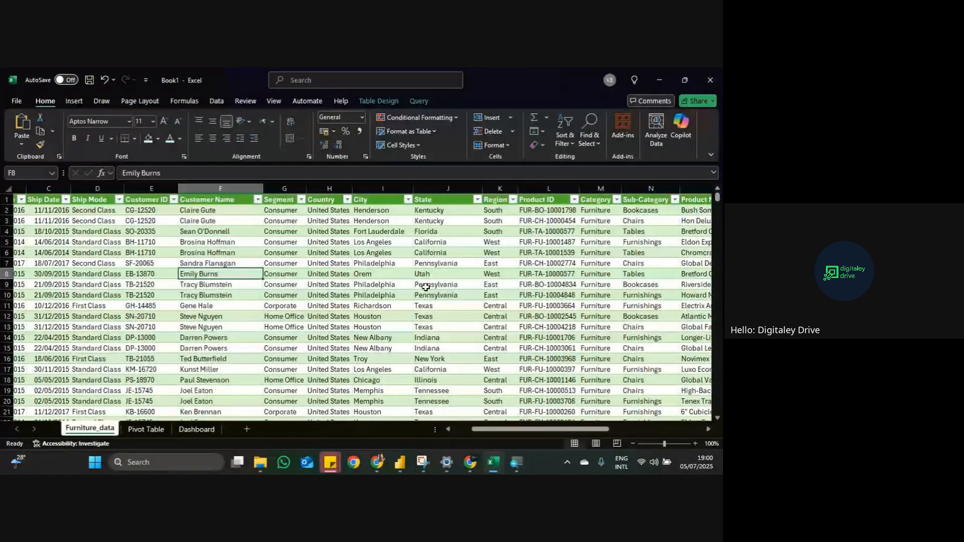
pyautogui.click(511, 240)
pyautogui.click(499, 282)
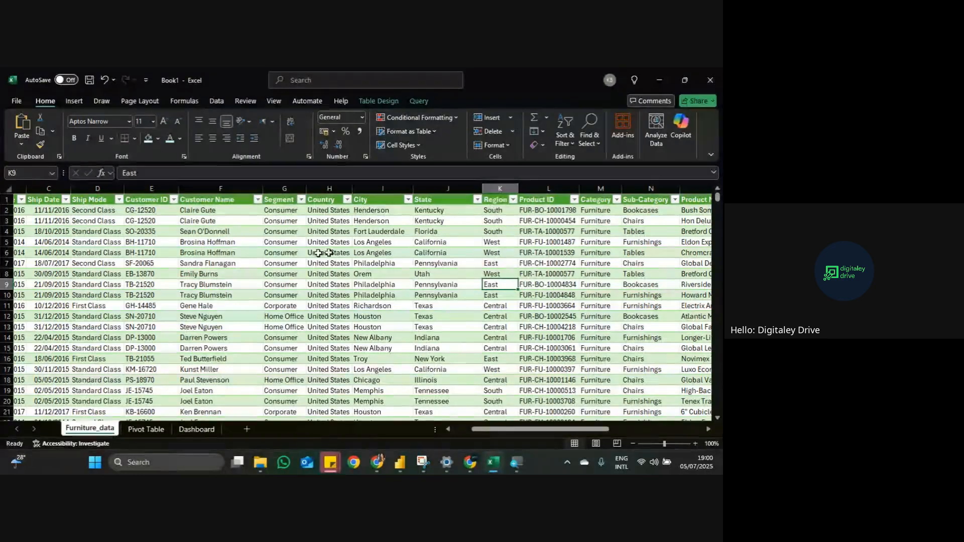
# Step: Insert a Region slicer for the yearly summary pivot table on the Pivot Table sheet and apply the first dark blue slicer style
pyautogui.click(285, 224)
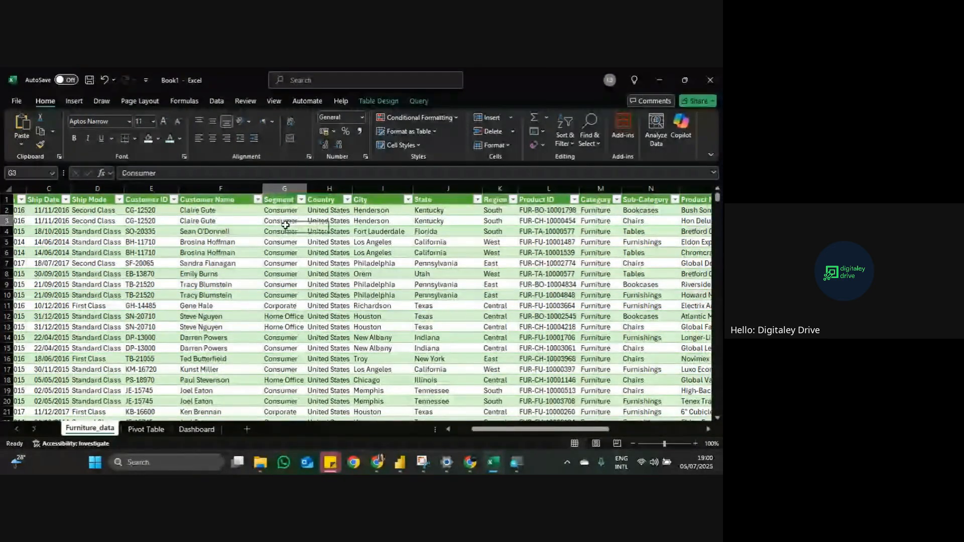
pyautogui.click(196, 429)
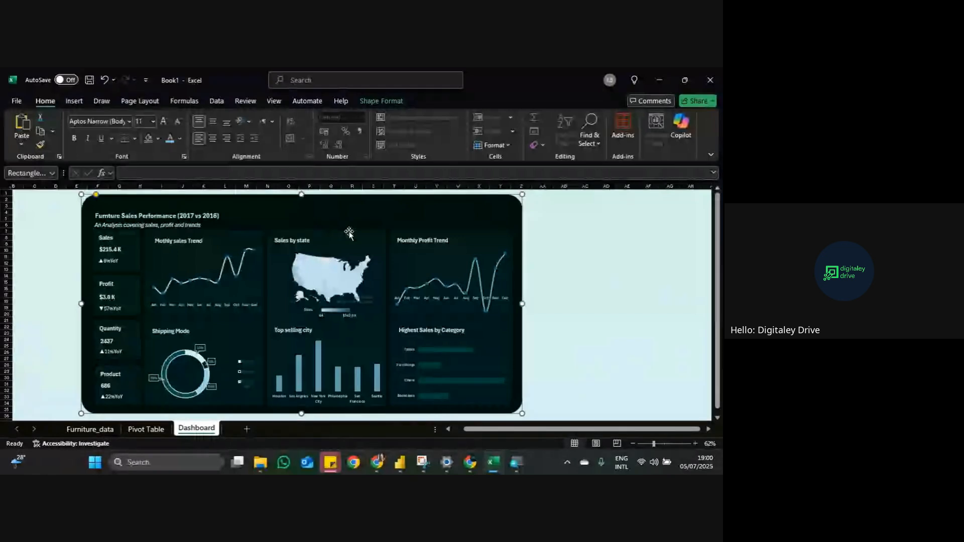
pyautogui.click(146, 429)
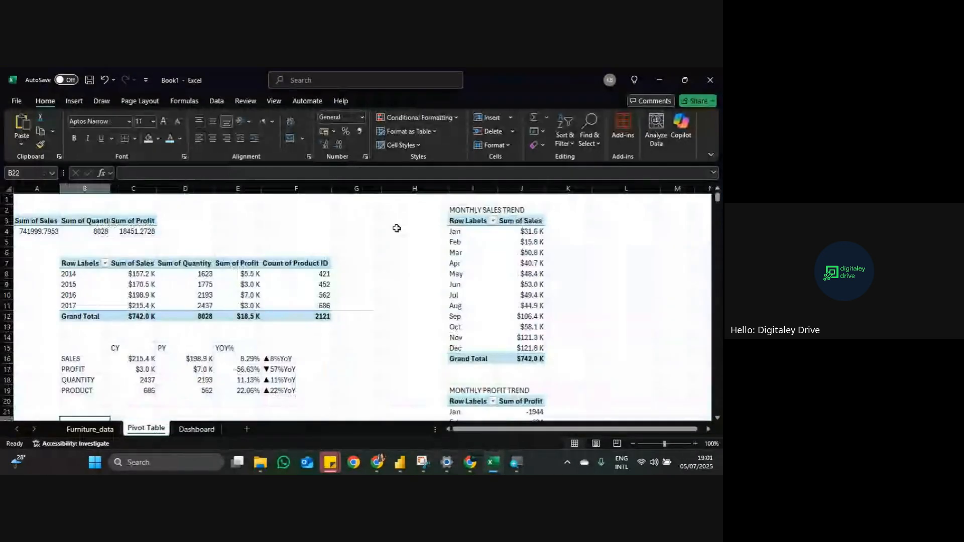
pyautogui.click(186, 284)
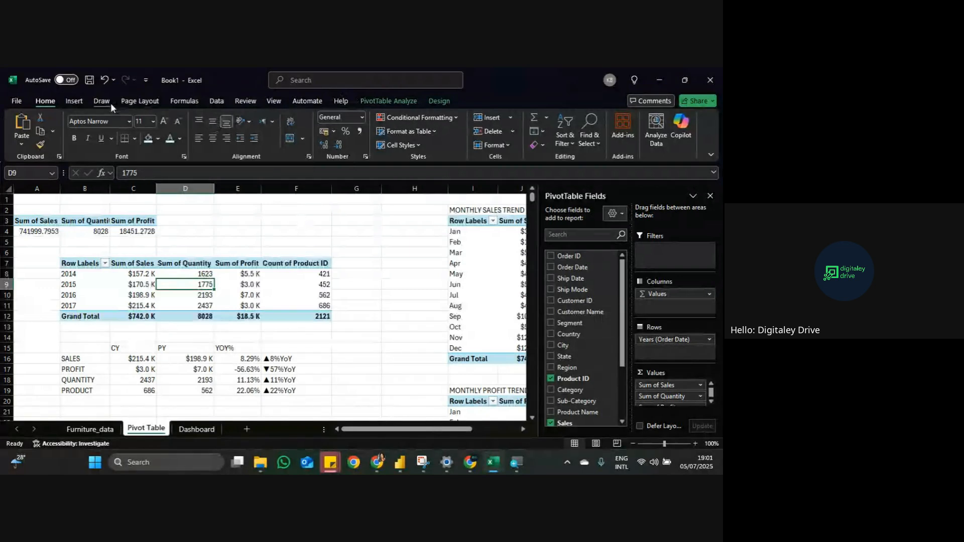
pyautogui.click(76, 101)
pyautogui.click(495, 126)
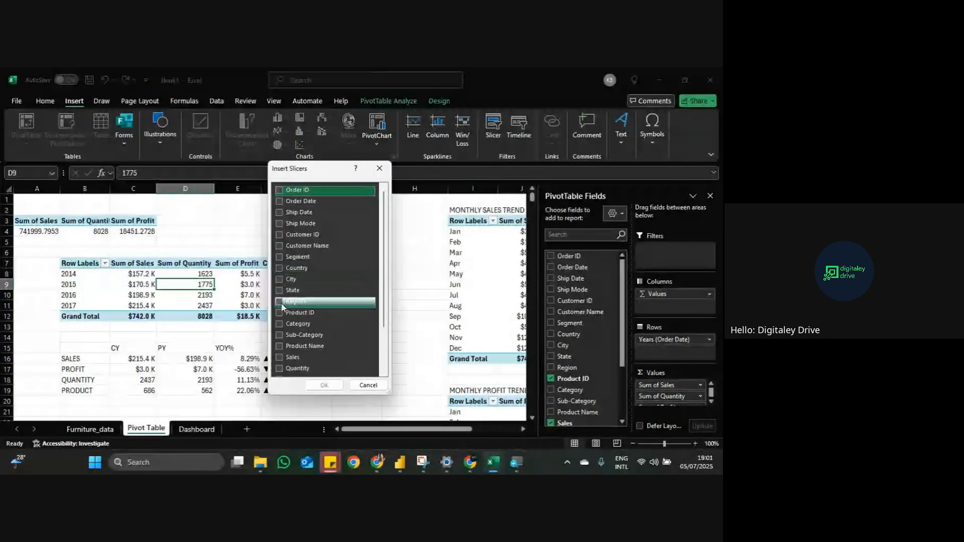
pyautogui.click(279, 302)
pyautogui.click(324, 385)
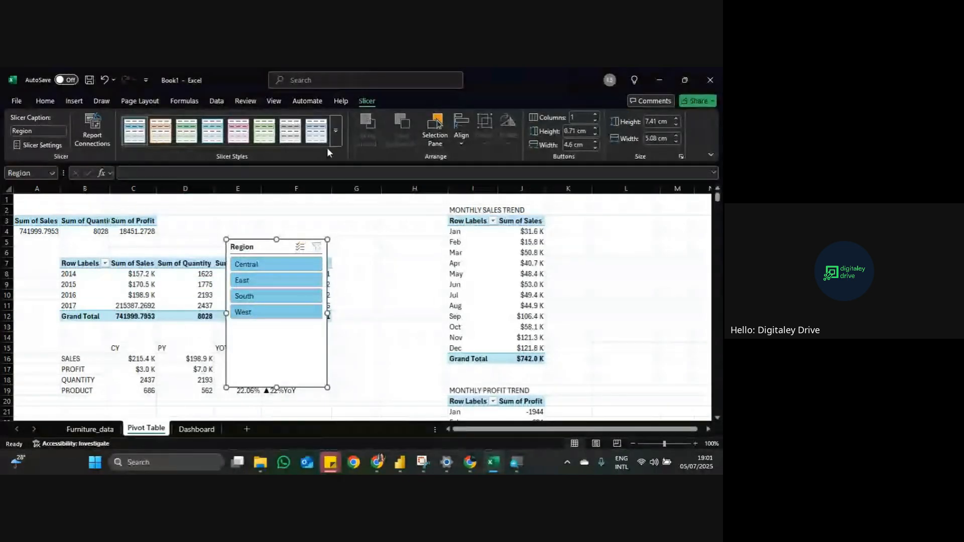
pyautogui.click(336, 135)
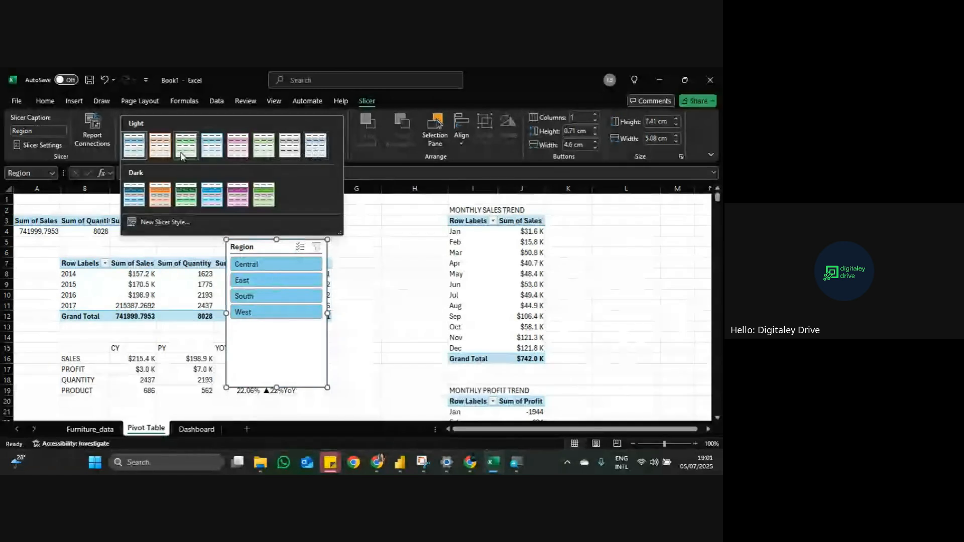
pyautogui.click(131, 197)
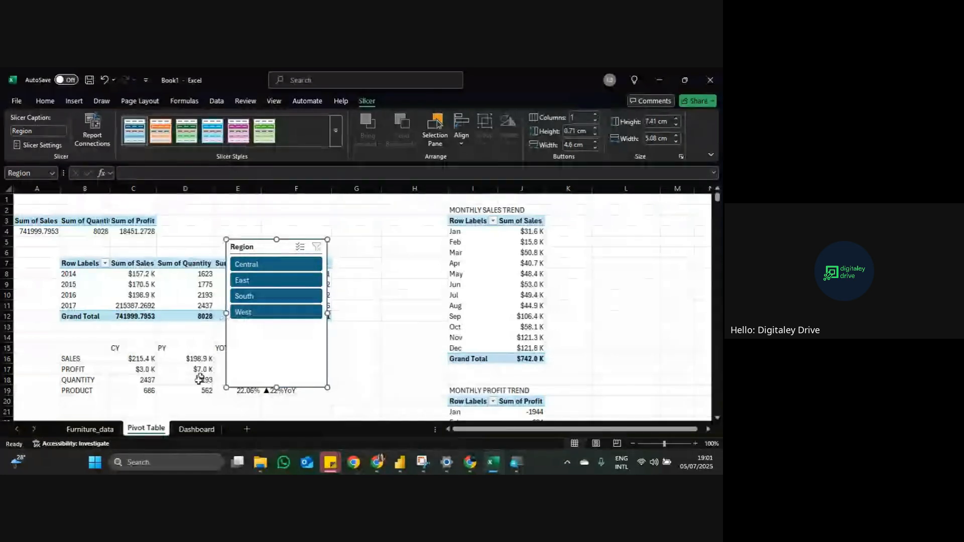
# Step: Look up the custom fill color code of the Furnishings bar in the dashboard's Highest Sales by Category chart
pyautogui.click(196, 428)
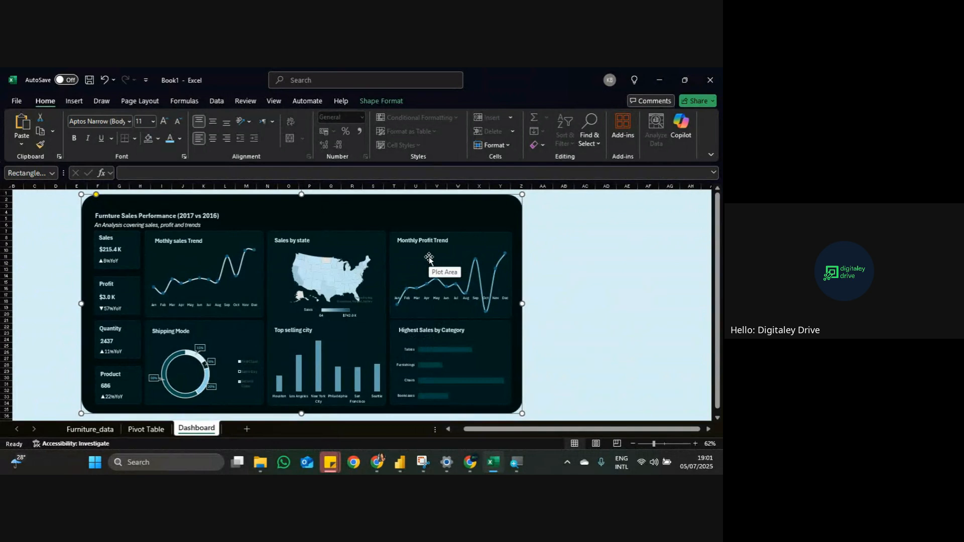
pyautogui.moveTo(452, 354)
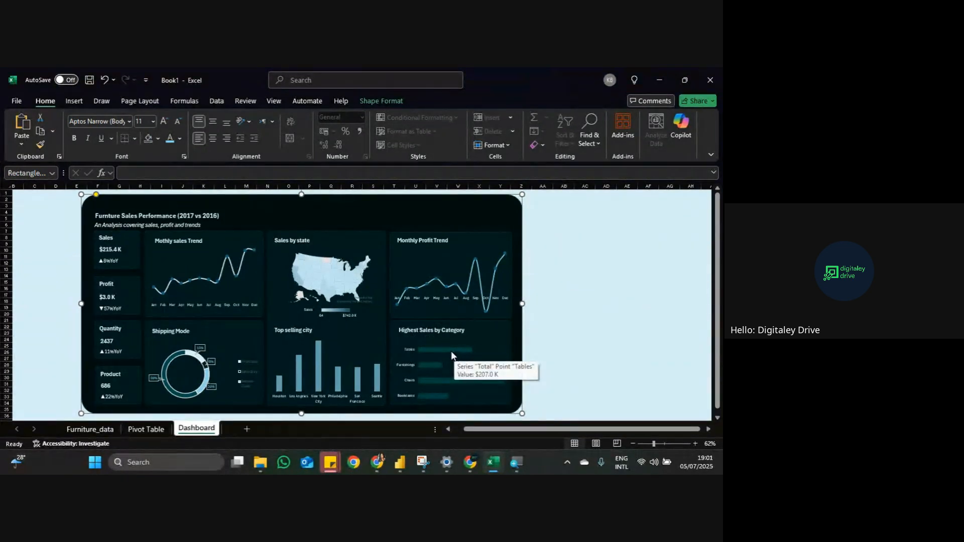
pyautogui.click(456, 352)
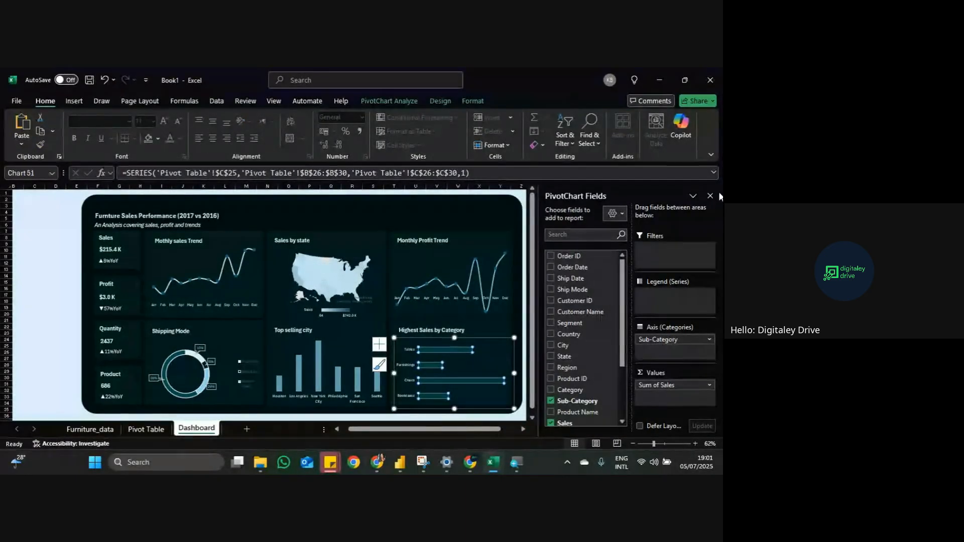
pyautogui.click(711, 196)
pyautogui.click(465, 352)
pyautogui.click(439, 366)
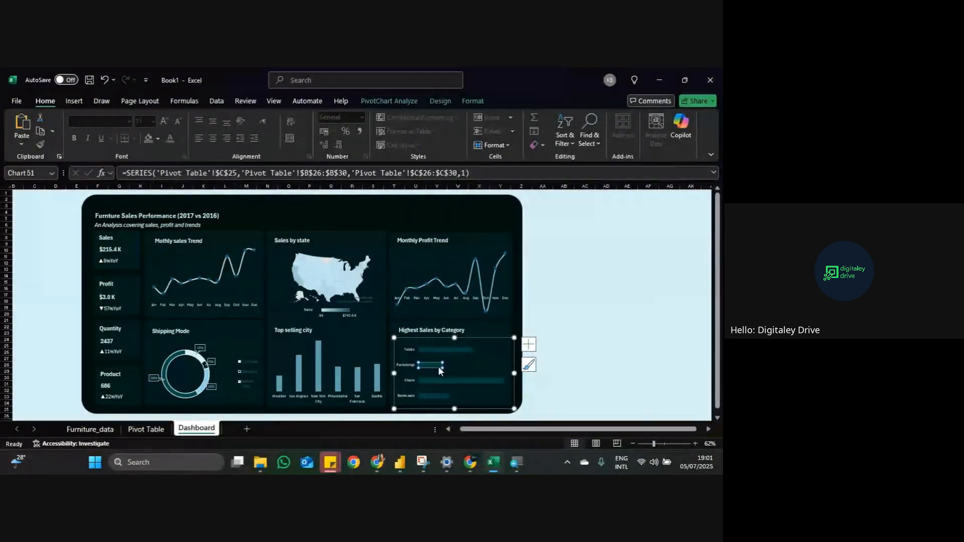
pyautogui.rightClick(438, 366)
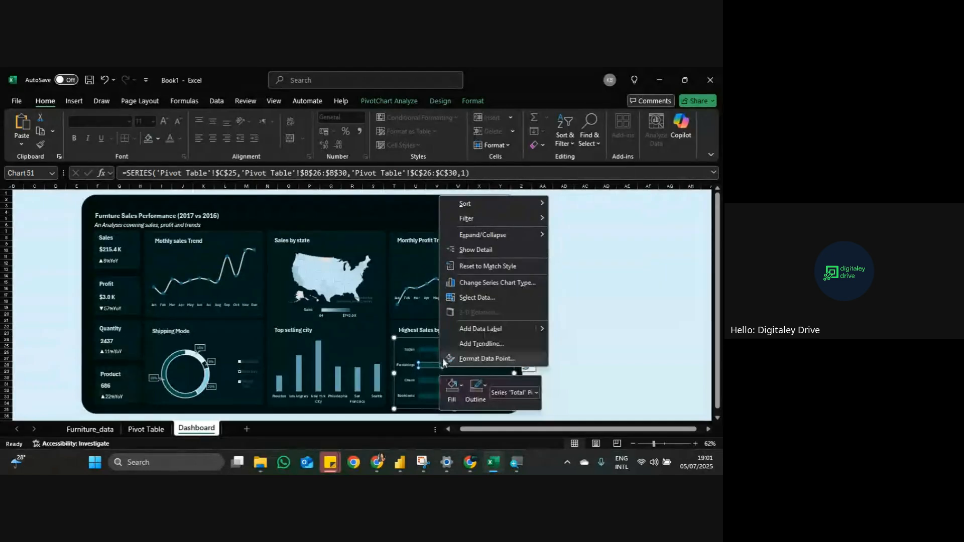
pyautogui.click(471, 359)
pyautogui.click(588, 240)
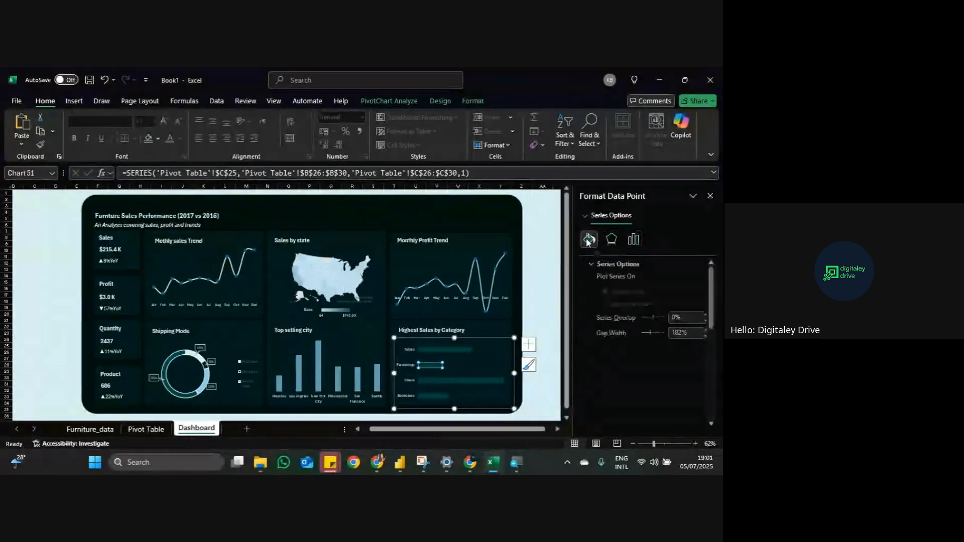
pyautogui.click(693, 384)
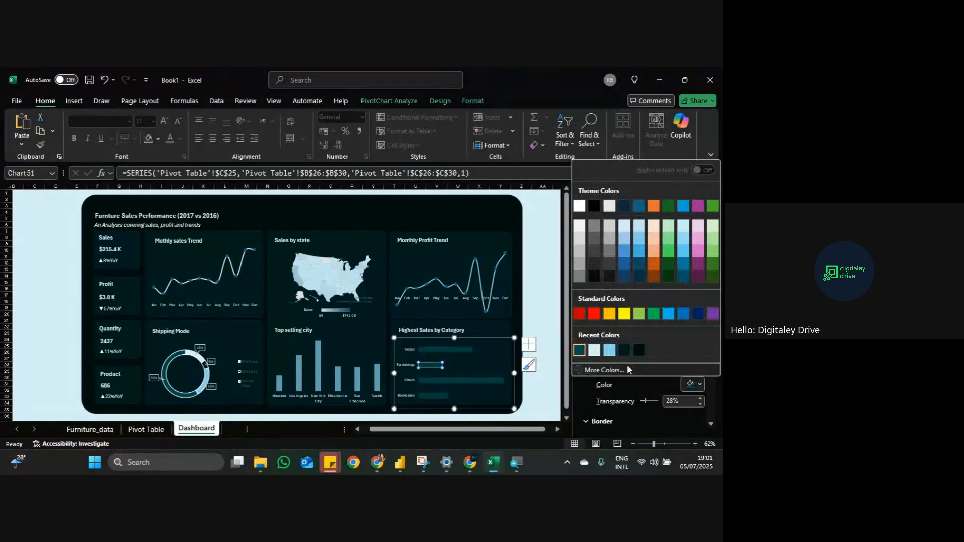
pyautogui.click(604, 370)
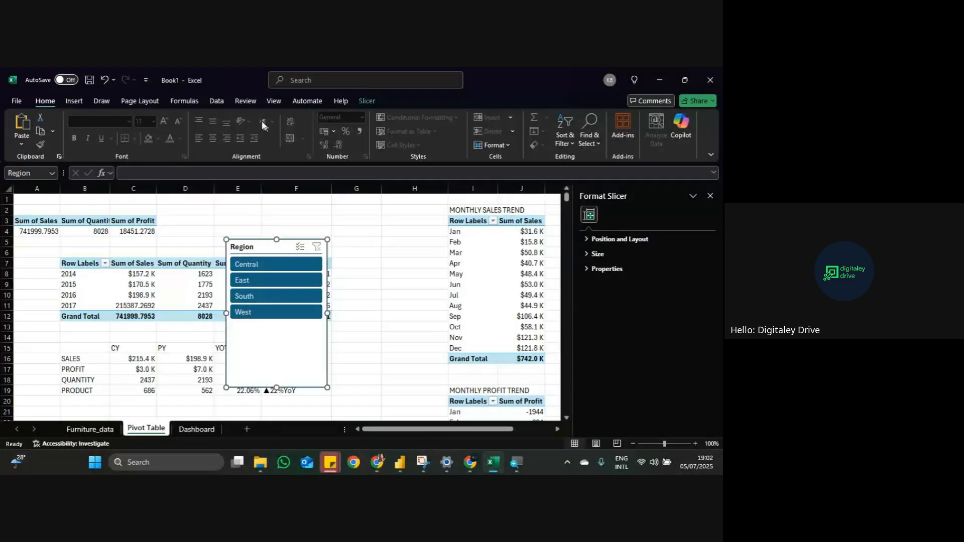
pyautogui.click(367, 100)
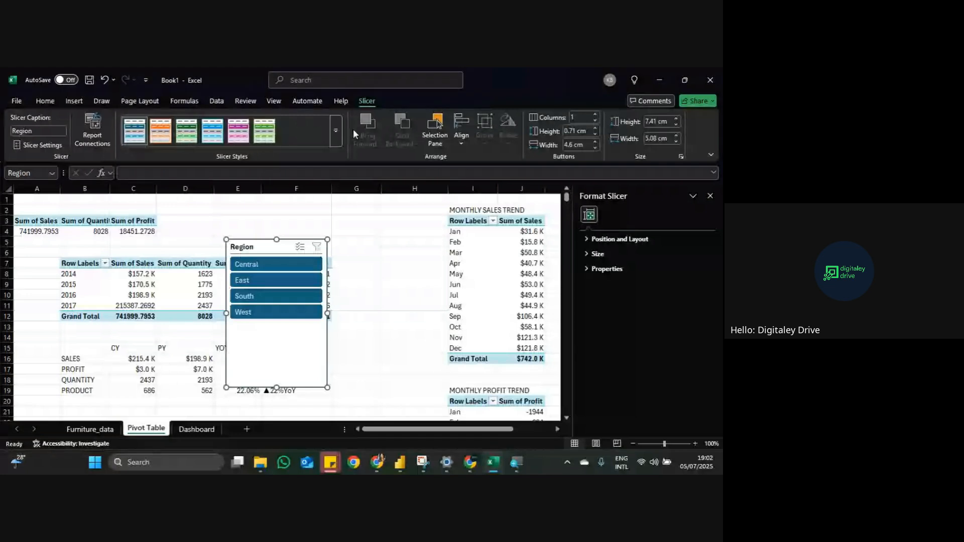
pyautogui.click(339, 132)
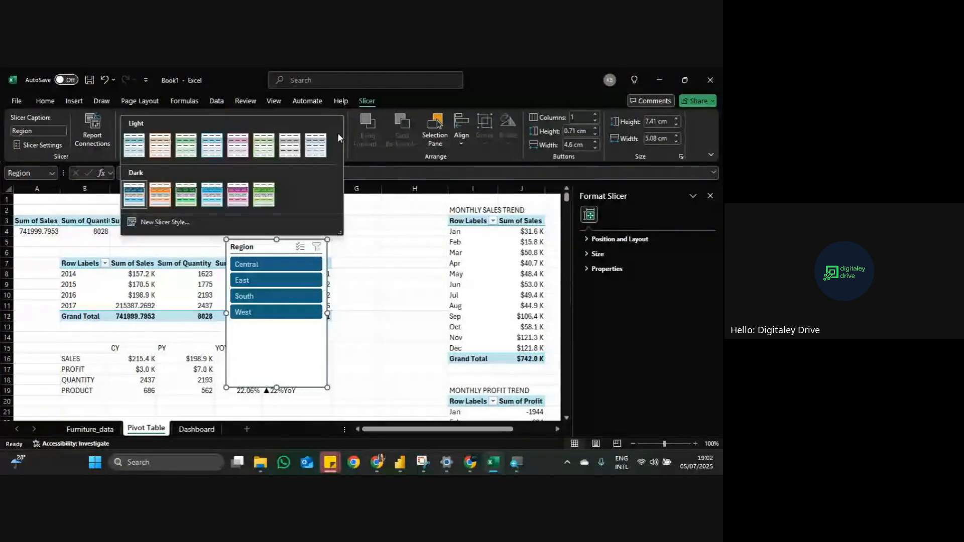
pyautogui.rightClick(133, 196)
pyautogui.click(164, 219)
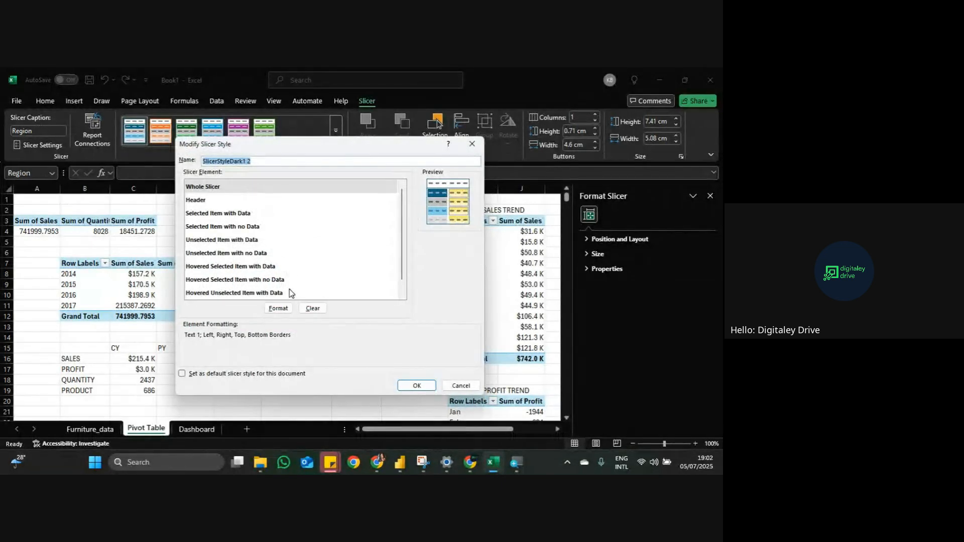
pyautogui.click(278, 309)
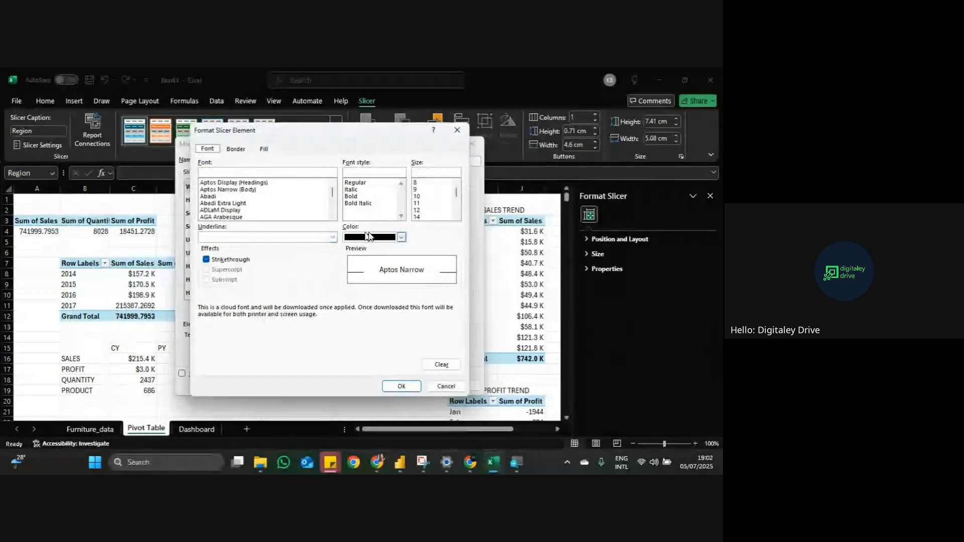
pyautogui.click(263, 149)
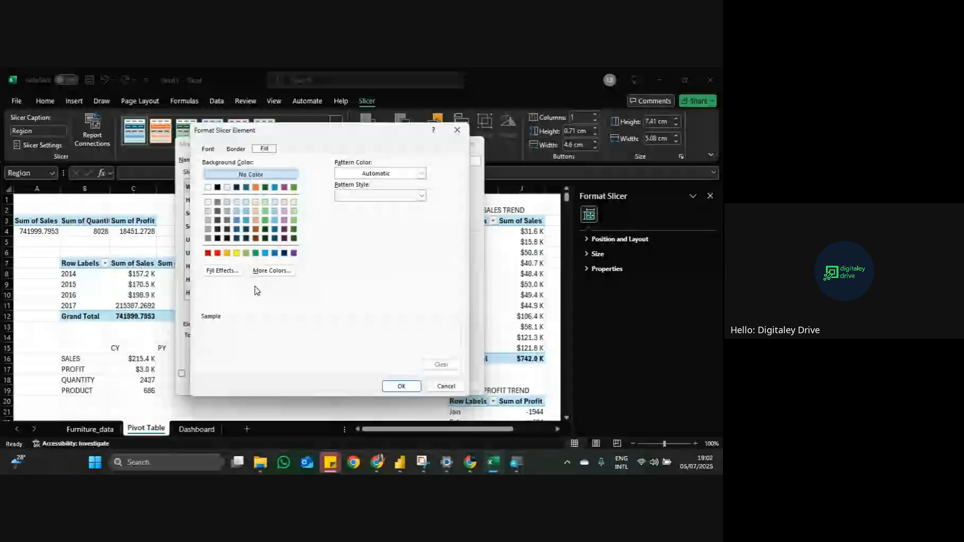
pyautogui.click(266, 271)
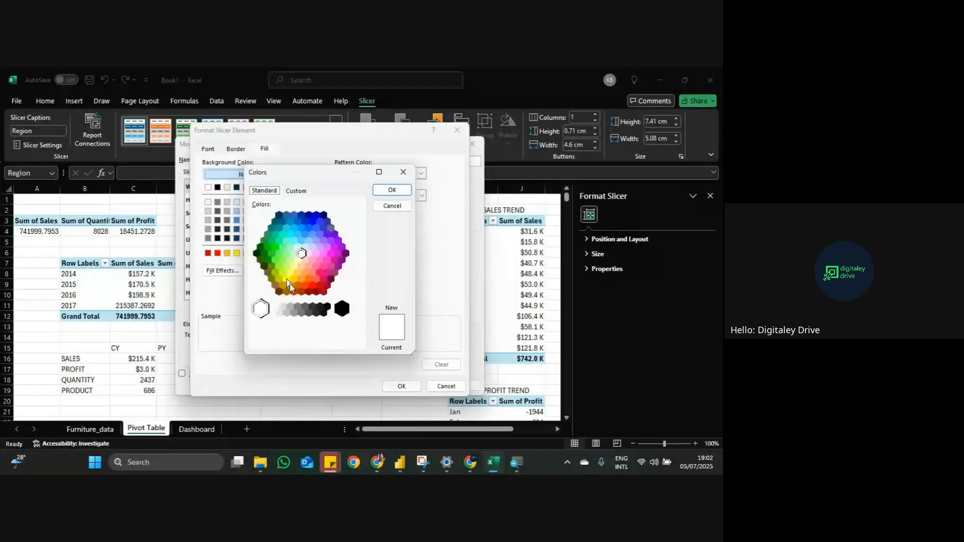
pyautogui.click(296, 191)
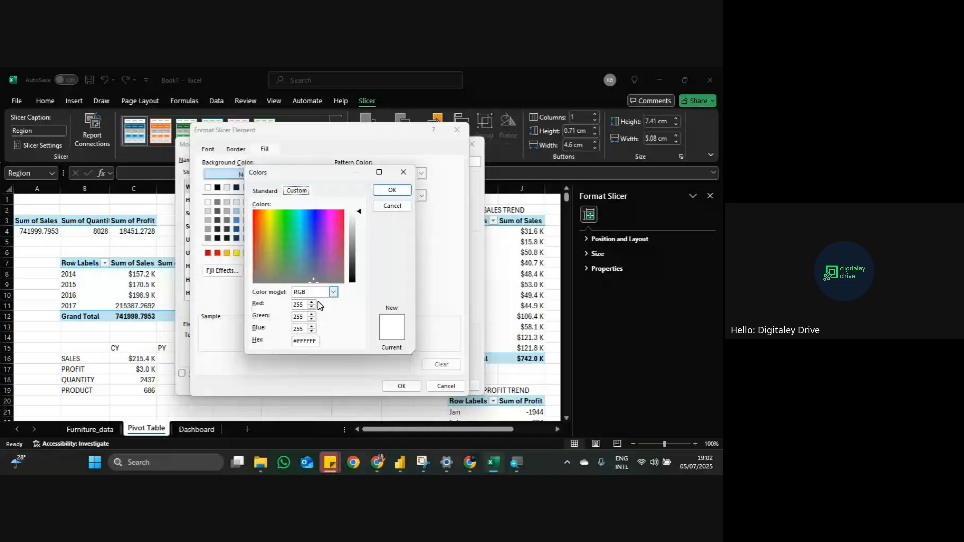
pyautogui.click(403, 172)
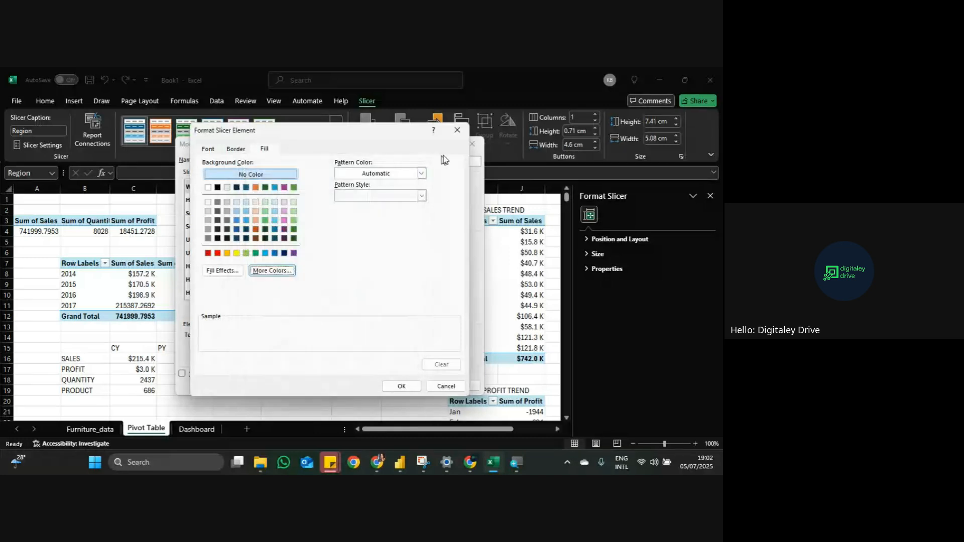
pyautogui.click(457, 131)
pyautogui.click(472, 144)
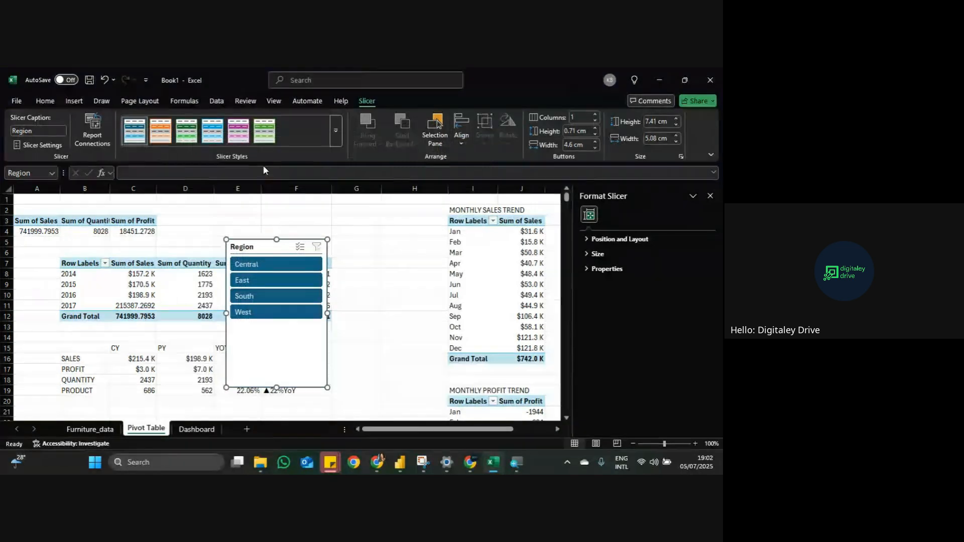
# Step: Duplicate the Region slicer's dark blue style and set the Whole Slicer background fill to custom color #004850
pyautogui.click(337, 138)
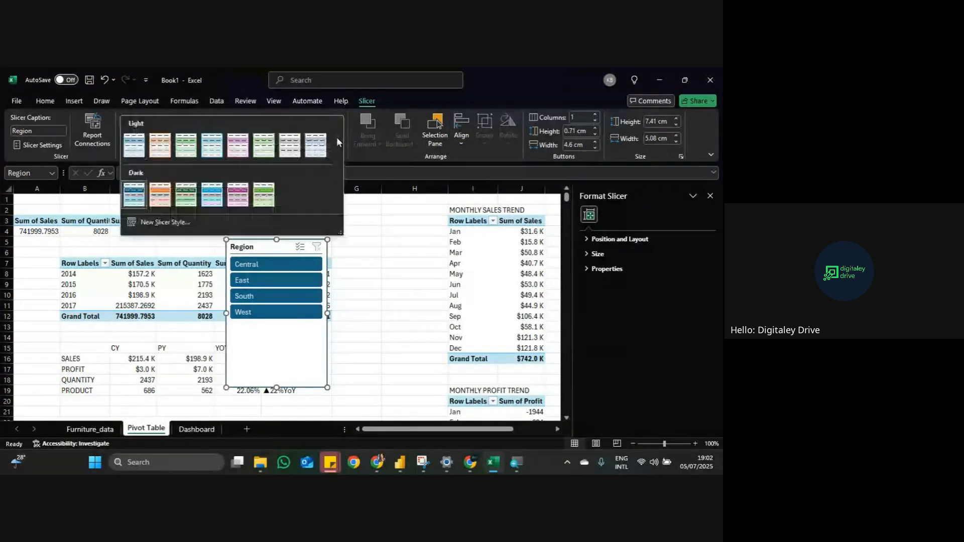
pyautogui.rightClick(142, 196)
pyautogui.click(165, 214)
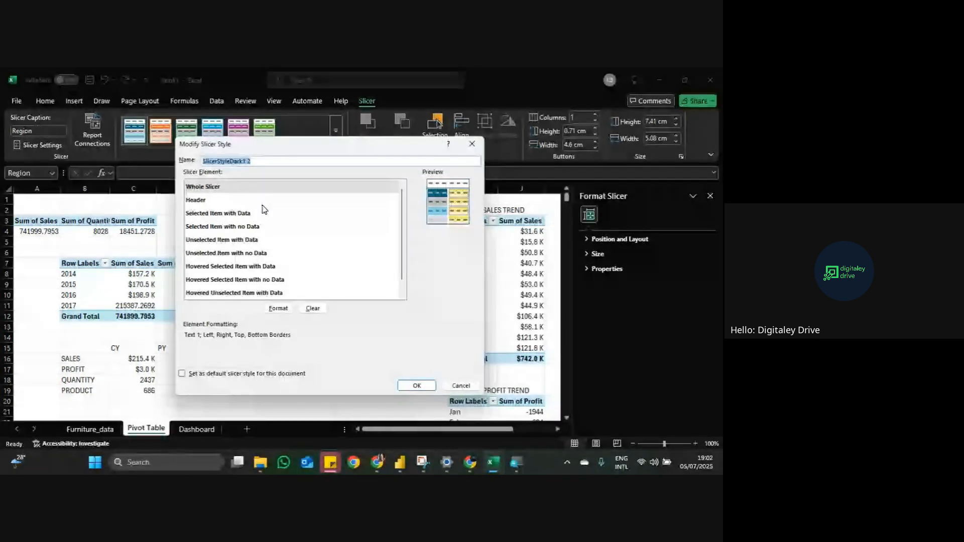
pyautogui.click(291, 311)
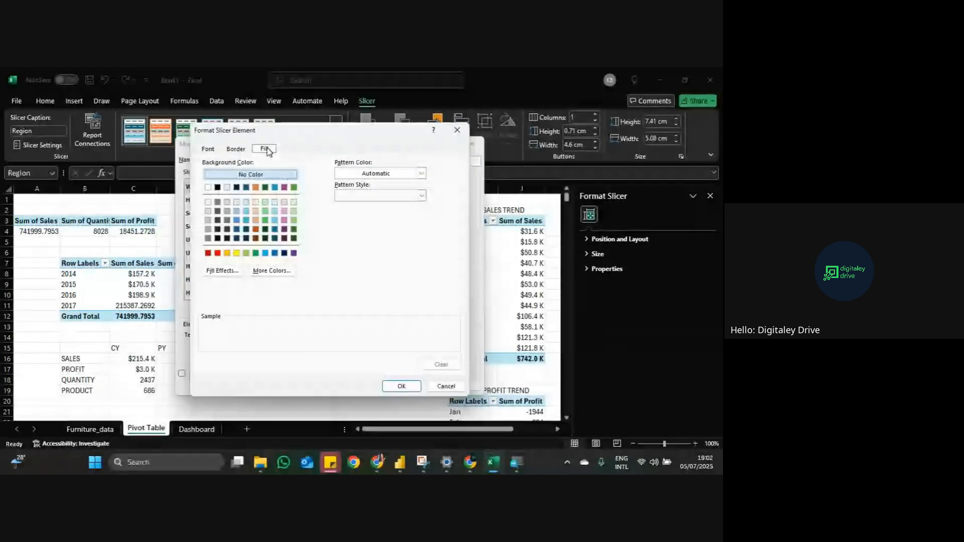
pyautogui.click(265, 272)
pyautogui.click(296, 191)
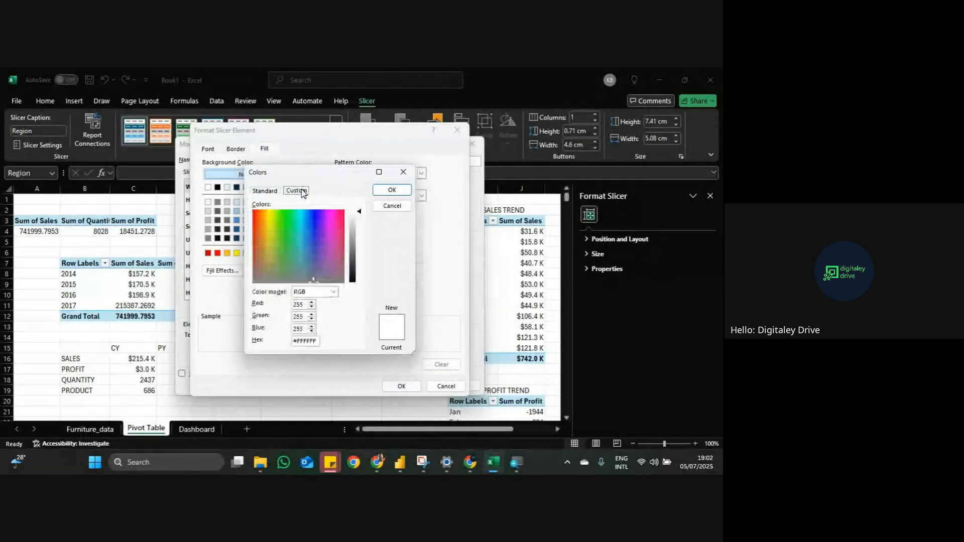
pyautogui.write('#004850')
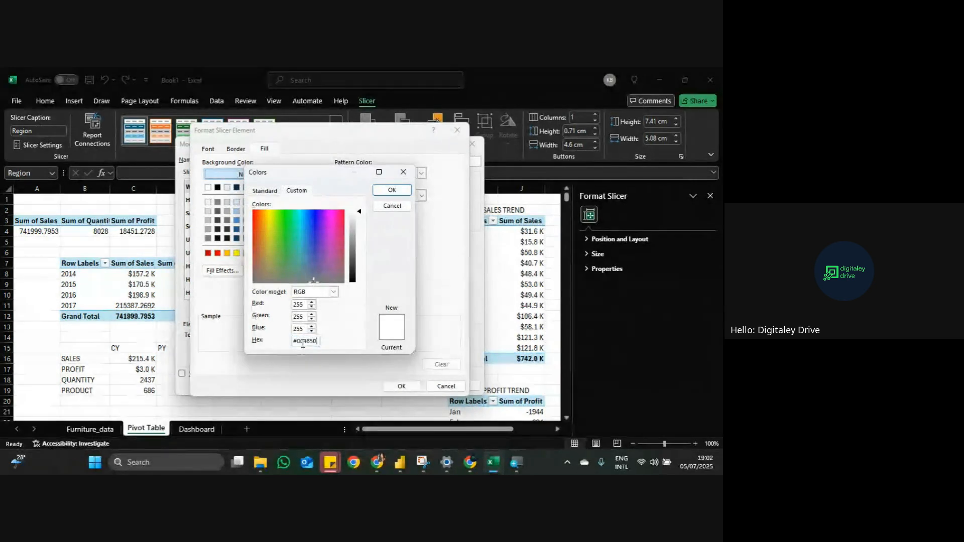
pyautogui.click(392, 189)
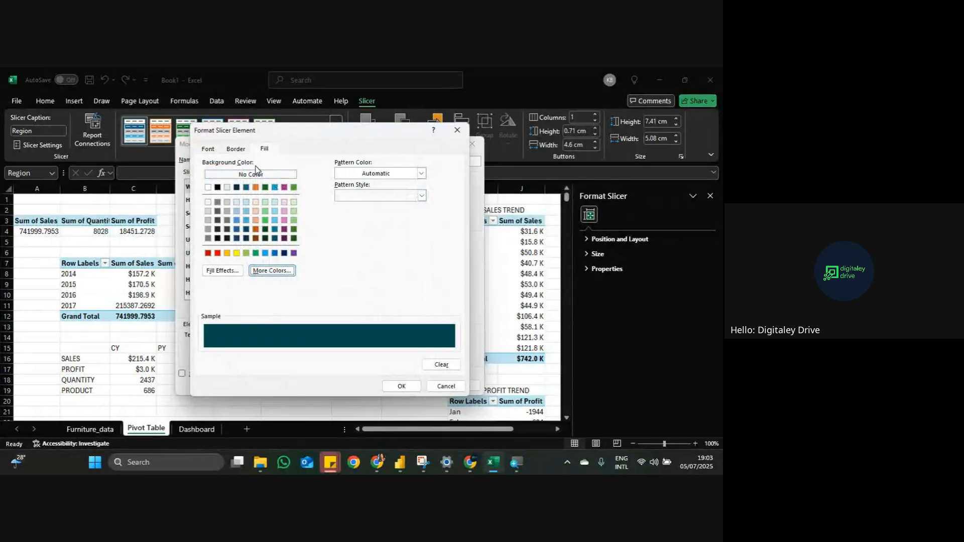
# Step: Set the Whole Slicer font color to the recent light blue RGB(135, 208, 237) and remove its borders
pyautogui.click(207, 148)
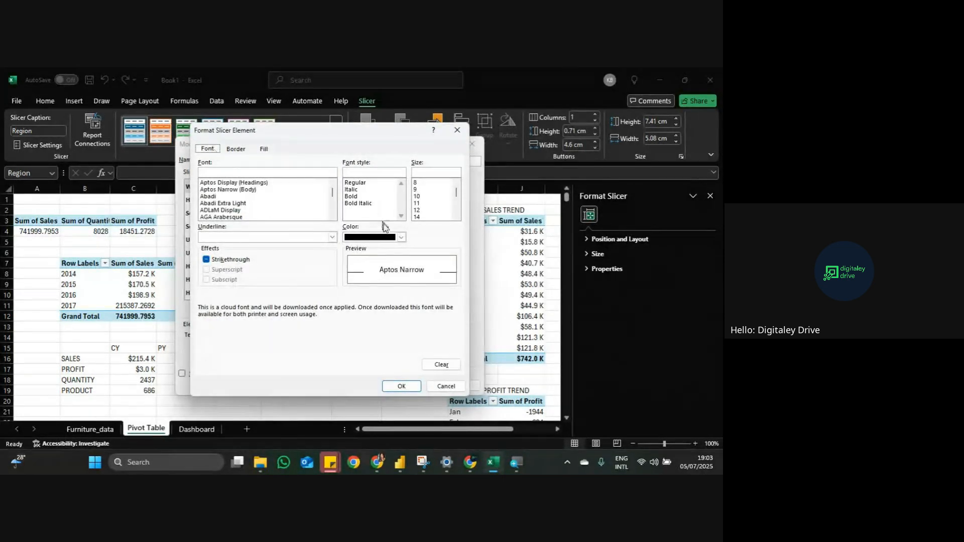
pyautogui.click(401, 238)
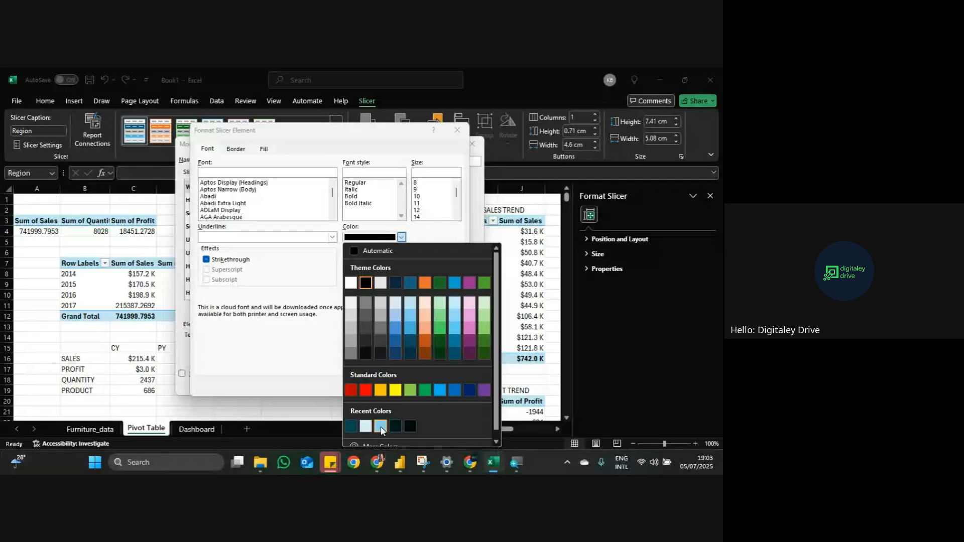
pyautogui.click(381, 427)
pyautogui.click(402, 237)
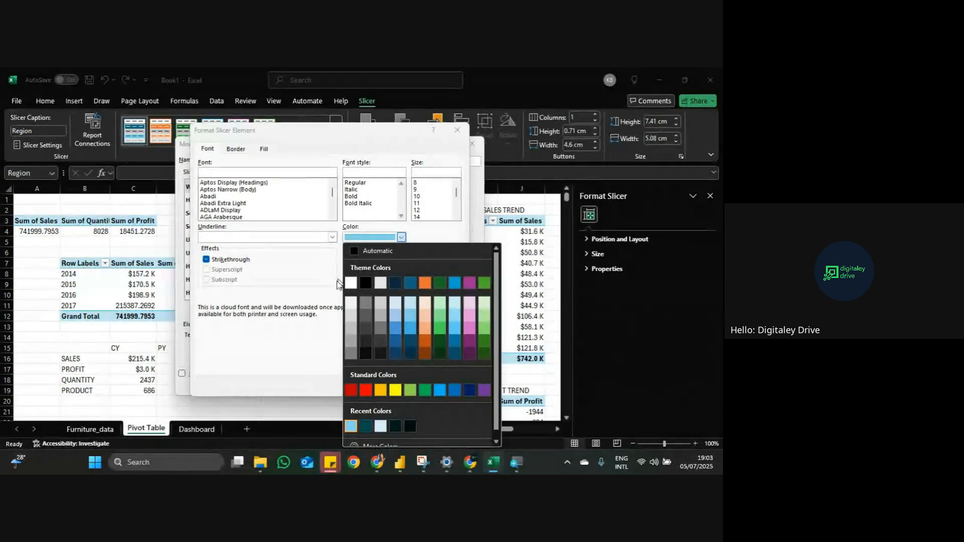
pyautogui.click(329, 307)
pyautogui.click(237, 150)
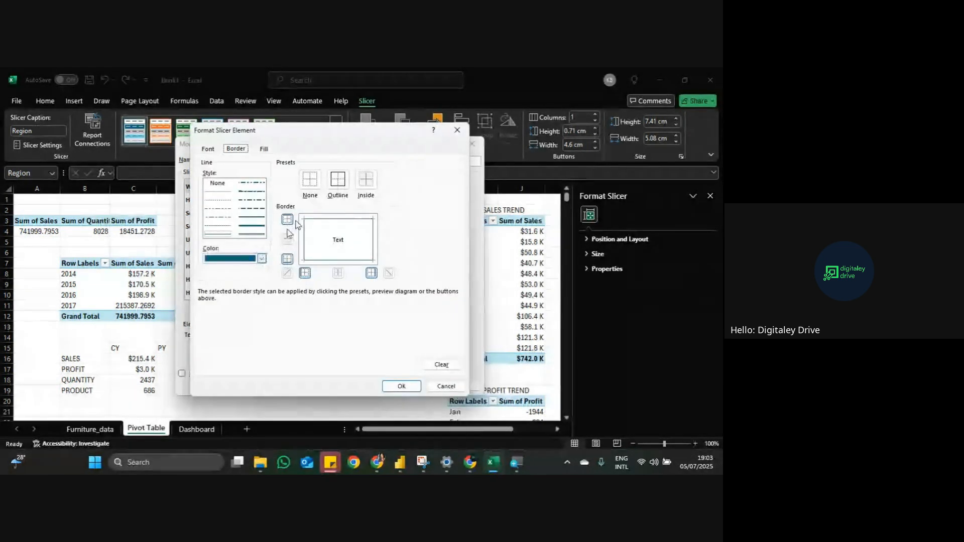
pyautogui.click(310, 181)
pyautogui.click(401, 386)
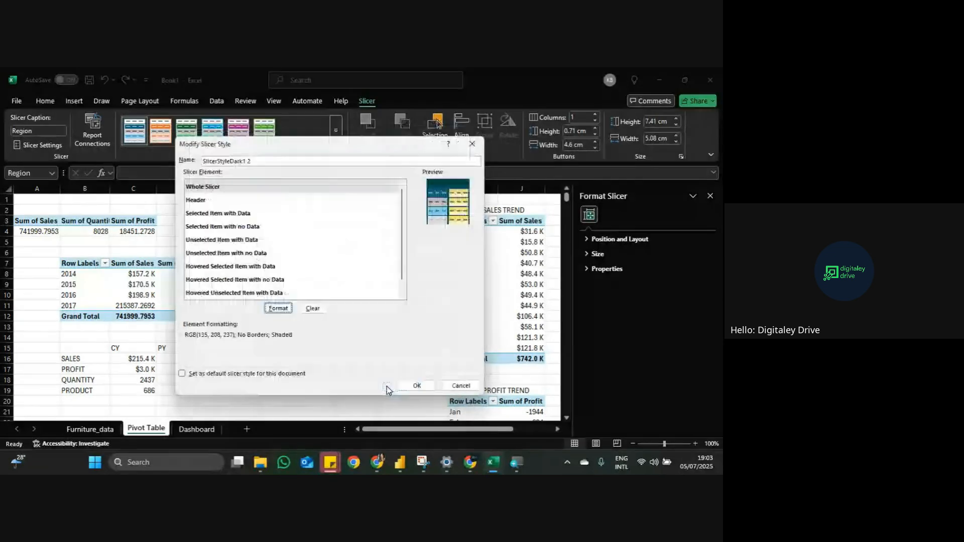
# Step: Set the background fill of the Selected Item with Data element to custom color #004850
pyautogui.click(216, 202)
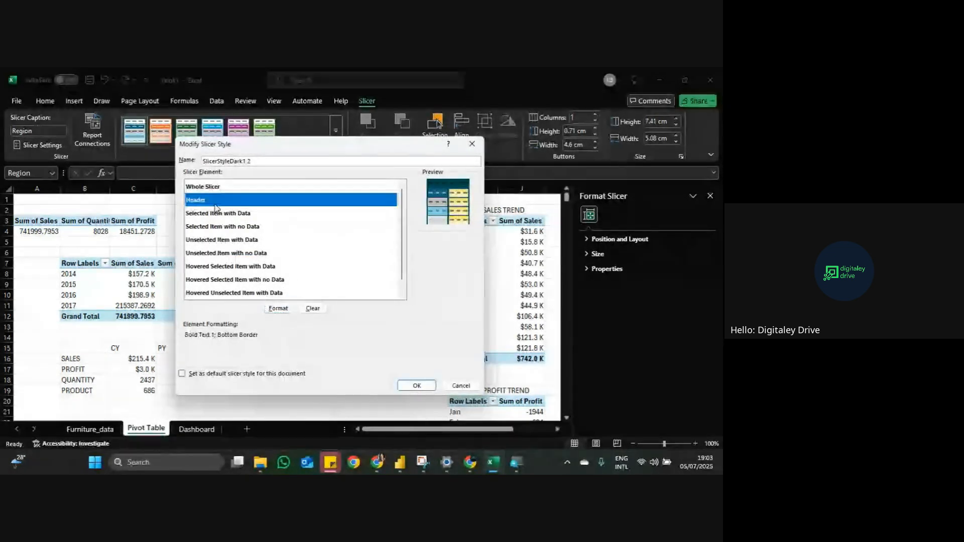
pyautogui.click(289, 220)
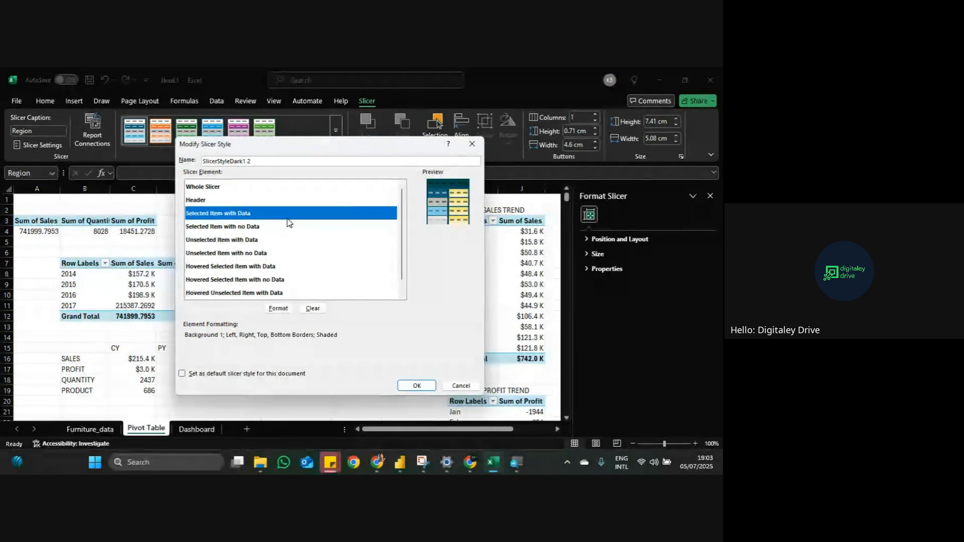
pyautogui.click(287, 311)
pyautogui.click(263, 150)
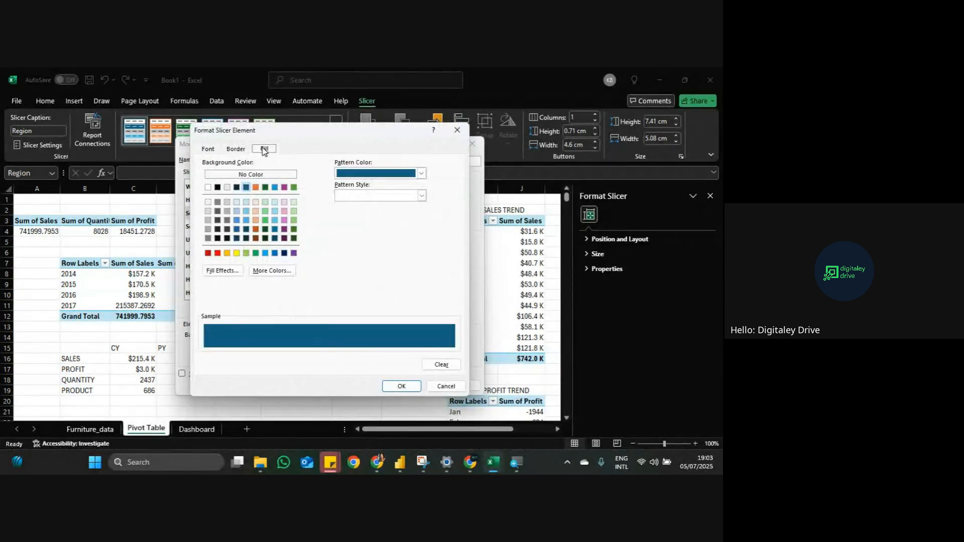
pyautogui.click(274, 271)
pyautogui.doubleClick(314, 343)
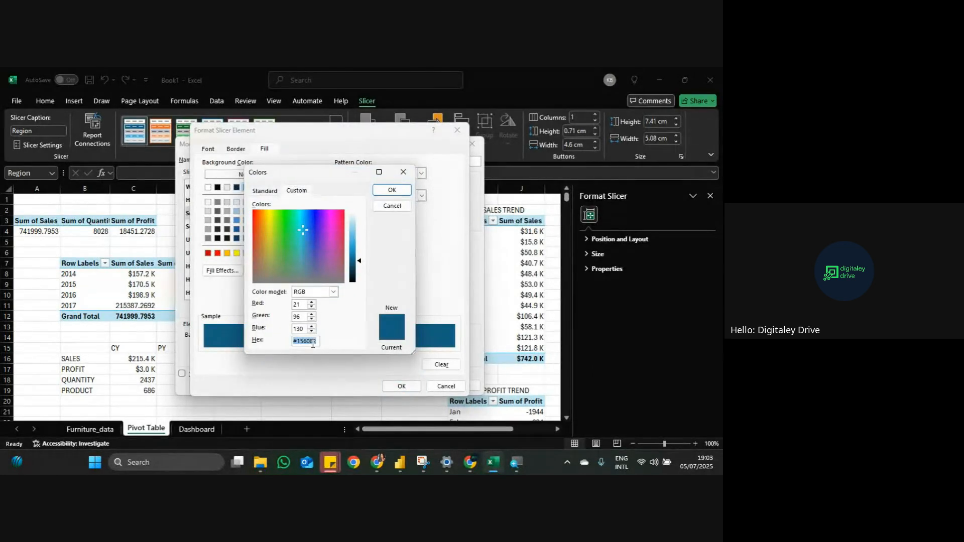
pyautogui.write('#004850')
pyautogui.press('Return')
# Step: Remove the borders of the Selected Item with Data element and set its font to the recent light blue
pyautogui.click(235, 149)
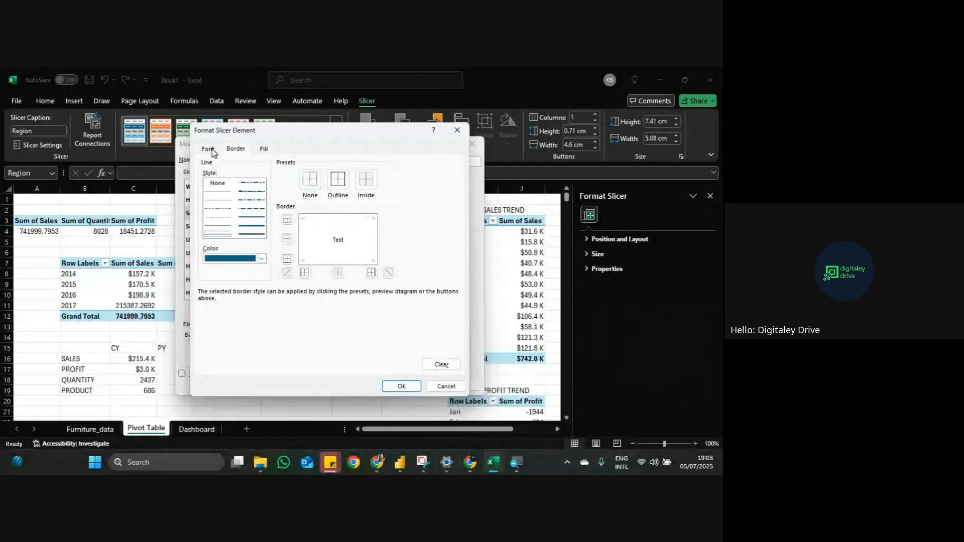
pyautogui.click(210, 151)
pyautogui.click(401, 237)
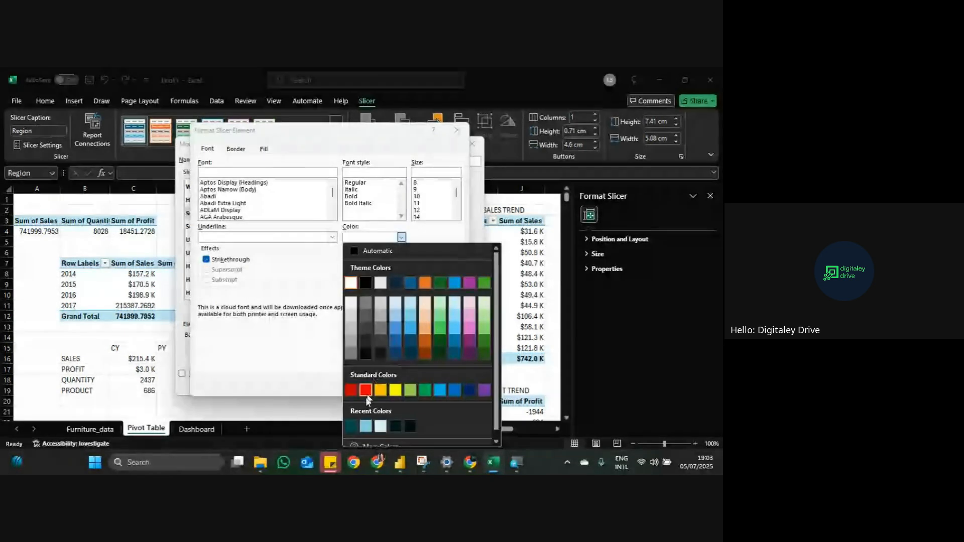
pyautogui.click(365, 427)
pyautogui.click(405, 387)
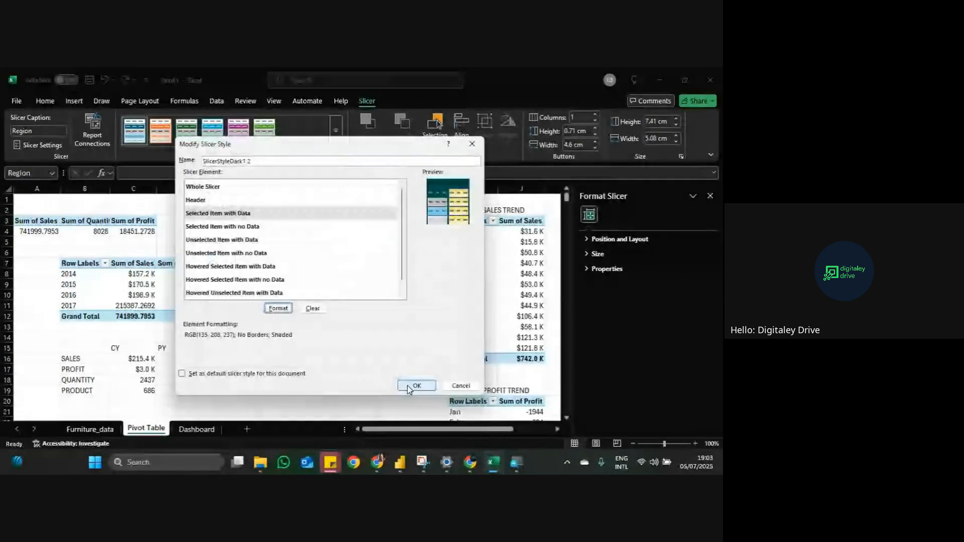
# Step: Open the formatting of the Unselected Item with Data element and check its custom fill and font colors
pyautogui.click(257, 241)
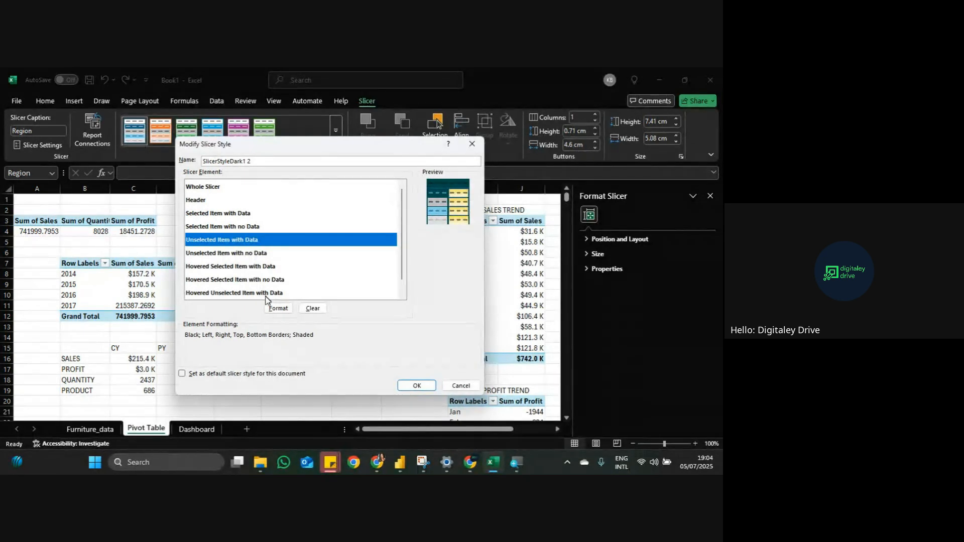
pyautogui.click(275, 311)
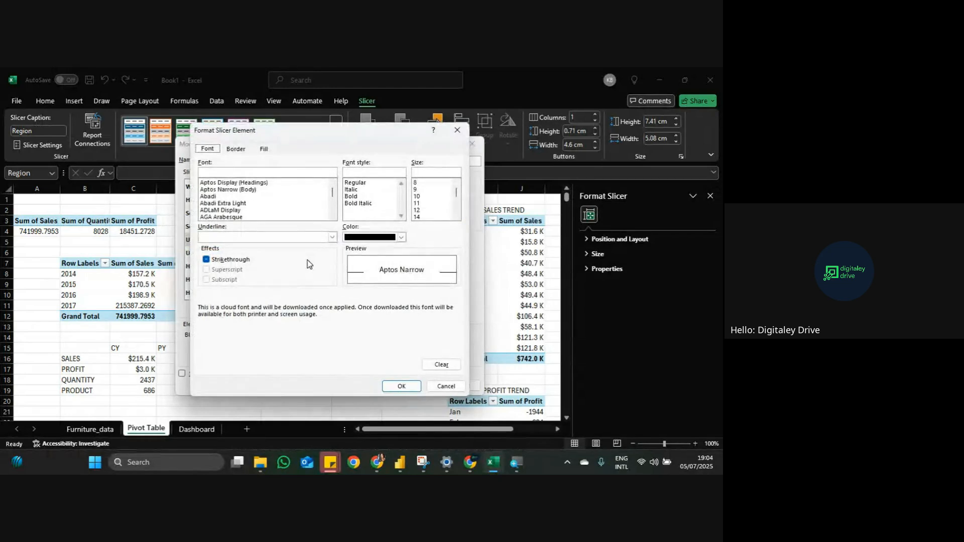
pyautogui.click(266, 150)
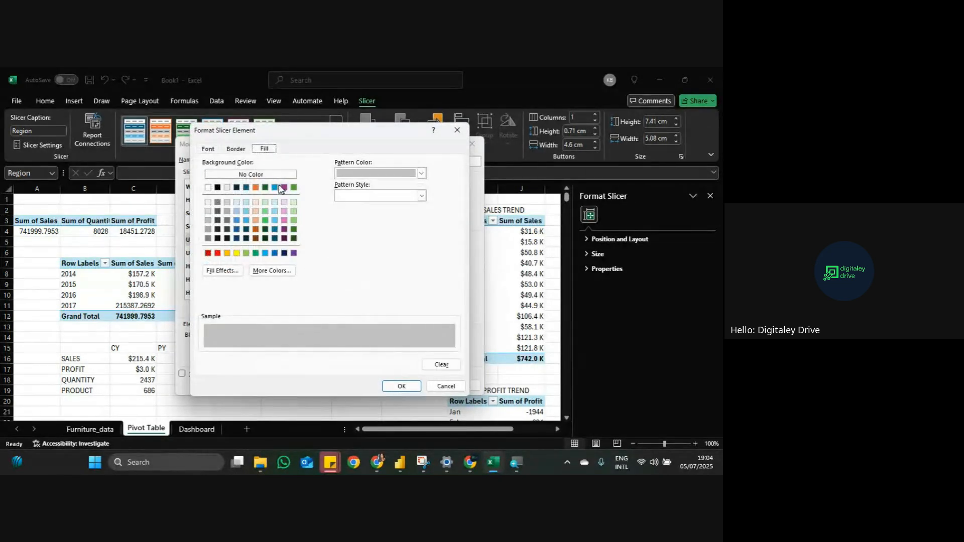
pyautogui.click(273, 271)
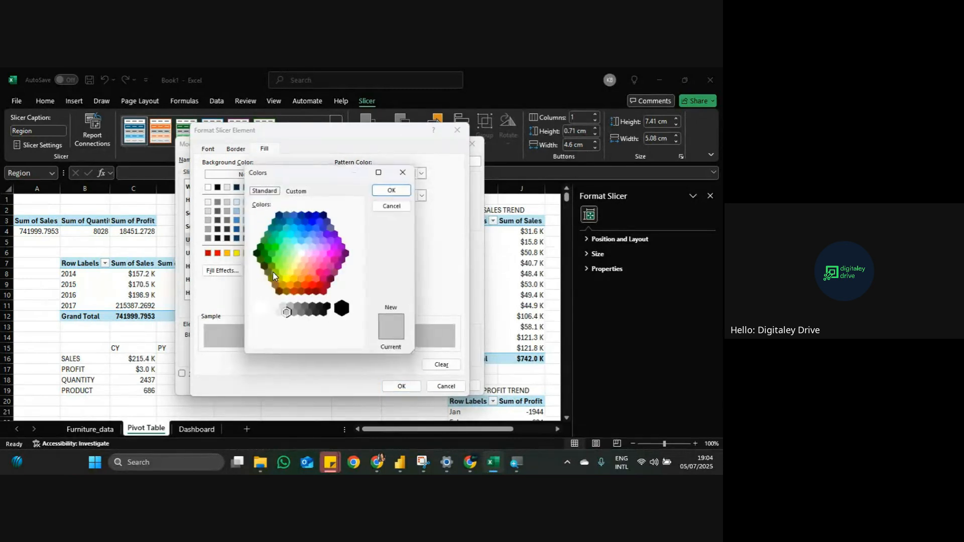
pyautogui.click(293, 195)
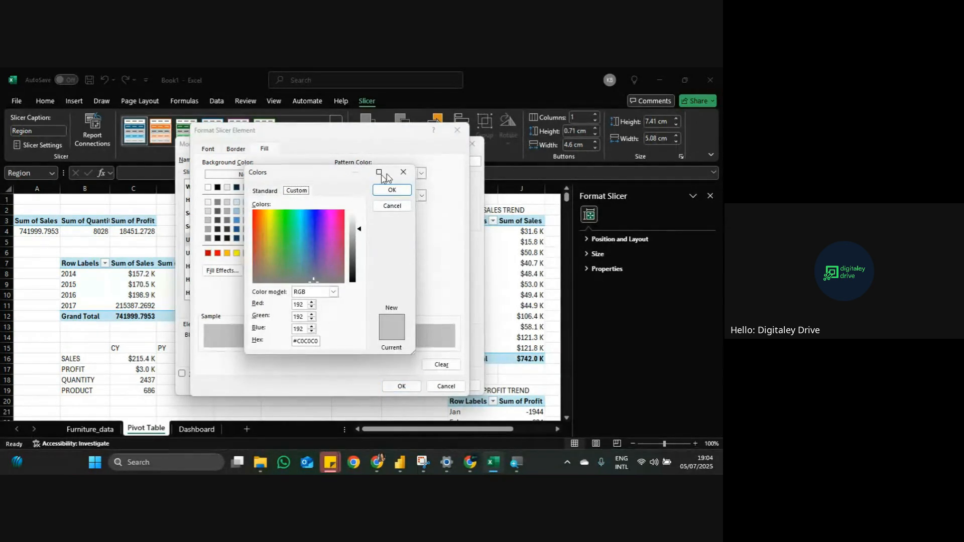
pyautogui.click(403, 172)
pyautogui.click(209, 149)
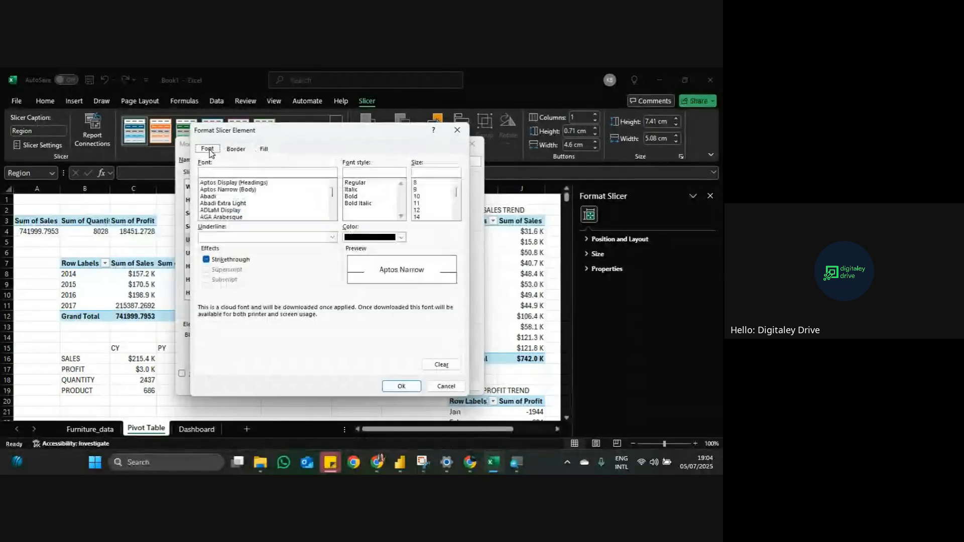
pyautogui.click(401, 237)
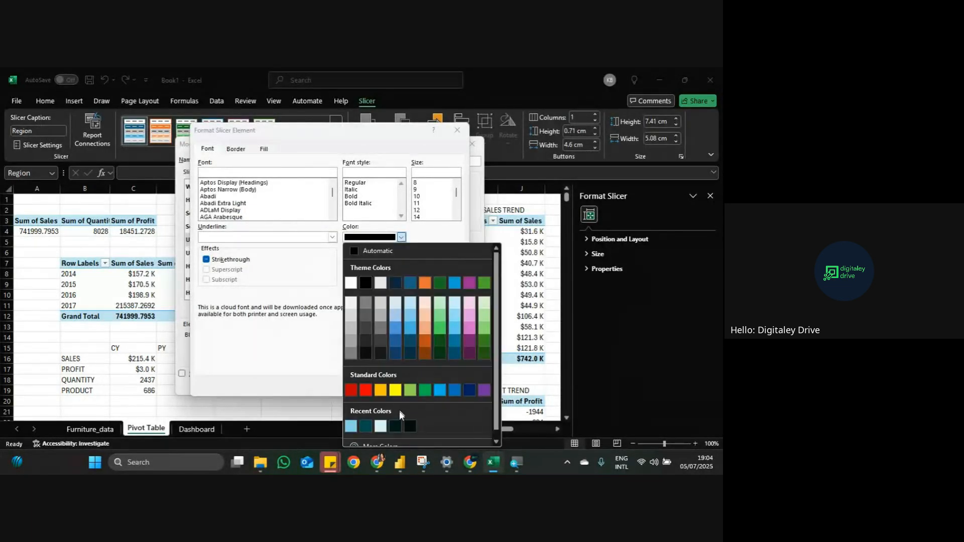
pyautogui.scroll(-1, 394, 411)
pyautogui.click(395, 438)
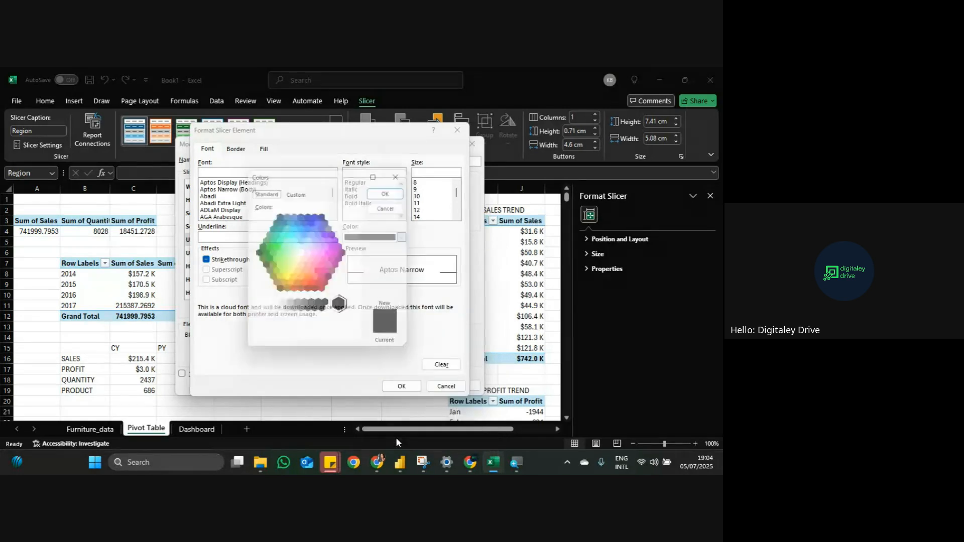
pyautogui.click(403, 172)
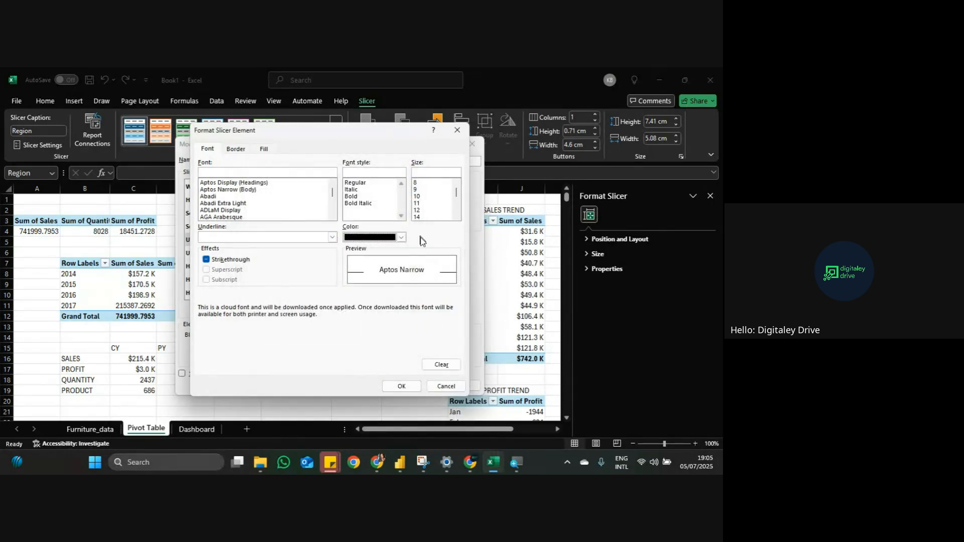
# Step: Set the Unselected Item with Data font color to the recent Dark Teal and save the custom slicer style
pyautogui.click(402, 238)
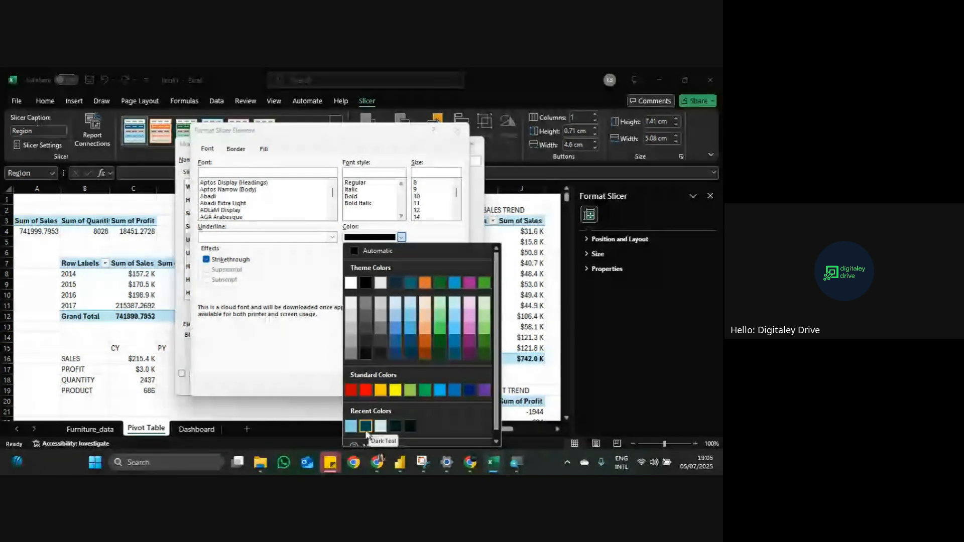
pyautogui.click(352, 428)
pyautogui.click(401, 237)
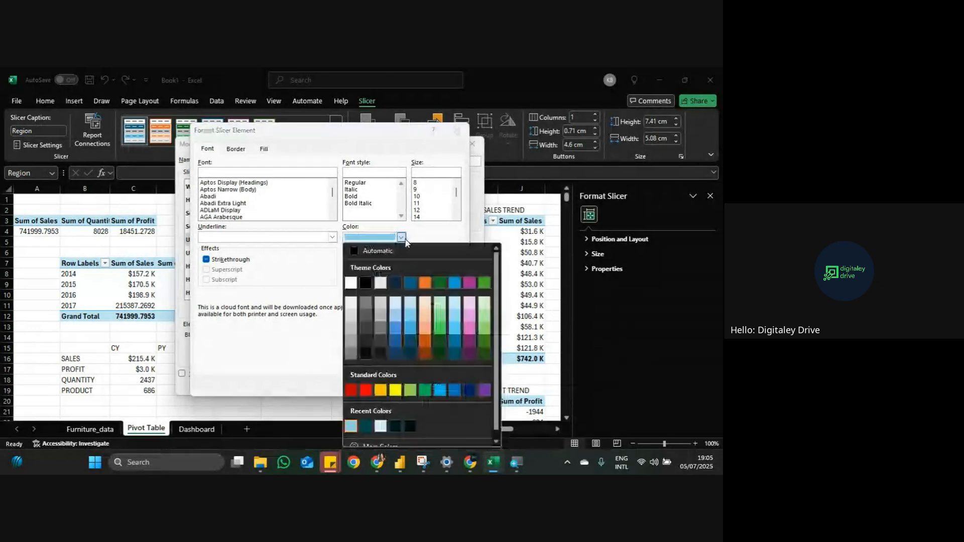
pyautogui.scroll(-1, 396, 441)
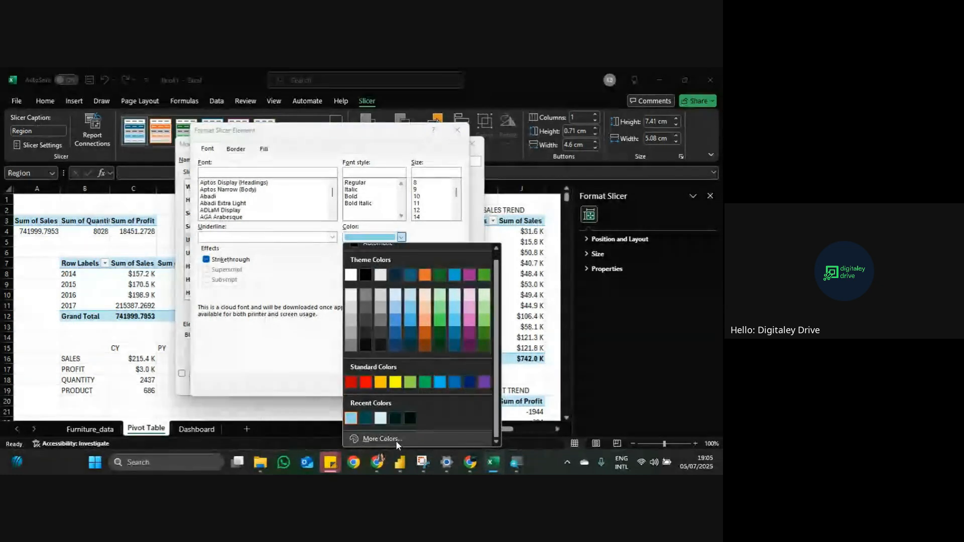
pyautogui.click(367, 419)
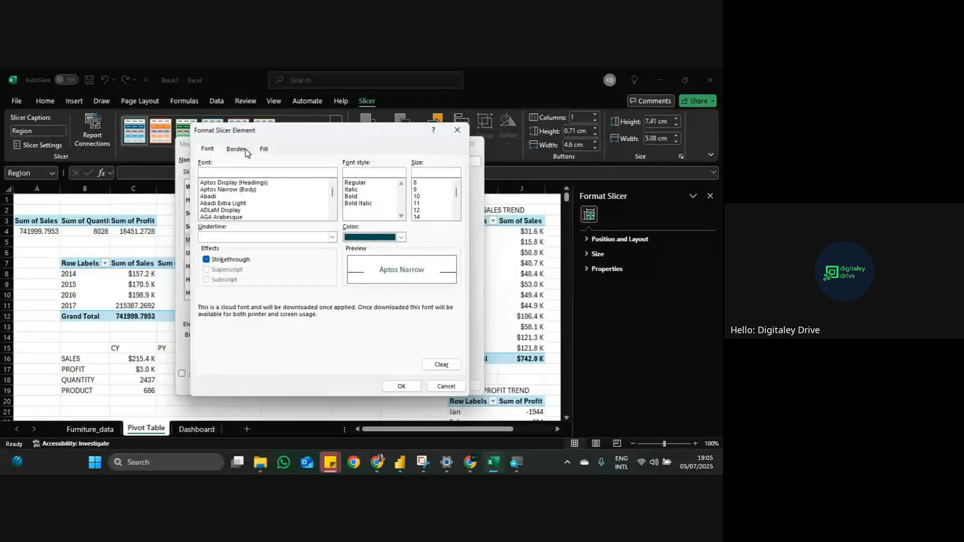
pyautogui.click(409, 389)
pyautogui.click(409, 388)
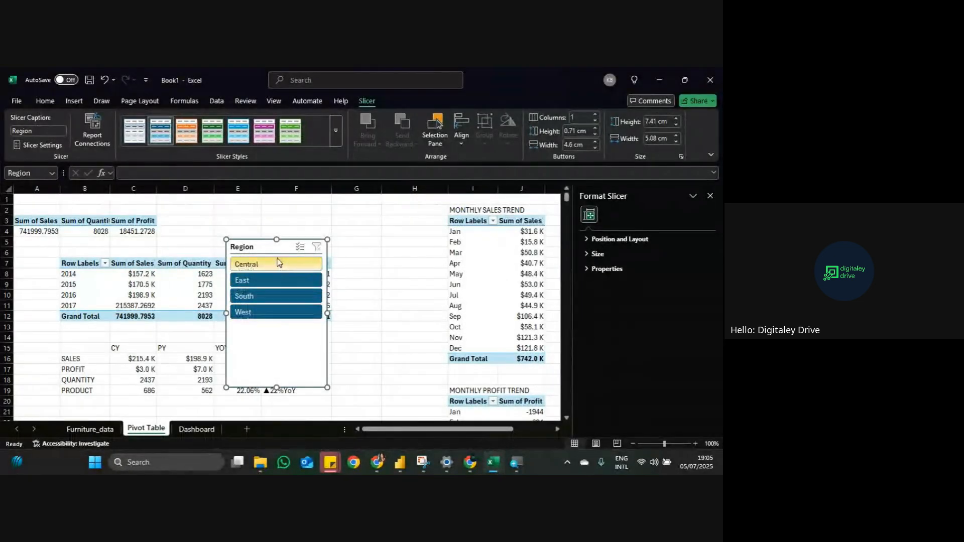
# Step: Look up the hex code of the recent light blue font color using the title text box on the Dashboard sheet
pyautogui.click(216, 429)
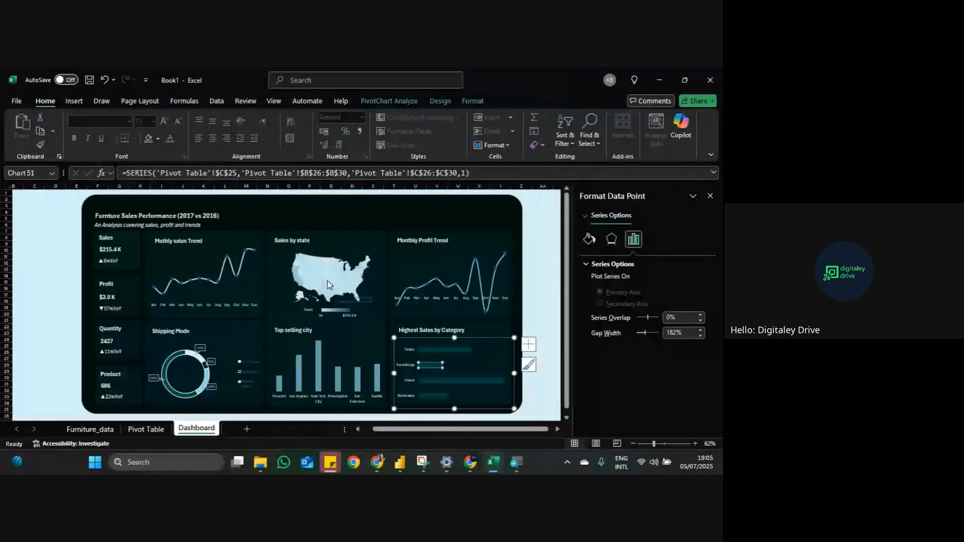
pyautogui.click(199, 222)
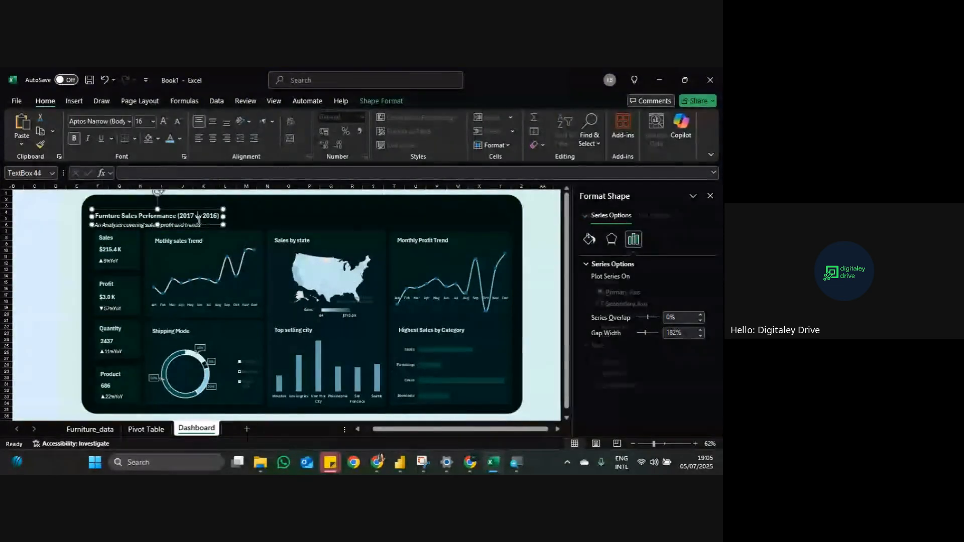
pyautogui.click(180, 139)
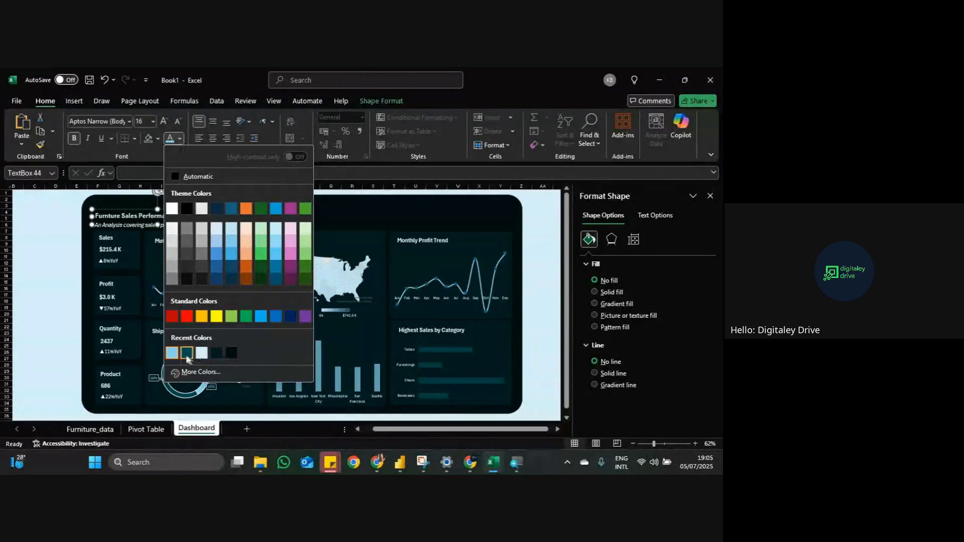
pyautogui.click(187, 373)
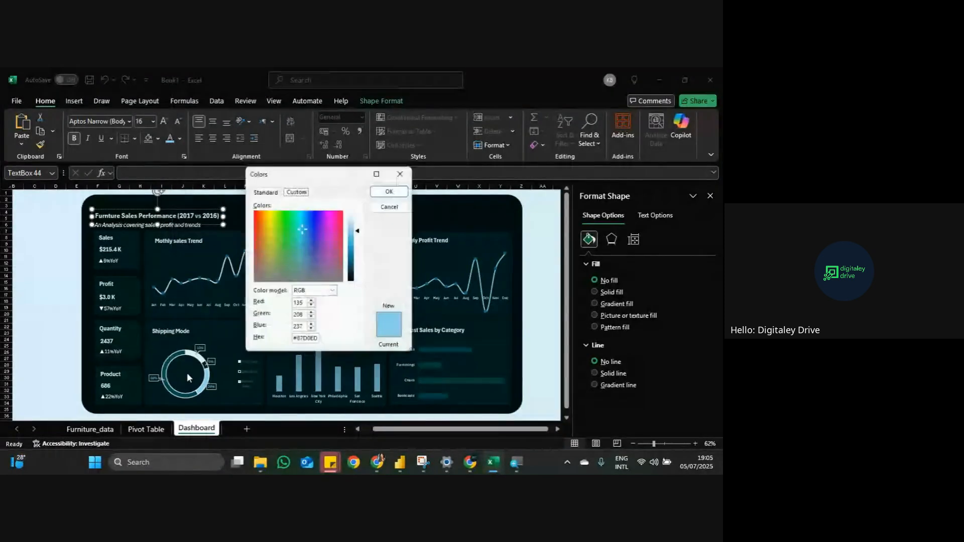
pyautogui.doubleClick(300, 342)
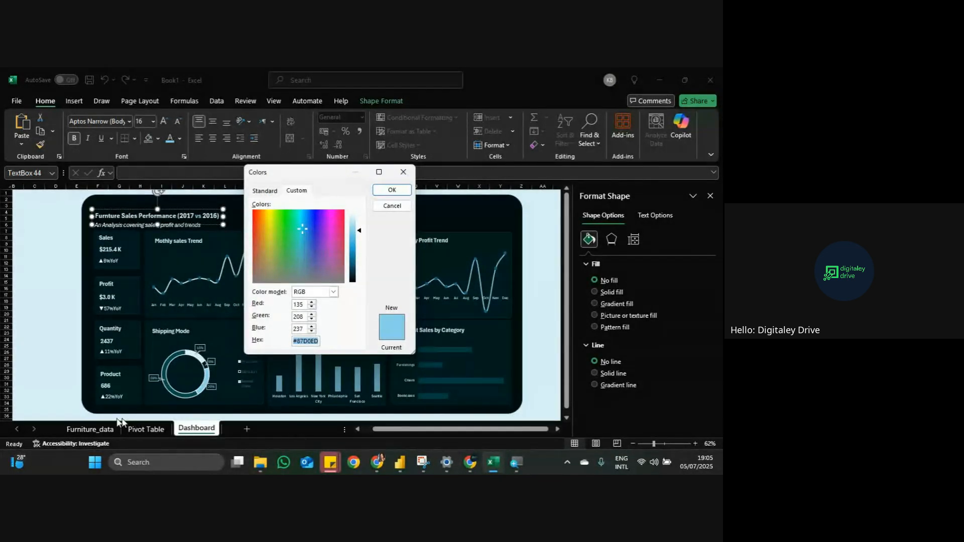
pyautogui.click(404, 172)
# Step: Apply the custom slicer style to the Region slicer on the Pivot Table sheet
pyautogui.click(146, 429)
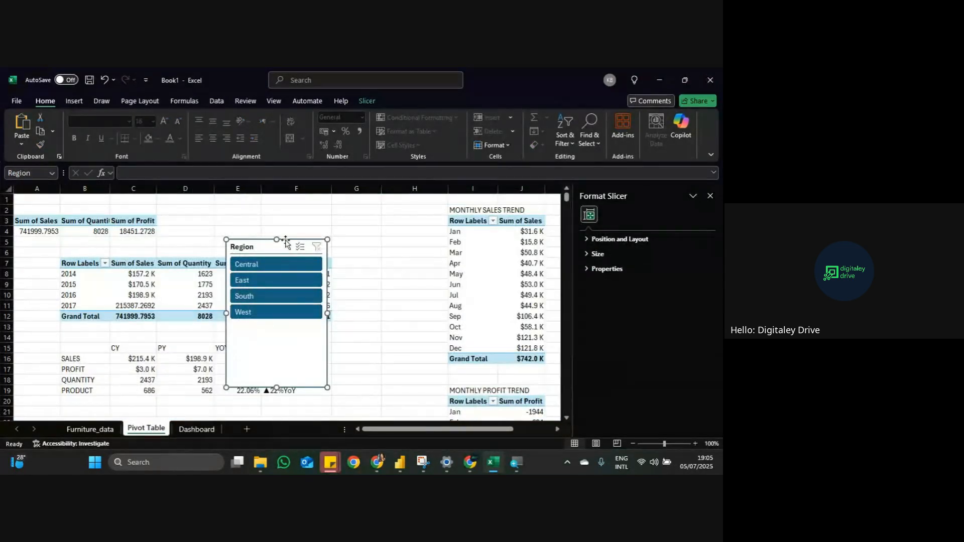
pyautogui.click(371, 101)
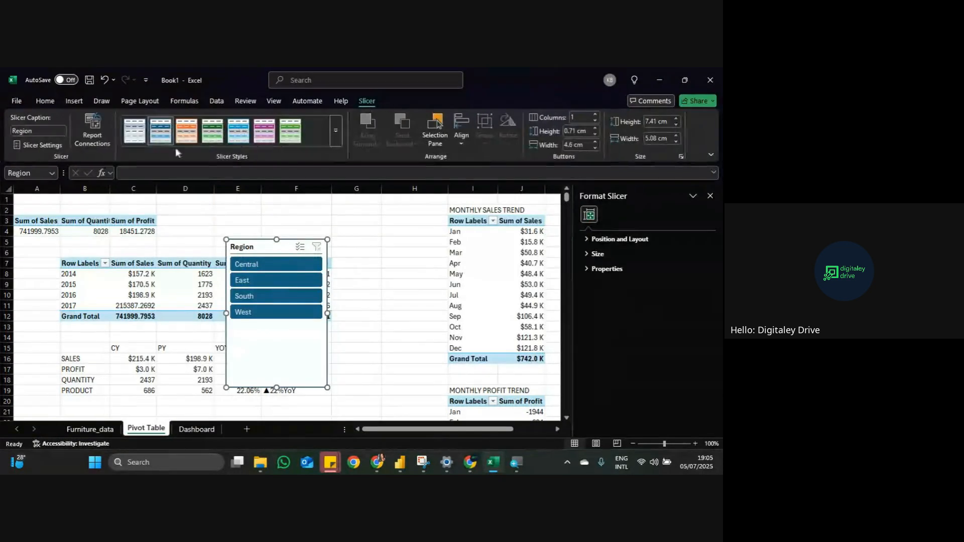
pyautogui.rightClick(167, 133)
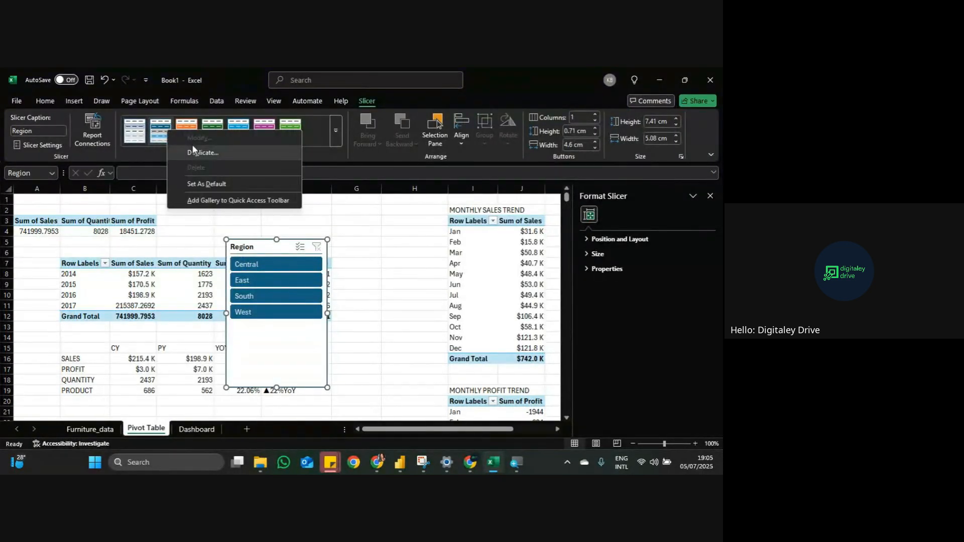
pyautogui.click(336, 135)
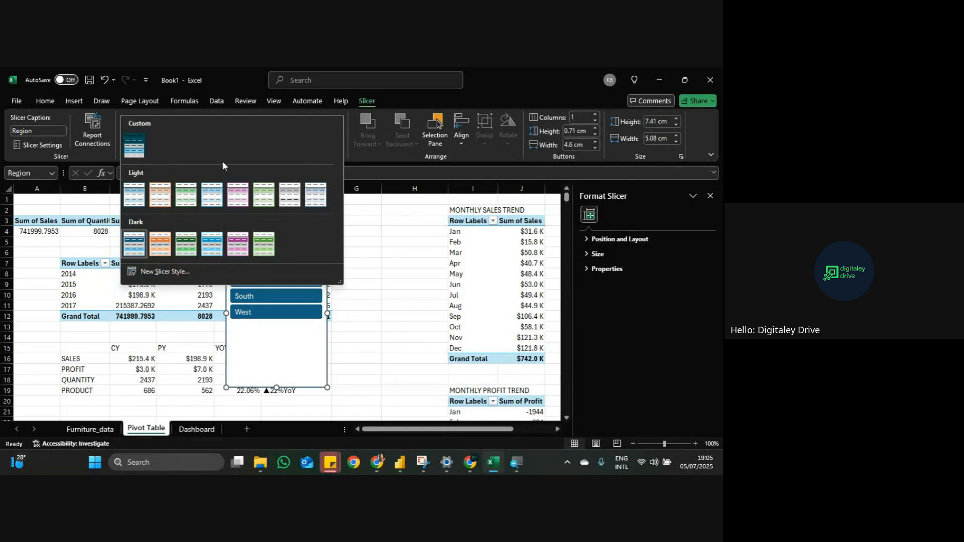
pyautogui.click(136, 145)
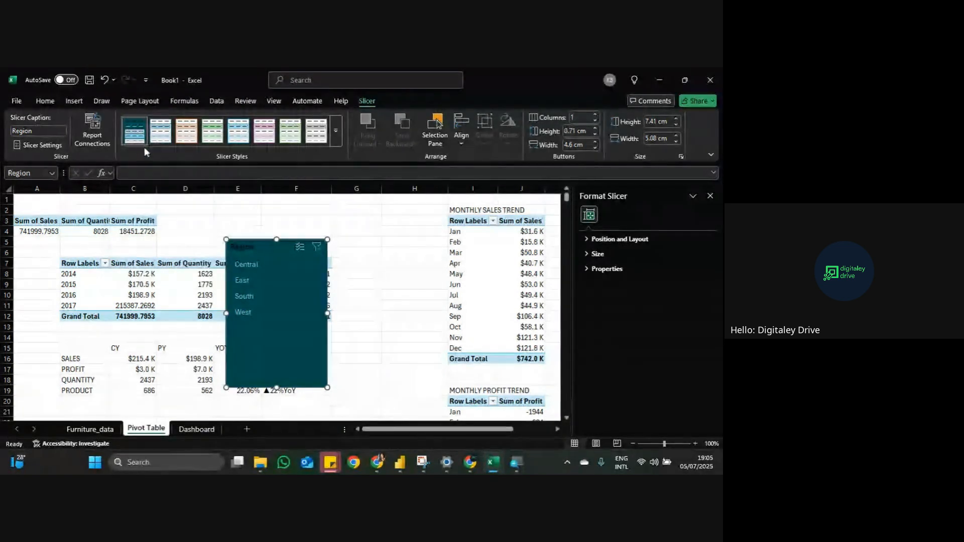
pyautogui.rightClick(139, 142)
pyautogui.click(180, 147)
pyautogui.click(472, 144)
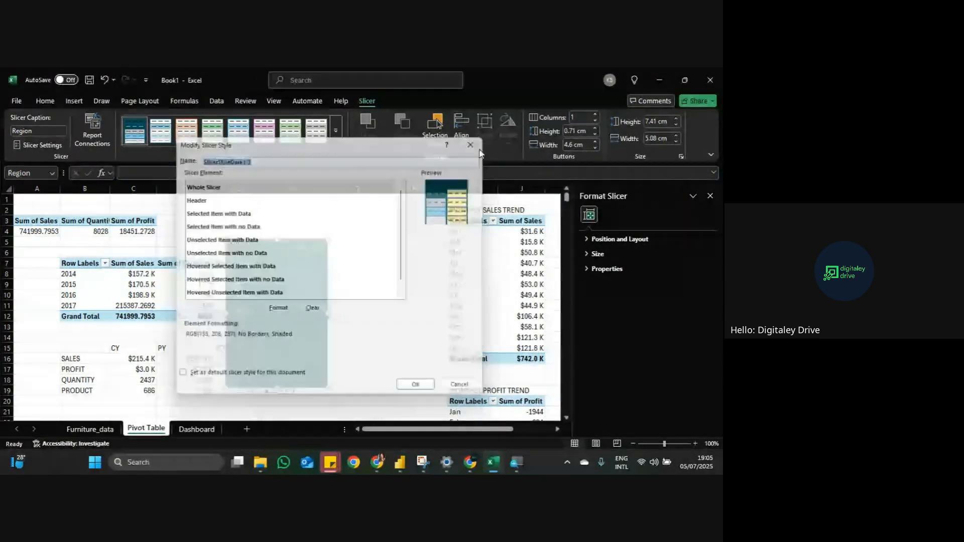
# Step: Turn off the header display in the Region slicer's settings
pyautogui.click(40, 145)
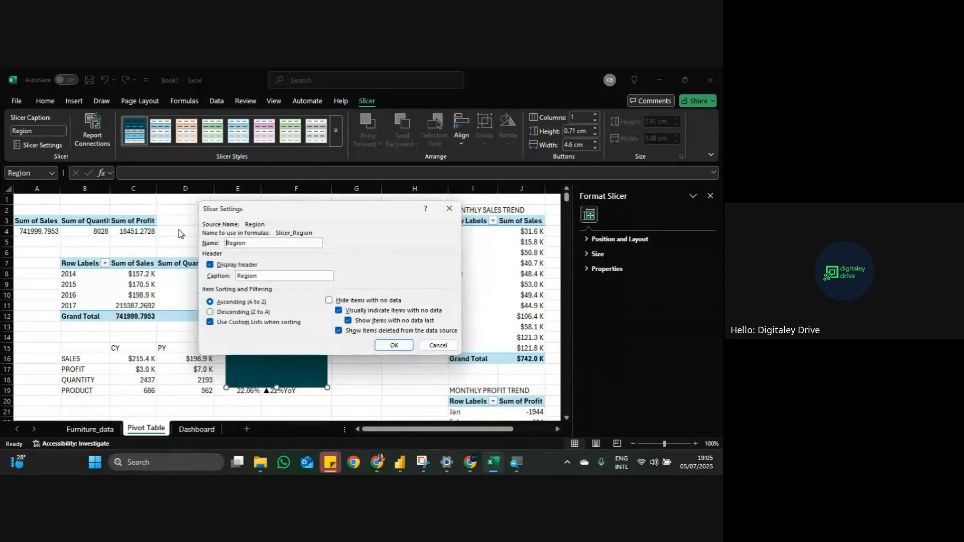
pyautogui.click(210, 266)
pyautogui.click(387, 345)
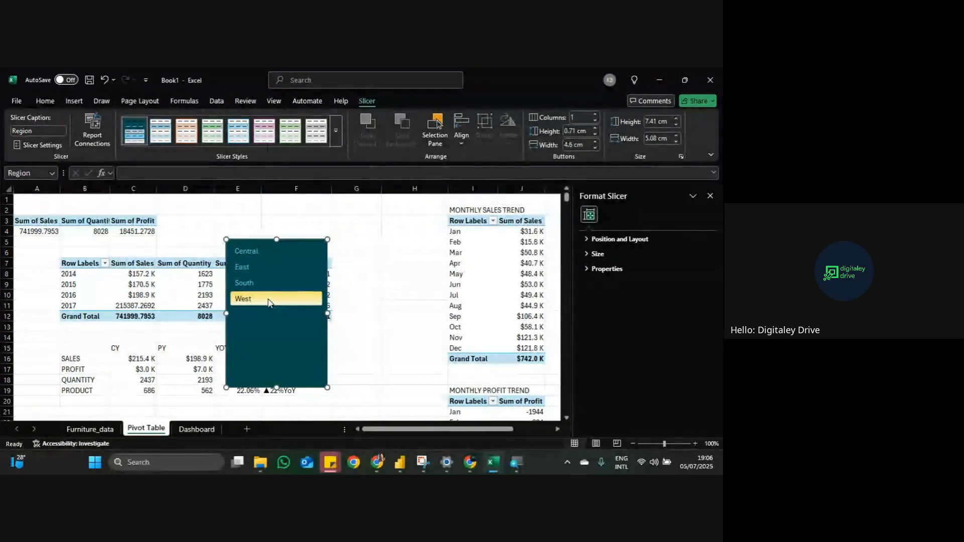
# Step: Set the fill of the custom slicer style's Unselected Item with Data element to the copied light blue, hex #87D0ED
pyautogui.rightClick(144, 141)
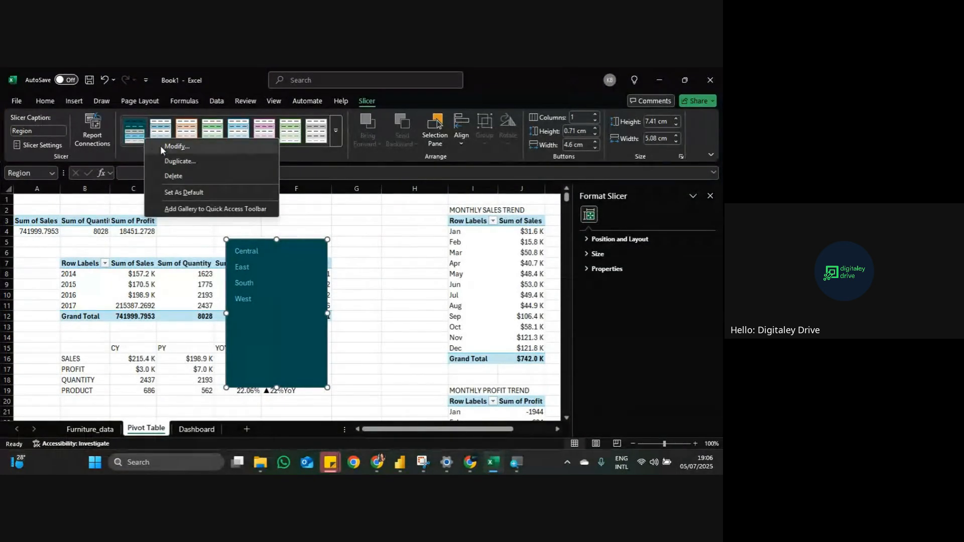
pyautogui.click(162, 145)
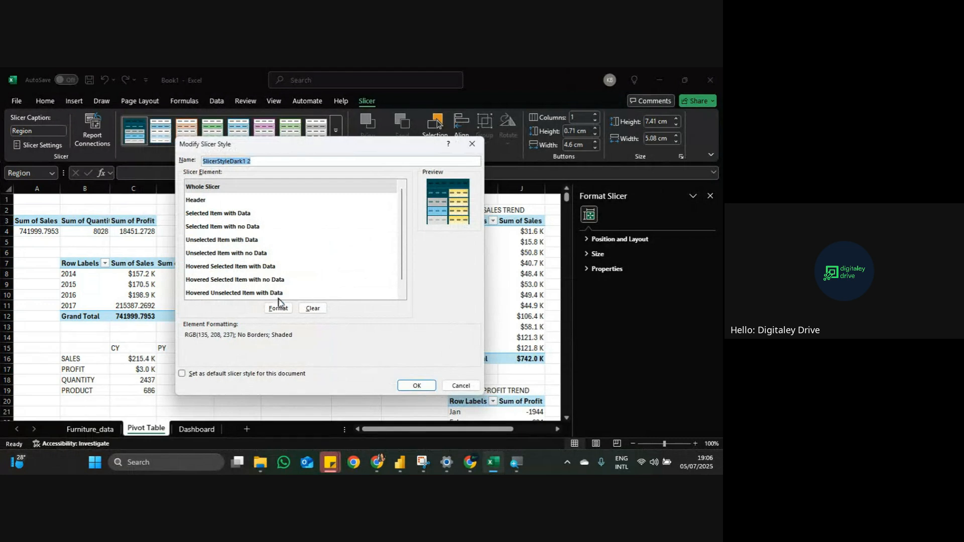
pyautogui.click(257, 240)
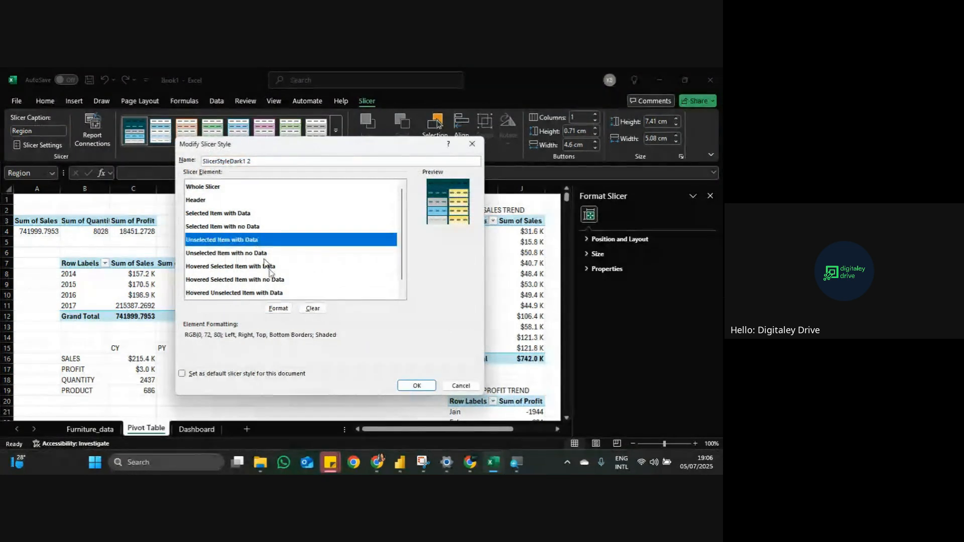
pyautogui.click(279, 309)
pyautogui.click(265, 148)
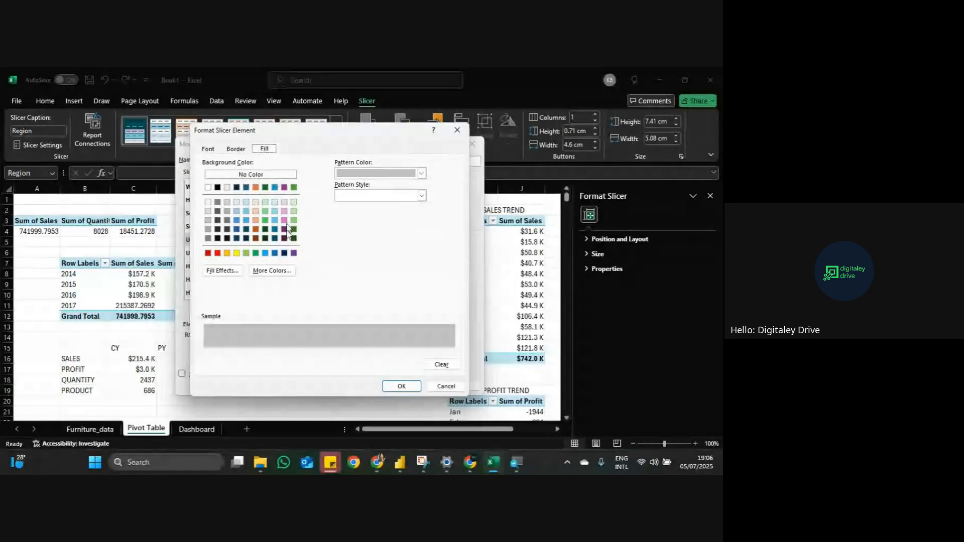
pyautogui.click(272, 270)
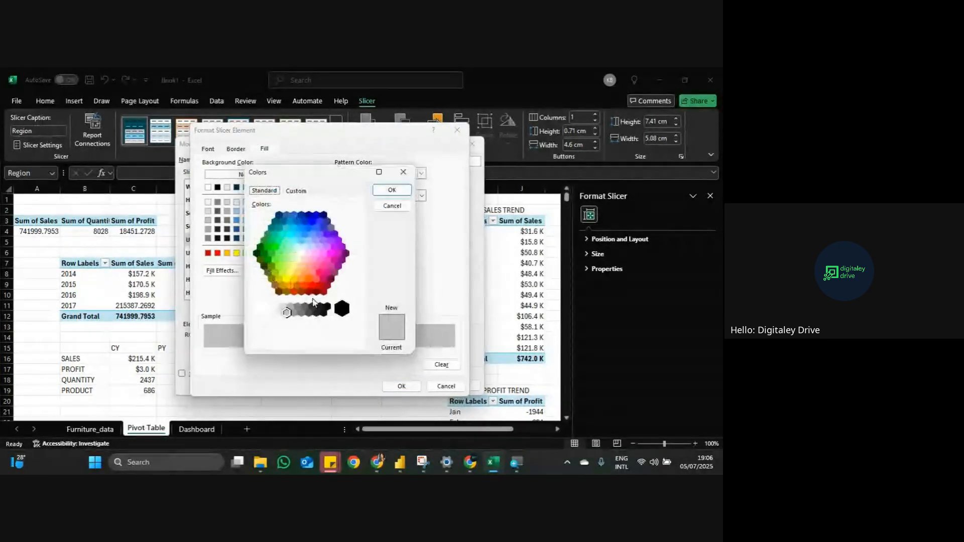
pyautogui.click(298, 190)
pyautogui.click(311, 341)
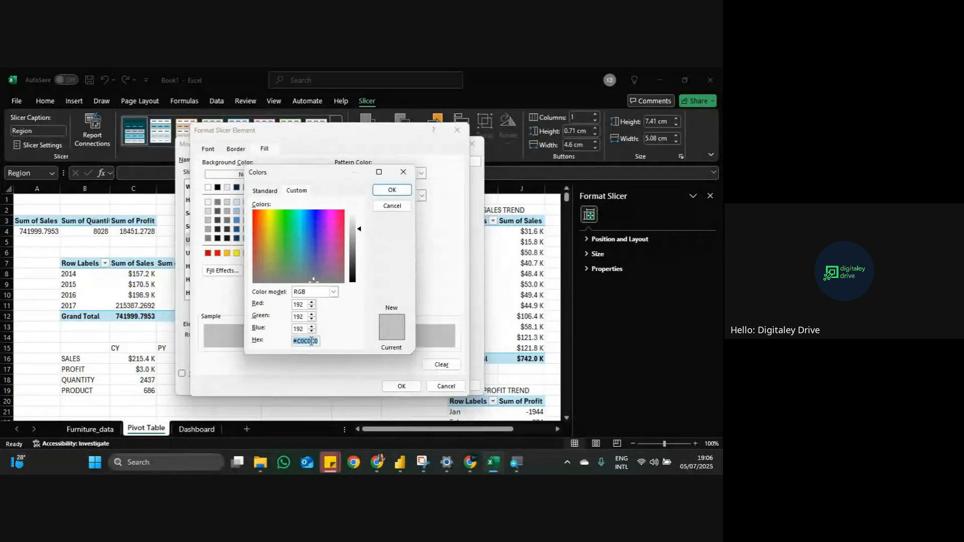
pyautogui.click(391, 190)
# Step: Remove the borders of the Unselected Item with Data element and save the slicer style
pyautogui.click(236, 149)
pyautogui.click(303, 195)
pyautogui.click(389, 386)
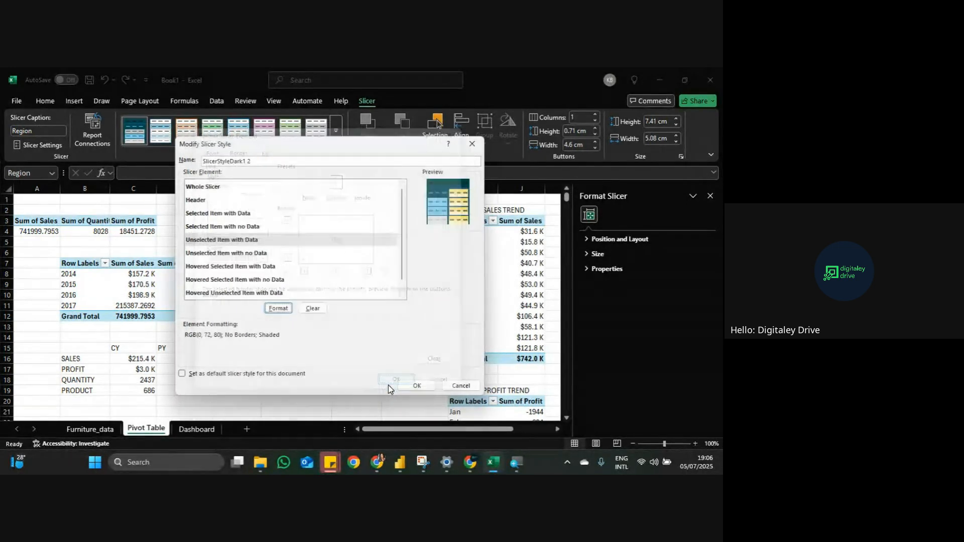
pyautogui.click(404, 386)
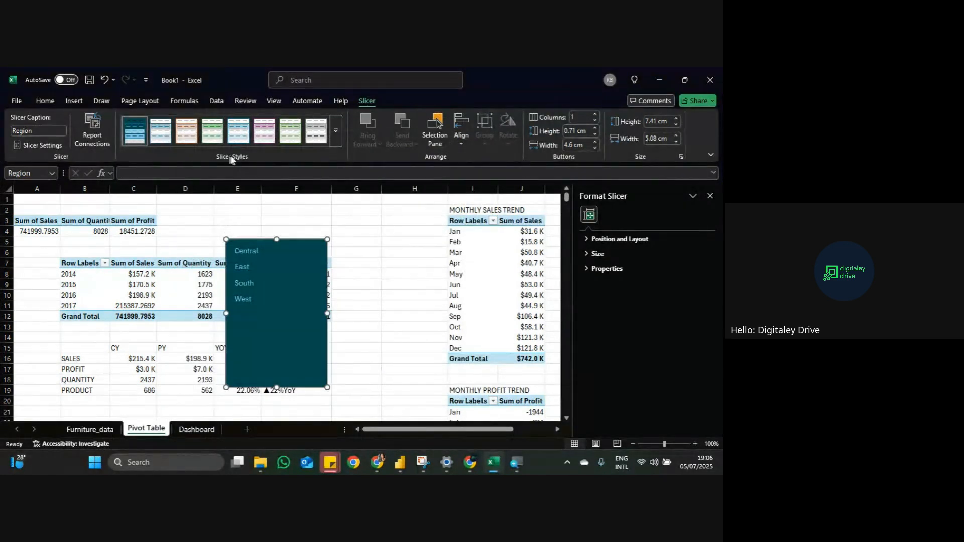
# Step: Try to give the Unselected Item with Data element a border color of the recent light blue and save the style
pyautogui.rightClick(132, 134)
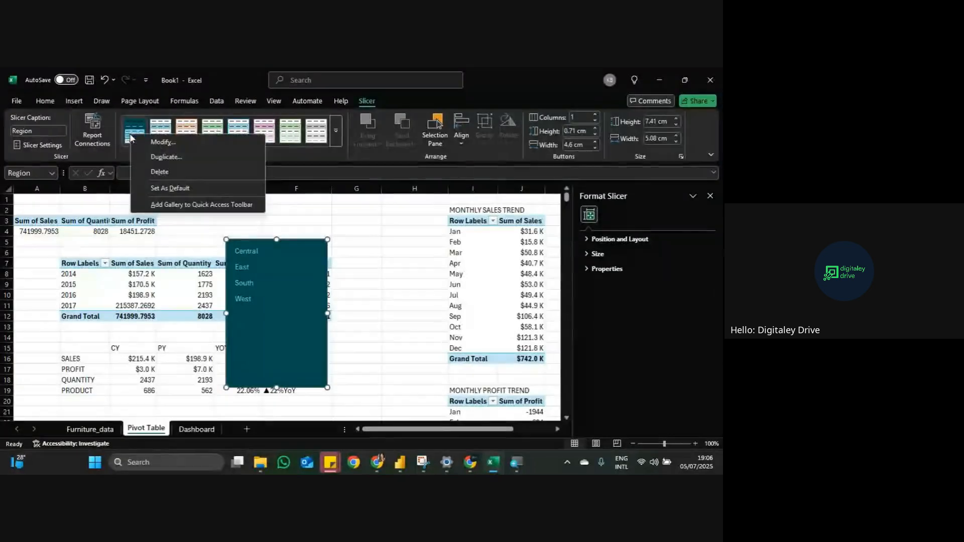
pyautogui.click(154, 143)
pyautogui.click(253, 240)
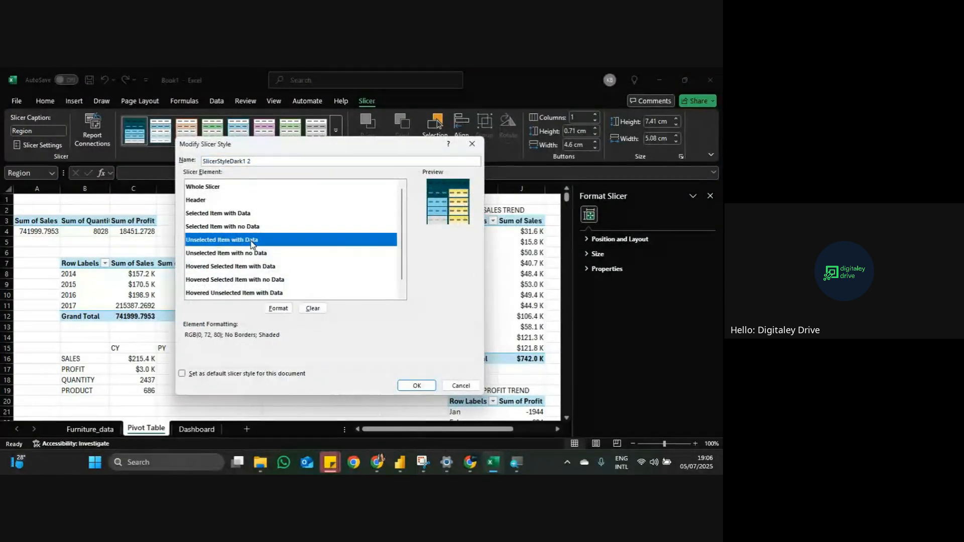
pyautogui.click(278, 308)
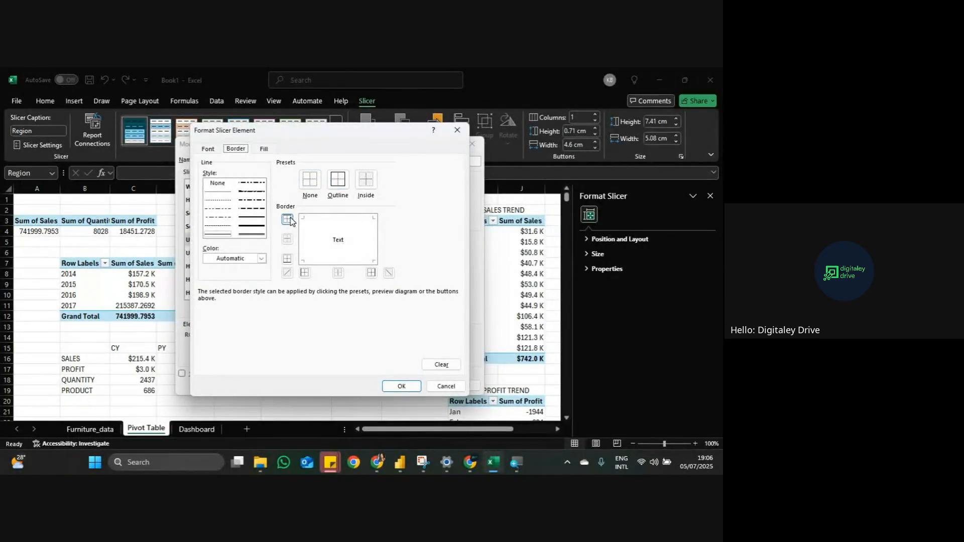
pyautogui.click(261, 258)
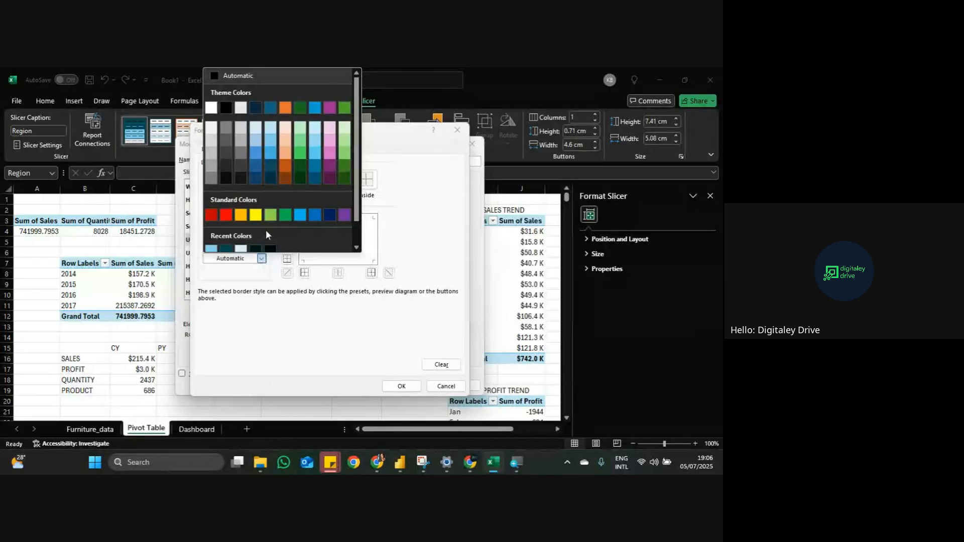
pyautogui.scroll(-1, 243, 231)
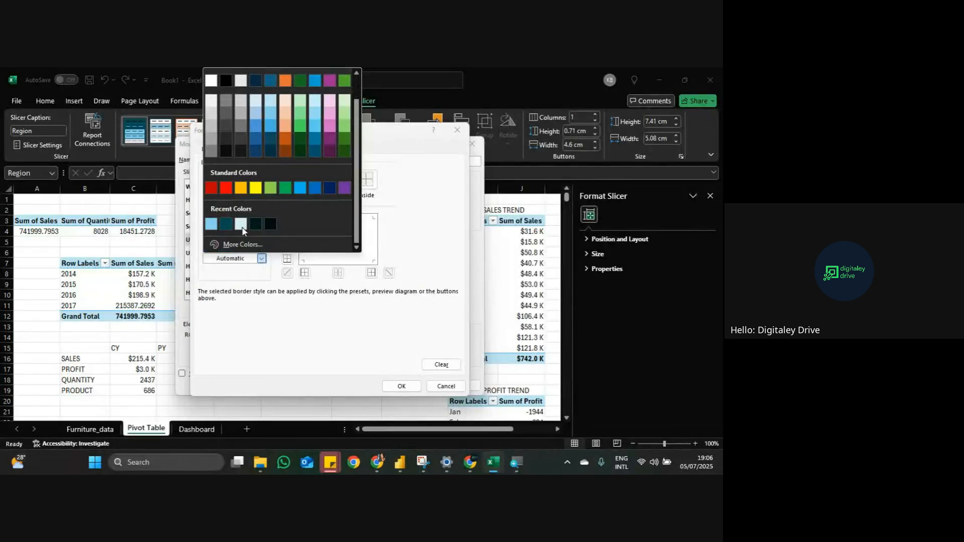
pyautogui.click(211, 225)
pyautogui.click(402, 386)
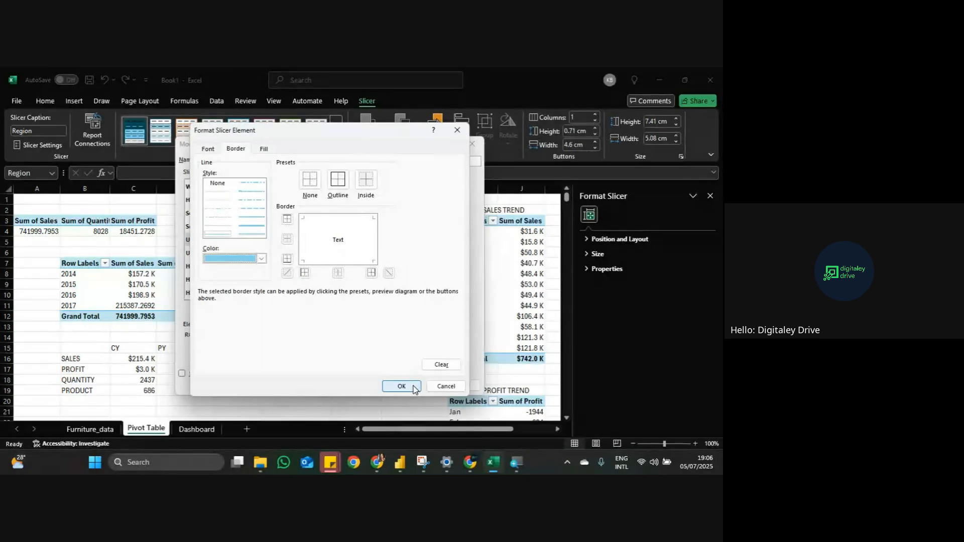
pyautogui.click(411, 386)
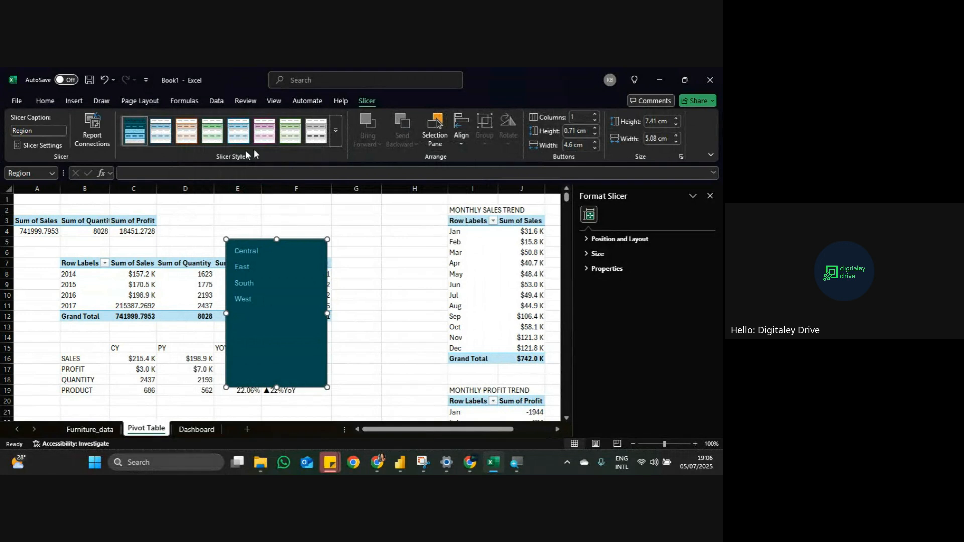
pyautogui.rightClick(137, 130)
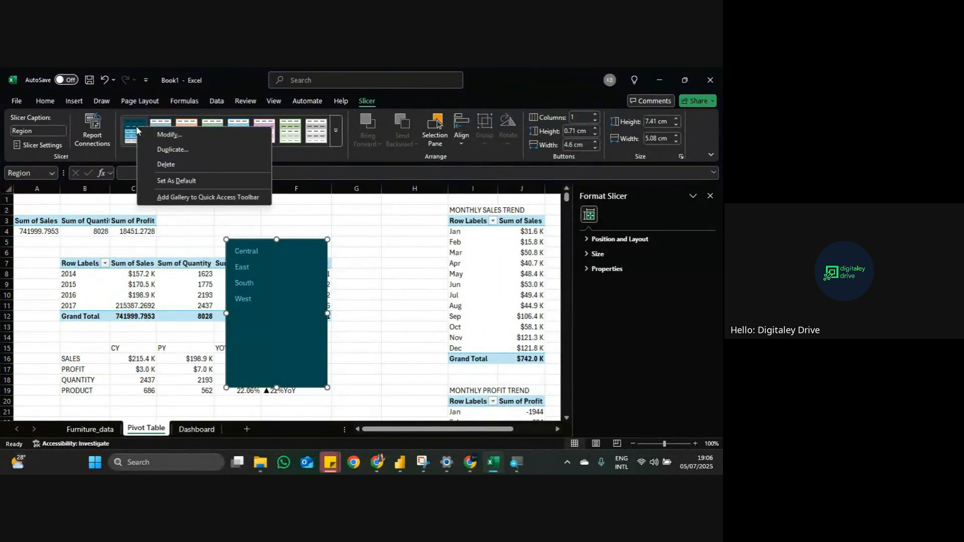
pyautogui.click(335, 133)
pyautogui.click(384, 243)
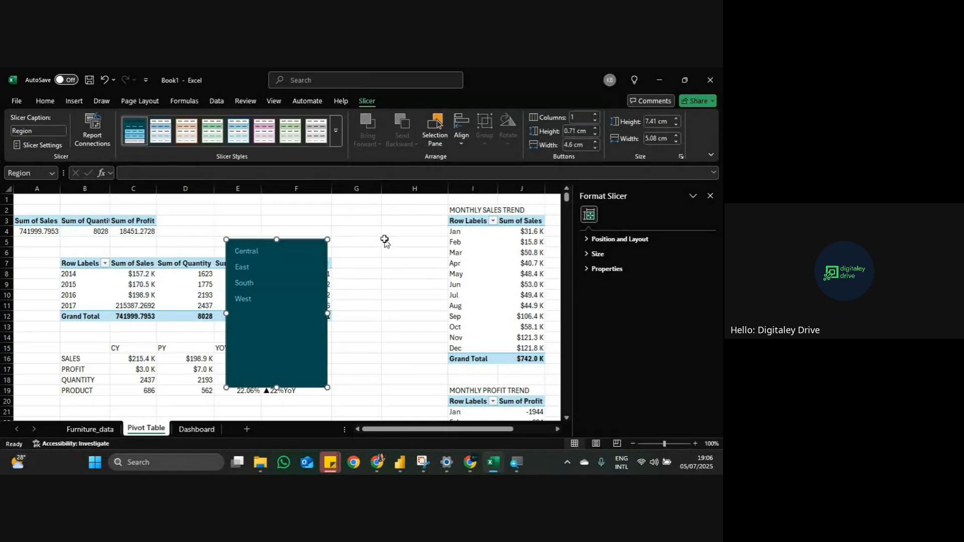
# Step: Arrange the Region slicer's buttons in 4 columns and widen the slicer to about 9.18 cm
pyautogui.click(595, 114)
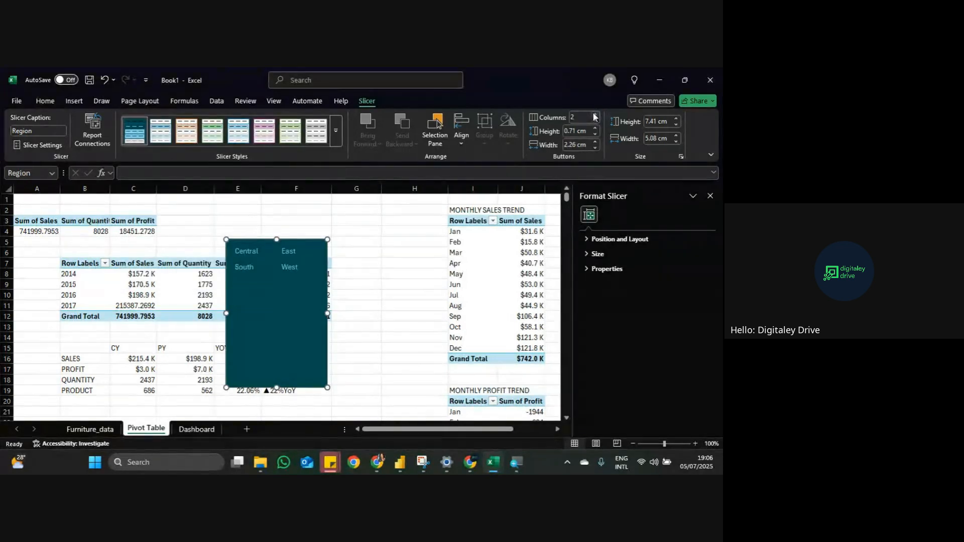
pyautogui.click(595, 115)
pyautogui.click(595, 115)
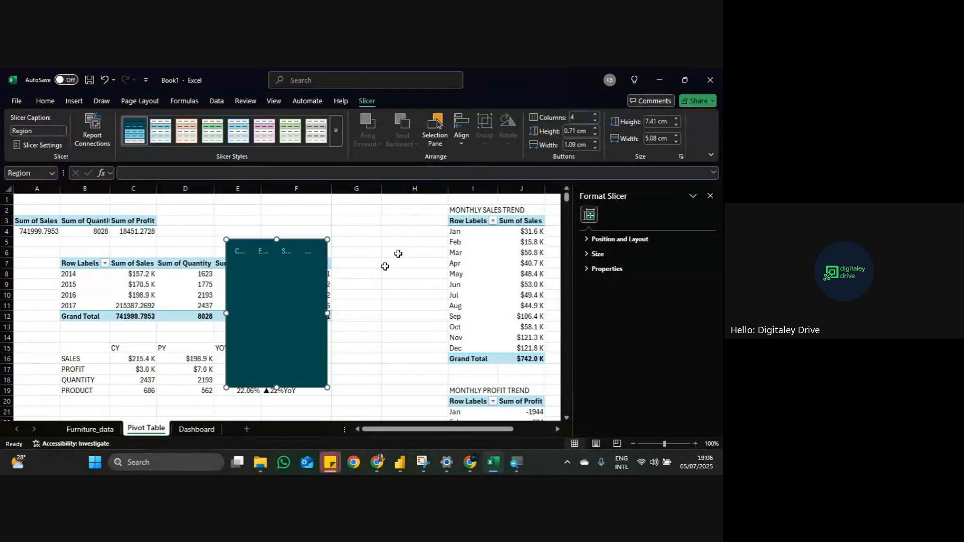
pyautogui.moveTo(327, 313); pyautogui.dragTo(409, 304)
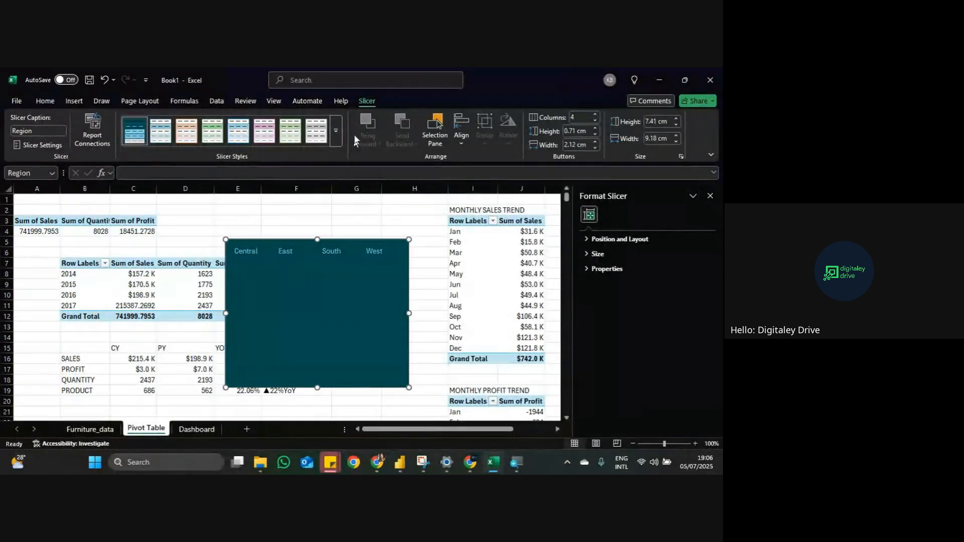
# Step: Add an outline border to the Unselected Item with Data element, choose the recent light blue line color, and save the slicer style
pyautogui.rightClick(137, 124)
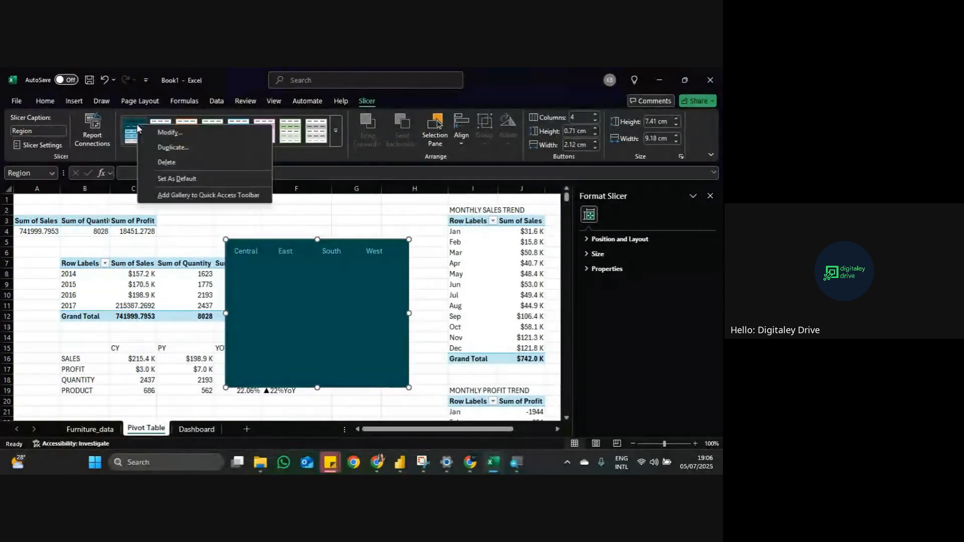
pyautogui.click(166, 132)
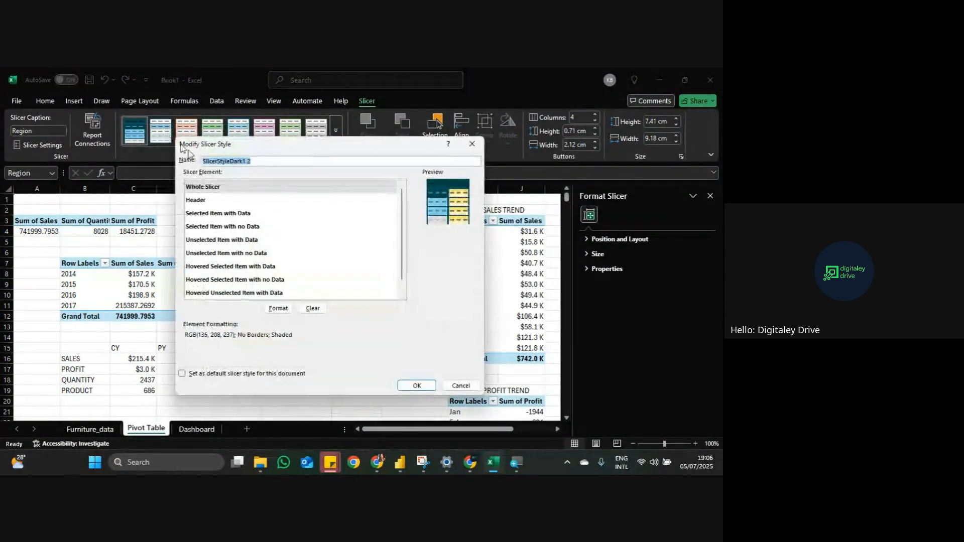
pyautogui.click(261, 241)
pyautogui.click(278, 309)
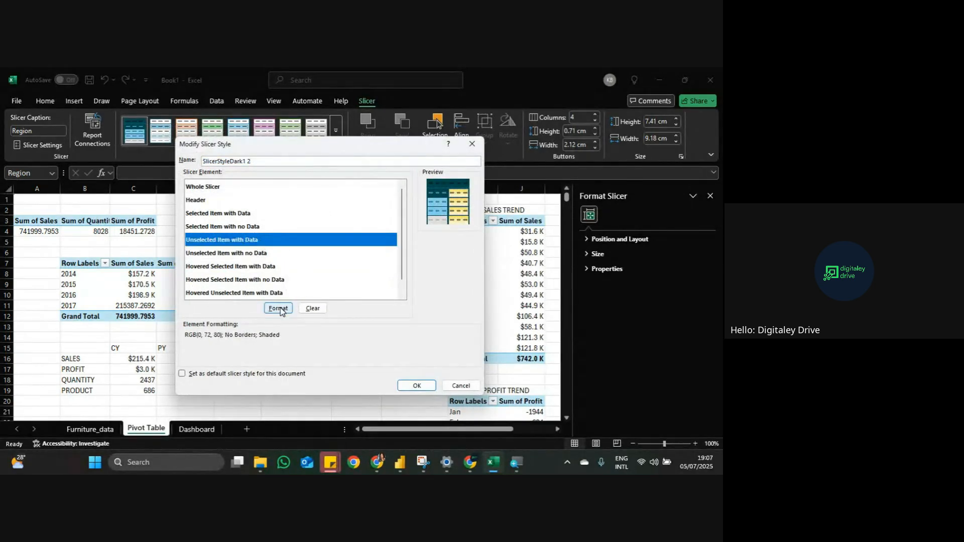
pyautogui.click(338, 180)
pyautogui.click(262, 259)
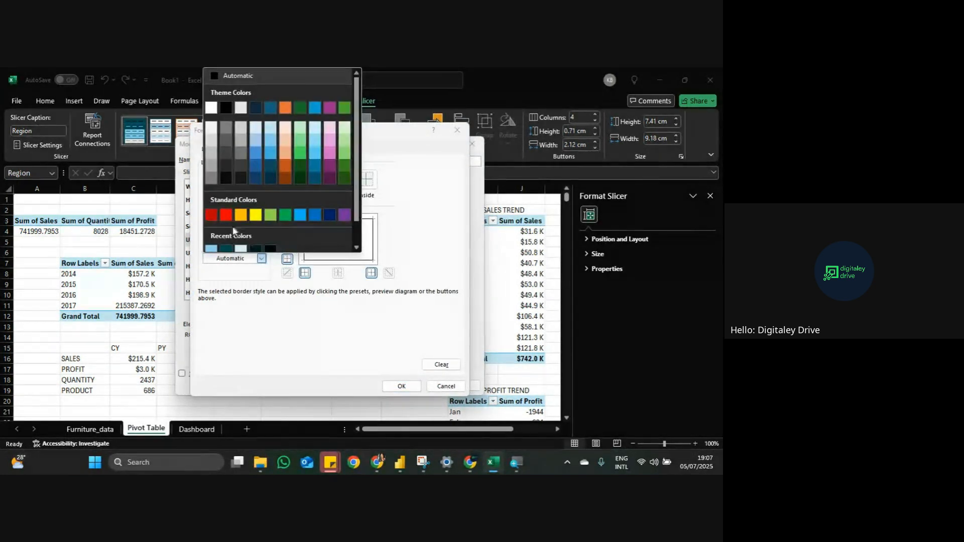
pyautogui.click(211, 249)
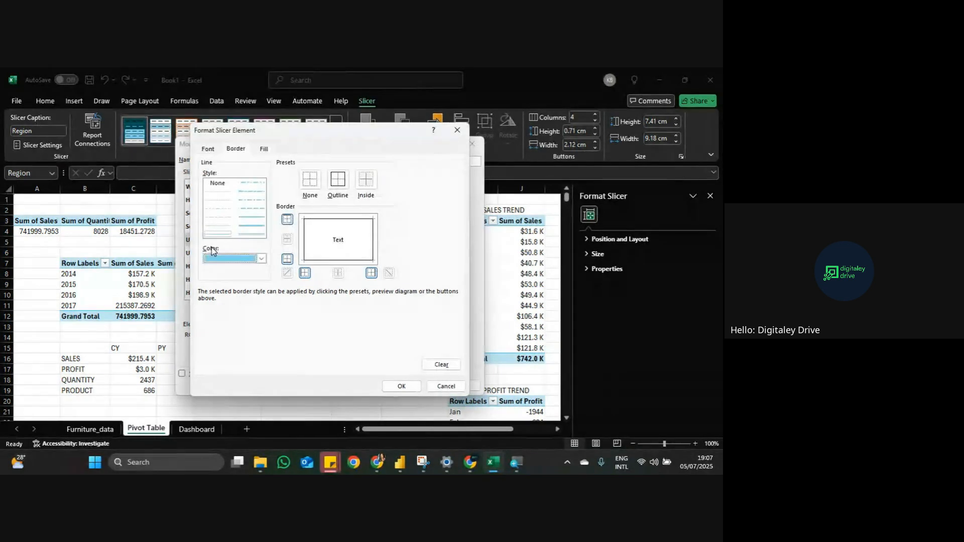
pyautogui.click(402, 387)
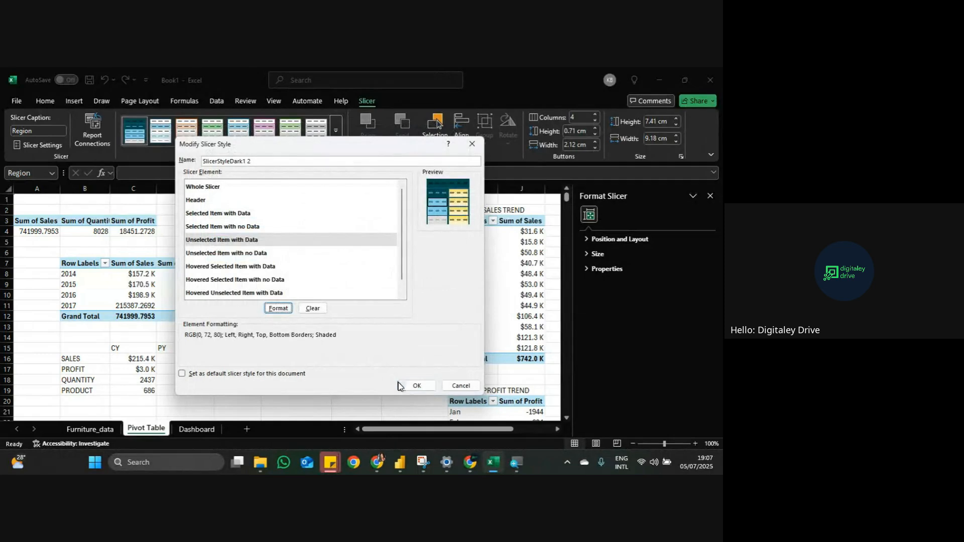
pyautogui.click(405, 386)
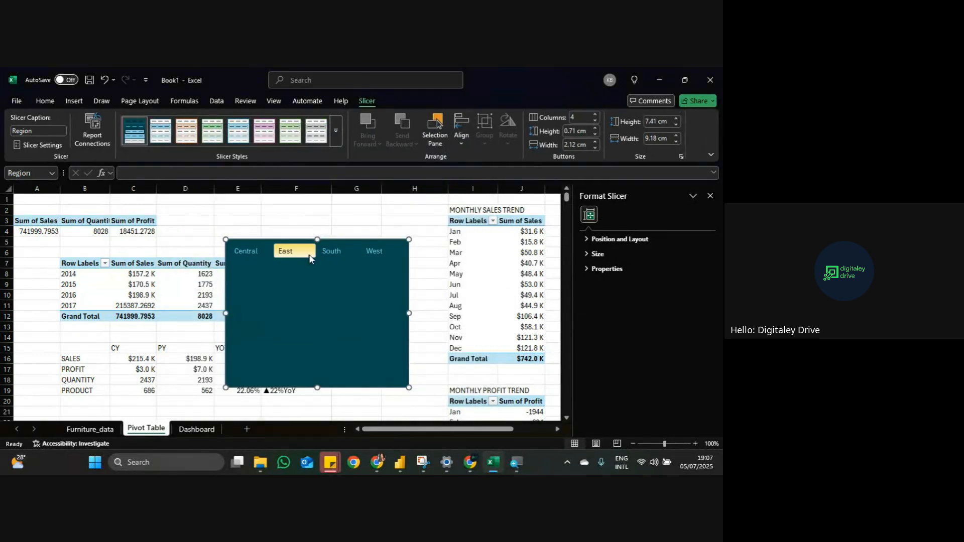
# Step: Give the Unselected Item with Data element an outline border in the recent dark teal color and save the slicer style
pyautogui.rightClick(134, 135)
pyautogui.click(164, 146)
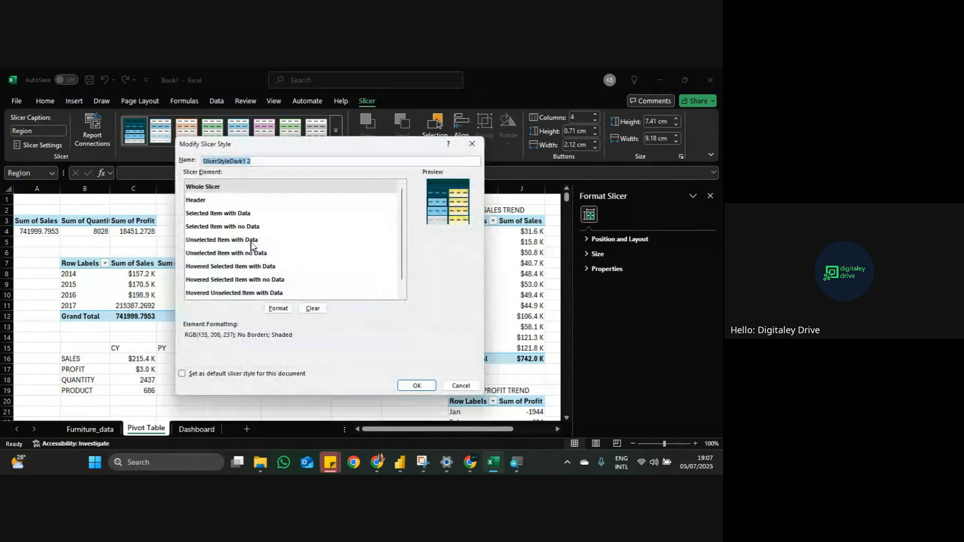
pyautogui.click(248, 245)
pyautogui.click(277, 308)
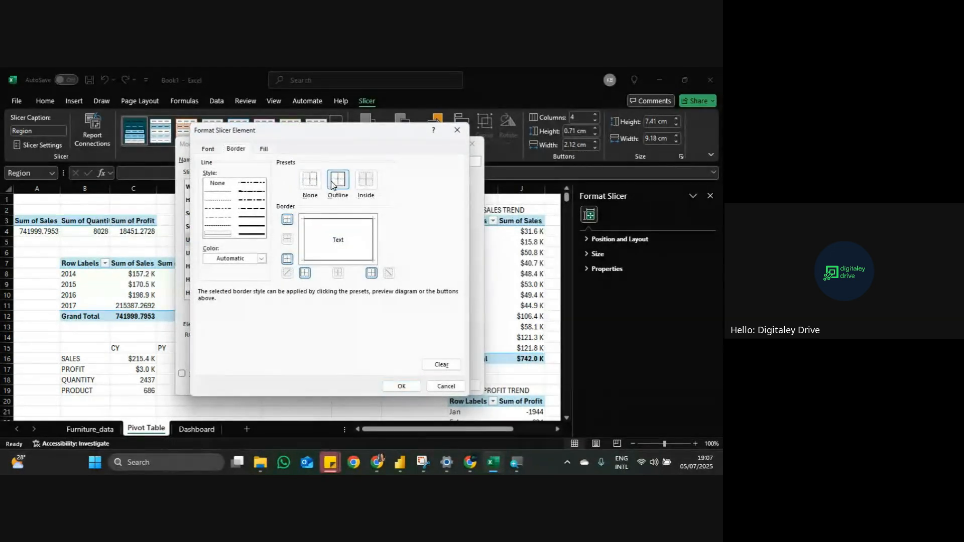
pyautogui.click(243, 258)
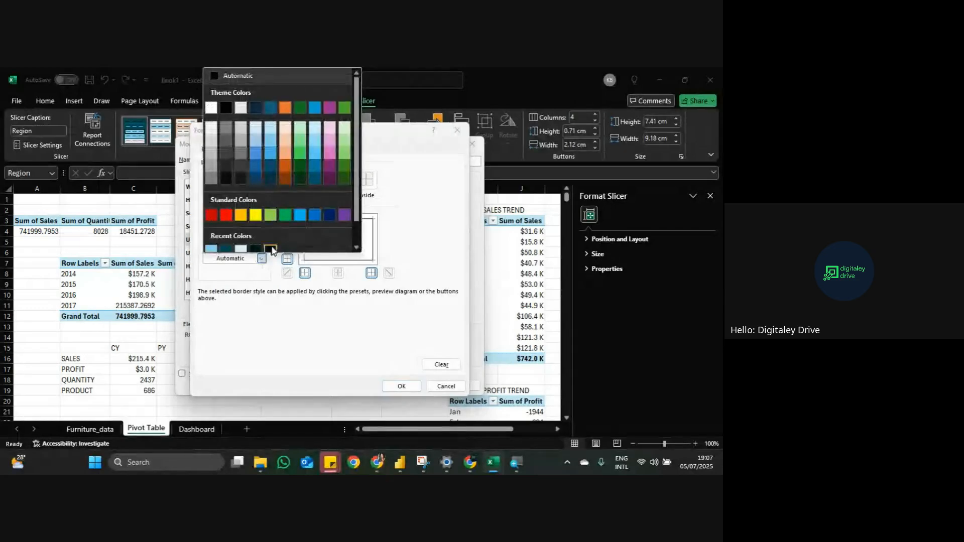
pyautogui.click(226, 249)
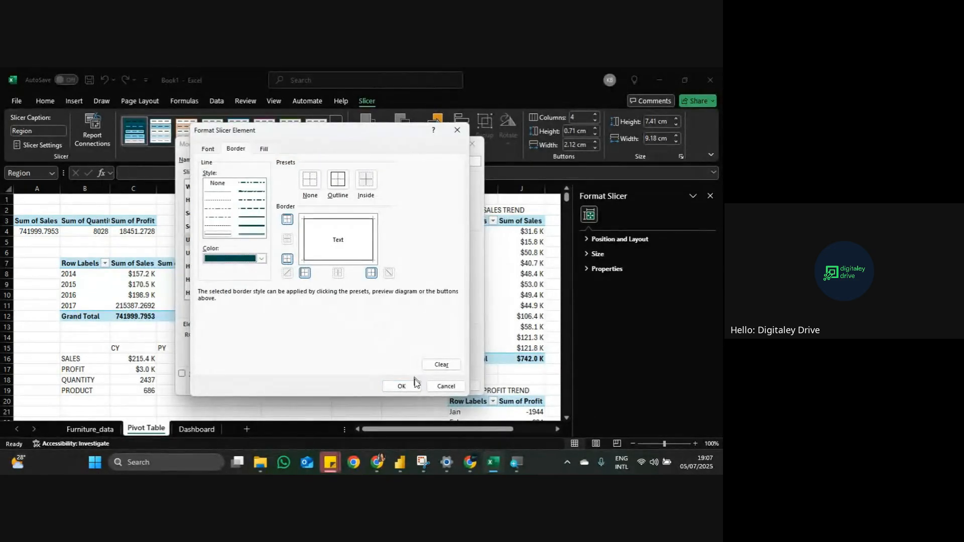
pyautogui.click(402, 386)
pyautogui.click(414, 387)
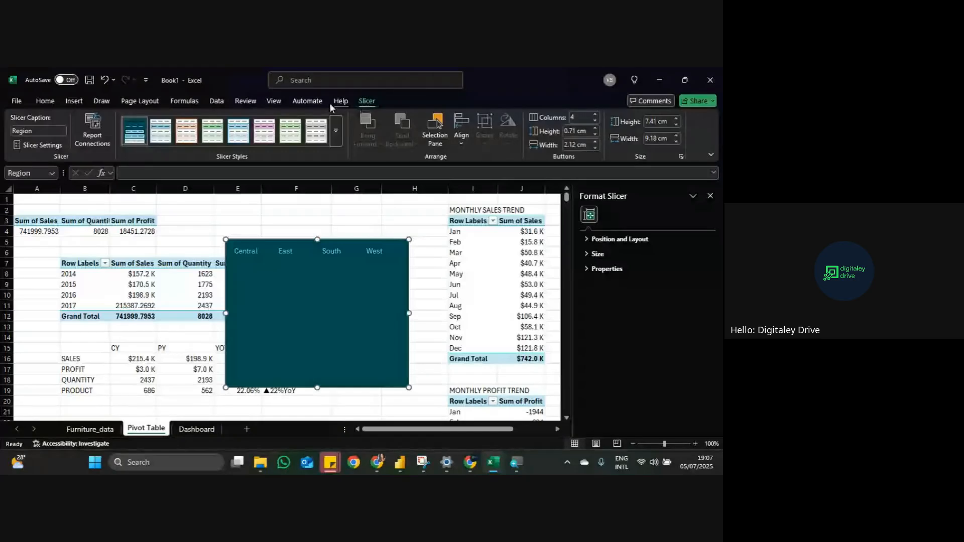
# Step: Add an outline border in the recent dark teal color to the Selected Item with Data element and save the slicer style
pyautogui.rightClick(138, 133)
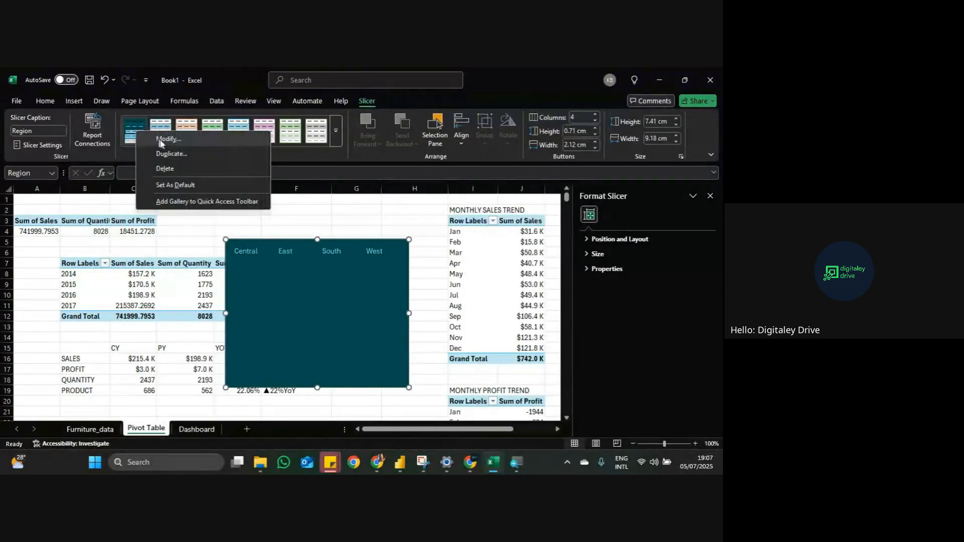
pyautogui.click(133, 134)
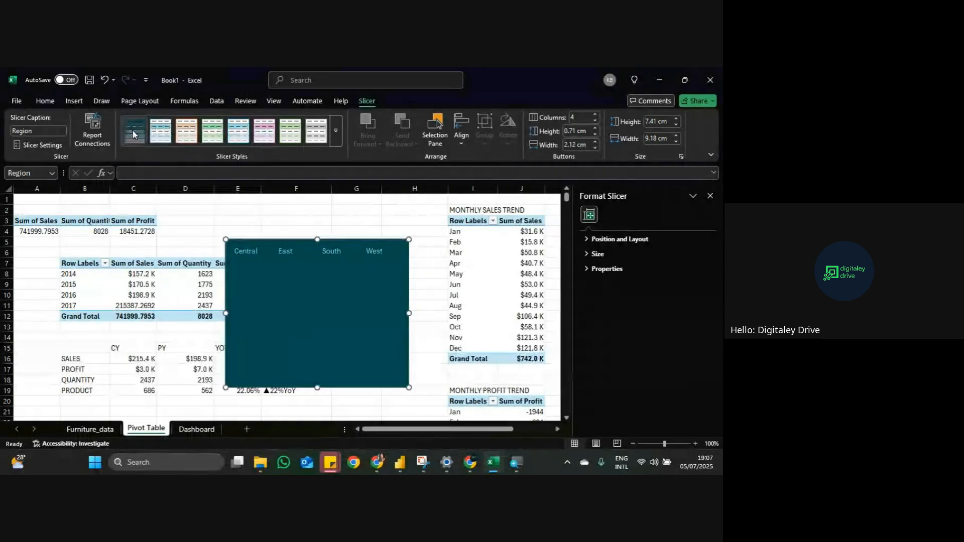
pyautogui.rightClick(133, 134)
pyautogui.click(153, 139)
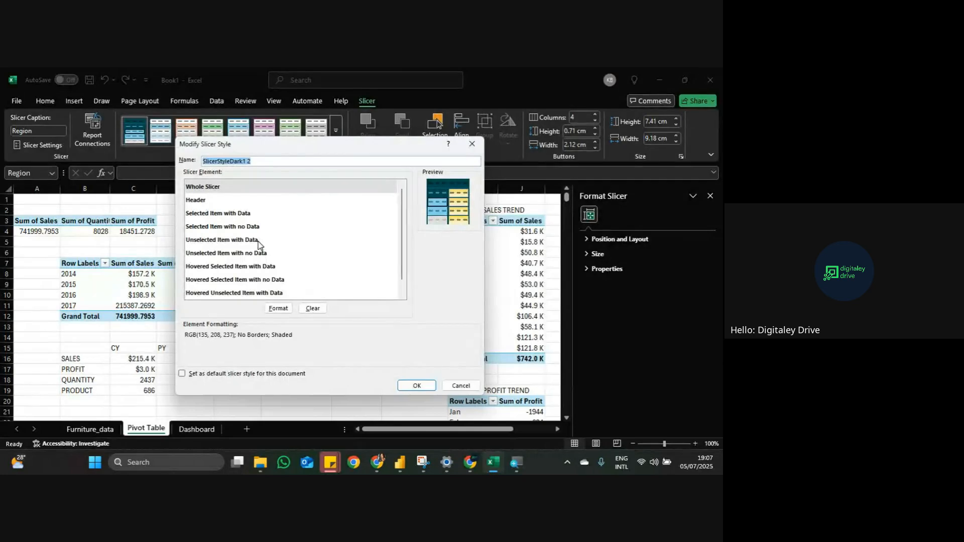
pyautogui.click(240, 214)
pyautogui.click(279, 308)
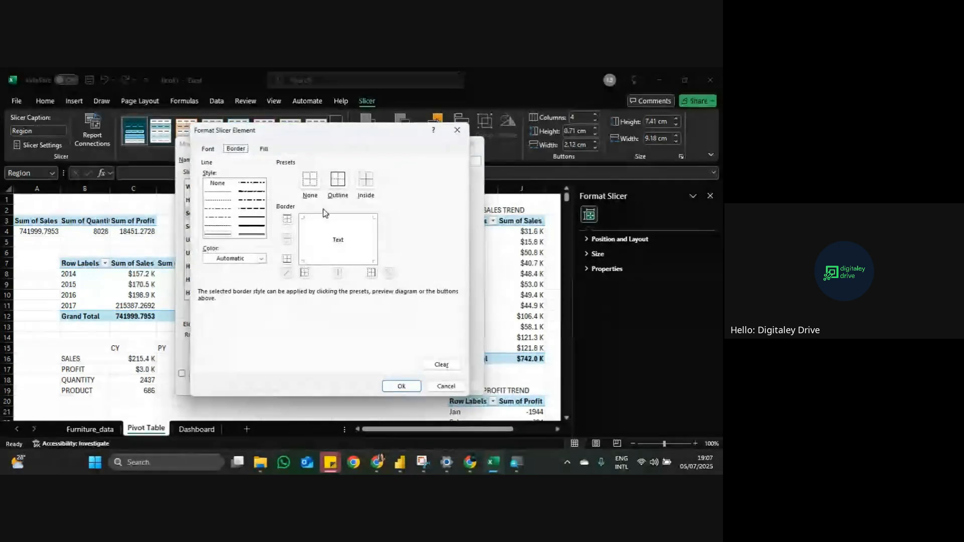
pyautogui.click(338, 179)
pyautogui.click(262, 258)
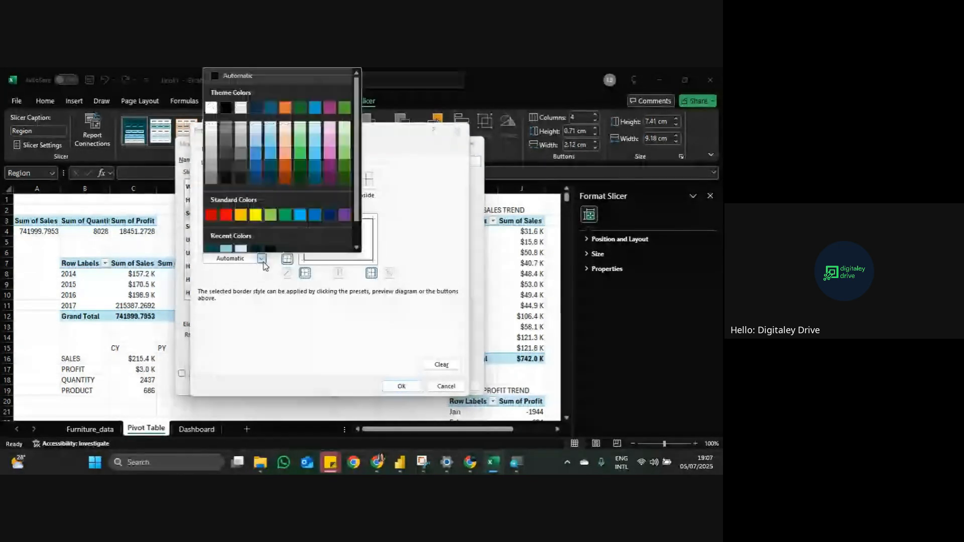
pyautogui.click(212, 249)
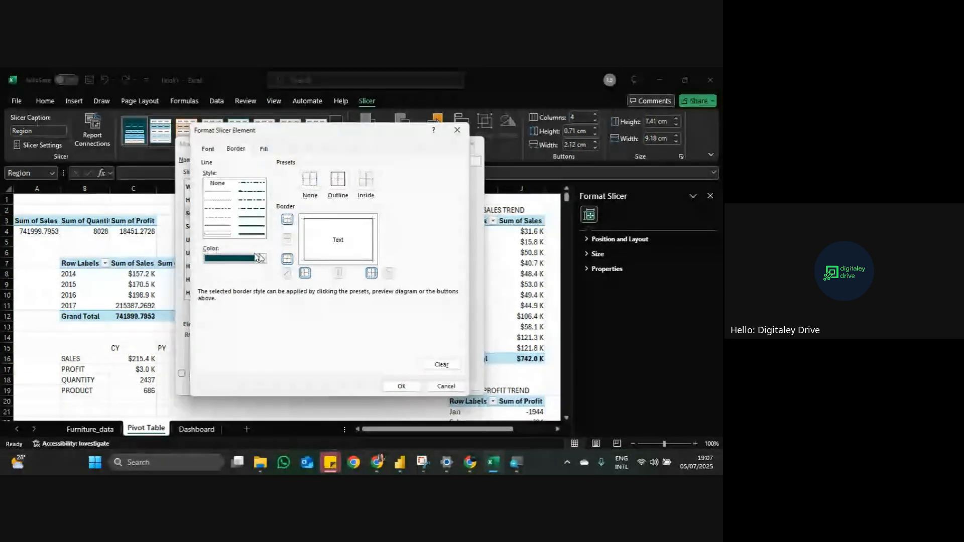
pyautogui.click(402, 387)
pyautogui.click(413, 386)
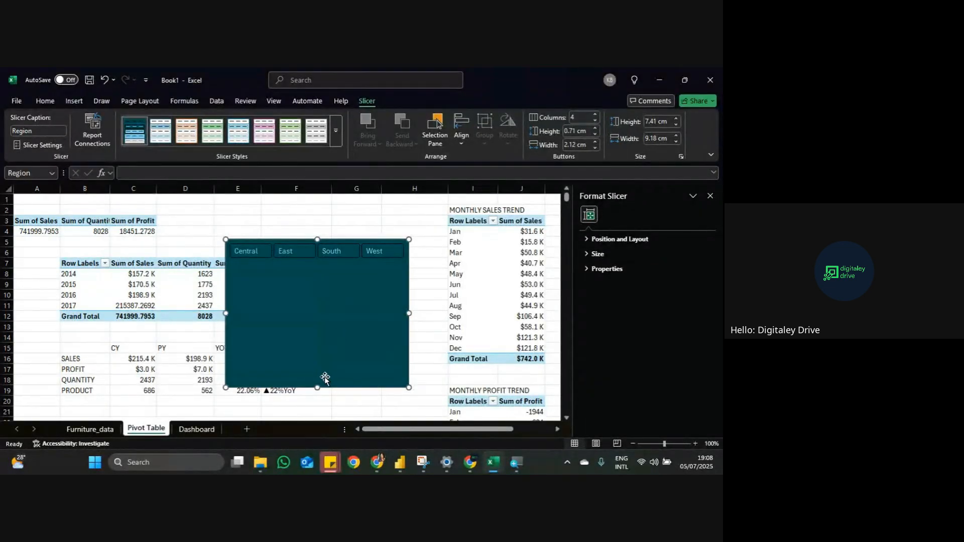
# Step: Shorten the Region slicer to about 1.22 cm high and move it to the Dashboard sheet, above the Monthly Profit Trend chart
pyautogui.moveTo(347, 293); pyautogui.dragTo(349, 270)
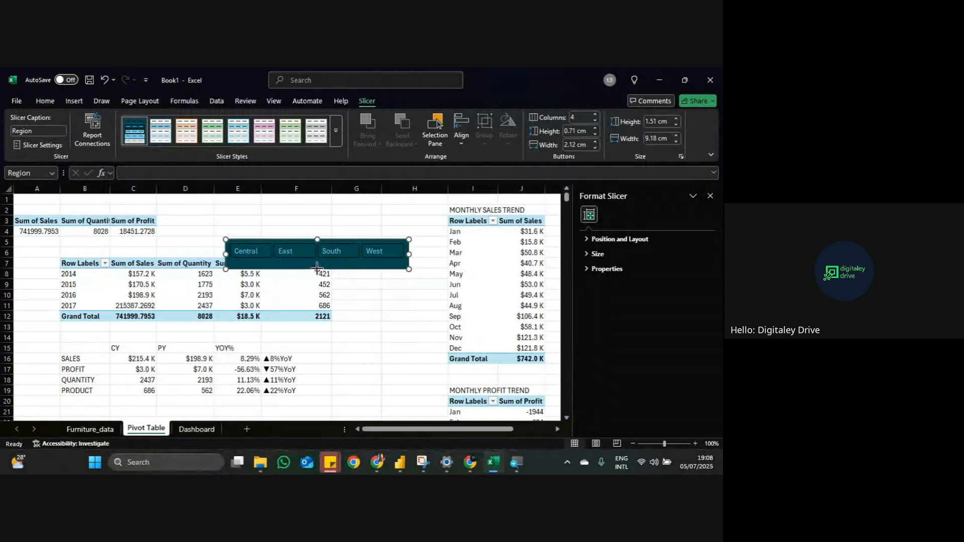
pyautogui.moveTo(318, 269); pyautogui.dragTo(318, 263)
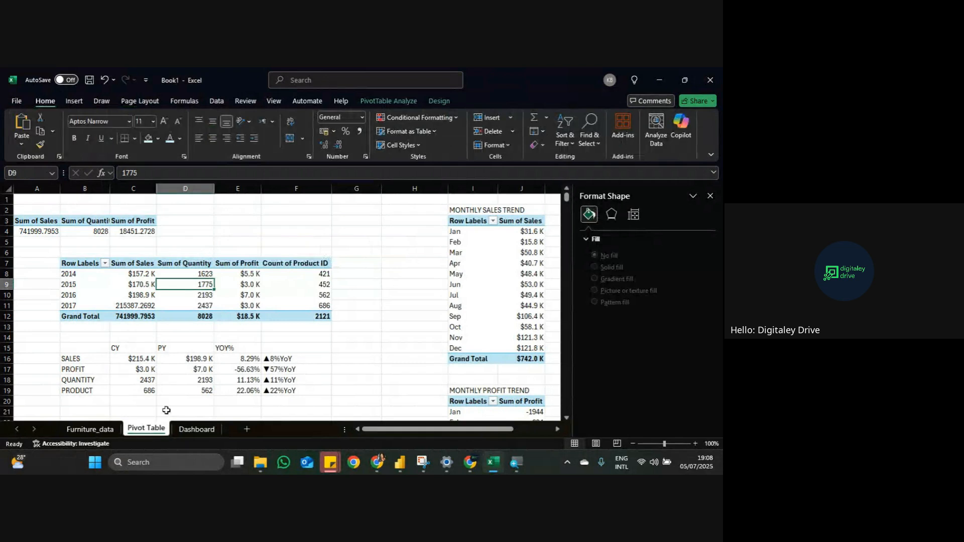
pyautogui.click(189, 432)
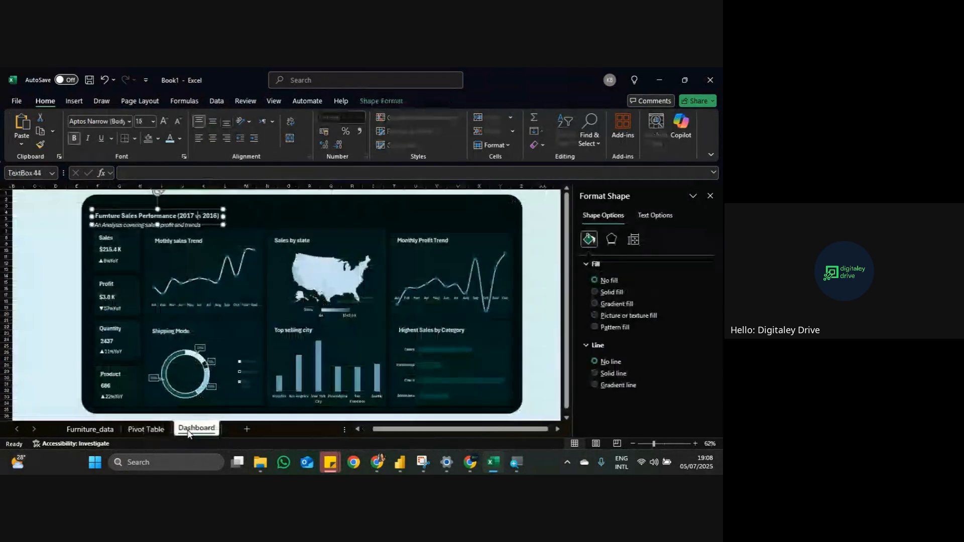
pyautogui.click(378, 222)
pyautogui.hotkey('ctrl', 'v')
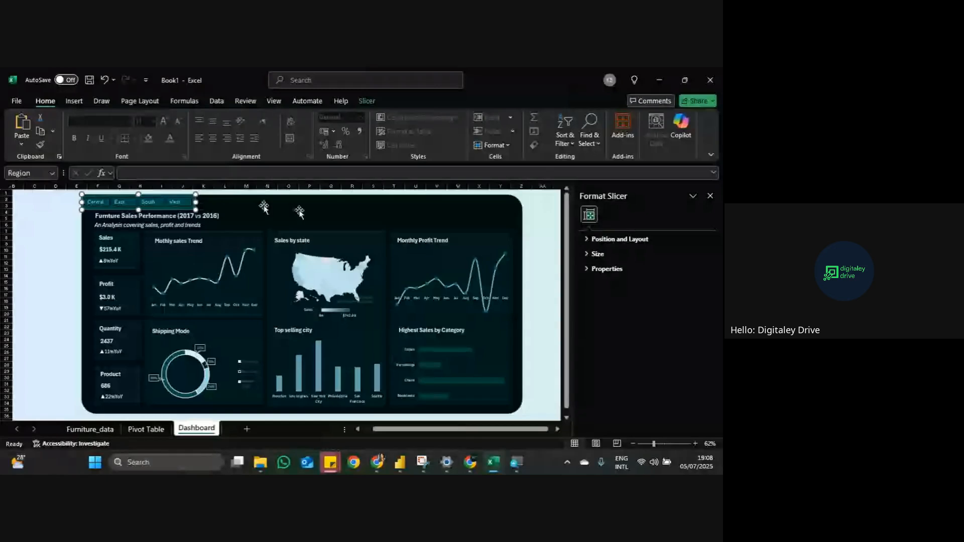
pyautogui.moveTo(179, 209); pyautogui.dragTo(491, 223)
# Step: Copy the hex code of the dashboard background rectangle's fill color, leaving the fill as it is
pyautogui.click(365, 206)
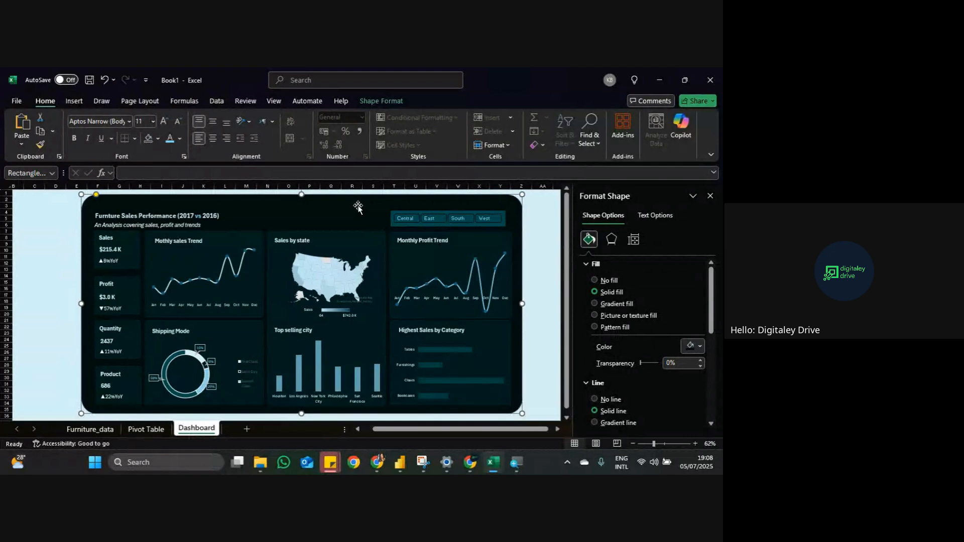
pyautogui.click(696, 346)
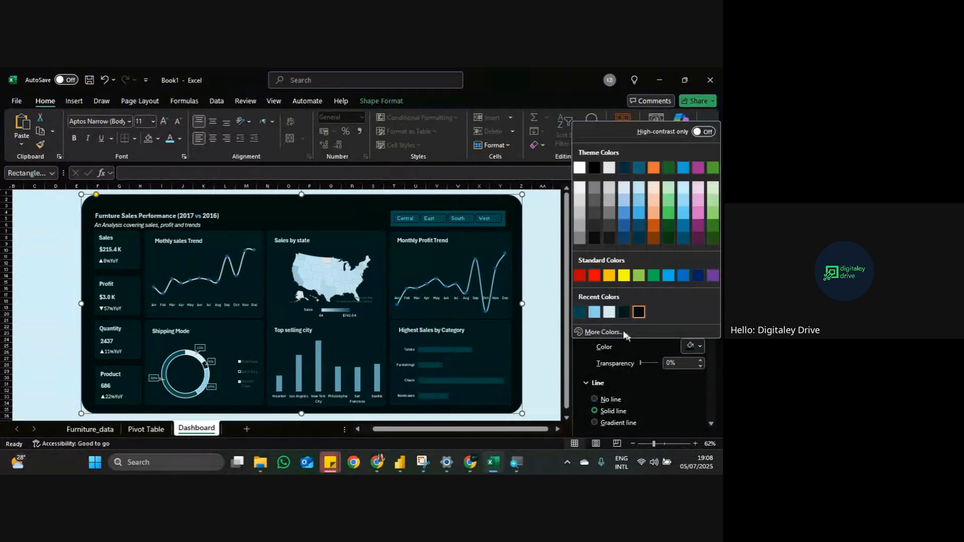
pyautogui.click(626, 334)
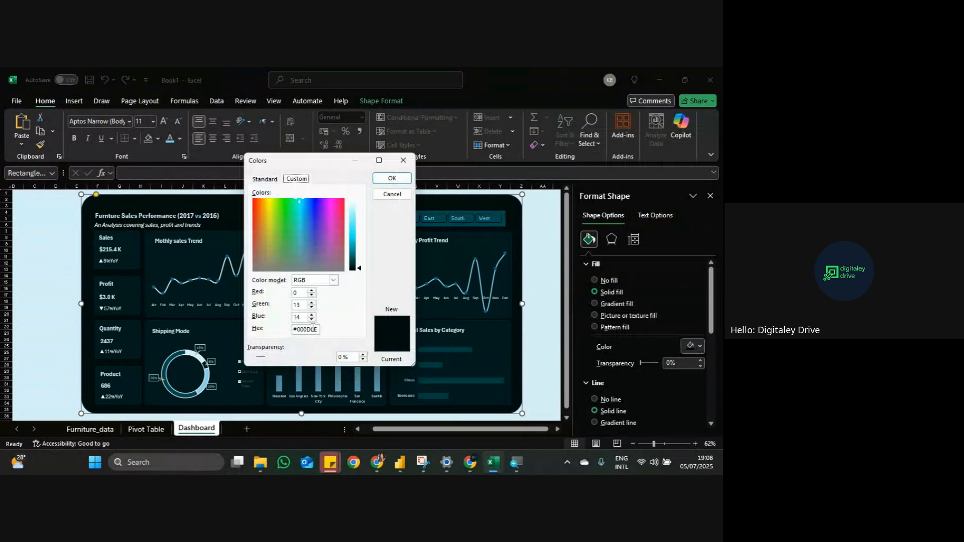
pyautogui.doubleClick(313, 330)
pyautogui.click(404, 160)
# Step: Set the Whole Slicer element's fill to the dashboard background color #000D0E and save the Region slicer's style
pyautogui.click(419, 221)
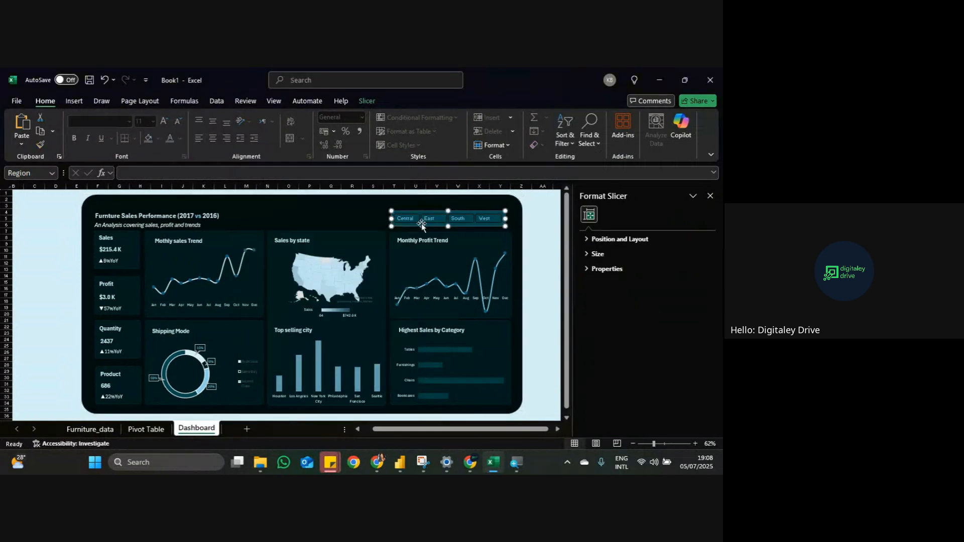
pyautogui.click(368, 102)
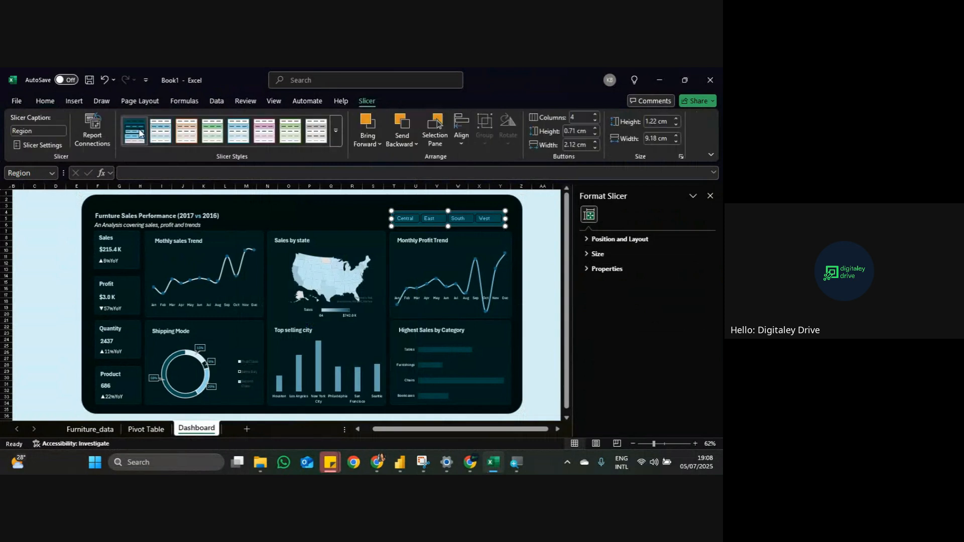
pyautogui.rightClick(159, 129)
pyautogui.click(171, 151)
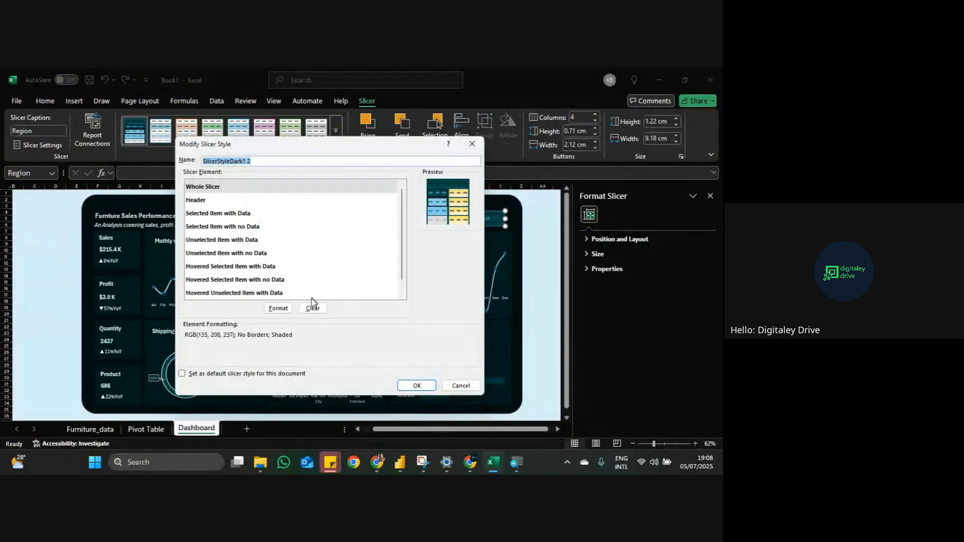
pyautogui.click(278, 309)
pyautogui.click(262, 149)
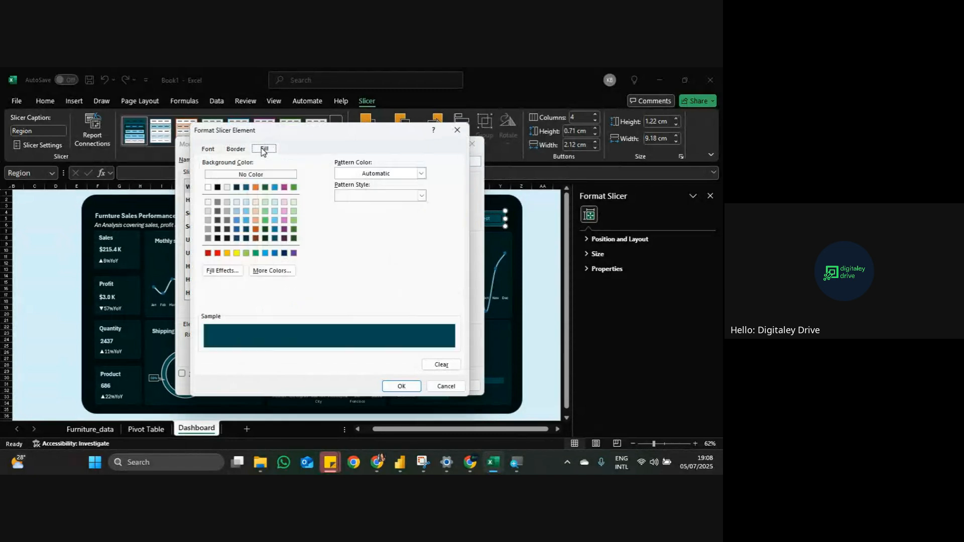
pyautogui.click(269, 271)
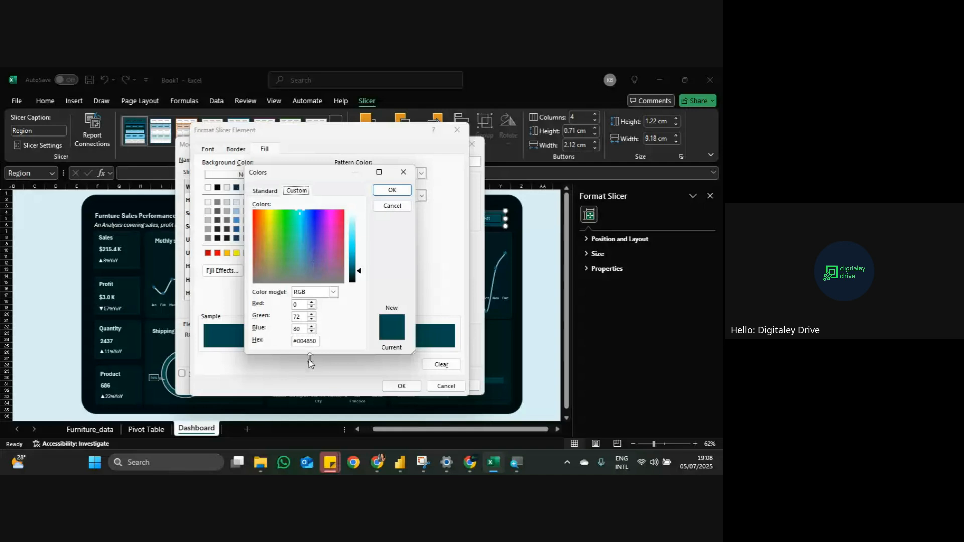
pyautogui.press('Return')
pyautogui.click(402, 387)
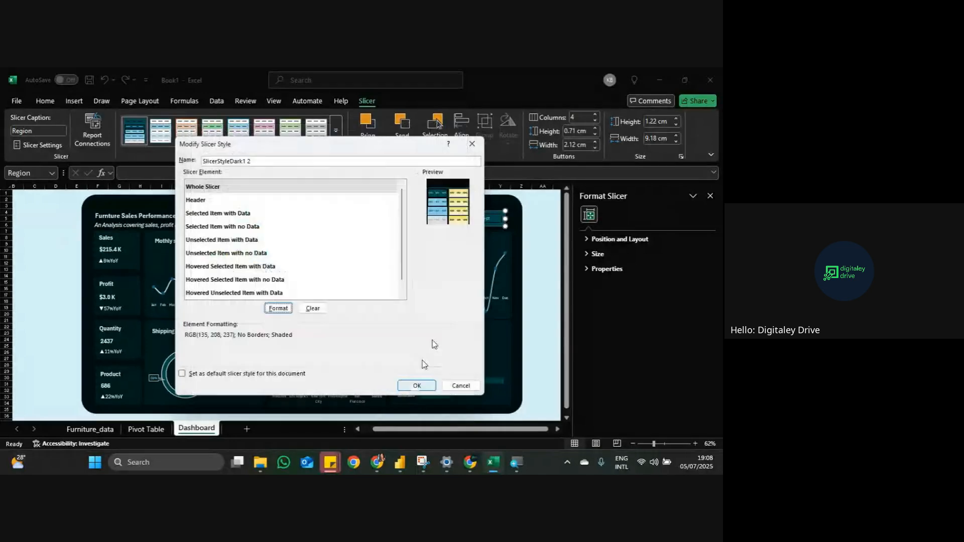
pyautogui.click(417, 386)
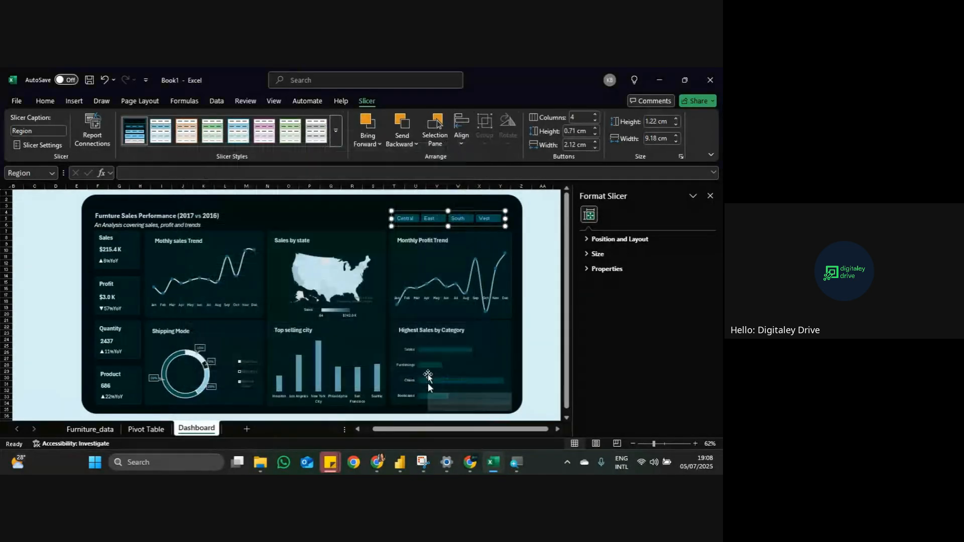
# Step: Shift the Region slicer slightly right to line up with the right edge of the Monthly Profit Trend card
pyautogui.click(372, 222)
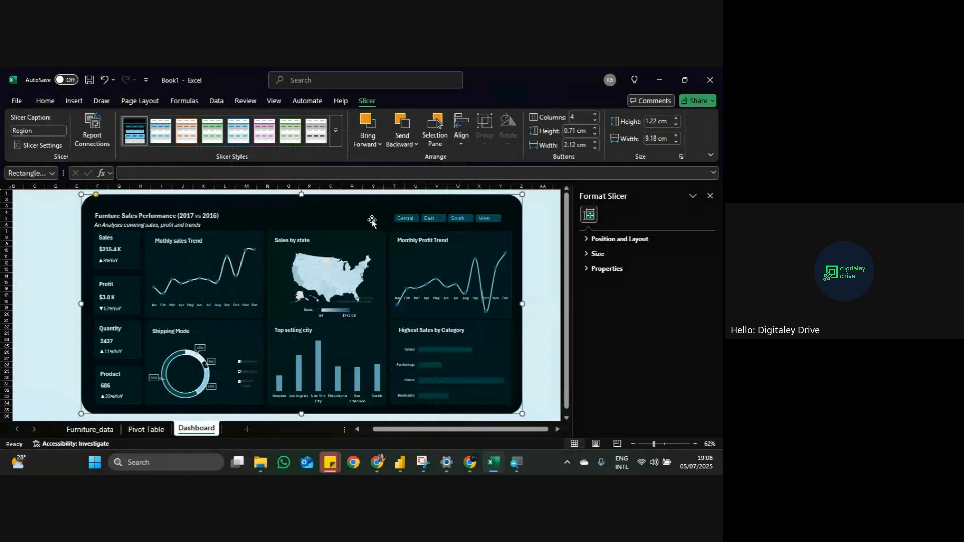
pyautogui.click(436, 226)
pyautogui.moveTo(437, 226); pyautogui.dragTo(445, 227)
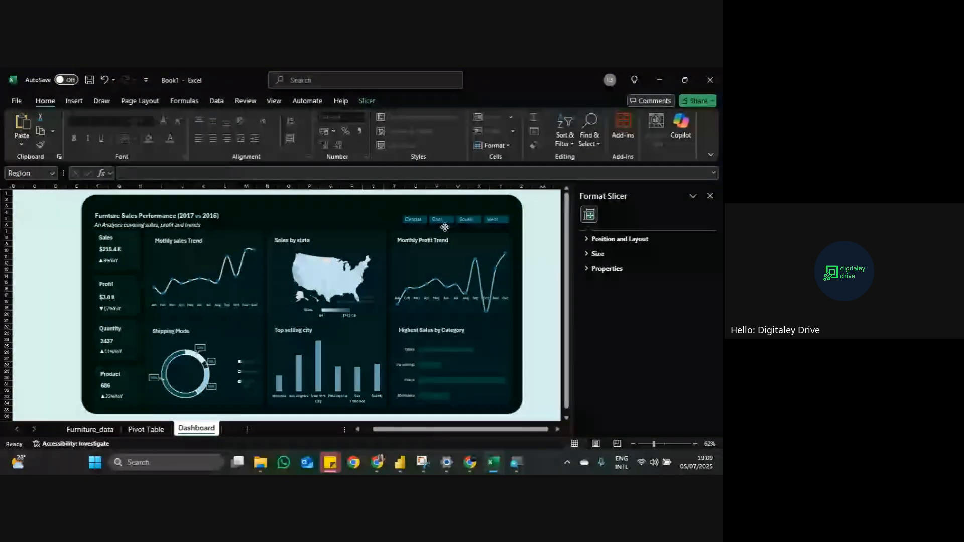
pyautogui.click(430, 229)
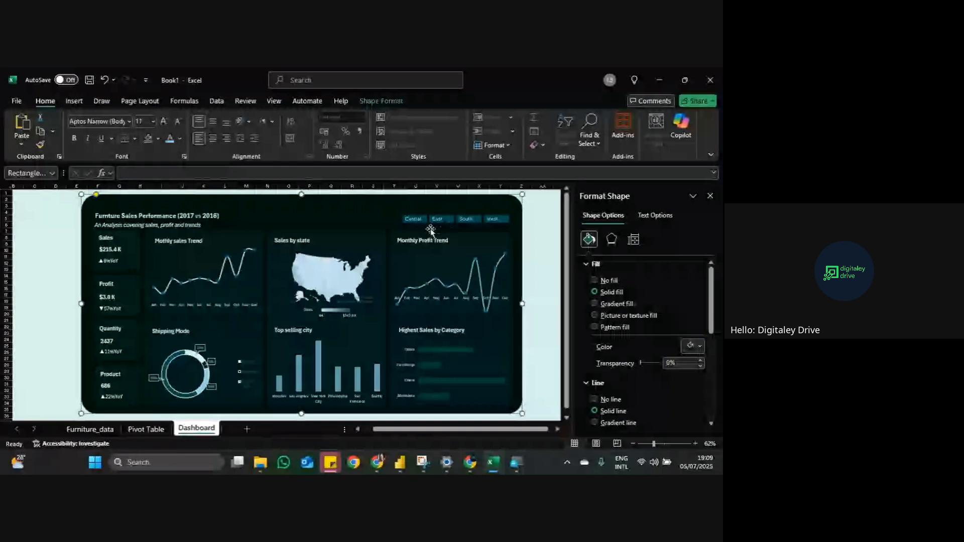
# Step: Connect the Region slicer to all the remaining pivot tables through its report connections
pyautogui.click(431, 227)
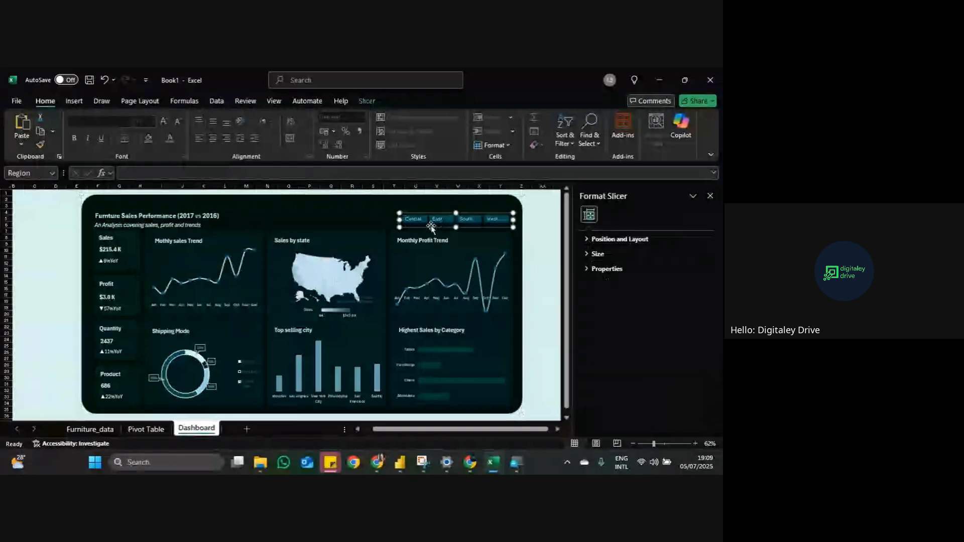
pyautogui.click(368, 101)
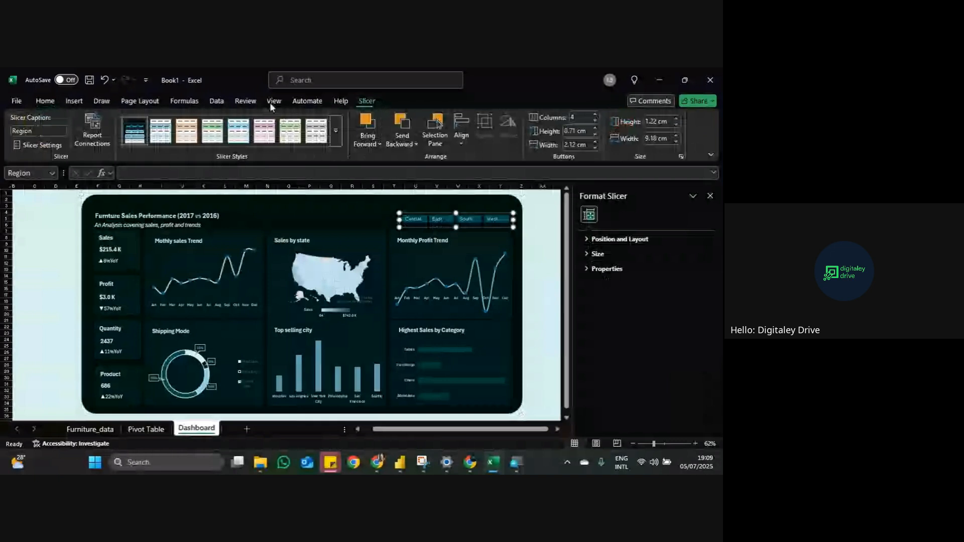
pyautogui.click(92, 132)
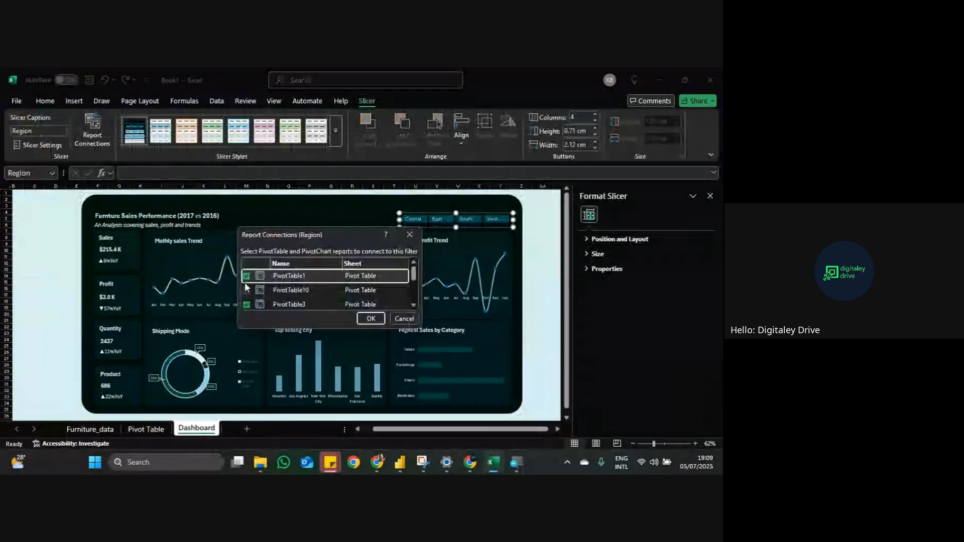
pyautogui.scroll(-2, 245, 282)
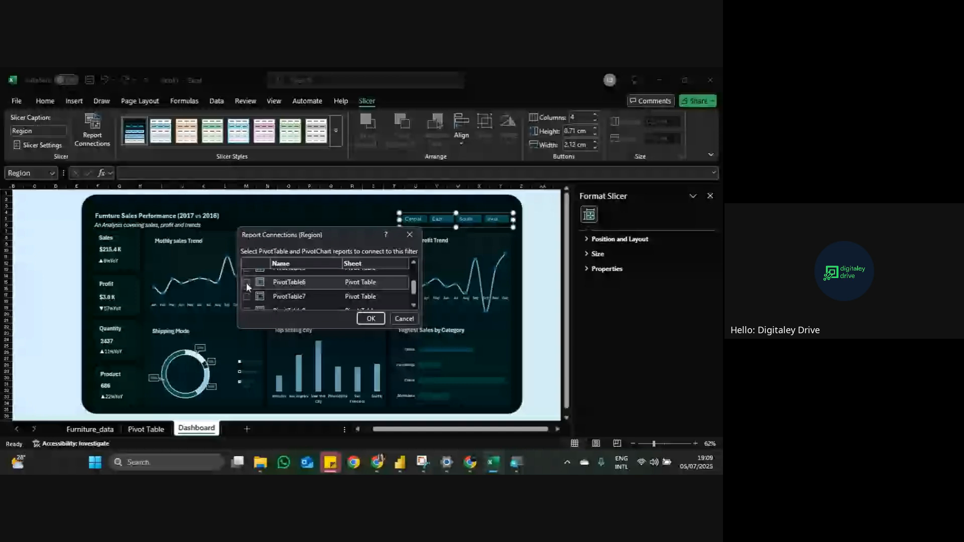
pyautogui.click(247, 272)
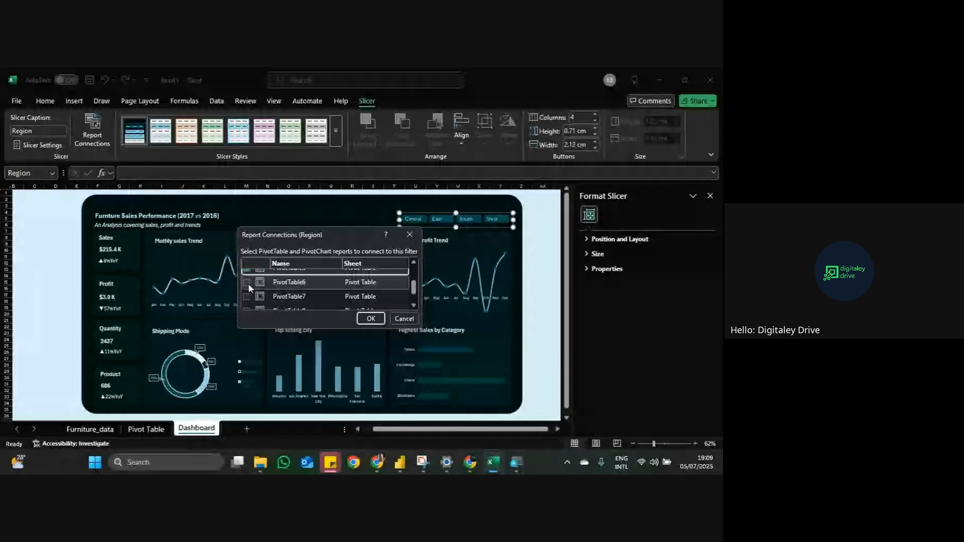
pyautogui.click(247, 282)
pyautogui.click(247, 297)
pyautogui.click(247, 309)
pyautogui.click(247, 303)
pyautogui.scroll(3, 247, 303)
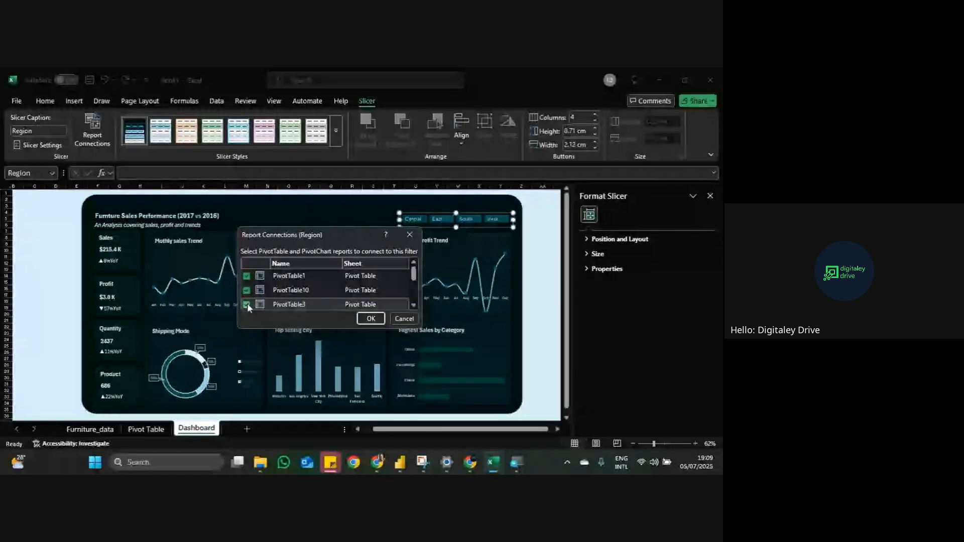
pyautogui.press('Return')
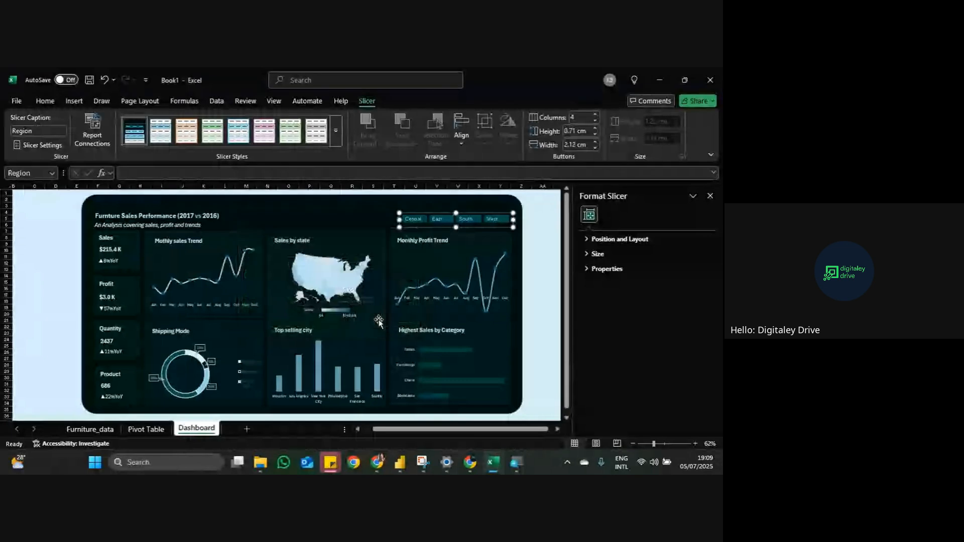
pyautogui.click(365, 221)
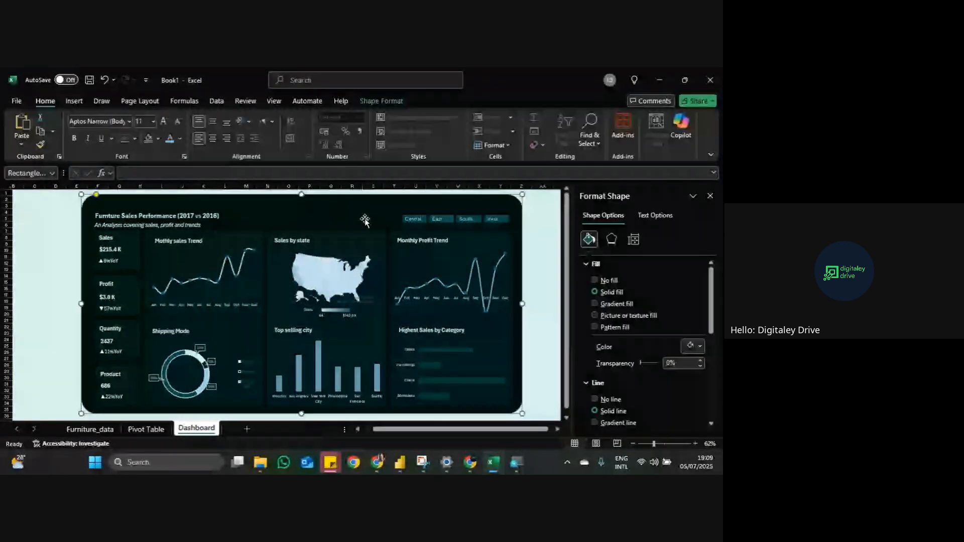
# Step: Test the Region slicer by filtering the dashboard to Central, East, South and West in turn
pyautogui.click(422, 220)
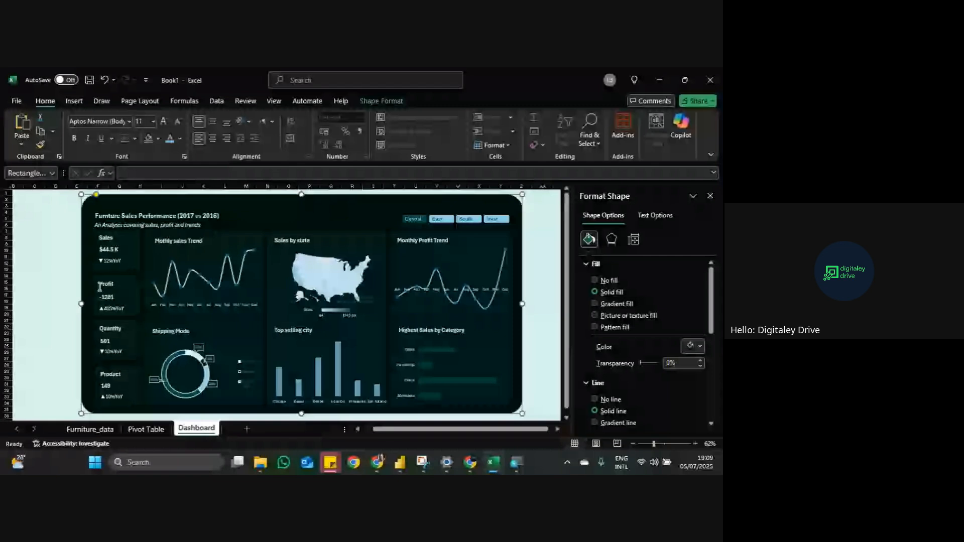
pyautogui.click(452, 219)
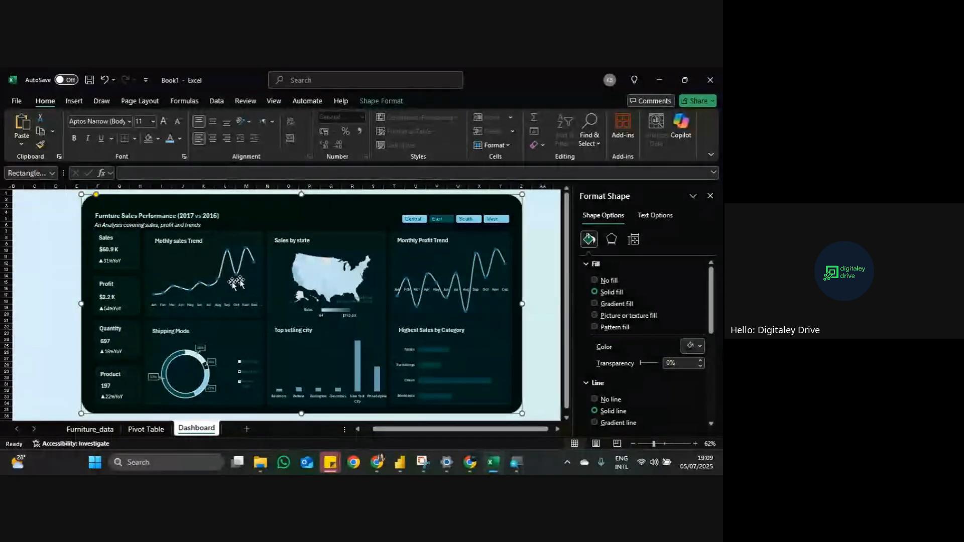
pyautogui.click(469, 220)
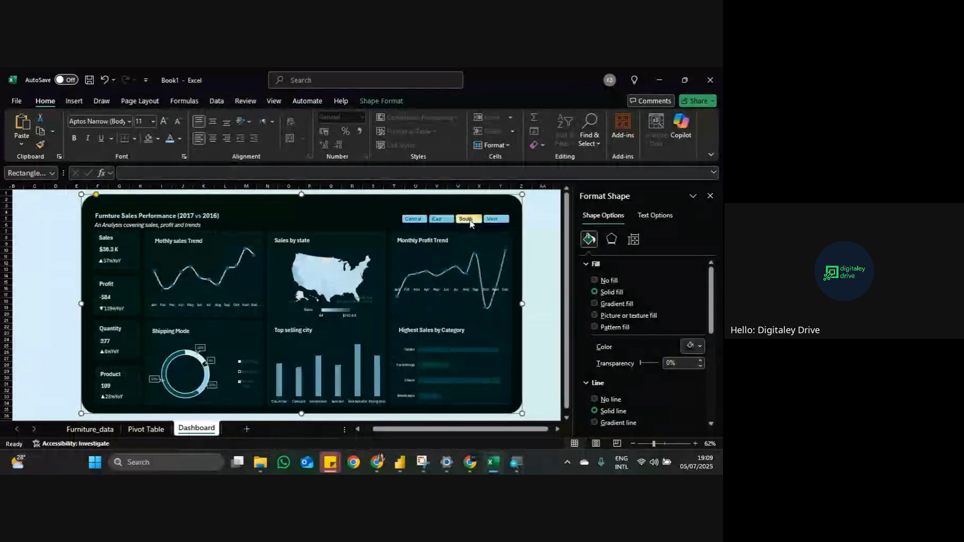
pyautogui.click(494, 220)
pyautogui.click(446, 219)
pyautogui.click(492, 220)
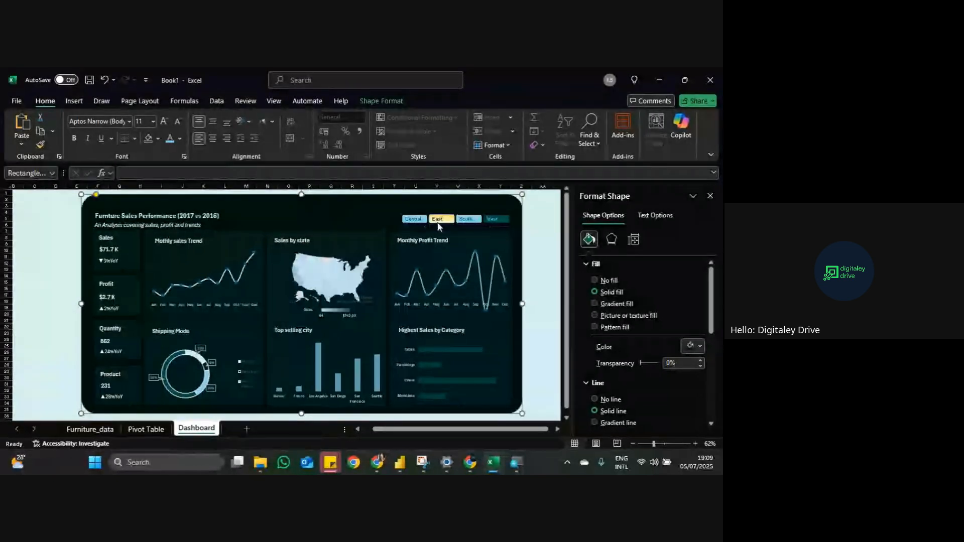
pyautogui.click(419, 221)
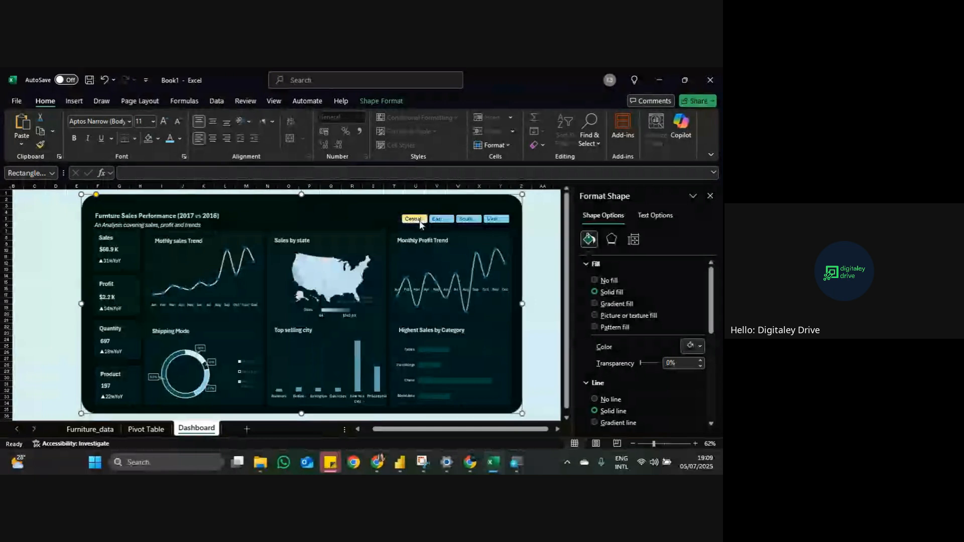
pyautogui.click(421, 224)
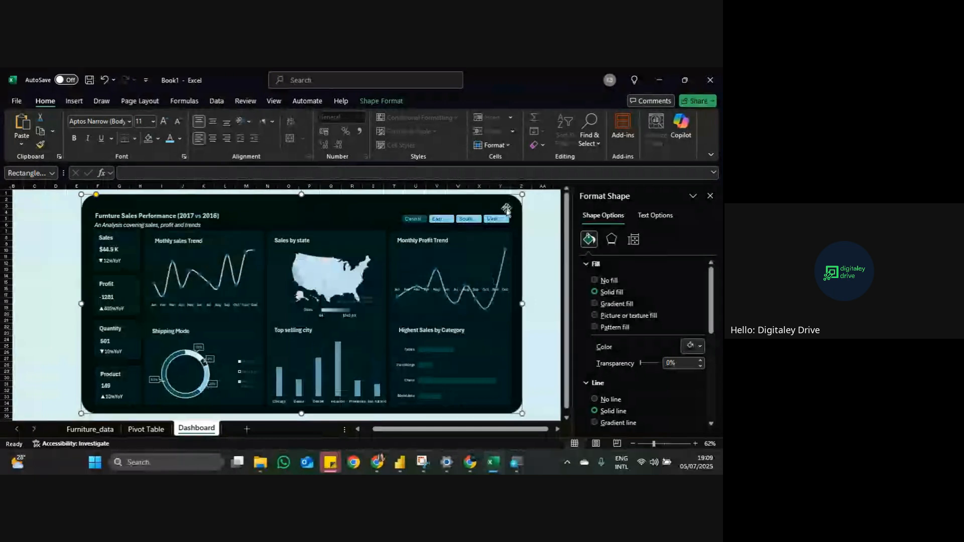
# Step: Clear the filter from the Region slicer
pyautogui.click(456, 225)
pyautogui.rightClick(456, 224)
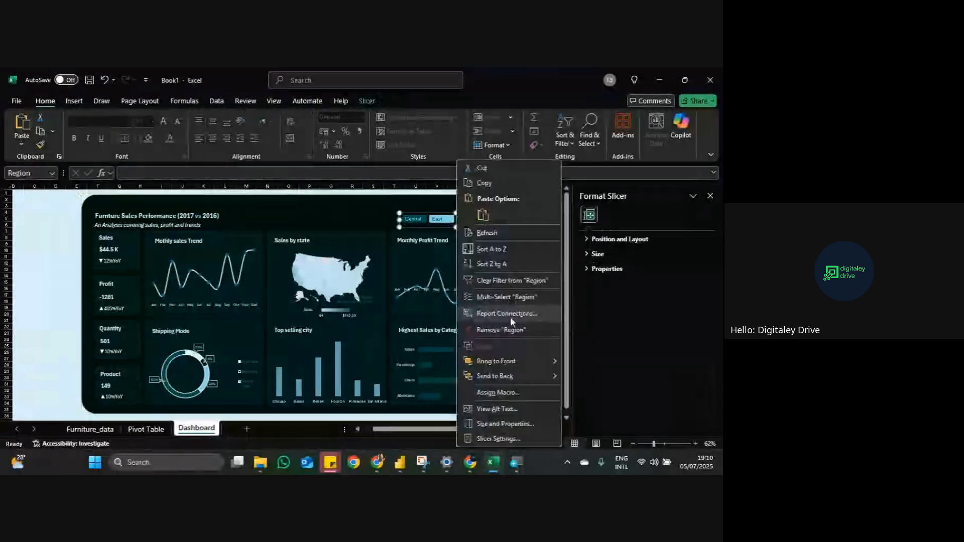
pyautogui.click(508, 280)
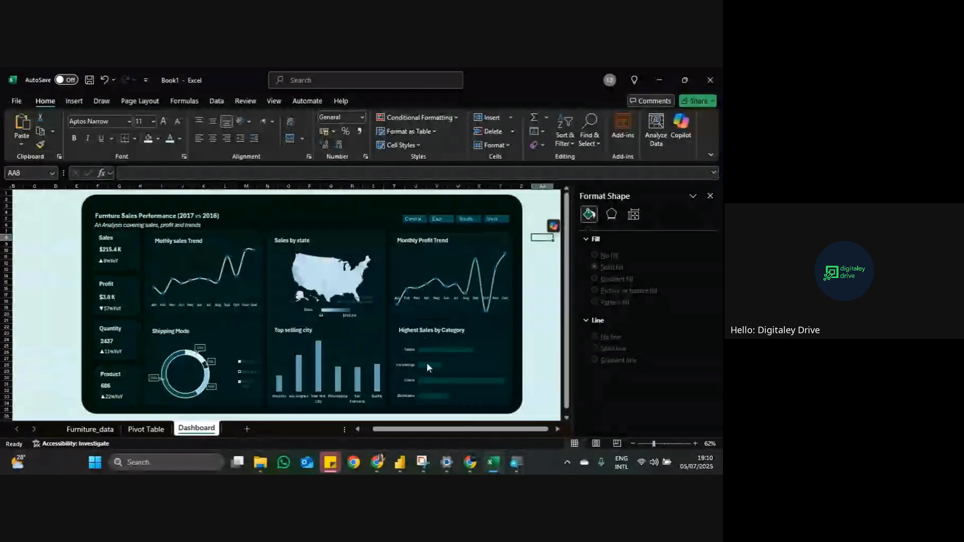
pyautogui.moveTo(515, 466)
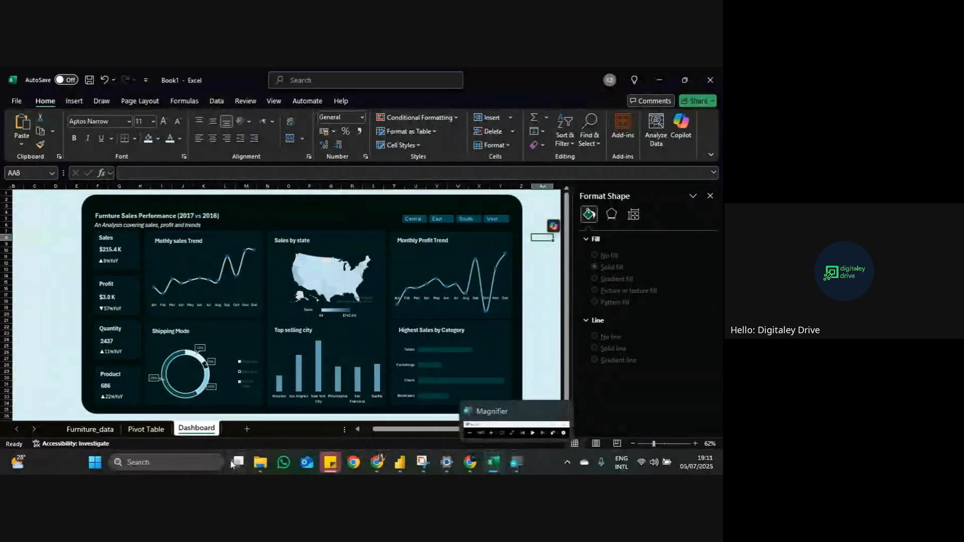
pyautogui.click(192, 462)
pyautogui.write('sni')
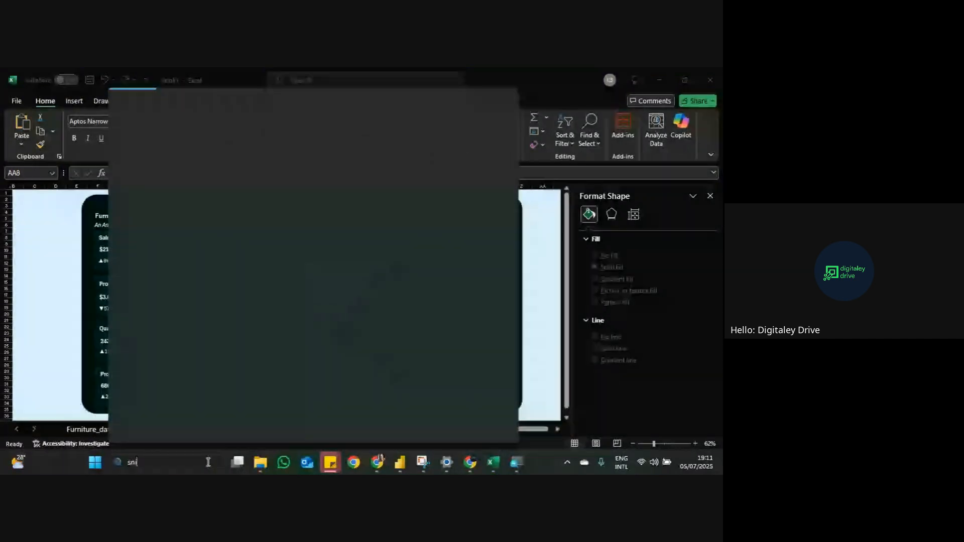
pyautogui.click(551, 262)
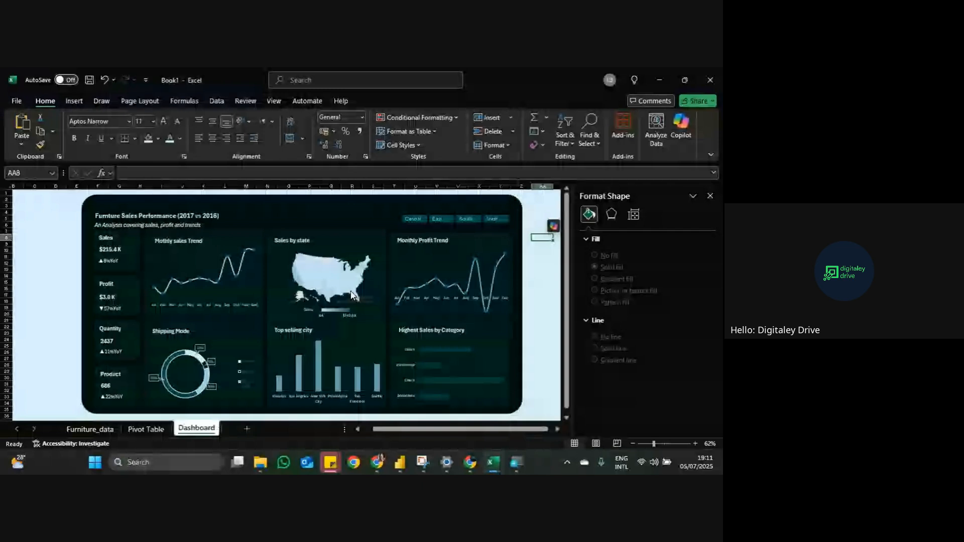
# Step: Open the Snipping Tool from the full list of installed apps
pyautogui.click(94, 463)
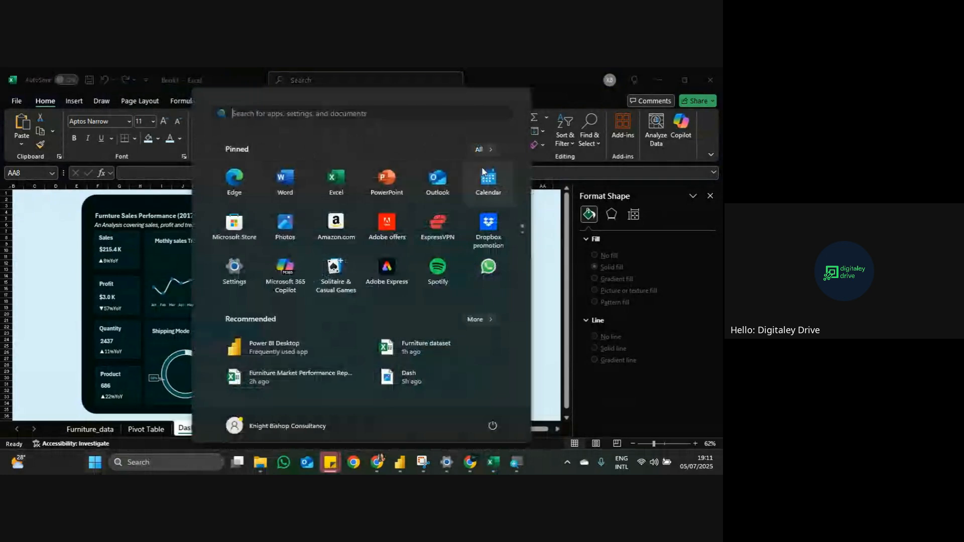
pyautogui.click(490, 148)
pyautogui.scroll(-15, 333, 257)
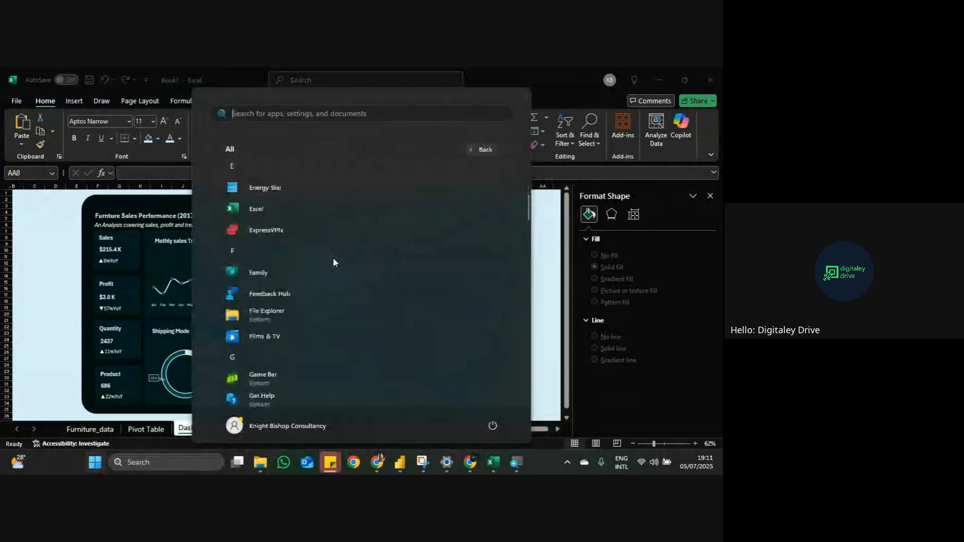
pyautogui.scroll(-15, 333, 258)
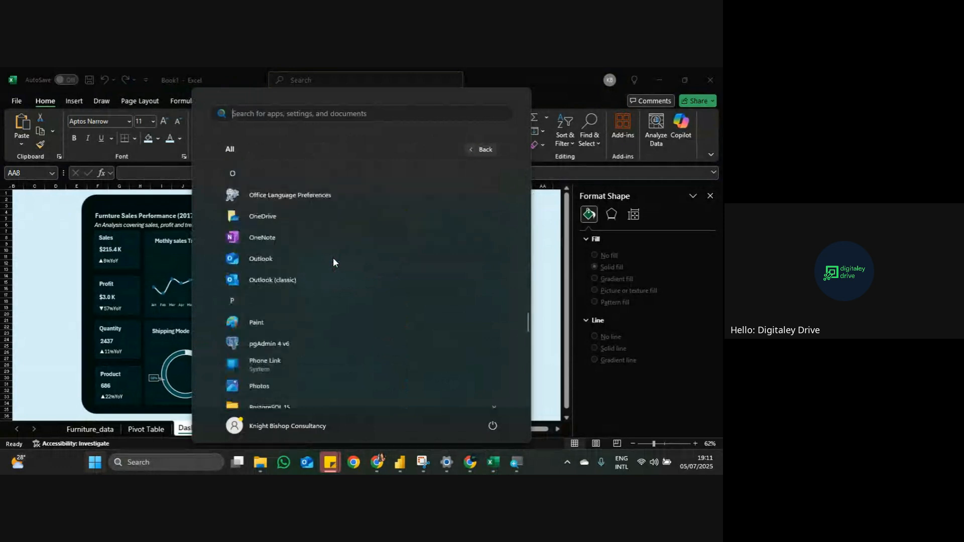
pyautogui.scroll(2, 333, 258)
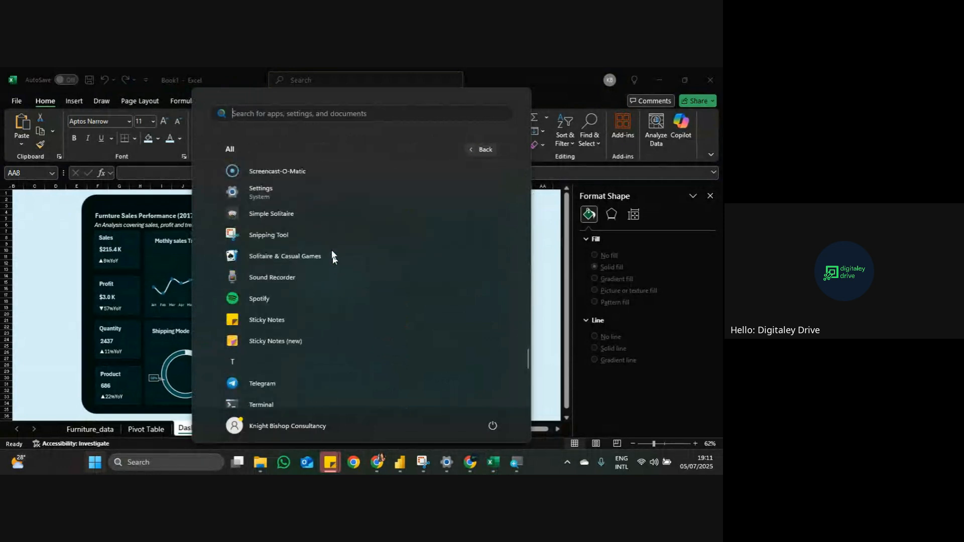
pyautogui.click(300, 235)
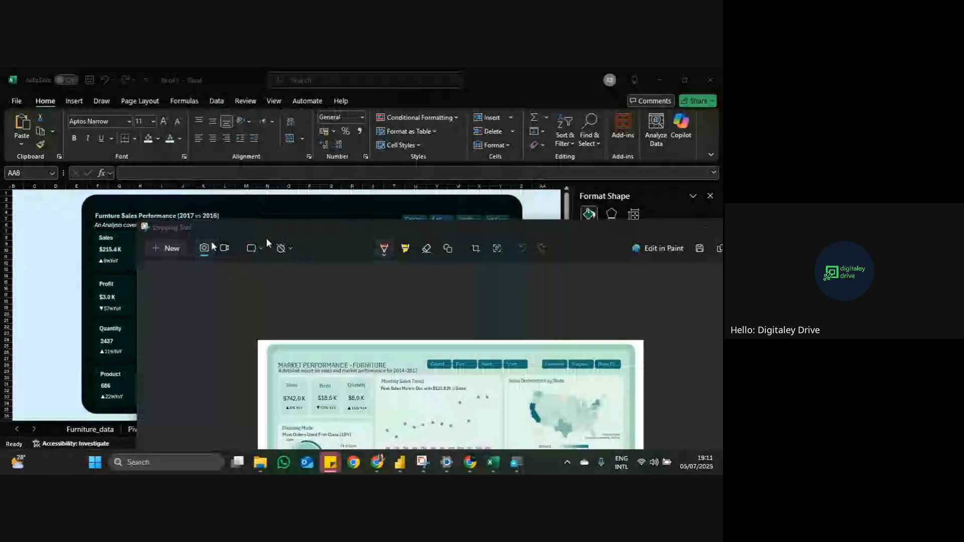
# Step: Try to capture the dashboard as a rectangular snip, starting a second capture after the first
pyautogui.click(176, 249)
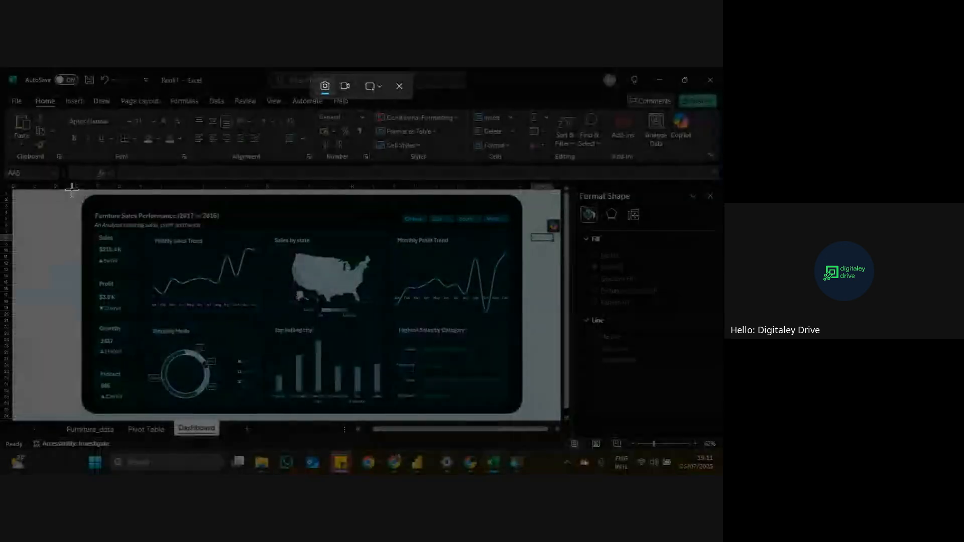
pyautogui.moveTo(70, 189); pyautogui.dragTo(530, 393)
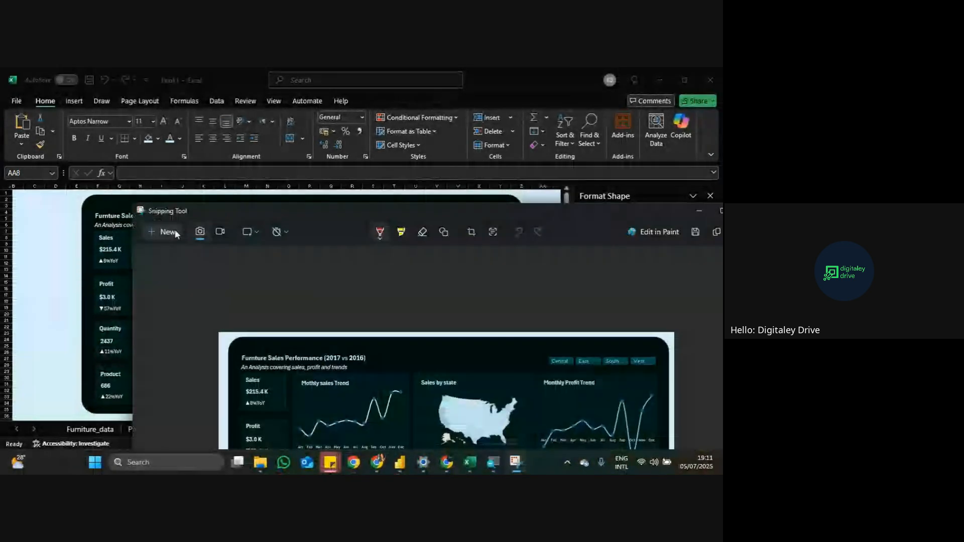
pyautogui.click(176, 234)
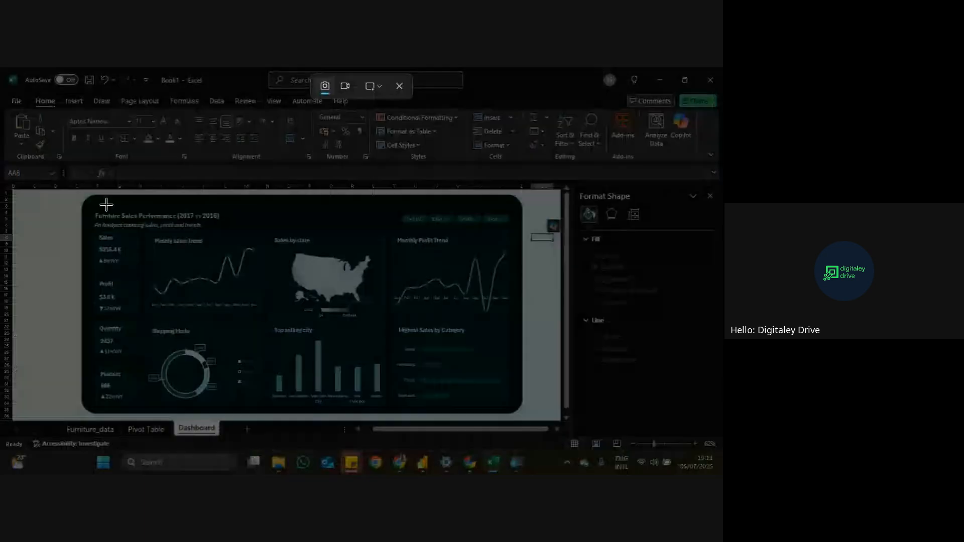
pyautogui.moveTo(106, 205); pyautogui.dragTo(162, 241)
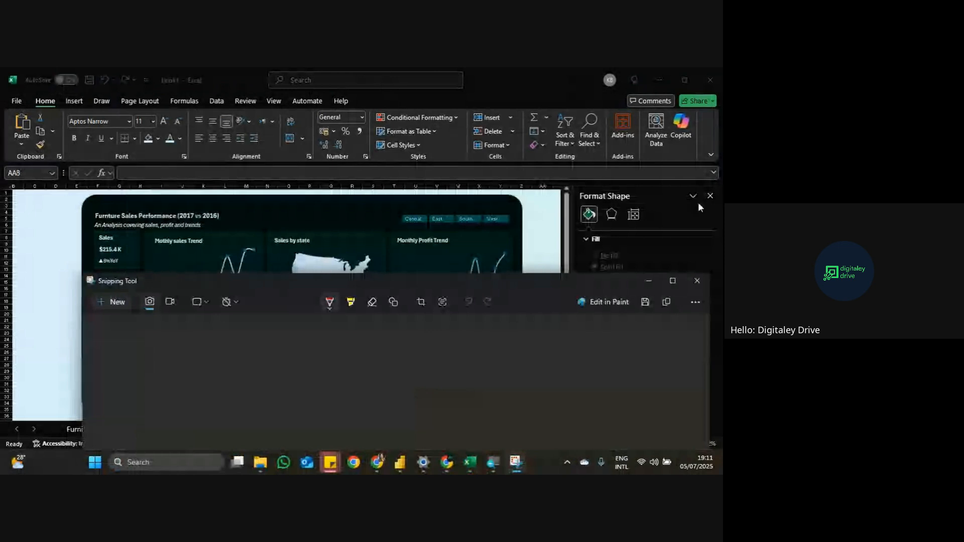
# Step: Return to the Excel workbook, close the Format Shape pane and select empty cell AD13 beside the dashboard
pyautogui.click(709, 199)
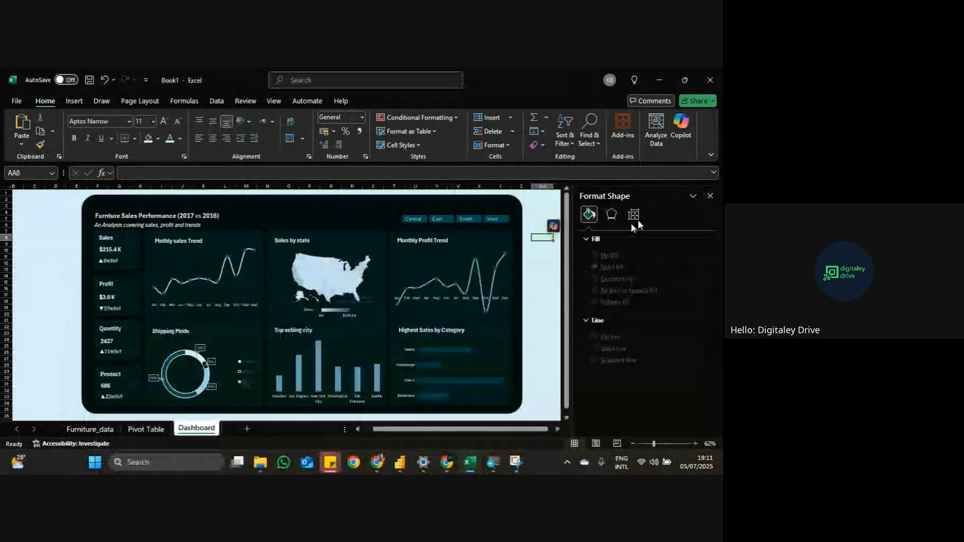
pyautogui.click(711, 196)
pyautogui.click(606, 270)
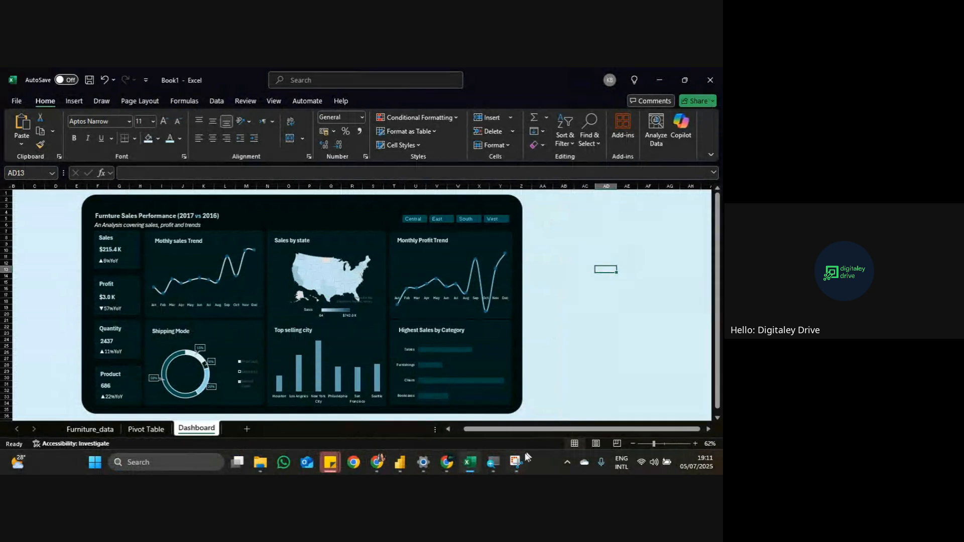
# Step: Capture the whole dashboard with its rounded background as a new Snipping Tool snip and maximize the snip's window
pyautogui.click(517, 463)
pyautogui.click(121, 303)
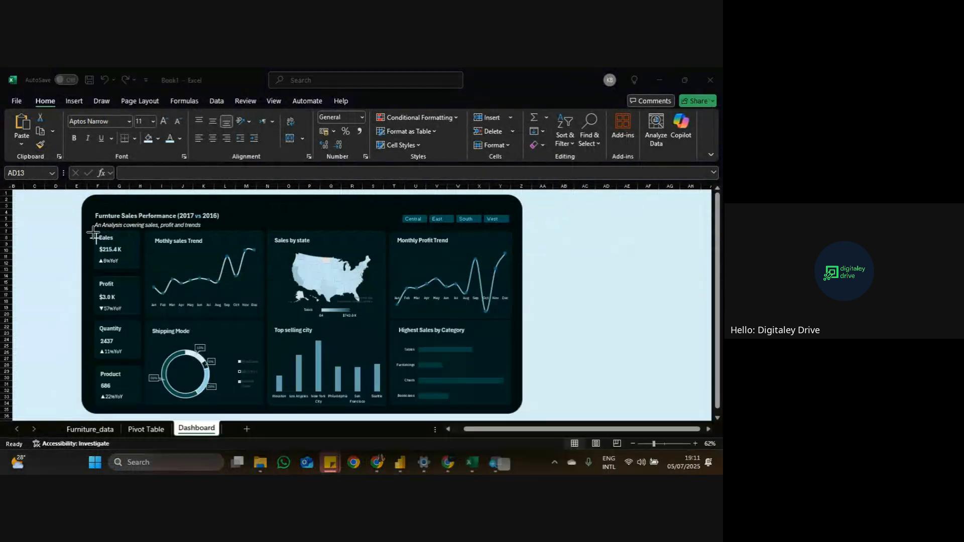
pyautogui.moveTo(73, 190); pyautogui.dragTo(529, 417)
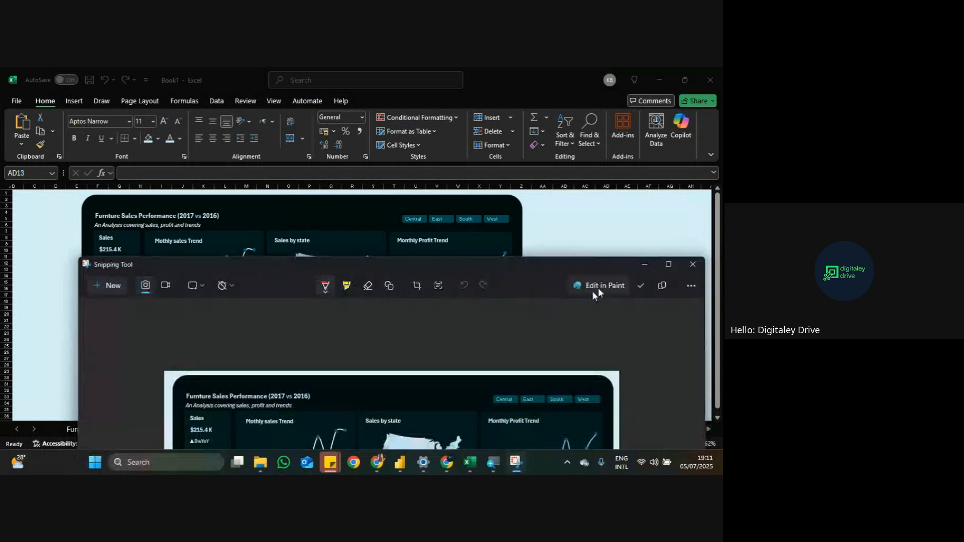
pyautogui.click(669, 265)
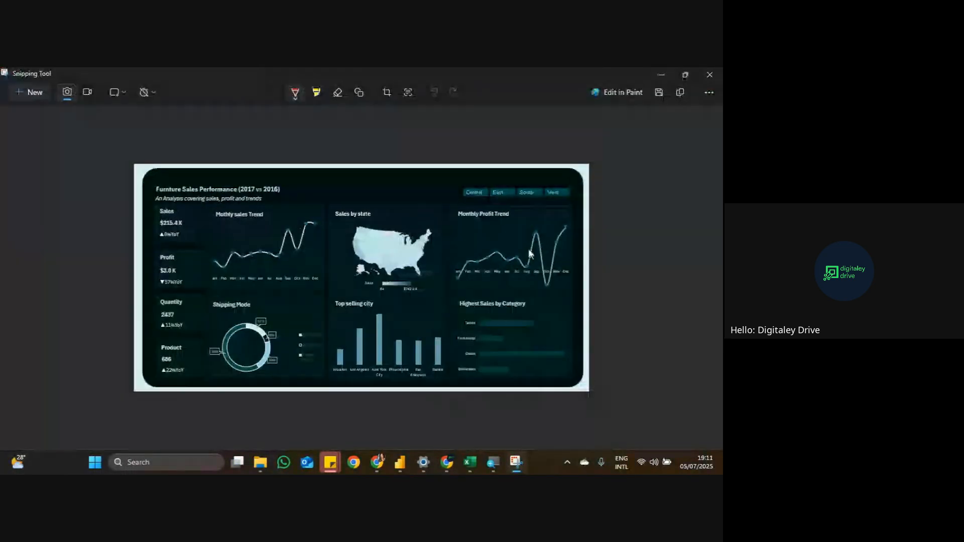